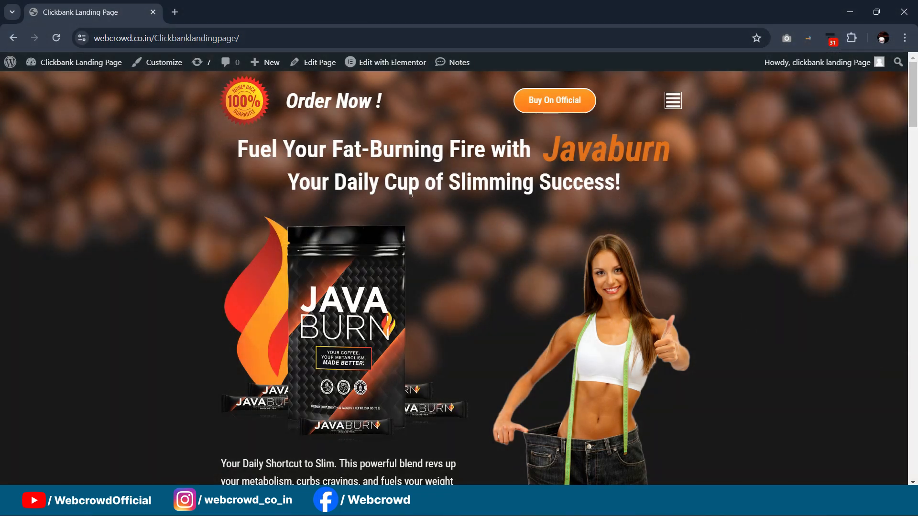
# - Reload the Clickbank landing page, view the links in its header navigation menu, and close the menu
pyautogui.scroll(-5, 563, 196)
pyautogui.scroll(5, 569, 197)
pyautogui.click(56, 38)
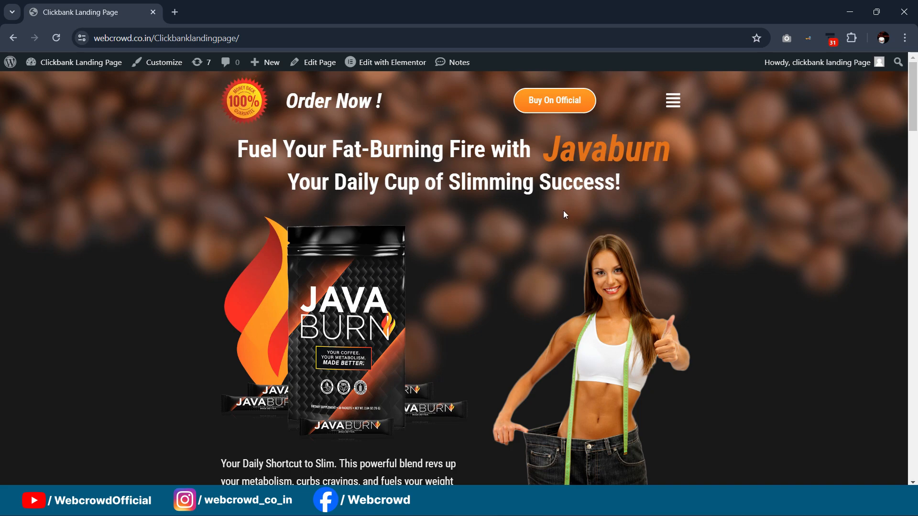
pyautogui.click(672, 103)
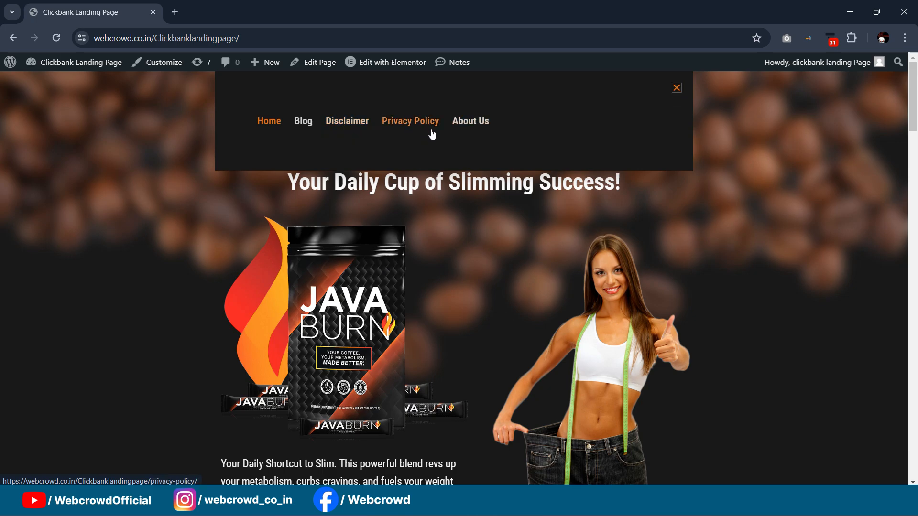
pyautogui.click(730, 140)
# - Examine the hero section and the 80% off banner of the landing page, and dismiss the Subscribe popup
pyautogui.scroll(-3, 685, 148)
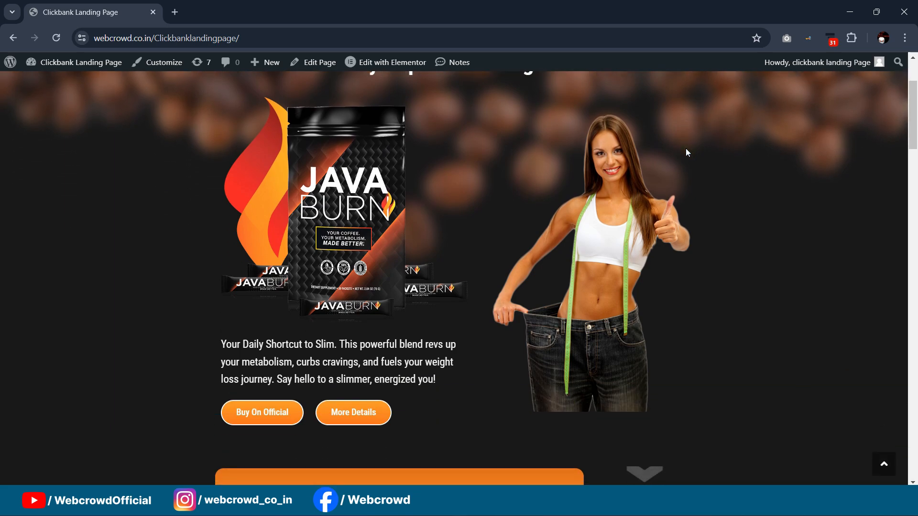
pyautogui.scroll(-4, 687, 151)
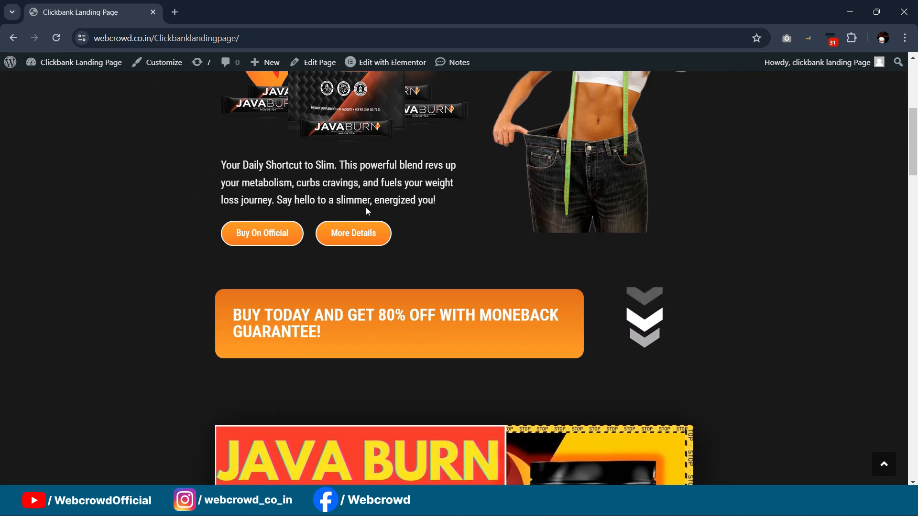
pyautogui.scroll(1, 368, 211)
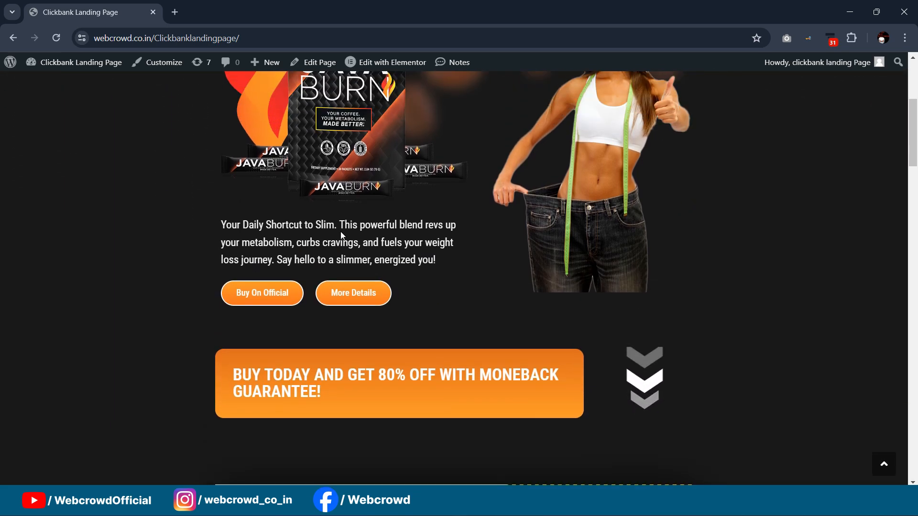
pyautogui.scroll(-2, 593, 208)
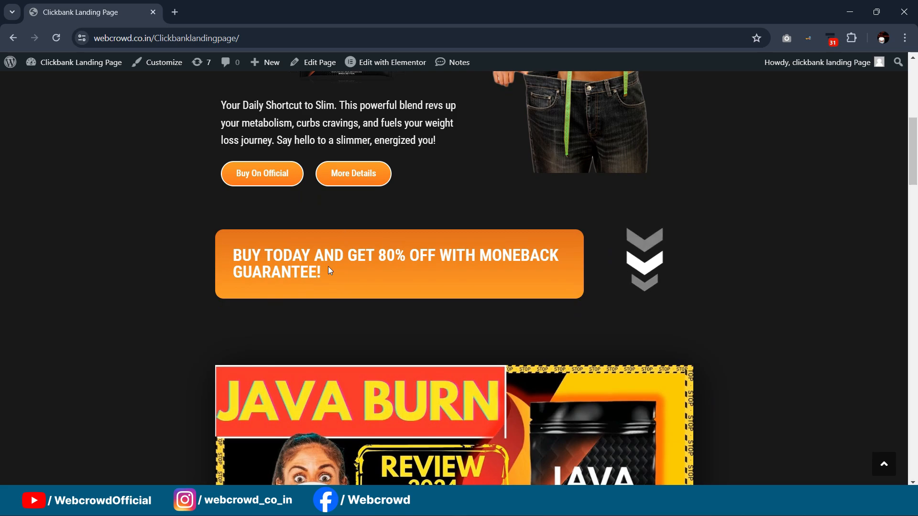
pyautogui.scroll(-1, 595, 211)
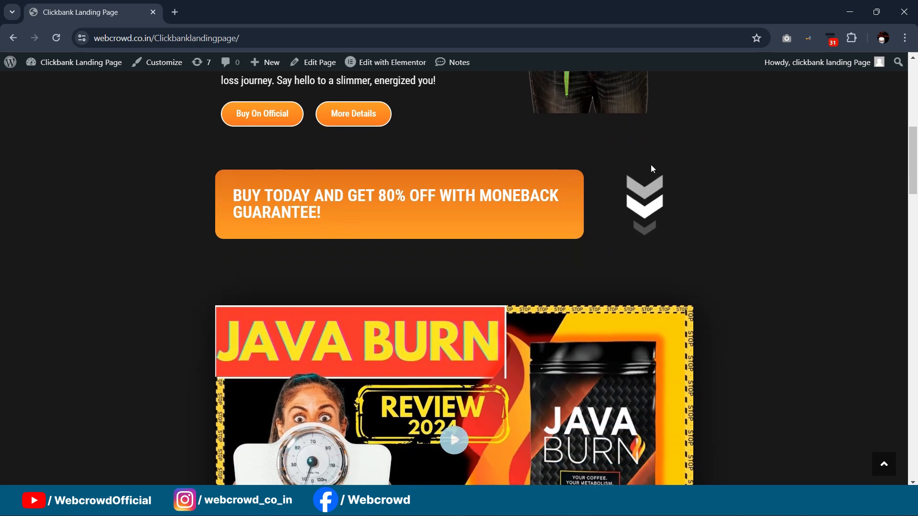
pyautogui.scroll(-2, 701, 153)
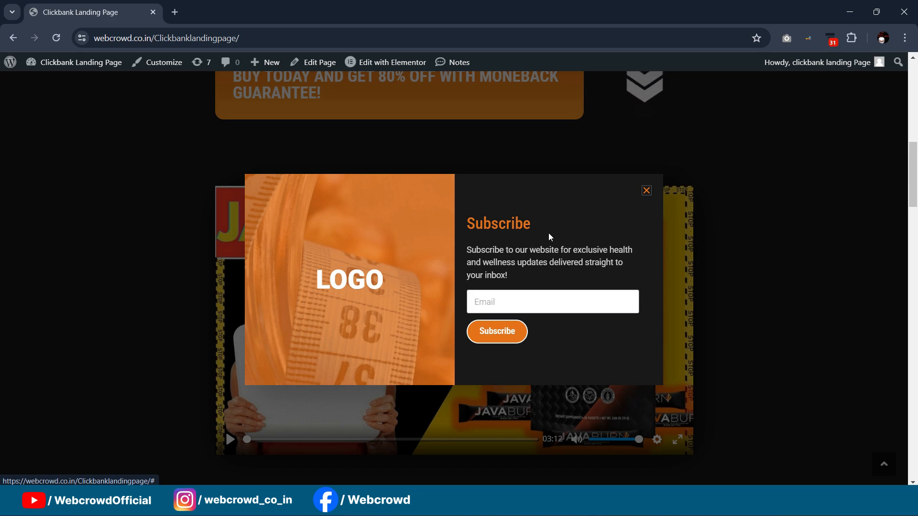
pyautogui.scroll(-1, 611, 219)
pyautogui.scroll(1, 613, 225)
pyautogui.click(646, 192)
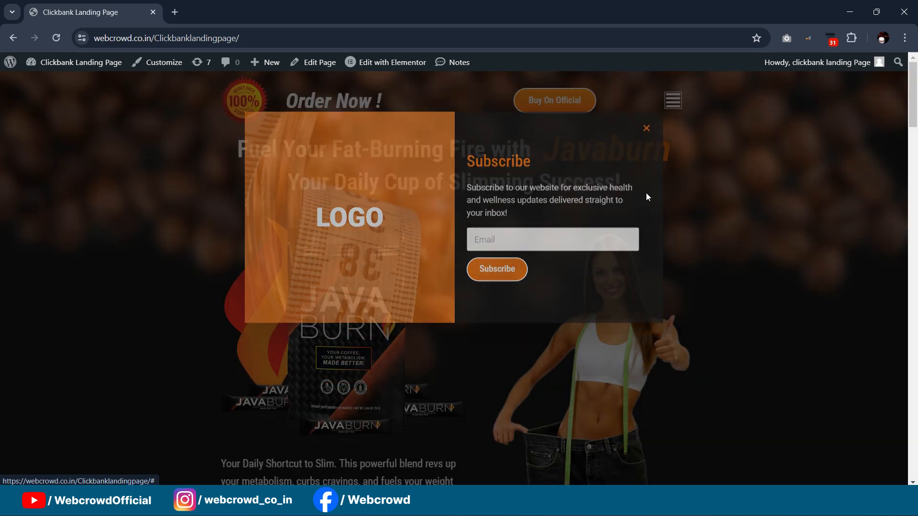
# - Examine the Java Burn review video section and slightly lower the volume of its player
pyautogui.scroll(-13, 647, 190)
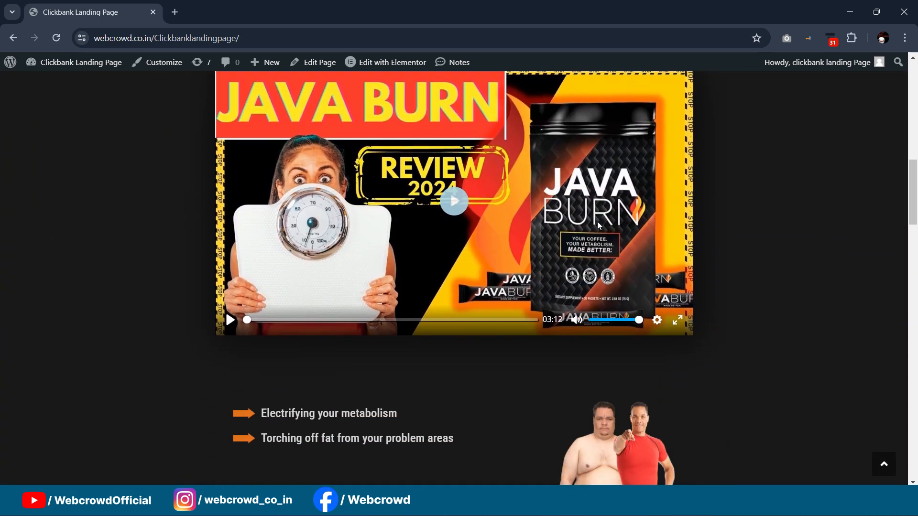
pyautogui.scroll(3, 292, 210)
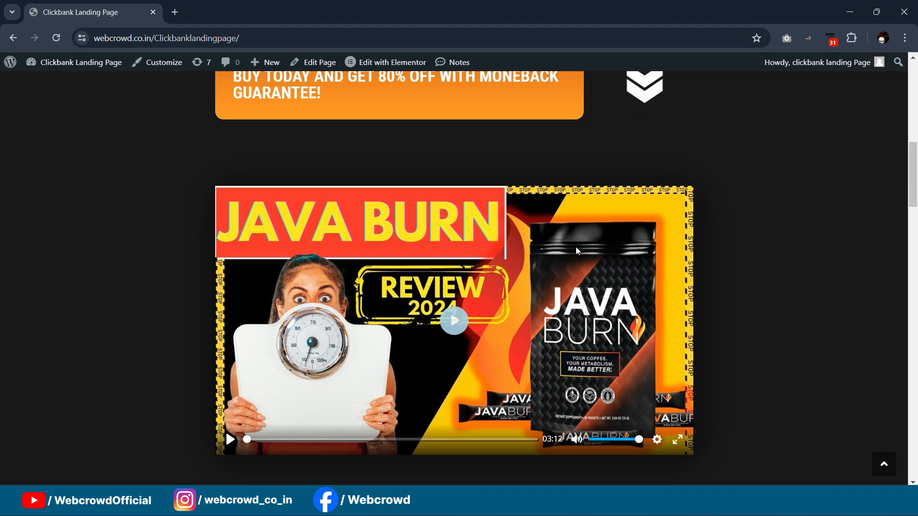
pyautogui.scroll(-6, 618, 249)
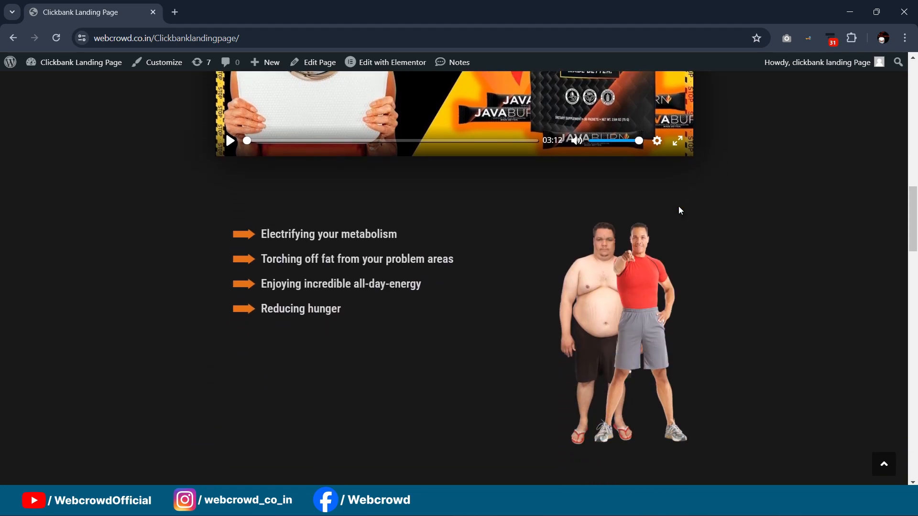
pyautogui.scroll(-2, 680, 211)
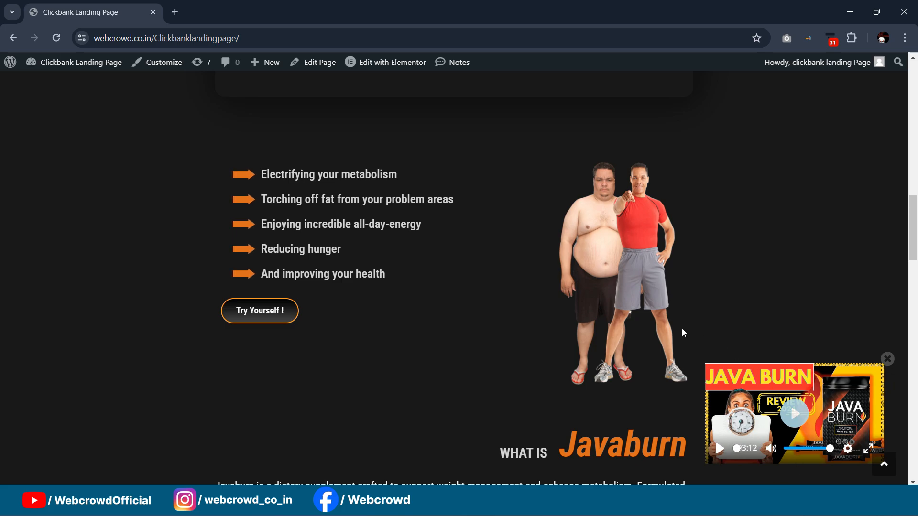
pyautogui.scroll(6, 611, 334)
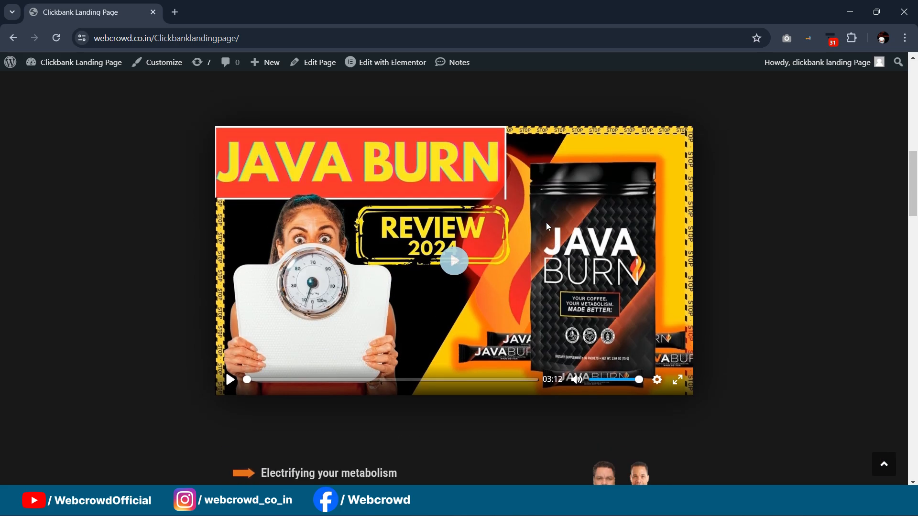
pyautogui.scroll(1, 482, 287)
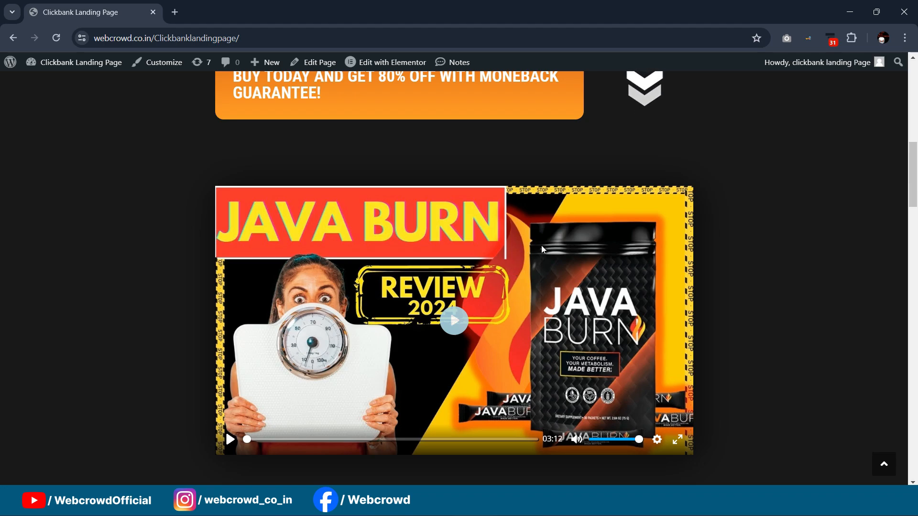
pyautogui.scroll(-2, 541, 245)
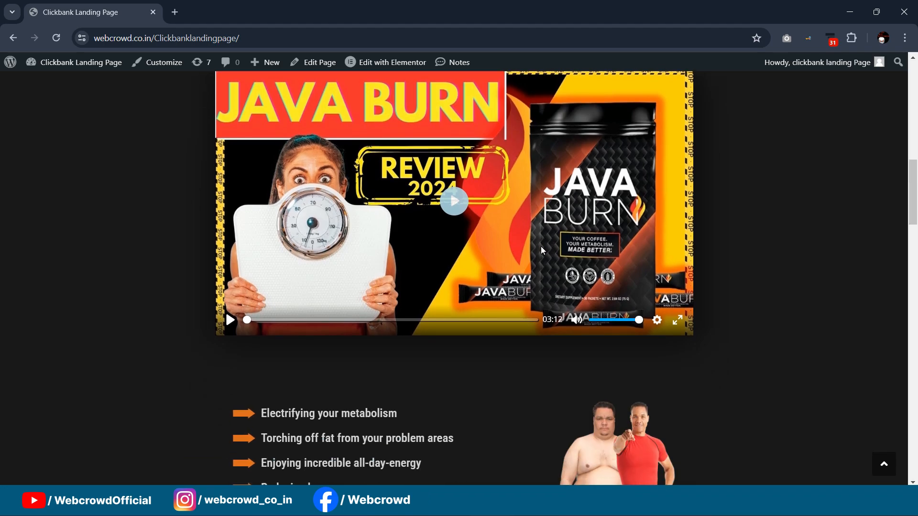
pyautogui.scroll(2, 541, 245)
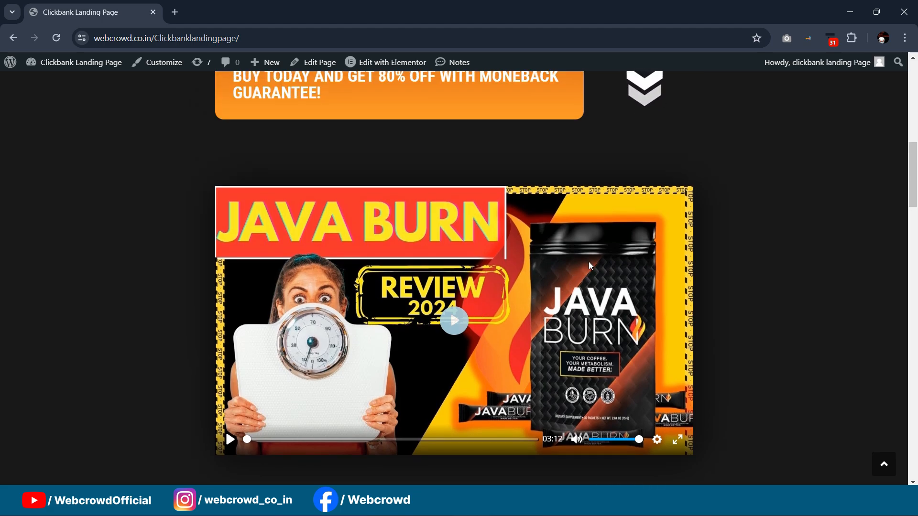
pyautogui.scroll(-2, 589, 262)
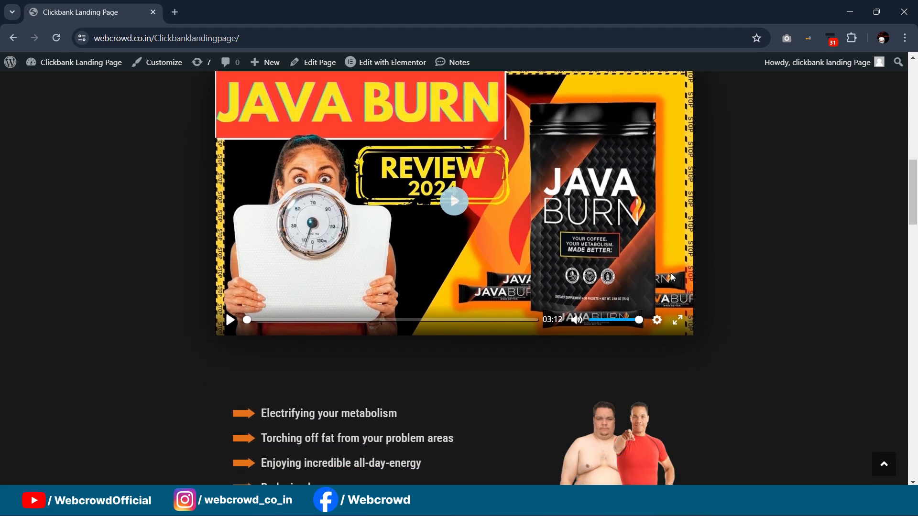
pyautogui.scroll(-1, 619, 280)
pyautogui.click(633, 260)
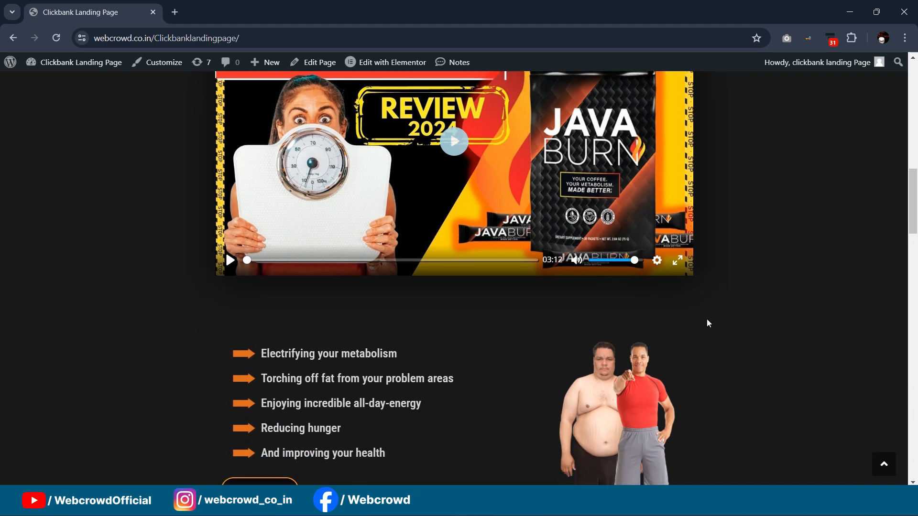
# - View the page down to the What is Javaburn section and close the floating review video
pyautogui.scroll(-4, 706, 276)
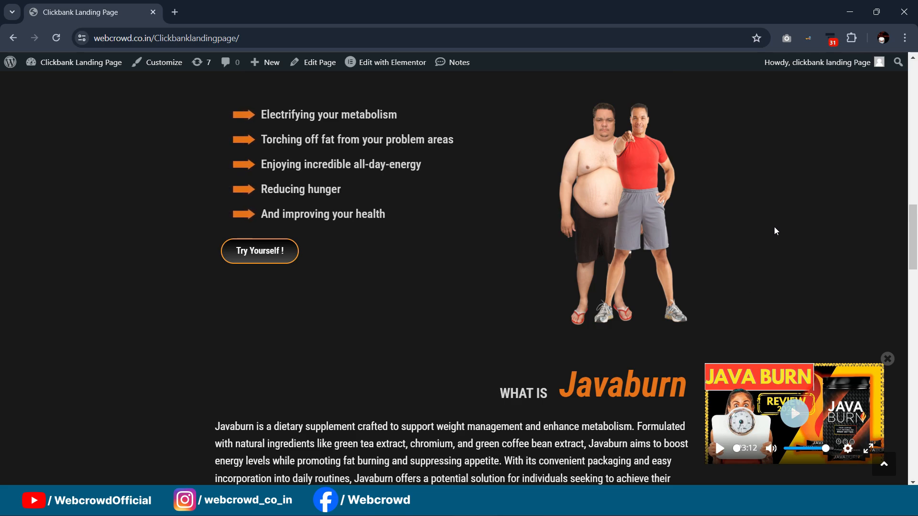
pyautogui.scroll(-1, 773, 228)
pyautogui.scroll(-1, 771, 231)
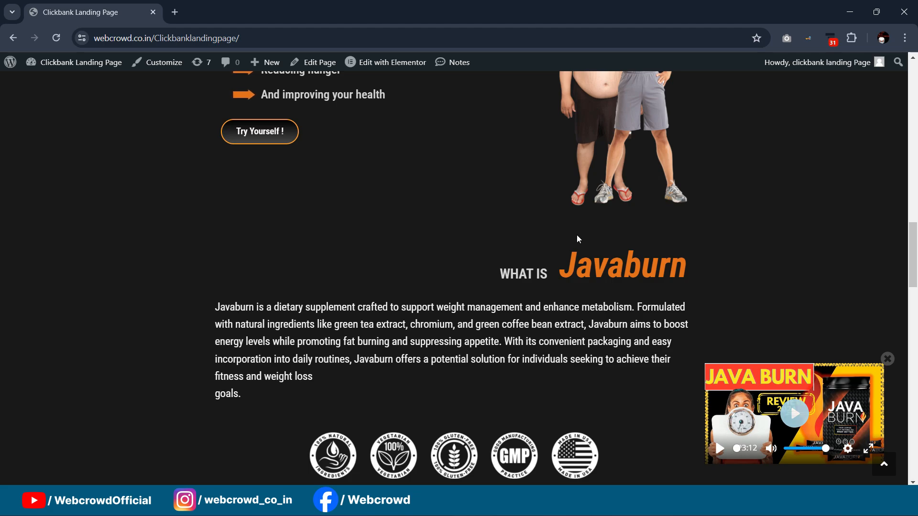
pyautogui.scroll(-1, 763, 296)
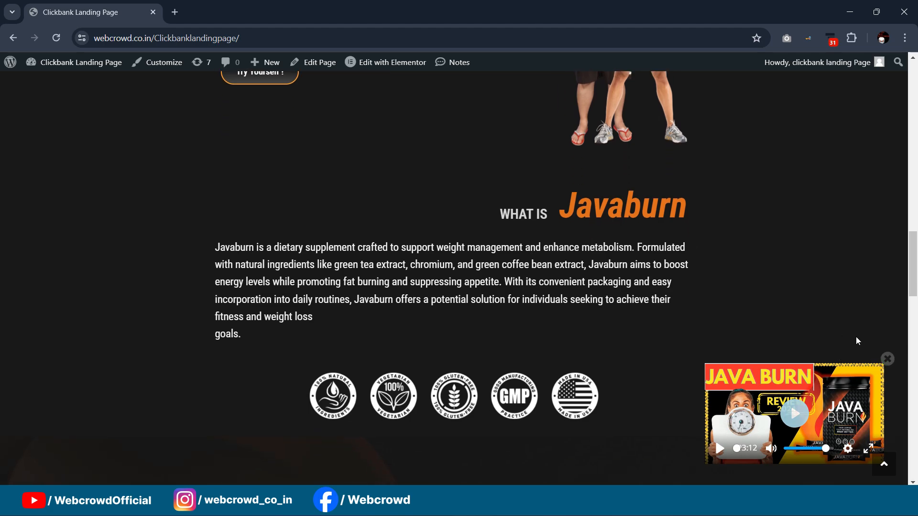
pyautogui.click(888, 360)
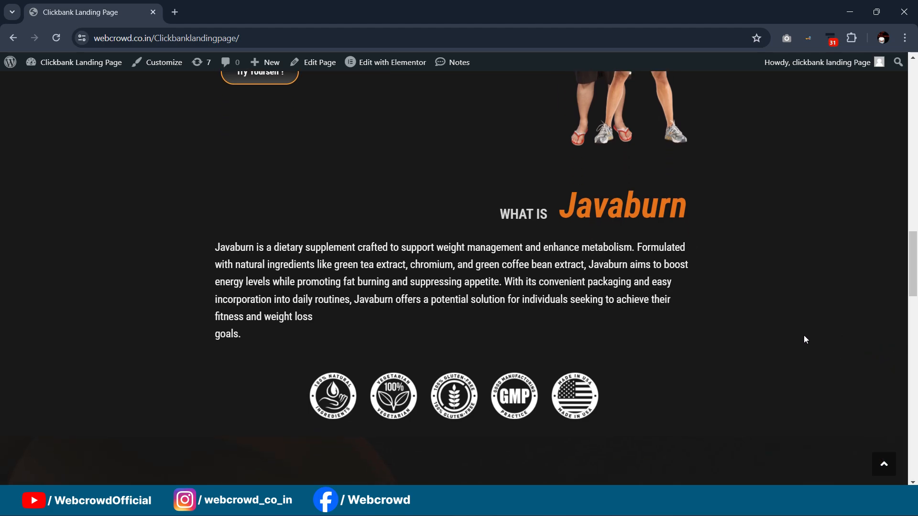
# - Examine the arrow-marked benefits list and the before-and-after image beneath the review video
pyautogui.scroll(-1, 524, 248)
pyautogui.scroll(3, 576, 211)
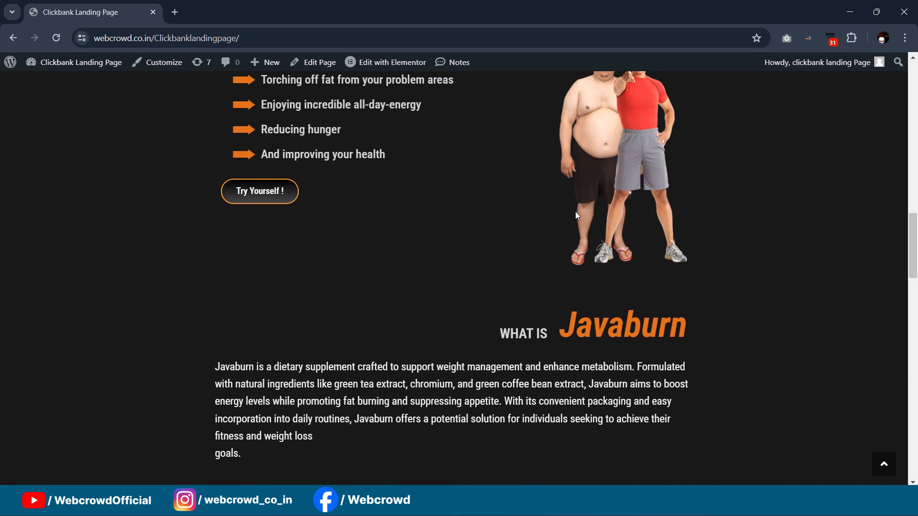
pyautogui.scroll(1, 575, 212)
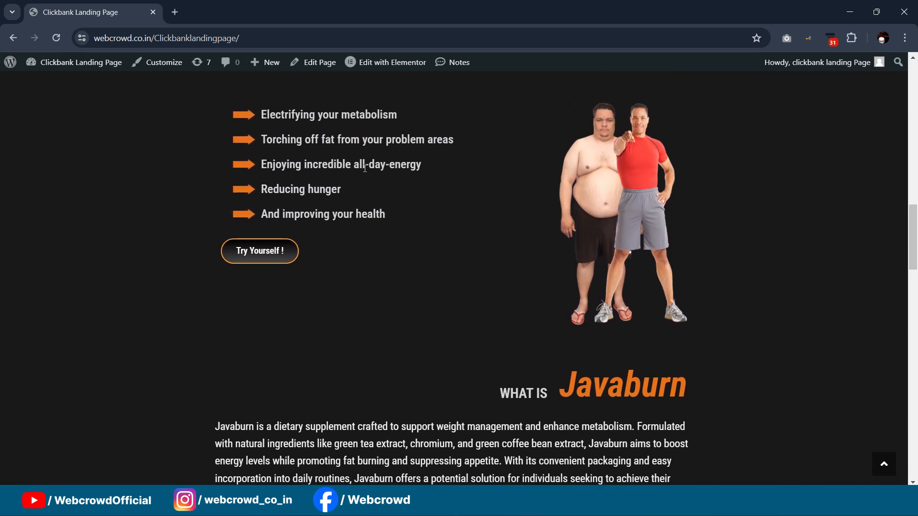
pyautogui.scroll(1, 246, 189)
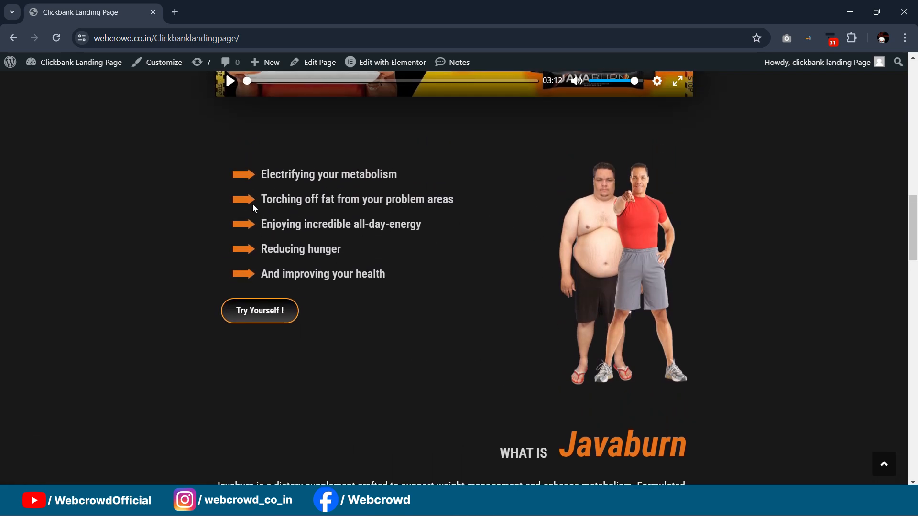
# - Examine the What is Javaburn description, the certification badges and the benefit texts on both sides of the product sachet
pyautogui.scroll(-6, 541, 205)
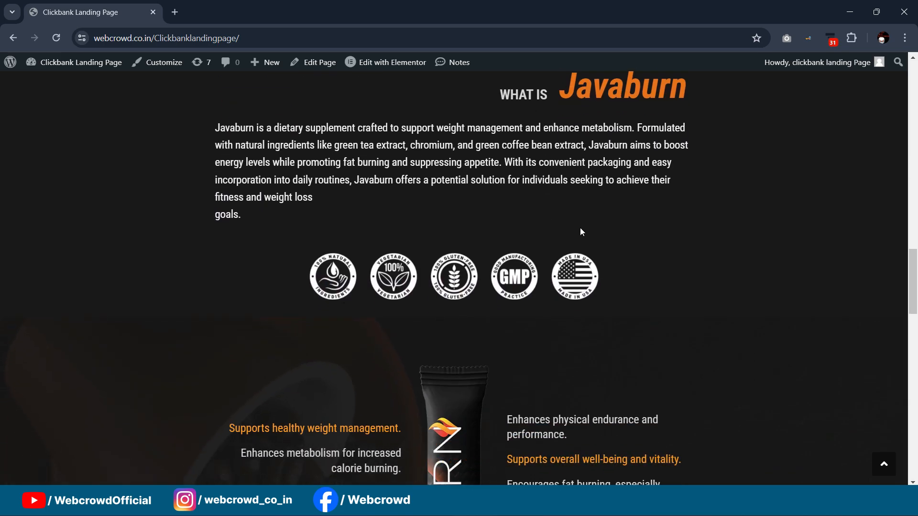
pyautogui.scroll(-2, 619, 220)
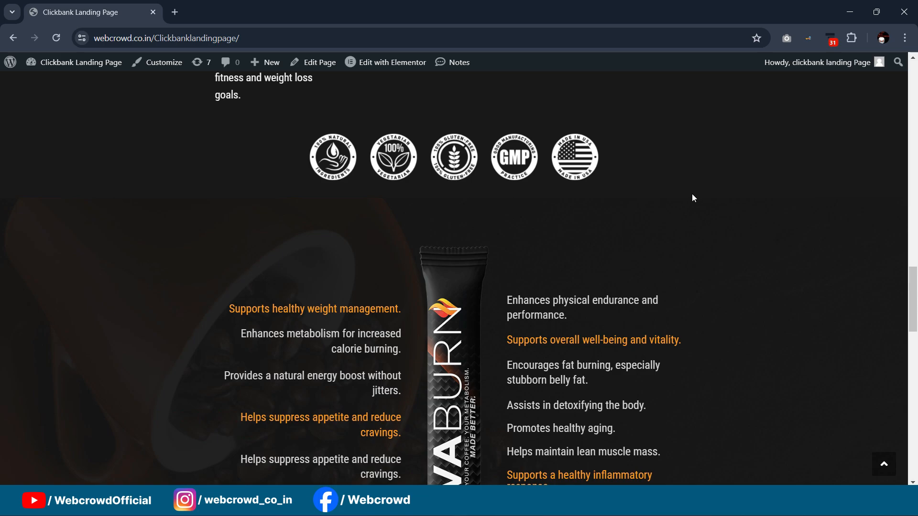
pyautogui.scroll(-3, 693, 198)
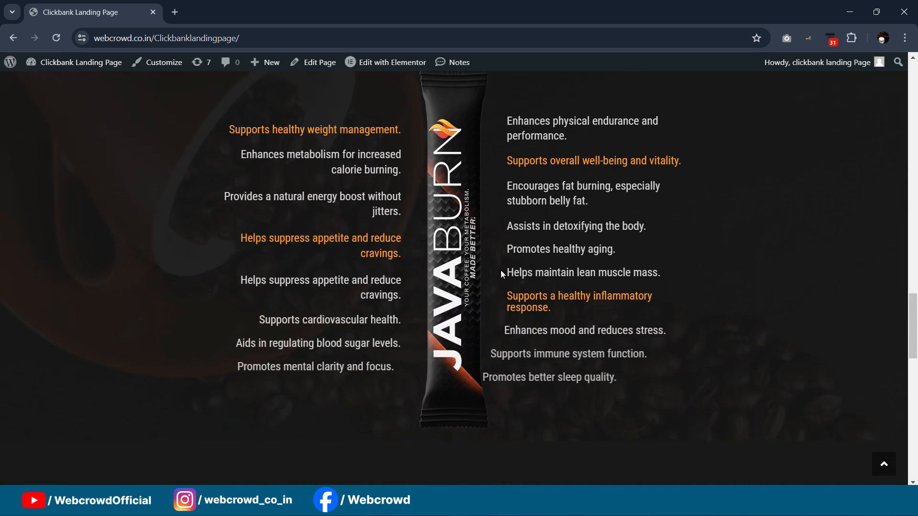
pyautogui.scroll(1, 492, 266)
pyautogui.scroll(2, 669, 285)
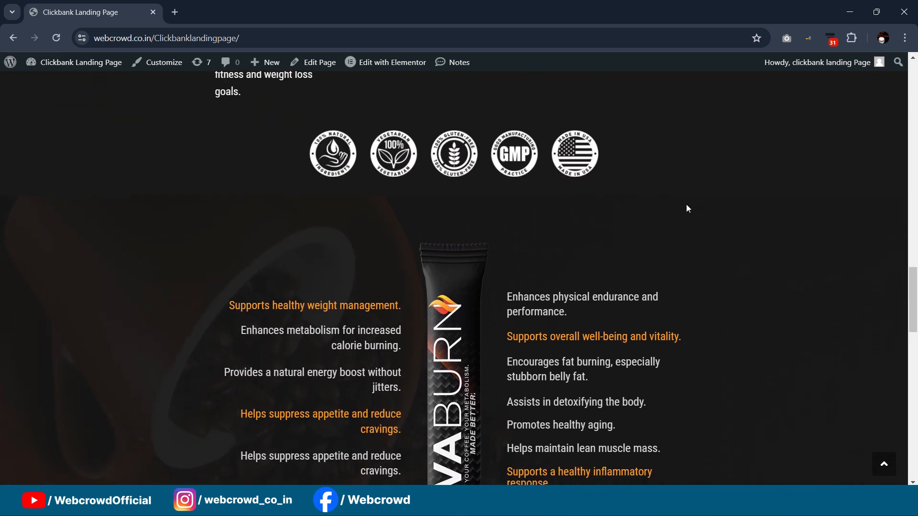
pyautogui.scroll(-1, 686, 205)
pyautogui.scroll(-1, 628, 213)
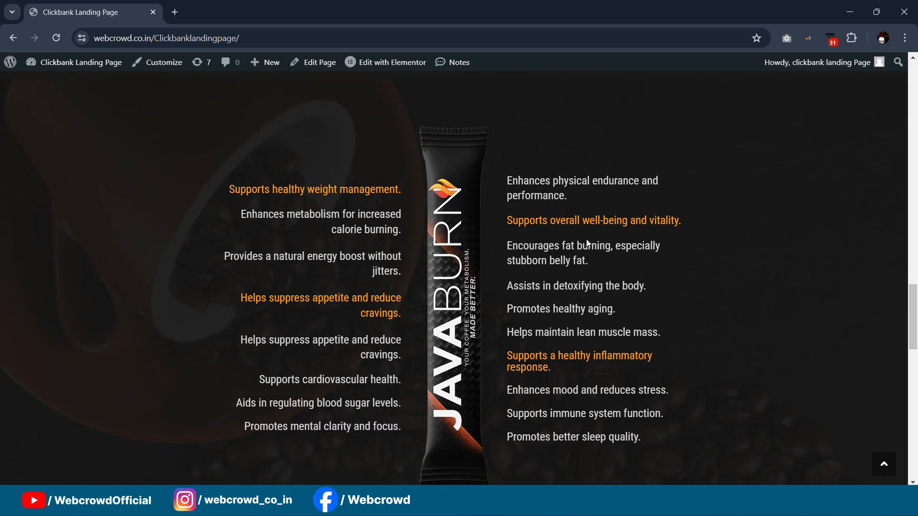
pyautogui.scroll(-1, 386, 276)
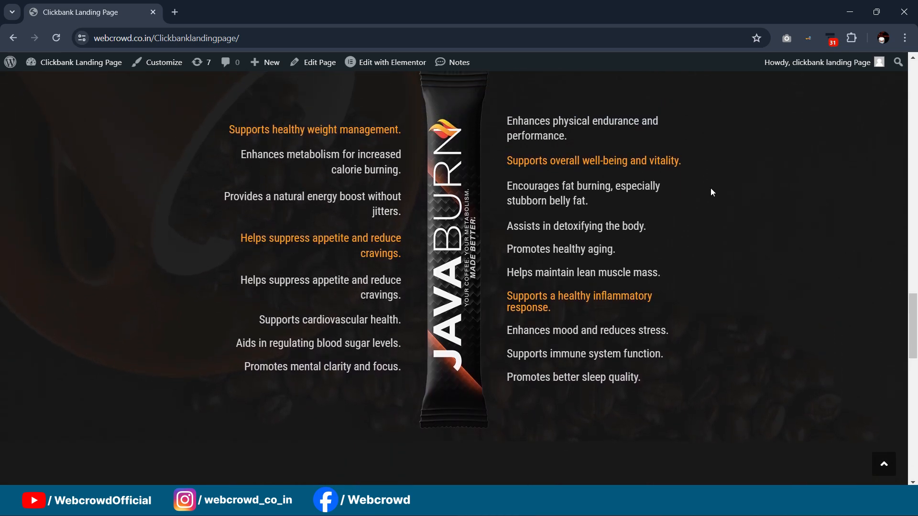
# - Examine the Javaburn Success Stories section with its before-and-after photos and testimonials
pyautogui.scroll(-5, 711, 191)
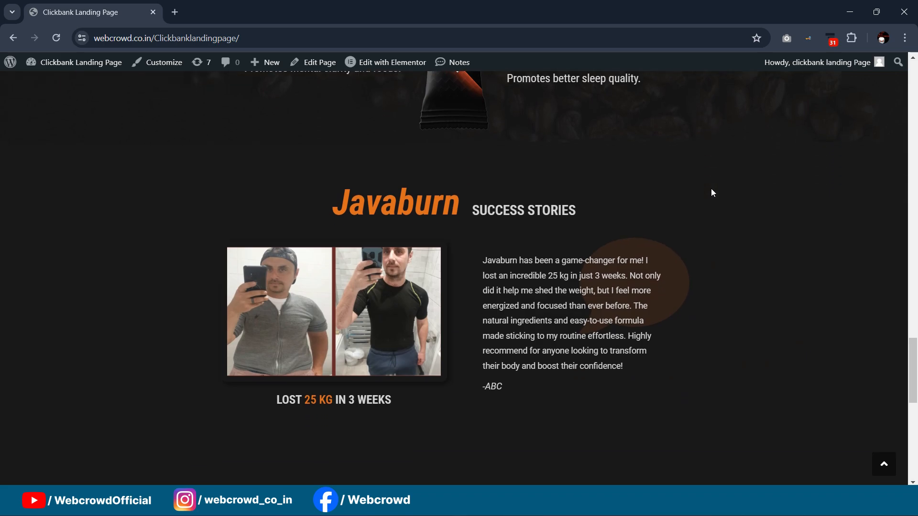
pyautogui.scroll(-1, 712, 191)
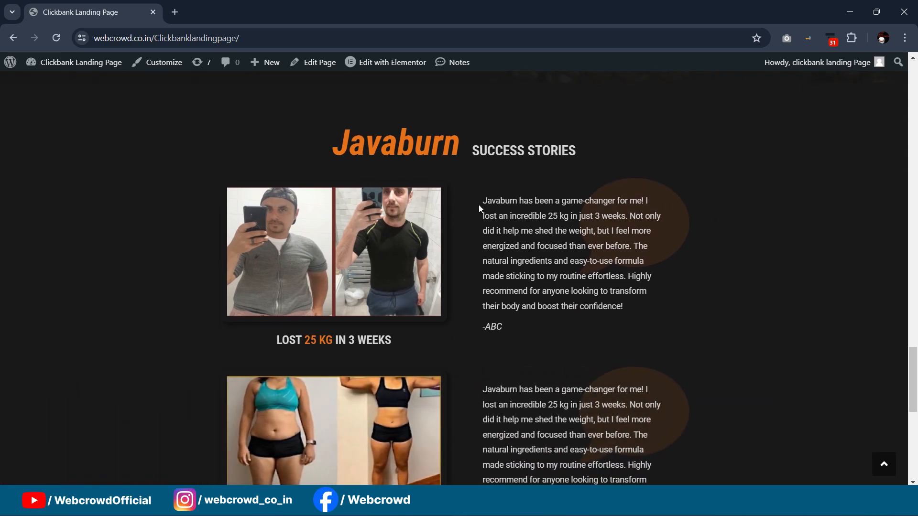
pyautogui.scroll(-1, 615, 179)
pyautogui.scroll(2, 496, 232)
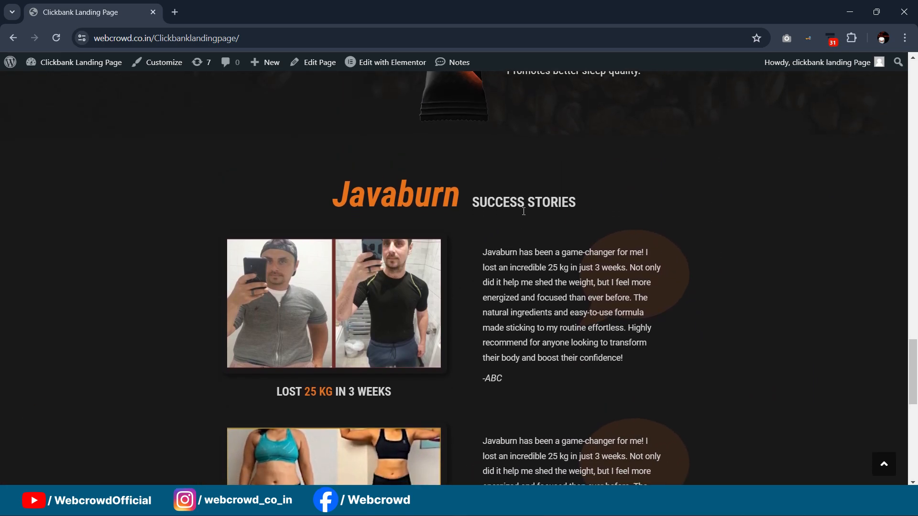
# - Compare the 25 kg and 15 kg weight-loss stories, their before-and-after photos and the testimonials beside them
pyautogui.scroll(-1, 454, 267)
pyautogui.scroll(-1, 483, 258)
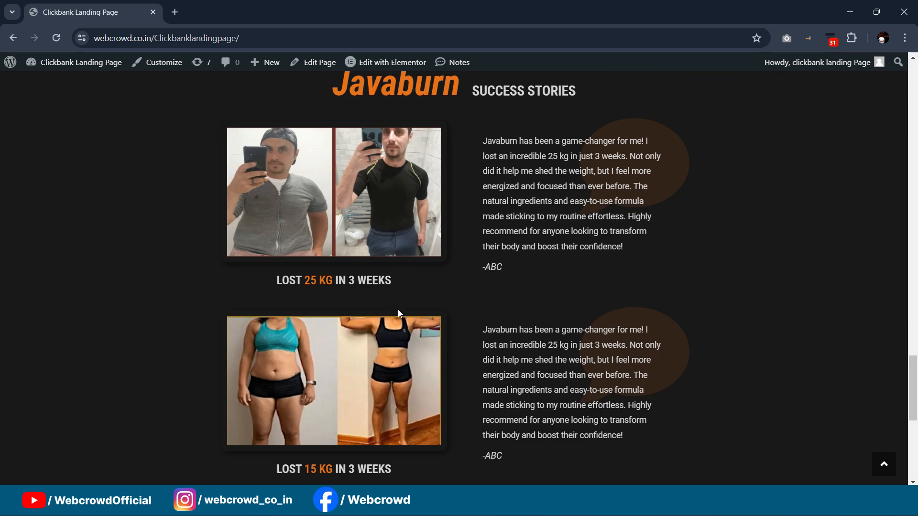
pyautogui.scroll(1, 526, 225)
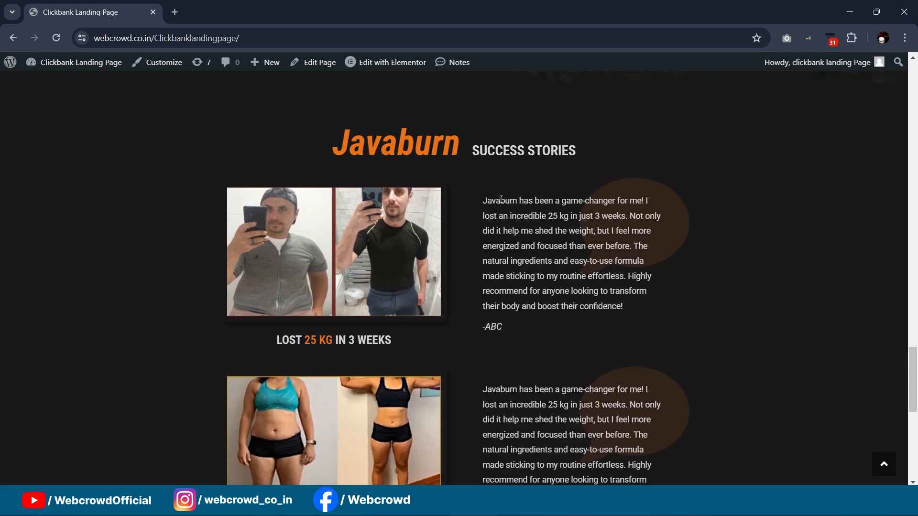
pyautogui.scroll(-2, 501, 199)
pyautogui.scroll(1, 430, 273)
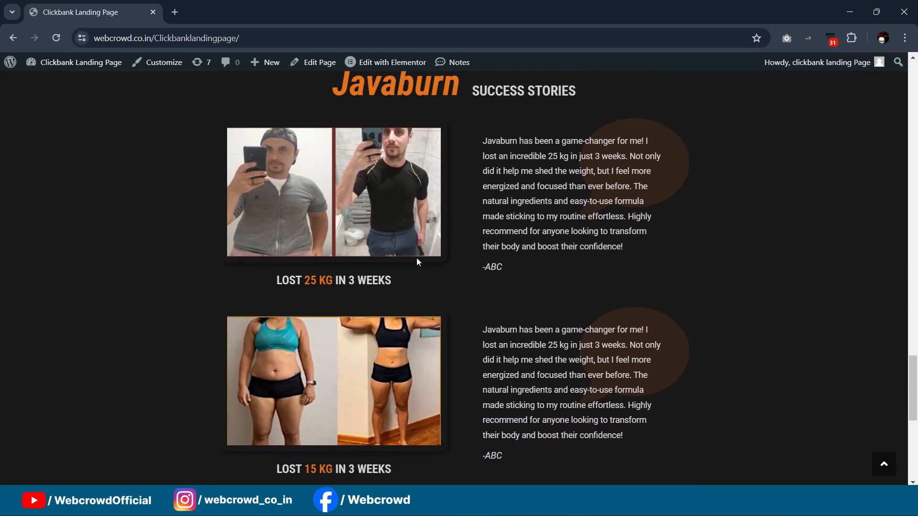
pyautogui.scroll(2, 574, 277)
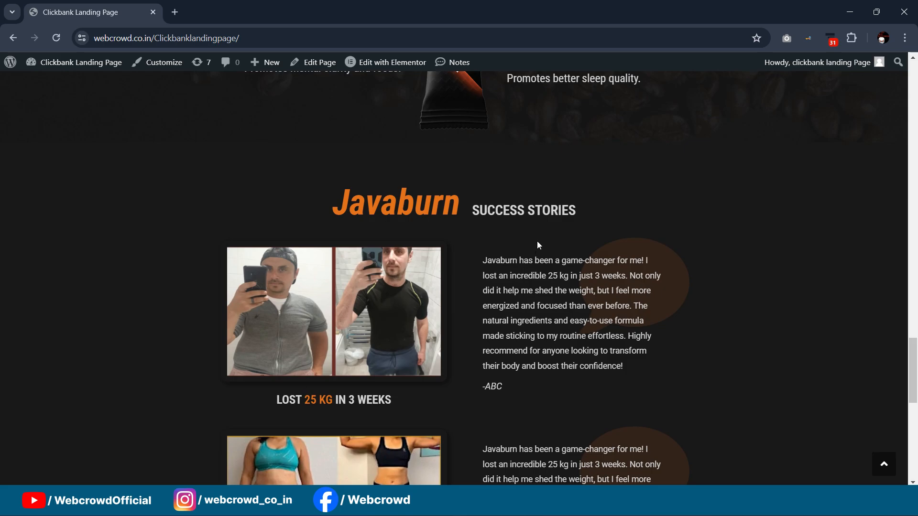
# - Examine the orange call-to-action banner and the 80% off money-back guarantee box, and return to the page's hero section
pyautogui.scroll(-3, 309, 259)
pyautogui.scroll(-4, 586, 217)
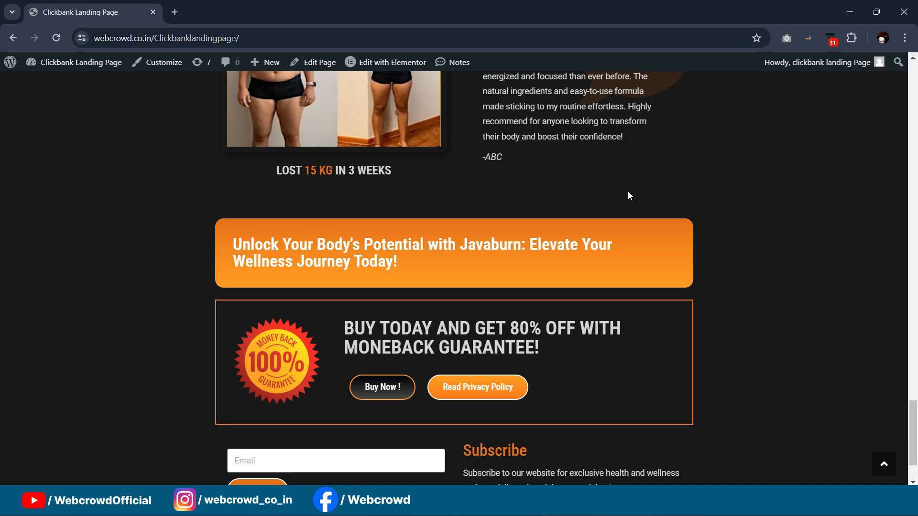
pyautogui.scroll(-1, 628, 194)
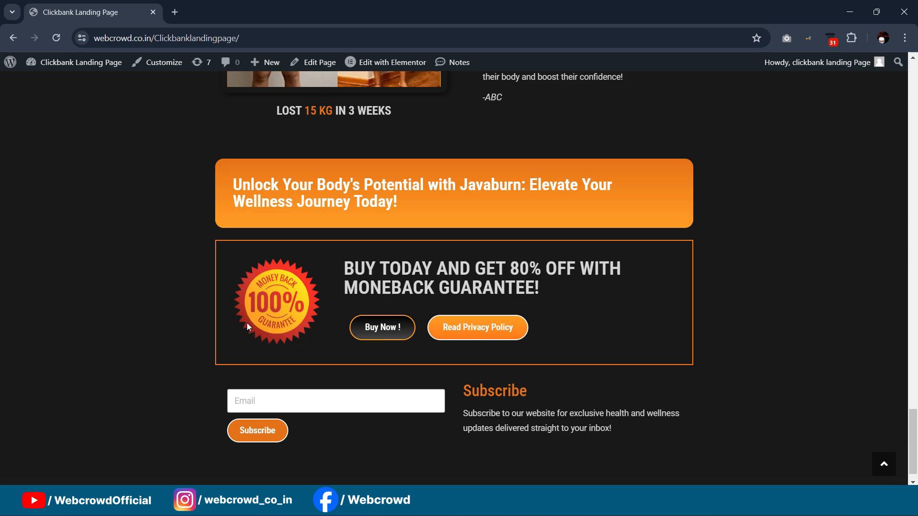
pyautogui.click(884, 465)
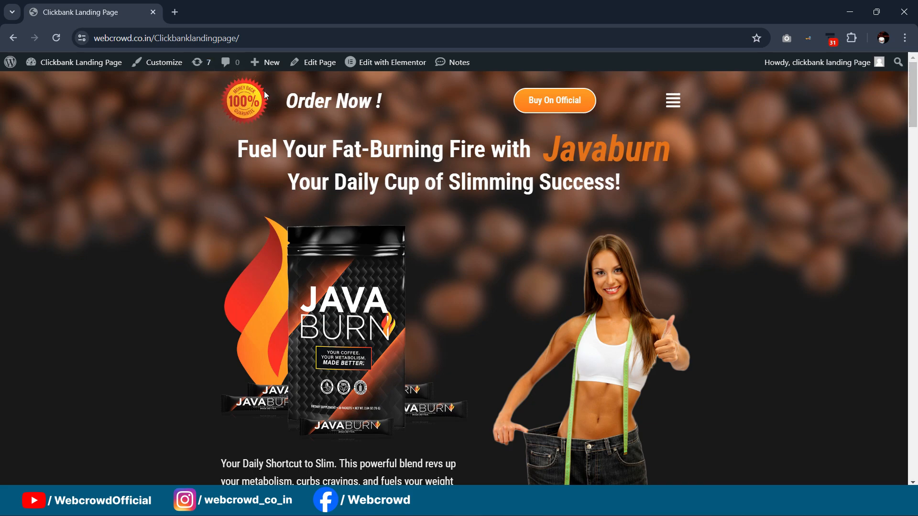
# - Inspect the footer's Subscribe form and its email field, and return to the start of the landing page
pyautogui.moveTo(913, 111); pyautogui.dragTo(915, 462)
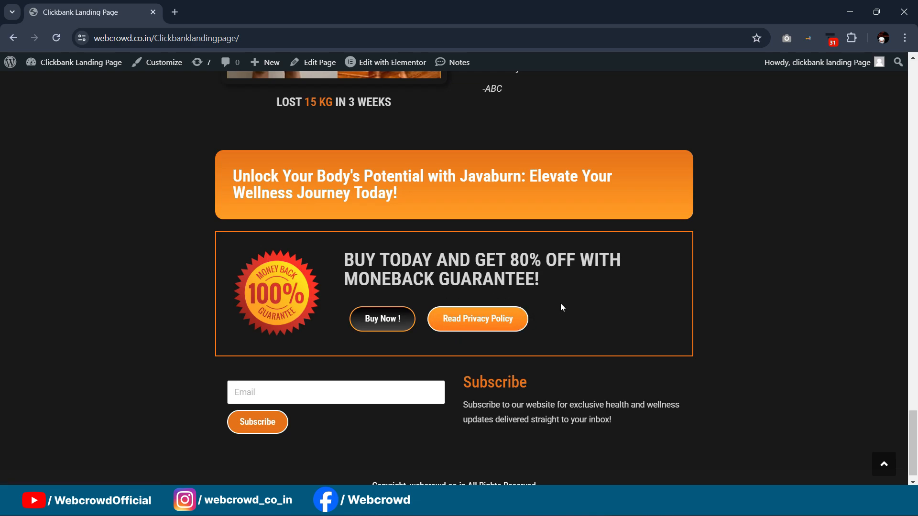
pyautogui.scroll(-1, 553, 299)
pyautogui.click(334, 377)
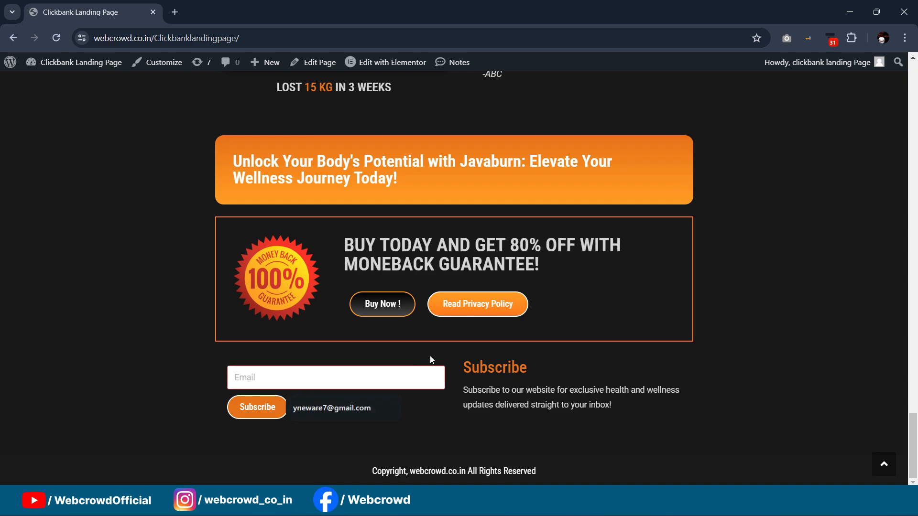
pyautogui.click(734, 365)
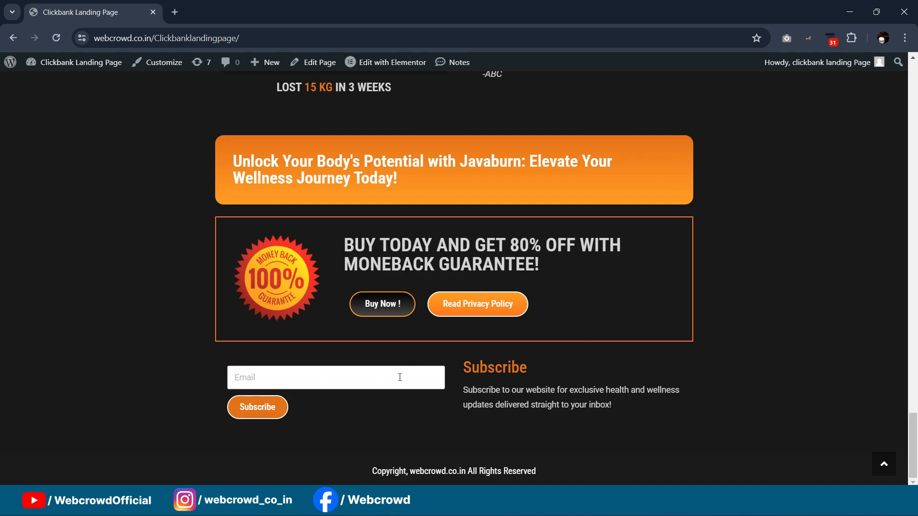
pyautogui.moveTo(911, 445); pyautogui.dragTo(912, 95)
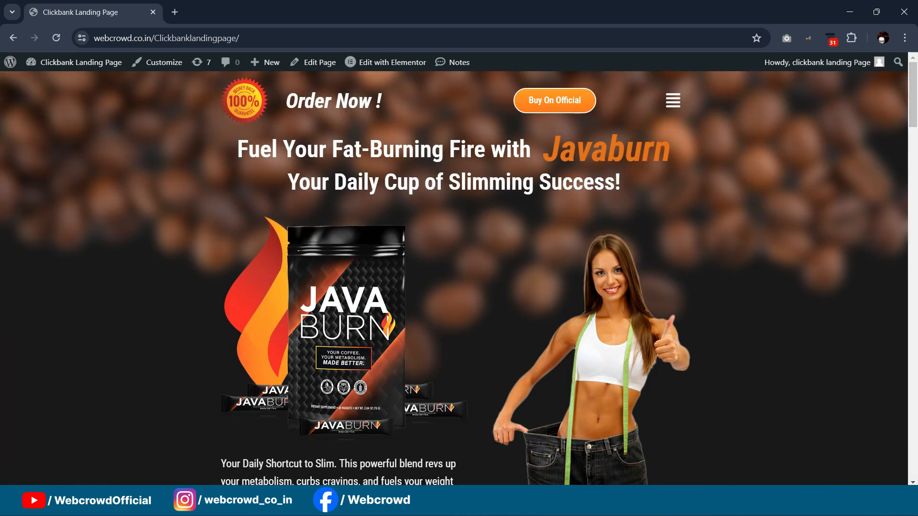
# - Open the Disclaimer page from the site navigation, look through its text and close the Subscribe popup
pyautogui.click(673, 101)
pyautogui.click(337, 129)
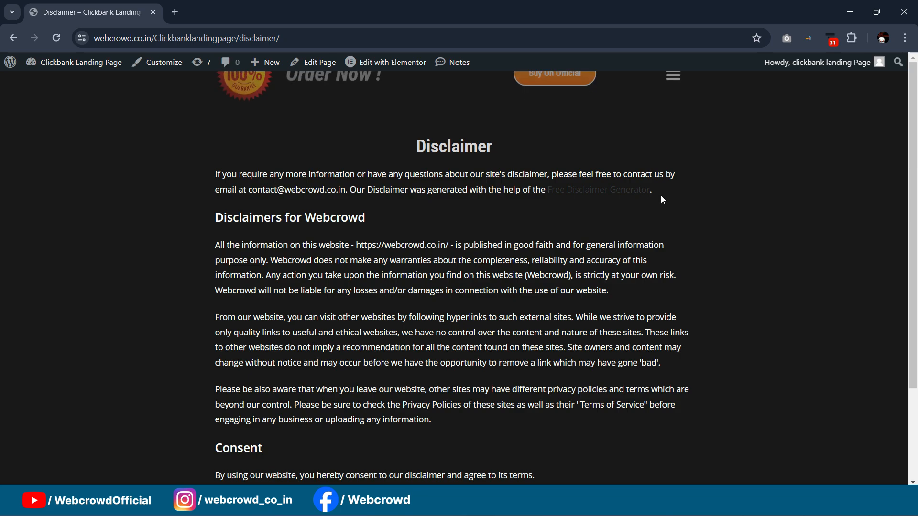
pyautogui.scroll(-3, 661, 195)
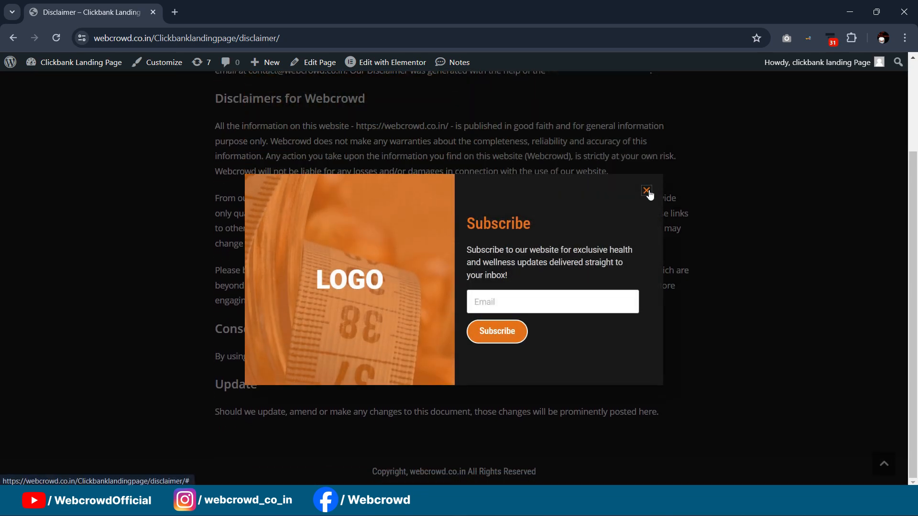
pyautogui.click(647, 190)
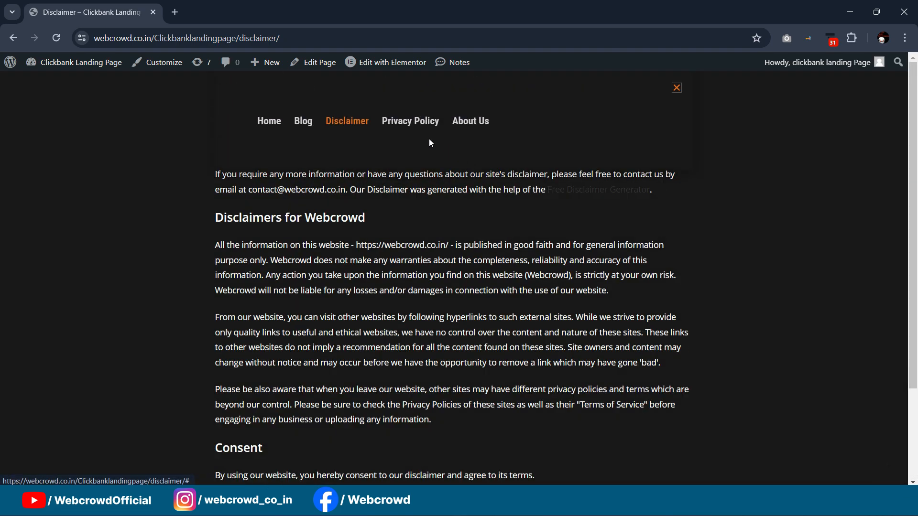
# - View the Privacy Policy page and return to the Home page
pyautogui.click(412, 125)
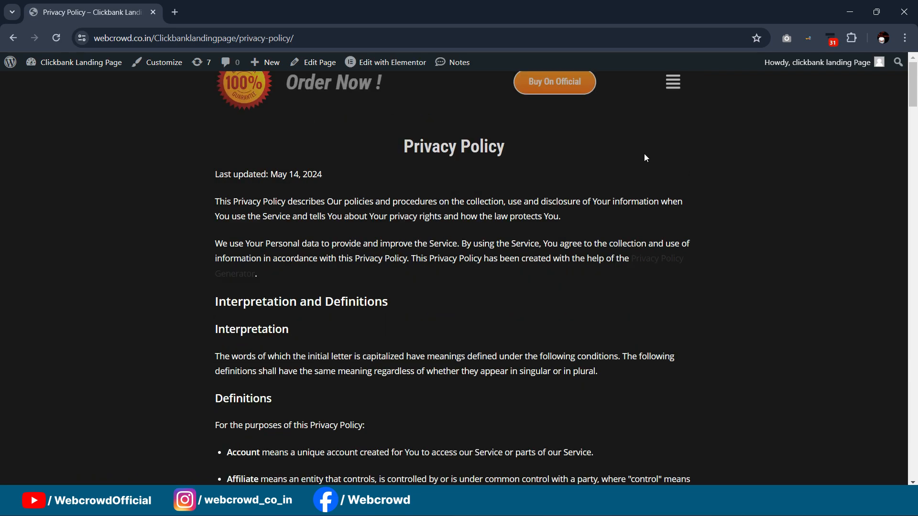
pyautogui.click(674, 88)
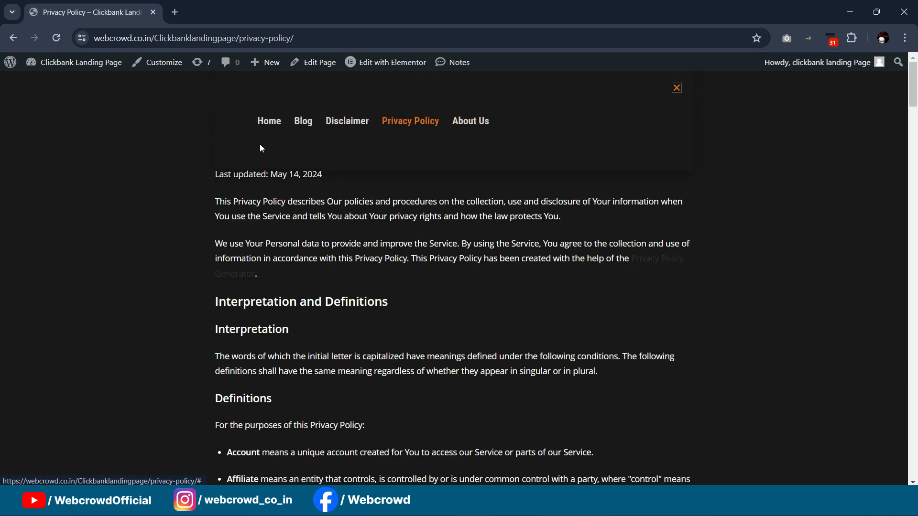
pyautogui.click(269, 121)
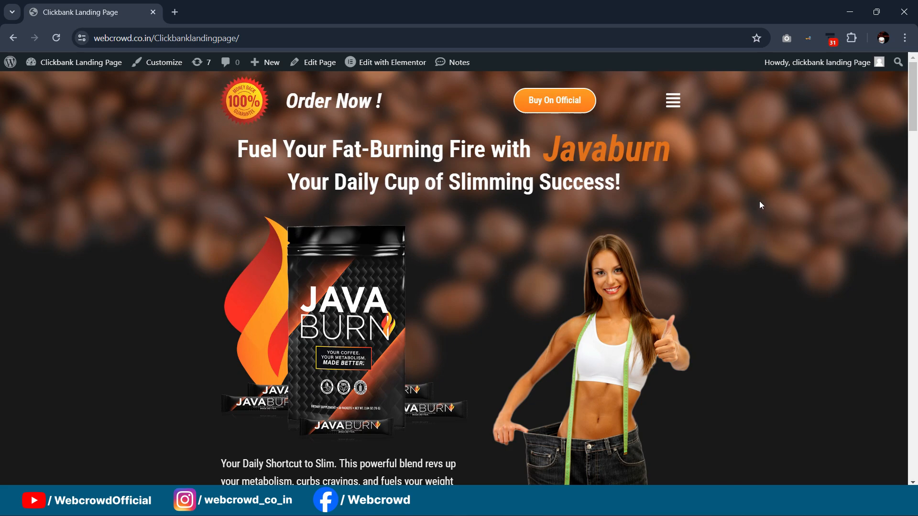
# - Review the landing page down to the certification badges, dismissing the Subscribe popup and the floating review video
pyautogui.scroll(-1, 757, 200)
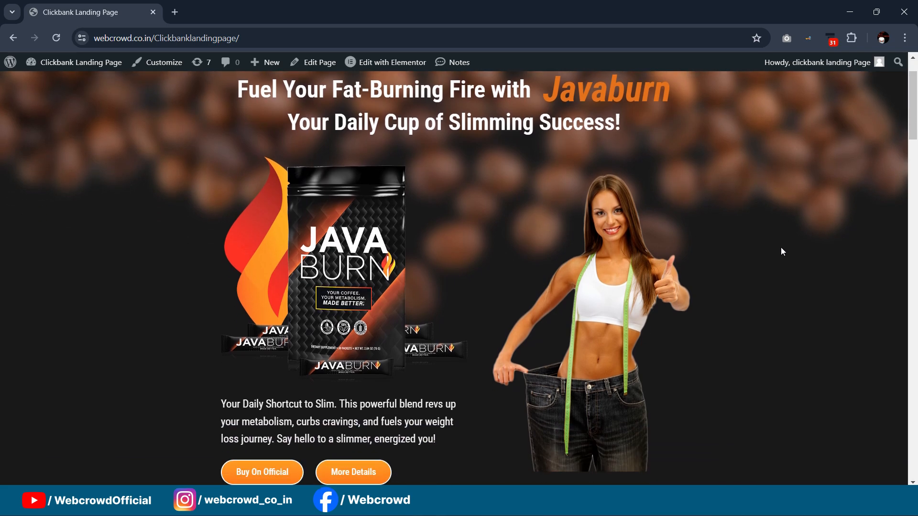
pyautogui.scroll(-3, 779, 242)
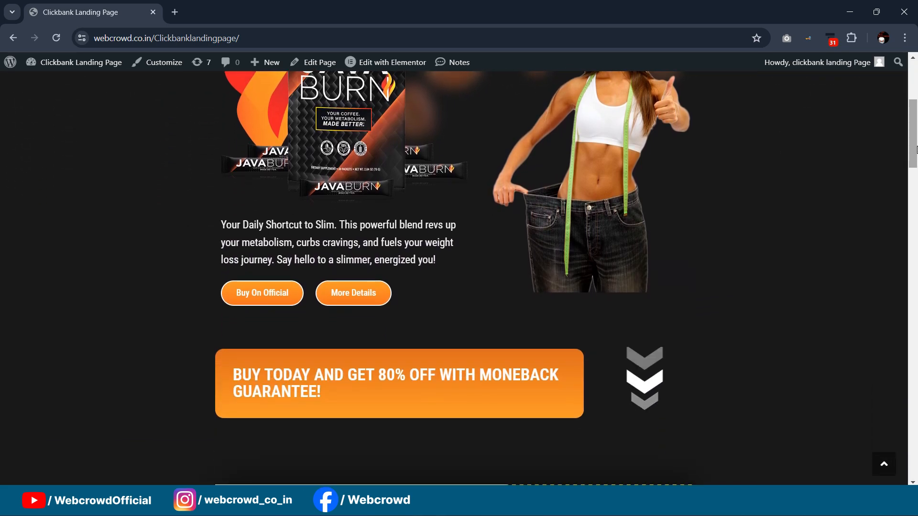
pyautogui.scroll(-8, 727, 223)
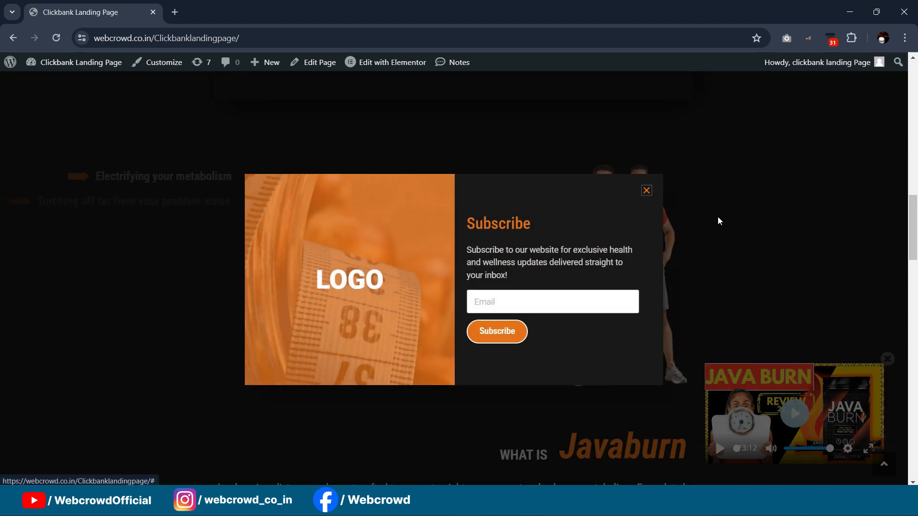
pyautogui.click(782, 186)
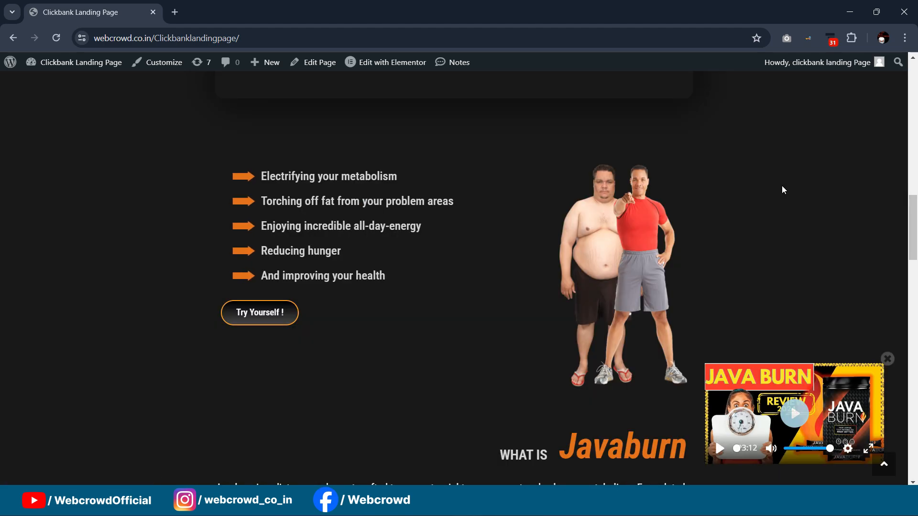
pyautogui.scroll(-1, 293, 330)
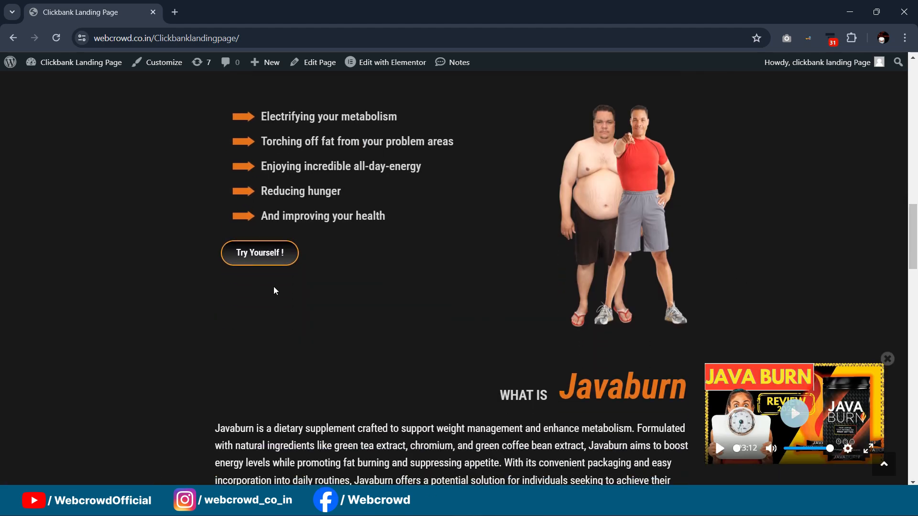
pyautogui.scroll(-4, 485, 298)
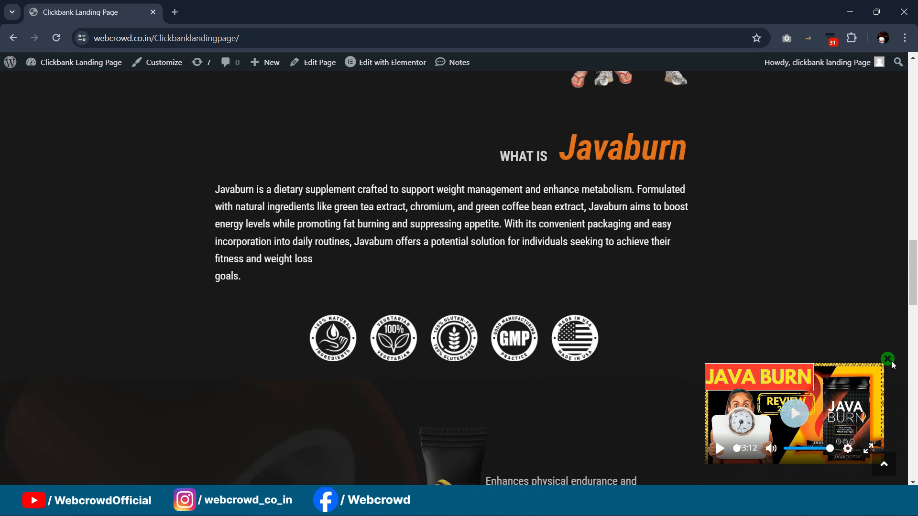
pyautogui.click(887, 359)
pyautogui.moveTo(913, 268); pyautogui.dragTo(916, 69)
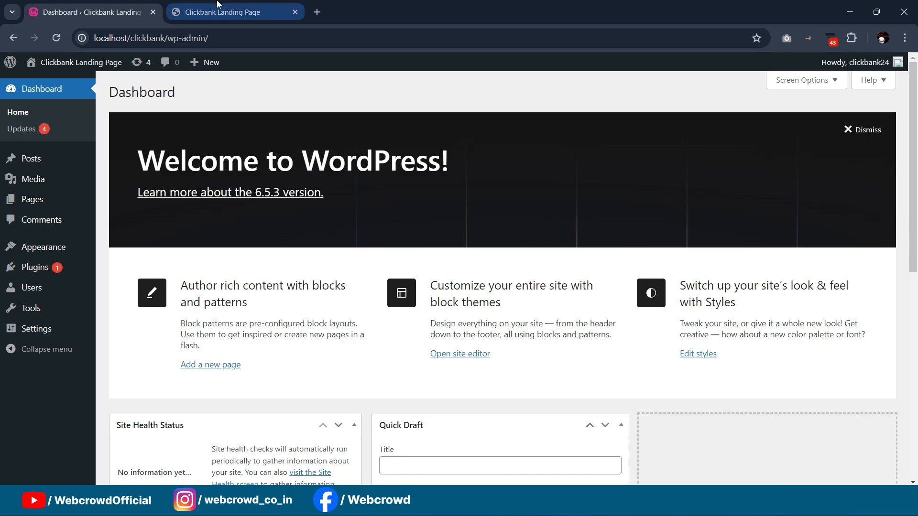
# - Install the OceanWP theme from the popular themes in the local WordPress dashboard
pyautogui.moveTo(210, 4)
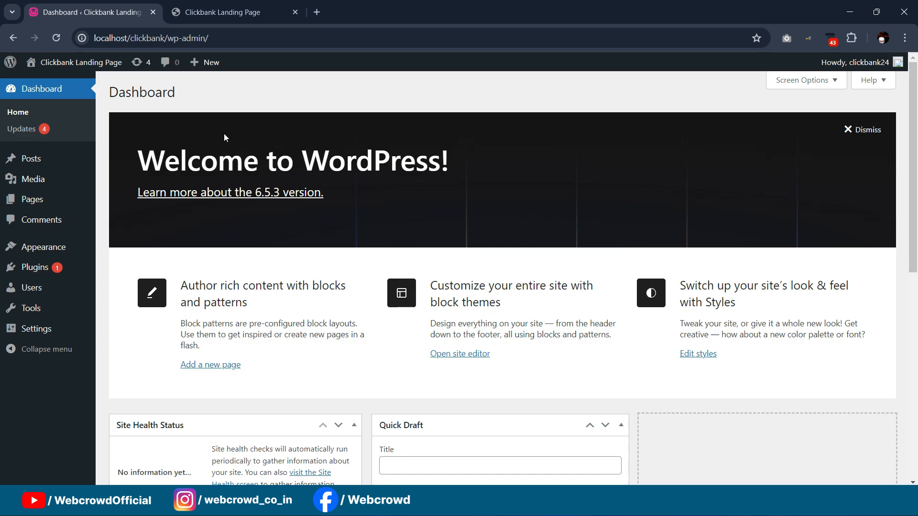
pyautogui.moveTo(72, 247)
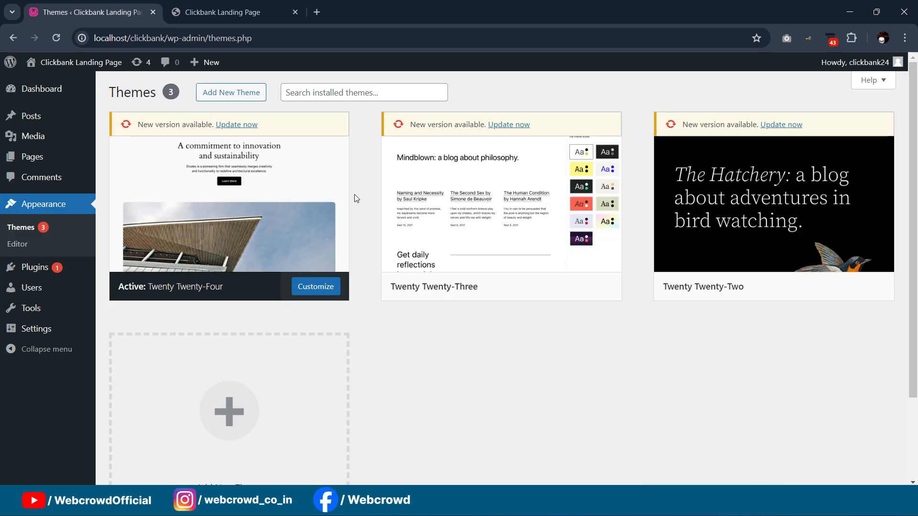
pyautogui.click(233, 94)
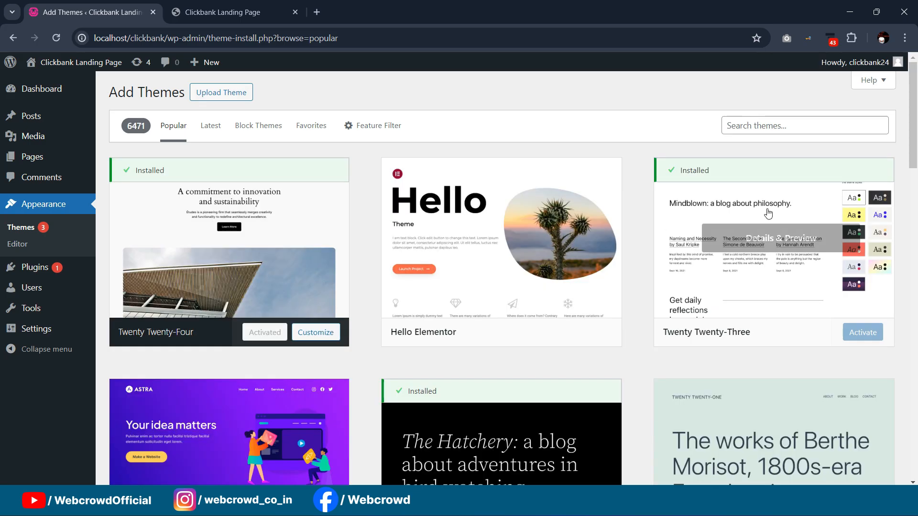
pyautogui.scroll(-4, 334, 241)
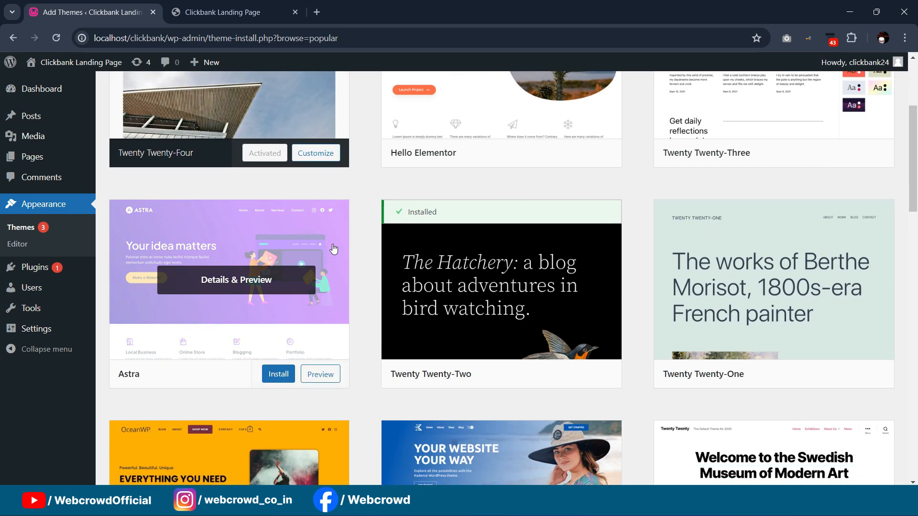
pyautogui.scroll(-4, 480, 280)
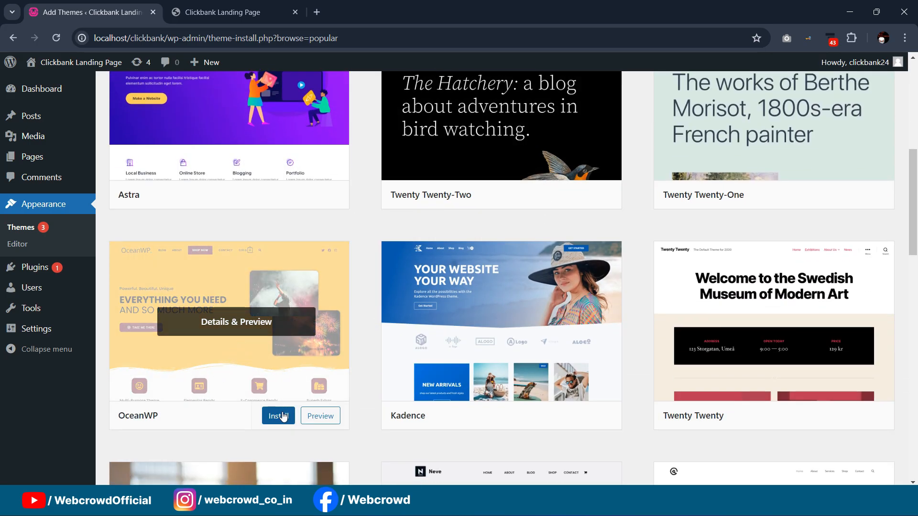
pyautogui.click(280, 416)
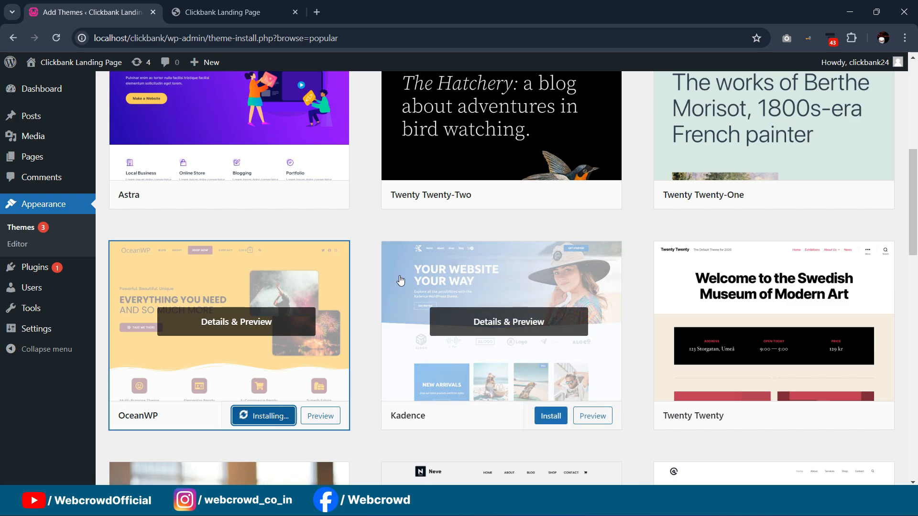
# - Activate the OceanWP theme and check it among the installed themes
pyautogui.scroll(3, 407, 286)
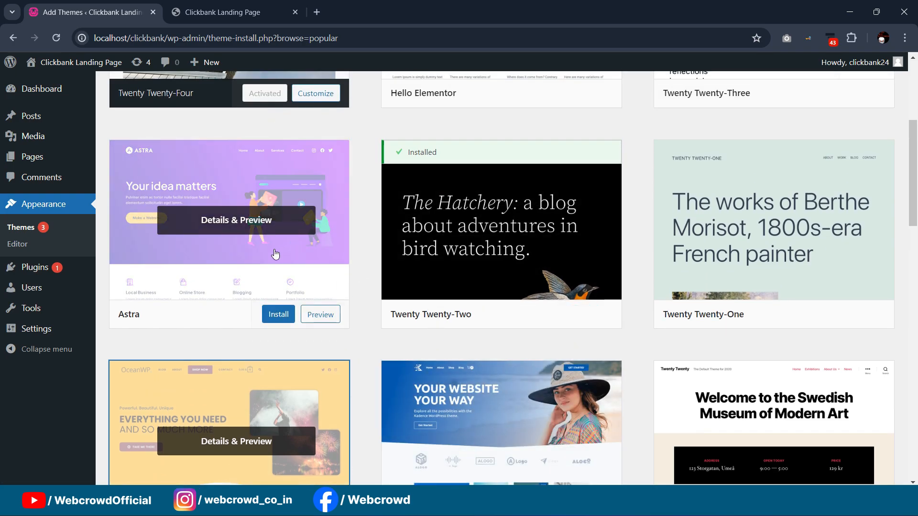
pyautogui.scroll(-1, 262, 239)
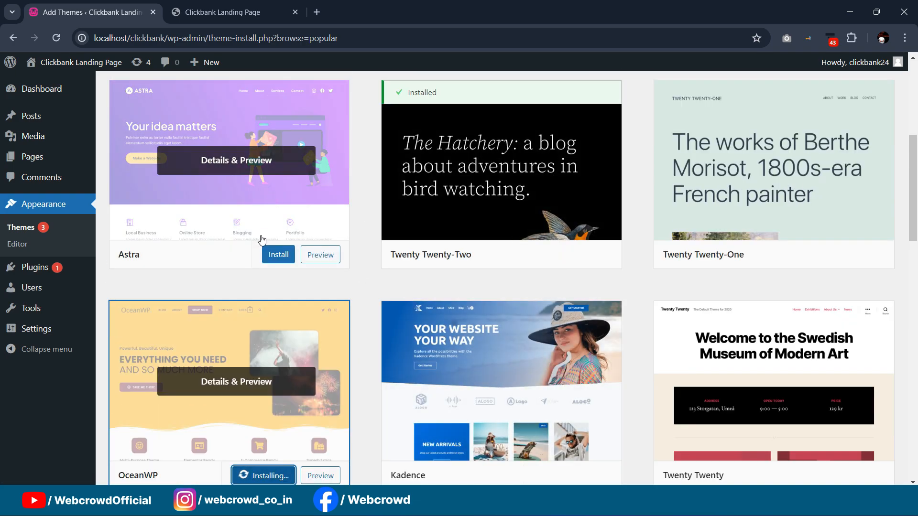
pyautogui.scroll(-3, 262, 239)
pyautogui.click(268, 297)
pyautogui.scroll(-2, 399, 240)
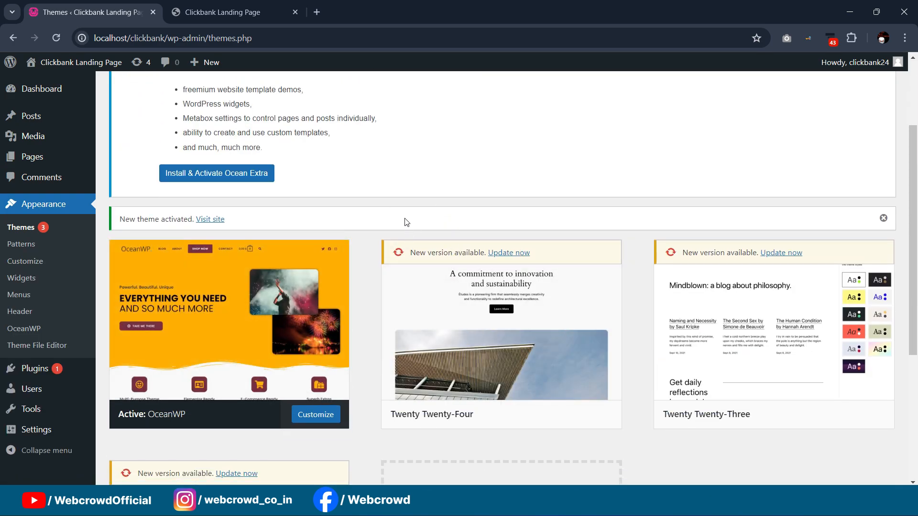
# - Search the new plugins catalogue for "elementor"
pyautogui.scroll(1, 307, 233)
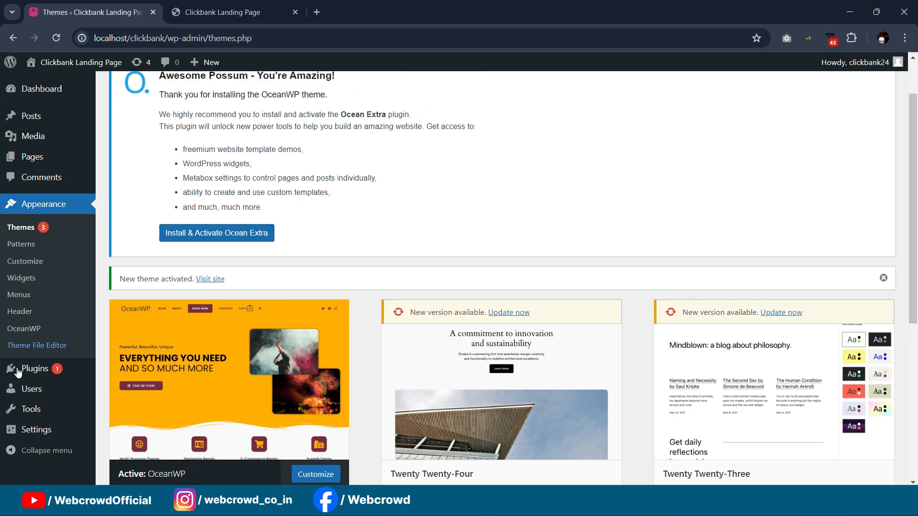
pyautogui.moveTo(27, 367)
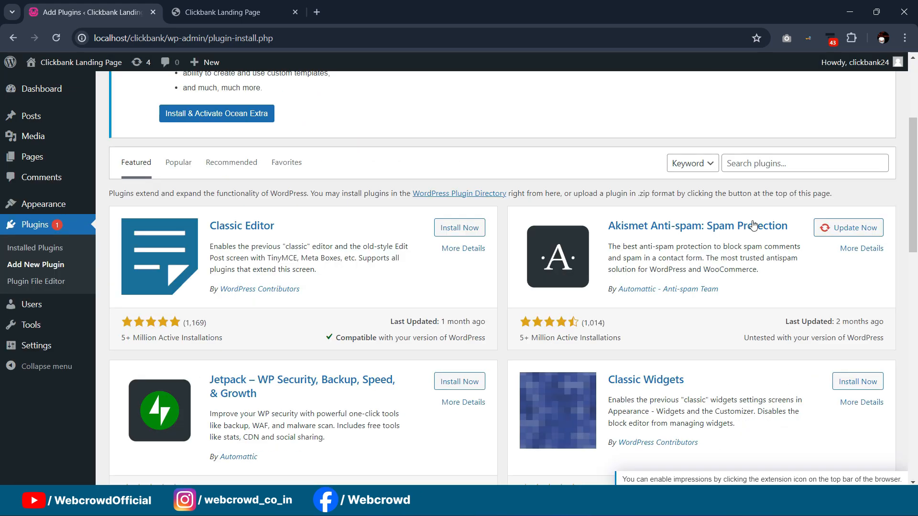
pyautogui.click(754, 164)
pyautogui.write('elementor')
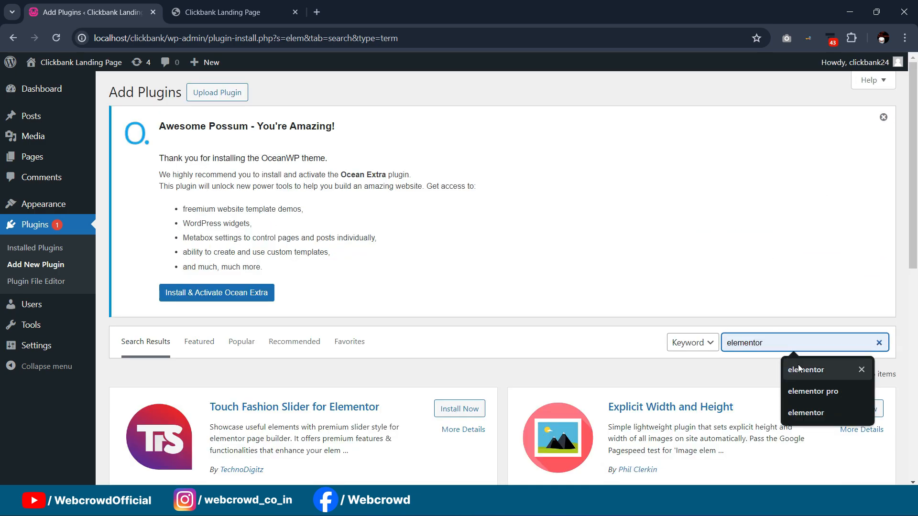
pyautogui.click(798, 365)
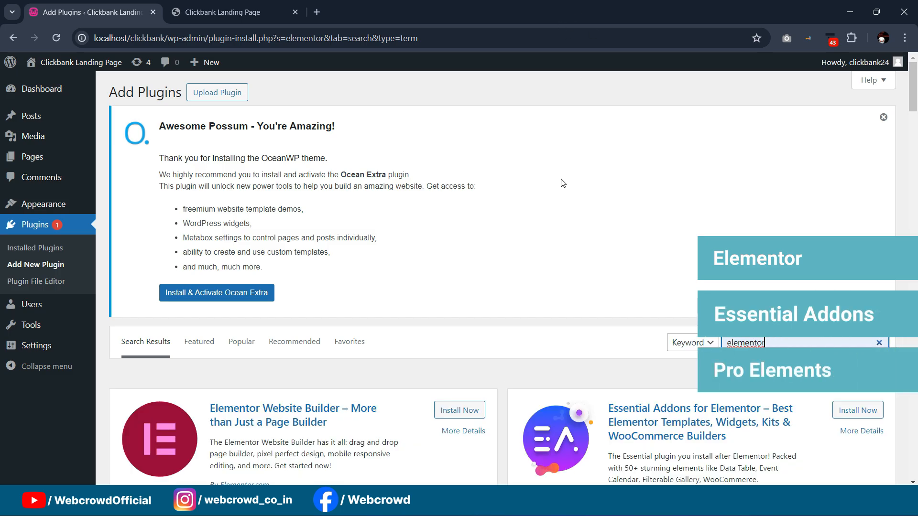
# - Install the Elementor Website Builder and Essential Addons for Elementor plugins from the search results
pyautogui.scroll(-1, 560, 206)
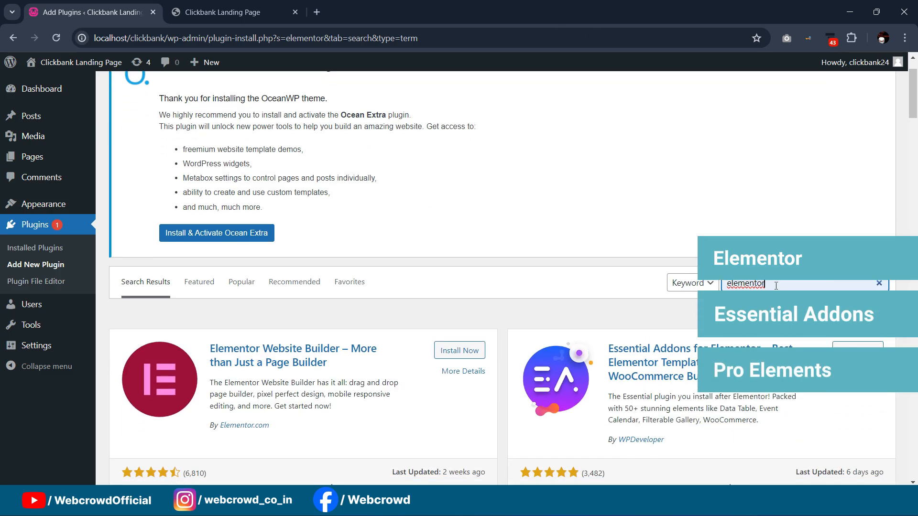
pyautogui.scroll(-1, 554, 230)
pyautogui.click(460, 290)
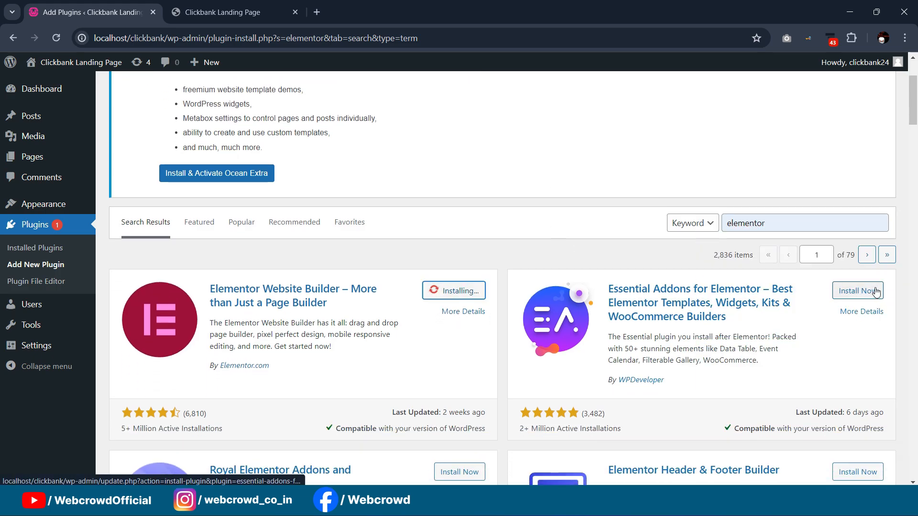
pyautogui.click(854, 291)
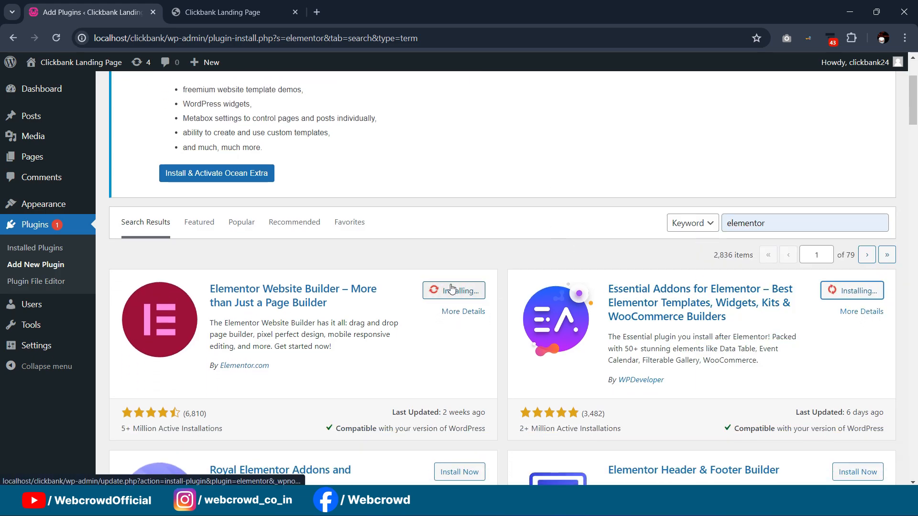
pyautogui.scroll(-4, 404, 298)
pyautogui.scroll(4, 404, 299)
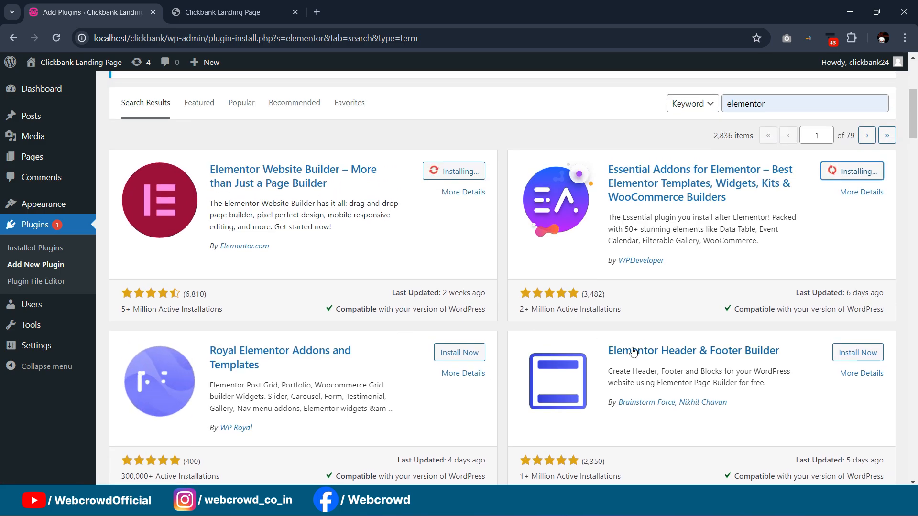
pyautogui.scroll(-4, 659, 319)
pyautogui.scroll(1, 655, 310)
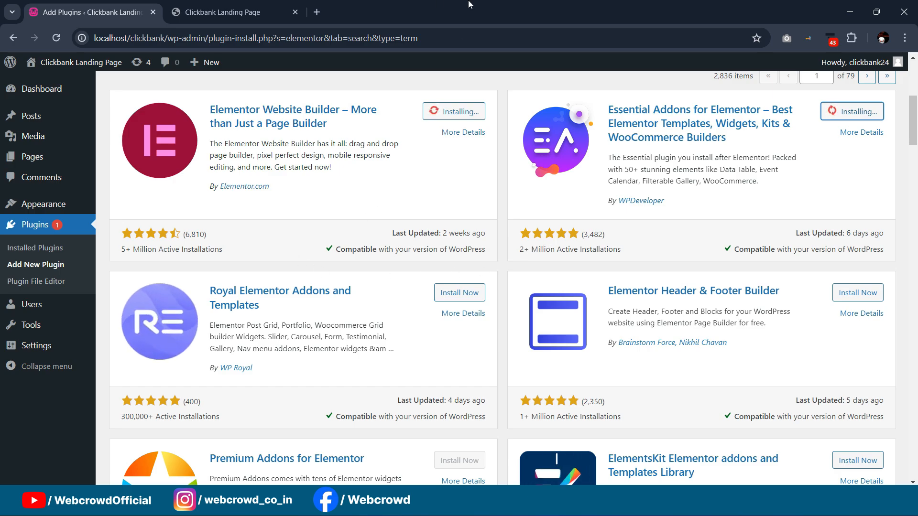
pyautogui.scroll(3, 431, 248)
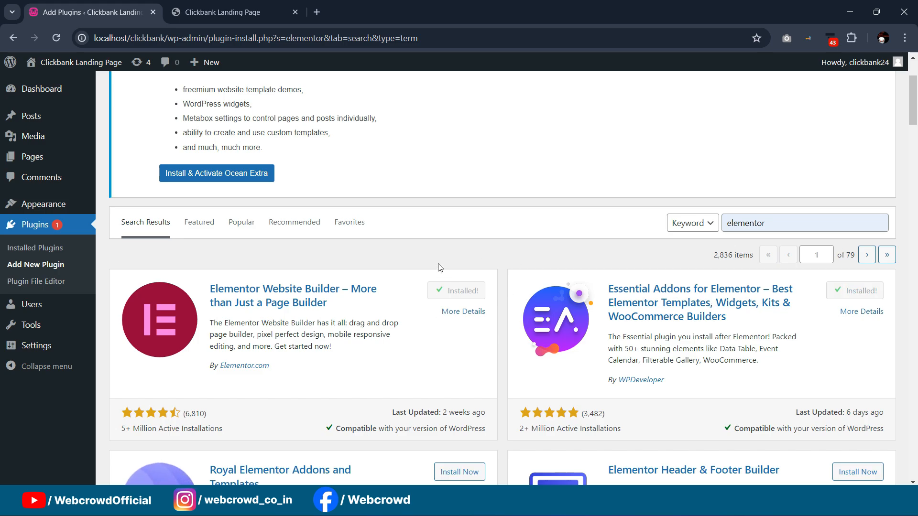
# - Upload the plugin file "pro-elements Updated.zip" and install it
pyautogui.scroll(2, 382, 244)
pyautogui.click(200, 98)
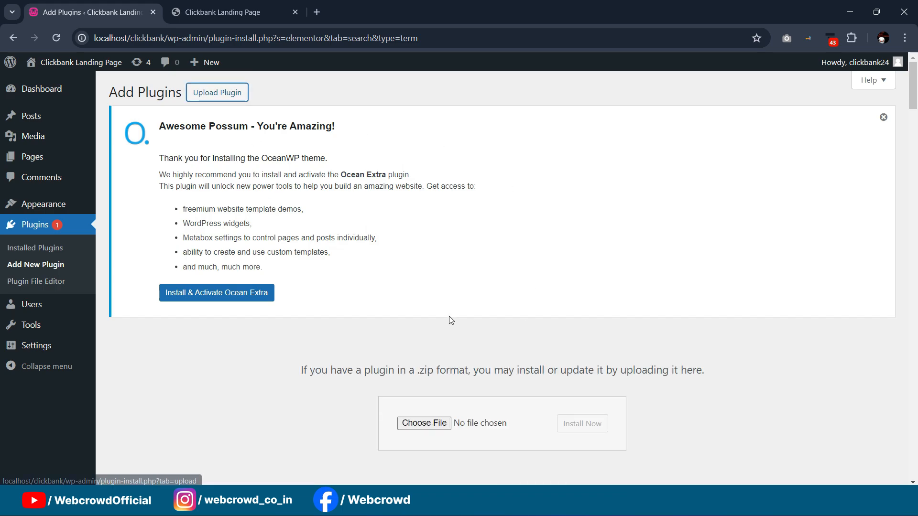
pyautogui.scroll(-2, 449, 315)
pyautogui.click(424, 304)
pyautogui.click(162, 95)
pyautogui.click(369, 266)
pyautogui.click(572, 306)
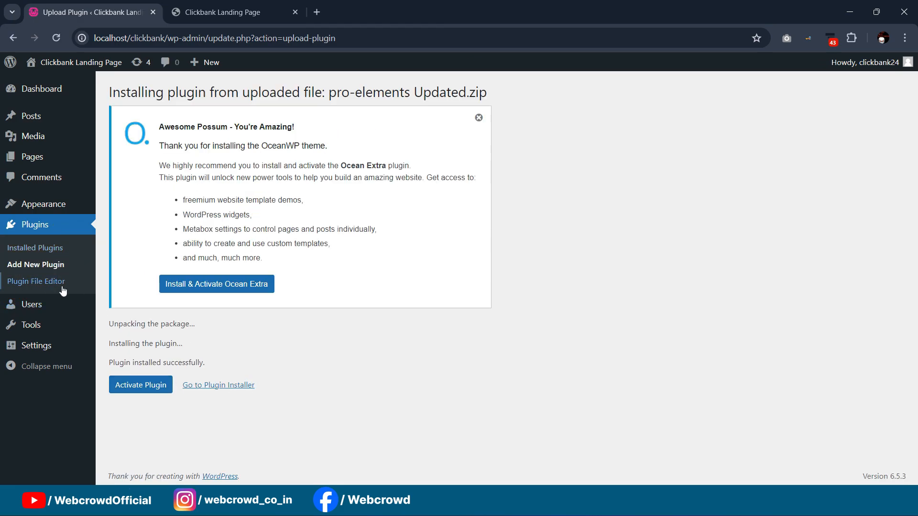
# - Activate Elementor, Essential Addons for Elementor and PRO Elements together from the installed plugins list
pyautogui.click(31, 247)
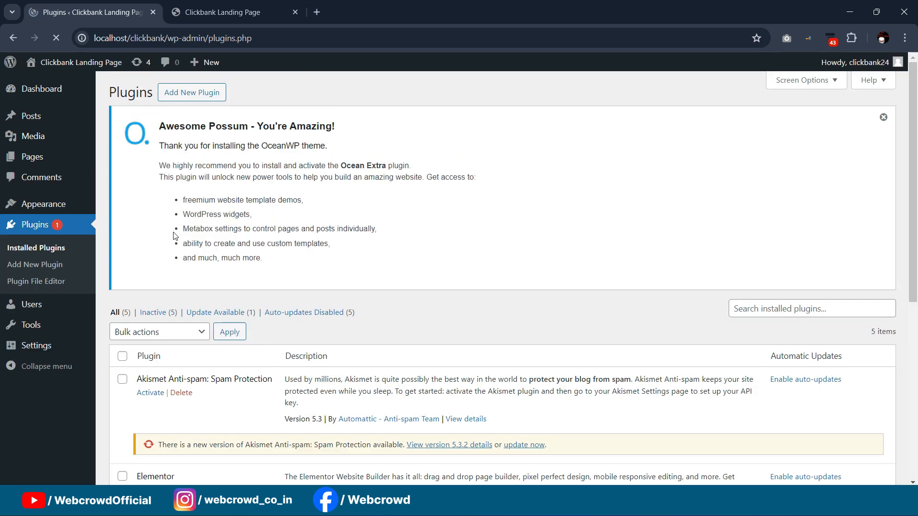
pyautogui.scroll(-5, 272, 212)
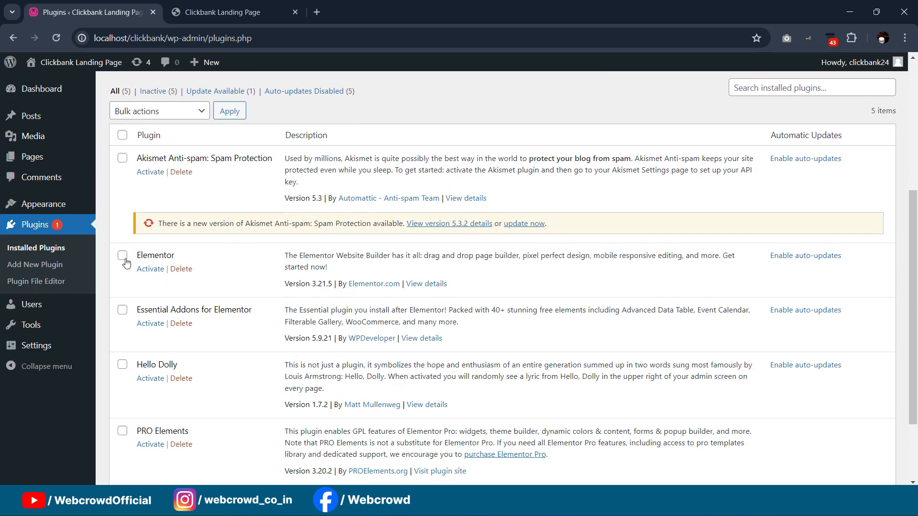
pyautogui.scroll(-3, 243, 264)
pyautogui.click(122, 211)
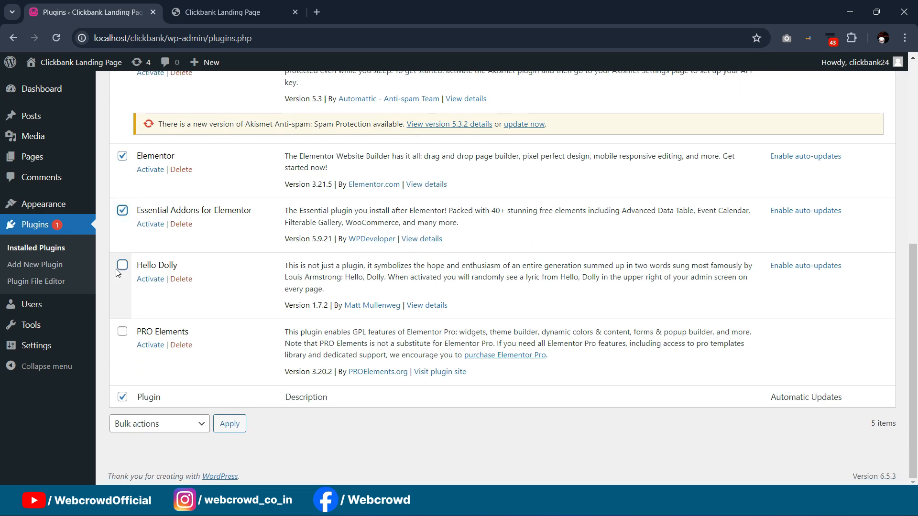
pyautogui.click(123, 332)
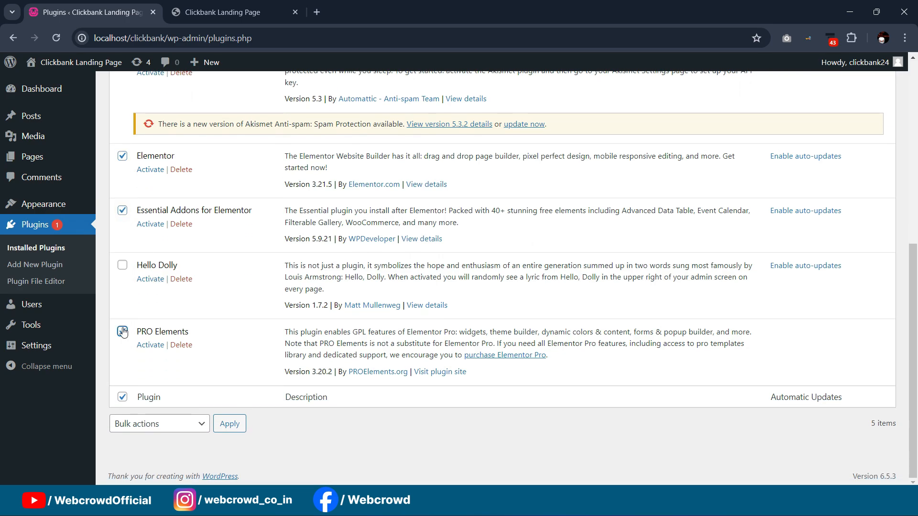
pyautogui.click(168, 422)
pyautogui.click(139, 349)
pyautogui.click(230, 424)
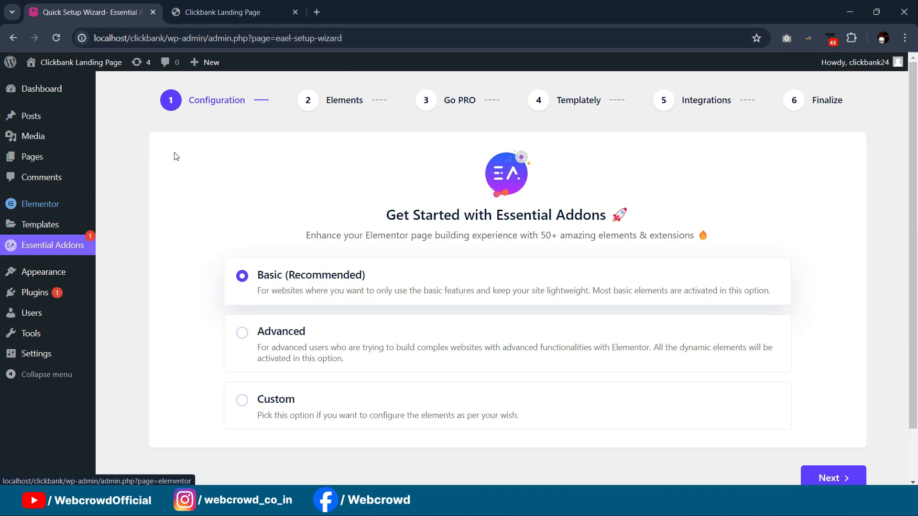
# - Open the pages list in a separate browser tab and start a new page titled "Home" from it
pyautogui.moveTo(22, 161)
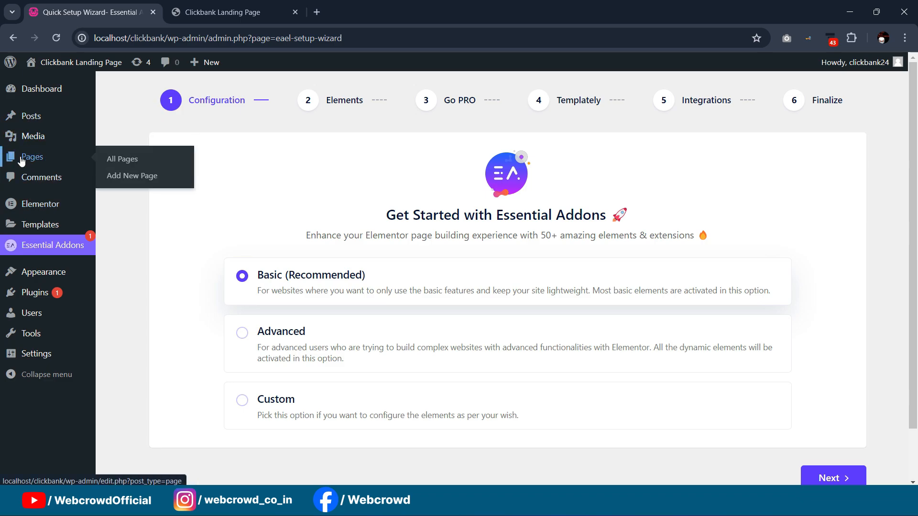
pyautogui.middleClick(110, 166)
pyautogui.click(235, 7)
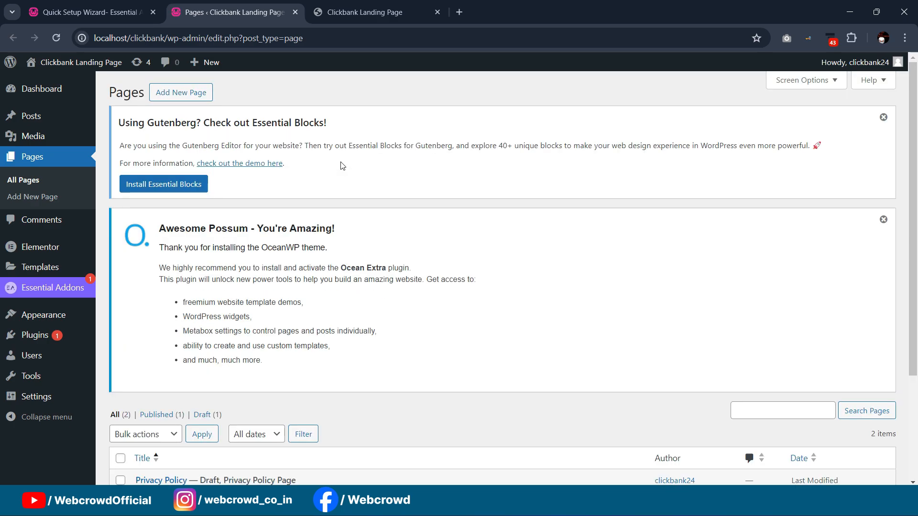
pyautogui.middleClick(189, 92)
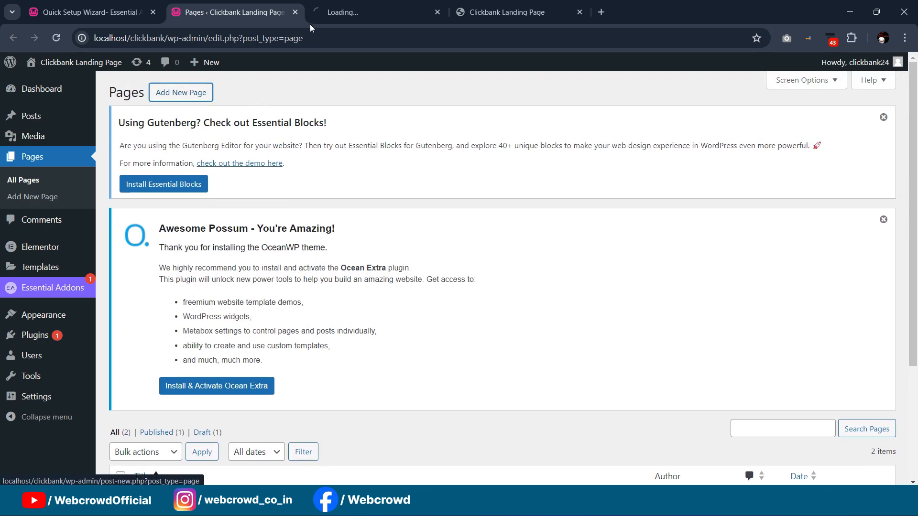
pyautogui.click(335, 12)
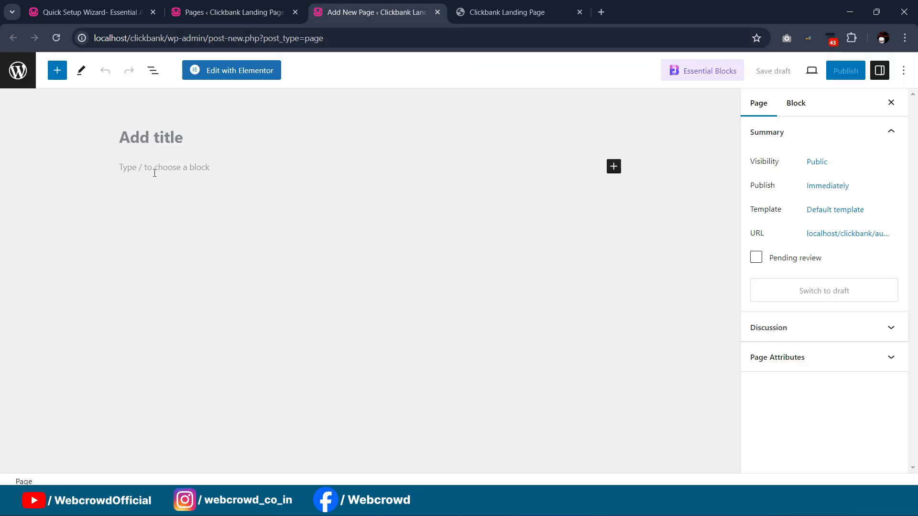
pyautogui.write('Home')
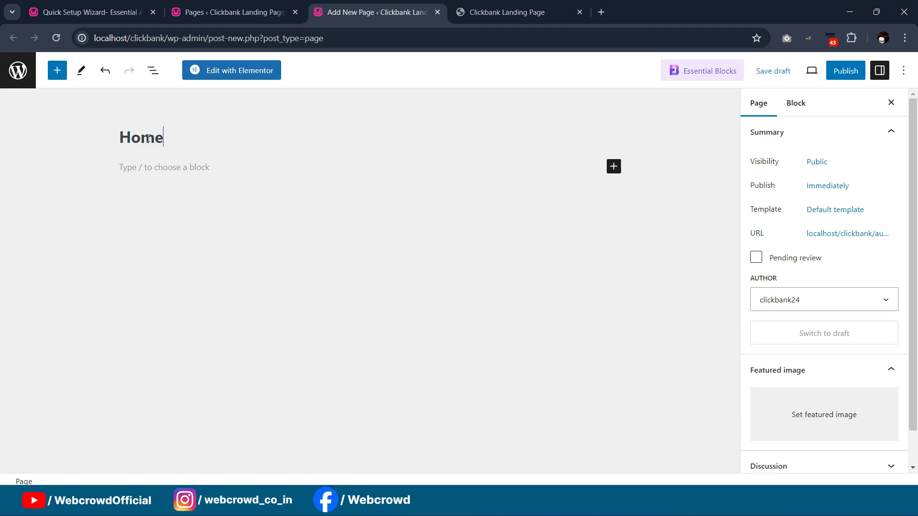
# - Assign the Elementor Full Width template to the Home page, publish it and close its tab
pyautogui.click(835, 210)
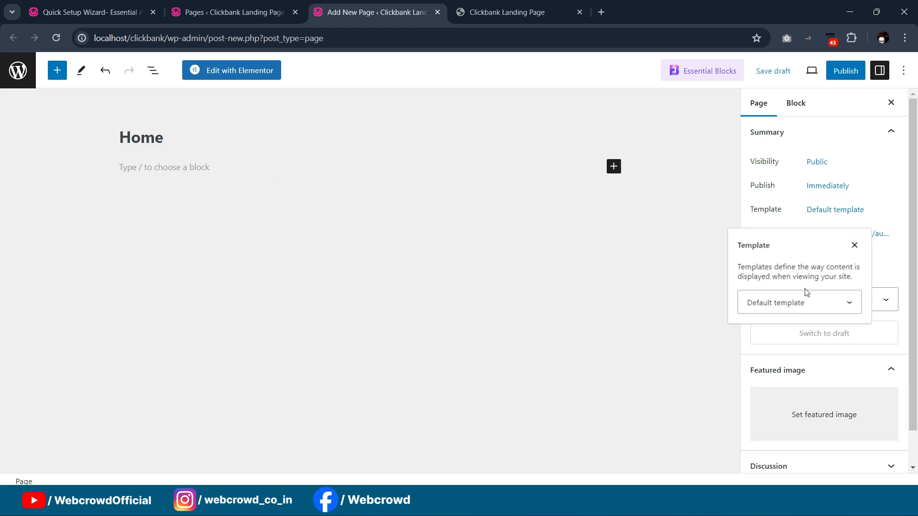
pyautogui.click(794, 296)
pyautogui.click(777, 342)
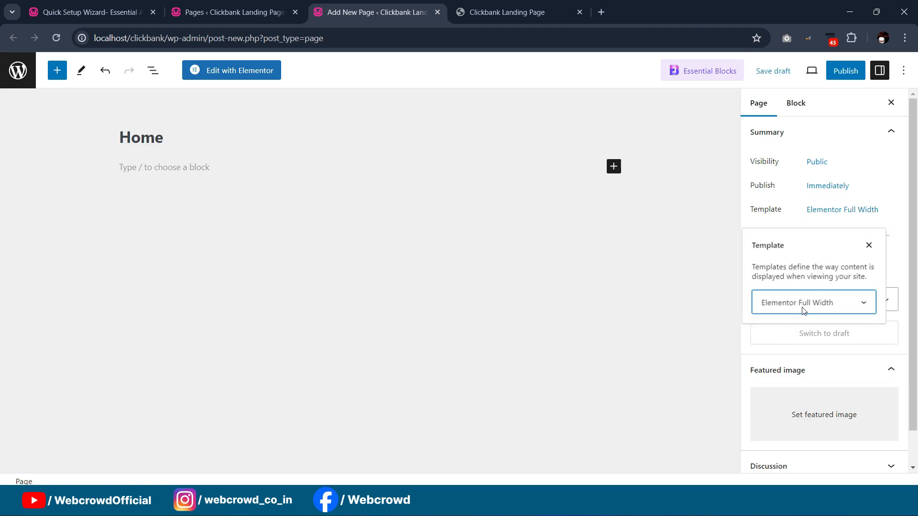
pyautogui.click(849, 76)
pyautogui.click(784, 75)
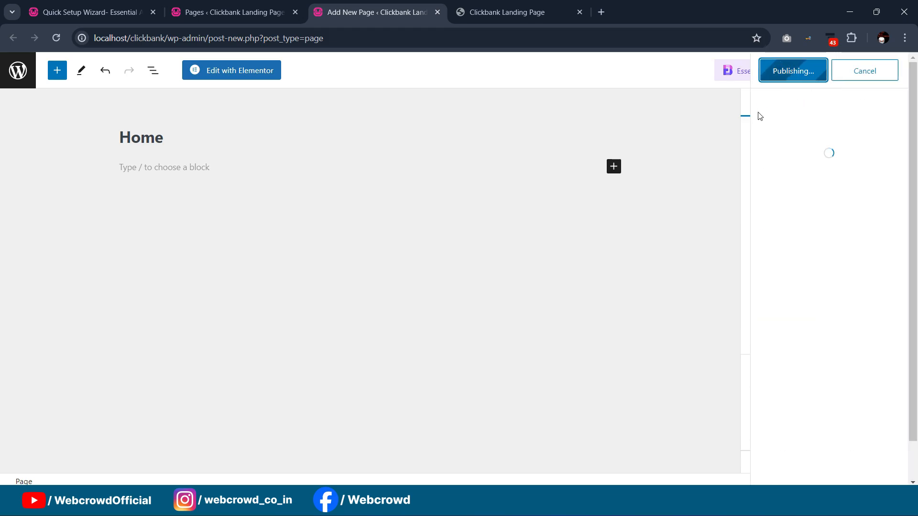
pyautogui.click(437, 12)
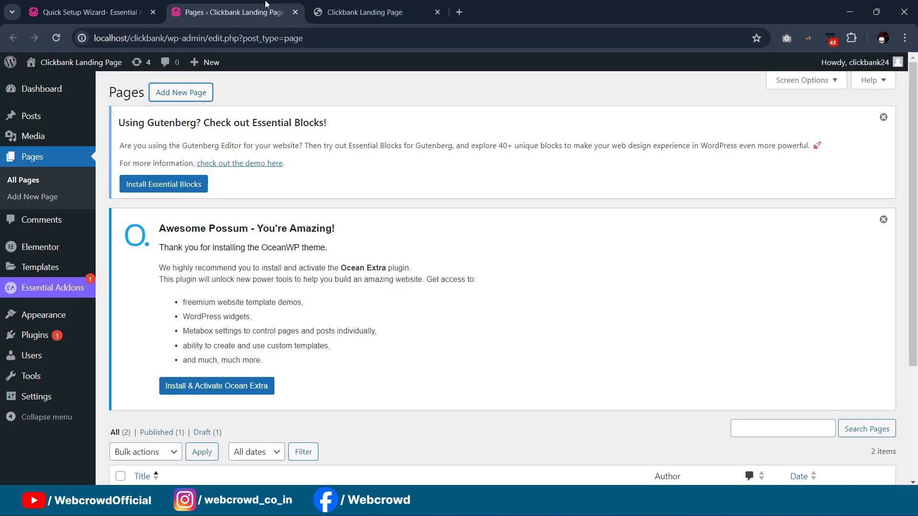
# - Start another new page in a separate browser tab and title it "Disclaimer"
pyautogui.middleClick(196, 92)
pyautogui.click(368, 12)
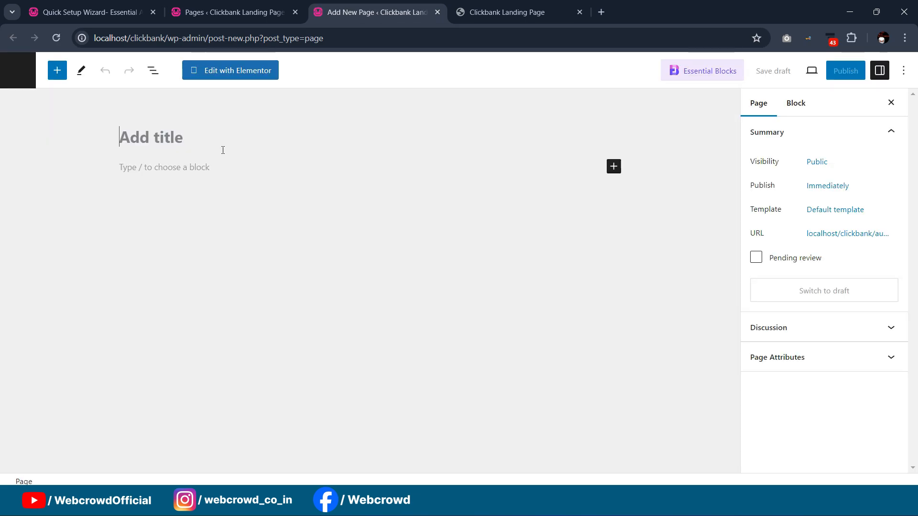
pyautogui.write('Disc')
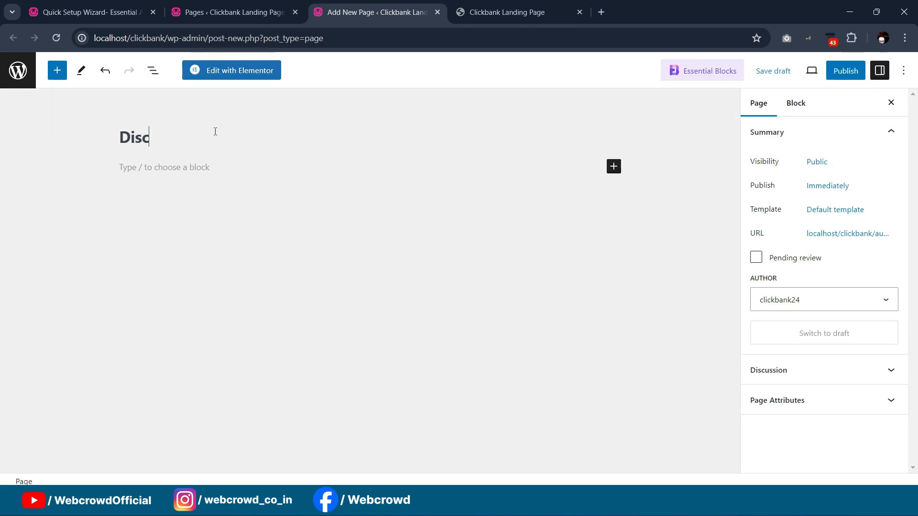
pyautogui.write('laimer')
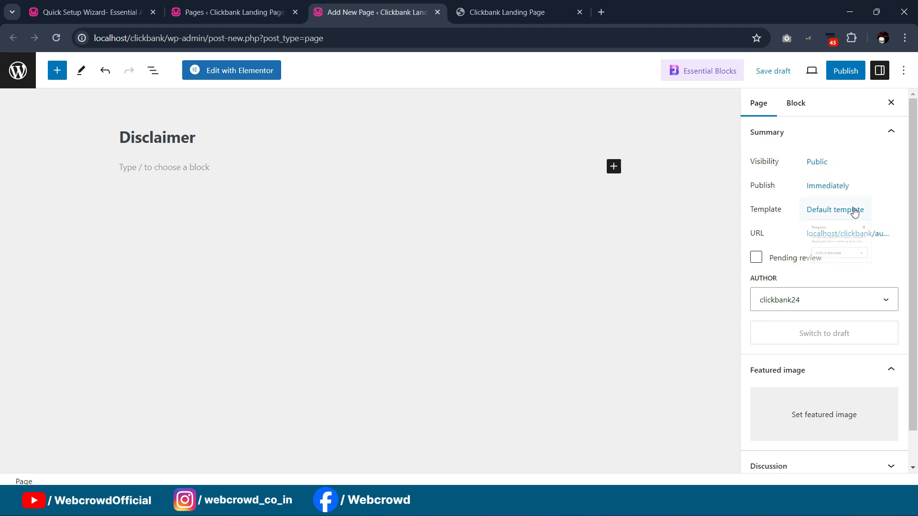
# - Assign the Elementor Full Width template to the Disclaimer page and publish it
pyautogui.click(842, 211)
pyautogui.click(813, 309)
pyautogui.click(813, 340)
pyautogui.click(846, 70)
pyautogui.click(793, 70)
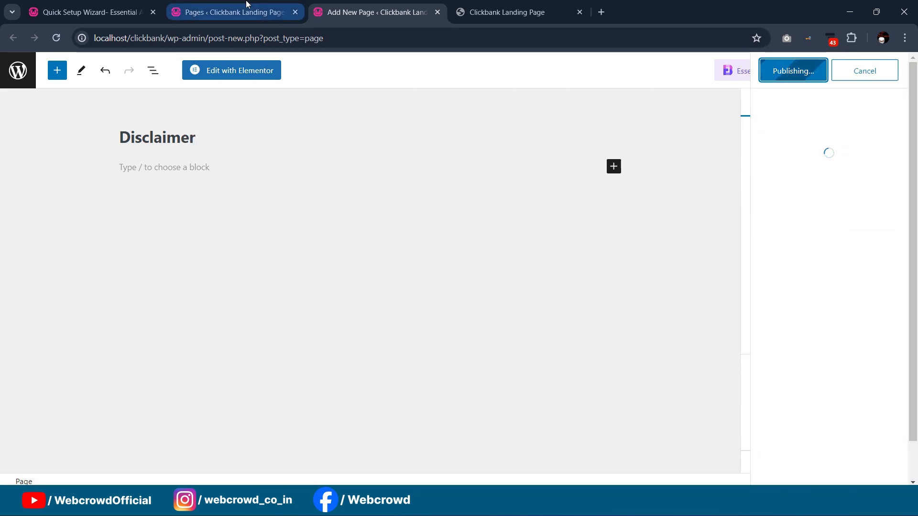
# - Start a new page titled "About" from the pages list and close the Disclaimer page's tab
pyautogui.click(225, 12)
pyautogui.keyDown('ctrl'); pyautogui.click(208, 93); pyautogui.keyUp('ctrl')
pyautogui.click(435, 13)
pyautogui.click(409, 20)
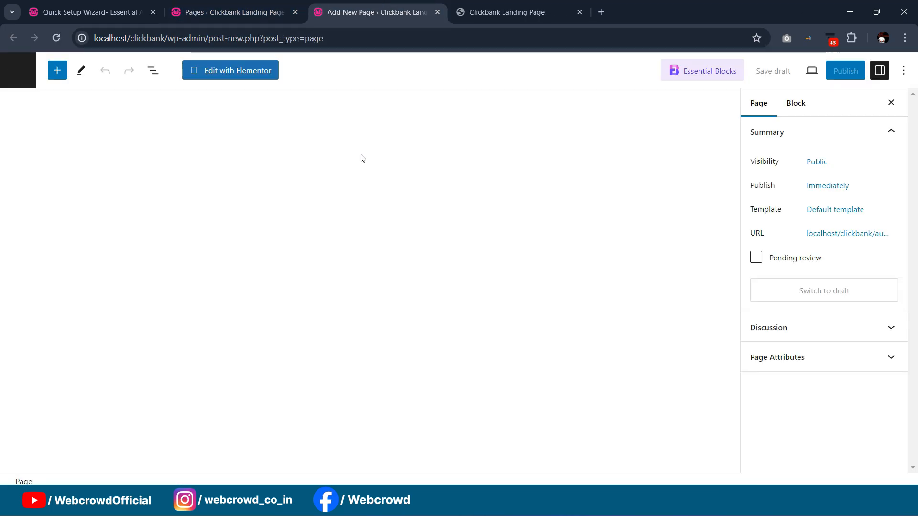
pyautogui.write('About')
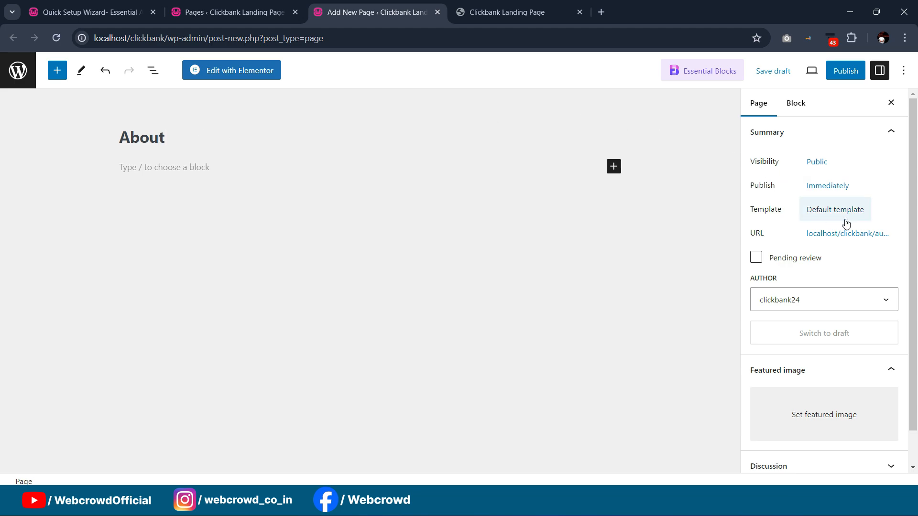
# - Assign the Elementor Full Width template to the About page and publish it
pyautogui.click(815, 209)
pyautogui.click(826, 312)
pyautogui.click(818, 339)
pyautogui.click(845, 71)
pyautogui.click(796, 71)
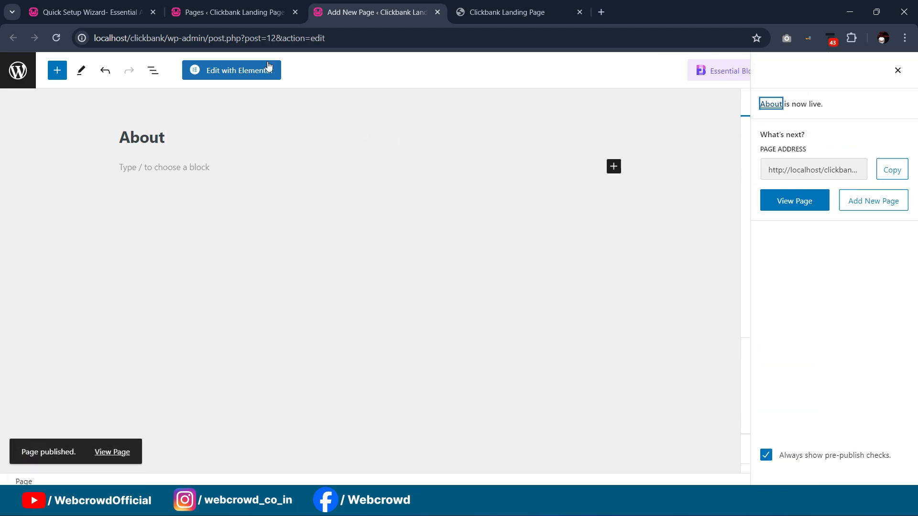
# - Quick-edit the Privacy Policy page in the pages list to set its status to Published, and update it
pyautogui.click(214, 5)
pyautogui.scroll(-3, 328, 264)
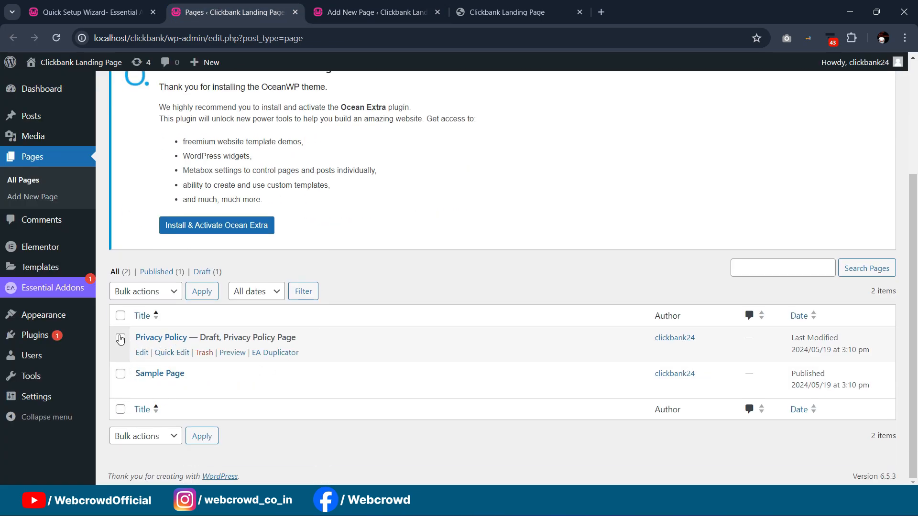
pyautogui.click(172, 352)
pyautogui.scroll(-2, 550, 318)
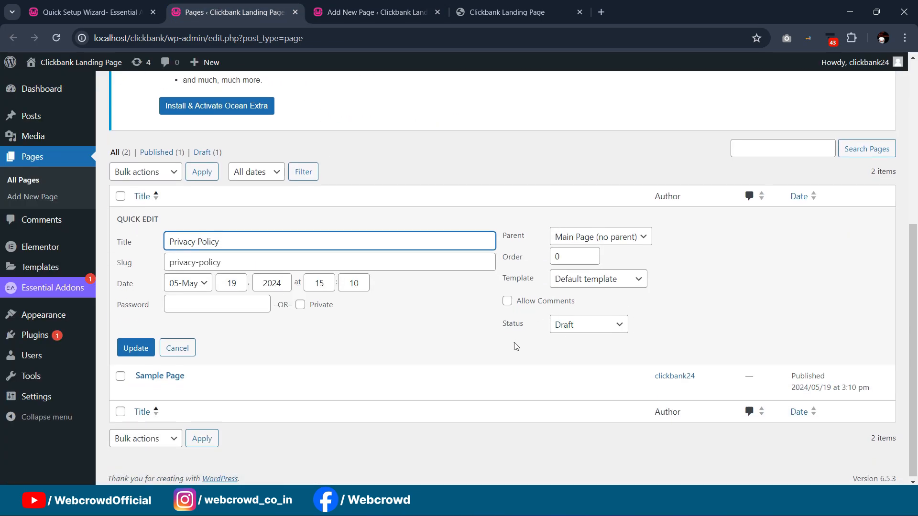
pyautogui.click(569, 329)
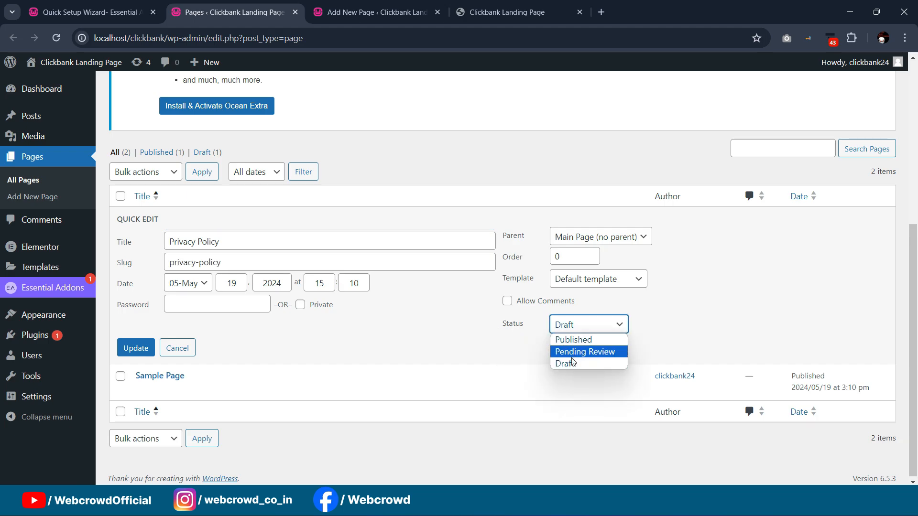
pyautogui.click(573, 338)
pyautogui.click(138, 351)
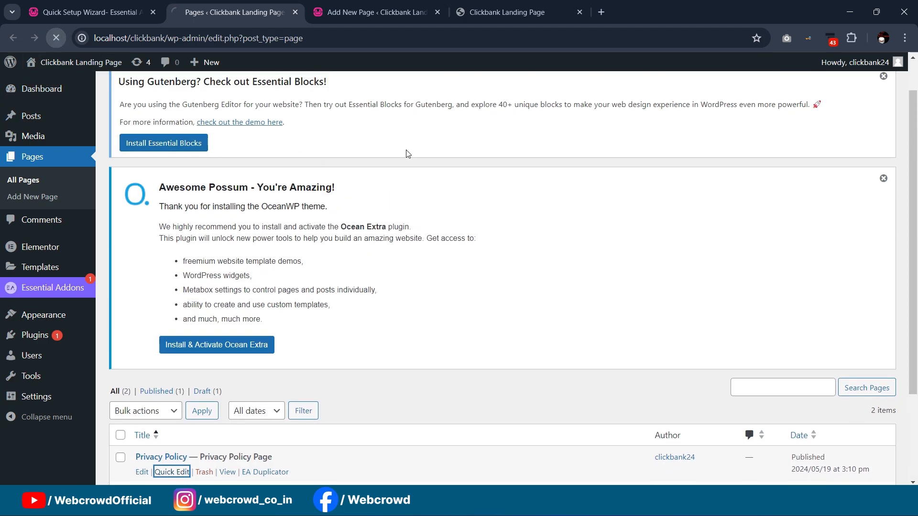
pyautogui.scroll(-4, 407, 151)
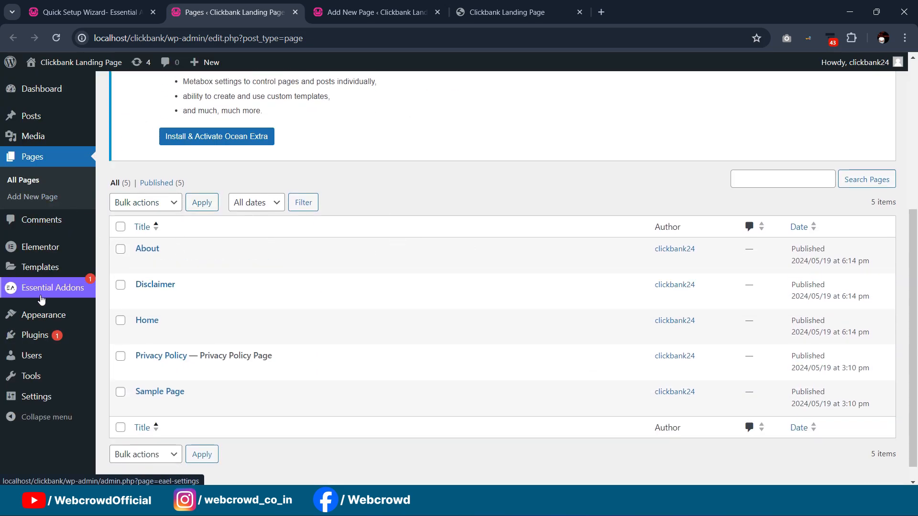
pyautogui.moveTo(41, 325)
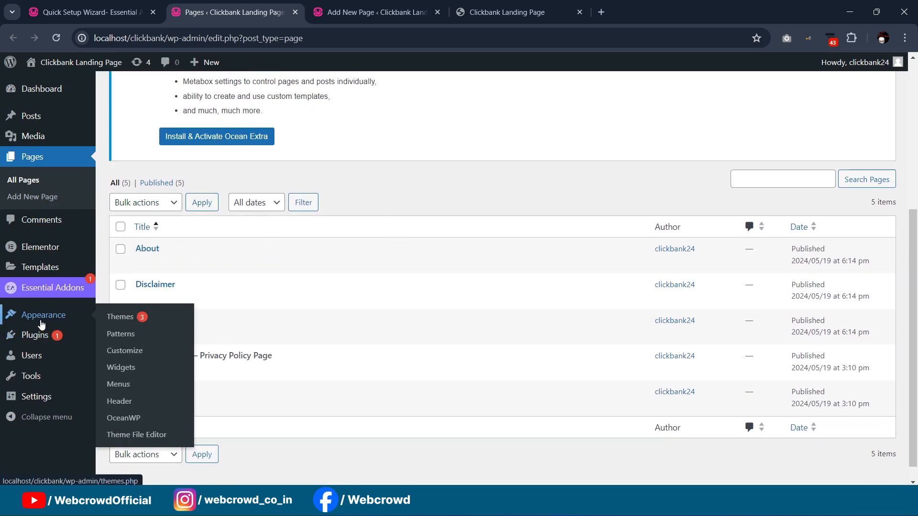
pyautogui.click(125, 355)
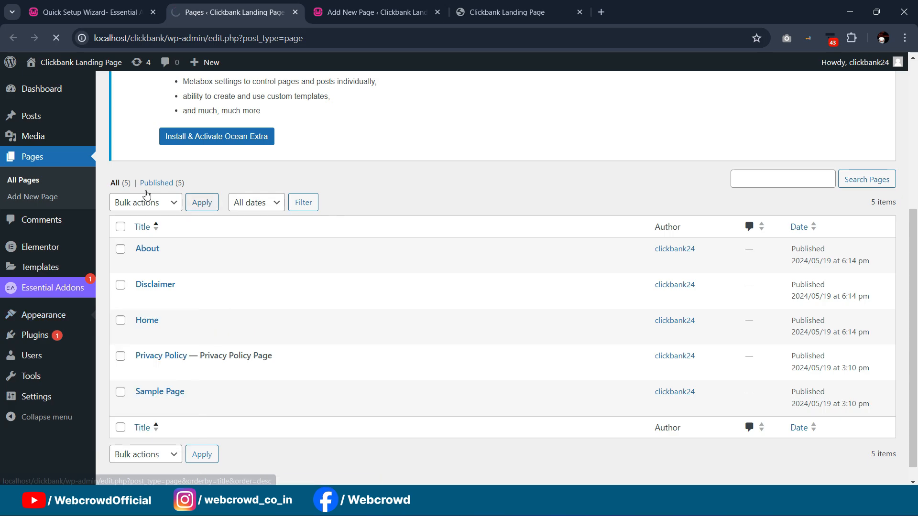
pyautogui.click(51, 39)
# - Create a navigation menu named "Main_menu" and assign it to the Main display location
pyautogui.moveTo(43, 315)
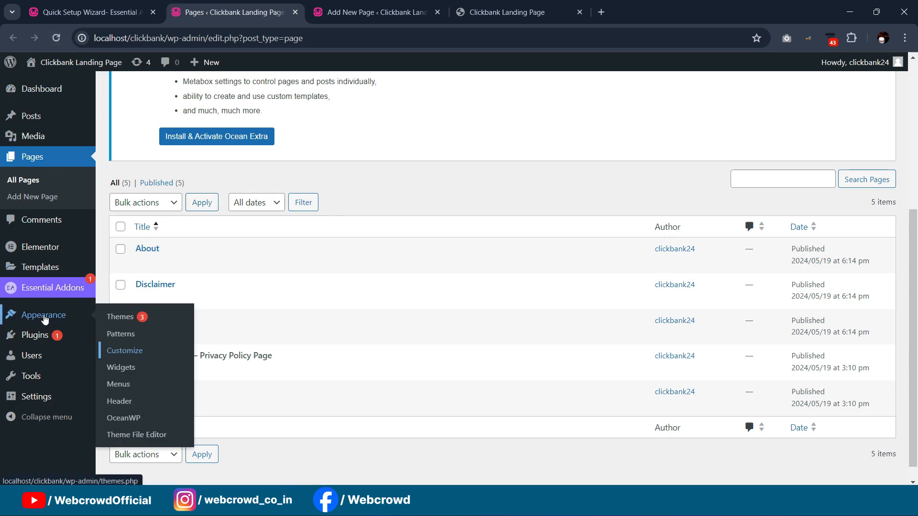
pyautogui.click(119, 386)
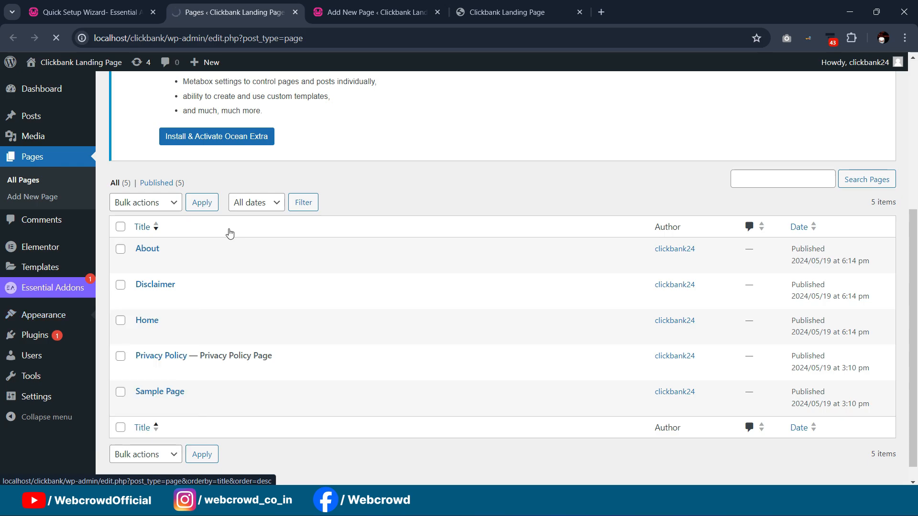
pyautogui.scroll(-3, 291, 233)
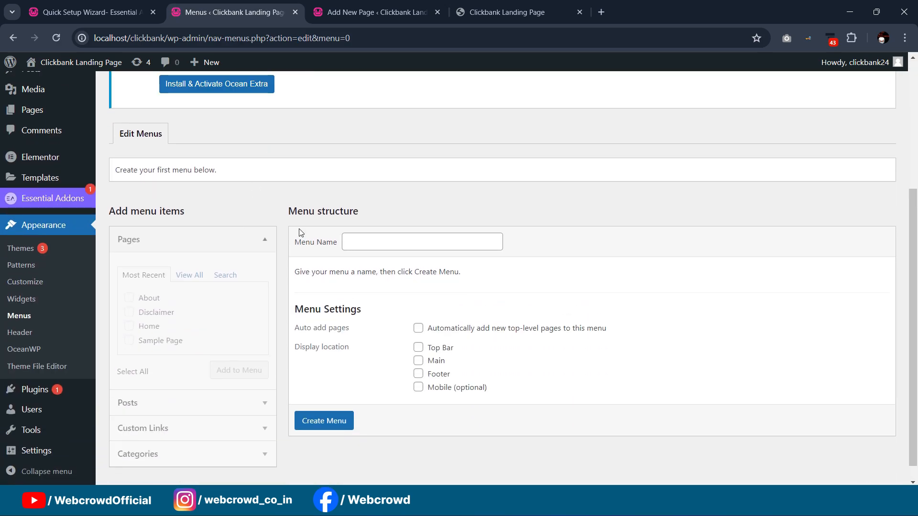
pyautogui.click(373, 242)
pyautogui.click(430, 274)
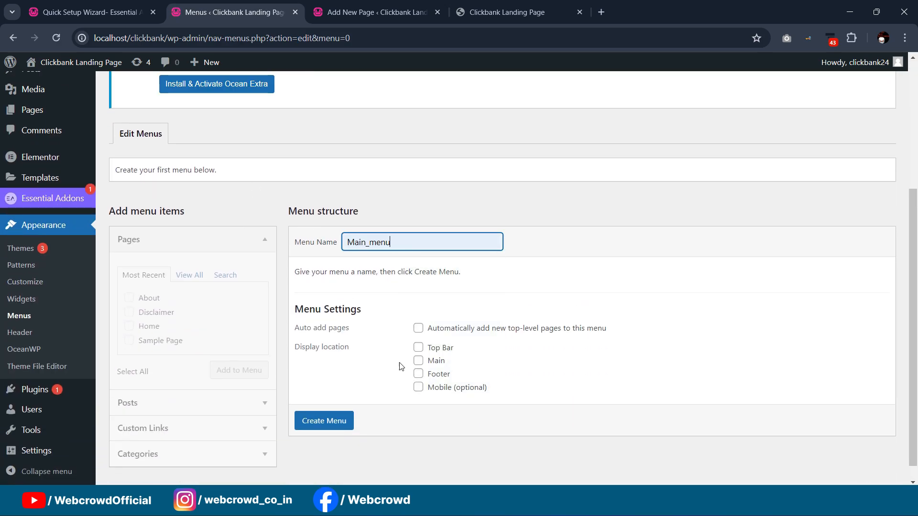
pyautogui.click(418, 360)
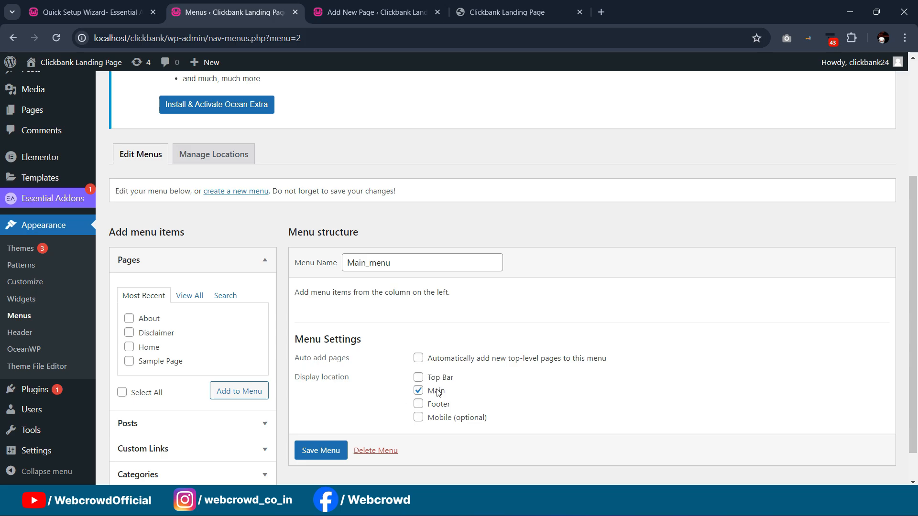
# - Add both Home entries, Privacy Policy, About and Disclaimer from the full page list to Main_menu
pyautogui.scroll(-1, 363, 349)
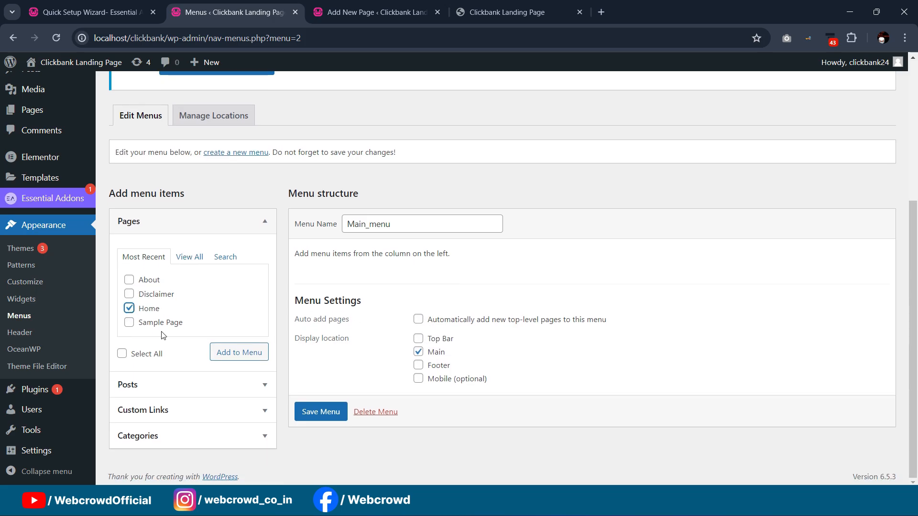
pyautogui.click(129, 293)
pyautogui.click(128, 280)
pyautogui.click(189, 257)
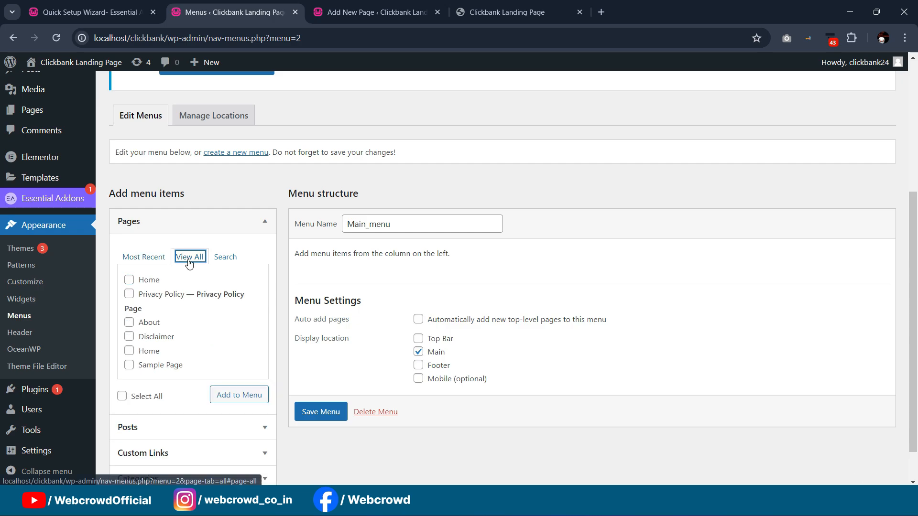
pyautogui.click(128, 279)
pyautogui.click(129, 294)
pyautogui.click(129, 322)
pyautogui.click(129, 336)
pyautogui.click(129, 351)
pyautogui.click(225, 397)
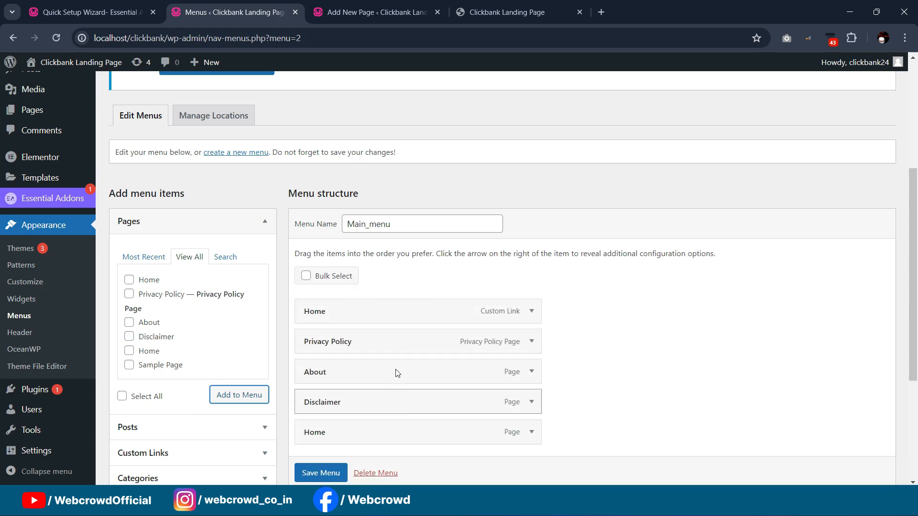
# - Remove the custom-link Home item from the menu structure
pyautogui.click(531, 311)
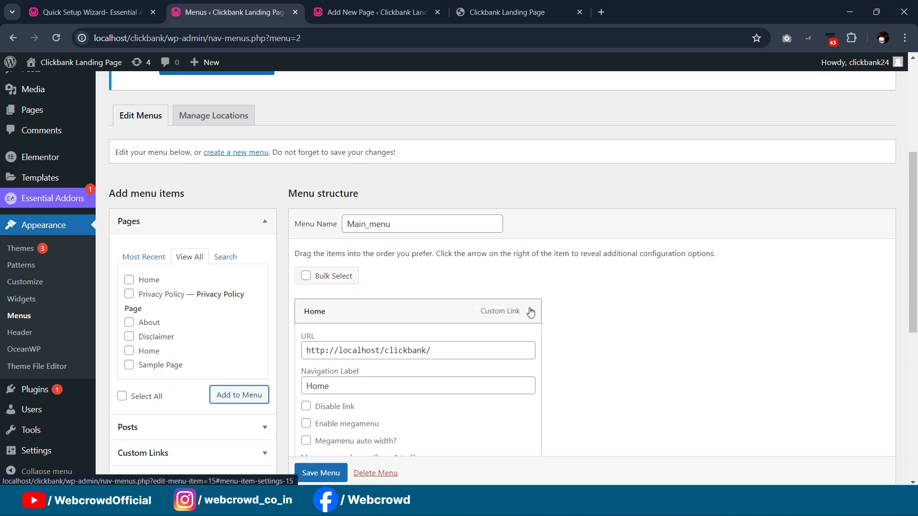
pyautogui.scroll(-3, 422, 366)
pyautogui.click(313, 417)
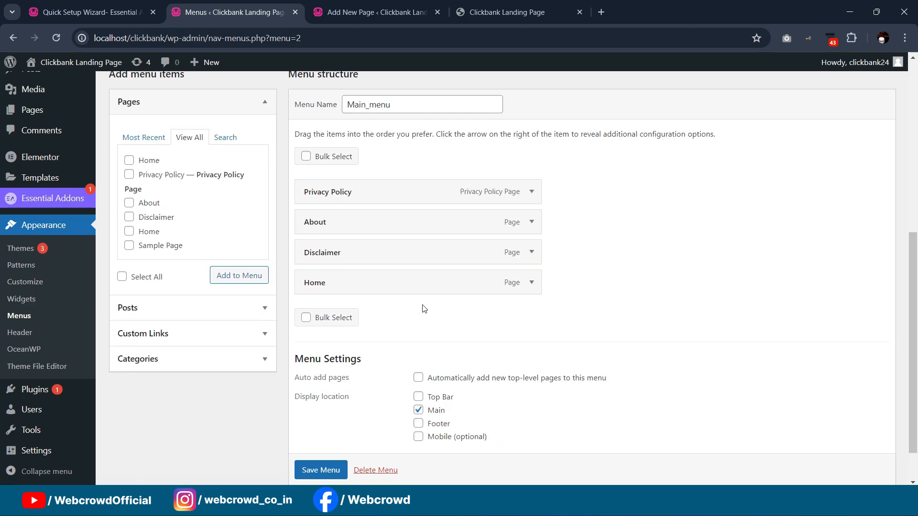
# - Move the Home page item to the first position in Main_menu and save the menu
pyautogui.moveTo(419, 286); pyautogui.dragTo(417, 192)
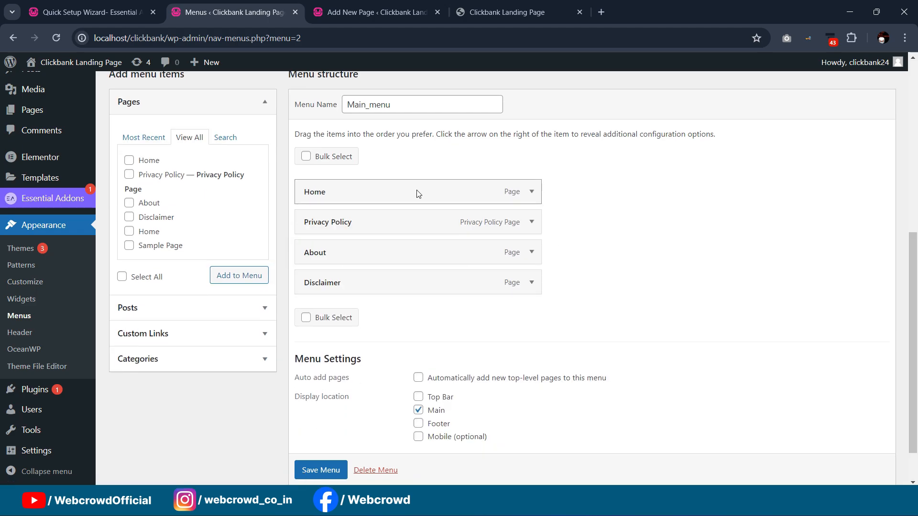
pyautogui.scroll(3, 453, 236)
pyautogui.scroll(-4, 341, 213)
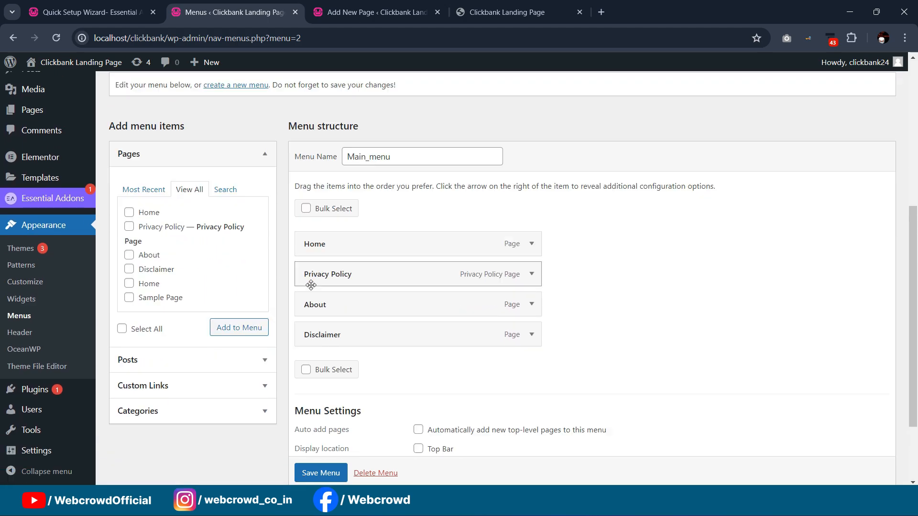
pyautogui.click(320, 426)
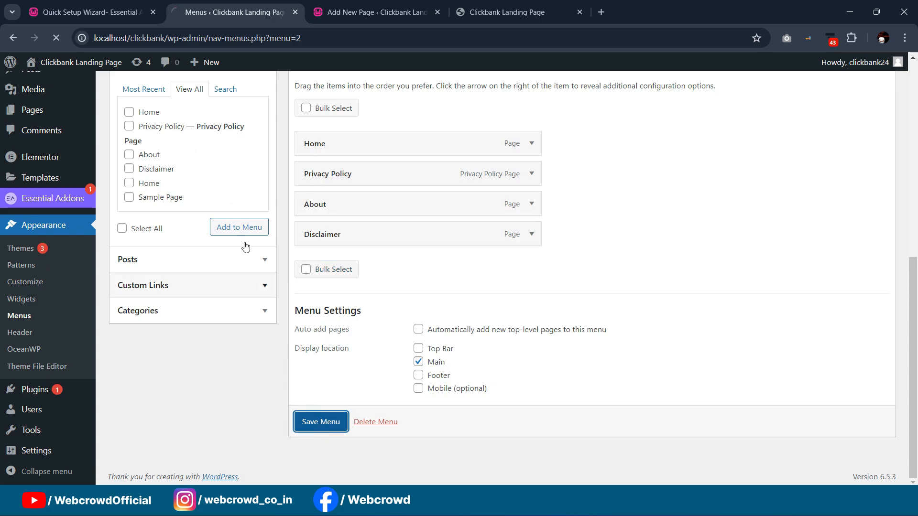
pyautogui.scroll(-5, 509, 157)
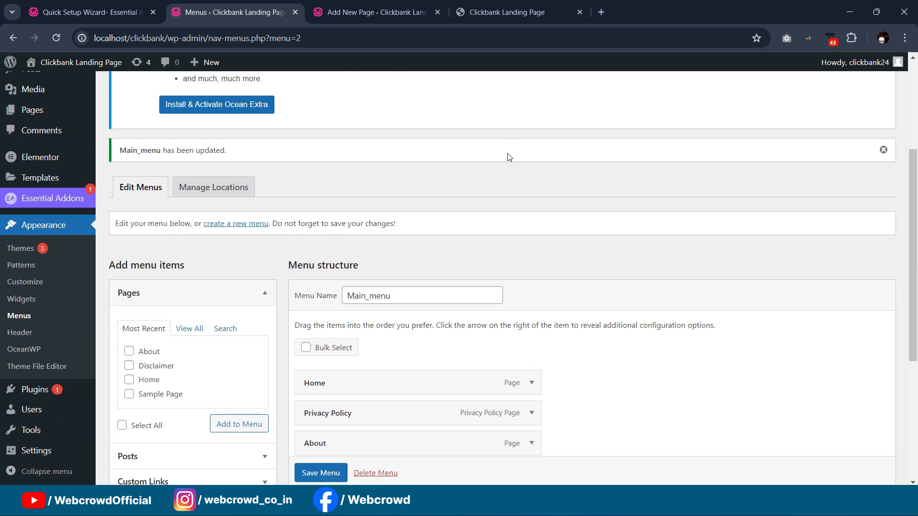
pyautogui.scroll(-1, 399, 181)
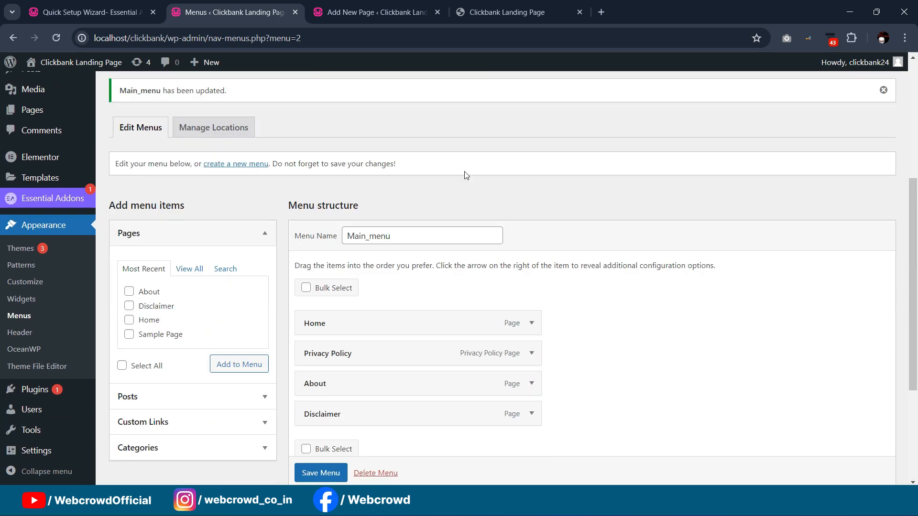
pyautogui.scroll(2, 94, 259)
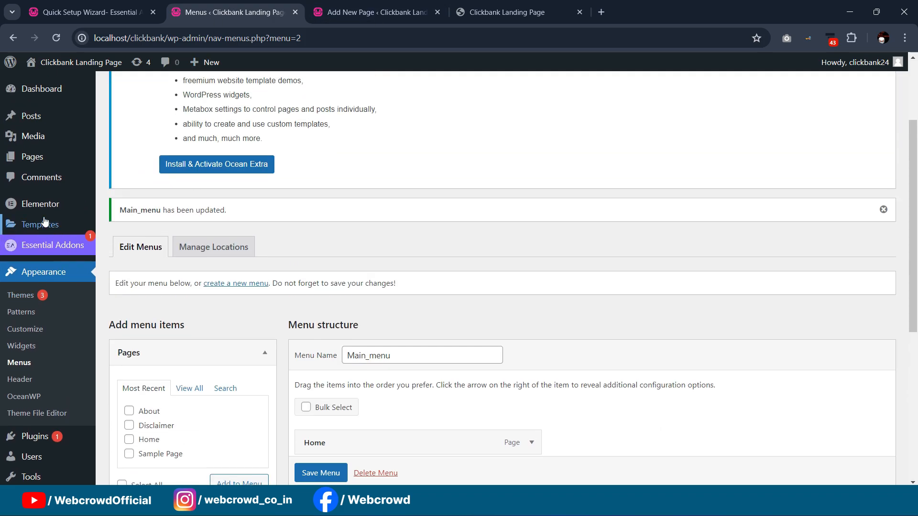
# - Close the About page's tab and open the Home page for editing with Elementor in a separate browser tab
pyautogui.moveTo(32, 161)
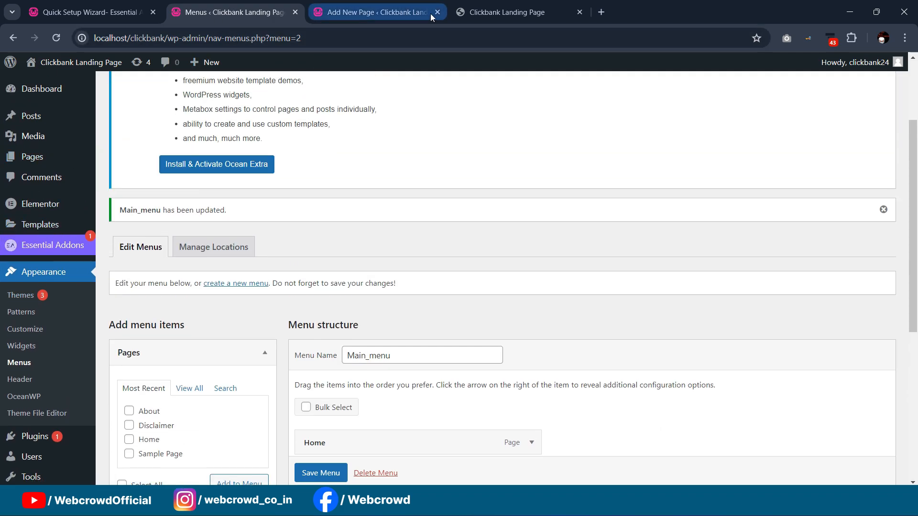
pyautogui.click(437, 12)
pyautogui.click(34, 161)
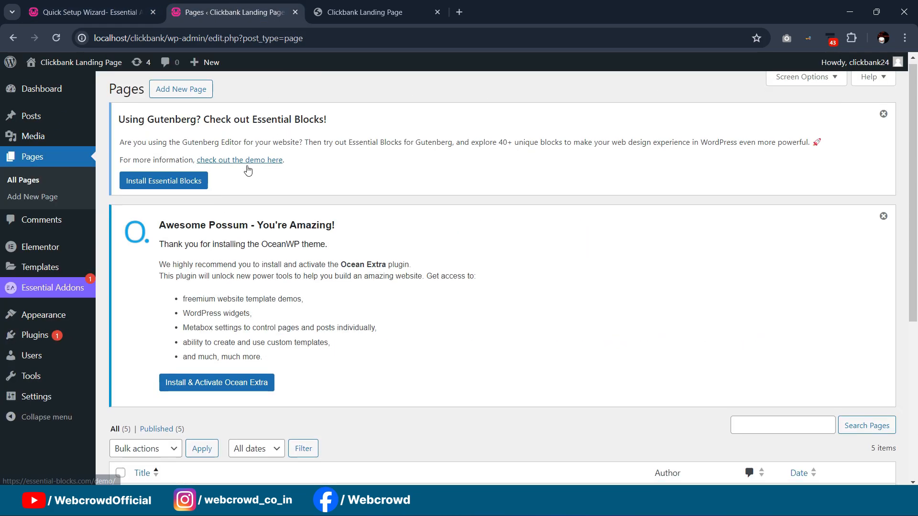
pyautogui.scroll(-5, 249, 170)
pyautogui.middleClick(142, 317)
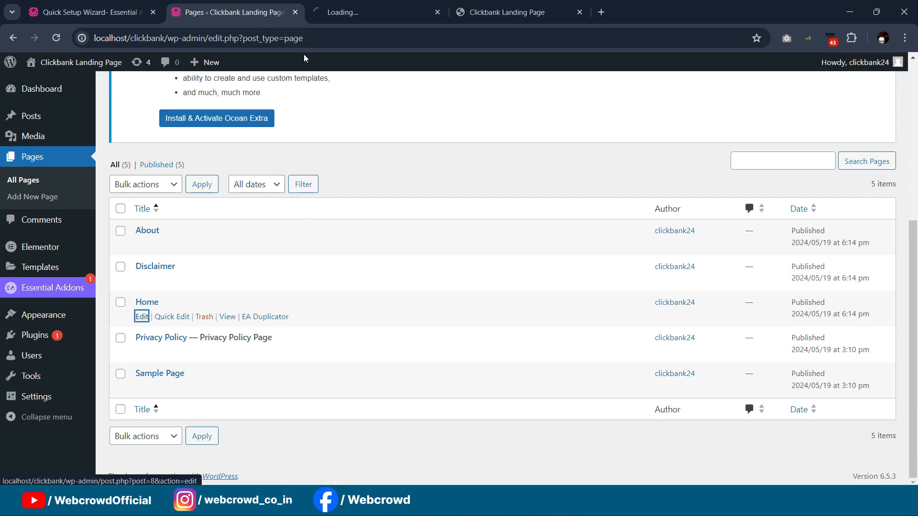
pyautogui.click(338, 12)
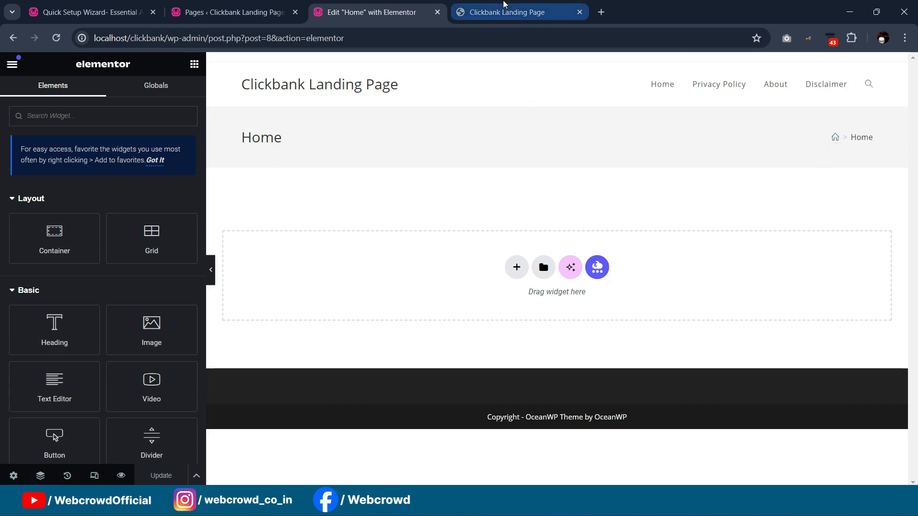
# - Return to the WordPress pages list and open the theme customizer in a separate browser tab
pyautogui.click(507, 12)
pyautogui.click(418, 7)
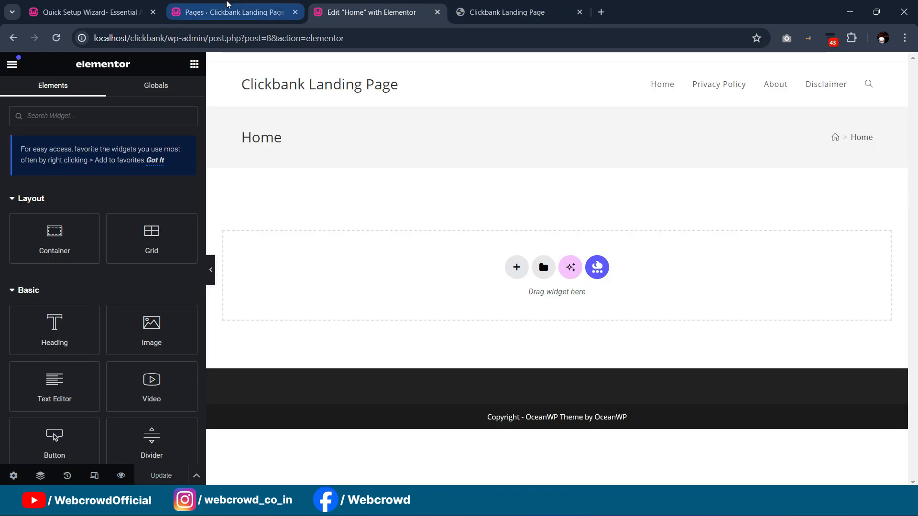
pyautogui.click(230, 12)
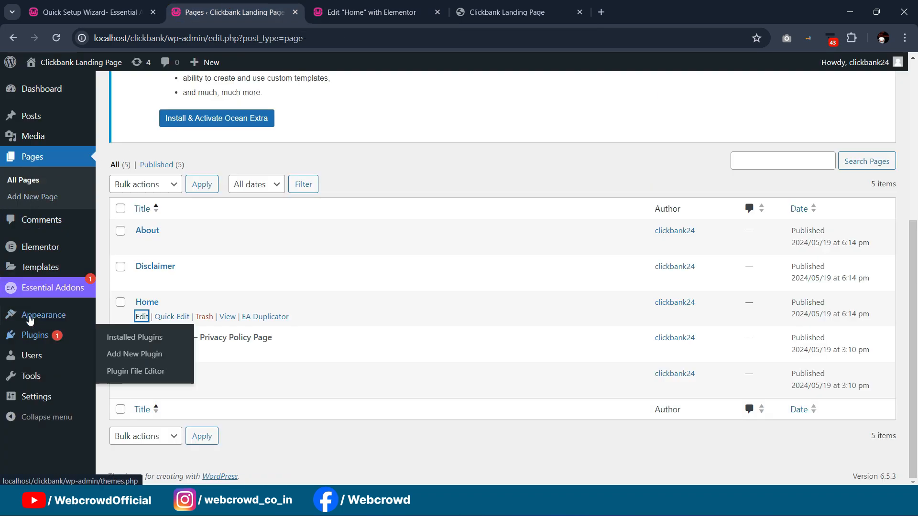
pyautogui.moveTo(91, 321)
pyautogui.middleClick(123, 343)
pyautogui.click(373, 12)
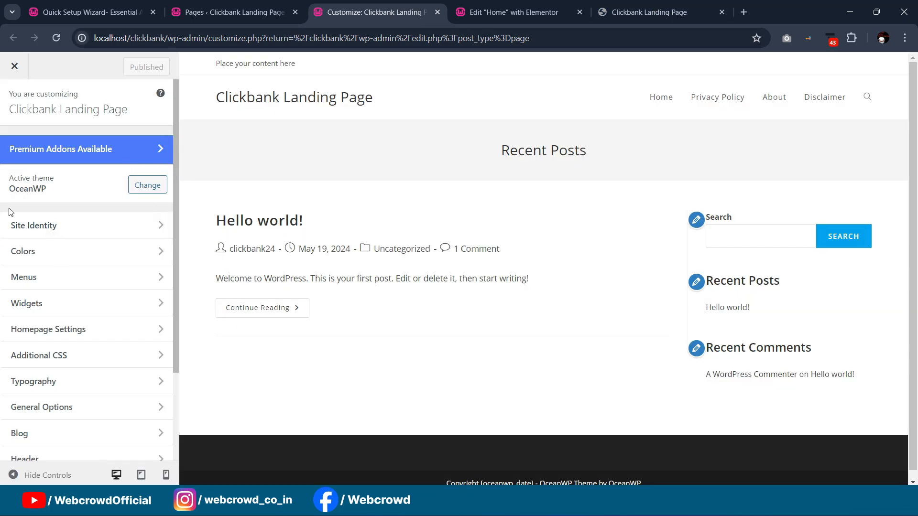
# - Set the page title's visibility to Hide On All Devices in the theme's general options
pyautogui.scroll(-1, 45, 335)
pyautogui.click(45, 346)
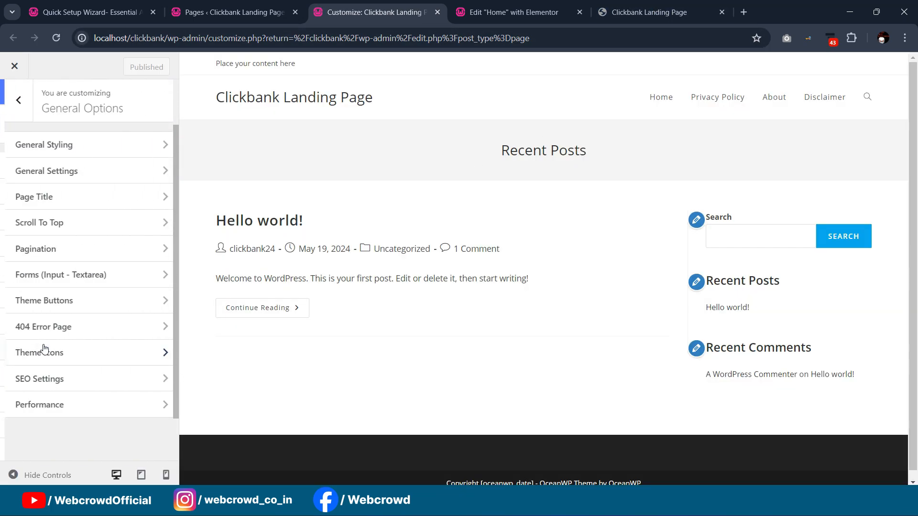
pyautogui.click(60, 202)
pyautogui.click(63, 173)
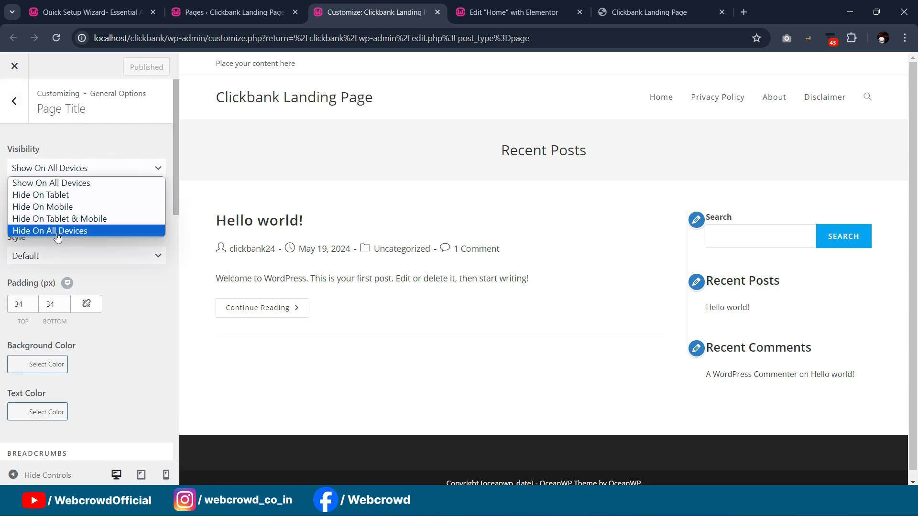
pyautogui.click(57, 233)
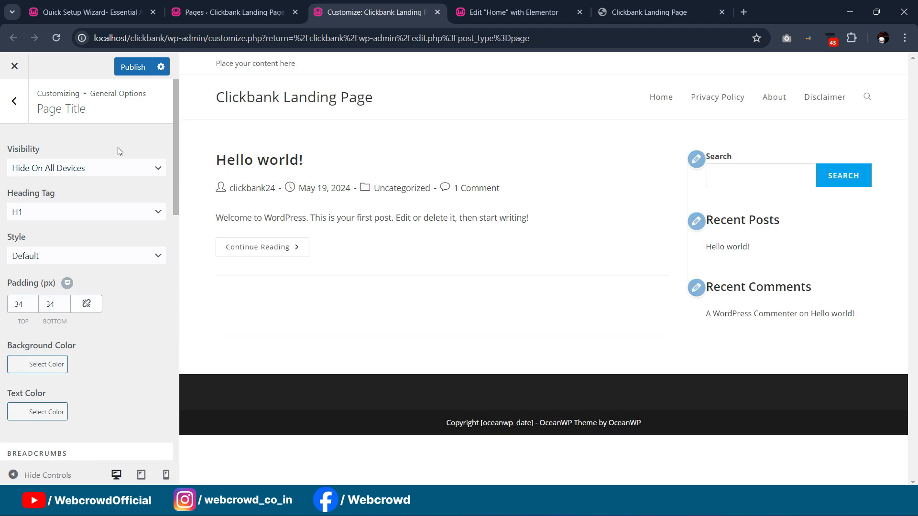
# - Set the homepage to display a static page, choose Home as that page, and publish the customizer changes
pyautogui.click(14, 101)
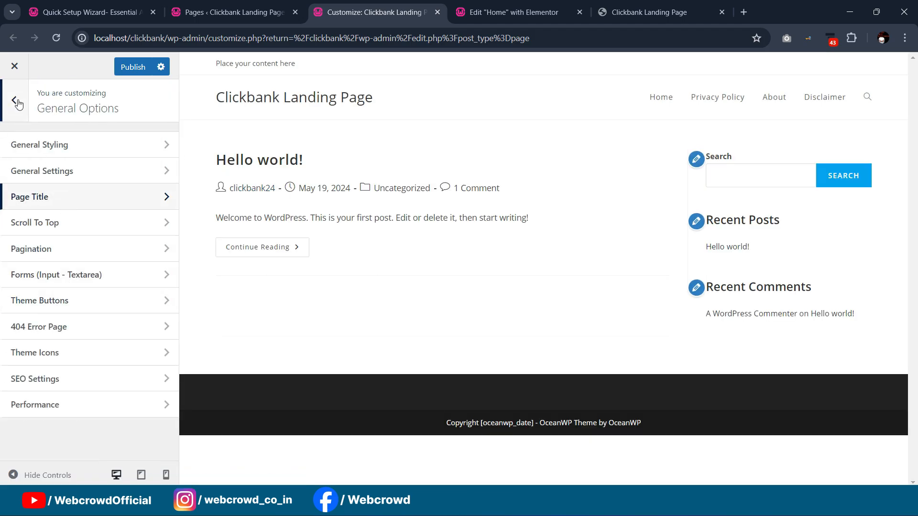
pyautogui.click(14, 101)
pyautogui.click(50, 270)
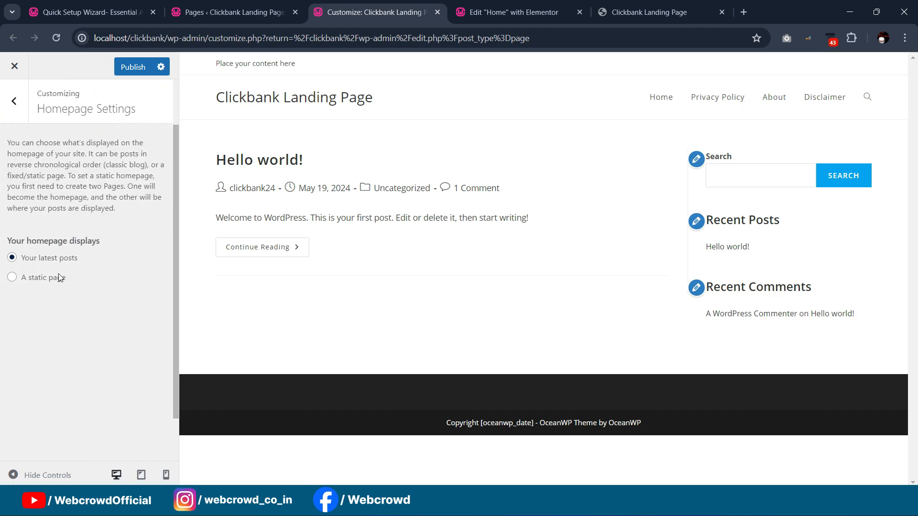
pyautogui.click(12, 278)
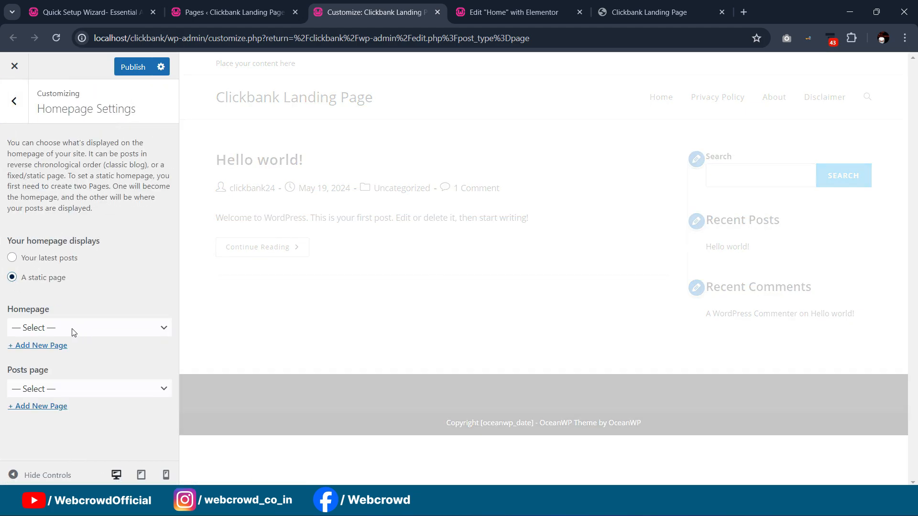
pyautogui.click(73, 332)
pyautogui.click(47, 377)
pyautogui.click(132, 70)
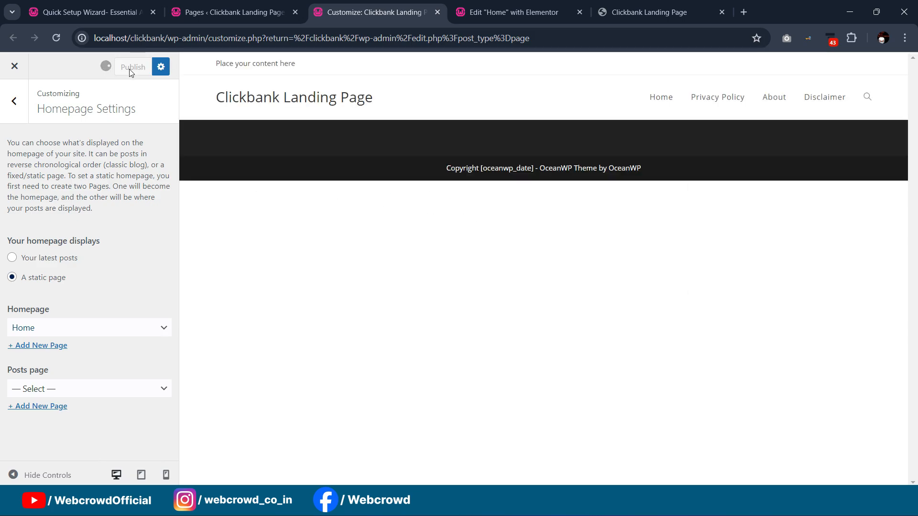
# - Set the site background color to #181818 in the theme's general styling options and publish the change
pyautogui.click(16, 102)
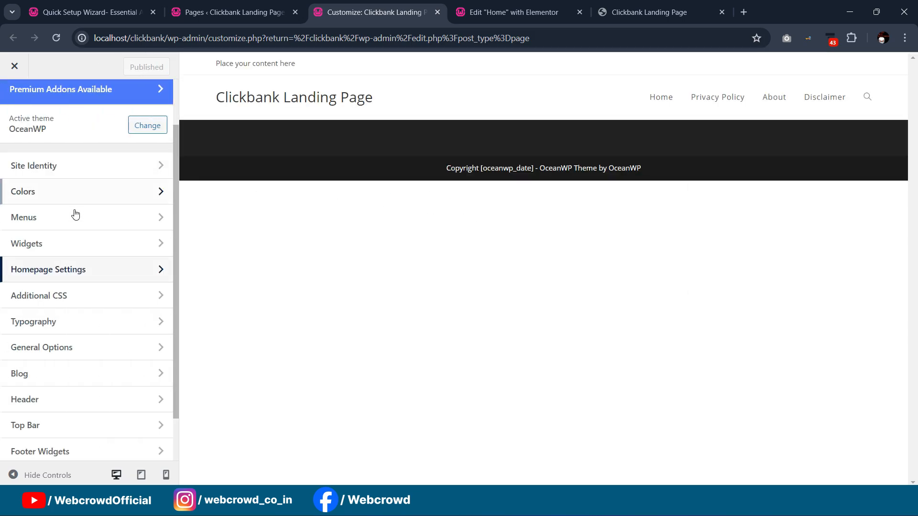
pyautogui.scroll(-2, 45, 180)
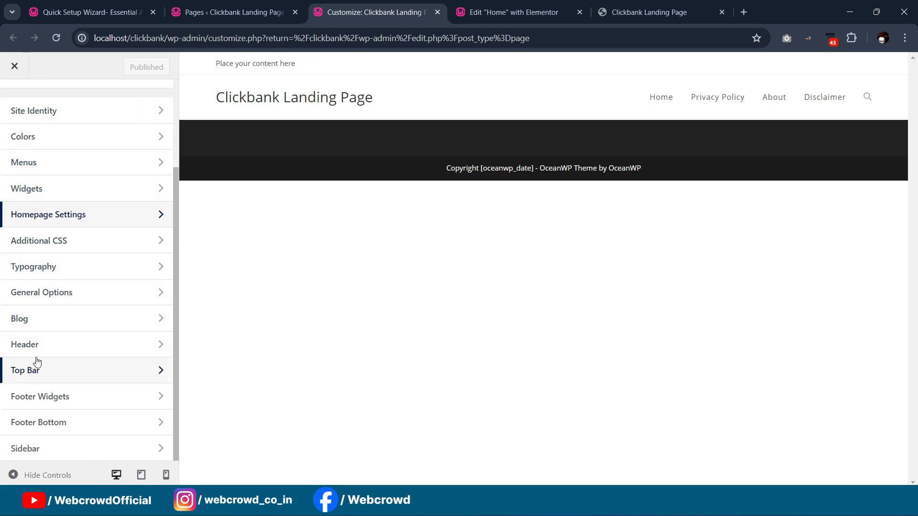
pyautogui.click(49, 303)
pyautogui.click(77, 179)
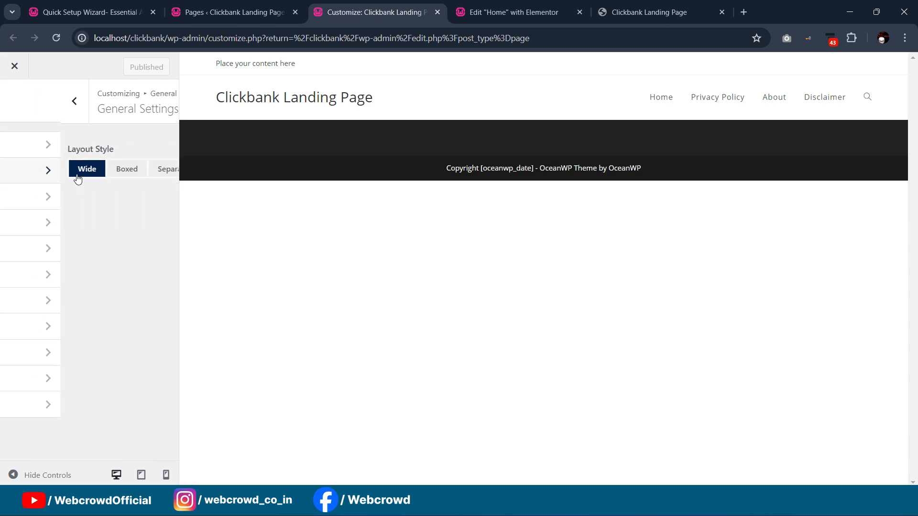
pyautogui.click(14, 99)
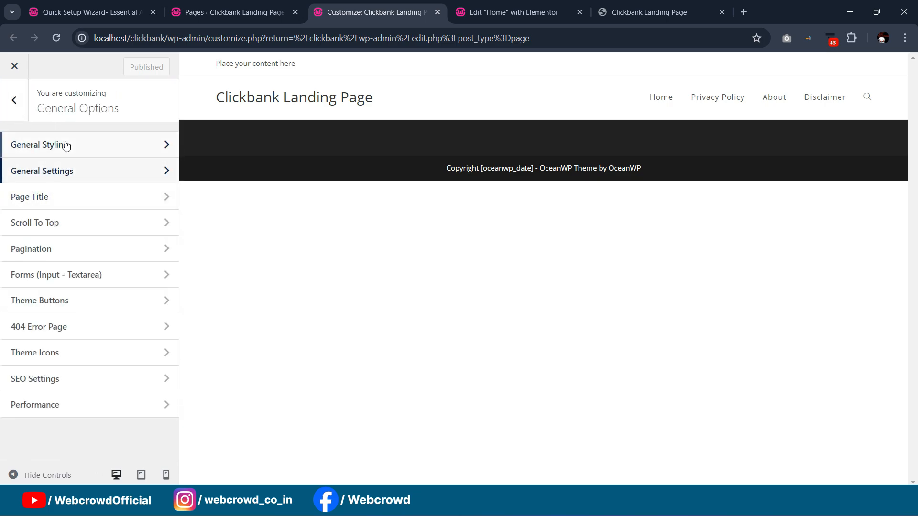
pyautogui.click(65, 146)
pyautogui.scroll(-4, 96, 231)
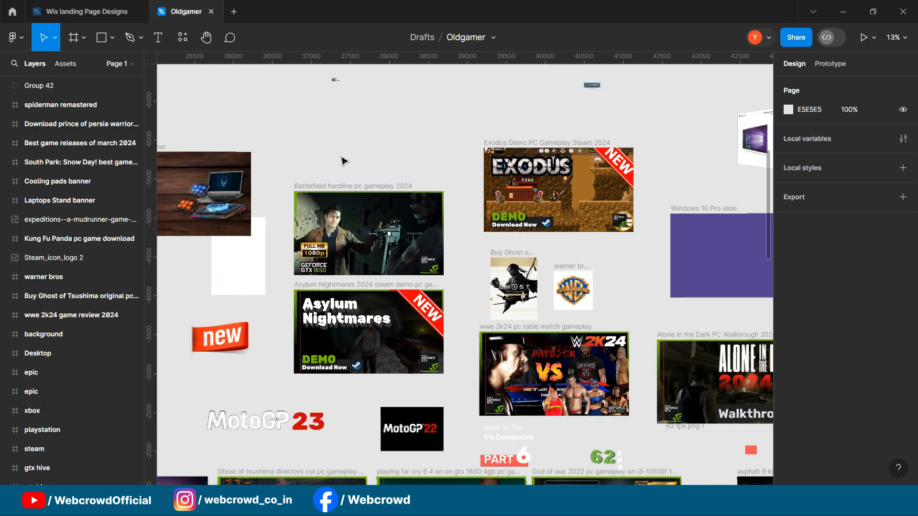
pyautogui.hotkey('ctrl', 'Tab')
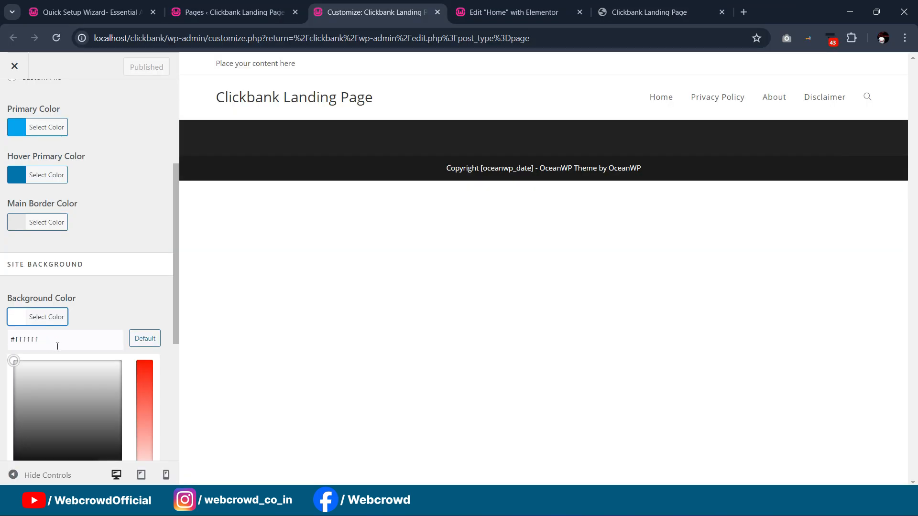
pyautogui.doubleClick(82, 344)
pyautogui.write('181818')
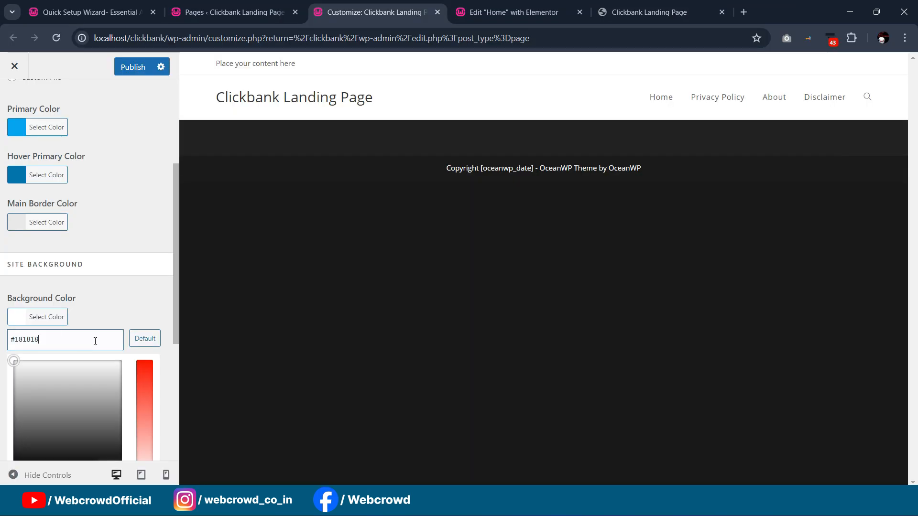
pyautogui.click(134, 67)
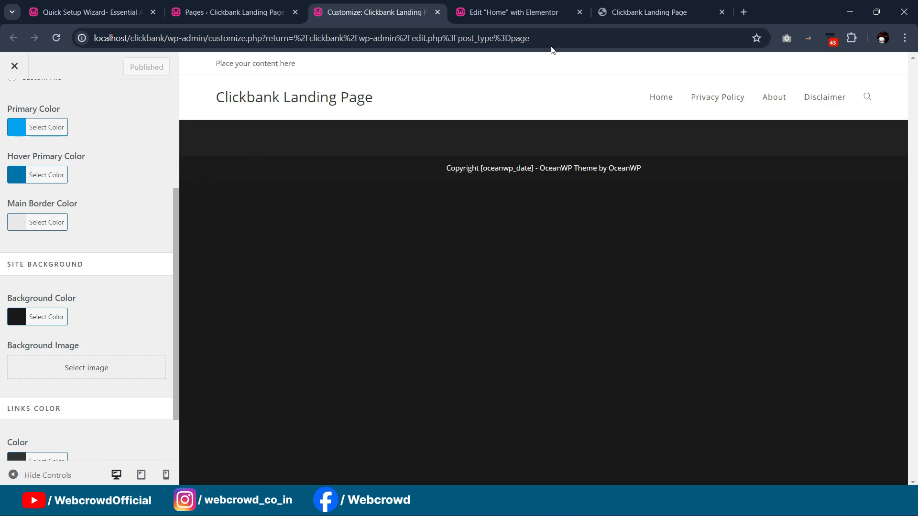
# - Close the theme customizer's tab and reload the Home page's Elementor editor
pyautogui.click(514, 12)
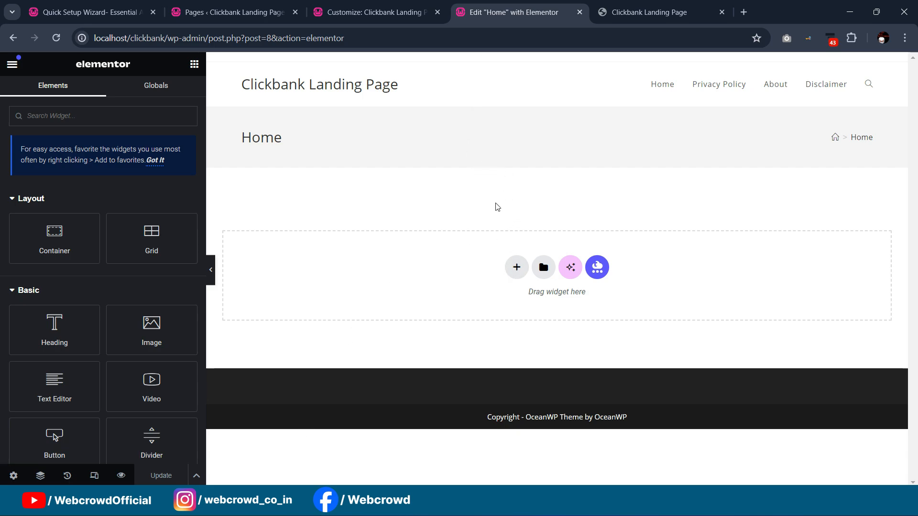
pyautogui.click(380, 11)
pyautogui.click(636, 14)
pyautogui.click(474, 17)
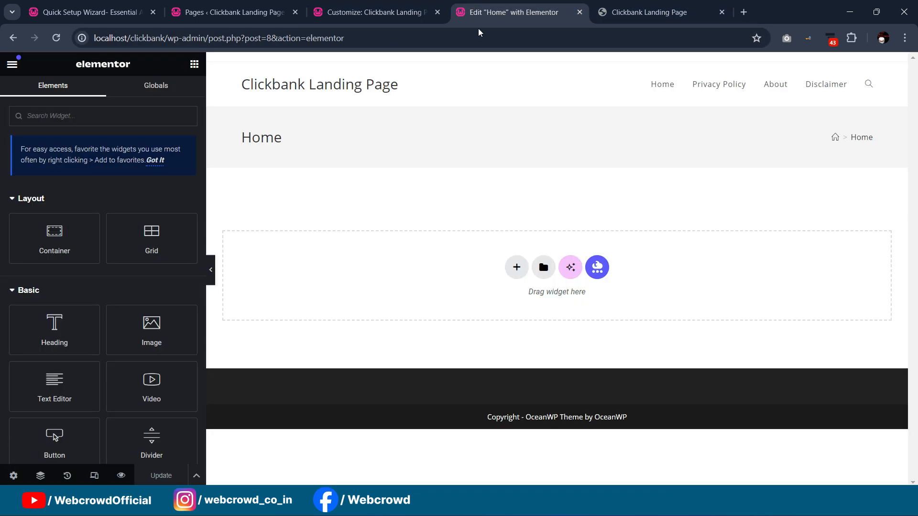
pyautogui.click(401, 11)
pyautogui.click(248, 10)
pyautogui.click(378, 12)
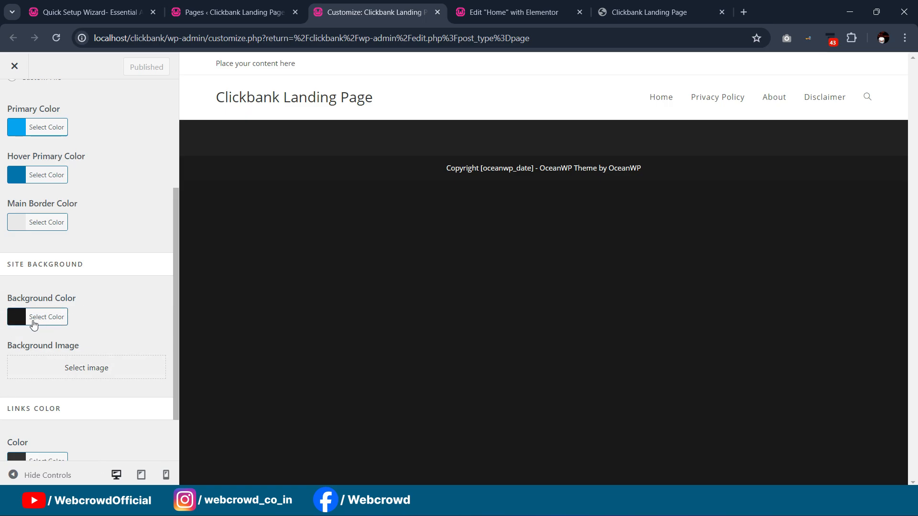
pyautogui.click(437, 13)
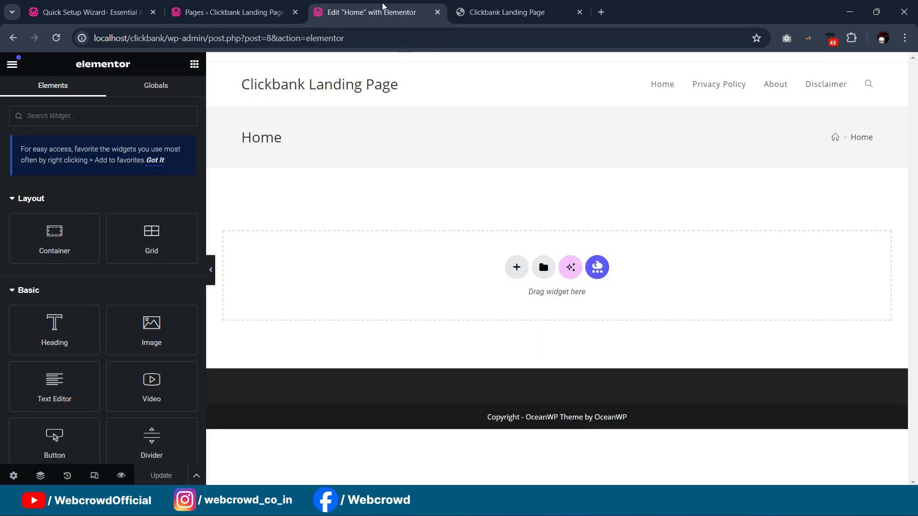
pyautogui.click(57, 39)
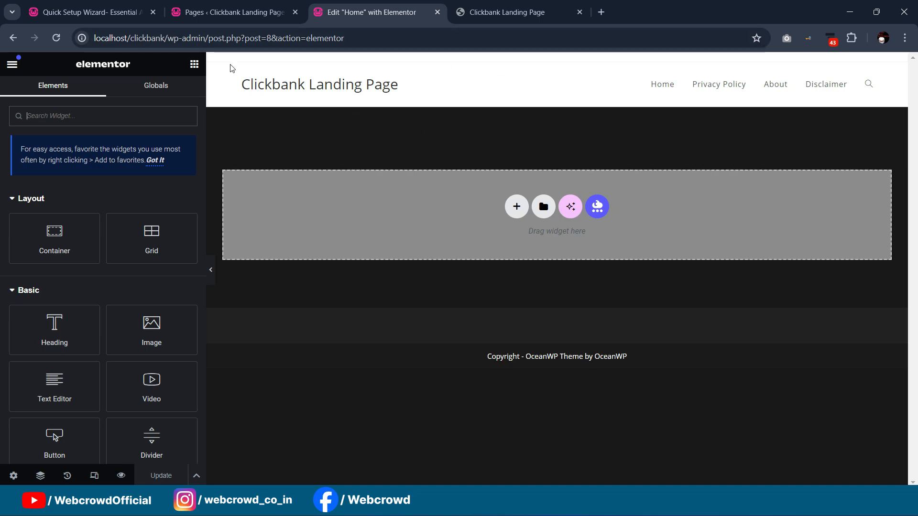
# - Create a new Elementor header template from the WordPress templates area and dismiss the template library
pyautogui.click(138, 6)
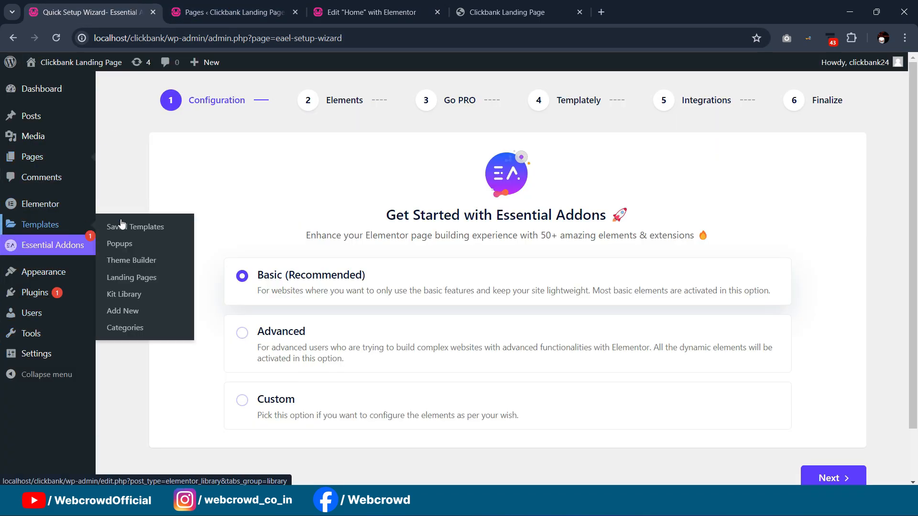
pyautogui.click(122, 226)
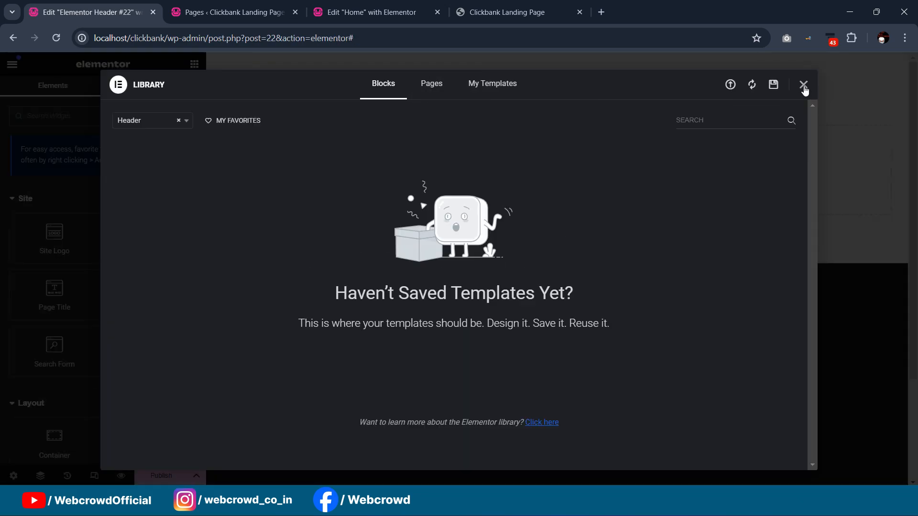
pyautogui.click(804, 86)
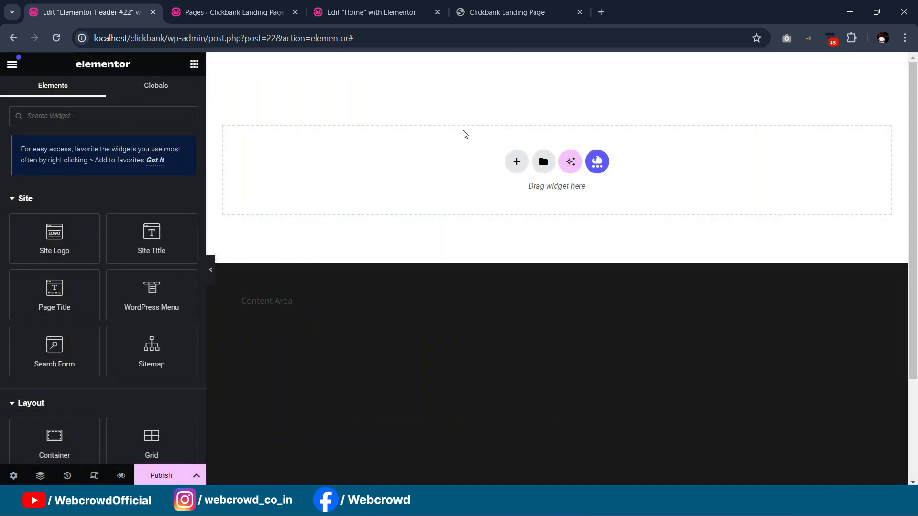
# - Give the header template a classic background with the color #181818 in its style settings
pyautogui.click(14, 475)
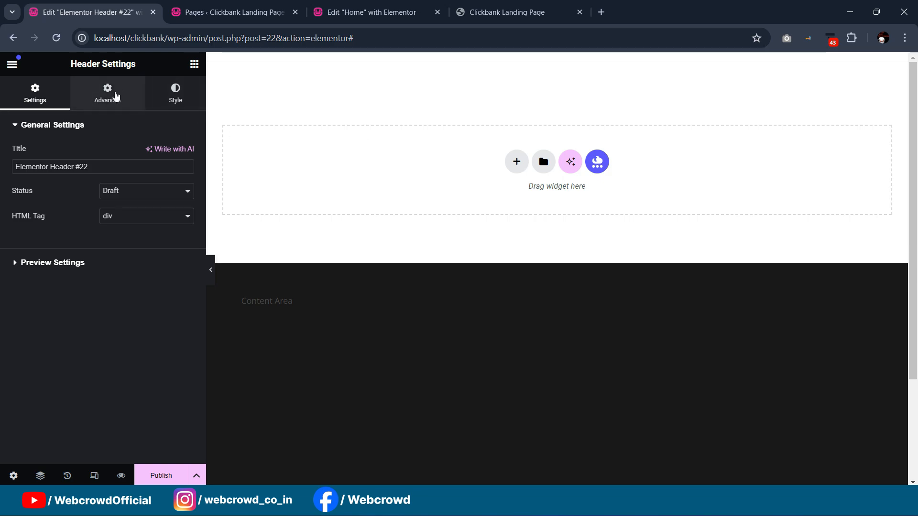
pyautogui.click(108, 93)
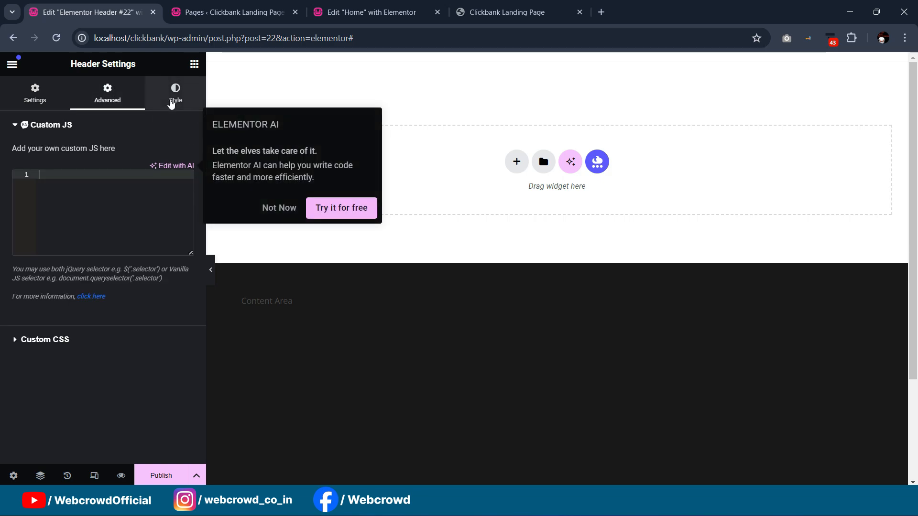
pyautogui.click(175, 94)
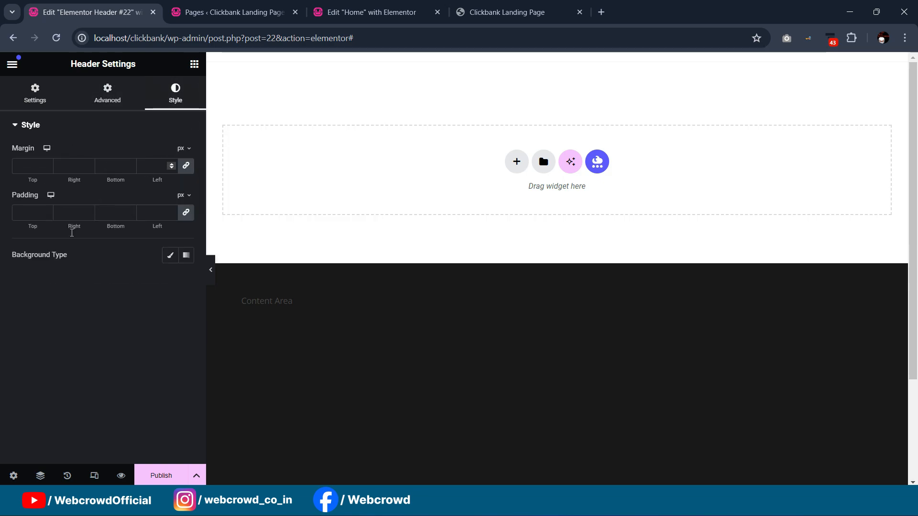
pyautogui.click(170, 255)
pyautogui.click(186, 280)
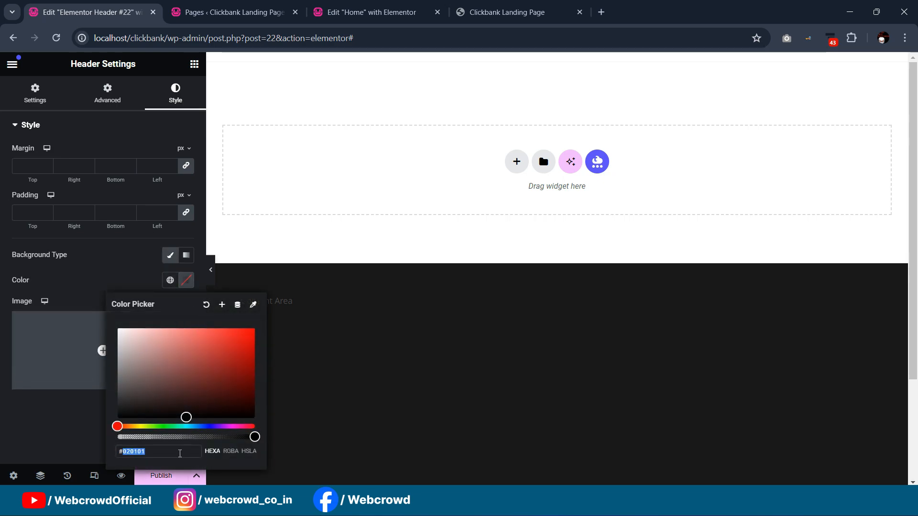
pyautogui.write('181818')
# - Save the header's background color as a new global color named Color 1
pyautogui.click(222, 304)
pyautogui.moveTo(455, 277); pyautogui.dragTo(361, 272)
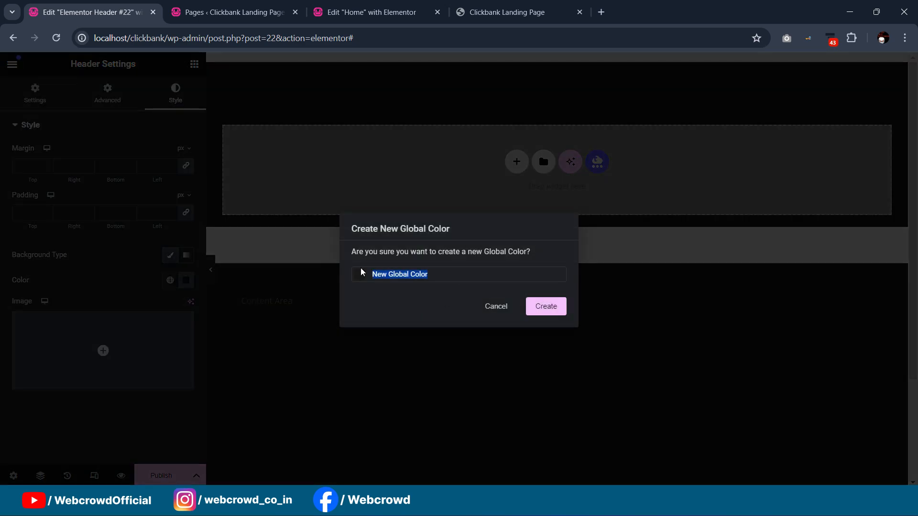
pyautogui.write('Co')
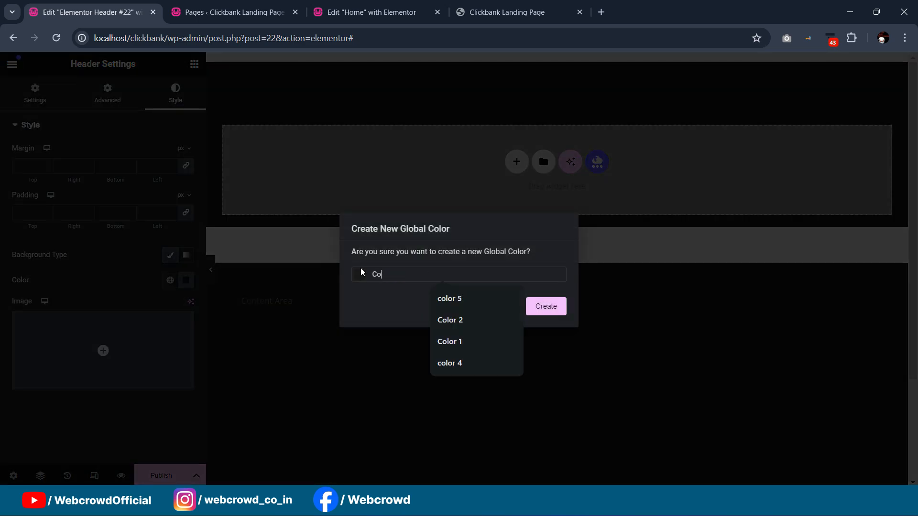
pyautogui.write('lor 1')
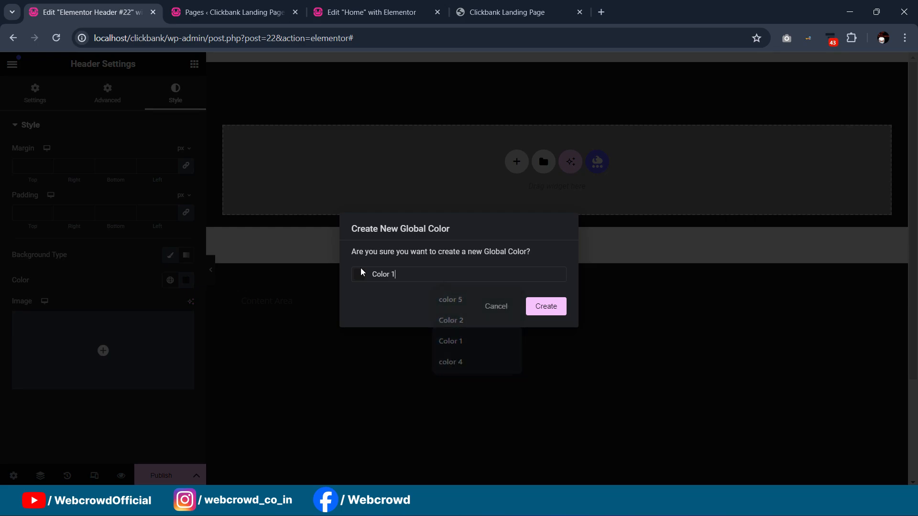
pyautogui.click(535, 308)
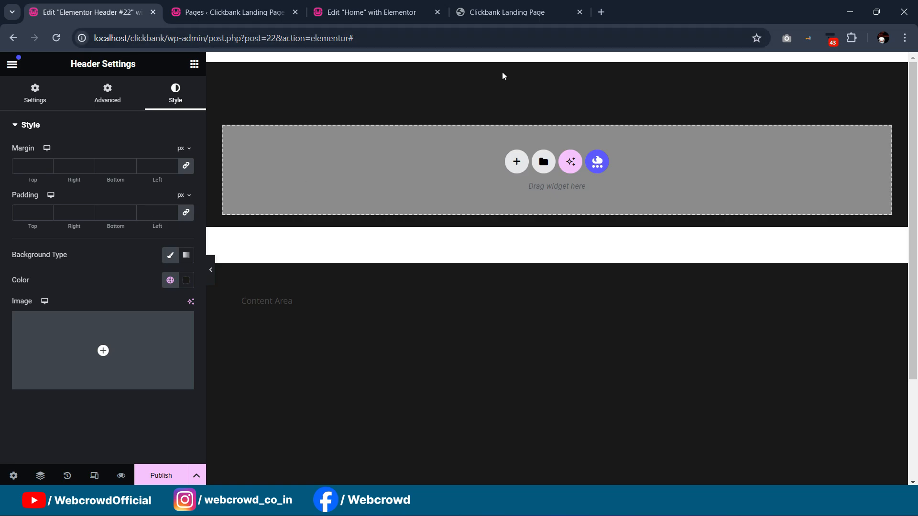
# - Return to the WordPress pages list and reopen the theme customizer in a separate browser tab
pyautogui.click(234, 12)
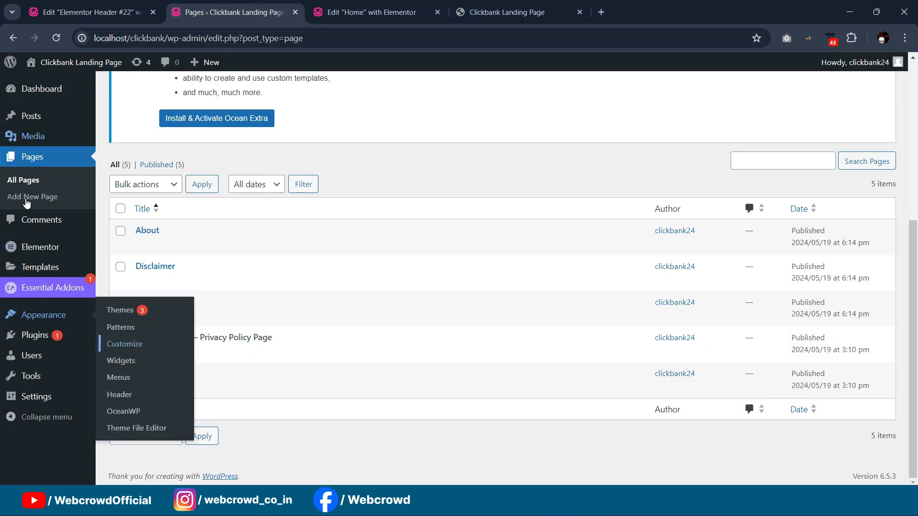
pyautogui.moveTo(52, 323)
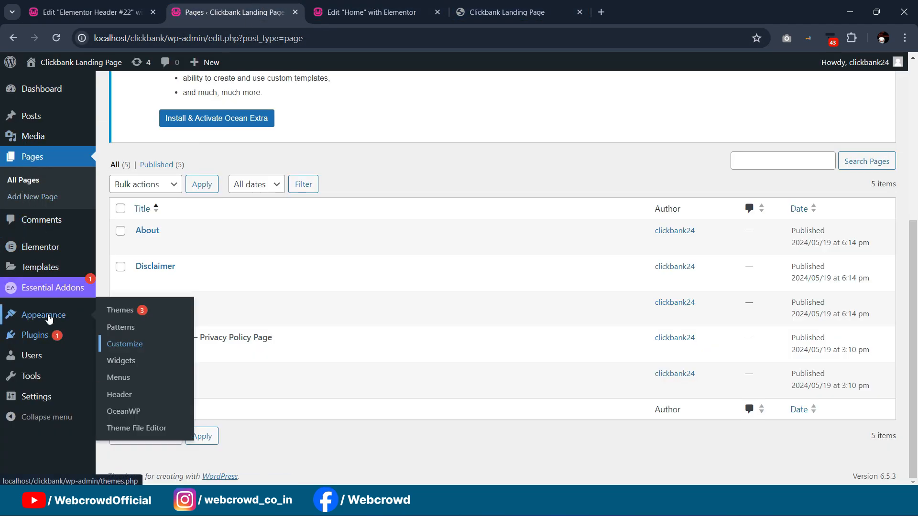
pyautogui.middleClick(123, 344)
pyautogui.click(412, 13)
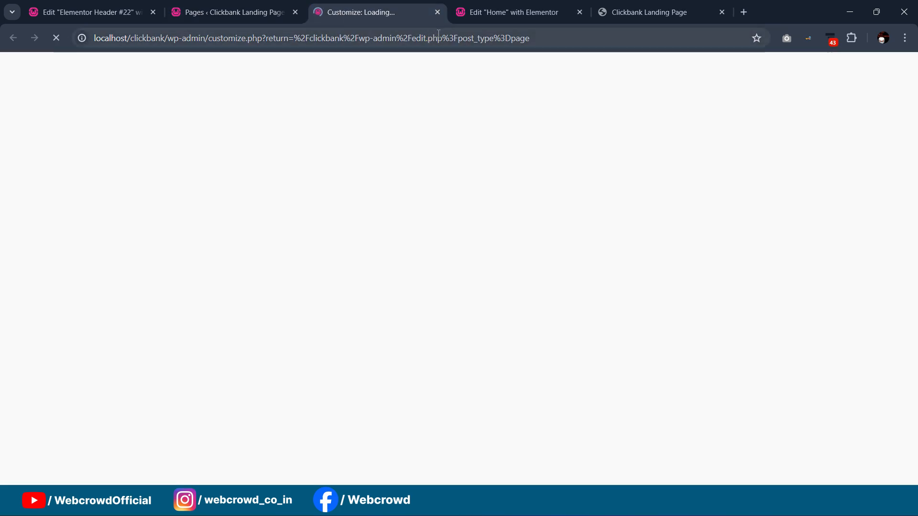
# - Disable the top bar in the theme customizer and publish the change
pyautogui.scroll(-3, 67, 330)
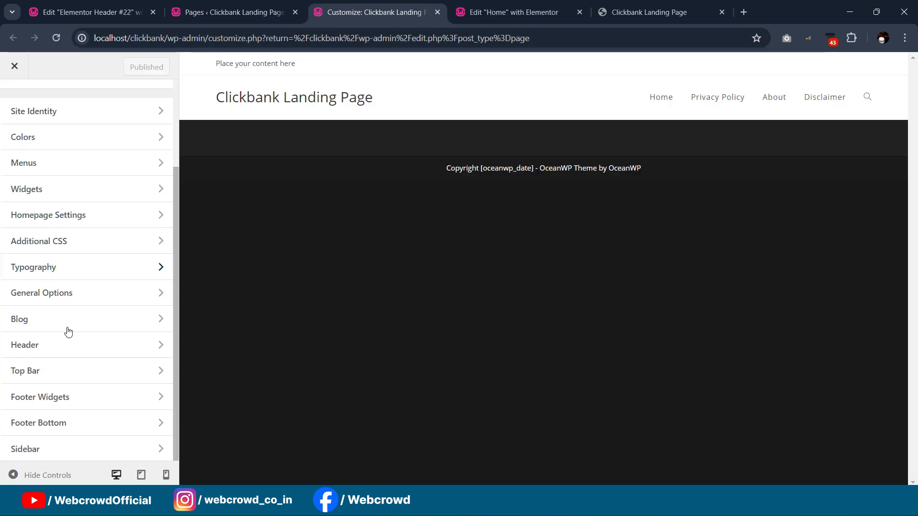
pyautogui.click(42, 347)
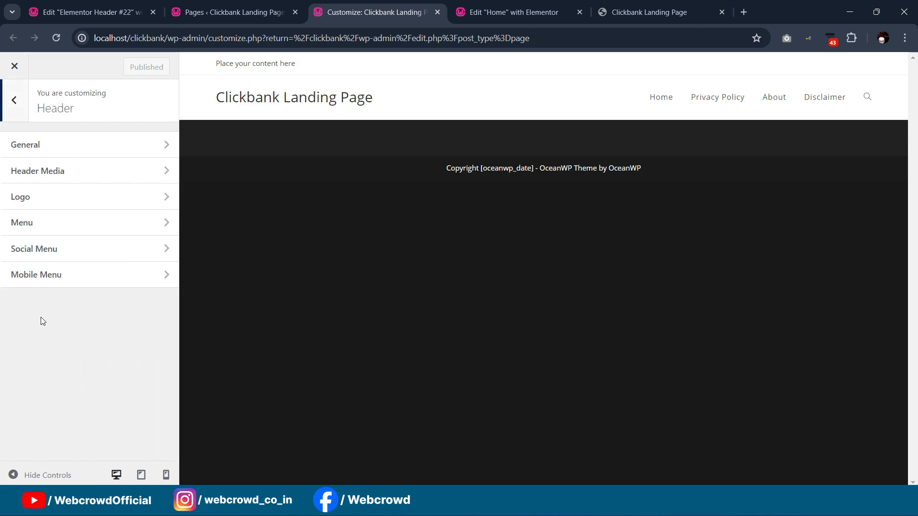
pyautogui.click(14, 97)
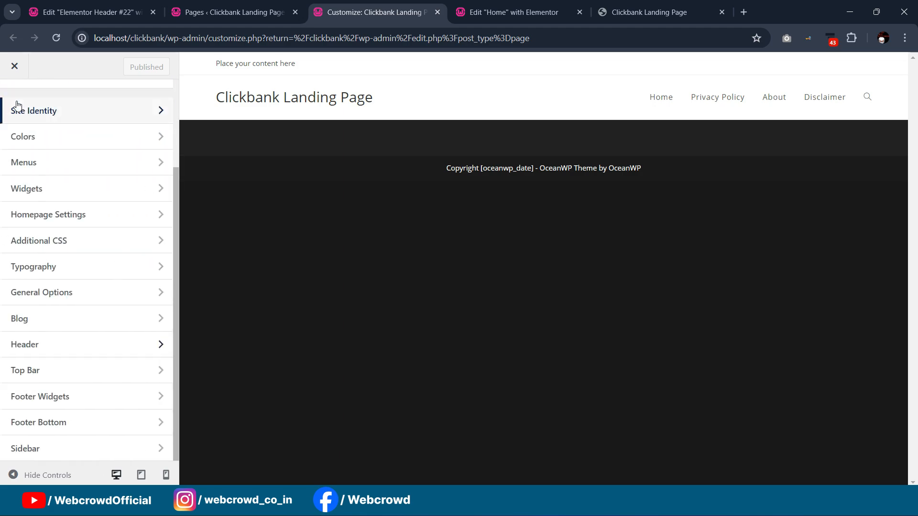
pyautogui.click(40, 371)
pyautogui.click(47, 146)
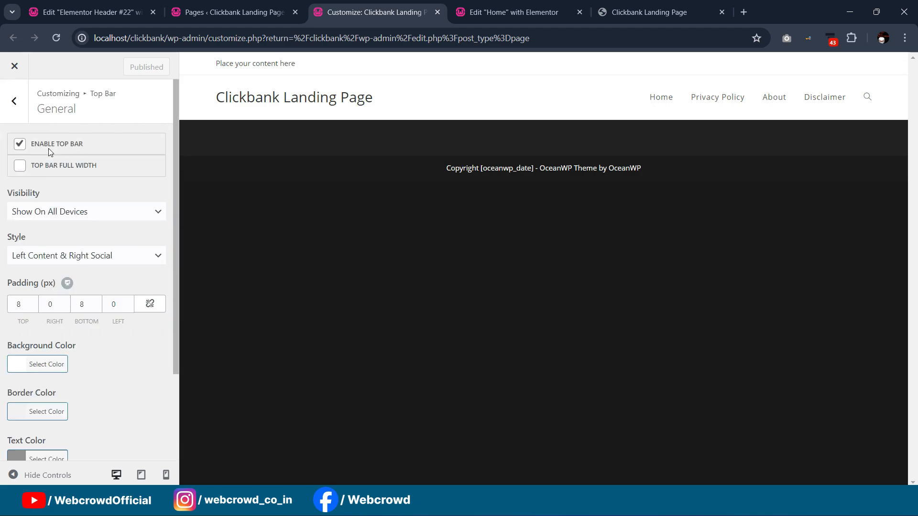
pyautogui.click(19, 145)
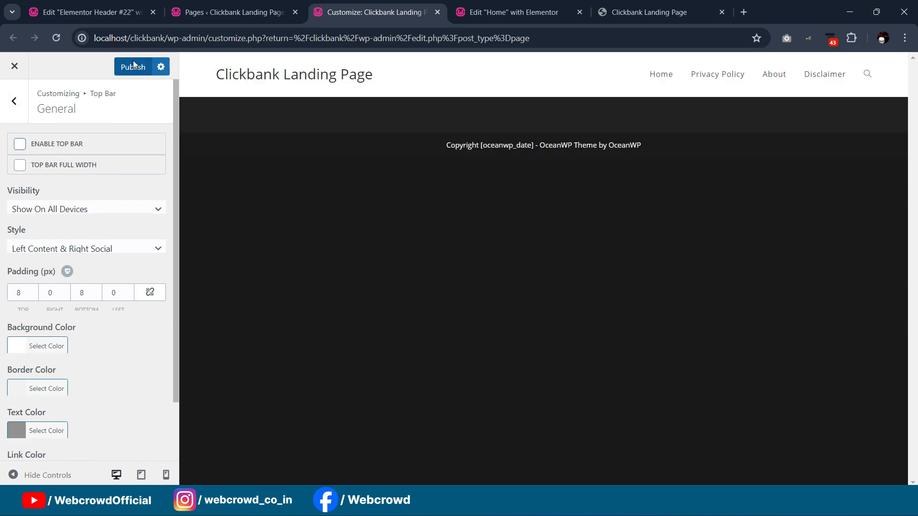
pyautogui.click(133, 64)
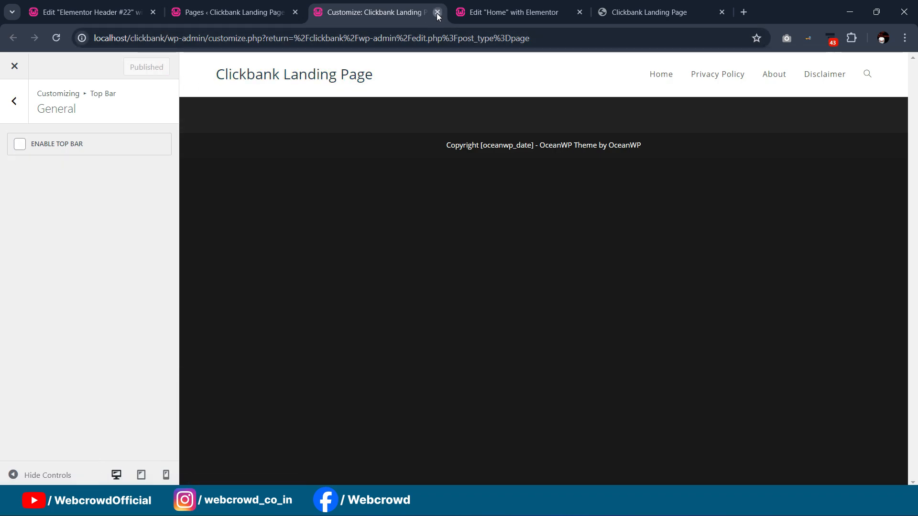
pyautogui.click(437, 13)
# - Return to the Elementor header template and add a container with its content width set to Full Width
pyautogui.click(368, 12)
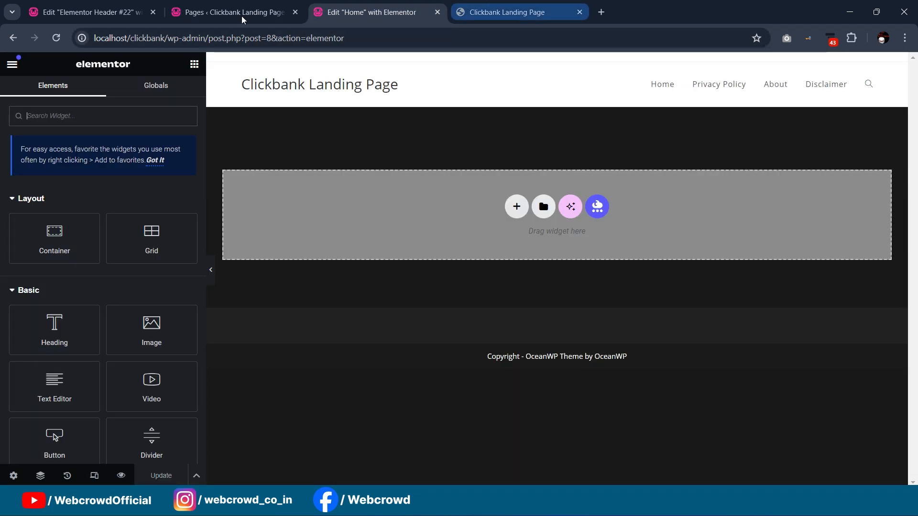
pyautogui.click(91, 12)
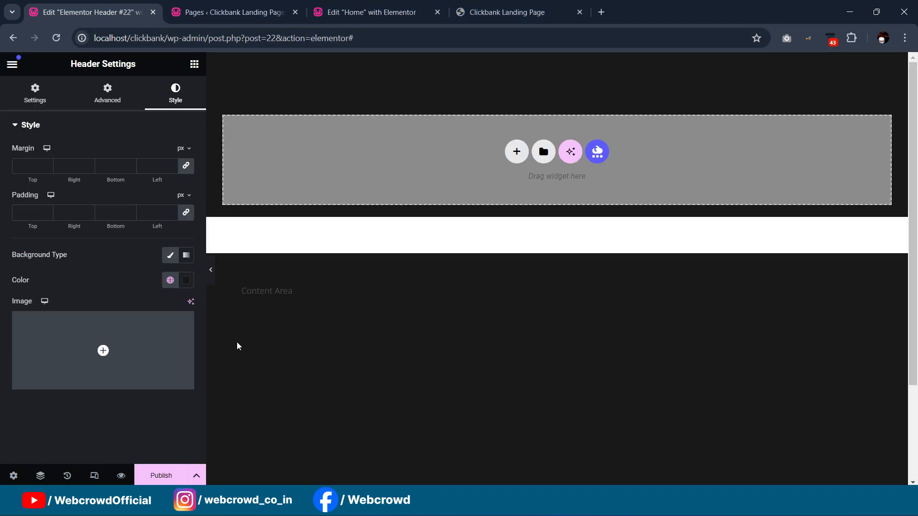
pyautogui.click(195, 65)
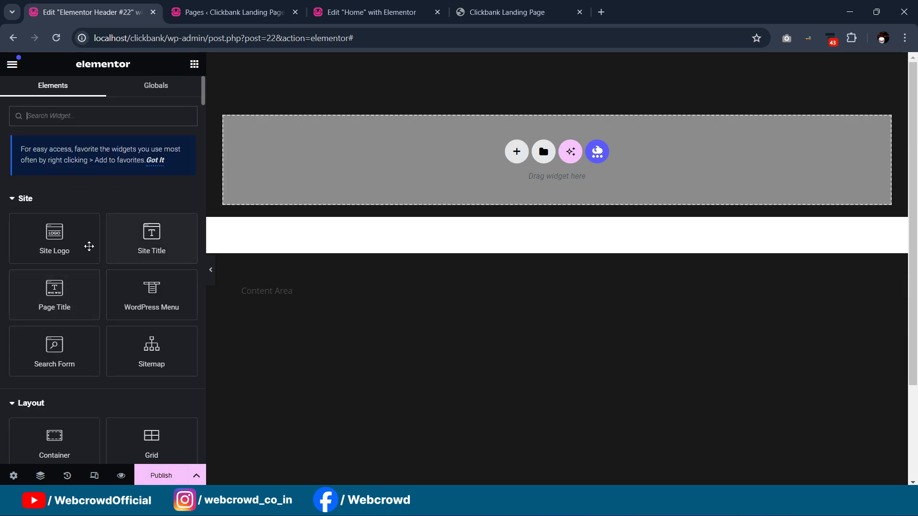
pyautogui.moveTo(62, 445); pyautogui.dragTo(414, 158)
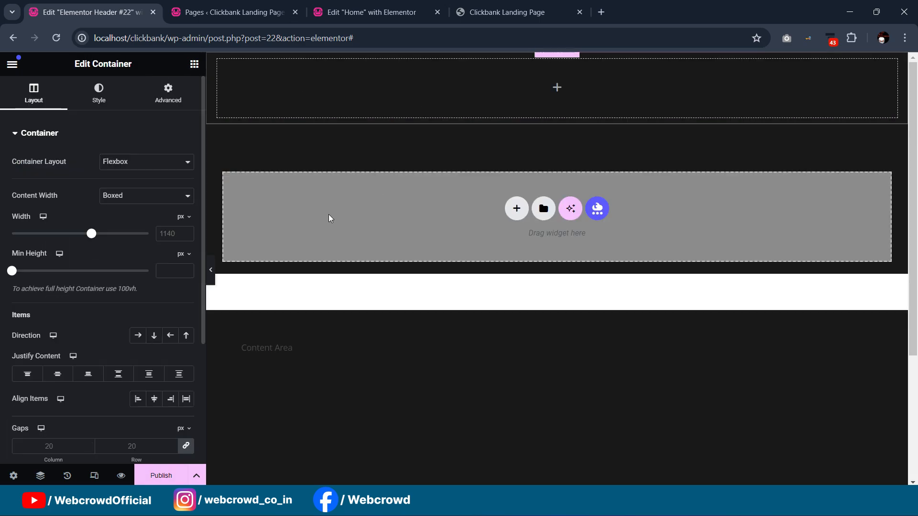
pyautogui.click(125, 200)
pyautogui.click(125, 216)
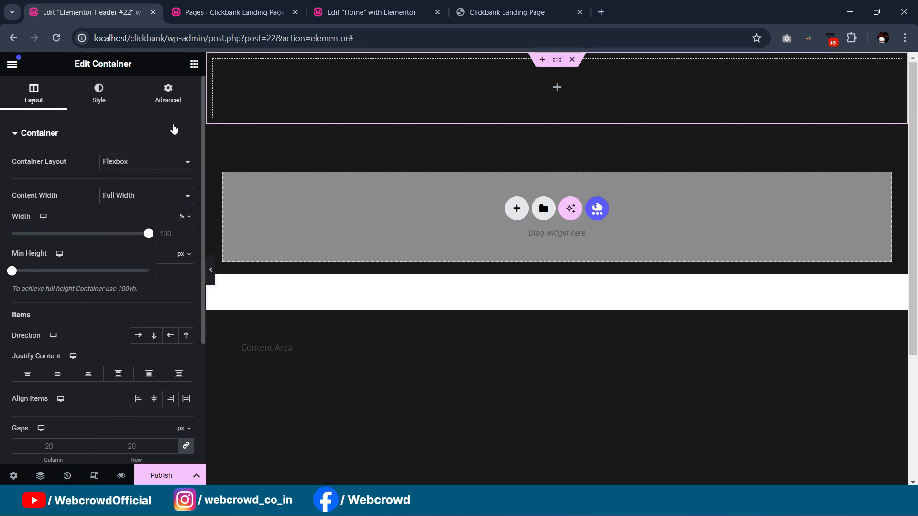
# - Nest a second container inside the full-width one and set its boxed width to 800 px
pyautogui.click(194, 64)
pyautogui.moveTo(76, 224)
pyautogui.mouseDown()
pyautogui.moveTo(111, 211)
pyautogui.moveTo(76, 224)
pyautogui.mouseUp()
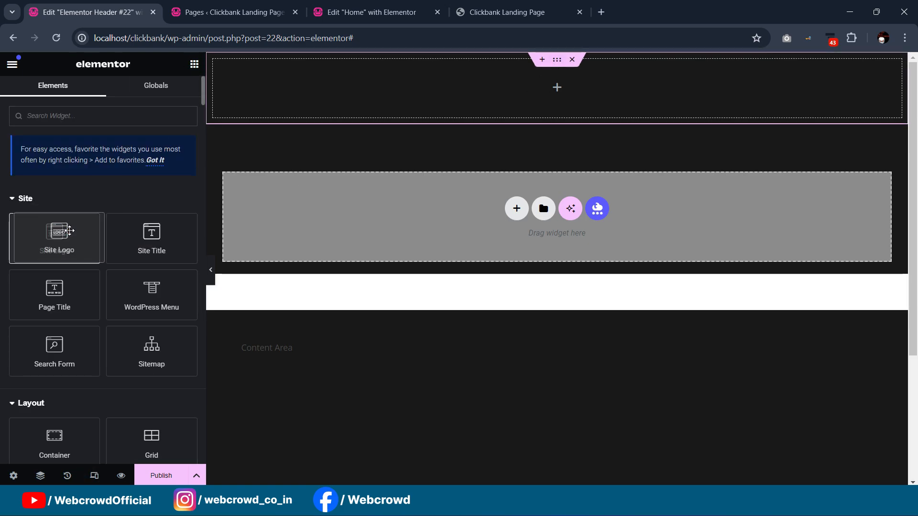
pyautogui.moveTo(54, 437); pyautogui.dragTo(422, 74)
pyautogui.click(168, 93)
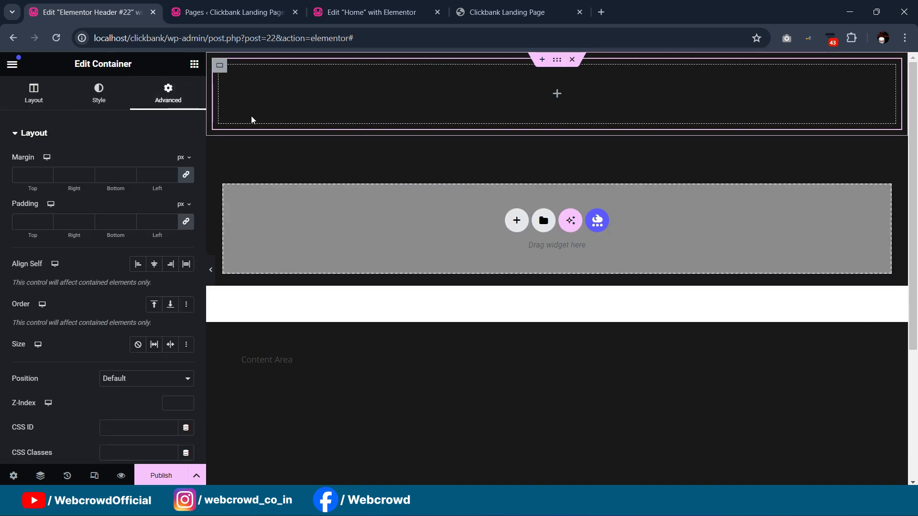
pyautogui.click(38, 100)
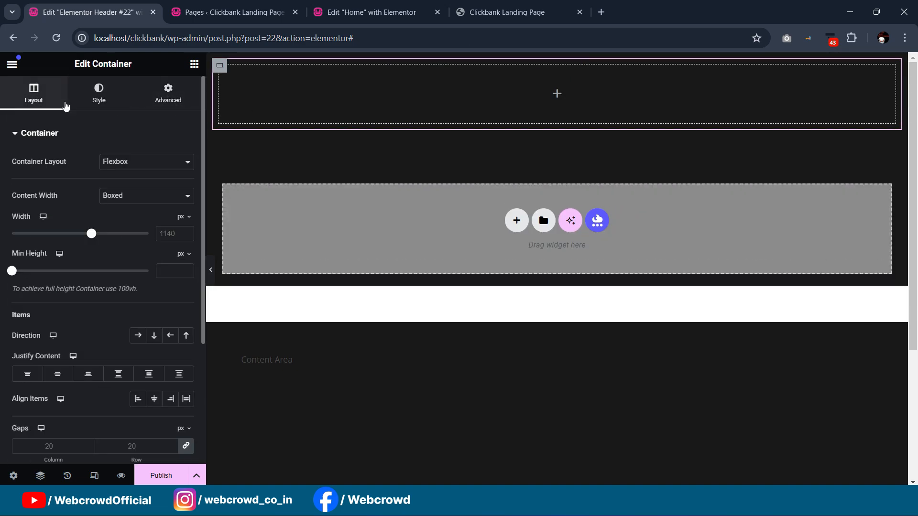
pyautogui.write('800')
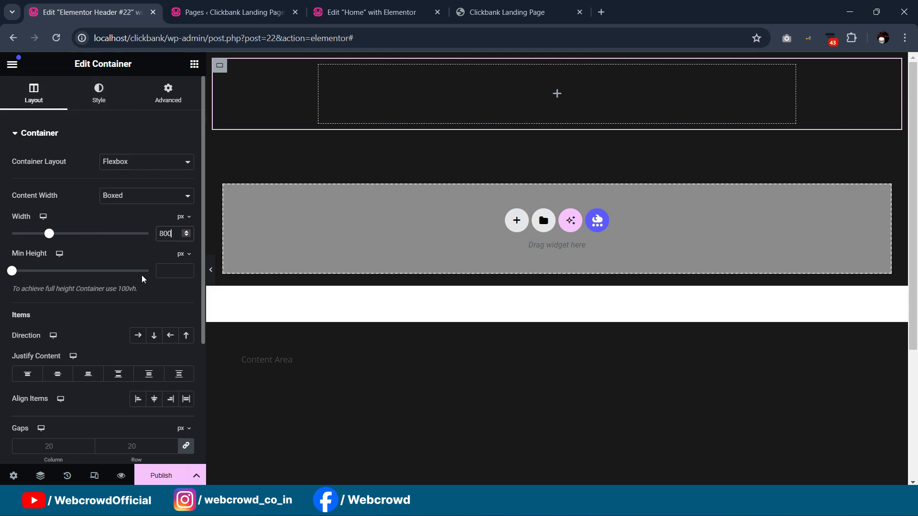
# - Examine the header layout on the finished Clickbank landing page, and return to the header template
pyautogui.click(478, 11)
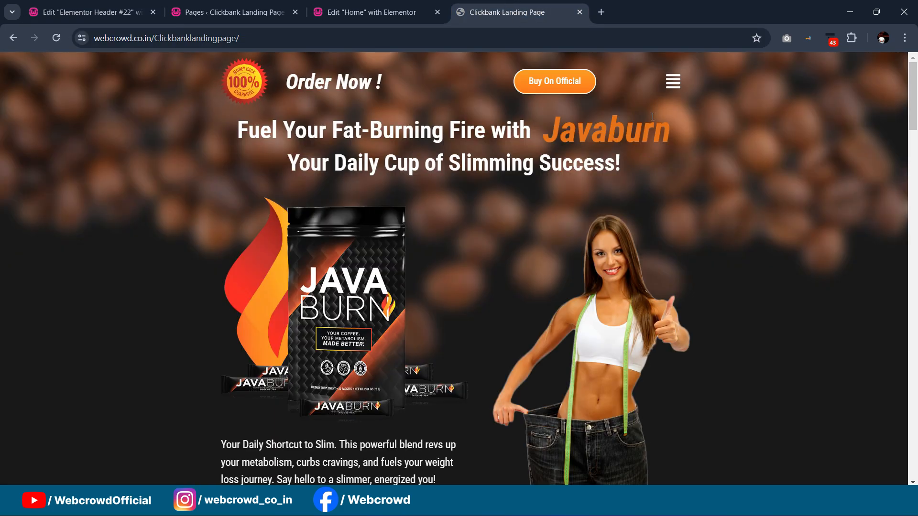
pyautogui.scroll(-6, 652, 132)
pyautogui.scroll(6, 263, 190)
pyautogui.click(229, 12)
pyautogui.click(110, 12)
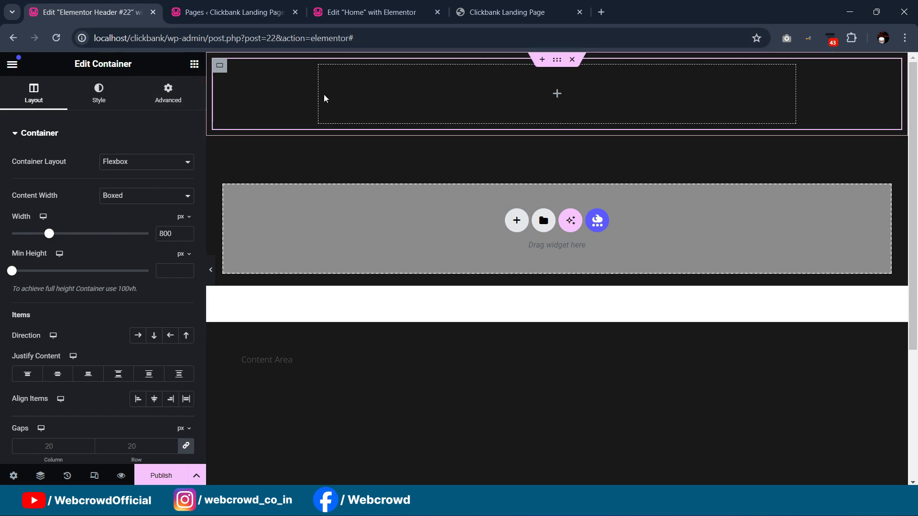
# - Nest a container inside the 800 px container and duplicate it twice to form three columns
pyautogui.click(194, 63)
pyautogui.moveTo(55, 449); pyautogui.dragTo(364, 94)
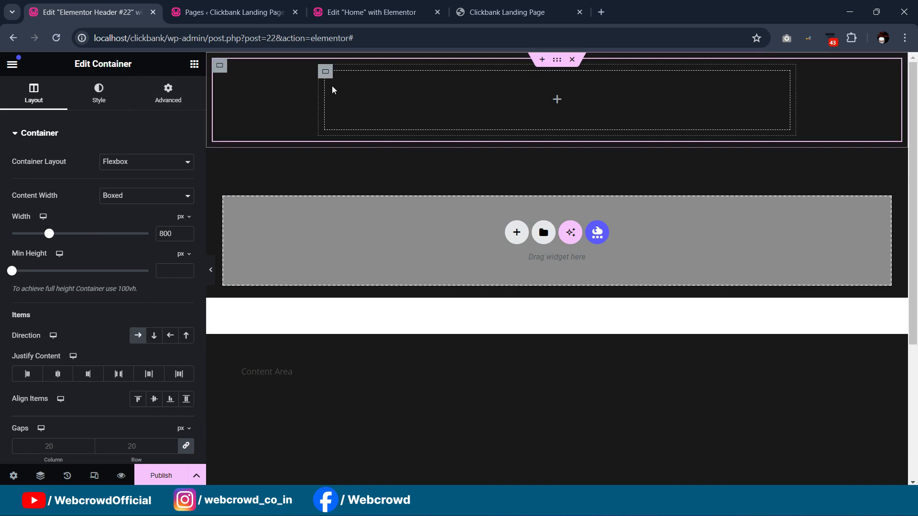
pyautogui.rightClick(326, 73)
pyautogui.click(343, 109)
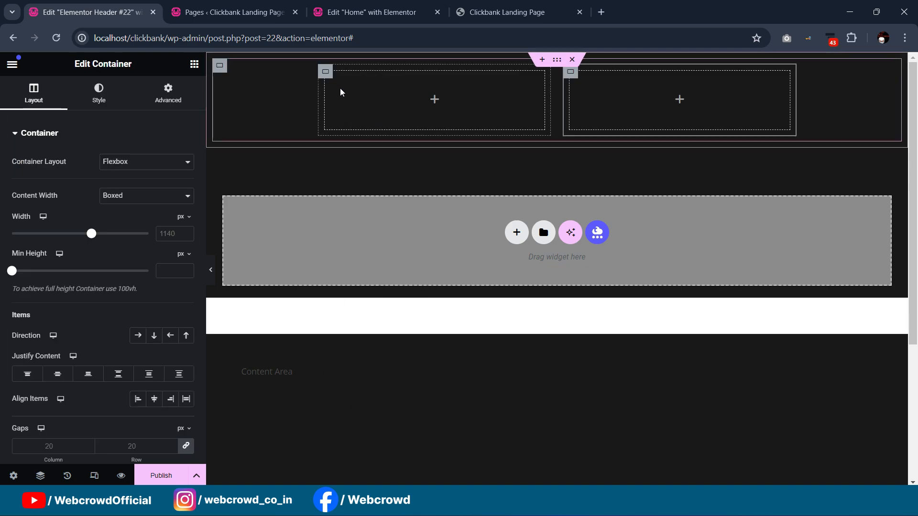
pyautogui.rightClick(328, 77)
pyautogui.click(340, 112)
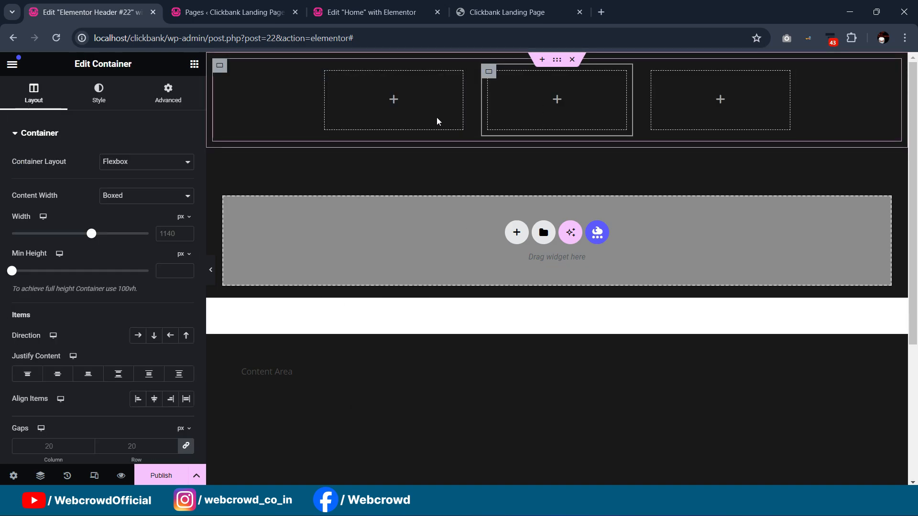
# - Add an Image widget to the first header column and upload the money-back picture into it
pyautogui.click(194, 63)
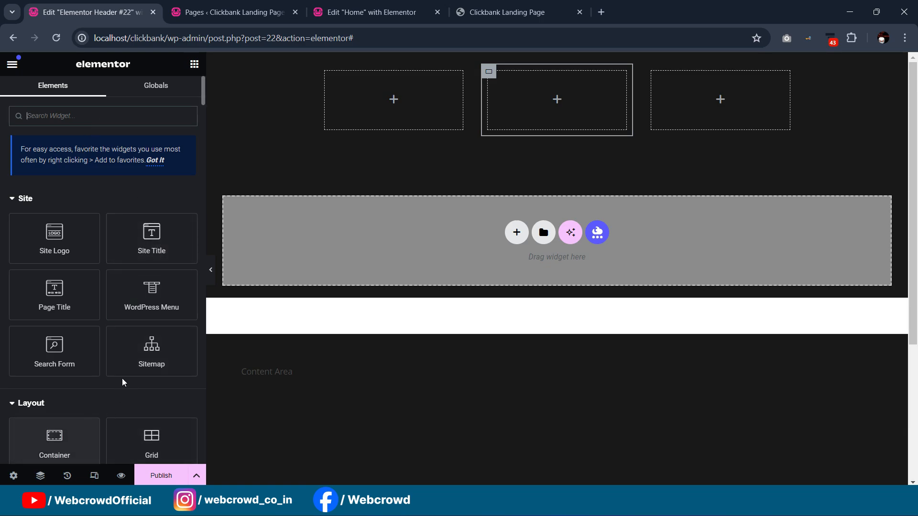
pyautogui.scroll(-3, 119, 390)
pyautogui.moveTo(137, 424); pyautogui.dragTo(360, 88)
pyautogui.click(76, 199)
pyautogui.click(219, 106)
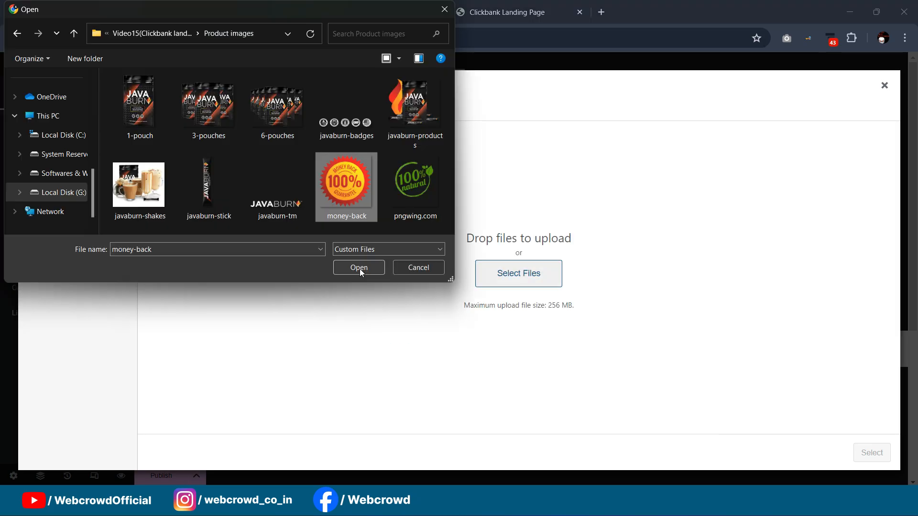
pyautogui.click(361, 268)
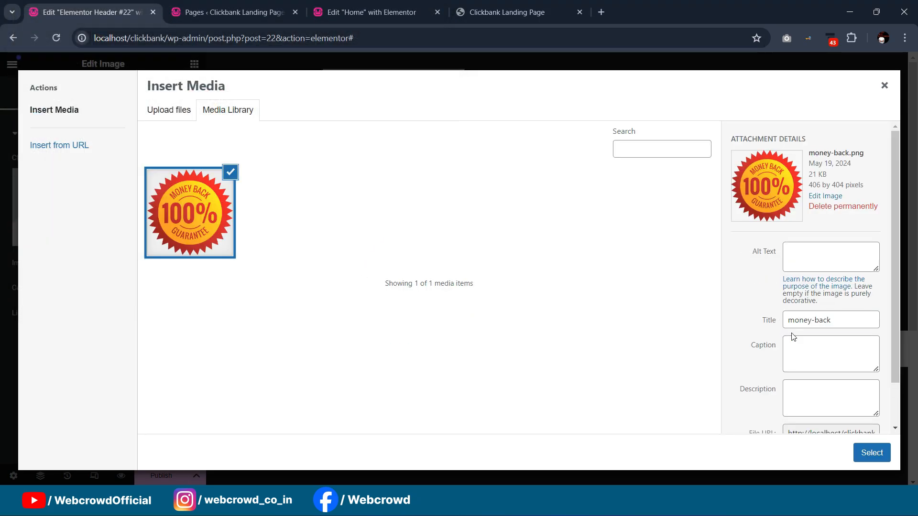
pyautogui.click(871, 453)
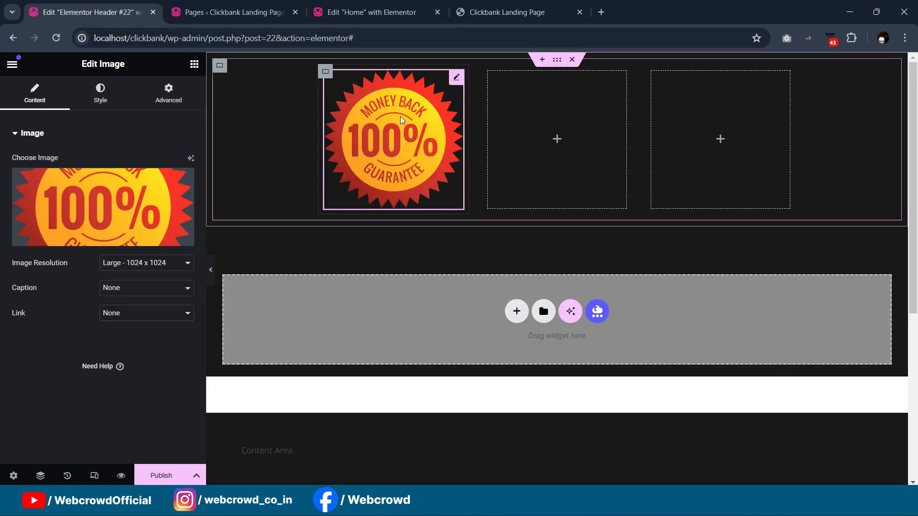
# - Set the badge's container to Full Width content at 30% width and justify its content to the center
pyautogui.click(323, 74)
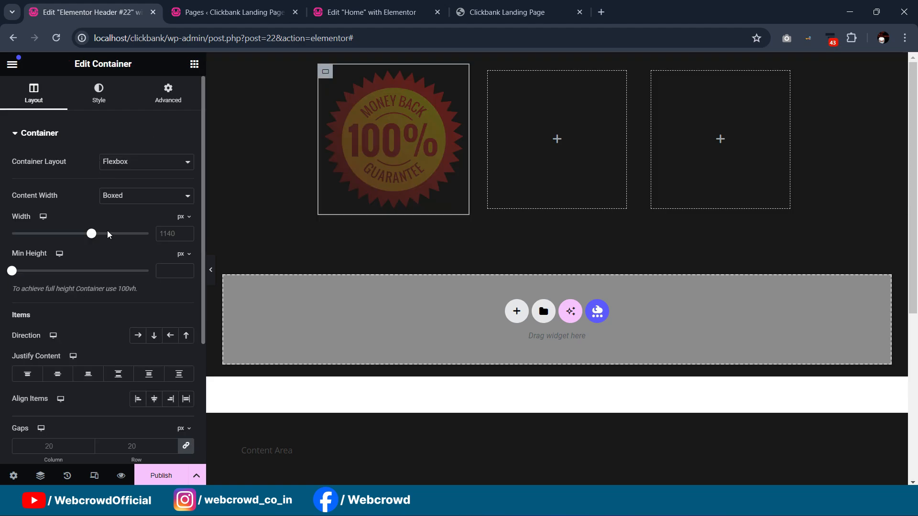
pyautogui.click(132, 195)
pyautogui.click(133, 219)
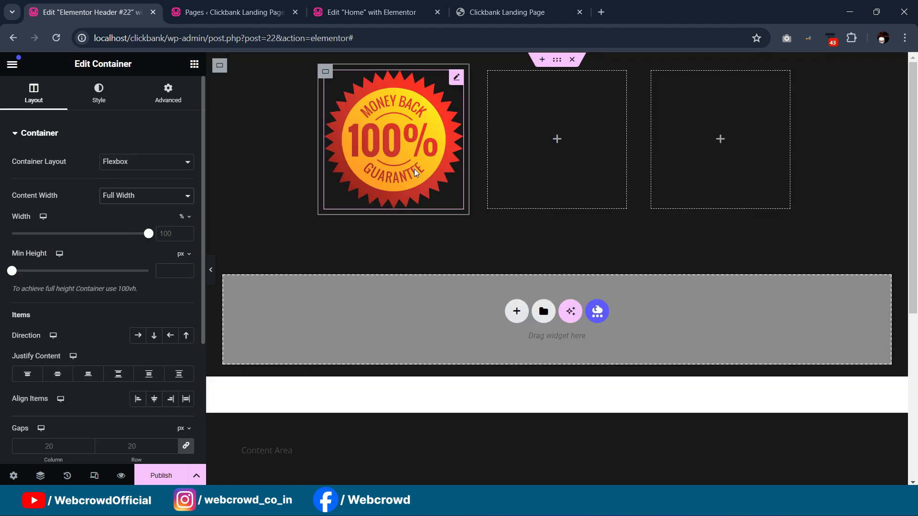
pyautogui.moveTo(149, 239); pyautogui.dragTo(112, 234)
pyautogui.write('30')
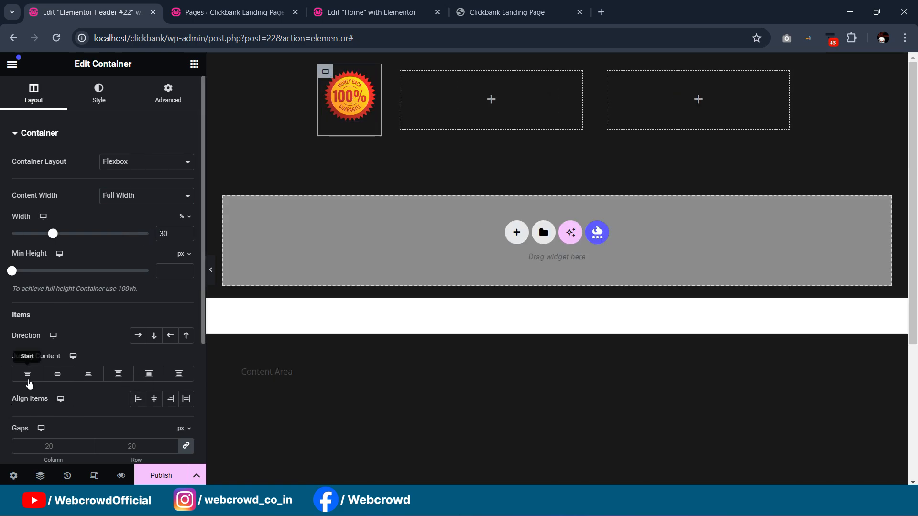
pyautogui.click(57, 376)
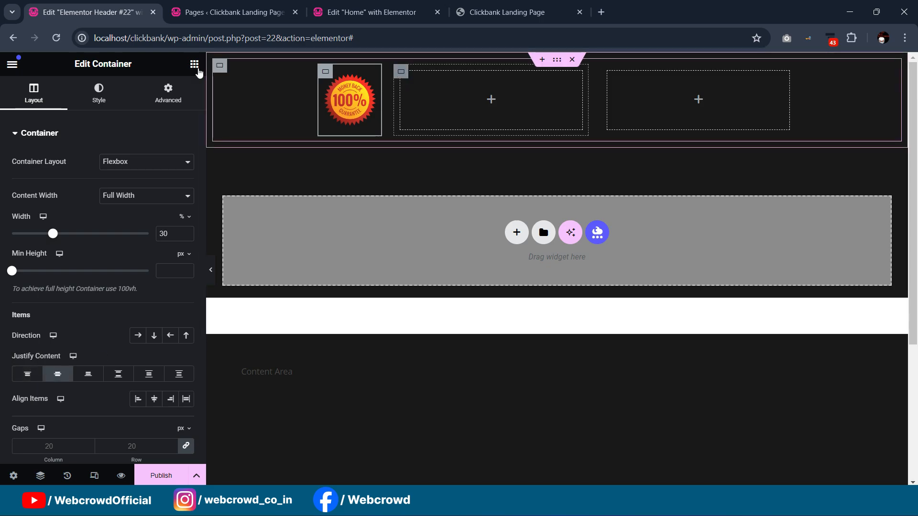
# - Add a Heading widget to the middle header column
pyautogui.click(194, 65)
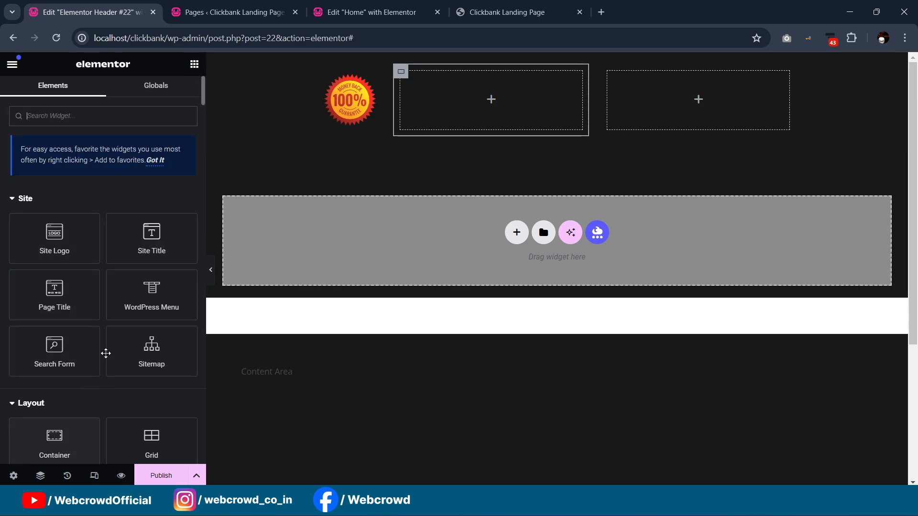
pyautogui.scroll(-3, 97, 420)
pyautogui.moveTo(57, 424); pyautogui.dragTo(512, 99)
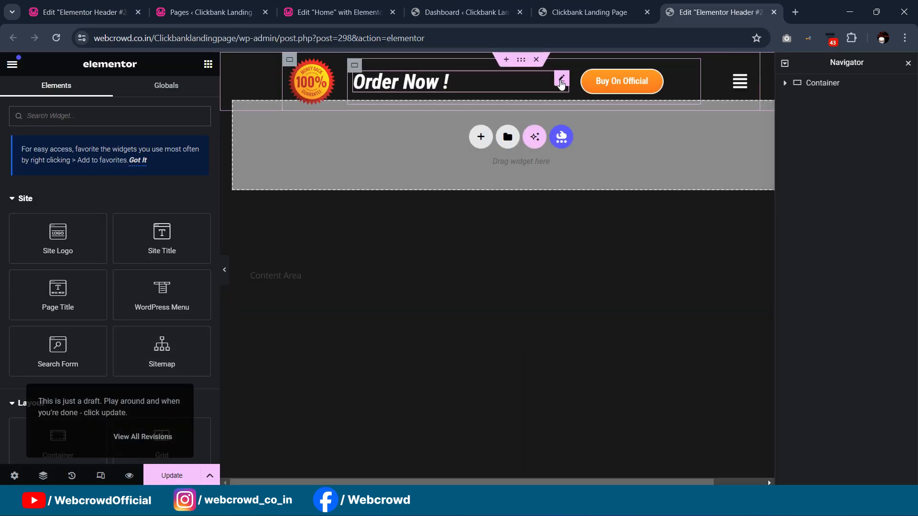
# - Copy the title "Order Now !" from the finished site's header template into the new heading and set its HTML tag to H1
pyautogui.click(562, 86)
pyautogui.click(112, 181)
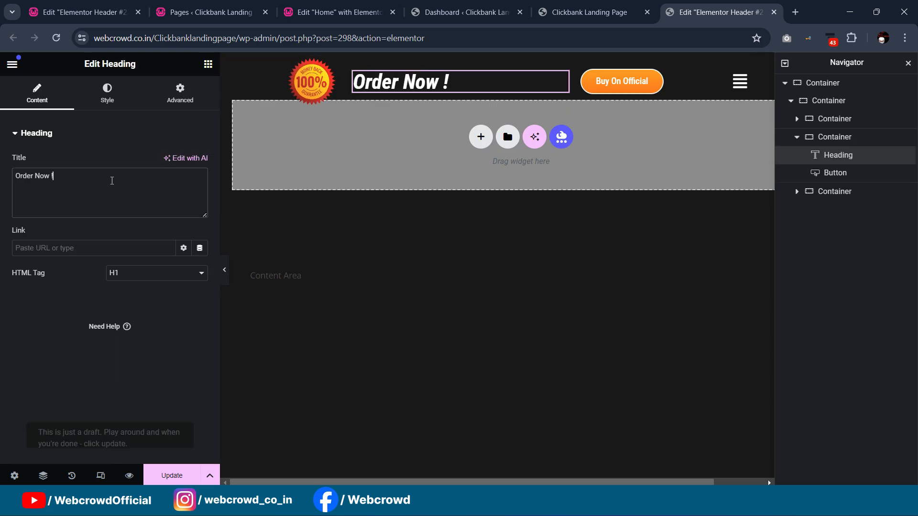
pyautogui.hotkey('ctrl', 'a')
pyautogui.hotkey('ctrl', 'c')
pyautogui.click(238, 4)
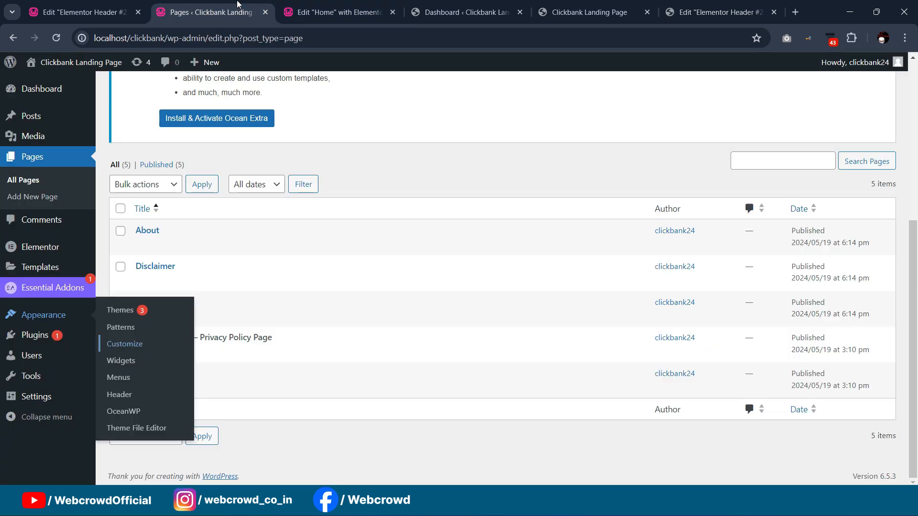
pyautogui.click(94, 21)
pyautogui.moveTo(128, 175); pyautogui.dragTo(0, 171)
pyautogui.hotkey('ctrl', 'v')
pyautogui.click(125, 274)
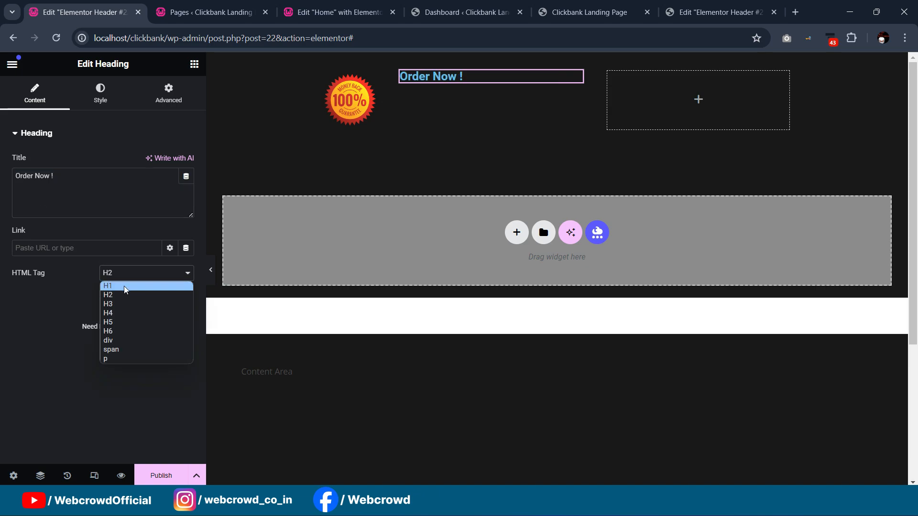
pyautogui.click(124, 286)
# - Set the "Order Now !" heading's text color to #EDEDED
pyautogui.click(114, 100)
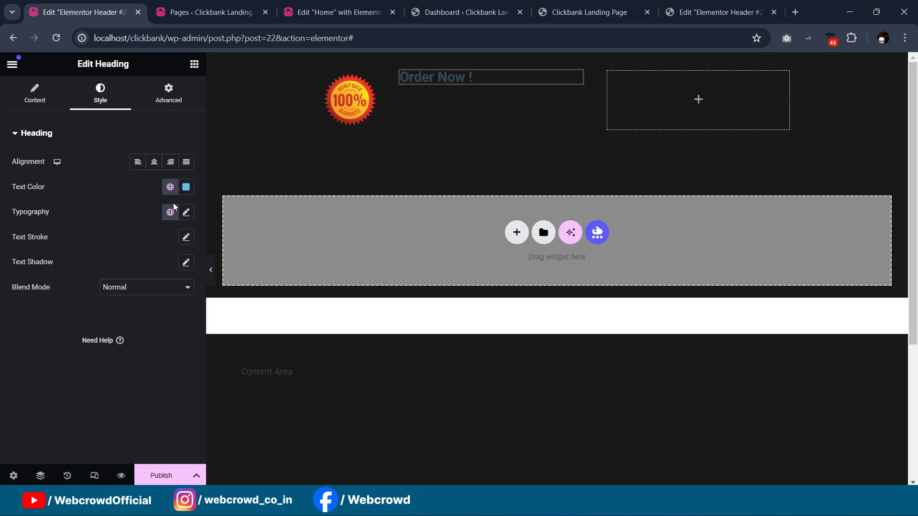
pyautogui.click(172, 191)
pyautogui.click(187, 192)
pyautogui.moveTo(133, 309); pyautogui.dragTo(94, 243)
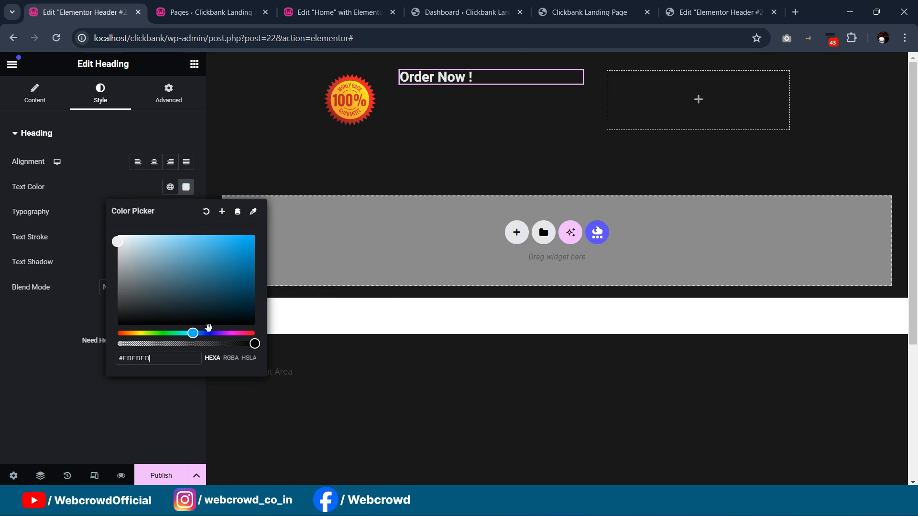
# - Save the heading's text color as a new global color named "Color 2"
pyautogui.click(222, 214)
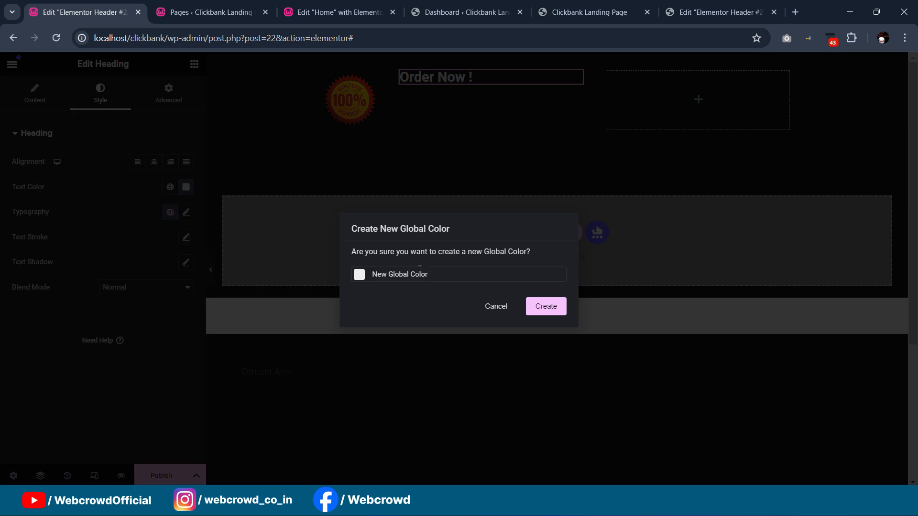
pyautogui.write('Color 2')
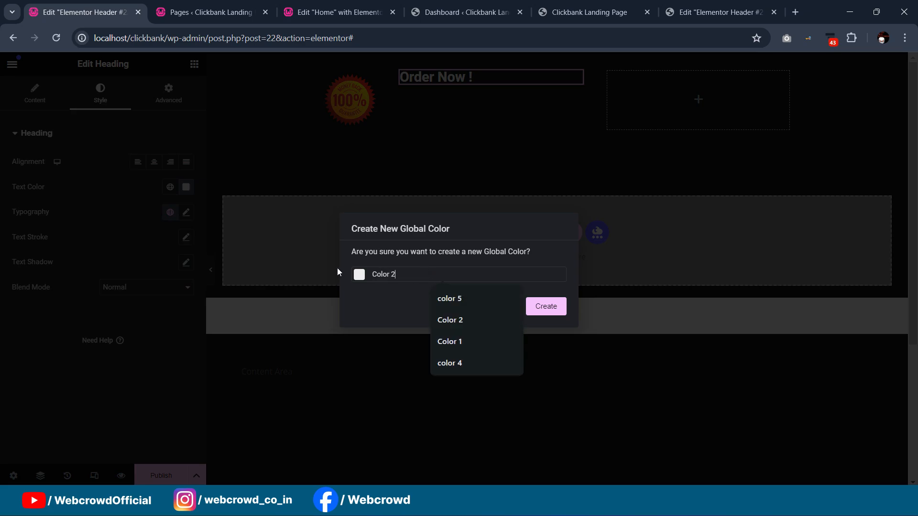
pyautogui.click(546, 306)
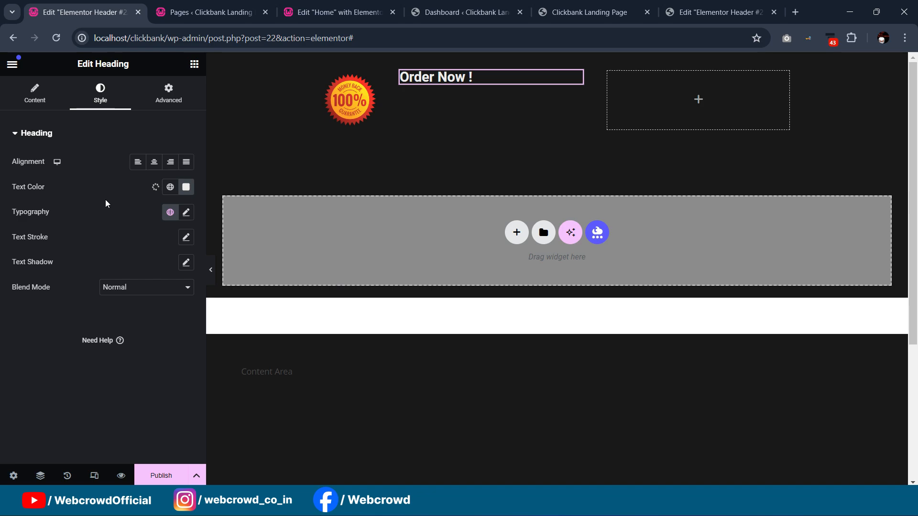
# - Set the "Order Now !" heading's font family to Roboto Condensed and its size to 35 px
pyautogui.click(187, 213)
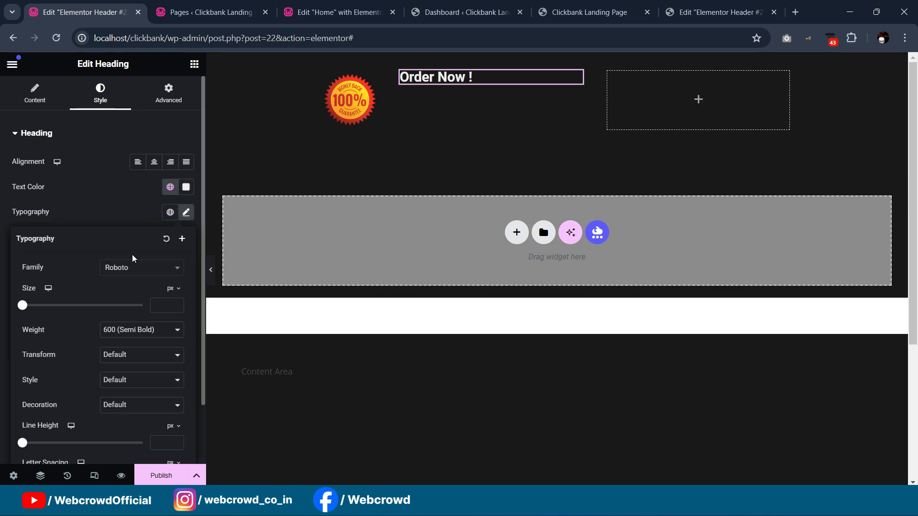
pyautogui.click(137, 269)
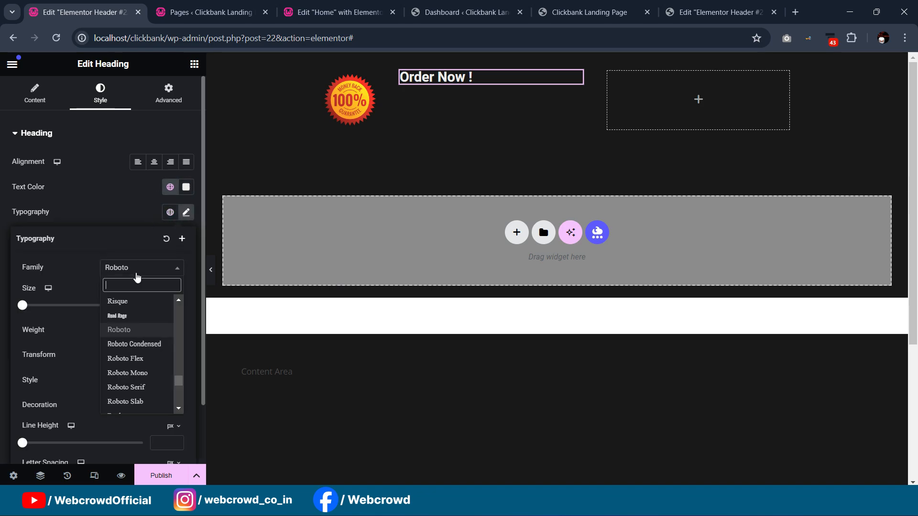
pyautogui.click(132, 344)
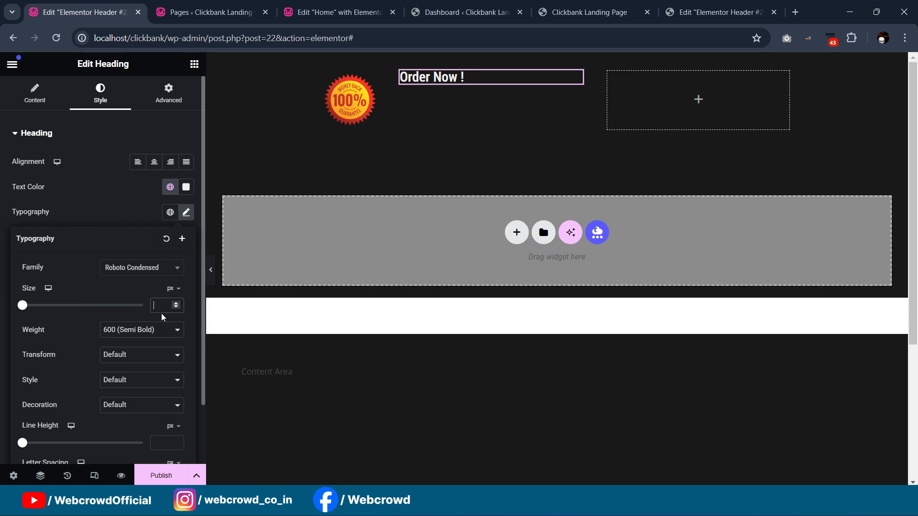
pyautogui.write('30')
pyautogui.press('BackSpace')
pyautogui.write('30')
pyautogui.press('BackSpace')
pyautogui.press('BackSpace')
pyautogui.write('5')
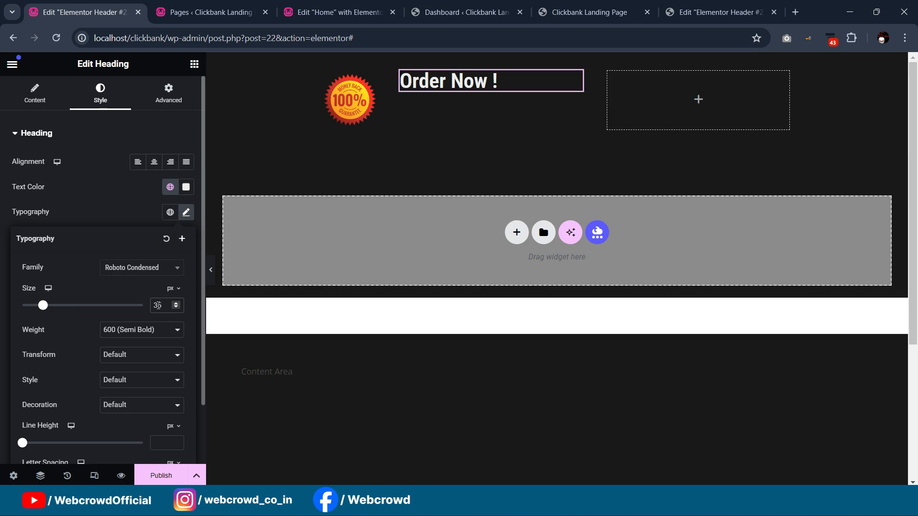
# - Set the "Order Now !" heading's font weight to 700 (Bold) and its style to Italic
pyautogui.click(135, 340)
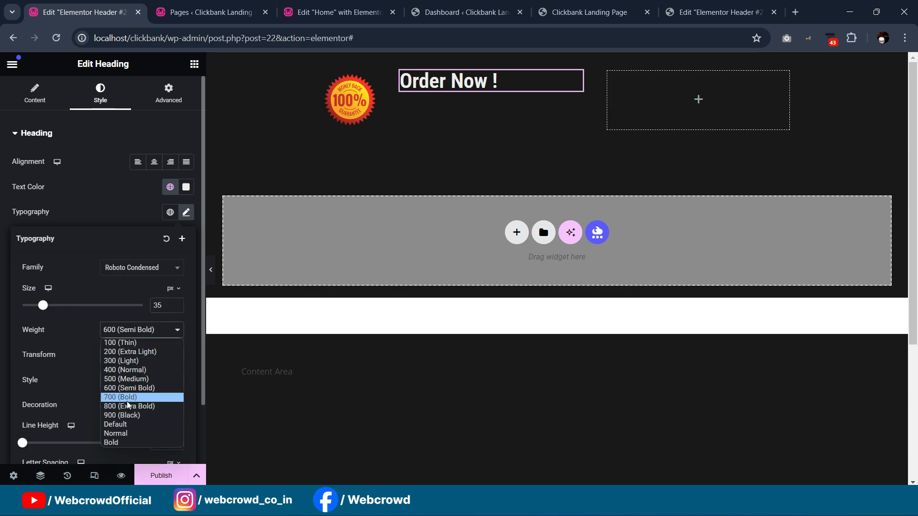
pyautogui.click(128, 400)
pyautogui.click(120, 386)
pyautogui.click(118, 409)
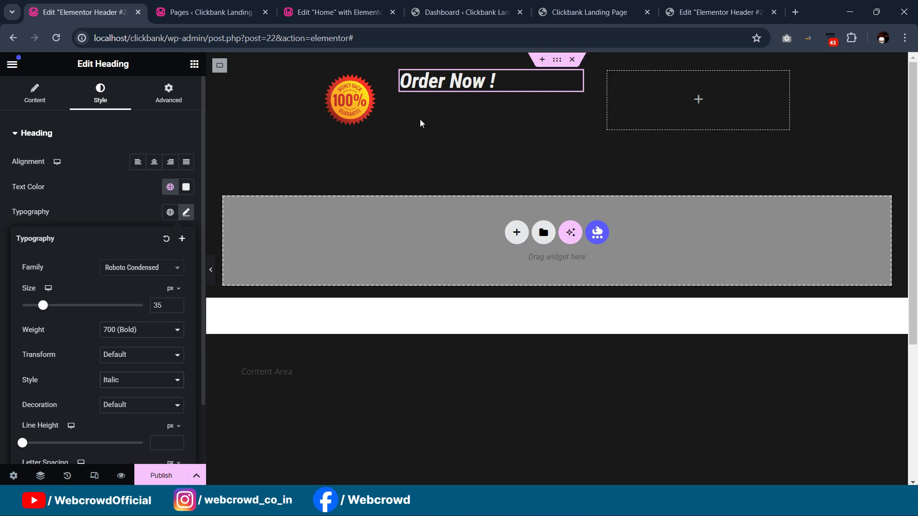
# - Justify the middle header column's content to the center and set its content width to Full Width
pyautogui.click(400, 71)
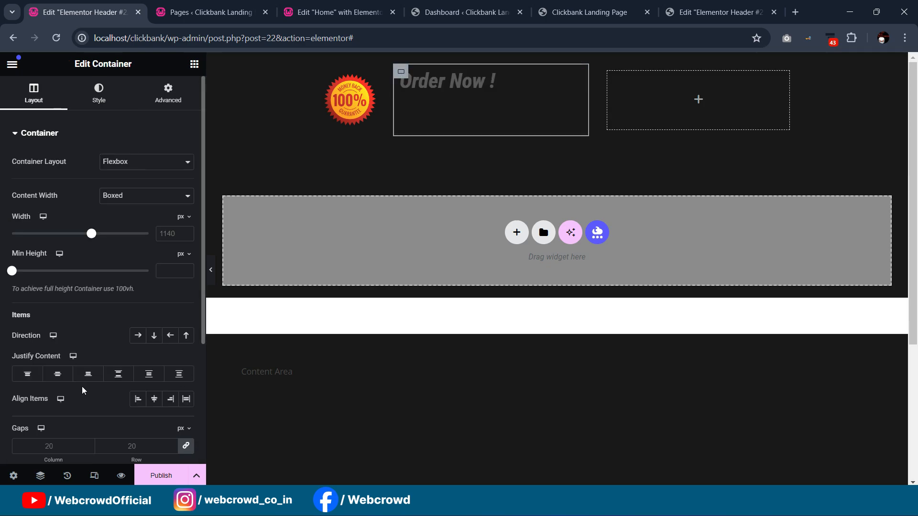
pyautogui.click(57, 374)
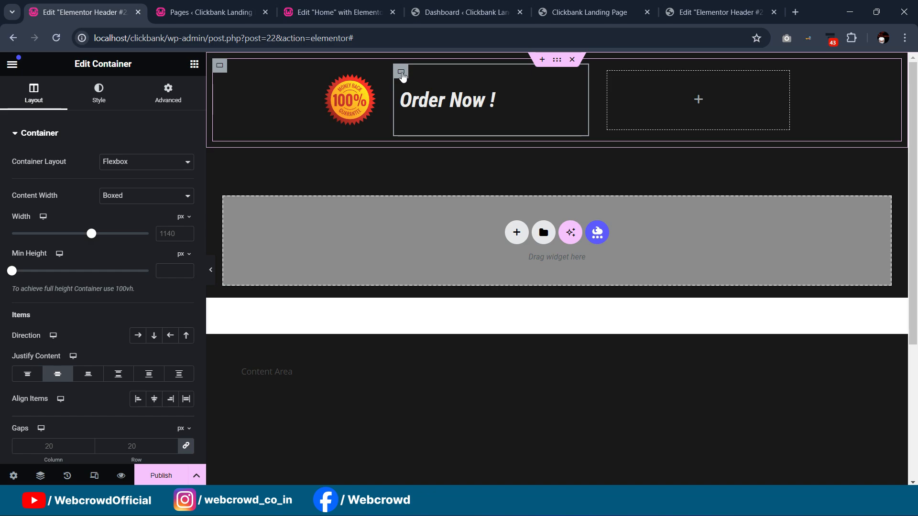
pyautogui.click(107, 197)
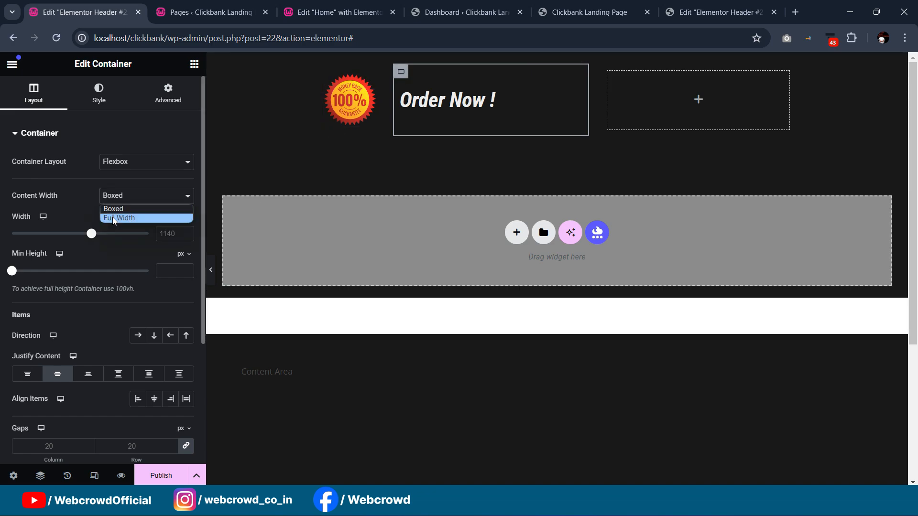
pyautogui.click(114, 216)
# - Set the empty third header column's content width to Full Width
pyautogui.click(608, 72)
pyautogui.click(136, 197)
pyautogui.click(135, 218)
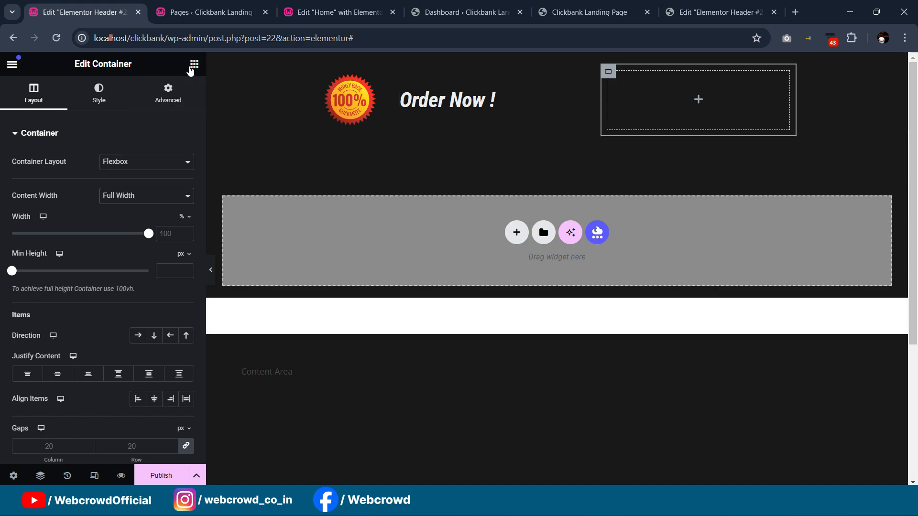
# - Add a Button widget below the heading in the middle column and lay out that column's items as a horizontal row
pyautogui.click(717, 12)
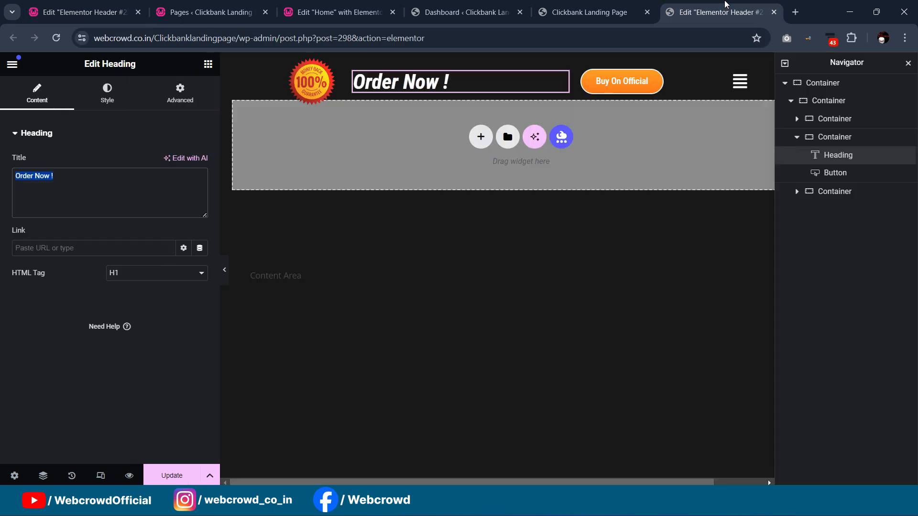
pyautogui.click(81, 12)
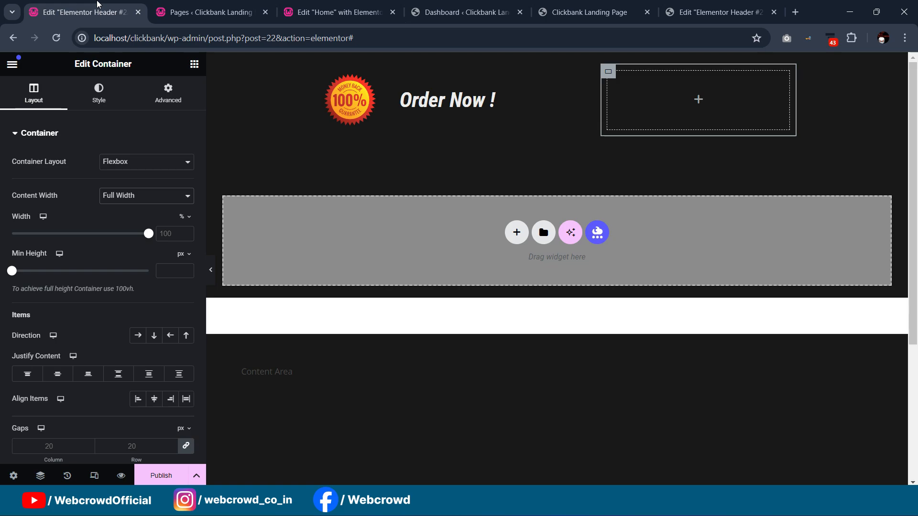
pyautogui.click(193, 65)
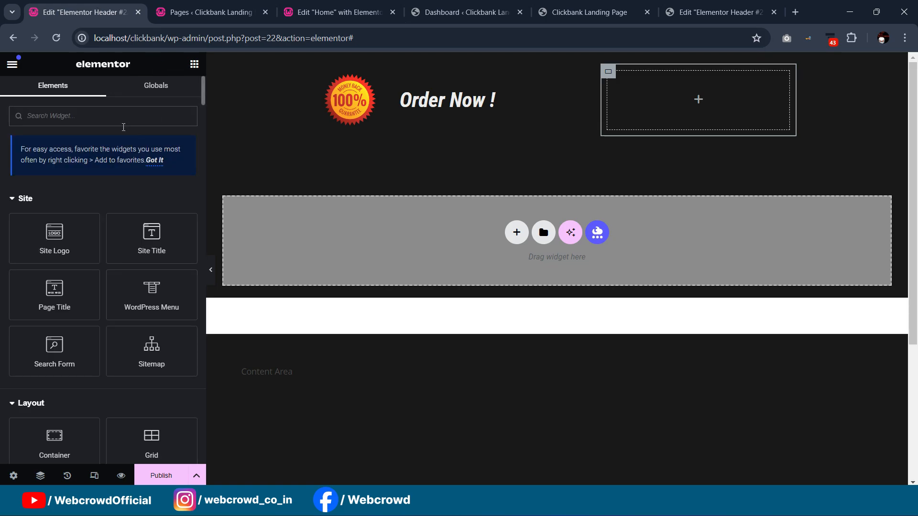
pyautogui.scroll(-3, 112, 279)
pyautogui.scroll(-2, 99, 320)
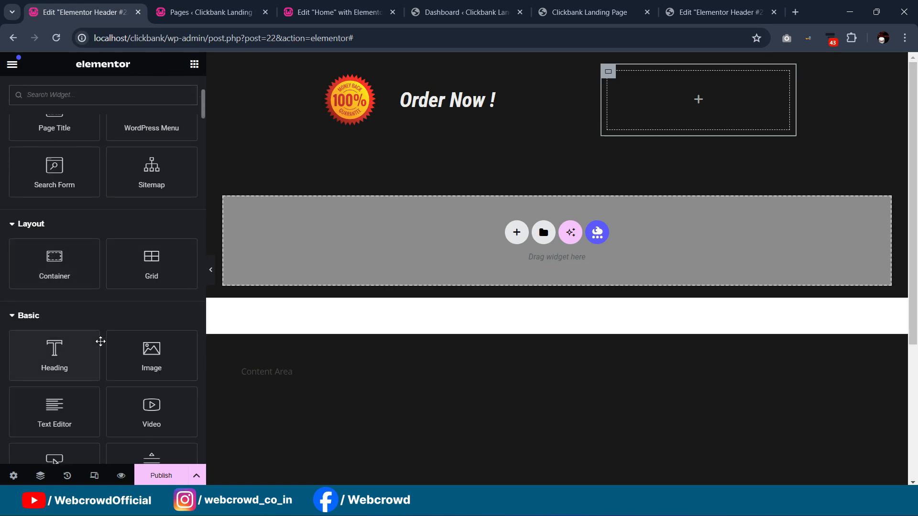
pyautogui.scroll(-1, 143, 354)
pyautogui.moveTo(55, 402); pyautogui.dragTo(492, 105)
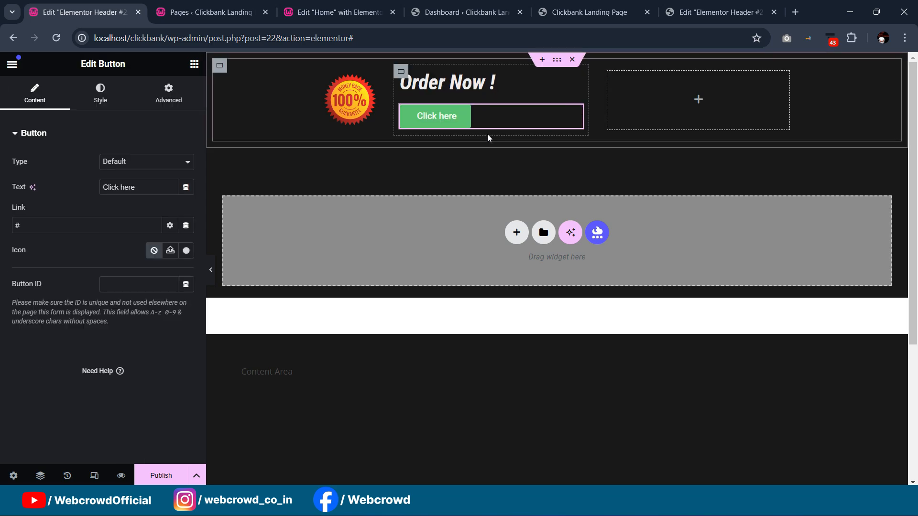
pyautogui.click(400, 71)
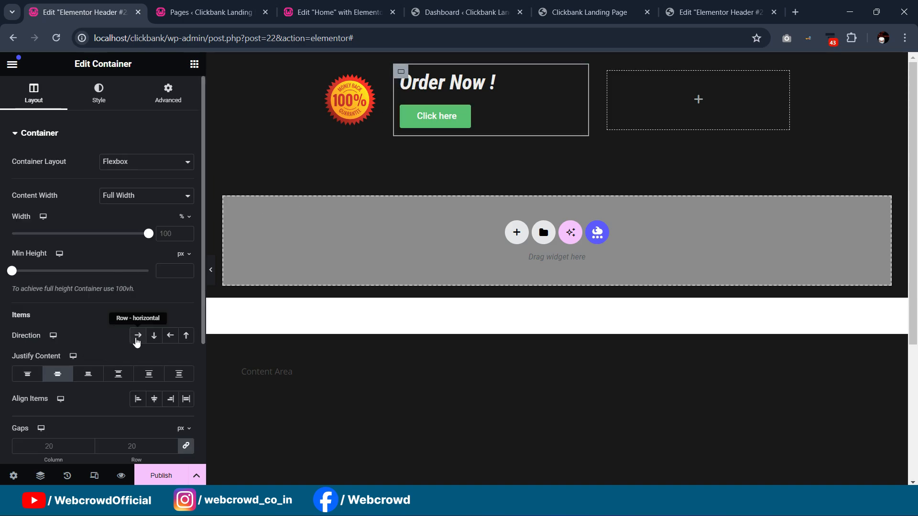
pyautogui.click(137, 336)
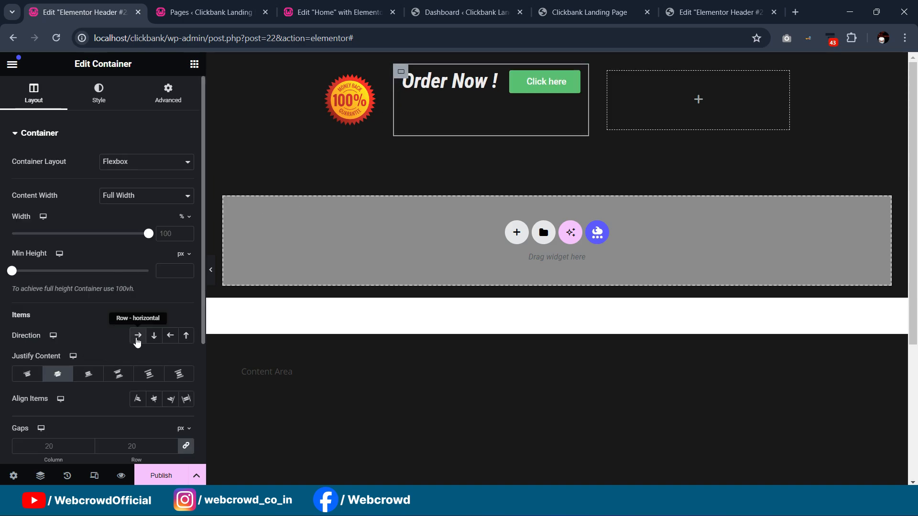
# - Change the new button's text to "Buy On Official", matching the finished site's header template
pyautogui.click(527, 100)
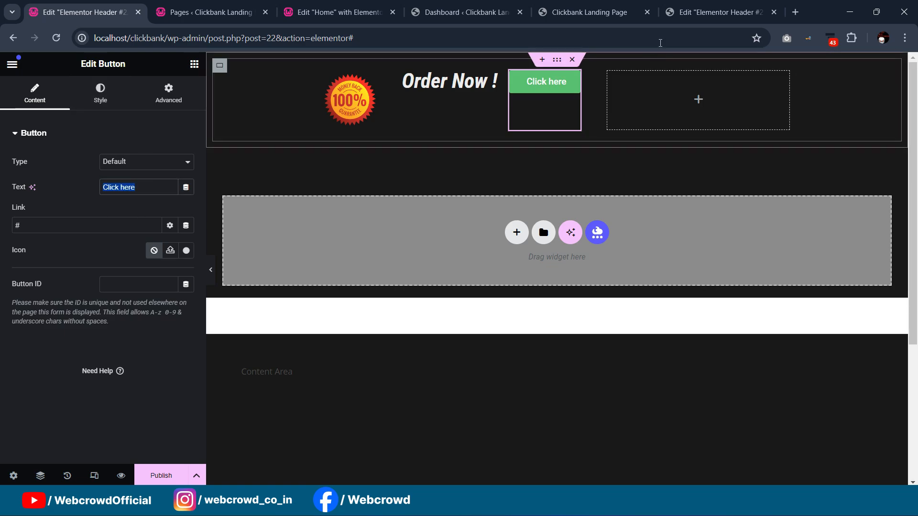
pyautogui.click(706, 5)
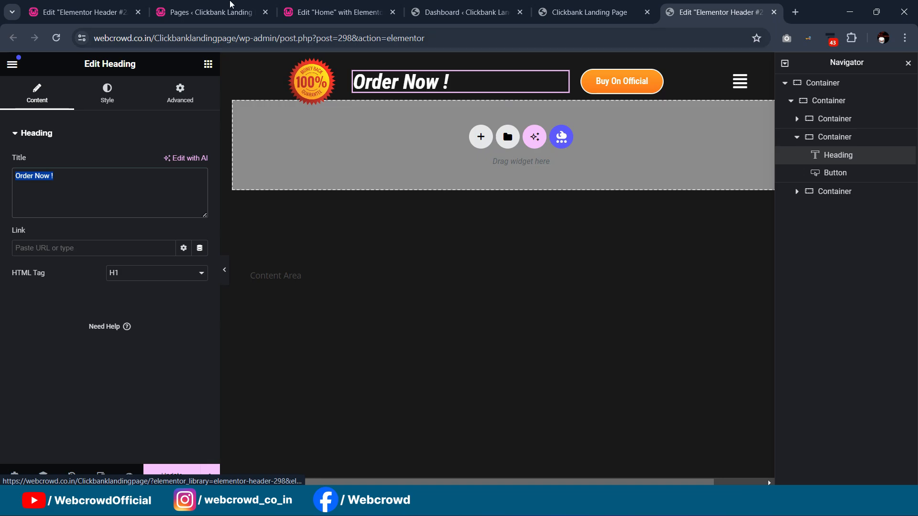
pyautogui.click(88, 7)
pyautogui.write('Bu')
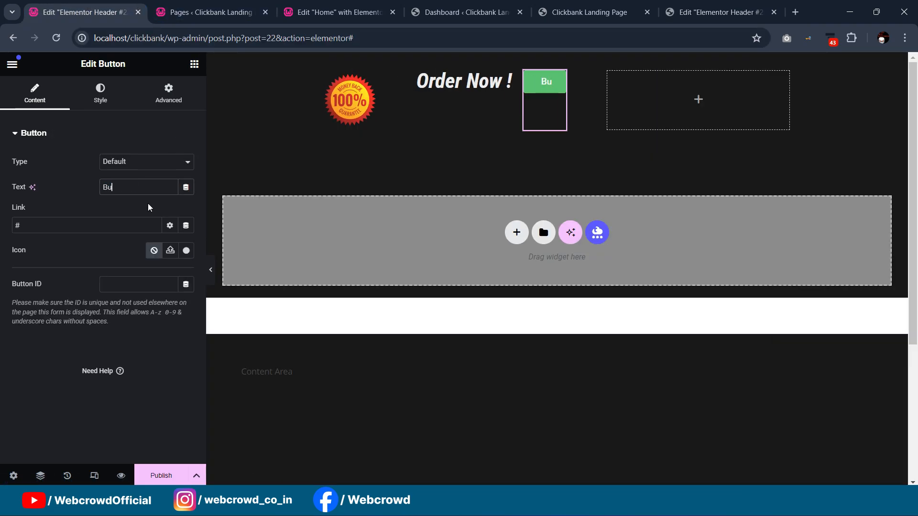
pyautogui.write('y On Official')
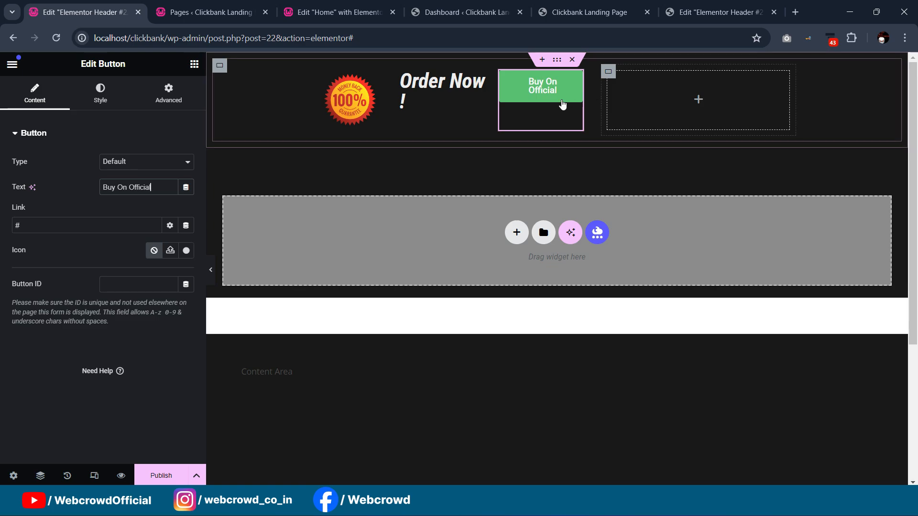
# - Set the empty third column's width to 10% and align the middle column's items to the center
pyautogui.click(609, 72)
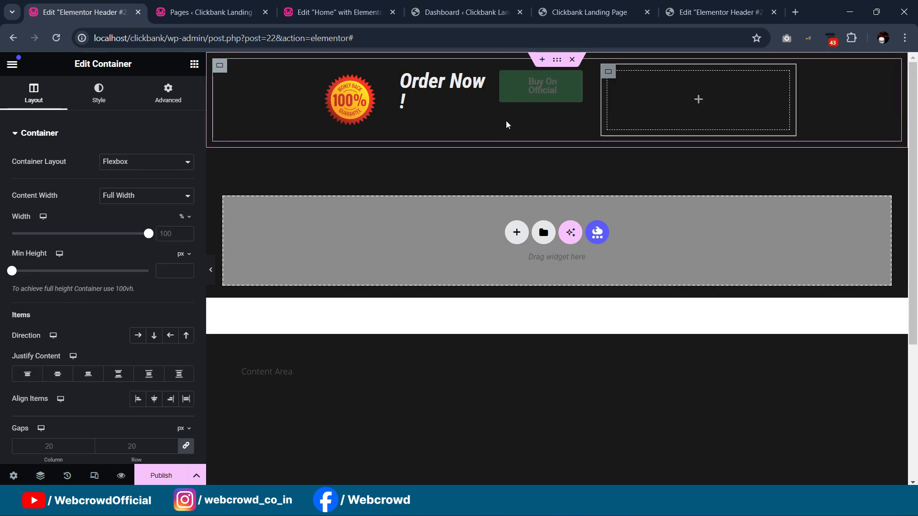
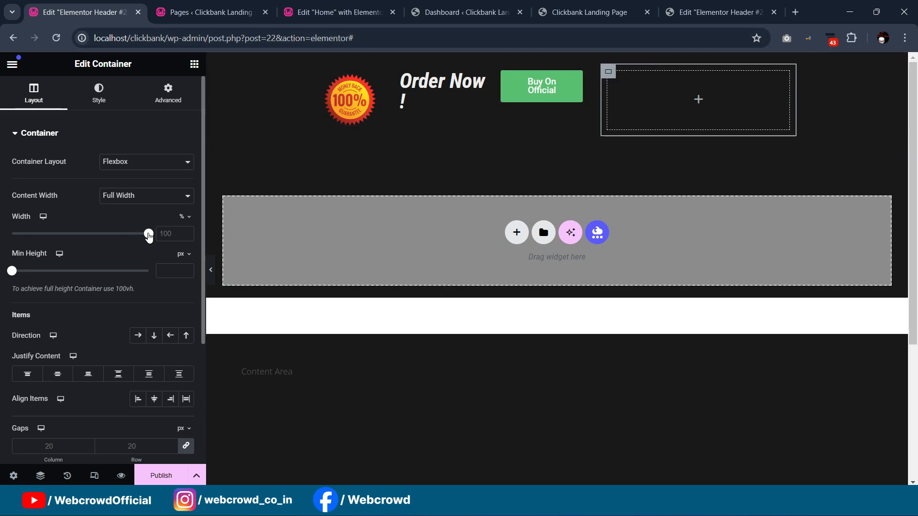
pyautogui.moveTo(149, 235); pyautogui.dragTo(49, 233)
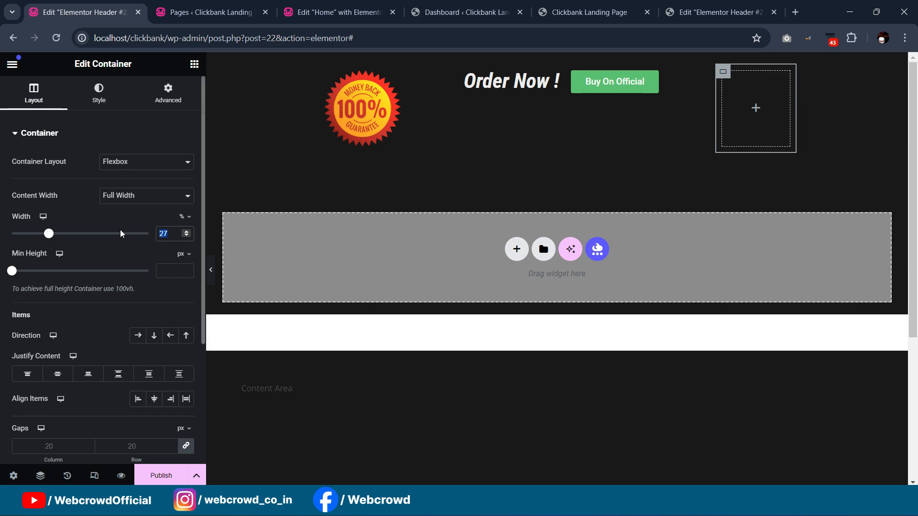
pyautogui.write('10')
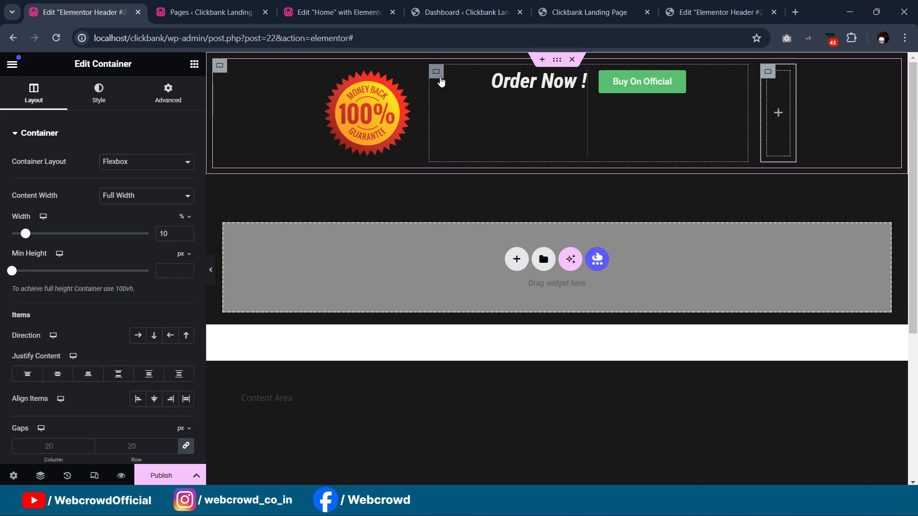
pyautogui.click(453, 94)
pyautogui.click(154, 399)
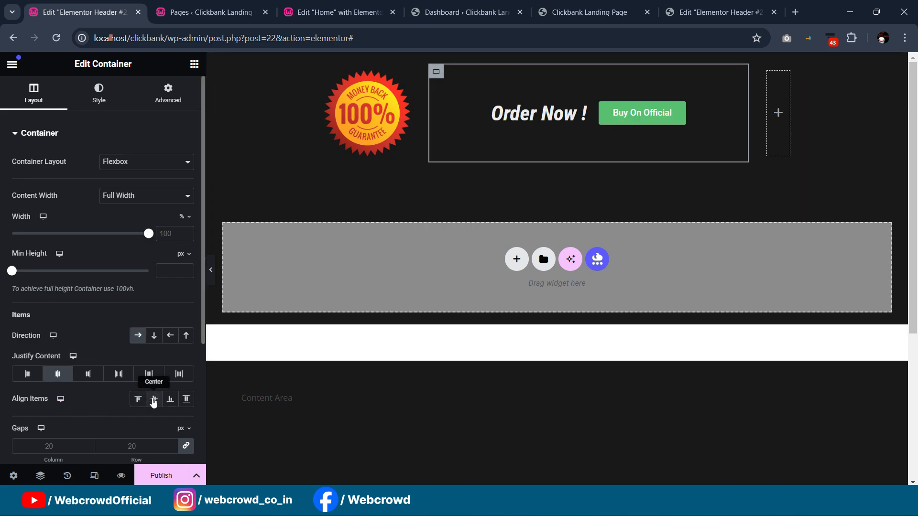
# - Reduce the badge container's width to 16% and justify the middle column's content to the start
pyautogui.click(325, 72)
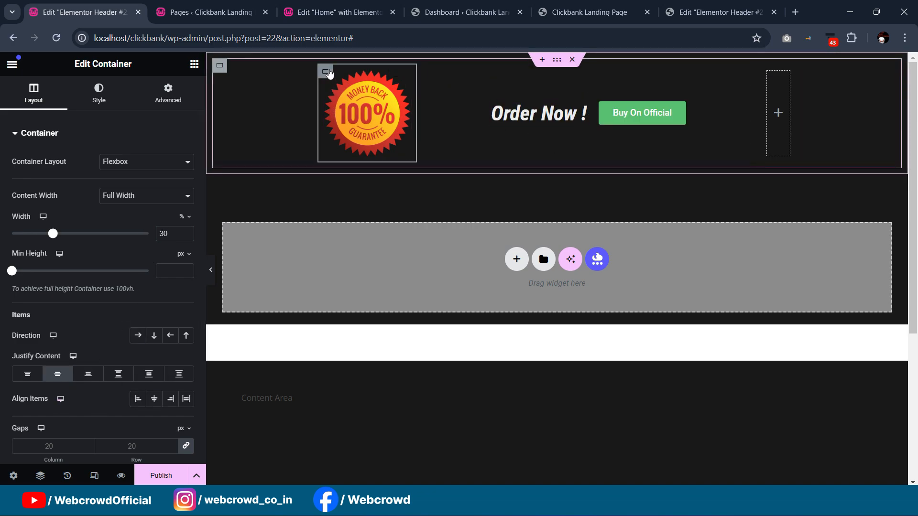
pyautogui.moveTo(54, 238); pyautogui.dragTo(34, 234)
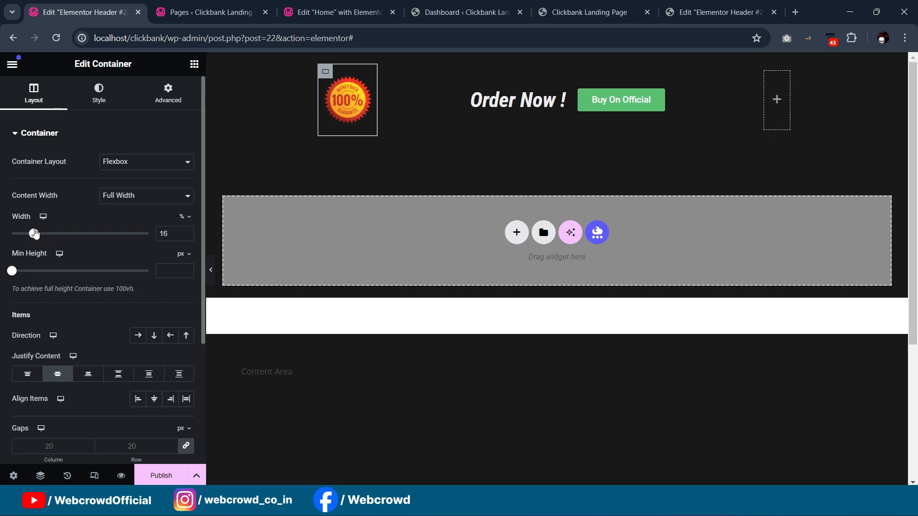
pyautogui.click(547, 127)
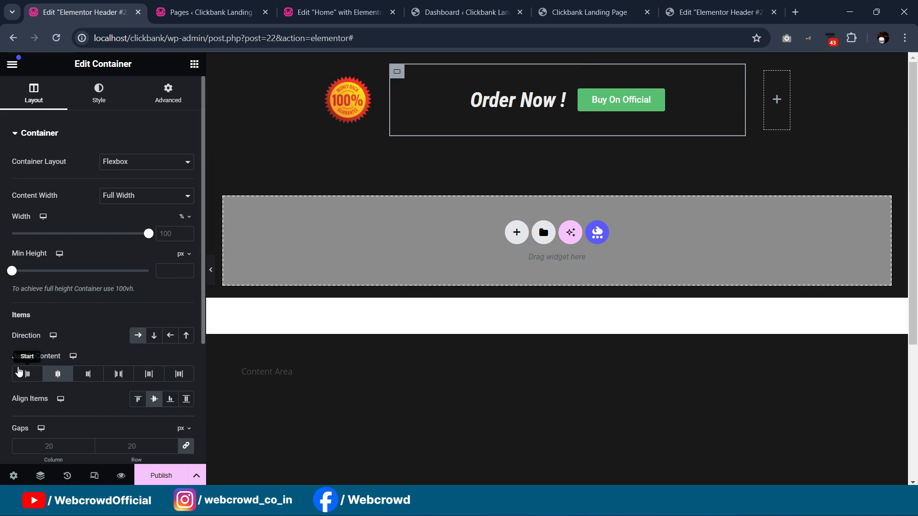
pyautogui.click(25, 376)
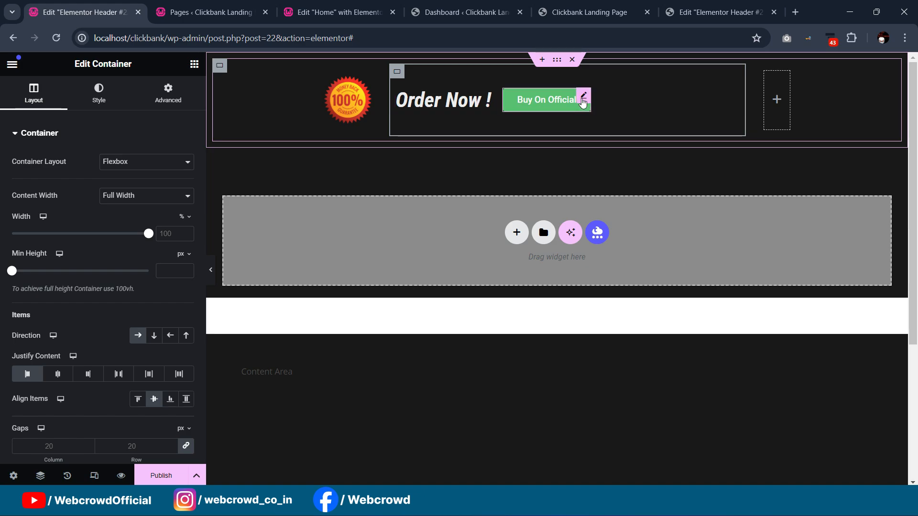
# - Switch the background of the "Buy On Official" button from a solid color to a gradient
pyautogui.click(583, 97)
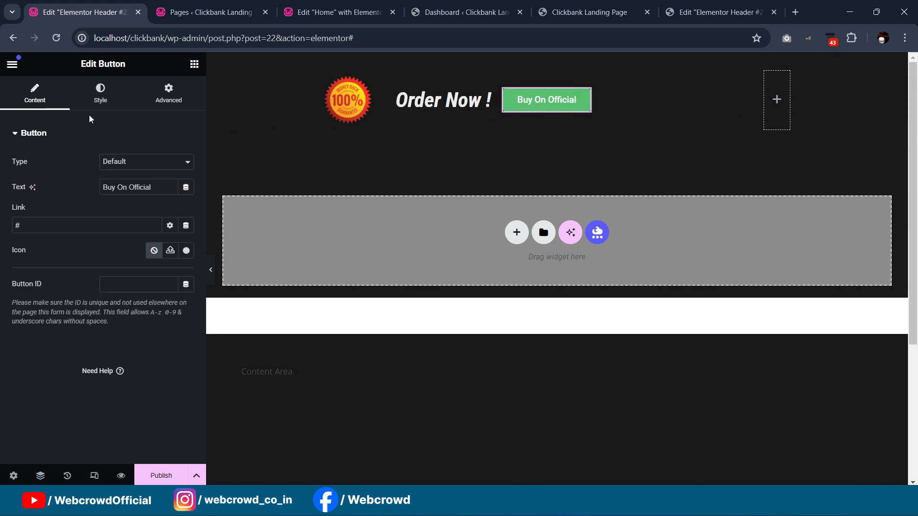
pyautogui.click(110, 104)
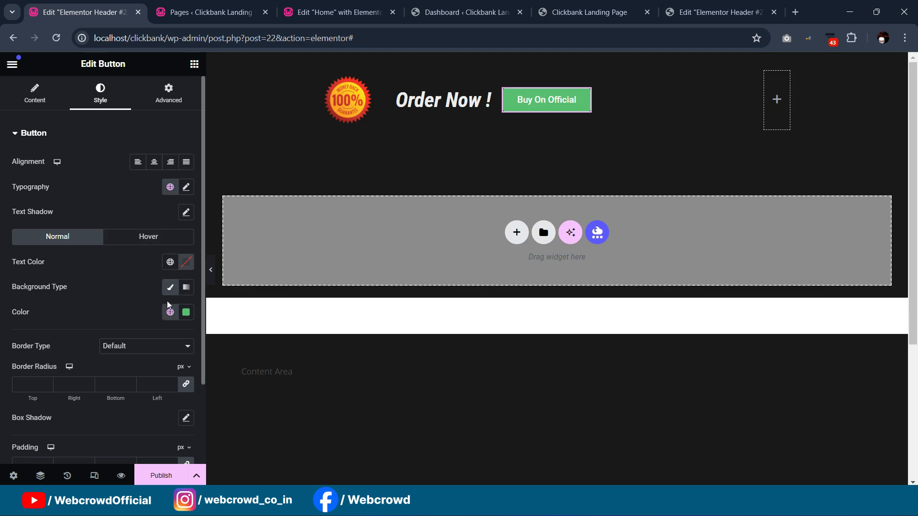
pyautogui.click(186, 287)
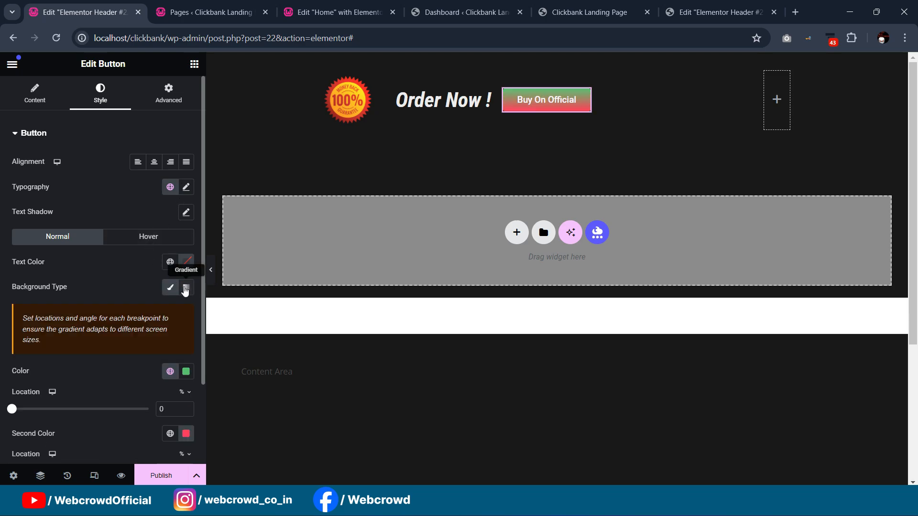
pyautogui.scroll(-1, 180, 264)
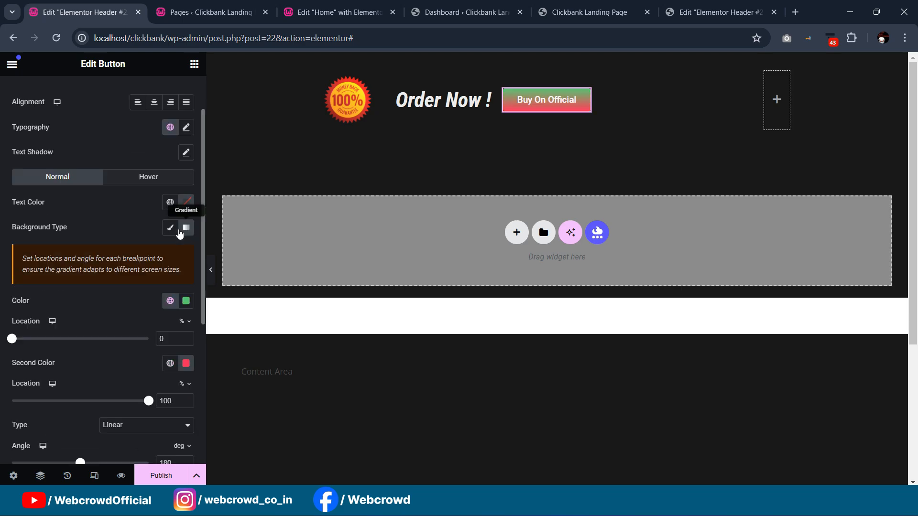
# - Copy the orange of the "WHAT IS JAVABURN" heading from the Figma design and set it as the gradient's first color, #DC6B19
pyautogui.click(185, 303)
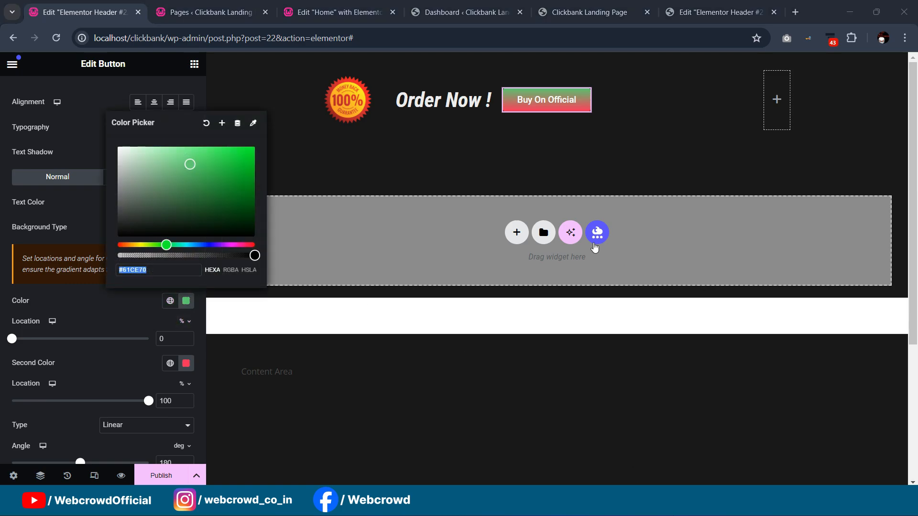
pyautogui.click(668, 507)
pyautogui.scroll(-2, 526, 103)
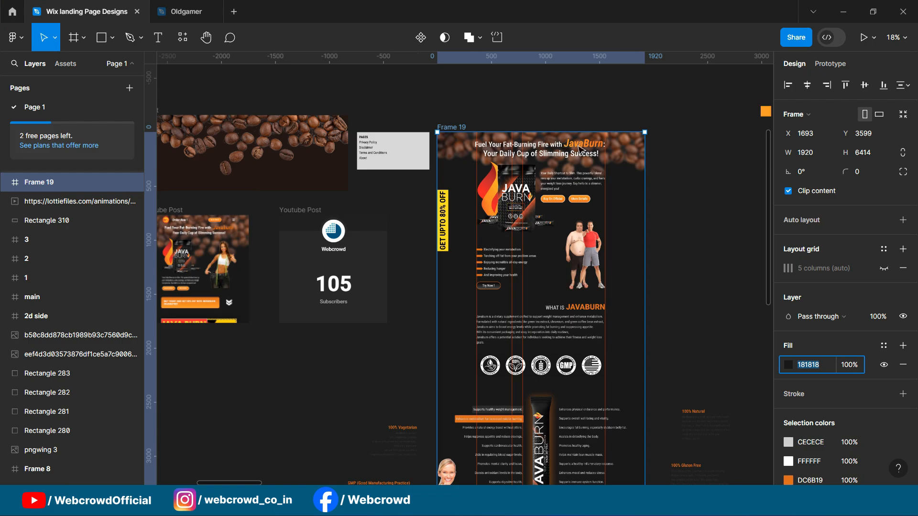
pyautogui.scroll(2, 680, 130)
pyautogui.click(459, 425)
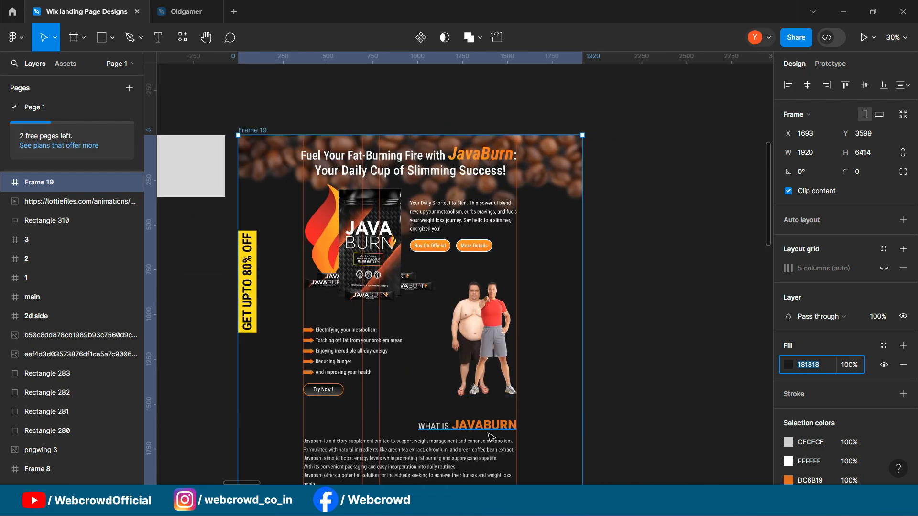
pyautogui.scroll(-4, 863, 430)
pyautogui.click(810, 384)
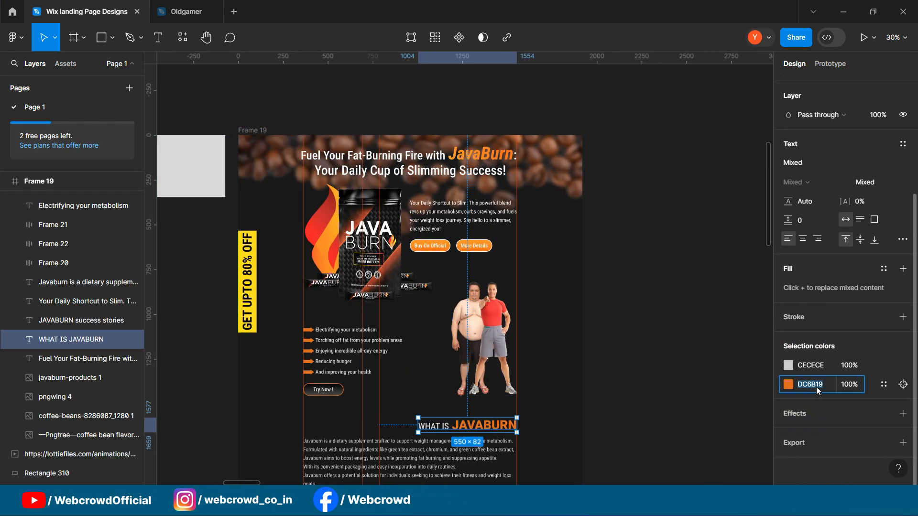
pyautogui.hotkey('alt', 'Tab')
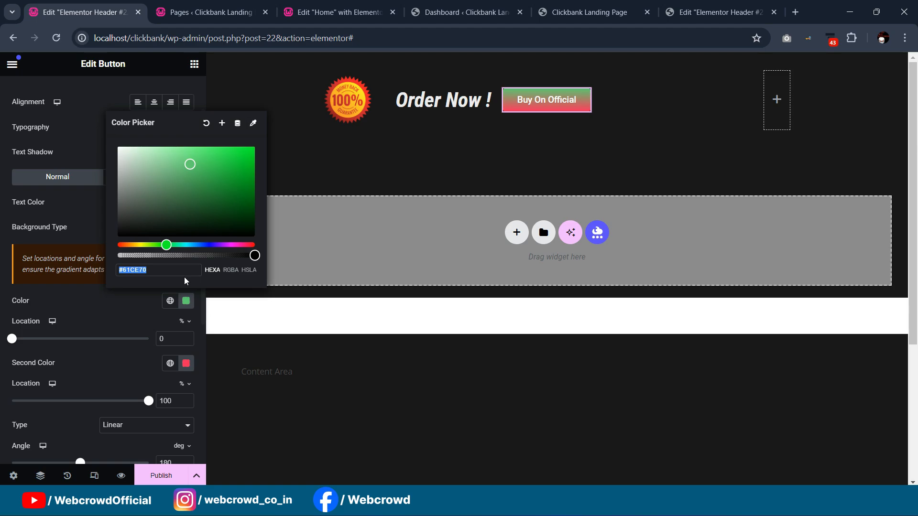
pyautogui.write('#DC6B19')
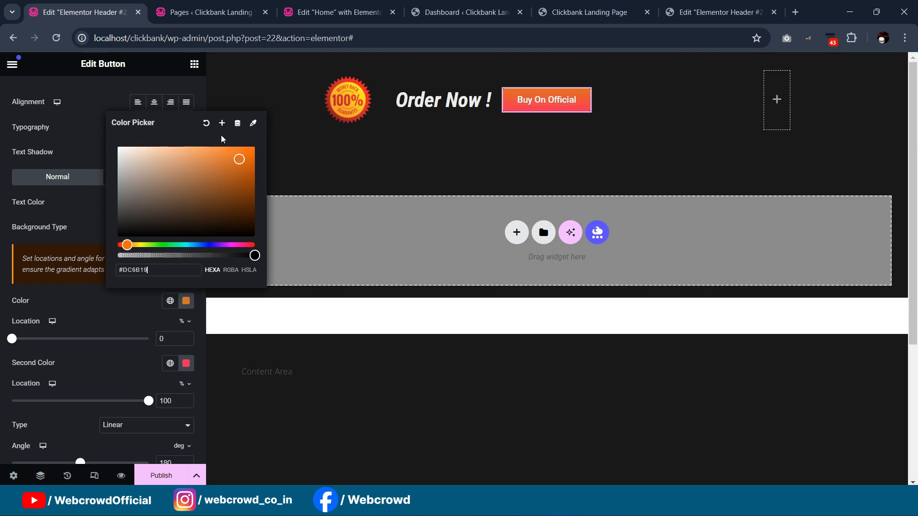
# - Save the gradient's first color as a new global color named "Color 3"
pyautogui.click(222, 122)
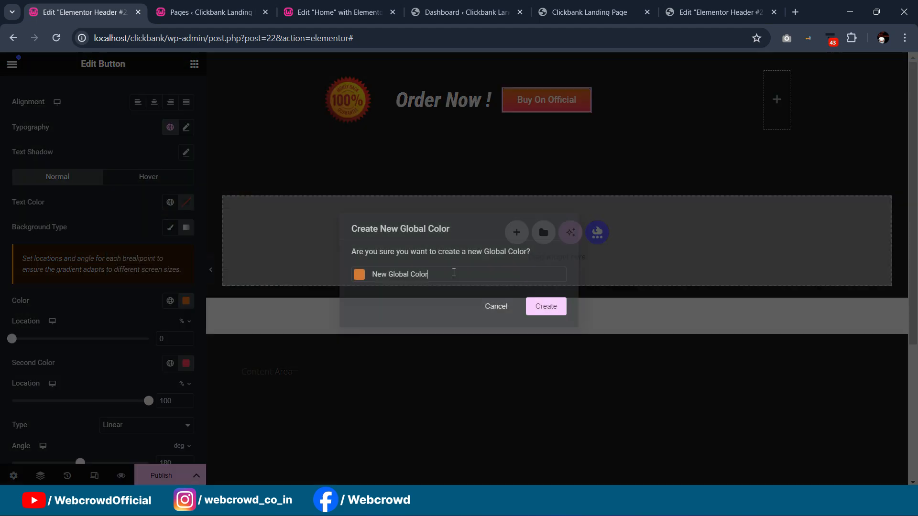
pyautogui.write('Color 3')
pyautogui.click(541, 306)
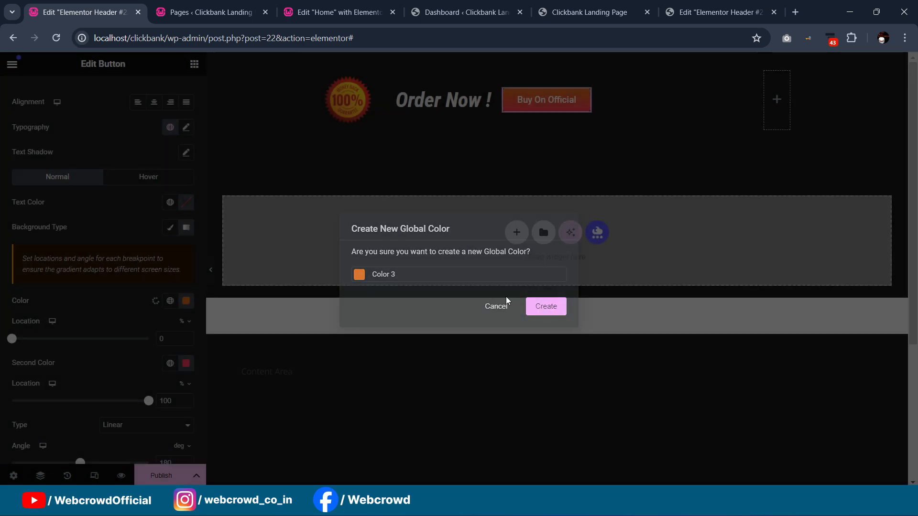
# - Copy the first gradient stop of the Figma design's title and set it as the button gradient's second color, #FA9B23
pyautogui.scroll(-1, 144, 306)
pyautogui.click(170, 304)
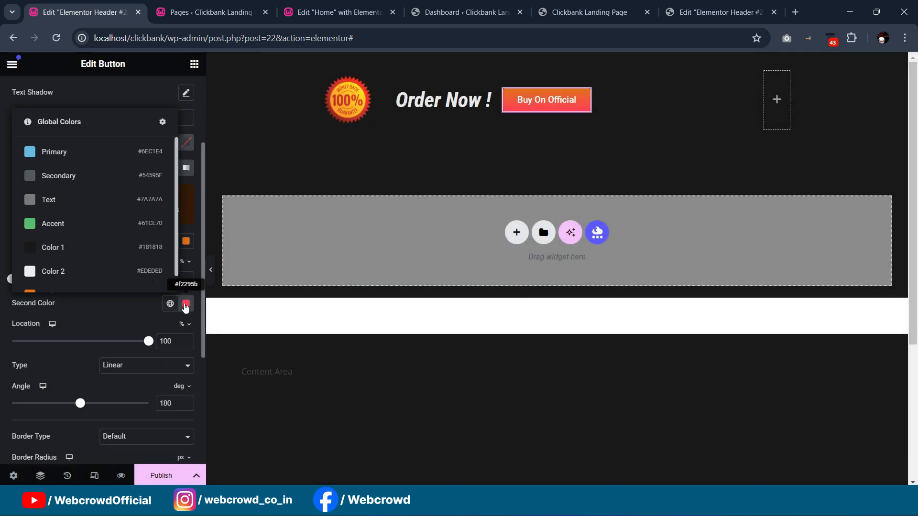
pyautogui.click(186, 304)
pyautogui.hotkey('alt', 'Tab')
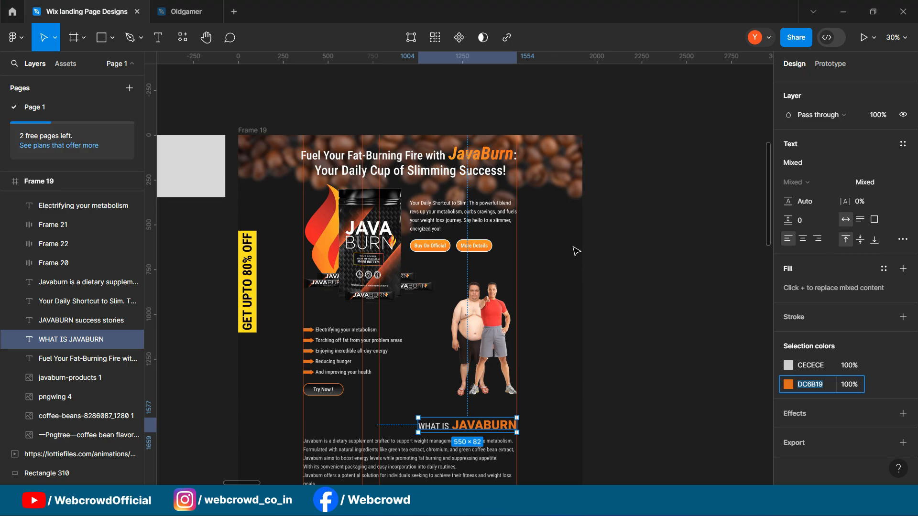
pyautogui.click(495, 158)
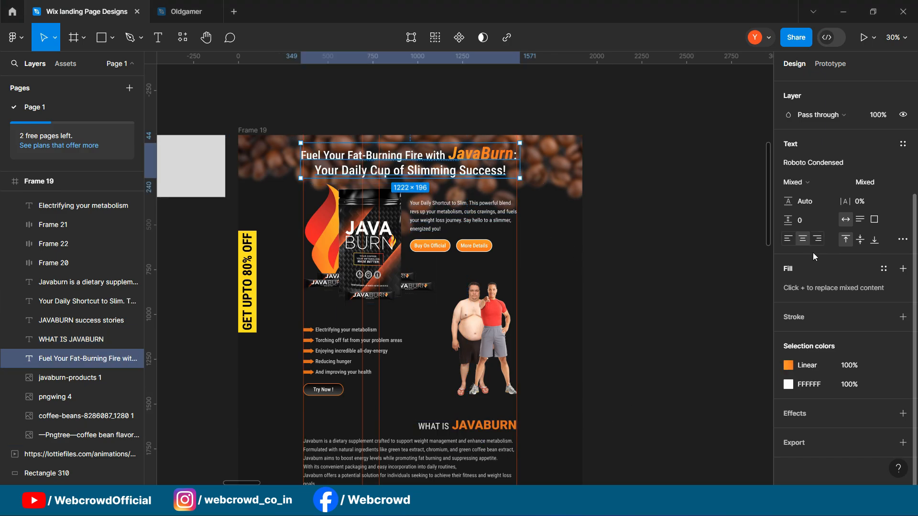
pyautogui.click(789, 366)
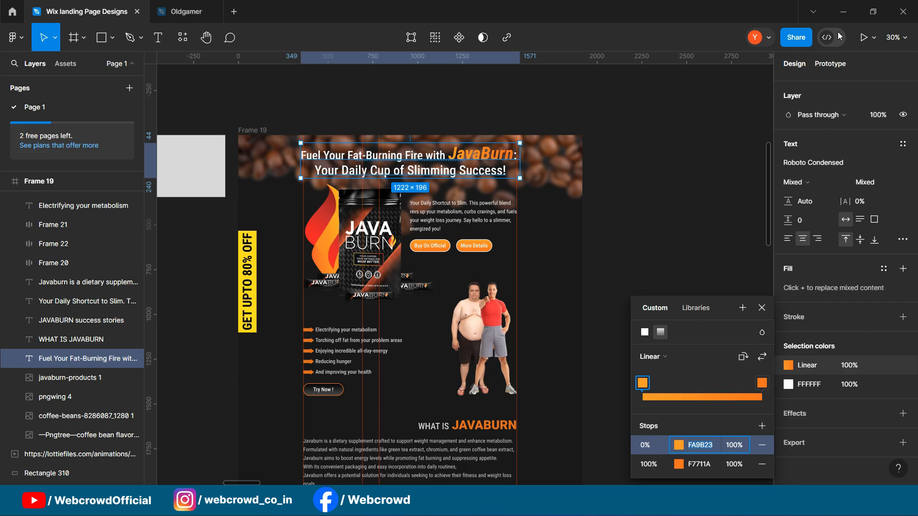
pyautogui.click(843, 12)
pyautogui.write('#FA9B23')
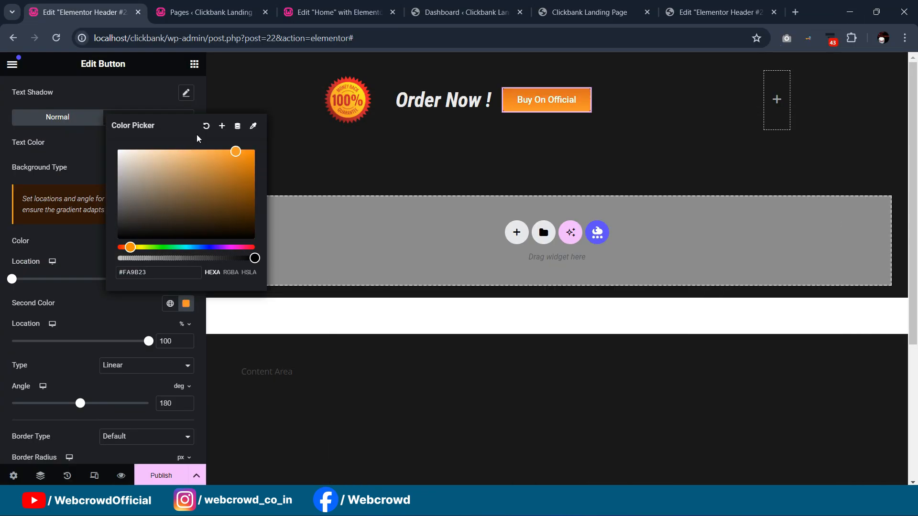
# - Save the gradient's second color as a new global color named "Color4"
pyautogui.click(222, 127)
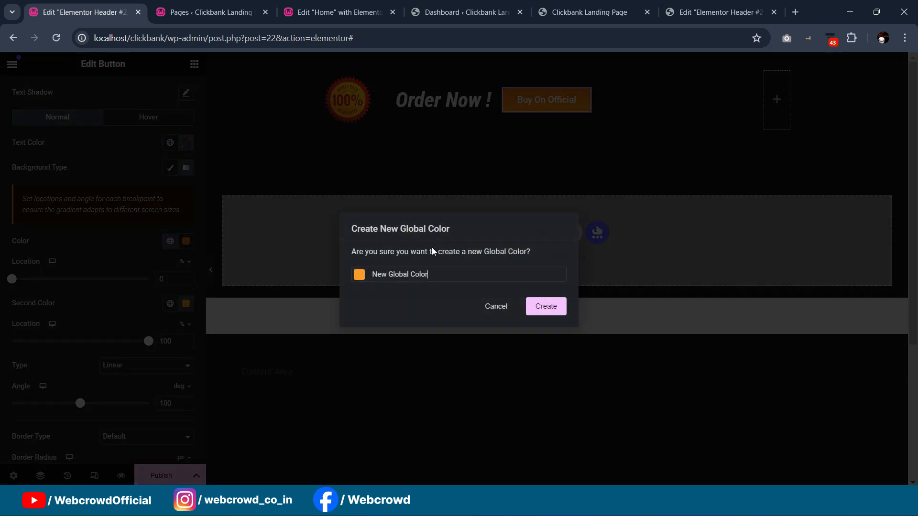
pyautogui.write('Color4')
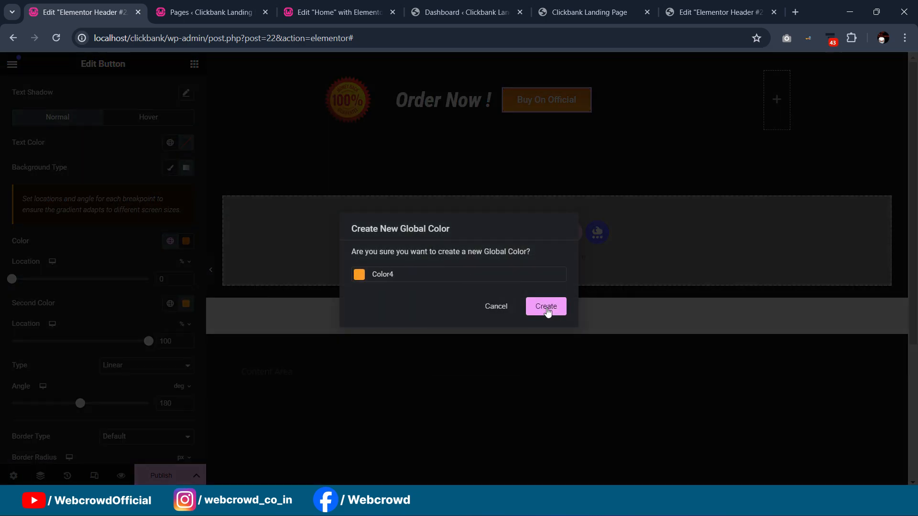
pyautogui.click(547, 309)
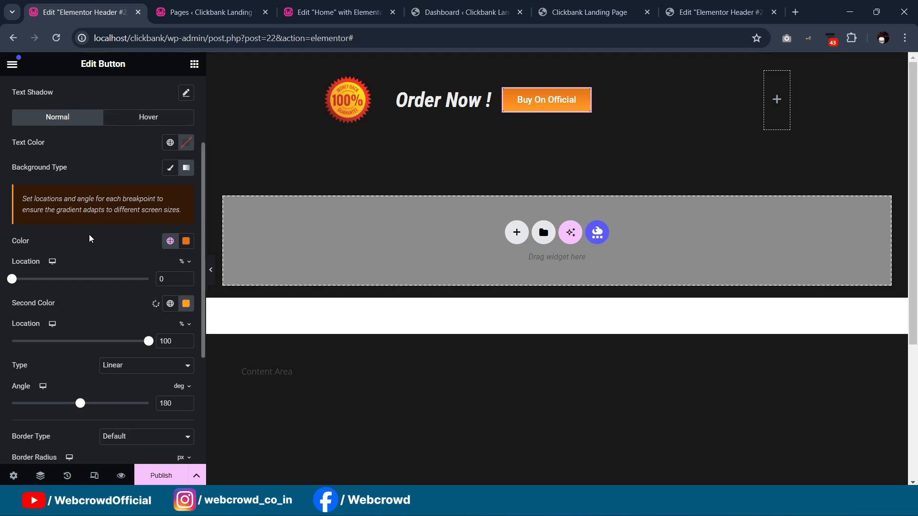
# - Round all the button's corners with a 1000 px radius and add a solid border 2 px wide
pyautogui.scroll(-1, 88, 233)
pyautogui.scroll(3, 52, 240)
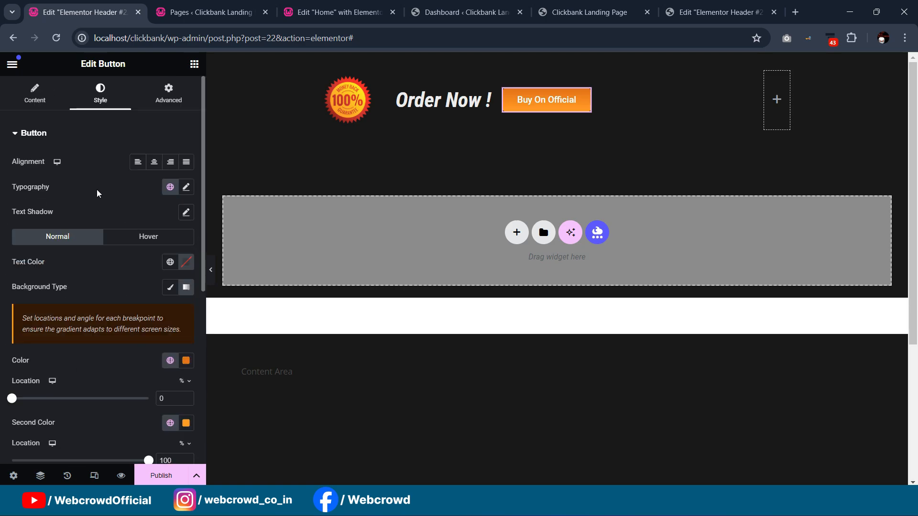
pyautogui.scroll(-4, 72, 267)
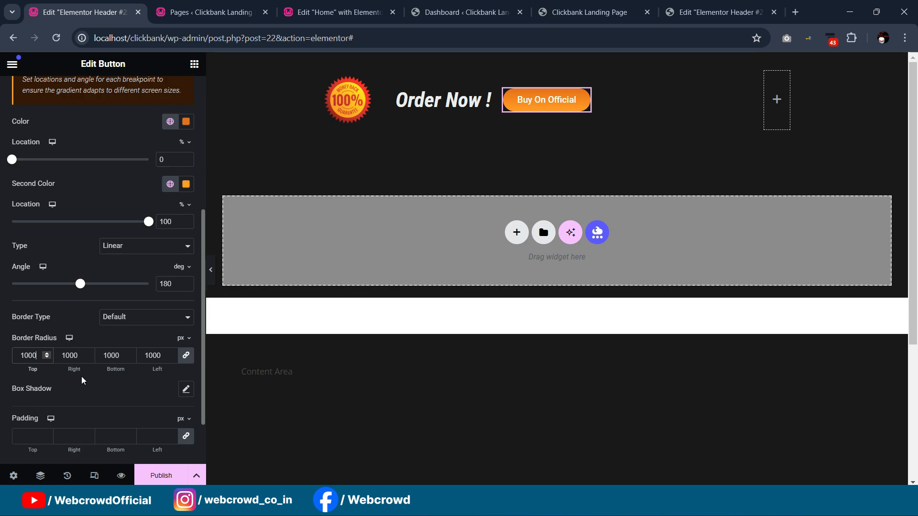
pyautogui.click(132, 327)
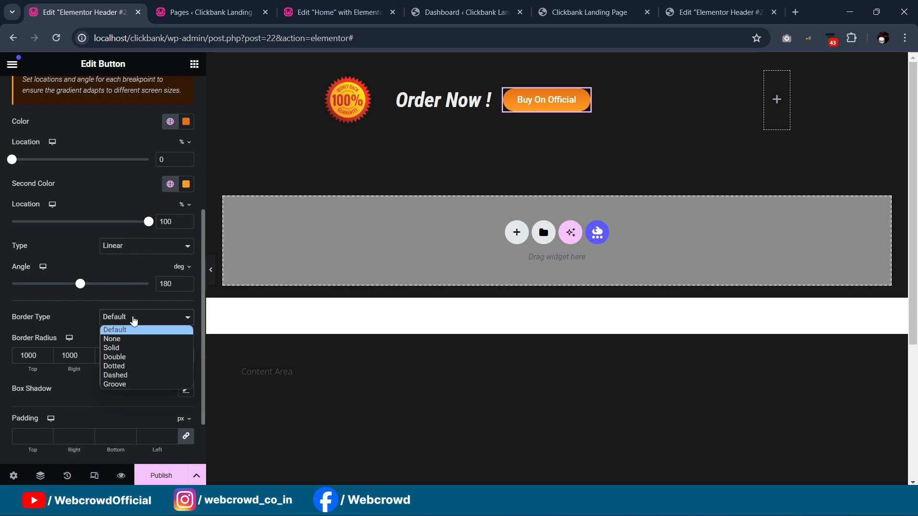
pyautogui.click(135, 348)
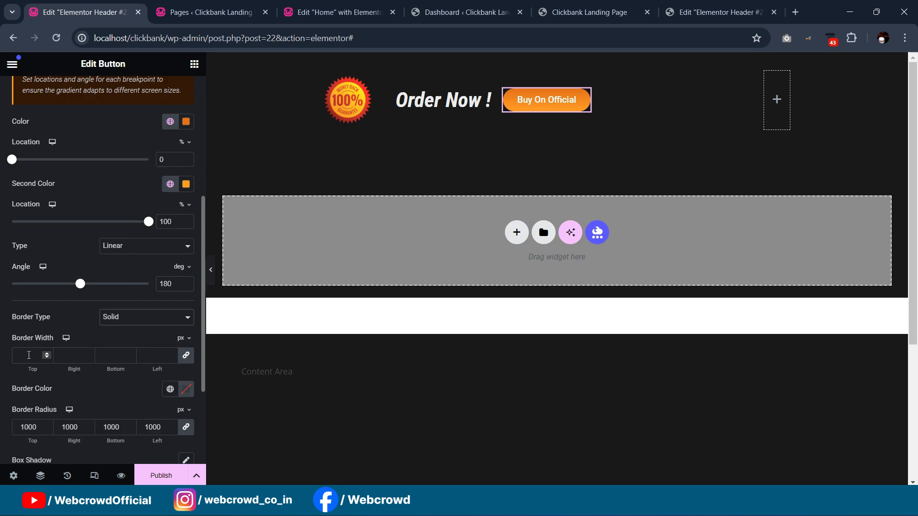
pyautogui.write('2')
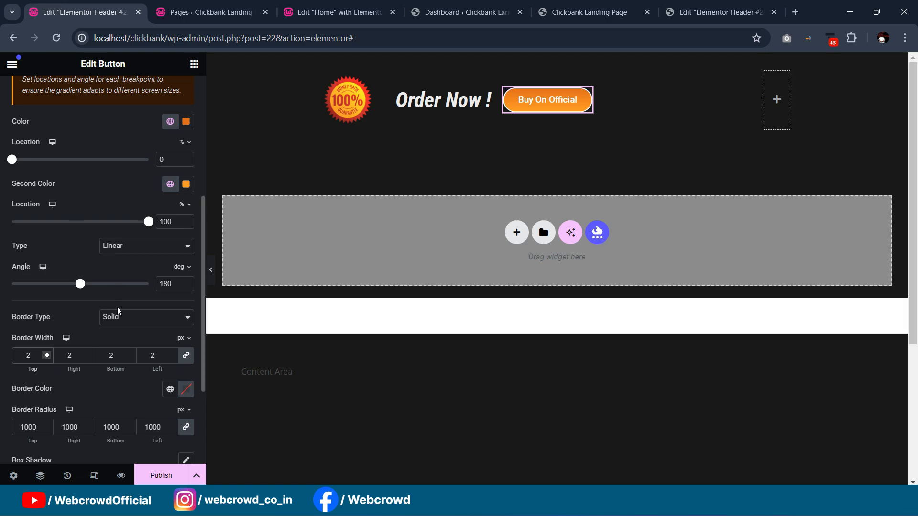
# - Set the button text's font family to Roboto Condensed
pyautogui.scroll(2, 125, 126)
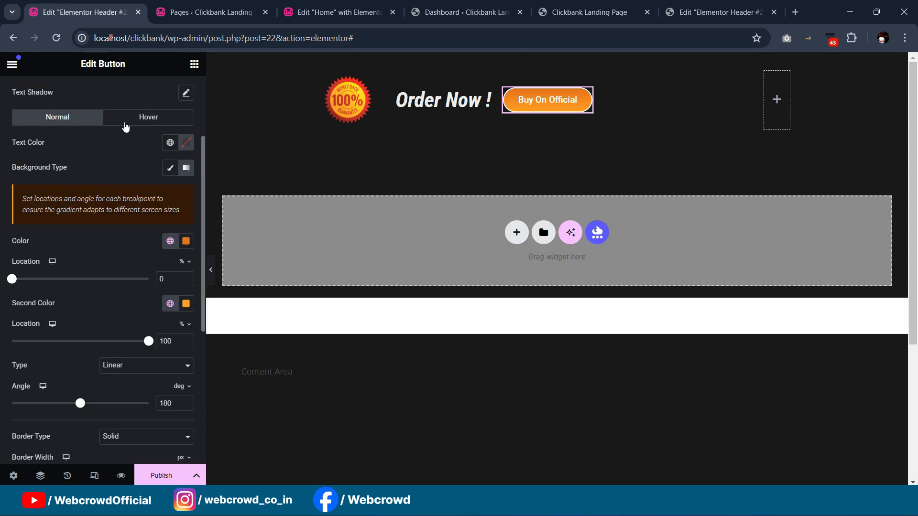
pyautogui.scroll(1, 149, 146)
pyautogui.click(186, 128)
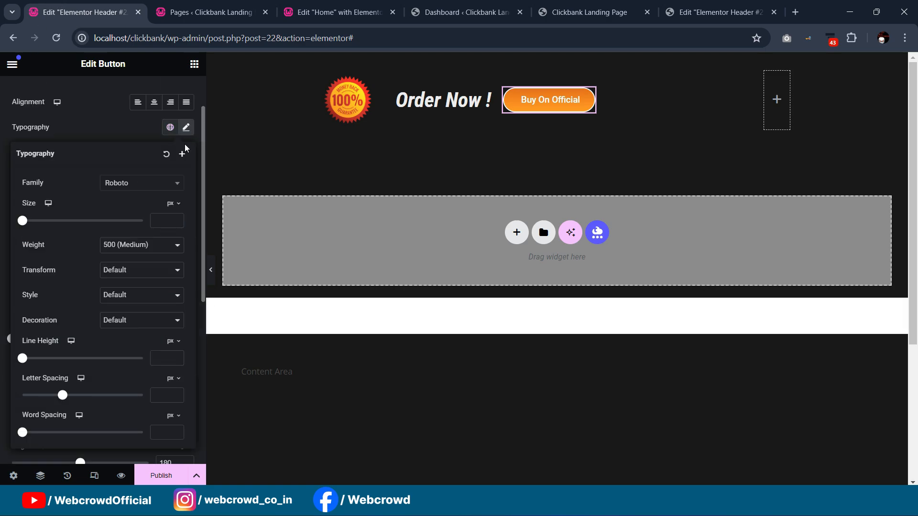
pyautogui.click(124, 183)
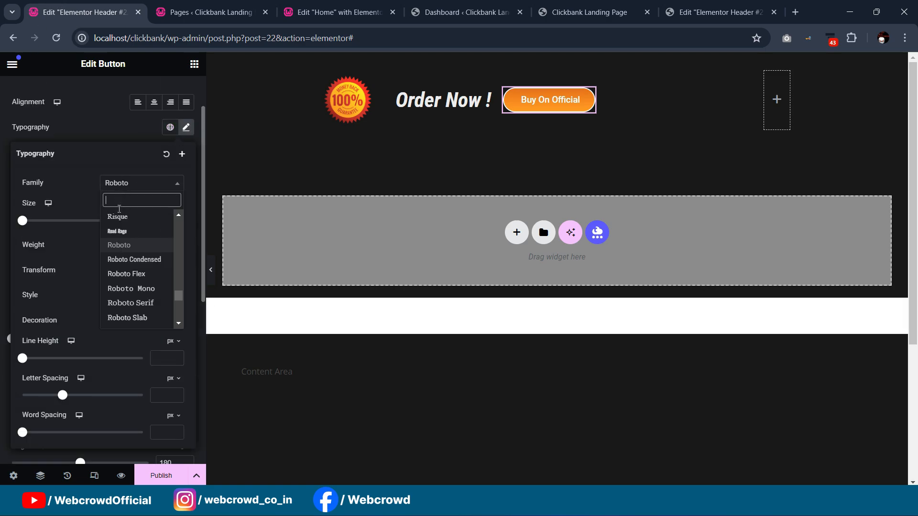
pyautogui.click(125, 257)
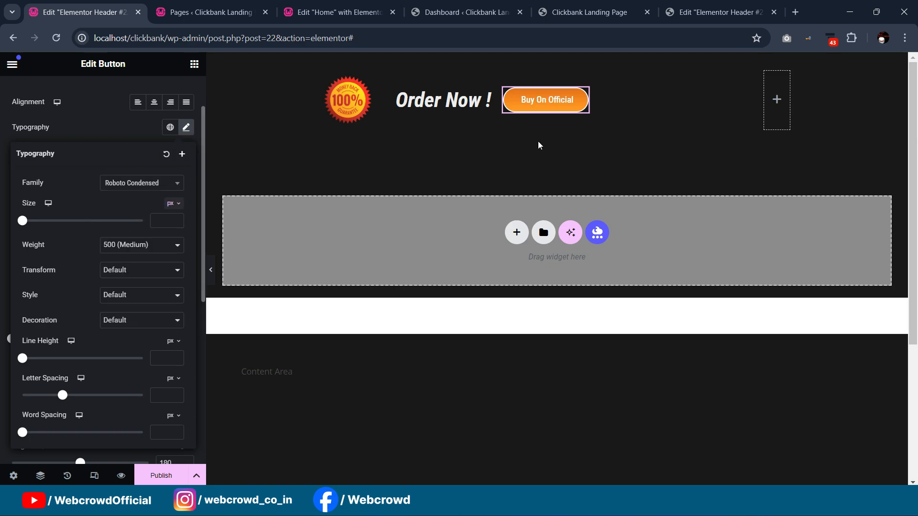
# - Unlink the margins of the "Order Now !" heading and set its right margin to 129 px to space it from the button
pyautogui.scroll(2, 153, 120)
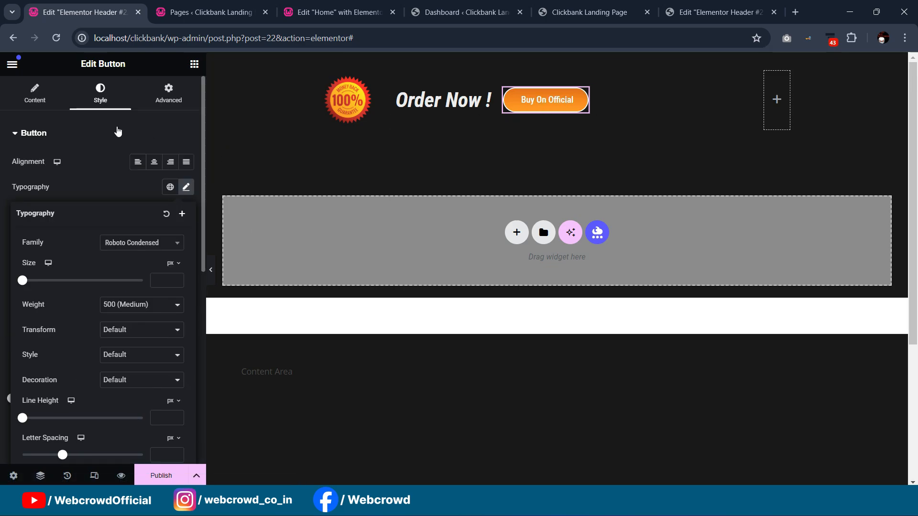
pyautogui.click(171, 93)
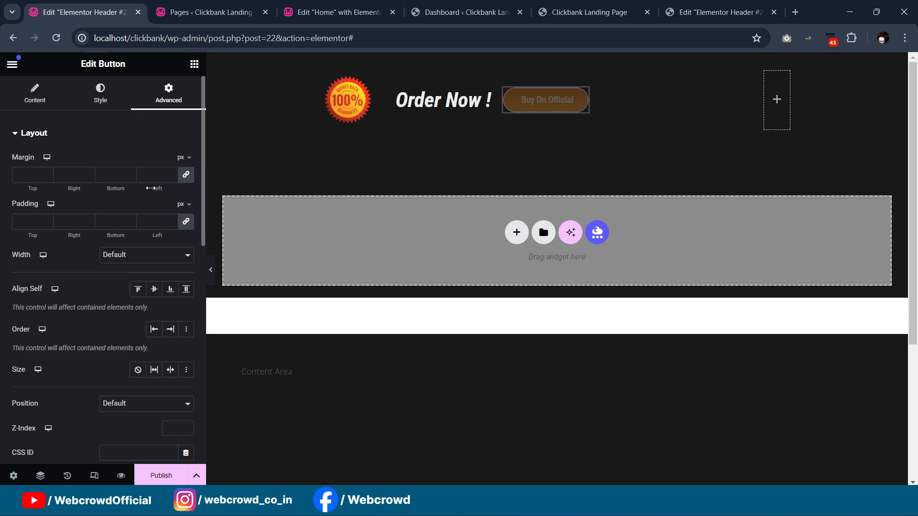
pyautogui.click(485, 99)
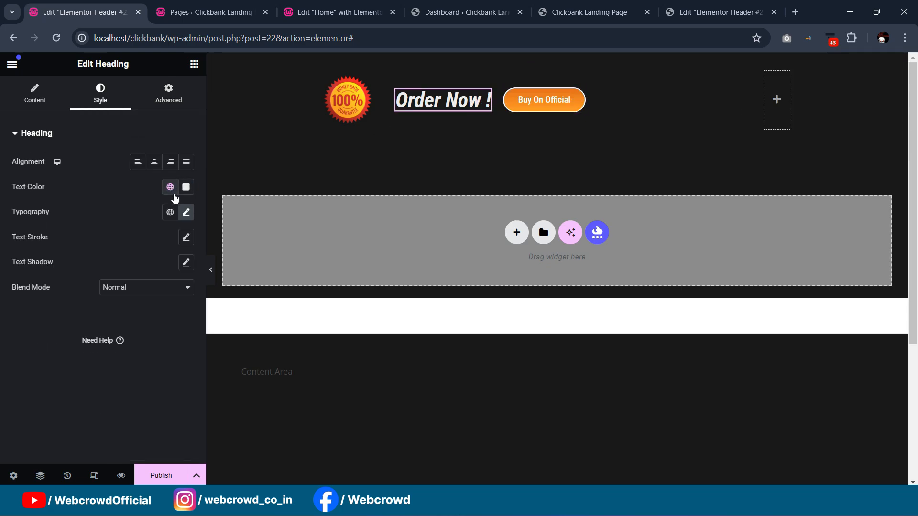
pyautogui.click(173, 97)
pyautogui.click(187, 176)
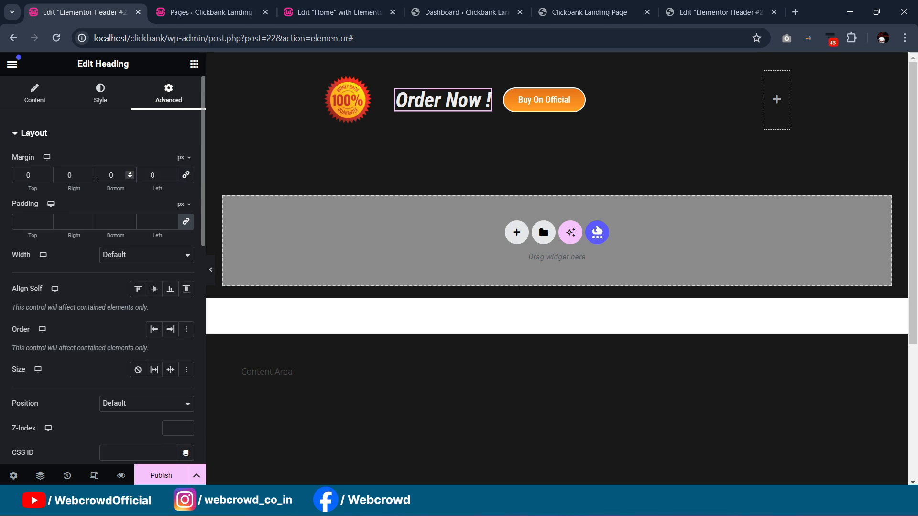
pyautogui.press('Up')
pyautogui.press('Up')
pyautogui.press('Up')
pyautogui.press('Up')
pyautogui.press('Up')
pyautogui.press('Up')
pyautogui.press('Up')
pyautogui.press('Up')
pyautogui.press('Up')
pyautogui.press('Up')
pyautogui.press('Up')
pyautogui.press('Up')
pyautogui.press('Up')
pyautogui.press('Up')
pyautogui.press('Up')
pyautogui.press('Up')
pyautogui.press('Up')
pyautogui.press('Up')
pyautogui.press('Up')
pyautogui.press('Up')
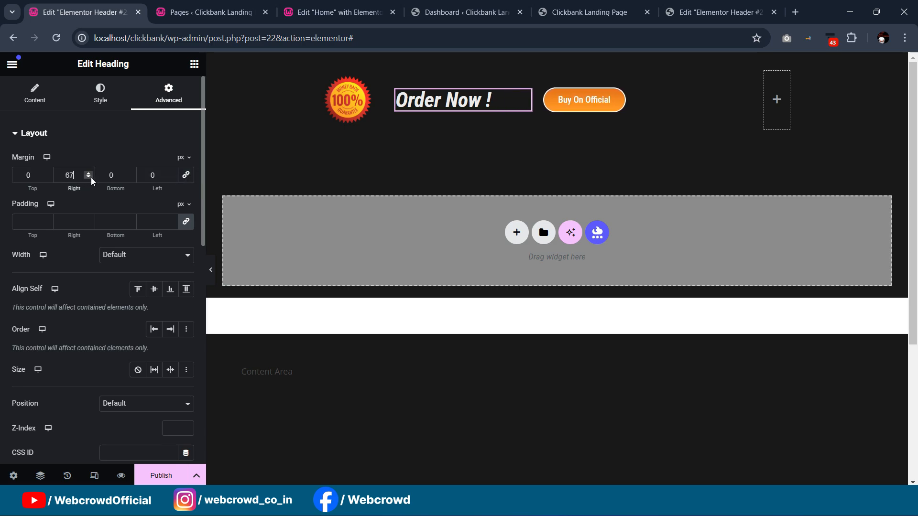
pyautogui.press('Up')
pyautogui.press('Up')
pyautogui.press('Up')
pyautogui.press('Up')
pyautogui.press('Up')
pyautogui.press('Up')
pyautogui.press('Up')
pyautogui.press('Up')
pyautogui.press('Up')
pyautogui.press('Up')
pyautogui.press('Up')
pyautogui.press('Up')
pyautogui.press('Up')
pyautogui.press('Up')
pyautogui.press('Up')
pyautogui.press('Up')
pyautogui.press('Up')
pyautogui.press('Up')
pyautogui.press('Up')
pyautogui.press('Up')
pyautogui.press('Up')
pyautogui.press('Up')
pyautogui.press('Up')
pyautogui.press('Up')
pyautogui.press('Up')
pyautogui.press('Up')
pyautogui.press('Up')
pyautogui.press('Up')
pyautogui.press('Up')
pyautogui.press('Up')
pyautogui.press('Up')
pyautogui.press('Up')
pyautogui.press('Up')
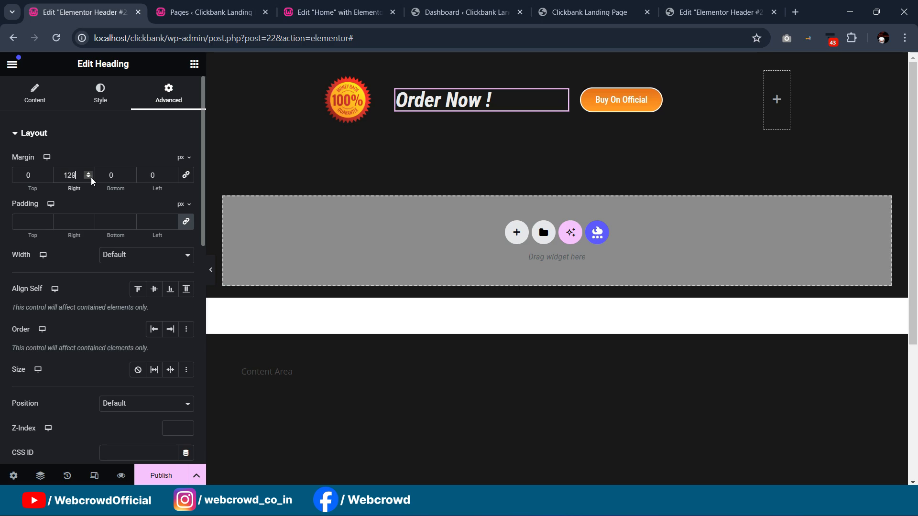
# - Increase the right margin of the "Order Now !" heading to 191 px and preview the header at full width
pyautogui.press('Up')
pyautogui.press('Up')
pyautogui.press('Up')
pyautogui.press('Up')
pyautogui.press('Up')
pyautogui.press('Up')
pyautogui.press('Up')
pyautogui.press('Up')
pyautogui.press('Up')
pyautogui.press('Up')
pyautogui.press('Up')
pyautogui.press('Up')
pyautogui.press('Up')
pyautogui.press('Up')
pyautogui.press('Up')
pyautogui.press('Up')
pyautogui.press('Up')
pyautogui.press('Up')
pyautogui.press('Up')
pyautogui.press('Up')
pyautogui.press('Up')
pyautogui.press('Up')
pyautogui.press('Up')
pyautogui.press('Up')
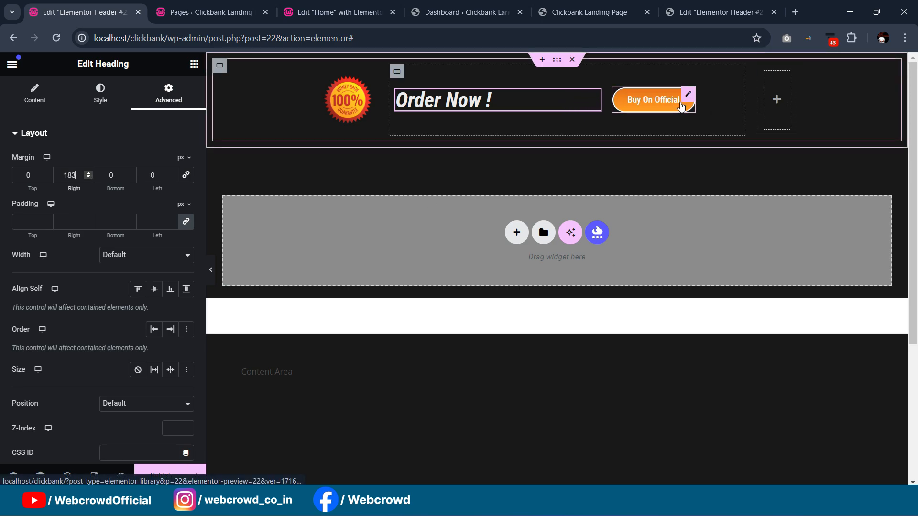
pyautogui.press('Up')
pyautogui.press('Up')
pyautogui.press('Up')
pyautogui.press('Up')
pyautogui.press('Up')
pyautogui.press('Up')
pyautogui.press('Up')
pyautogui.press('Up')
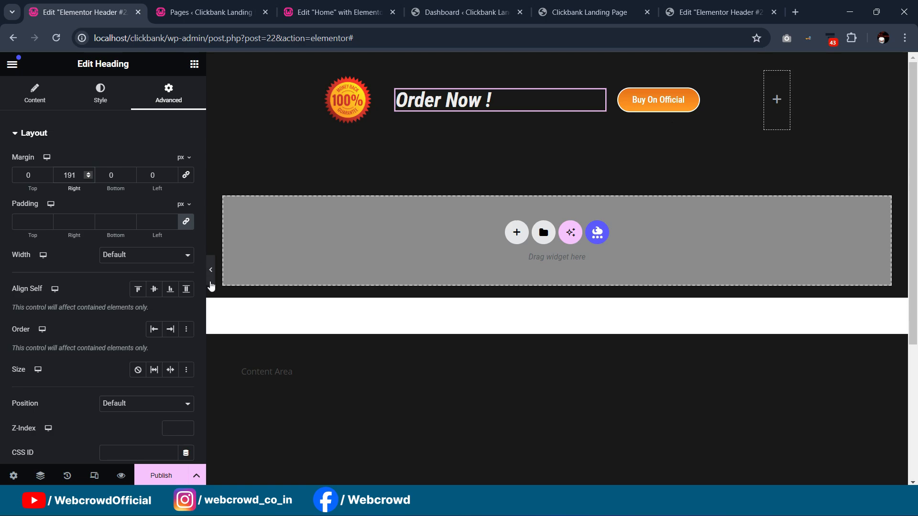
pyautogui.click(211, 270)
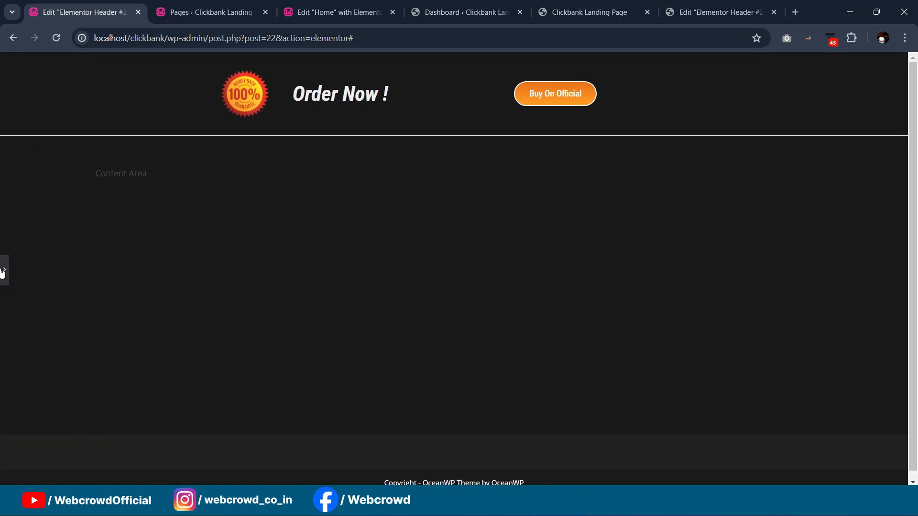
pyautogui.click(3, 271)
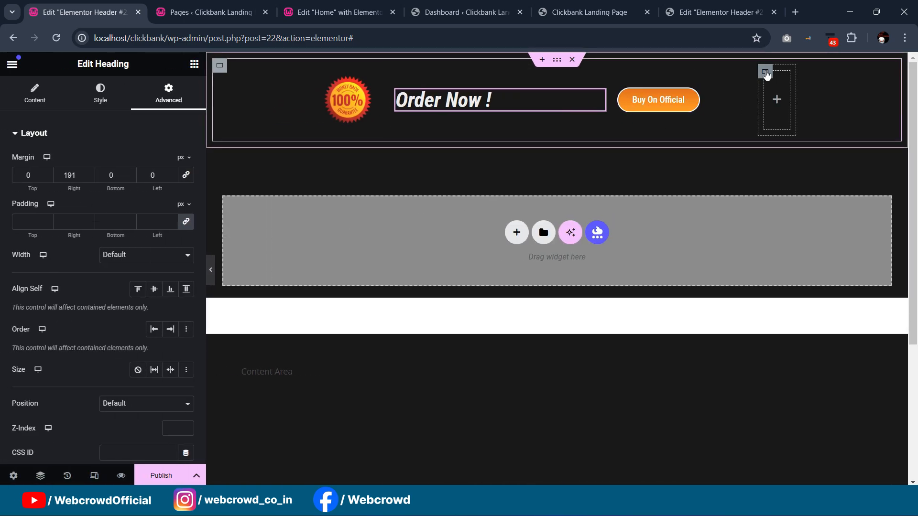
# - Search the widgets for "icon" and add an Icon widget to the empty container after the button
pyautogui.click(765, 72)
pyautogui.click(194, 64)
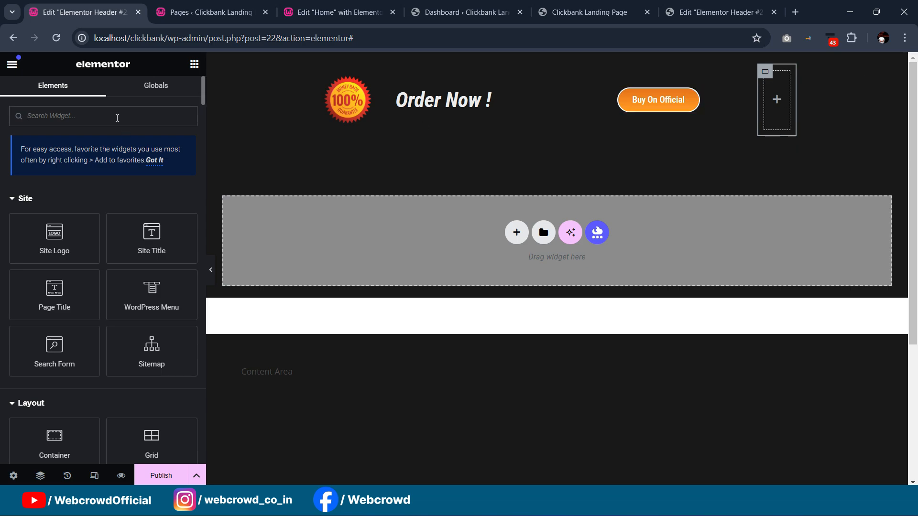
pyautogui.write('icon')
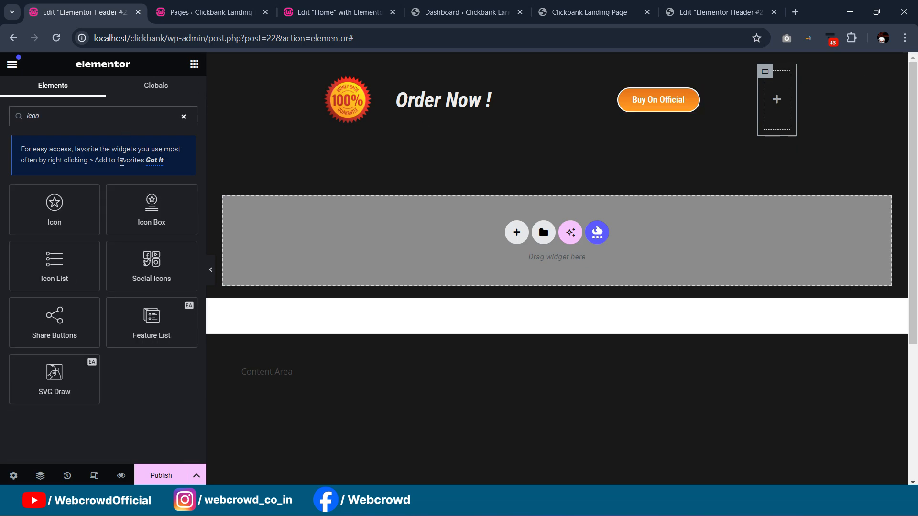
pyautogui.moveTo(54, 206); pyautogui.dragTo(783, 89)
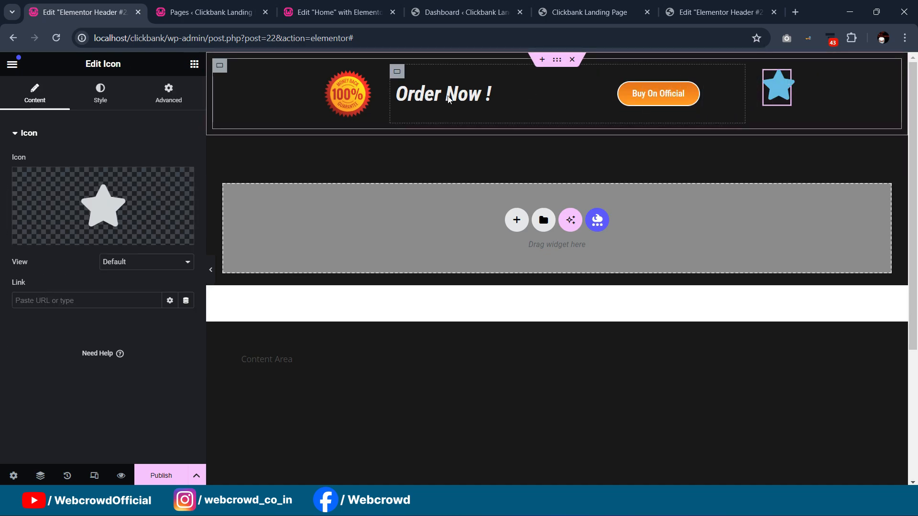
# - Replace the default star with the Align justify icon, searching the icon library for "alig"
pyautogui.click(103, 196)
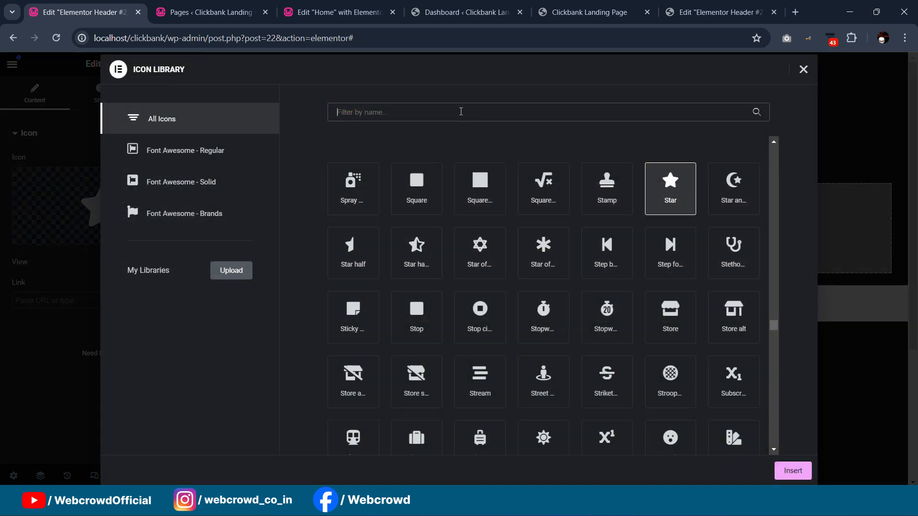
pyautogui.write('alig')
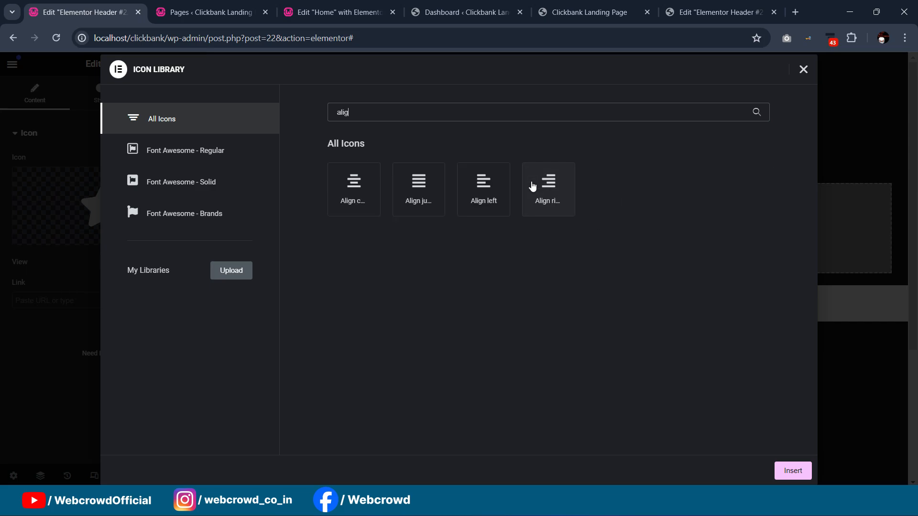
pyautogui.click(429, 207)
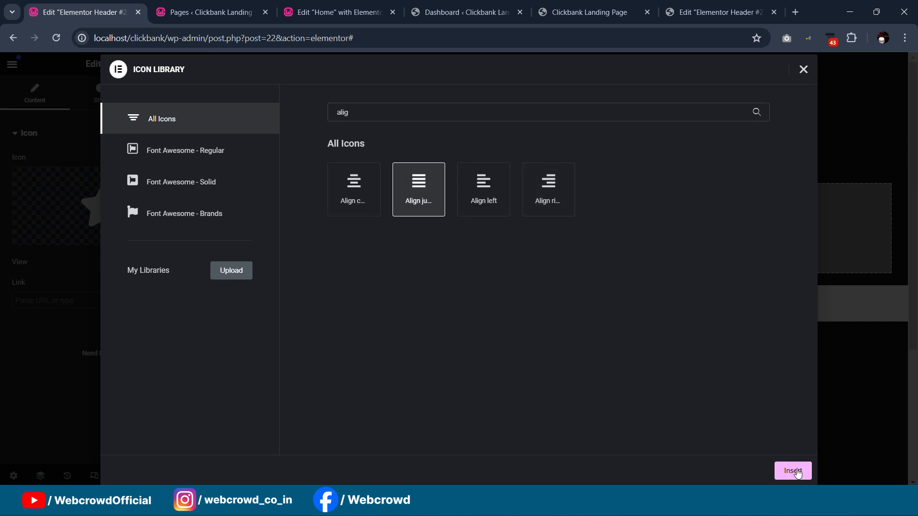
pyautogui.click(794, 471)
# - Style the menu icon with the white global color and a size of 28 px, and center it vertically in its container
pyautogui.click(98, 96)
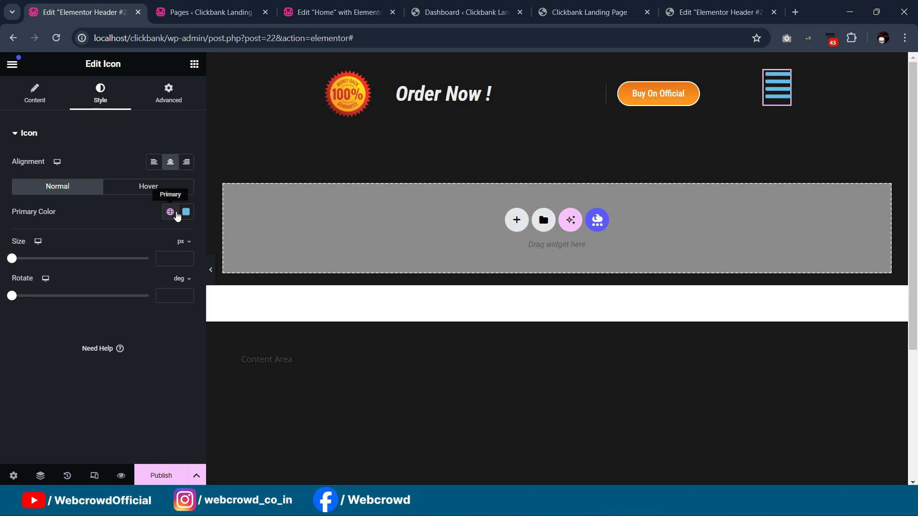
pyautogui.click(170, 212)
pyautogui.click(96, 357)
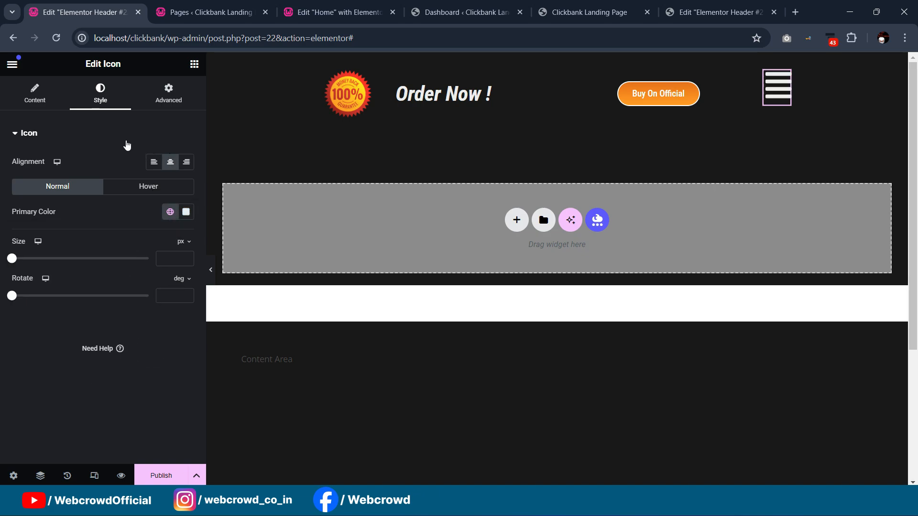
pyautogui.moveTo(11, 258); pyautogui.dragTo(15, 258)
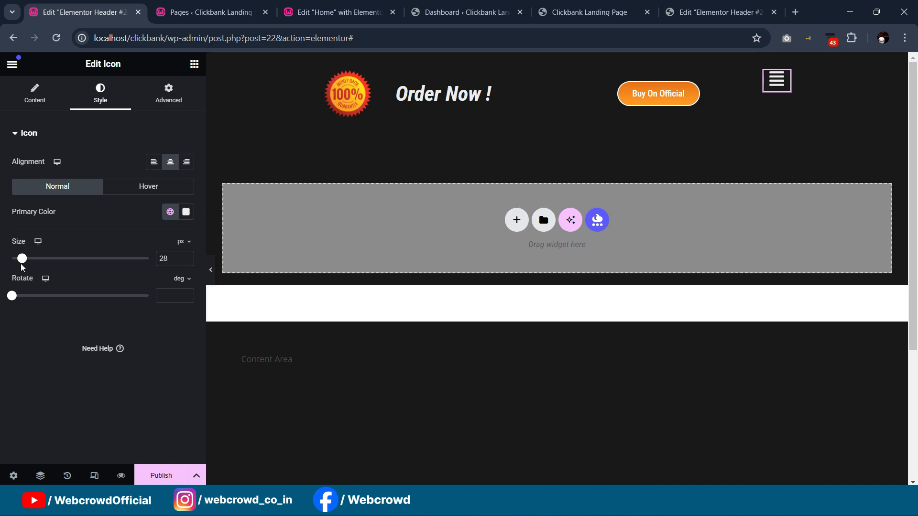
pyautogui.click(170, 96)
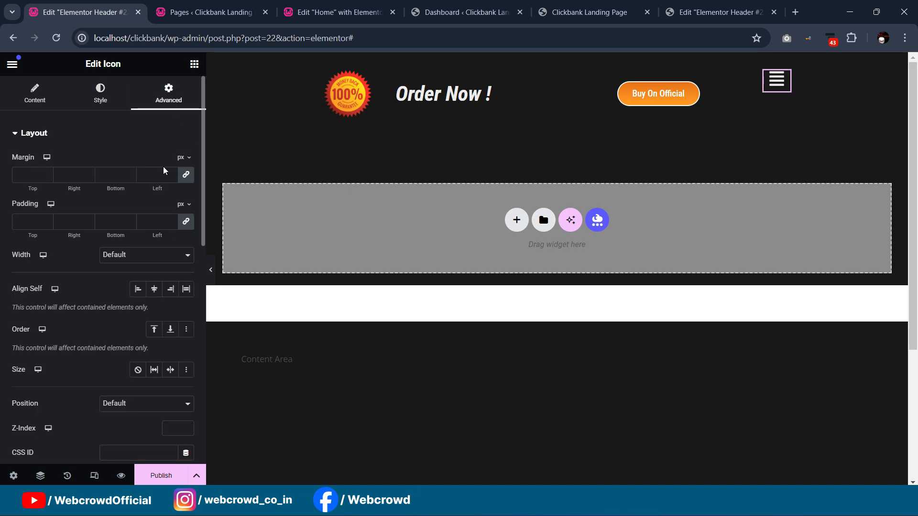
pyautogui.click(186, 174)
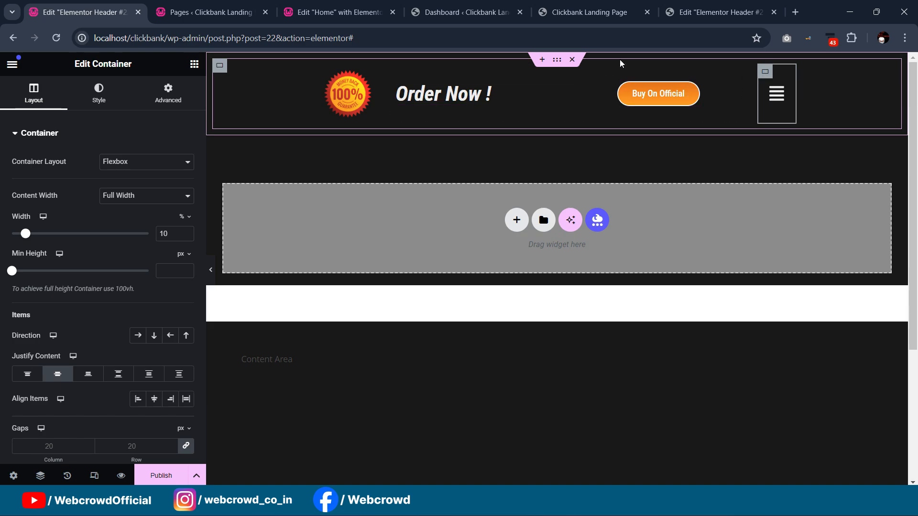
# - Preview the header at full width and compare it with the finished Clickbank landing page on webcrowd.co.in
pyautogui.click(717, 12)
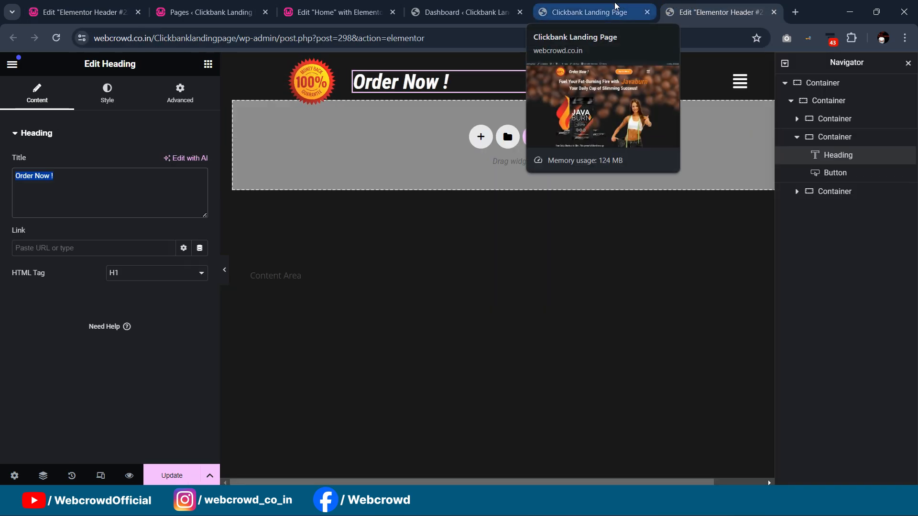
pyautogui.click(356, 4)
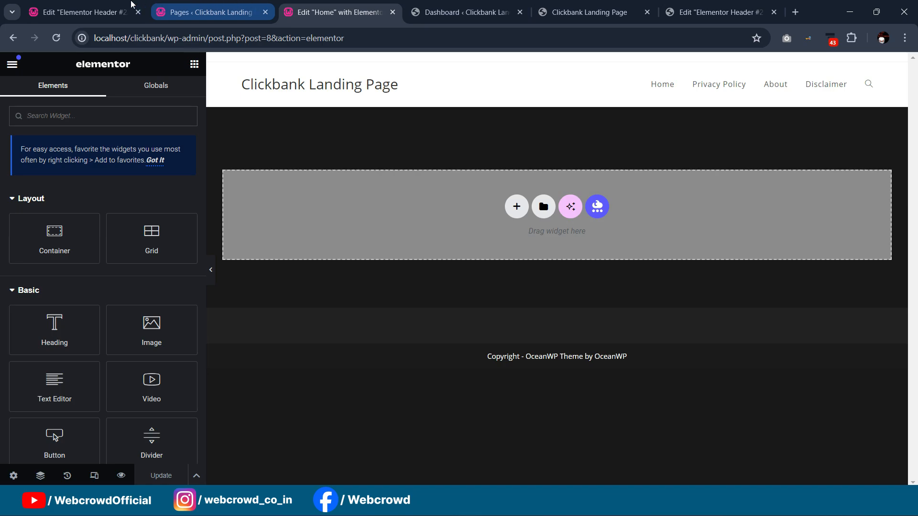
pyautogui.click(124, 8)
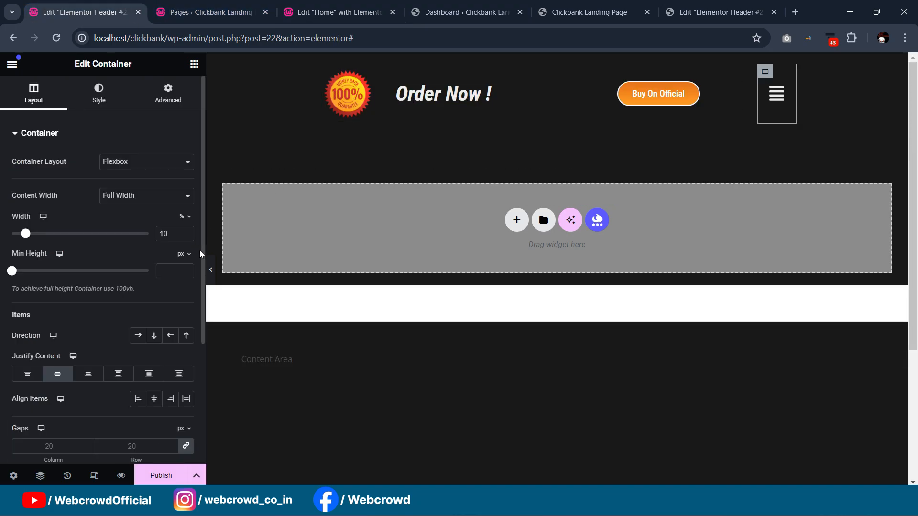
pyautogui.click(211, 271)
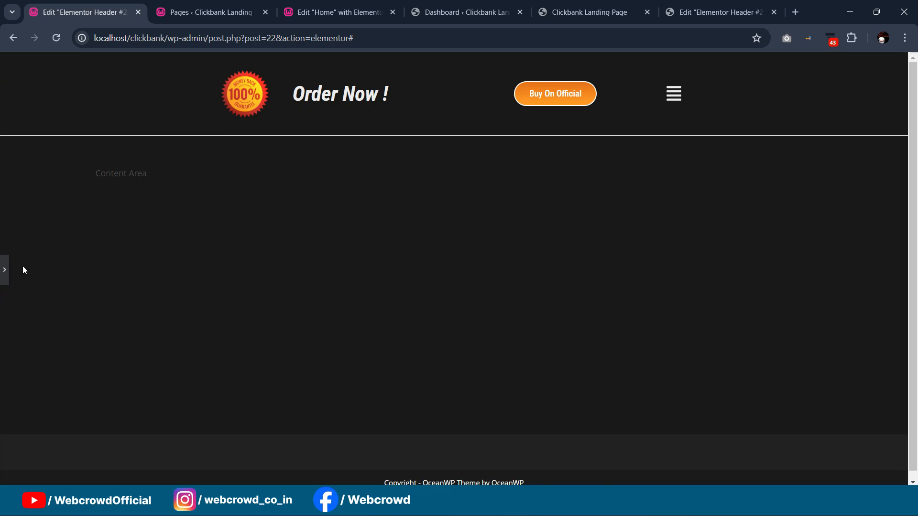
pyautogui.click(3, 271)
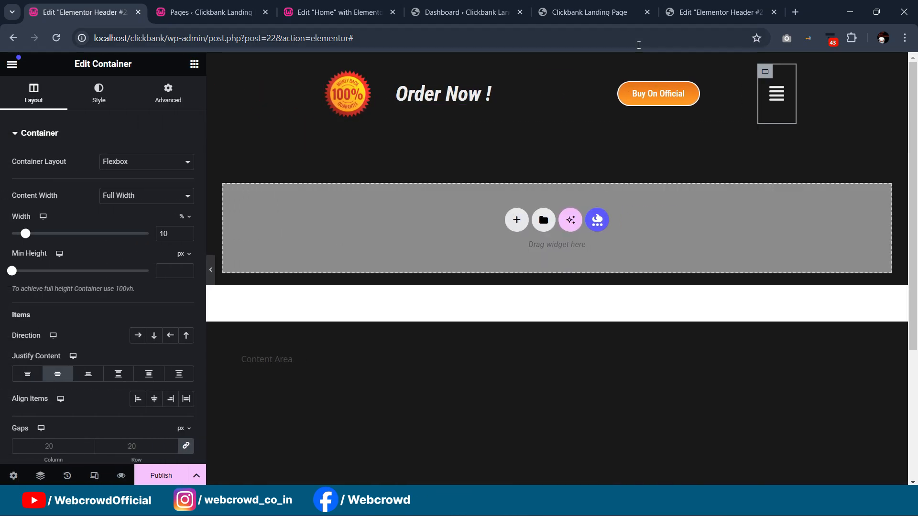
pyautogui.click(623, 5)
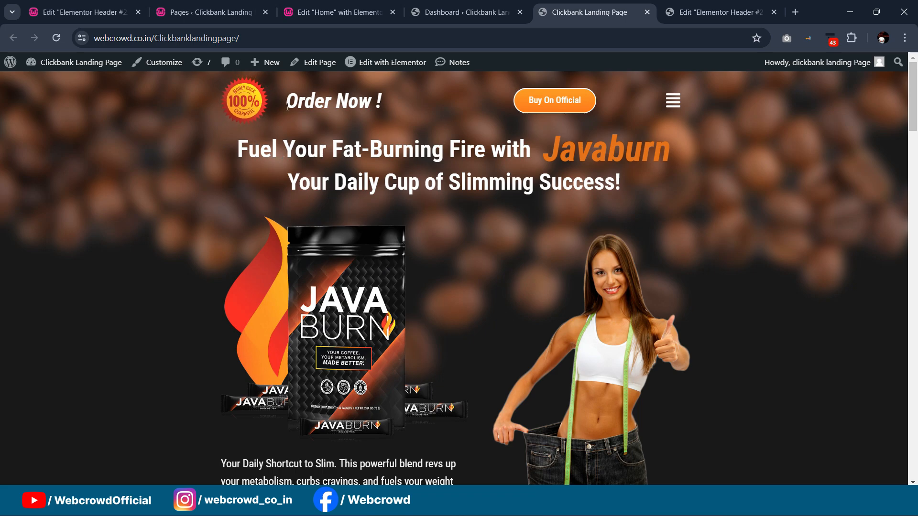
pyautogui.hotkey('ctrl', '1')
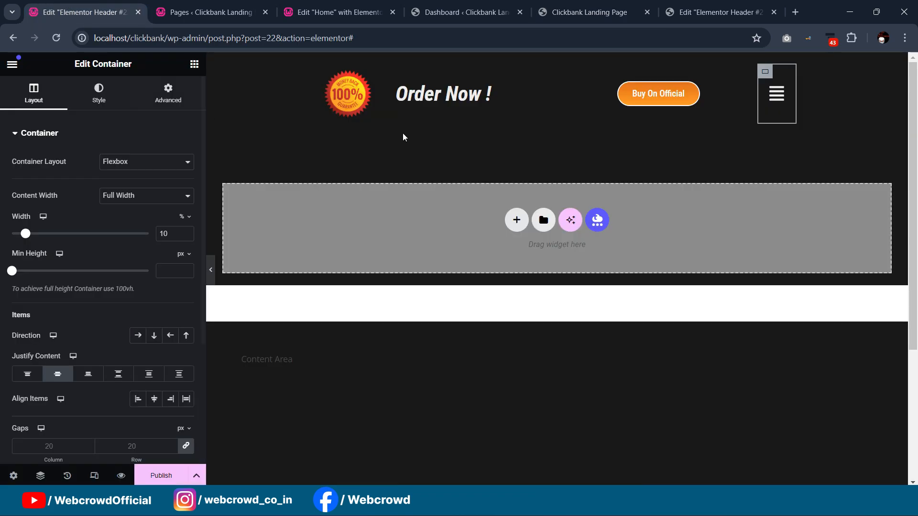
# - Set the image resolution of the money-back guarantee badge to Full
pyautogui.click(363, 82)
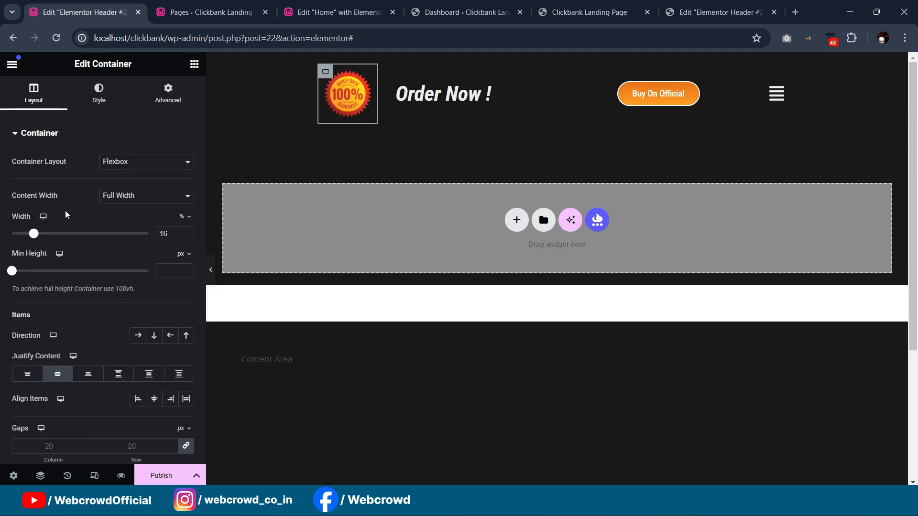
pyautogui.moveTo(34, 235); pyautogui.dragTo(33, 234)
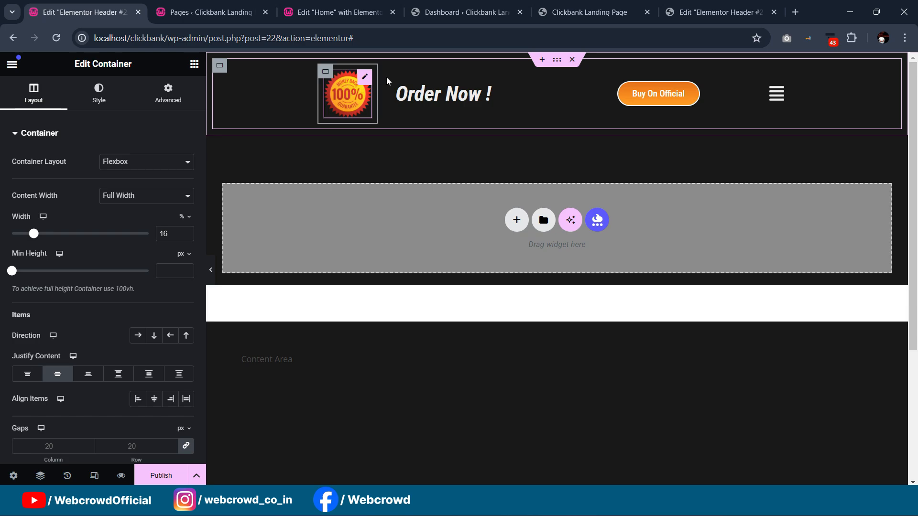
pyautogui.click(366, 80)
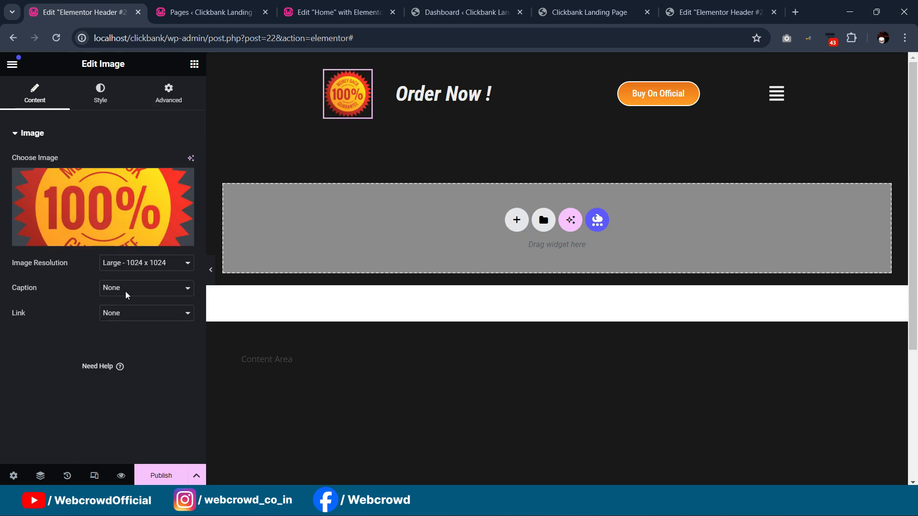
pyautogui.click(140, 349)
pyautogui.click(143, 445)
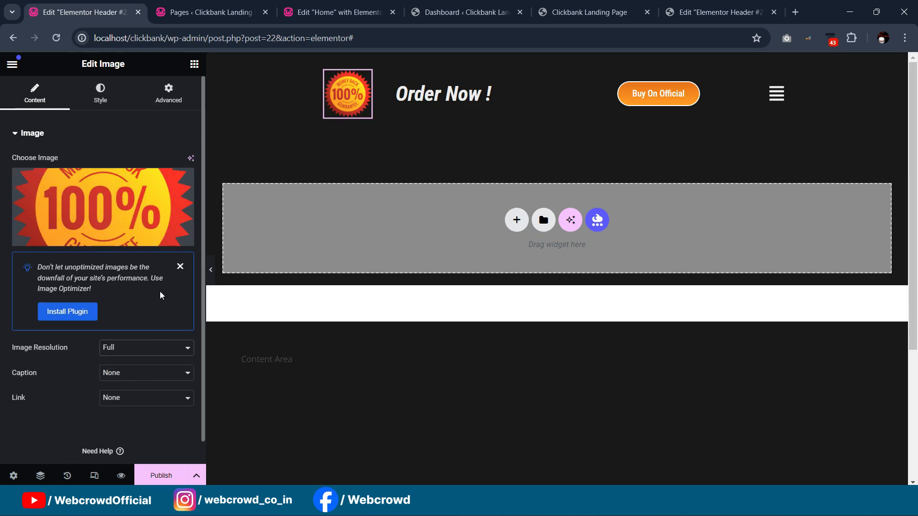
# - Copy all of the badge image's zoom-in-out custom CSS from the finished header open in the webcrowd.co.in editor
pyautogui.click(159, 108)
pyautogui.scroll(-5, 125, 288)
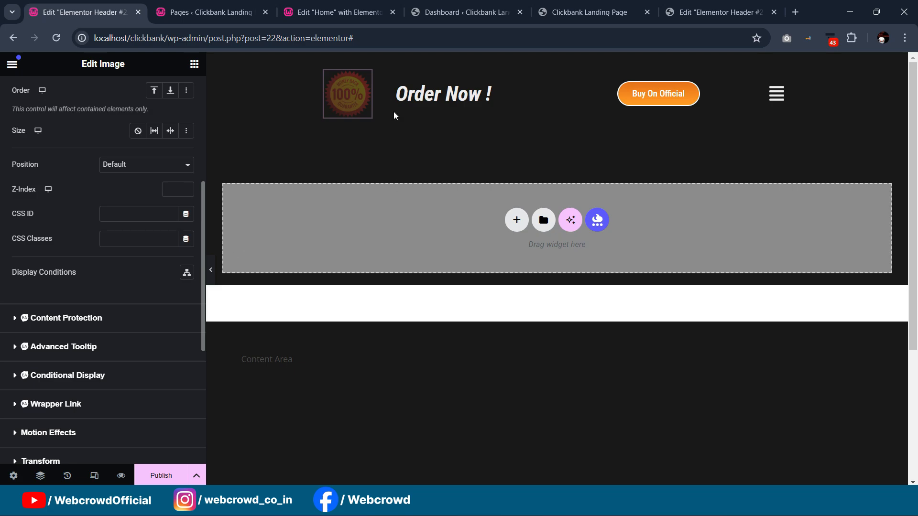
pyautogui.click(717, 12)
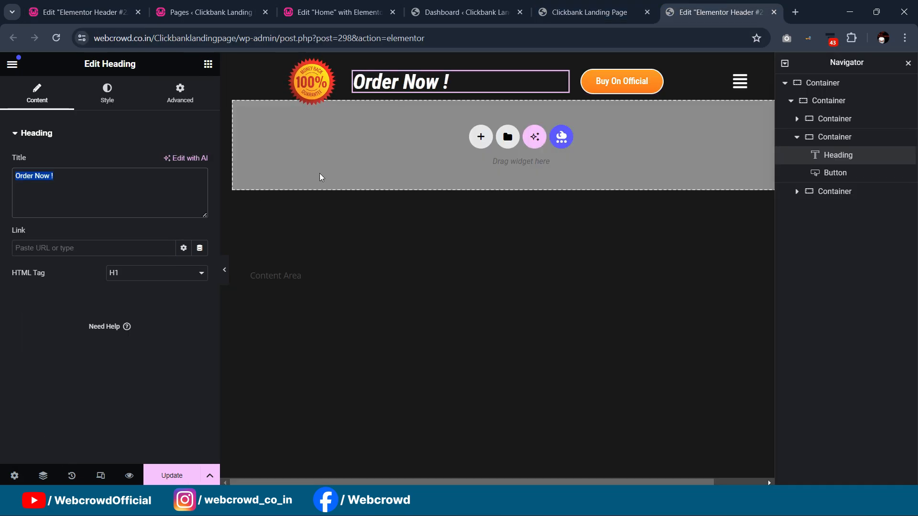
pyautogui.click(311, 81)
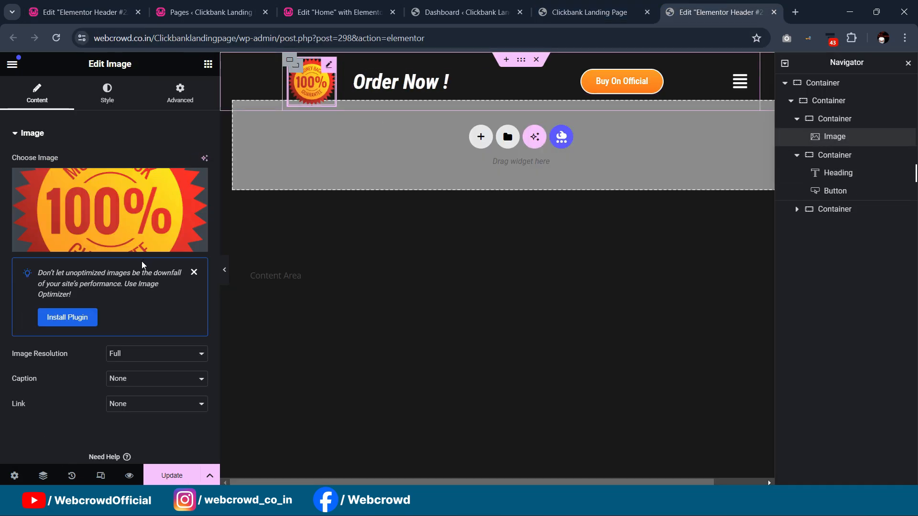
pyautogui.click(180, 93)
pyautogui.scroll(-10, 92, 322)
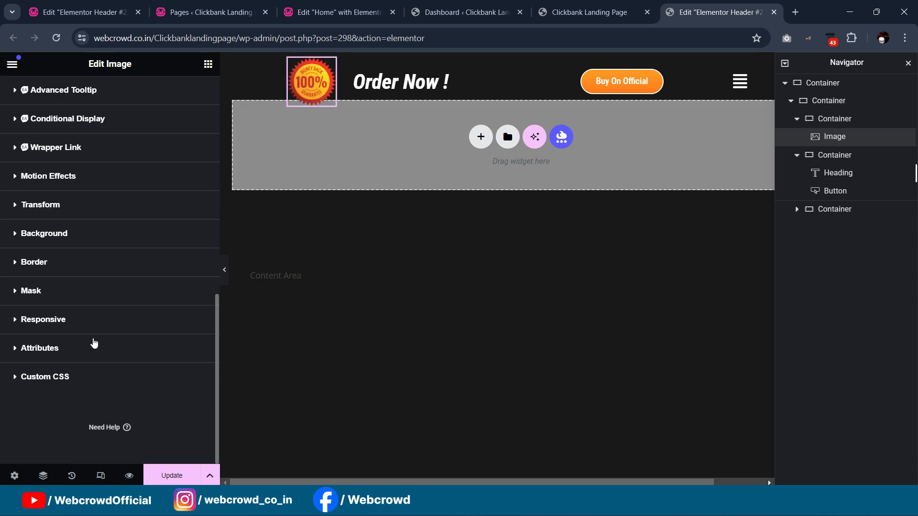
pyautogui.click(74, 380)
pyautogui.scroll(-12, 108, 375)
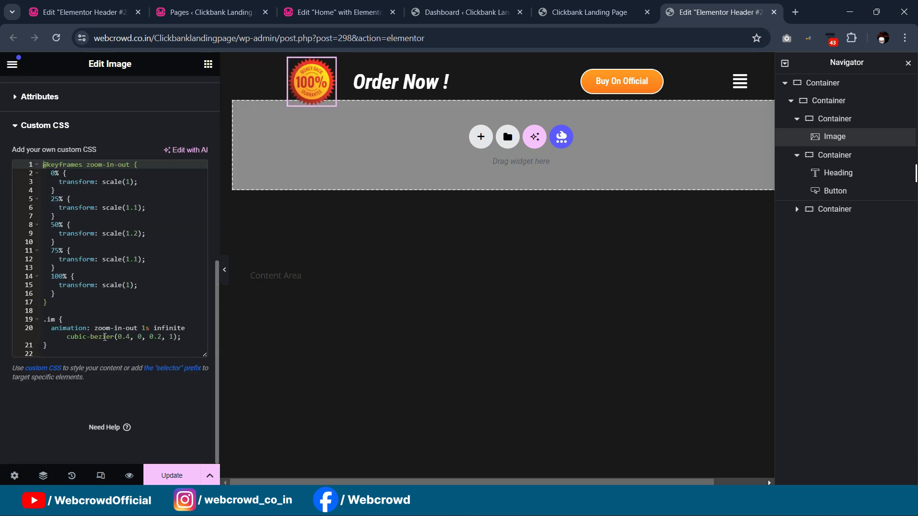
pyautogui.hotkey('ctrl', 'a')
pyautogui.hotkey('ctrl', 'c')
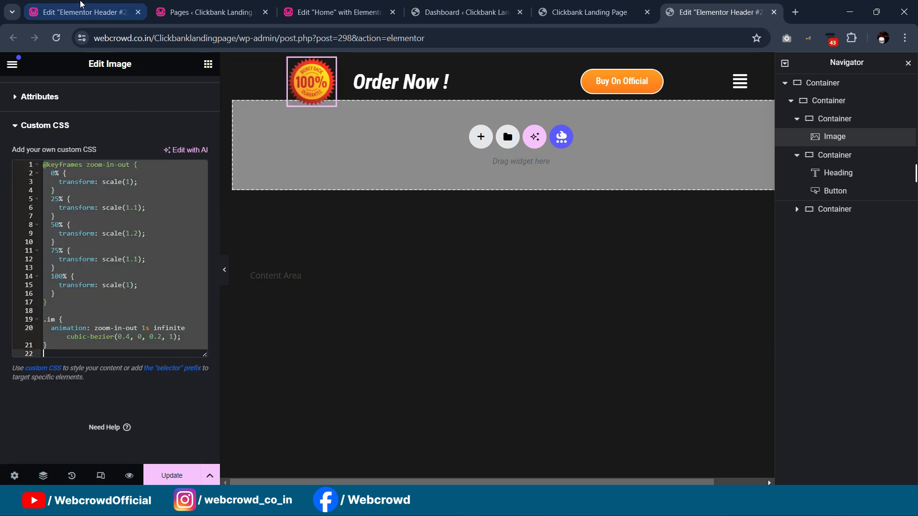
# - Return to the local header and paste the zoom-in-out animation code into the badge image's custom CSS
pyautogui.click(80, 4)
pyautogui.scroll(-5, 139, 250)
pyautogui.scroll(3, 64, 383)
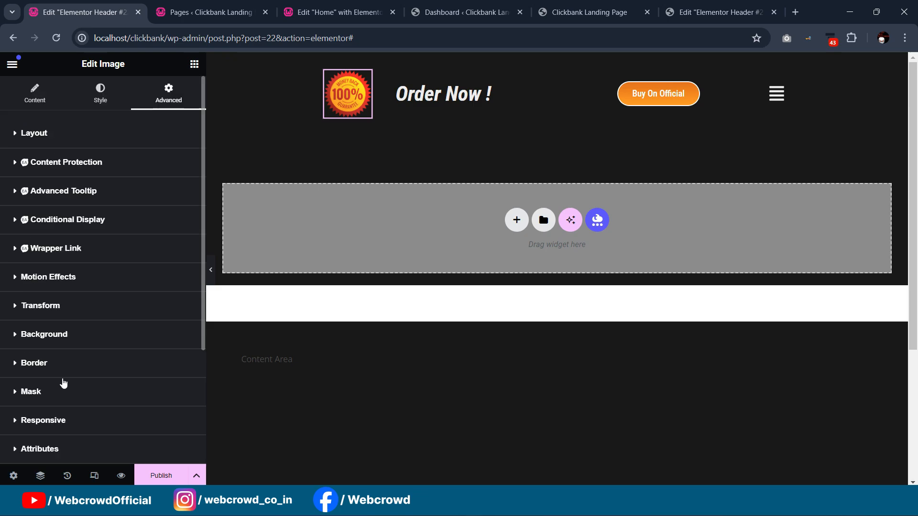
pyautogui.scroll(-5, 73, 391)
pyautogui.click(71, 298)
pyautogui.hotkey('ctrl', 'v')
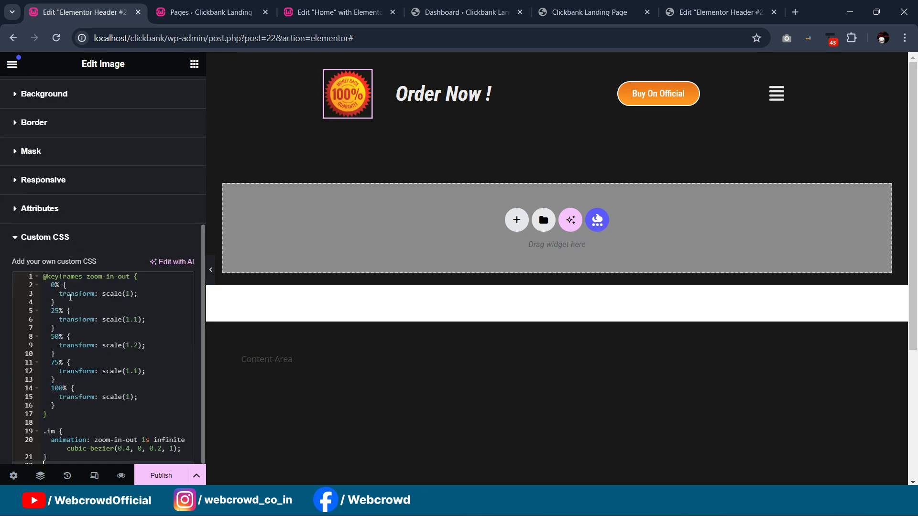
pyautogui.scroll(-3, 62, 365)
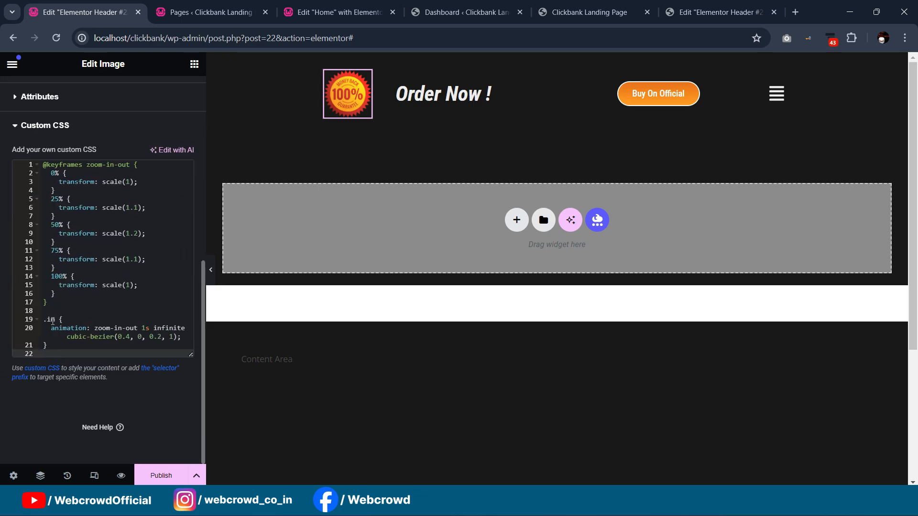
# - Assign the CSS class "im" to the guarantee badge image and preview its zoom animation at full width
pyautogui.scroll(10, 178, 307)
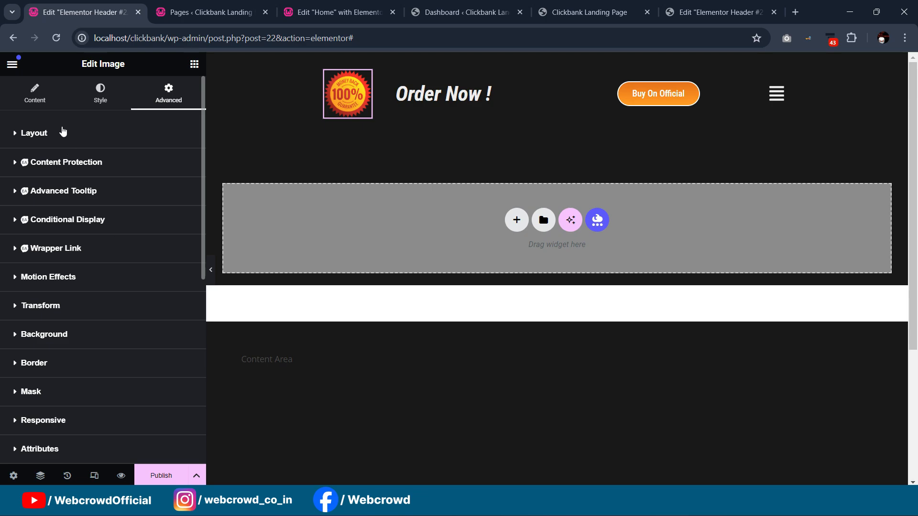
pyautogui.click(68, 131)
pyautogui.scroll(-5, 109, 280)
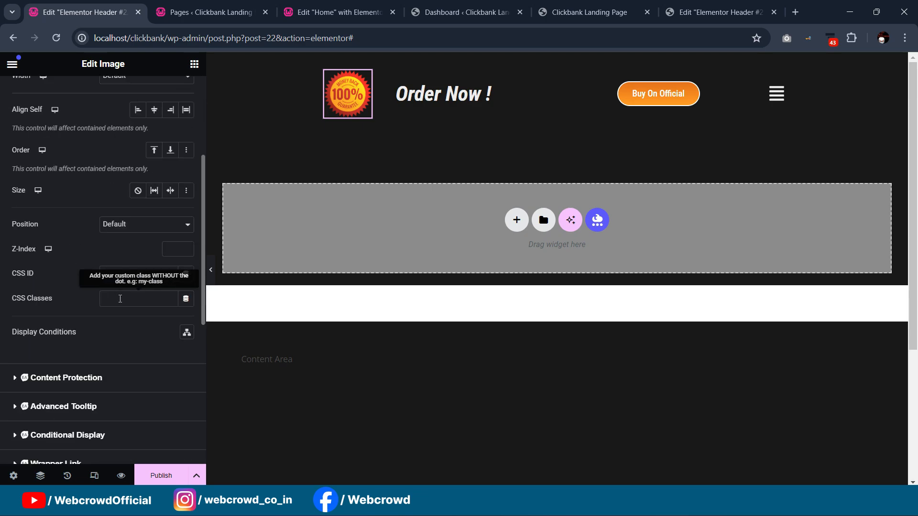
pyautogui.click(120, 298)
pyautogui.write('im')
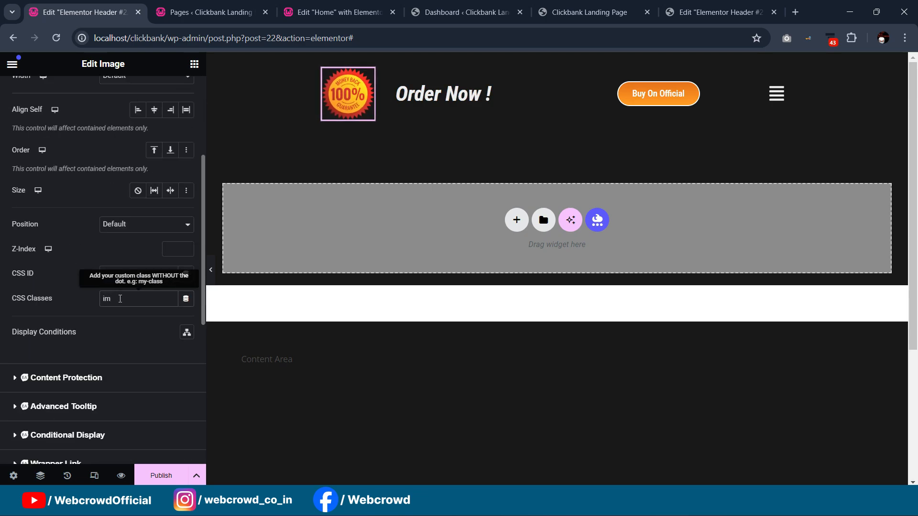
pyautogui.click(211, 270)
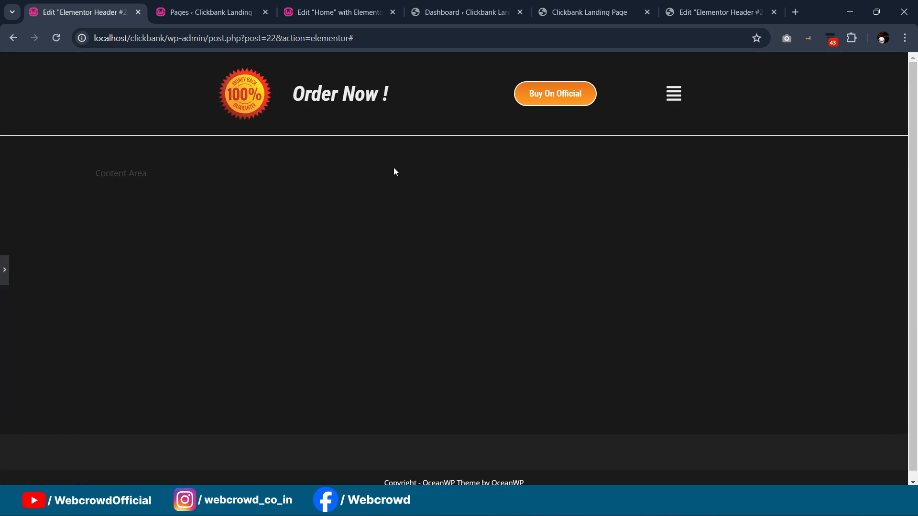
pyautogui.click(4, 270)
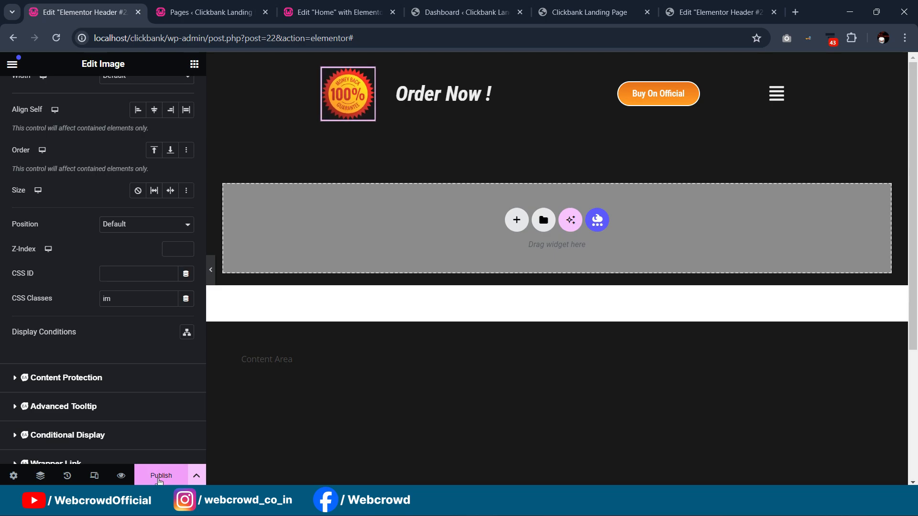
# - Publish the header template with a display condition added, saving the publish settings
pyautogui.click(160, 475)
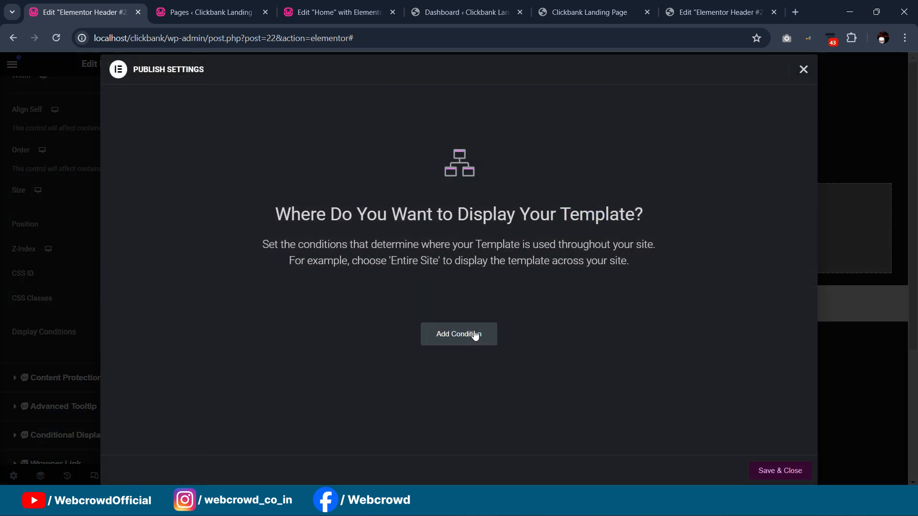
pyautogui.click(475, 335)
pyautogui.click(770, 469)
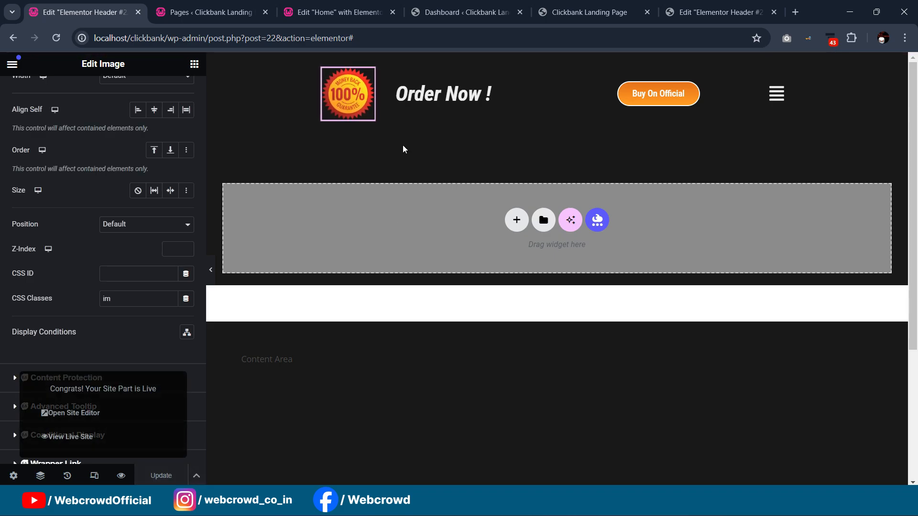
# - Reload the Home page editor and preview the published header at full width
pyautogui.click(340, 13)
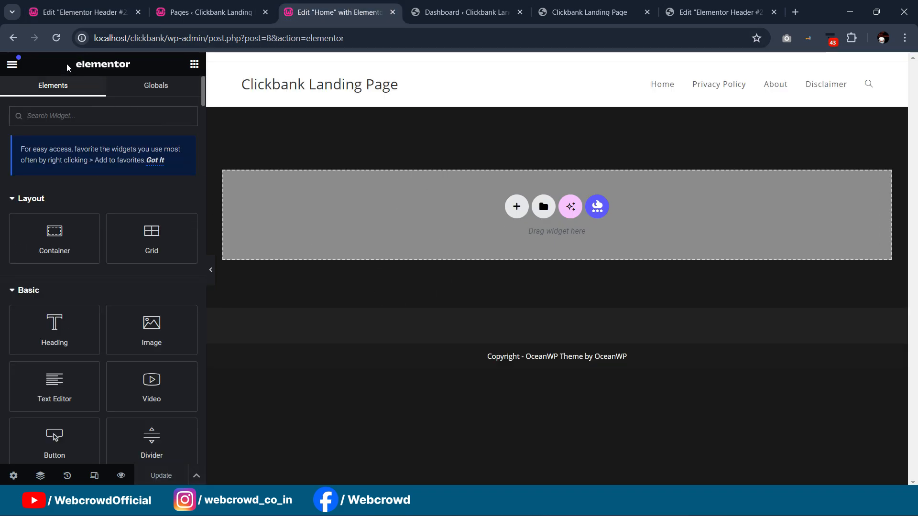
pyautogui.click(57, 39)
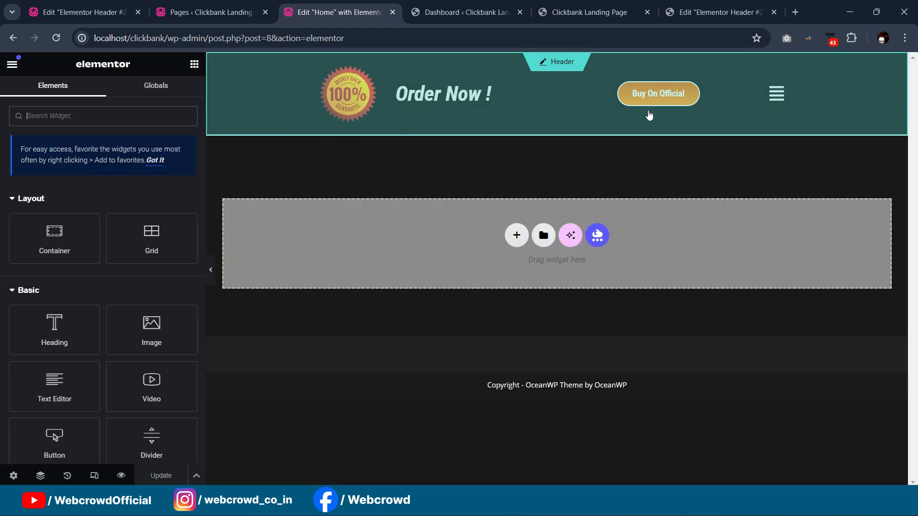
pyautogui.click(211, 271)
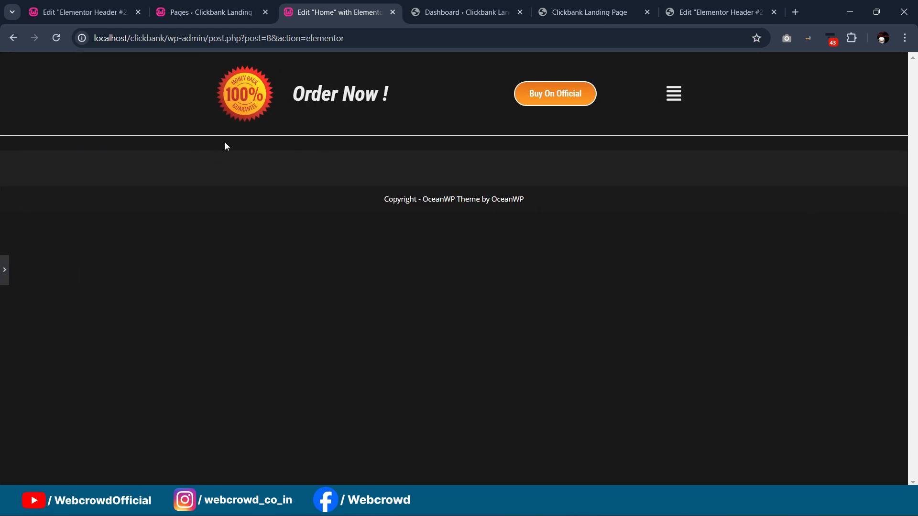
pyautogui.click(3, 271)
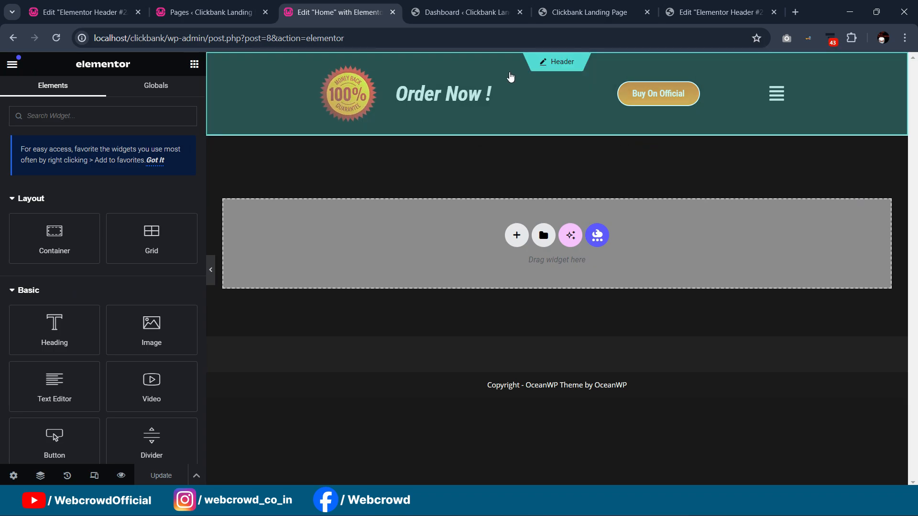
# - Turn off Header Border Bottom in the theme customizer's general header settings, publish it, and reload the Home page editor
pyautogui.click(94, 6)
pyautogui.click(201, 12)
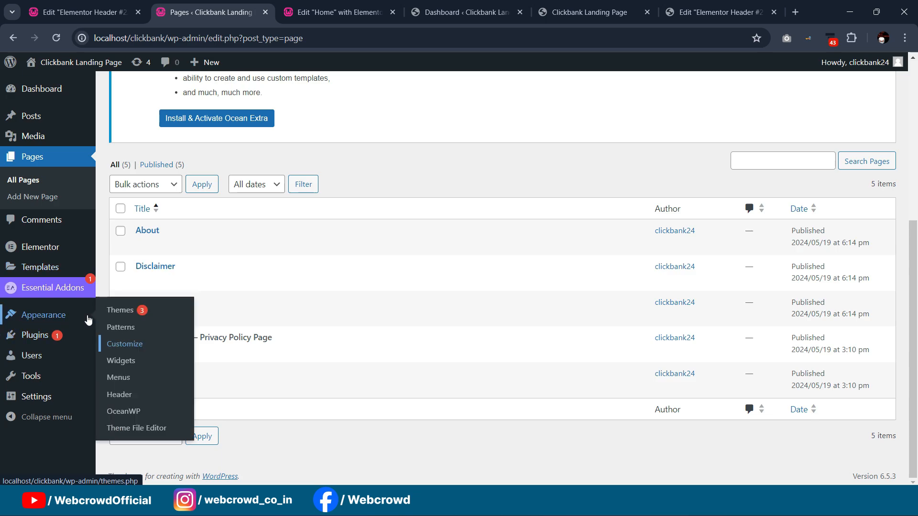
pyautogui.click(125, 345)
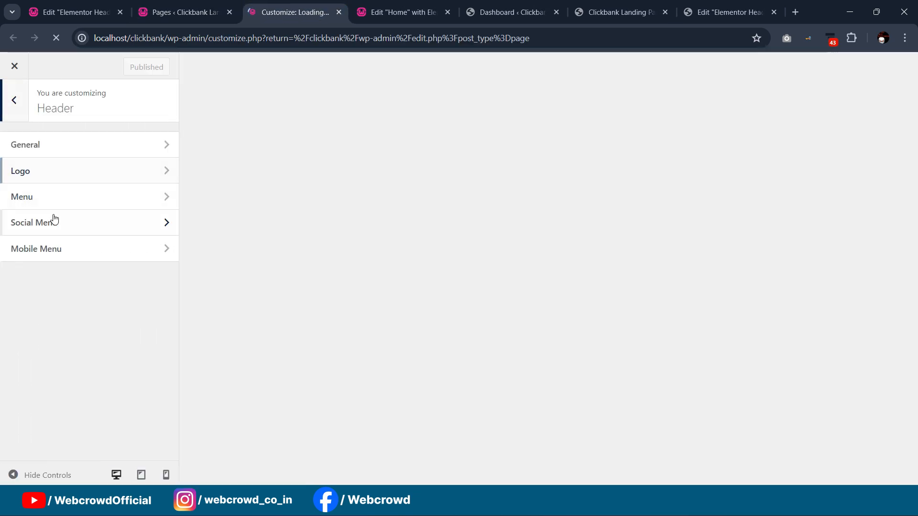
pyautogui.click(52, 146)
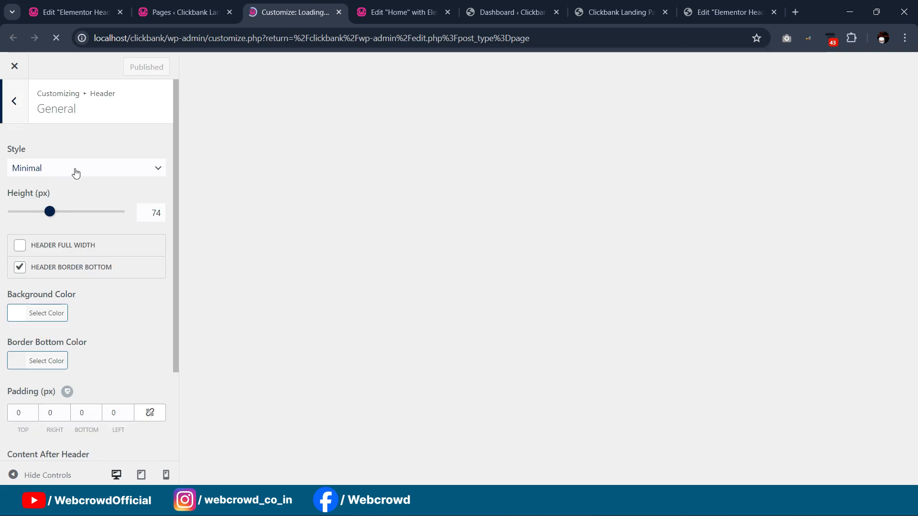
pyautogui.click(25, 272)
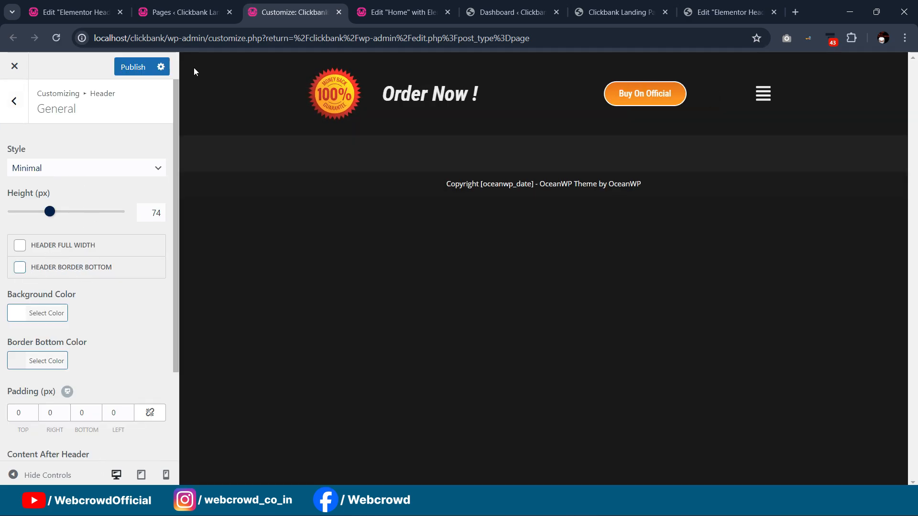
pyautogui.click(138, 67)
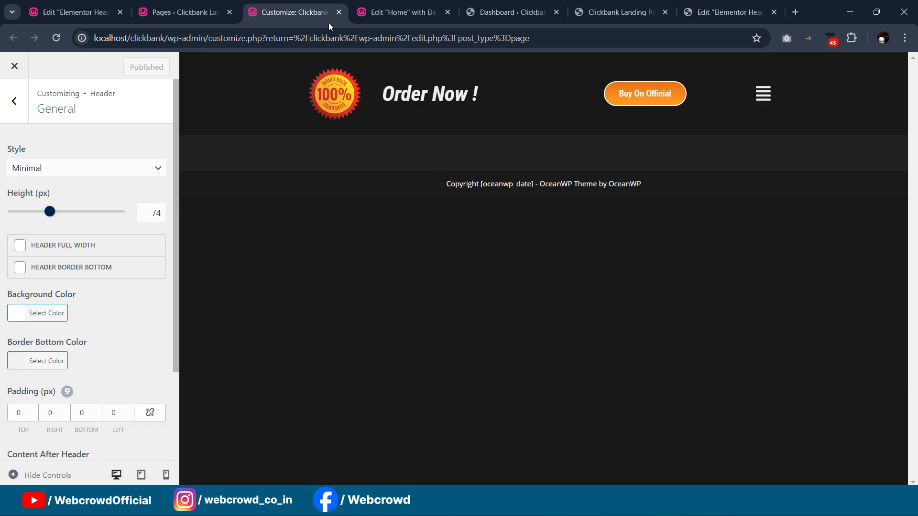
pyautogui.click(338, 11)
pyautogui.click(296, 5)
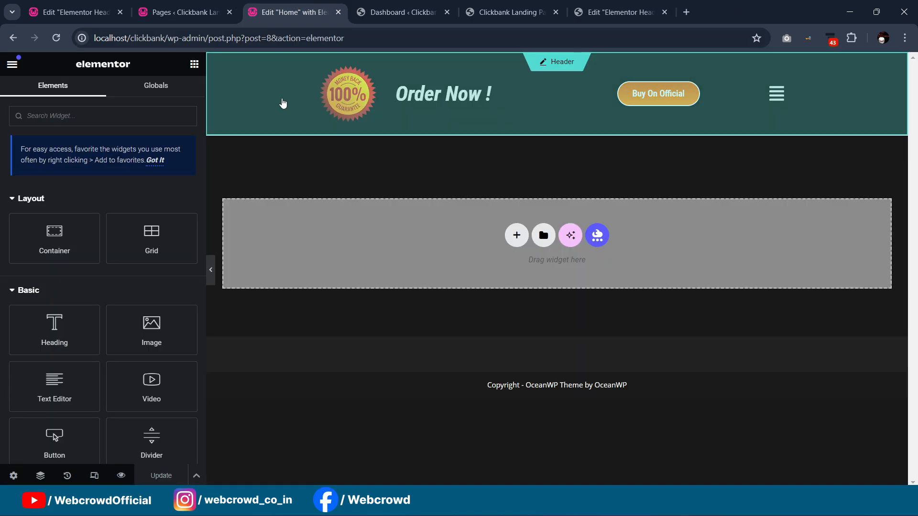
pyautogui.click(56, 38)
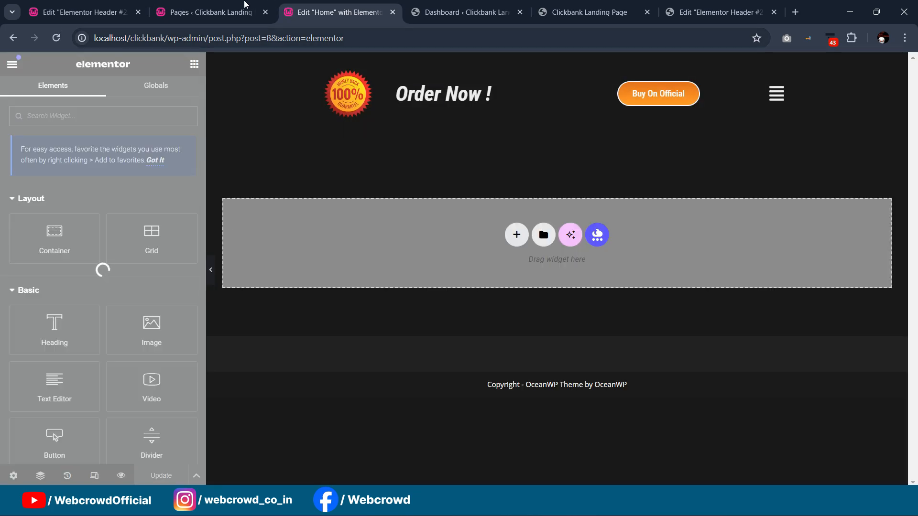
# - Return to the header template, set the outer container's position to Absolute, and update the template
pyautogui.click(205, 12)
pyautogui.click(102, 4)
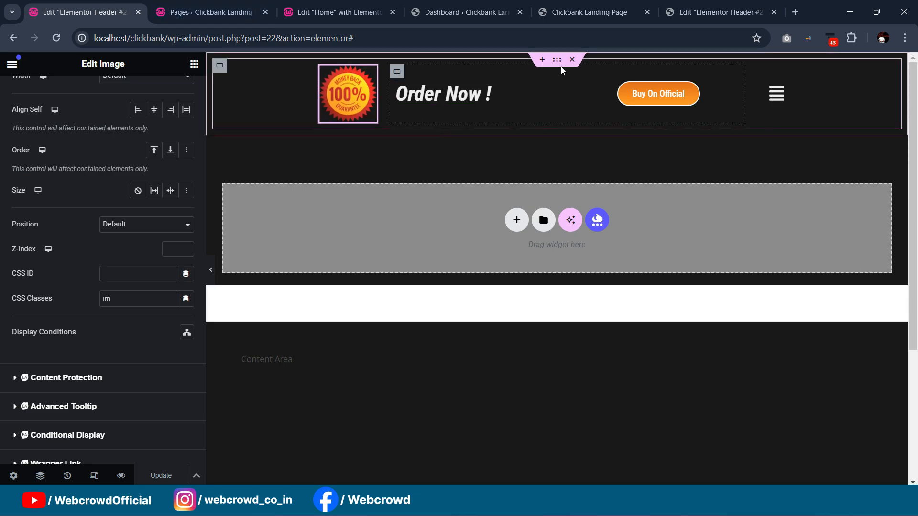
pyautogui.click(467, 132)
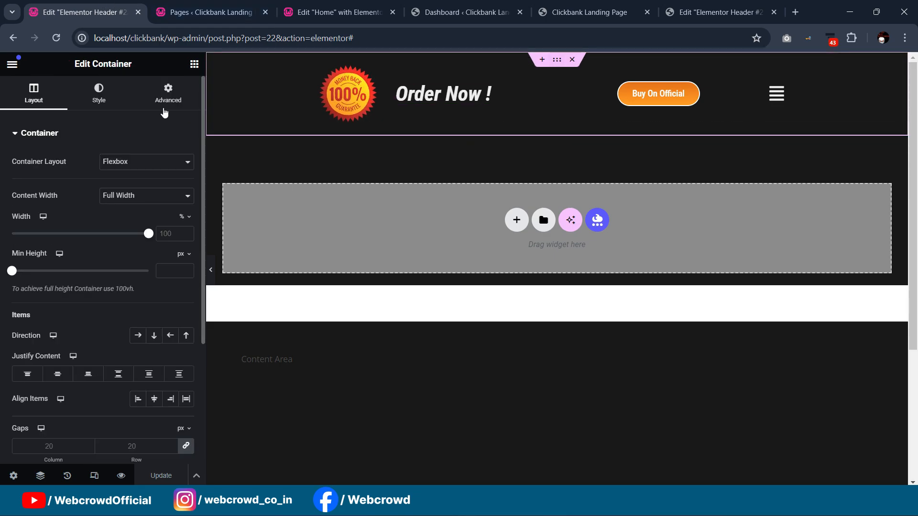
pyautogui.click(185, 99)
pyautogui.scroll(-3, 81, 287)
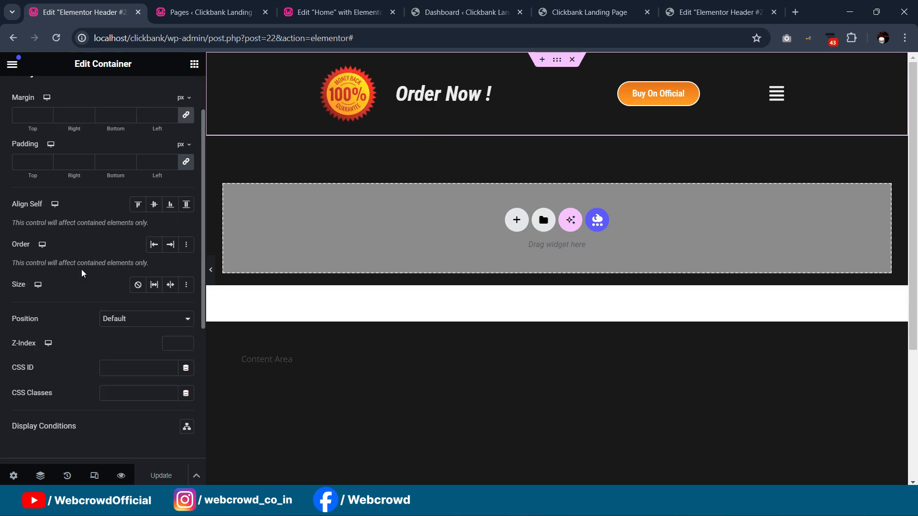
pyautogui.click(127, 267)
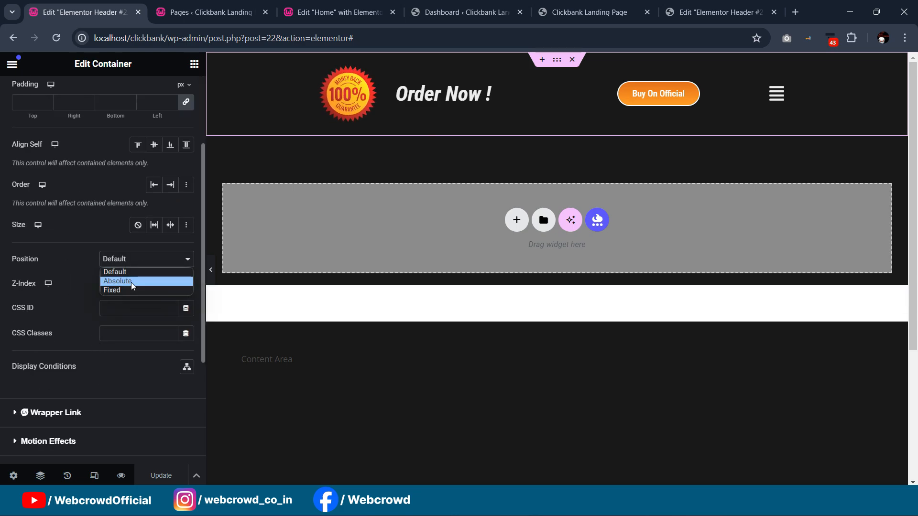
pyautogui.click(133, 284)
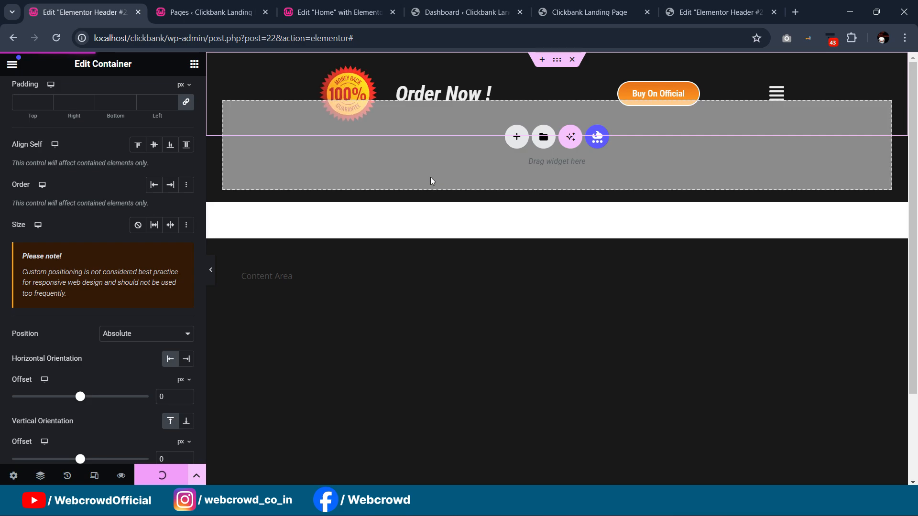
# - Add a container to the Home page and set its content width to Full Width
pyautogui.click(335, 12)
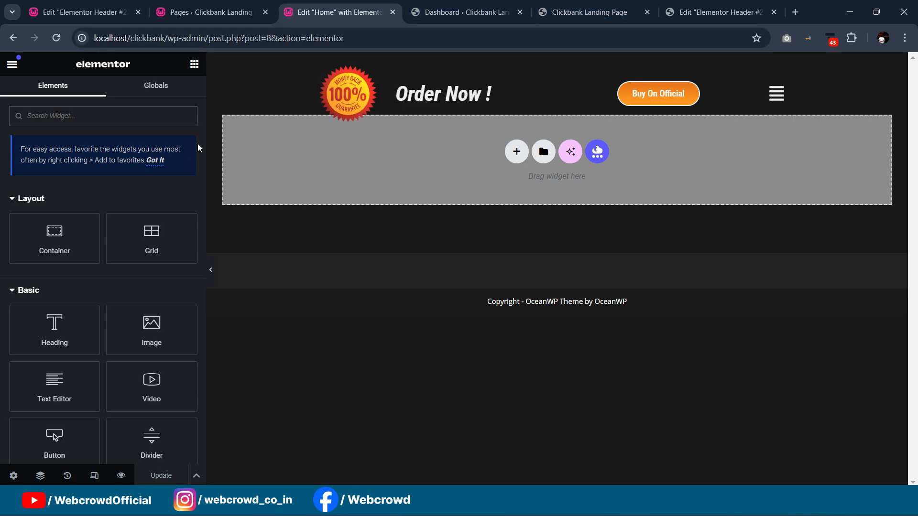
pyautogui.moveTo(55, 235); pyautogui.dragTo(432, 187)
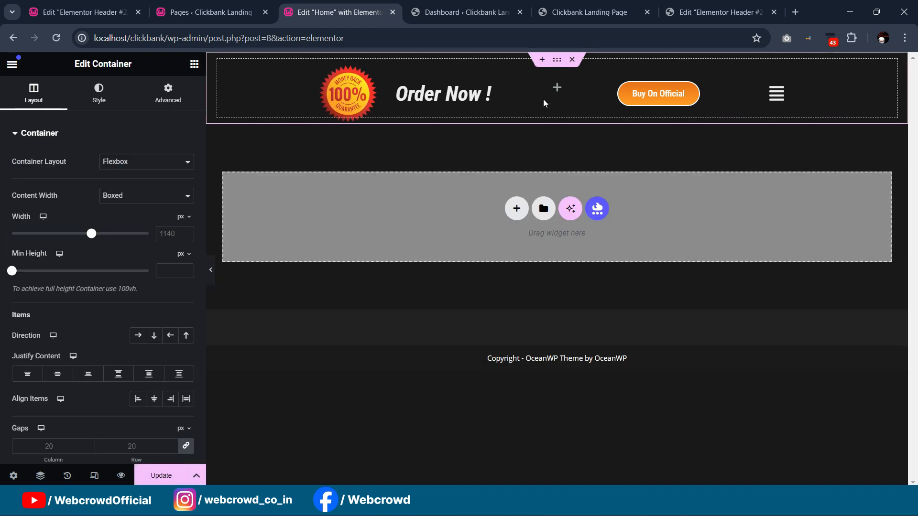
pyautogui.click(544, 384)
pyautogui.click(117, 197)
pyautogui.click(117, 218)
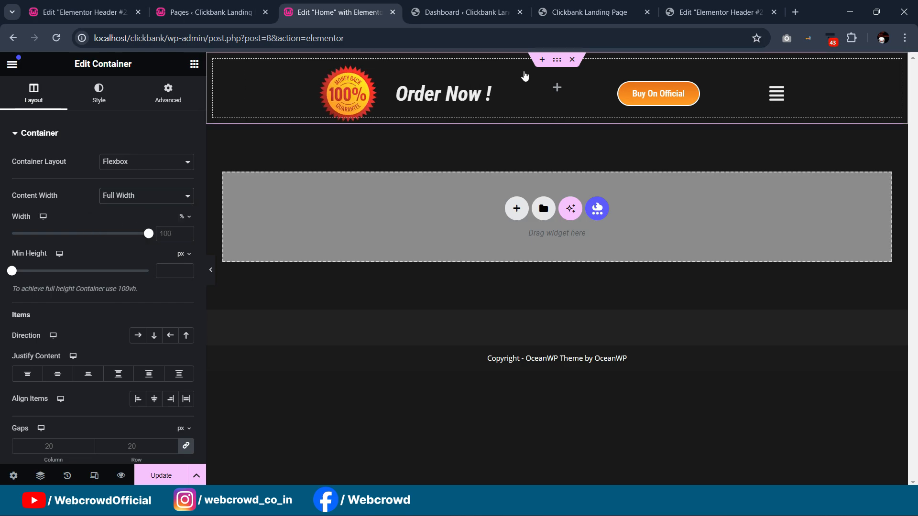
# - Nest a boxed container inside the full-width container and set its width to 800 px
pyautogui.click(194, 64)
pyautogui.moveTo(54, 237); pyautogui.dragTo(522, 141)
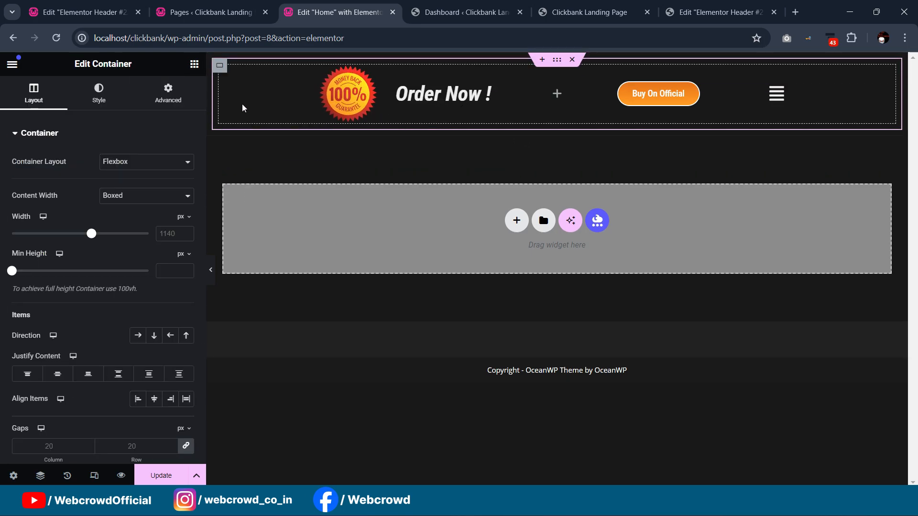
pyautogui.click(188, 236)
pyautogui.write('800')
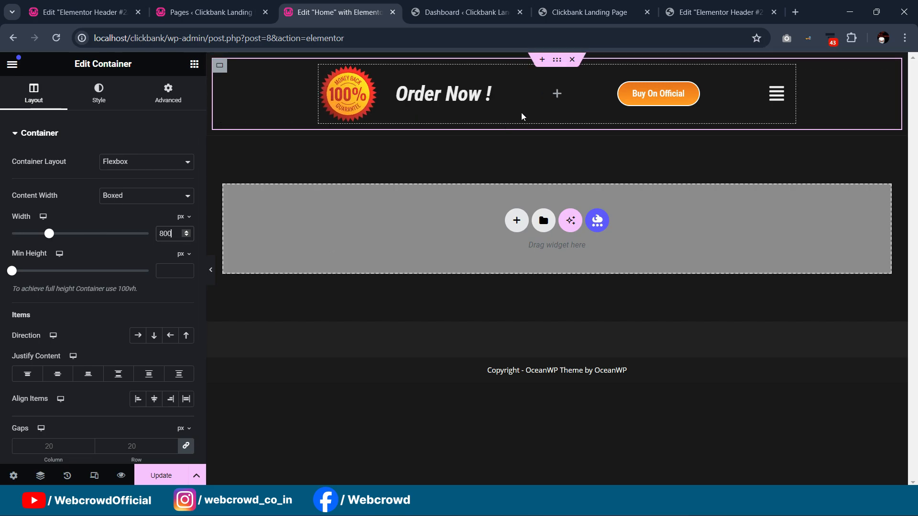
# - Give the outer Home page container a Classic background and open the chooser for its background image
pyautogui.click(557, 61)
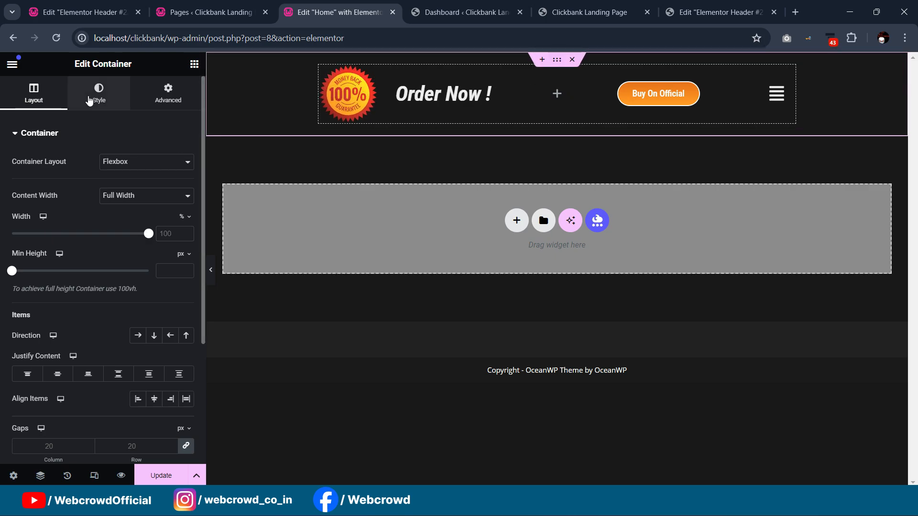
pyautogui.click(91, 98)
pyautogui.click(140, 187)
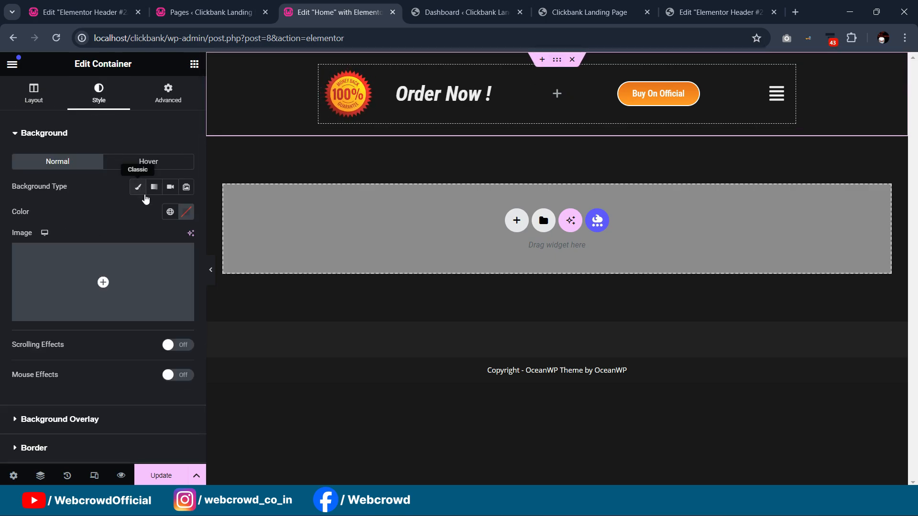
pyautogui.click(125, 267)
# - Upload the coffee-bean picture top-image.png from the video's project folder and apply it as the container's background image
pyautogui.click(177, 119)
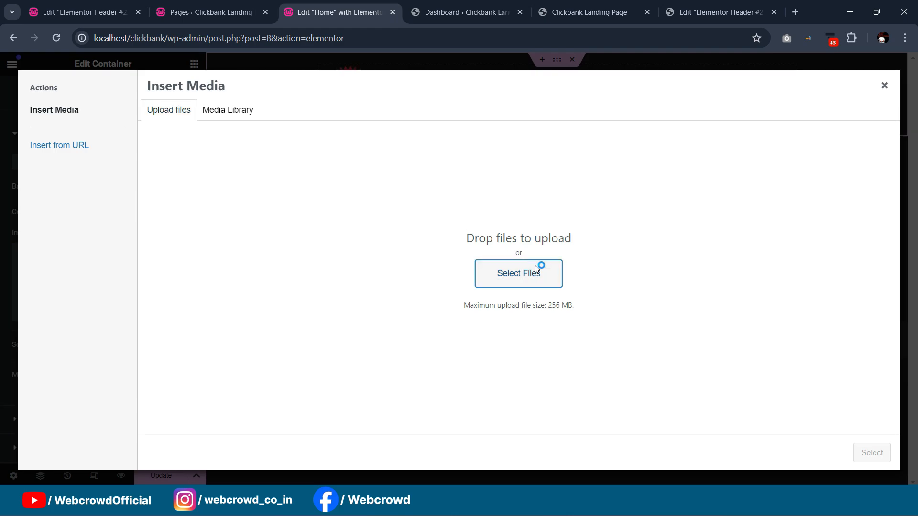
pyautogui.click(526, 270)
pyautogui.click(73, 33)
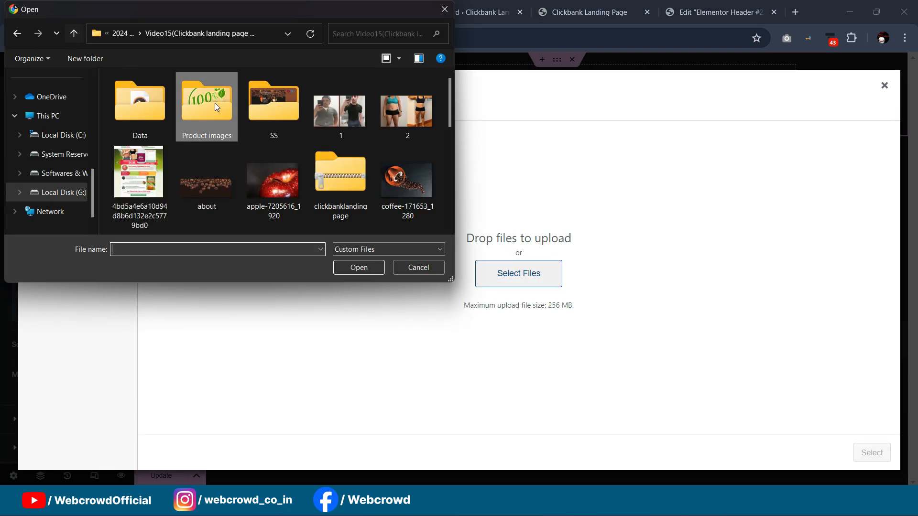
pyautogui.scroll(-5, 239, 106)
pyautogui.scroll(-2, 320, 128)
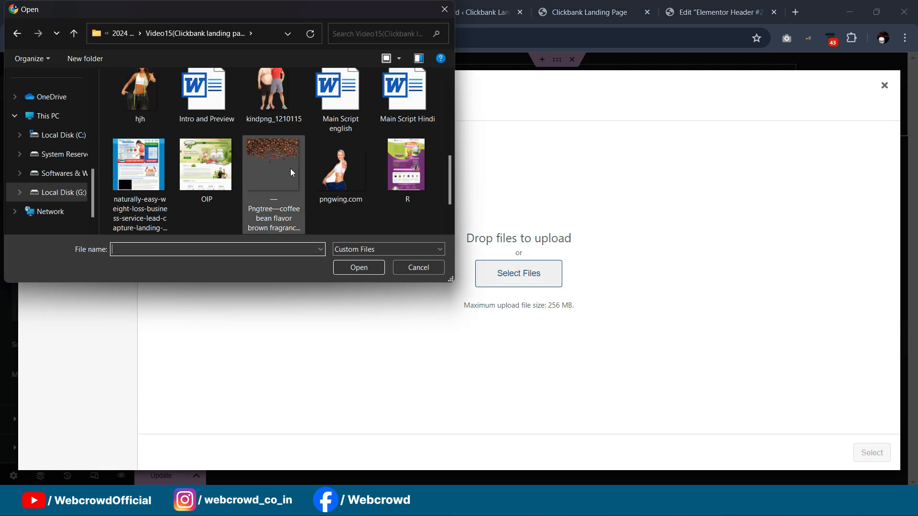
pyautogui.moveTo(450, 191); pyautogui.dragTo(463, 222)
pyautogui.click(143, 199)
pyautogui.click(359, 267)
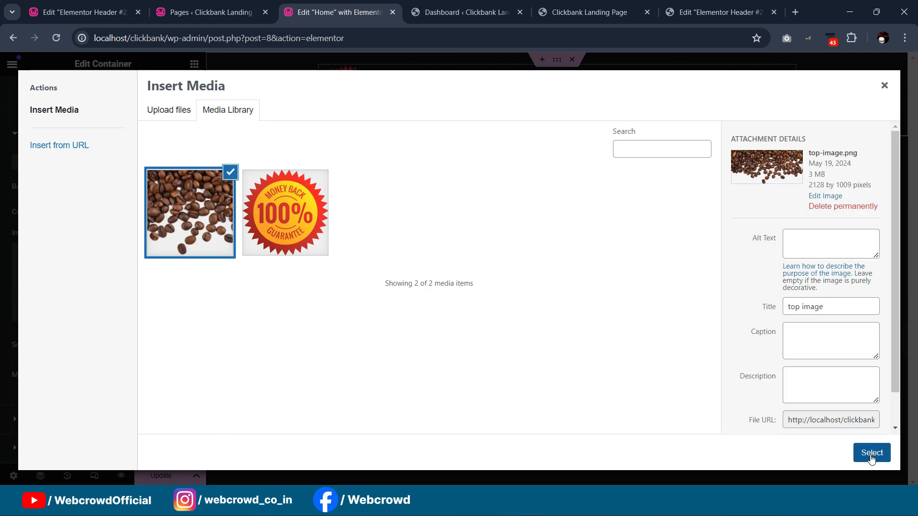
pyautogui.click(871, 454)
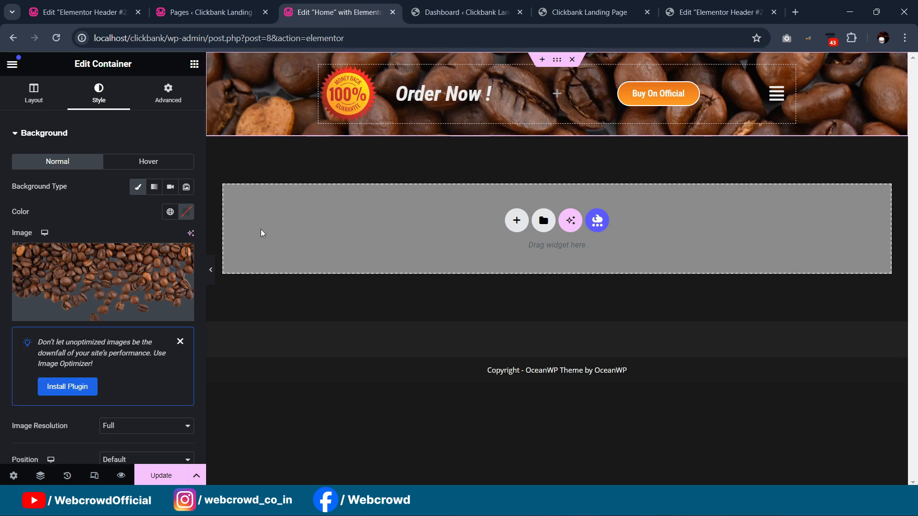
# - Set the container's background image to No-repeat with its display size set to Auto
pyautogui.scroll(-5, 107, 263)
pyautogui.click(133, 222)
pyautogui.click(134, 223)
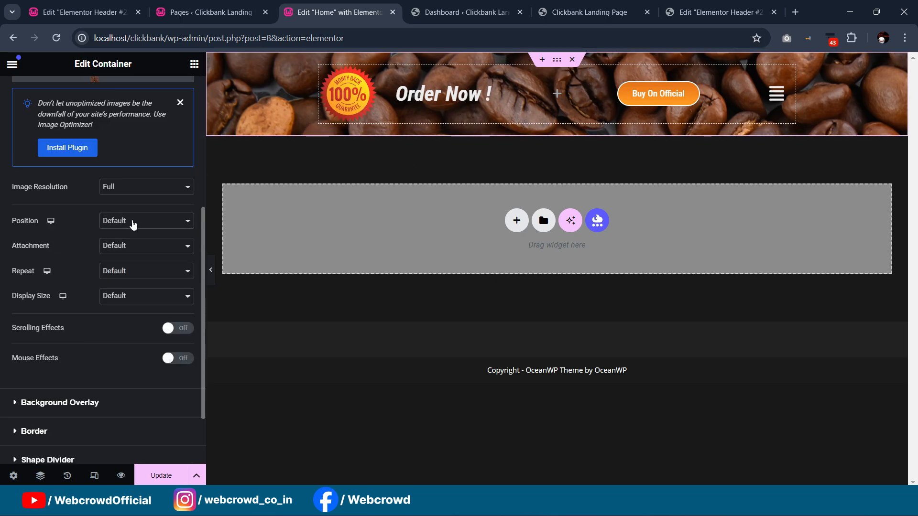
pyautogui.click(123, 274)
pyautogui.click(130, 294)
pyautogui.click(130, 301)
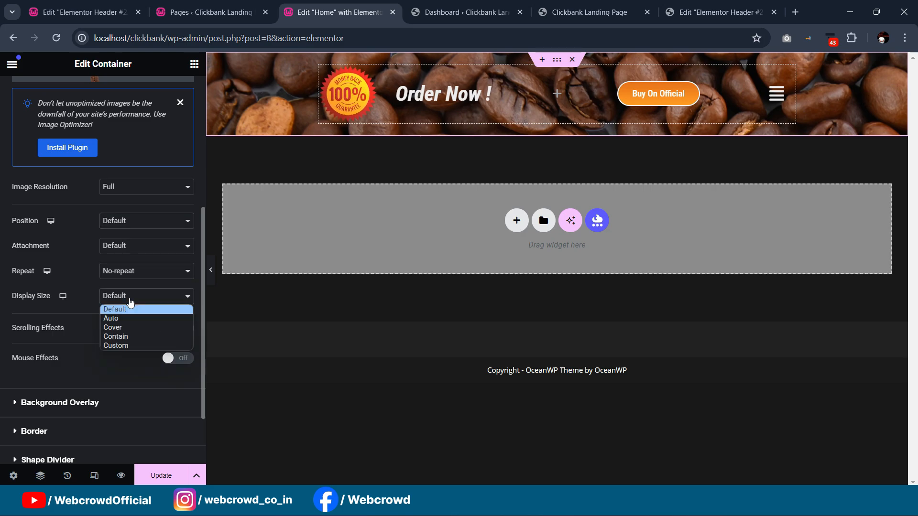
pyautogui.click(125, 318)
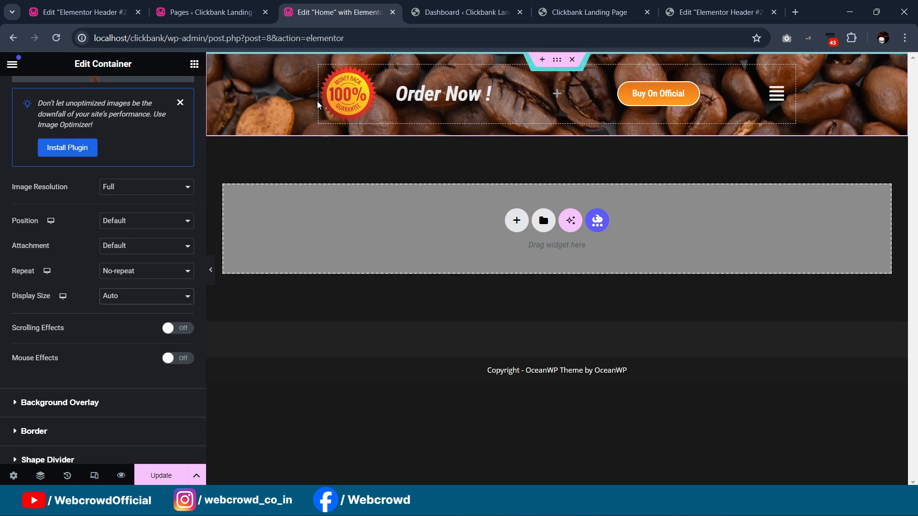
# - Set the outer container's minimum height to about 572 px and preview the page at full width
pyautogui.scroll(5, 16, 147)
pyautogui.click(40, 99)
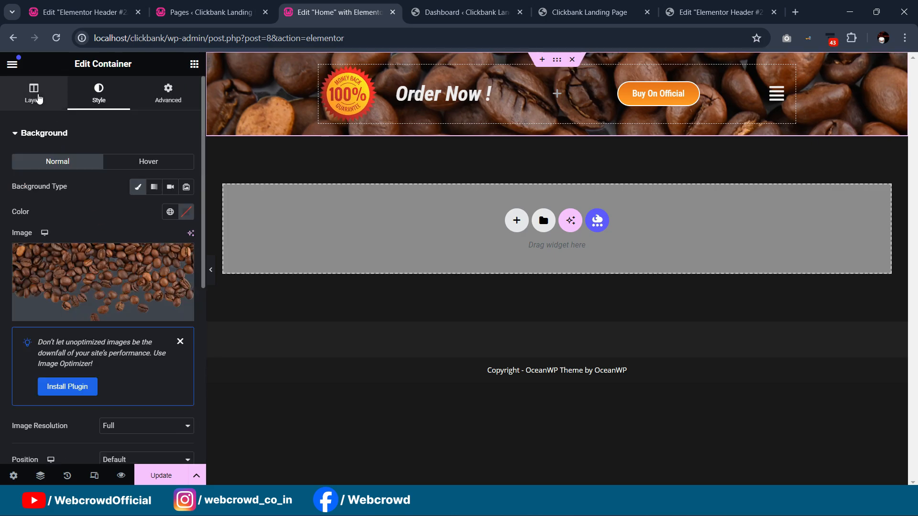
pyautogui.moveTo(22, 278); pyautogui.dragTo(69, 288)
pyautogui.scroll(-5, 144, 284)
pyautogui.scroll(5, 143, 285)
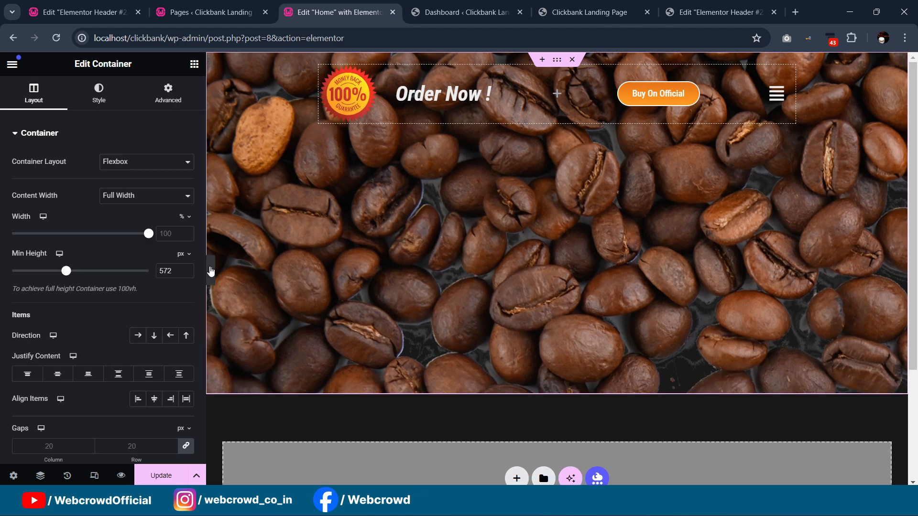
pyautogui.click(211, 270)
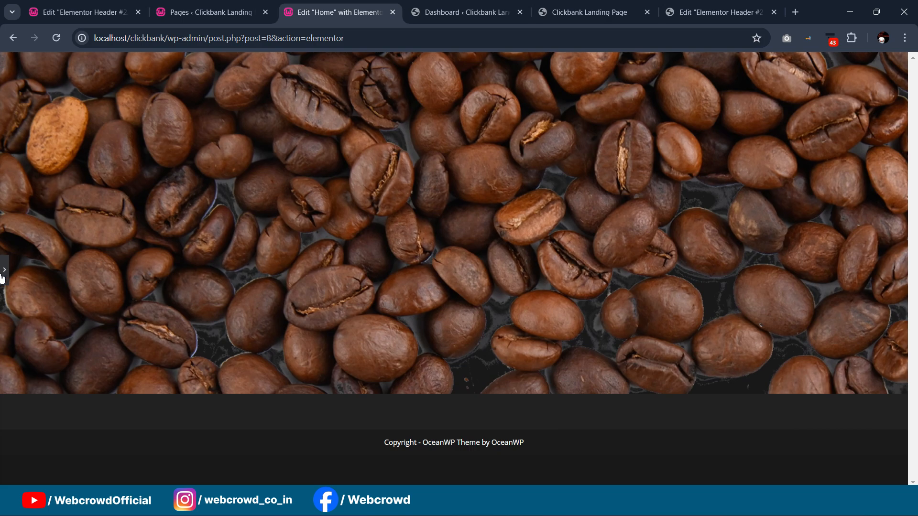
pyautogui.click(3, 275)
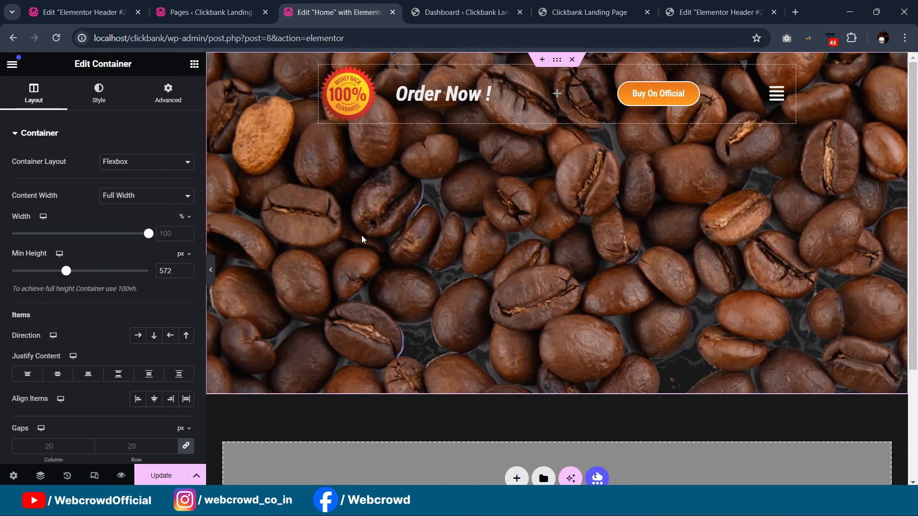
# - Give the coffee-bean background image a Custom position with a Y position of about -517 px
pyautogui.click(98, 92)
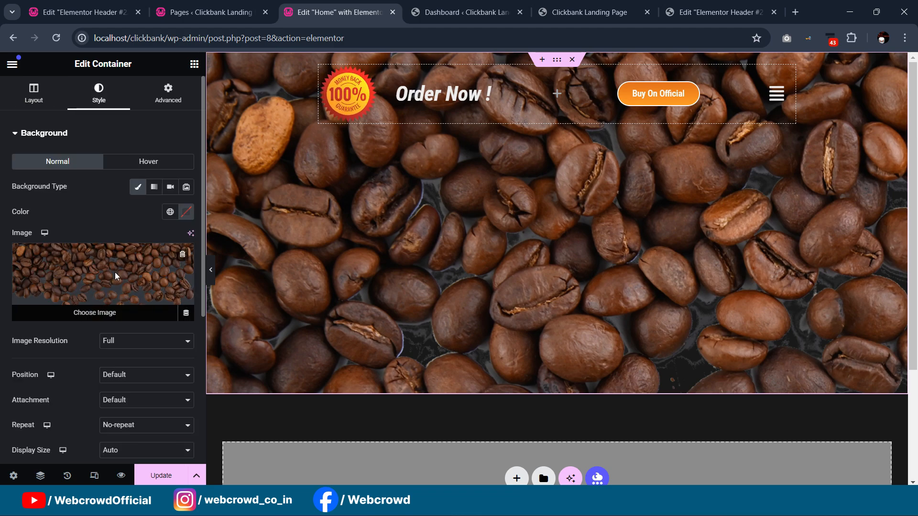
pyautogui.scroll(-2, 115, 273)
pyautogui.scroll(-1, 128, 246)
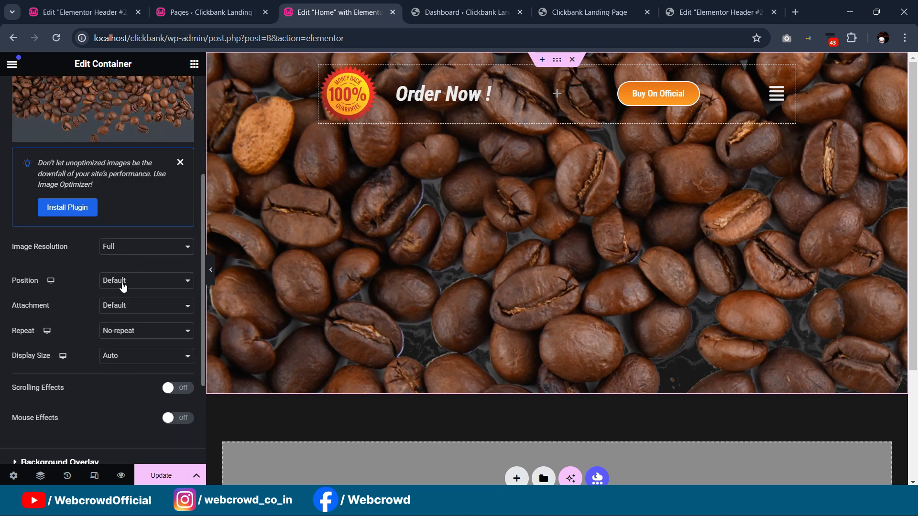
pyautogui.click(122, 282)
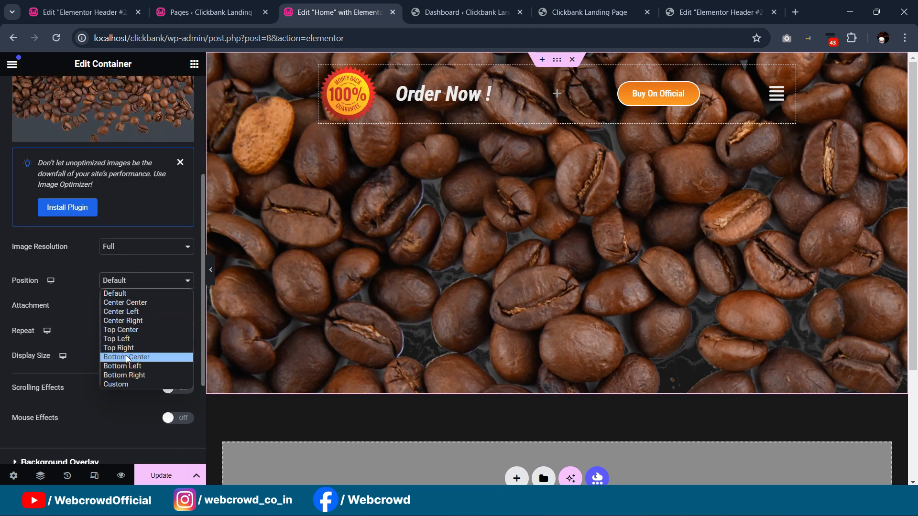
pyautogui.click(128, 384)
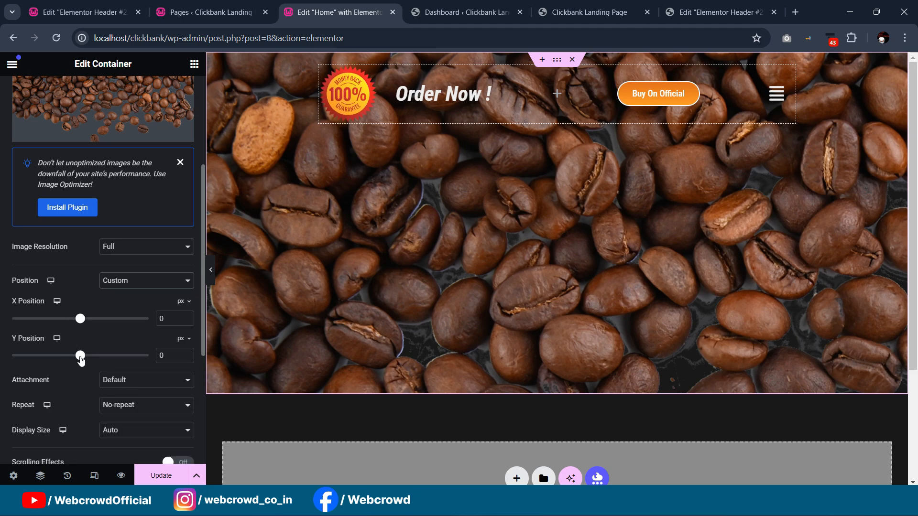
pyautogui.moveTo(80, 357); pyautogui.dragTo(36, 357)
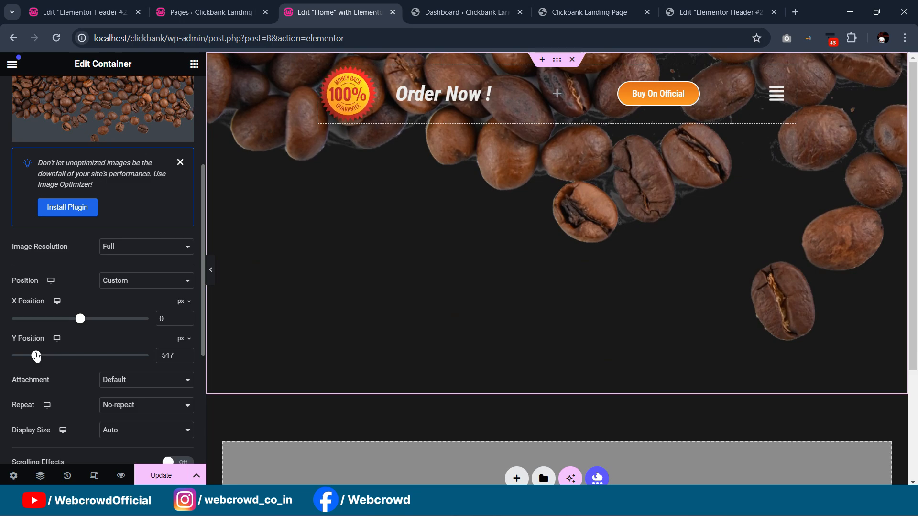
pyautogui.scroll(-3, 108, 380)
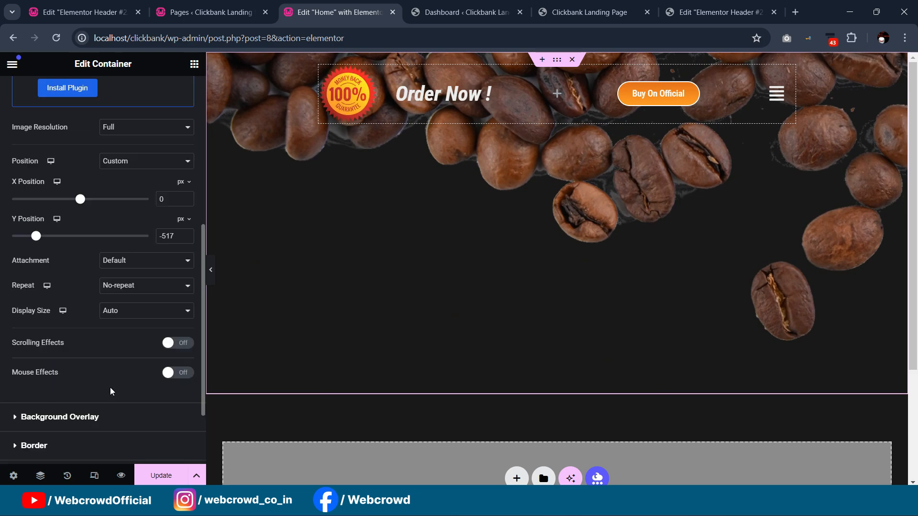
# - Set the container's background image to Cover with a Y position of about -237 px, and preview it without the editing panel
pyautogui.click(134, 313)
pyautogui.click(131, 342)
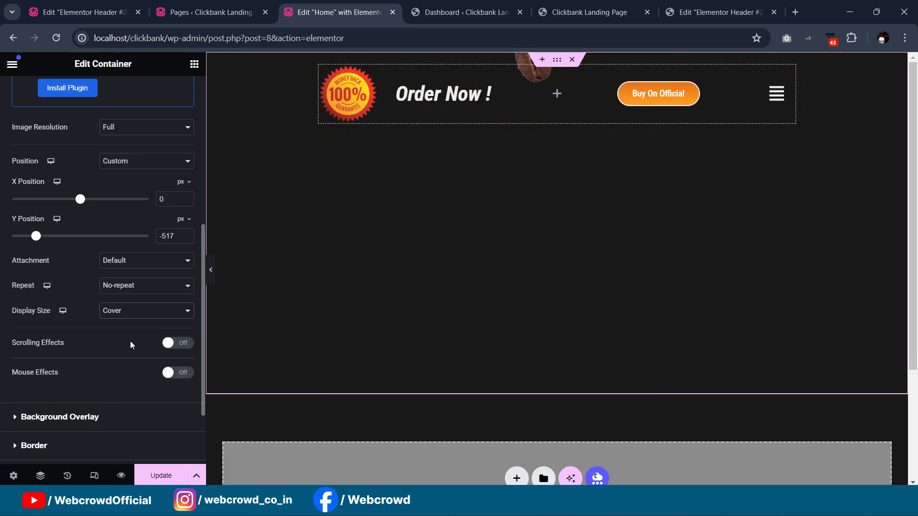
pyautogui.moveTo(38, 239); pyautogui.dragTo(61, 247)
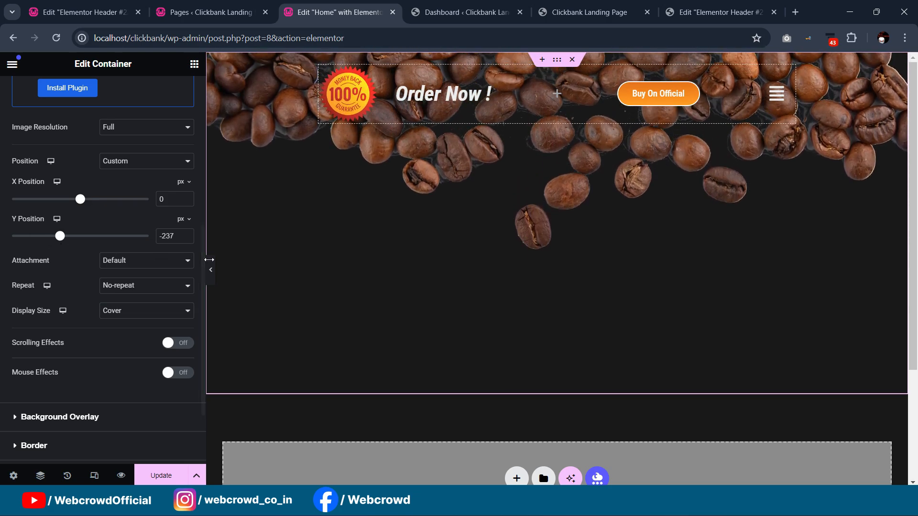
pyautogui.click(210, 270)
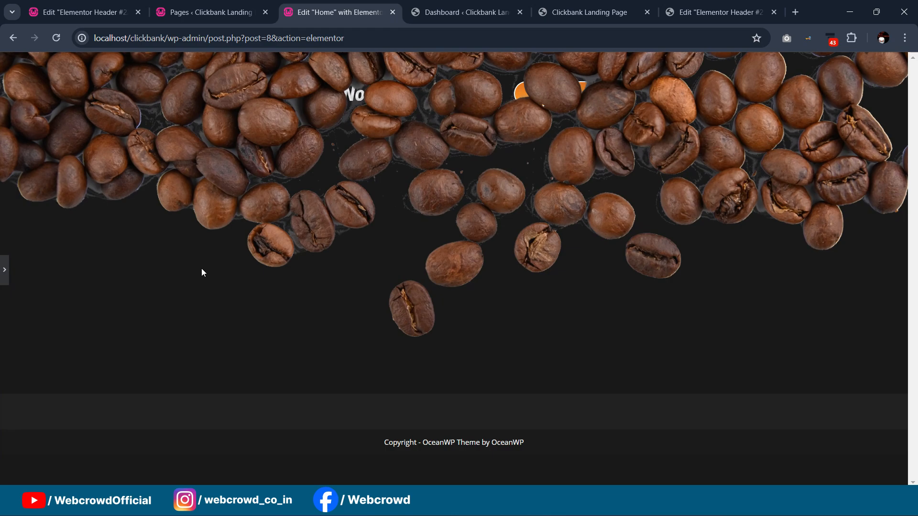
pyautogui.click(4, 270)
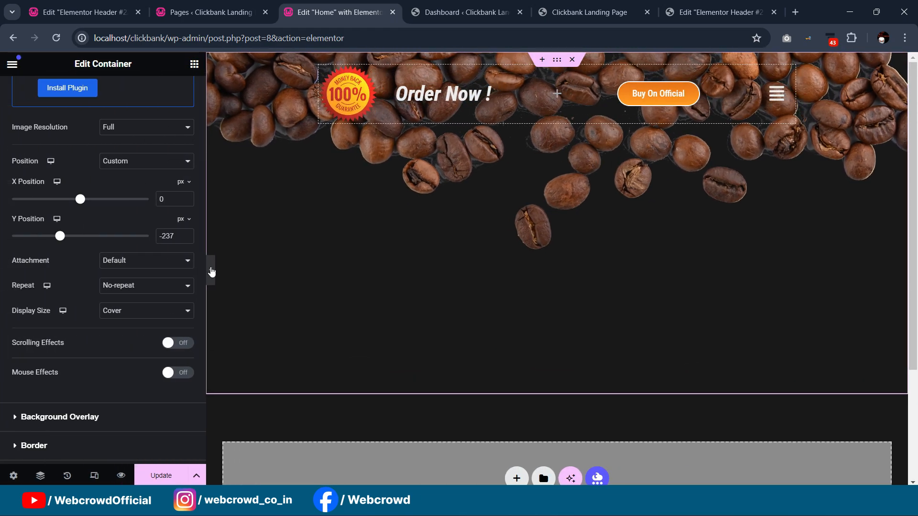
pyautogui.click(210, 271)
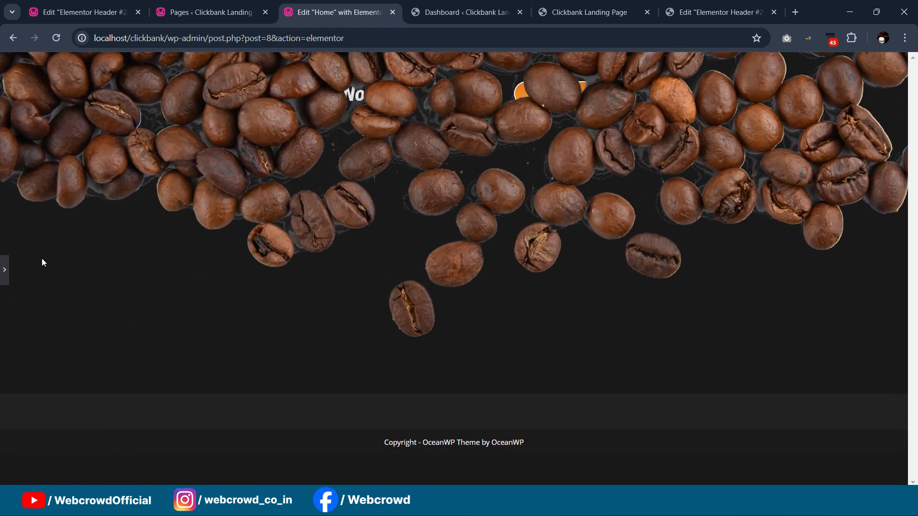
pyautogui.click(5, 268)
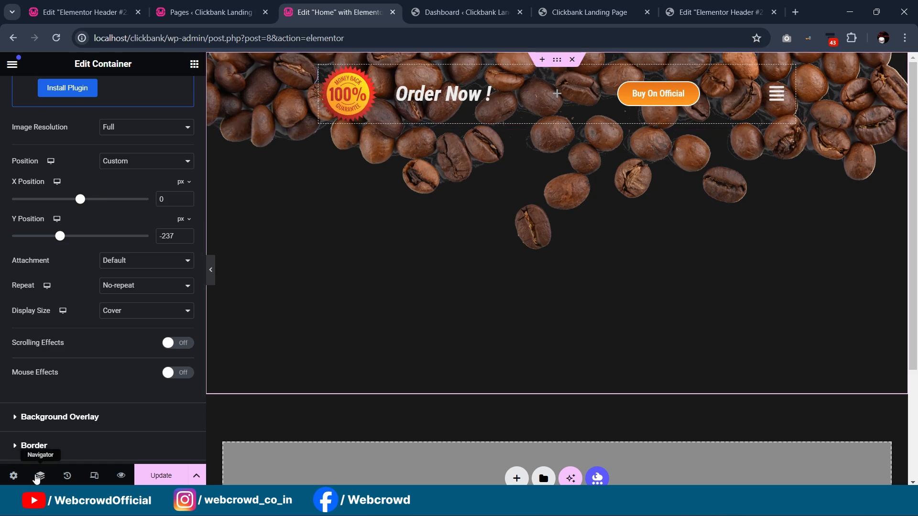
# - Set the inner container's top margin to 140 px
pyautogui.click(41, 476)
pyautogui.click(828, 100)
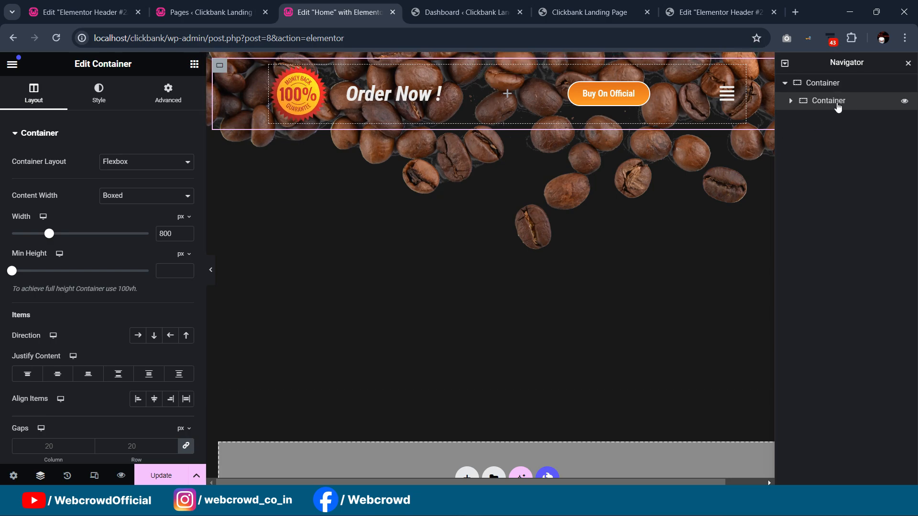
pyautogui.click(167, 92)
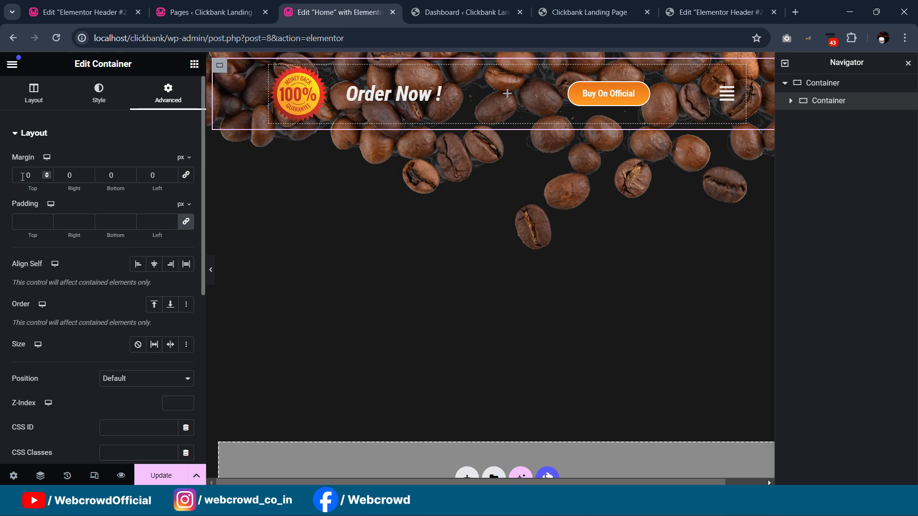
pyautogui.write('200')
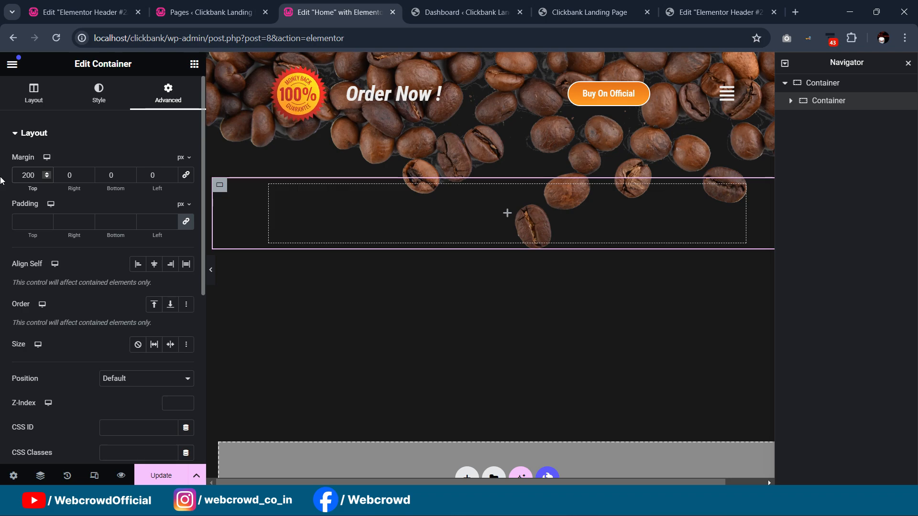
pyautogui.press('Down')
pyautogui.press('Down')
pyautogui.press('Down')
pyautogui.press('Down')
pyautogui.press('Down')
pyautogui.press('Down')
pyautogui.press('Down')
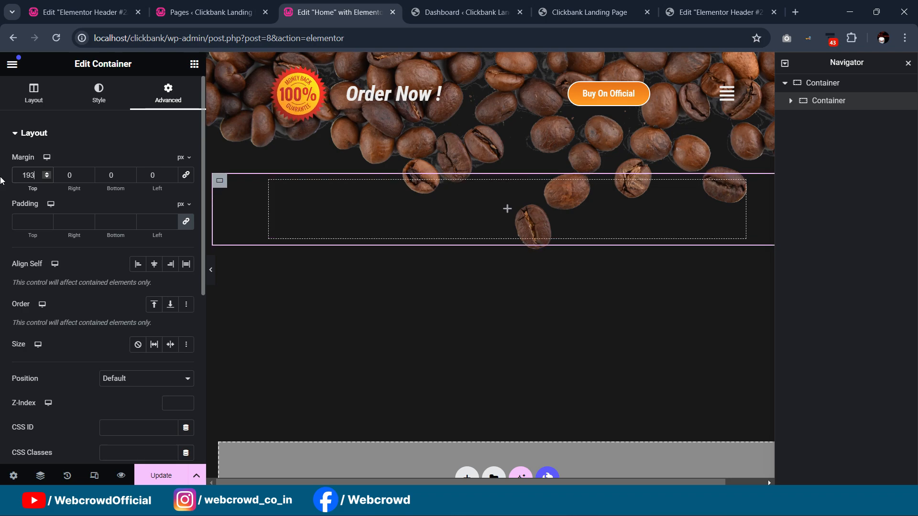
pyautogui.hotkey('shift', 'Down')
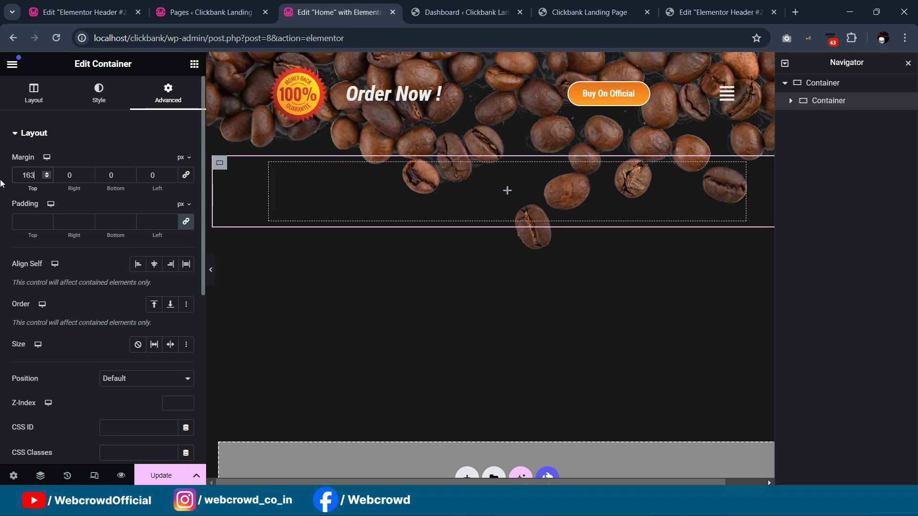
pyautogui.press('Down')
pyautogui.press('Down')
pyautogui.press('Down')
pyautogui.press('Down')
pyautogui.press('Down')
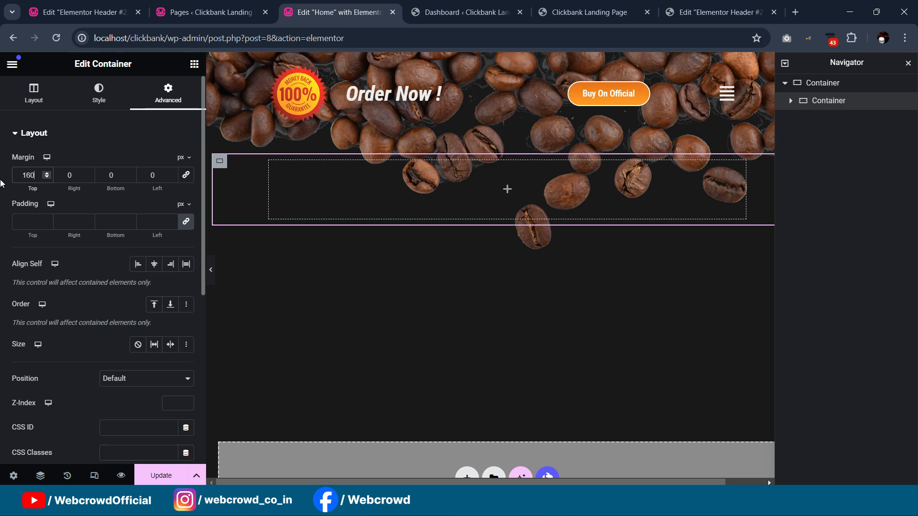
pyautogui.press('Down')
pyautogui.press('Down')
pyautogui.press('Down')
pyautogui.press('Down')
pyautogui.press('Down')
pyautogui.press('Down')
pyautogui.press('Down')
pyautogui.press('Down')
pyautogui.press('Down')
pyautogui.press('Down')
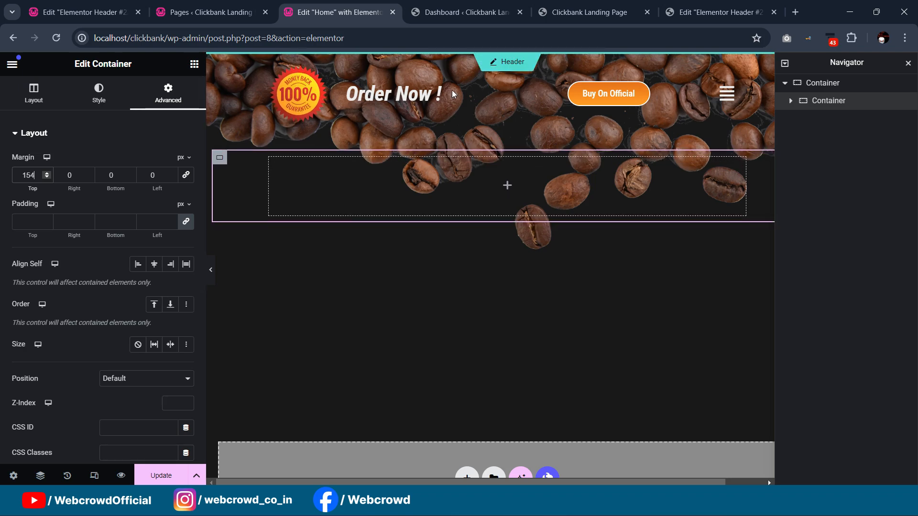
pyautogui.press('Down')
pyautogui.press('Down')
pyautogui.press('Down')
pyautogui.press('Down')
pyautogui.press('Down')
pyautogui.press('Down')
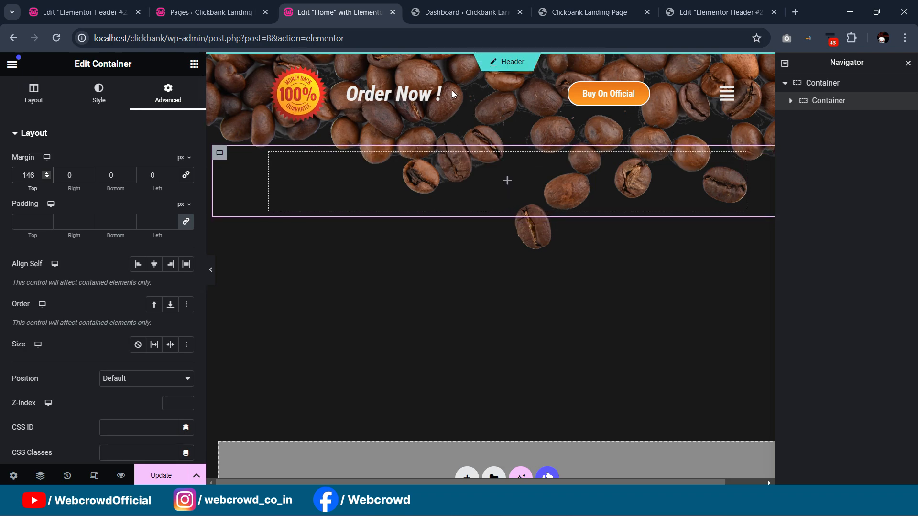
pyautogui.press('Down')
pyautogui.press('Down')
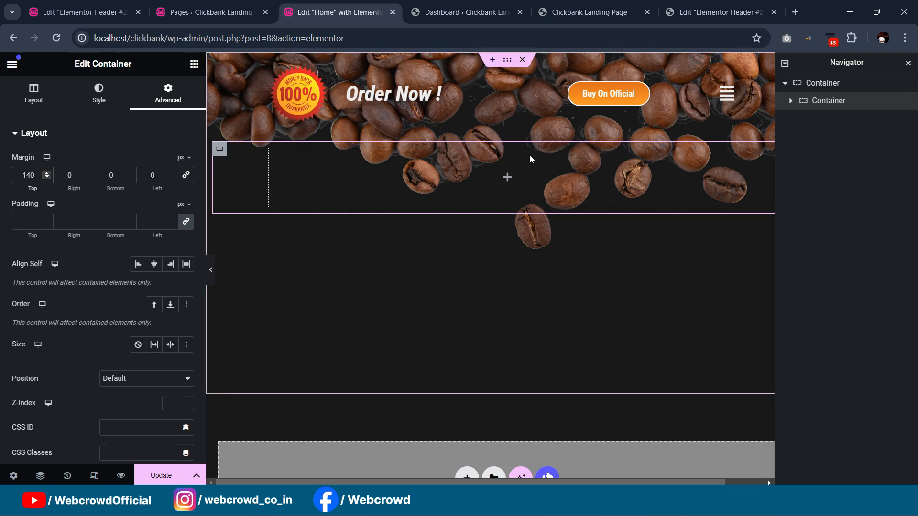
# - Open the outer container's custom CSS for editing
pyautogui.click(832, 86)
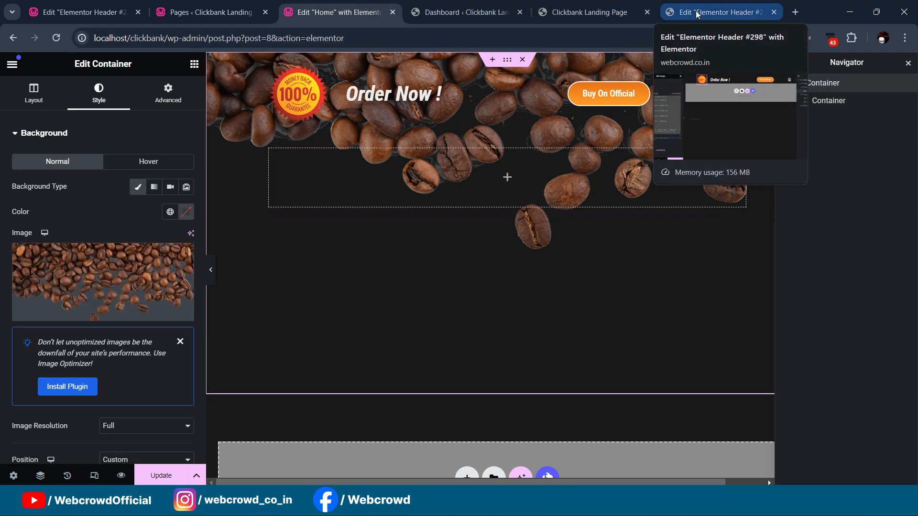
pyautogui.click(178, 102)
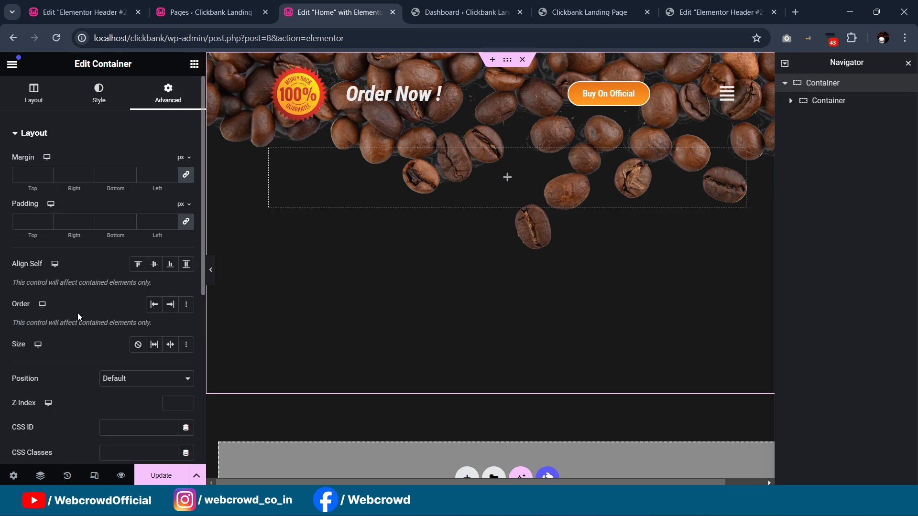
pyautogui.scroll(-5, 78, 320)
pyautogui.click(78, 379)
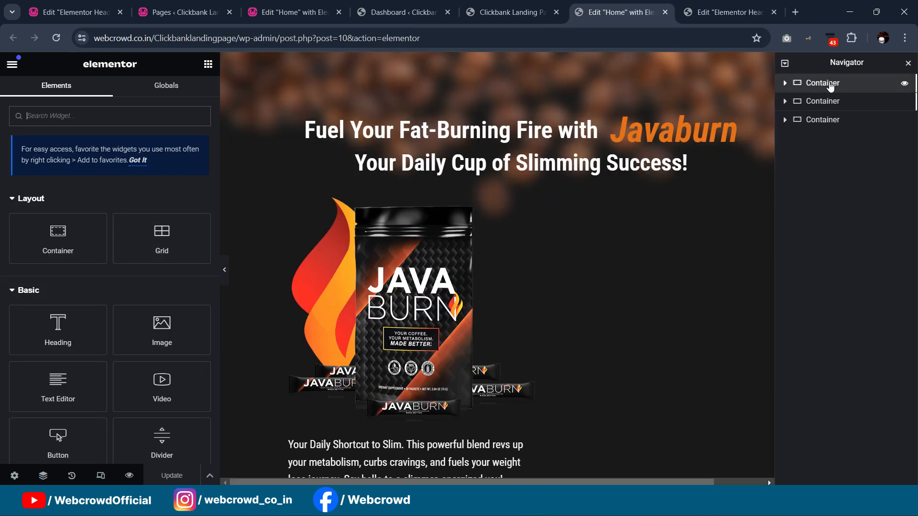
# - In the reference Home page on webcrowd.co.in, copy all of the first container's custom CSS
pyautogui.click(822, 83)
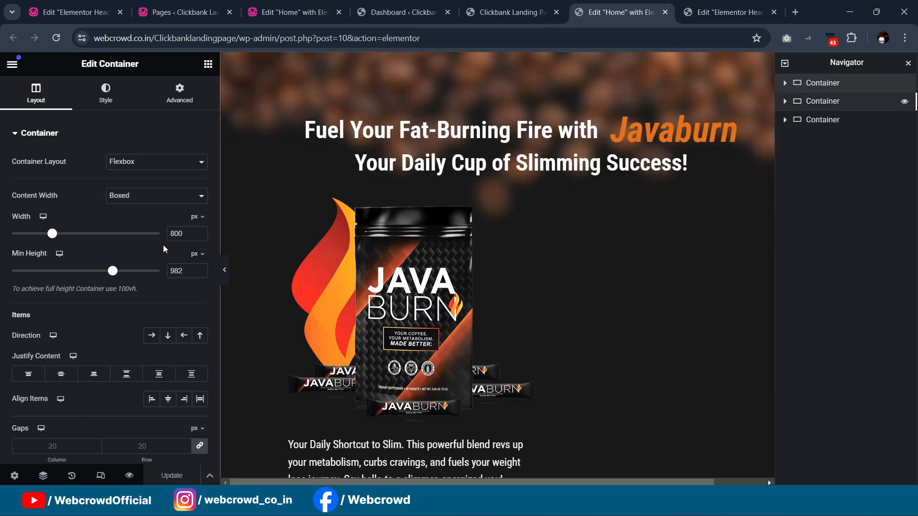
pyautogui.scroll(-4, 171, 117)
pyautogui.scroll(4, 170, 117)
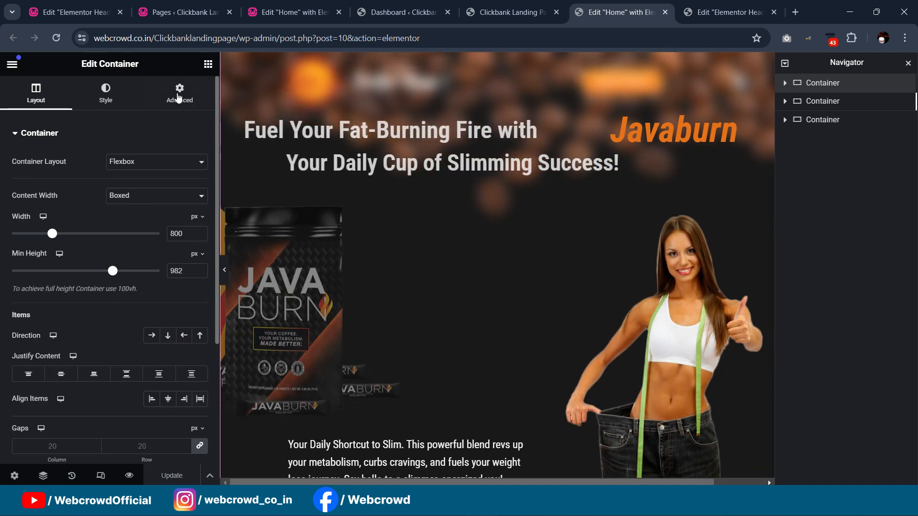
pyautogui.click(179, 88)
pyautogui.scroll(-6, 85, 268)
pyautogui.click(58, 383)
pyautogui.click(110, 364)
pyautogui.click(138, 388)
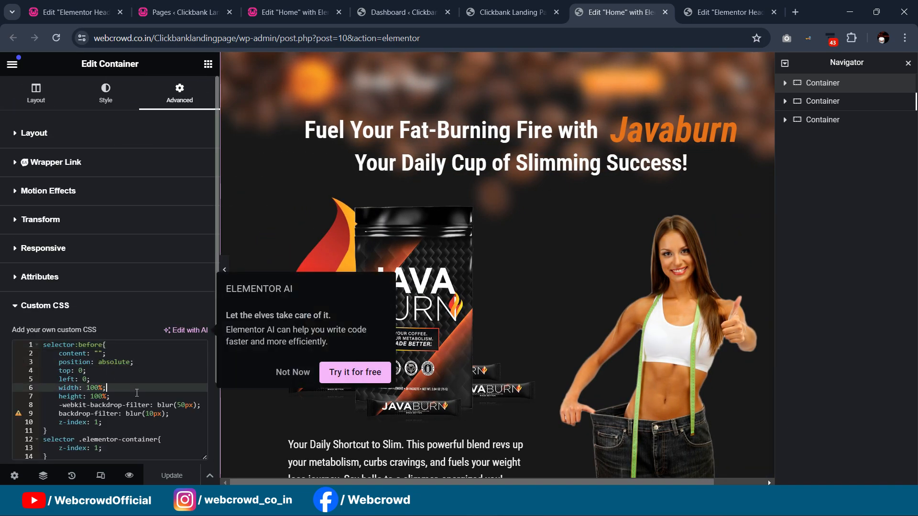
pyautogui.hotkey('ctrl', 'a')
pyautogui.hotkey('ctrl', 'c')
# - Paste the copied blur CSS into the outer container's custom CSS on the local Home page and update the page
pyautogui.click(292, 12)
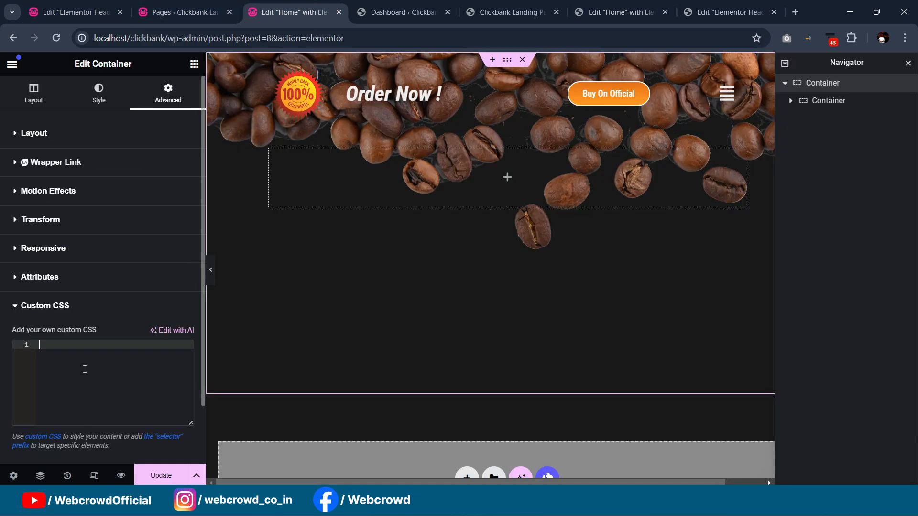
pyautogui.hotkey('ctrl', 'v')
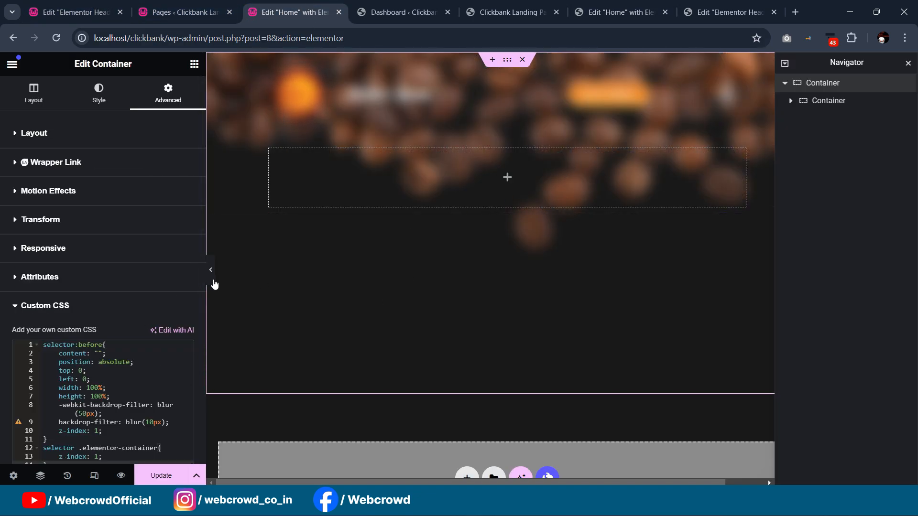
pyautogui.click(213, 277)
pyautogui.click(3, 271)
pyautogui.click(158, 481)
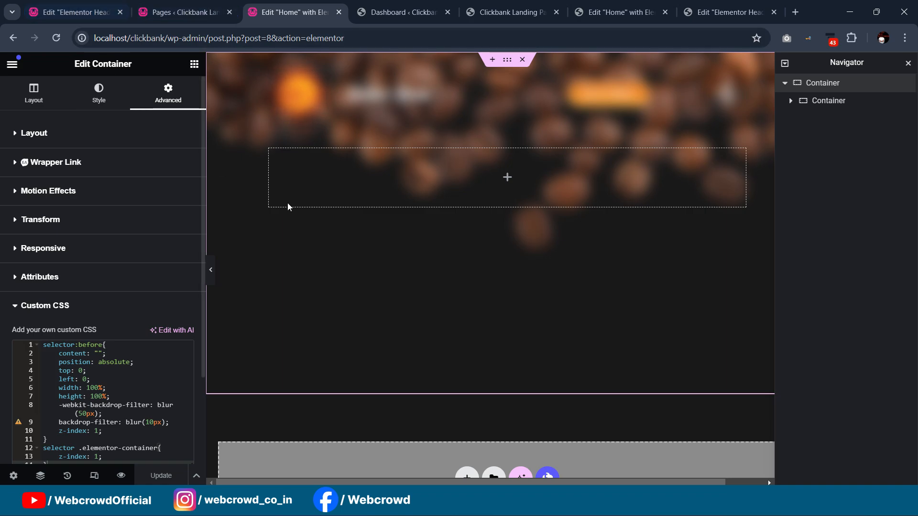
# - View the live local Clickbank Landing Page and compare the blurred background with the reference Home page
pyautogui.click(61, 3)
pyautogui.click(145, 13)
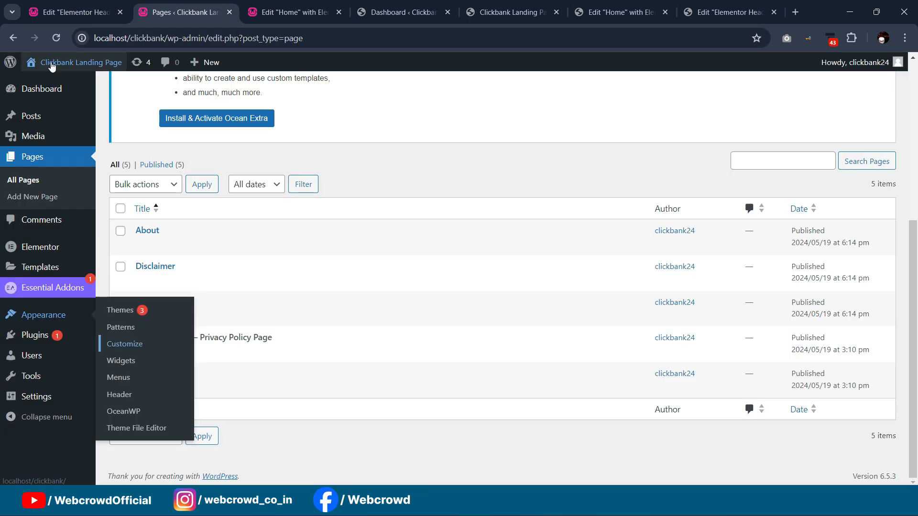
pyautogui.click(48, 85)
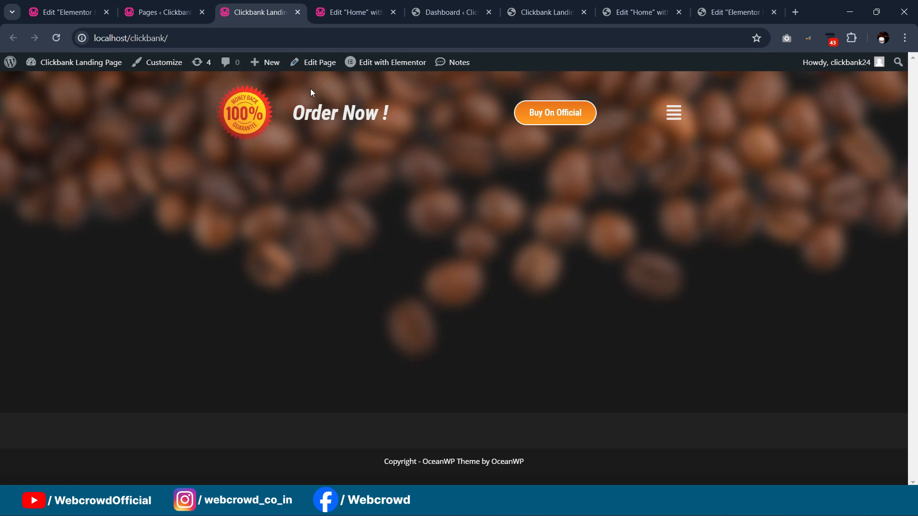
pyautogui.click(340, 5)
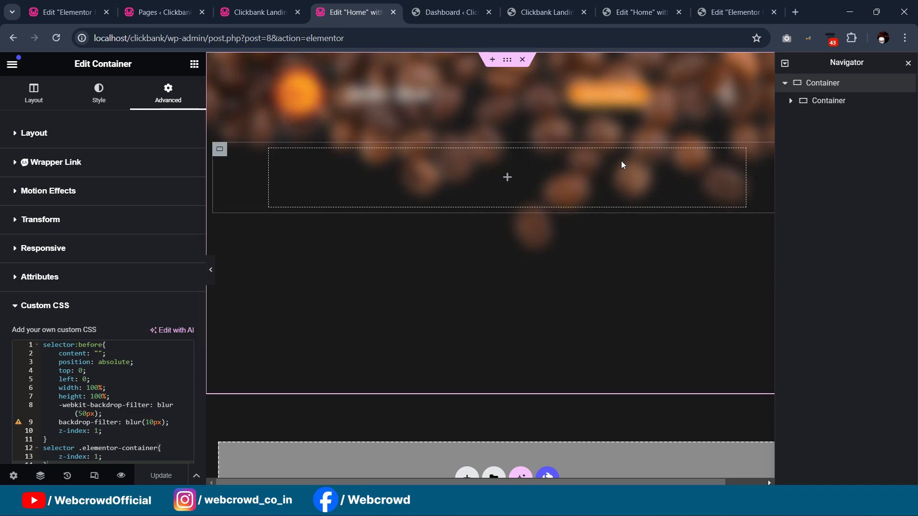
pyautogui.click(639, 12)
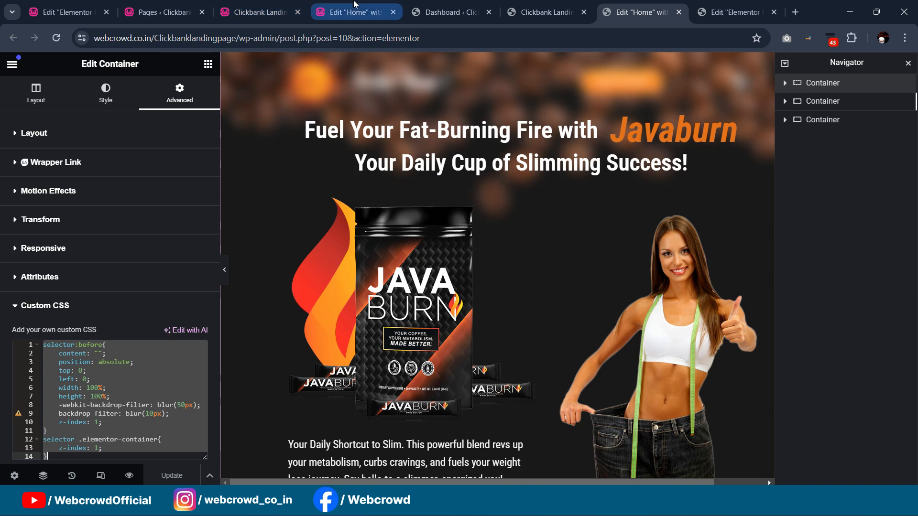
# - Add a Heading widget to the inner container of the local Home page
pyautogui.click(330, 10)
pyautogui.click(192, 69)
pyautogui.moveTo(55, 332); pyautogui.dragTo(349, 181)
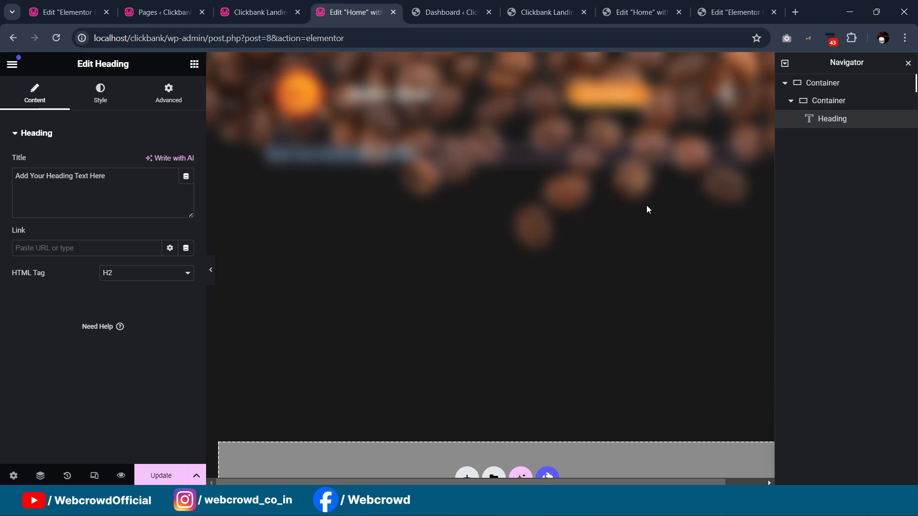
# - Set the inner container's Z-Index to 4
pyautogui.click(831, 101)
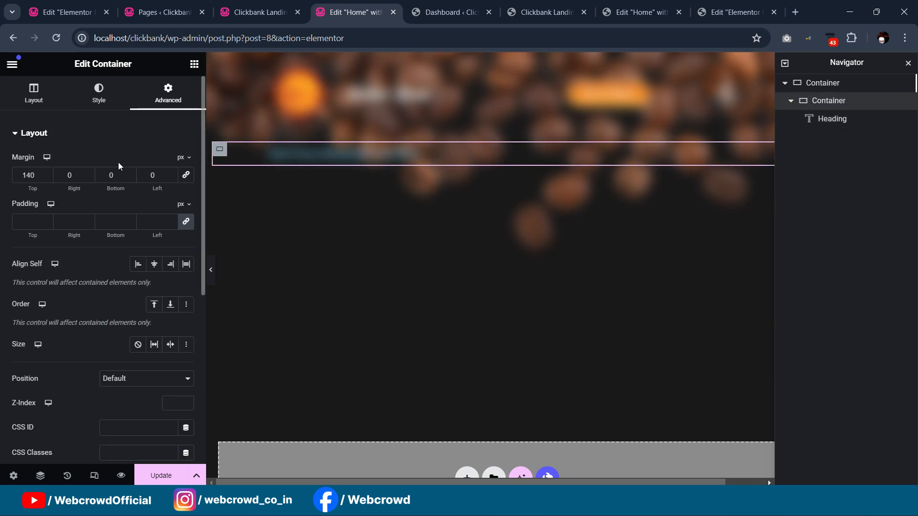
pyautogui.scroll(-3, 131, 187)
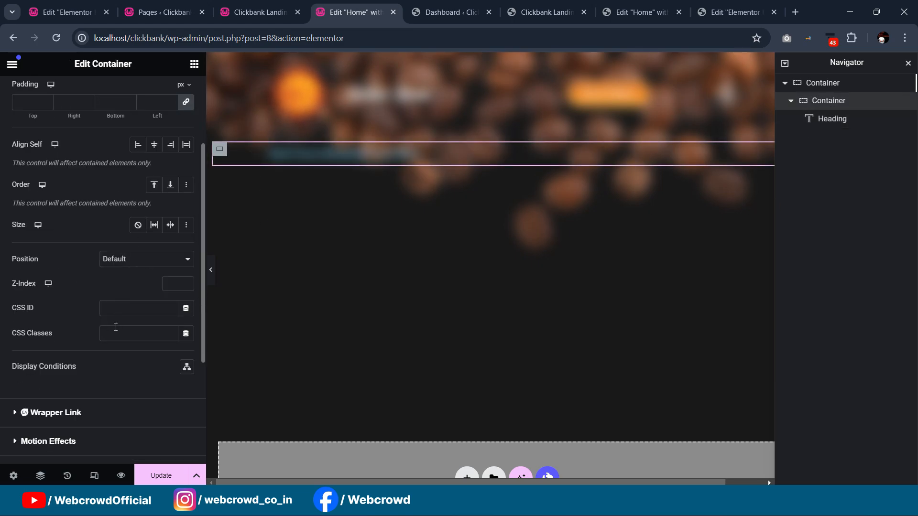
pyautogui.click(181, 282)
pyautogui.write('4')
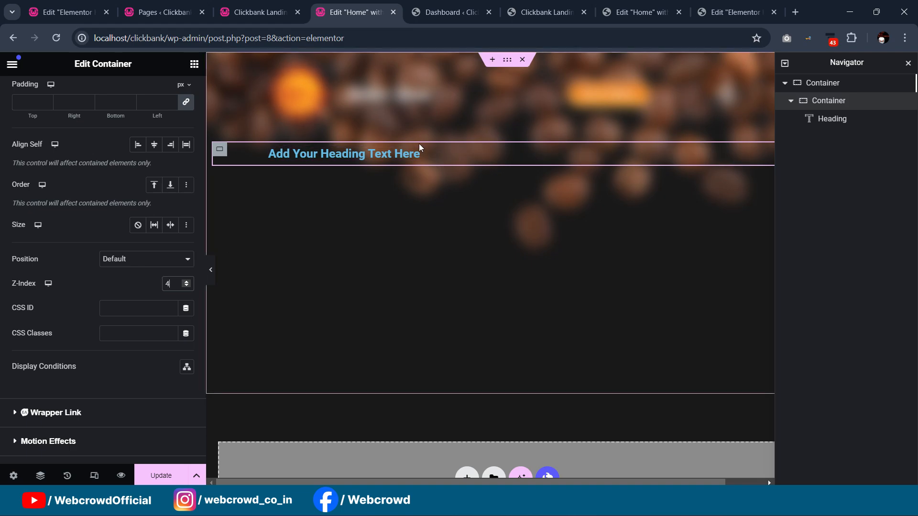
# - Delete the heading from the inner container, and undo the placement of a new Heading widget there
pyautogui.click(739, 158)
pyautogui.press('Delete')
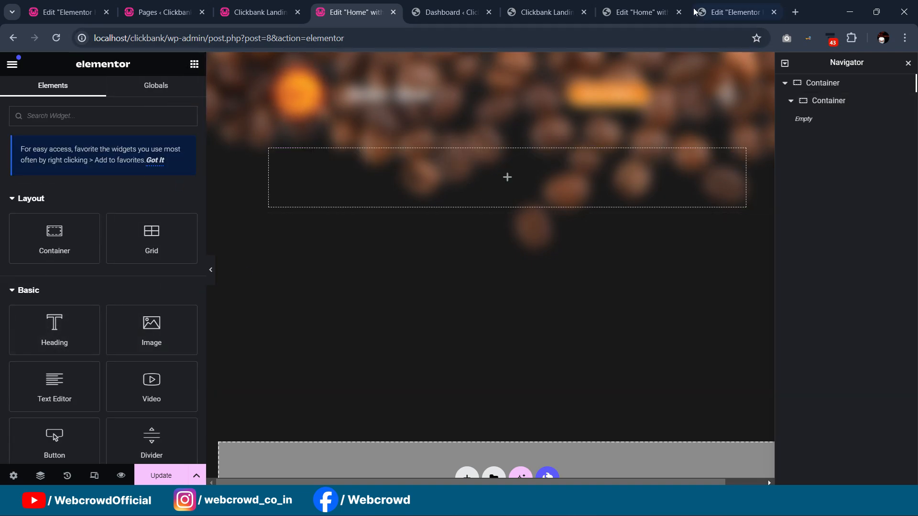
pyautogui.moveTo(53, 345); pyautogui.dragTo(415, 178)
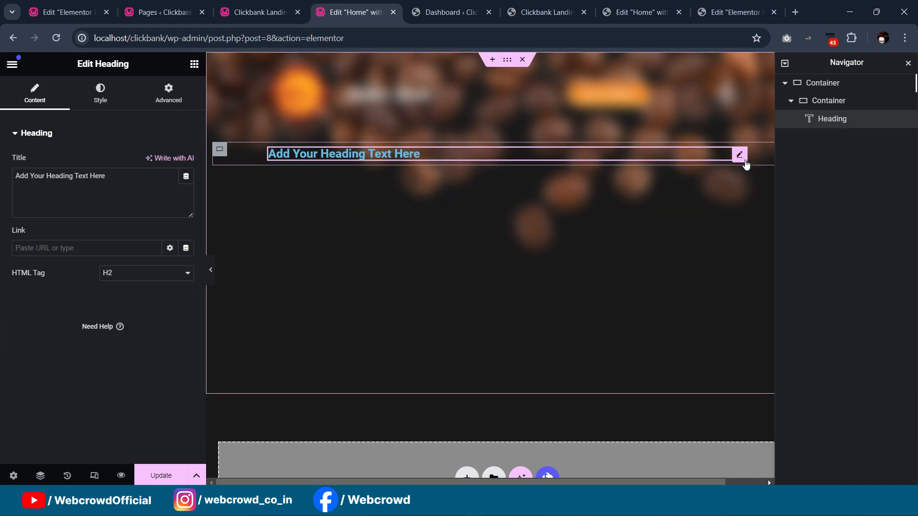
pyautogui.hotkey('ctrl', 'z')
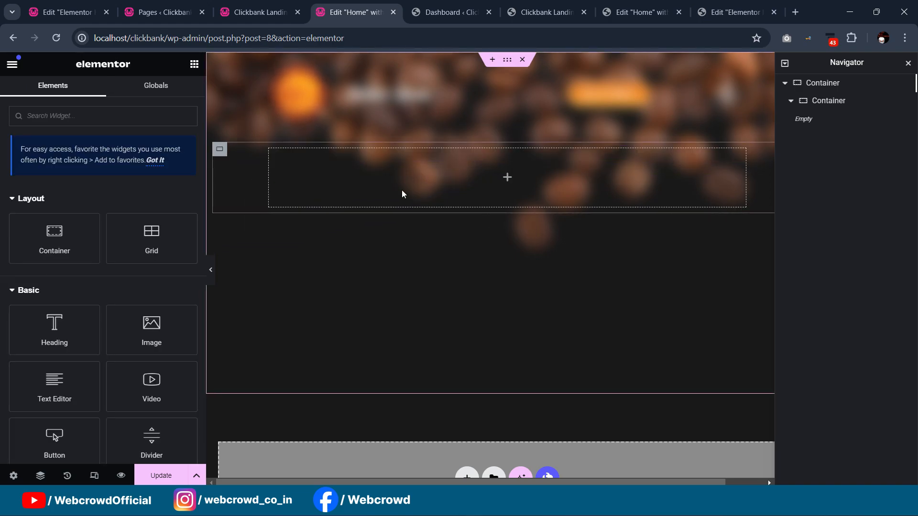
# - Nest a new container inside the empty inner container, set its direction to Row - horizontal, and add a Heading widget to it
pyautogui.moveTo(54, 236); pyautogui.dragTo(397, 174)
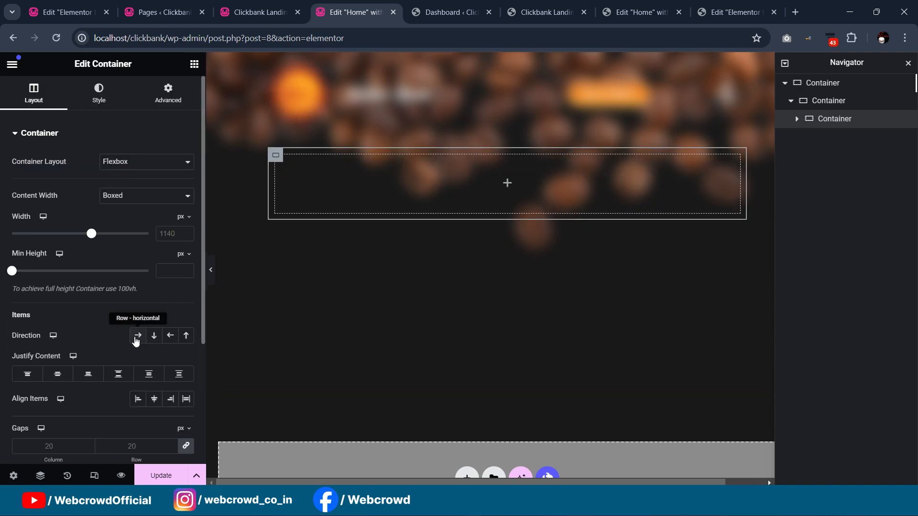
pyautogui.click(195, 63)
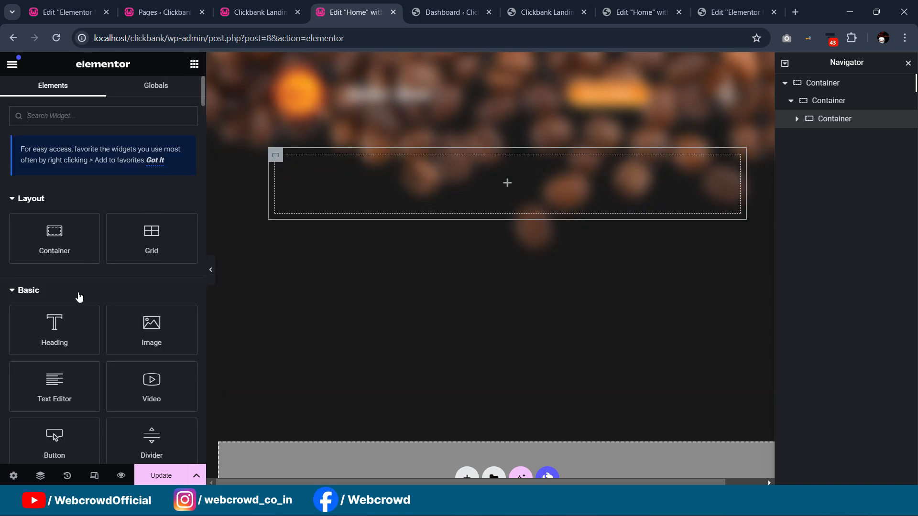
pyautogui.moveTo(64, 336); pyautogui.dragTo(338, 187)
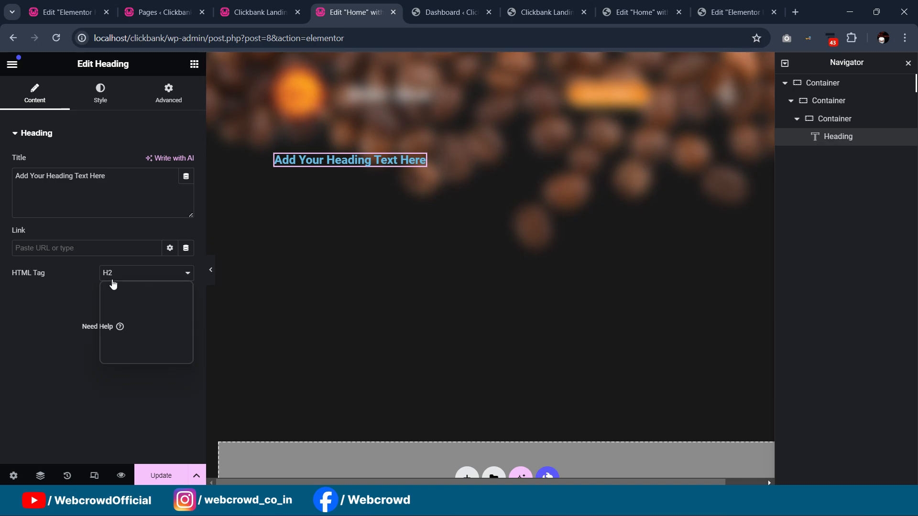
# - Make the new heading an H1 titled "Fuel Your Fat-Burning Fire with", taking the text from the reference Home page
pyautogui.click(113, 287)
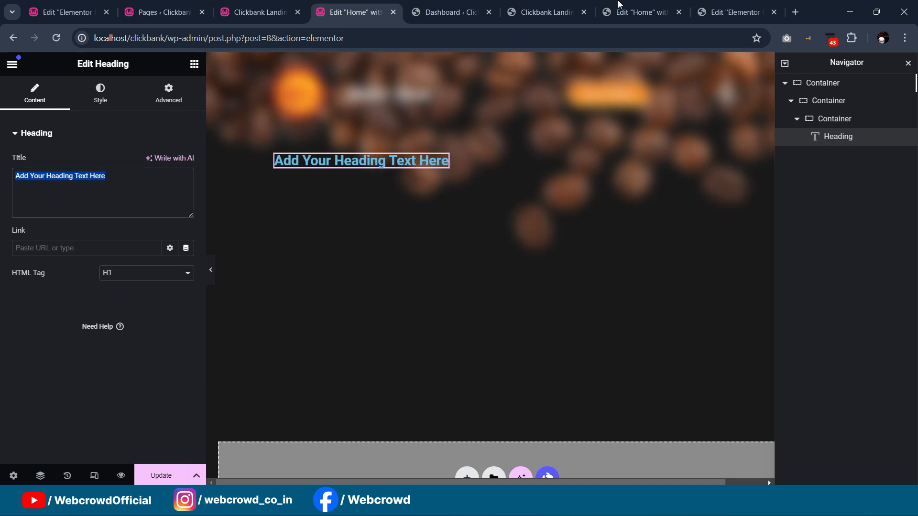
pyautogui.click(604, 5)
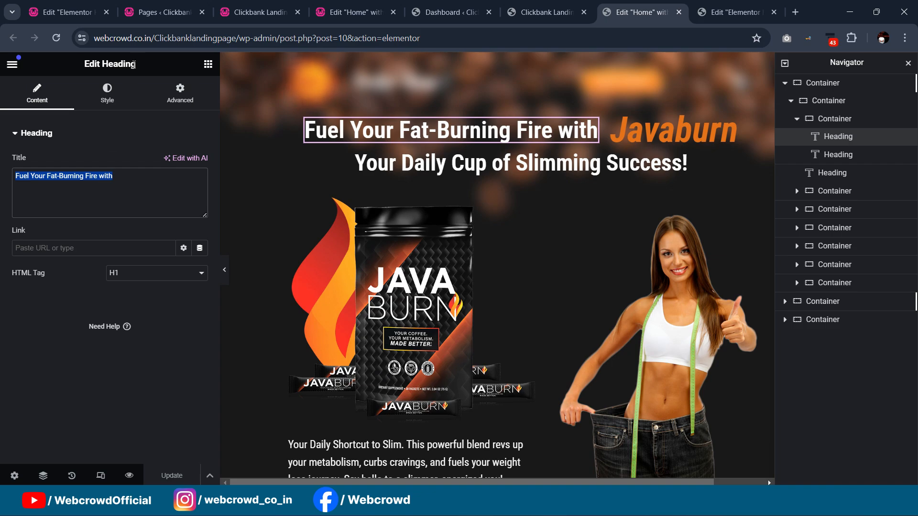
pyautogui.click(261, 10)
pyautogui.click(355, 4)
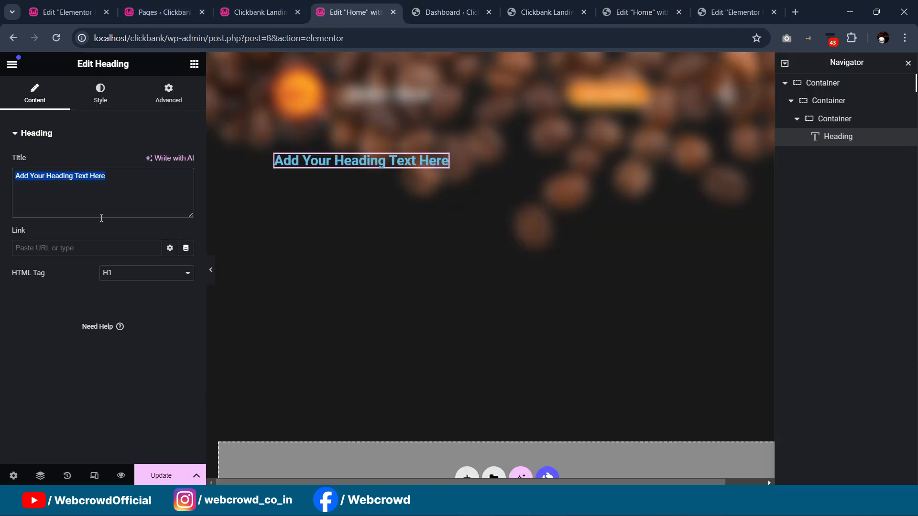
pyautogui.write('Fuel Your Fat-Burning Fire with')
# - Set the heading's text color to the off-white global Color 2
pyautogui.click(99, 95)
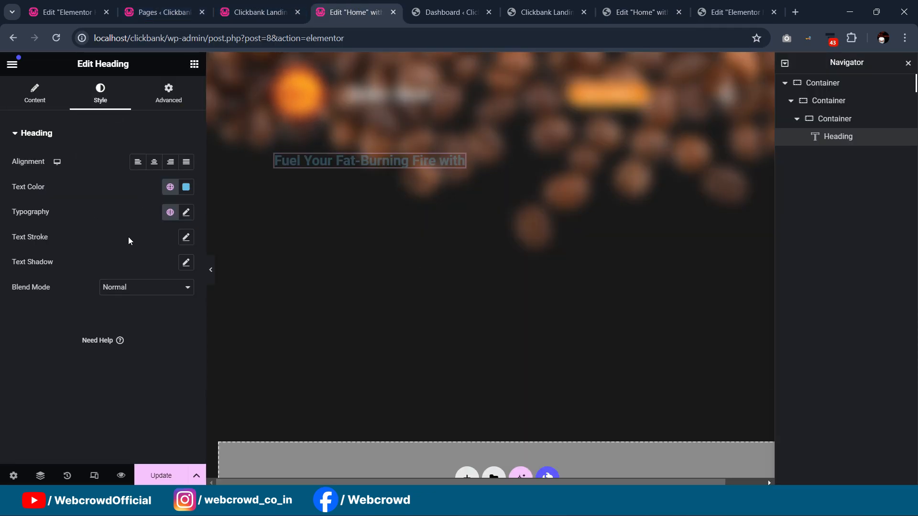
pyautogui.click(169, 189)
pyautogui.click(74, 359)
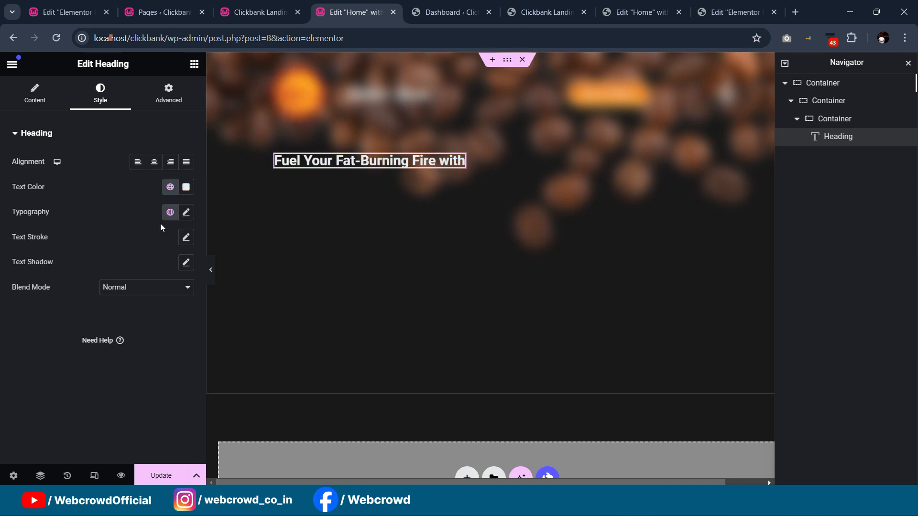
# - Set the heading's typography to Roboto Condensed, size 40 px, with Italic style
pyautogui.click(186, 213)
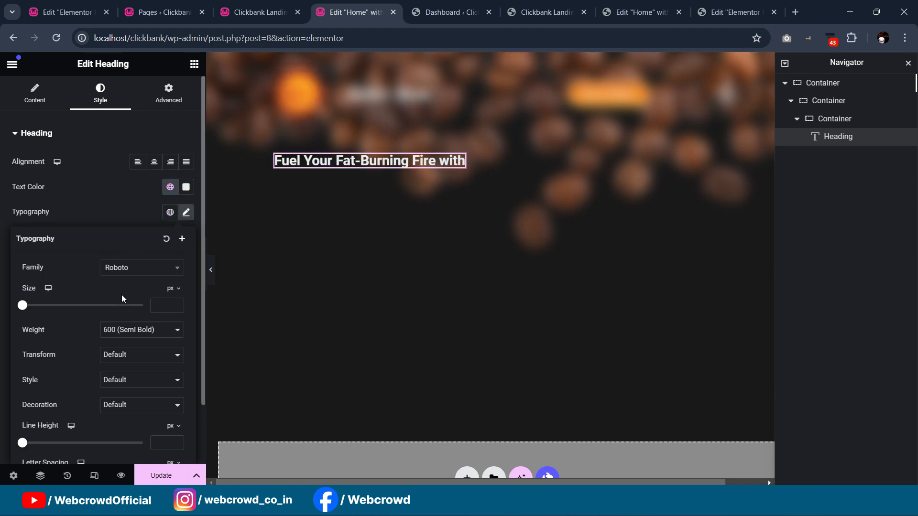
pyautogui.click(133, 268)
pyautogui.click(144, 342)
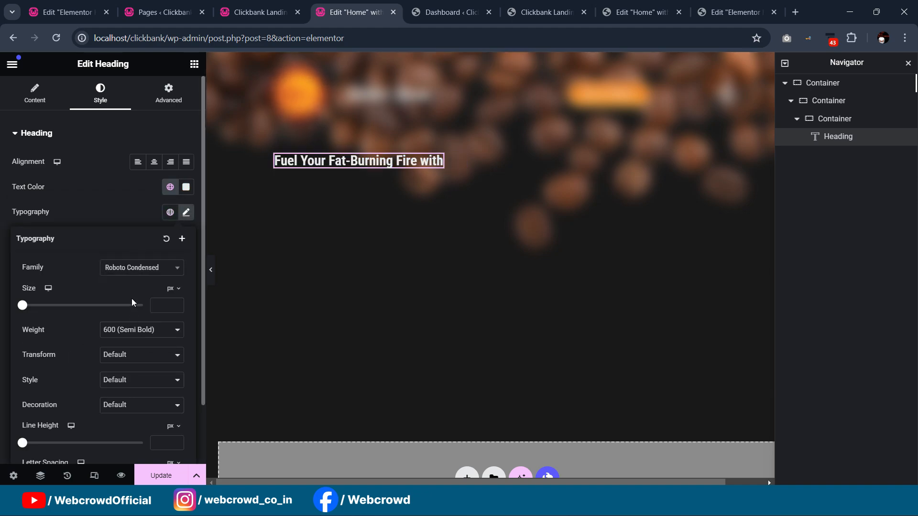
pyautogui.click(161, 305)
pyautogui.write('45')
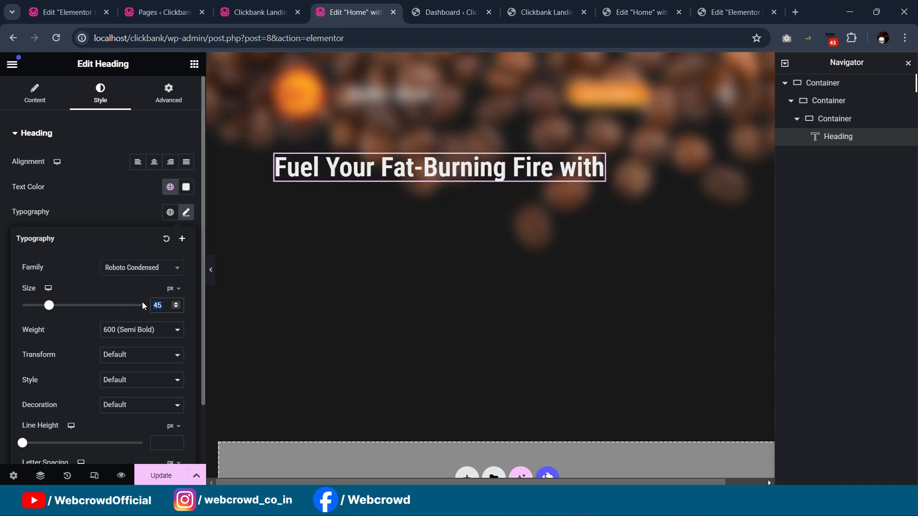
pyautogui.write('40')
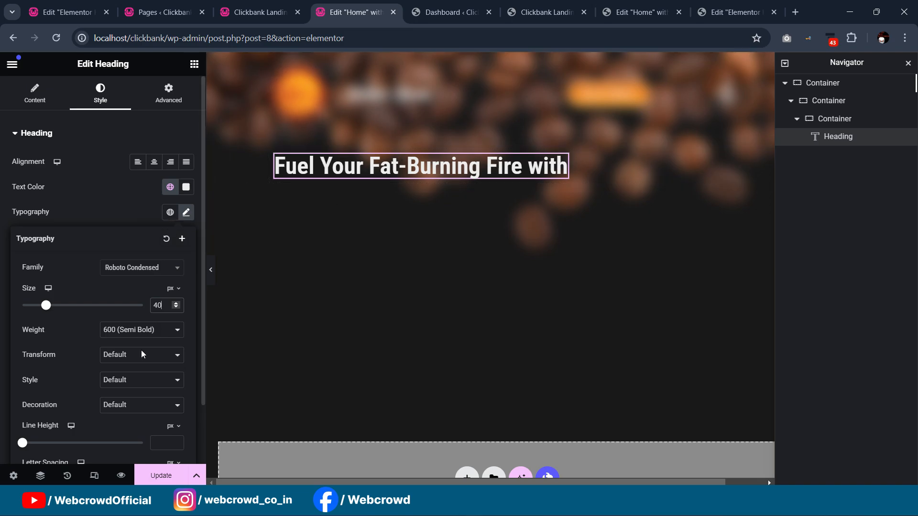
pyautogui.scroll(-1, 139, 347)
pyautogui.click(123, 327)
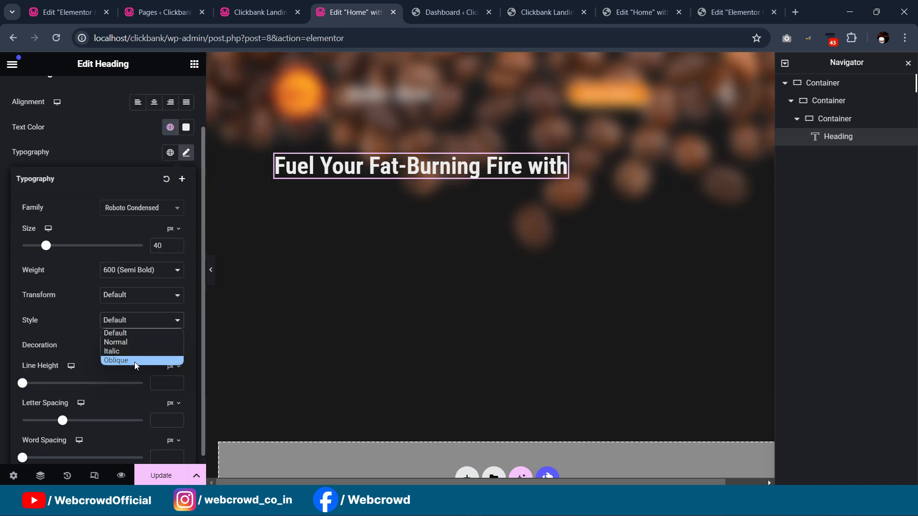
pyautogui.click(136, 352)
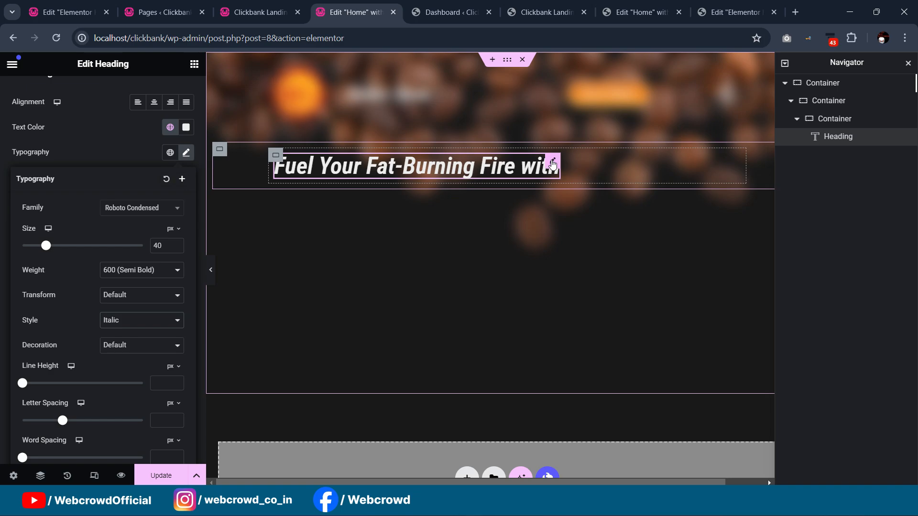
# - Duplicate the heading and replace the copy's title with "Javaburn", copied from the reference Home page
pyautogui.rightClick(552, 165)
pyautogui.click(574, 197)
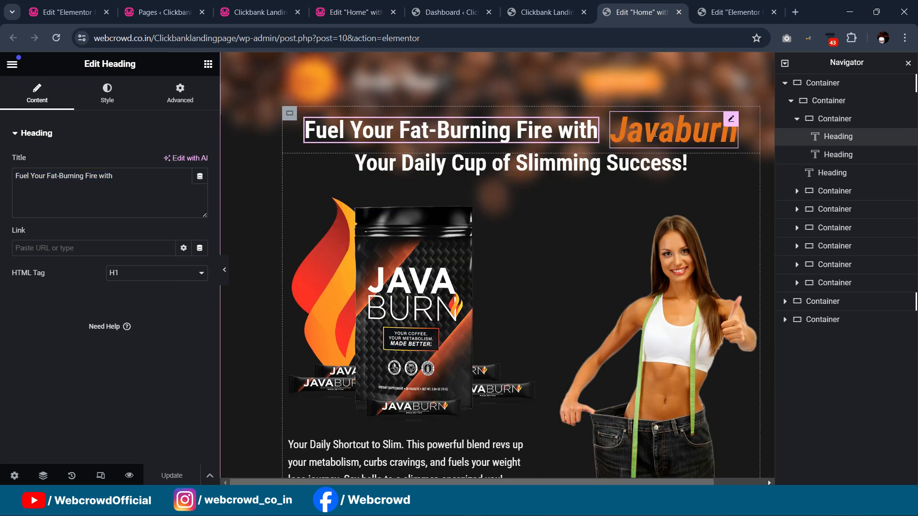
pyautogui.click(669, 129)
pyautogui.moveTo(86, 184); pyautogui.dragTo(4, 174)
pyautogui.hotkey('ctrl', 'c')
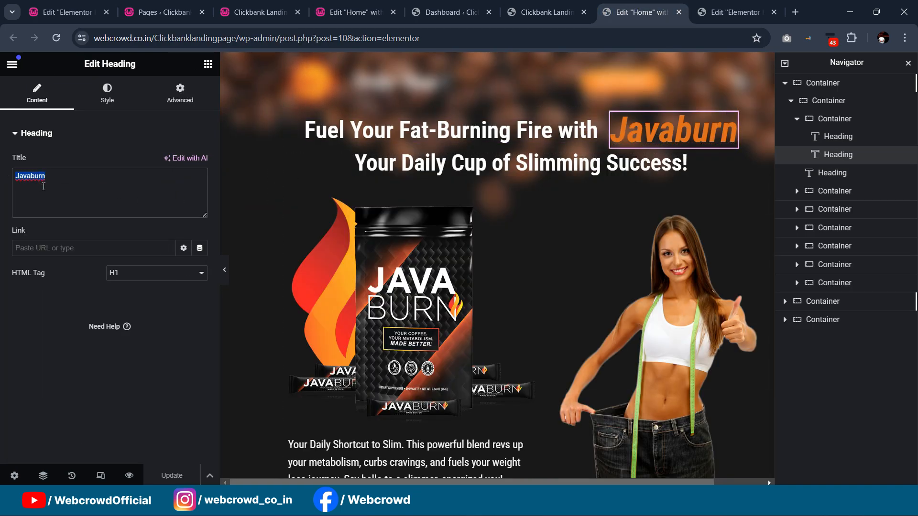
pyautogui.click(339, 12)
pyautogui.moveTo(134, 179); pyautogui.dragTo(1, 163)
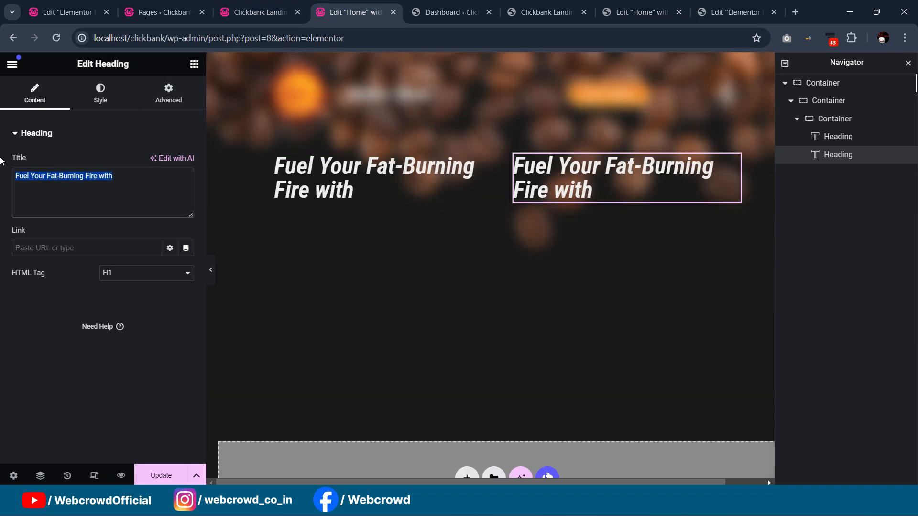
pyautogui.hotkey('ctrl', 'v')
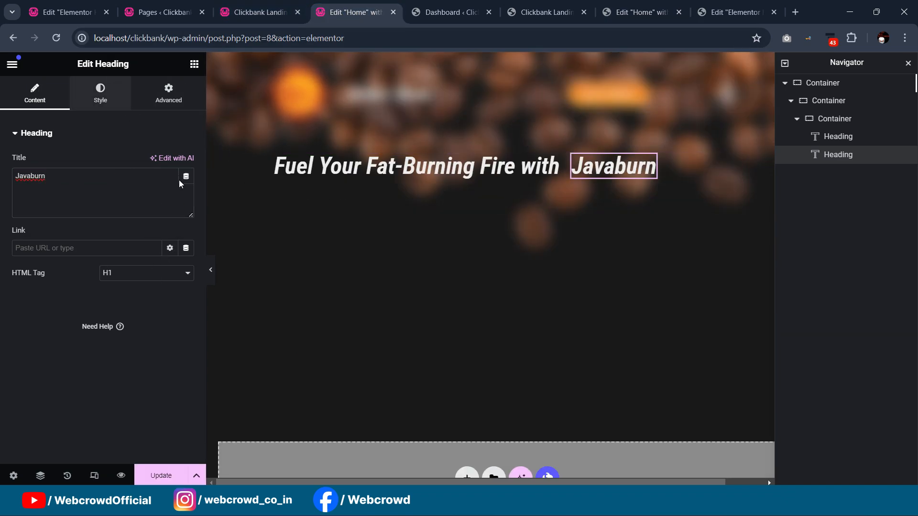
# - Set the Javaburn heading's typography to size 50 px and weight 700 (Bold)
pyautogui.click(101, 93)
pyautogui.click(186, 212)
pyautogui.doubleClick(158, 305)
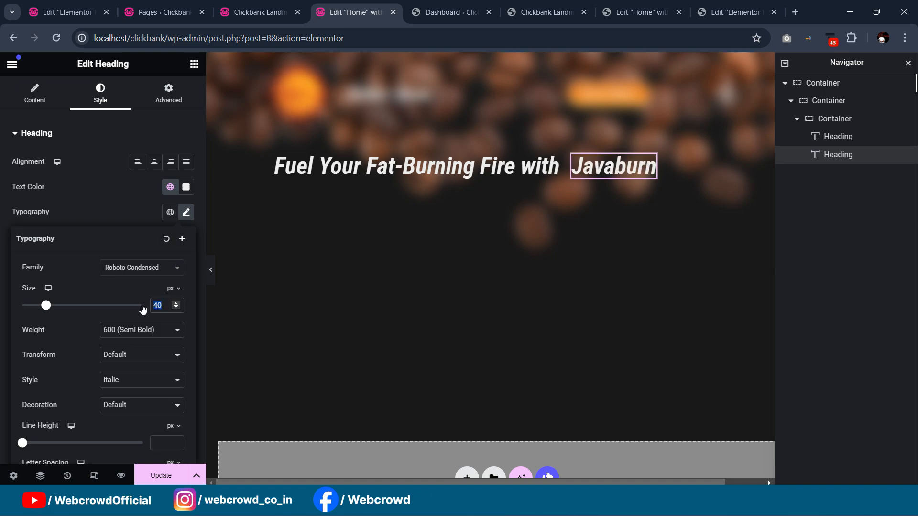
pyautogui.write('50')
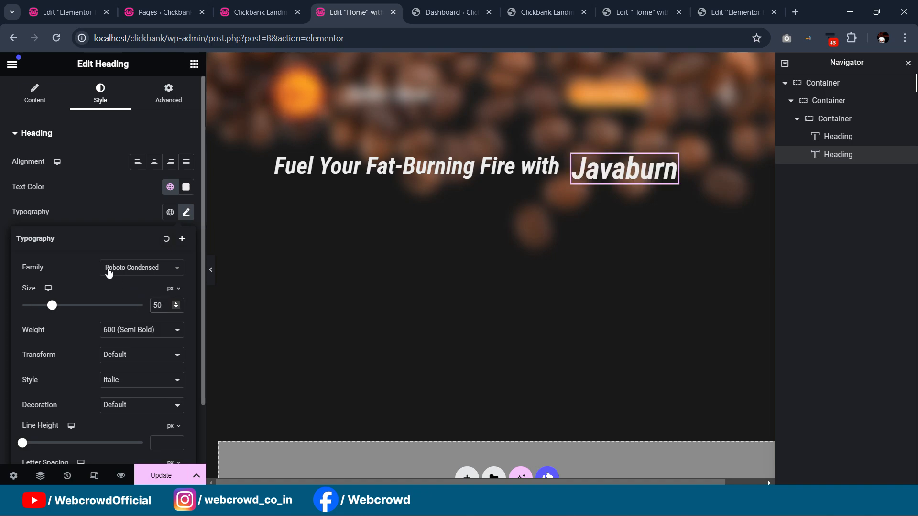
pyautogui.click(133, 330)
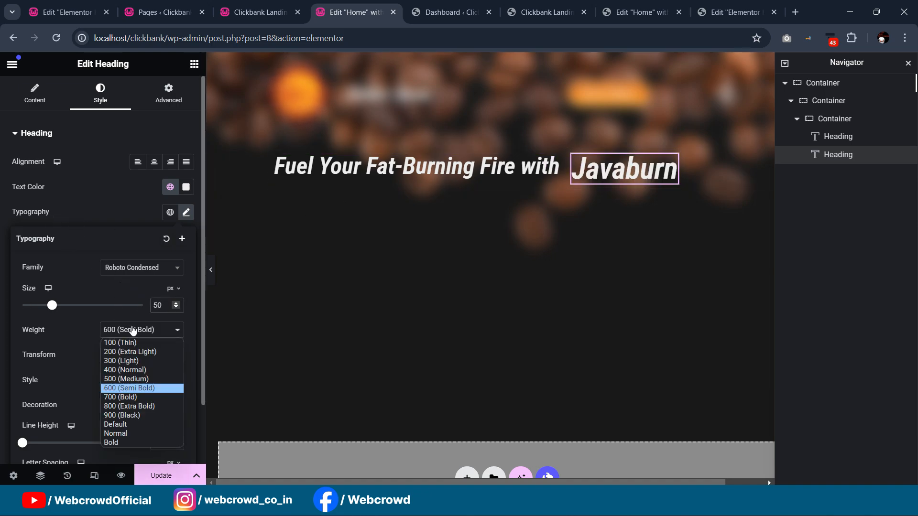
pyautogui.click(127, 401)
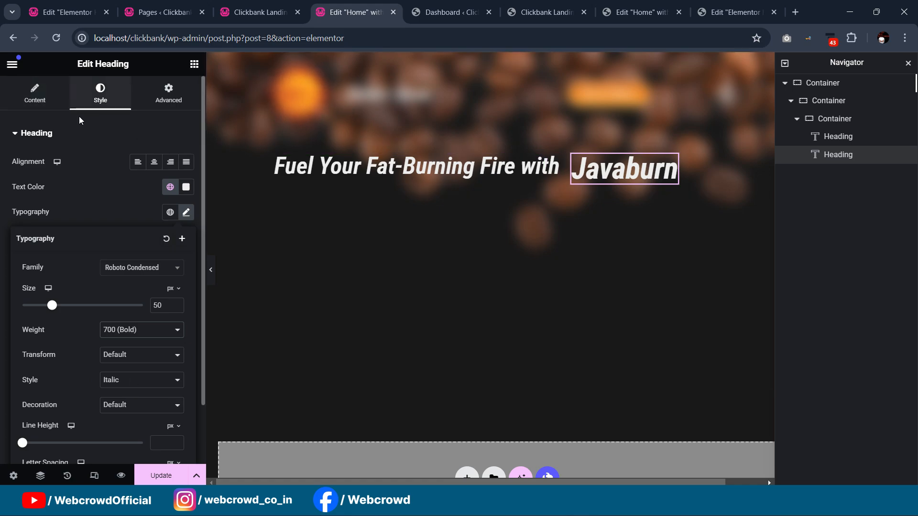
# - Set the Javaburn heading's text color to the orange global Color 3
pyautogui.click(170, 187)
pyautogui.scroll(-2, 111, 278)
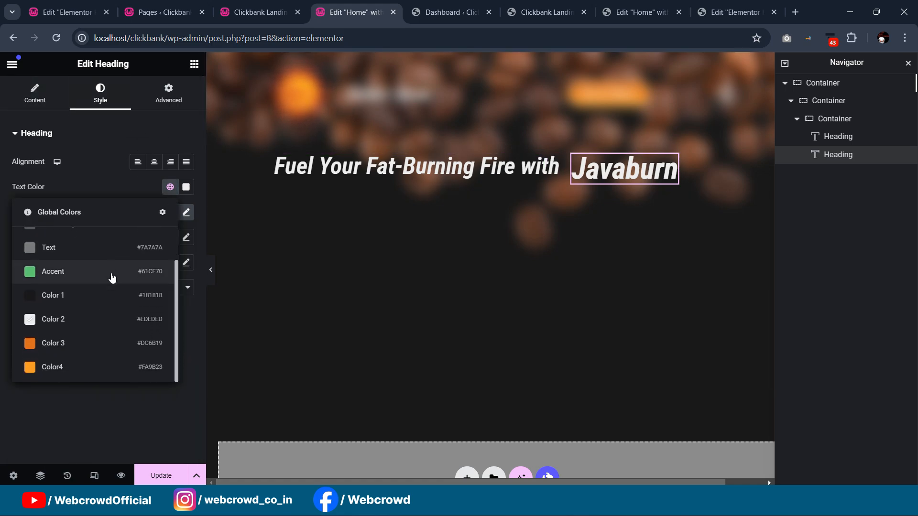
pyautogui.click(96, 352)
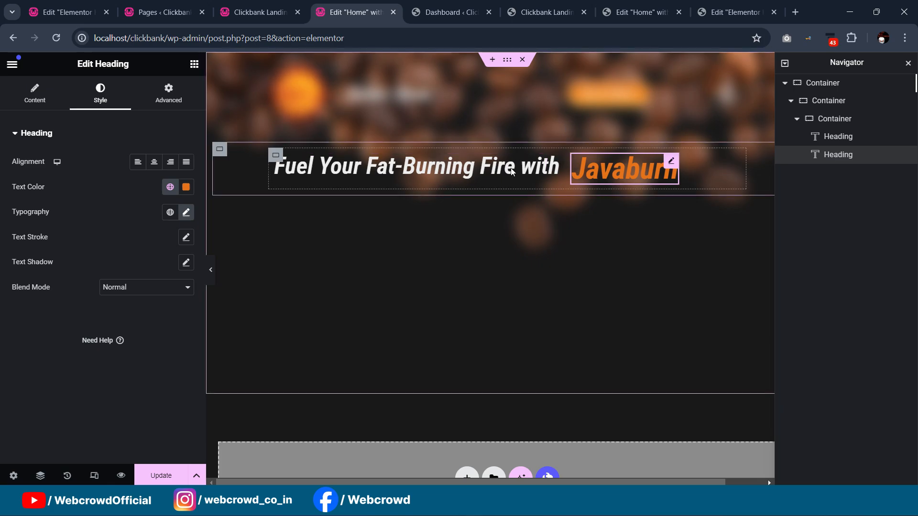
# - Align the heading row container's items to the end, and give the Javaburn heading an unlinked bottom margin of -5 px
pyautogui.click(276, 158)
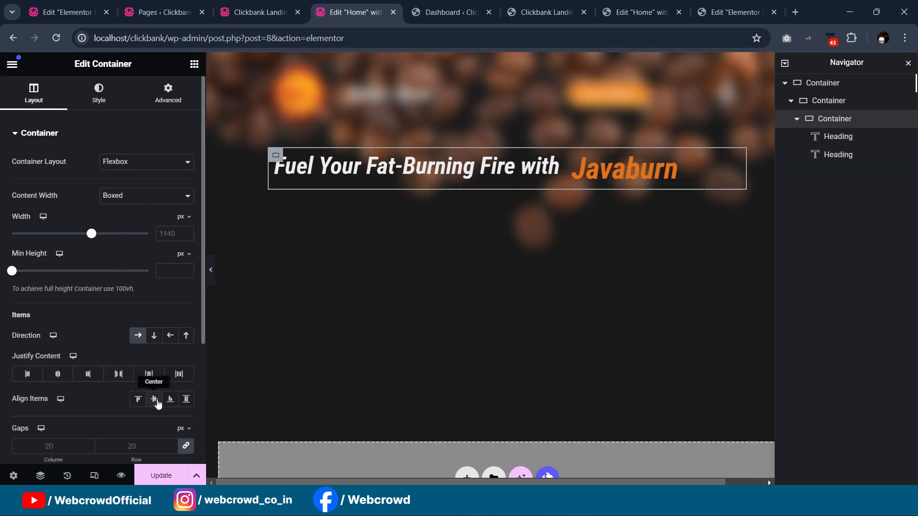
pyautogui.click(170, 405)
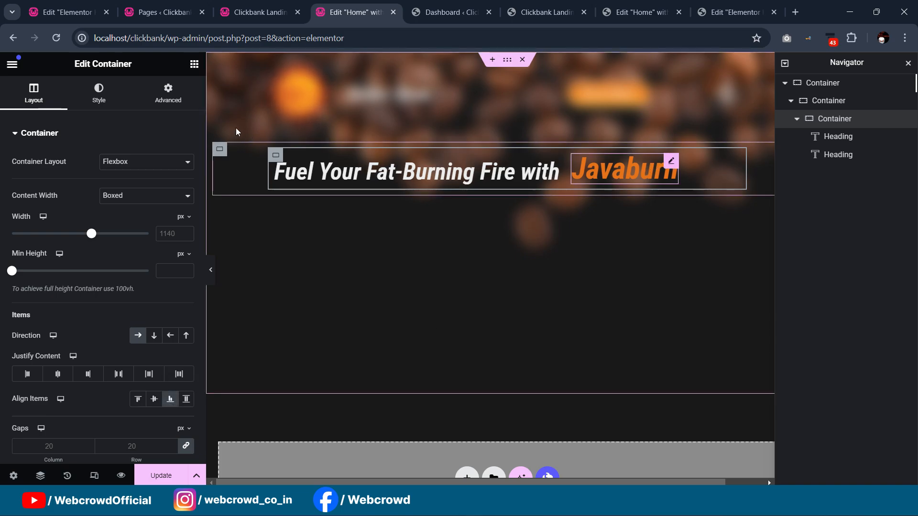
pyautogui.click(669, 168)
pyautogui.click(178, 101)
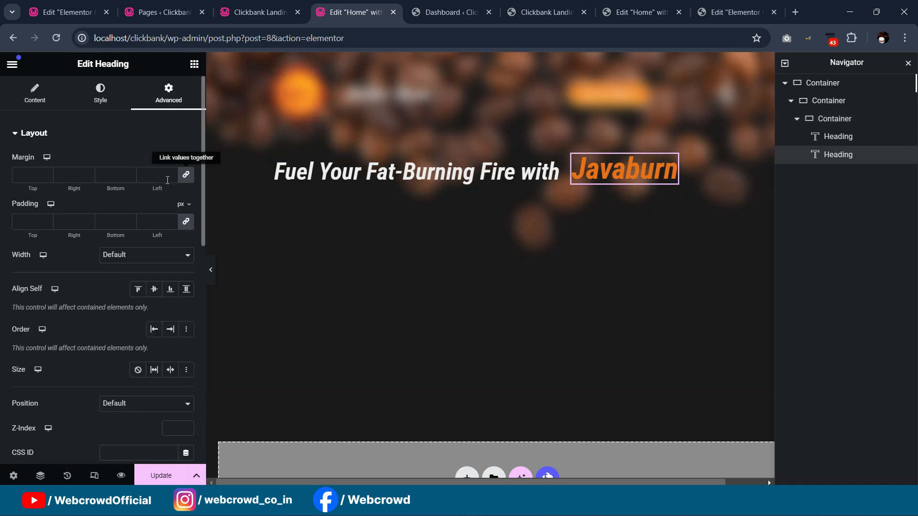
pyautogui.doubleClick(115, 175)
pyautogui.write('-5')
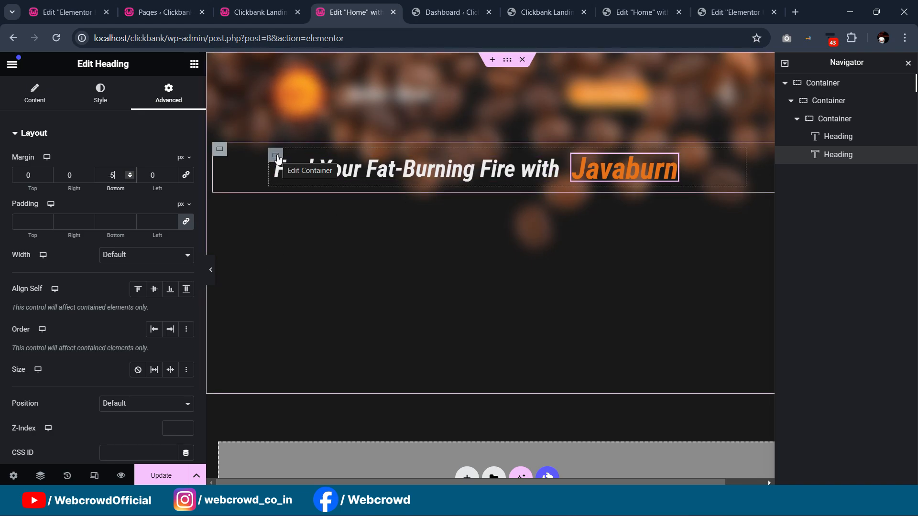
# - Center the two headings horizontally in their row container by setting Justify Content to Center
pyautogui.click(276, 156)
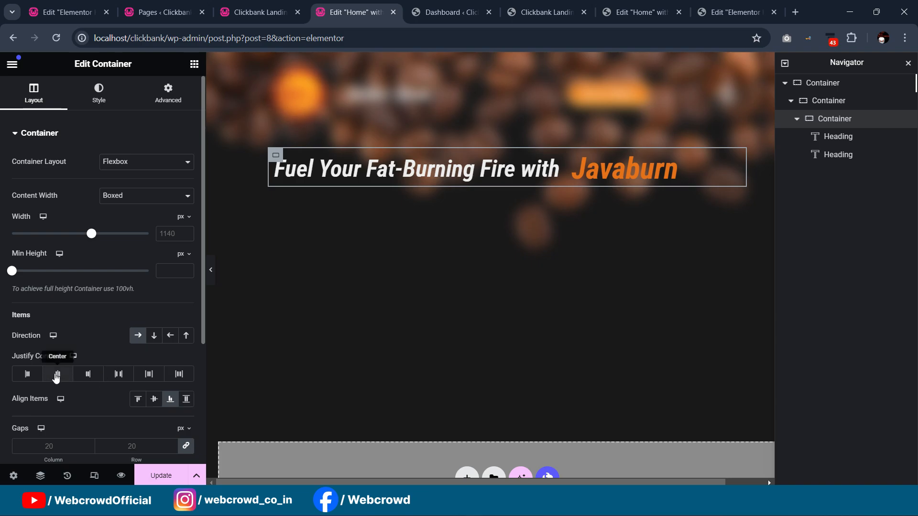
pyautogui.click(57, 375)
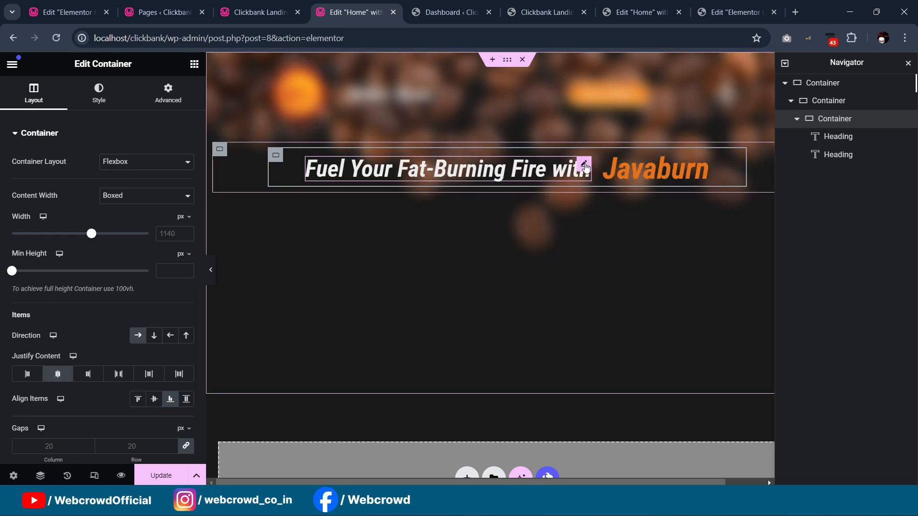
# - Copy the "Fuel Your Fat-Burning Fire with" heading and paste it into the parent container, below the heading row
pyautogui.rightClick(585, 166)
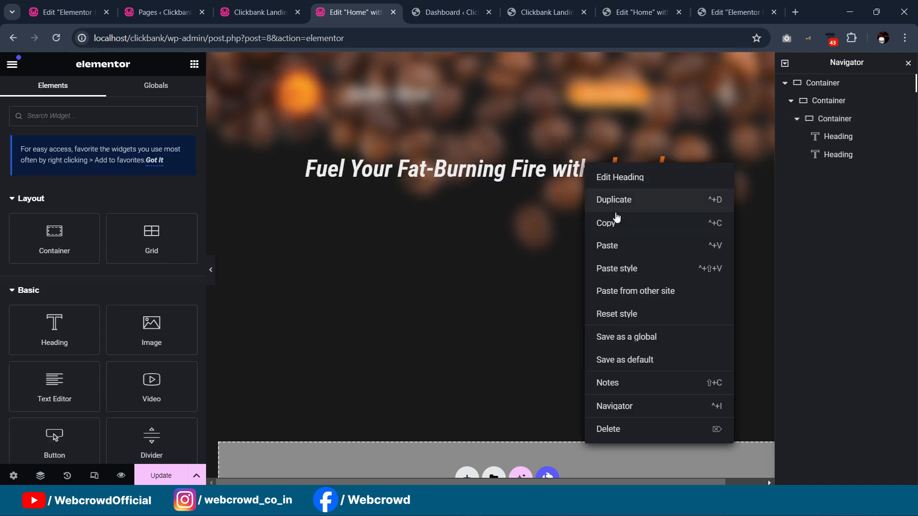
pyautogui.click(827, 105)
pyautogui.rightClick(827, 105)
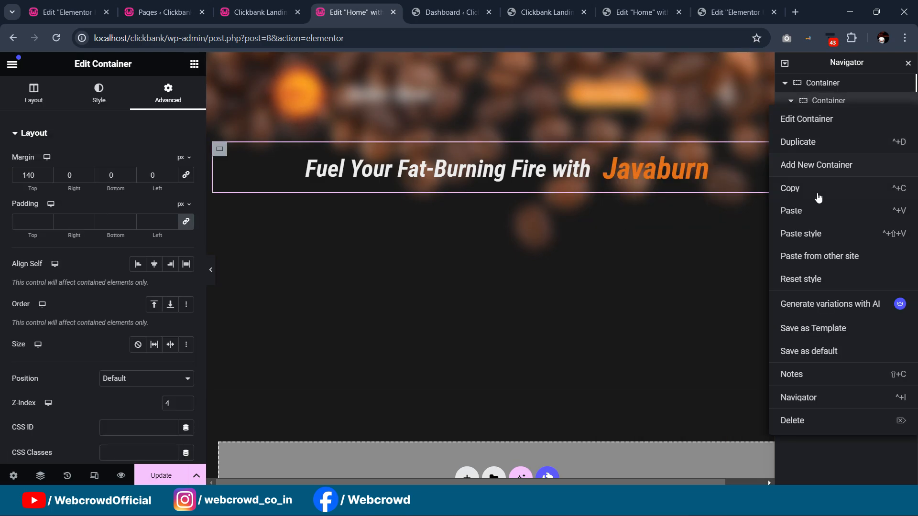
pyautogui.click(816, 210)
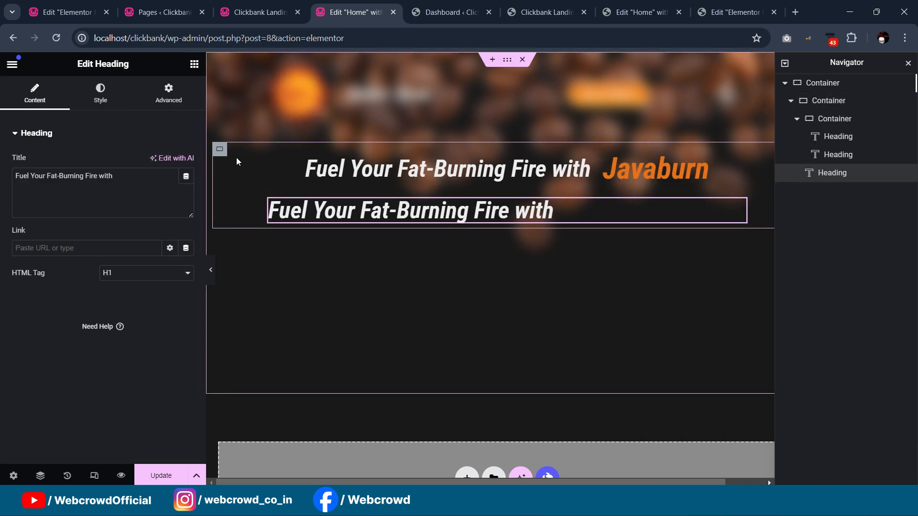
# - Center the items of the container that holds the headings by setting Align Items to Center
pyautogui.click(220, 150)
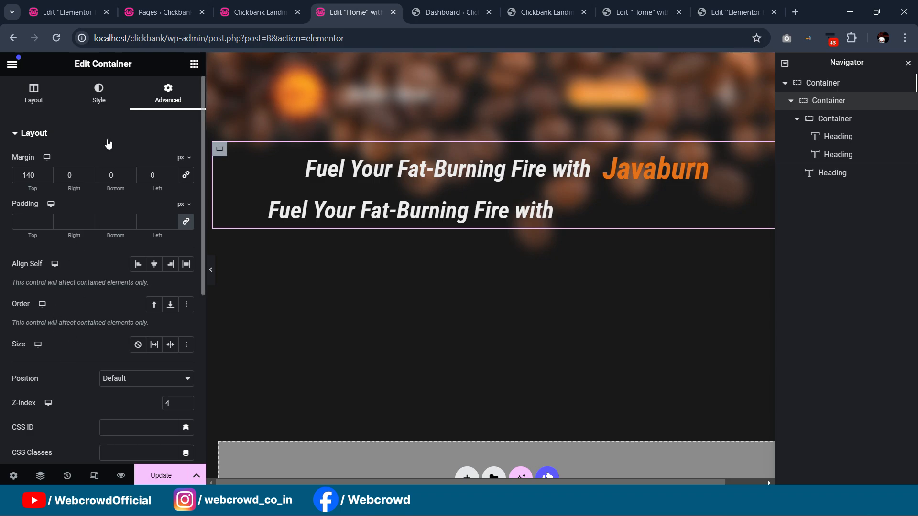
pyautogui.click(33, 94)
pyautogui.scroll(-3, 79, 251)
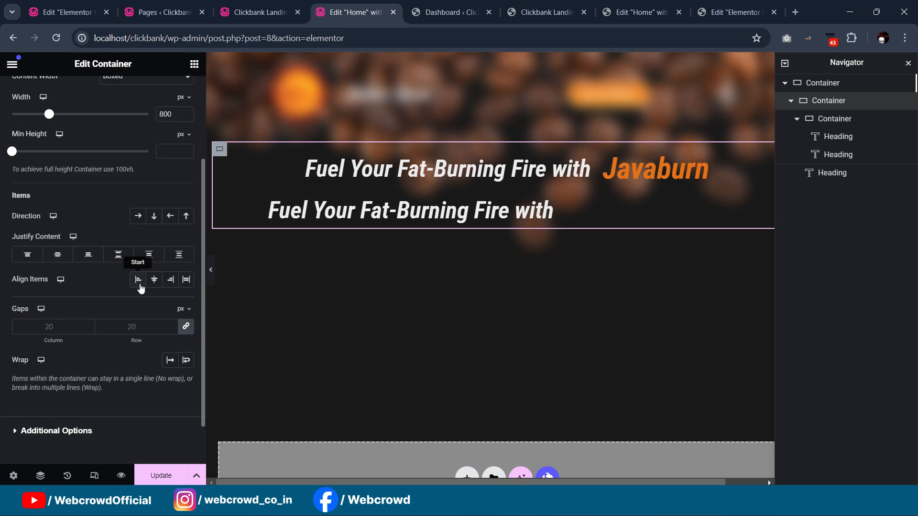
pyautogui.click(158, 284)
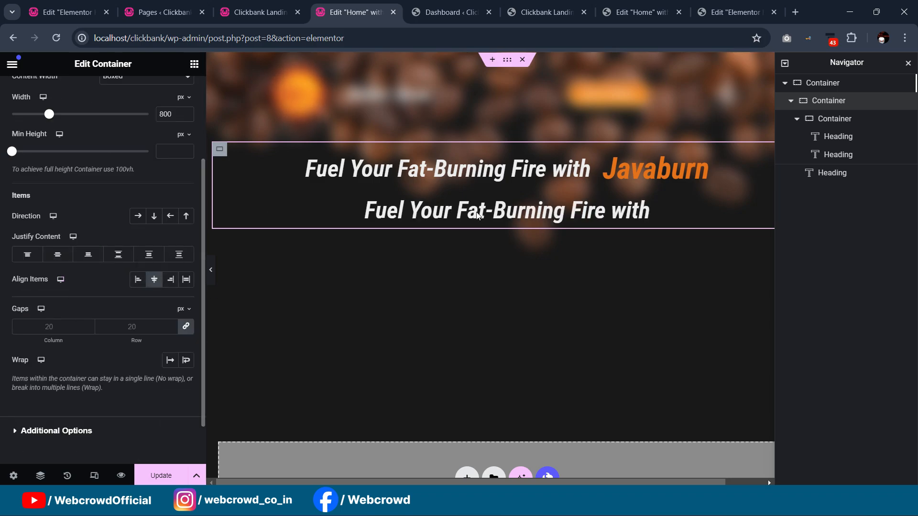
# - Replace the pasted heading's title with "Your Daily Cup of Slimming Success!" copied from the reference page
pyautogui.click(640, 12)
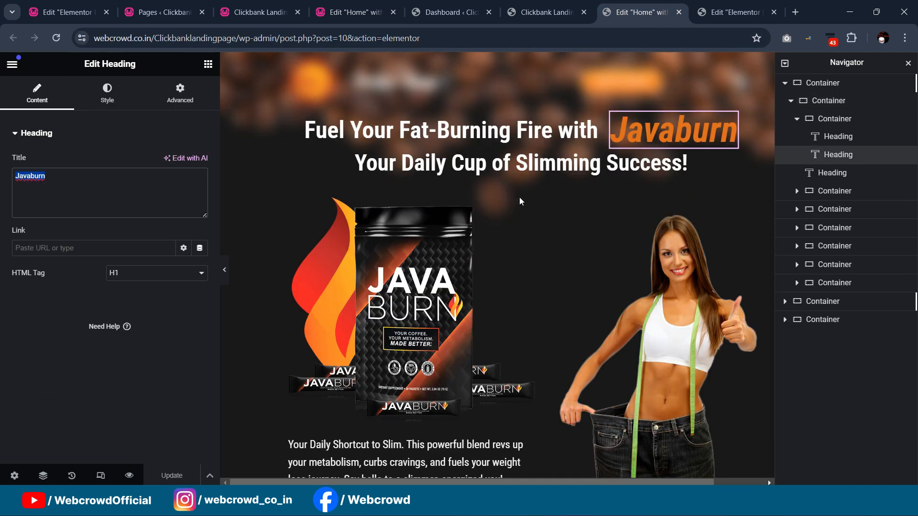
pyautogui.click(145, 184)
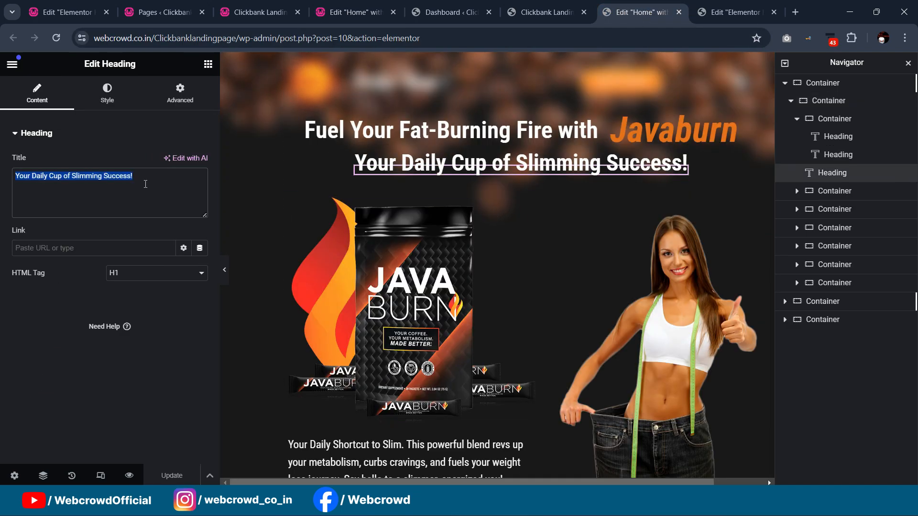
pyautogui.click(351, 12)
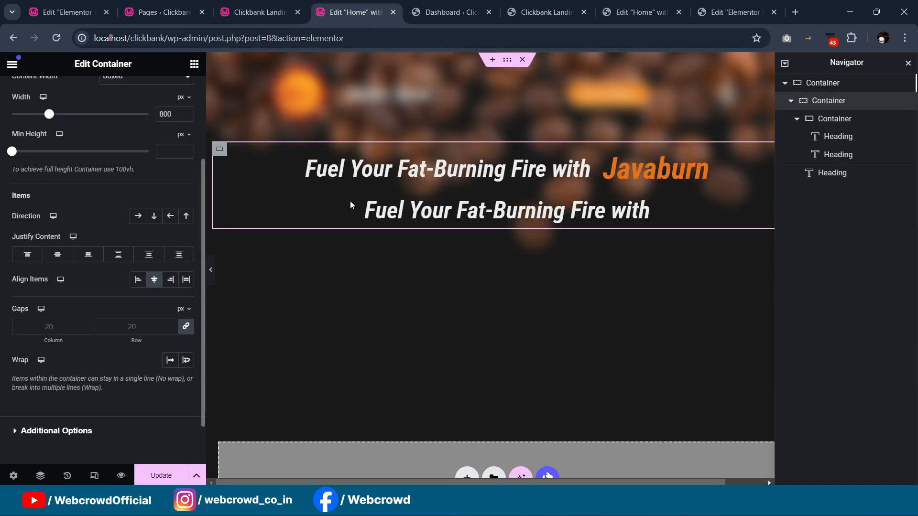
pyautogui.click(393, 215)
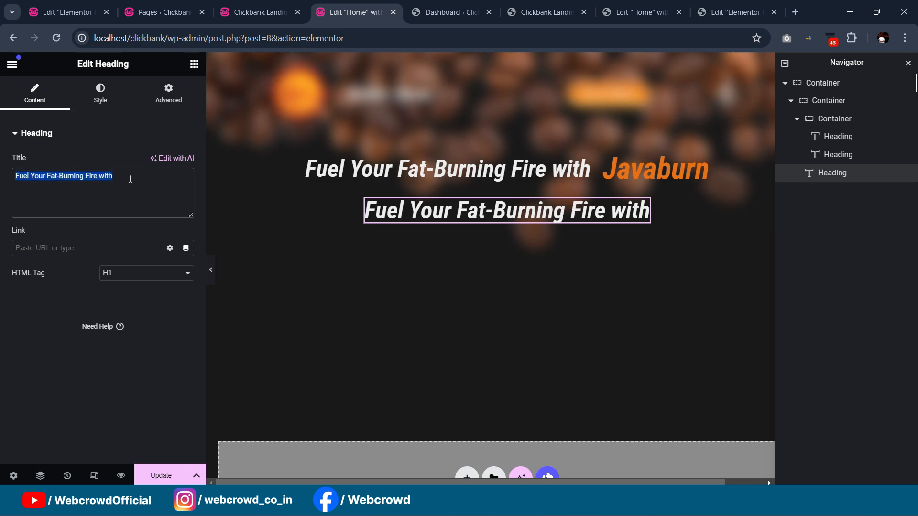
pyautogui.write('Your Daily Cup of Slimming Success!')
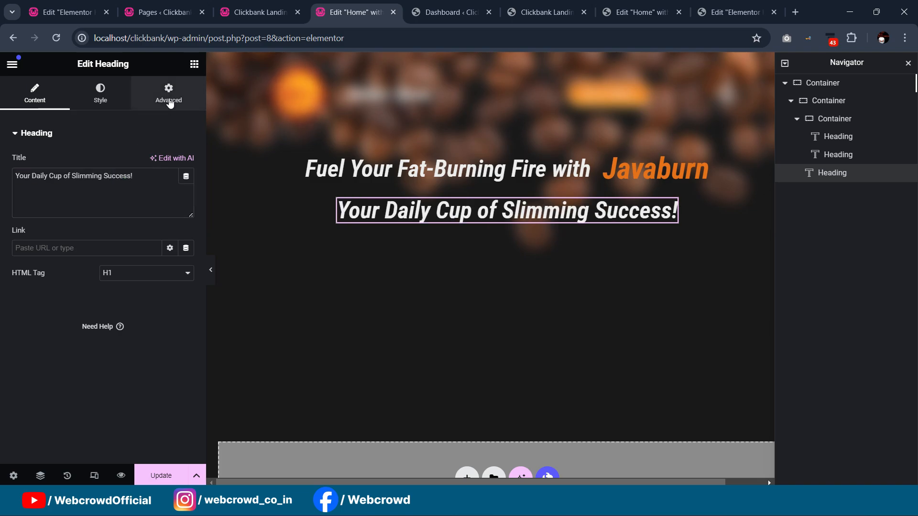
# - Give the "Your Daily Cup of Slimming Success!" heading a top margin of -21 px and preview the page without the editor panel
pyautogui.click(169, 94)
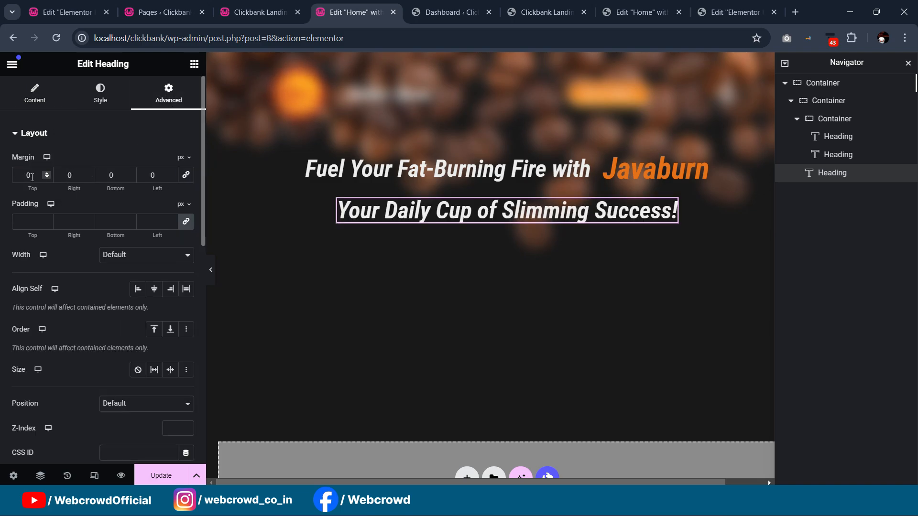
pyautogui.press('Down')
pyautogui.press('Down')
pyautogui.press('Down')
pyautogui.press('Down')
pyautogui.press('Down')
pyautogui.press('Down')
pyautogui.press('Down')
pyautogui.press('Down')
pyautogui.press('Down')
pyautogui.press('Down')
pyautogui.press('Down')
pyautogui.press('Down')
pyautogui.press('Down')
pyautogui.press('Down')
pyautogui.press('Down')
pyautogui.press('Down')
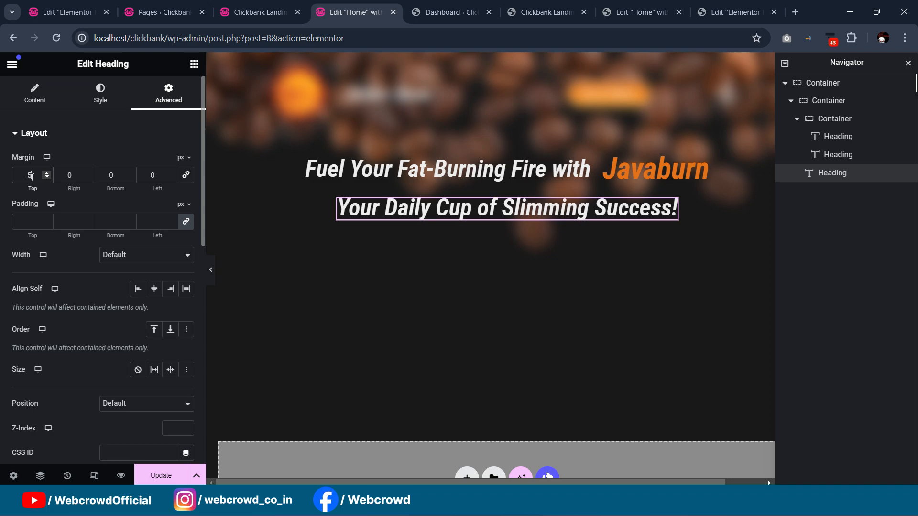
pyautogui.press('Down')
pyautogui.press('Down')
pyautogui.press('Down')
pyautogui.press('Down')
pyautogui.press('Down')
pyautogui.press('Down')
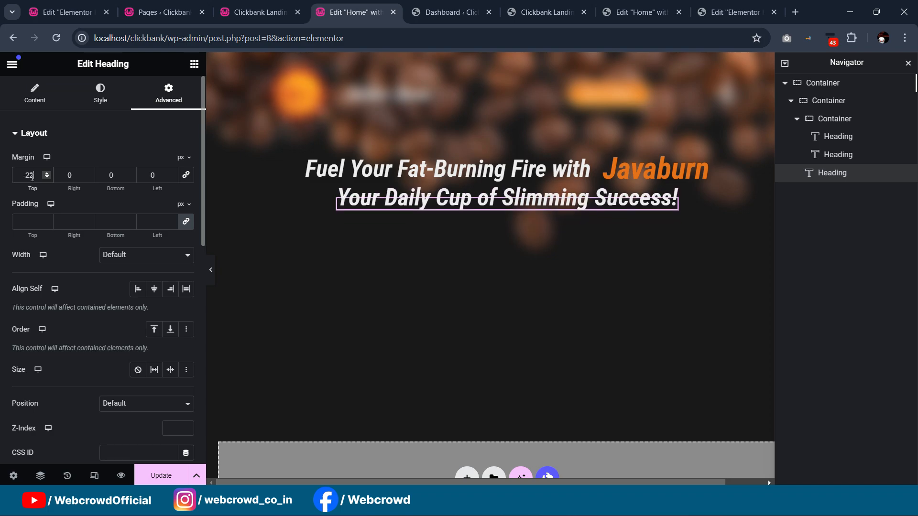
pyautogui.press('Up')
pyautogui.click(209, 278)
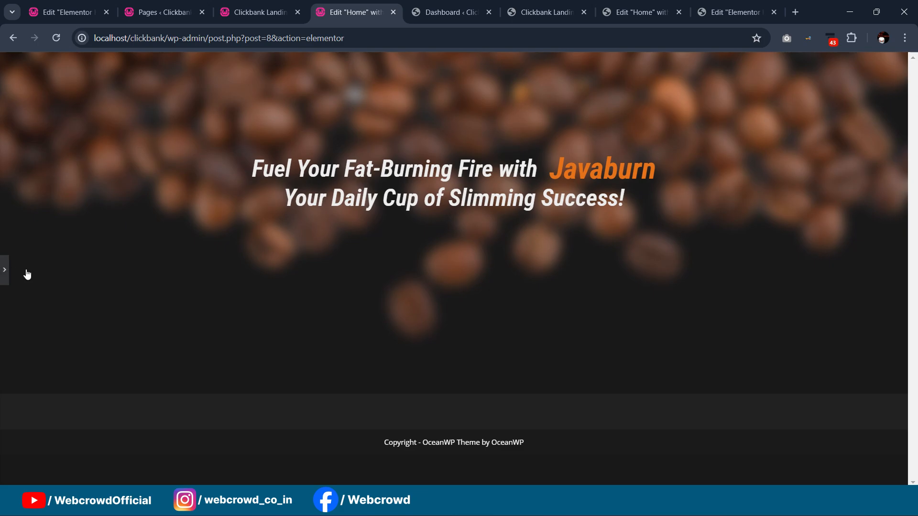
pyautogui.click(5, 270)
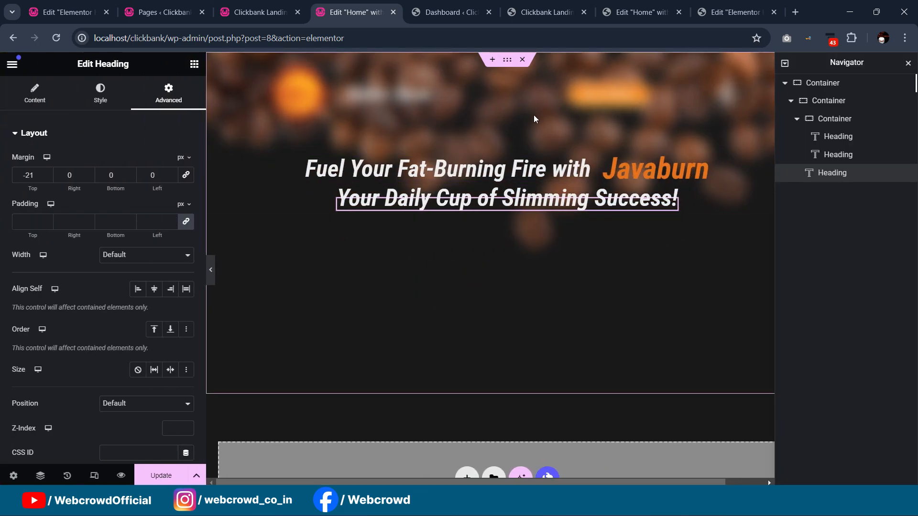
# - Add a container below the headings and nest another container inside it
pyautogui.click(194, 65)
pyautogui.moveTo(56, 245); pyautogui.dragTo(414, 214)
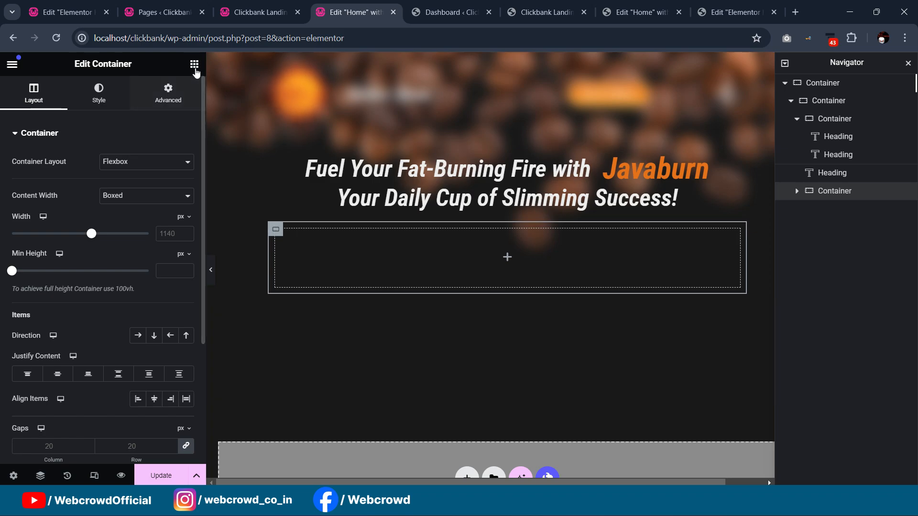
pyautogui.click(194, 64)
pyautogui.moveTo(55, 238); pyautogui.dragTo(430, 291)
# - Set the new outer container's direction to Row - horizontal and duplicate its inner container to make two columns
pyautogui.click(274, 229)
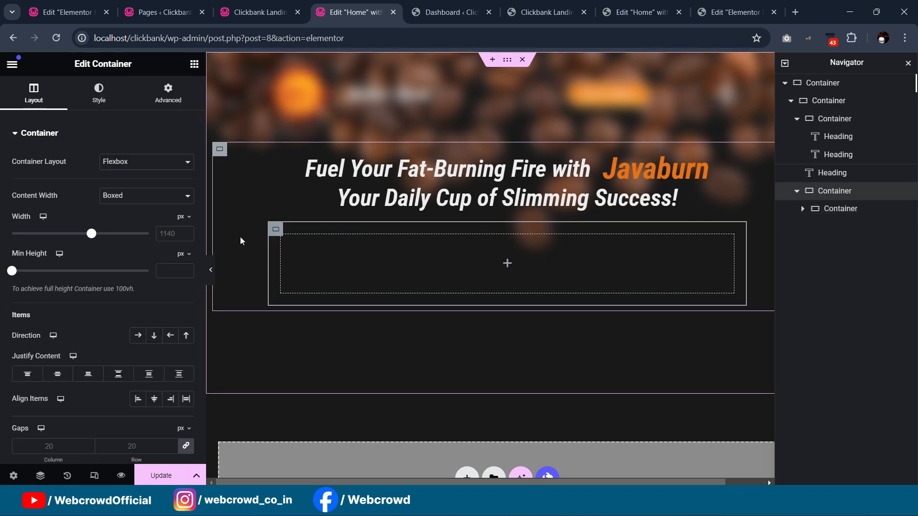
pyautogui.click(137, 335)
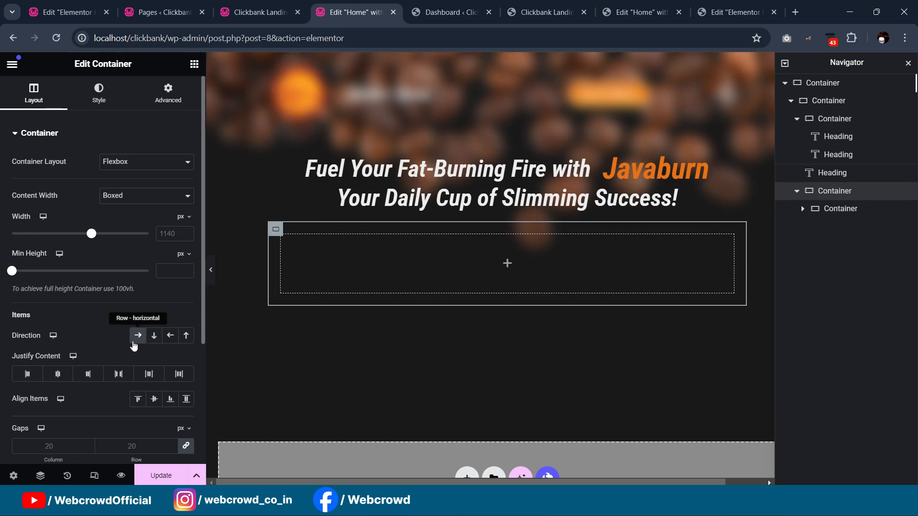
pyautogui.rightClick(318, 264)
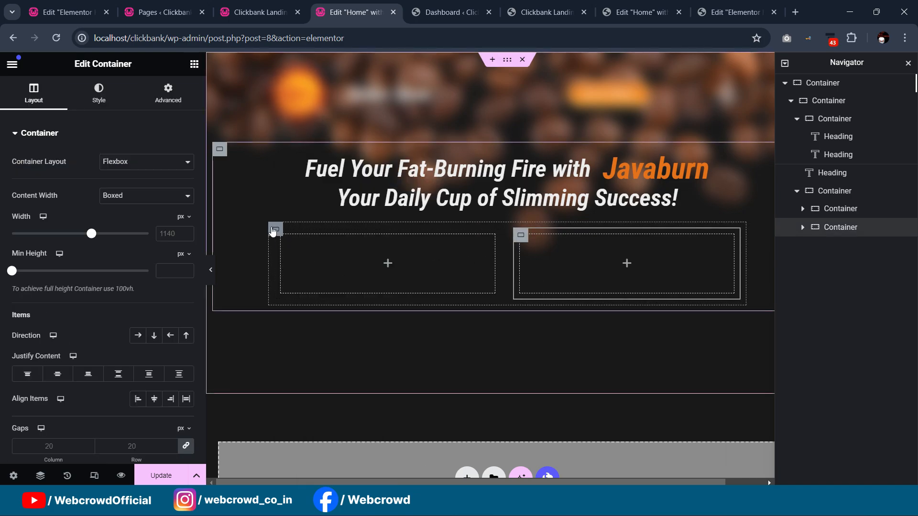
# - Set the padding of the two-column outer container to 0 px on all sides
pyautogui.click(275, 230)
pyautogui.click(168, 95)
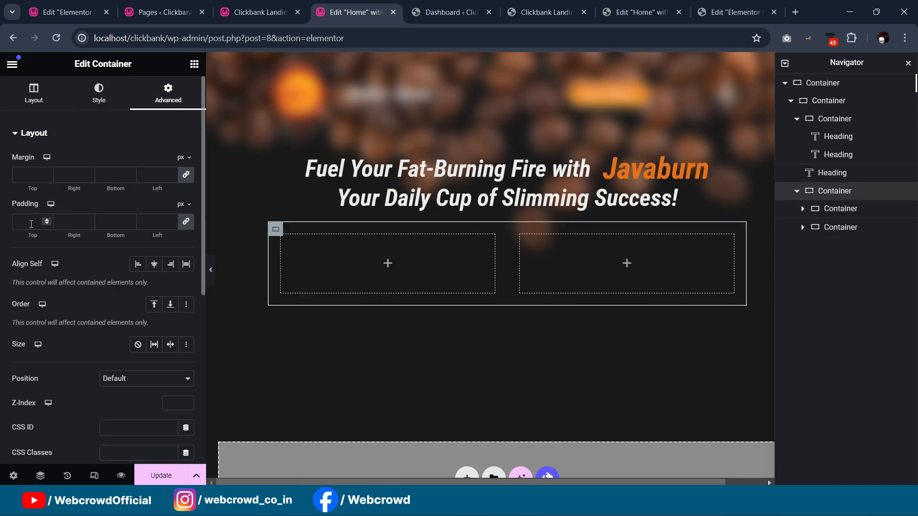
pyautogui.write('0')
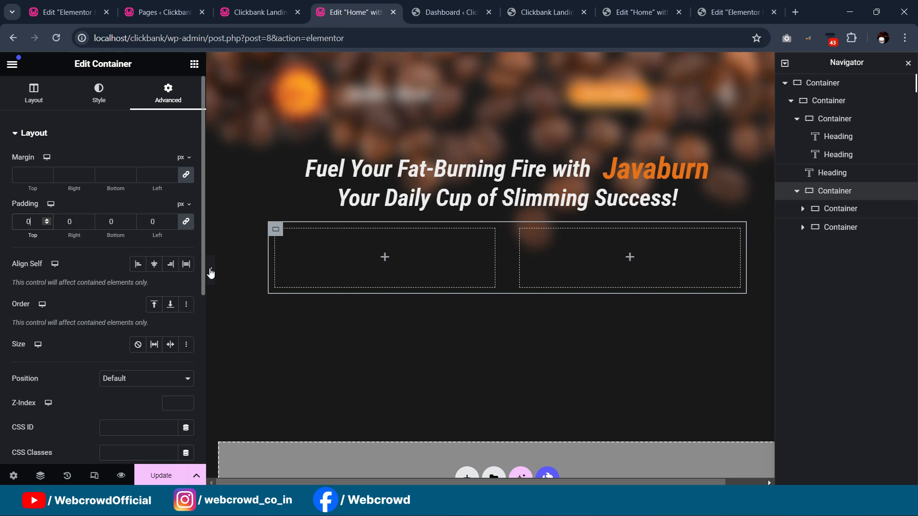
# - Add an Image widget to the first column and fill it with the Java Burn product picture from the media library
pyautogui.click(194, 64)
pyautogui.moveTo(152, 330); pyautogui.dragTo(378, 256)
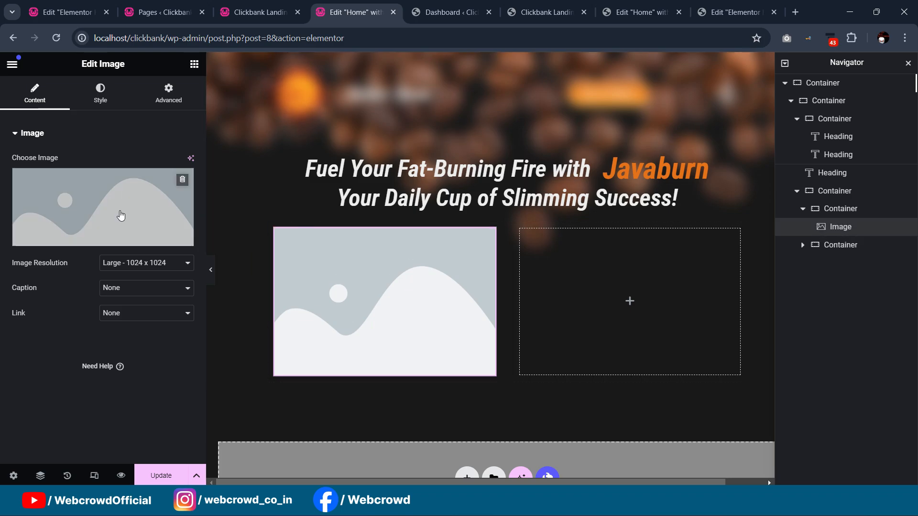
pyautogui.click(94, 200)
pyautogui.click(534, 275)
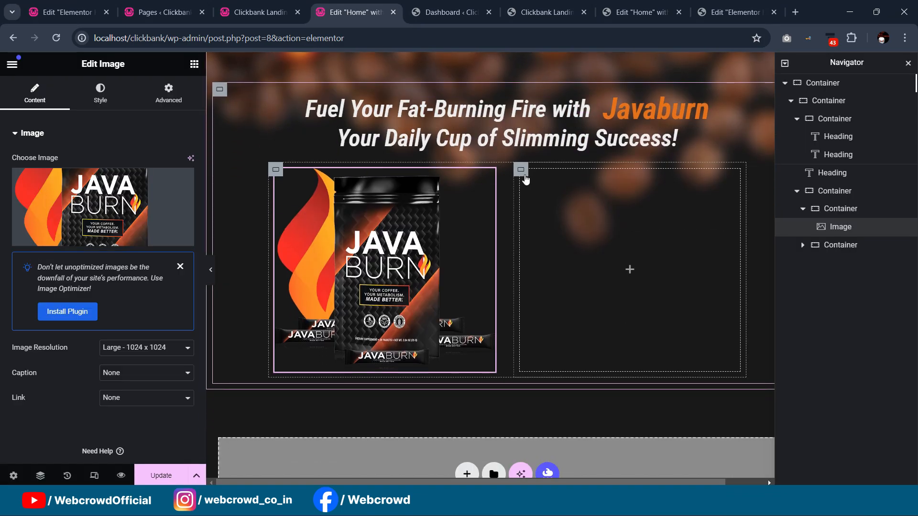
# - Copy the Java Burn image and paste it into the empty second column
pyautogui.click(194, 64)
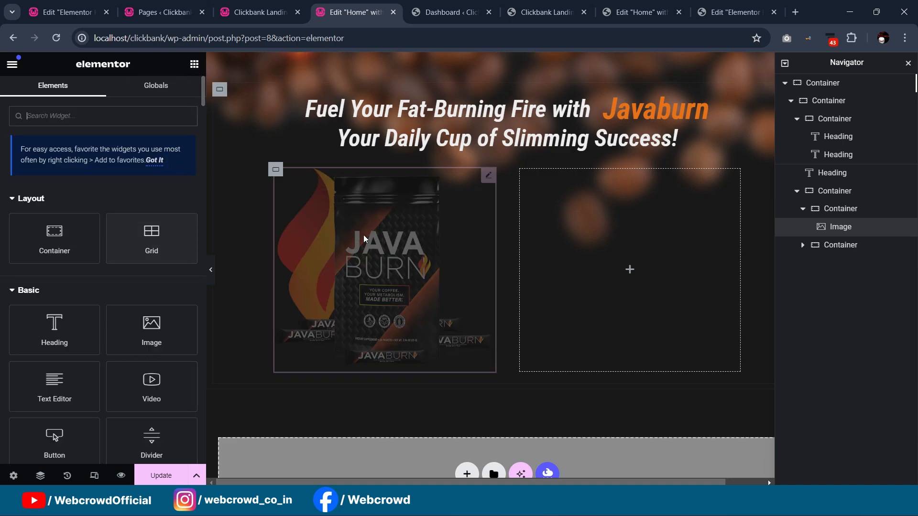
pyautogui.rightClick(489, 180)
pyautogui.click(522, 238)
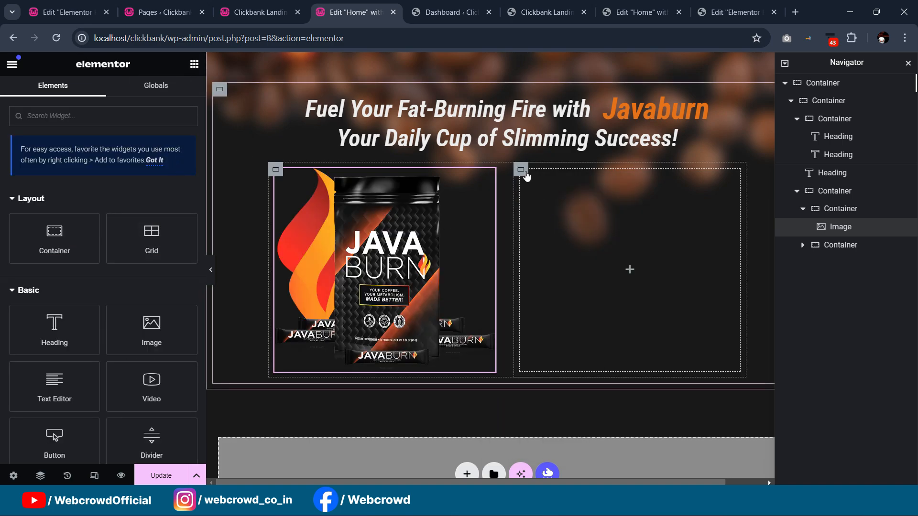
pyautogui.rightClick(526, 169)
pyautogui.click(584, 264)
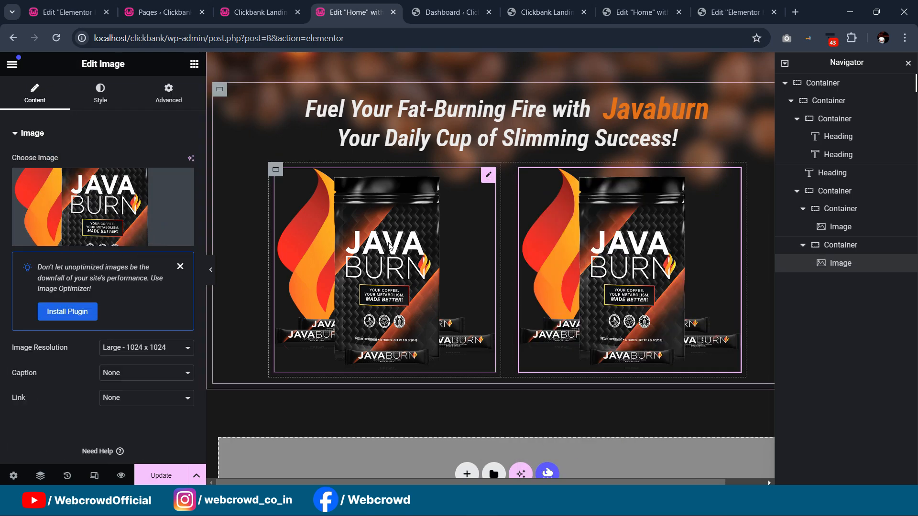
# - Set the image resolution of the first column's Java Burn picture to Full
pyautogui.click(340, 268)
pyautogui.click(190, 264)
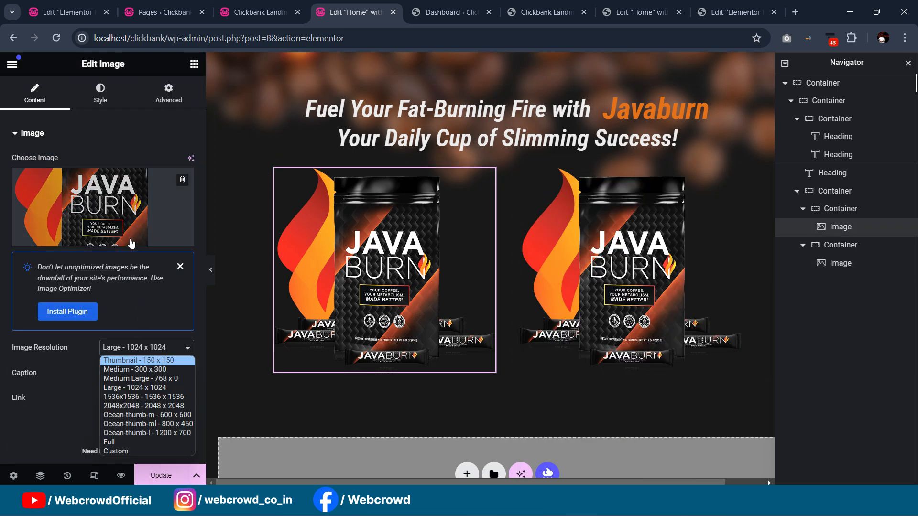
pyautogui.click(109, 442)
# - Replace the second column's image with das.png, the picture of the slim woman, from the media library
pyautogui.click(568, 246)
pyautogui.click(72, 178)
pyautogui.click(192, 211)
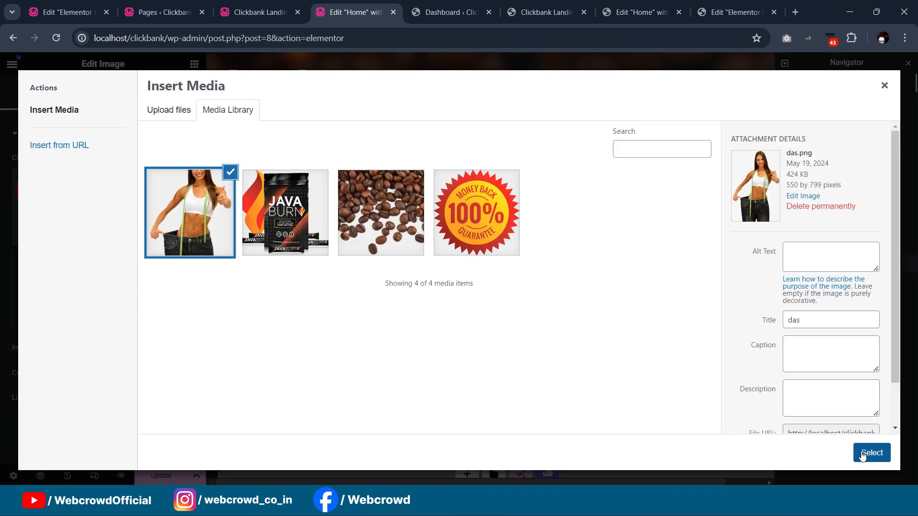
pyautogui.click(869, 452)
pyautogui.scroll(-1, 506, 251)
pyautogui.click(606, 226)
pyautogui.scroll(1, 593, 221)
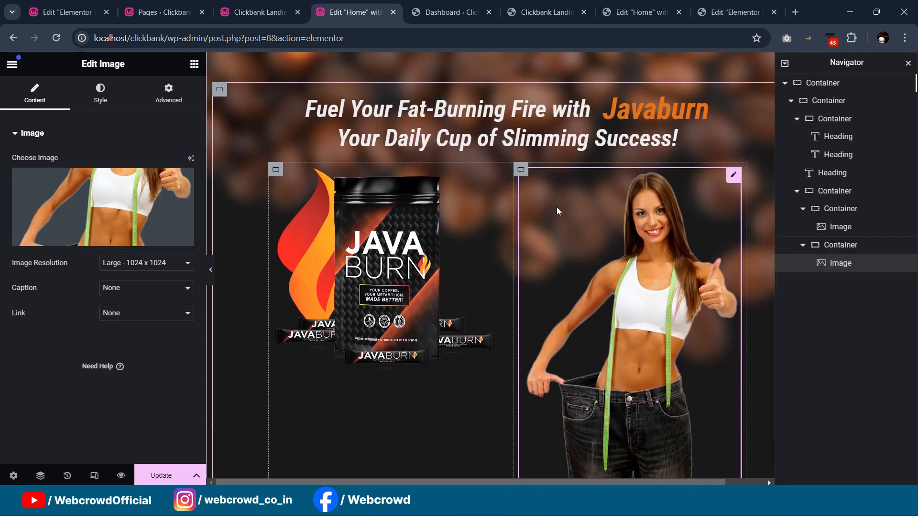
# - Set the second column's content width to Full Width and reduce its width so the product column becomes wider
pyautogui.click(520, 172)
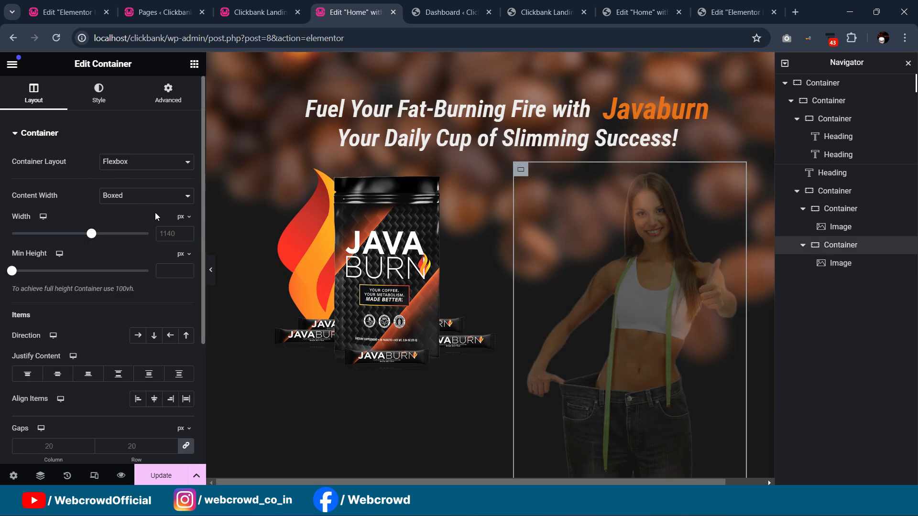
pyautogui.click(128, 217)
pyautogui.moveTo(147, 234); pyautogui.dragTo(125, 245)
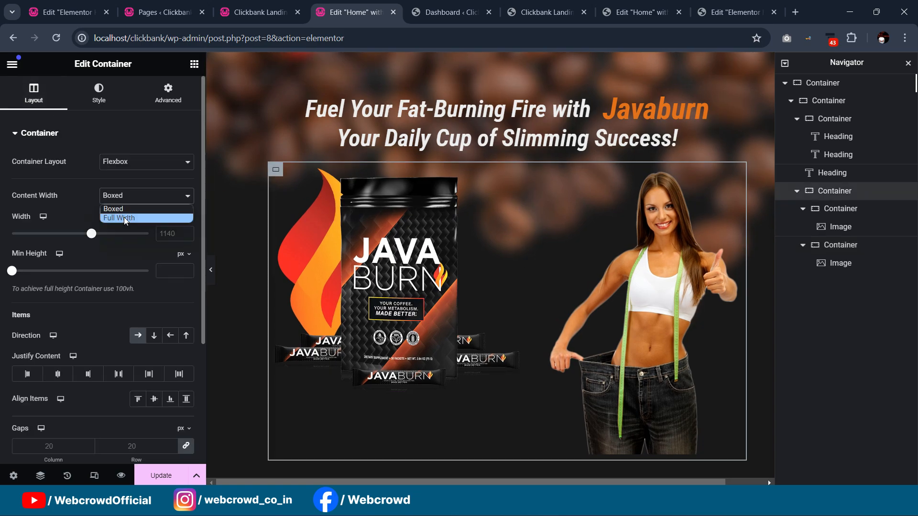
# - Set the outer two-column container's content width to Full Width and review the section
pyautogui.click(125, 218)
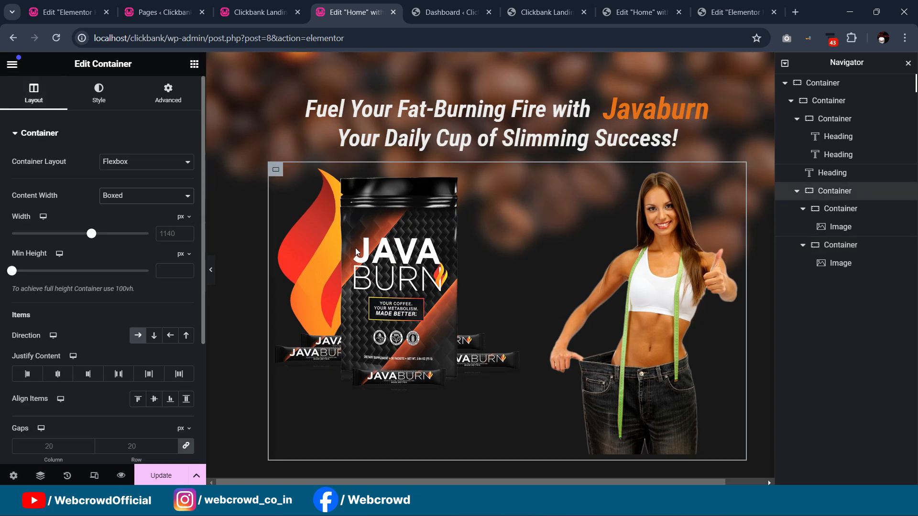
pyautogui.scroll(-1, 399, 312)
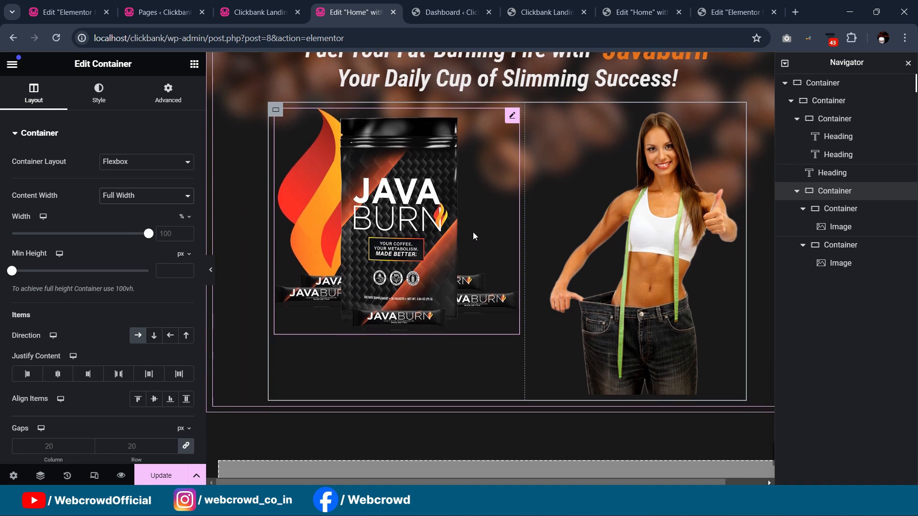
pyautogui.scroll(2, 469, 236)
pyautogui.scroll(-1, 500, 200)
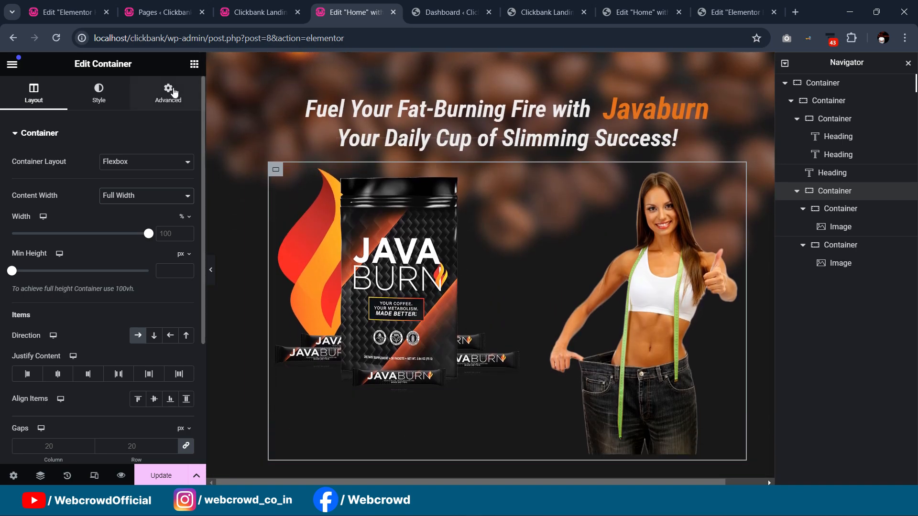
# - Add a text editor below the product image and fill it with the "Your Daily Shortcut to Slim" paragraph copied from the reference page
pyautogui.click(194, 64)
pyautogui.moveTo(67, 384); pyautogui.dragTo(402, 368)
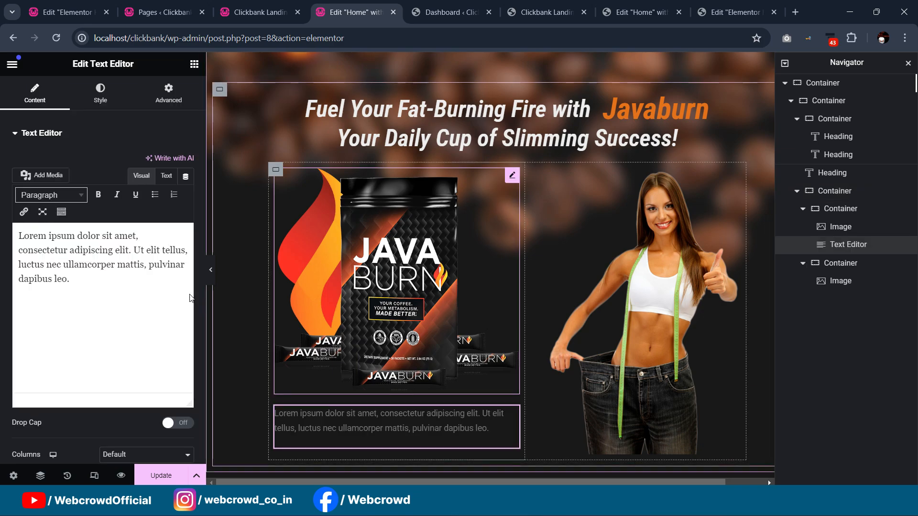
pyautogui.click(621, 9)
pyautogui.scroll(-3, 355, 364)
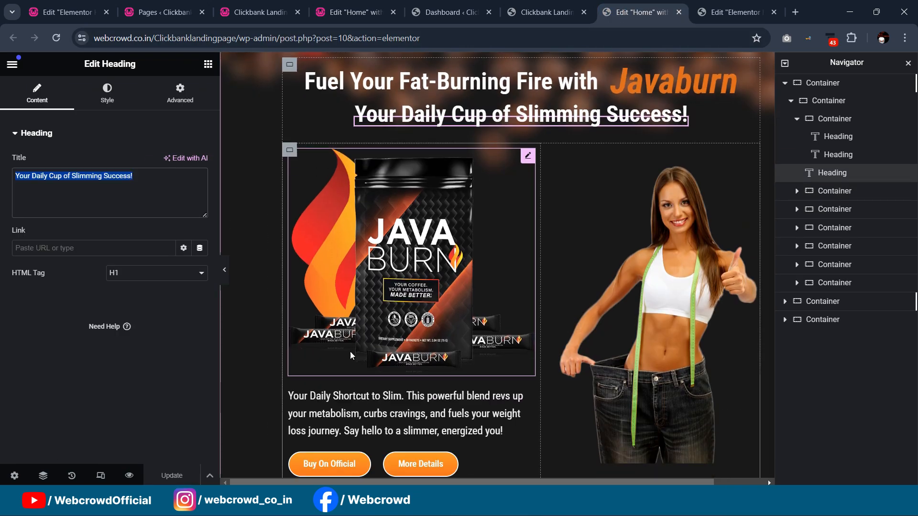
pyautogui.click(356, 364)
pyautogui.tripleClick(83, 290)
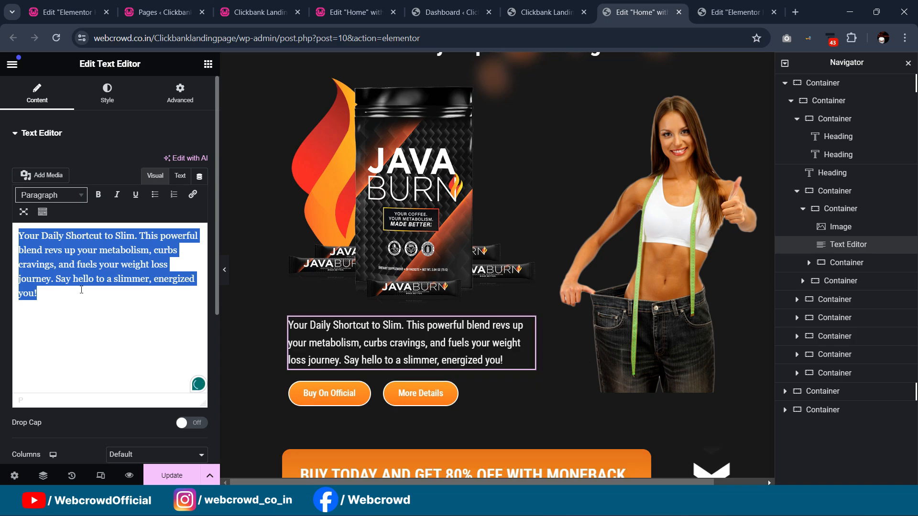
pyautogui.click(352, 12)
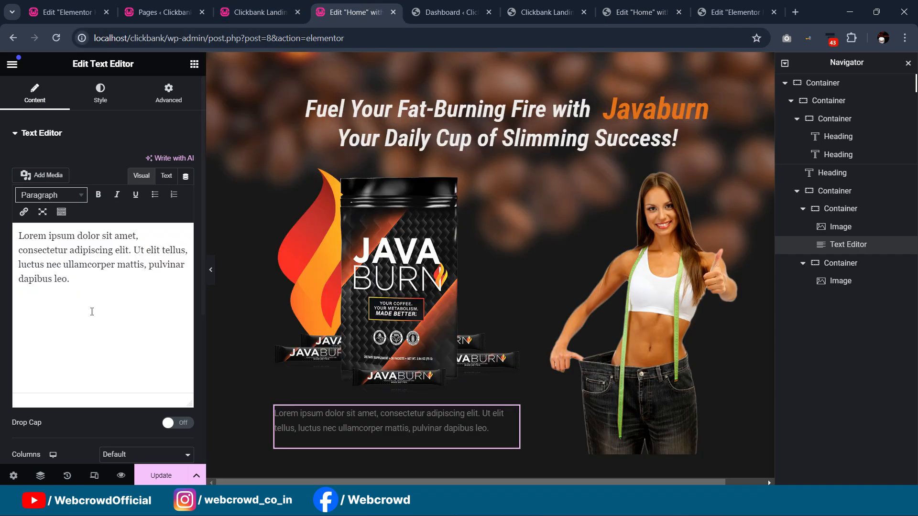
pyautogui.moveTo(94, 310); pyautogui.dragTo(1, 220)
pyautogui.hotkey('ctrl', 'v')
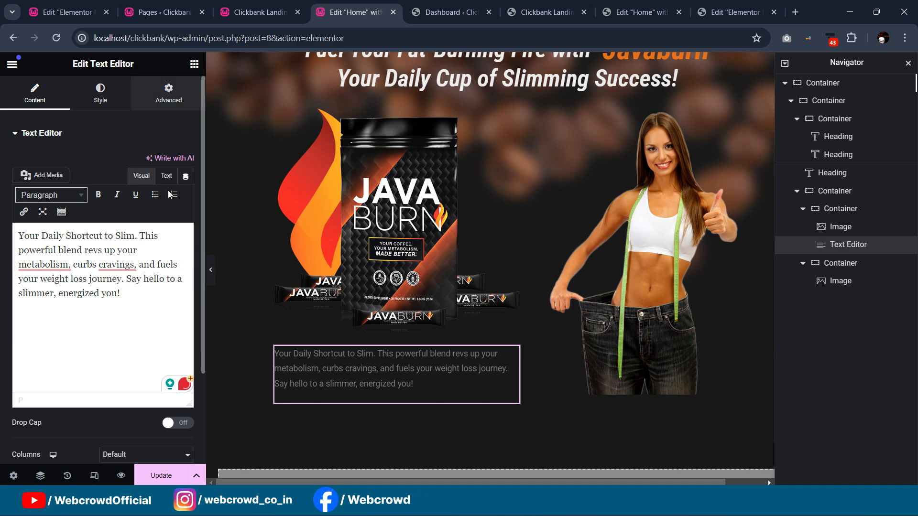
# - Unlink the paragraph's margins, set its bottom margin to -15 px, and change its text color to the white global color
pyautogui.click(168, 93)
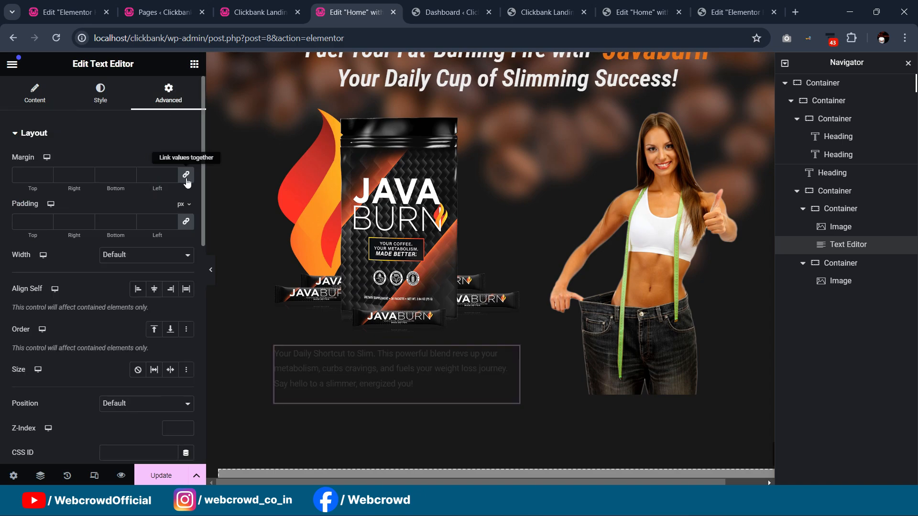
pyautogui.doubleClick(120, 176)
pyautogui.write('-15')
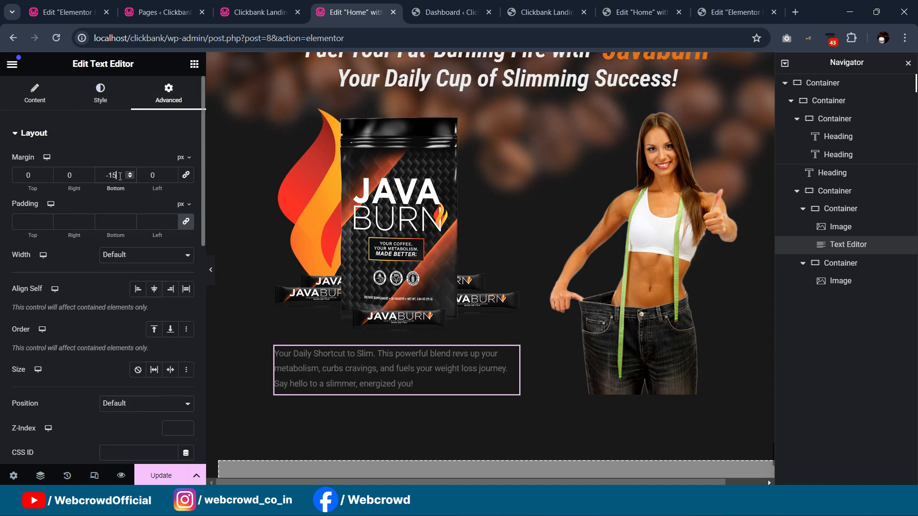
pyautogui.click(115, 105)
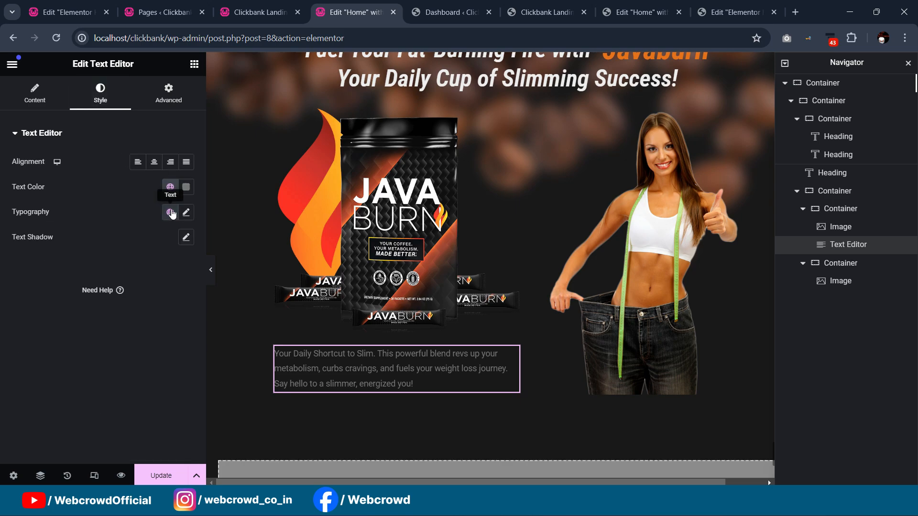
pyautogui.click(170, 187)
pyautogui.click(76, 365)
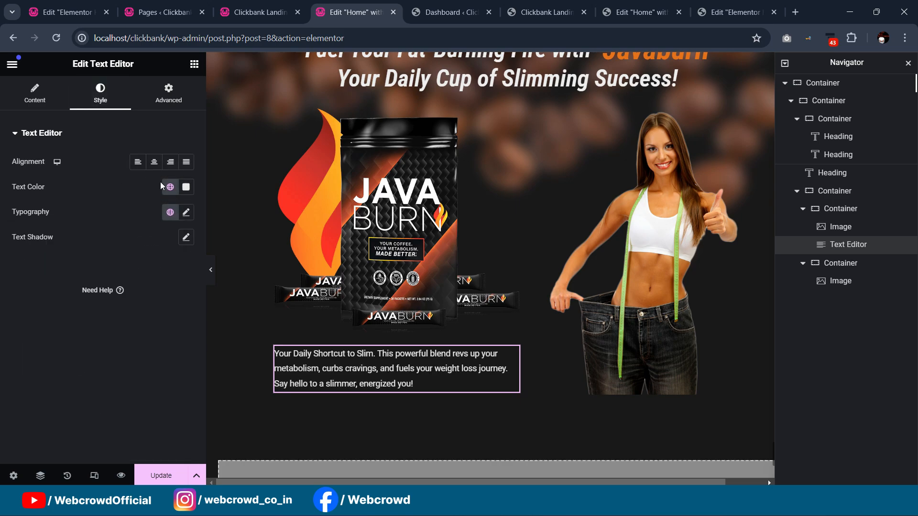
# - Set the paragraph's typography to Roboto Condensed at 17 px with a 26 px line height
pyautogui.click(186, 213)
pyautogui.click(139, 279)
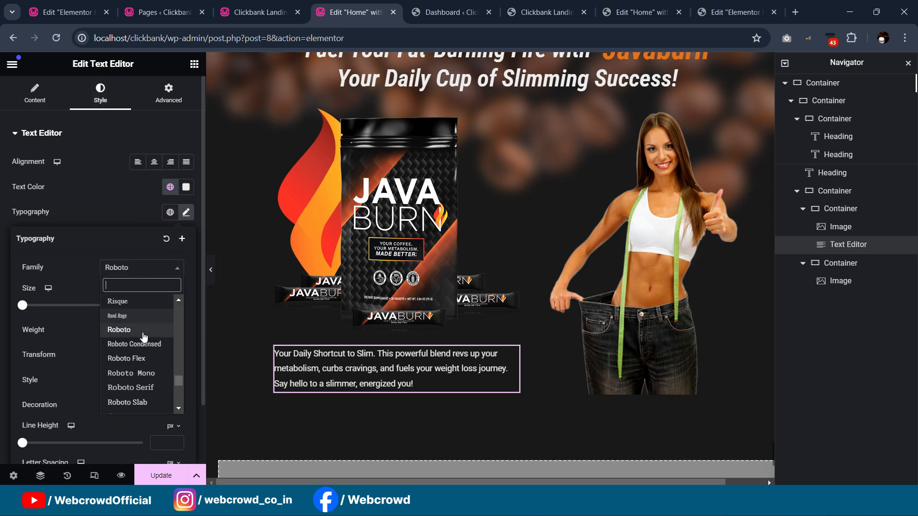
pyautogui.click(144, 339)
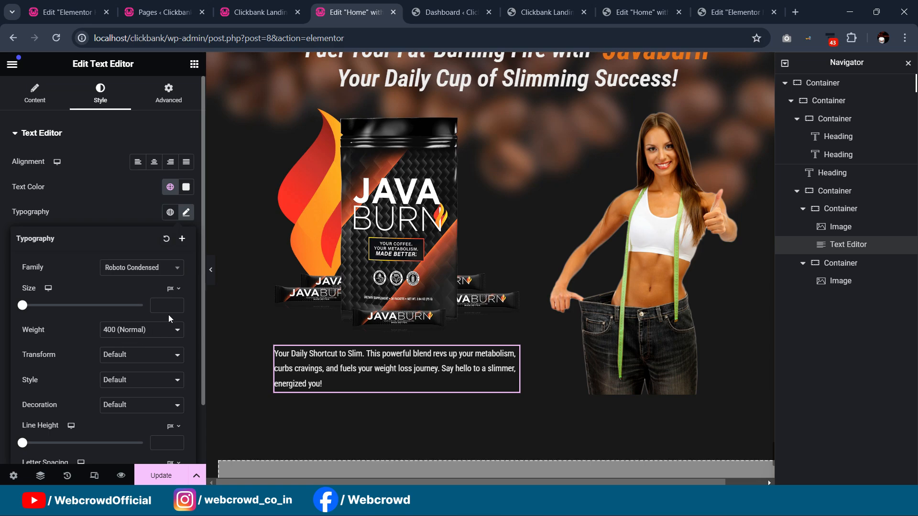
pyautogui.write('1')
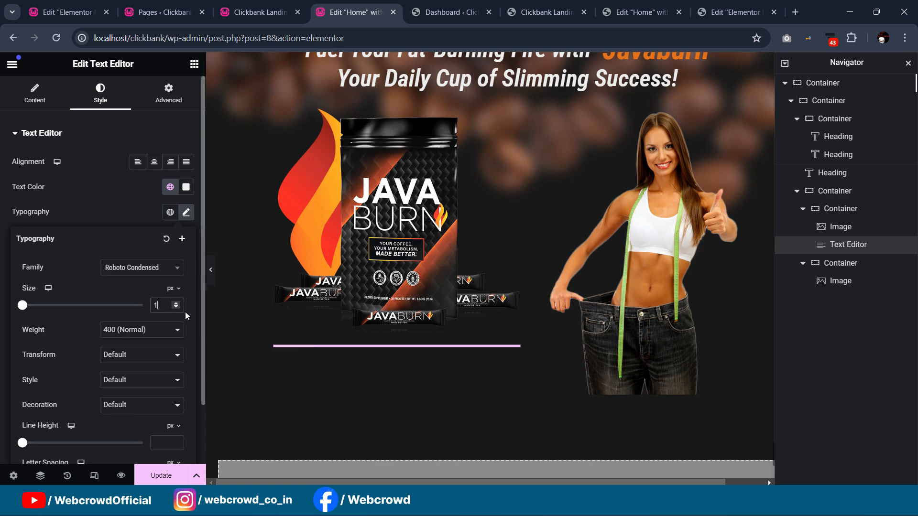
pyautogui.write('6')
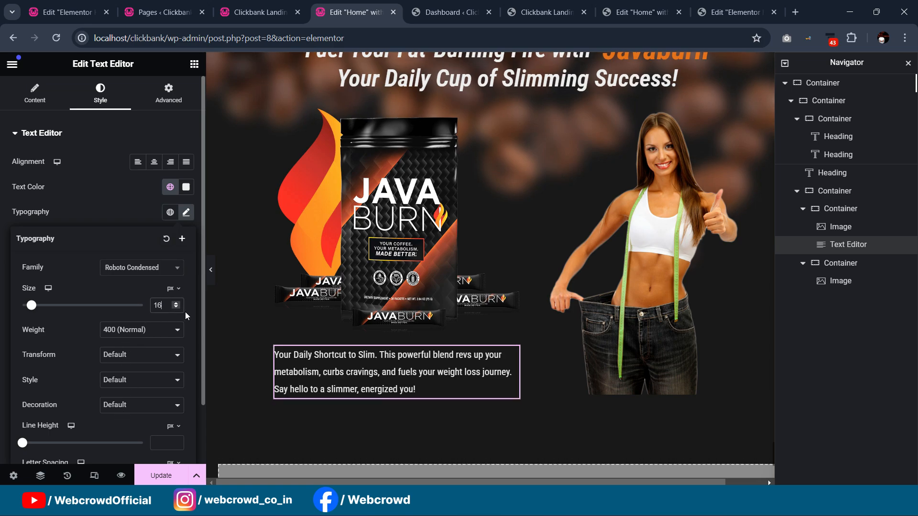
pyautogui.press('Up')
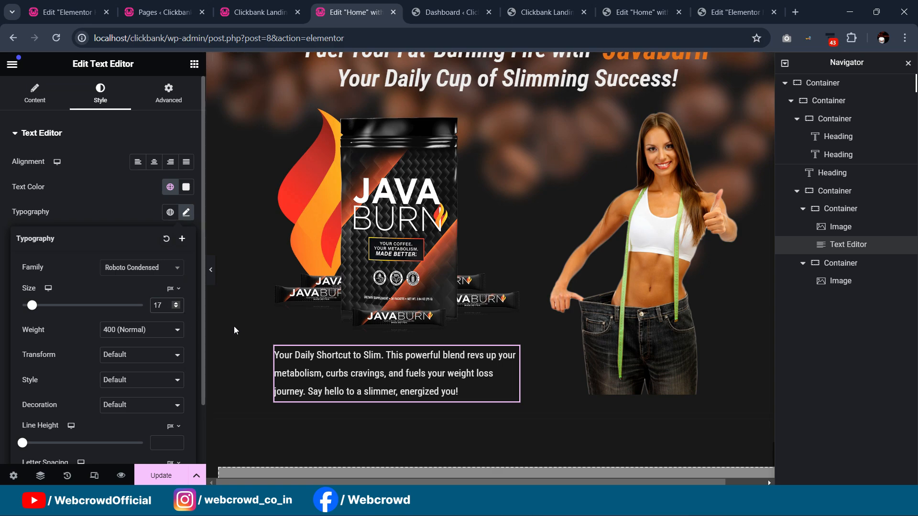
pyautogui.scroll(-1, 115, 365)
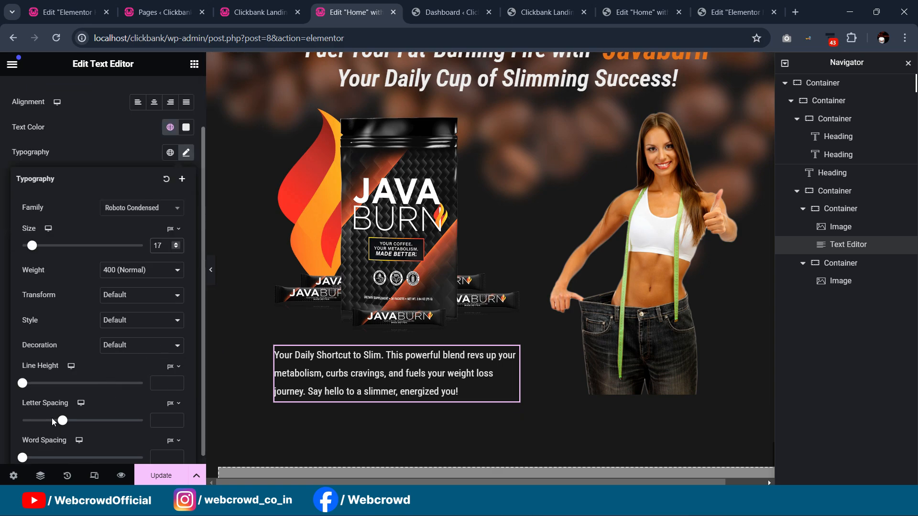
pyautogui.moveTo(22, 384); pyautogui.dragTo(52, 387)
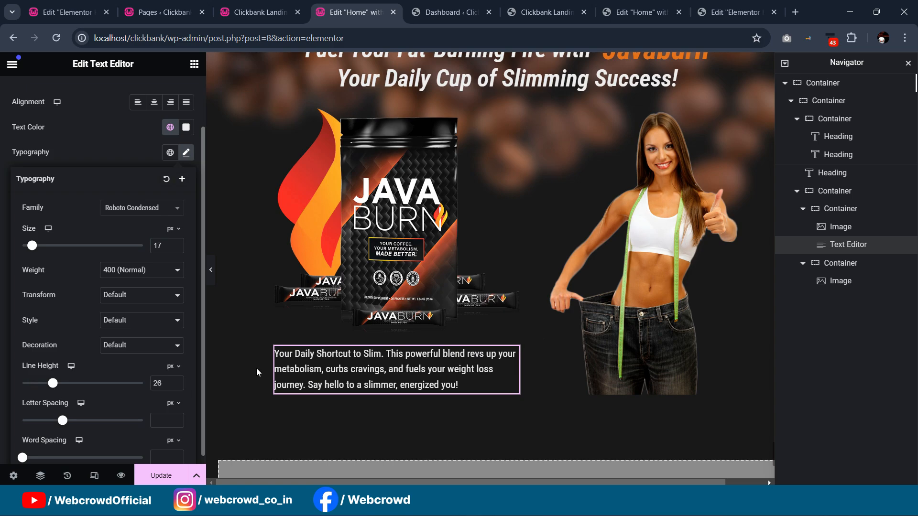
pyautogui.scroll(-1, 409, 205)
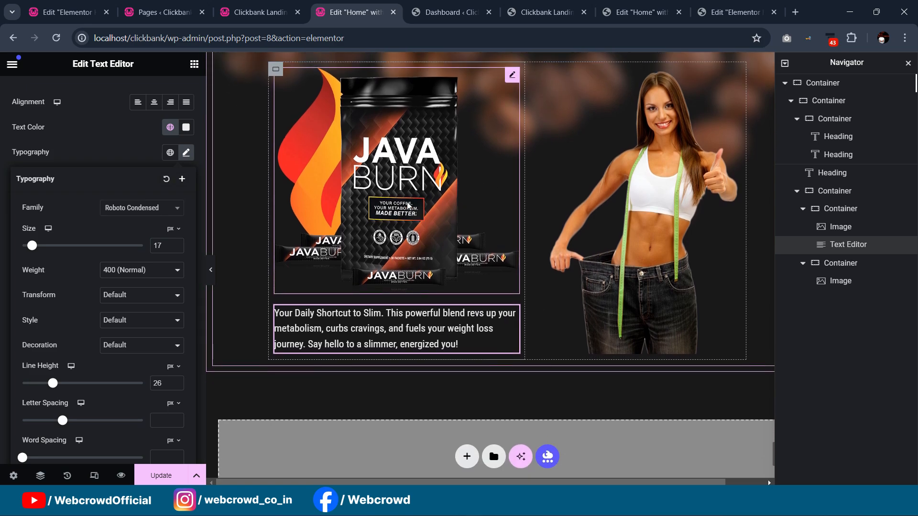
pyautogui.scroll(4, 409, 205)
pyautogui.scroll(-3, 409, 205)
pyautogui.scroll(3, 409, 206)
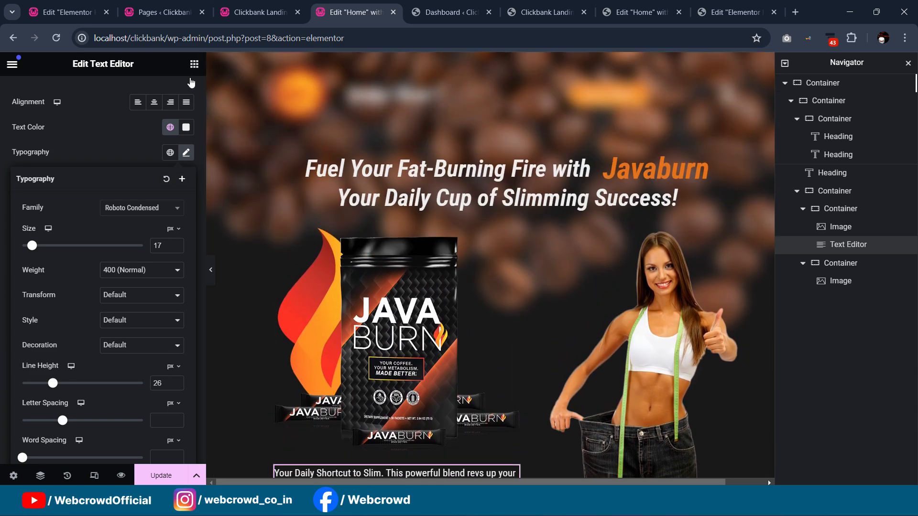
# - Add an empty container below the paragraph in the product column
pyautogui.click(195, 64)
pyautogui.scroll(-4, 397, 335)
pyautogui.moveTo(65, 245); pyautogui.dragTo(405, 372)
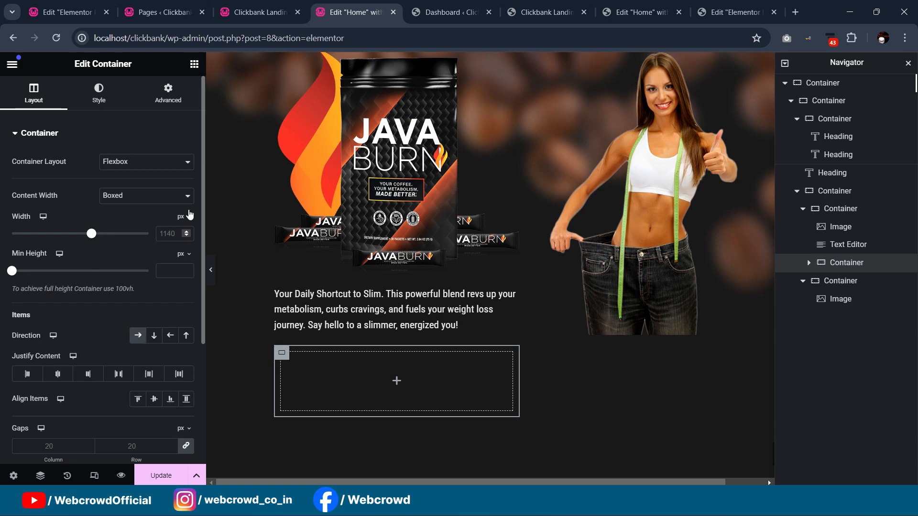
# - Copy the "Buy On Official" button from the header template and paste it into the new container below the paragraph
pyautogui.scroll(4, 478, 215)
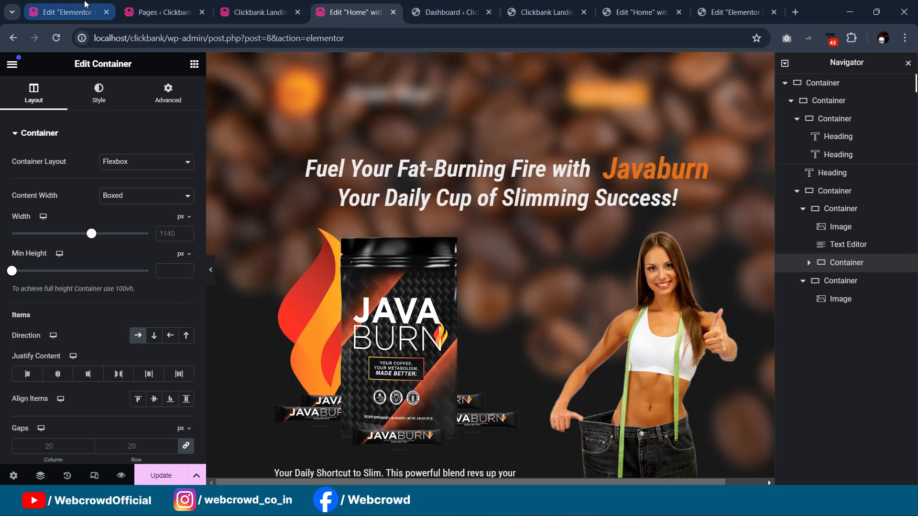
pyautogui.click(84, 4)
pyautogui.click(692, 89)
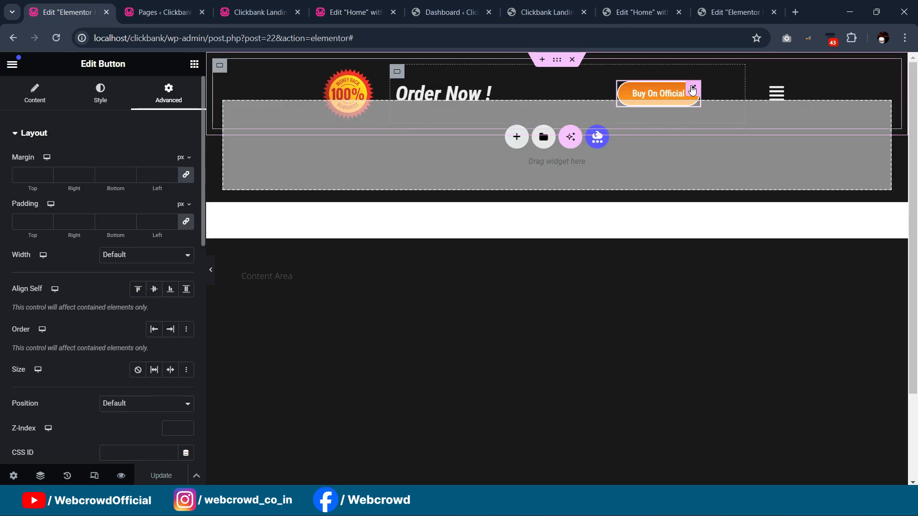
pyautogui.rightClick(692, 90)
pyautogui.click(716, 145)
pyautogui.click(351, 12)
pyautogui.scroll(-5, 342, 145)
pyautogui.rightClick(282, 315)
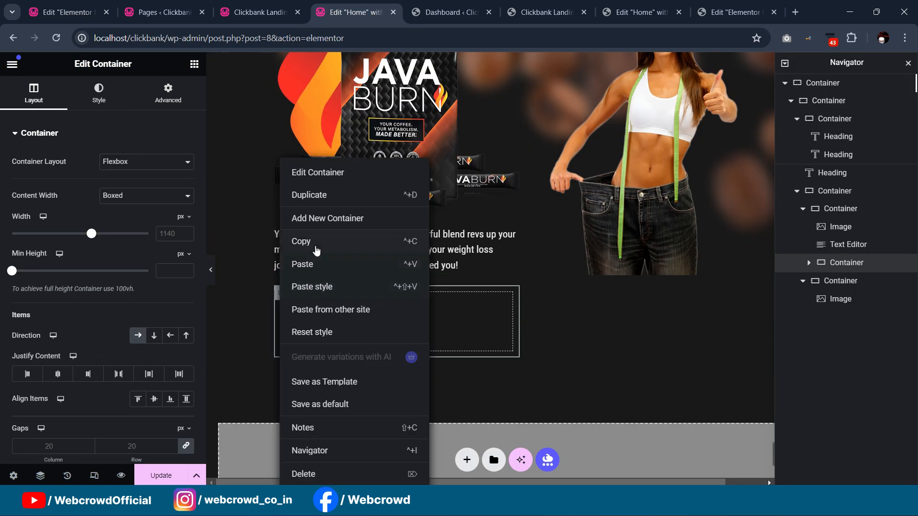
pyautogui.click(321, 269)
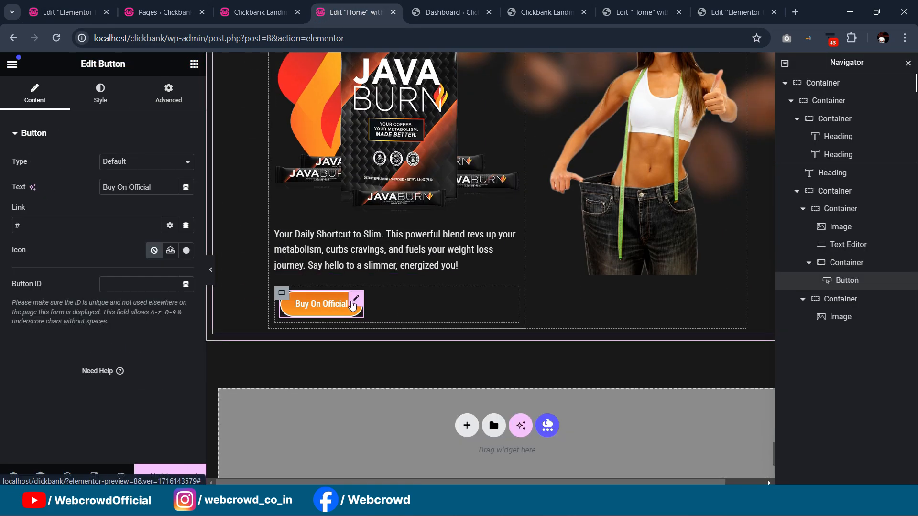
# - Check the reference page's button row, duplicate the "Buy On Official" button, and set the copy's text to "More Details"
pyautogui.click(641, 11)
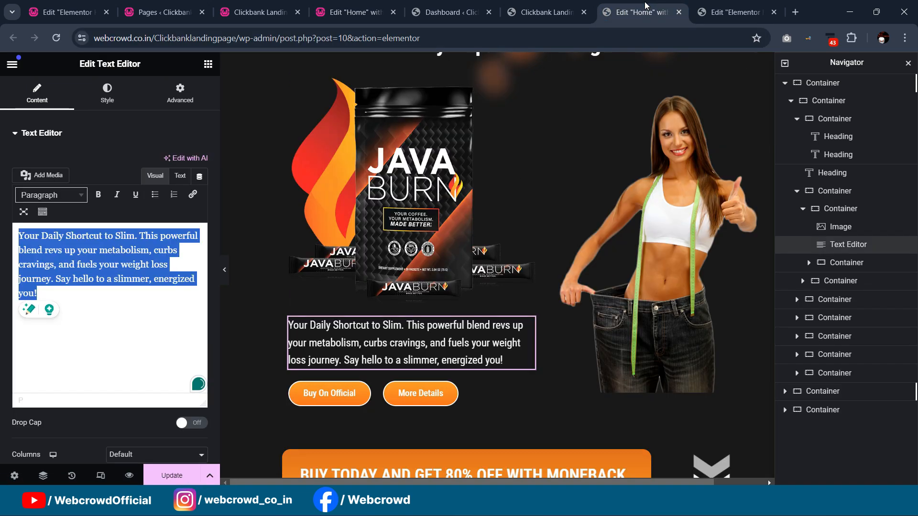
pyautogui.scroll(-1, 335, 353)
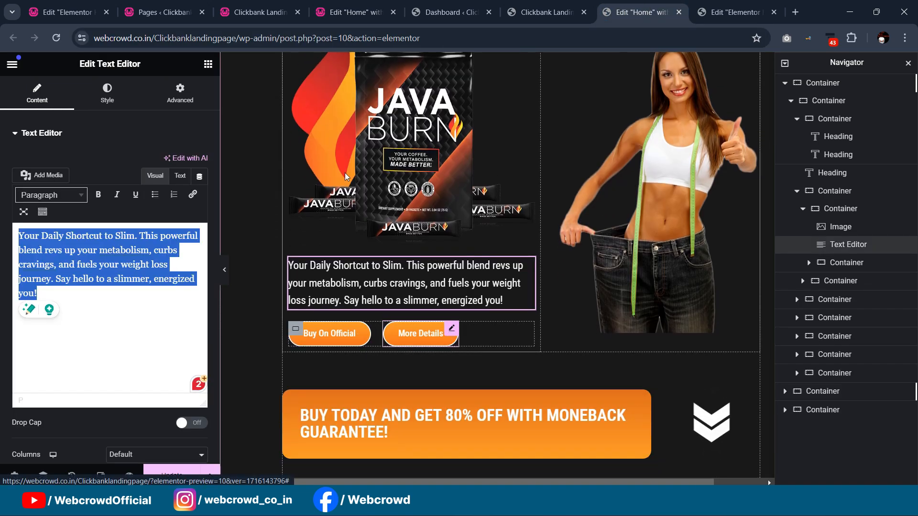
pyautogui.click(352, 12)
pyautogui.rightClick(361, 304)
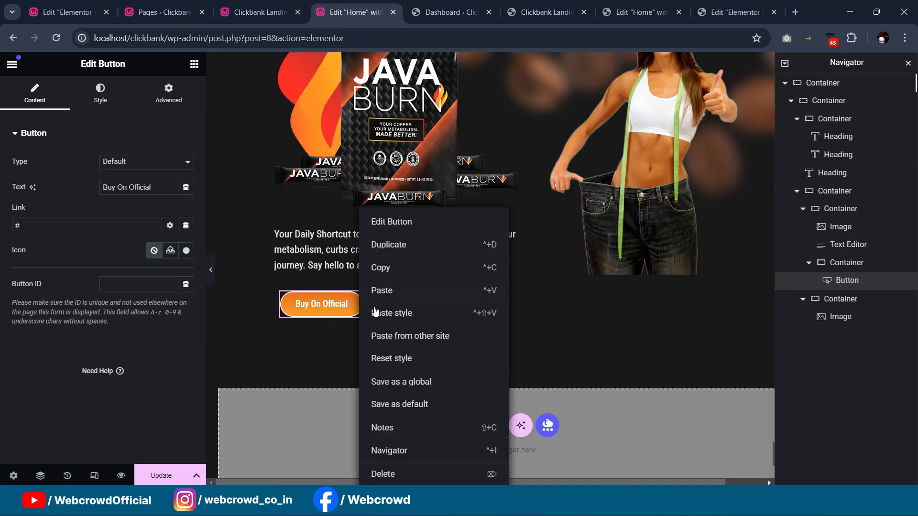
pyautogui.click(402, 246)
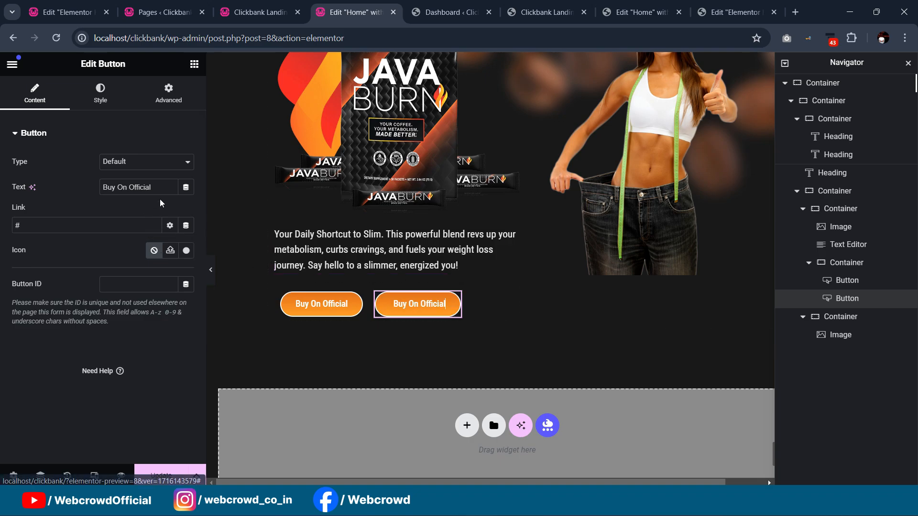
pyautogui.moveTo(152, 187); pyautogui.dragTo(80, 181)
pyautogui.write('More ')
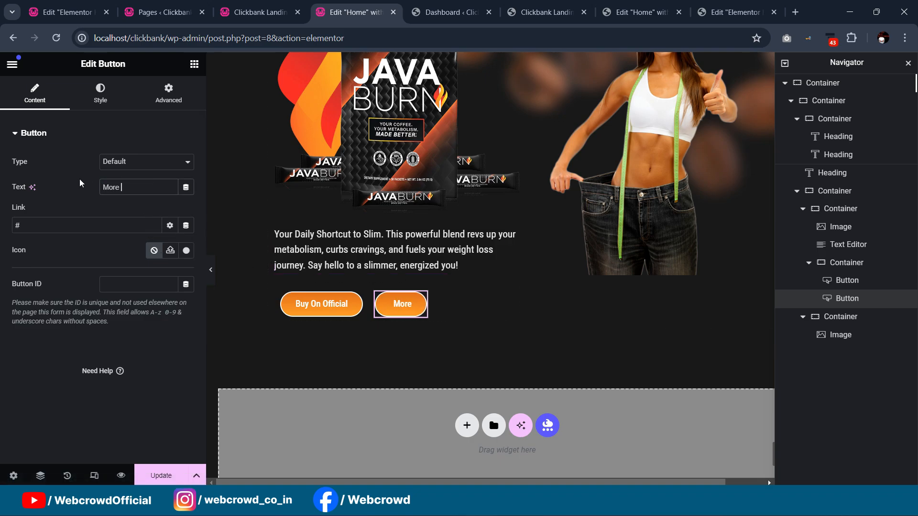
pyautogui.write('Details')
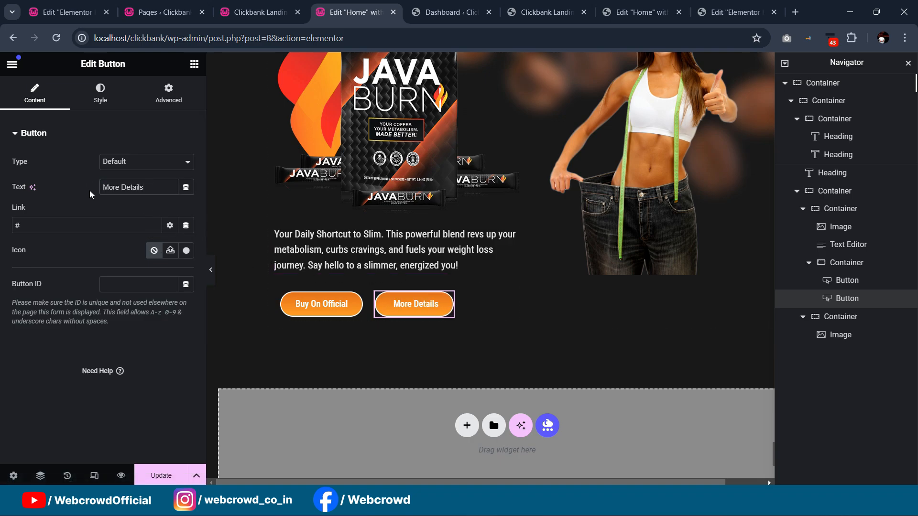
# - Set the button container's padding to 0 on all sides and review the hero section with the editing panel hidden
pyautogui.click(354, 300)
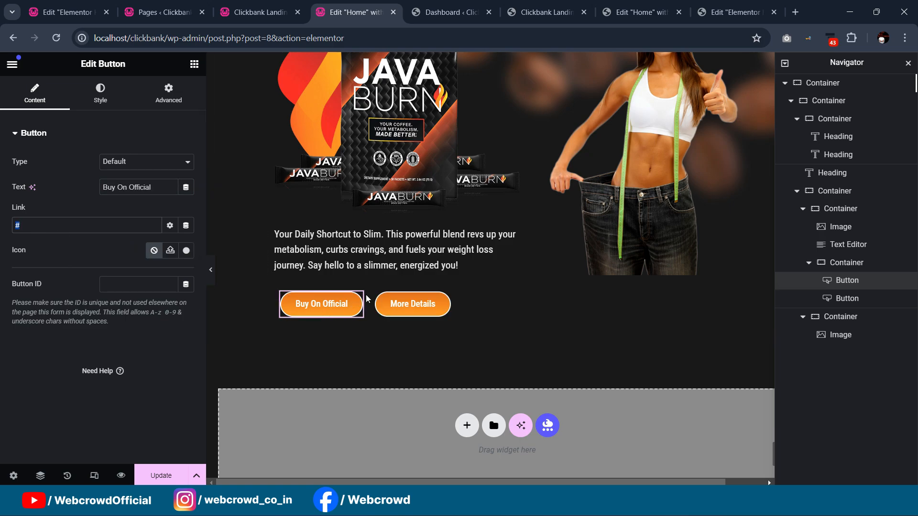
pyautogui.click(282, 293)
pyautogui.click(167, 93)
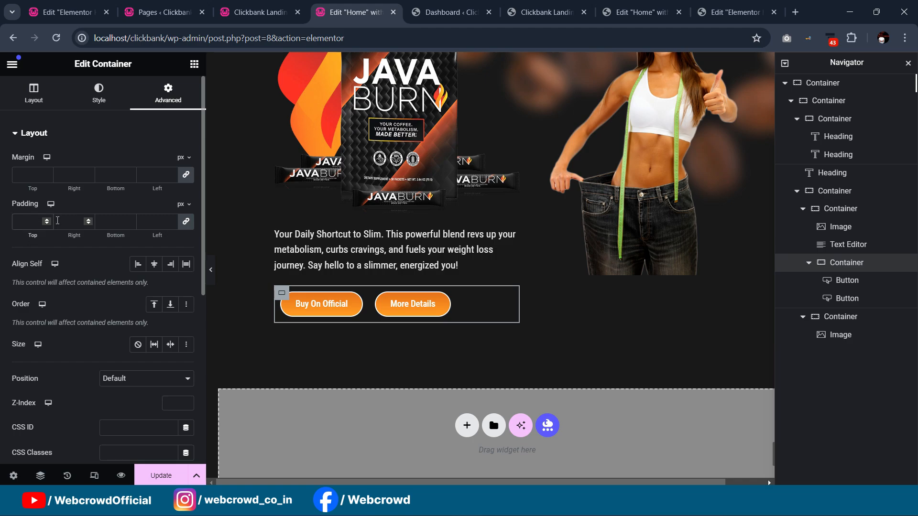
pyautogui.write('0')
pyautogui.scroll(3, 283, 257)
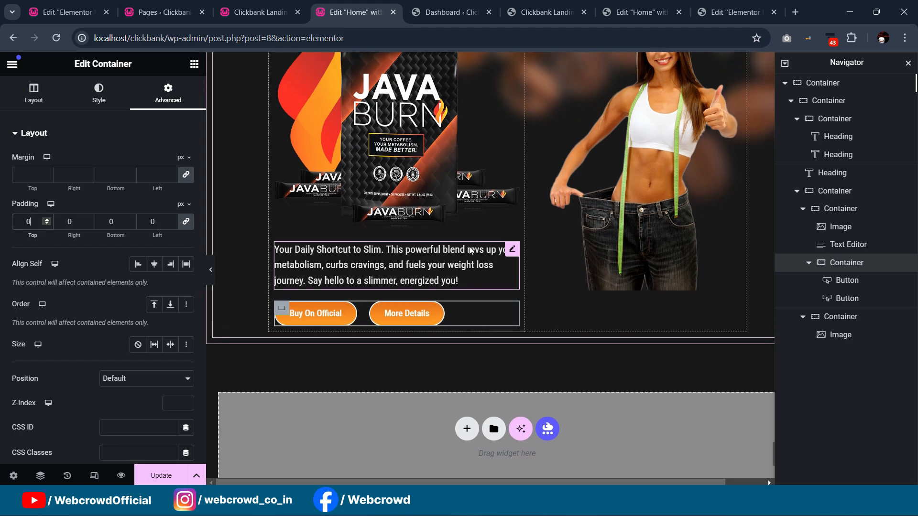
pyautogui.click(210, 270)
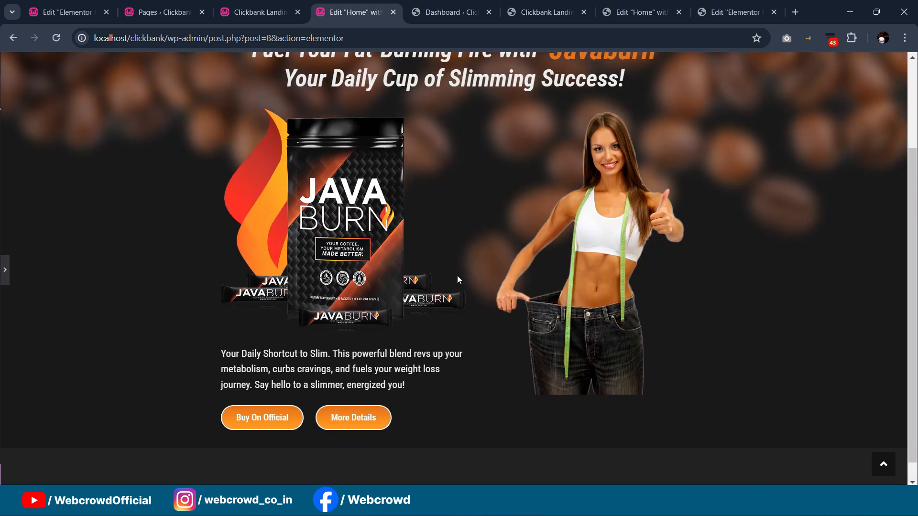
pyautogui.scroll(2, 465, 271)
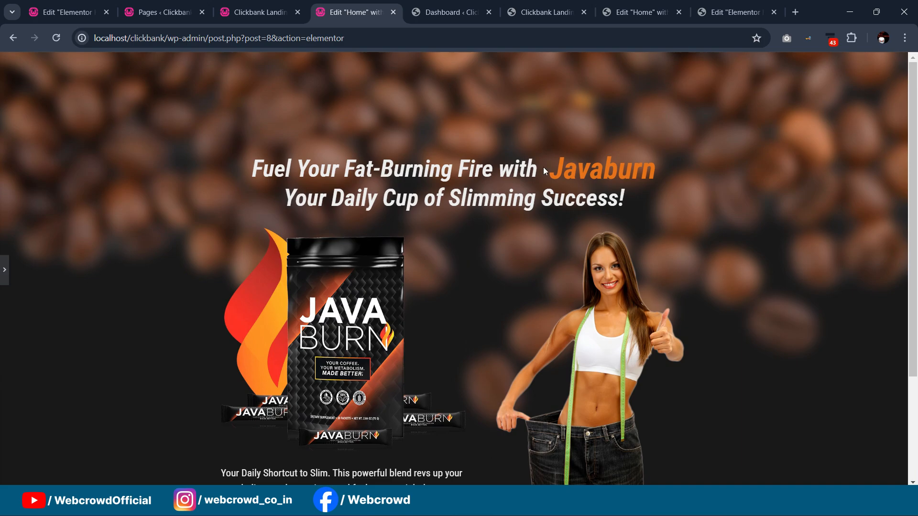
pyautogui.scroll(-3, 610, 119)
pyautogui.scroll(2, 607, 123)
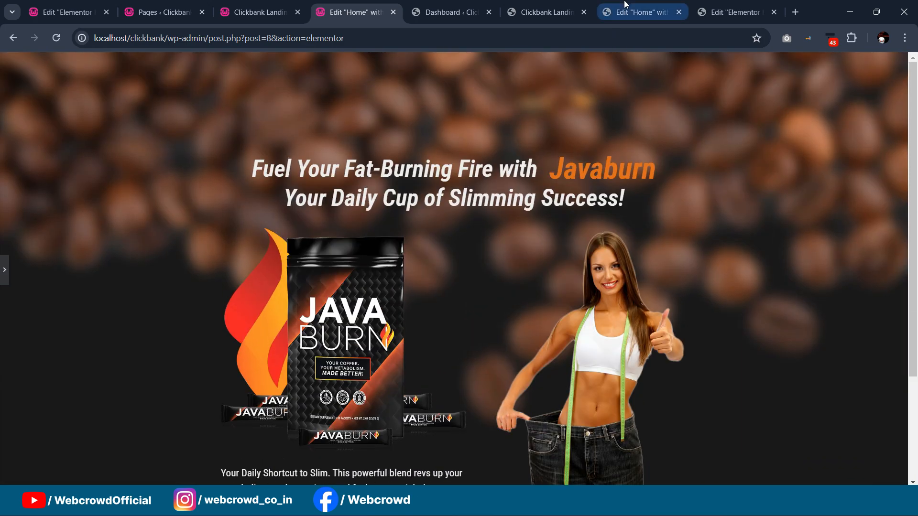
# - Check the reference page's hero layout and set the model image's resolution to Full
pyautogui.click(636, 12)
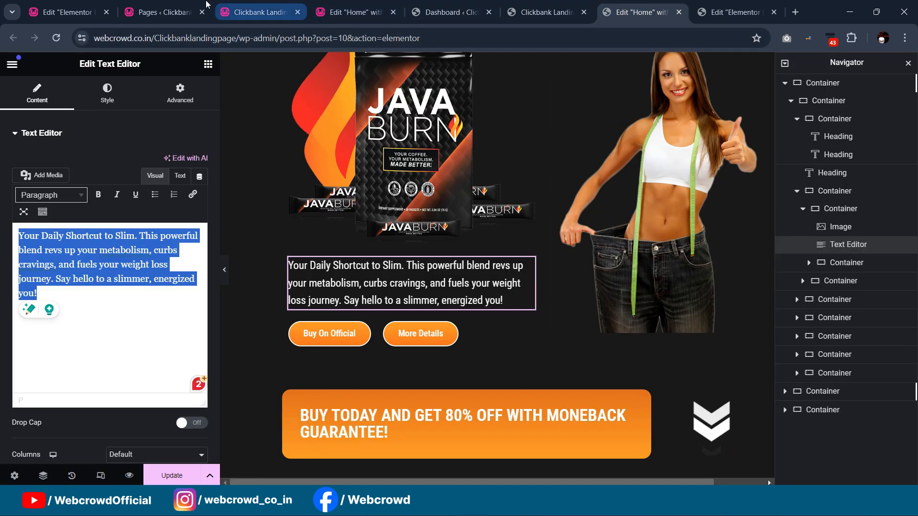
pyautogui.click(345, 12)
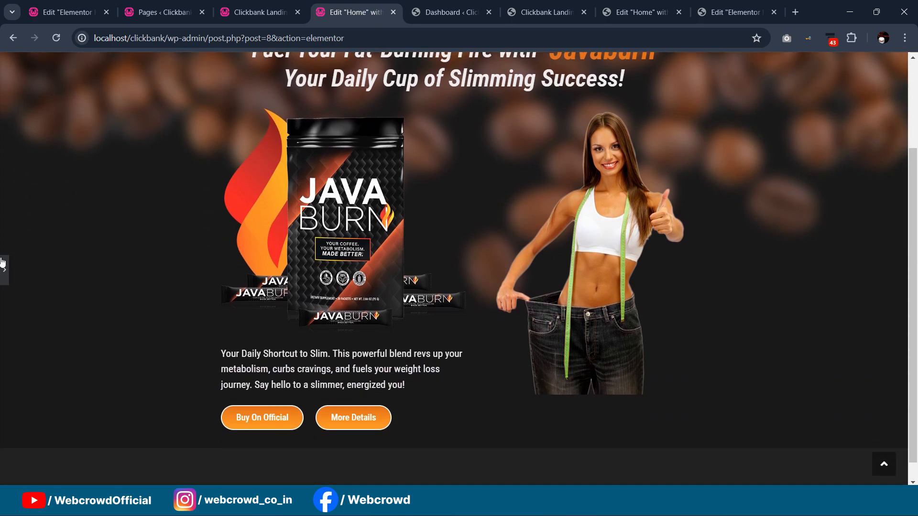
pyautogui.click(4, 275)
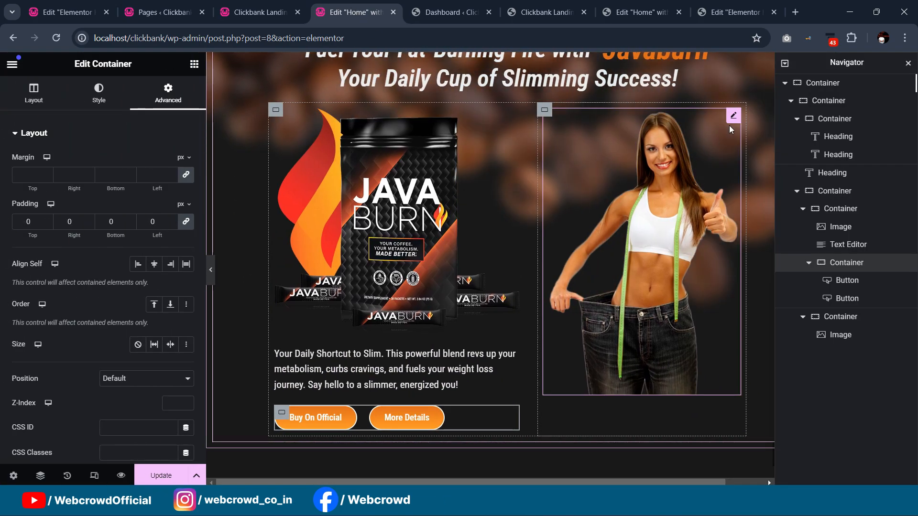
pyautogui.click(730, 126)
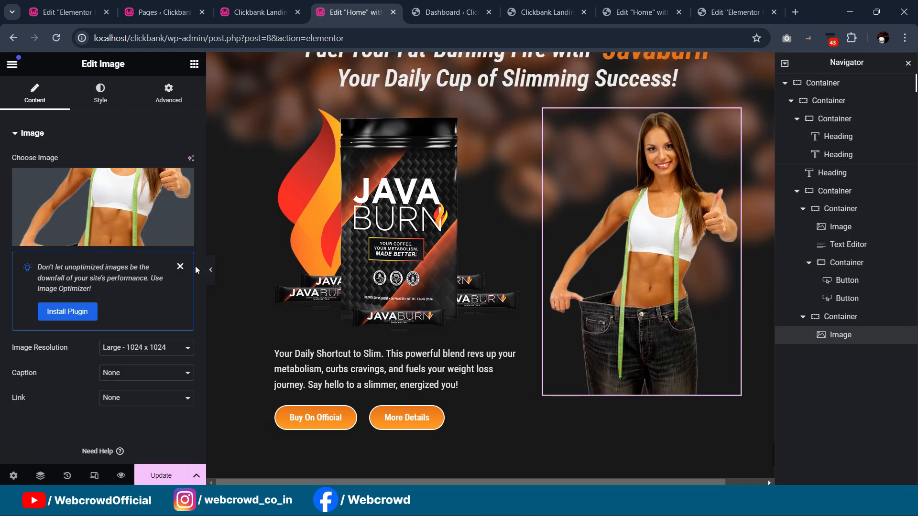
pyautogui.click(138, 349)
pyautogui.click(136, 444)
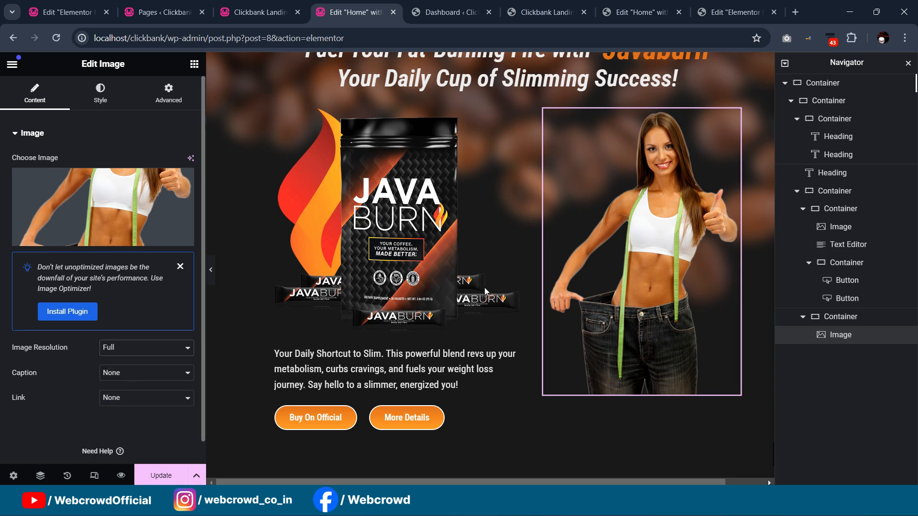
# - Set the model image container's width to 86% and save the page after checking the layout with the editing panel hidden
pyautogui.click(544, 109)
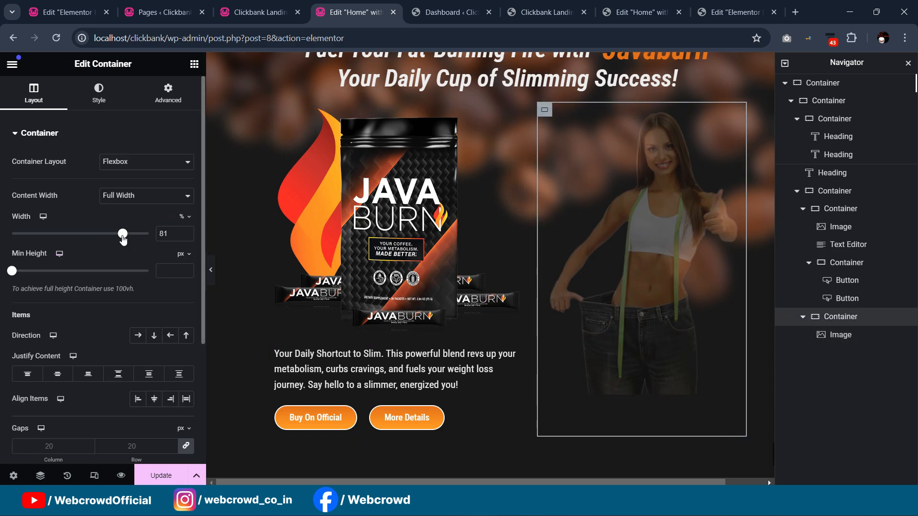
pyautogui.moveTo(126, 235); pyautogui.dragTo(131, 237)
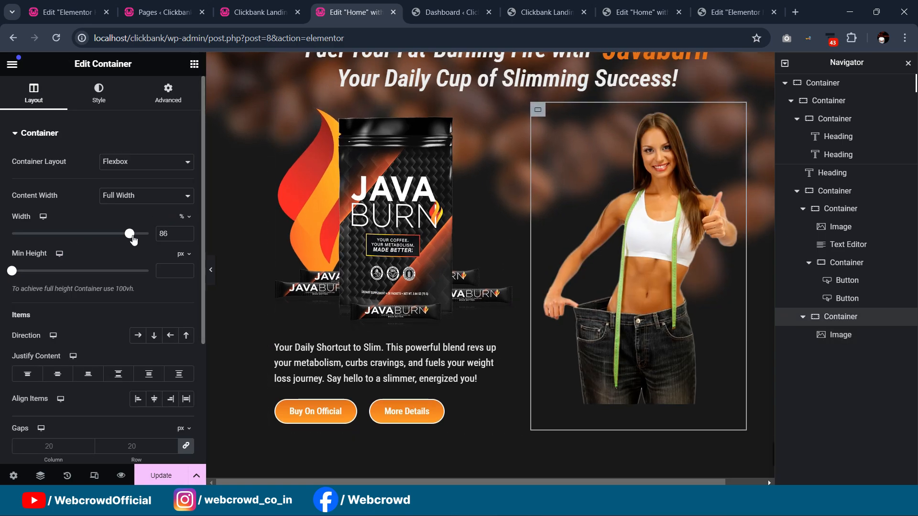
pyautogui.click(211, 270)
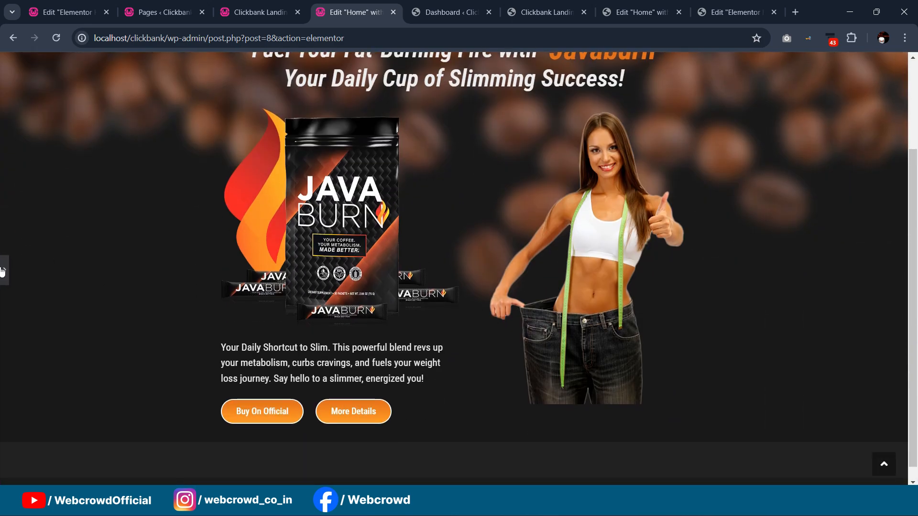
pyautogui.click(3, 272)
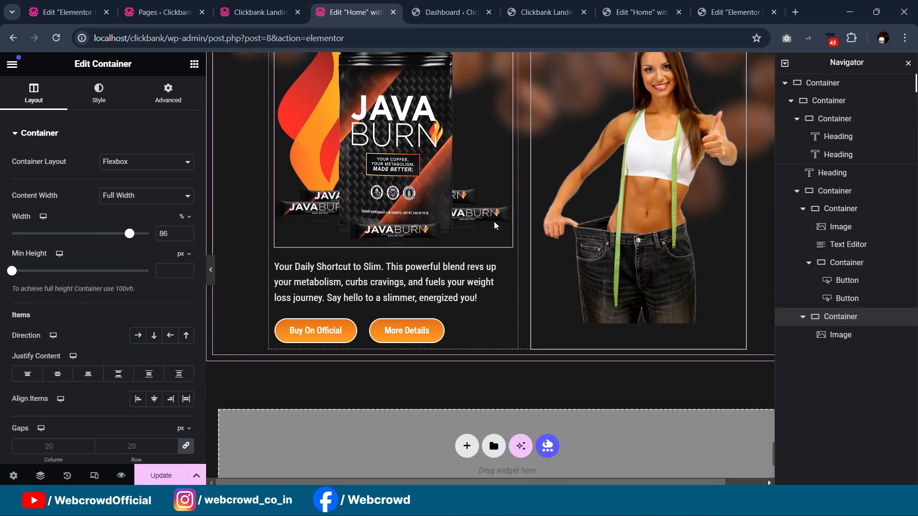
pyautogui.scroll(-1, 436, 272)
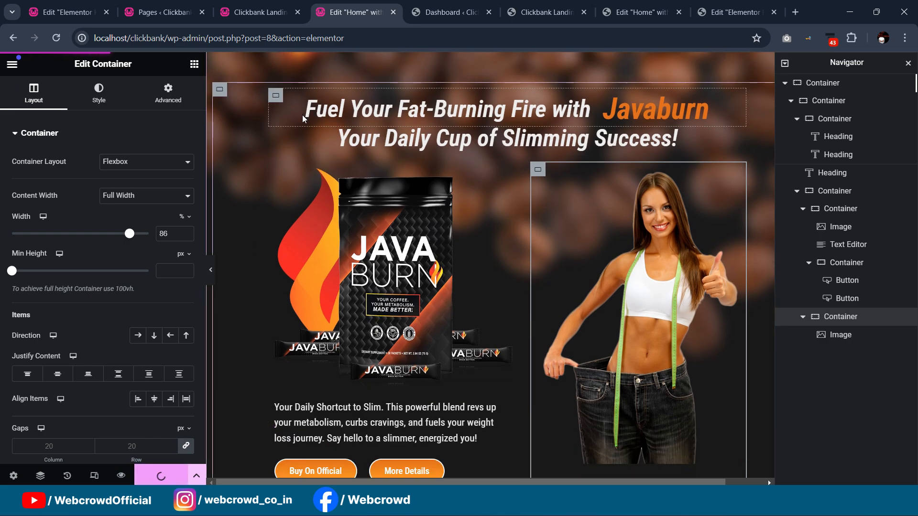
# - Reload the live landing page and review its header and hero section
pyautogui.click(258, 12)
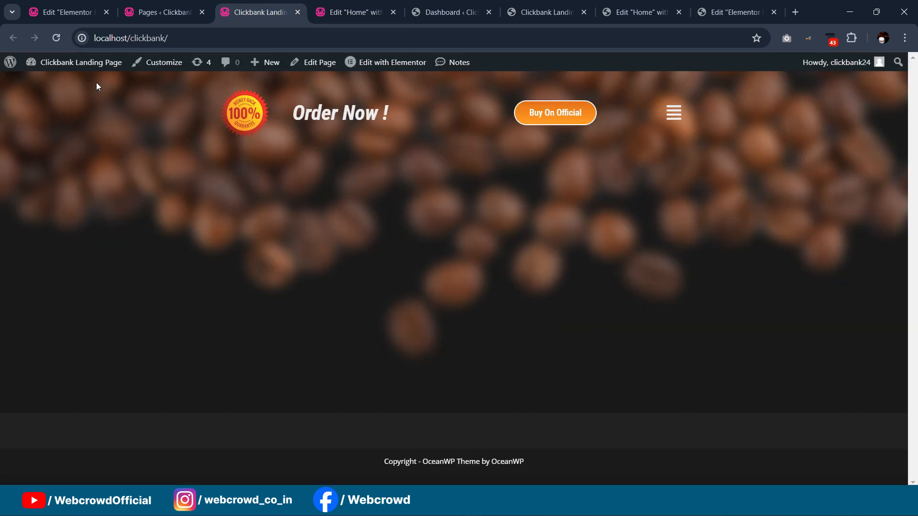
pyautogui.click(57, 38)
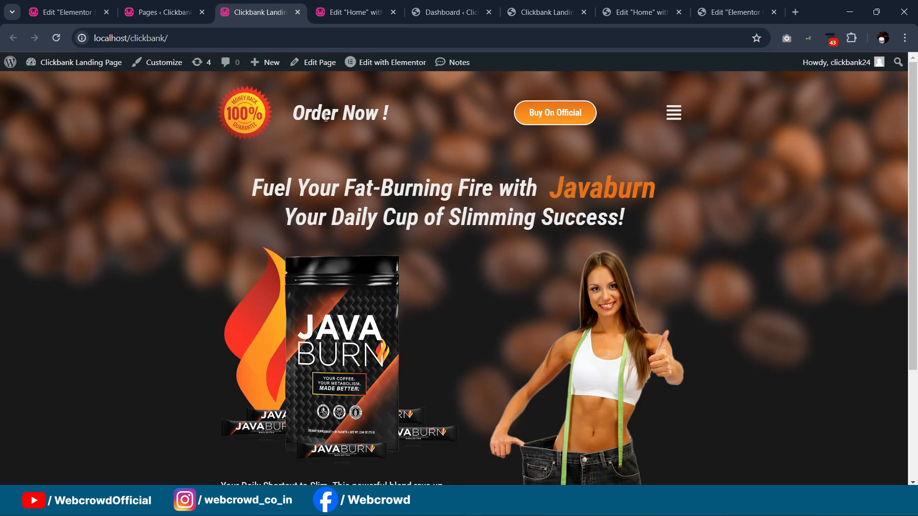
pyautogui.scroll(-2, 625, 142)
pyautogui.scroll(2, 622, 153)
pyautogui.scroll(-3, 524, 228)
pyautogui.scroll(3, 620, 211)
pyautogui.scroll(-1, 579, 209)
pyautogui.scroll(-1, 578, 208)
pyautogui.scroll(2, 621, 273)
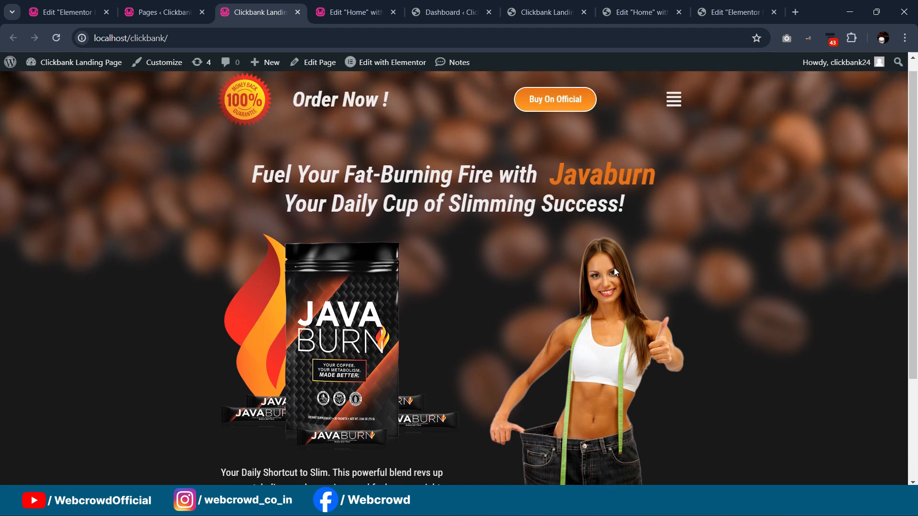
pyautogui.scroll(-3, 369, 287)
pyautogui.scroll(3, 394, 301)
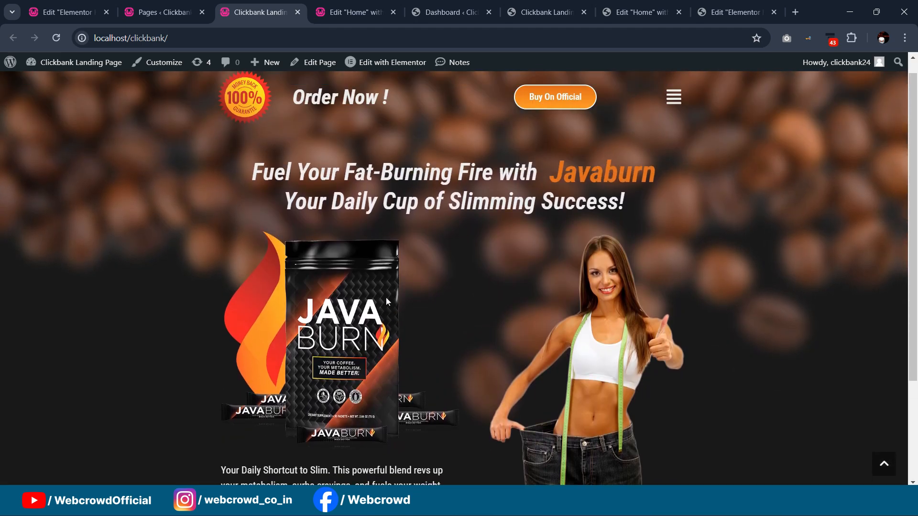
# - Give the "Fuel Your Fat-Burning Fire with" heading a Fade In Left entrance animation with an 800 ms delay
pyautogui.click(354, 12)
pyautogui.scroll(1, 499, 172)
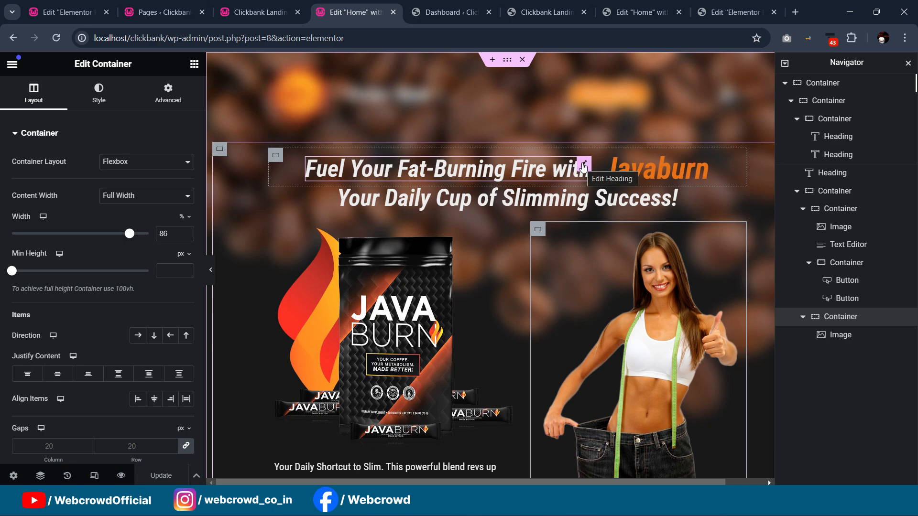
pyautogui.click(583, 166)
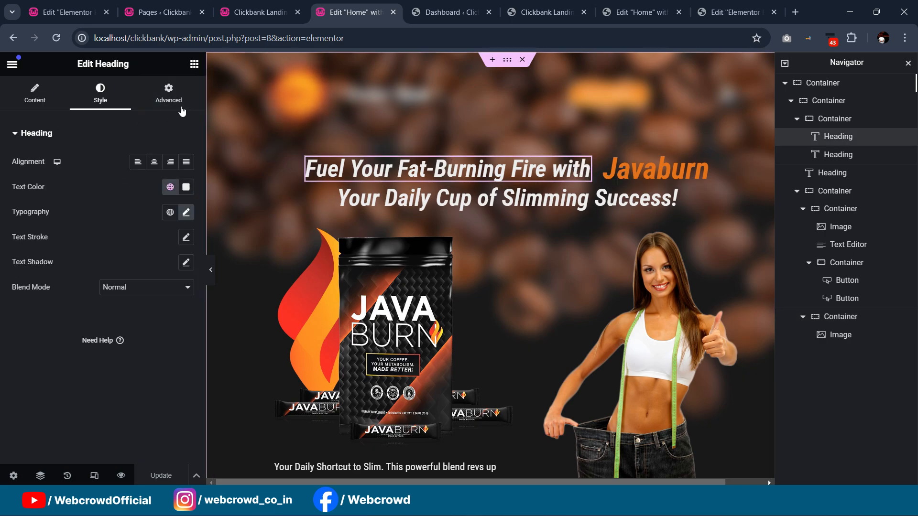
pyautogui.click(168, 94)
pyautogui.scroll(-5, 96, 238)
pyautogui.scroll(-3, 102, 258)
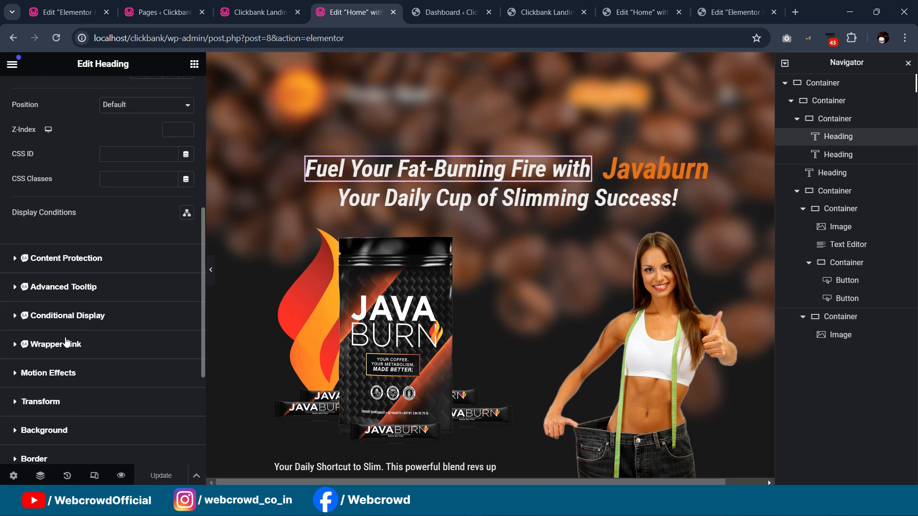
pyautogui.click(70, 371)
pyautogui.scroll(-3, 117, 253)
pyautogui.scroll(-1, 96, 275)
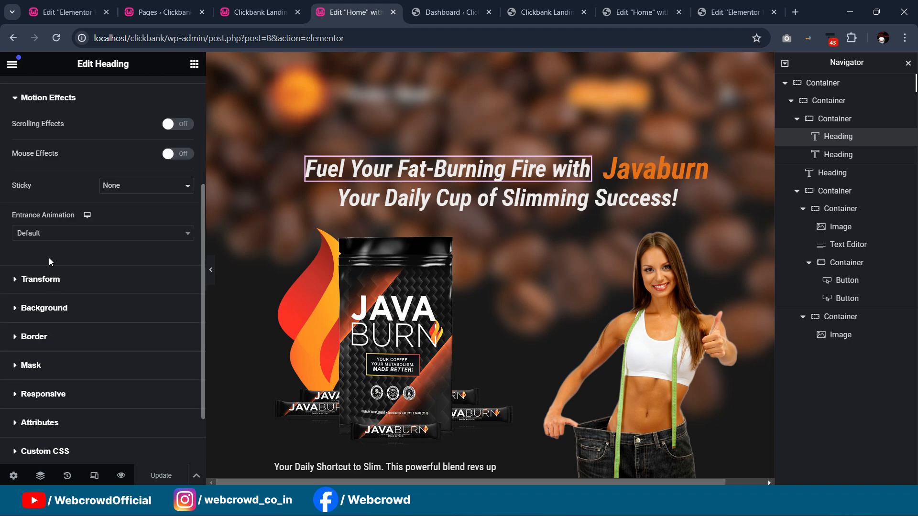
pyautogui.click(49, 235)
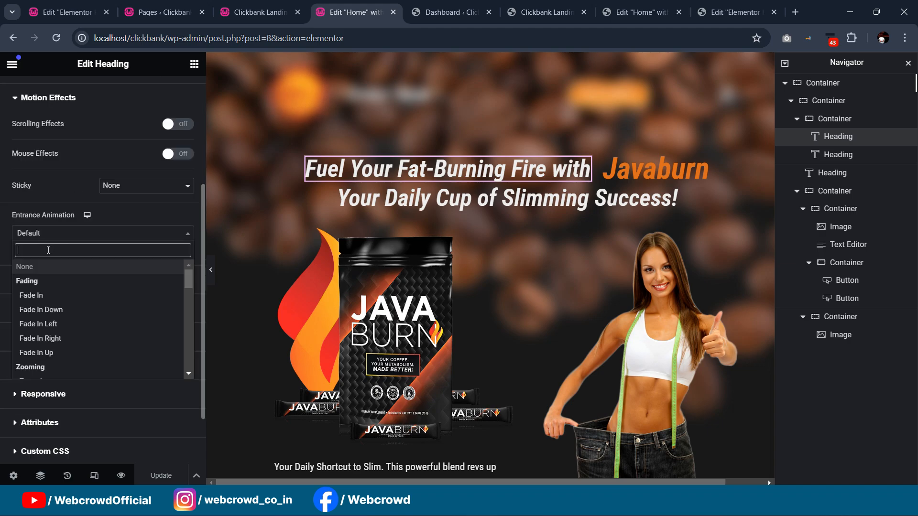
pyautogui.click(54, 325)
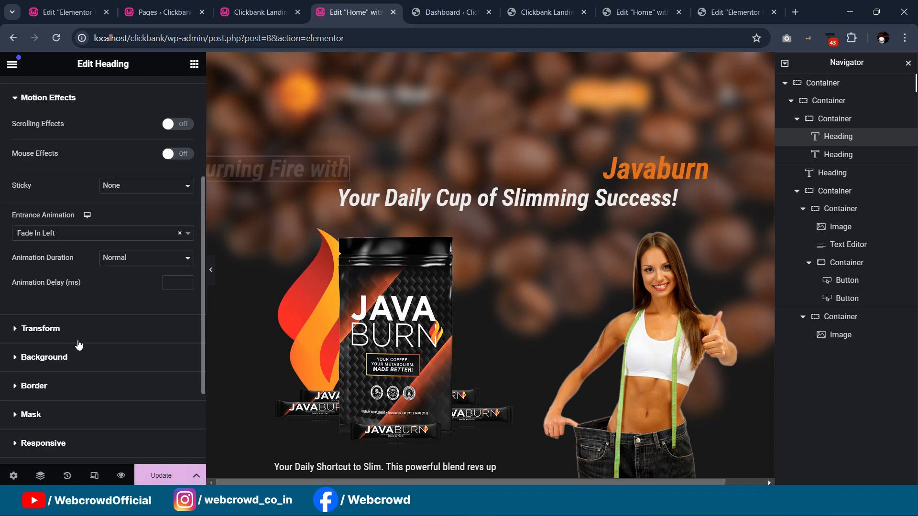
pyautogui.click(174, 287)
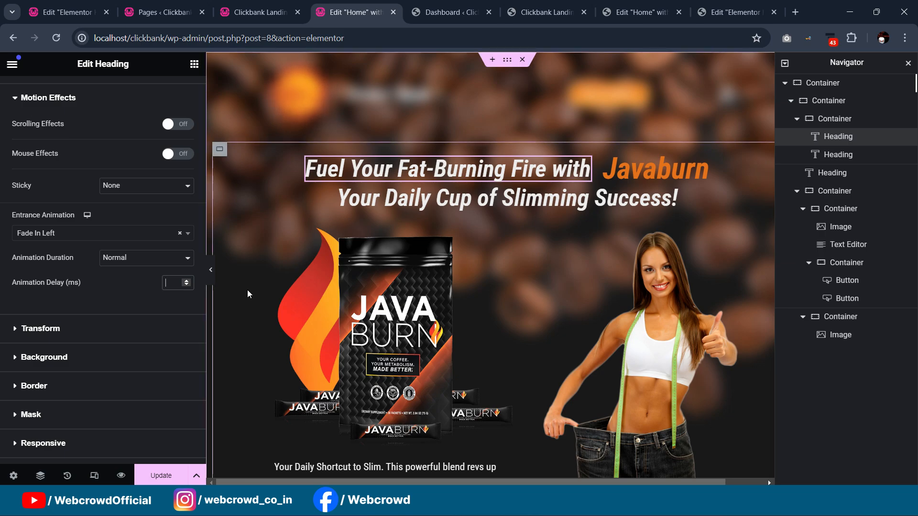
pyautogui.write('800')
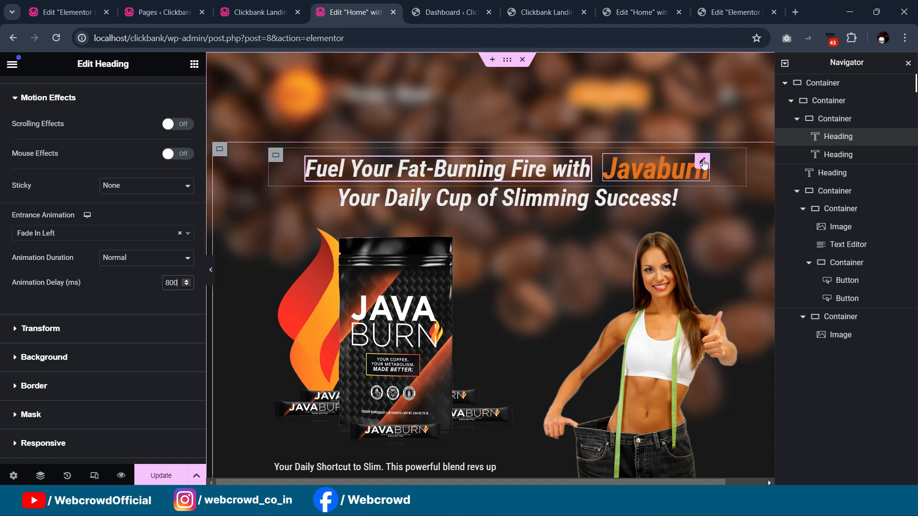
# - Give the "Javaburn" heading a Fade In entrance animation with a 2000 ms delay
pyautogui.click(703, 162)
pyautogui.scroll(-5, 77, 258)
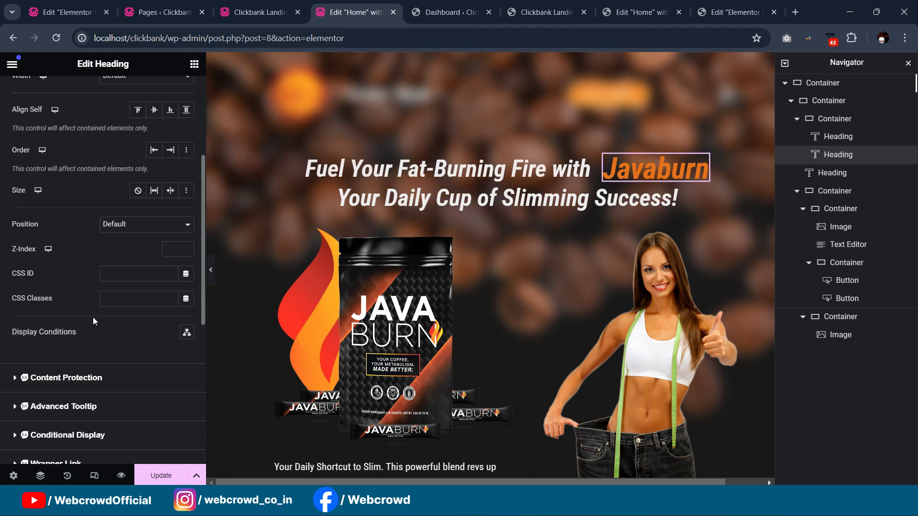
pyautogui.scroll(-1, 91, 392)
pyautogui.click(71, 436)
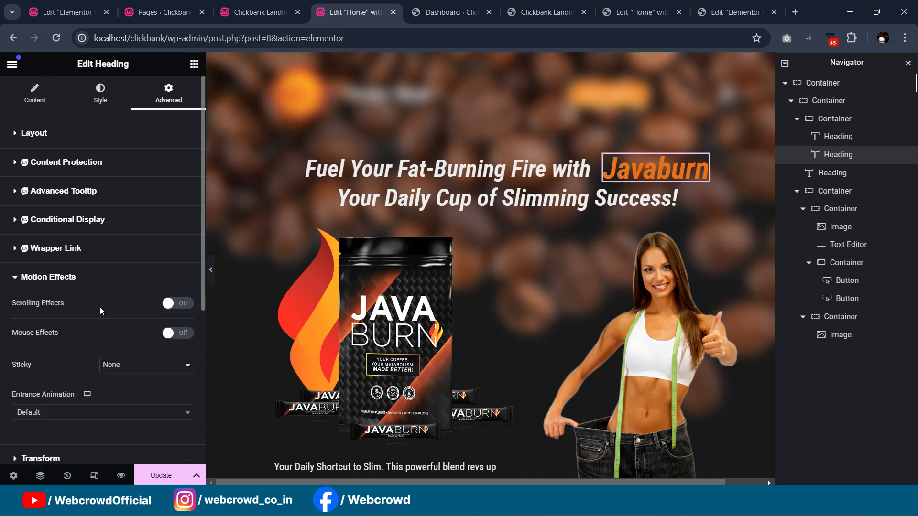
pyautogui.scroll(-1, 99, 309)
pyautogui.click(60, 353)
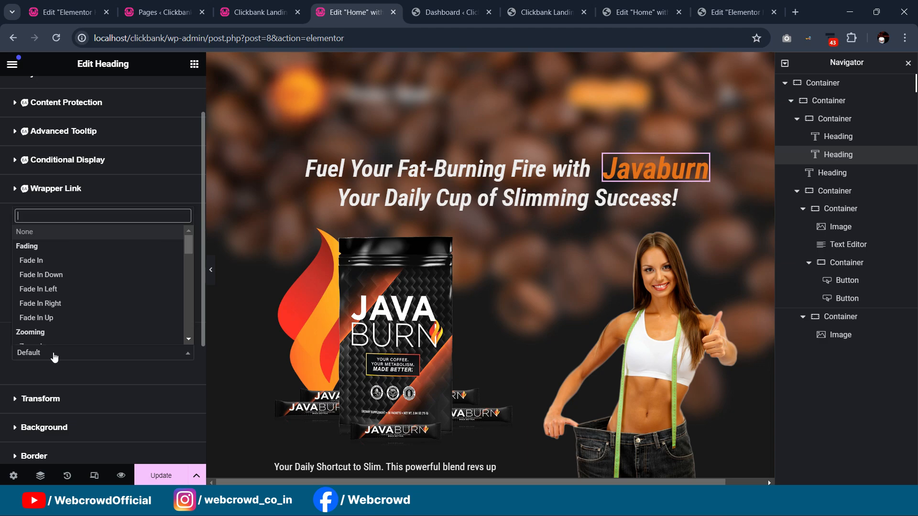
pyautogui.click(39, 262)
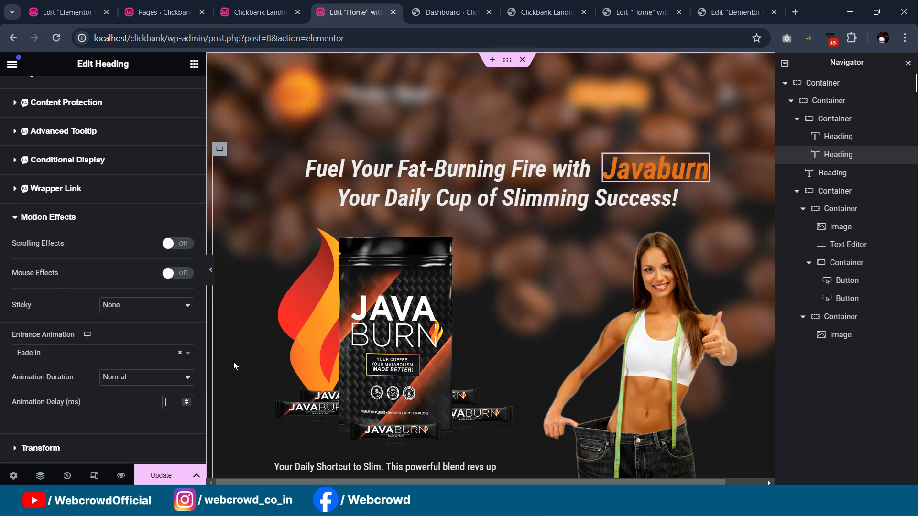
pyautogui.write('2000')
pyautogui.click(142, 418)
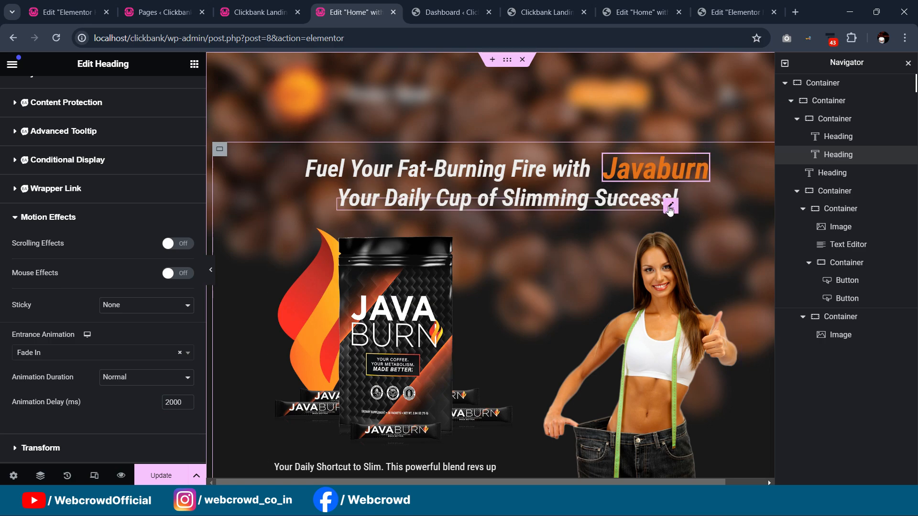
# - Give the "Your Daily Cup of Slimming Success!" heading a Fade In Left entrance animation with a 900 ms delay
pyautogui.click(670, 207)
pyautogui.scroll(-5, 73, 198)
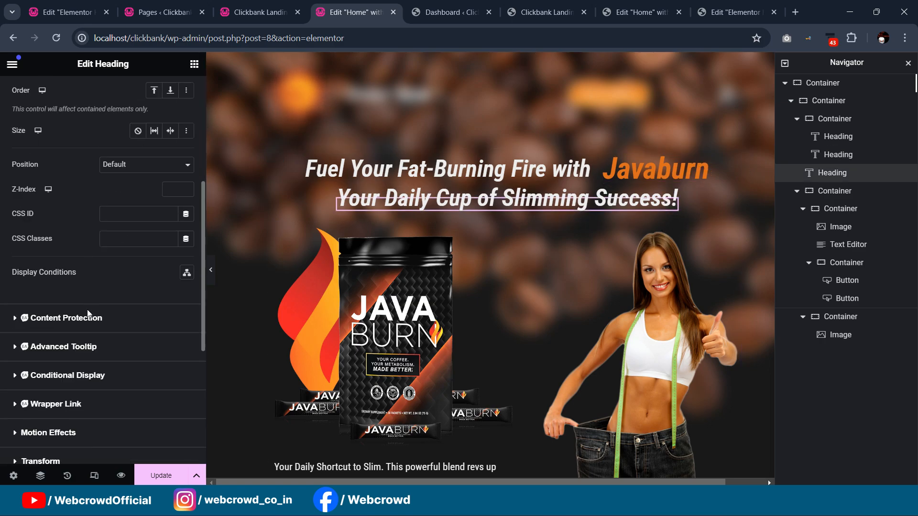
pyautogui.click(54, 432)
pyautogui.scroll(-3, 81, 286)
pyautogui.click(52, 293)
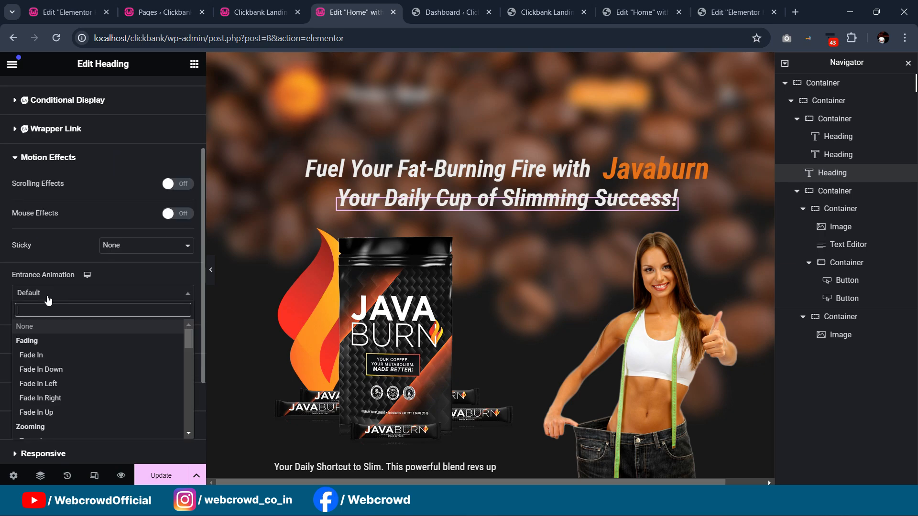
pyautogui.click(39, 383)
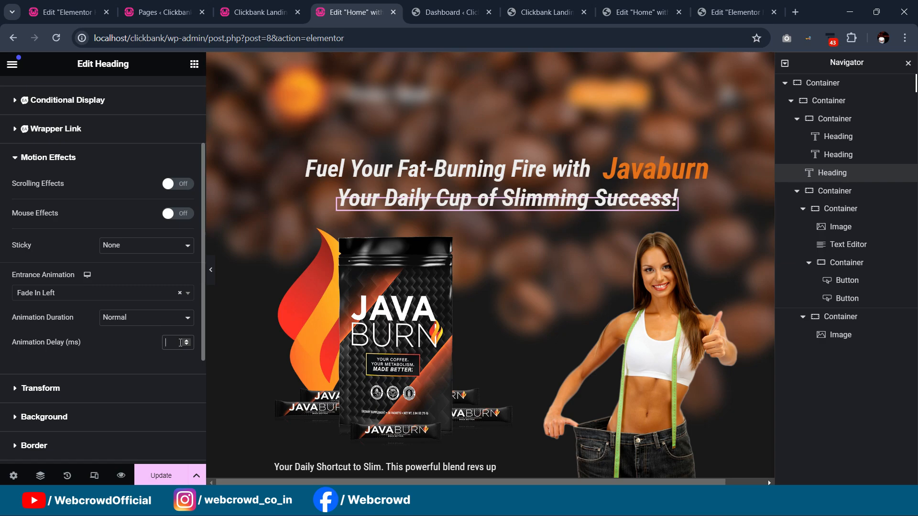
pyautogui.write('900')
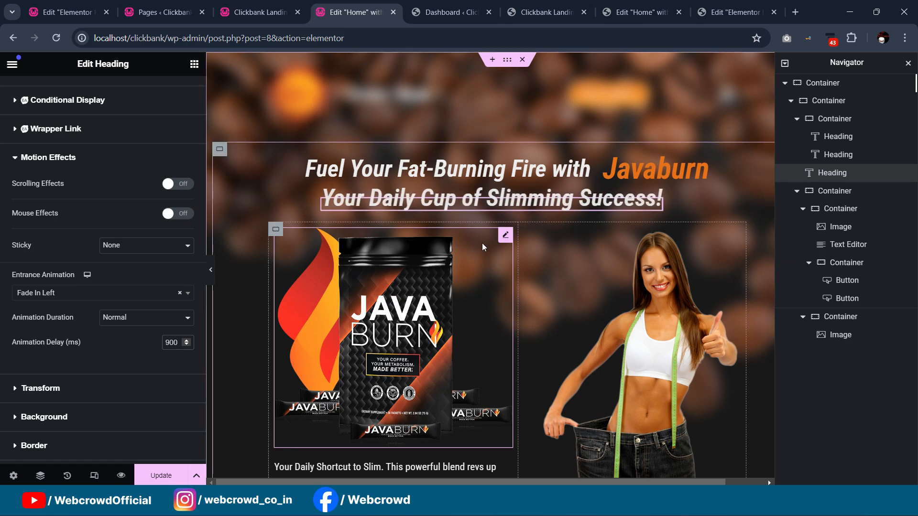
pyautogui.scroll(-2, 478, 246)
pyautogui.scroll(2, 478, 246)
pyautogui.scroll(-1, 471, 245)
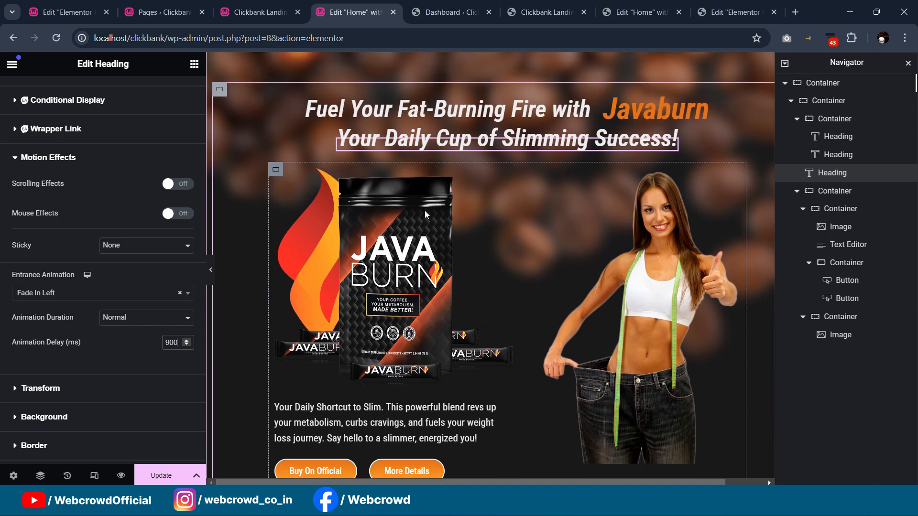
pyautogui.scroll(-1, 403, 211)
pyautogui.scroll(1, 335, 262)
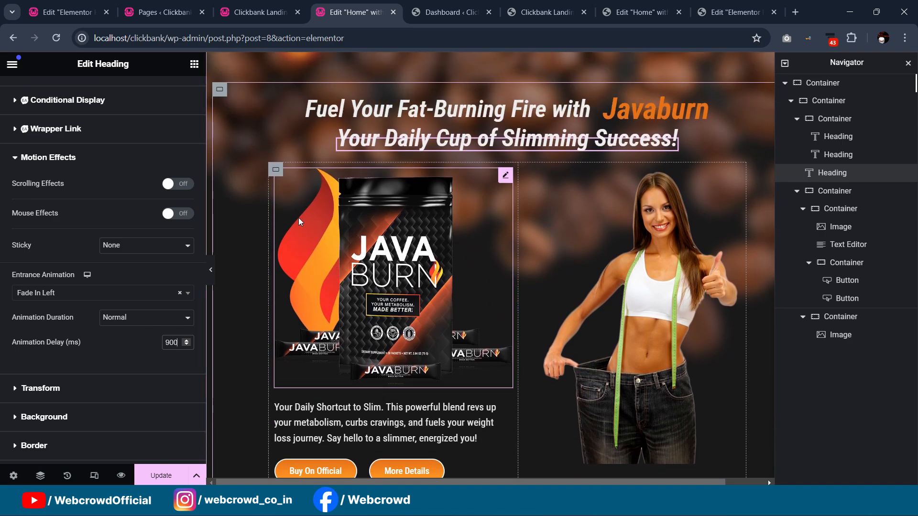
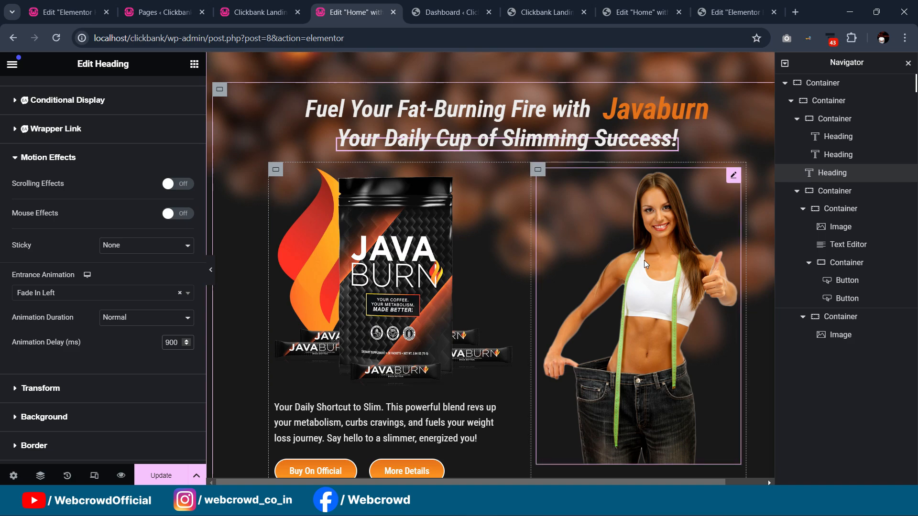
# - Give the container holding both hero columns a Fade In Left entrance animation with a 1000 ms delay
pyautogui.click(276, 170)
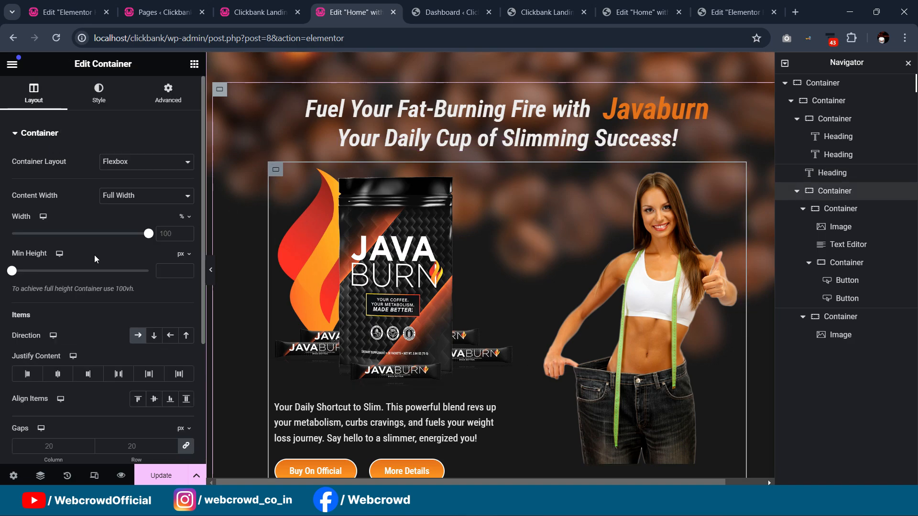
pyautogui.click(164, 96)
pyautogui.scroll(-1, 110, 273)
pyautogui.scroll(-3, 111, 277)
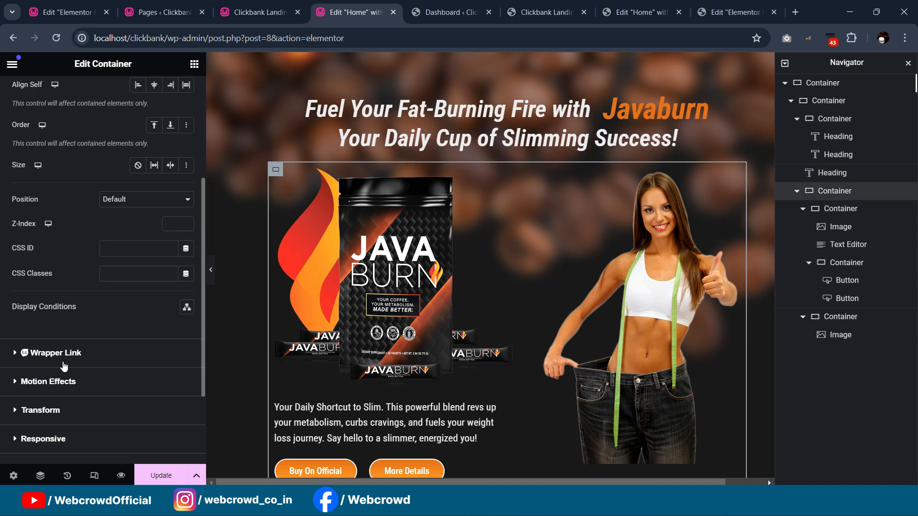
pyautogui.click(49, 390)
pyautogui.click(57, 329)
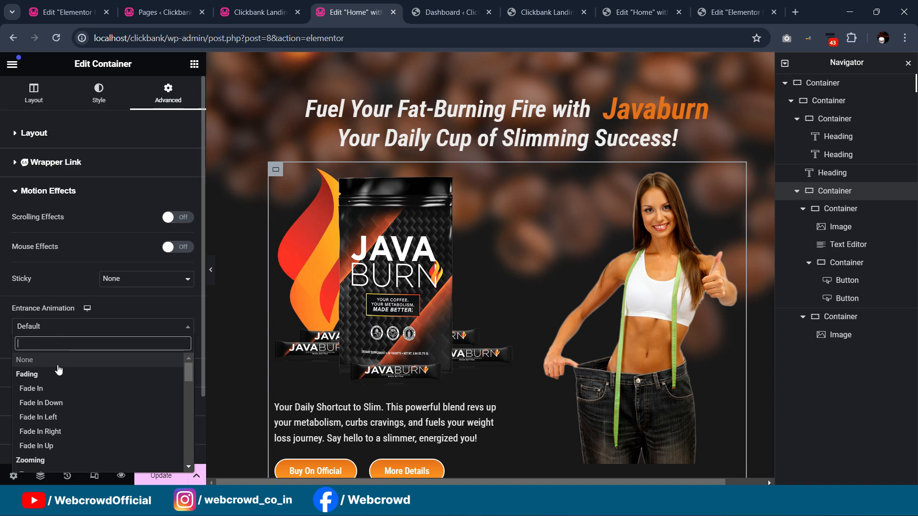
pyautogui.click(38, 417)
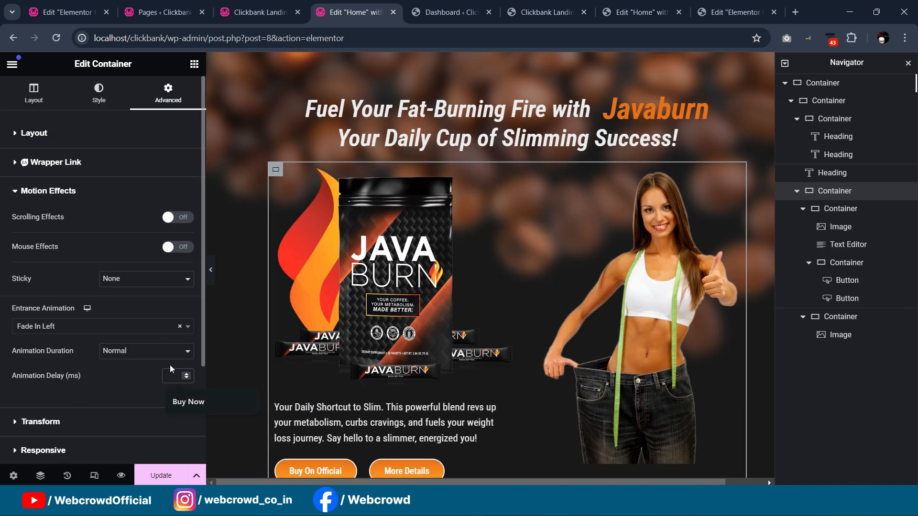
pyautogui.write('1000')
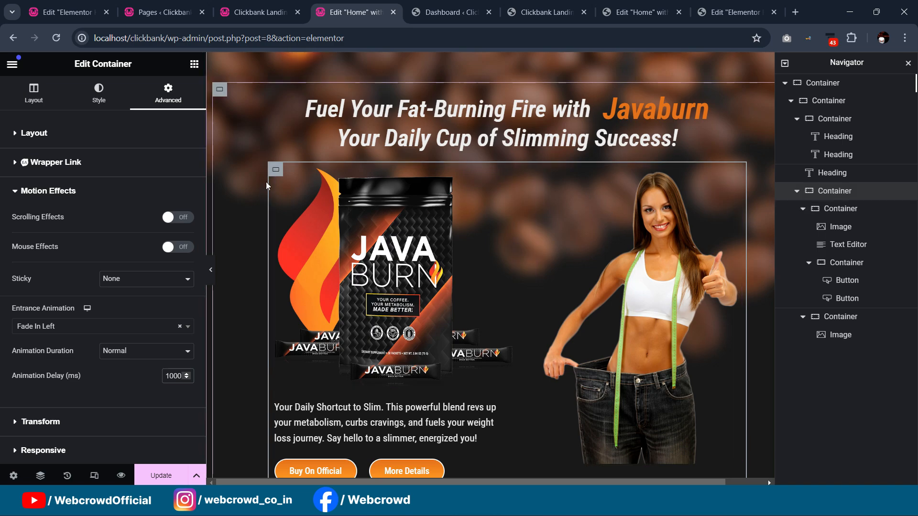
# - Set the entrance animation of the container holding both hero columns to None
pyautogui.click(836, 209)
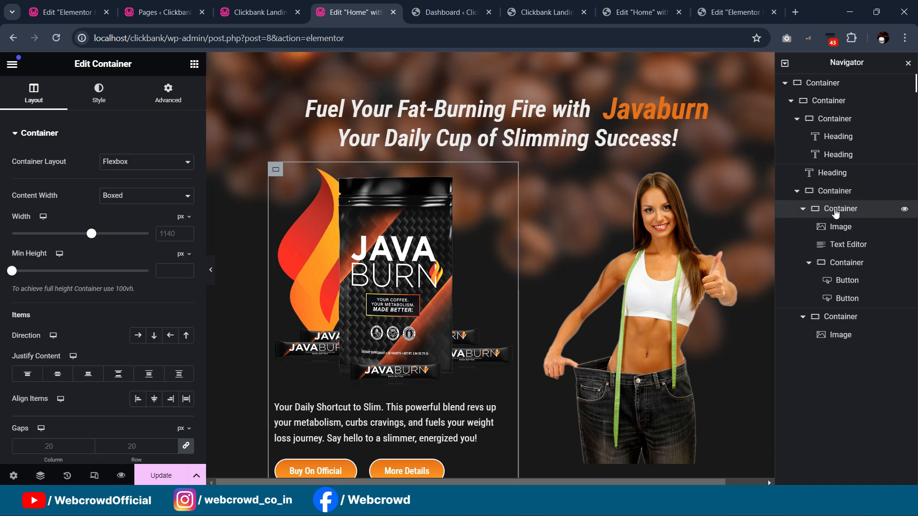
pyautogui.click(835, 193)
pyautogui.scroll(-5, 152, 295)
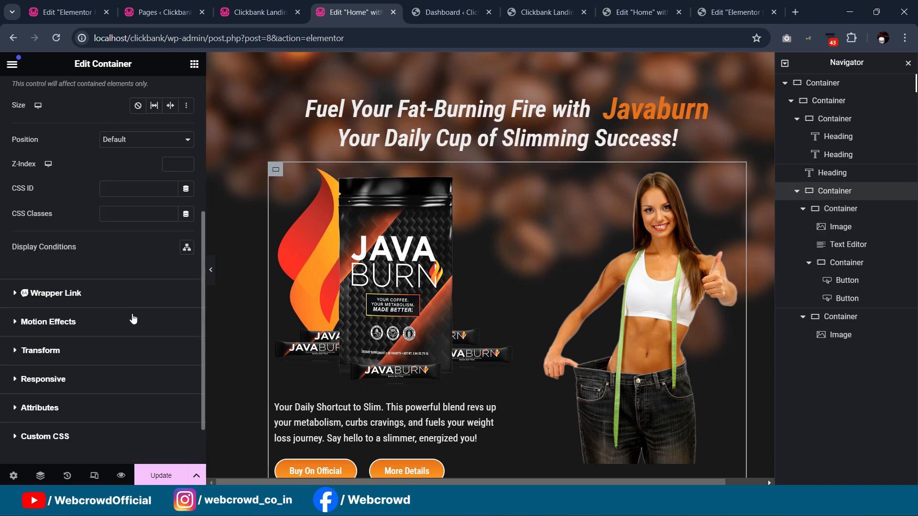
pyautogui.click(86, 324)
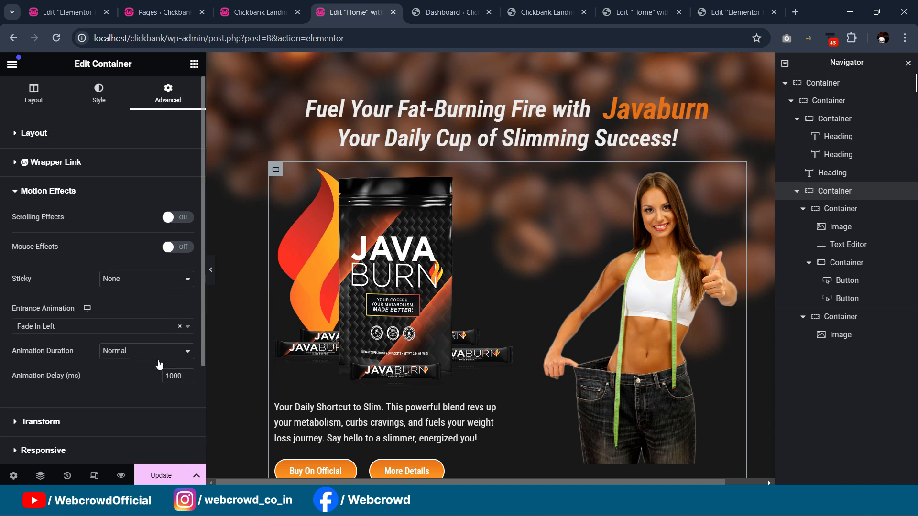
pyautogui.click(118, 280)
pyautogui.click(117, 280)
pyautogui.click(66, 333)
pyautogui.click(53, 362)
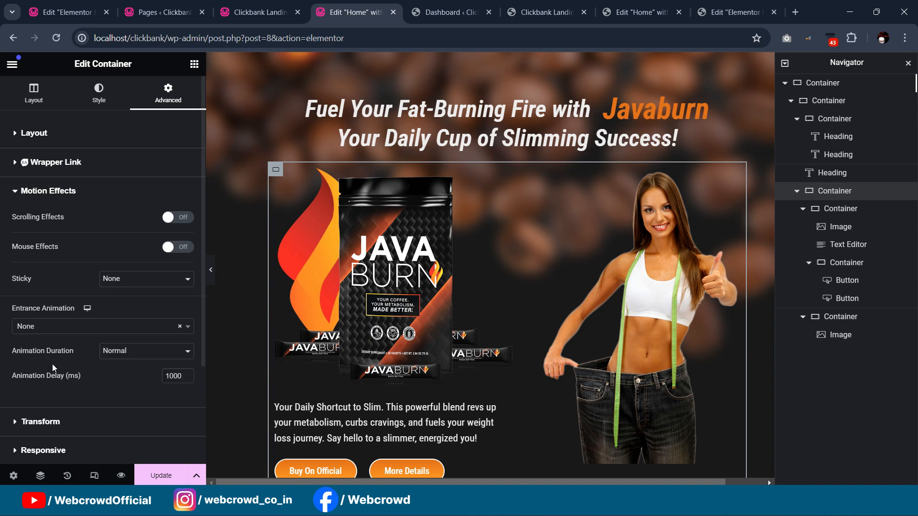
# - Give the column container with the product image, text and buttons a Fade In Left entrance animation with a 2000 ms delay
pyautogui.click(851, 212)
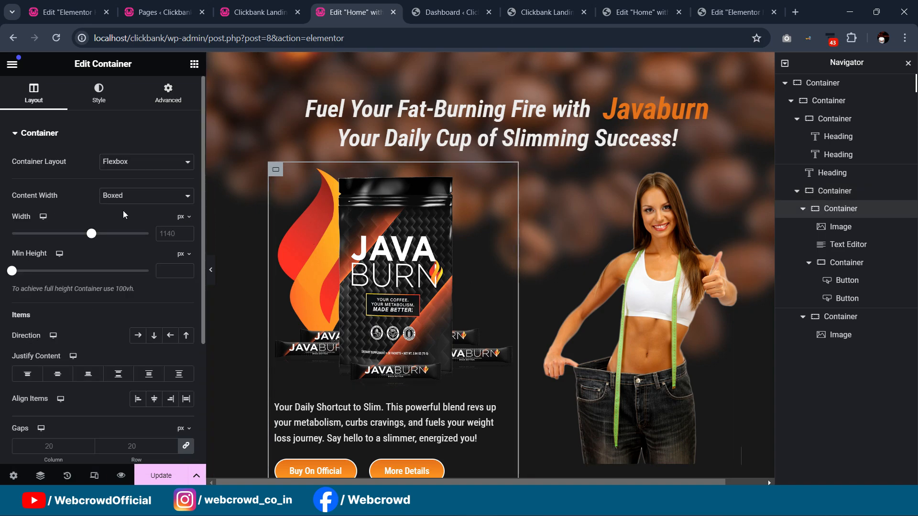
pyautogui.click(168, 93)
pyautogui.scroll(-4, 96, 329)
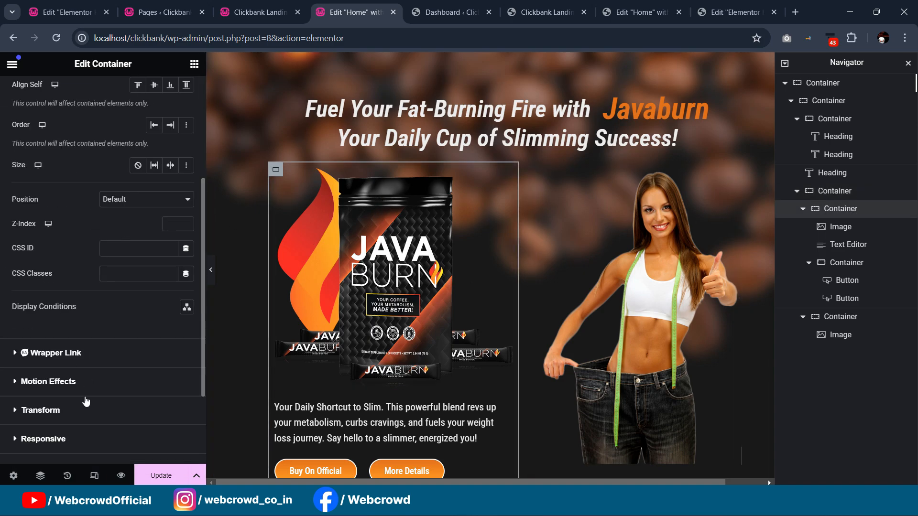
pyautogui.click(94, 382)
pyautogui.click(96, 326)
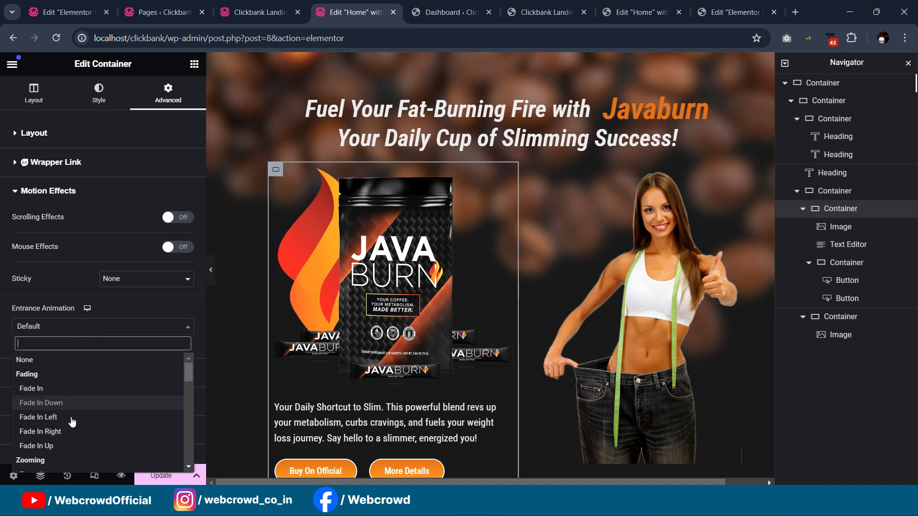
pyautogui.click(48, 414)
pyautogui.click(167, 376)
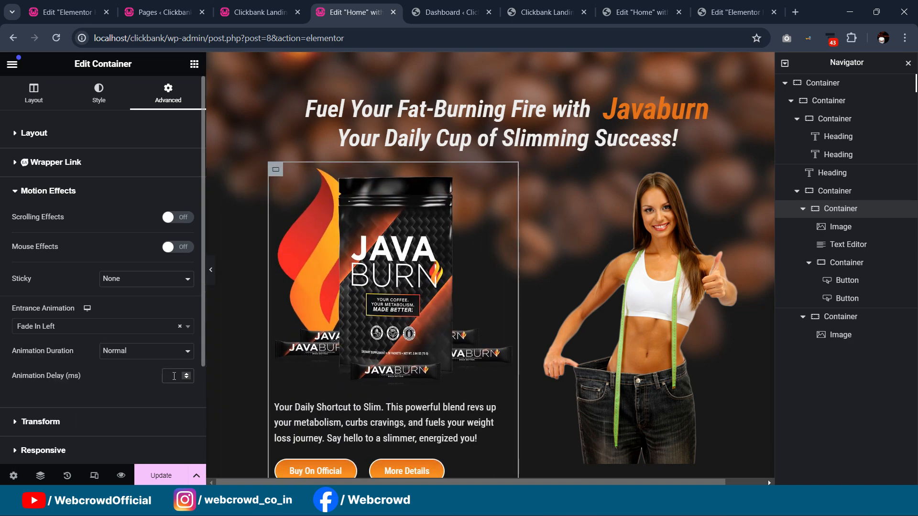
pyautogui.write('1')
pyautogui.write('000')
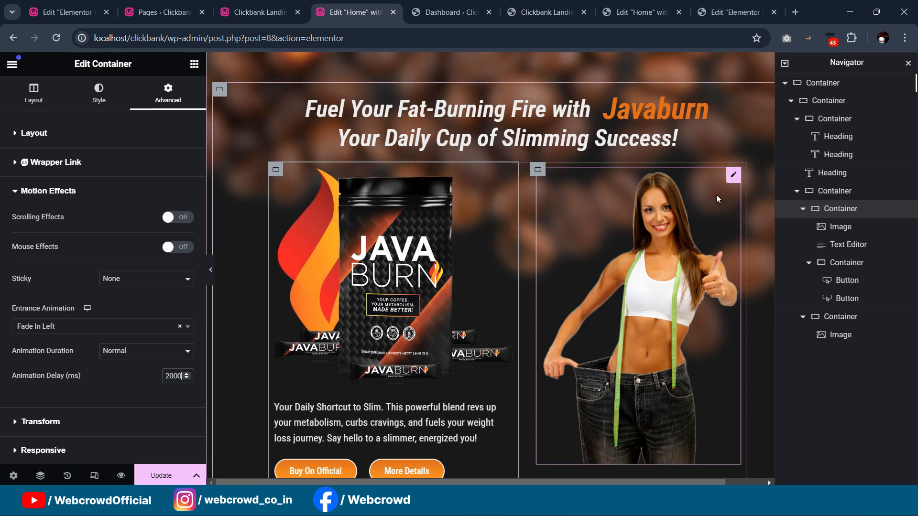
# - Give the image of the woman a Fade In Right entrance animation with a 1500 ms delay
pyautogui.click(735, 186)
pyautogui.click(169, 91)
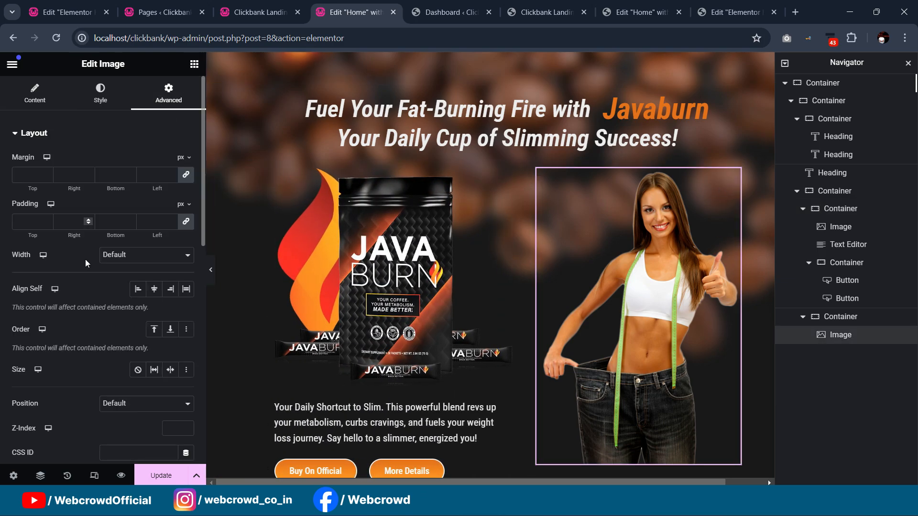
pyautogui.scroll(-4, 86, 287)
pyautogui.click(47, 432)
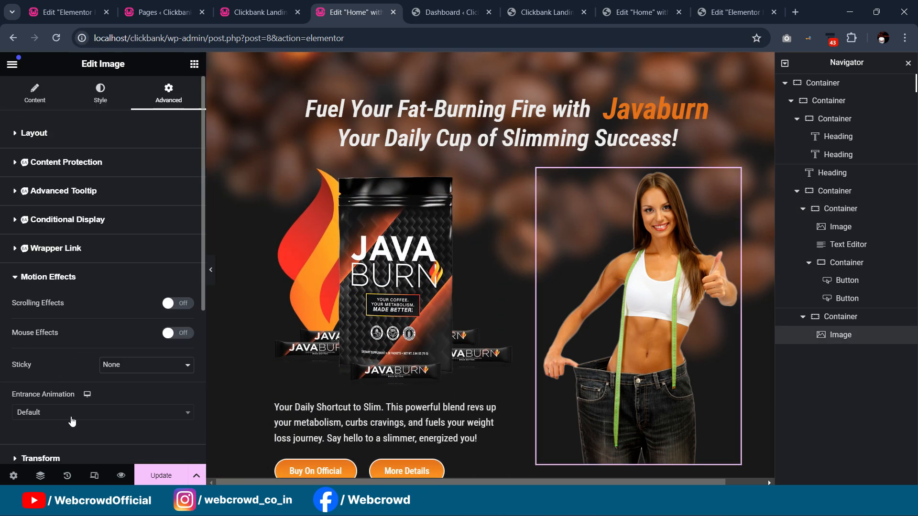
pyautogui.scroll(-4, 94, 272)
pyautogui.click(62, 235)
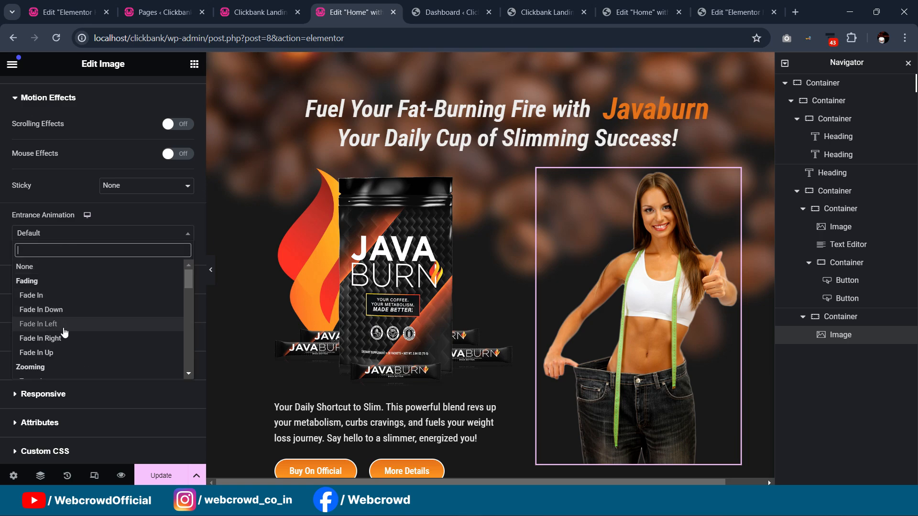
pyautogui.click(40, 338)
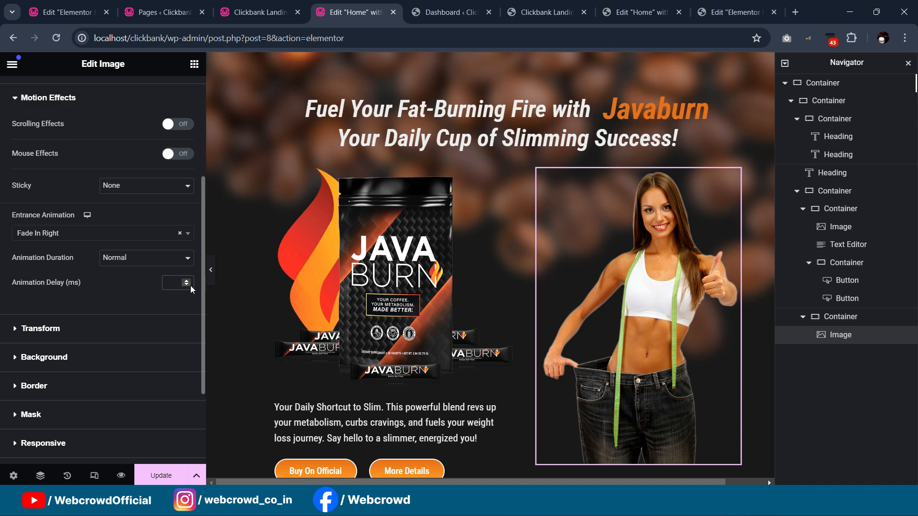
pyautogui.write('1.5')
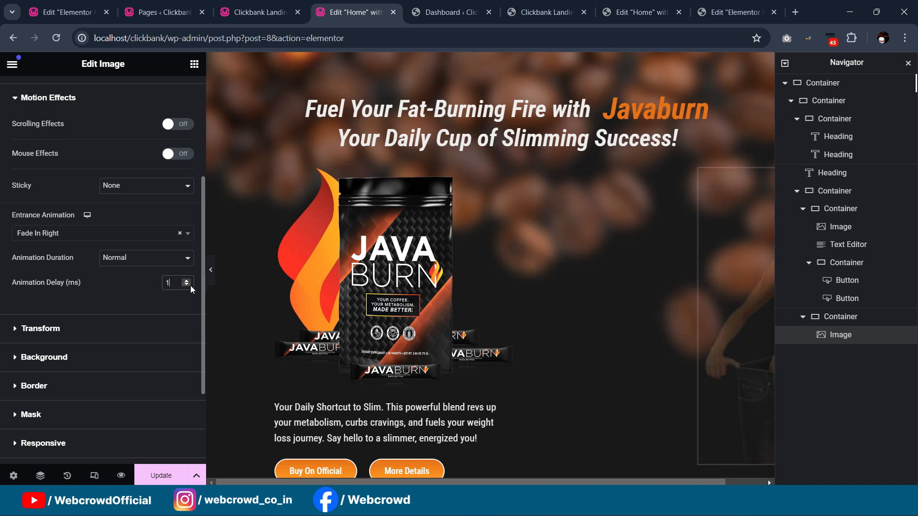
pyautogui.press('BackSpace')
pyautogui.press('BackSpace')
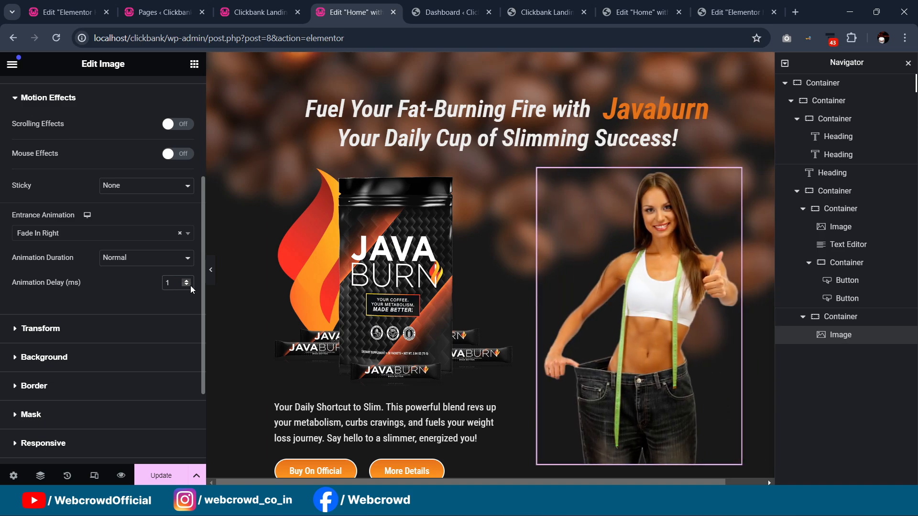
pyautogui.press('BackSpace')
pyautogui.write('1500')
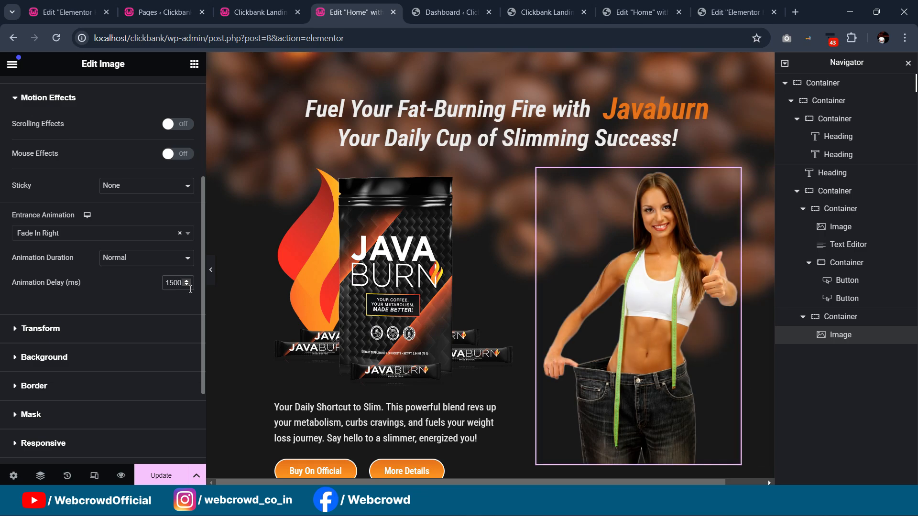
# - Save the page changes and review the hero section's entrance animations on the live landing page
pyautogui.scroll(-3, 593, 187)
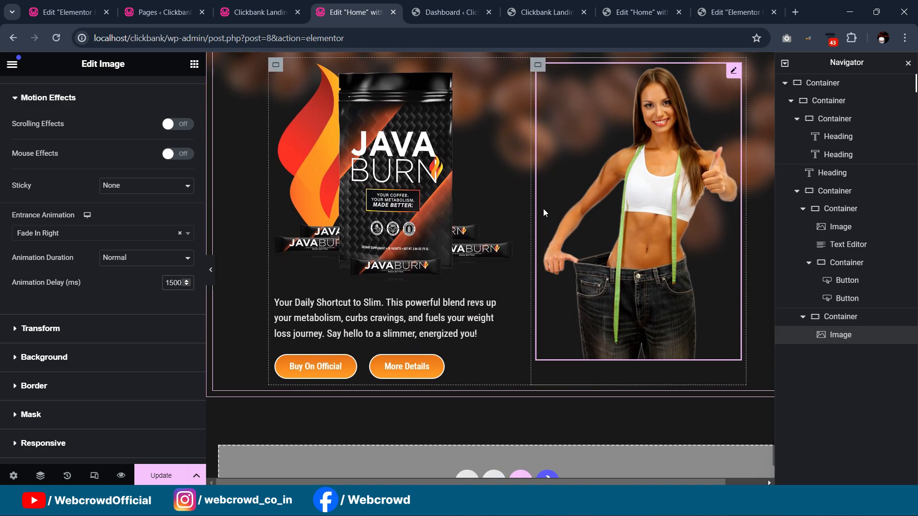
pyautogui.scroll(3, 539, 191)
pyautogui.scroll(-2, 544, 179)
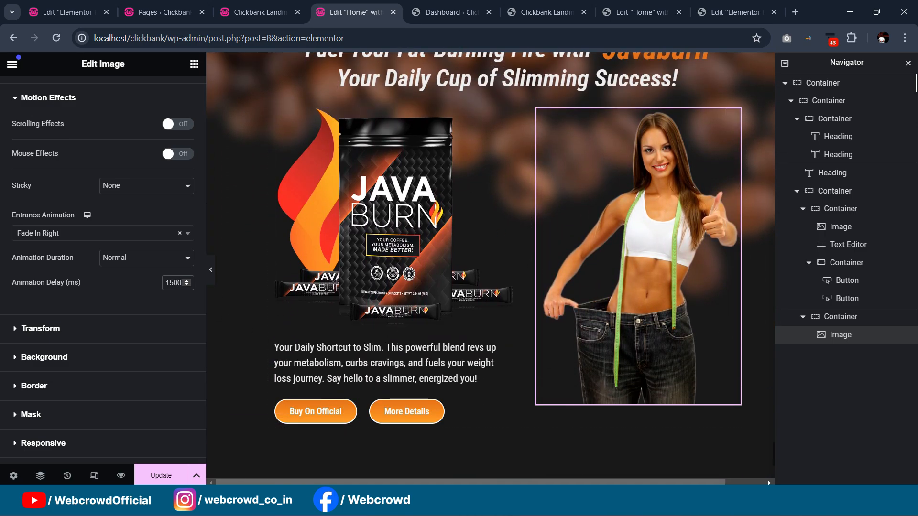
pyautogui.click(161, 475)
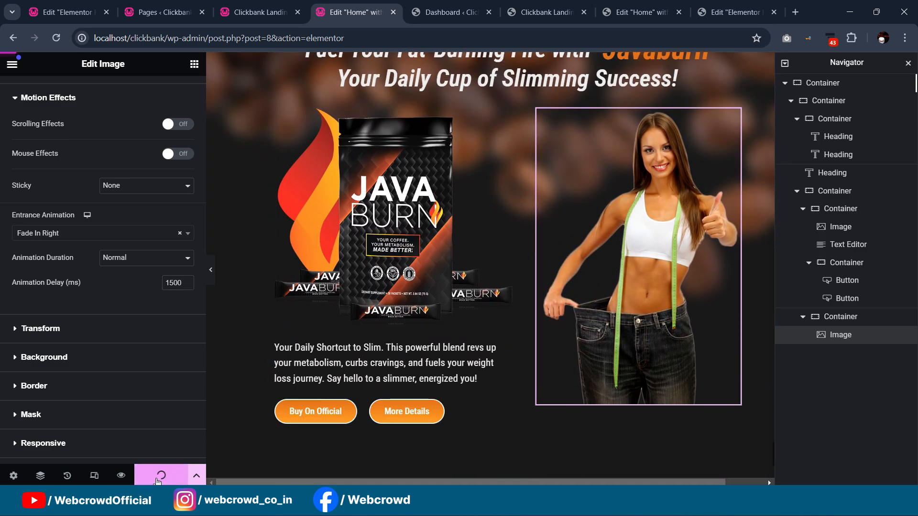
pyautogui.click(250, 15)
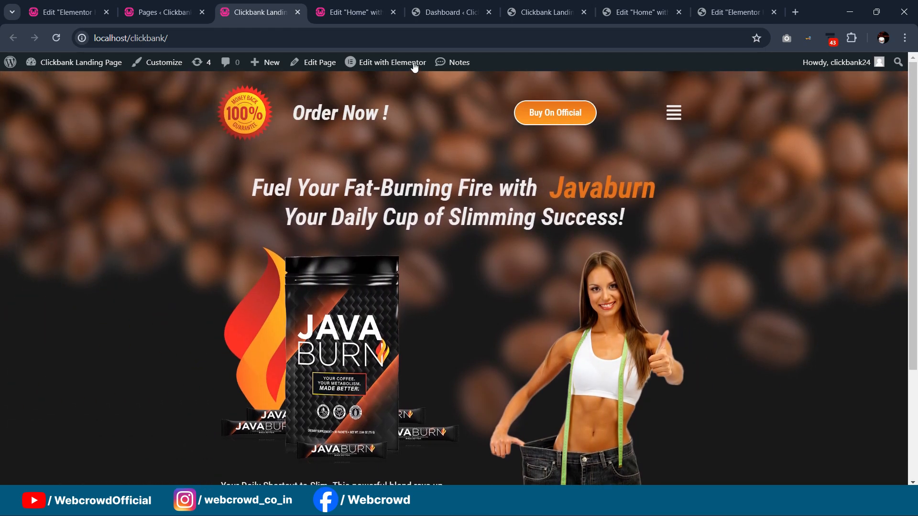
# - Return to the page editor and set the "Fuel Your Fat-Burning Fire with" heading's animation delay to 1000 ms
pyautogui.click(368, 6)
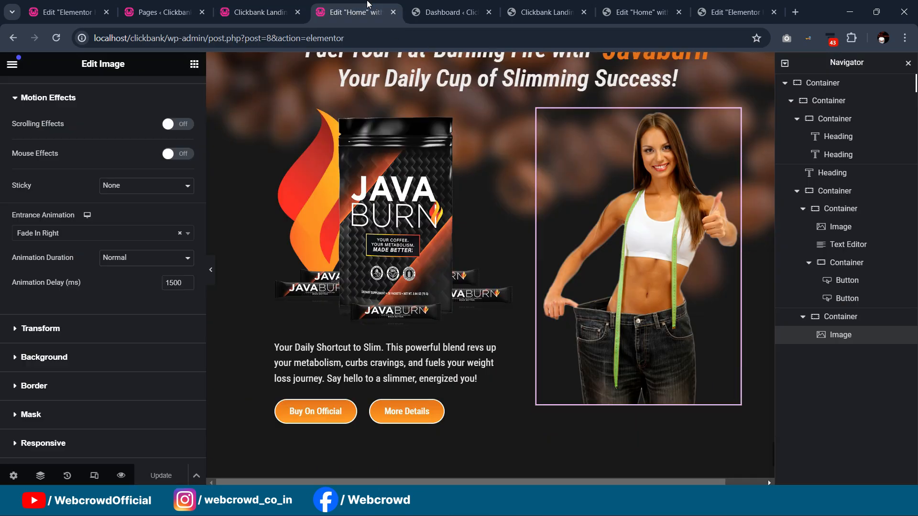
pyautogui.scroll(3, 538, 245)
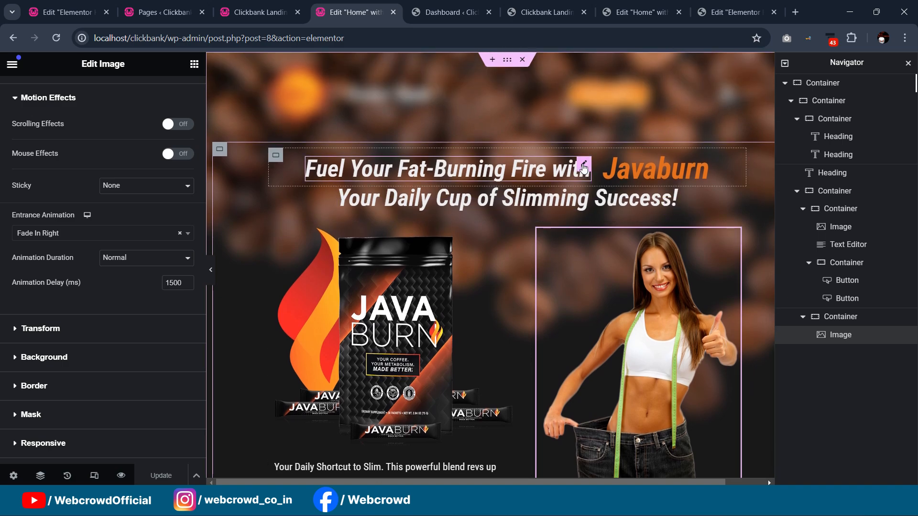
pyautogui.click(584, 167)
pyautogui.scroll(-4, 125, 248)
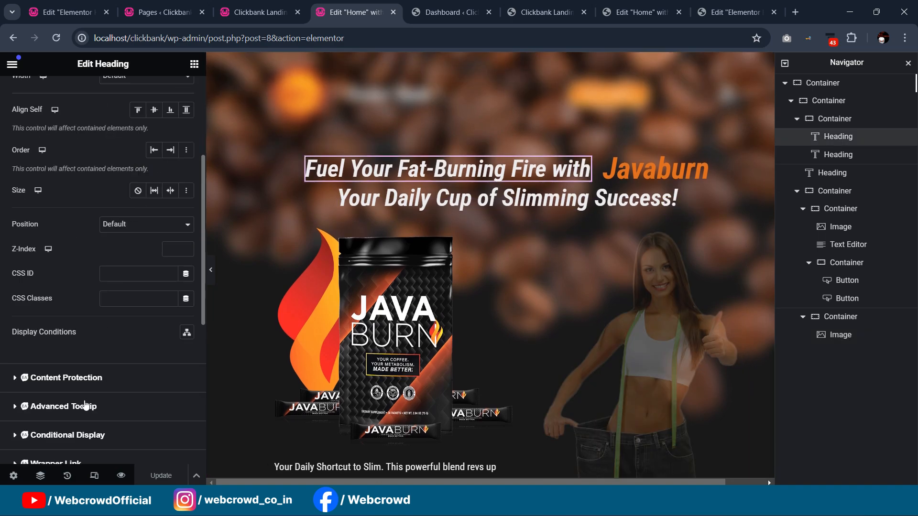
pyautogui.scroll(-3, 85, 373)
pyautogui.click(48, 373)
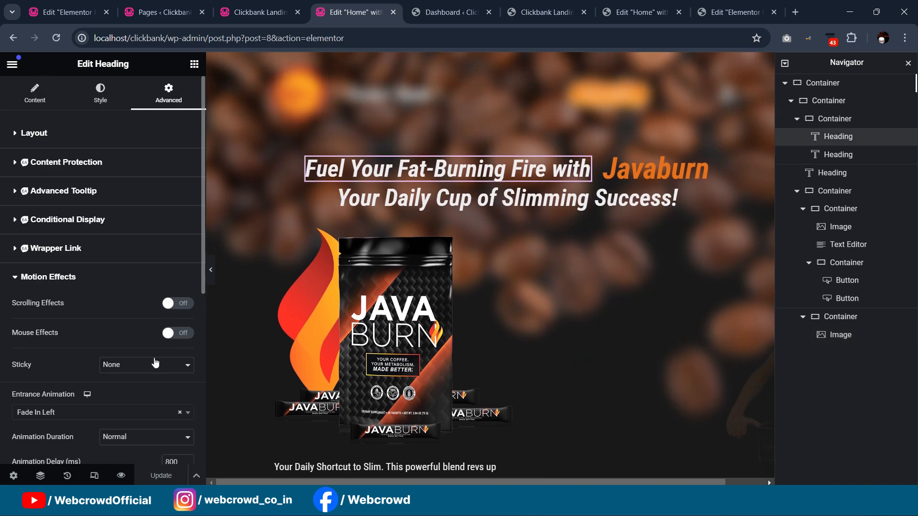
pyautogui.scroll(-1, 162, 393)
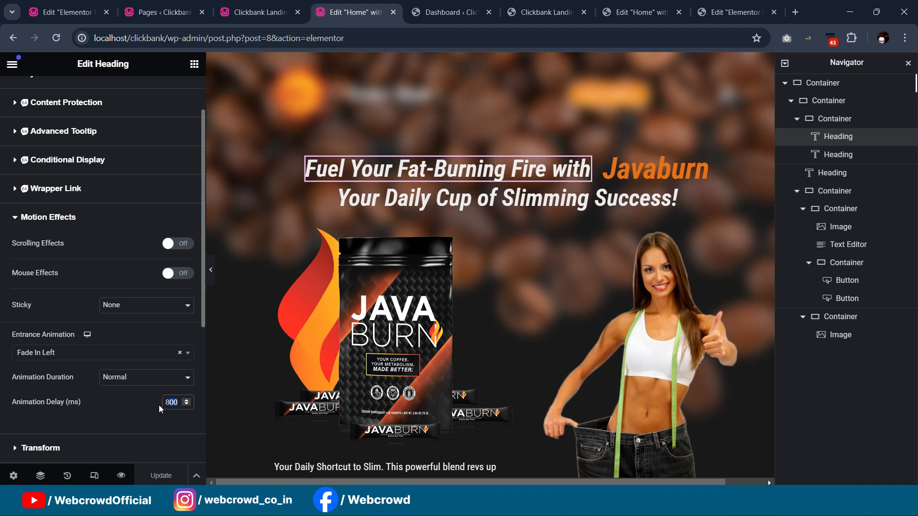
pyautogui.write('1000')
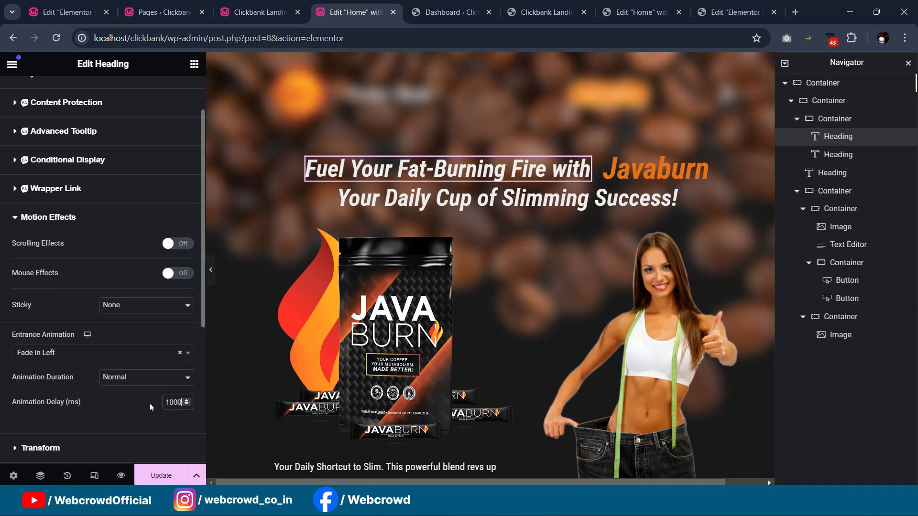
# - Set the "Your Daily Cup of Slimming Success!" heading's entrance animation delay to 1300 ms
pyautogui.click(670, 200)
pyautogui.scroll(-8, 88, 304)
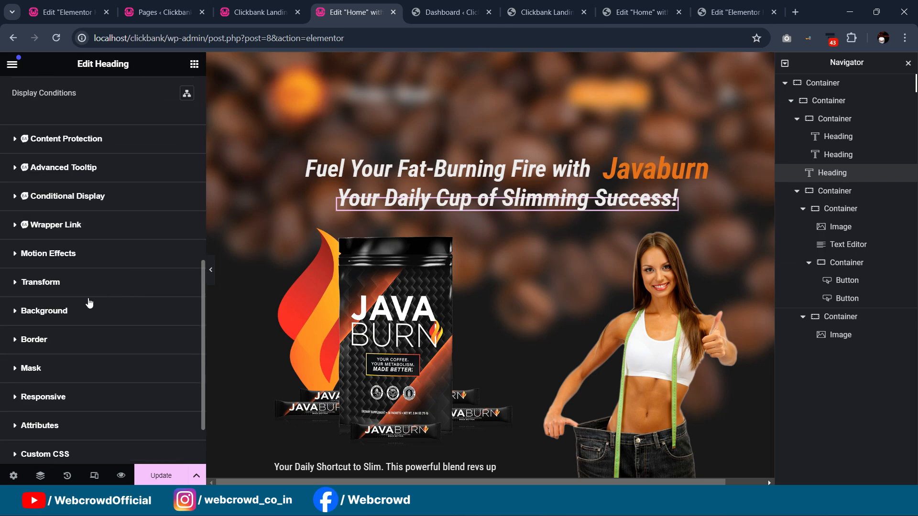
pyautogui.click(92, 258)
pyautogui.scroll(-2, 148, 380)
pyautogui.moveTo(180, 342); pyautogui.dragTo(158, 345)
pyautogui.write('1300')
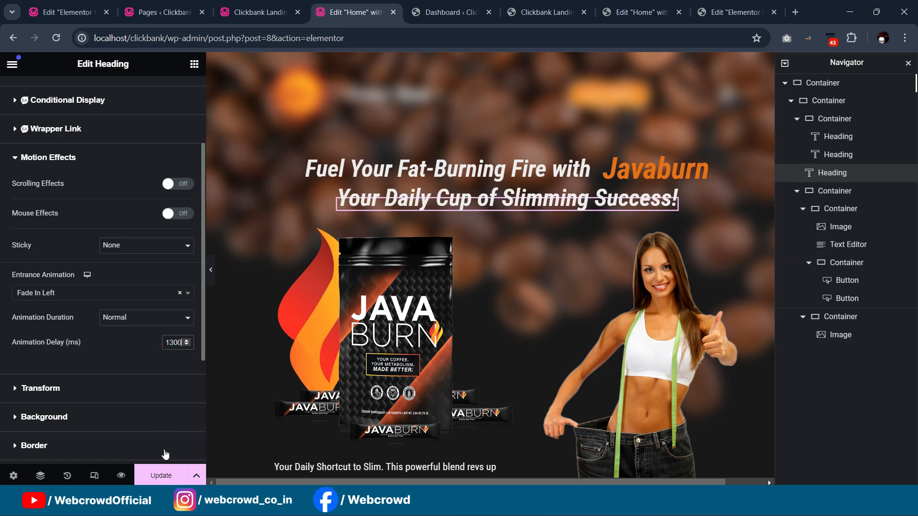
# - Save the page changes and review the retimed heading animations and hero section on the live local landing page
pyautogui.click(165, 475)
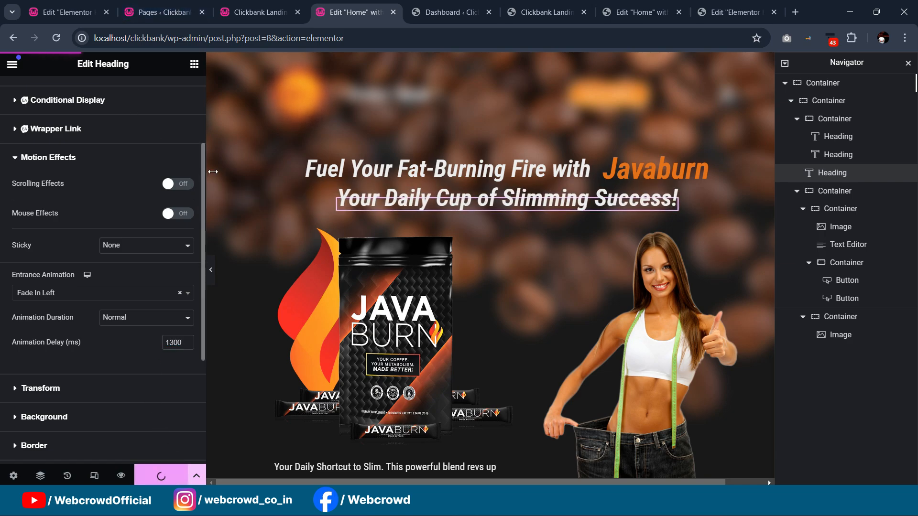
pyautogui.click(247, 6)
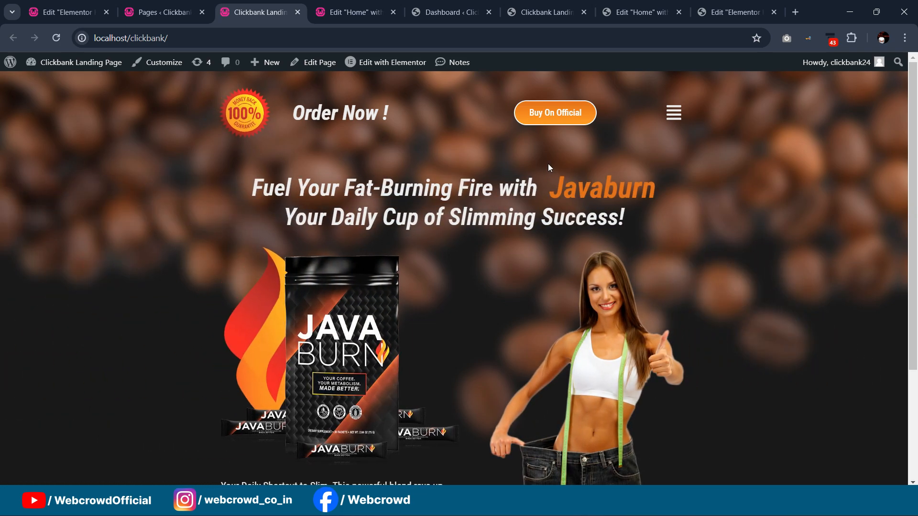
pyautogui.scroll(-3, 538, 165)
pyautogui.scroll(3, 539, 165)
# - Return to the Home page editor and reduce the top margin of the container holding the hero content to 95 px
pyautogui.click(349, 6)
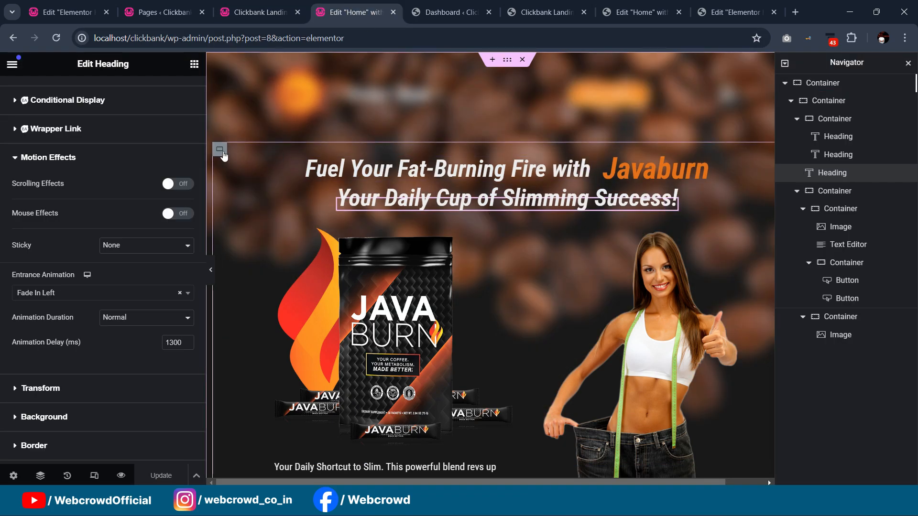
pyautogui.click(219, 148)
pyautogui.click(168, 94)
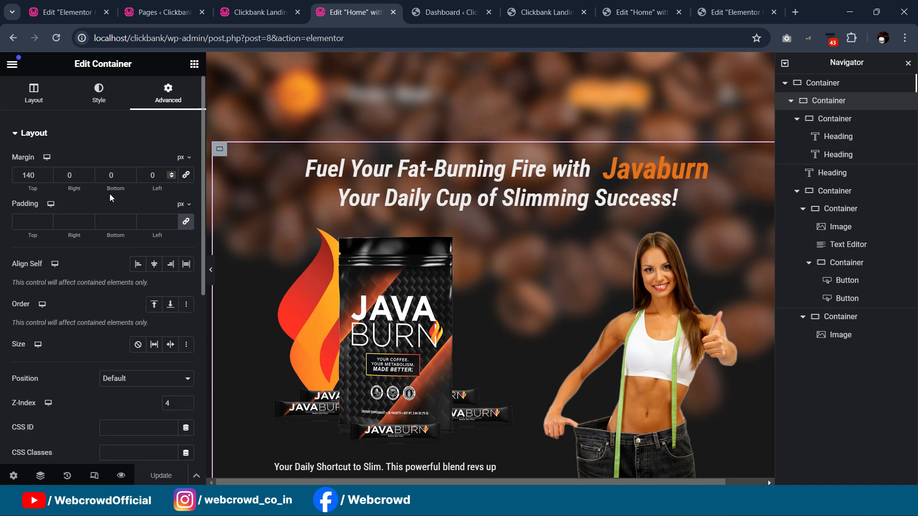
pyautogui.press('Down')
pyautogui.press('Down')
pyautogui.press('Down')
pyautogui.press('Down')
pyautogui.press('Down')
pyautogui.press('Down')
pyautogui.press('Down')
pyautogui.press('Down')
pyautogui.press('Down')
pyautogui.press('Down')
pyautogui.press('Down')
pyautogui.press('Down')
pyautogui.press('Down')
pyautogui.press('Down')
pyautogui.press('Down')
pyautogui.press('Down')
pyautogui.press('Down')
pyautogui.press('Down')
pyautogui.press('Down')
pyautogui.press('Down')
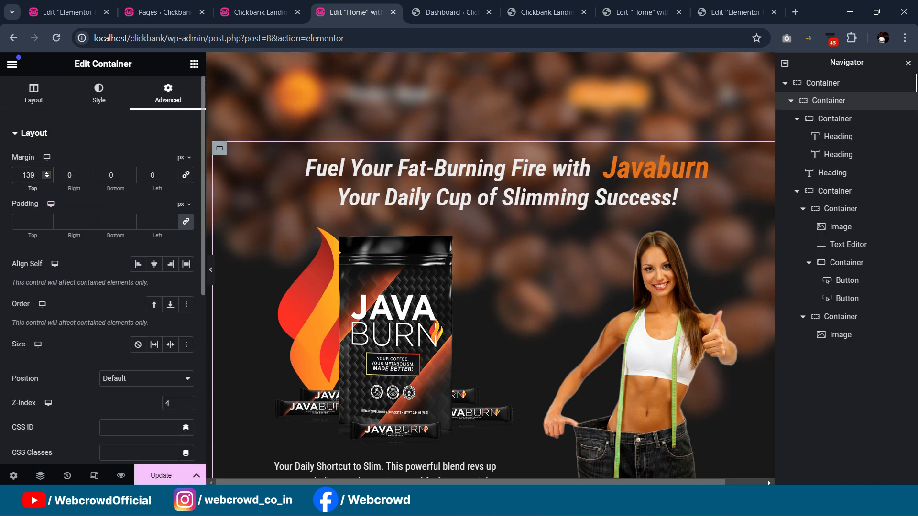
pyautogui.press('Down')
pyautogui.press('Down')
pyautogui.press('Down')
pyautogui.press('Down')
pyautogui.press('Down')
pyautogui.press('Down')
pyautogui.press('Down')
pyautogui.press('Down')
pyautogui.press('Down')
pyautogui.press('Down')
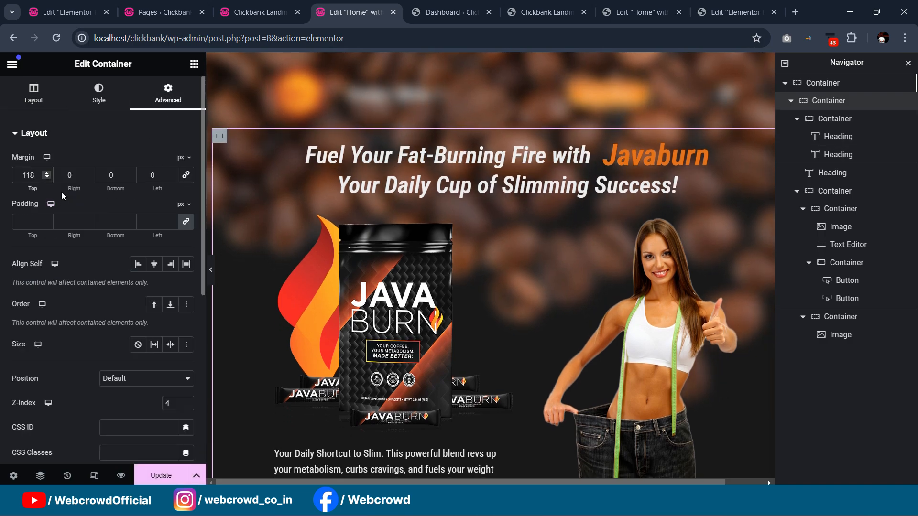
pyautogui.press('Down')
pyautogui.press('Down')
pyautogui.press('Down')
pyautogui.press('Down')
pyautogui.press('Down')
pyautogui.press('Down')
pyautogui.press('Down')
pyautogui.press('Down')
pyautogui.press('Down')
pyautogui.press('Down')
pyautogui.press('Down')
pyautogui.press('Down')
pyautogui.press('Down')
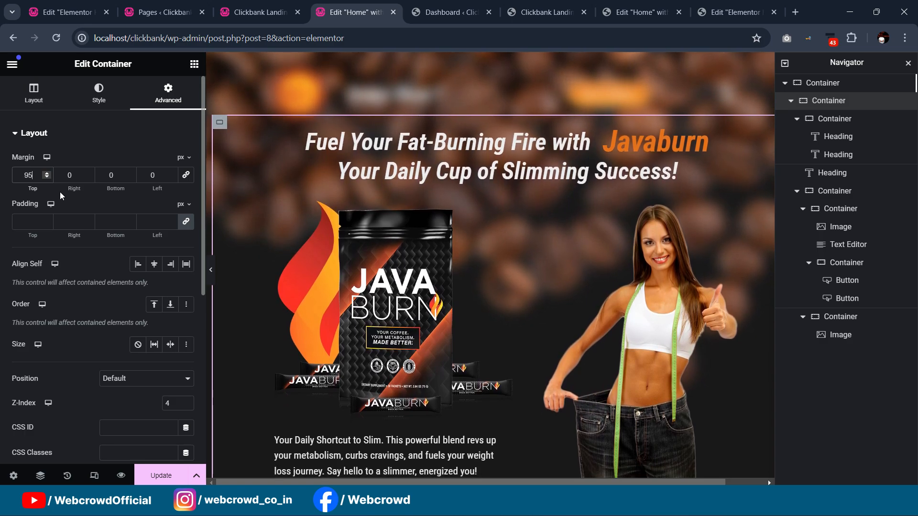
pyautogui.press('Down')
# - In the header template, give the main header container a Fade In Down entrance animation with Fast duration and an 800 ms delay
pyautogui.click(64, 4)
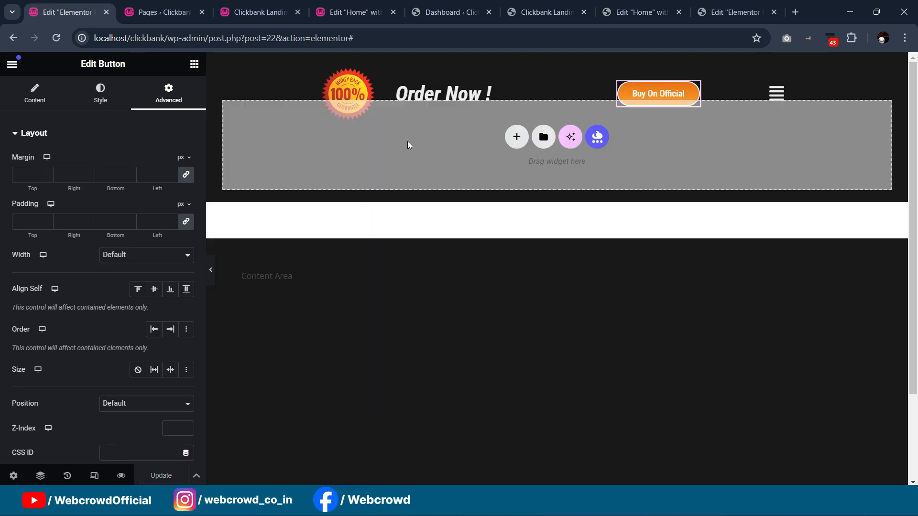
pyautogui.click(556, 61)
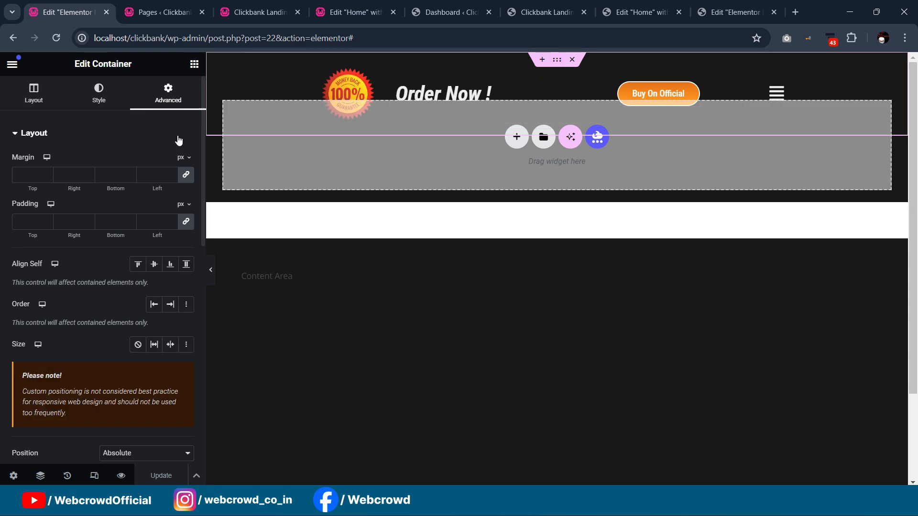
pyautogui.scroll(-10, 82, 332)
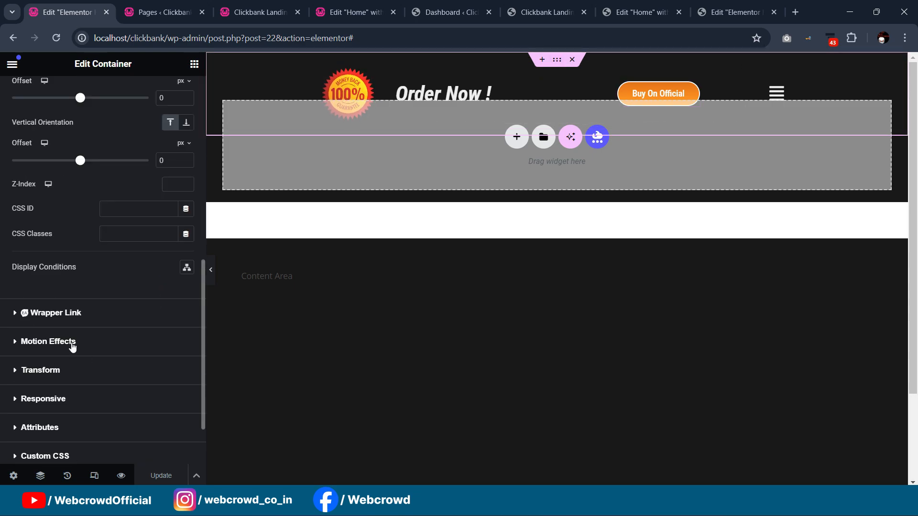
pyautogui.click(47, 341)
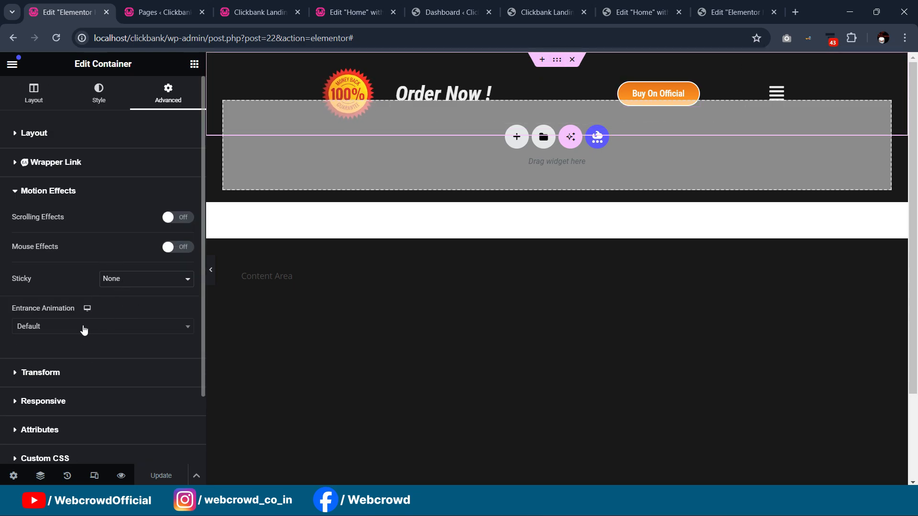
pyautogui.click(84, 329)
pyautogui.click(77, 411)
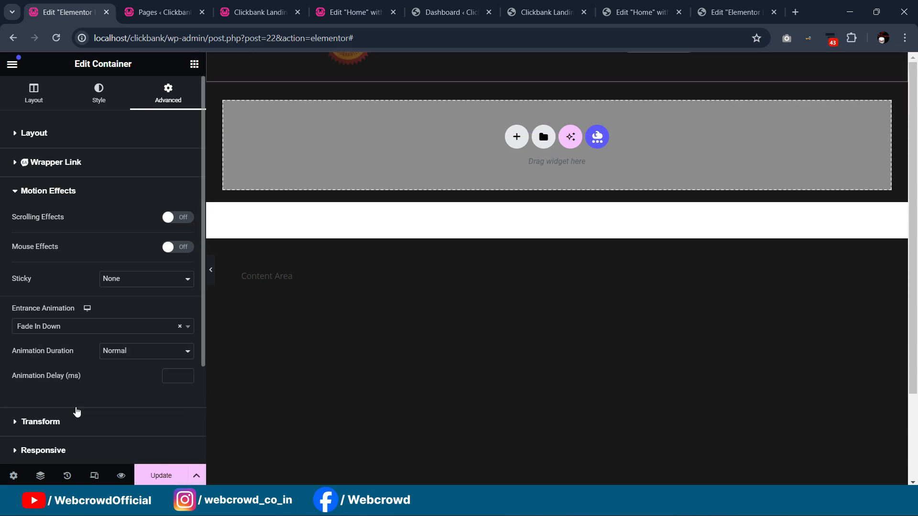
pyautogui.click(154, 354)
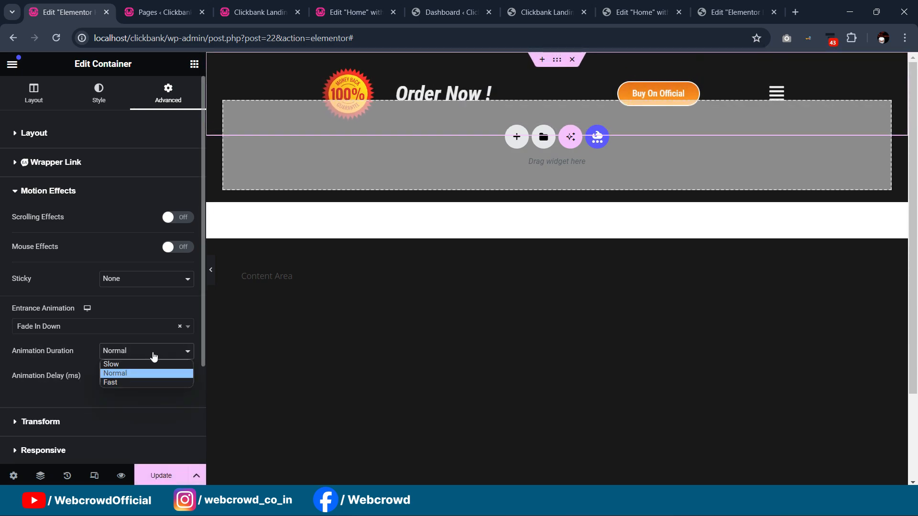
pyautogui.click(130, 382)
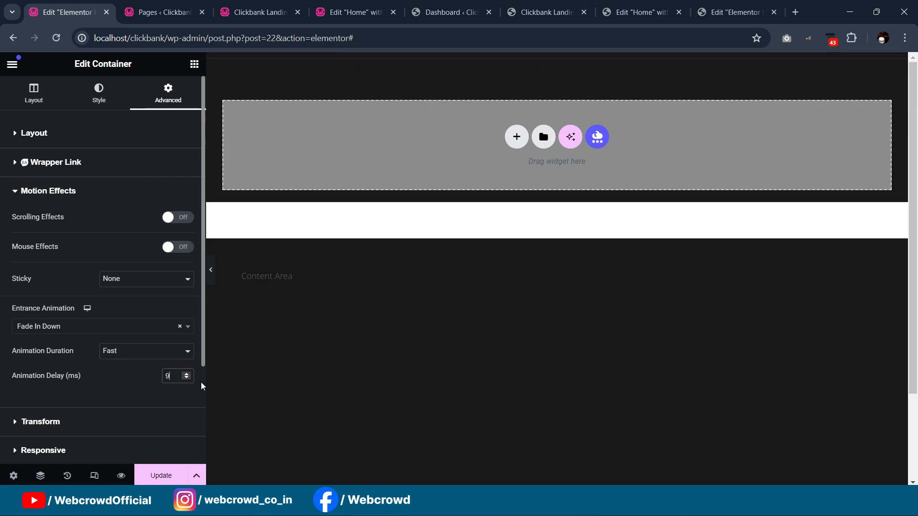
pyautogui.write('800')
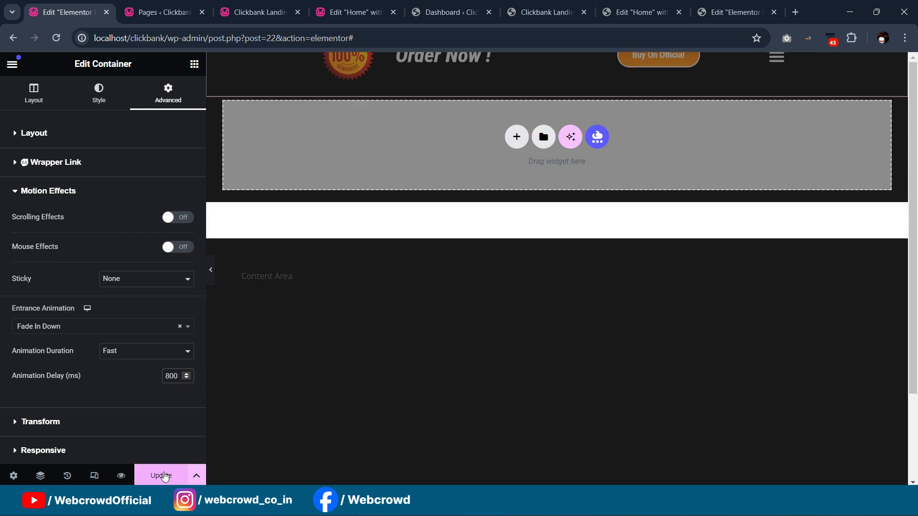
# - Save the header template, reload the live landing page to check the header animation, and compare it with the reference page
pyautogui.click(161, 476)
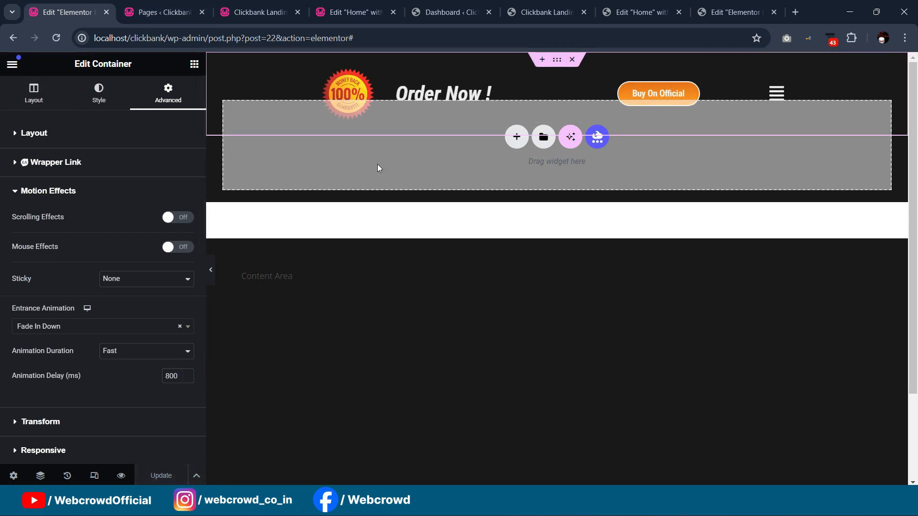
pyautogui.click(253, 12)
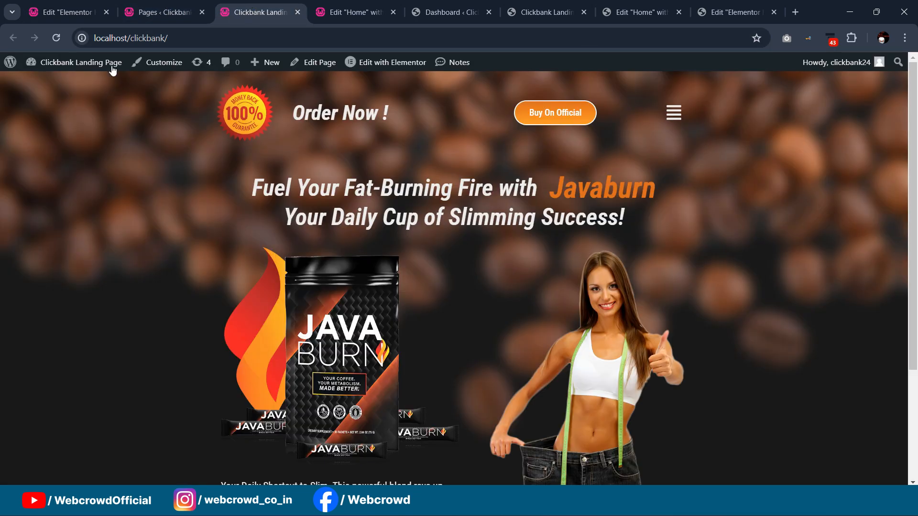
pyautogui.click(58, 39)
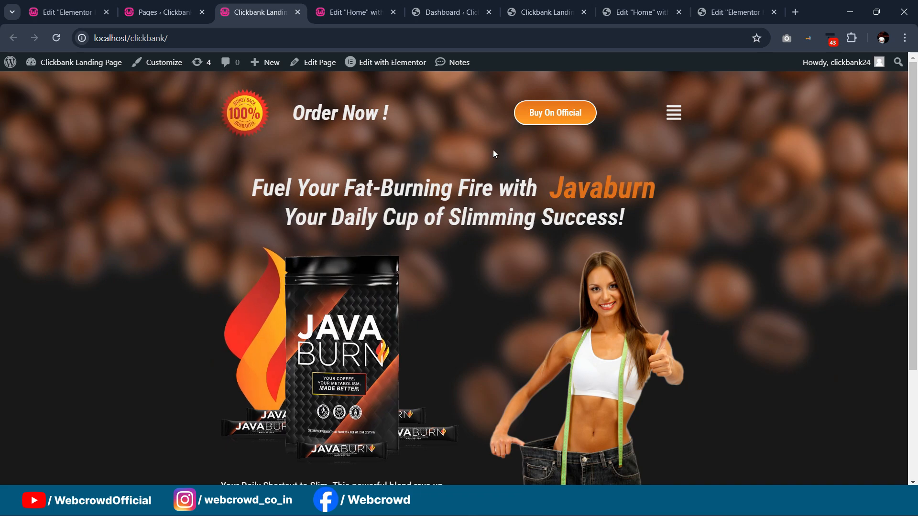
pyautogui.moveTo(360, 2)
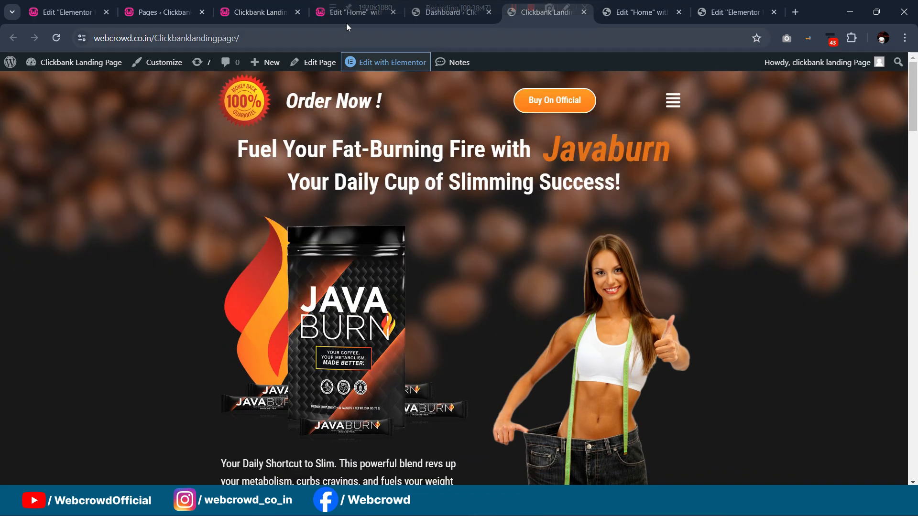
# - Return to the Home page editor and set the hero content container's top margin to 79 px
pyautogui.click(354, 20)
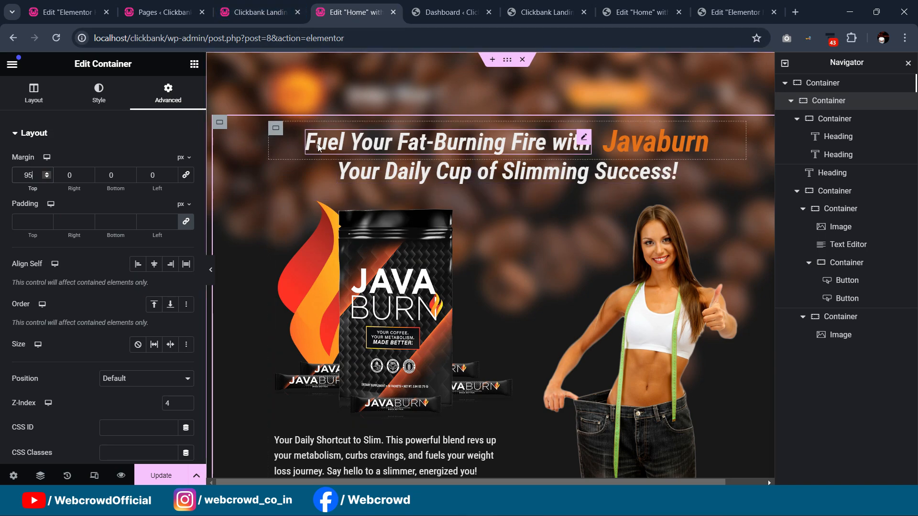
pyautogui.click(35, 178)
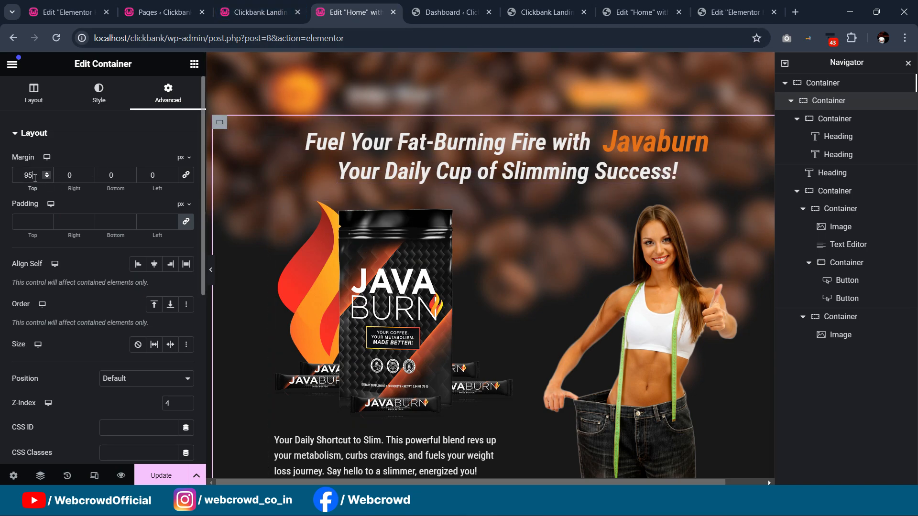
pyautogui.press('Down')
pyautogui.press('Down')
pyautogui.press('Down')
pyautogui.press('Down')
pyautogui.press('Down')
pyautogui.press('Down')
pyautogui.press('Down')
pyautogui.press('Down')
pyautogui.press('Down')
pyautogui.press('Down')
pyautogui.press('Down')
pyautogui.press('Down')
pyautogui.press('Down')
pyautogui.press('Down')
pyautogui.press('Down')
pyautogui.press('Down')
pyautogui.press('Down')
pyautogui.press('Down')
pyautogui.press('Down')
pyautogui.press('Down')
pyautogui.press('Down')
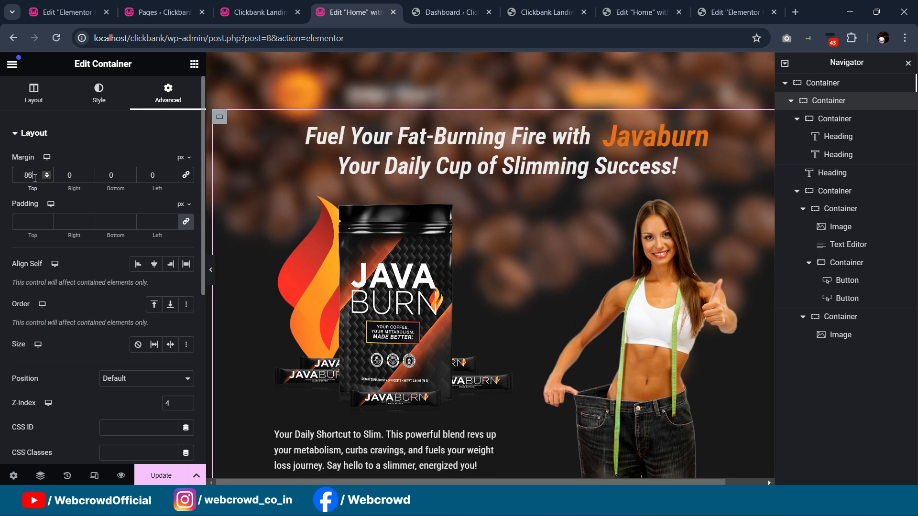
pyautogui.press('Down')
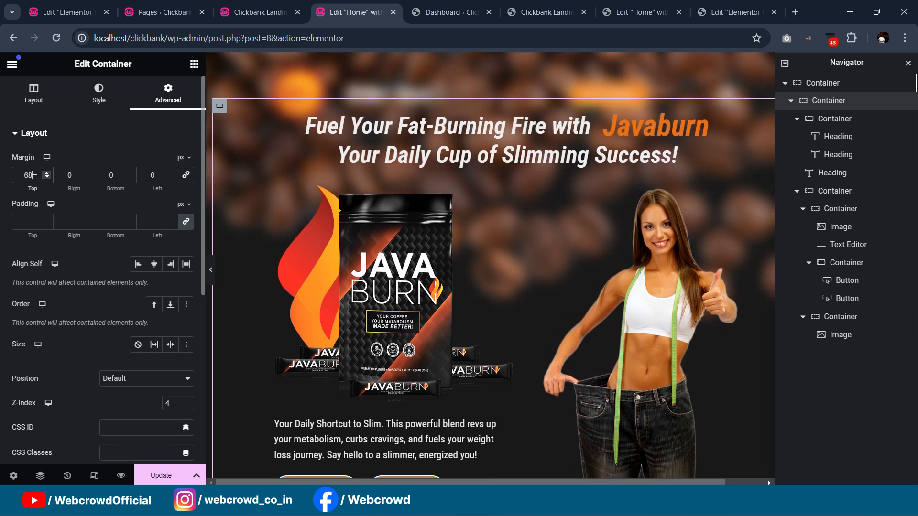
pyautogui.press('Up')
pyautogui.press('Up')
pyautogui.press('Up')
pyautogui.press('Up')
pyautogui.press('Up')
pyautogui.press('Up')
pyautogui.press('Up')
pyautogui.press('Up')
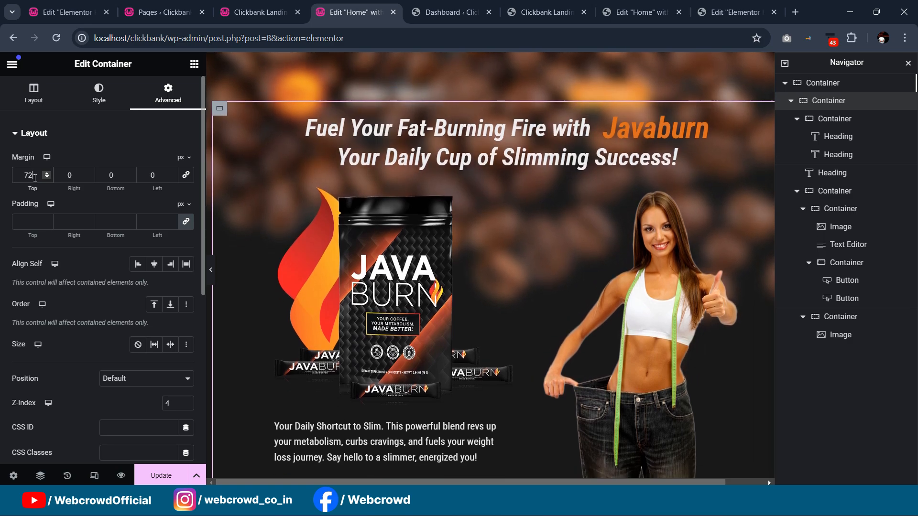
pyautogui.press('Up')
pyautogui.press('Up')
pyautogui.press('Up')
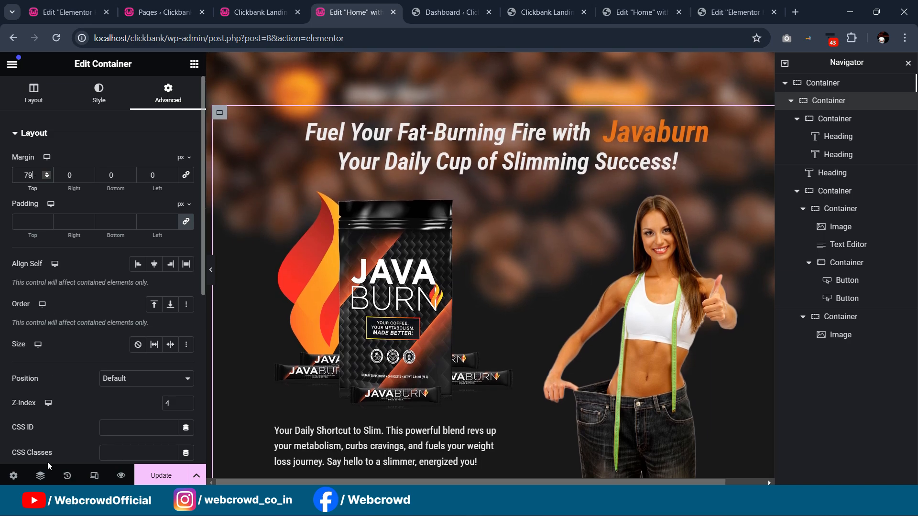
# - Save the page and review the hero section's spacing and animations on the reloaded local landing page
pyautogui.click(160, 475)
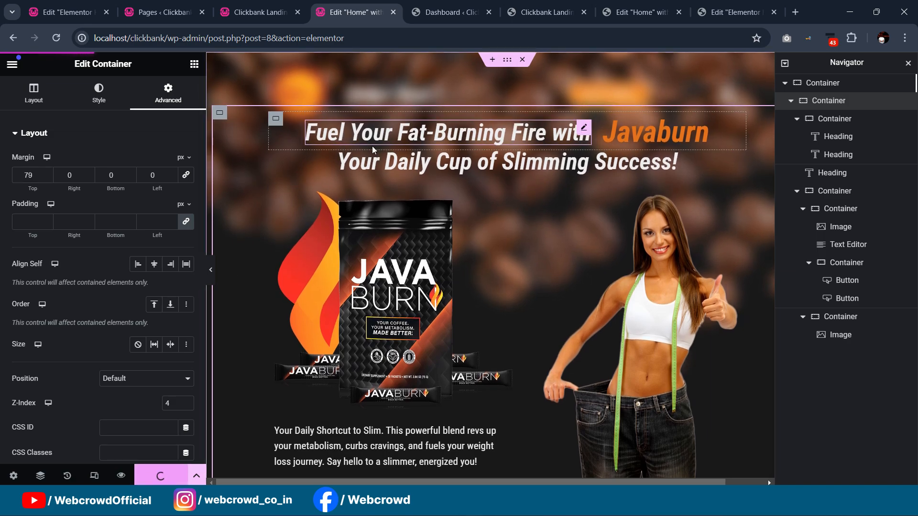
pyautogui.click(258, 12)
pyautogui.click(64, 37)
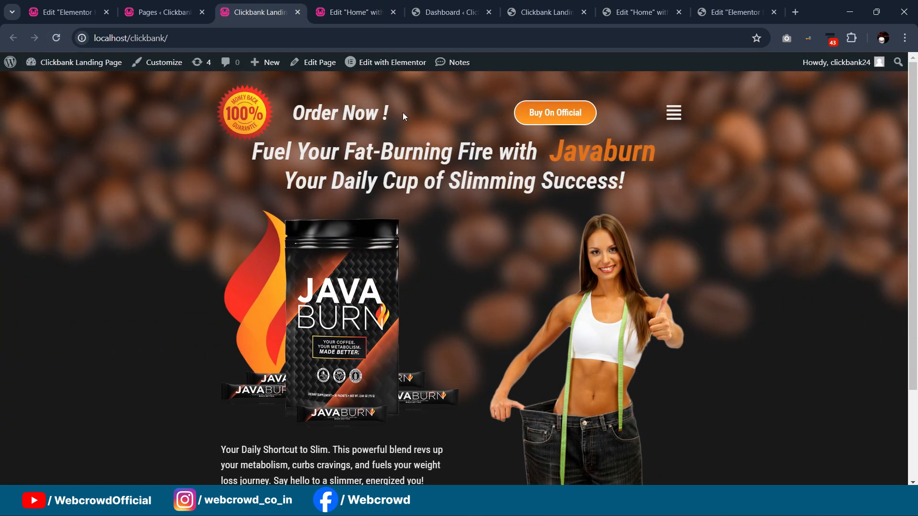
pyautogui.scroll(-2, 516, 165)
pyautogui.scroll(2, 516, 168)
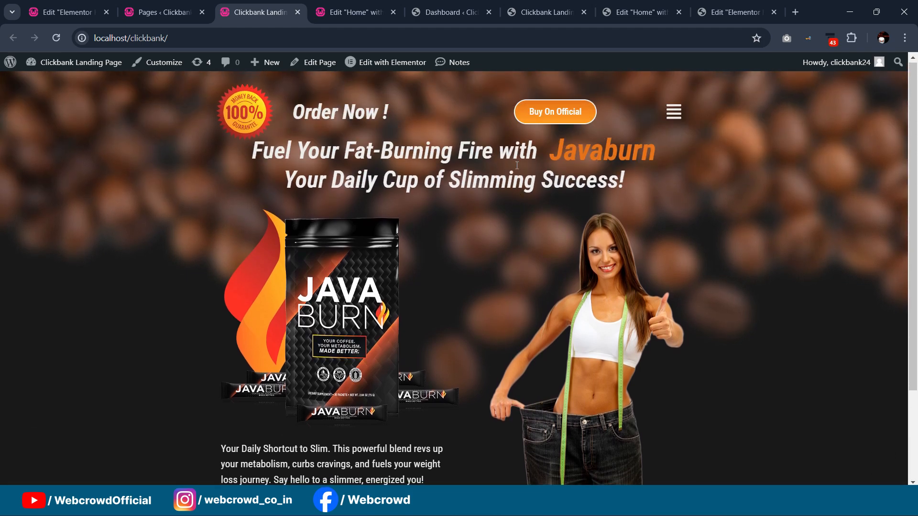
pyautogui.scroll(-2, 517, 166)
pyautogui.scroll(2, 517, 182)
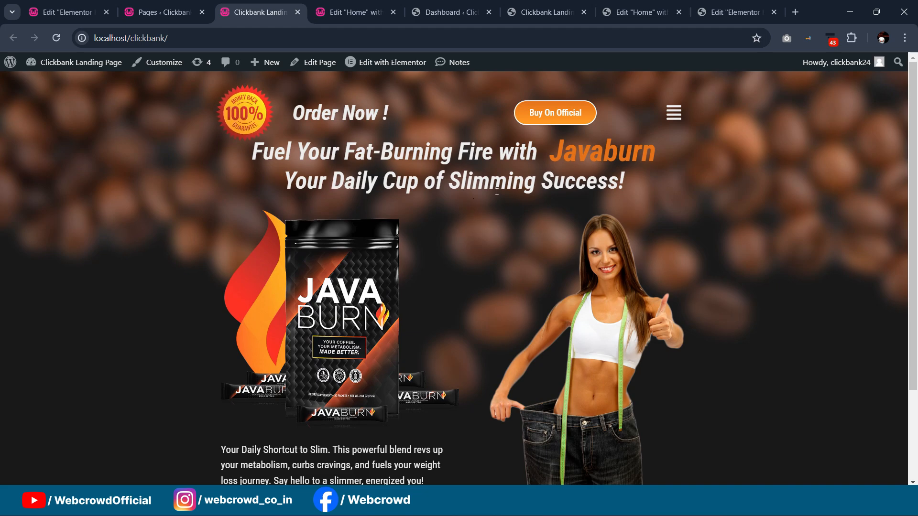
pyautogui.scroll(-1, 497, 192)
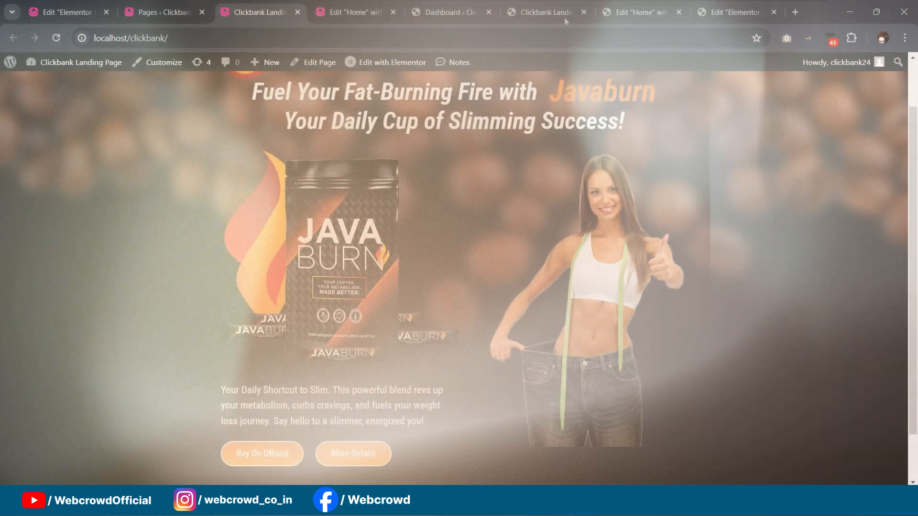
# - Examine the promo banner, scrolling arrows and review video sections below the hero on the reference page, closing the subscribe popup
pyautogui.click(564, 17)
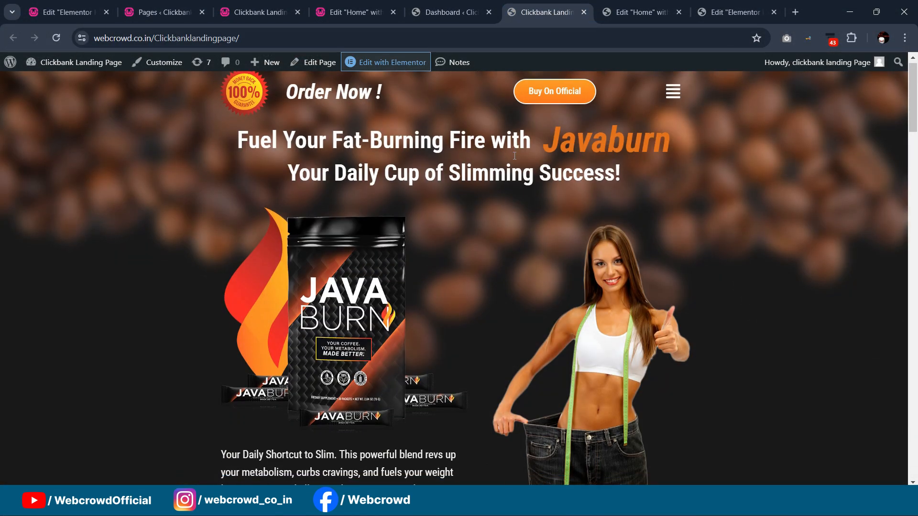
pyautogui.scroll(-5, 513, 155)
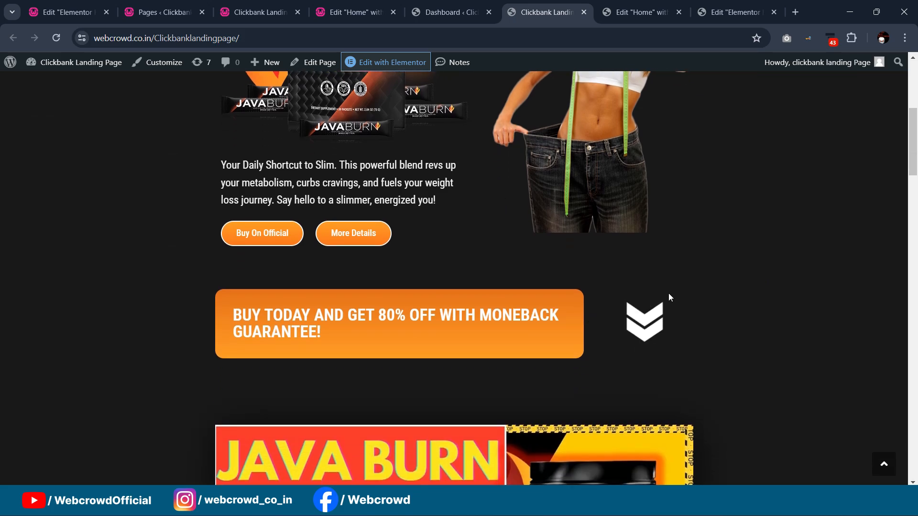
pyautogui.scroll(-3, 668, 294)
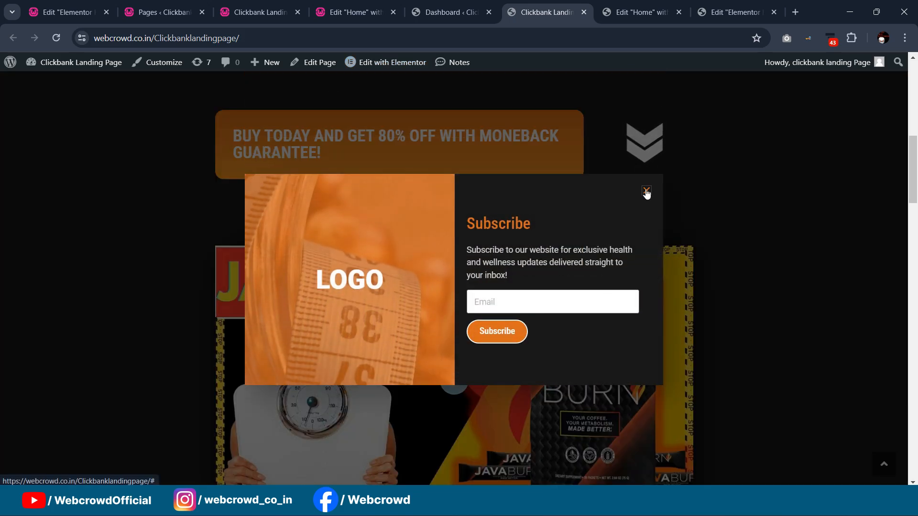
pyautogui.click(646, 191)
pyautogui.scroll(-2, 598, 233)
pyautogui.scroll(5, 593, 237)
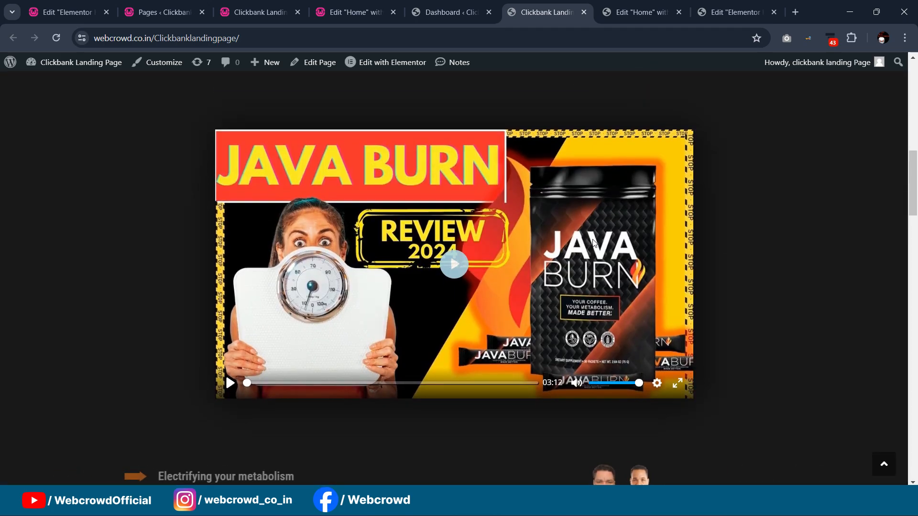
pyautogui.scroll(2, 492, 191)
pyautogui.scroll(-2, 519, 189)
pyautogui.scroll(2, 558, 194)
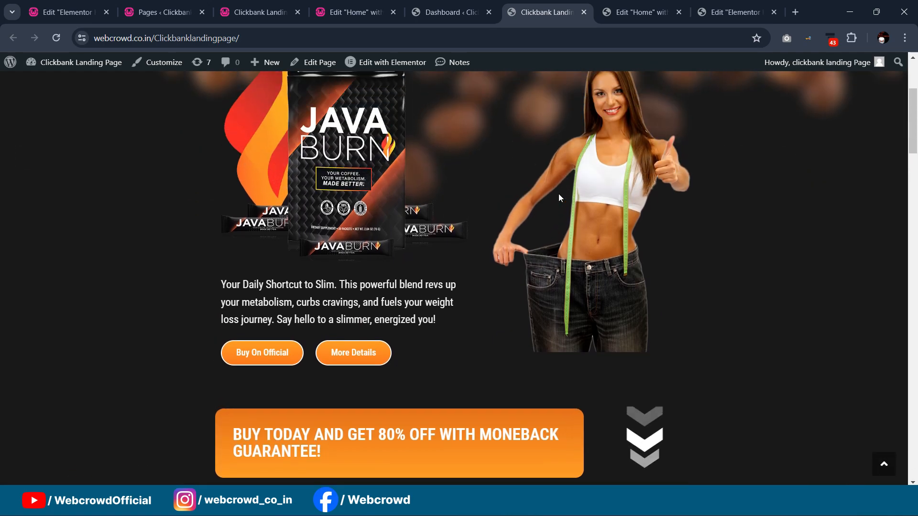
pyautogui.scroll(4, 559, 194)
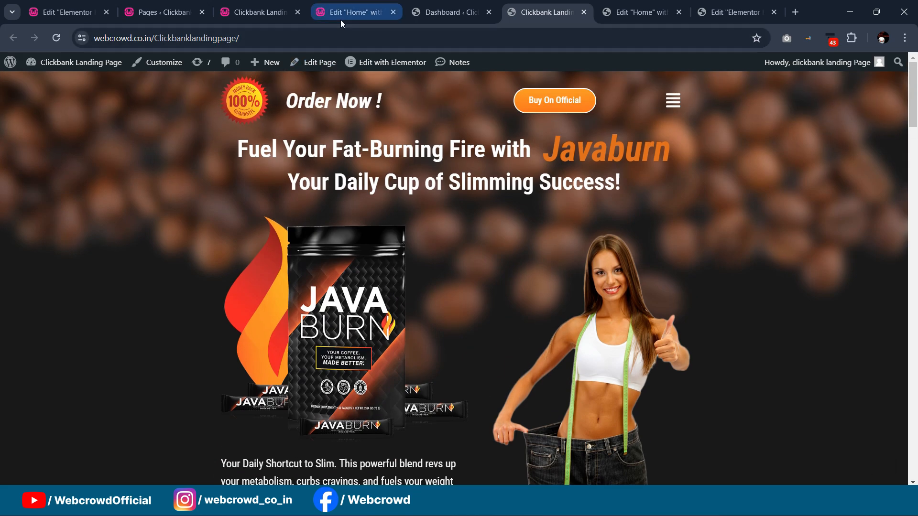
# - In the Home page editor, add a new container inside the hero content container, directly below the product and model columns
pyautogui.click(340, 19)
pyautogui.scroll(-3, 560, 177)
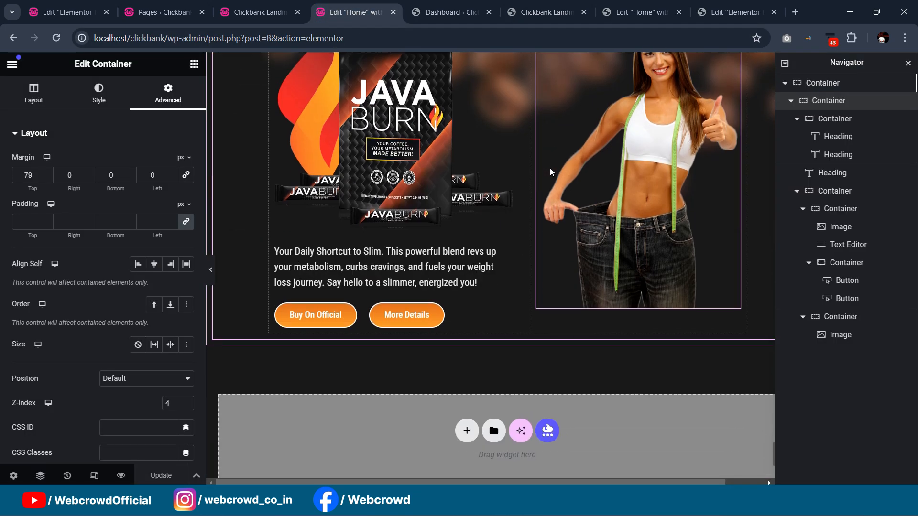
pyautogui.click(194, 66)
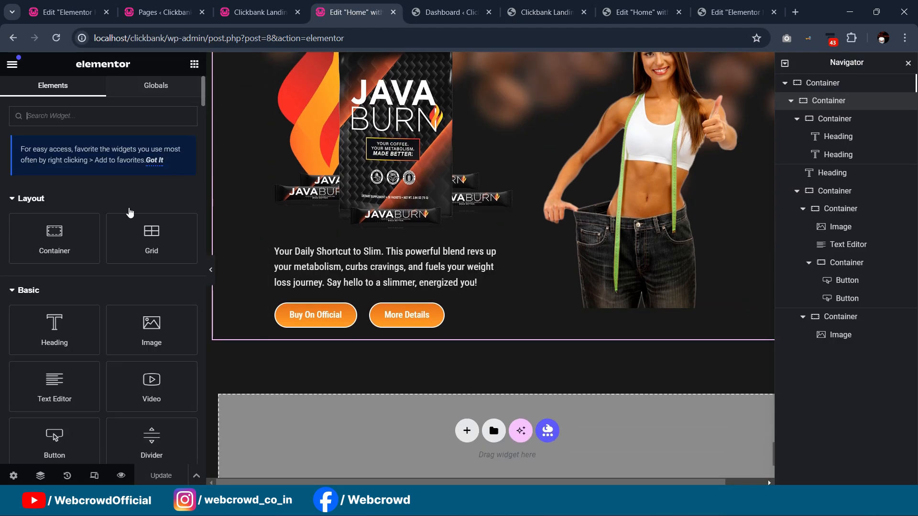
pyautogui.moveTo(67, 259); pyautogui.dragTo(449, 402)
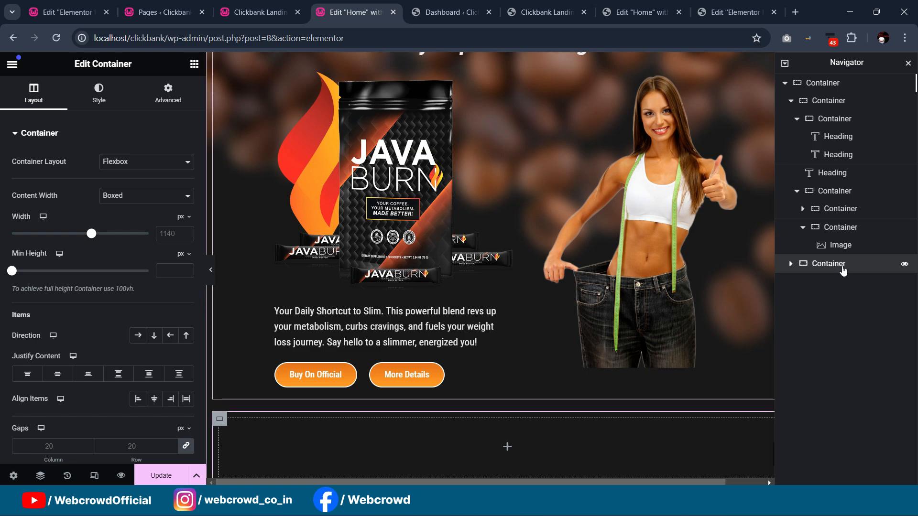
pyautogui.moveTo(843, 269); pyautogui.dragTo(841, 197)
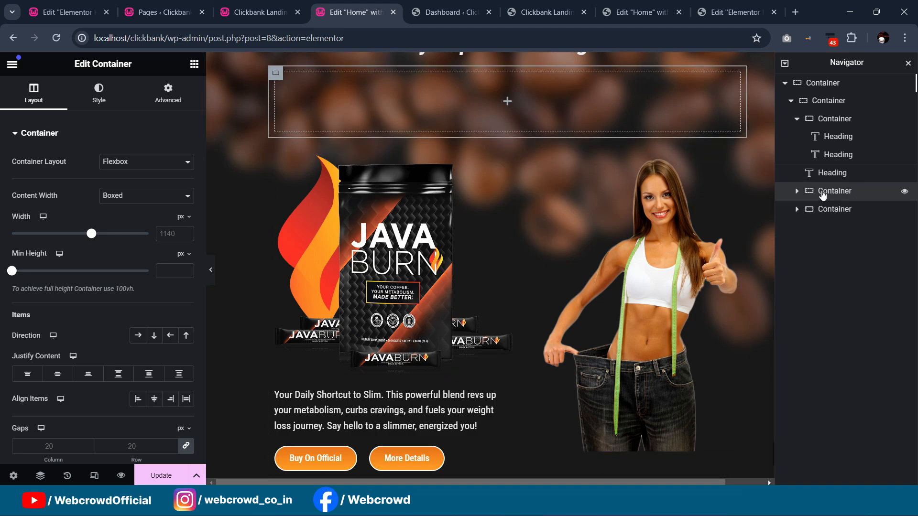
pyautogui.moveTo(824, 195); pyautogui.dragTo(827, 221)
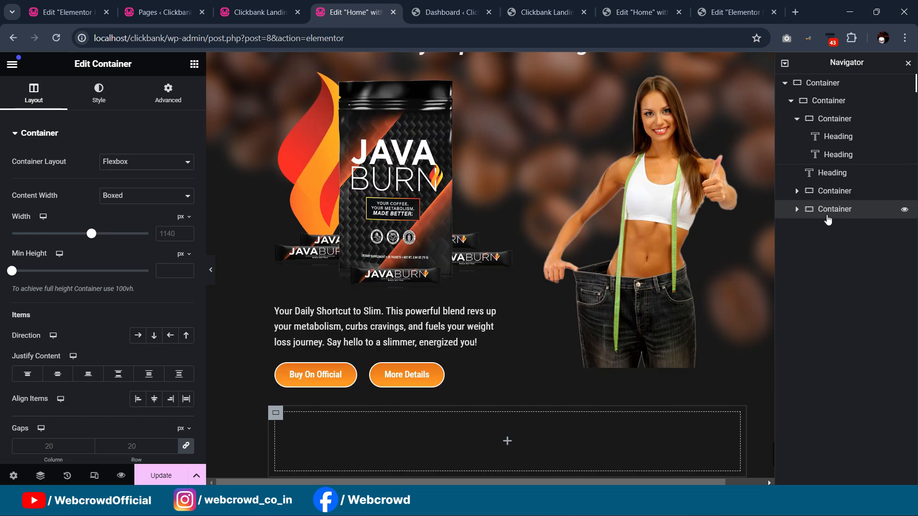
# - Set the new container's top margin to 40 px
pyautogui.scroll(-3, 345, 321)
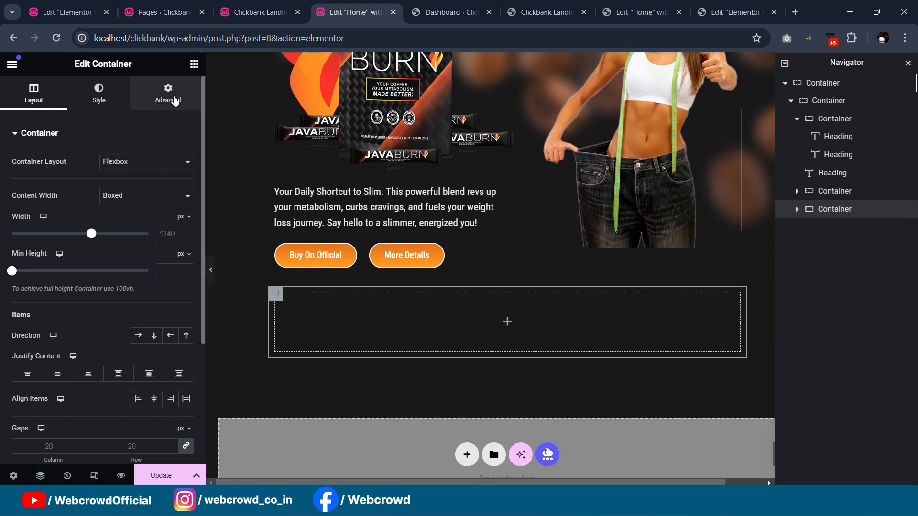
pyautogui.click(172, 95)
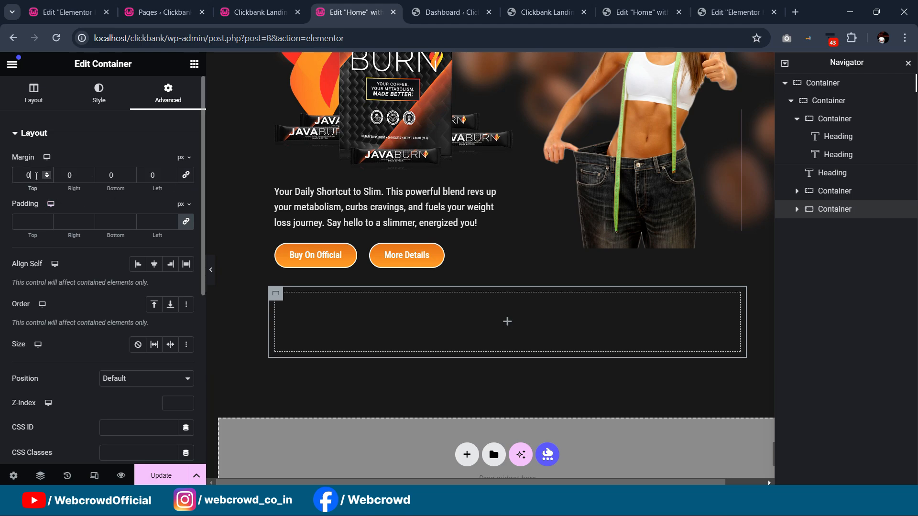
pyautogui.write('40')
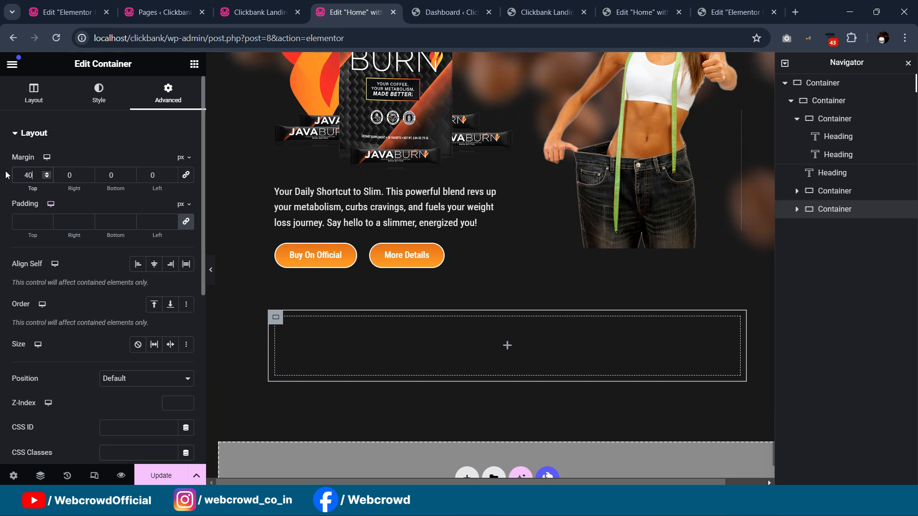
# - Copy the "Fuel Your Fat-Burning Fire with" heading from the hero section
pyautogui.click(193, 65)
pyautogui.scroll(5, 538, 246)
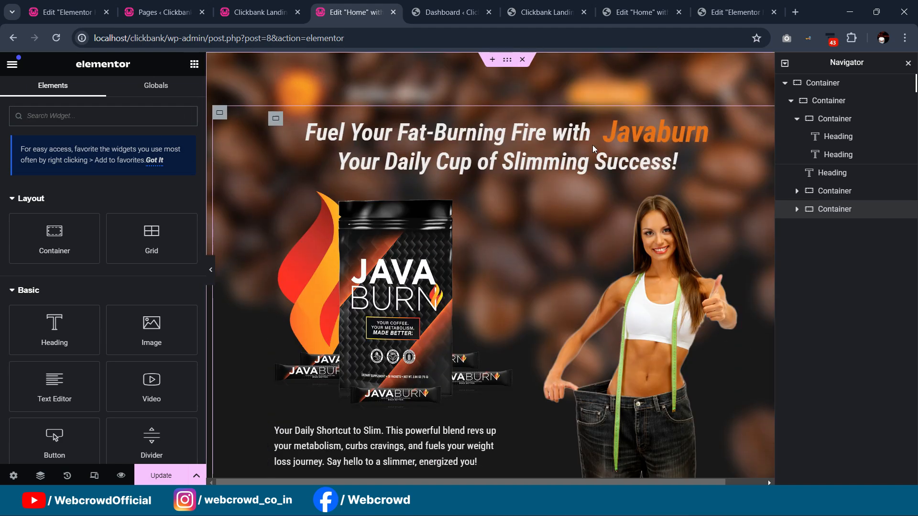
pyautogui.rightClick(588, 130)
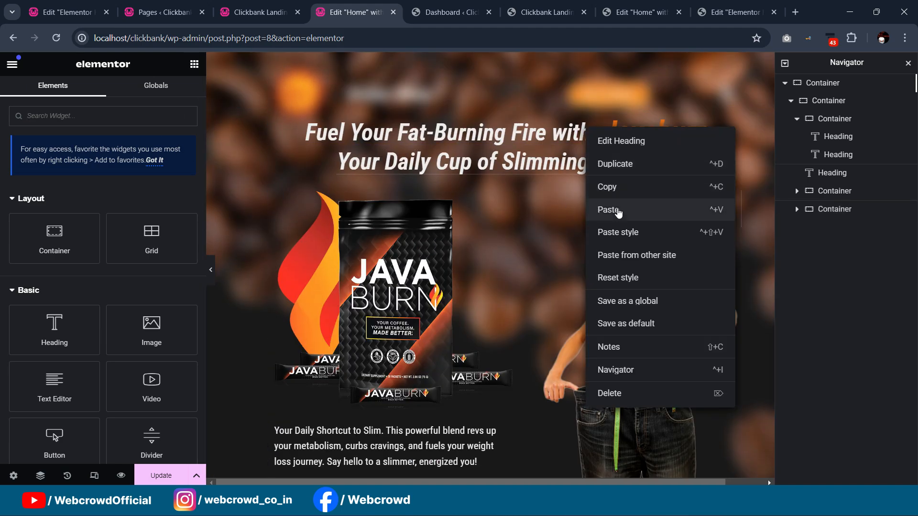
pyautogui.click(617, 188)
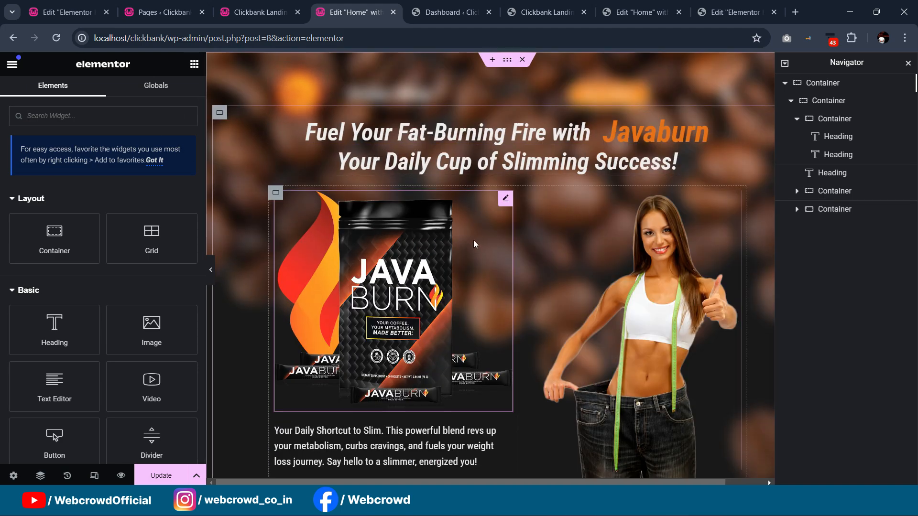
pyautogui.scroll(-6, 471, 245)
pyautogui.scroll(-2, 471, 245)
# - Set the new container's direction to horizontal row and paste the copied heading into it
pyautogui.click(244, 253)
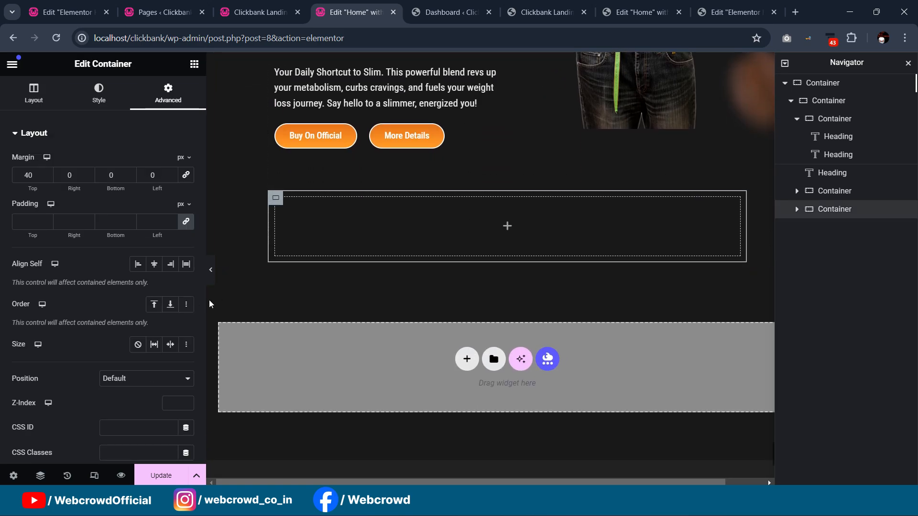
pyautogui.click(32, 103)
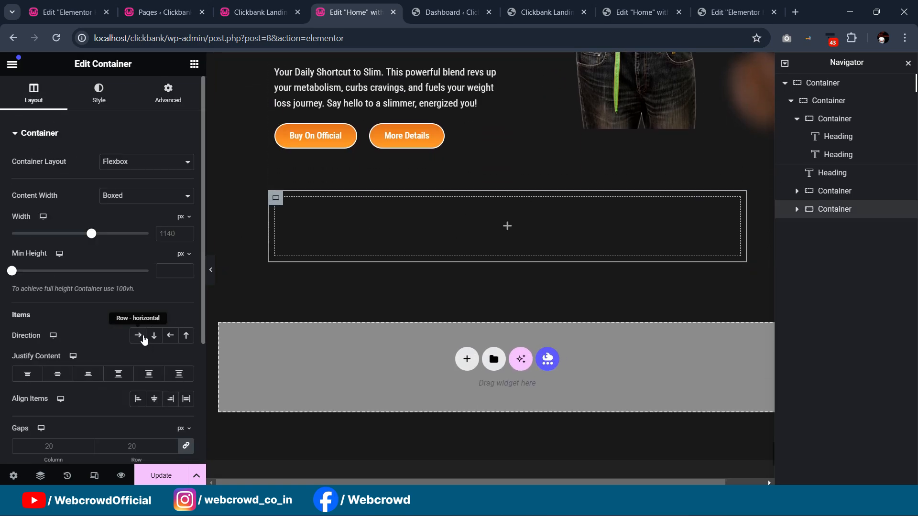
pyautogui.click(143, 340)
pyautogui.rightClick(280, 203)
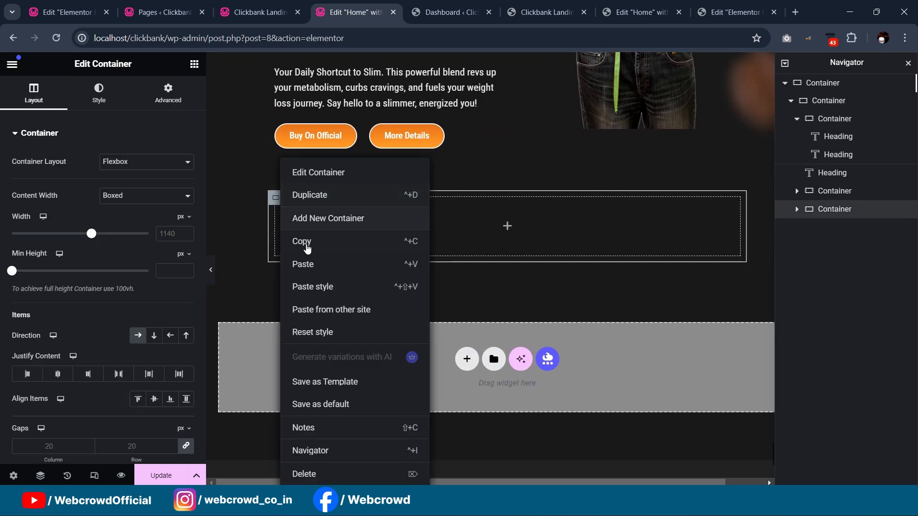
pyautogui.click(311, 265)
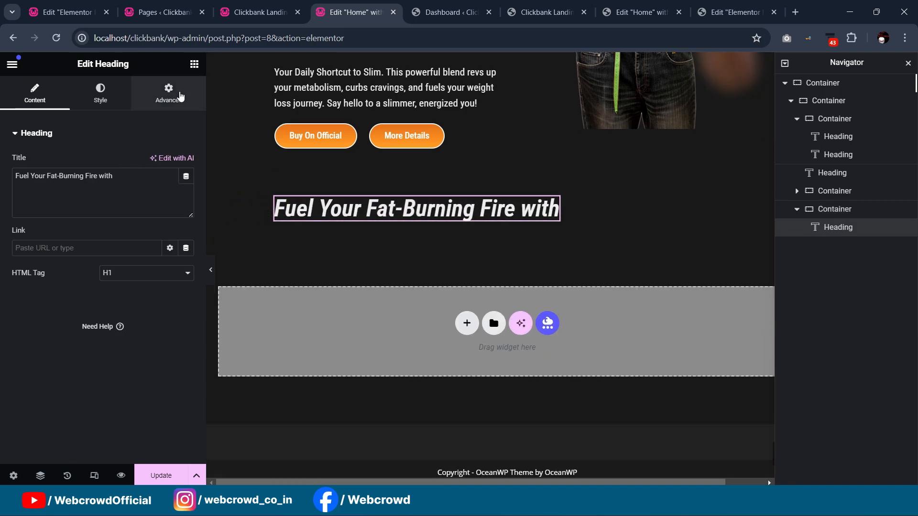
pyautogui.click(168, 91)
pyautogui.scroll(-5, 81, 340)
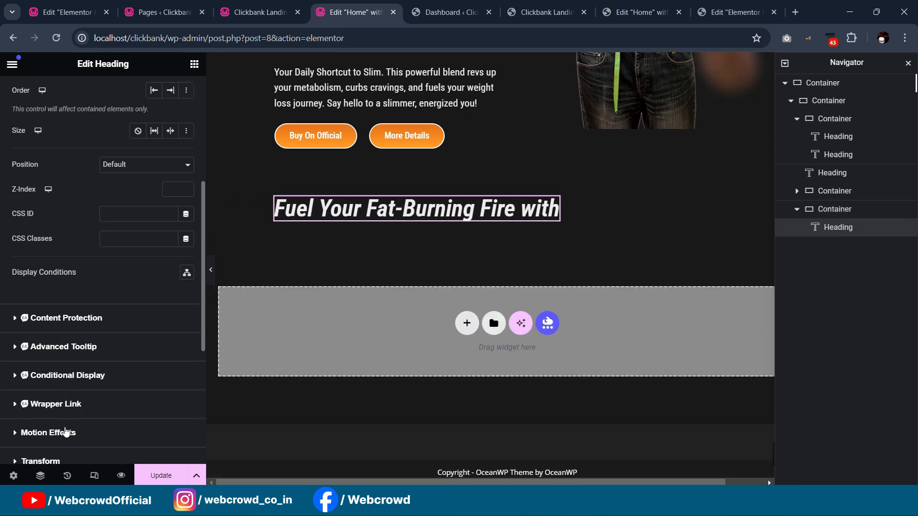
pyautogui.click(66, 433)
pyautogui.click(54, 412)
pyautogui.click(74, 289)
# - Set the pasted heading's typography to 500 (Medium) weight, 35 px size and Default style
pyautogui.click(100, 92)
pyautogui.click(186, 212)
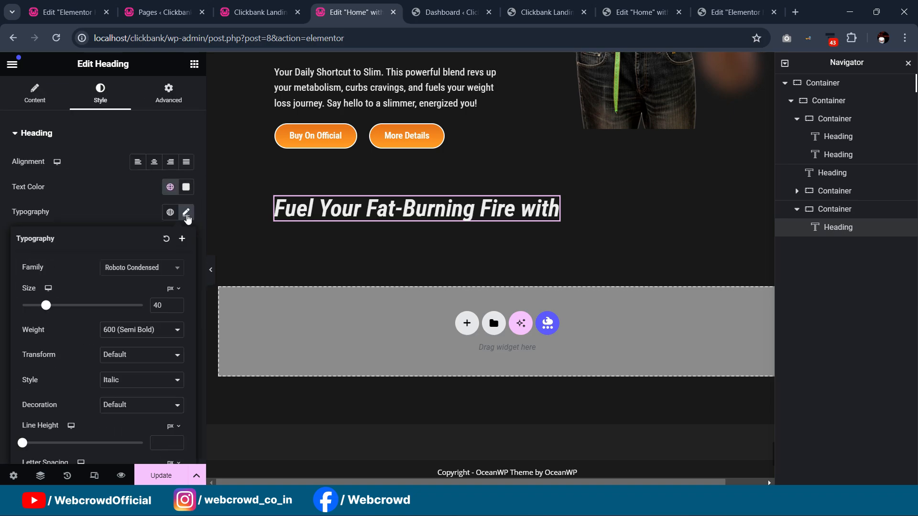
pyautogui.click(146, 331)
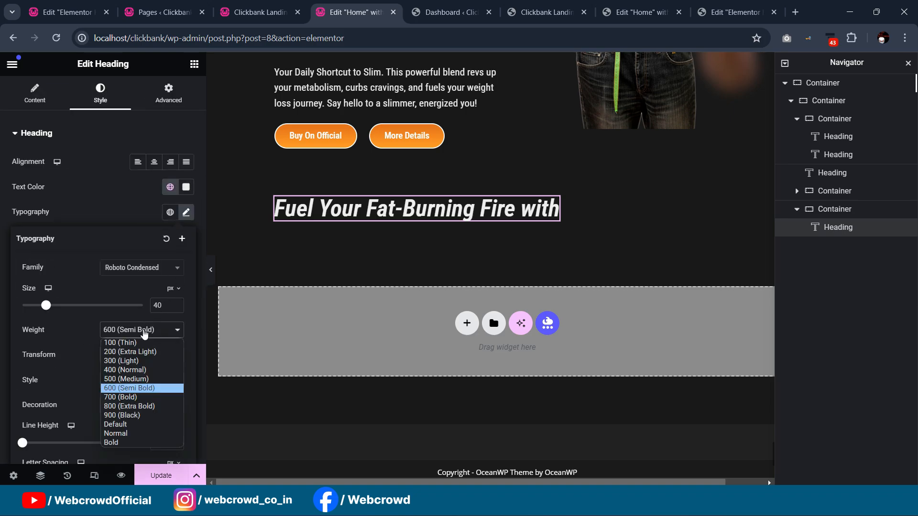
pyautogui.click(130, 381)
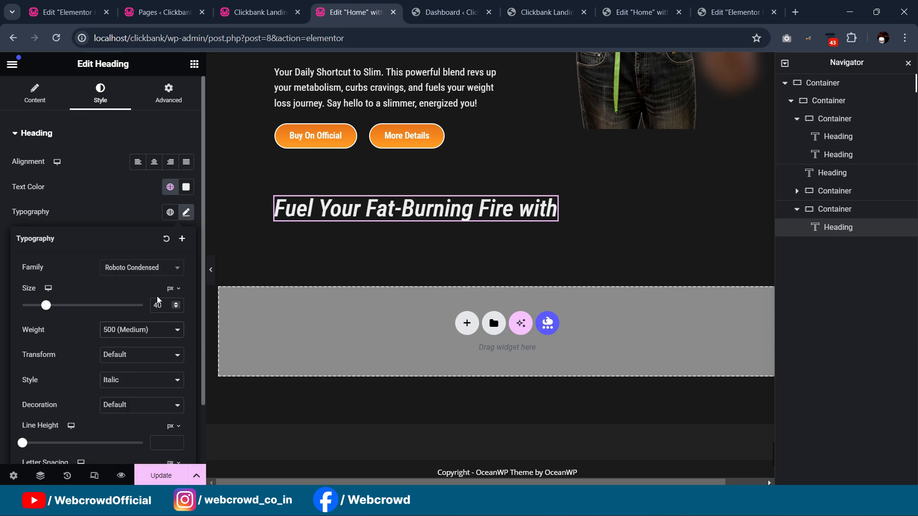
pyautogui.scroll(-1, 146, 322)
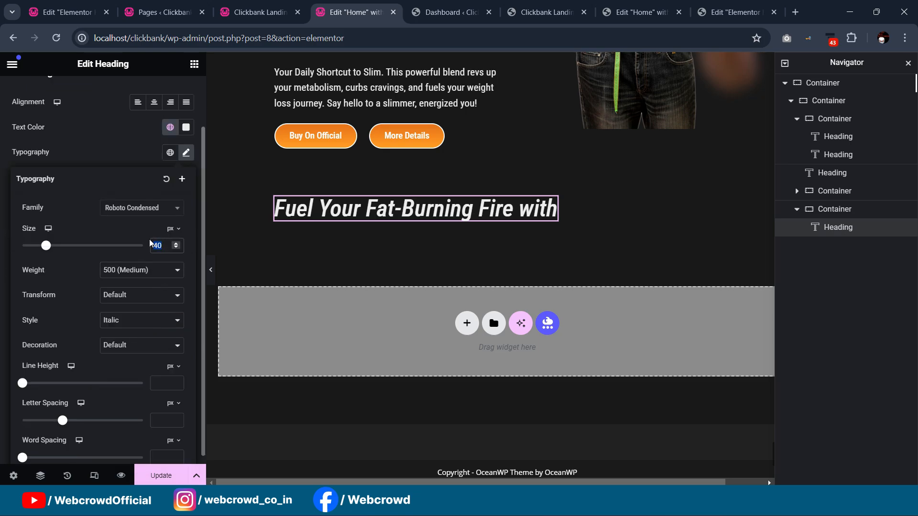
pyautogui.write('35')
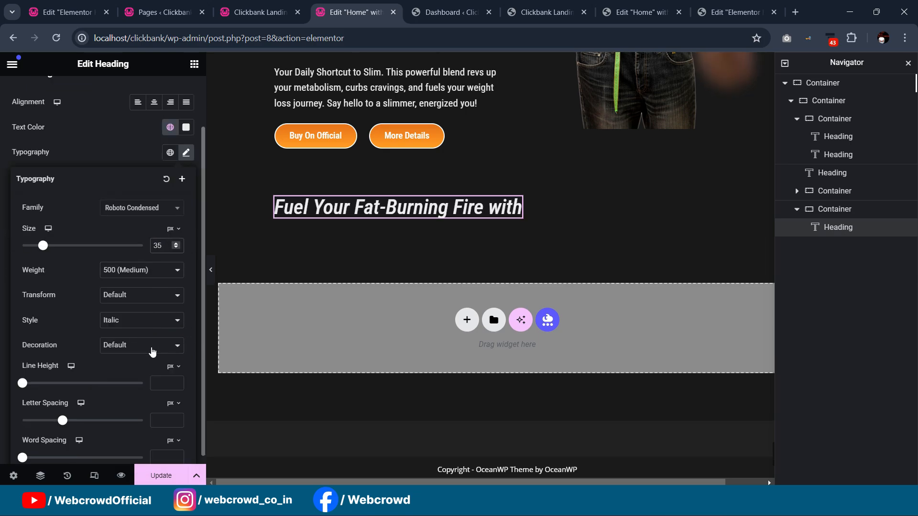
pyautogui.click(130, 333)
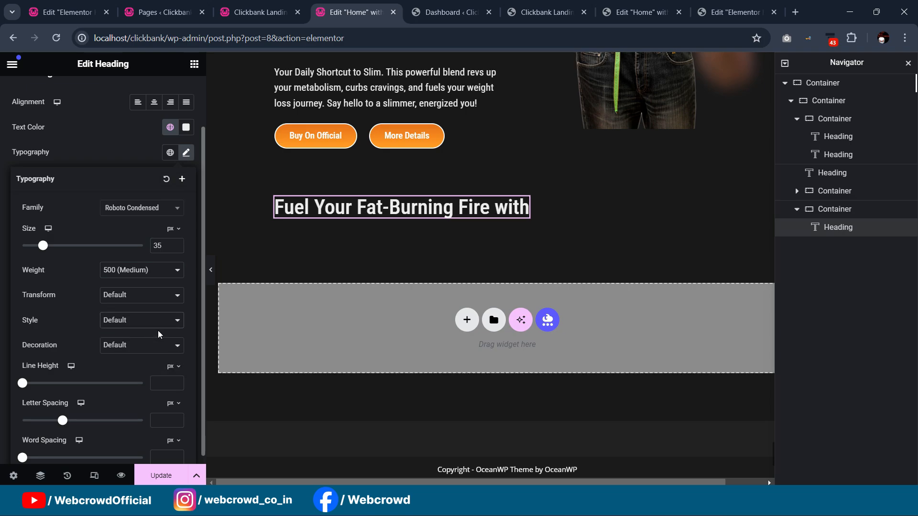
pyautogui.click(514, 199)
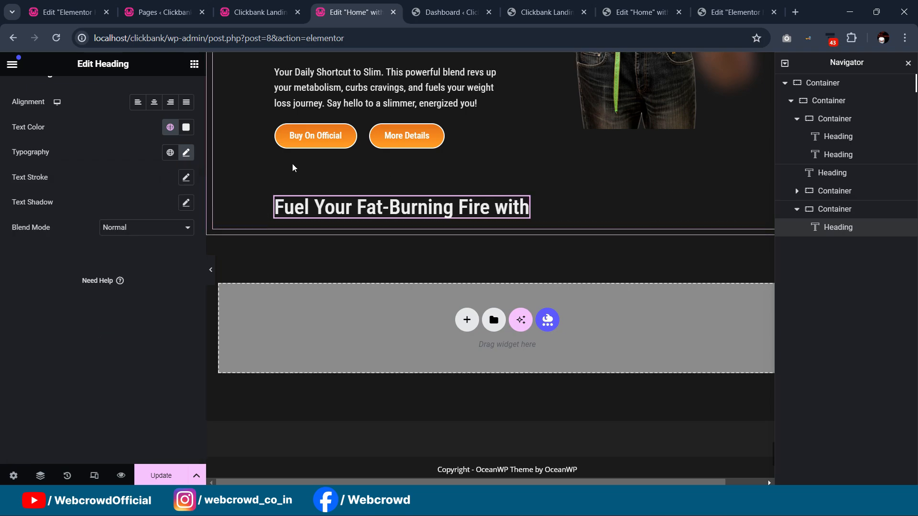
# - Set the pasted heading's padding to 30 px on all sides
pyautogui.scroll(1, 169, 91)
pyautogui.click(167, 98)
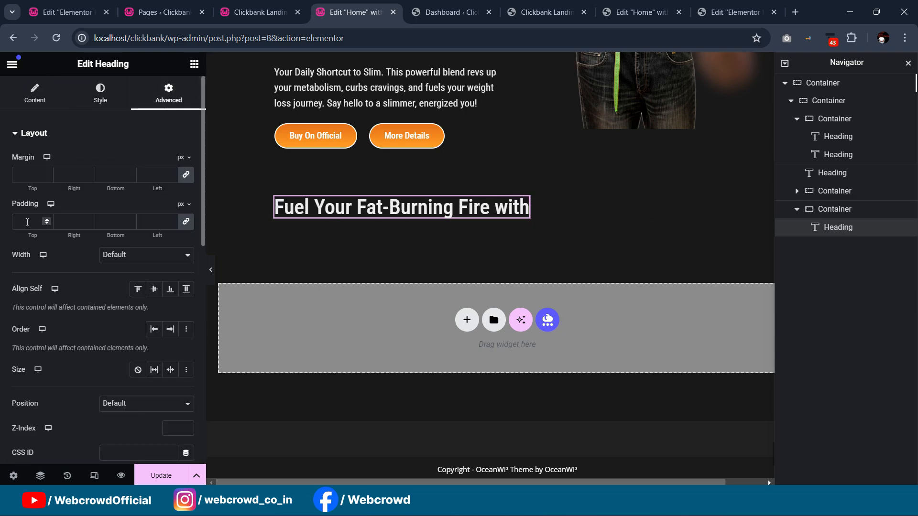
pyautogui.write('30')
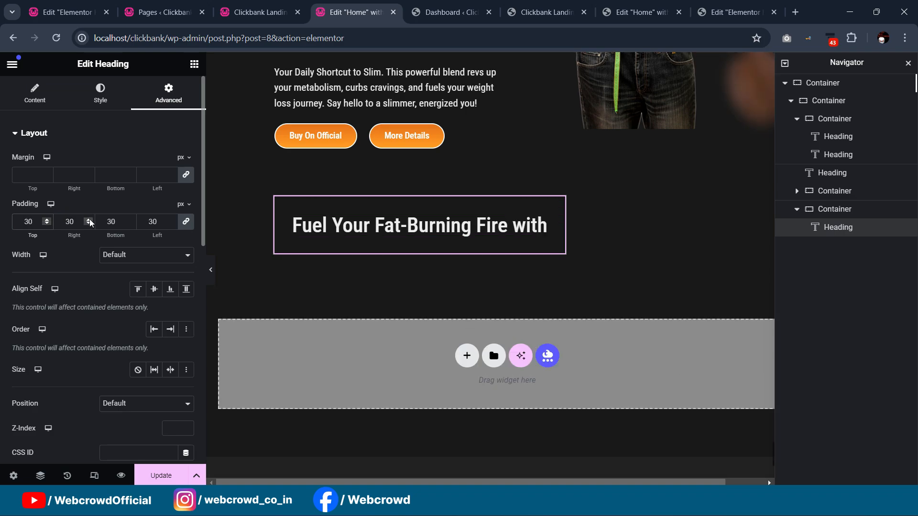
# - Give the pasted heading a gradient background using the global dark orange as first color and light orange as second color
pyautogui.click(101, 93)
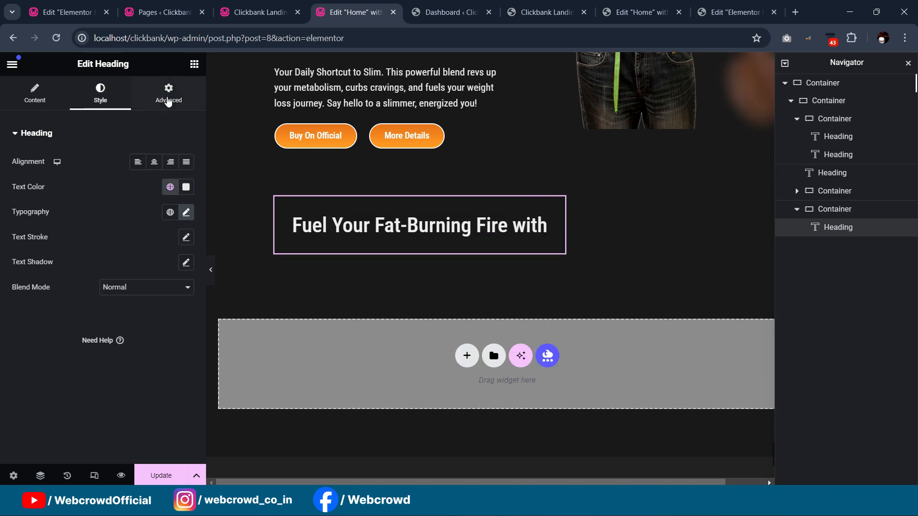
pyautogui.click(168, 101)
pyautogui.scroll(-10, 76, 322)
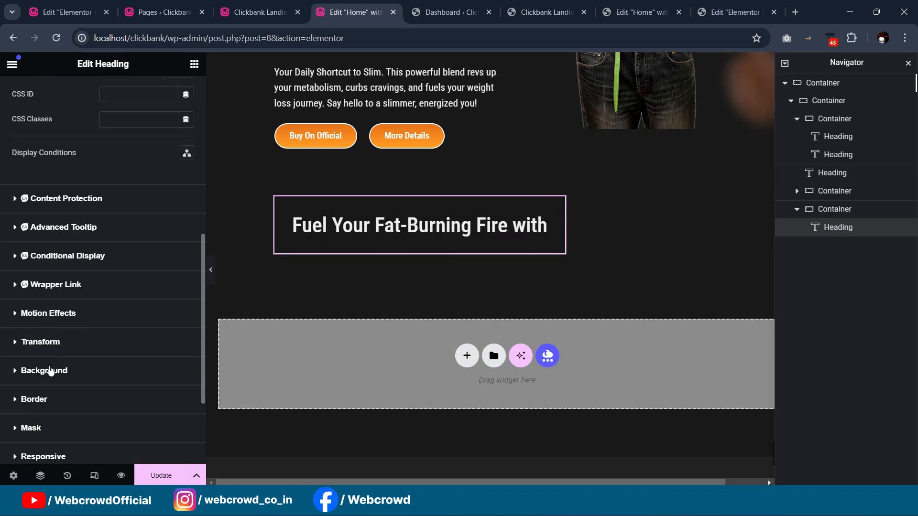
pyautogui.click(85, 367)
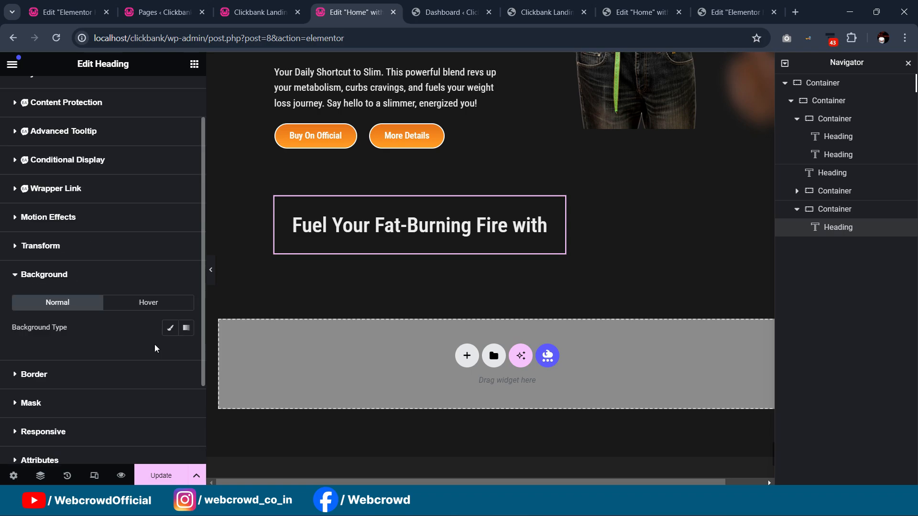
pyautogui.click(187, 328)
pyautogui.scroll(-1, 175, 356)
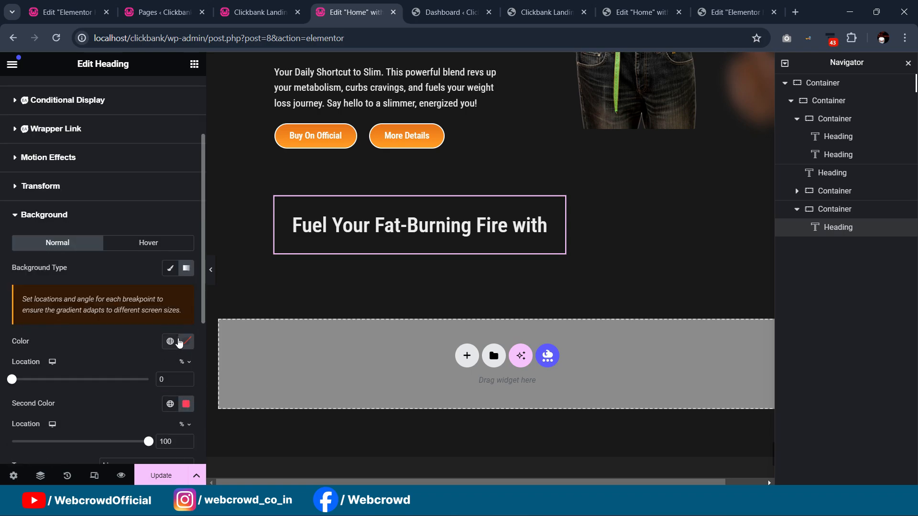
pyautogui.click(171, 342)
pyautogui.scroll(-3, 48, 297)
pyautogui.click(73, 301)
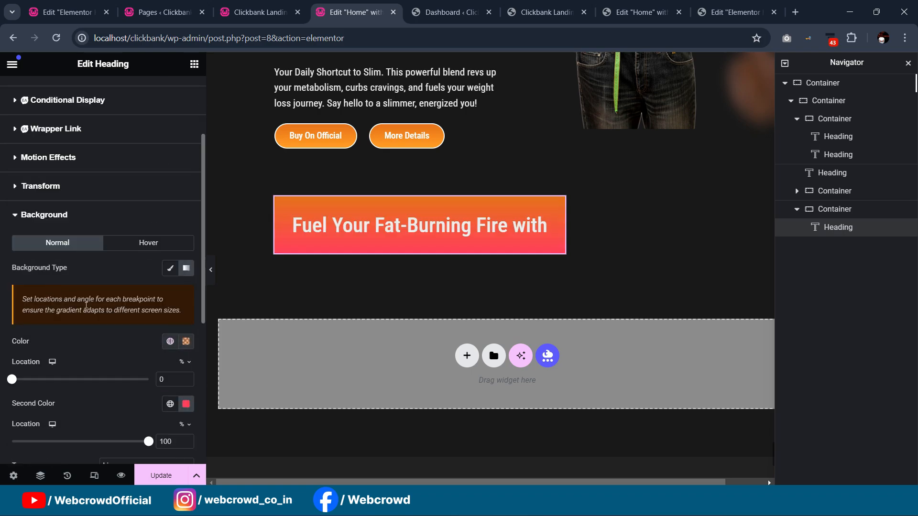
pyautogui.click(170, 404)
pyautogui.scroll(-2, 94, 334)
pyautogui.click(74, 374)
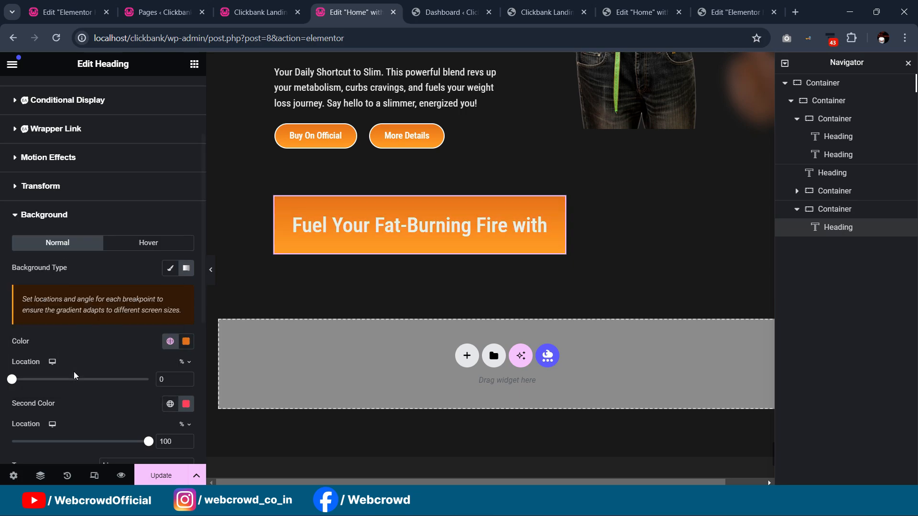
# - Round the heading's corners with a 10 px border radius on all sides and preview the page without the editing panels
pyautogui.scroll(-3, 72, 334)
pyautogui.click(46, 380)
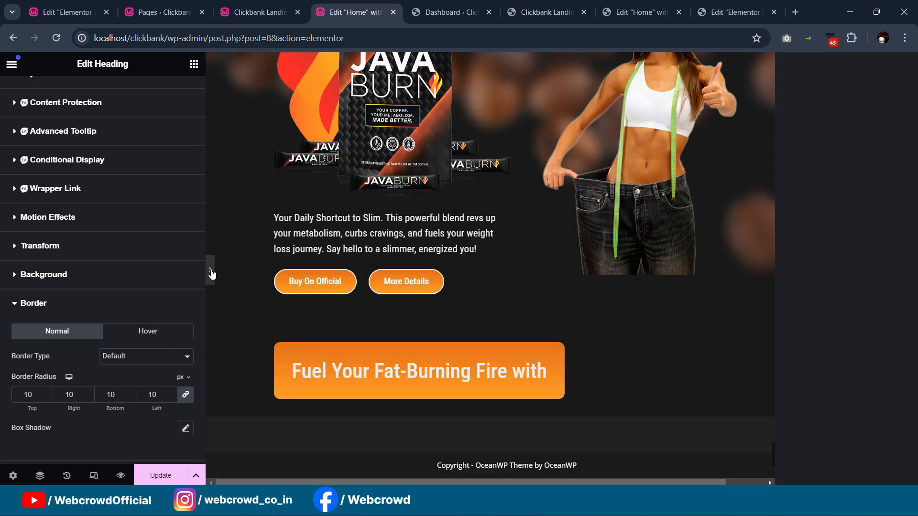
pyautogui.click(211, 269)
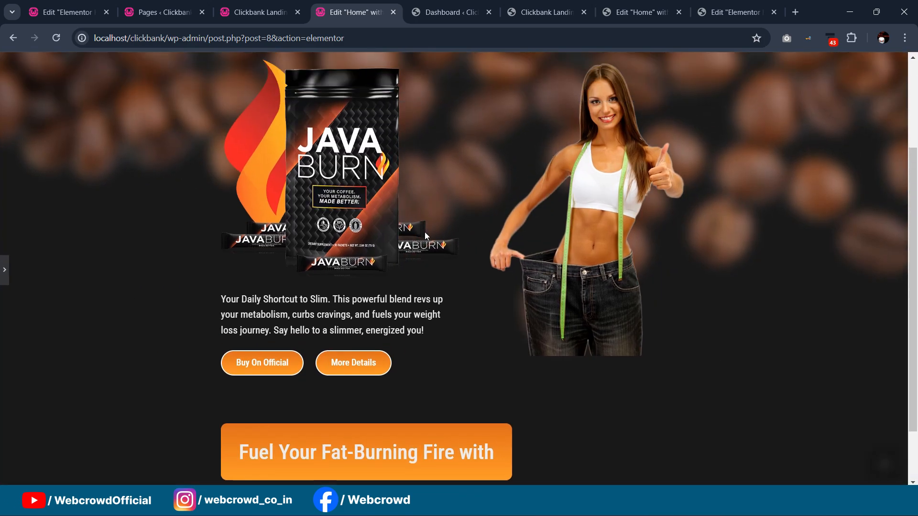
pyautogui.scroll(-2, 425, 231)
# - Copy the title text of the orange promo banner heading from the reference page's editor
pyautogui.click(641, 12)
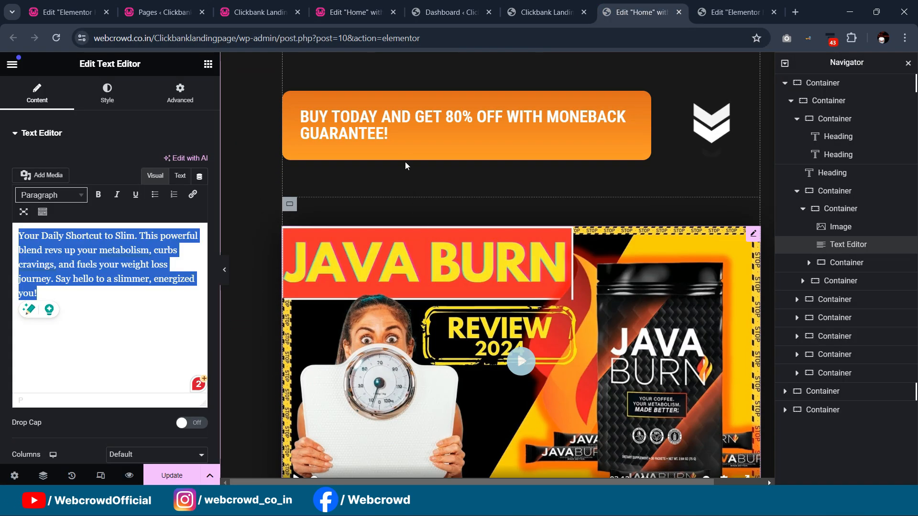
pyautogui.click(406, 154)
pyautogui.moveTo(16, 176); pyautogui.dragTo(122, 184)
pyautogui.hotkey('ctrl', 'c')
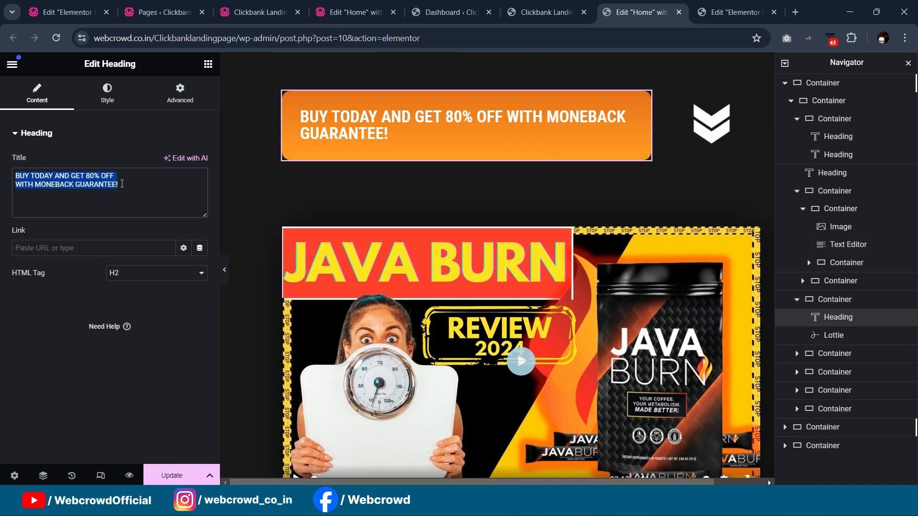
# - Replace the orange heading's title on the local page with "BUY TODAY AND GET 80% OFF WITH MONEBACK GUARANTEE!"
pyautogui.click(350, 14)
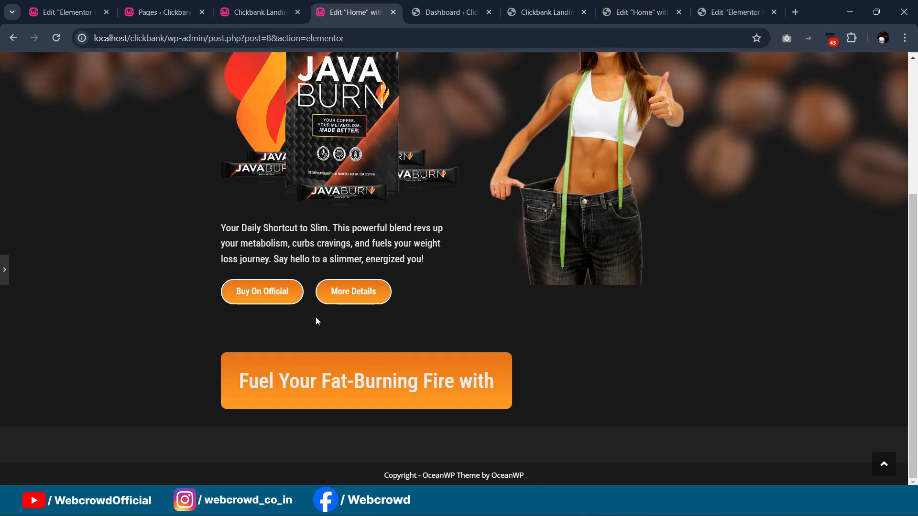
pyautogui.click(3, 270)
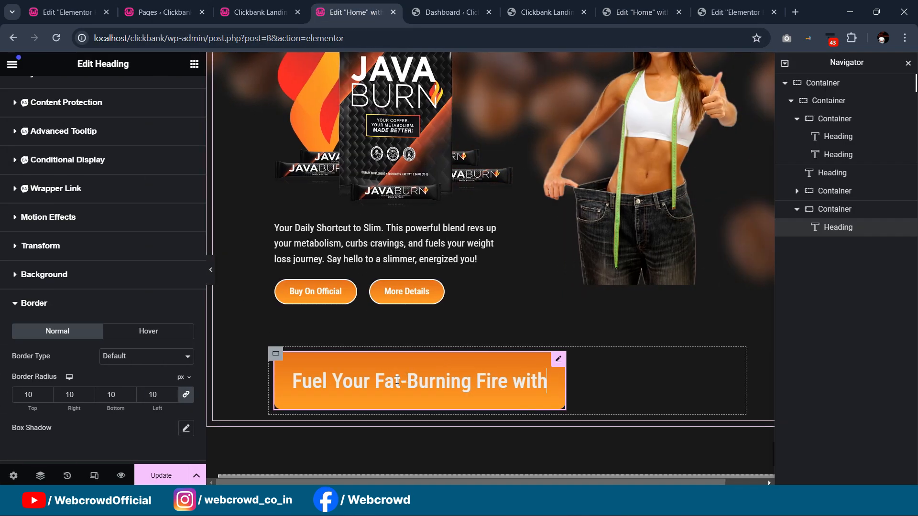
pyautogui.scroll(3, 21, 160)
pyautogui.click(21, 100)
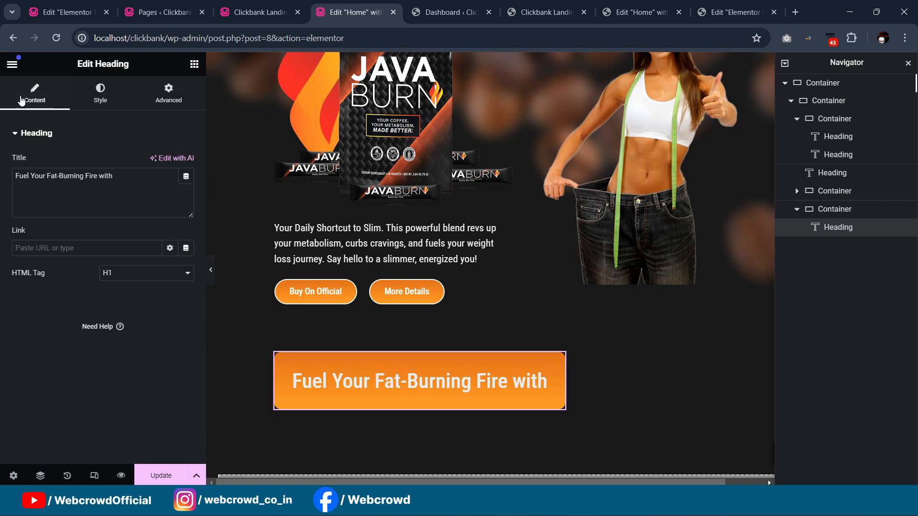
pyautogui.hotkey('ctrl', 'v')
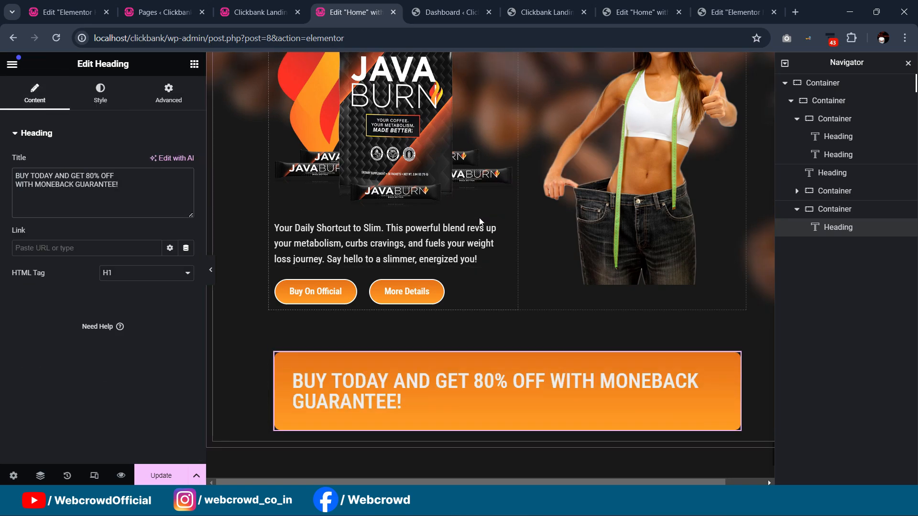
pyautogui.scroll(-3, 578, 249)
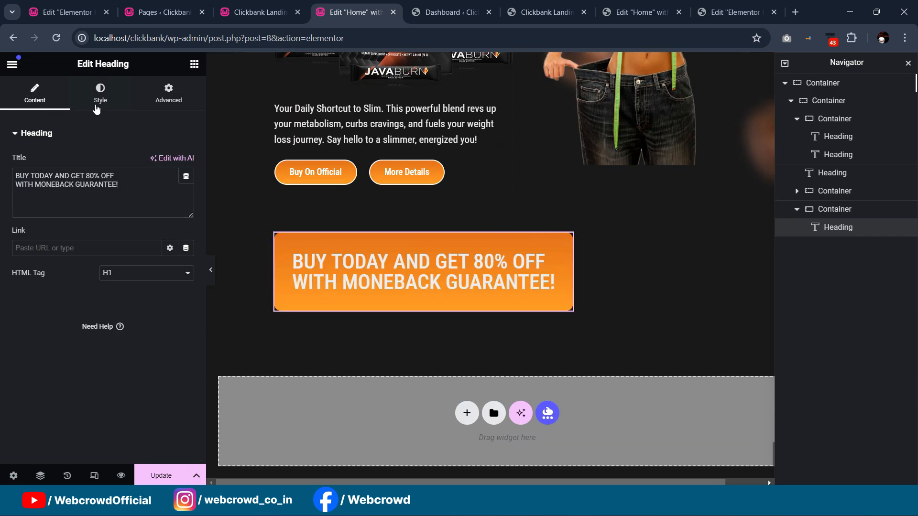
# - Set the banner heading's typography size to 30 px
pyautogui.click(100, 93)
pyautogui.click(186, 212)
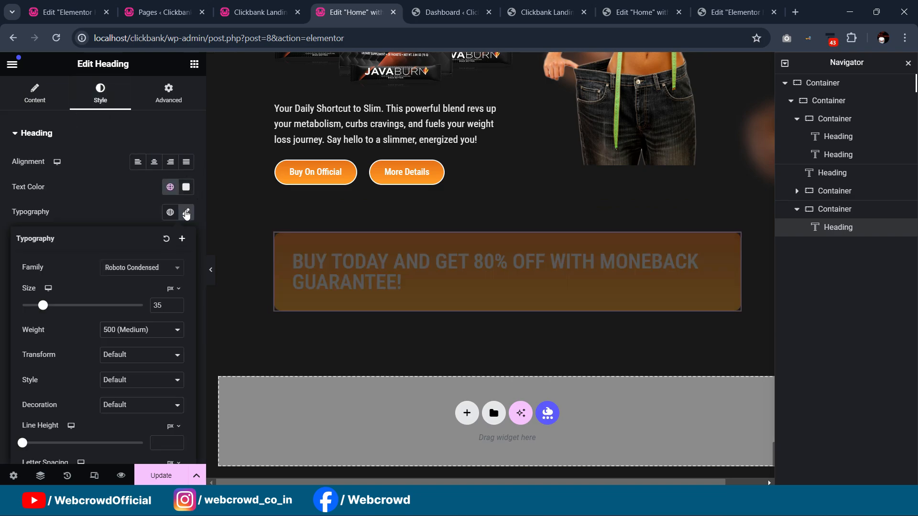
pyautogui.scroll(-1, 158, 301)
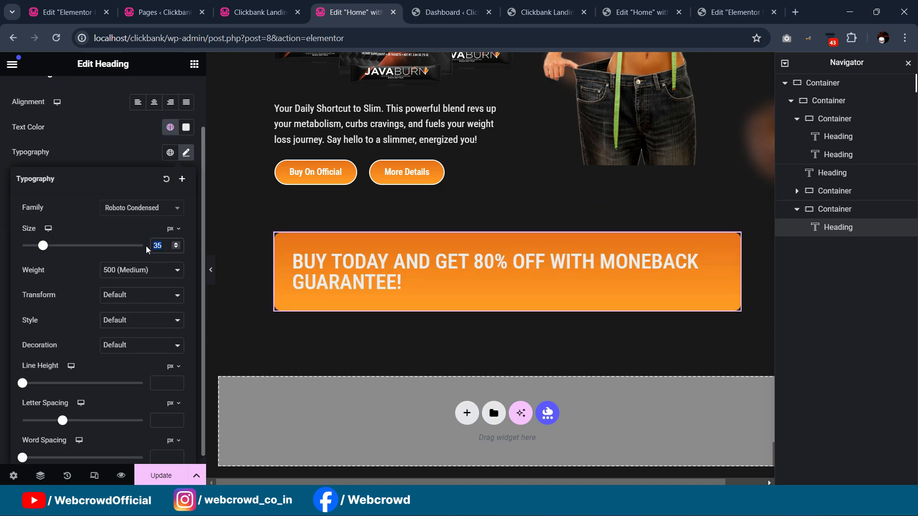
pyautogui.write('30')
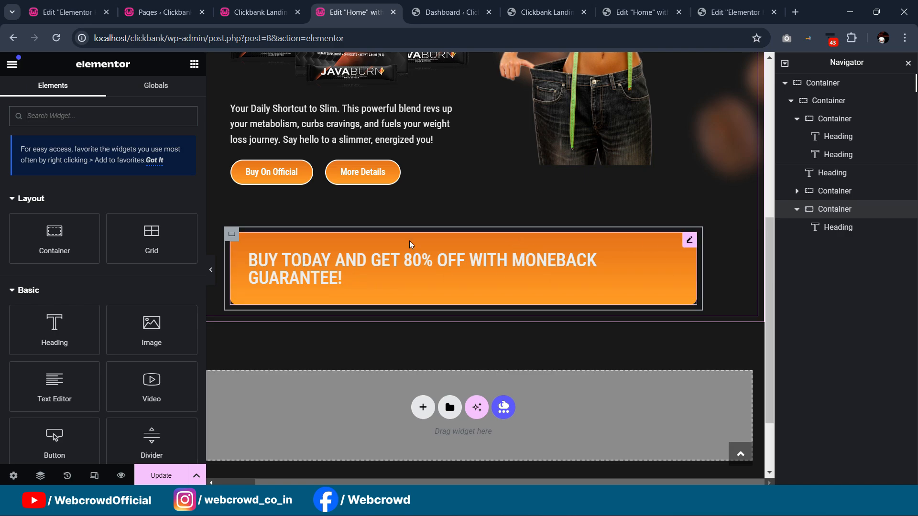
# - Find the Lottie widget and place it beside the heading in the banner container
pyautogui.click(89, 119)
pyautogui.write('lott')
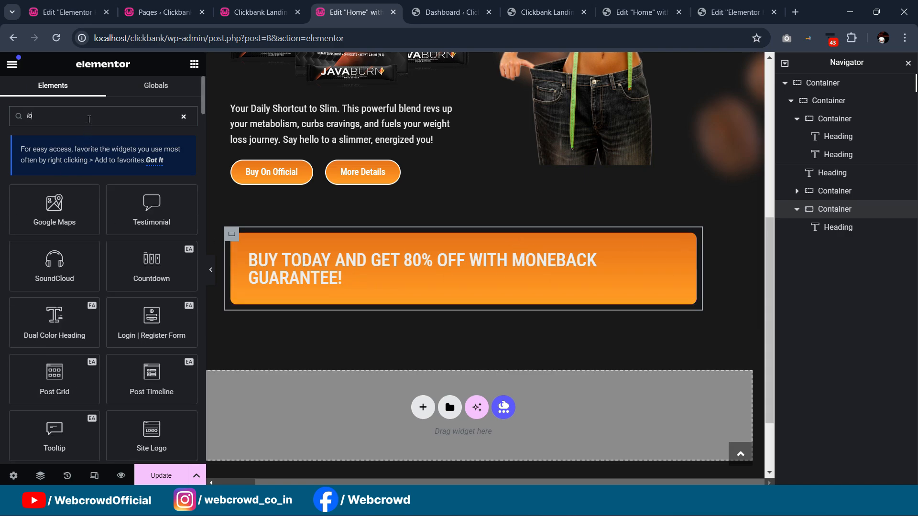
pyautogui.moveTo(61, 203); pyautogui.dragTo(659, 256)
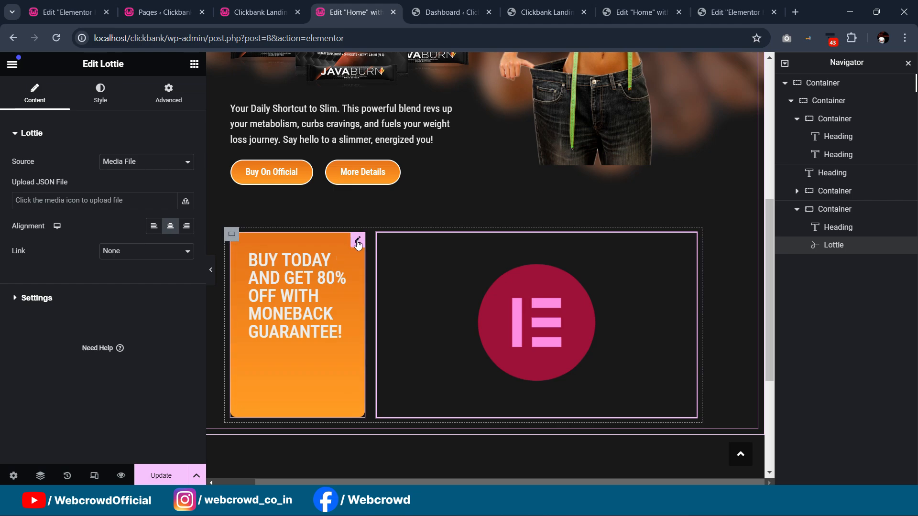
# - Set the banner heading's width to Custom at 100%
pyautogui.click(356, 242)
pyautogui.click(120, 256)
pyautogui.click(125, 298)
pyautogui.moveTo(19, 296); pyautogui.dragTo(191, 299)
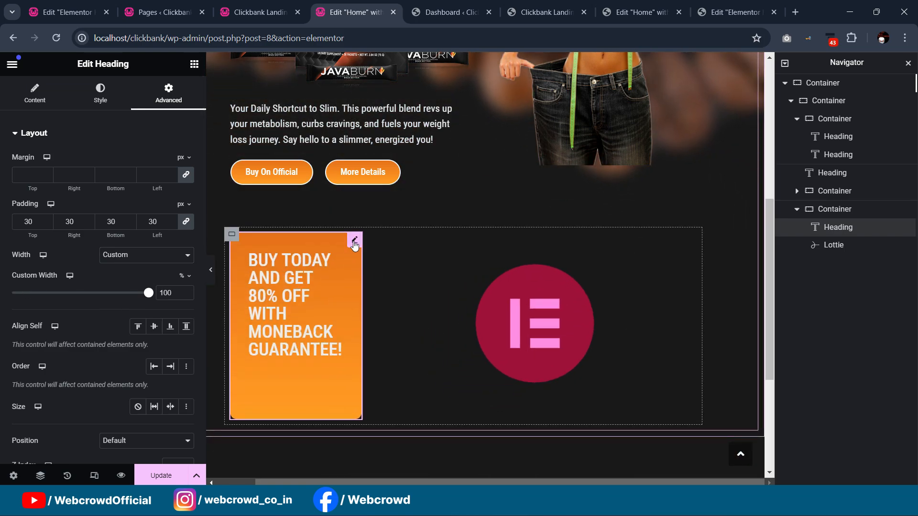
pyautogui.scroll(6, 454, 250)
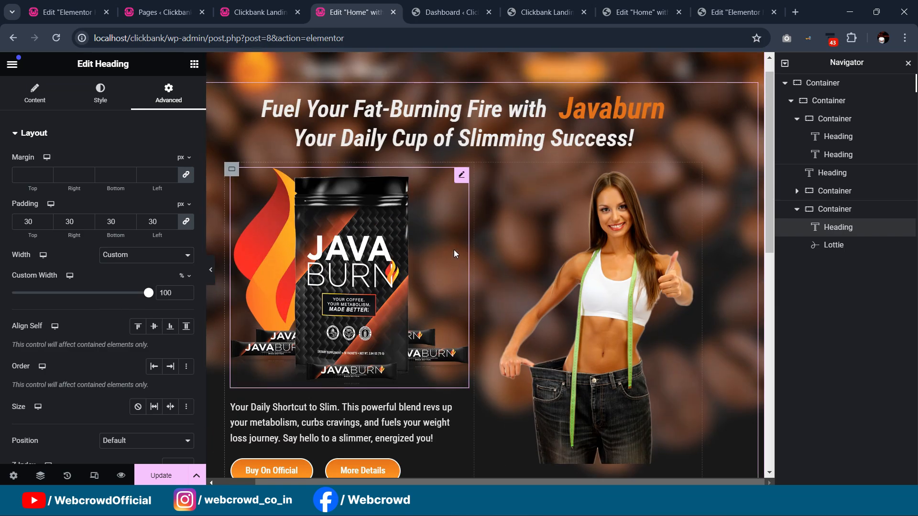
pyautogui.scroll(1, 454, 250)
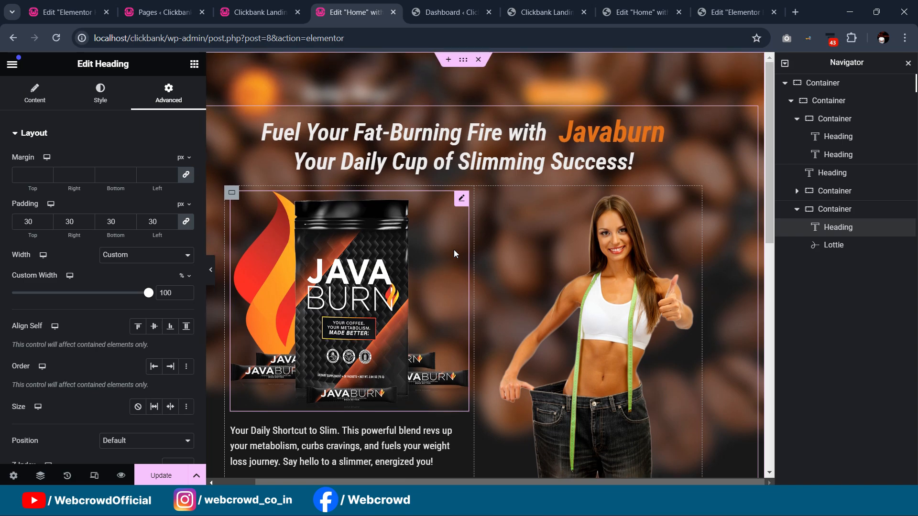
pyautogui.scroll(-6, 454, 249)
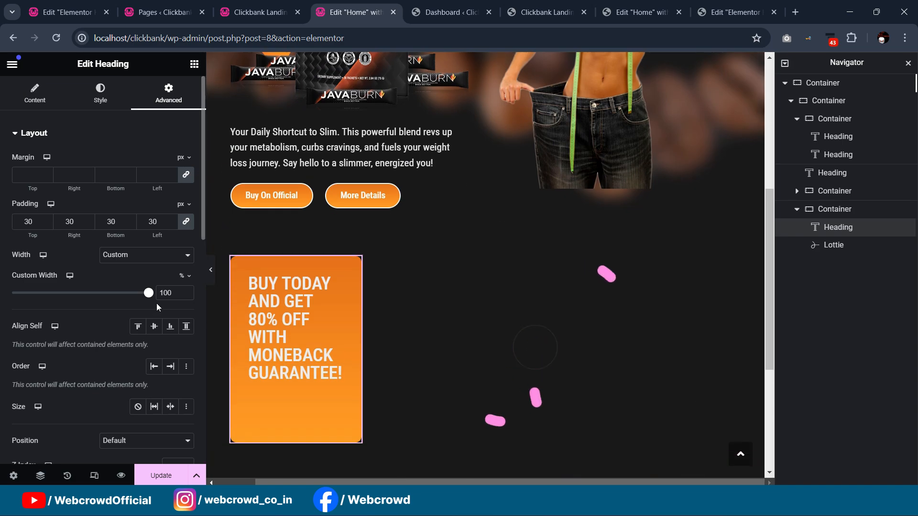
pyautogui.moveTo(152, 293)
pyautogui.mouseDown()
pyautogui.moveTo(86, 293)
pyautogui.moveTo(150, 293)
pyautogui.mouseUp()
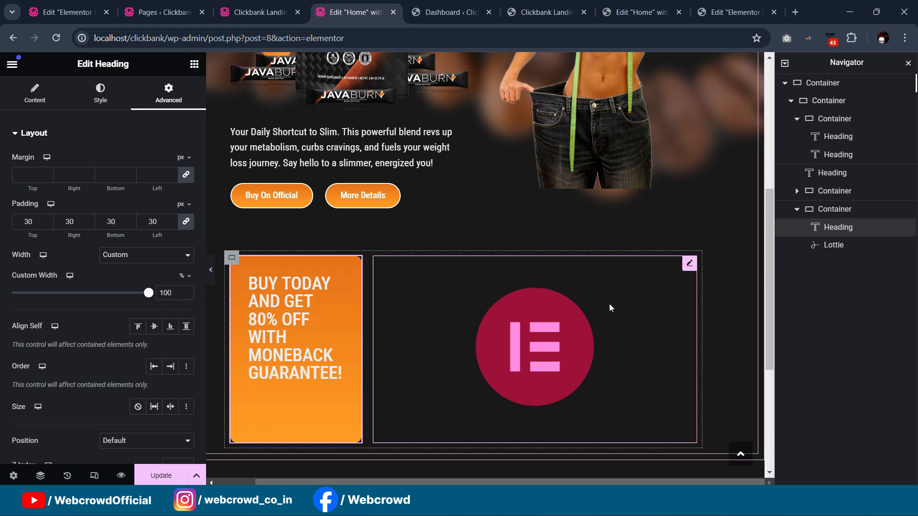
# - Open the Lottie widget's JSON file selection and enable unfiltered file uploads
pyautogui.click(689, 264)
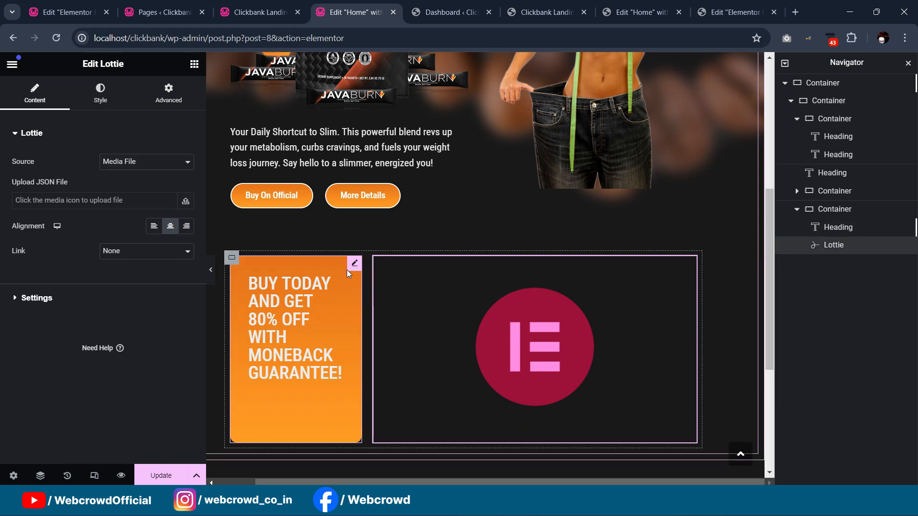
pyautogui.click(318, 256)
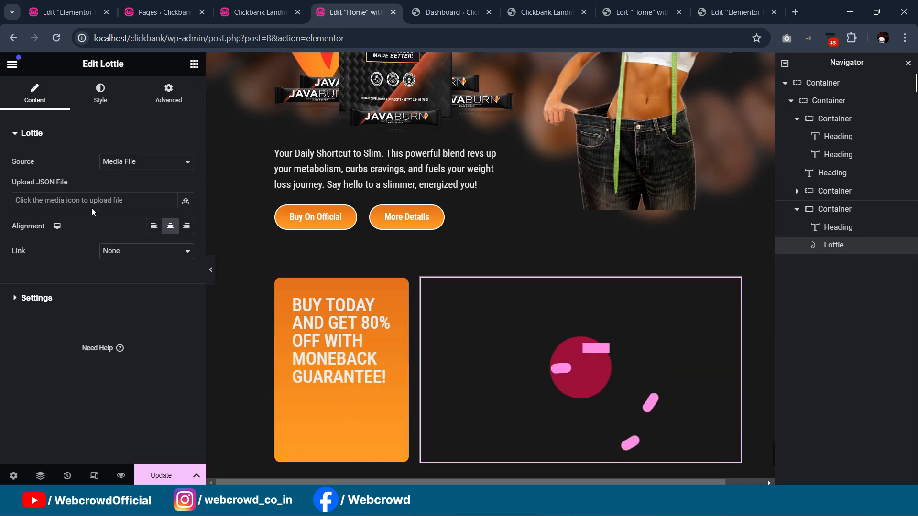
pyautogui.click(186, 203)
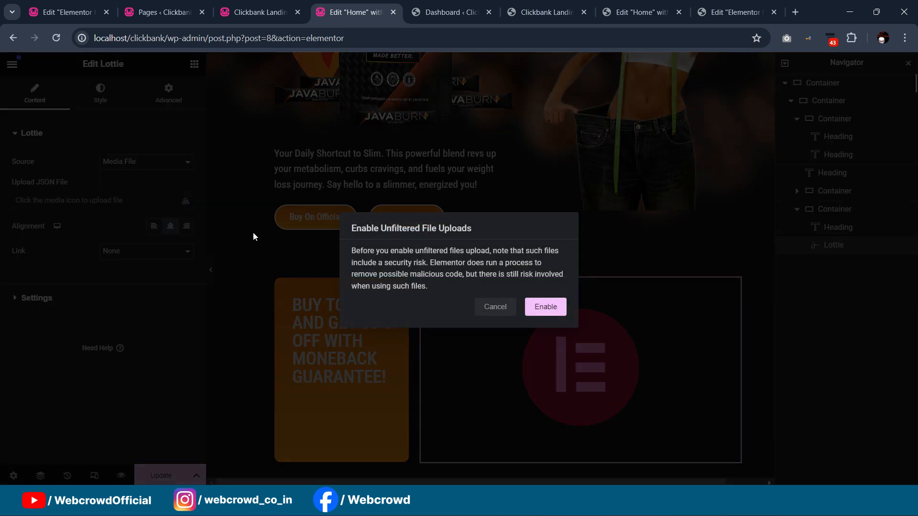
pyautogui.click(539, 313)
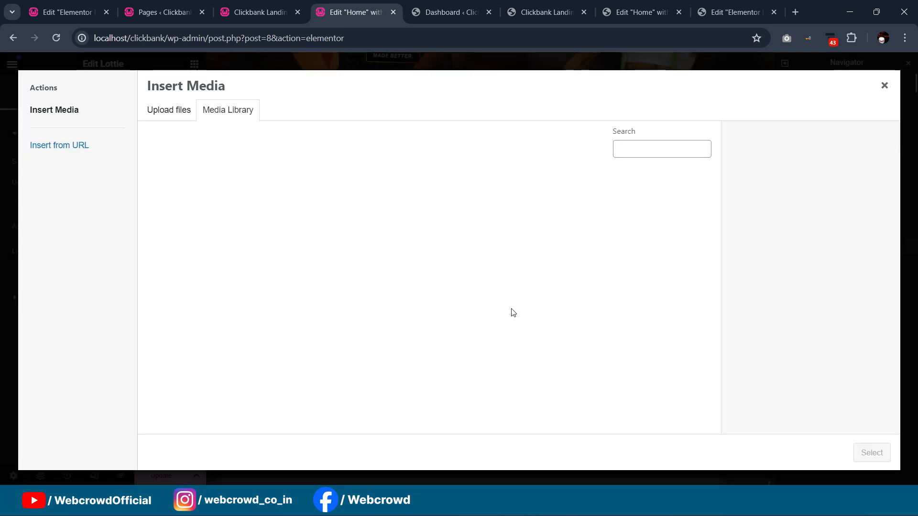
# - Upload Qn1mEqVsOT.json to the media library and insert it as the Lottie animation
pyautogui.click(160, 112)
pyautogui.click(522, 274)
pyautogui.click(343, 113)
pyautogui.click(360, 269)
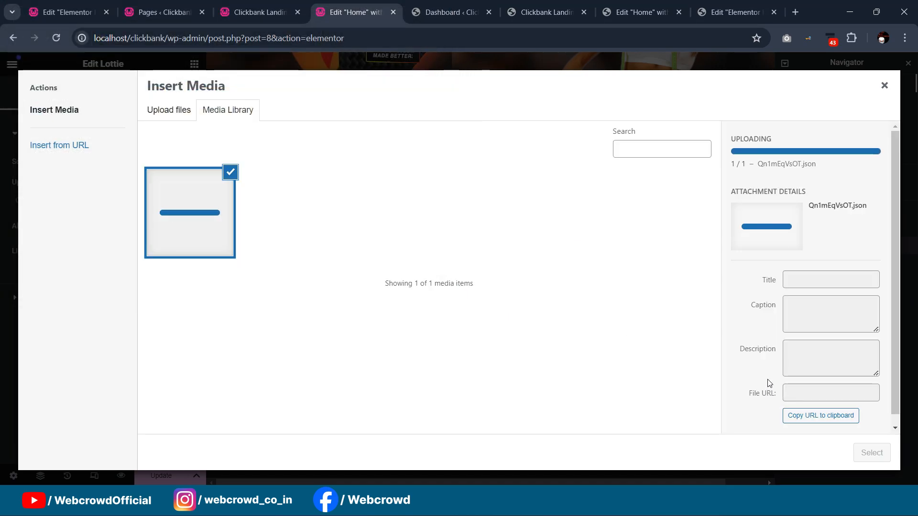
pyautogui.click(869, 451)
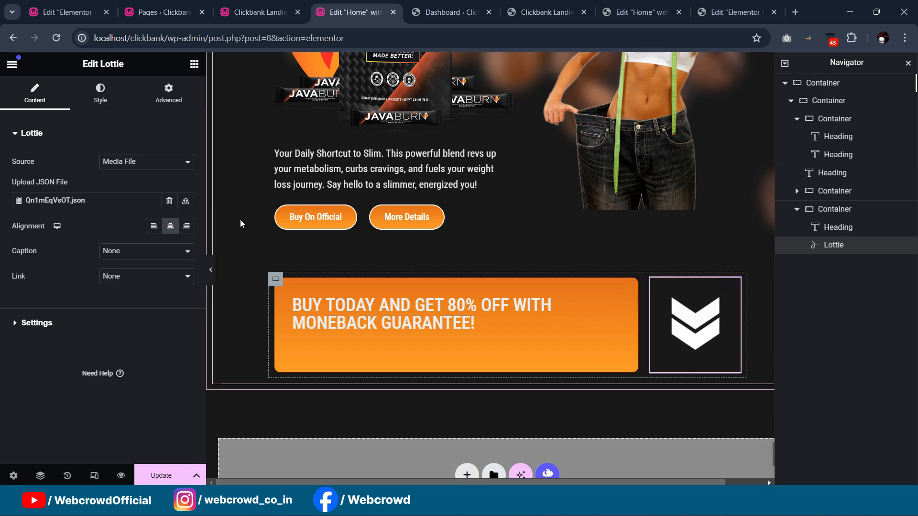
# - Unlink the Lottie widget's margin sides and set its bottom margin to -30 px and top margin to -19 px
pyautogui.click(168, 92)
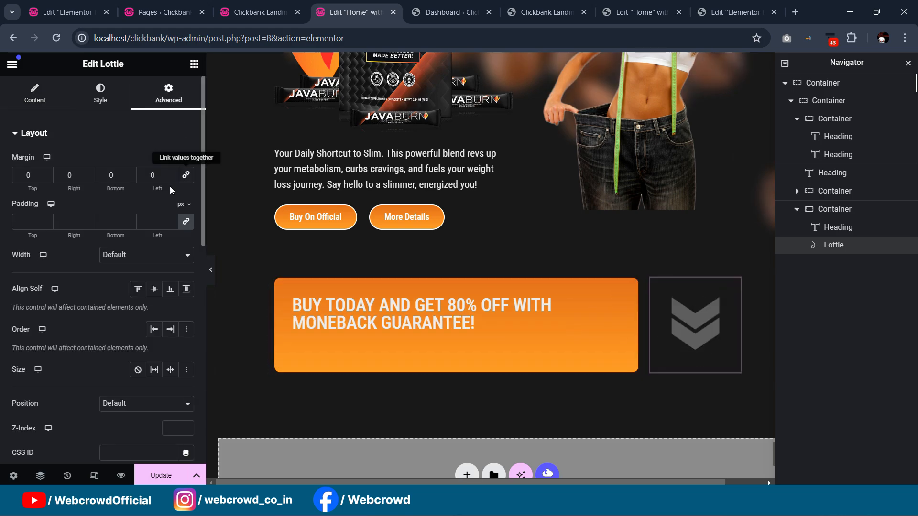
pyautogui.doubleClick(112, 175)
pyautogui.write('-2')
pyautogui.write('0')
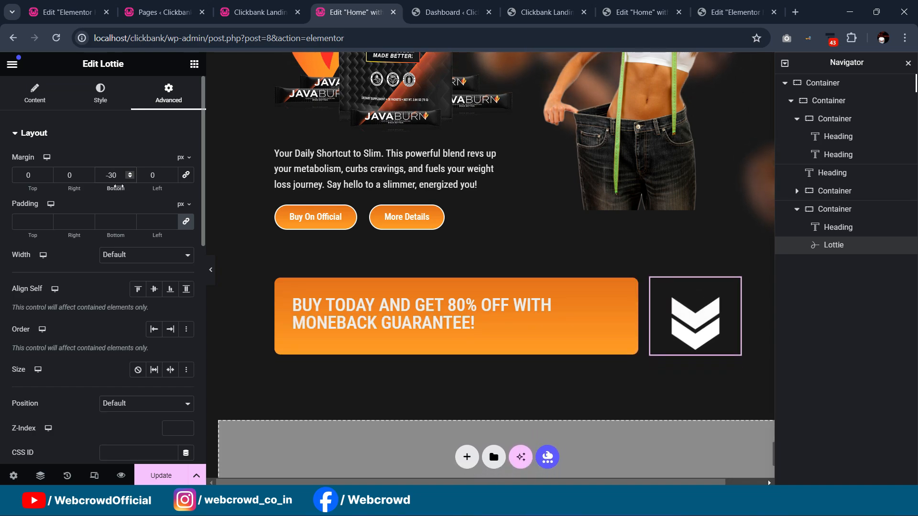
pyautogui.doubleClick(41, 175)
pyautogui.write('-9')
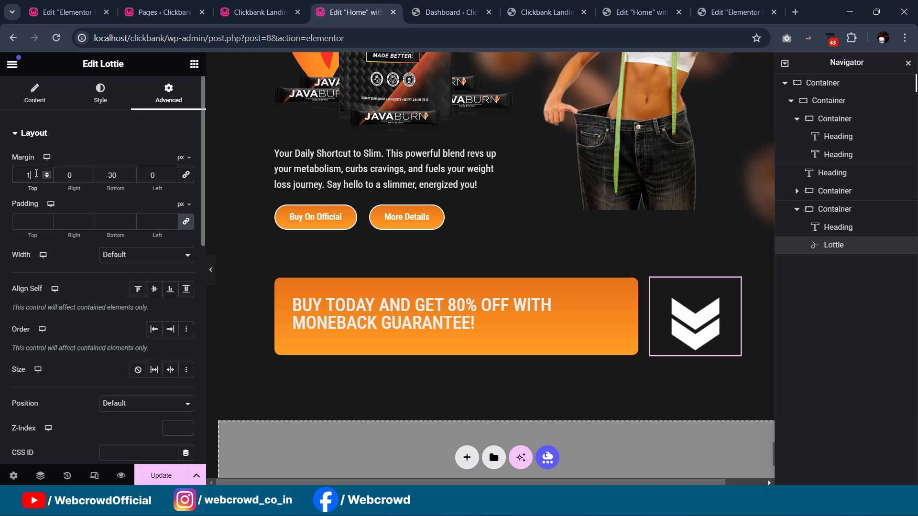
pyautogui.press('BackSpace')
pyautogui.write('26')
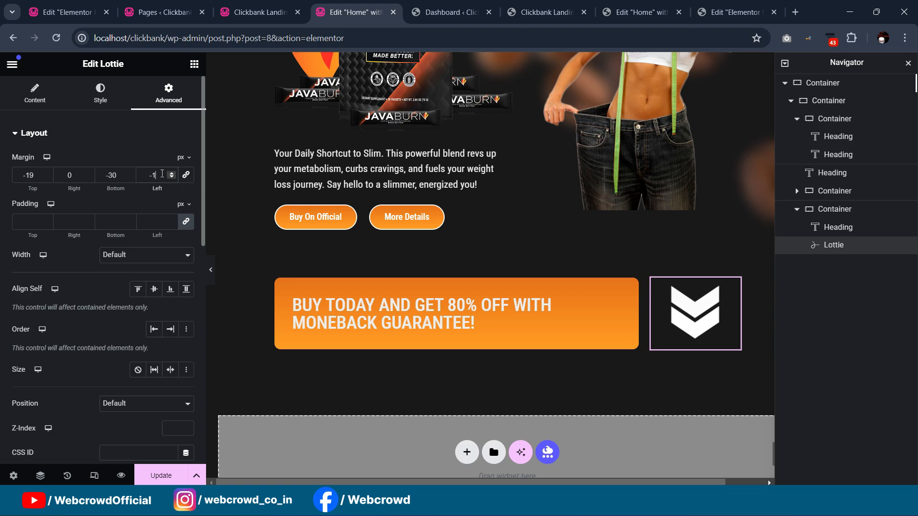
# - Set the Lottie widget's left margin to -28 px
pyautogui.press('Down')
pyautogui.press('Down')
pyautogui.press('Down')
pyautogui.press('Down')
pyautogui.press('Down')
pyautogui.press('Down')
pyautogui.press('Down')
pyautogui.press('Down')
pyautogui.press('Down')
pyautogui.press('Down')
pyautogui.press('Down')
pyautogui.press('Down')
pyautogui.press('Down')
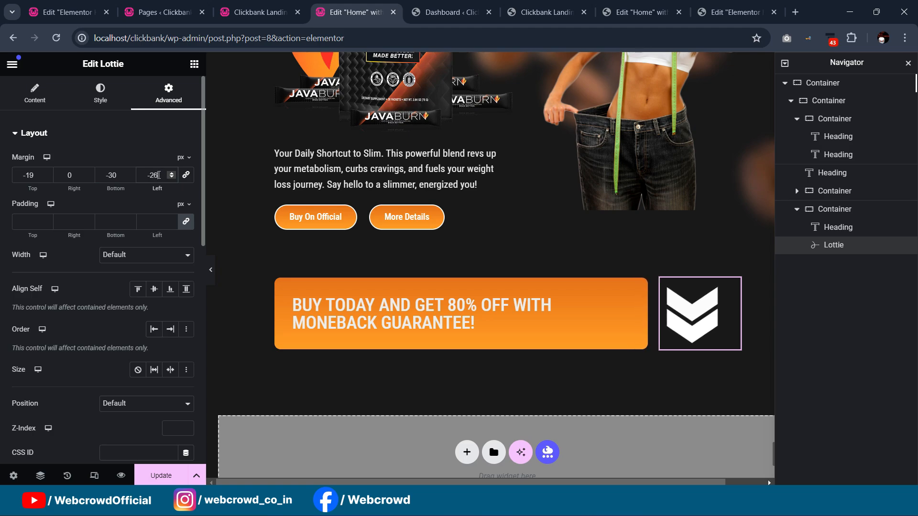
pyautogui.press('Down')
pyautogui.press('Down')
pyautogui.press('Down')
pyautogui.press('Down')
pyautogui.press('Down')
pyautogui.press('Down')
pyautogui.press('Down')
pyautogui.press('Down')
pyautogui.press('Down')
pyautogui.press('Down')
pyautogui.press('Down')
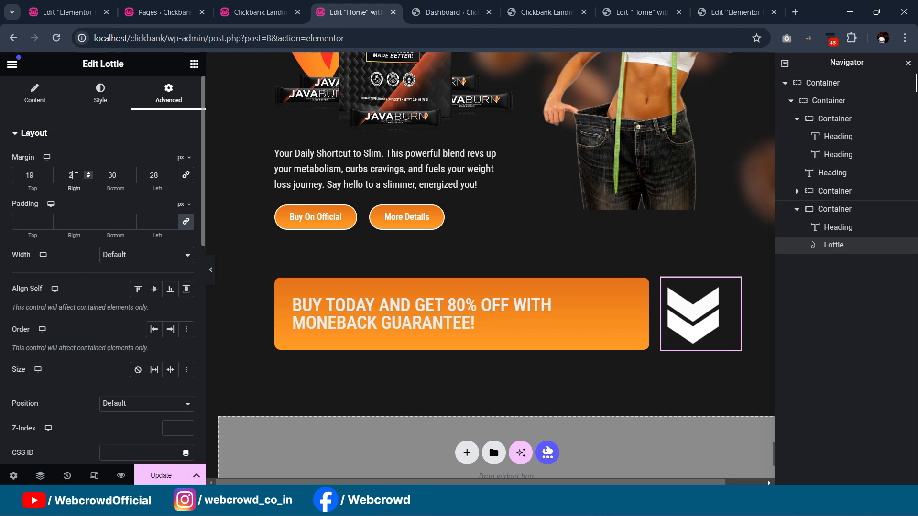
# - Set the Lottie widget's right margin to -30 px
pyautogui.press('Up')
pyautogui.press('Up')
pyautogui.press('Up')
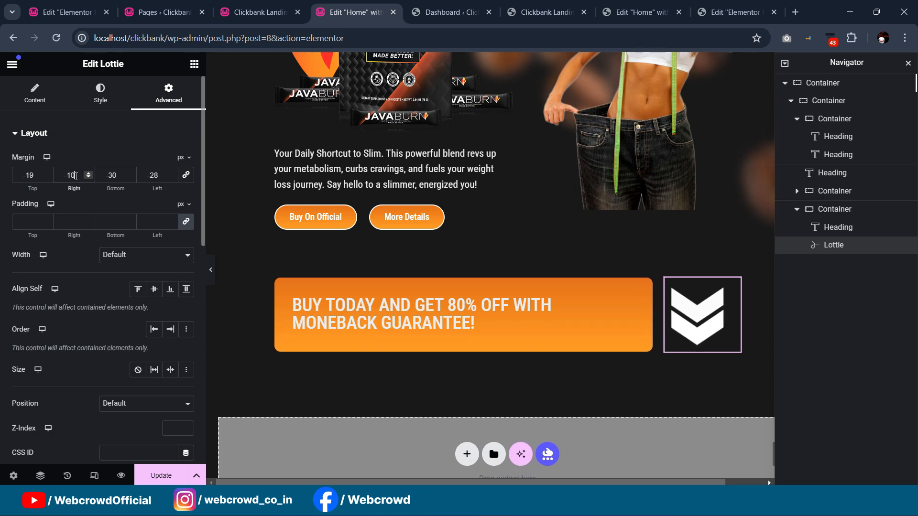
pyautogui.press('Down')
pyautogui.press('Down')
pyautogui.press('Down')
pyautogui.press('Down')
pyautogui.press('Down')
pyautogui.press('Down')
pyautogui.press('Down')
pyautogui.press('Down')
pyautogui.press('Down')
pyautogui.press('Down')
pyautogui.press('Down')
pyautogui.press('Down')
pyautogui.press('Down')
pyautogui.press('Down')
pyautogui.press('Down')
pyautogui.press('Down')
pyautogui.press('Down')
pyautogui.press('Down')
pyautogui.press('Down')
pyautogui.press('Down')
pyautogui.press('Up')
pyautogui.press('Up')
pyautogui.press('Up')
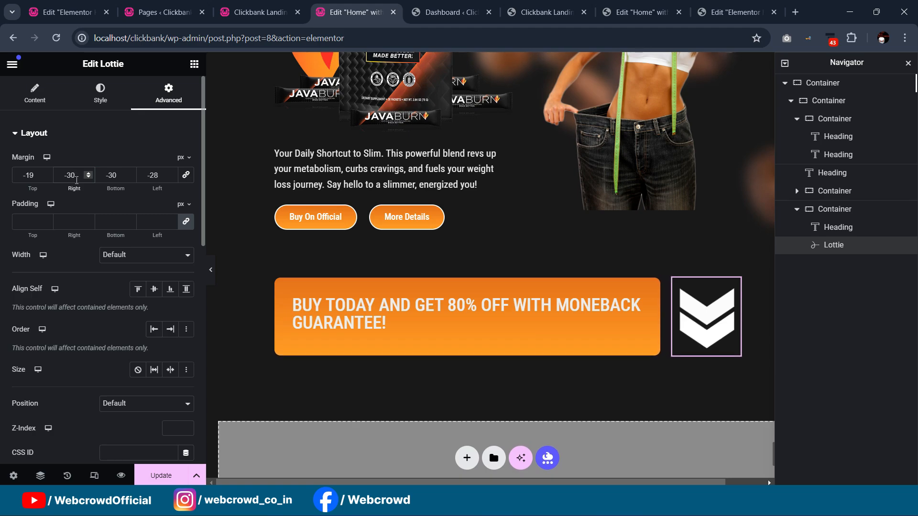
# - Set the Lottie animation's width to 92% and turn on its looping
pyautogui.click(100, 93)
pyautogui.moveTo(9, 178); pyautogui.dragTo(140, 194)
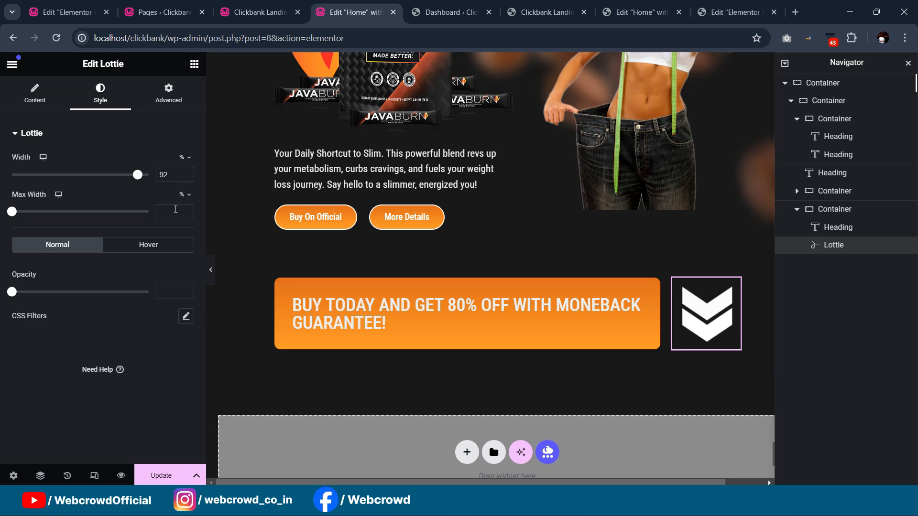
pyautogui.click(37, 99)
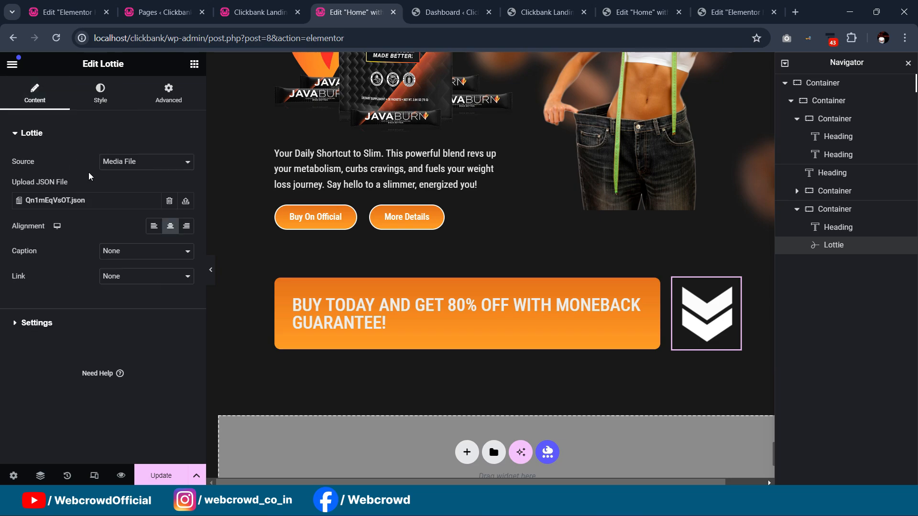
pyautogui.click(37, 324)
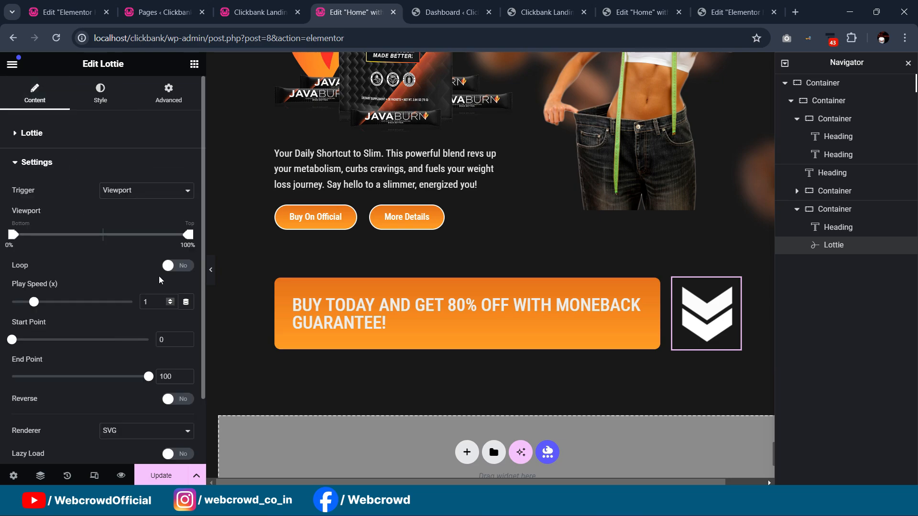
pyautogui.click(181, 268)
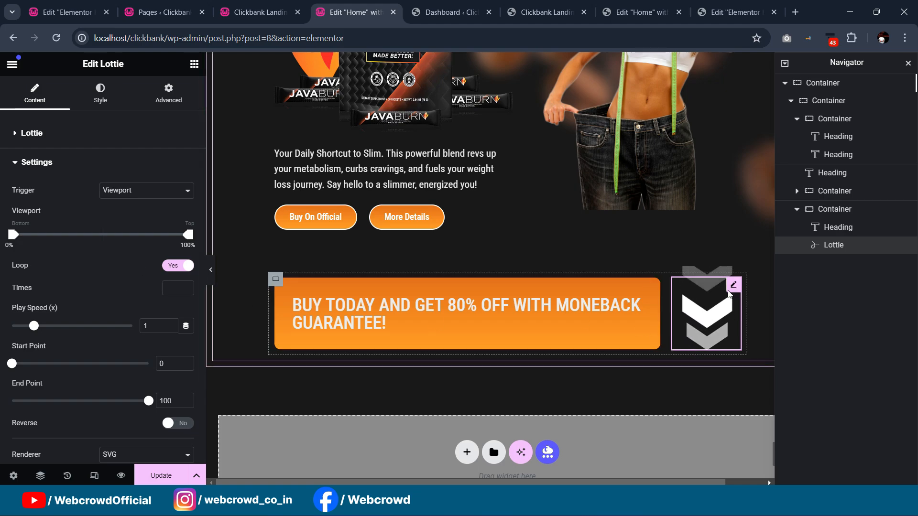
# - Set the Lottie widget's bottom margin to -32 px and update the page
pyautogui.click(170, 96)
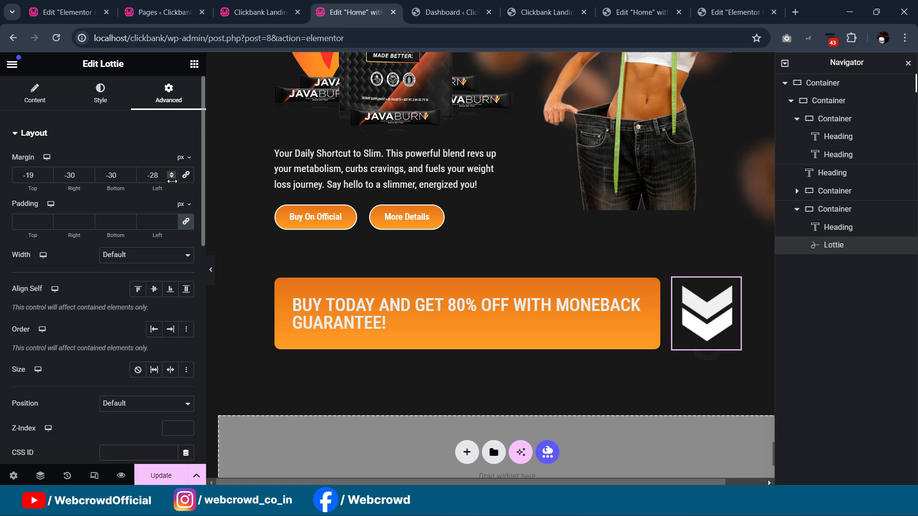
pyautogui.click(120, 175)
pyautogui.press('BackSpace')
pyautogui.write('3')
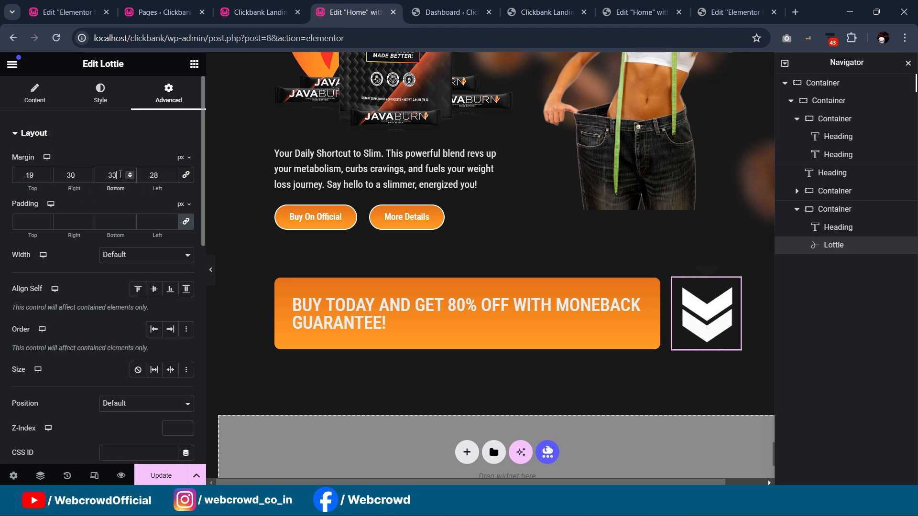
pyautogui.press('BackSpace')
pyautogui.press('BackSpace')
pyautogui.write('15')
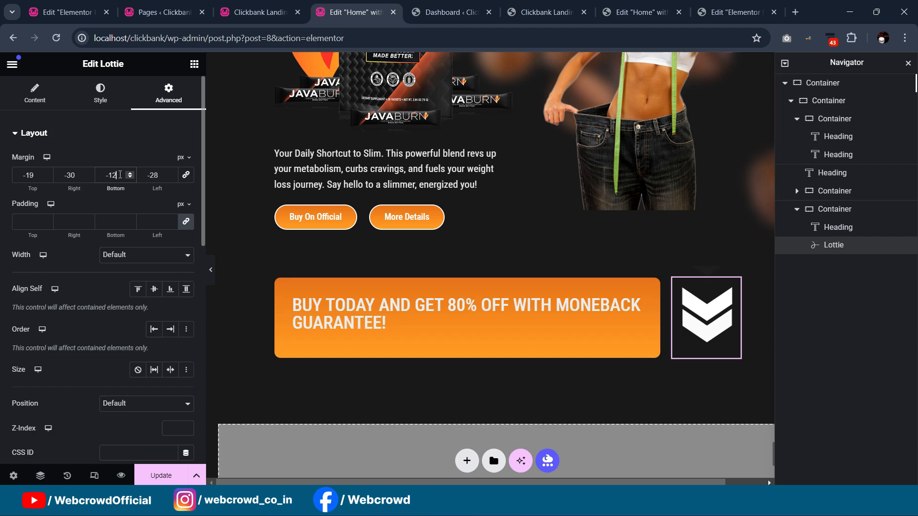
pyautogui.press('BackSpace')
pyautogui.press('BackSpace')
pyautogui.write('32')
pyautogui.scroll(-3, 352, 282)
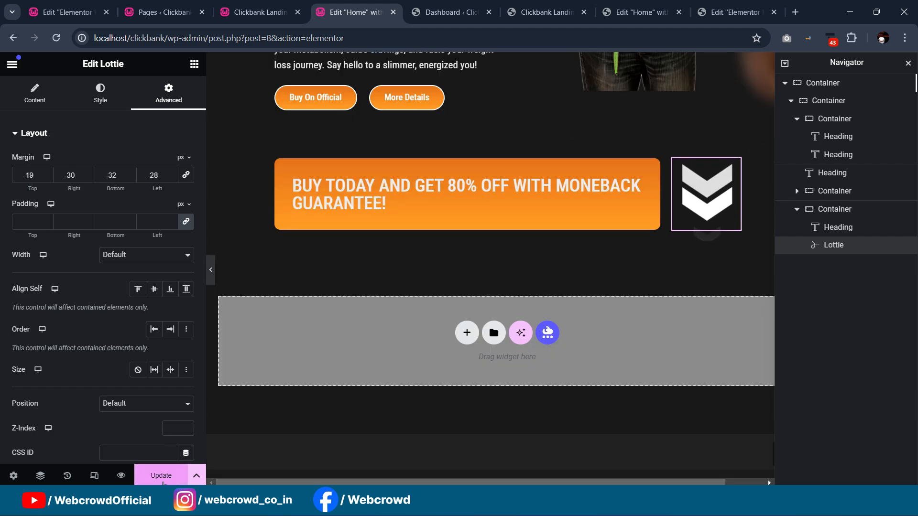
pyautogui.click(161, 476)
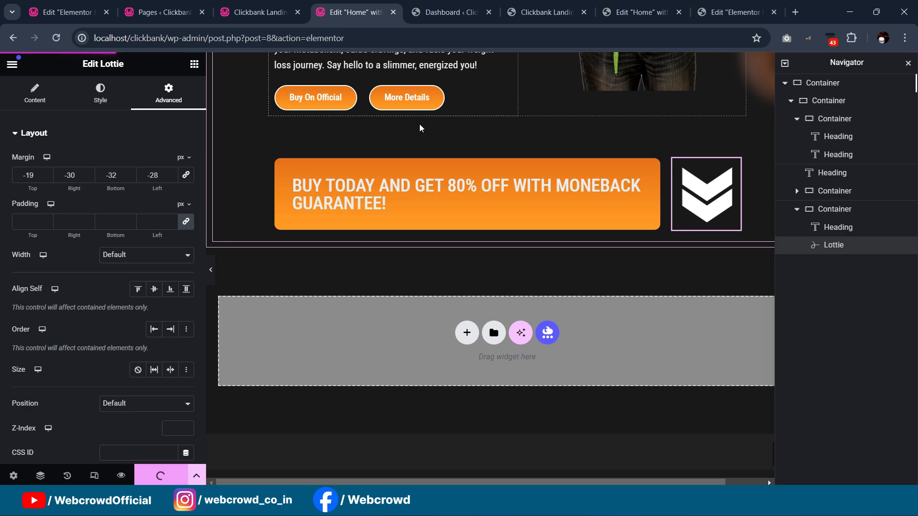
pyautogui.scroll(6, 426, 194)
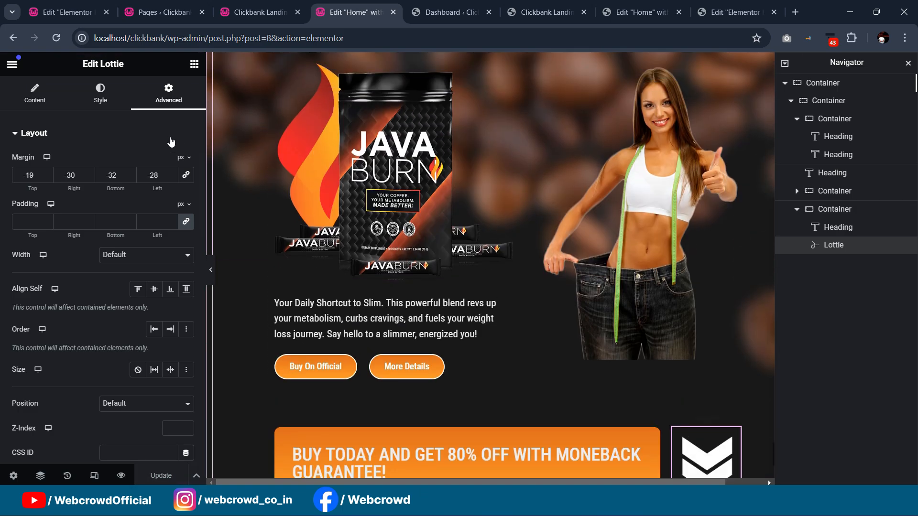
pyautogui.click(194, 63)
pyautogui.click(113, 115)
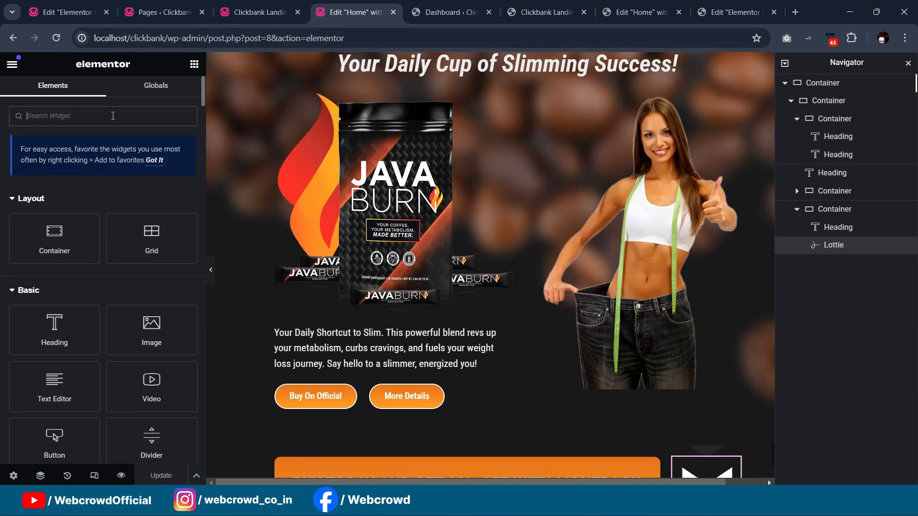
pyautogui.write('video')
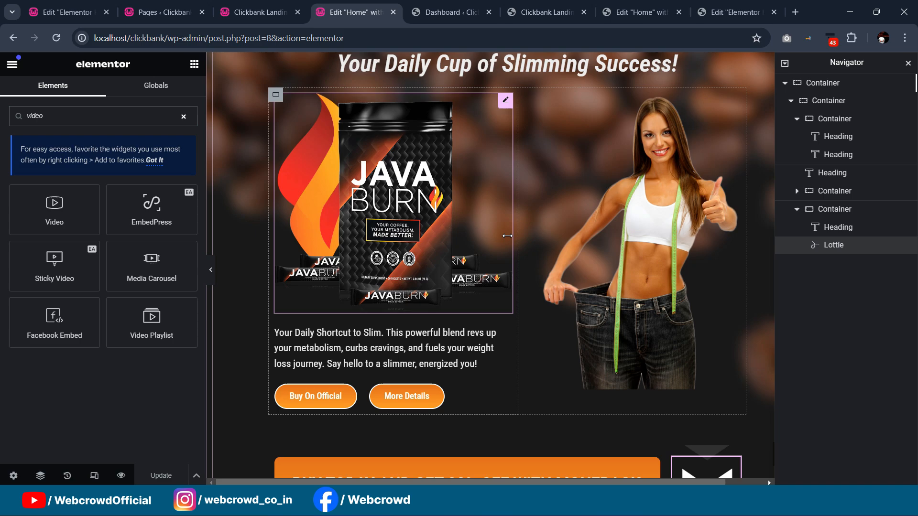
# - Add a new container below the promo banner and place a Sticky Video widget in it
pyautogui.scroll(-3, 382, 215)
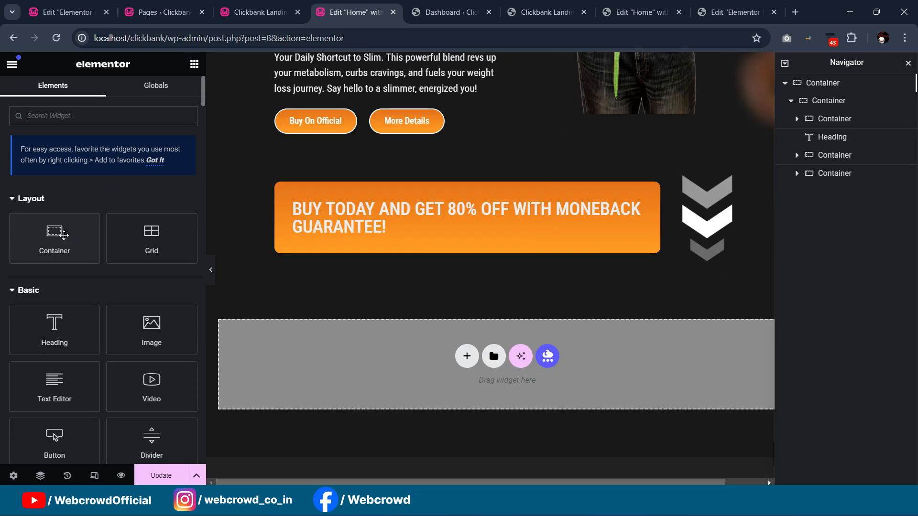
pyautogui.moveTo(63, 235); pyautogui.dragTo(484, 266)
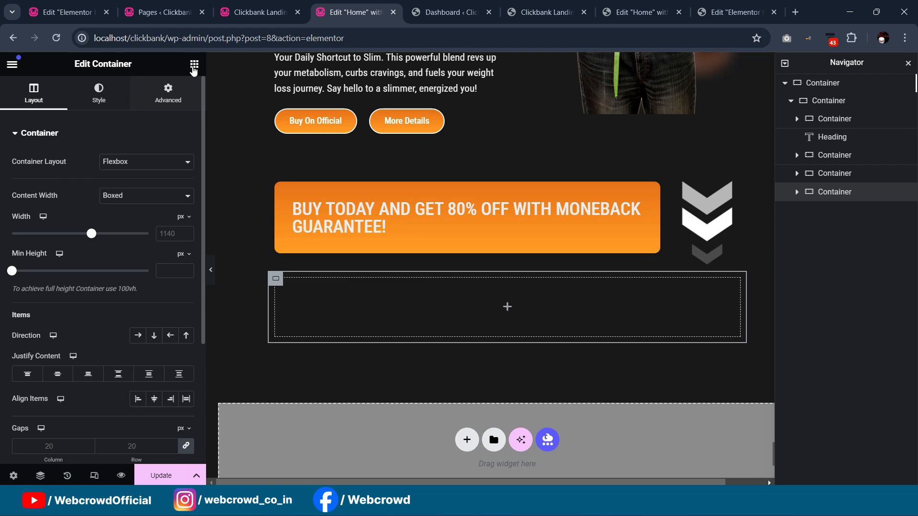
pyautogui.click(194, 63)
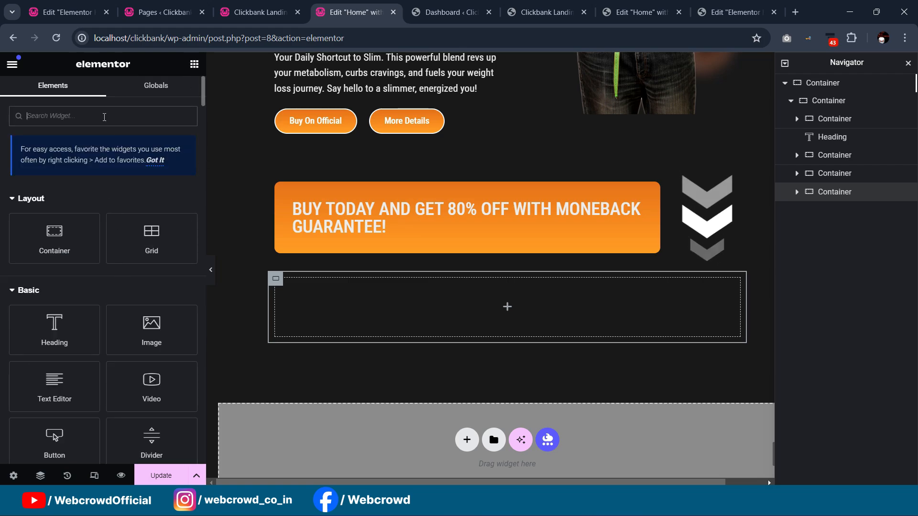
pyautogui.write('video')
pyautogui.moveTo(68, 260); pyautogui.dragTo(451, 318)
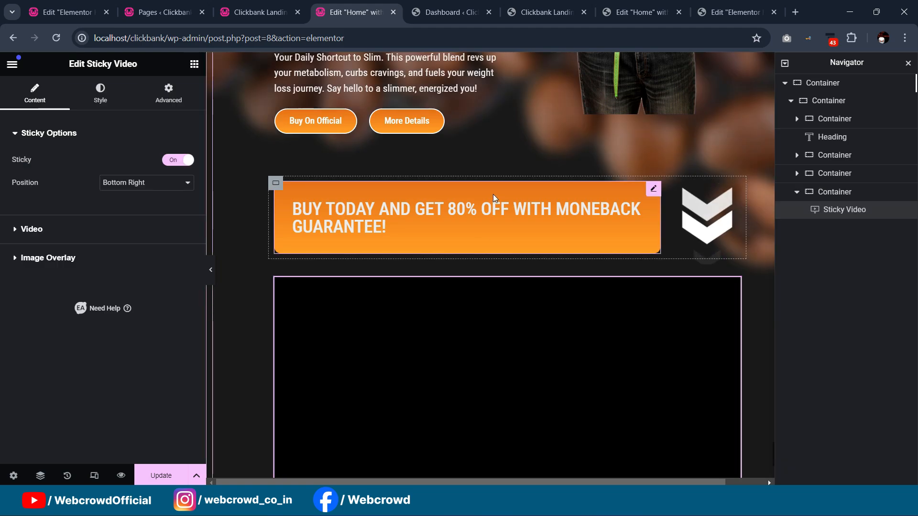
# - Unlink the video container's margin sides and set its top margin to 40 px
pyautogui.scroll(2, 522, 259)
pyautogui.scroll(-2, 517, 157)
pyautogui.scroll(1, 463, 238)
pyautogui.scroll(2, 463, 238)
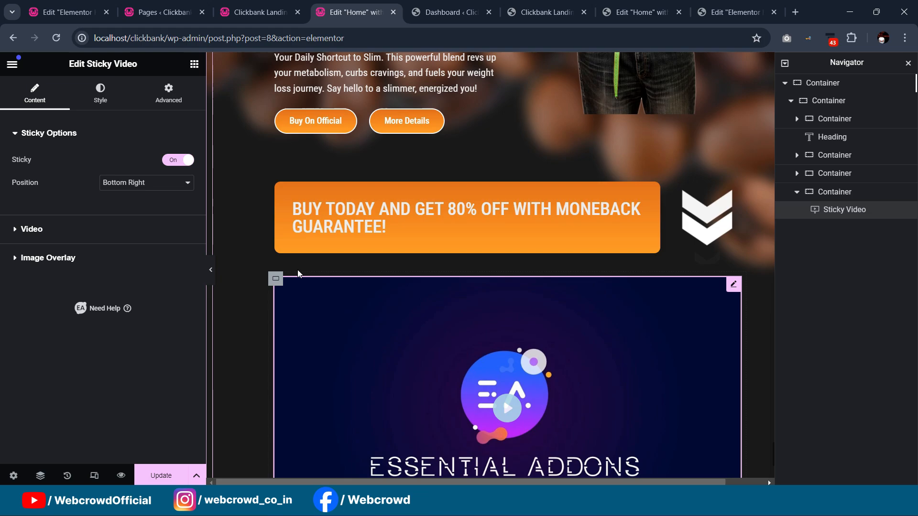
pyautogui.click(276, 279)
pyautogui.click(167, 91)
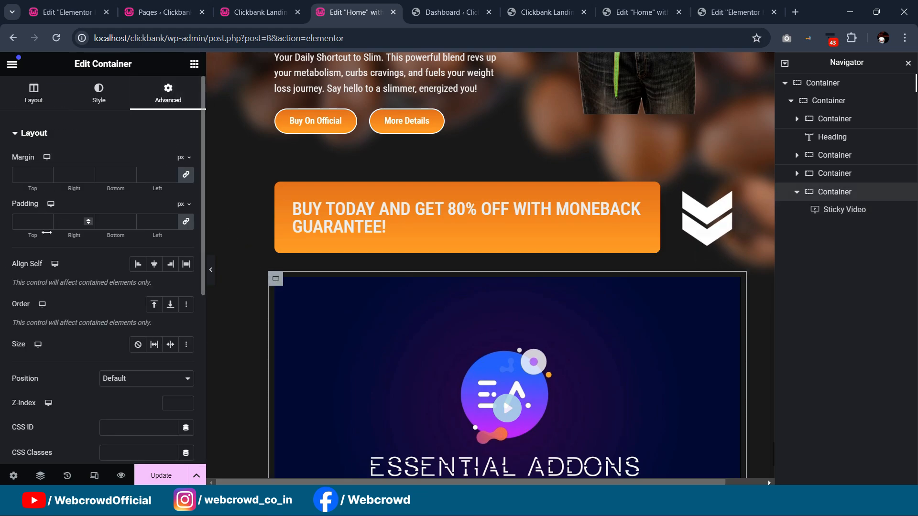
pyautogui.click(33, 176)
pyautogui.write('0')
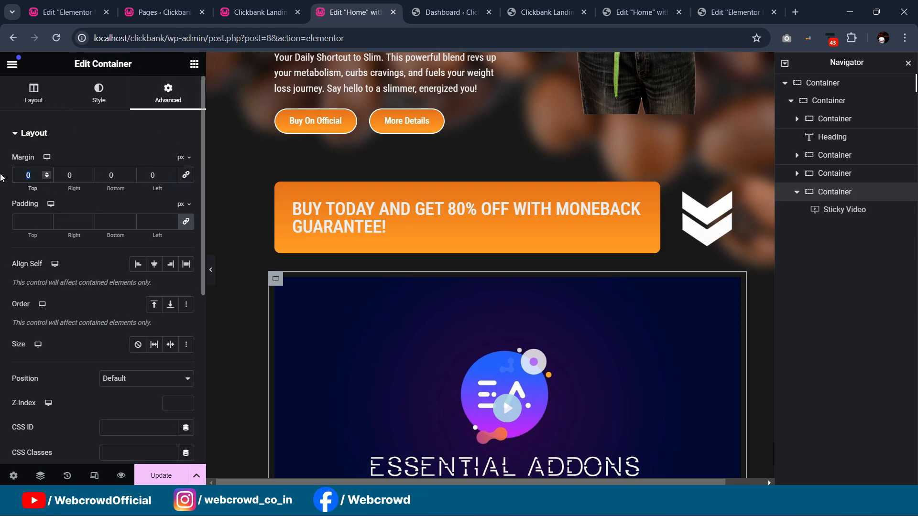
pyautogui.write('40')
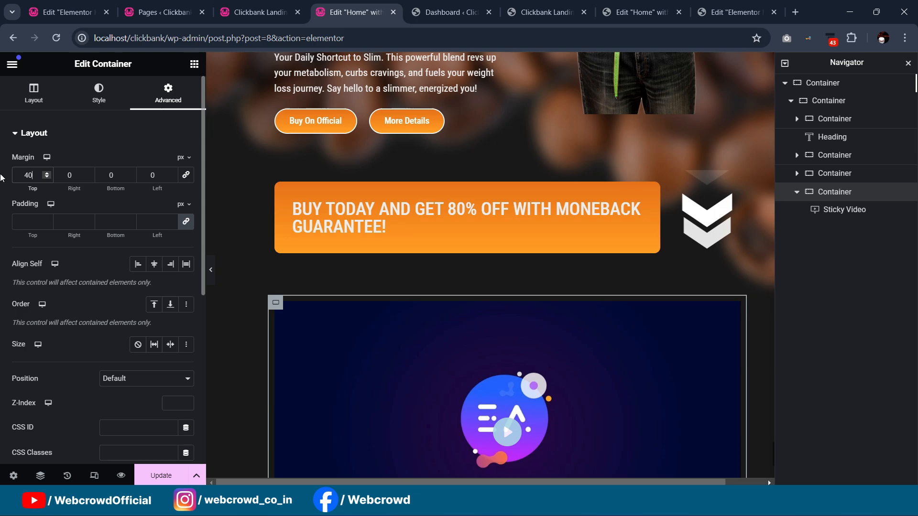
# - Review the page from the hero section to the new video, including a full-width view without the editor panels
pyautogui.scroll(6, 506, 202)
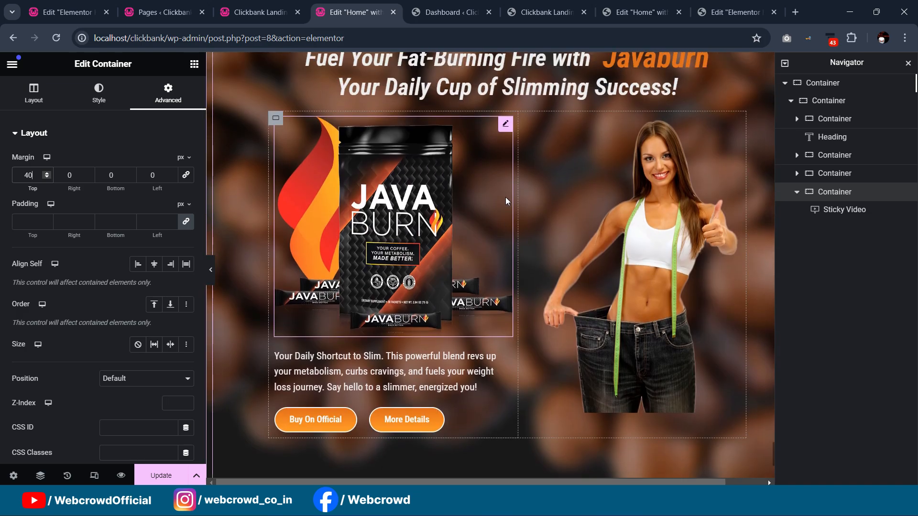
pyautogui.scroll(-6, 502, 184)
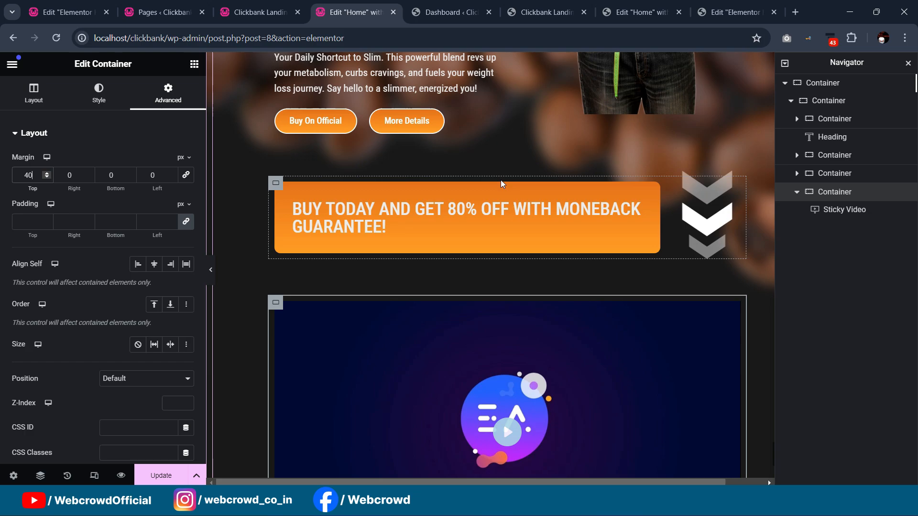
pyautogui.scroll(-3, 502, 184)
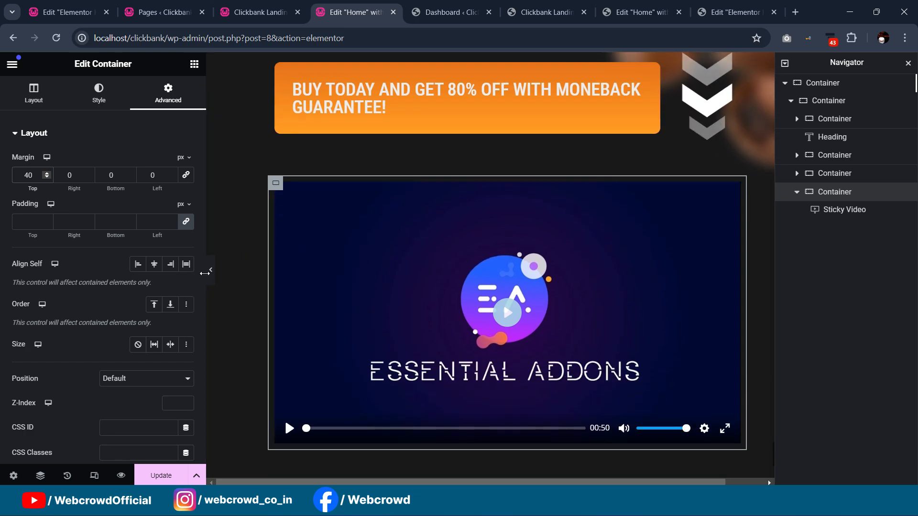
pyautogui.click(212, 272)
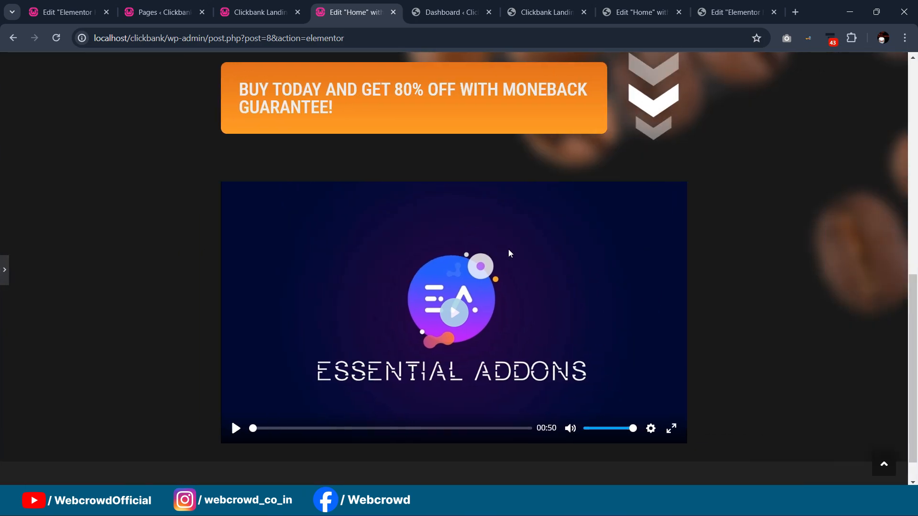
pyautogui.scroll(6, 336, 263)
pyautogui.scroll(4, 336, 264)
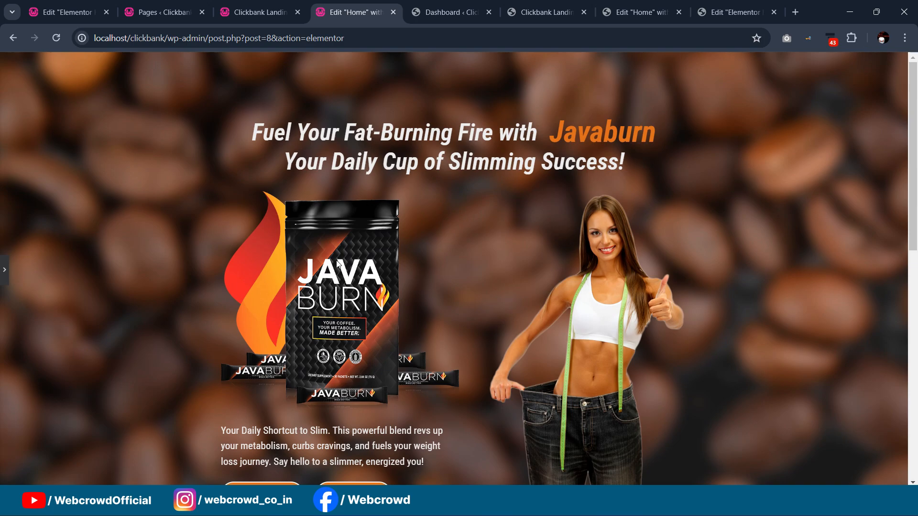
pyautogui.scroll(-4, 337, 263)
pyautogui.scroll(4, 636, 190)
pyautogui.scroll(-1, 669, 128)
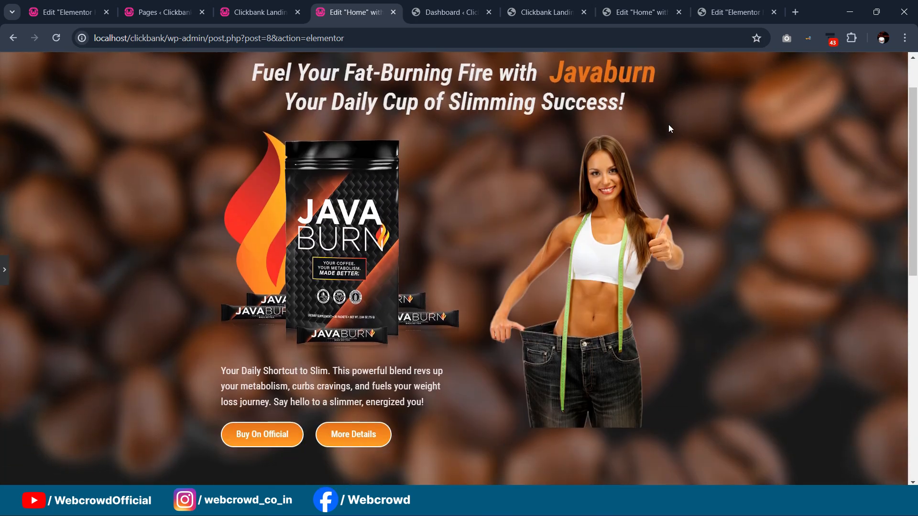
pyautogui.click(4, 270)
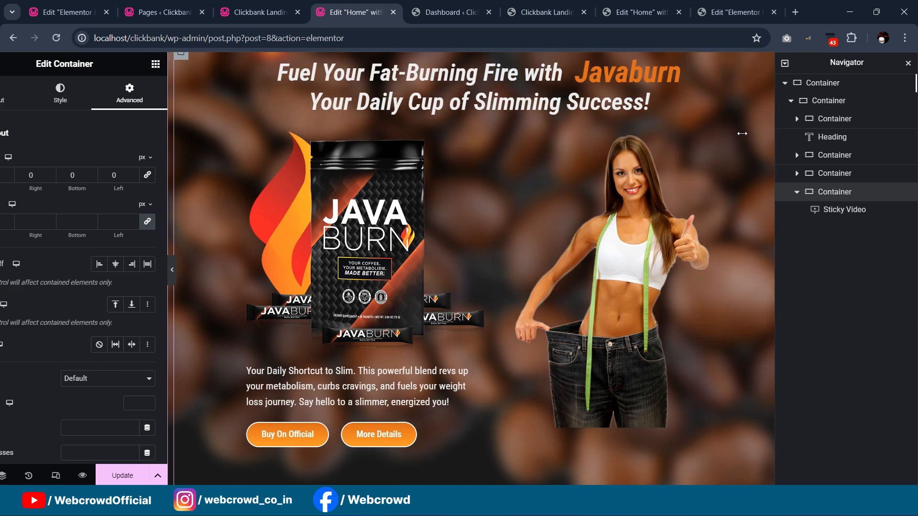
# - Close the Navigator and open the background style settings of the outer hero container holding the coffee bean image
pyautogui.click(908, 62)
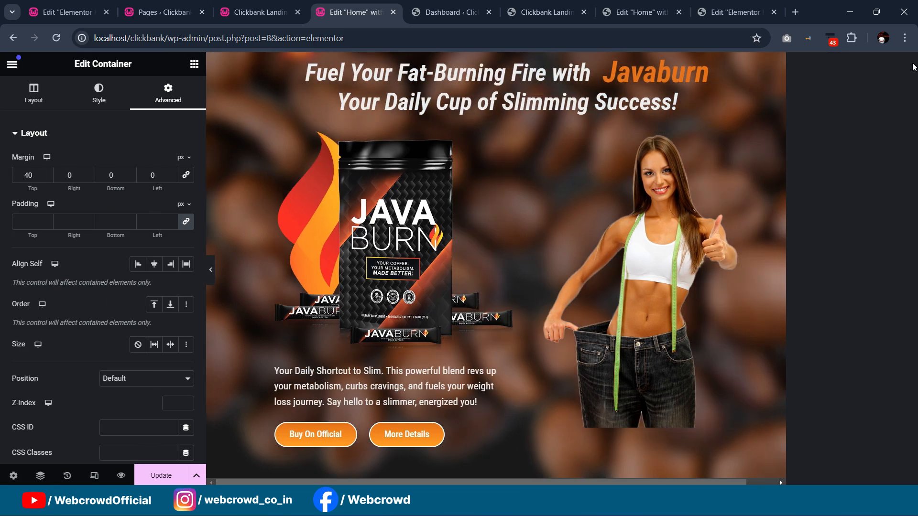
pyautogui.scroll(1, 793, 137)
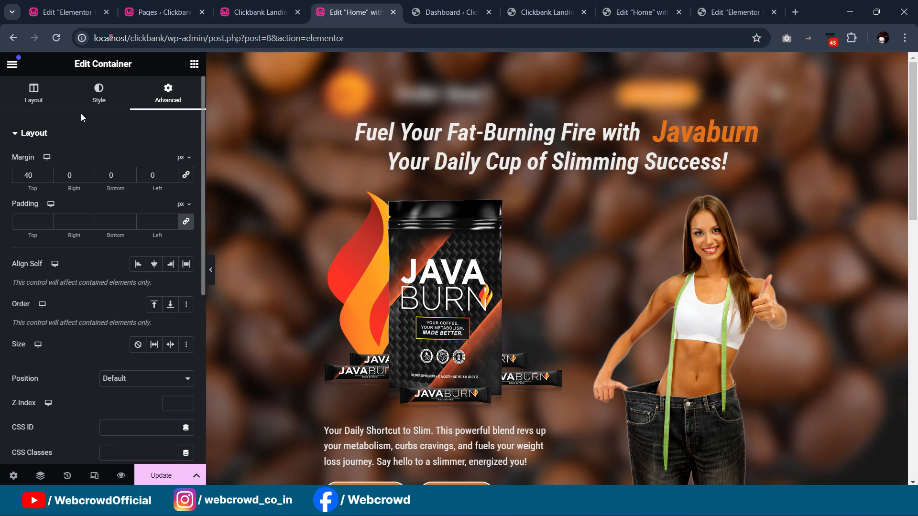
pyautogui.click(101, 91)
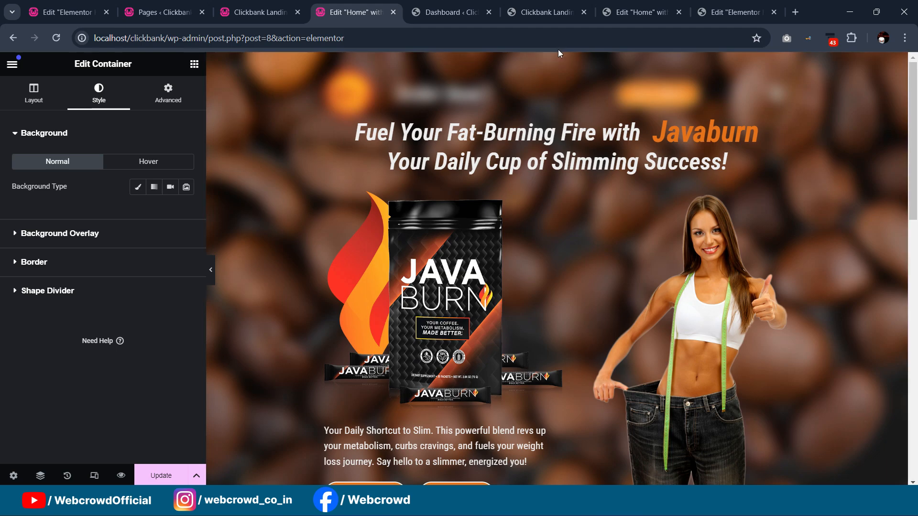
pyautogui.click(557, 62)
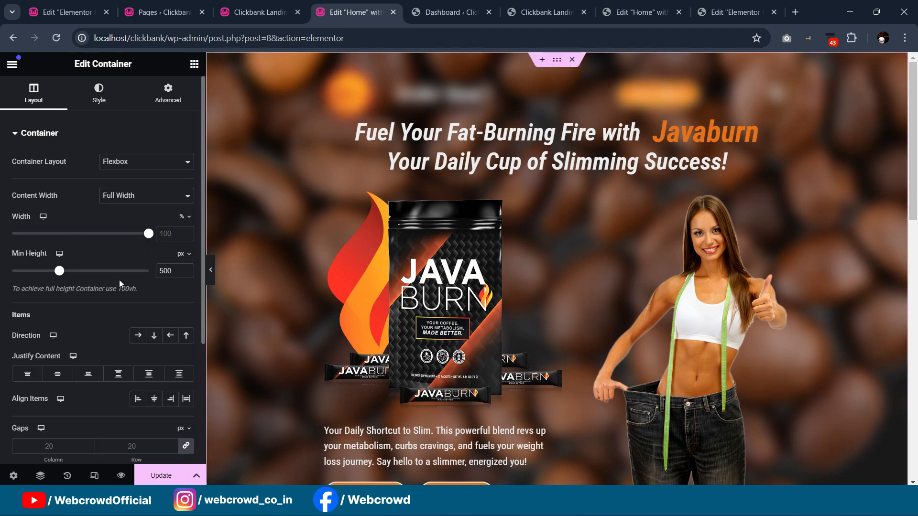
pyautogui.scroll(-4, 105, 275)
pyautogui.scroll(4, 104, 248)
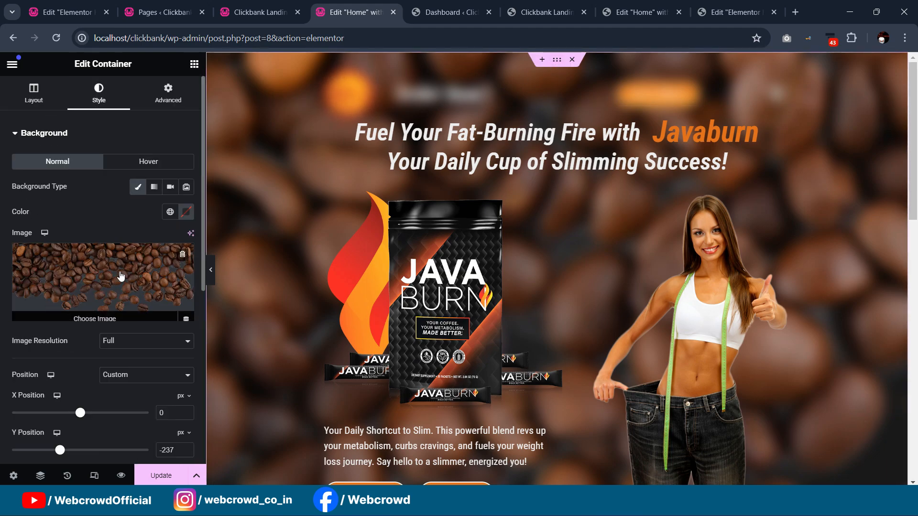
pyautogui.scroll(-3, 114, 286)
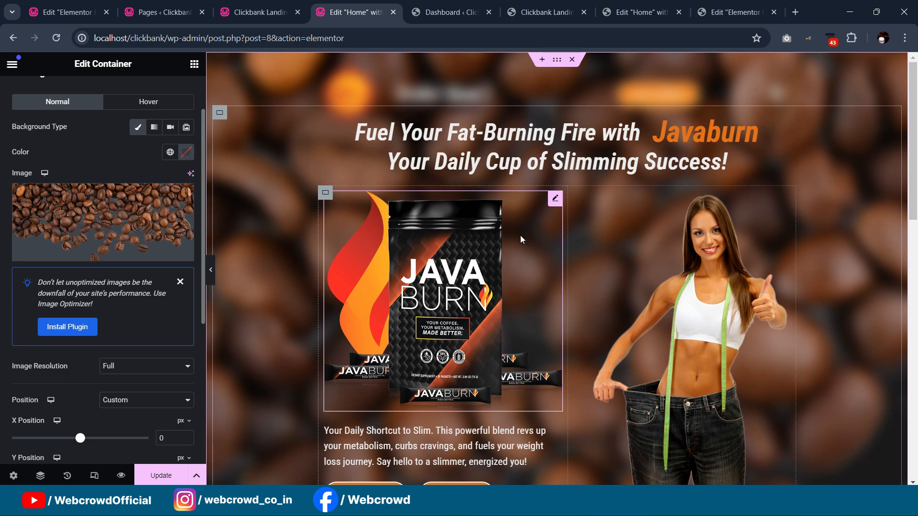
pyautogui.scroll(-3, 522, 238)
pyautogui.scroll(-1, 522, 237)
pyautogui.scroll(-4, 106, 298)
pyautogui.scroll(3, 122, 300)
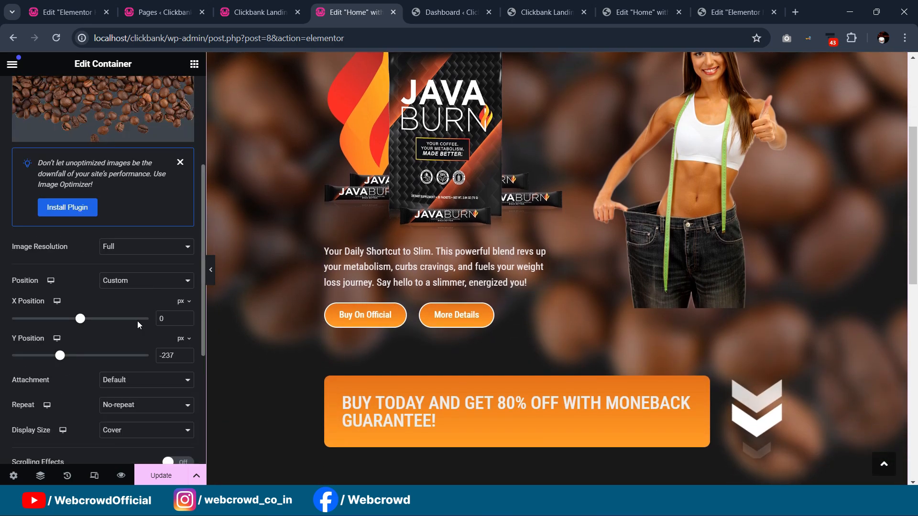
# - Try a Y position of -607 px for the hero background image and check it at full width
pyautogui.moveTo(64, 418); pyautogui.dragTo(33, 417)
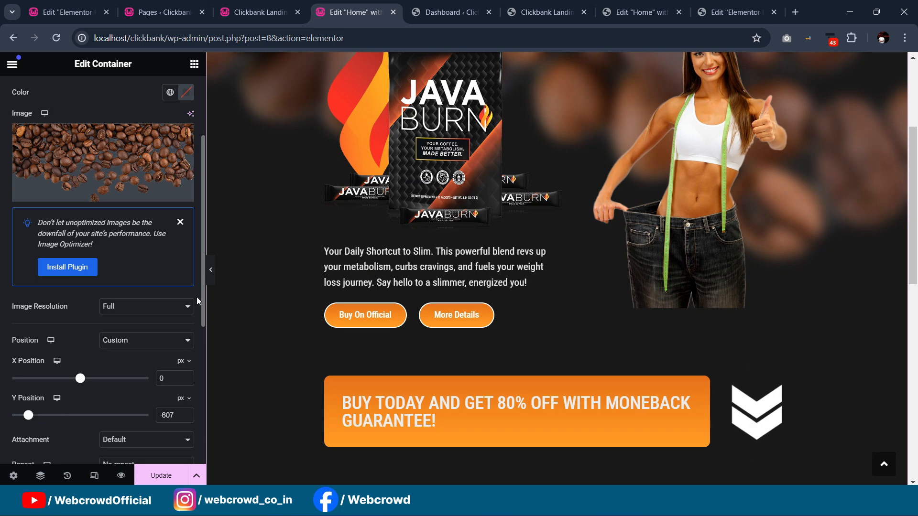
pyautogui.click(212, 275)
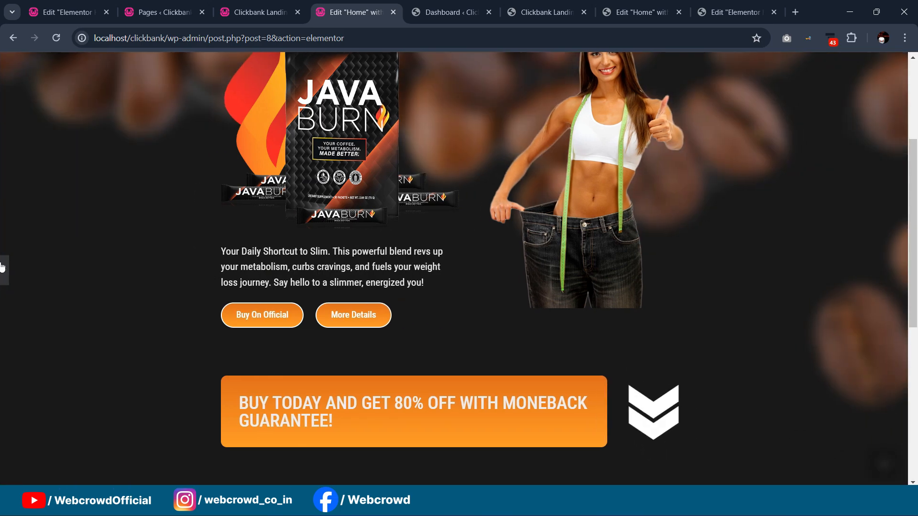
pyautogui.click(4, 266)
# - Set the hero background's display size to Default and its Y position to -327 px, checking the full-width view
pyautogui.scroll(-2, 119, 383)
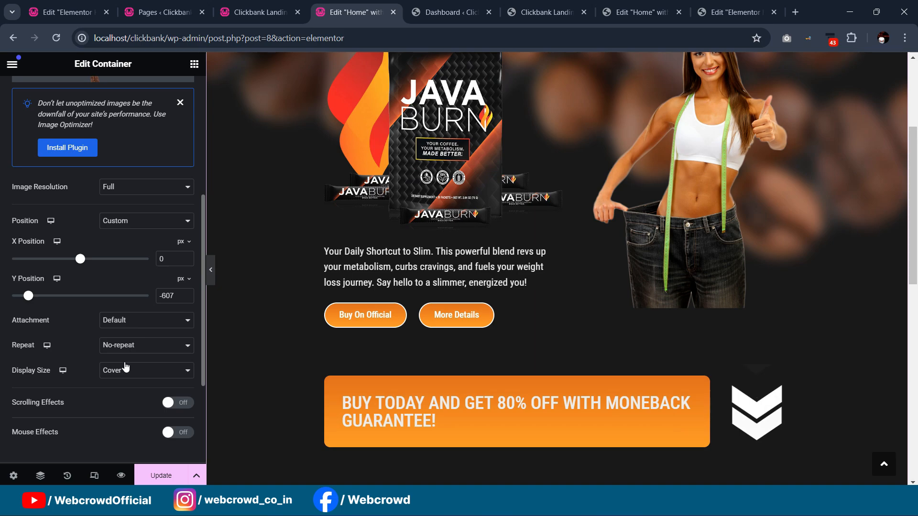
pyautogui.click(129, 376)
pyautogui.click(127, 382)
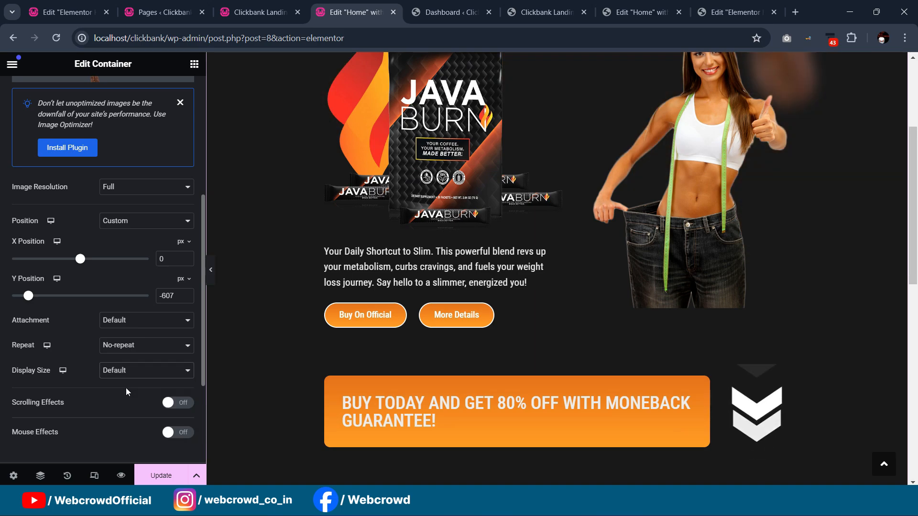
pyautogui.moveTo(31, 297); pyautogui.dragTo(52, 300)
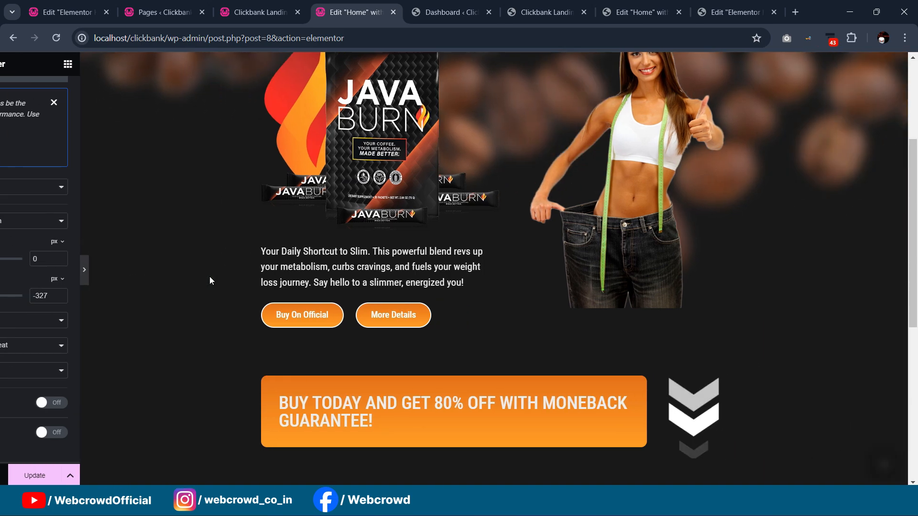
pyautogui.click(210, 277)
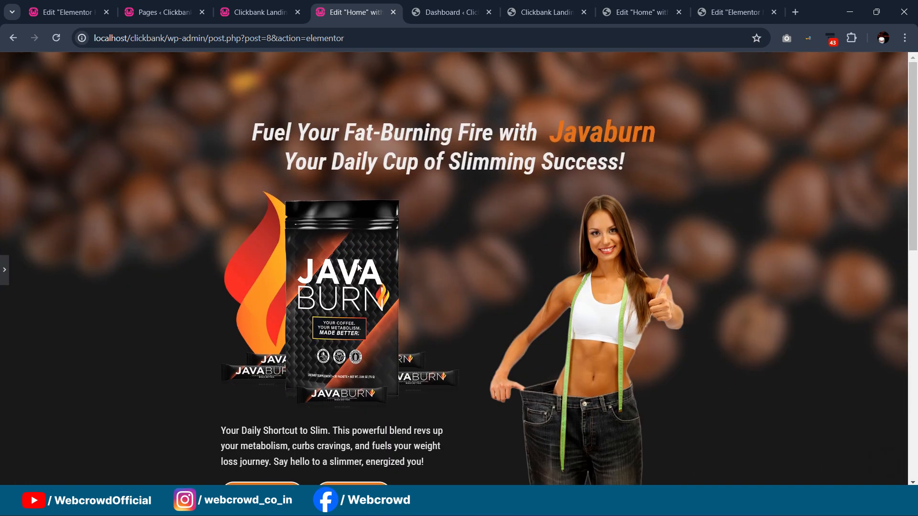
pyautogui.click(2, 266)
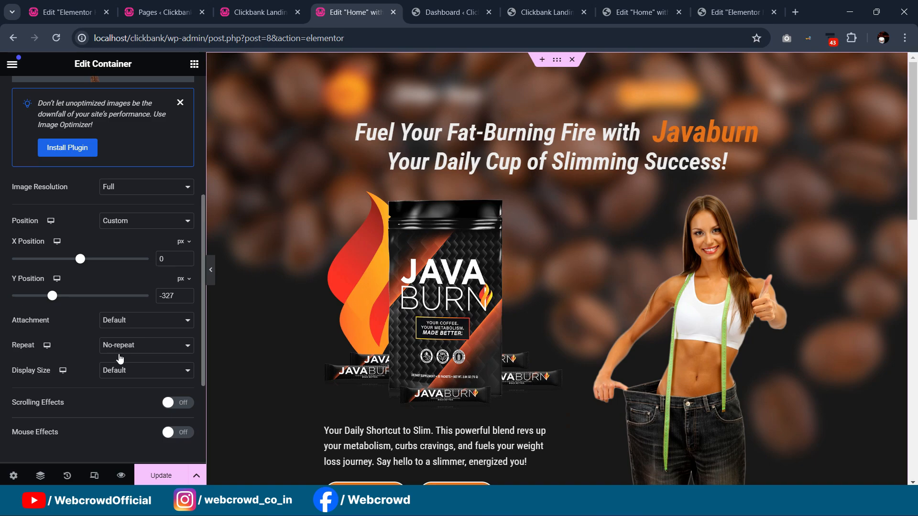
# - Set the hero background's Y position to -439 px, review the section at full width, and update the page
pyautogui.scroll(1, 138, 191)
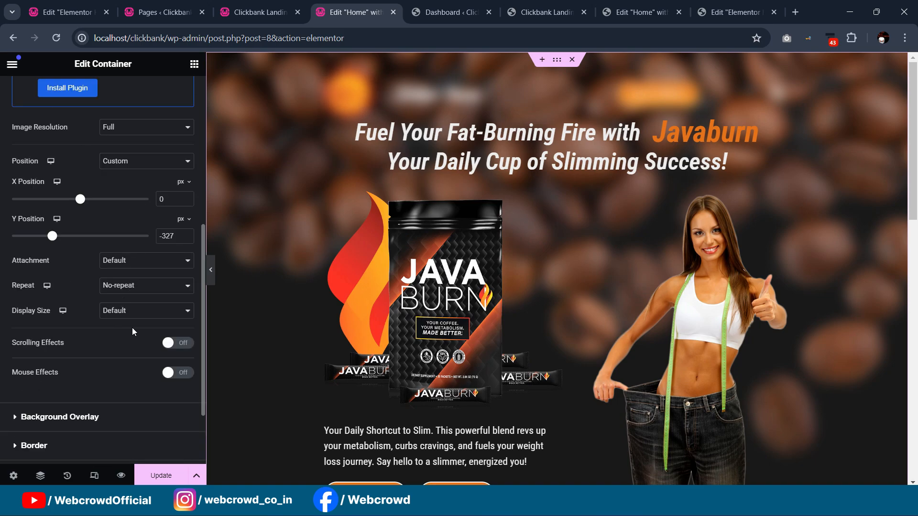
pyautogui.scroll(2, 133, 320)
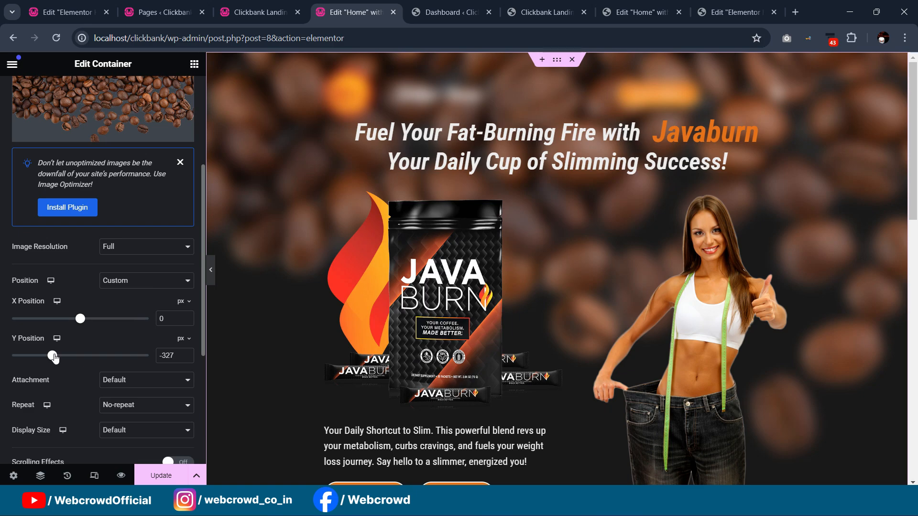
pyautogui.moveTo(53, 358); pyautogui.dragTo(44, 358)
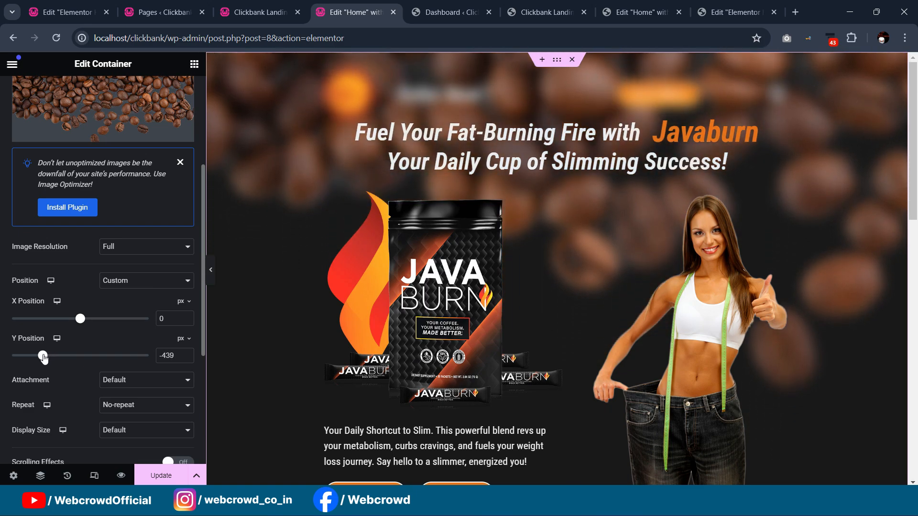
pyautogui.click(210, 270)
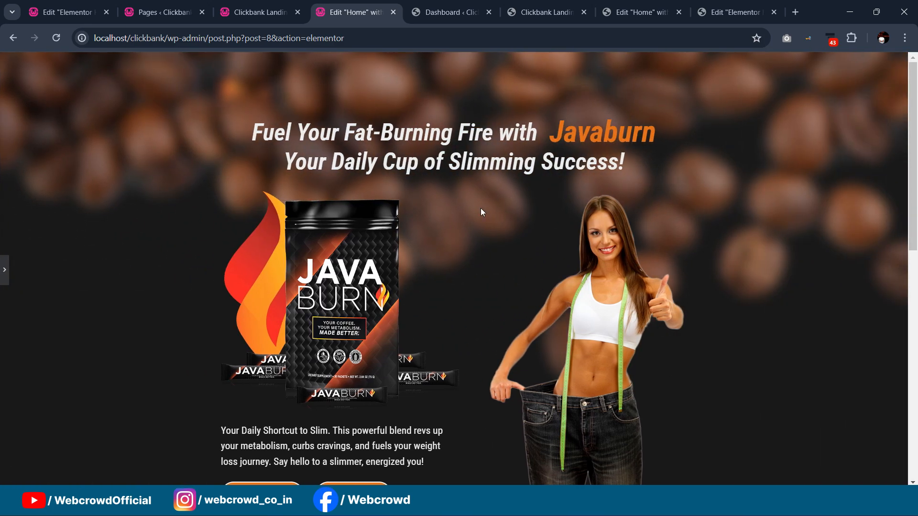
pyautogui.scroll(-6, 481, 211)
pyautogui.scroll(6, 481, 211)
pyautogui.scroll(-4, 481, 211)
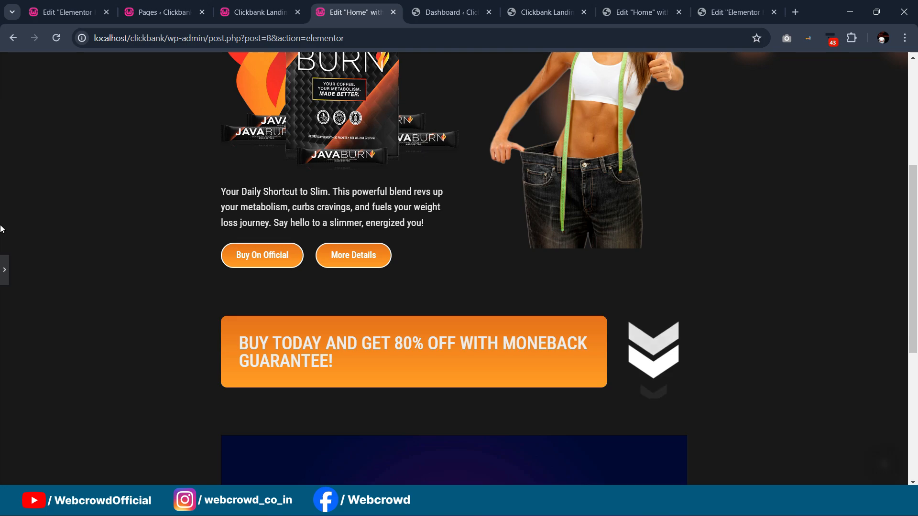
pyautogui.click(5, 269)
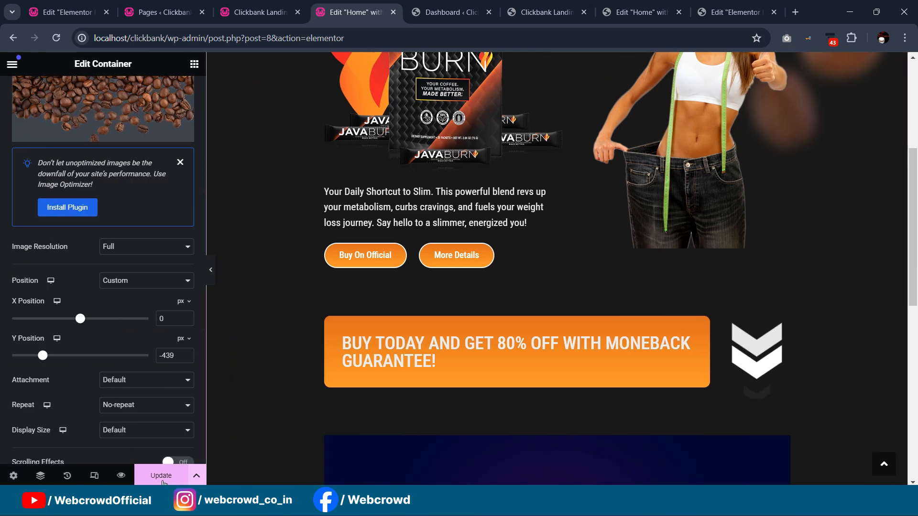
# - Open the Sticky Video widget below the promo banner for editing and show its style settings
pyautogui.scroll(-5, 445, 249)
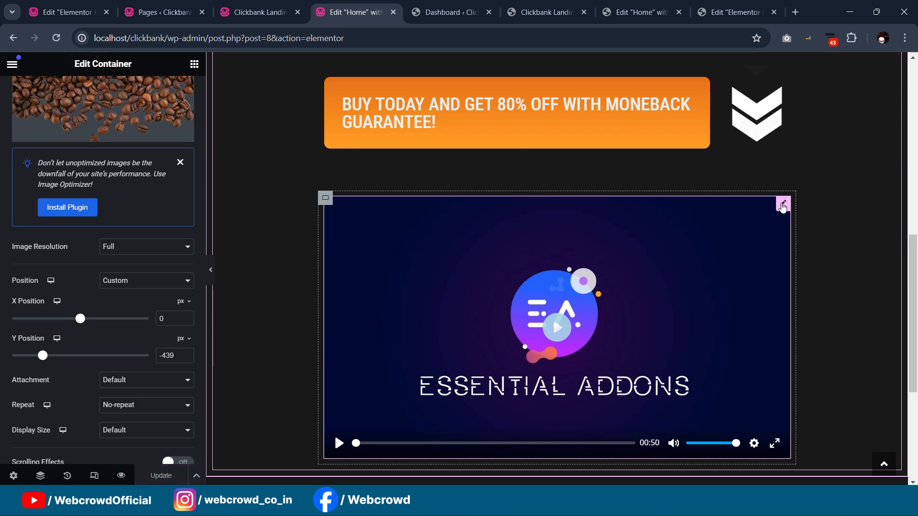
pyautogui.click(782, 206)
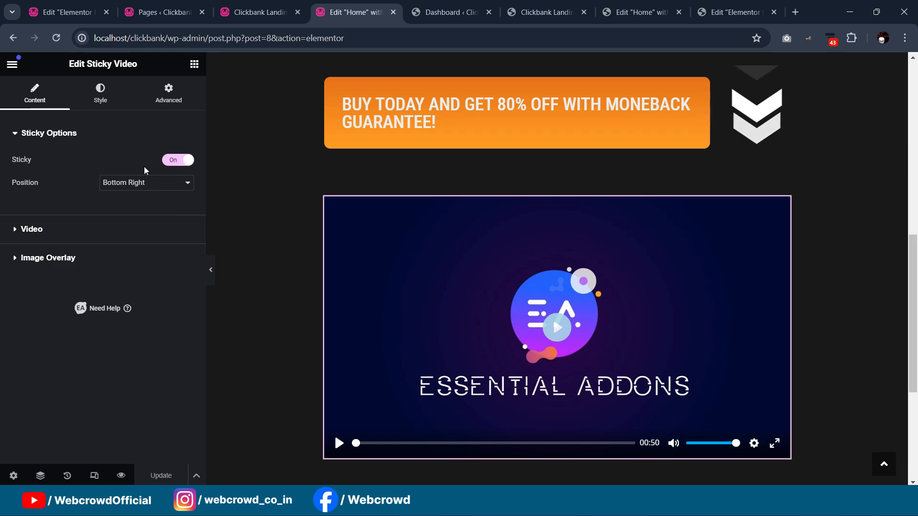
pyautogui.click(100, 94)
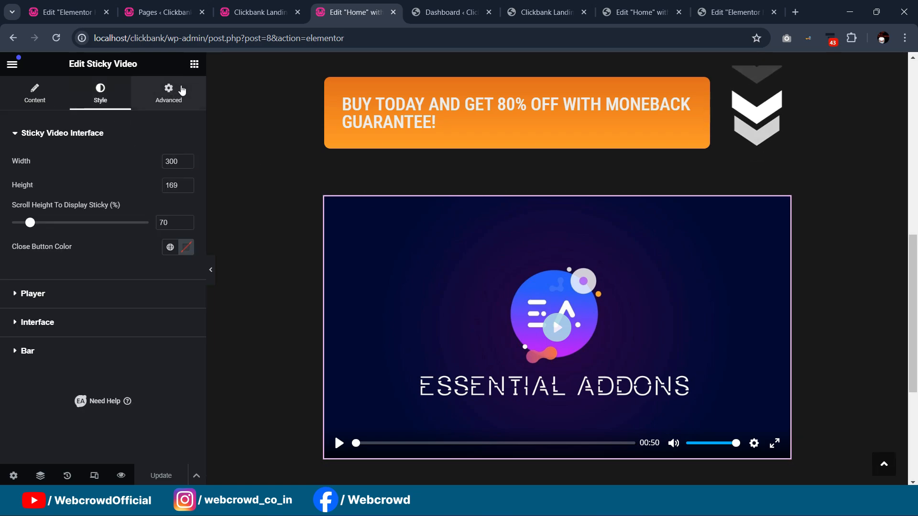
# - Add a box shadow to the Sticky Video widget with horizontal and vertical offsets of 5
pyautogui.click(168, 94)
pyautogui.scroll(-4, 69, 277)
pyautogui.scroll(-3, 76, 315)
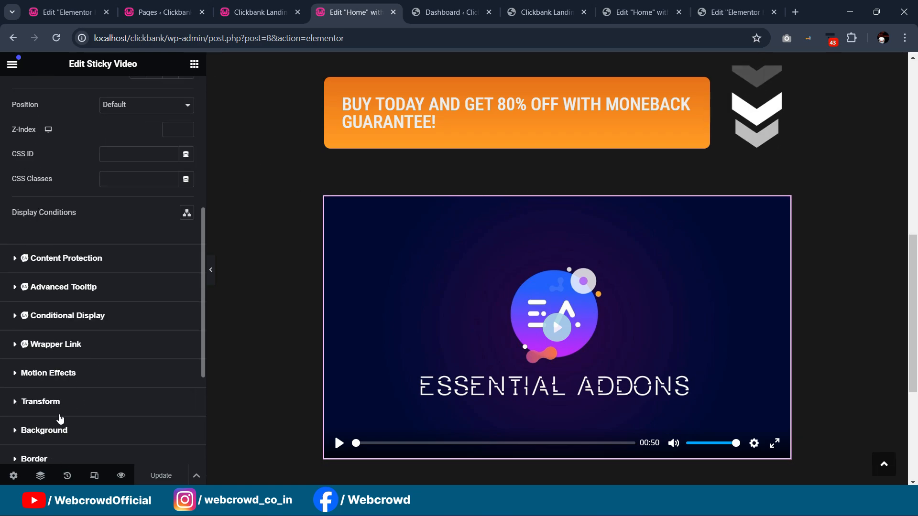
pyautogui.scroll(-1, 59, 419)
pyautogui.click(62, 406)
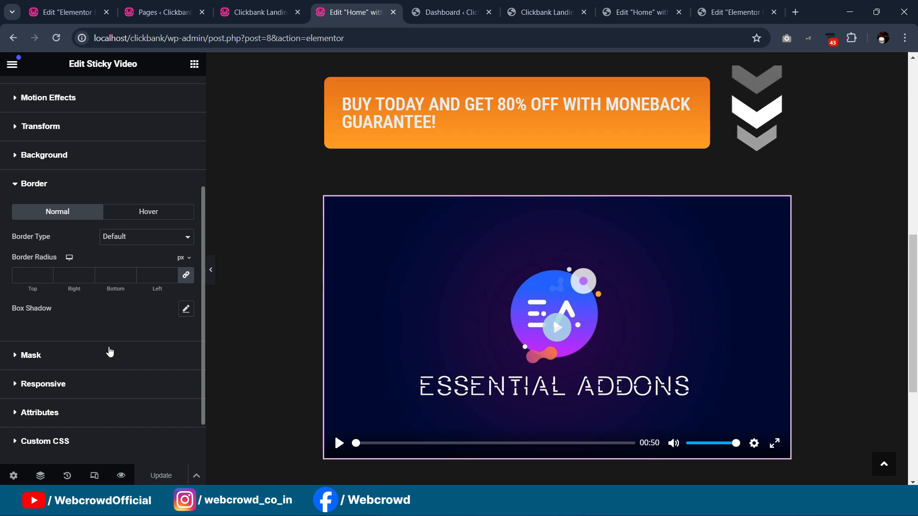
pyautogui.click(186, 310)
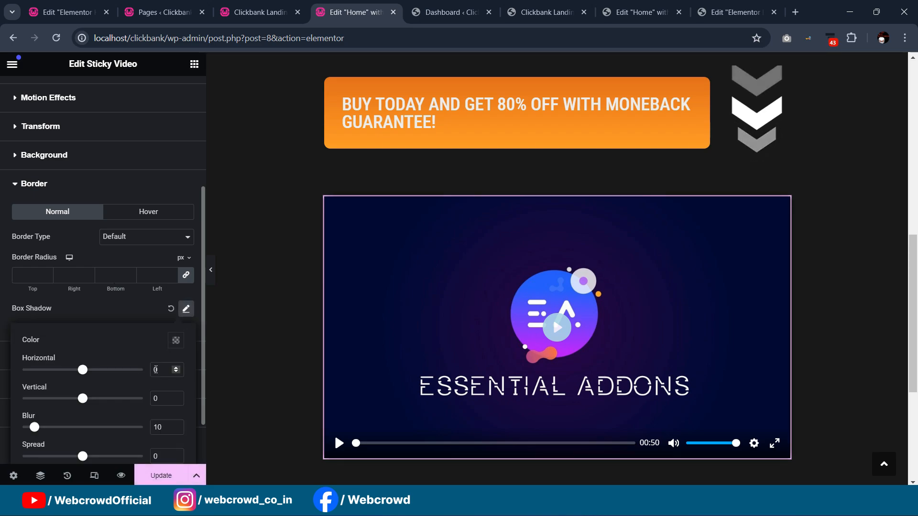
pyautogui.write('5')
# - Set the video's shadow colour to rgba(0, 0, 0, 0.6) and its horizontal and vertical offsets to 10
pyautogui.click(176, 340)
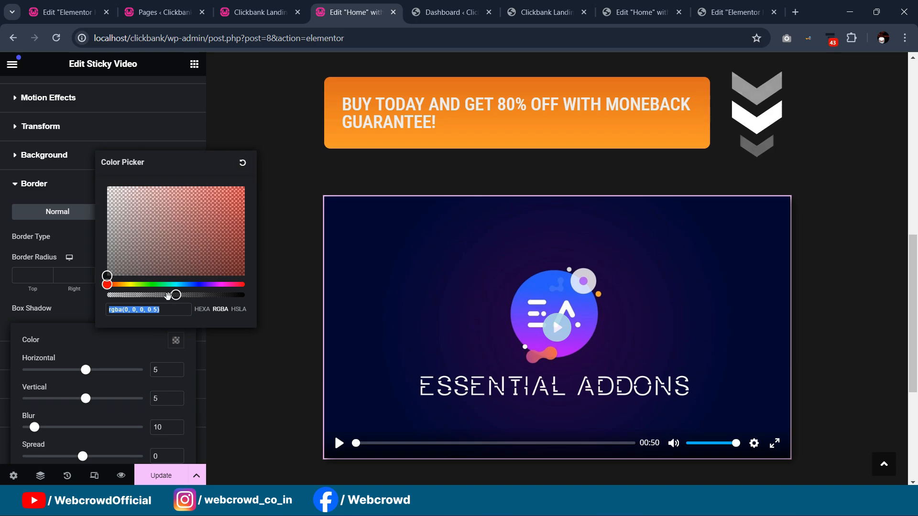
pyautogui.scroll(-1, 121, 380)
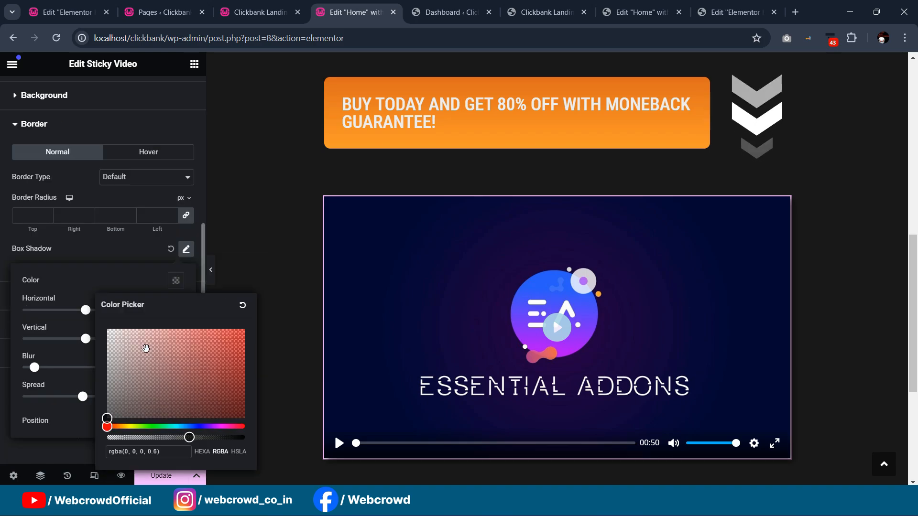
pyautogui.click(129, 282)
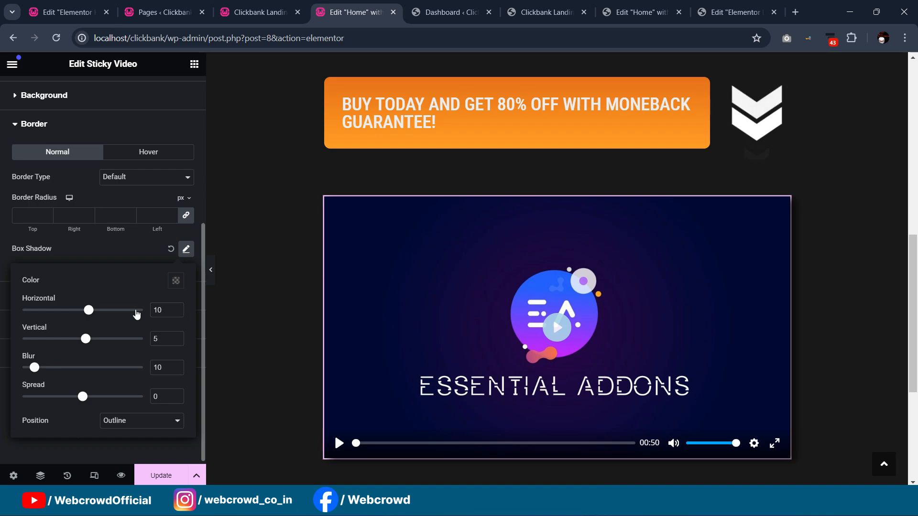
pyautogui.write('10')
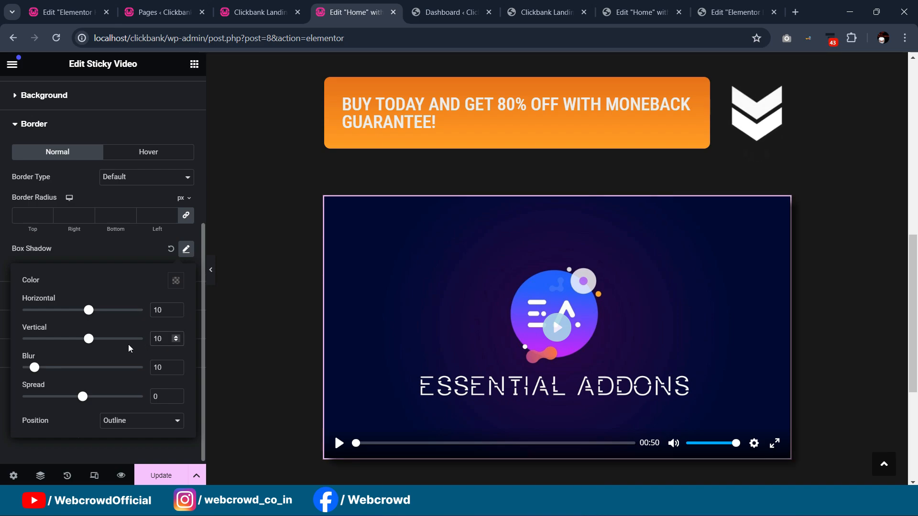
# - Change the video's shadow colour to rgba(0, 0, 0, 0.4) and set its blur to 61
pyautogui.click(176, 280)
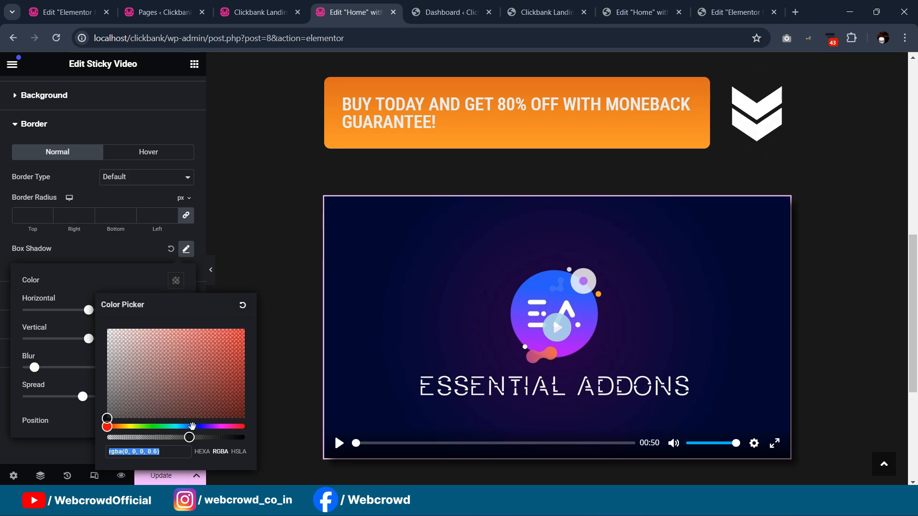
pyautogui.moveTo(189, 437); pyautogui.dragTo(162, 437)
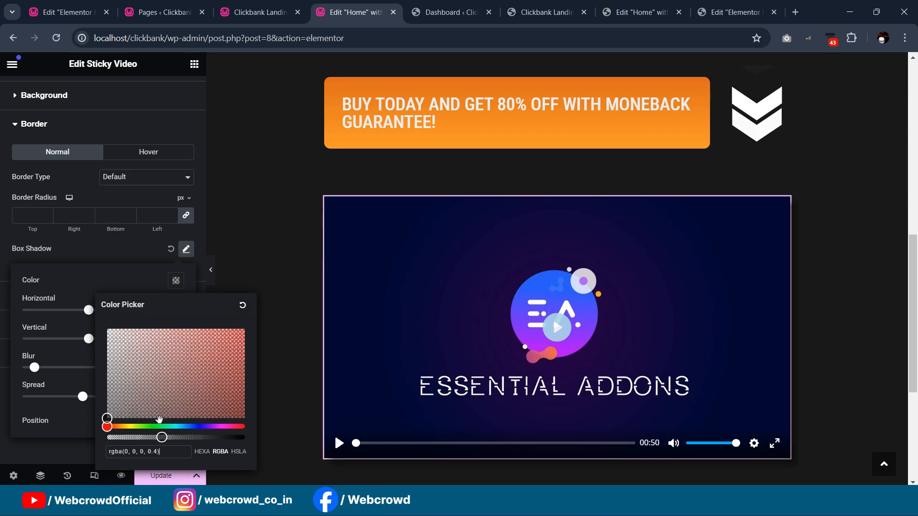
pyautogui.click(94, 285)
pyautogui.moveTo(34, 368); pyautogui.dragTo(96, 367)
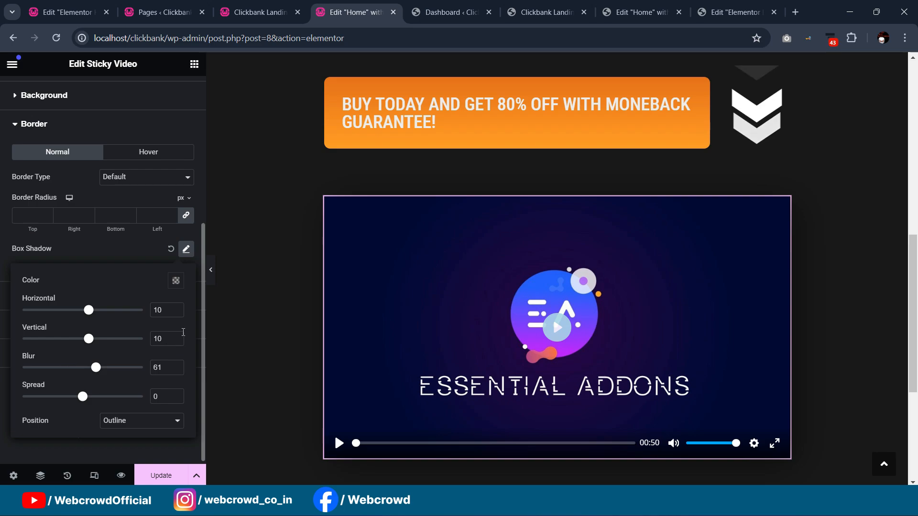
# - Preview the video's shadow with the editing panel hidden, and restore the panel
pyautogui.click(213, 271)
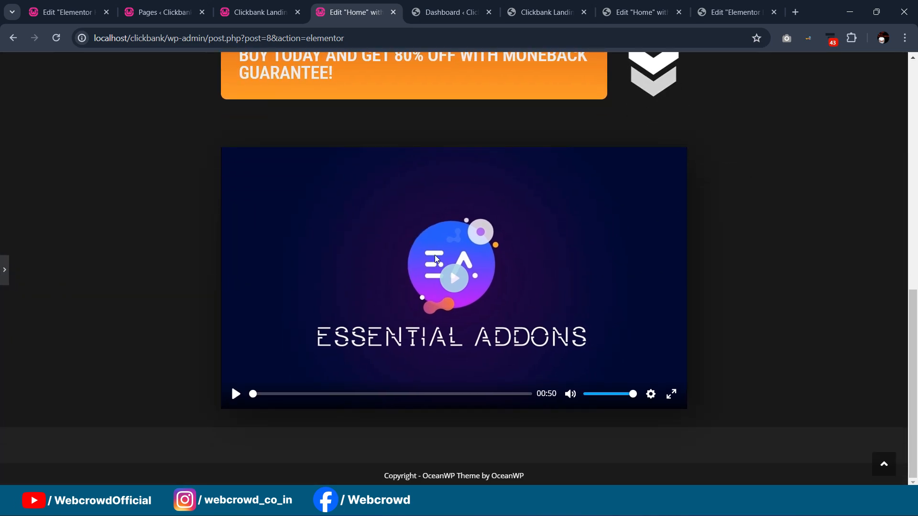
pyautogui.scroll(1, 650, 298)
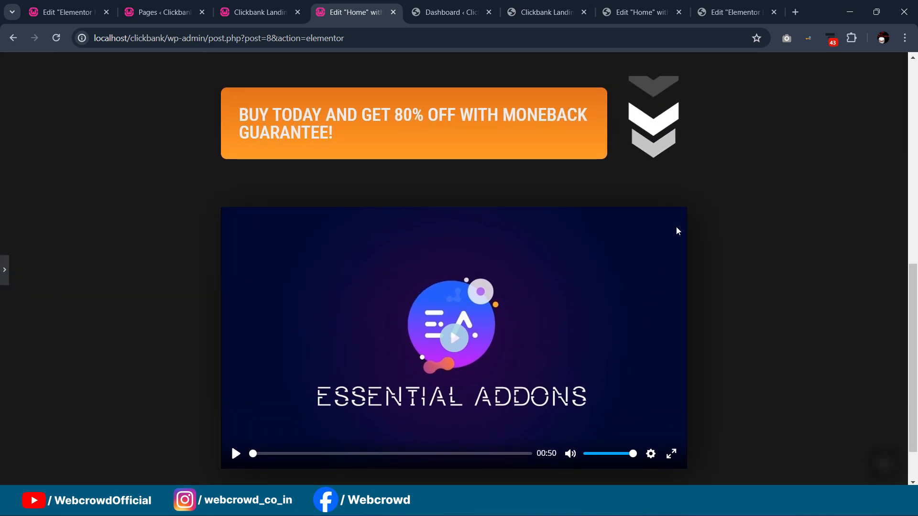
pyautogui.scroll(-1, 676, 231)
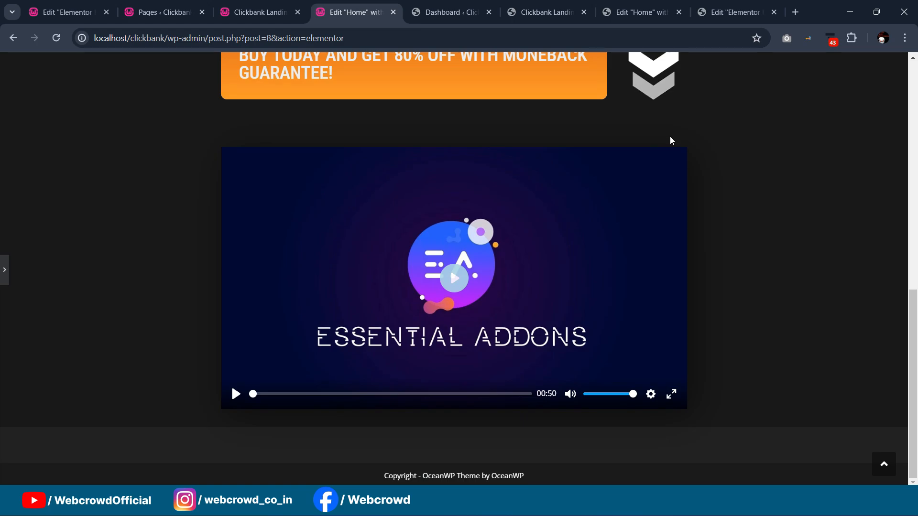
pyautogui.click(4, 272)
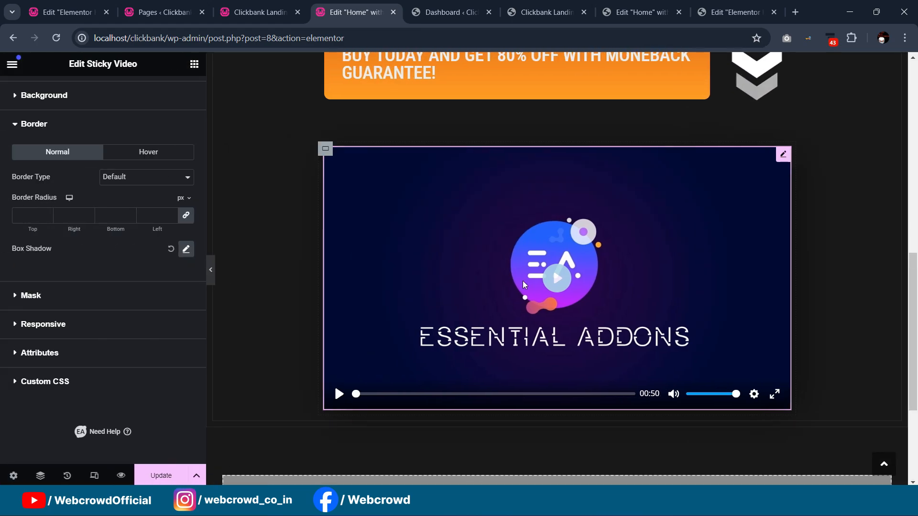
pyautogui.scroll(-1, 472, 278)
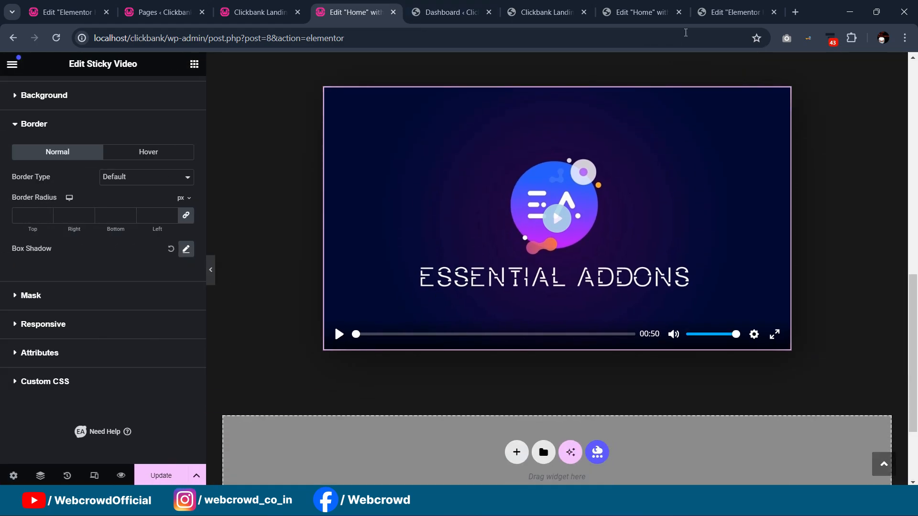
pyautogui.scroll(2, 666, 159)
pyautogui.scroll(-1, 665, 159)
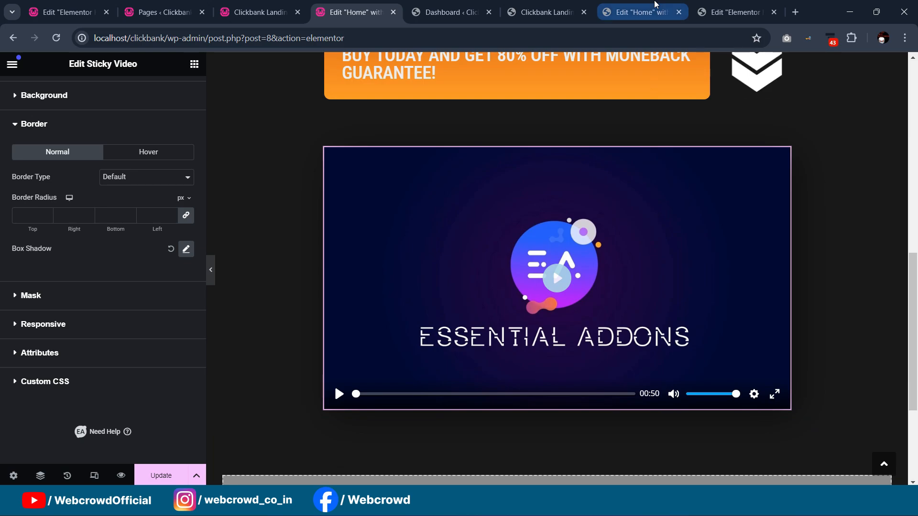
# - Switch to the reference Home page on webcrowd.co.in and copy the YouTube link from its Sticky Video widget
pyautogui.click(655, 7)
pyautogui.scroll(-3, 400, 255)
pyautogui.scroll(2, 400, 254)
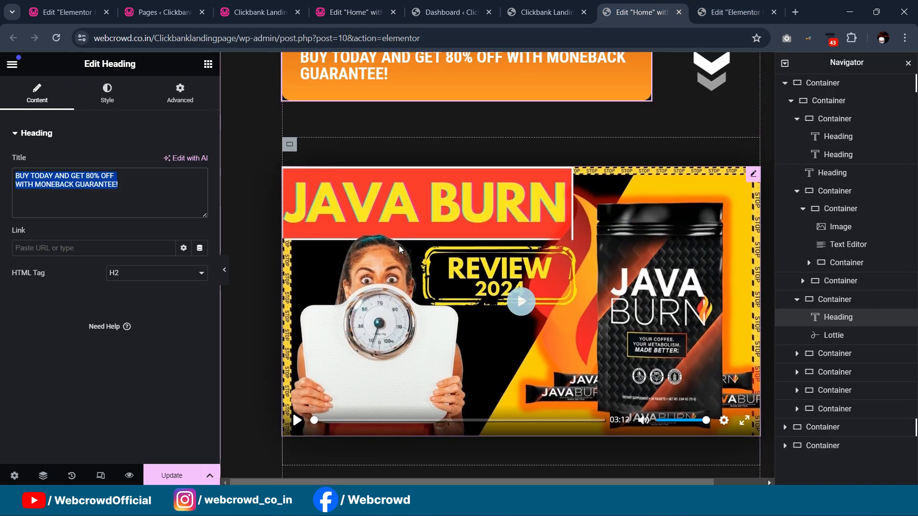
pyautogui.click(753, 177)
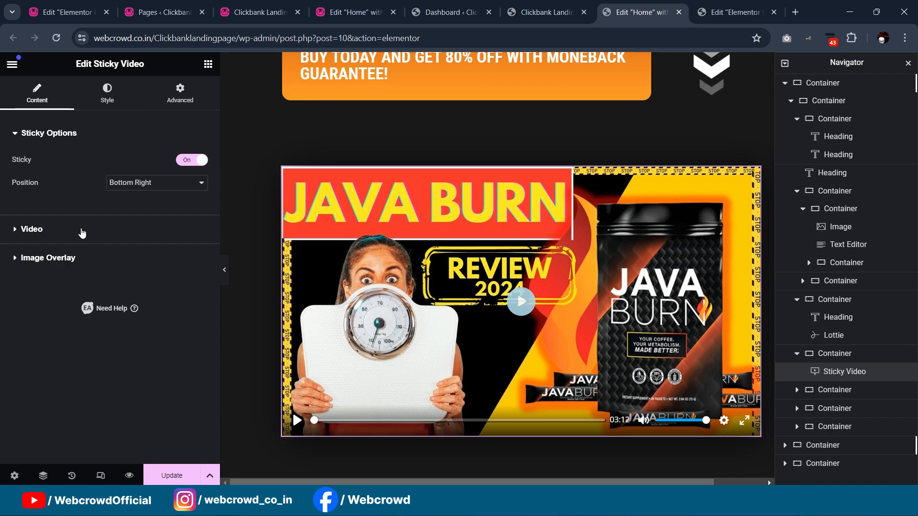
pyautogui.click(82, 233)
pyautogui.tripleClick(135, 232)
pyautogui.hotkey('ctrl', 'c')
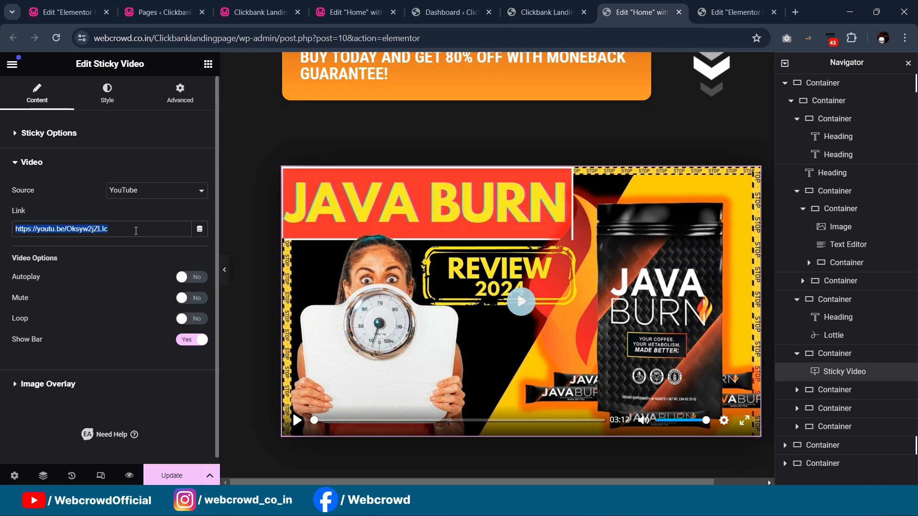
# - Return to the localhost Home page editor and replace the Sticky Video widget's link with the copied YouTube link
pyautogui.click(263, 13)
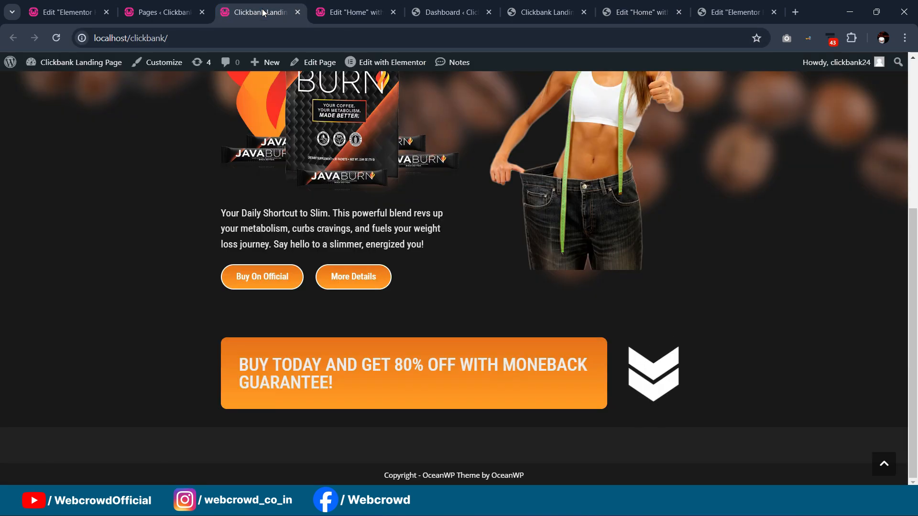
pyautogui.click(352, 11)
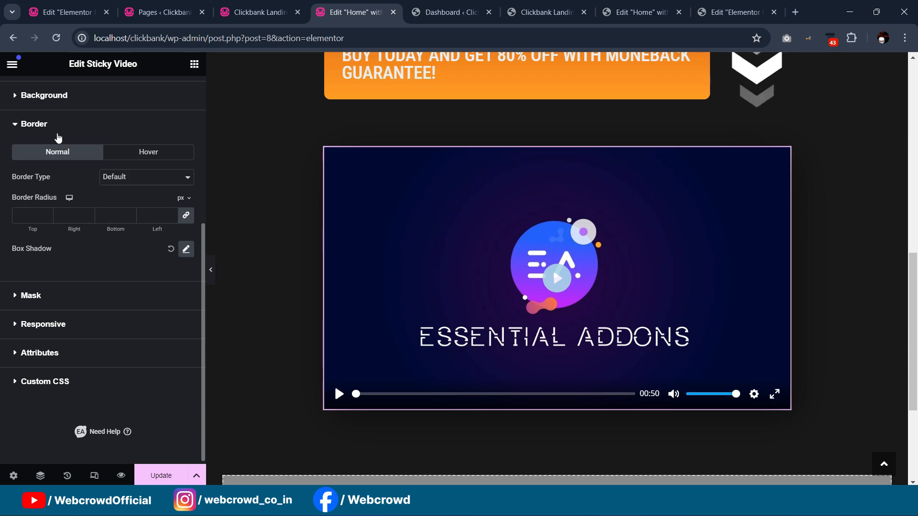
pyautogui.scroll(5, 76, 158)
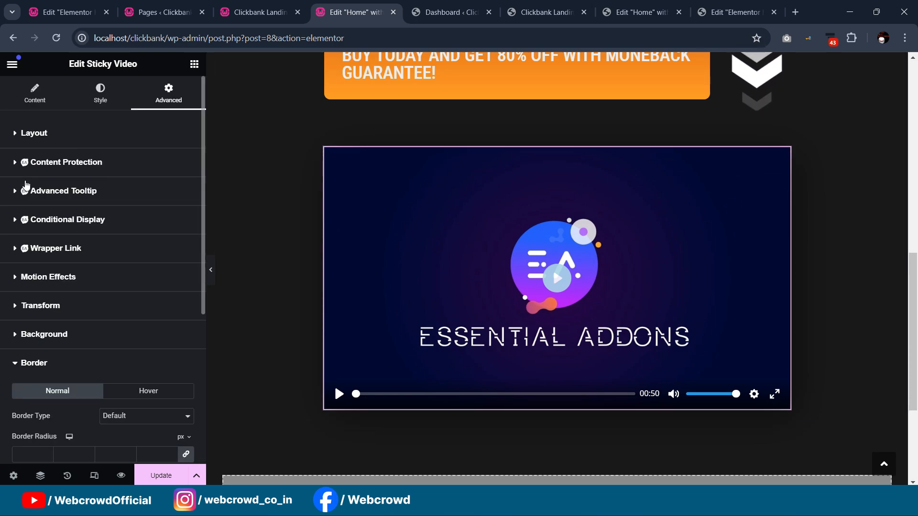
pyautogui.click(36, 94)
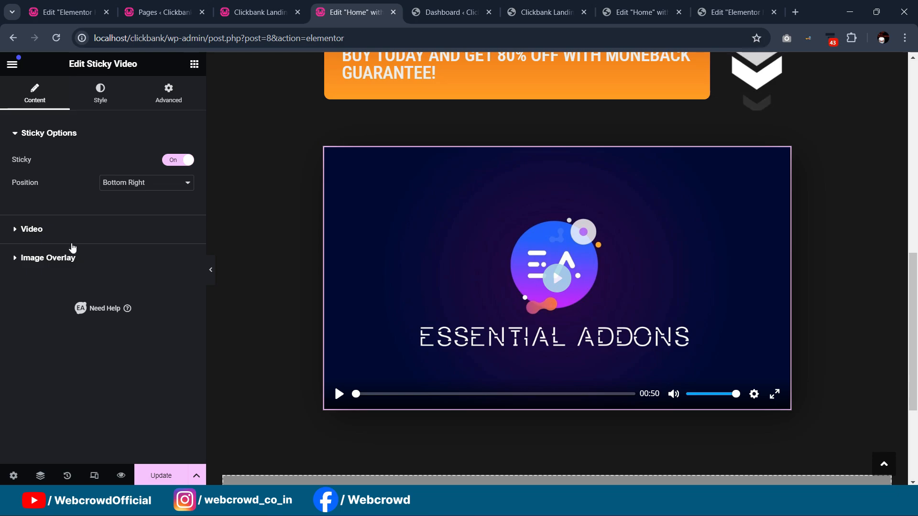
pyautogui.click(68, 232)
pyautogui.hotkey('ctrl', 'a')
pyautogui.hotkey('ctrl', 'v')
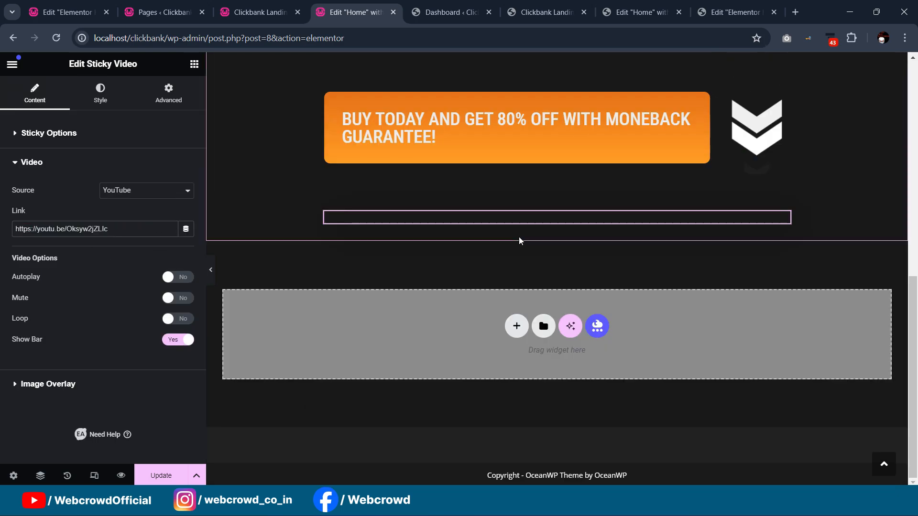
pyautogui.scroll(2, 615, 195)
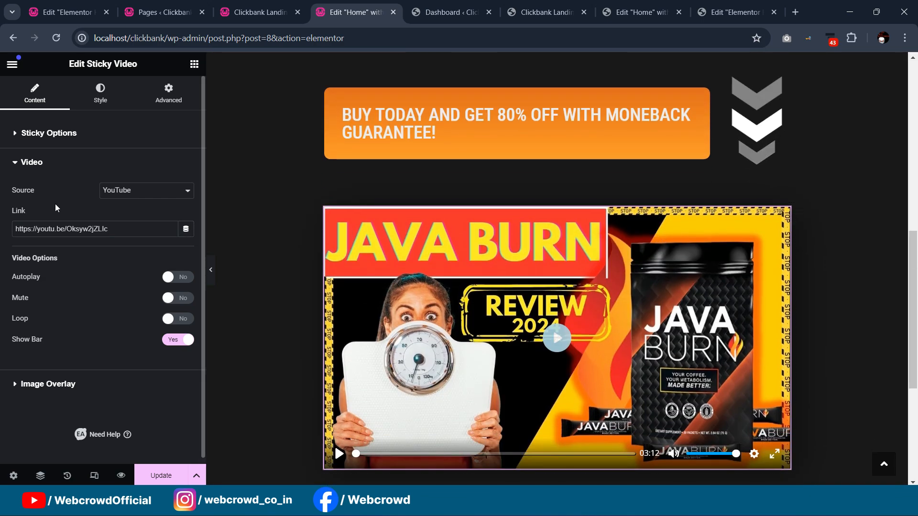
# - Set the Sticky Video's scroll height to display sticky to 40% and check the video on the page
pyautogui.click(98, 96)
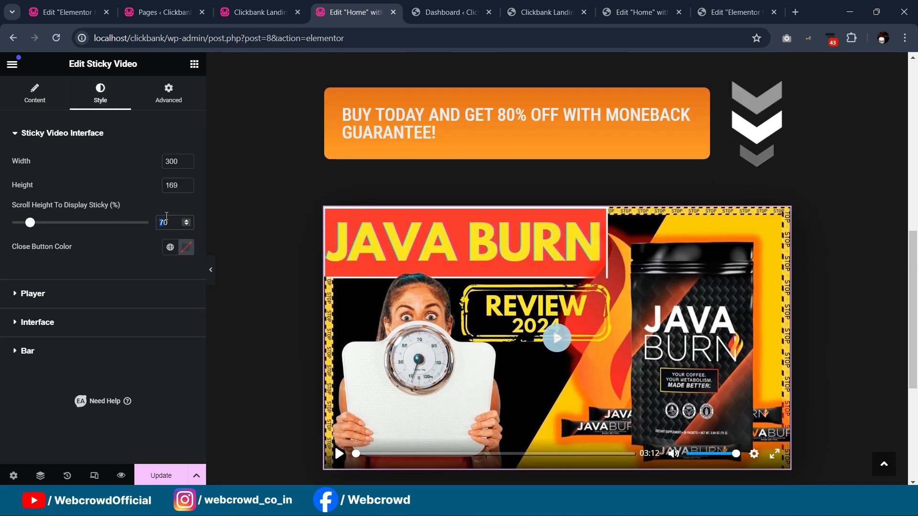
pyautogui.write('40')
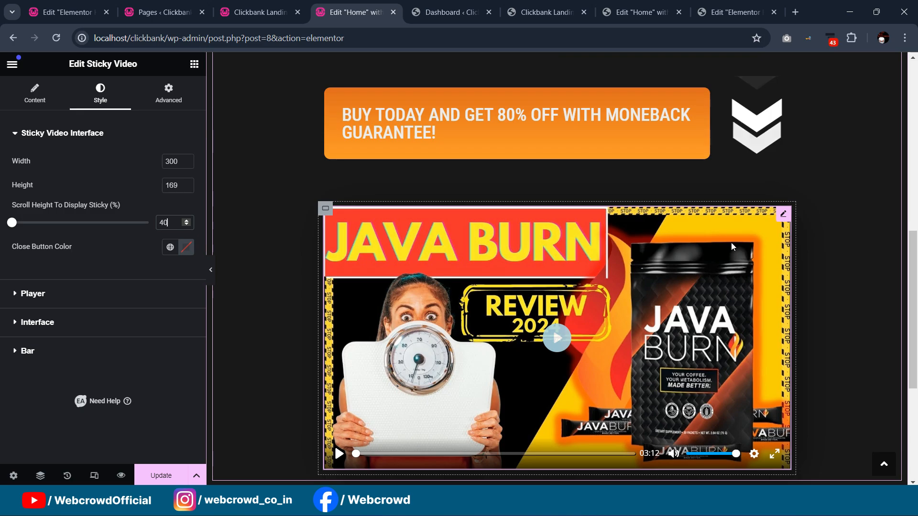
pyautogui.scroll(1, 734, 248)
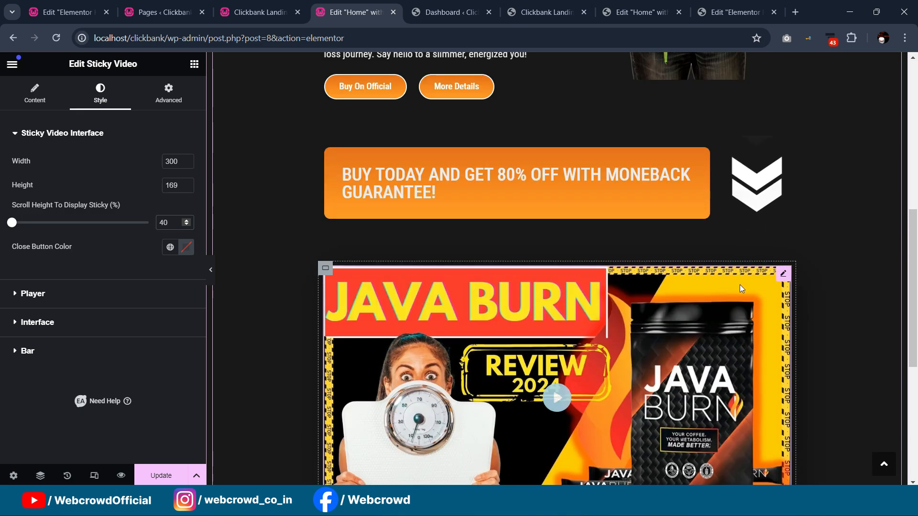
pyautogui.scroll(-2, 563, 253)
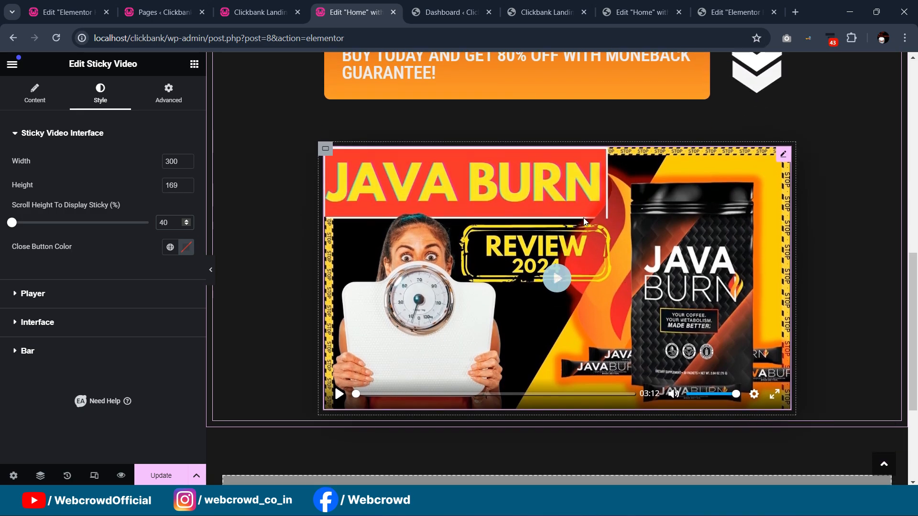
pyautogui.scroll(-1, 827, 285)
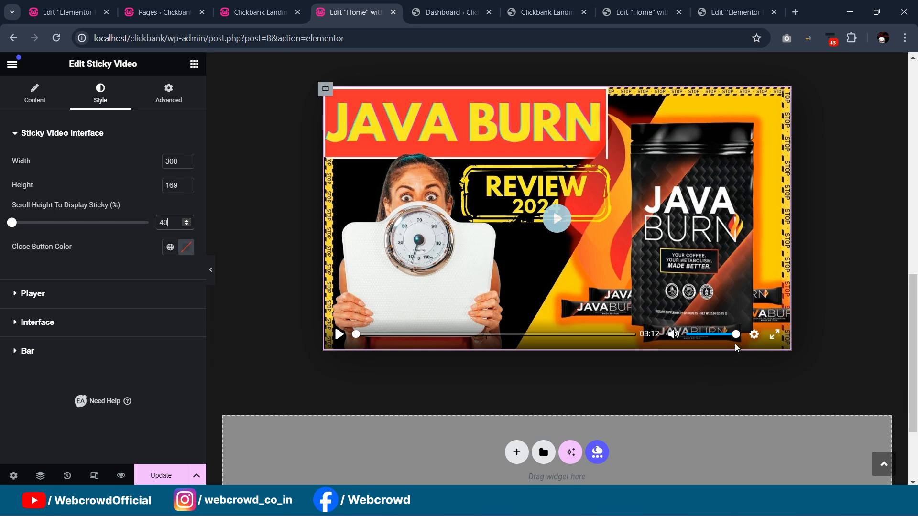
pyautogui.scroll(-2, 893, 378)
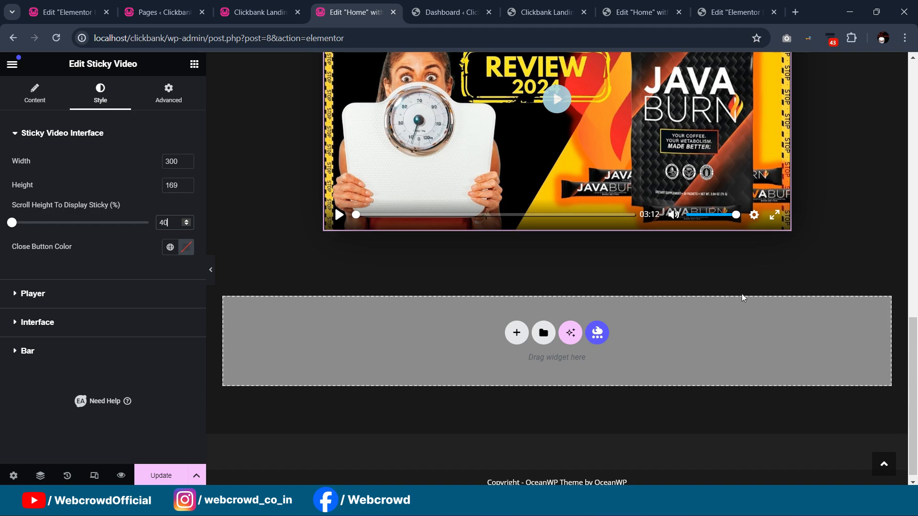
pyautogui.scroll(2, 618, 256)
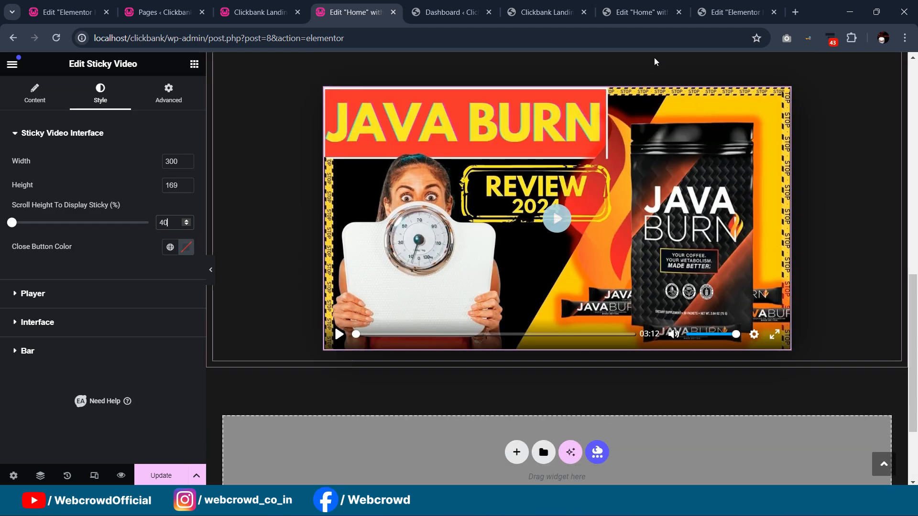
# - Examine the sticky video and the benefits section below it on the reference page, and return to the localhost Home page editor
pyautogui.click(641, 12)
pyautogui.scroll(-3, 667, 208)
pyautogui.scroll(-2, 668, 208)
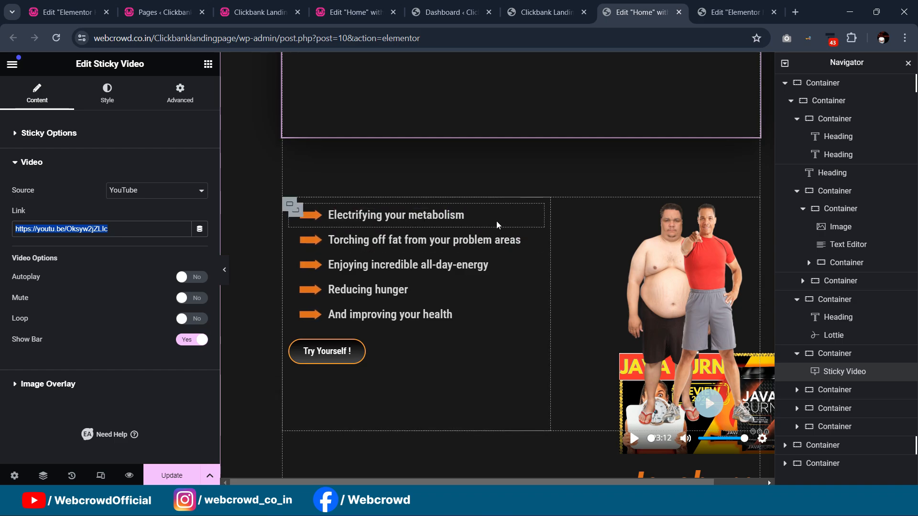
pyautogui.scroll(3, 270, 98)
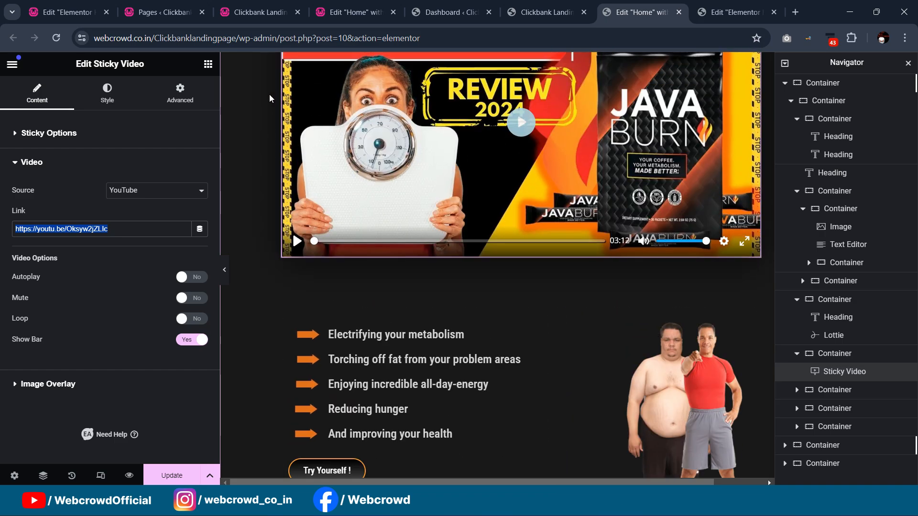
pyautogui.click(346, 14)
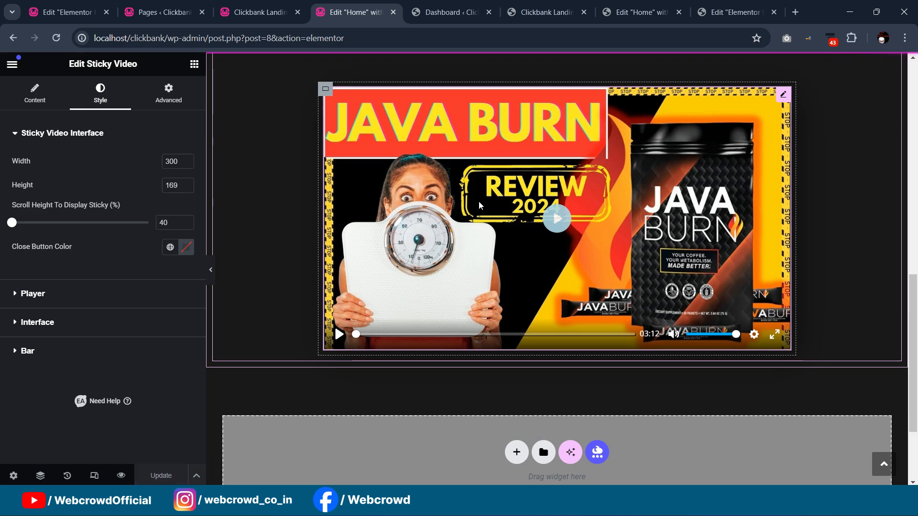
# - Add a Container below the sticky video and set its top margin to 40 px
pyautogui.click(194, 64)
pyautogui.scroll(-1, 557, 215)
pyautogui.moveTo(54, 238); pyautogui.dragTo(615, 303)
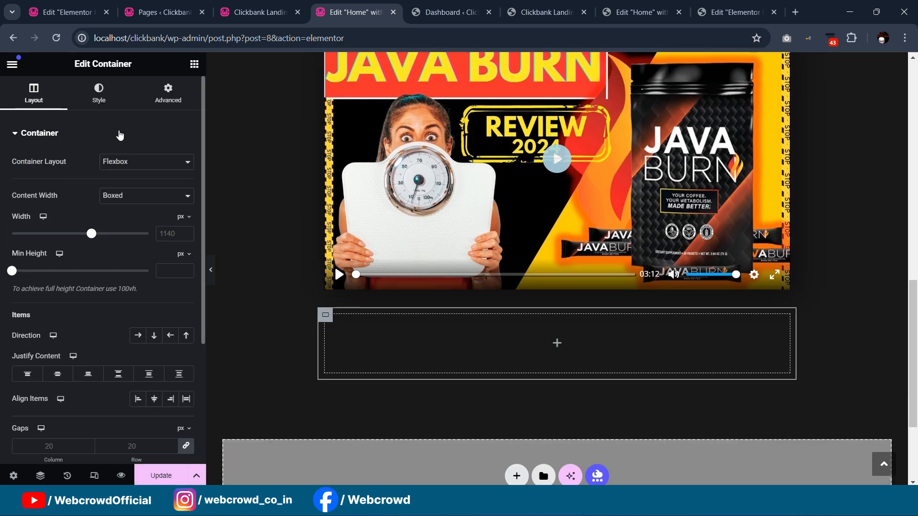
pyautogui.click(167, 92)
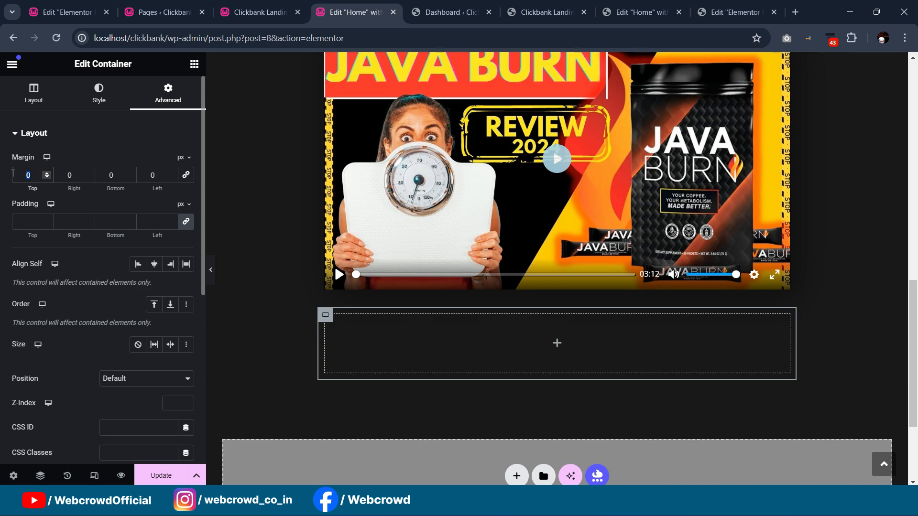
pyautogui.write('40')
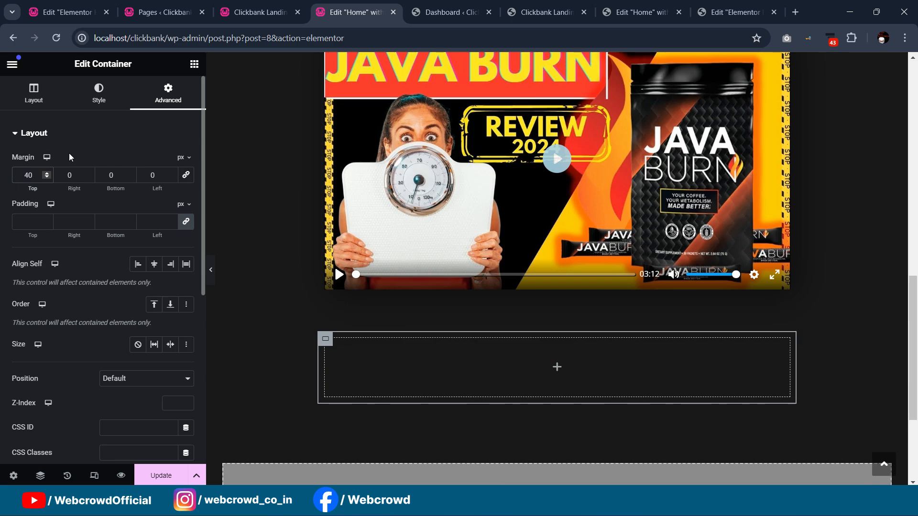
# - Nest a second Container inside the new one and set the outer container's direction to row
pyautogui.click(195, 64)
pyautogui.moveTo(69, 244); pyautogui.dragTo(459, 369)
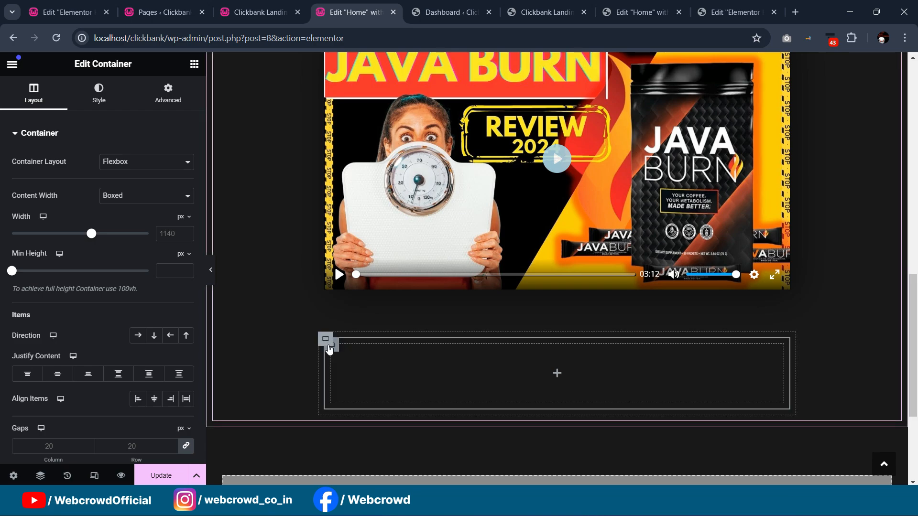
pyautogui.click(325, 341)
pyautogui.click(33, 93)
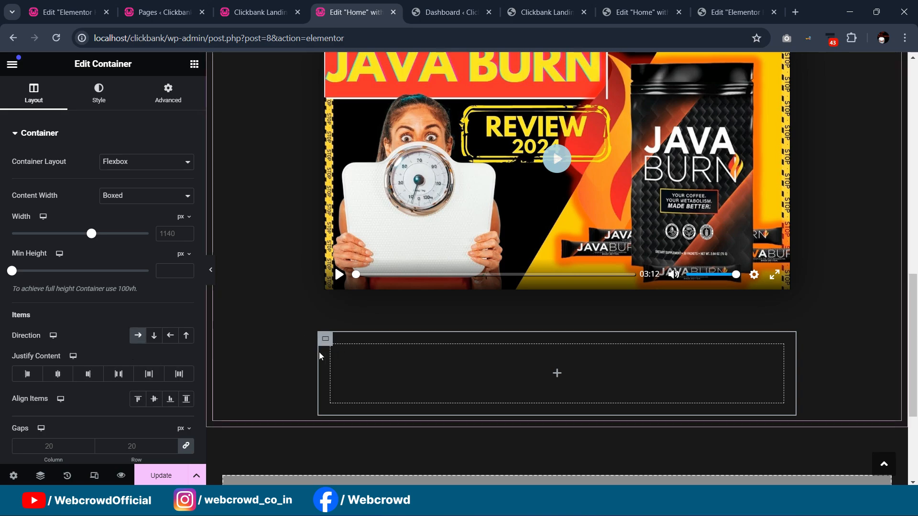
pyautogui.rightClick(326, 339)
pyautogui.click(542, 362)
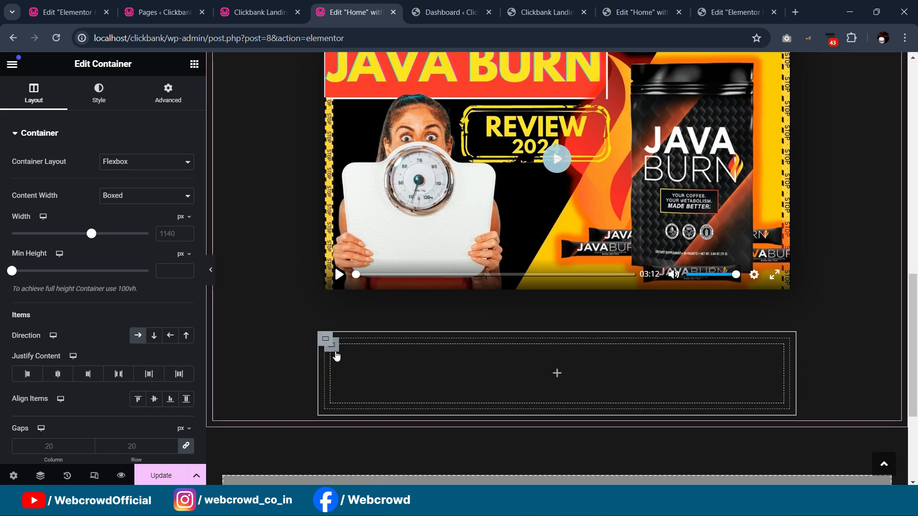
# - Duplicate the nested container to form two columns and set the outer container's padding to 0 px on all sides
pyautogui.rightClick(335, 350)
pyautogui.click(376, 196)
pyautogui.click(323, 341)
pyautogui.click(170, 104)
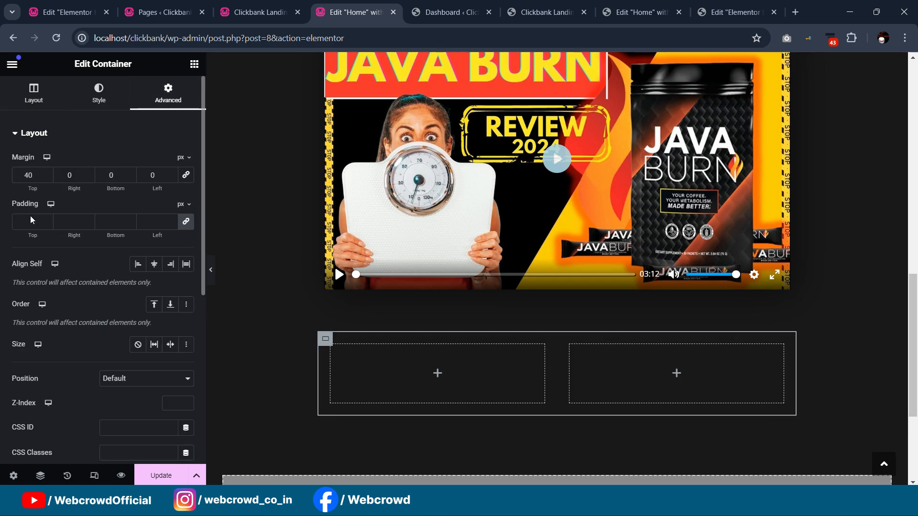
pyautogui.write('0')
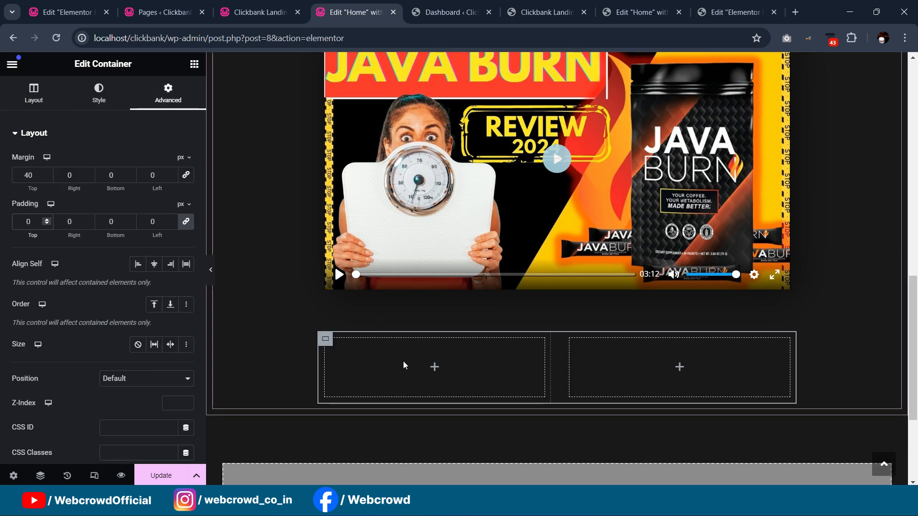
# - Check the reference page's benefits list, return to the localhost Home editor, and nest a row-direction Container in the first column
pyautogui.click(194, 64)
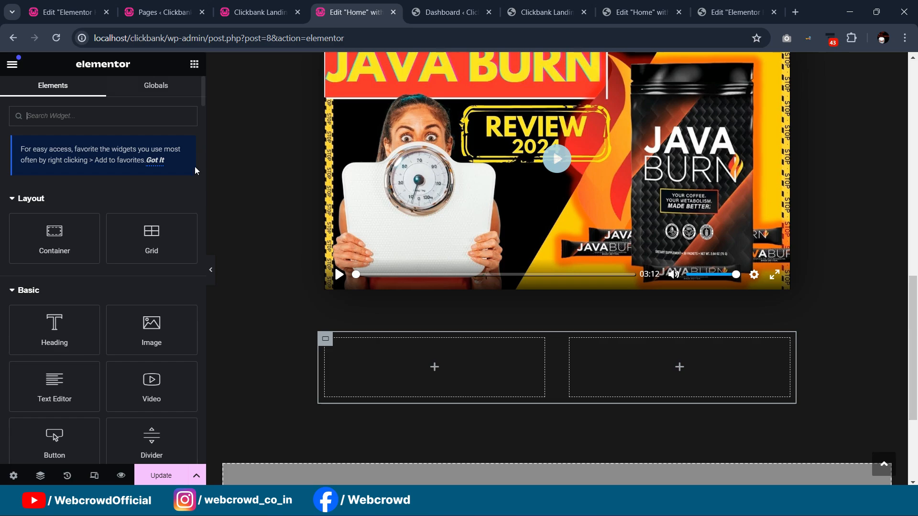
pyautogui.click(622, 11)
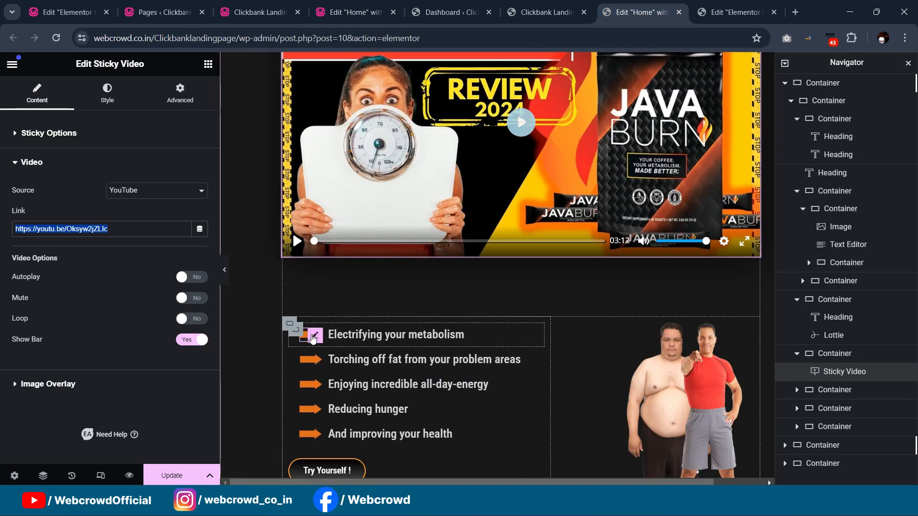
pyautogui.click(343, 11)
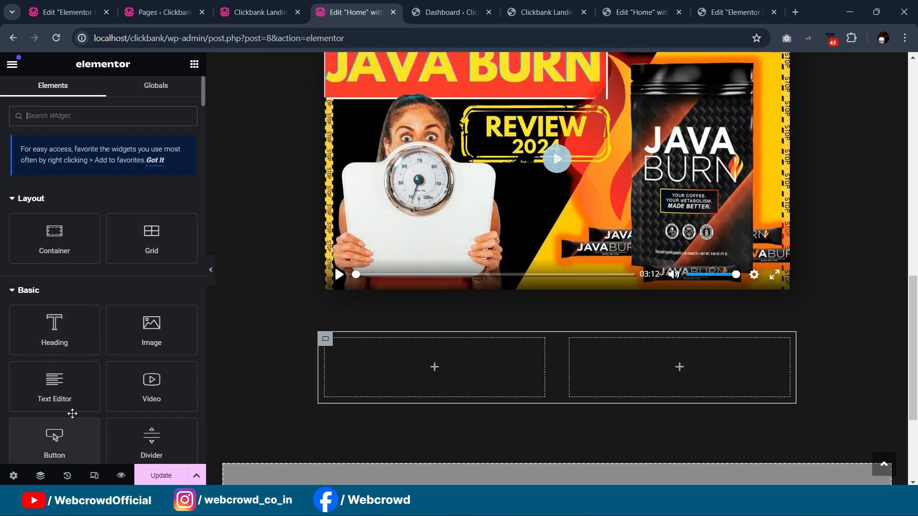
pyautogui.moveTo(55, 237); pyautogui.dragTo(384, 351)
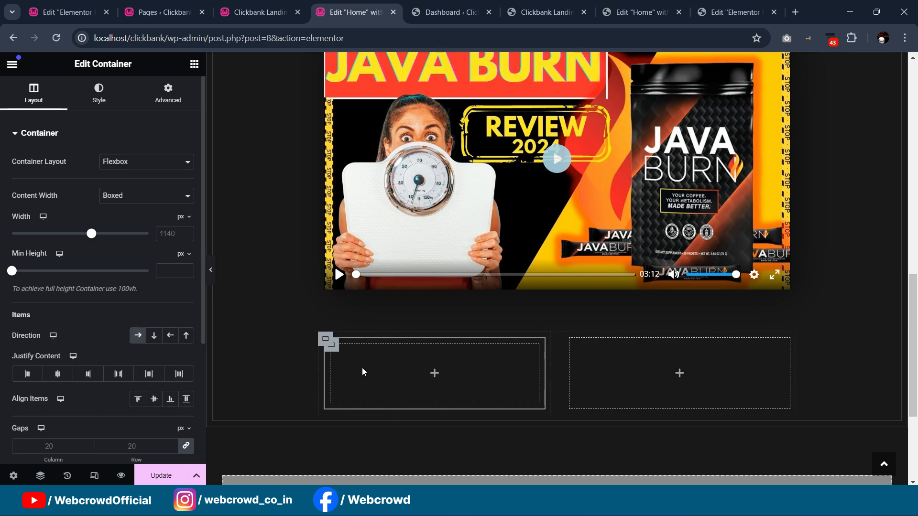
# - Find the Icon widget by searching for "icon" and place it in the nested container of the first column
pyautogui.click(194, 64)
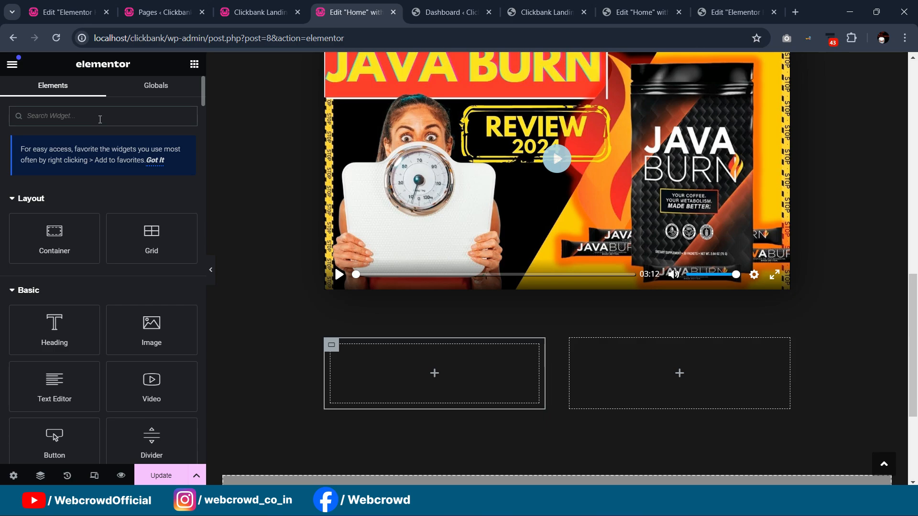
pyautogui.click(100, 120)
pyautogui.write('icon')
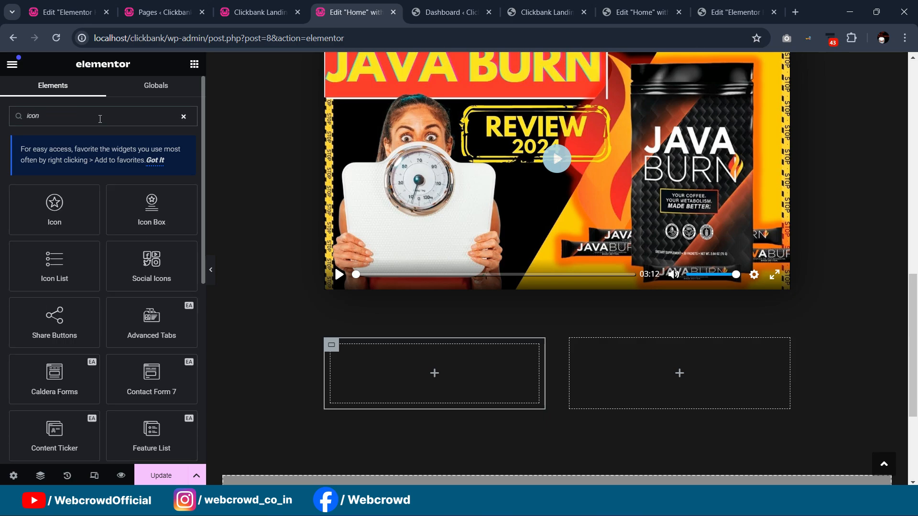
pyautogui.moveTo(54, 211); pyautogui.dragTo(410, 350)
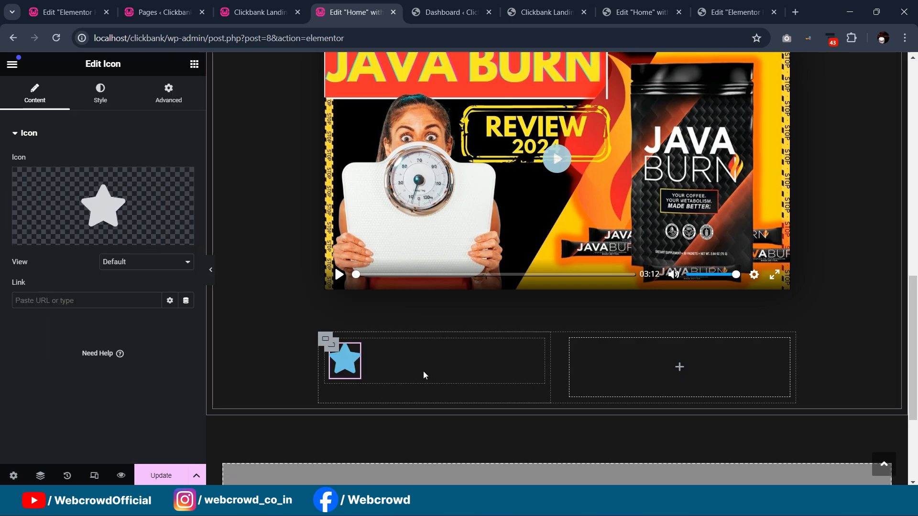
# - Replace the star icon by uploading and inserting the Arrow SVG file
pyautogui.click(56, 237)
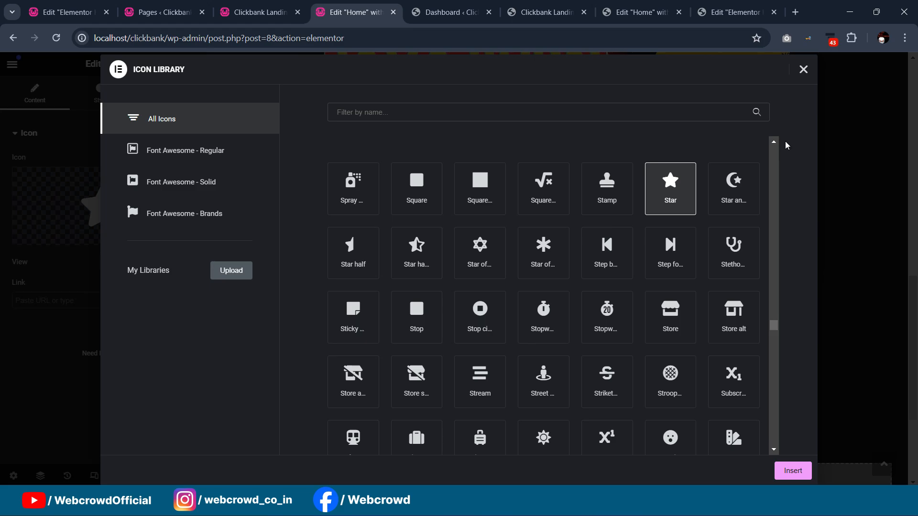
pyautogui.click(804, 70)
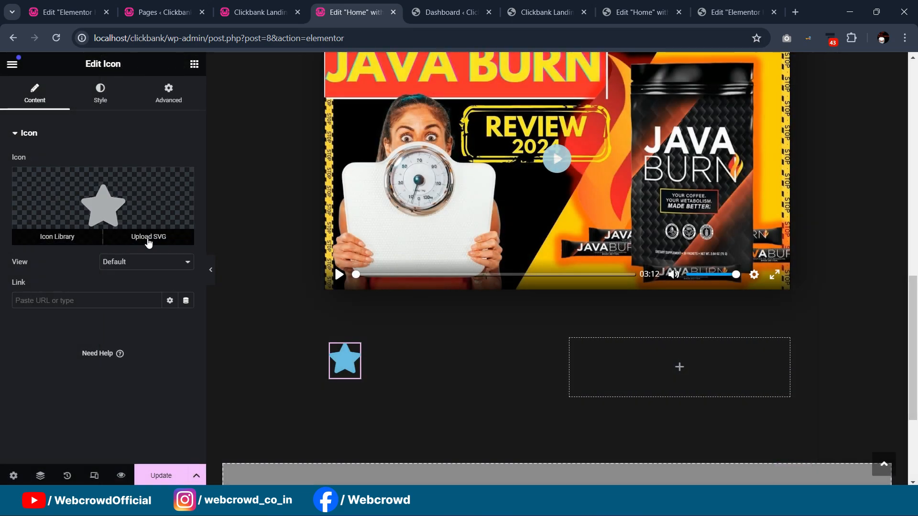
pyautogui.click(143, 238)
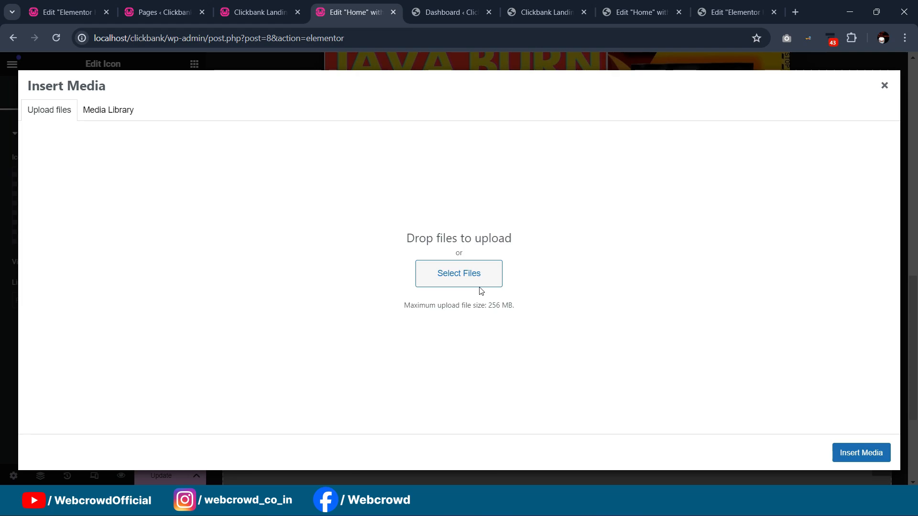
pyautogui.click(480, 287)
pyautogui.click(348, 120)
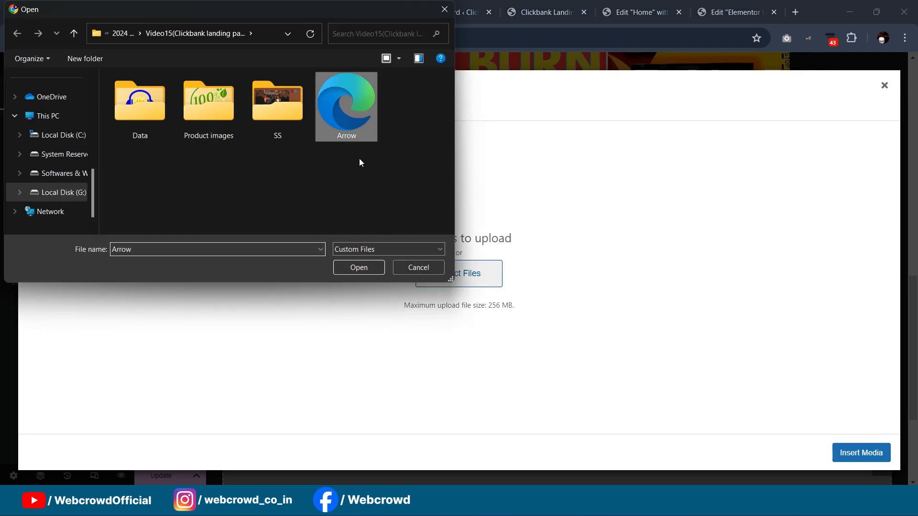
pyautogui.click(374, 269)
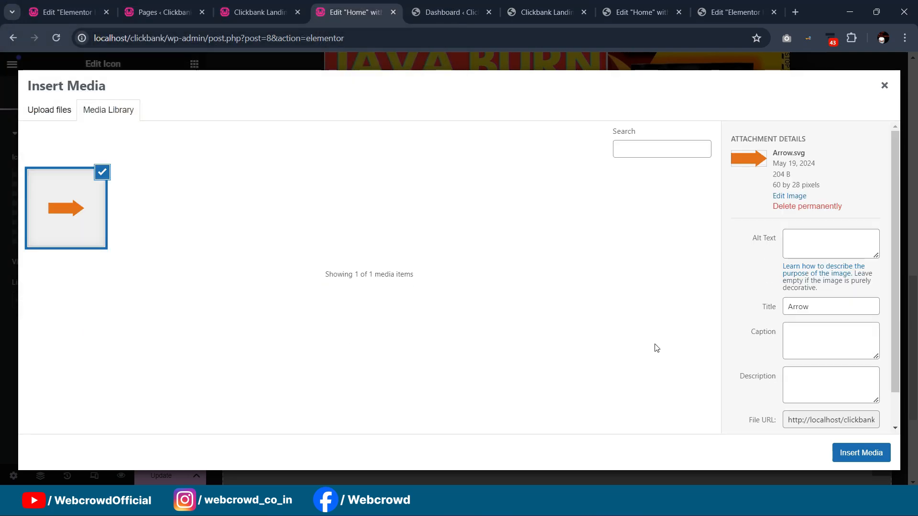
pyautogui.click(860, 453)
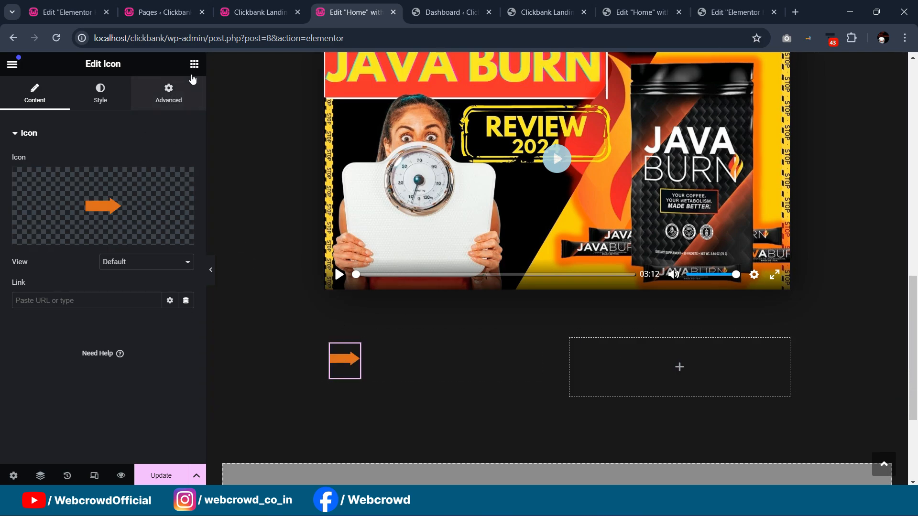
# - Unlink the arrow icon's margins, set top to -12 px and bottom slightly below -10 px, and size the icon at 48 px
pyautogui.click(177, 97)
pyautogui.click(186, 178)
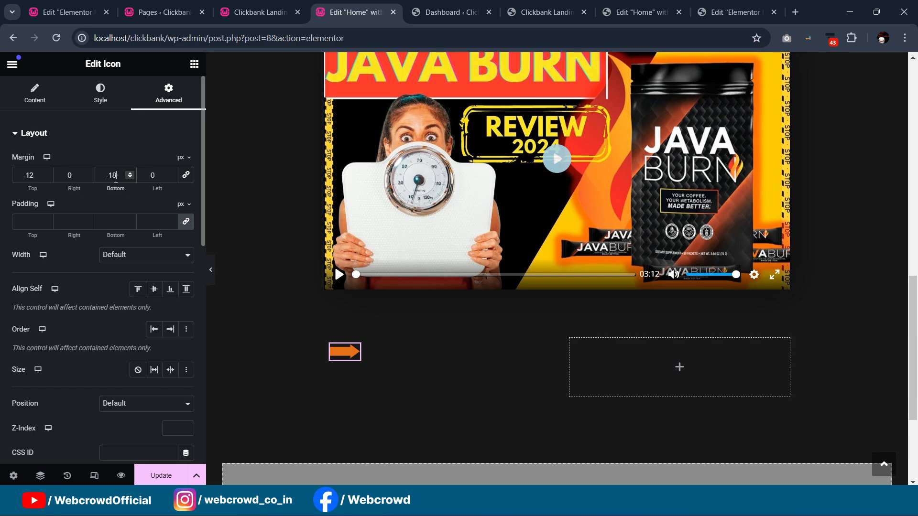
pyautogui.press('Down')
pyautogui.click(101, 94)
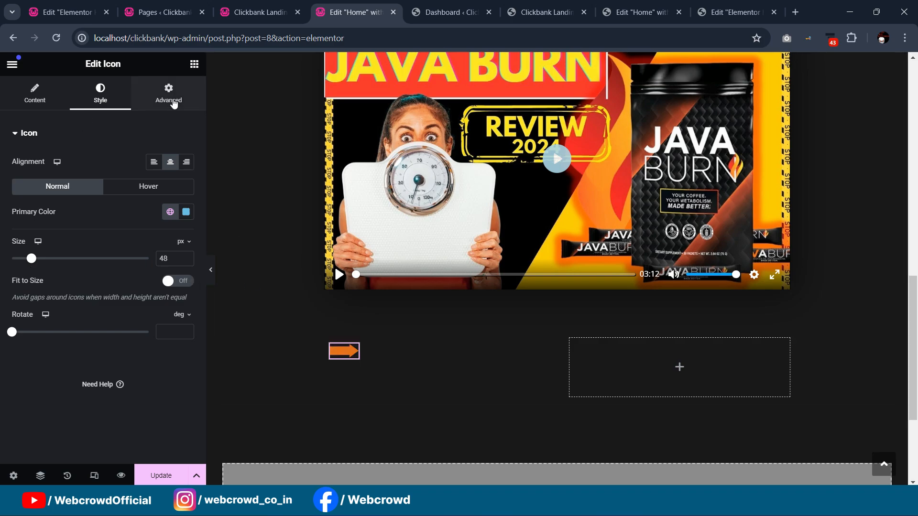
# - Look over the landing page from the hero section down to the arrow icon row
pyautogui.scroll(6, 508, 244)
pyautogui.scroll(5, 548, 234)
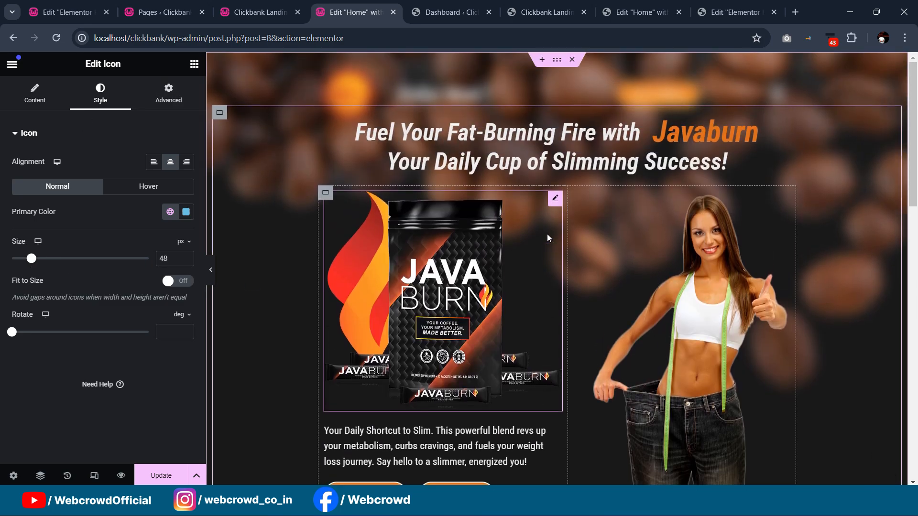
pyautogui.scroll(-6, 547, 234)
pyautogui.scroll(-7, 547, 234)
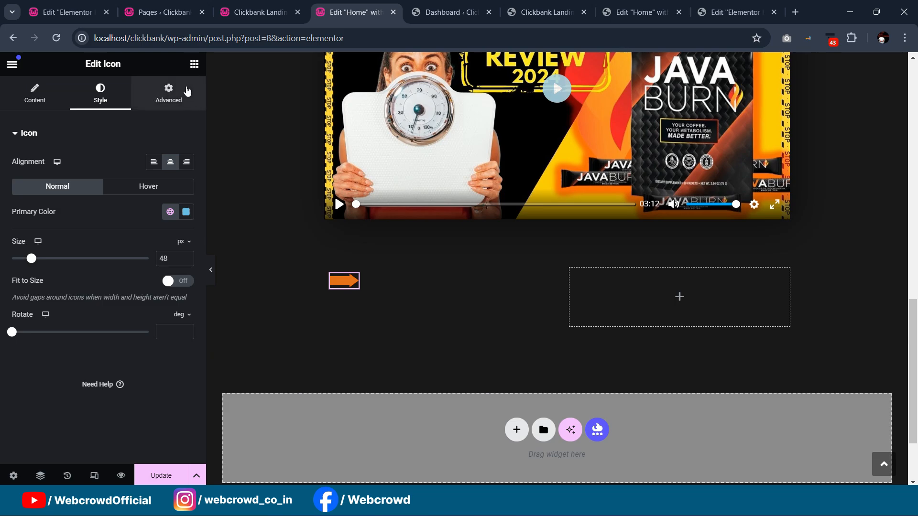
pyautogui.scroll(10, 602, 177)
pyautogui.scroll(3, 601, 177)
pyautogui.scroll(-9, 601, 177)
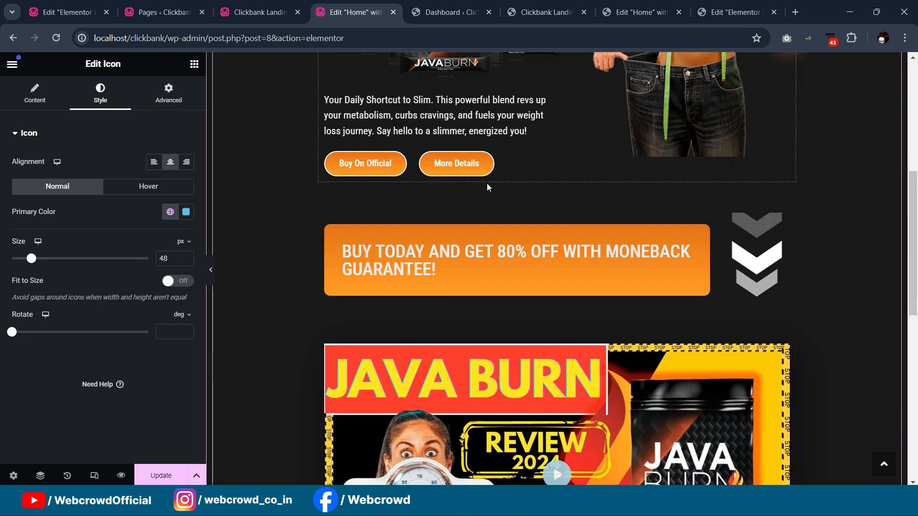
# - Add a Heading widget beside the arrow icon and set its text color to the white global color
pyautogui.click(194, 64)
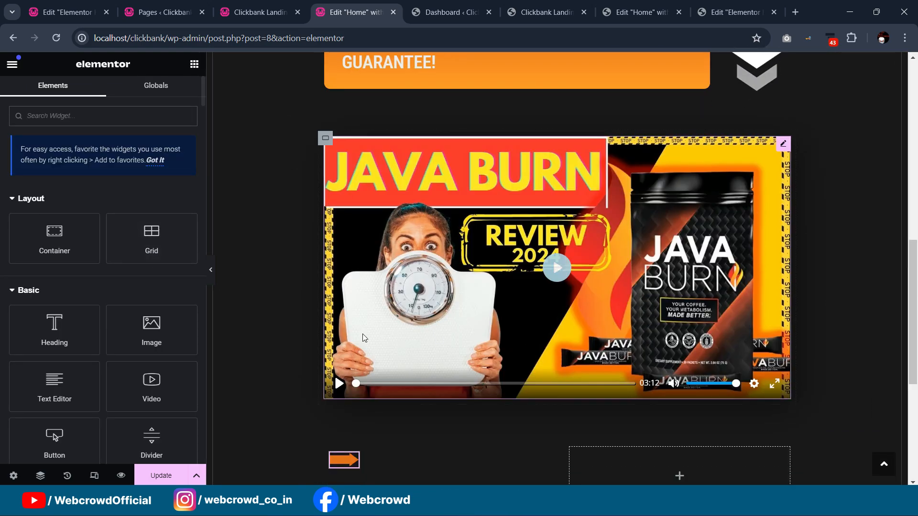
pyautogui.scroll(-1, 535, 334)
pyautogui.moveTo(72, 335); pyautogui.dragTo(361, 402)
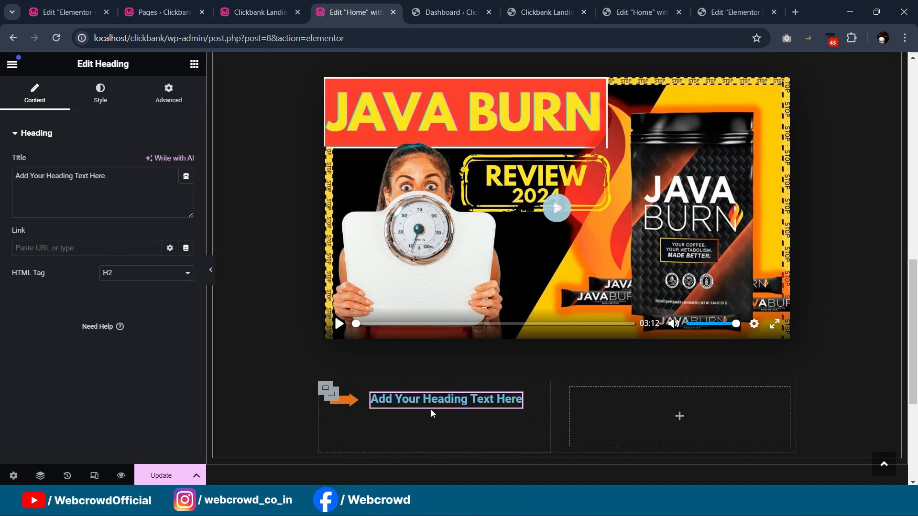
pyautogui.click(93, 102)
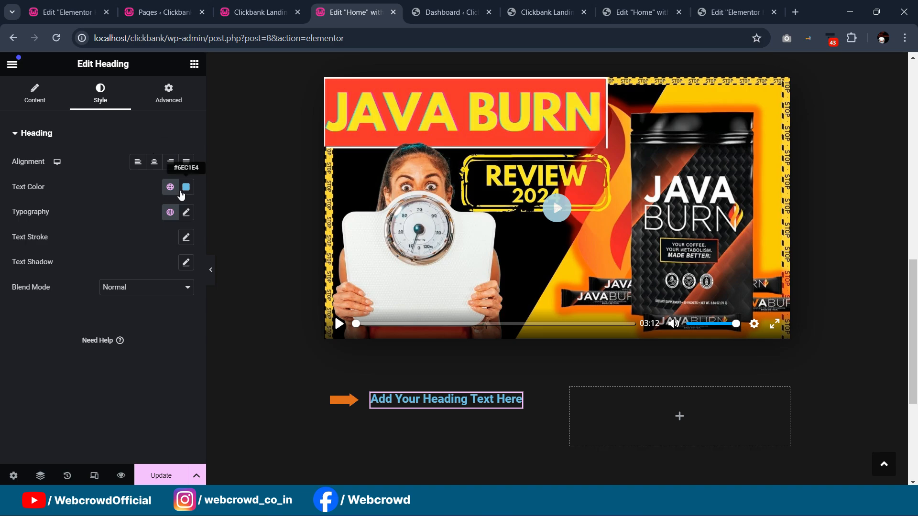
pyautogui.click(170, 187)
pyautogui.click(55, 367)
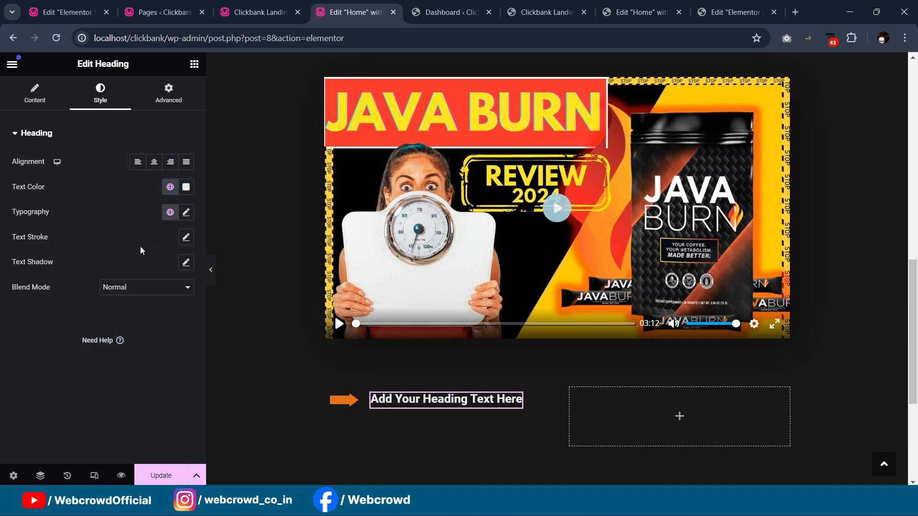
# - Set the new heading's typography to the Roboto Condensed family with weight 500 (Medium)
pyautogui.click(186, 213)
pyautogui.click(139, 268)
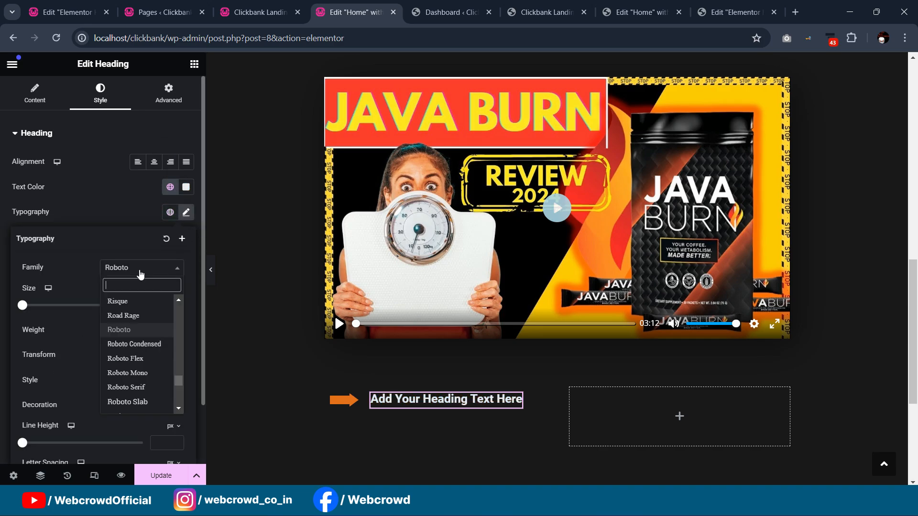
pyautogui.click(142, 347)
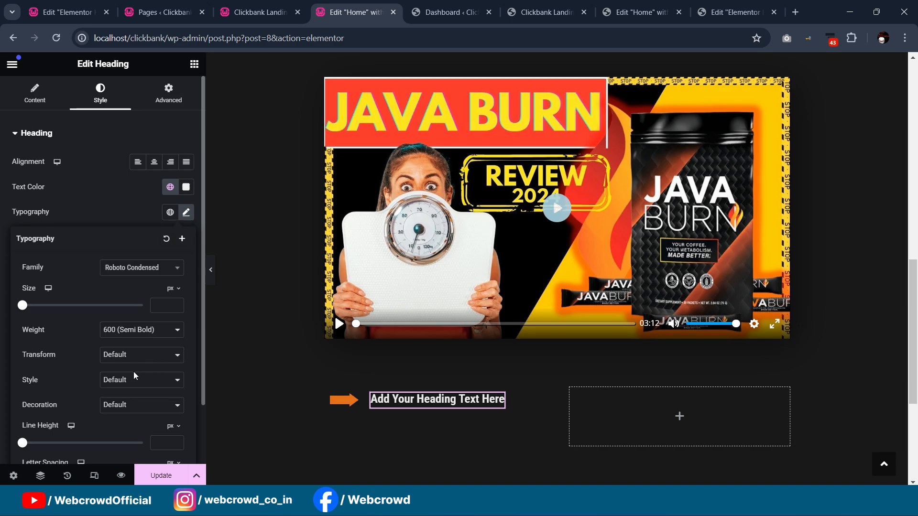
pyautogui.click(130, 337)
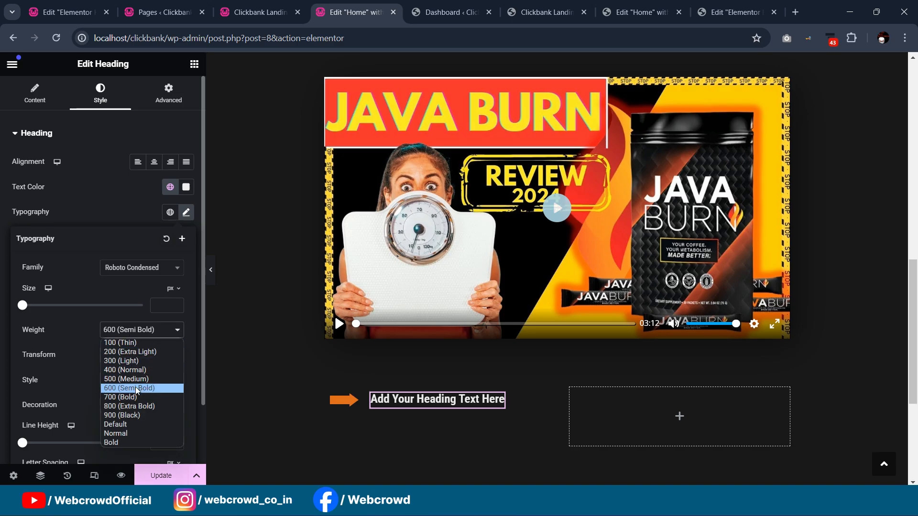
pyautogui.click(134, 384)
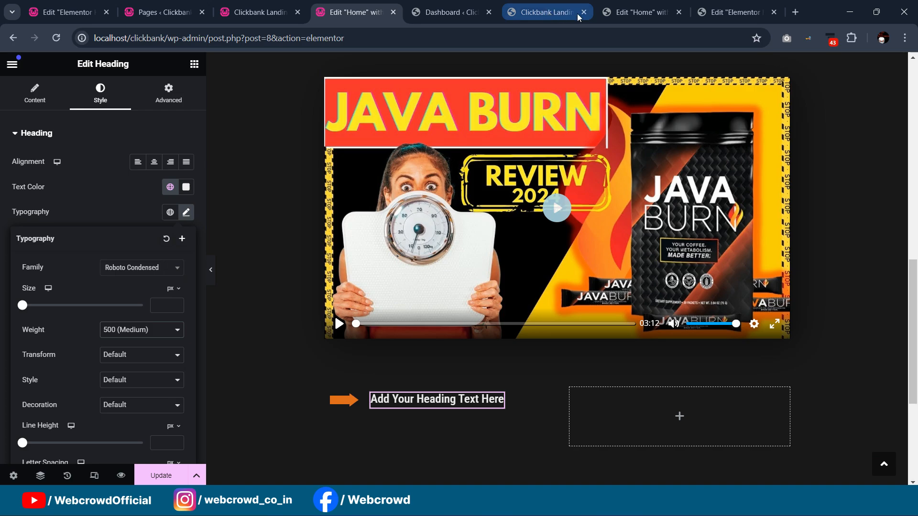
# - Copy the title "Electrifying your metabolism" from the reference page into the new heading beside the arrow icon
pyautogui.click(641, 11)
pyautogui.click(388, 334)
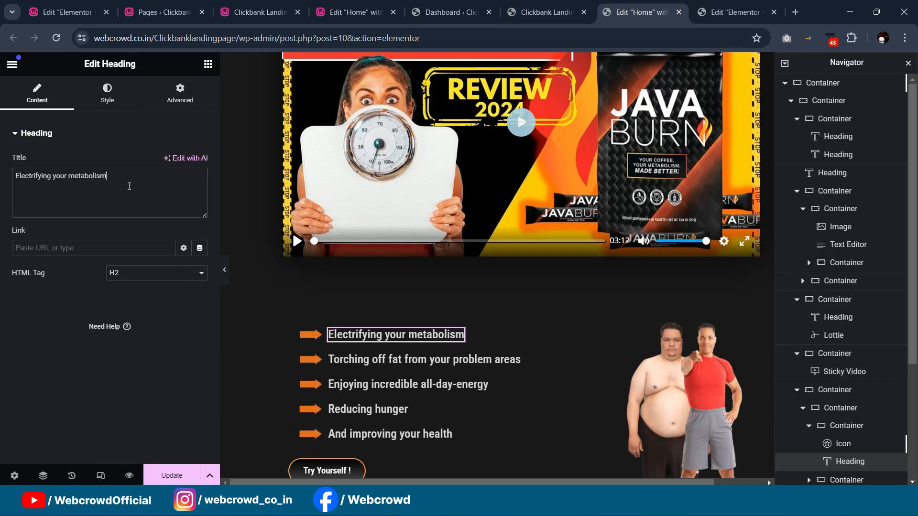
pyautogui.tripleClick(145, 183)
pyautogui.click(352, 12)
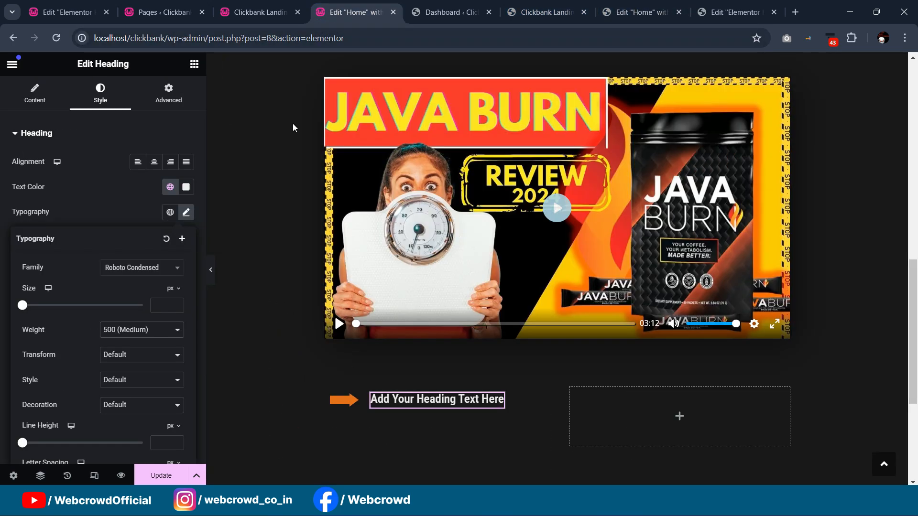
pyautogui.click(30, 100)
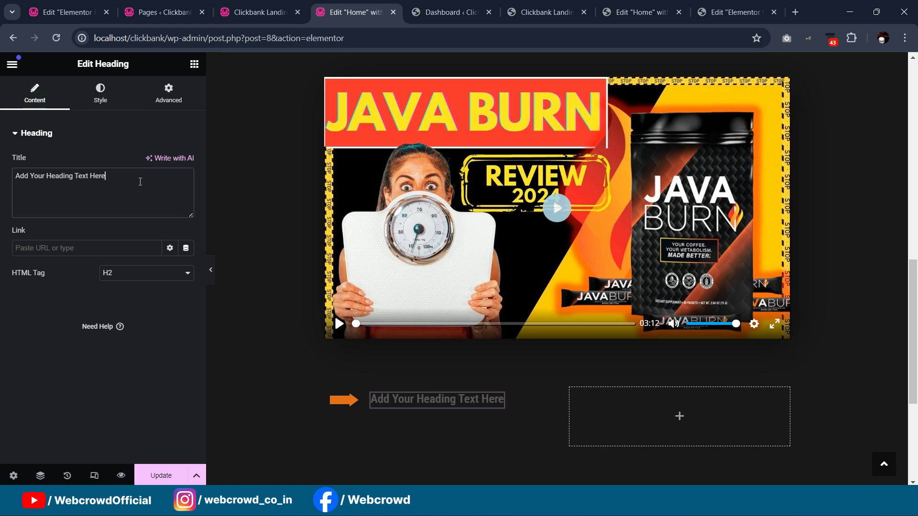
pyautogui.tripleClick(140, 182)
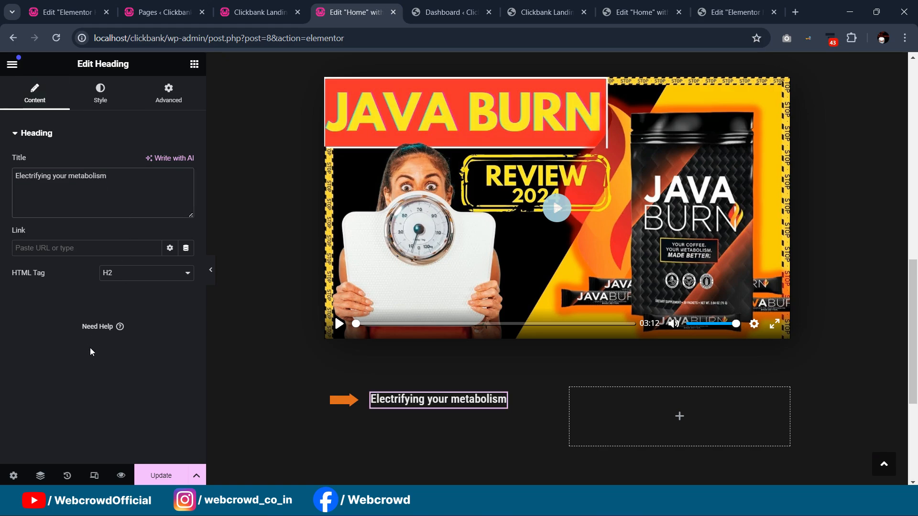
# - Reduce the arrow icon's size to 38 px
pyautogui.scroll(-2, 519, 327)
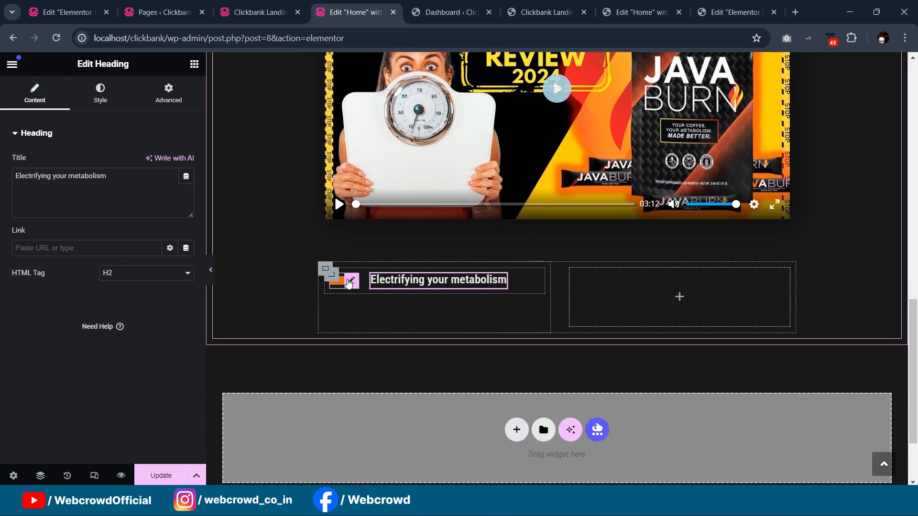
pyautogui.click(349, 283)
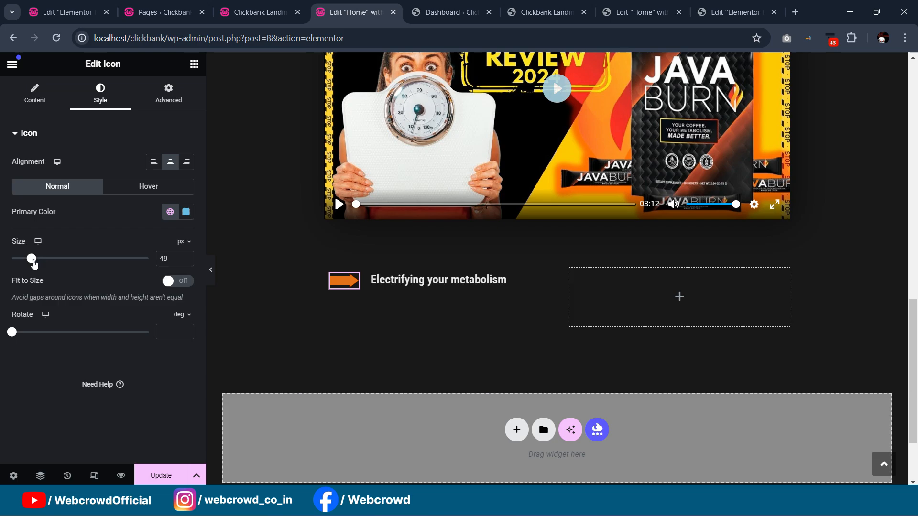
pyautogui.moveTo(31, 260); pyautogui.dragTo(28, 262)
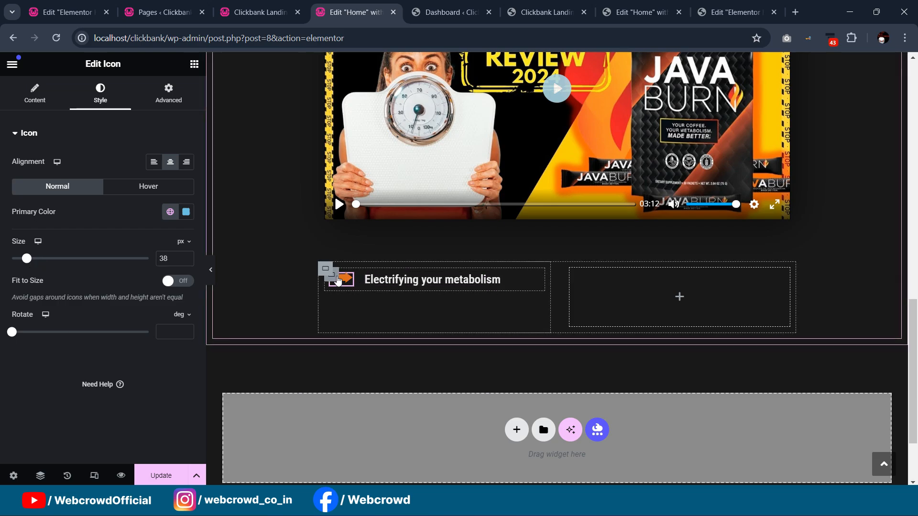
pyautogui.click(331, 275)
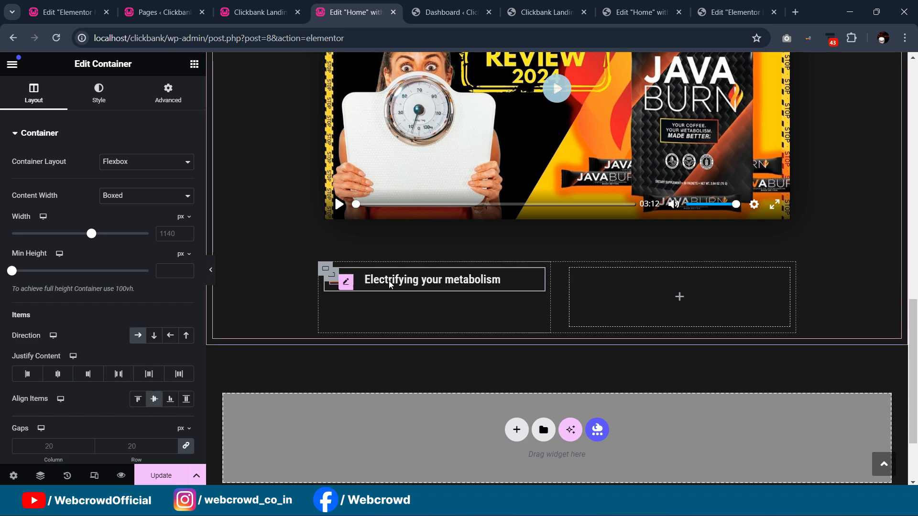
pyautogui.click(371, 284)
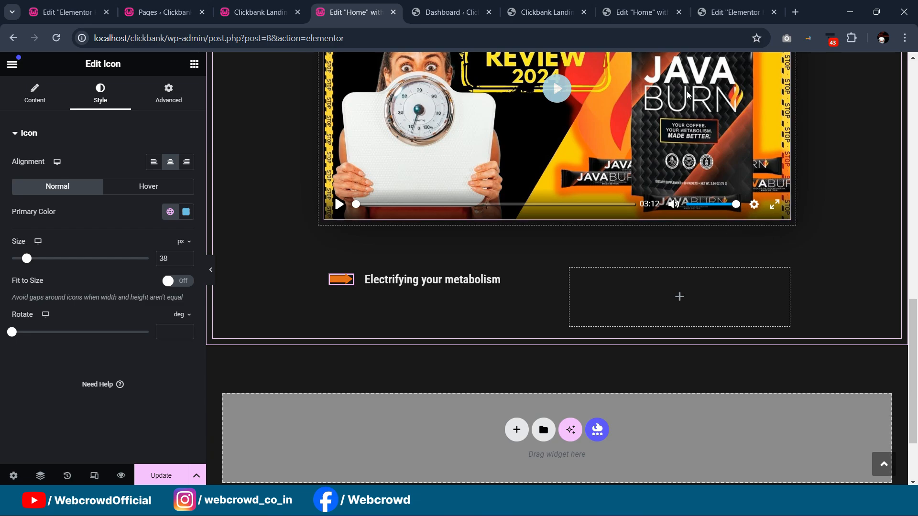
# - Copy the moveArrow animation's custom CSS from the first arrow icon on the reference page
pyautogui.click(638, 12)
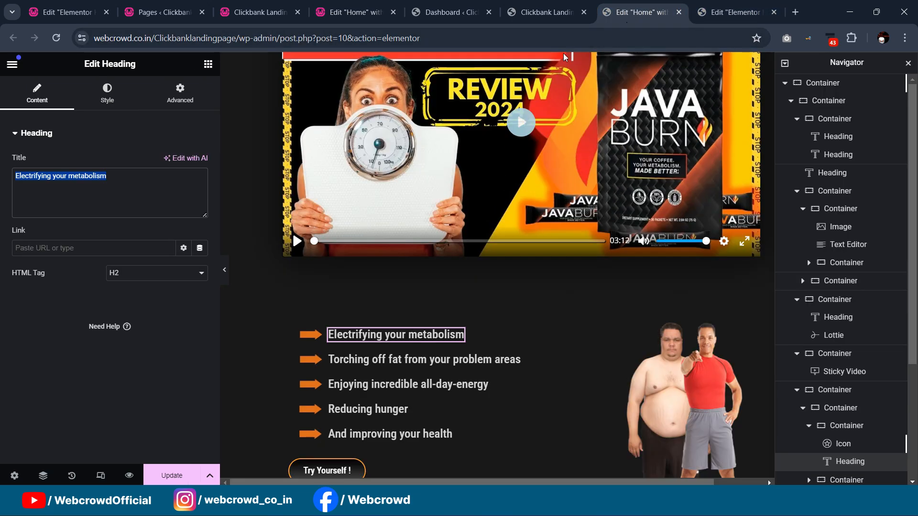
pyautogui.click(310, 335)
pyautogui.click(180, 93)
pyautogui.scroll(-10, 66, 410)
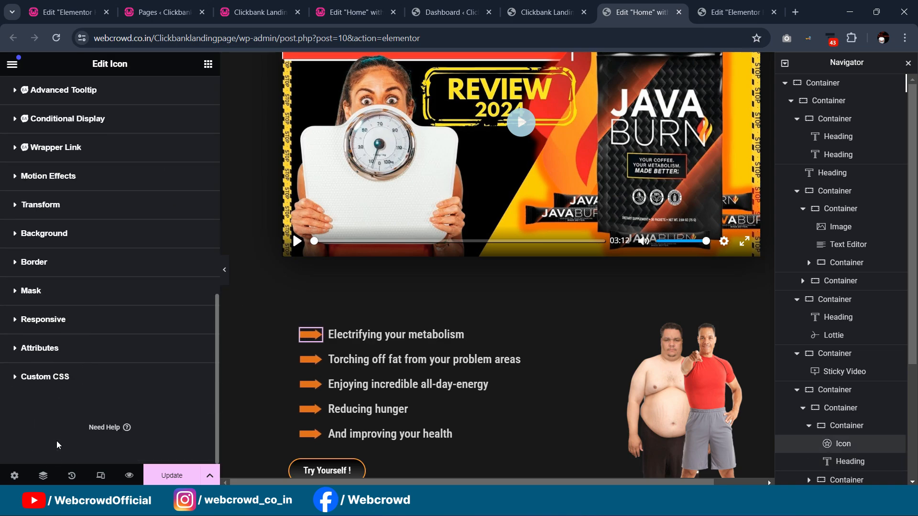
pyautogui.click(85, 367)
pyautogui.click(88, 331)
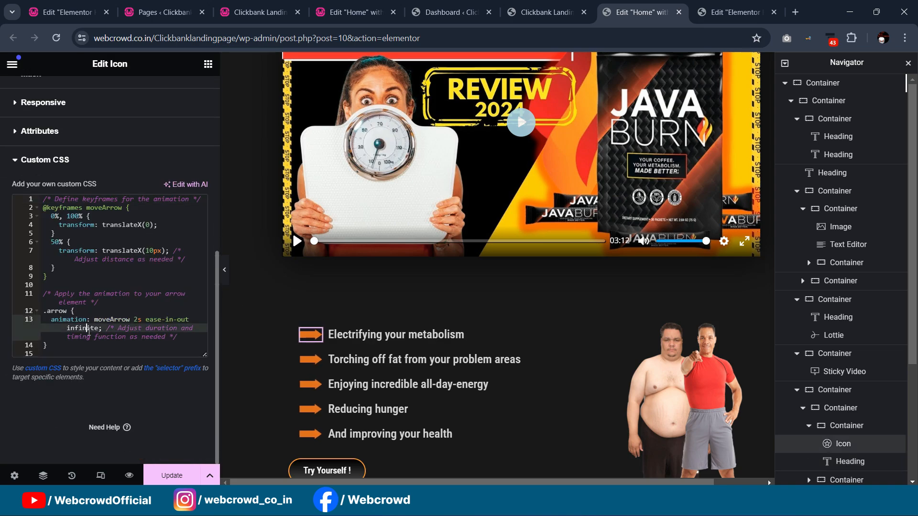
pyautogui.hotkey('ctrl', 'a')
pyautogui.hotkey('ctrl', 'c')
# - Paste the copied moveArrow keyframes and .arrow rule into the custom CSS of the arrow icon on the local page
pyautogui.click(353, 12)
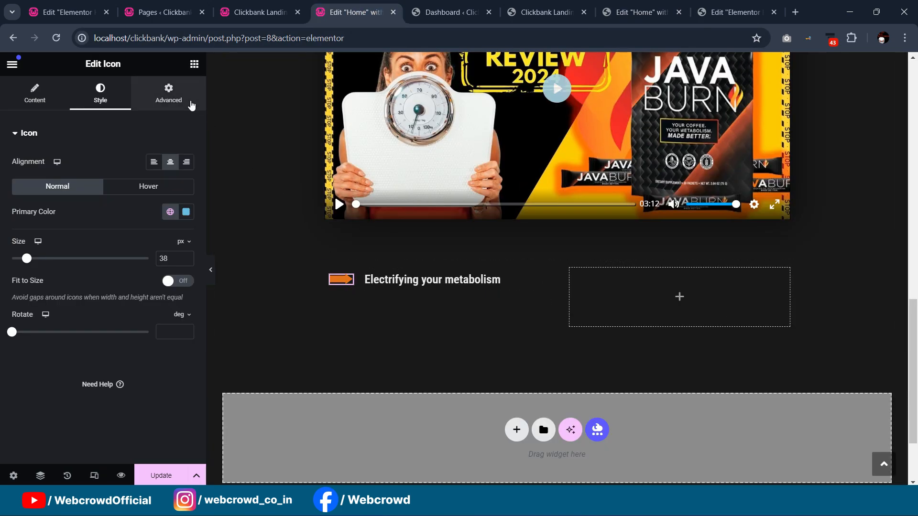
pyautogui.click(172, 95)
pyautogui.scroll(-10, 67, 407)
pyautogui.click(67, 382)
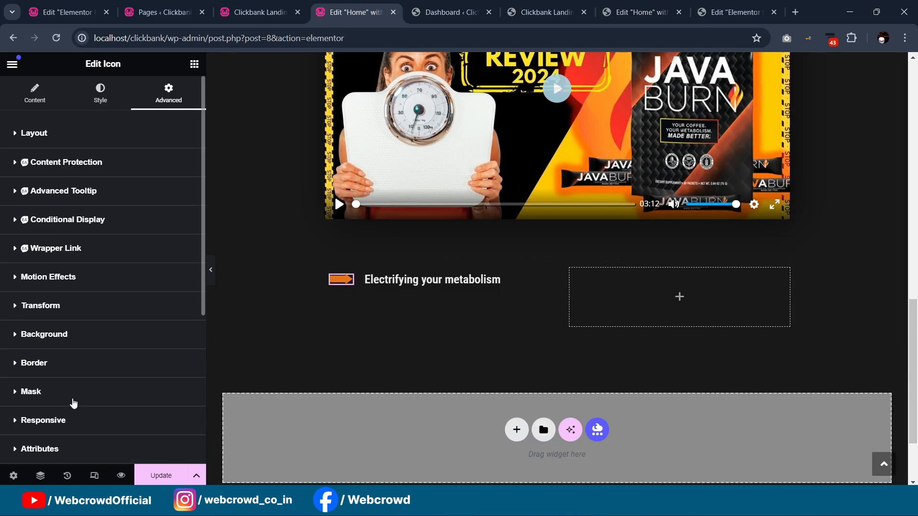
pyautogui.hotkey('ctrl', 'v')
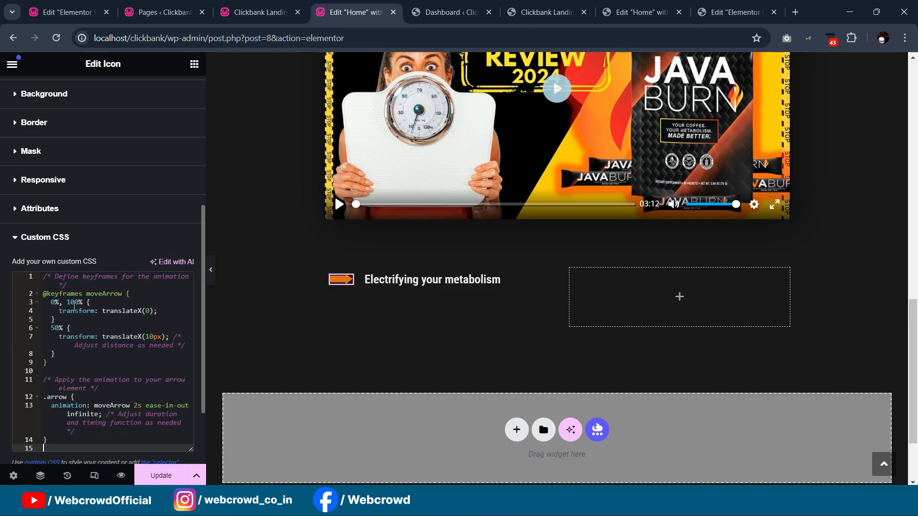
pyautogui.scroll(-2, 110, 337)
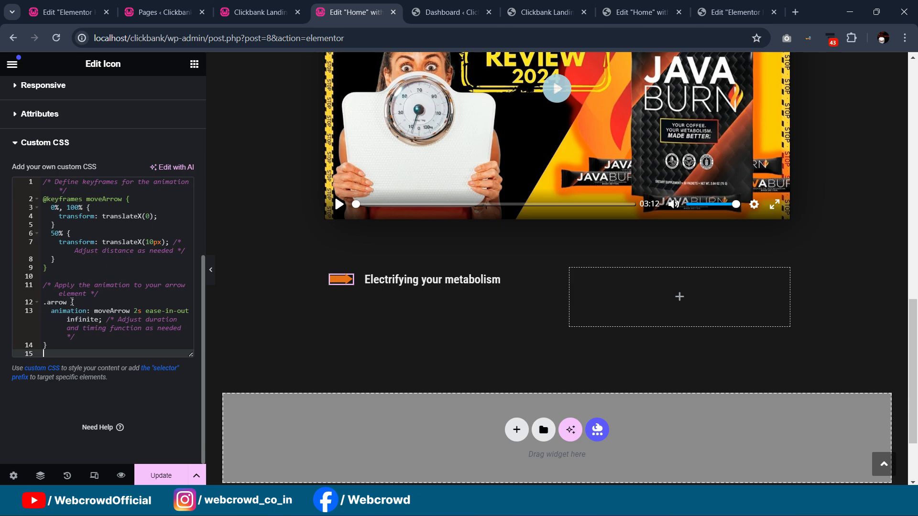
# - Assign the CSS class "arrow" to the arrow icon
pyautogui.scroll(7, 113, 299)
pyautogui.click(71, 143)
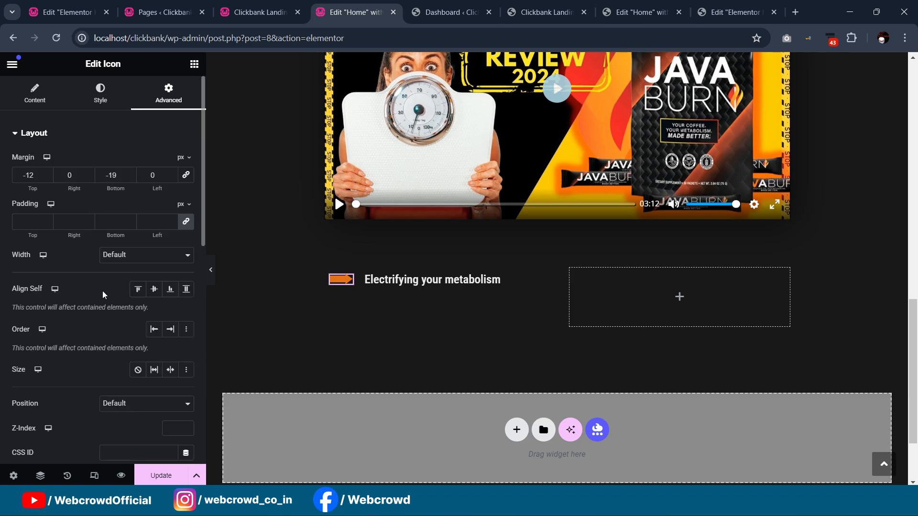
pyautogui.scroll(-4, 98, 320)
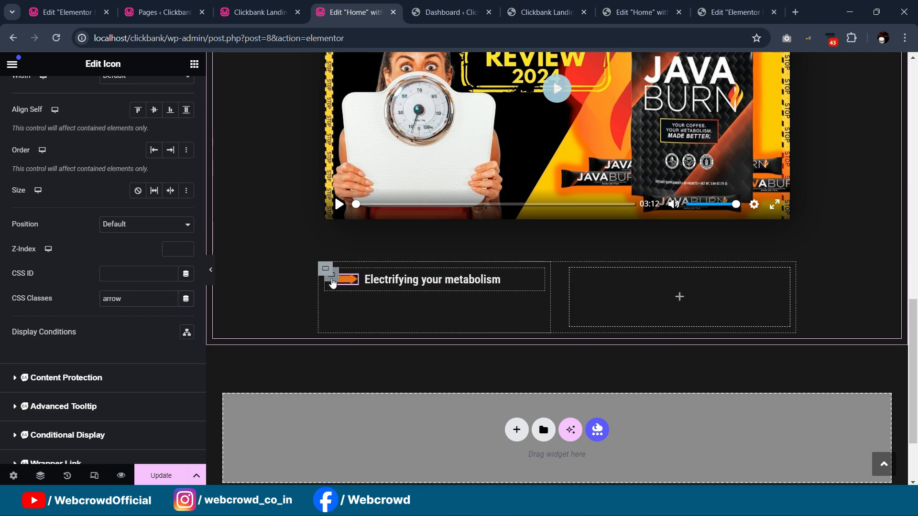
# - Duplicate the container holding the arrow icon and the "Electrifying your metabolism" heading
pyautogui.click(331, 279)
pyautogui.click(642, 13)
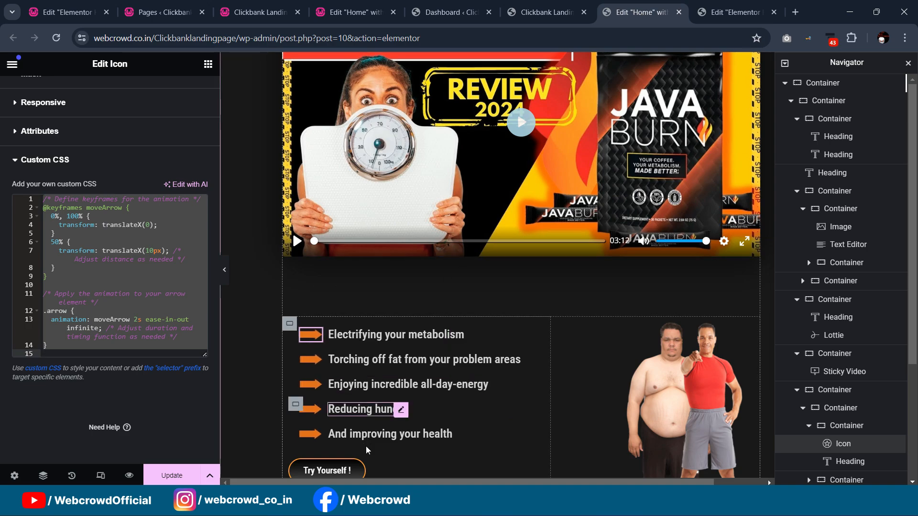
pyautogui.click(340, 11)
pyautogui.rightClick(334, 285)
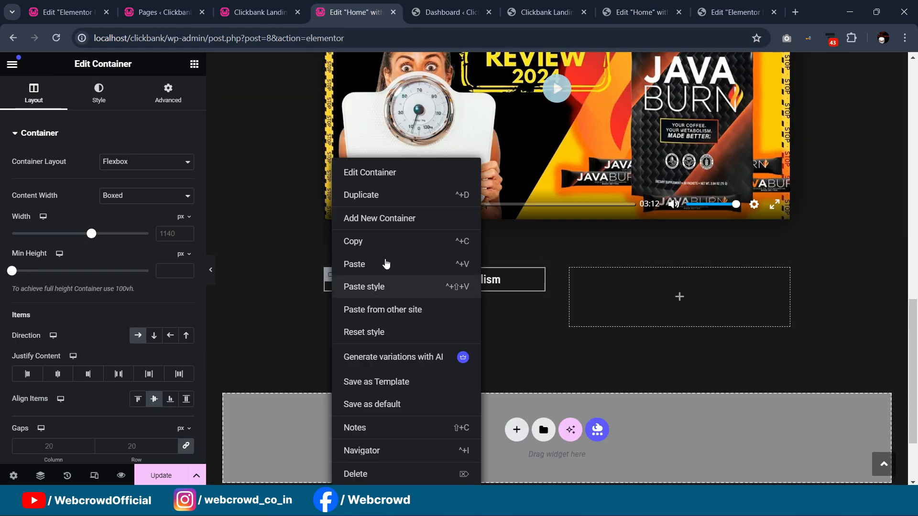
pyautogui.click(378, 195)
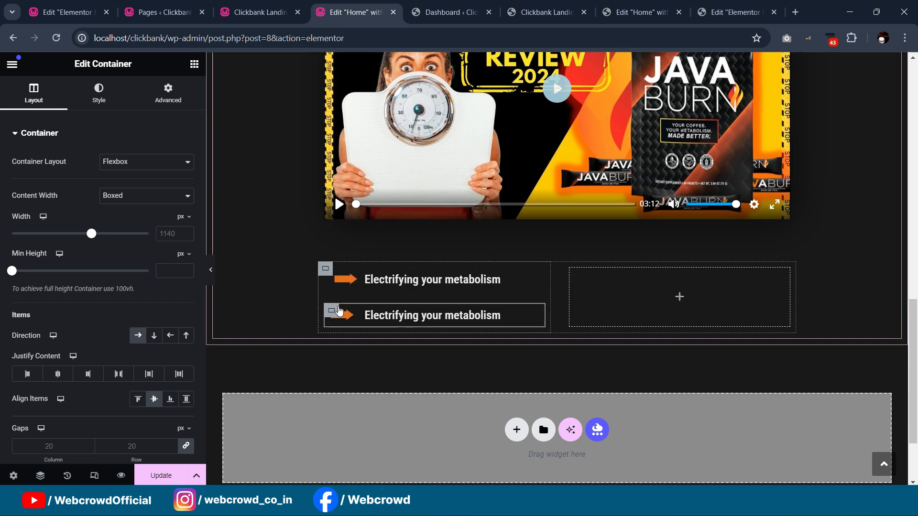
# - Unlink the duplicated row container's margins and lower its top margin to about -27 px
pyautogui.click(168, 93)
pyautogui.click(186, 175)
pyautogui.click(38, 168)
pyautogui.press('Down')
pyautogui.press('Down')
pyautogui.press('Down')
pyautogui.press('Down')
pyautogui.press('Down')
pyautogui.press('Down')
pyautogui.press('Down')
pyautogui.press('Down')
pyautogui.press('Down')
pyautogui.press('Down')
pyautogui.press('Down')
pyautogui.press('Down')
pyautogui.press('Down')
pyautogui.press('Down')
pyautogui.press('Down')
pyautogui.press('Down')
pyautogui.press('Down')
pyautogui.press('Down')
pyautogui.press('Down')
pyautogui.press('Down')
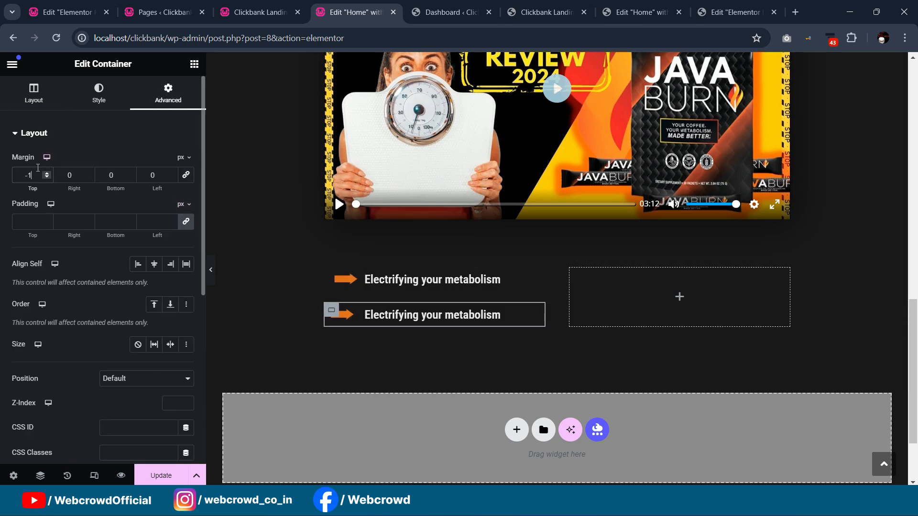
pyautogui.press('Down')
pyautogui.press('Down')
pyautogui.press('Down')
pyautogui.press('Down')
pyautogui.press('Down')
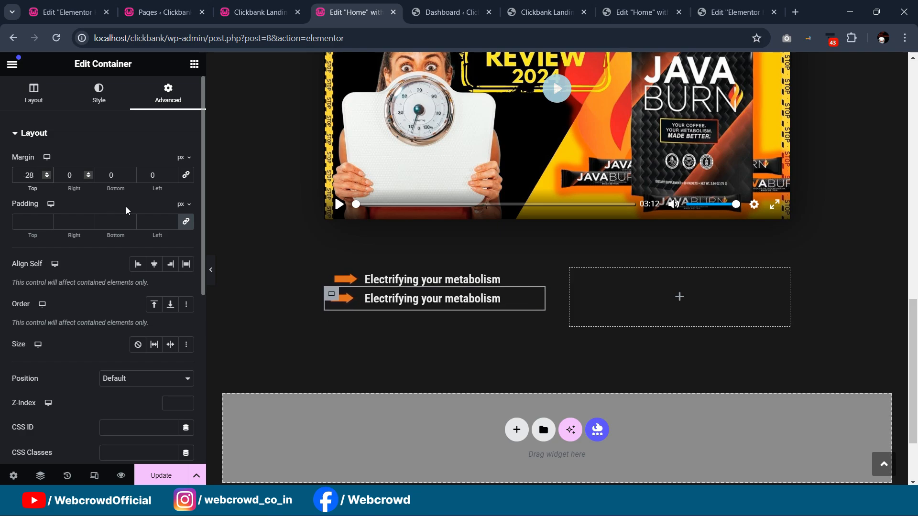
# - Replace the second row's heading title with "Torching off fat from your problem areas", copied from the reference page
pyautogui.click(640, 12)
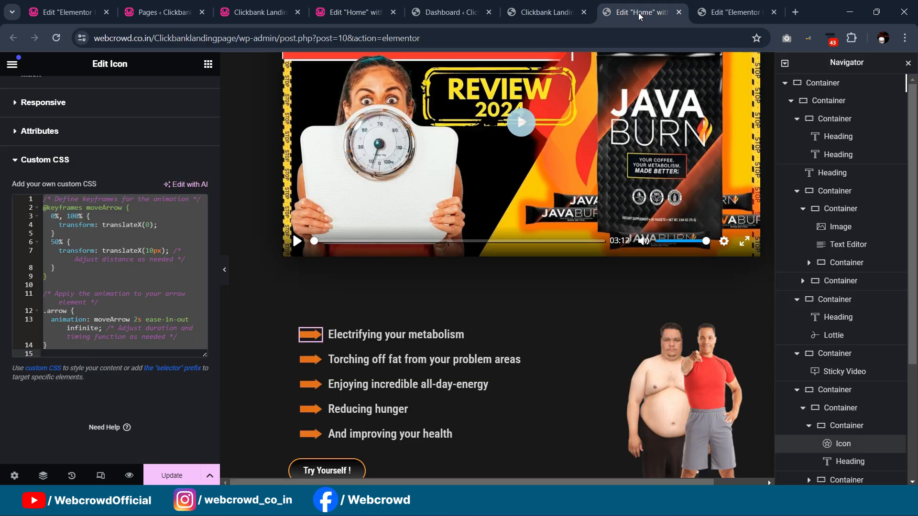
pyautogui.click(389, 363)
pyautogui.tripleClick(95, 190)
pyautogui.hotkey('ctrl', 'c')
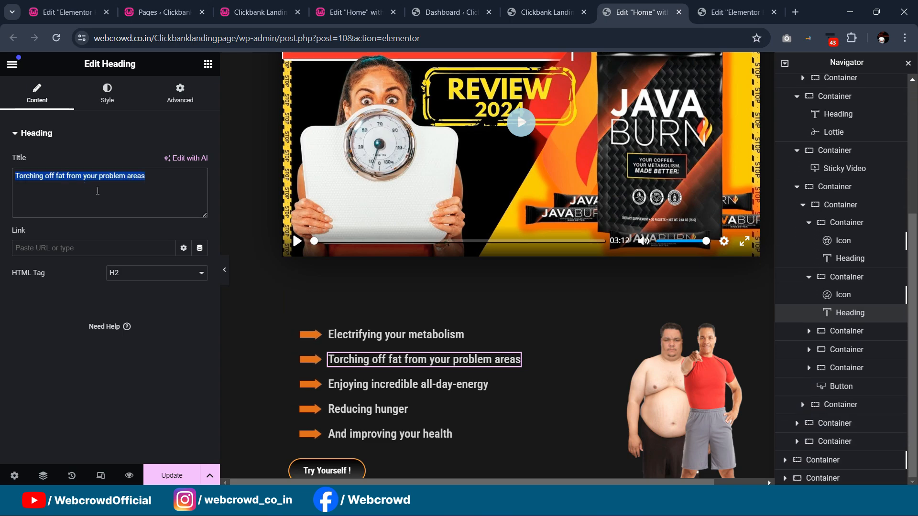
pyautogui.click(353, 13)
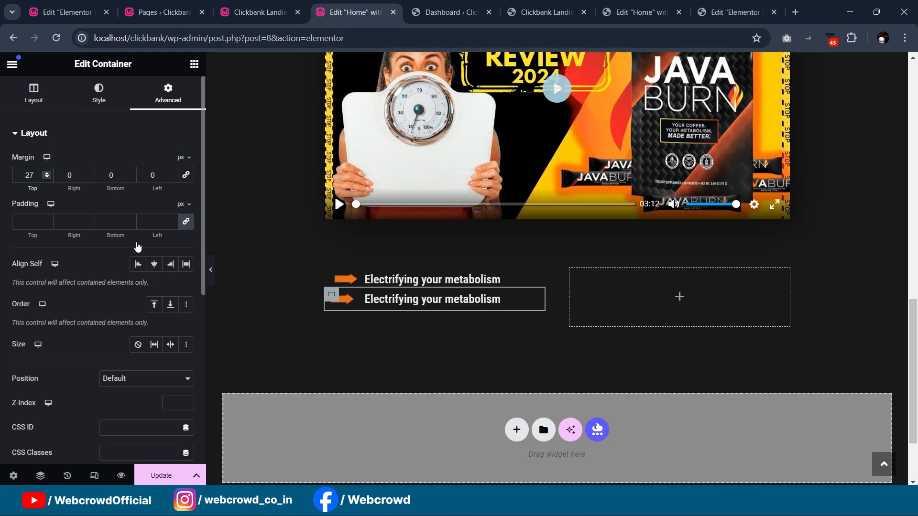
pyautogui.click(30, 93)
pyautogui.click(438, 301)
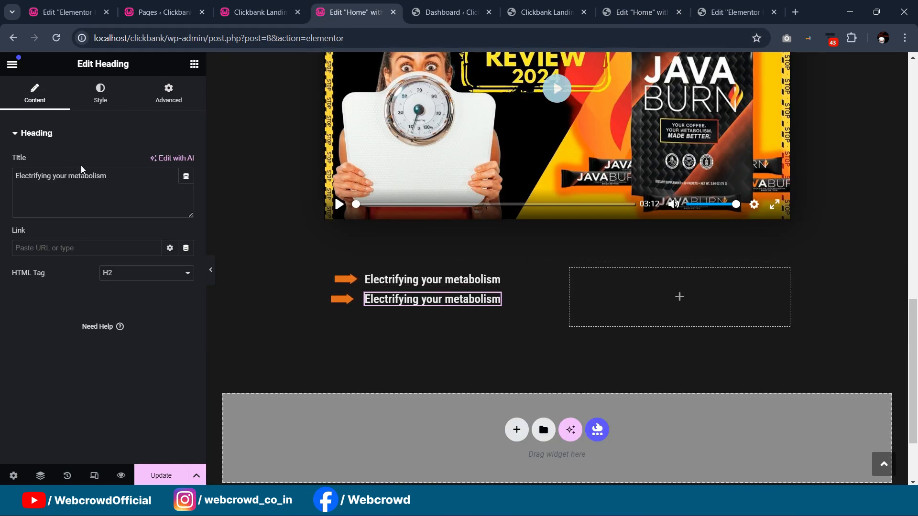
pyautogui.hotkey('ctrl', 'v')
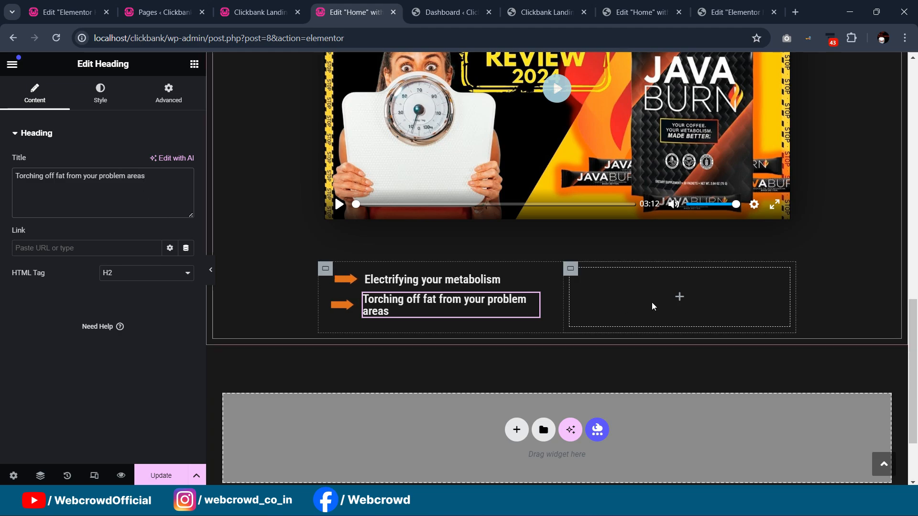
# - Set the empty container beside the benefits list to Full Width content with a width of 83%
pyautogui.click(324, 281)
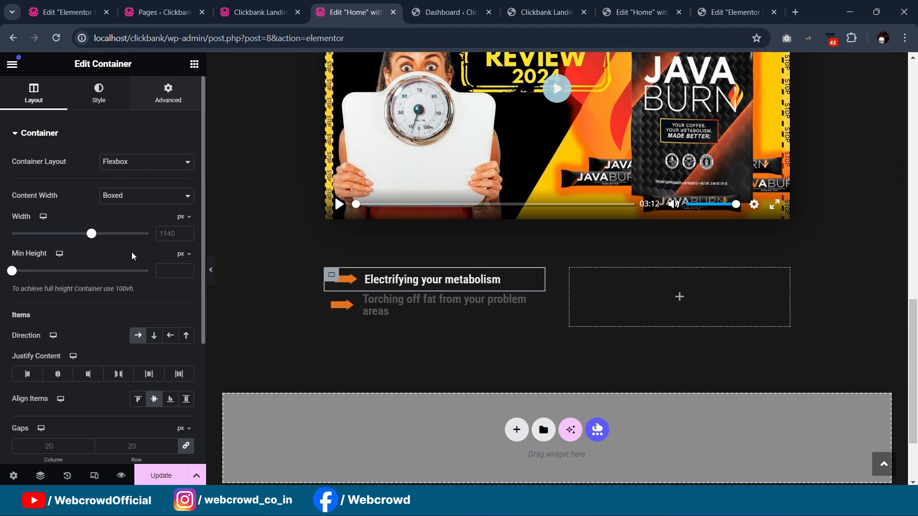
pyautogui.click(123, 198)
pyautogui.click(125, 215)
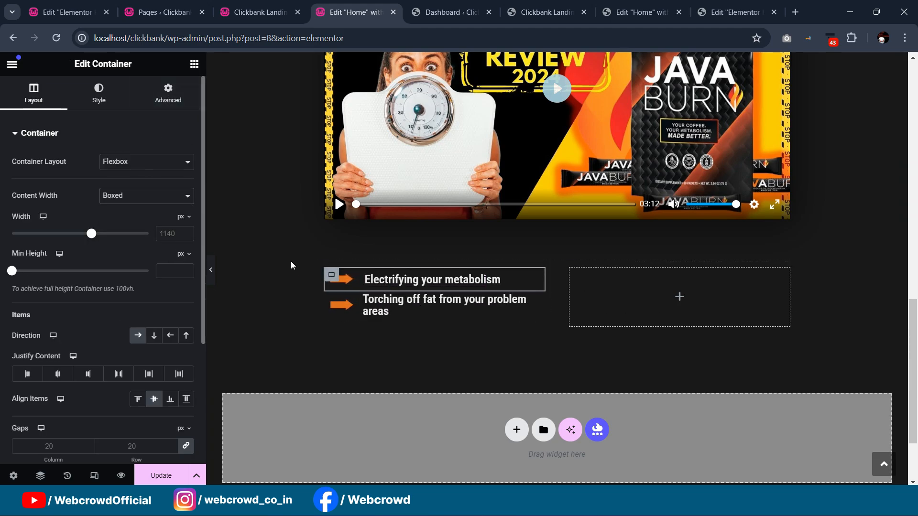
pyautogui.click(574, 275)
pyautogui.click(123, 196)
pyautogui.click(125, 215)
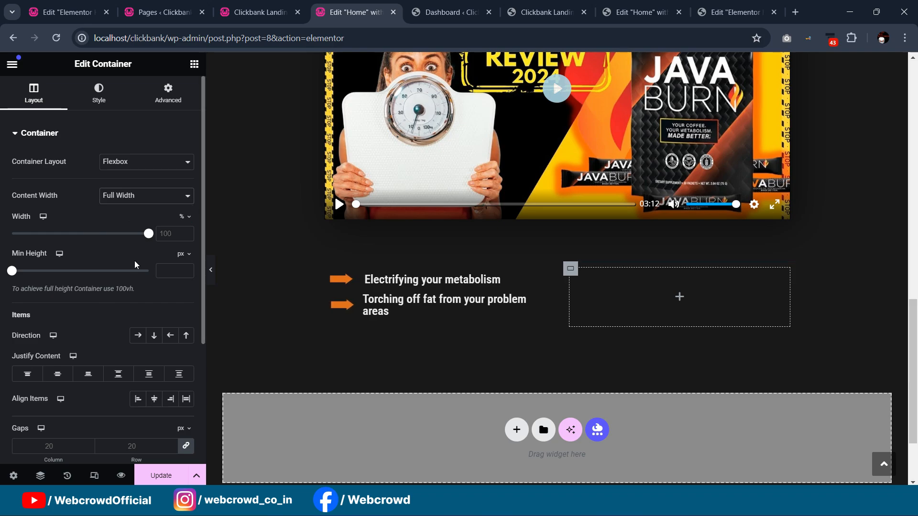
pyautogui.moveTo(146, 237); pyautogui.dragTo(123, 242)
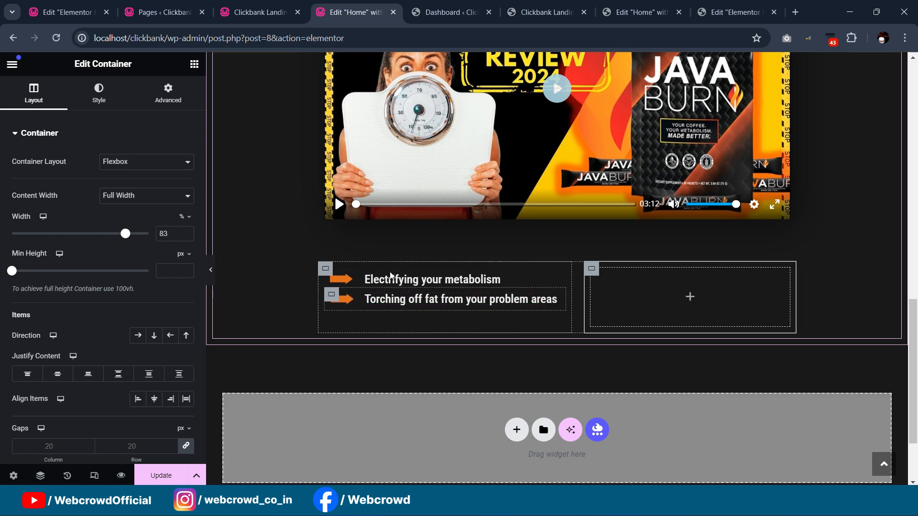
# - Duplicate the second benefits row and copy the title "Enjoying incredible all-day-energy" from the reference page's third row for it
pyautogui.rightClick(334, 295)
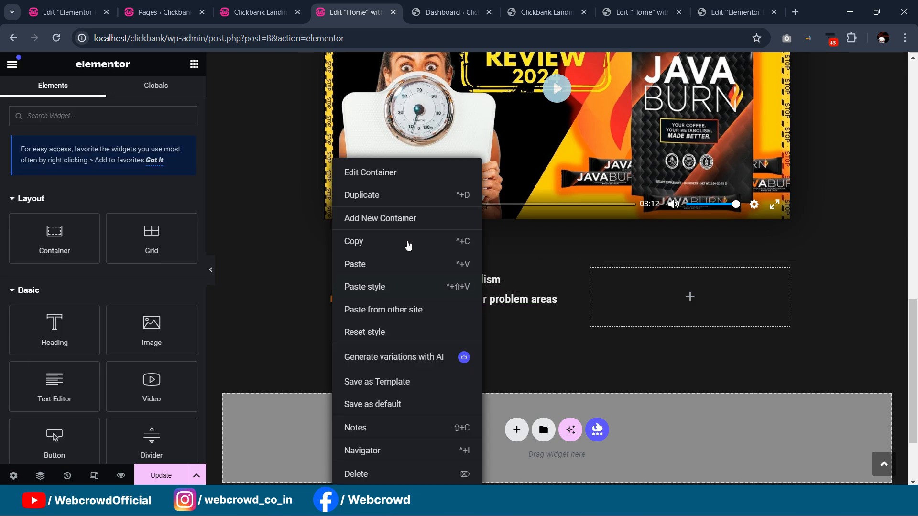
pyautogui.click(406, 195)
pyautogui.click(643, 13)
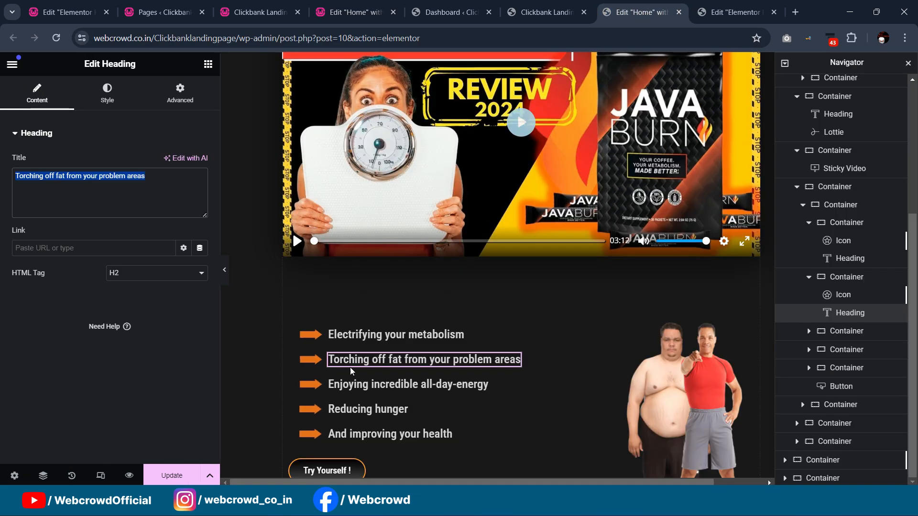
pyautogui.click(352, 385)
pyautogui.tripleClick(135, 179)
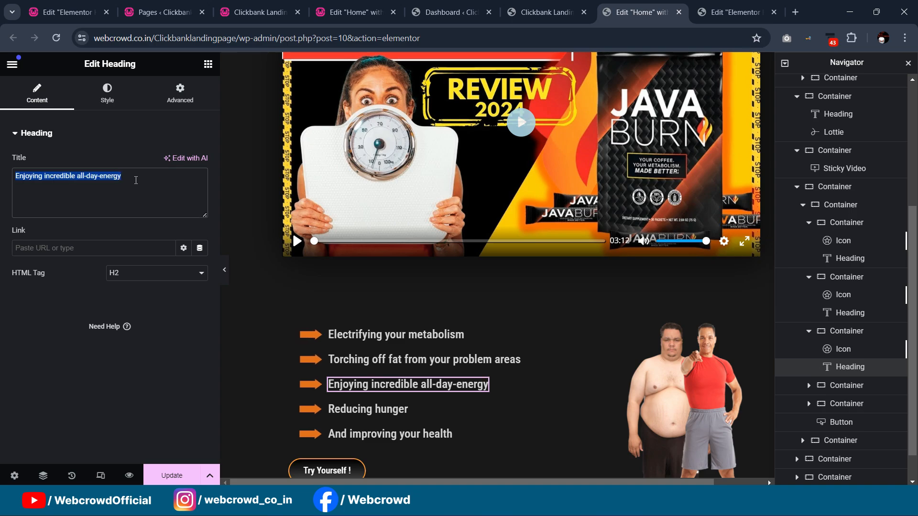
pyautogui.click(356, 12)
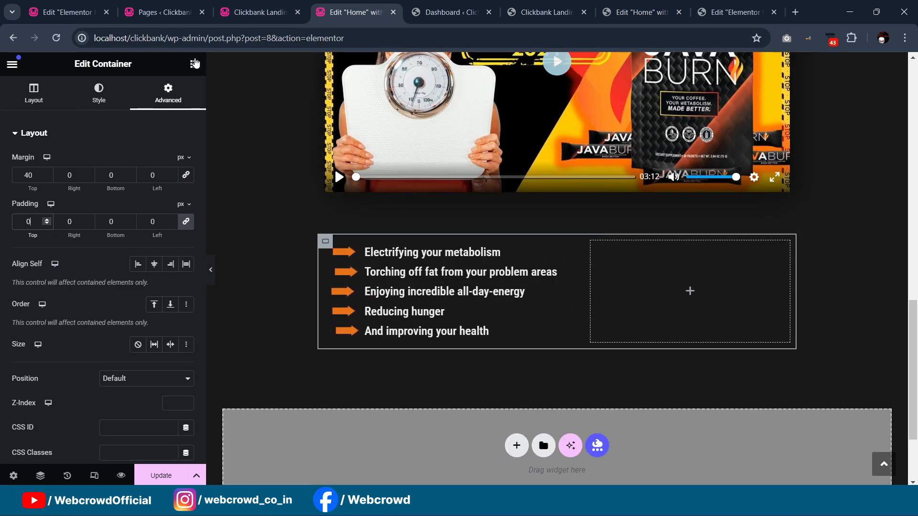
# - Add an Image widget to the empty container beside the benefits list and upload kindpng_1210115.png into it
pyautogui.click(194, 64)
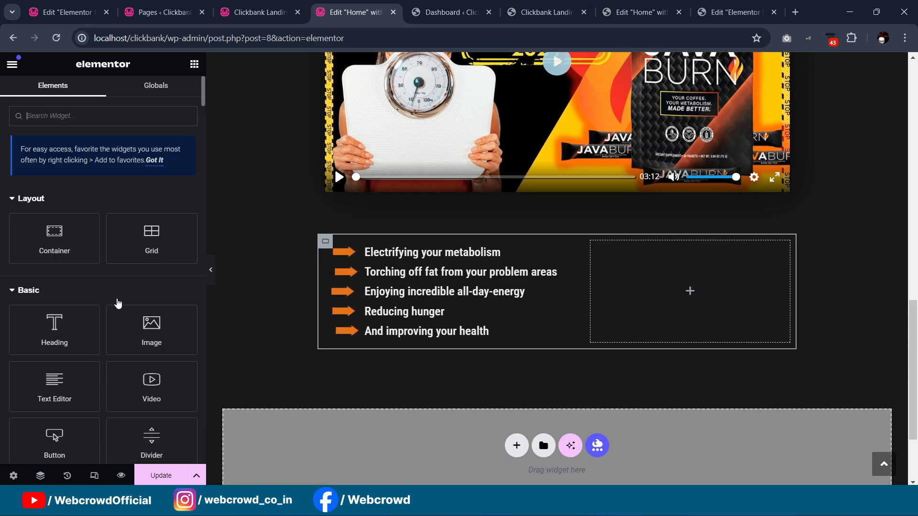
pyautogui.moveTo(152, 330); pyautogui.dragTo(687, 306)
pyautogui.click(64, 212)
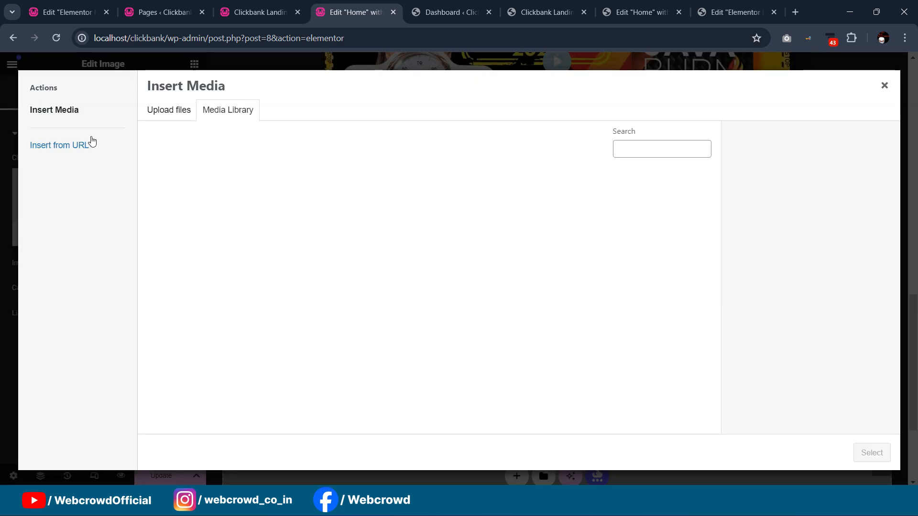
pyautogui.click(178, 114)
pyautogui.click(518, 273)
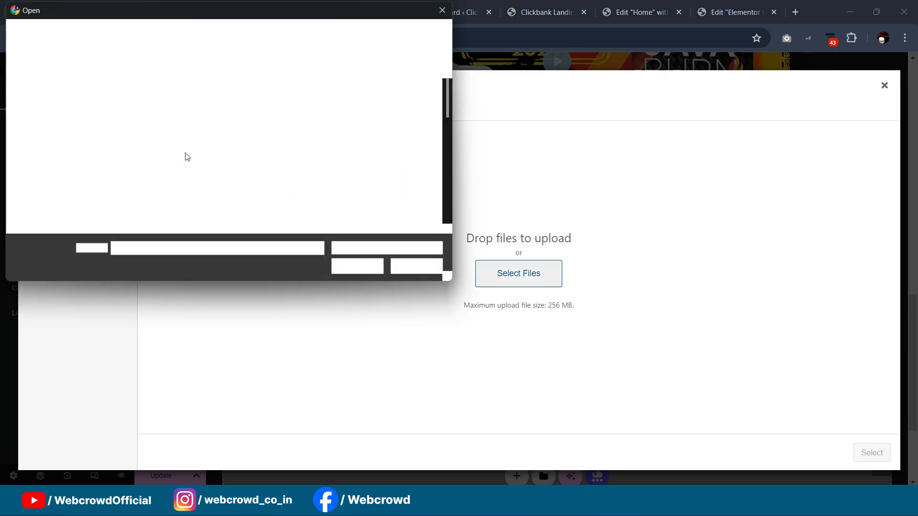
pyautogui.scroll(-2, 353, 129)
pyautogui.click(333, 193)
pyautogui.click(359, 268)
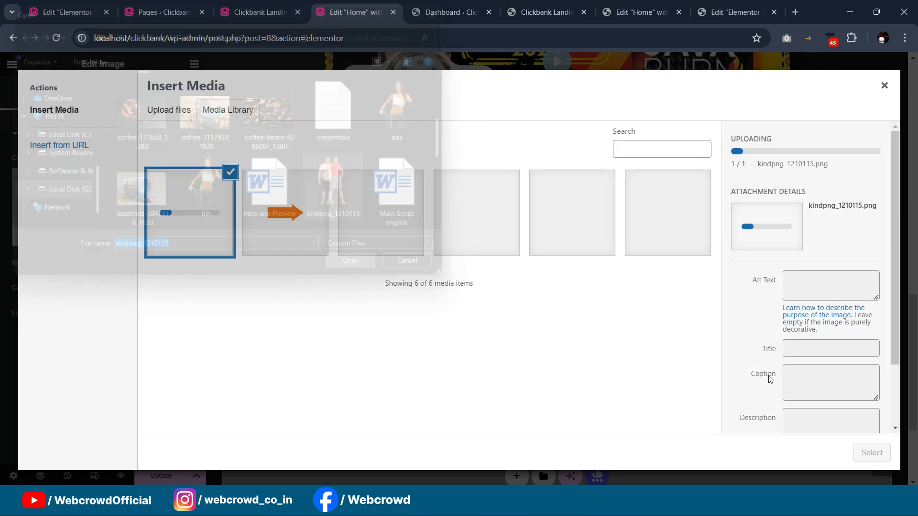
pyautogui.click(871, 453)
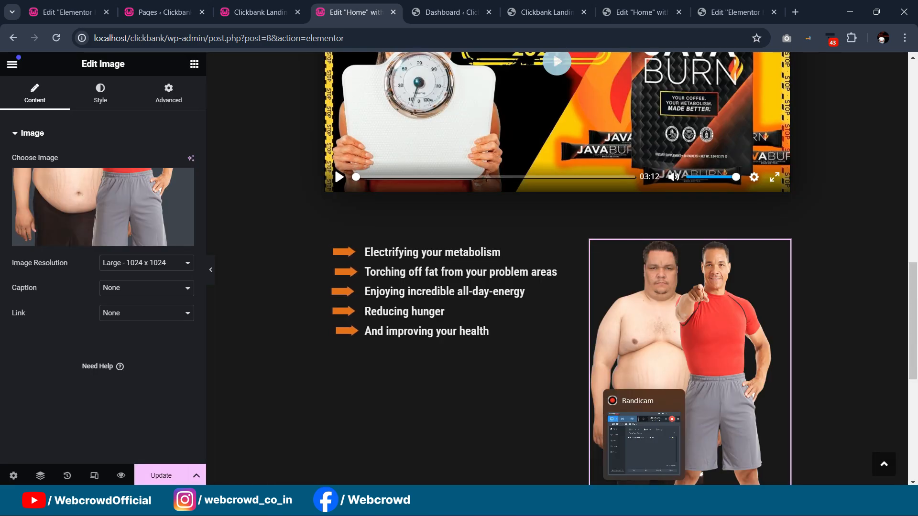
pyautogui.click(644, 506)
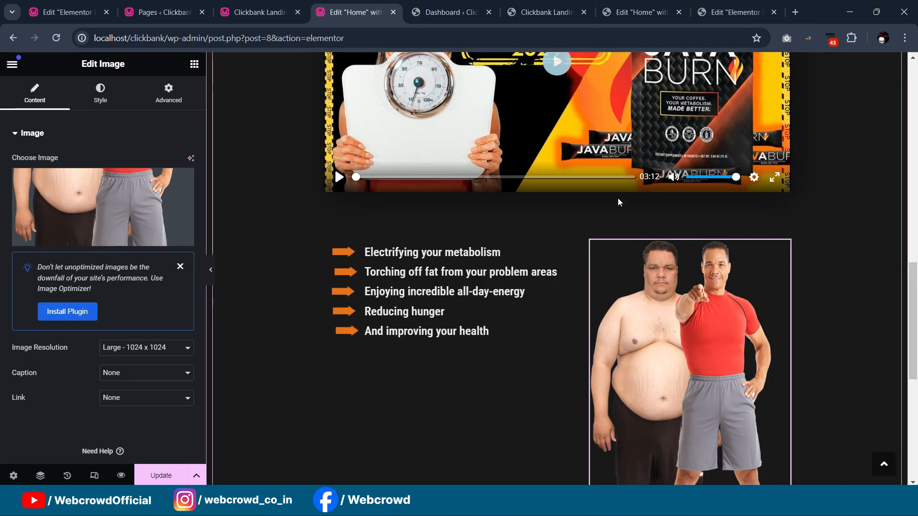
# - Set the resolution of the image beside the benefits list to Full
pyautogui.scroll(-4, 741, 221)
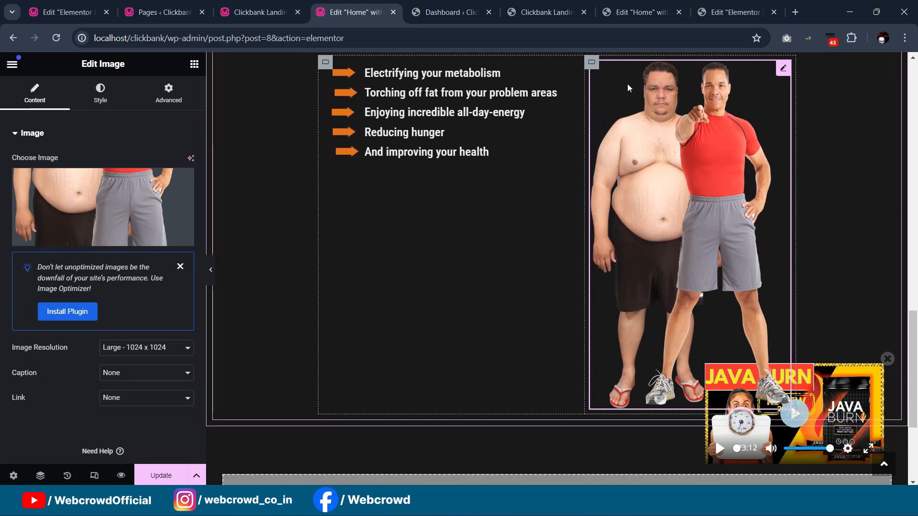
pyautogui.scroll(3, 722, 165)
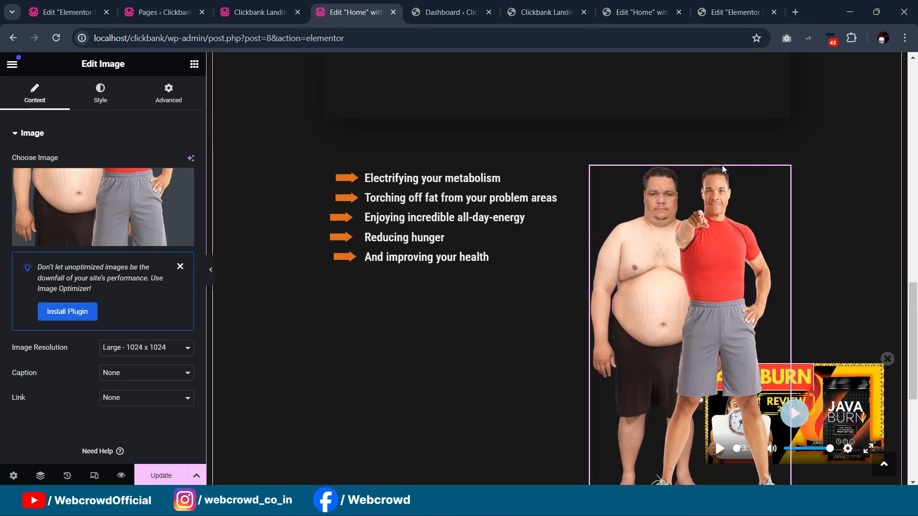
pyautogui.click(127, 349)
pyautogui.click(129, 443)
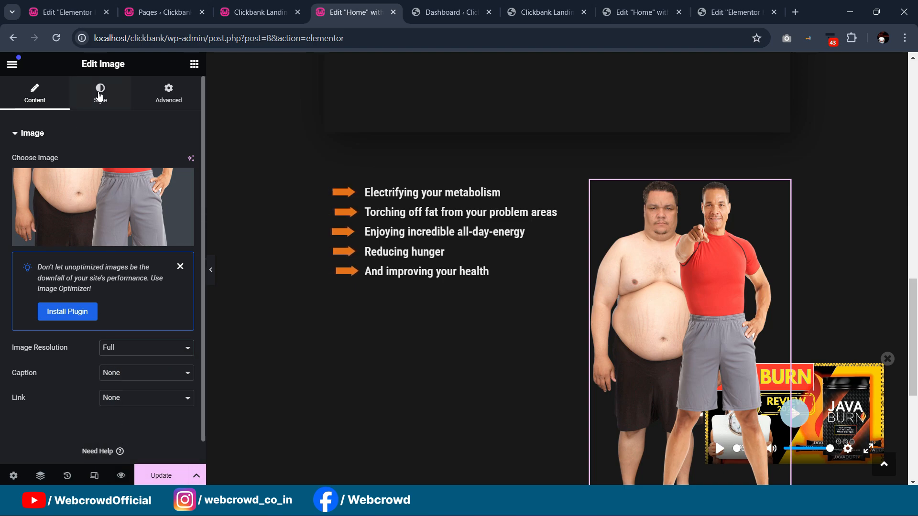
# - Set the image's width to 55% and align it right within its container
pyautogui.click(100, 93)
pyautogui.moveTo(12, 199); pyautogui.dragTo(84, 223)
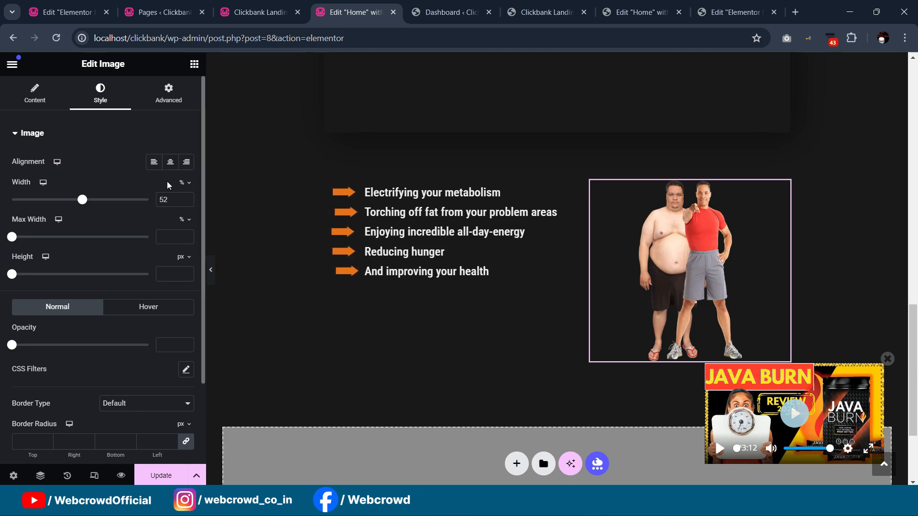
pyautogui.click(186, 168)
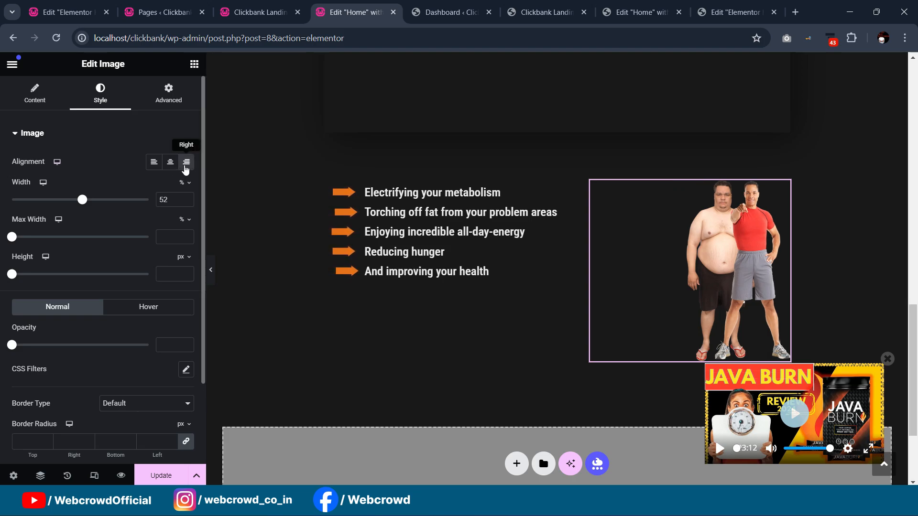
pyautogui.click(89, 201)
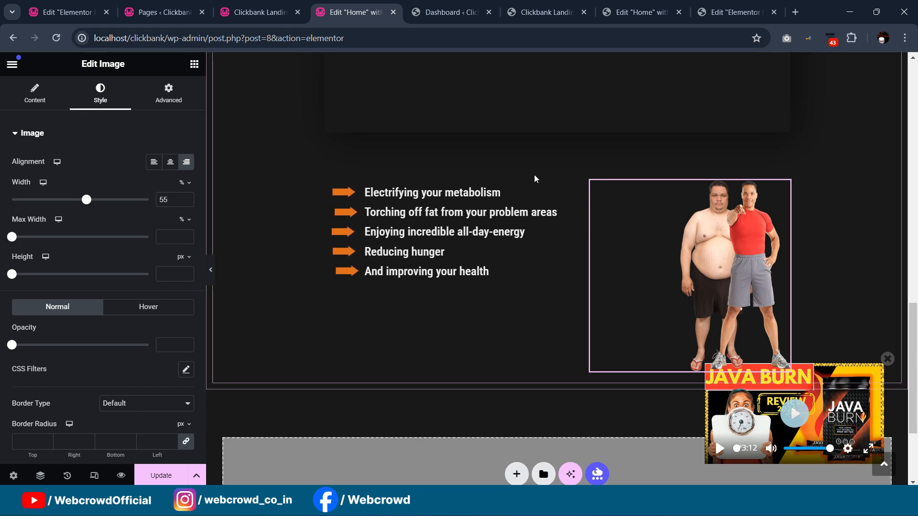
pyautogui.scroll(5, 587, 141)
pyautogui.scroll(-4, 589, 186)
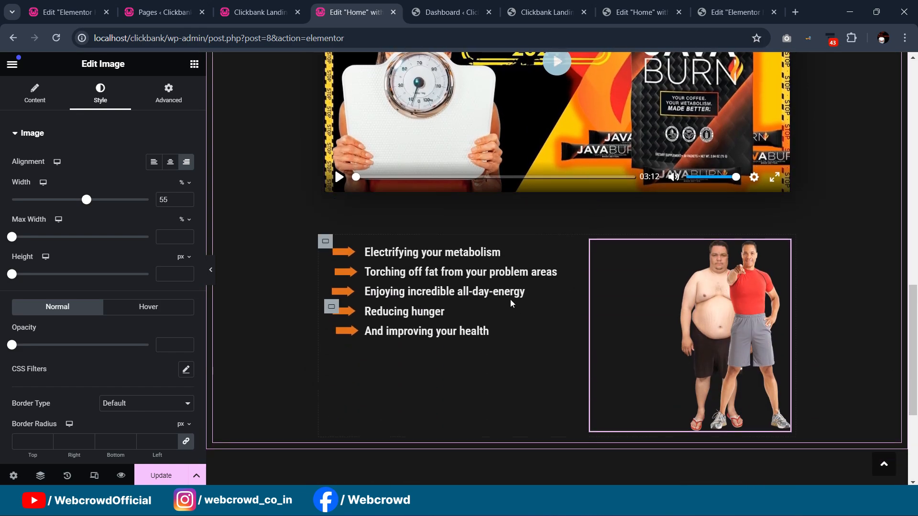
pyautogui.scroll(-1, 383, 352)
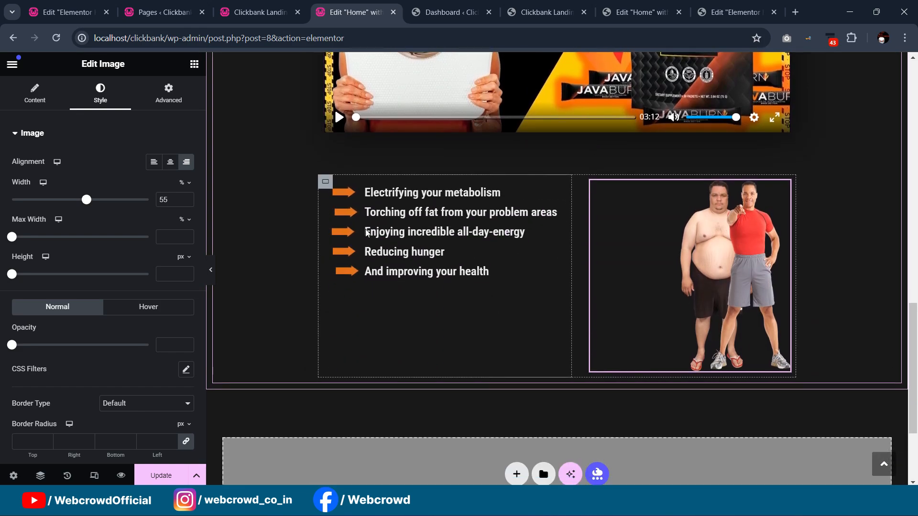
# - Copy the "More Details" button from below the product description near the start of the page
pyautogui.click(163, 12)
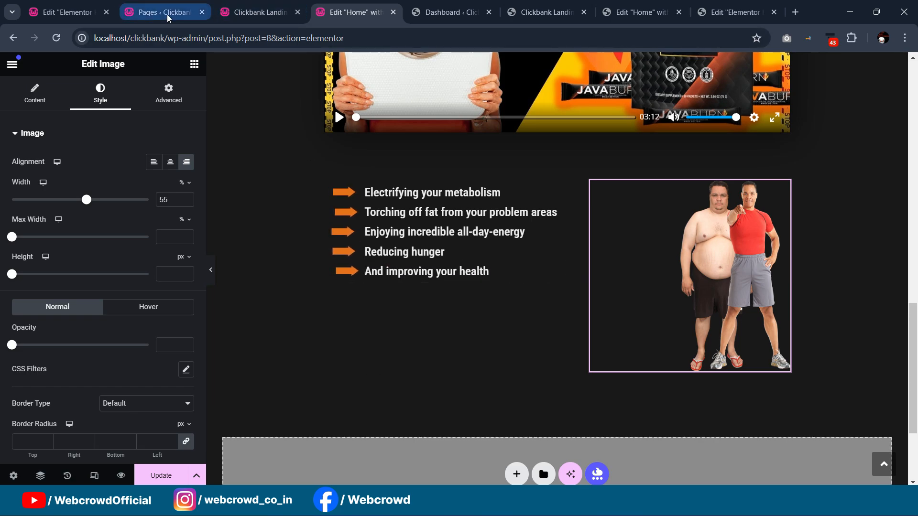
pyautogui.click(86, 7)
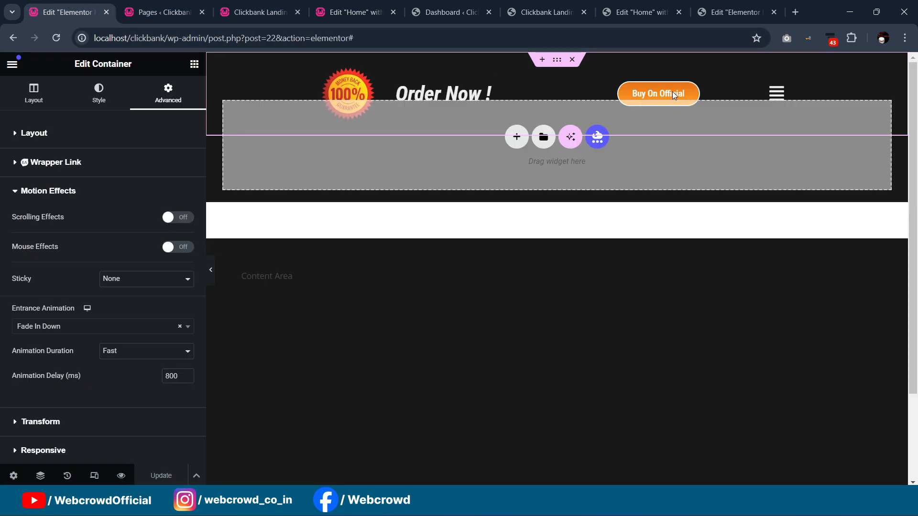
pyautogui.click(354, 12)
pyautogui.scroll(5, 452, 229)
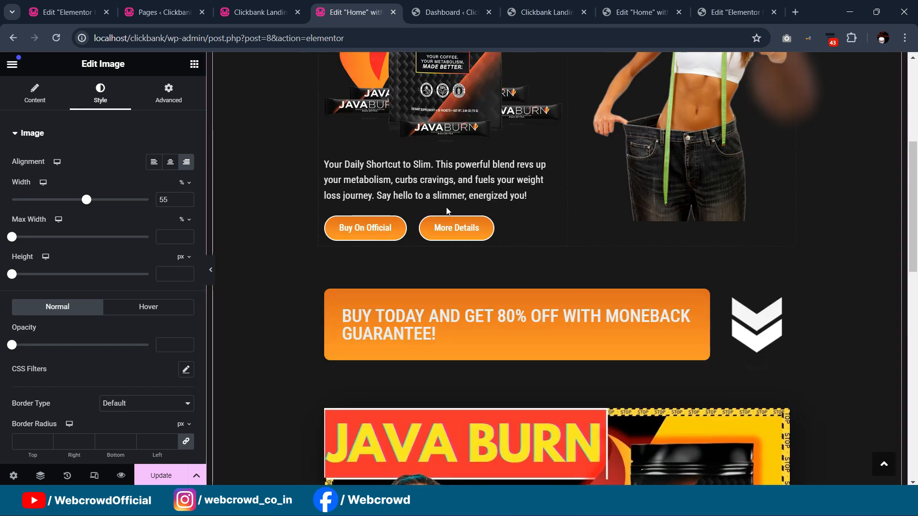
pyautogui.click(474, 228)
pyautogui.scroll(-5, 474, 225)
pyautogui.scroll(-5, 473, 222)
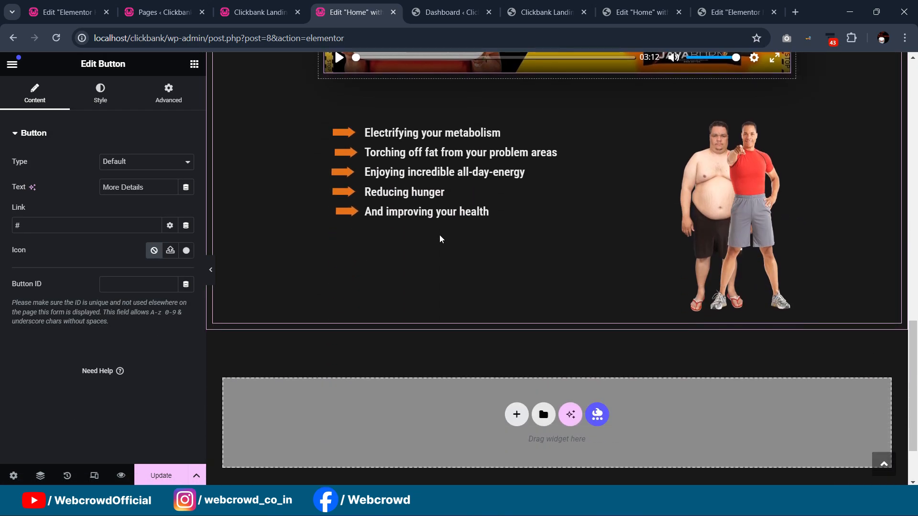
# - Paste the copied button into the container that holds the benefits rows, below "And improving your health"
pyautogui.rightClick(323, 124)
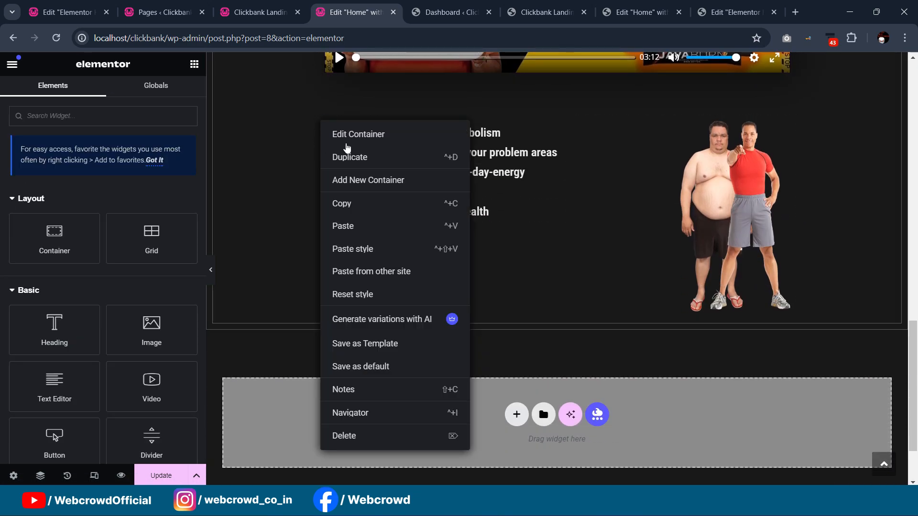
pyautogui.click(506, 153)
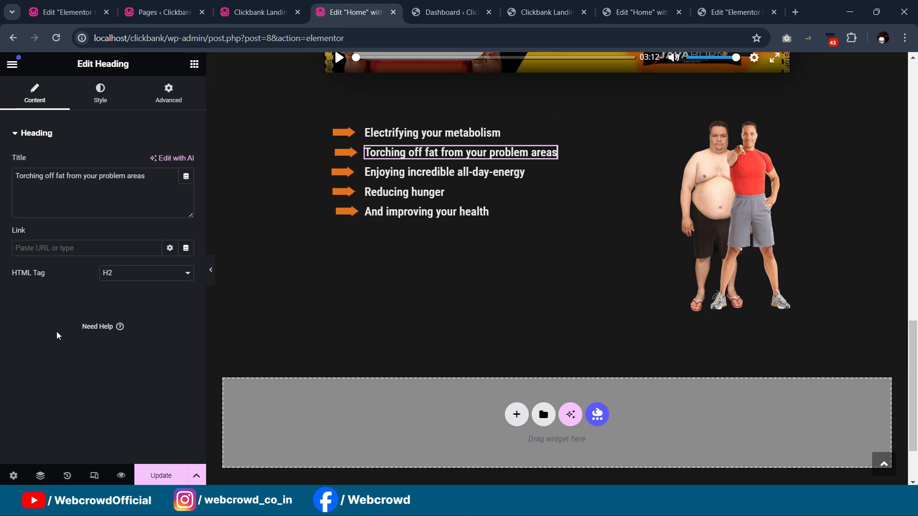
pyautogui.scroll(3, 364, 283)
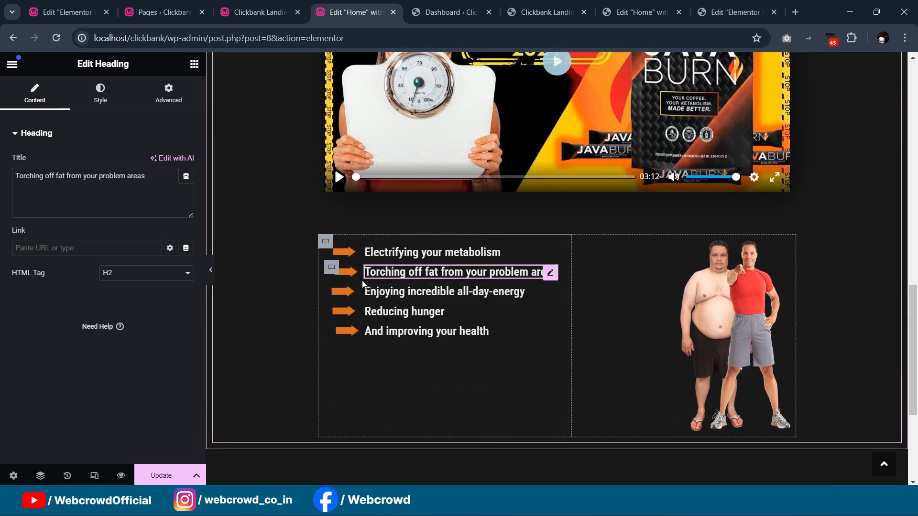
pyautogui.click(40, 475)
pyautogui.scroll(-3, 816, 306)
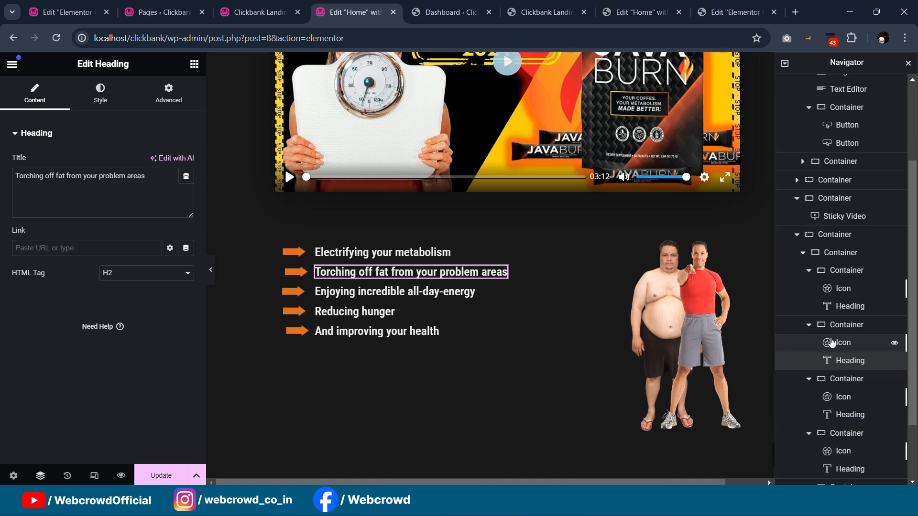
pyautogui.click(843, 271)
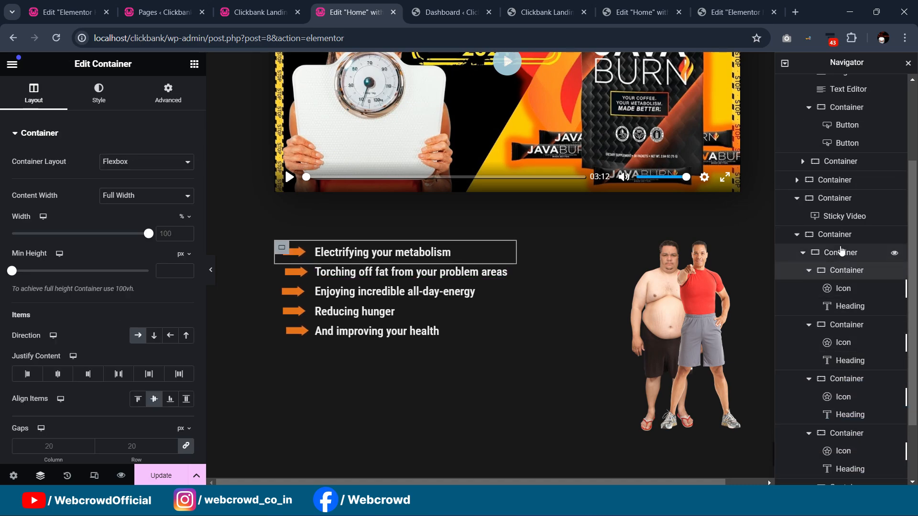
pyautogui.click(841, 252)
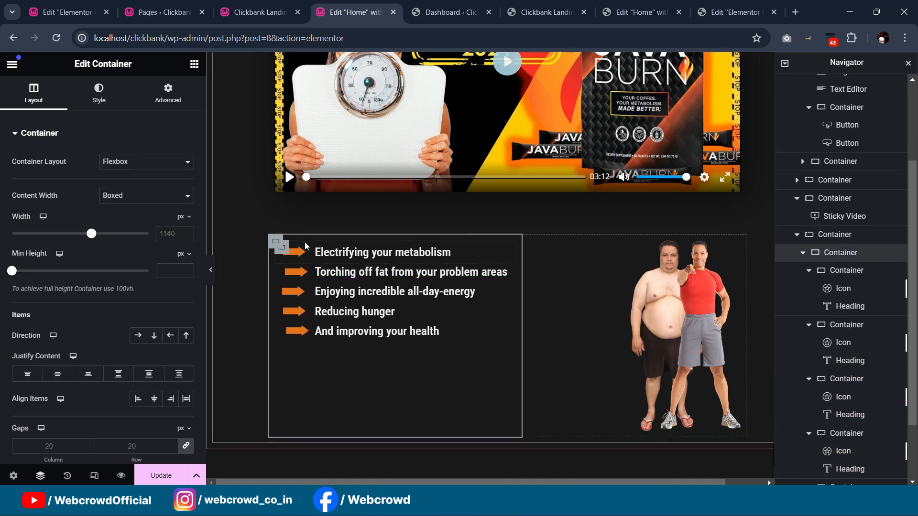
pyautogui.rightClick(836, 262)
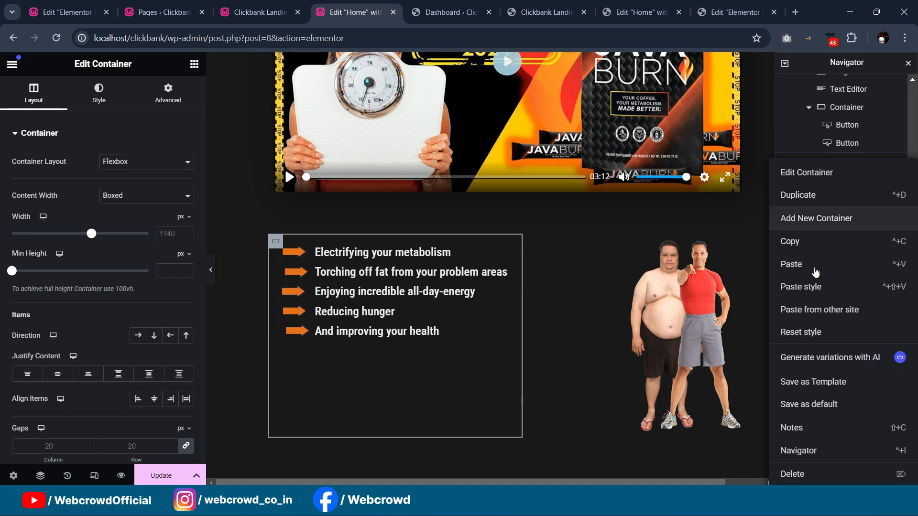
pyautogui.click(818, 271)
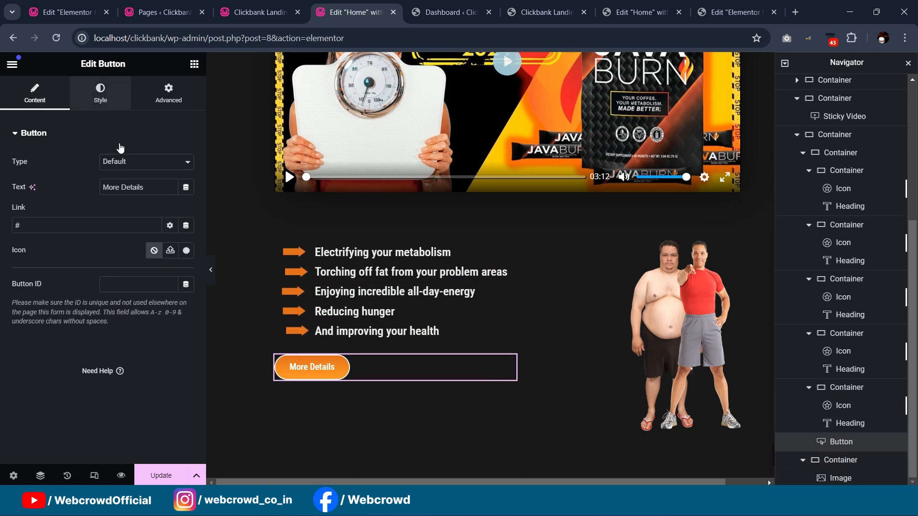
# - Set the pasted button's background gradient to #333333 as the first color and #000000 as the second color
pyautogui.click(101, 94)
pyautogui.scroll(-3, 172, 261)
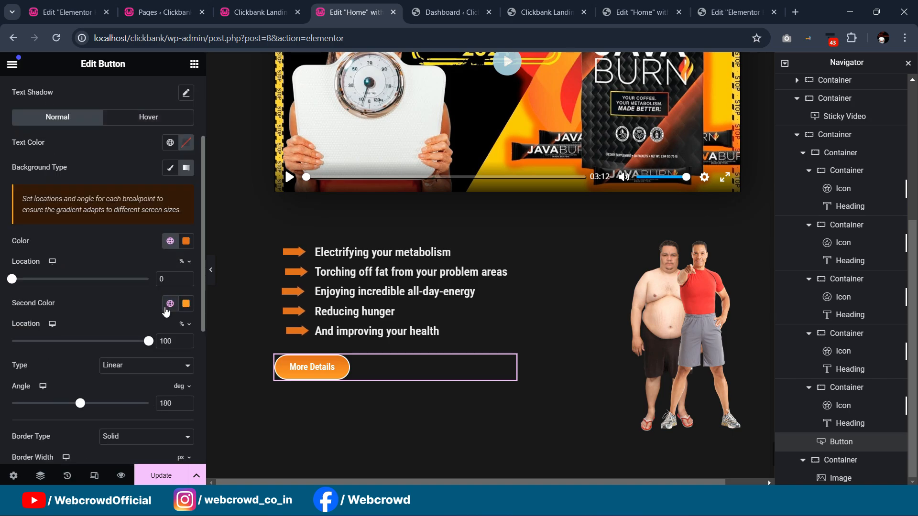
pyautogui.click(186, 244)
pyautogui.moveTo(158, 310); pyautogui.dragTo(86, 352)
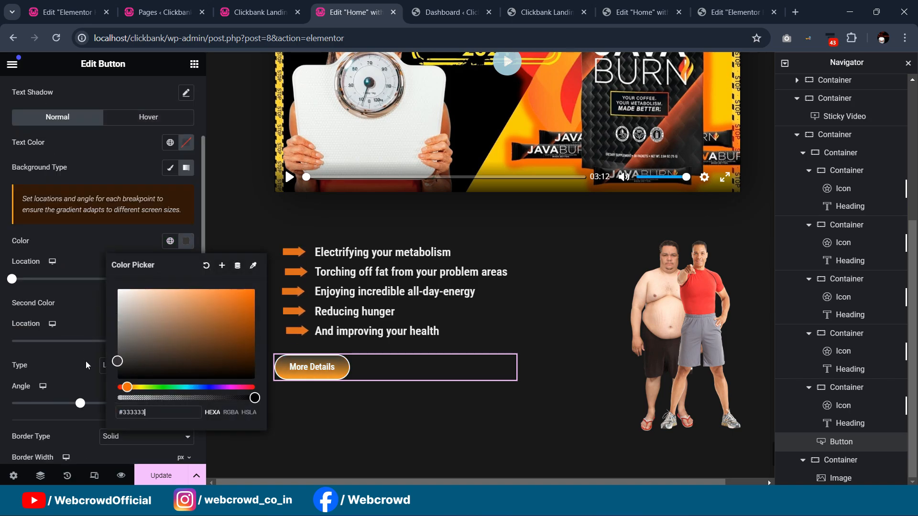
pyautogui.click(87, 334)
pyautogui.click(187, 305)
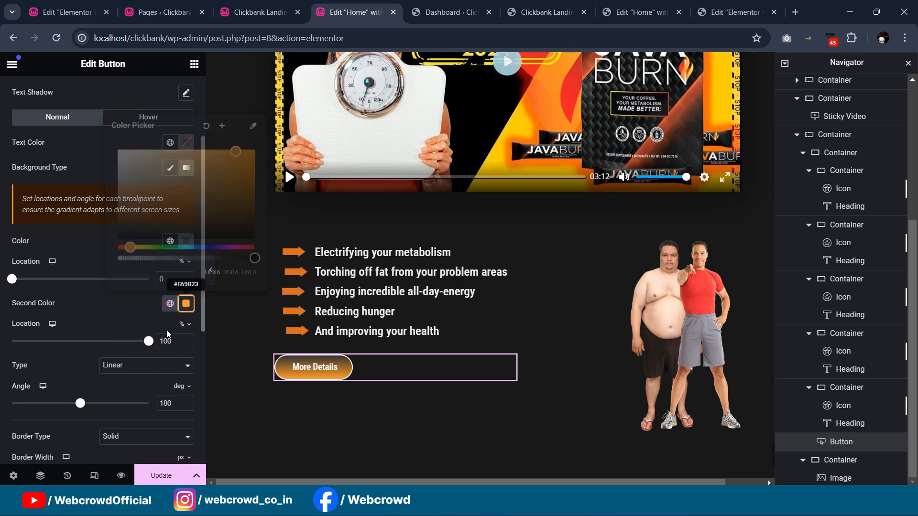
pyautogui.moveTo(130, 189); pyautogui.dragTo(92, 247)
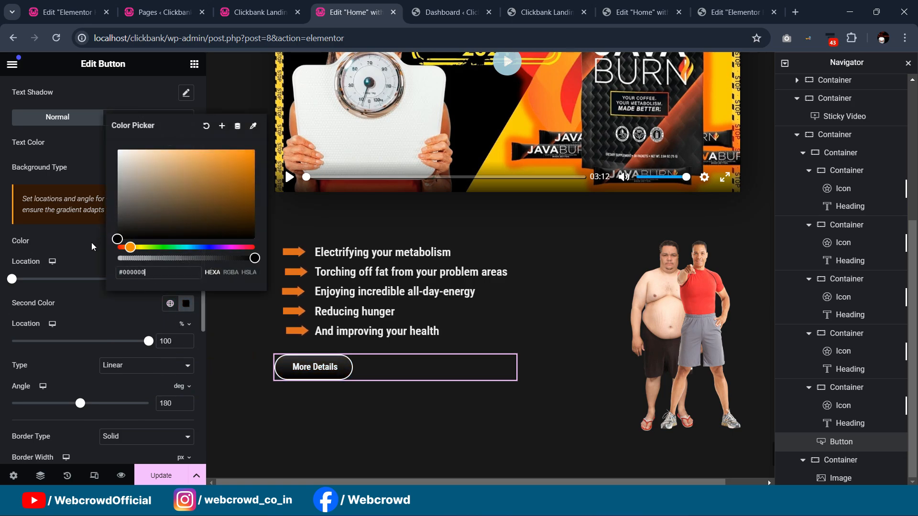
# - Check the button label on the reference page and change the pasted button's text to "Try Yourself!"
pyautogui.click(644, 13)
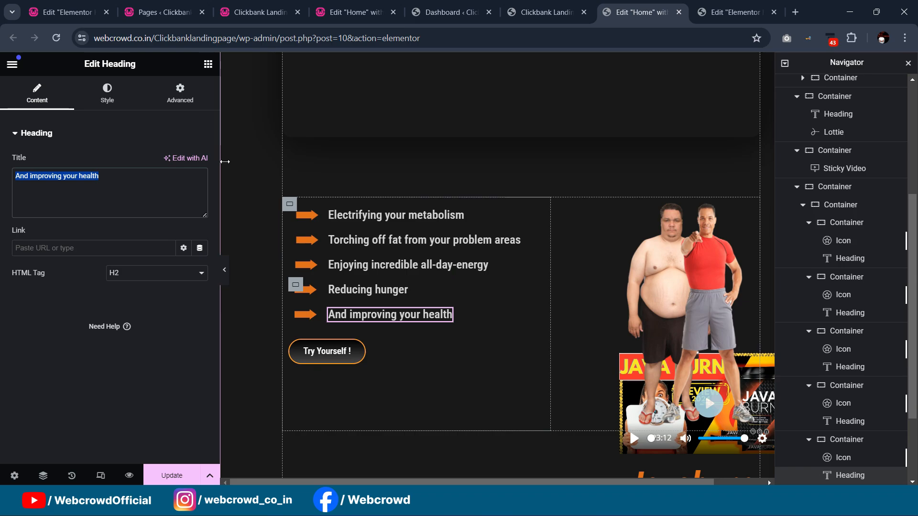
pyautogui.click(358, 7)
pyautogui.click(95, 228)
pyautogui.scroll(3, 91, 210)
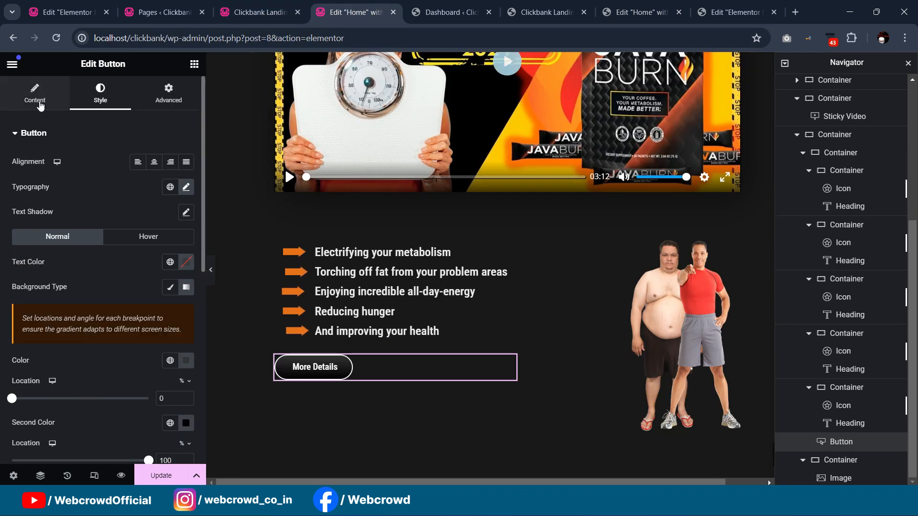
pyautogui.click(39, 104)
pyautogui.write('Try Yourself!')
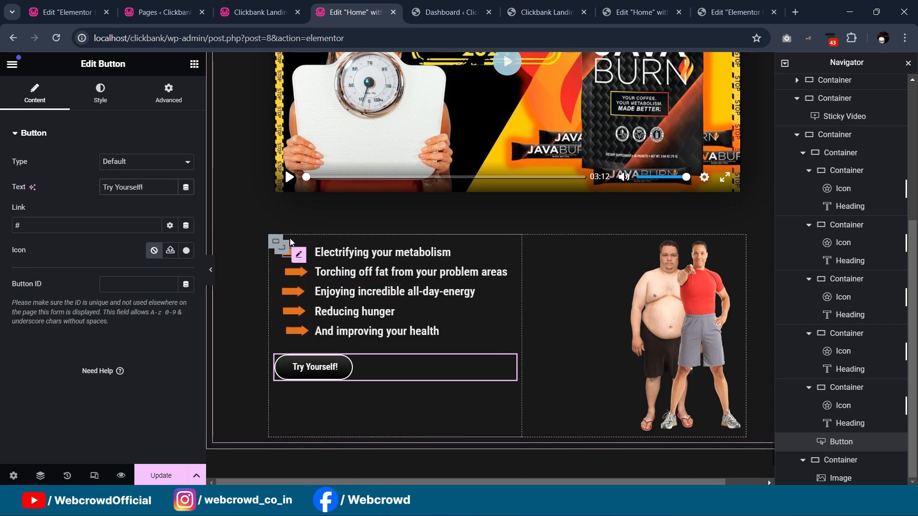
# - Save the page and preview it without the editing panels, from the hero section down to the benefits rows
pyautogui.click(210, 271)
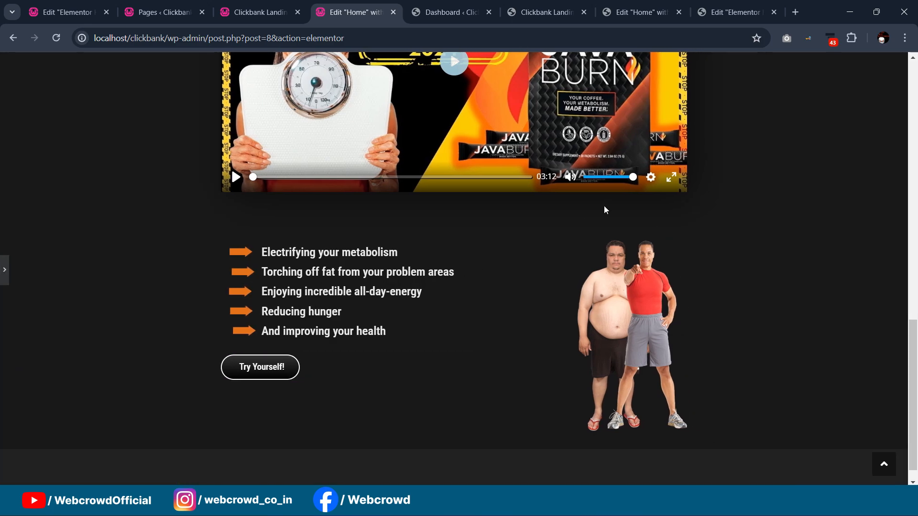
pyautogui.scroll(4, 603, 207)
pyautogui.scroll(-5, 603, 185)
pyautogui.hotkey('ctrl', 'p')
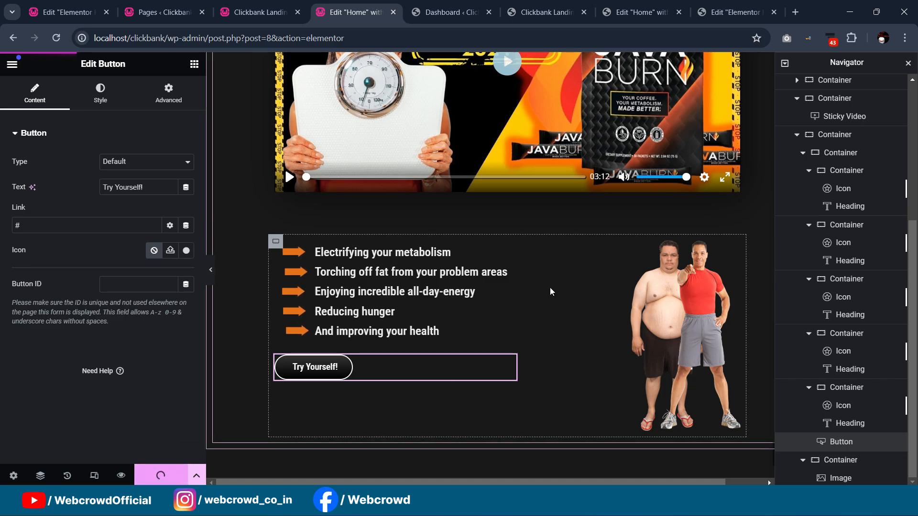
pyautogui.scroll(10, 550, 293)
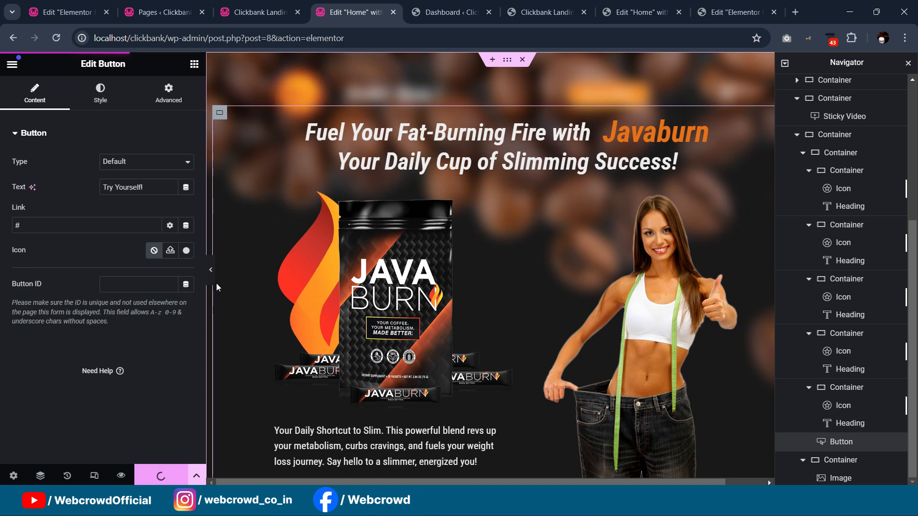
pyautogui.click(211, 271)
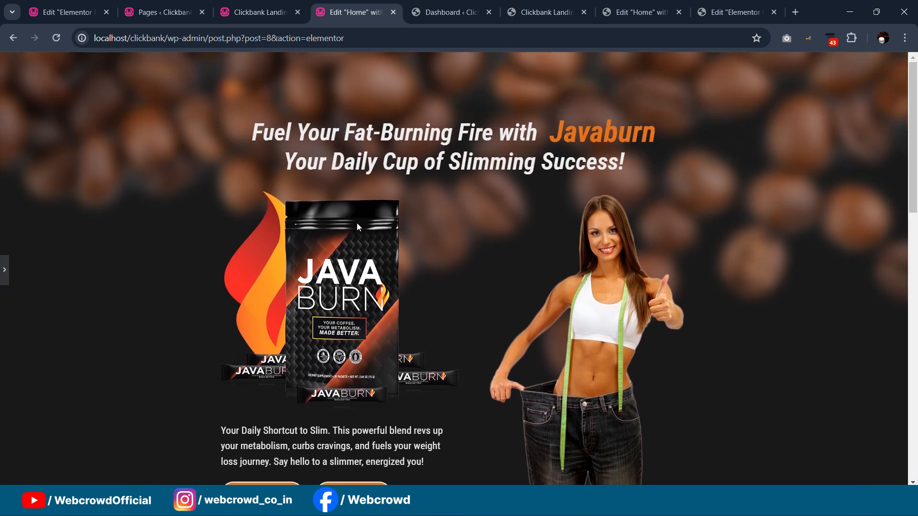
pyautogui.scroll(-1, 357, 227)
pyautogui.click(6, 272)
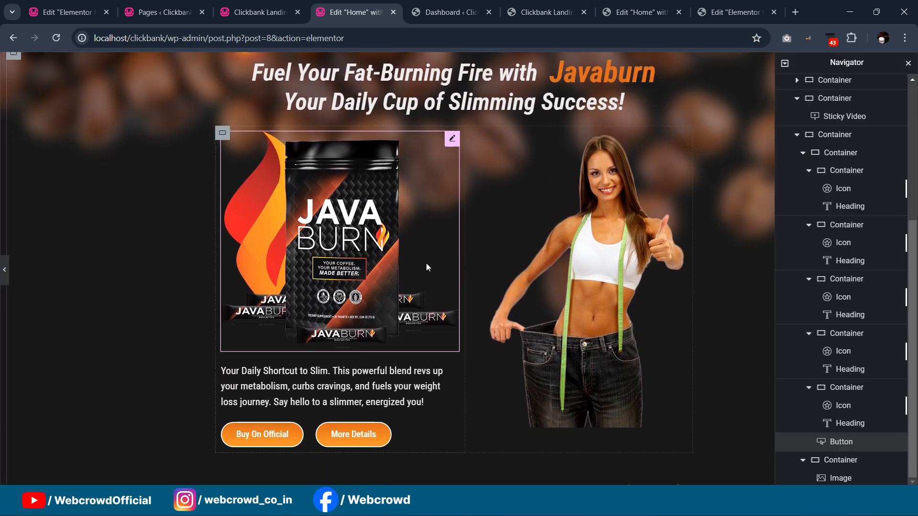
pyautogui.scroll(-9, 430, 268)
pyautogui.scroll(-5, 432, 272)
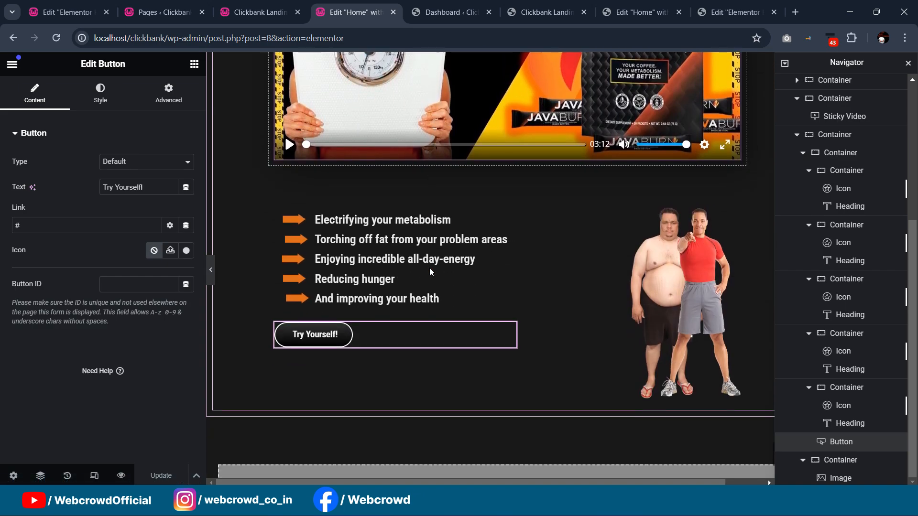
pyautogui.scroll(2, 296, 250)
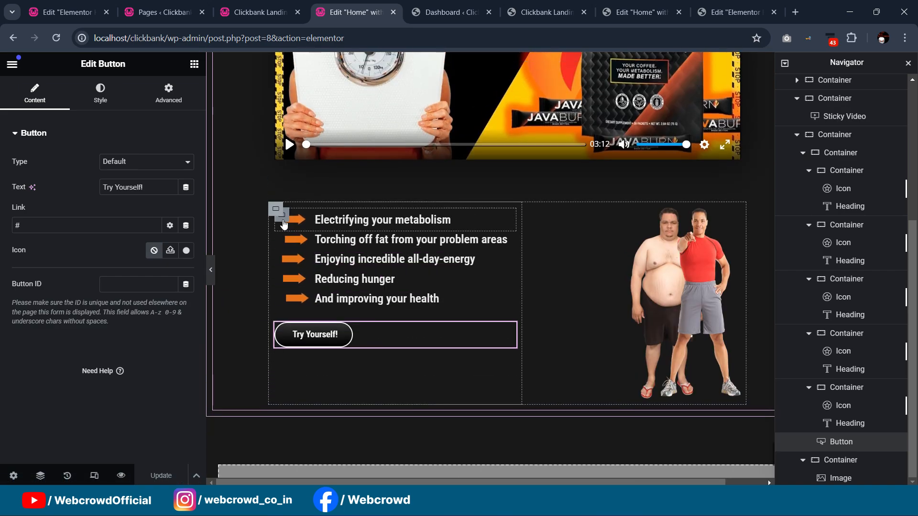
# - Give the "Electrifying your metabolism" row container a Fade In Left entrance animation with a 600 ms delay
pyautogui.click(282, 220)
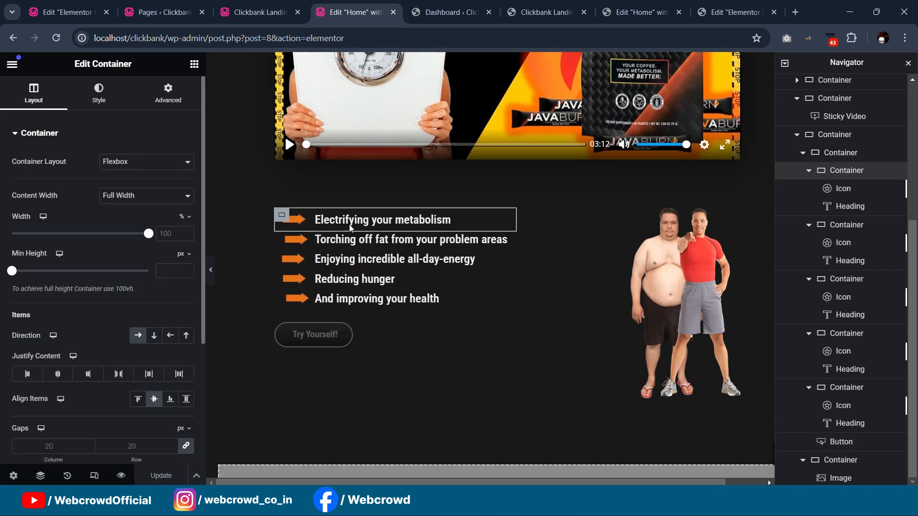
pyautogui.click(168, 93)
pyautogui.scroll(-5, 105, 307)
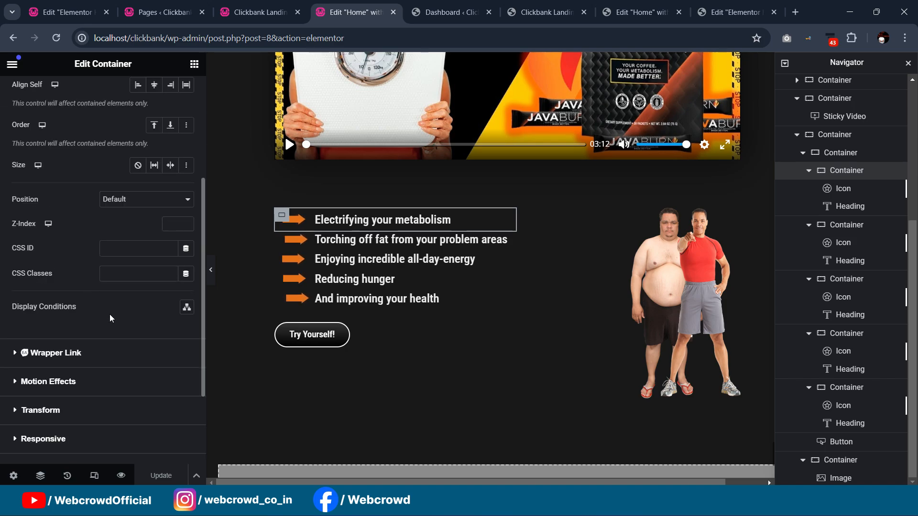
pyautogui.click(75, 382)
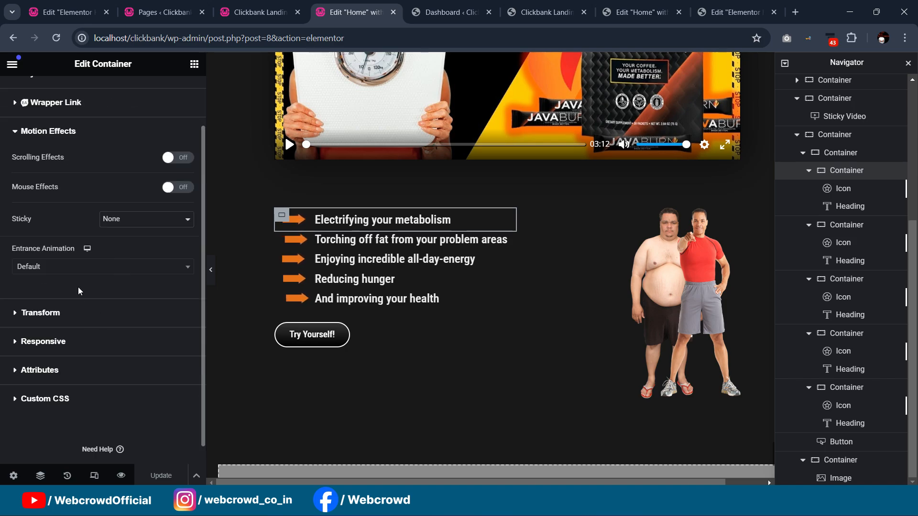
pyautogui.click(81, 267)
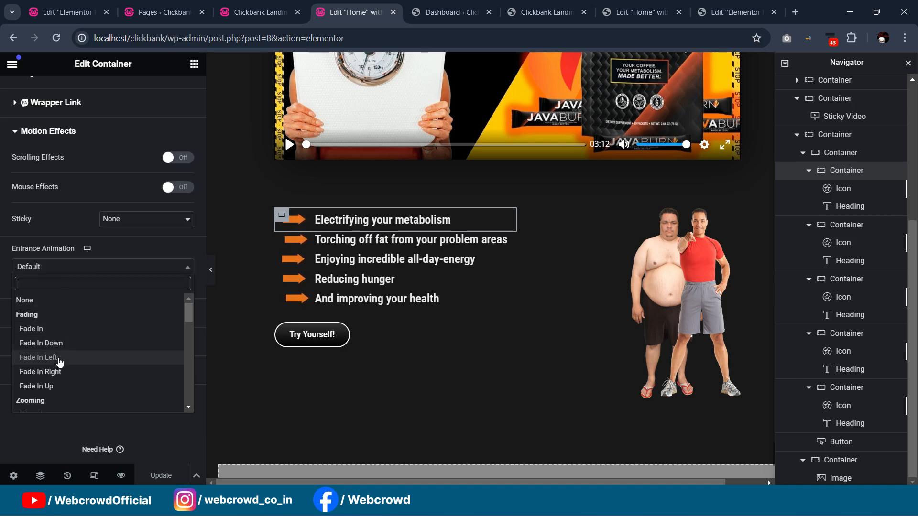
pyautogui.click(39, 358)
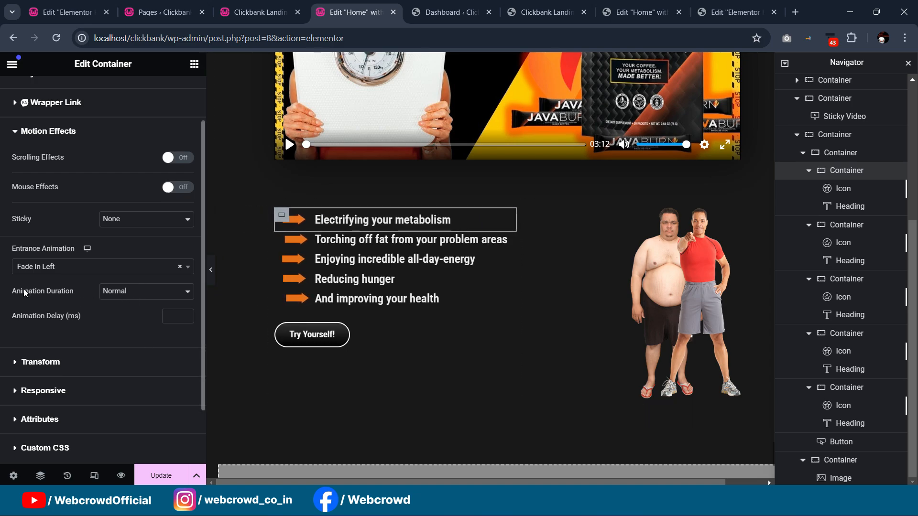
pyautogui.click(173, 316)
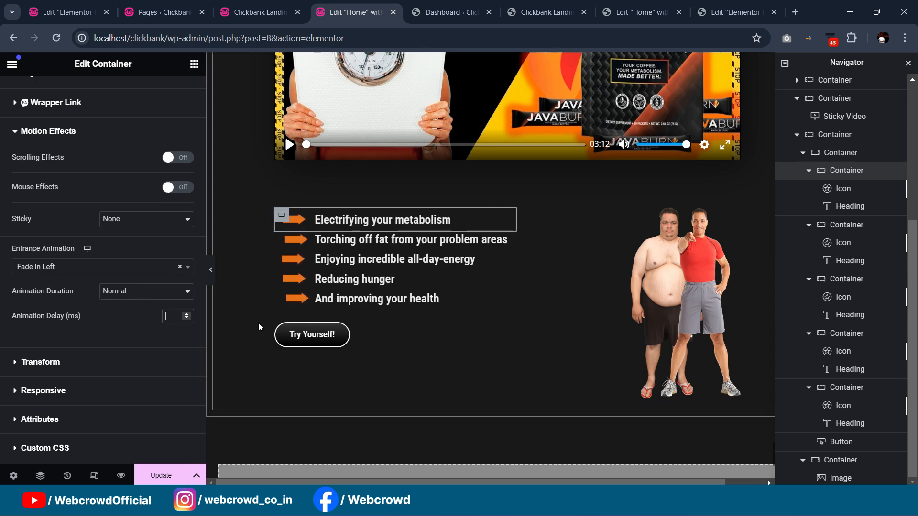
pyautogui.write('600')
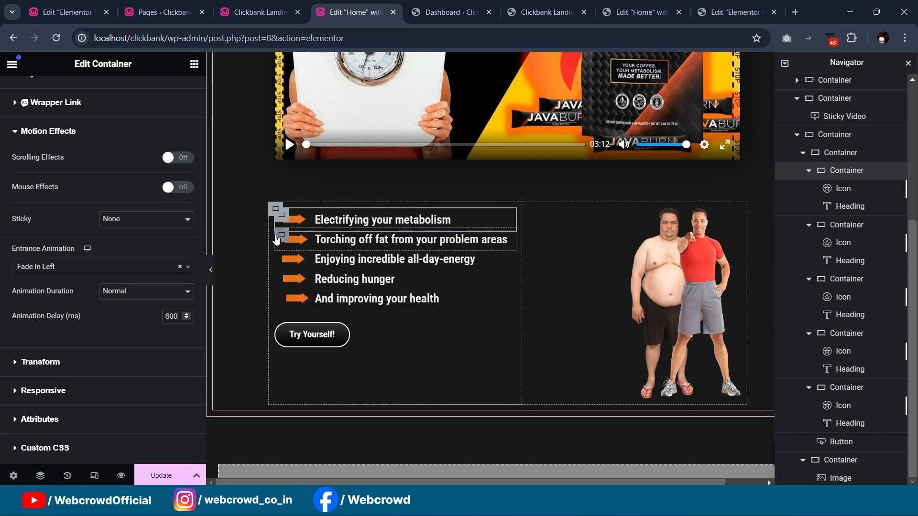
# - Give the "Torching off fat from your problem areas" row container a Fade In Left entrance animation with a 700 ms delay
pyautogui.click(280, 237)
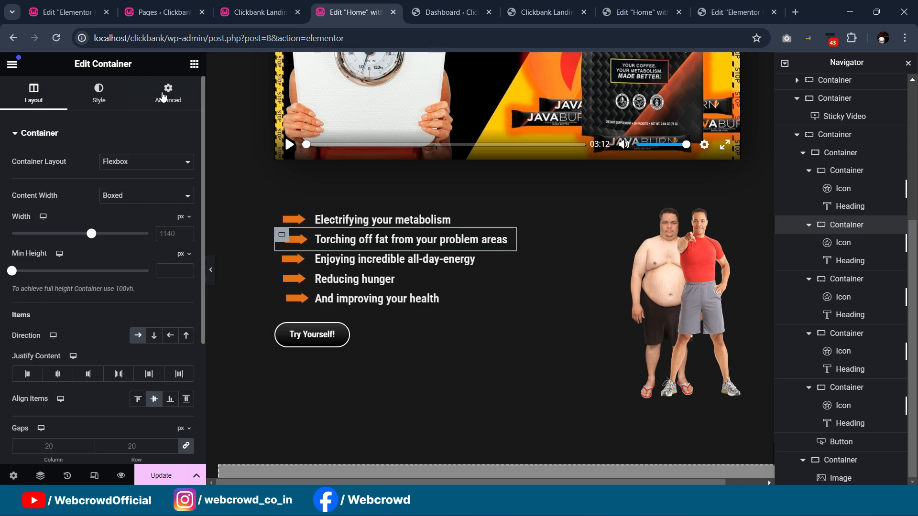
pyautogui.click(163, 98)
pyautogui.scroll(-5, 96, 246)
pyautogui.click(61, 326)
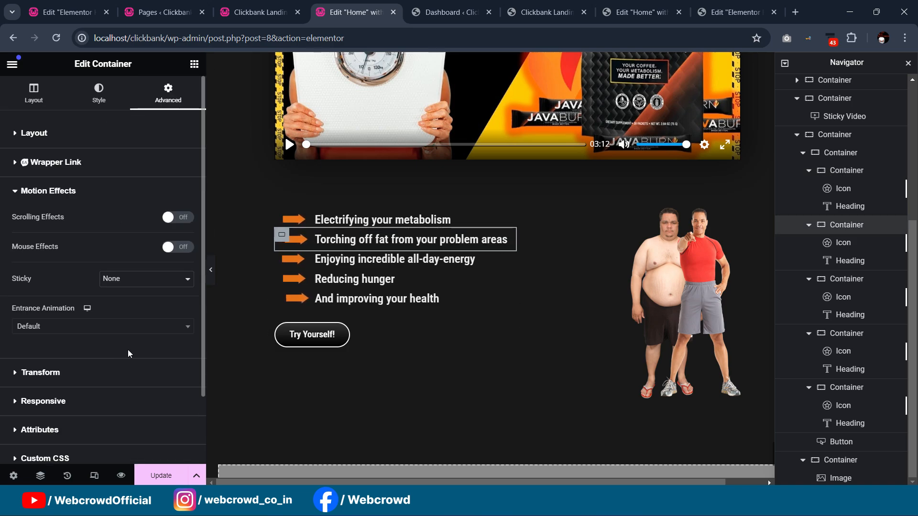
pyautogui.click(95, 326)
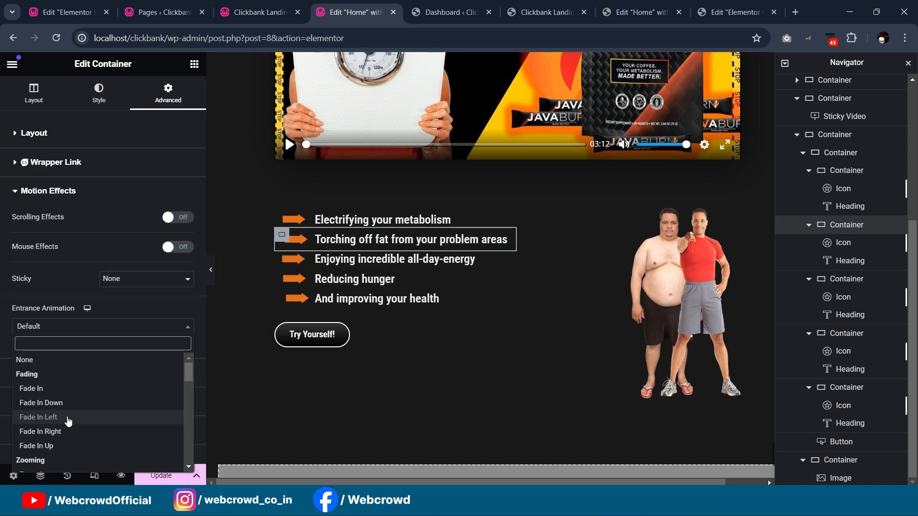
pyautogui.click(67, 420)
pyautogui.click(173, 374)
pyautogui.write('70')
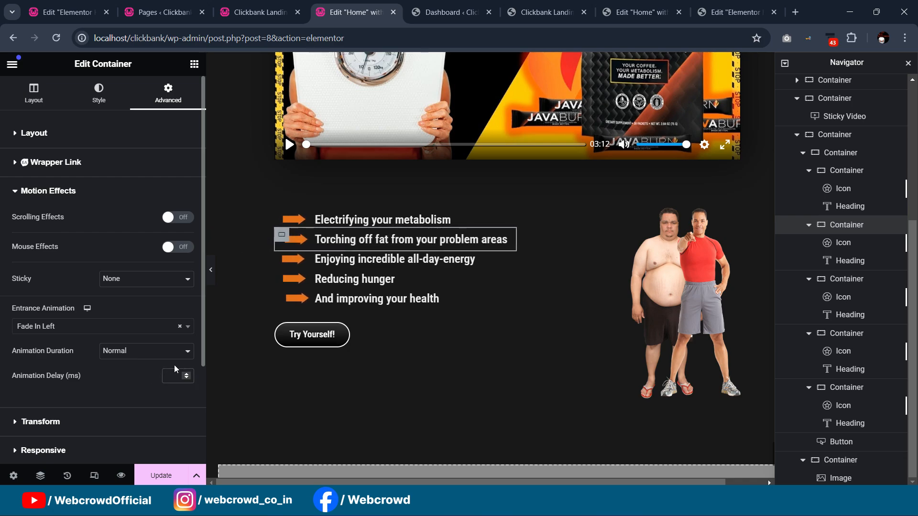
pyautogui.write('0')
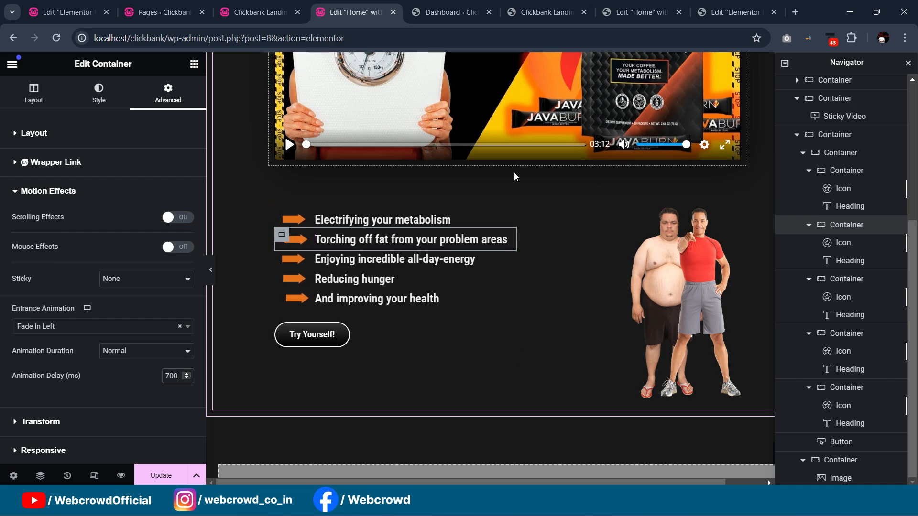
# - Check the reference page's row animation and apply Fade In Left to the remaining benefits rows, with a 1000 ms delay on "And improving your health"
pyautogui.click(540, 14)
pyautogui.scroll(-10, 388, 264)
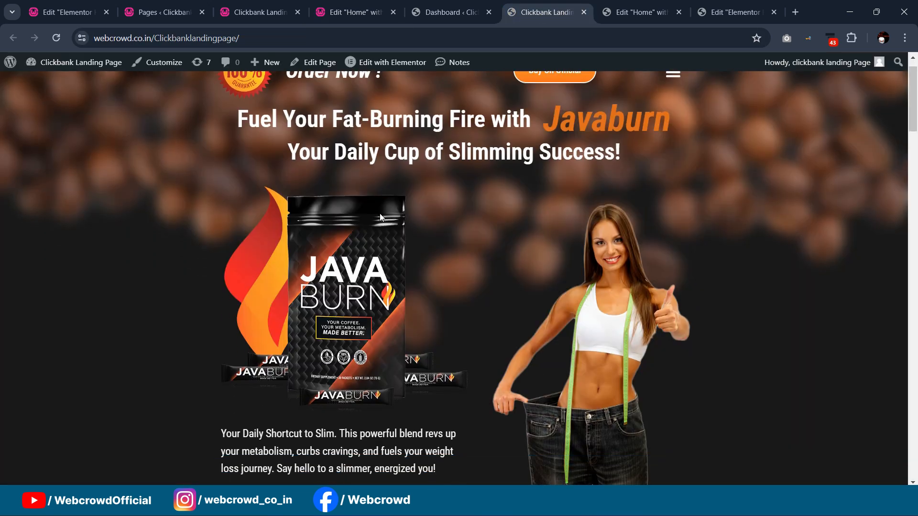
pyautogui.scroll(-1, 304, 278)
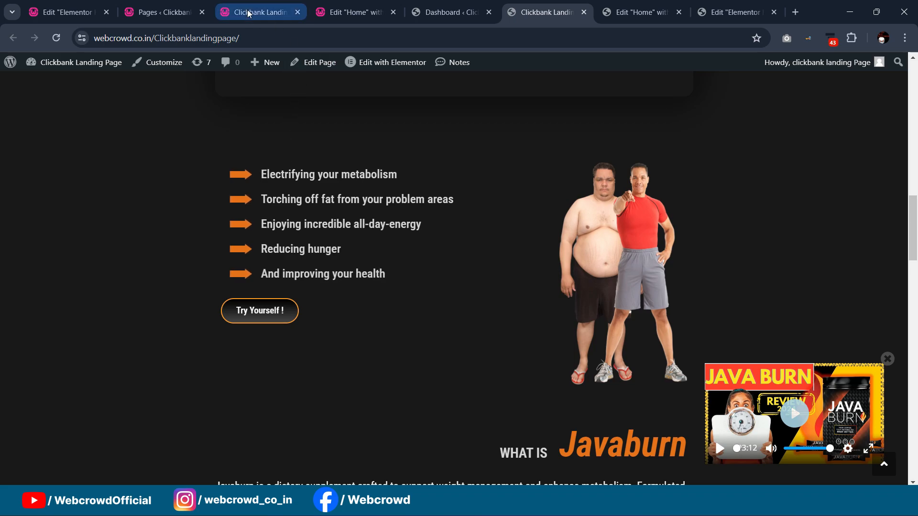
pyautogui.click(356, 12)
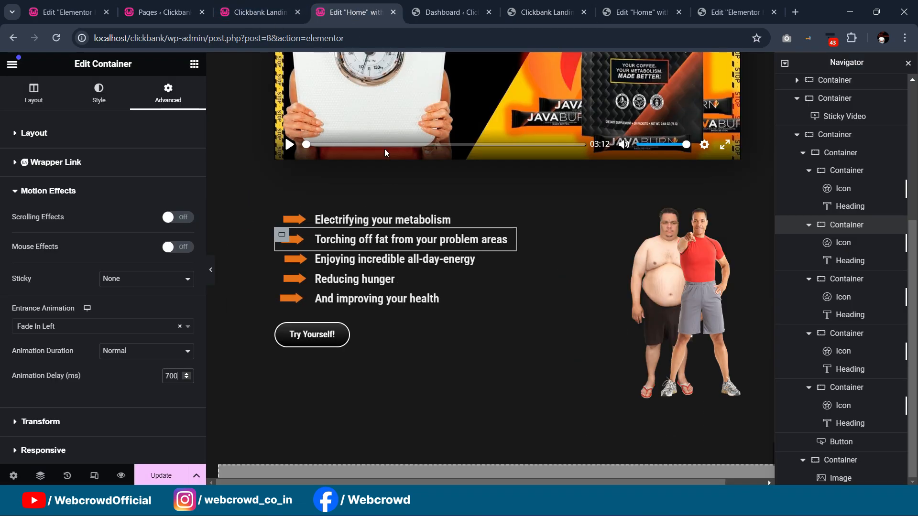
pyautogui.click(281, 261)
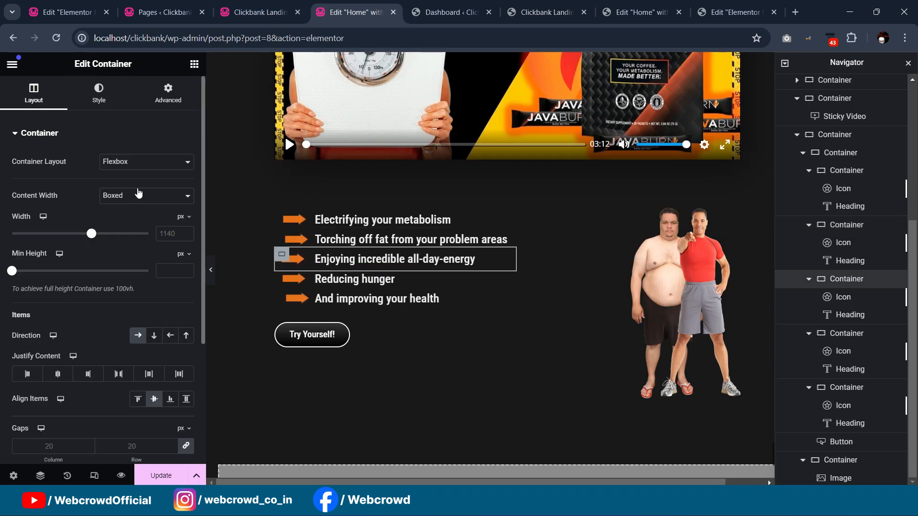
pyautogui.click(194, 64)
pyautogui.click(175, 91)
pyautogui.click(281, 294)
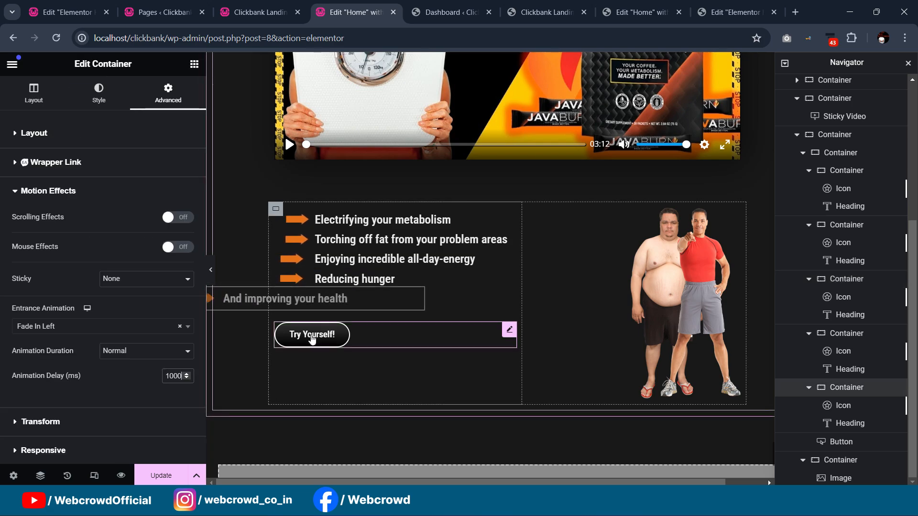
# - Give the "Try Yourself!" button a Fade In Left entrance animation with a 1300 ms delay
pyautogui.click(509, 331)
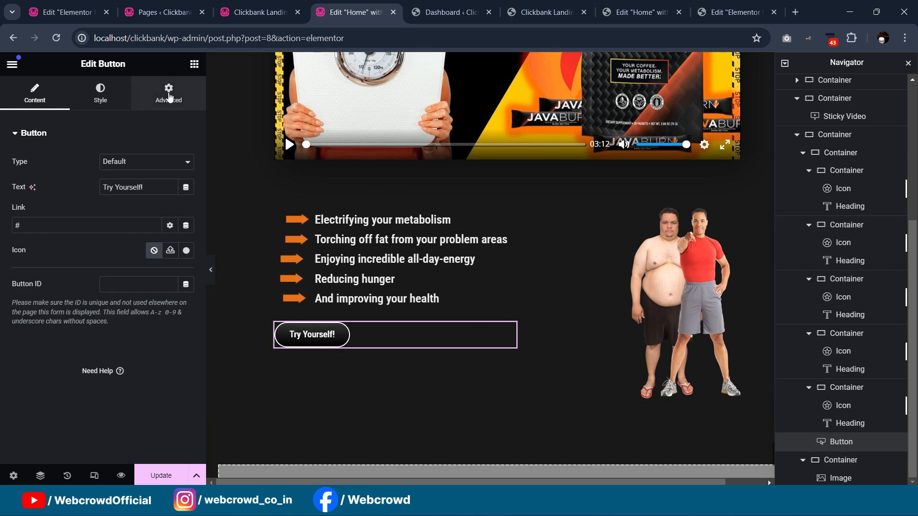
pyautogui.click(168, 93)
pyautogui.scroll(-8, 124, 268)
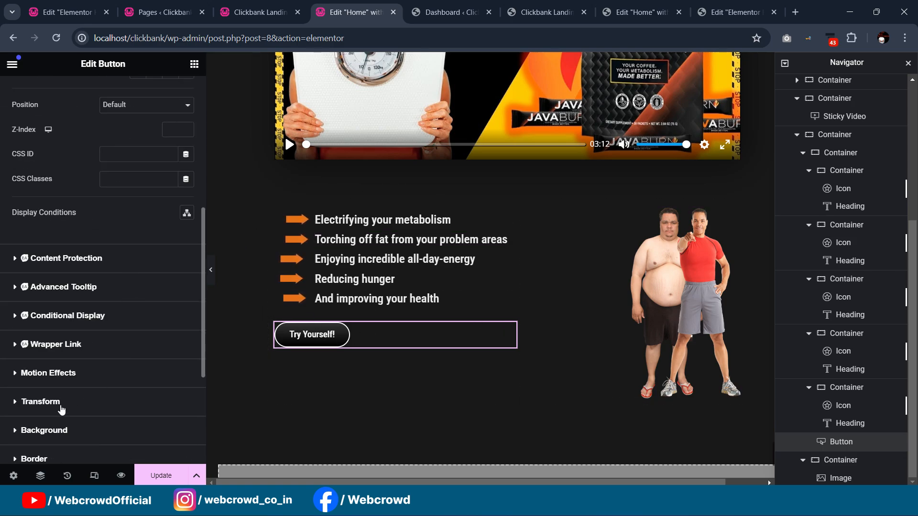
pyautogui.click(86, 376)
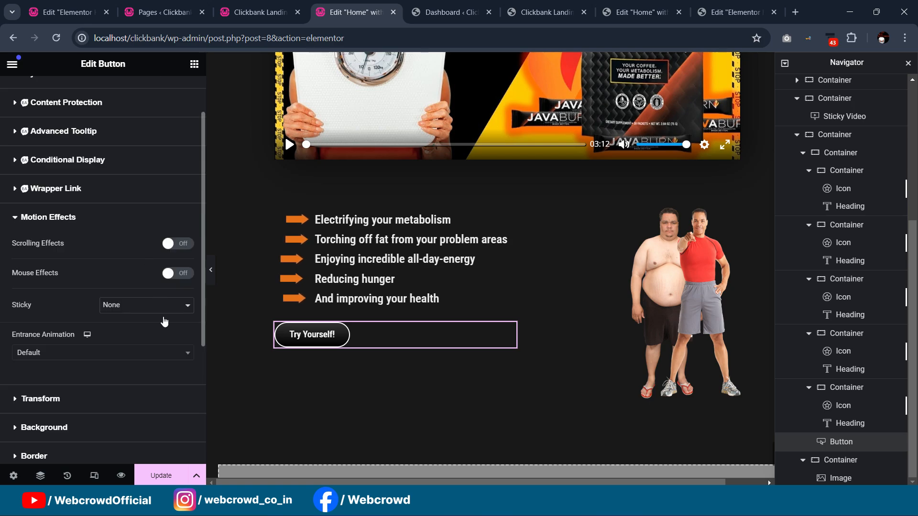
pyautogui.click(77, 353)
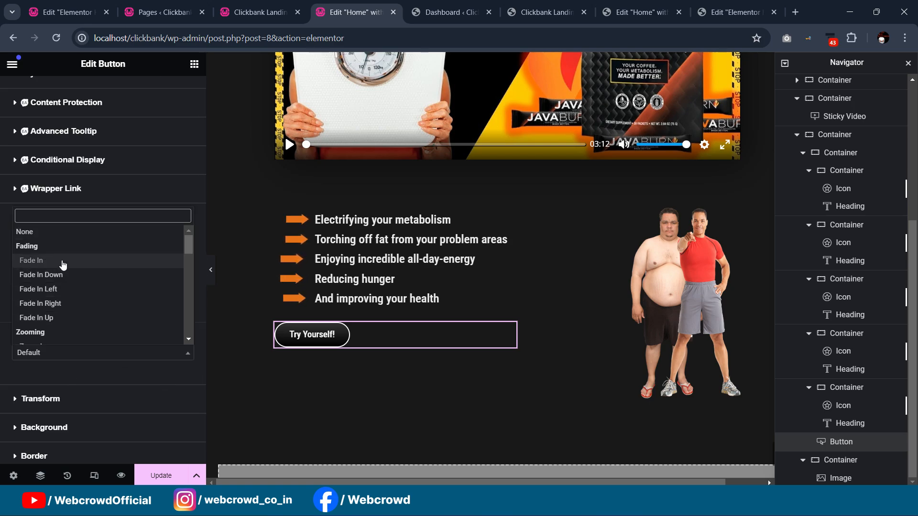
pyautogui.click(61, 289)
pyautogui.click(175, 405)
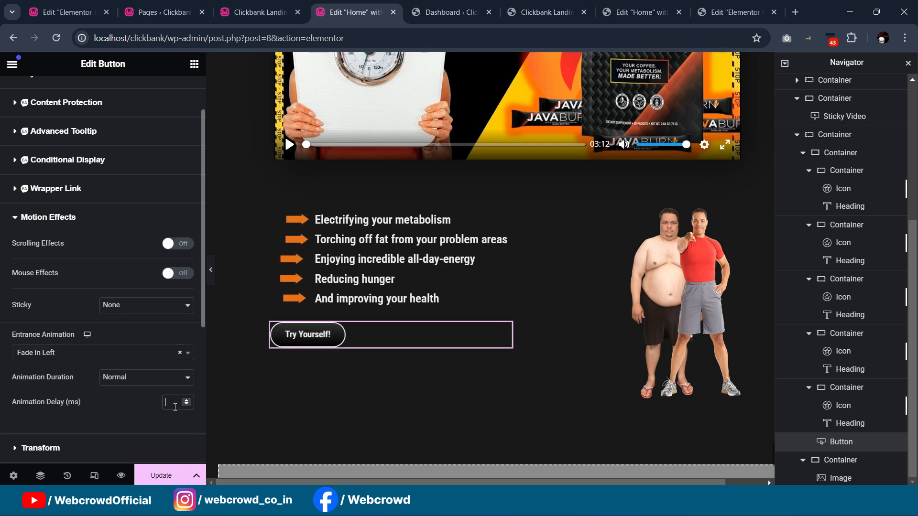
pyautogui.write('1300')
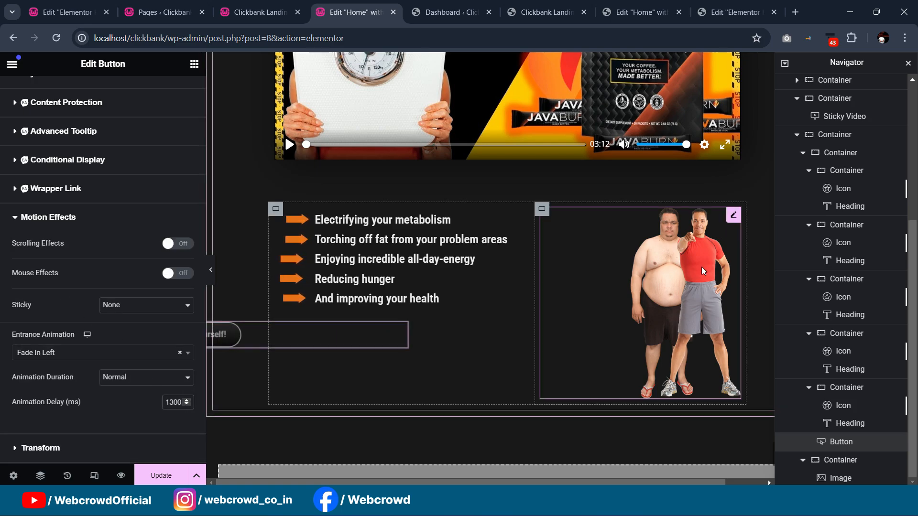
# - Give the before-and-after men image a Fade In Right entrance animation with a 600 ms delay and update the page
pyautogui.click(734, 219)
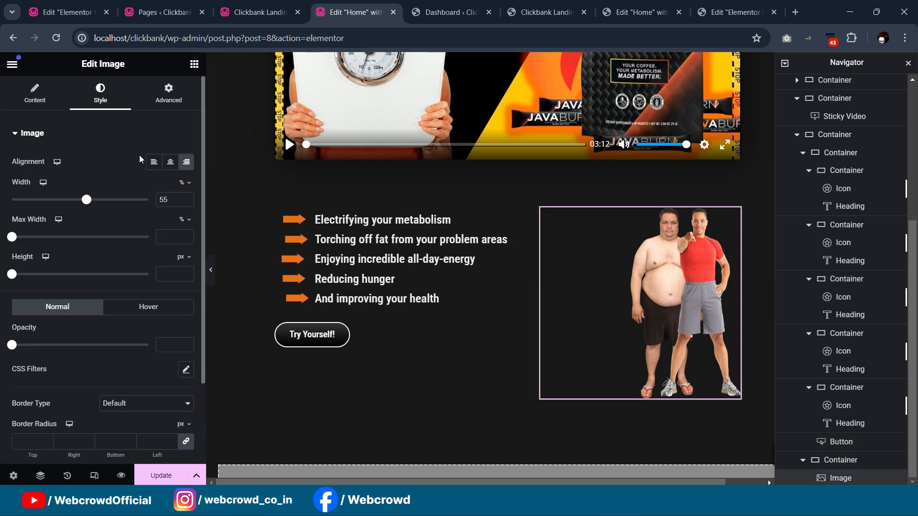
pyautogui.click(180, 95)
pyautogui.scroll(-5, 72, 311)
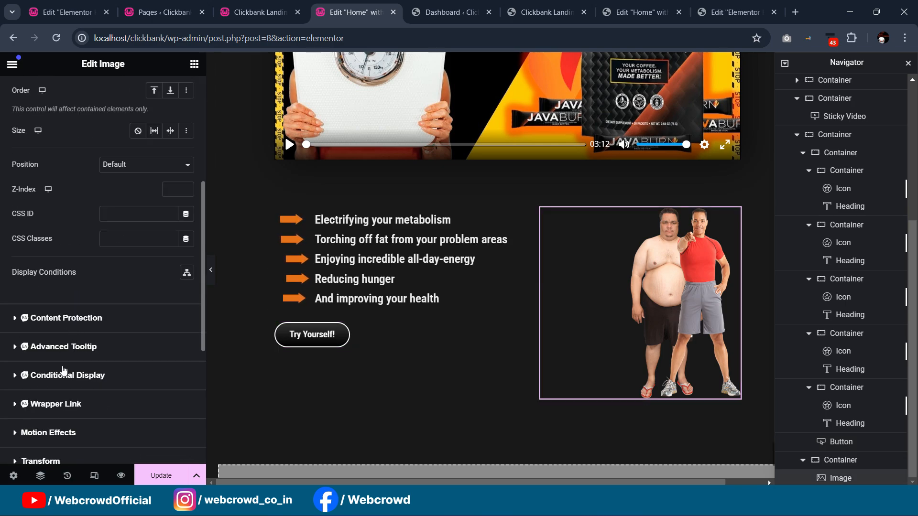
pyautogui.click(64, 432)
pyautogui.scroll(-3, 118, 321)
pyautogui.click(103, 293)
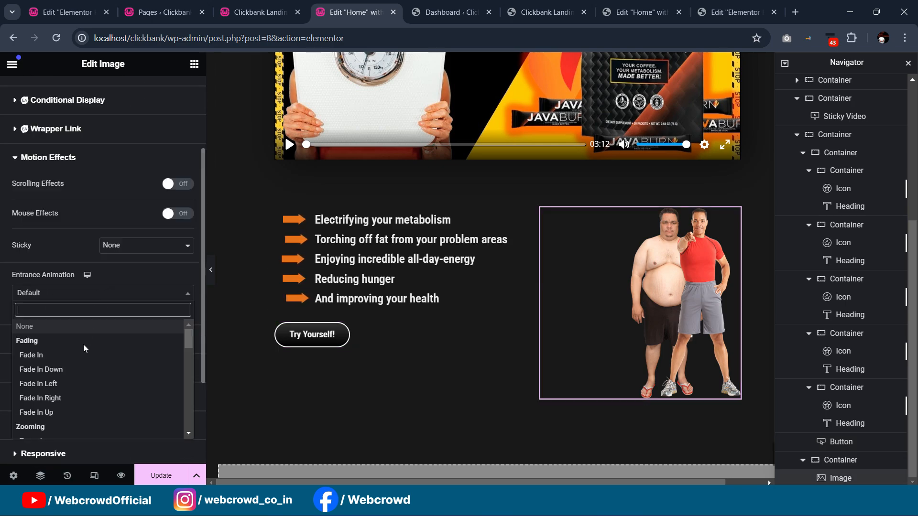
pyautogui.click(77, 400)
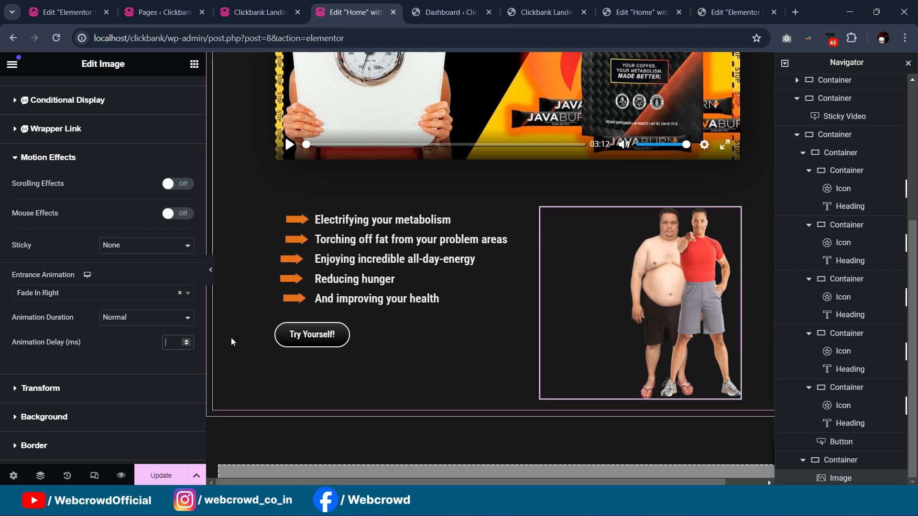
pyautogui.write('600')
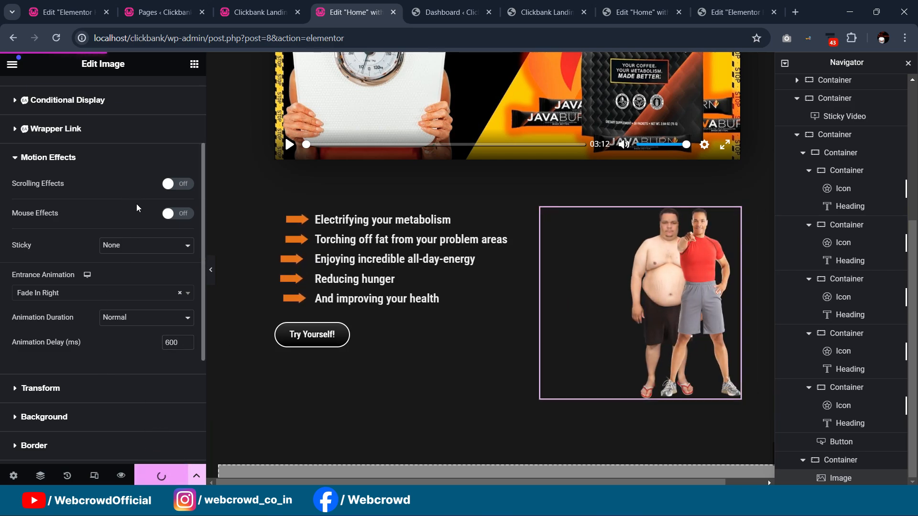
# - Give the "Buy today and get 80% off" banner container a Fade In Down entrance animation with Fast duration and update the page
pyautogui.scroll(10, 483, 257)
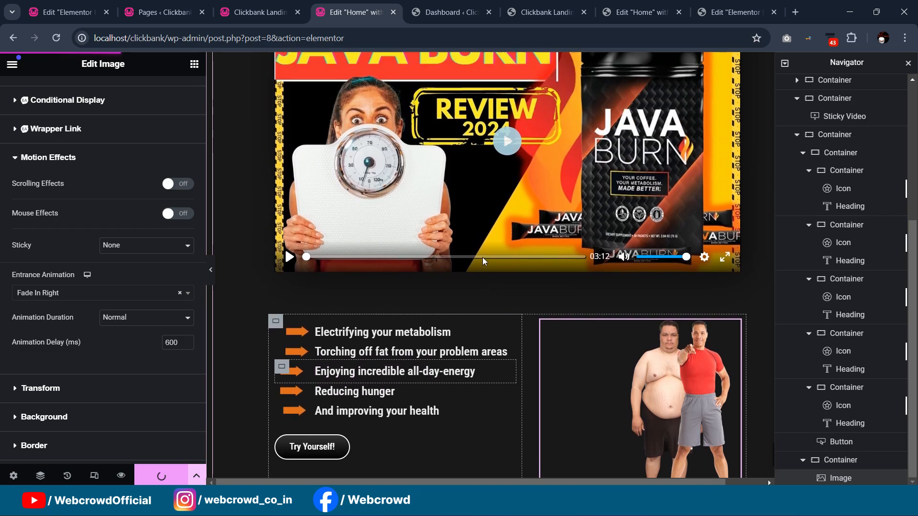
pyautogui.scroll(-1, 516, 252)
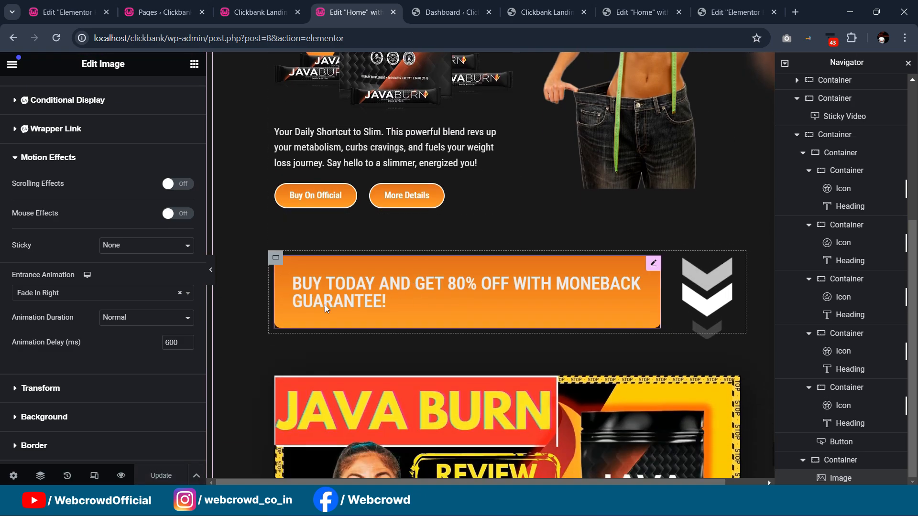
pyautogui.click(275, 258)
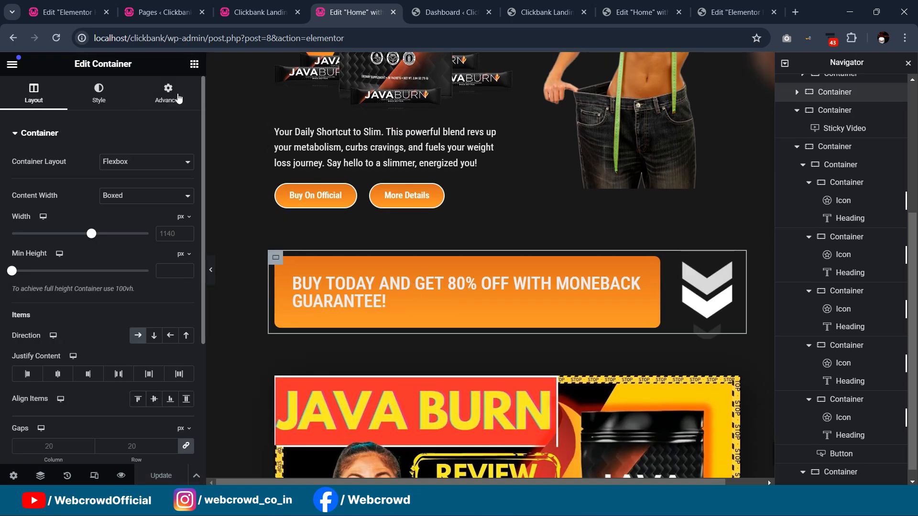
pyautogui.click(172, 89)
pyautogui.scroll(-4, 70, 297)
pyautogui.click(48, 321)
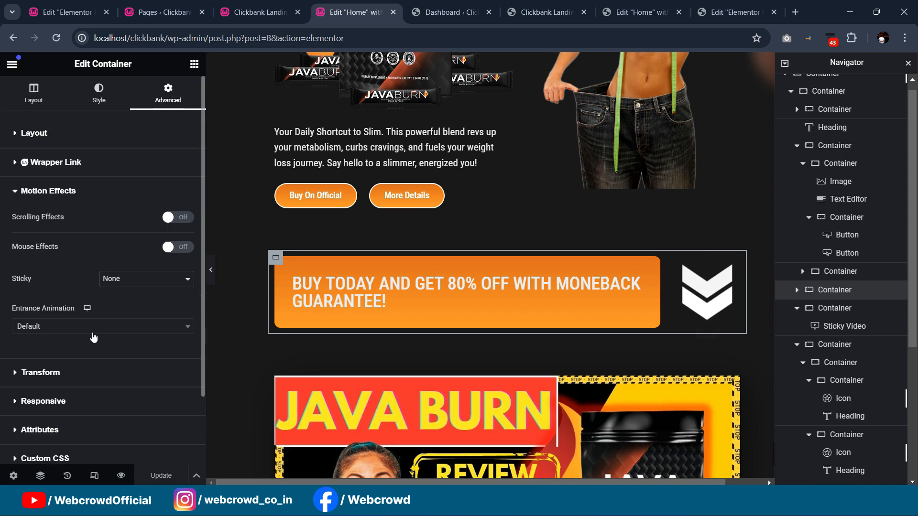
pyautogui.click(91, 326)
pyautogui.click(40, 403)
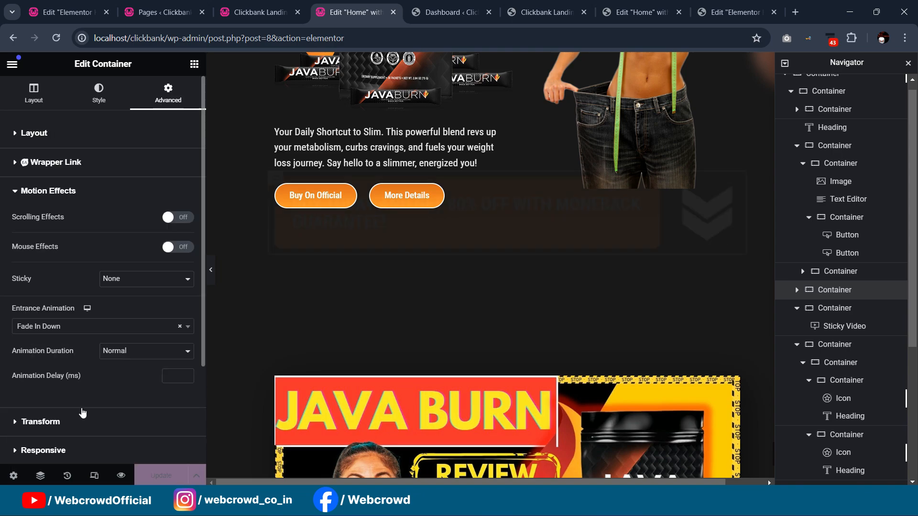
pyautogui.click(162, 356)
pyautogui.click(110, 382)
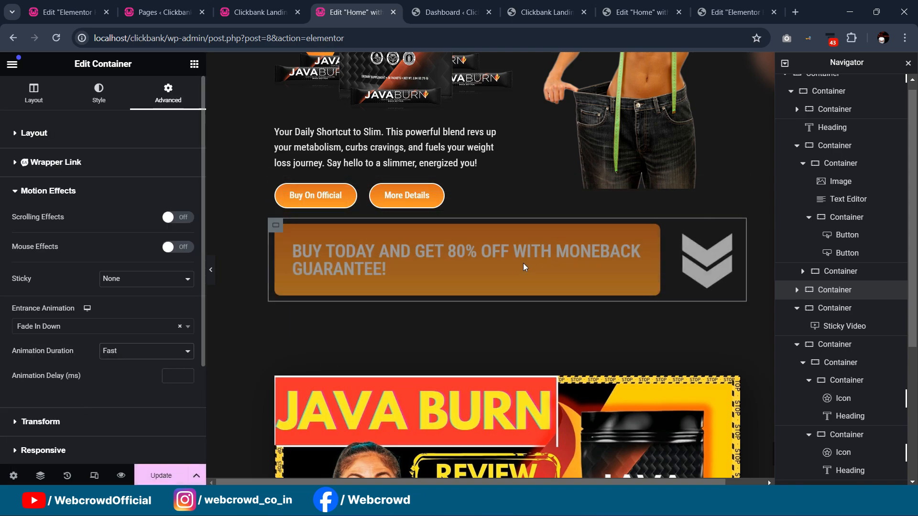
pyautogui.scroll(-2, 362, 310)
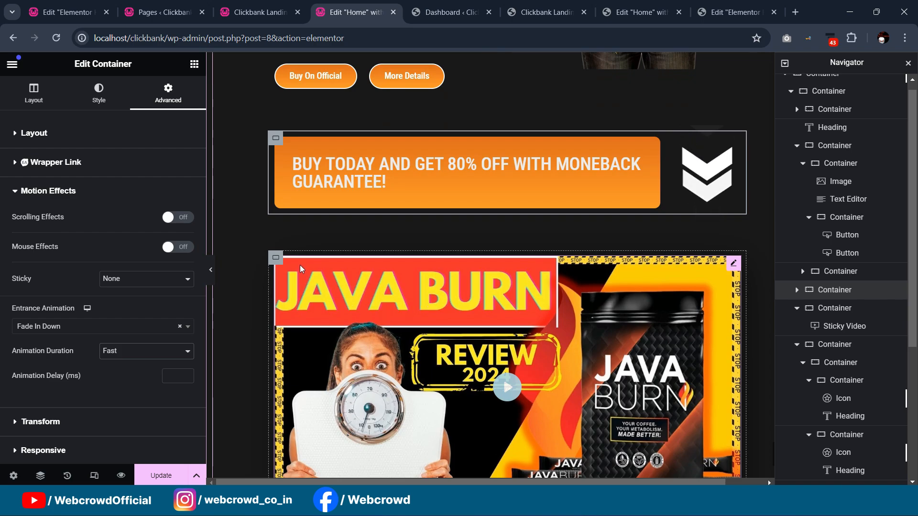
pyautogui.scroll(-2, 362, 309)
pyautogui.click(156, 476)
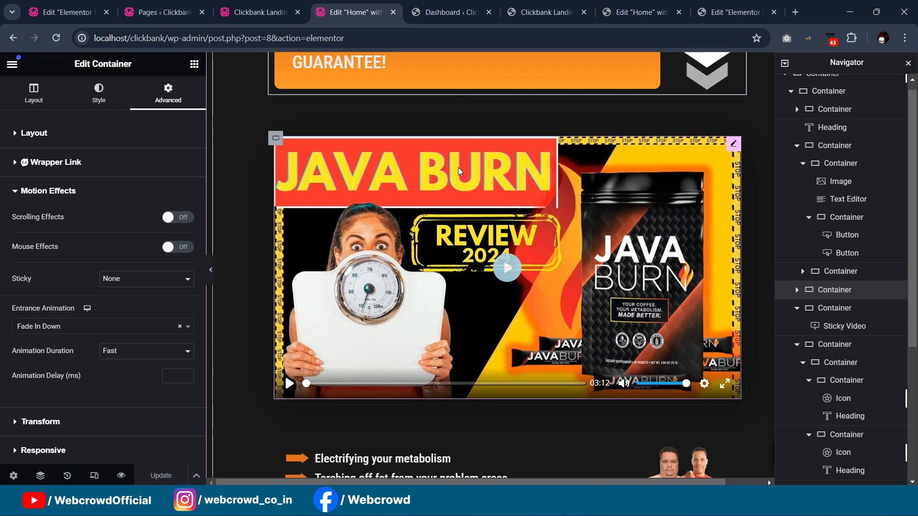
# - Reload the live landing page and review the entrance animations from the hero down to the benefits section
pyautogui.click(252, 13)
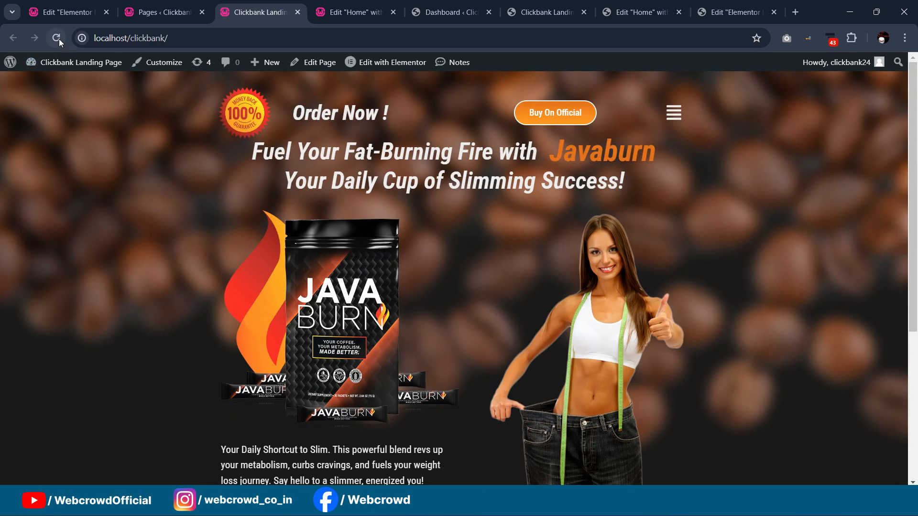
pyautogui.click(56, 38)
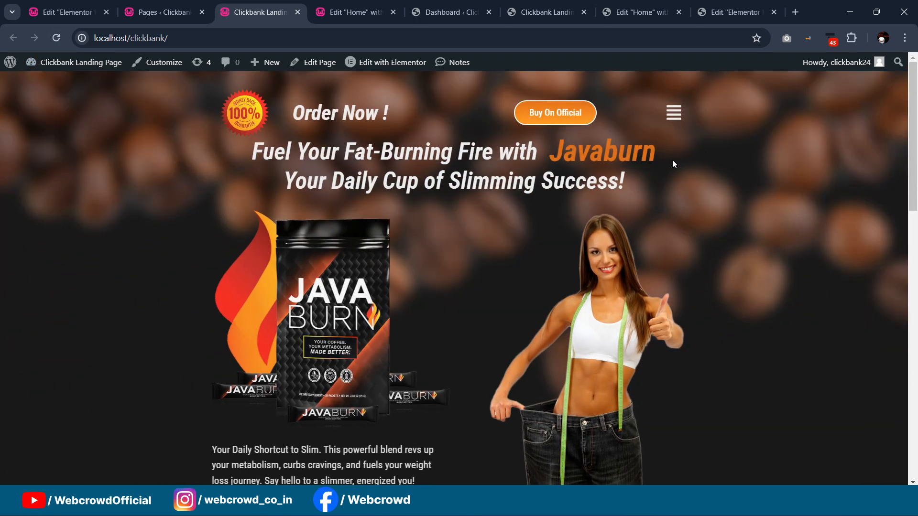
pyautogui.scroll(-8, 676, 154)
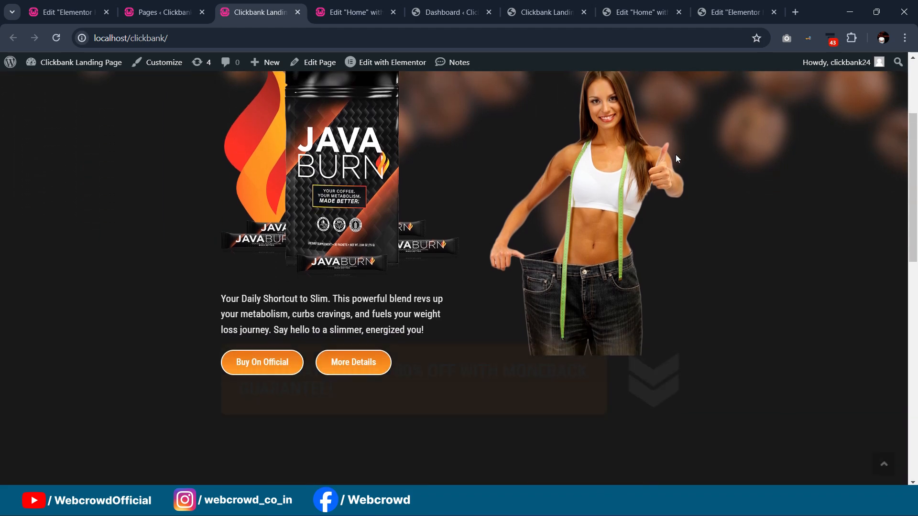
pyautogui.scroll(-2, 676, 154)
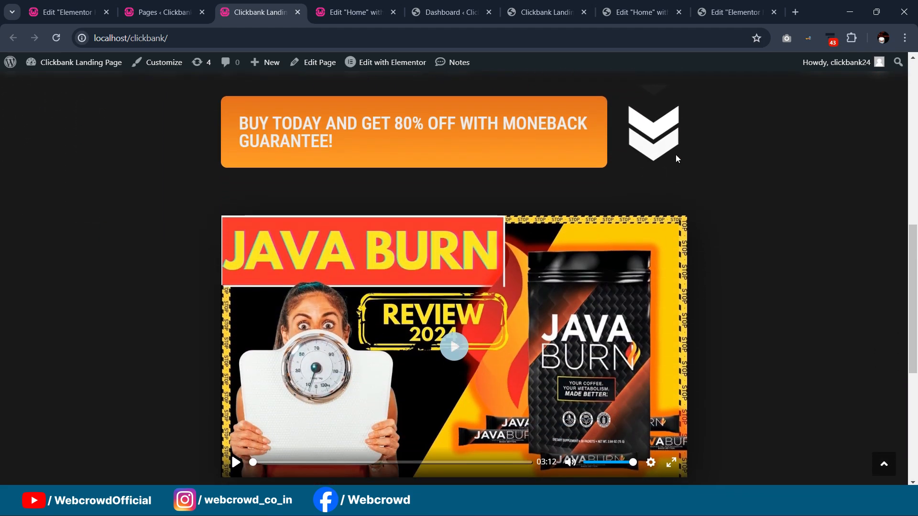
pyautogui.scroll(-1, 676, 154)
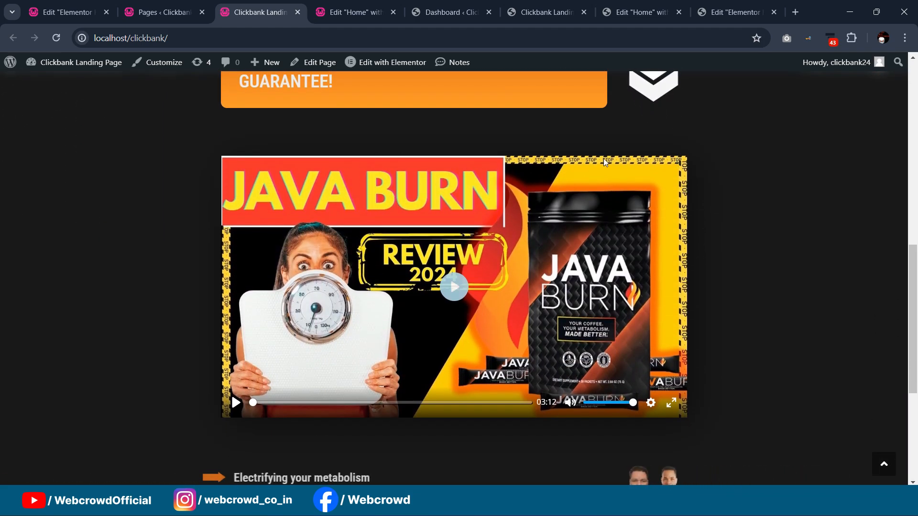
pyautogui.scroll(-3, 612, 139)
pyautogui.scroll(-2, 613, 141)
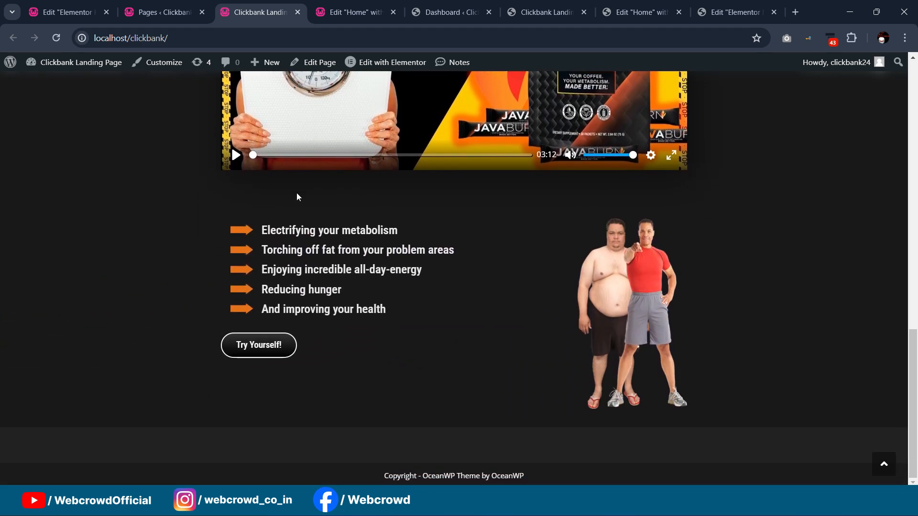
pyautogui.scroll(4, 583, 324)
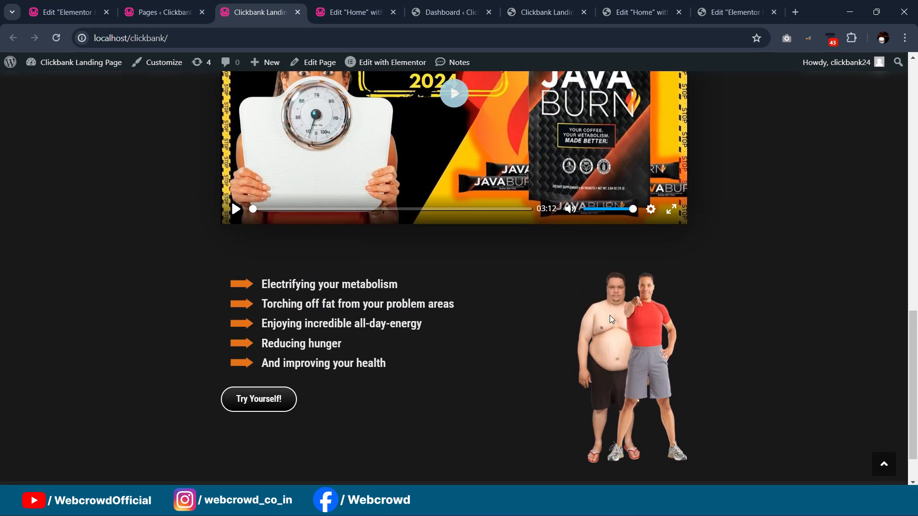
pyautogui.scroll(-4, 593, 311)
pyautogui.scroll(1, 600, 298)
pyautogui.scroll(3, 600, 297)
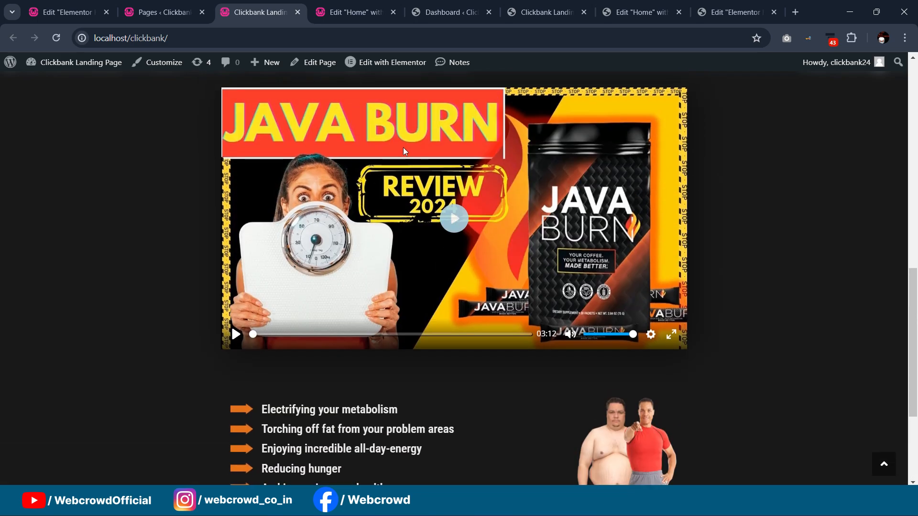
# - Check the reference page's "What is Javaburn" section and add an empty container beneath the video on the local page
pyautogui.click(361, 15)
pyautogui.scroll(-5, 633, 175)
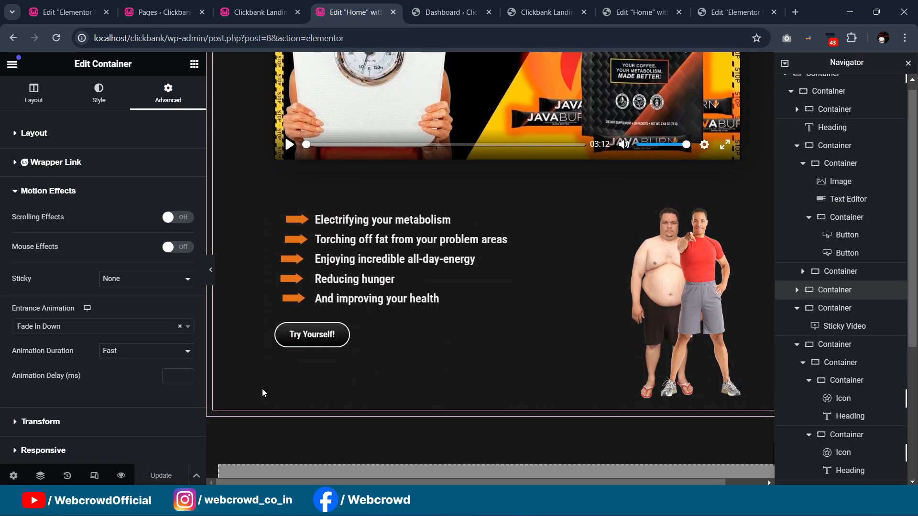
pyautogui.click(638, 13)
pyautogui.scroll(-5, 532, 236)
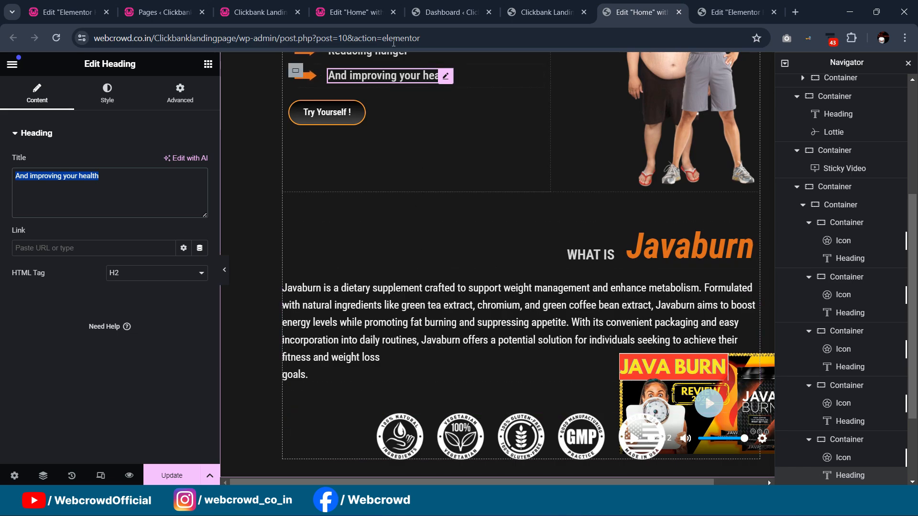
pyautogui.click(346, 16)
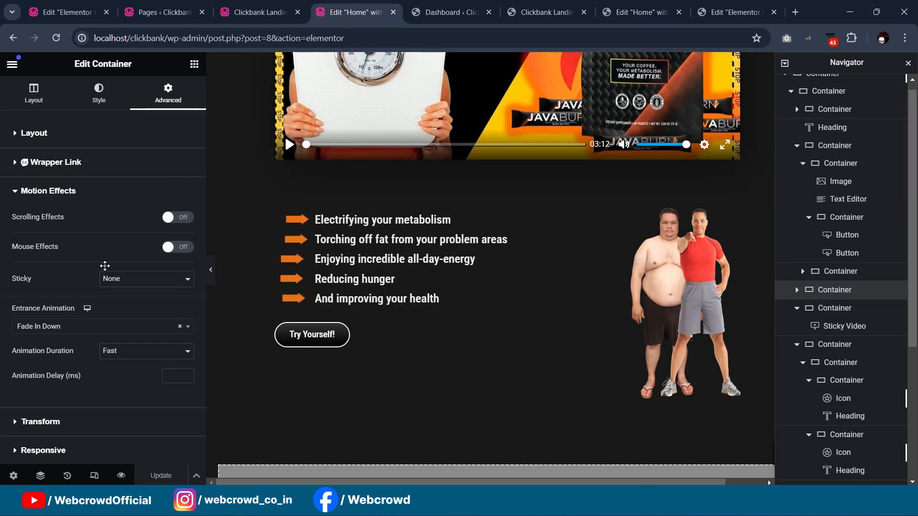
pyautogui.click(194, 64)
pyautogui.scroll(-2, 469, 290)
pyautogui.moveTo(63, 248); pyautogui.dragTo(500, 102)
pyautogui.moveTo(464, 140); pyautogui.dragTo(464, 140)
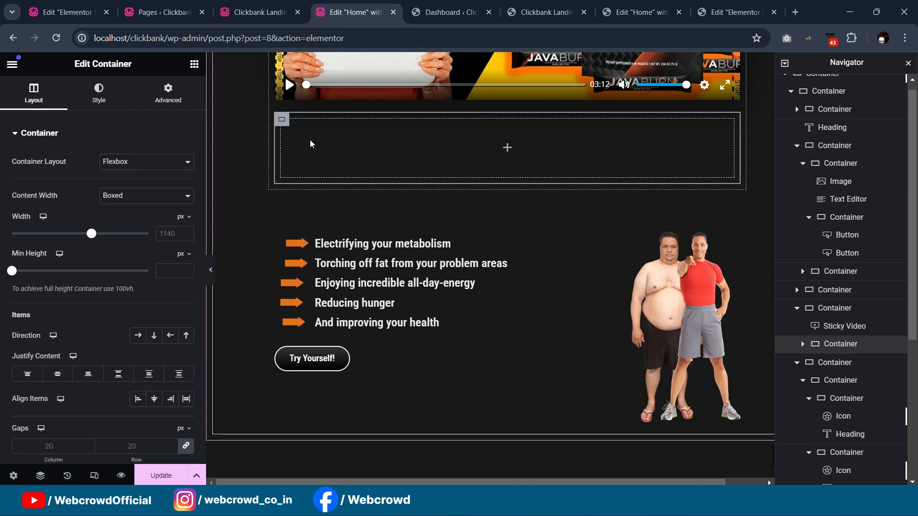
# - Move the new empty container out of the video section to directly below the benefits container
pyautogui.moveTo(281, 124); pyautogui.dragTo(288, 146)
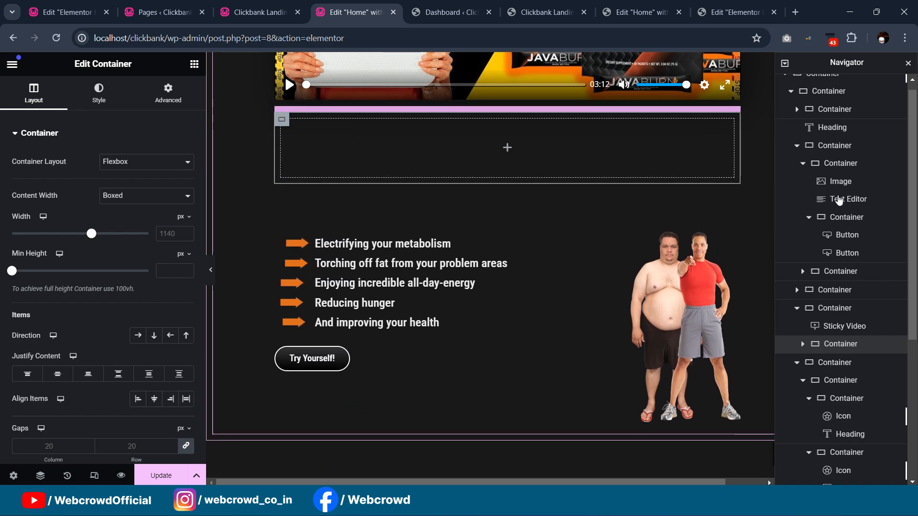
pyautogui.scroll(-1, 835, 313)
pyautogui.click(797, 304)
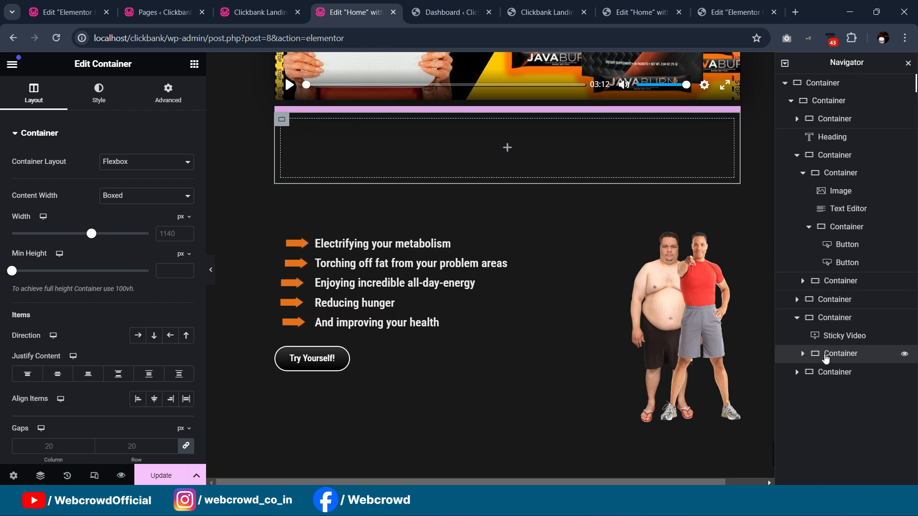
pyautogui.moveTo(827, 364); pyautogui.dragTo(828, 388)
pyautogui.scroll(-1, 371, 340)
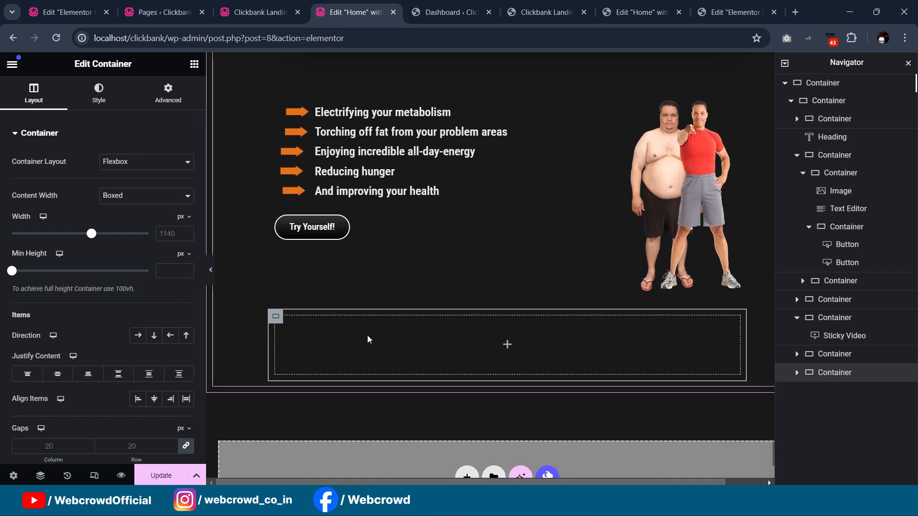
# - Set the new container's top margin to 40 px and check its spacing below the benefits section
pyautogui.click(163, 93)
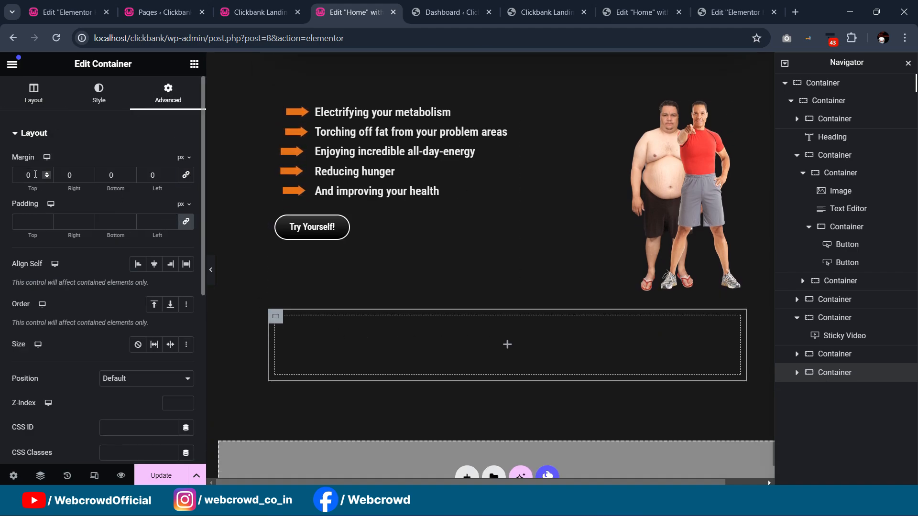
pyautogui.write('40')
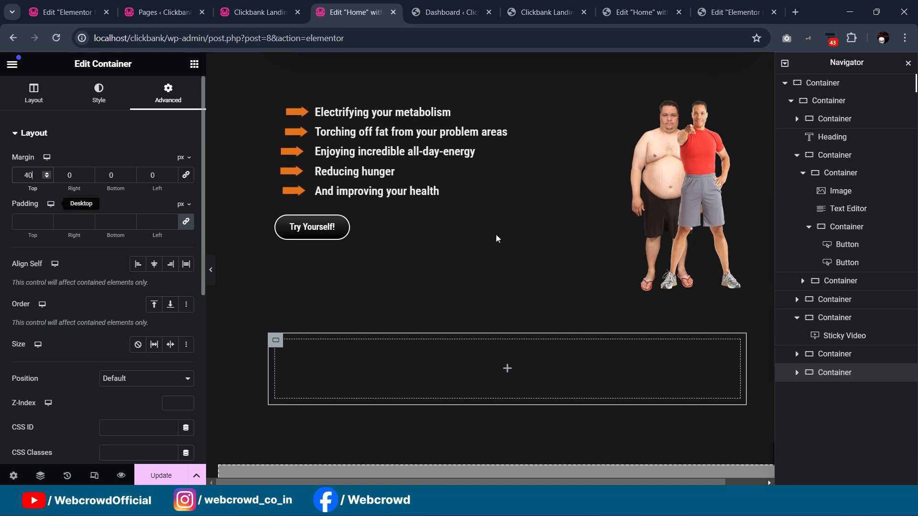
pyautogui.scroll(4, 570, 125)
pyautogui.scroll(-4, 552, 155)
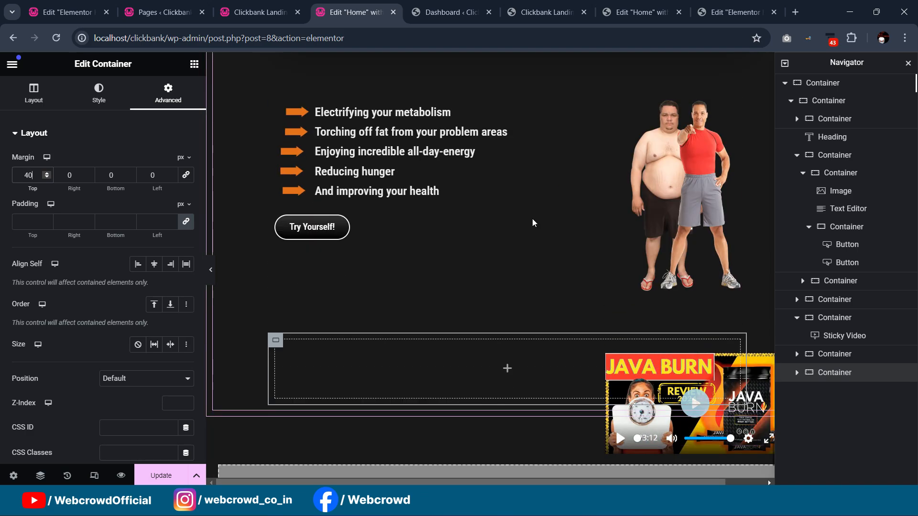
pyautogui.scroll(4, 555, 173)
pyautogui.scroll(-4, 550, 154)
pyautogui.scroll(5, 560, 193)
pyautogui.scroll(-4, 556, 154)
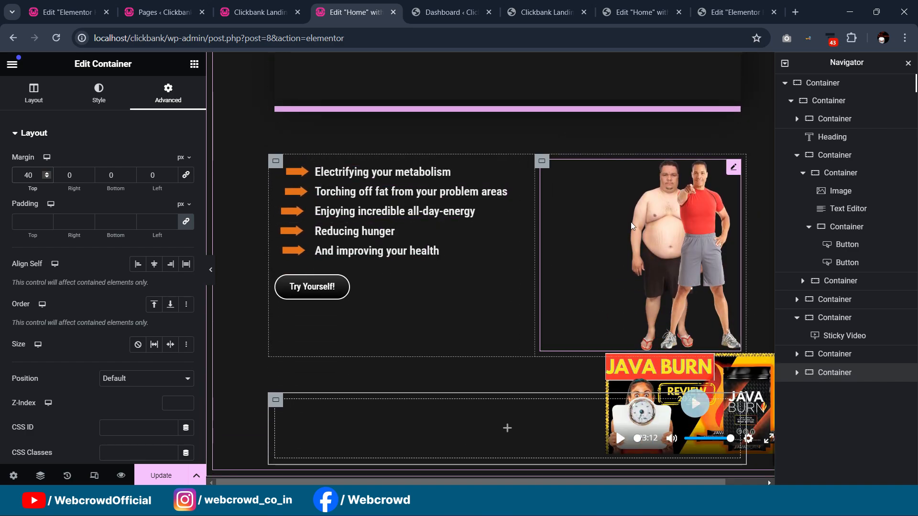
pyautogui.scroll(-1, 493, 230)
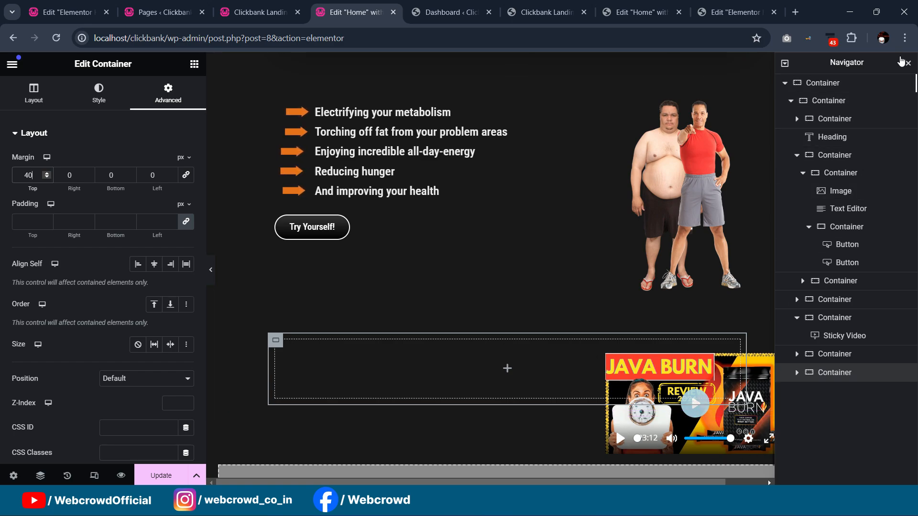
# - Close the Navigator and view the new container on the wider canvas
pyautogui.click(908, 65)
pyautogui.scroll(-4, 885, 94)
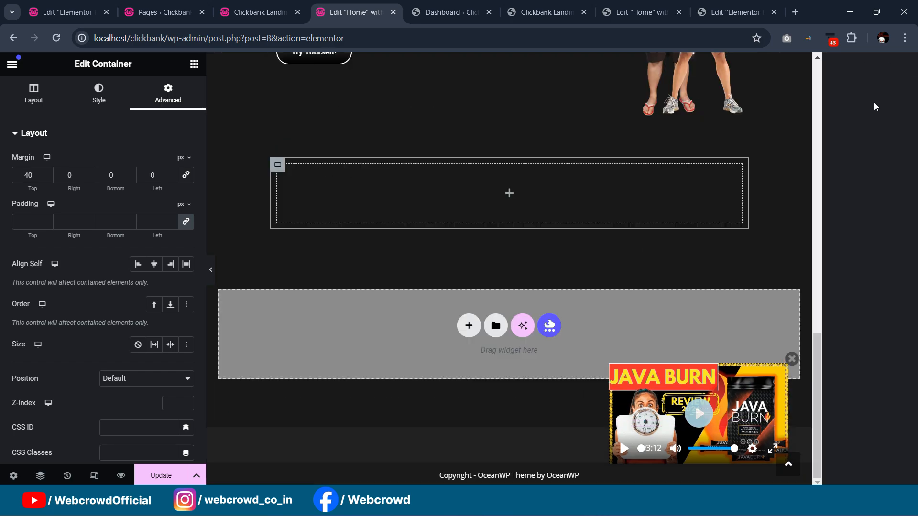
pyautogui.scroll(3, 670, 143)
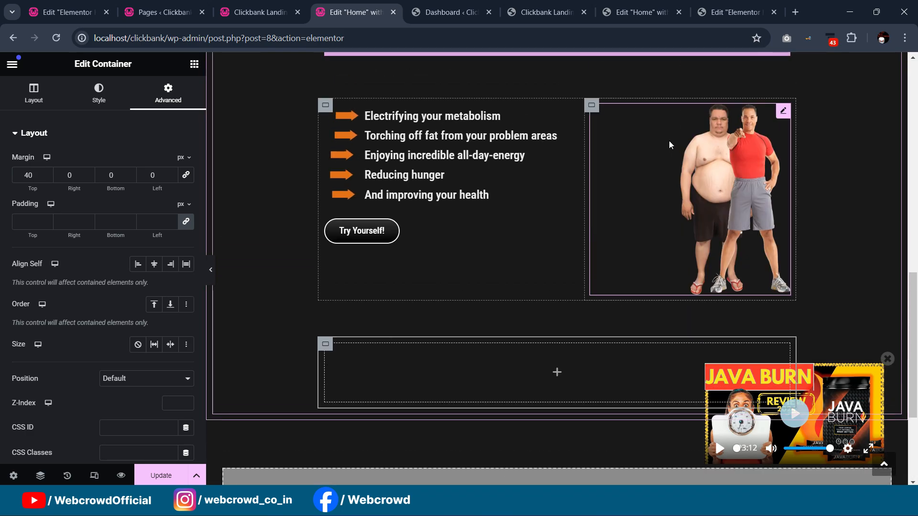
# - Dismiss the floating sticky video and add an inner container inside the empty container below the benefits section
pyautogui.scroll(-3, 600, 328)
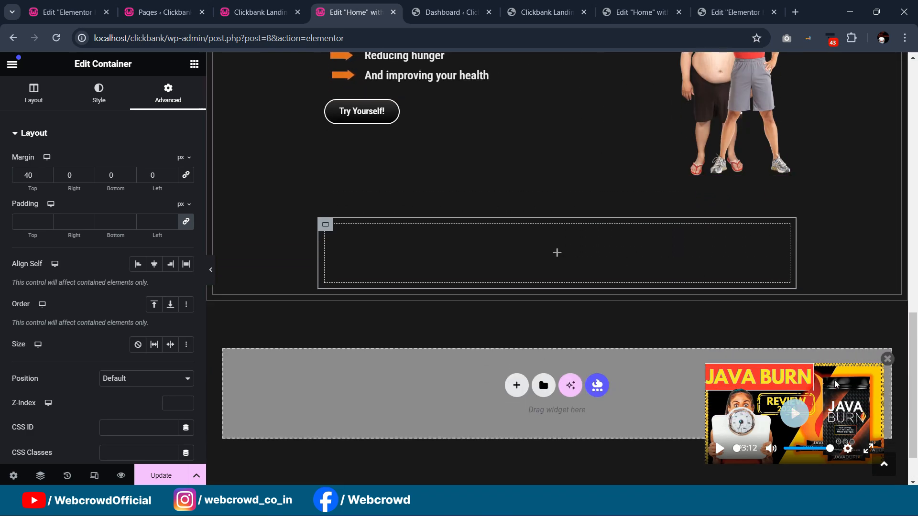
pyautogui.scroll(-2, 803, 349)
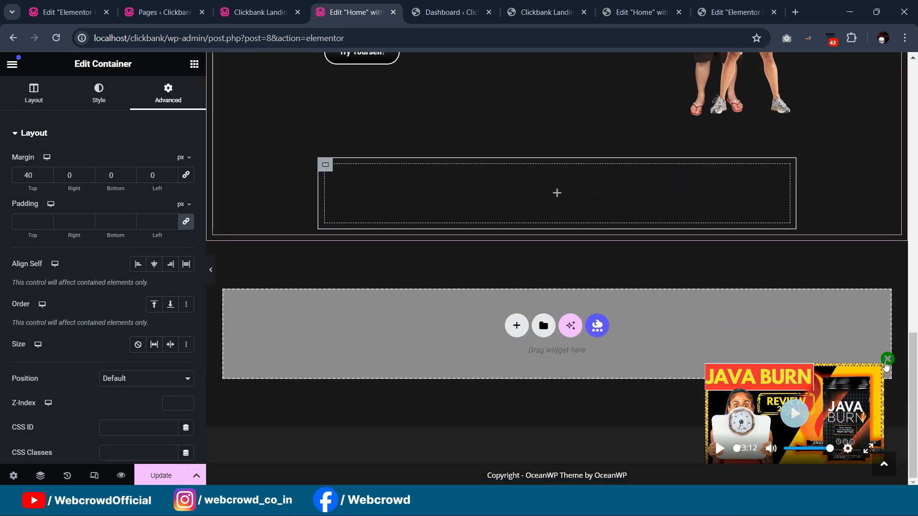
pyautogui.click(887, 360)
pyautogui.scroll(-2, 598, 291)
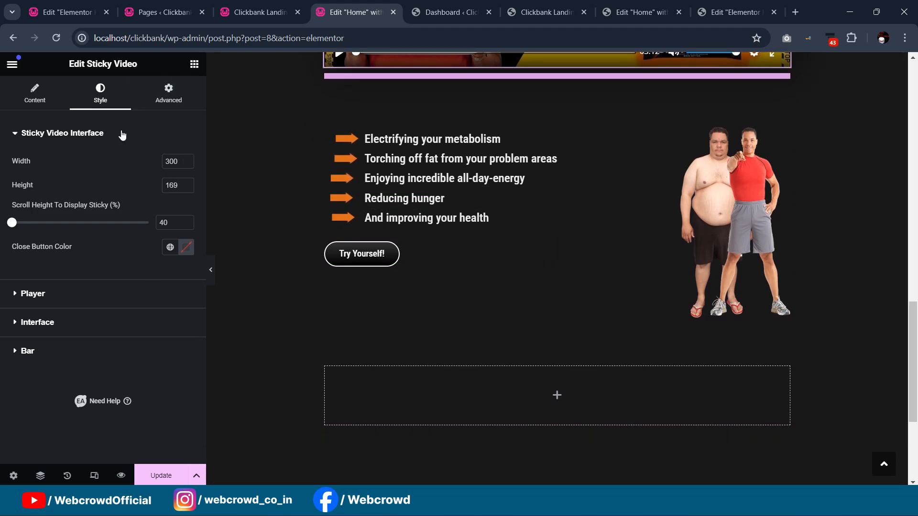
pyautogui.click(194, 64)
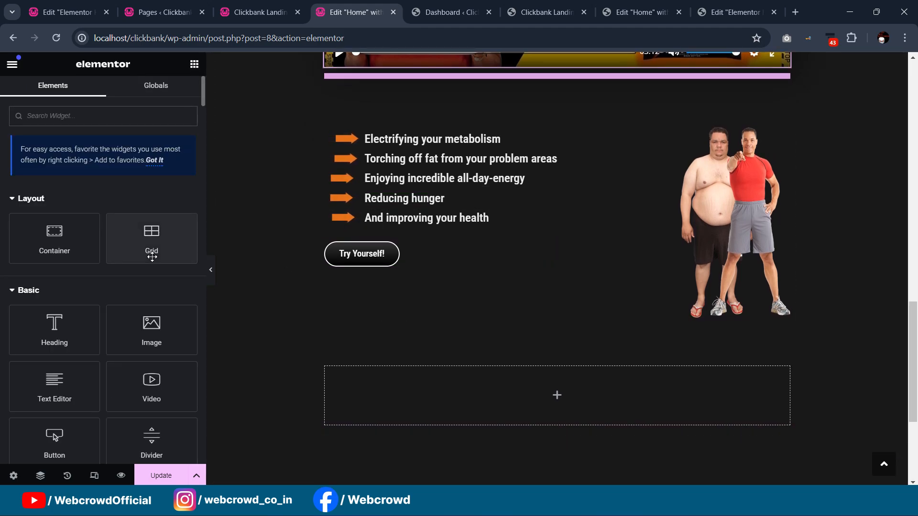
pyautogui.moveTo(54, 234); pyautogui.dragTo(351, 375)
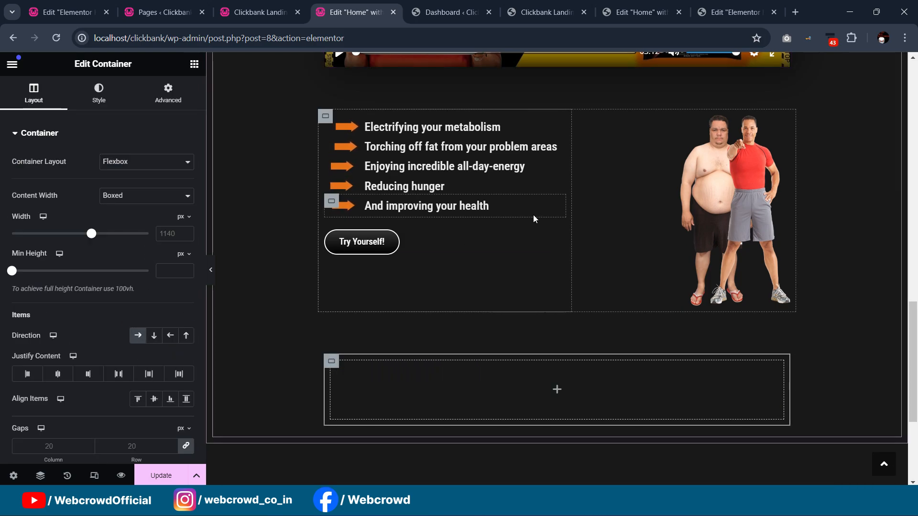
# - Copy the "And improving your health" heading and paste it into the new inner container
pyautogui.rightClick(507, 226)
pyautogui.click(507, 267)
pyautogui.rightClick(336, 369)
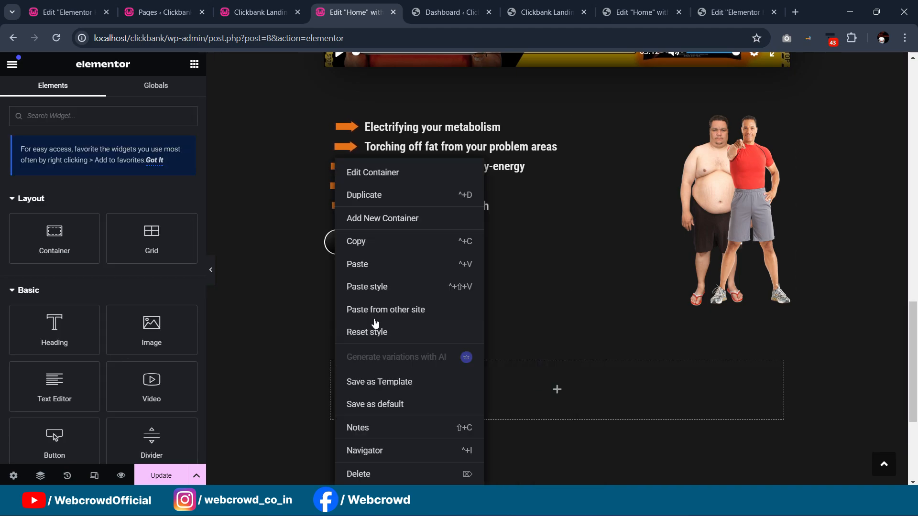
pyautogui.click(355, 267)
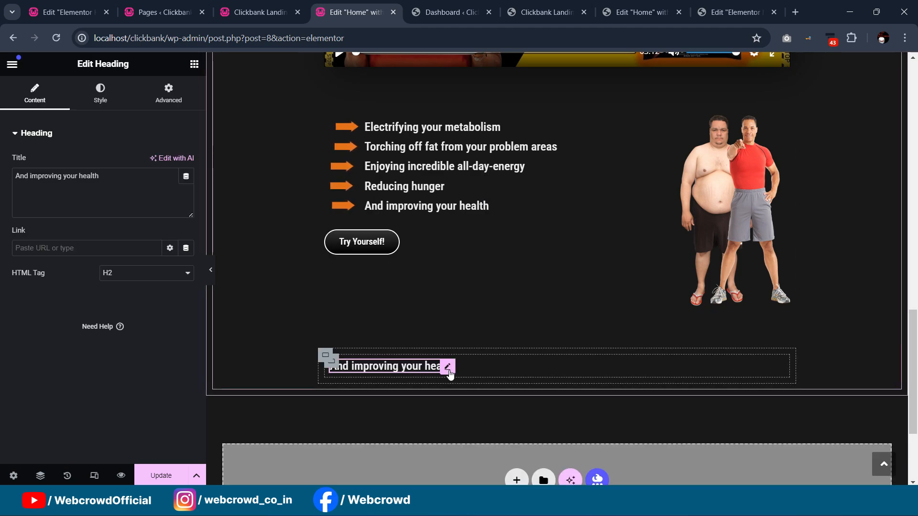
# - Set the pasted heading's typography transform to Uppercase
pyautogui.click(101, 96)
pyautogui.click(186, 212)
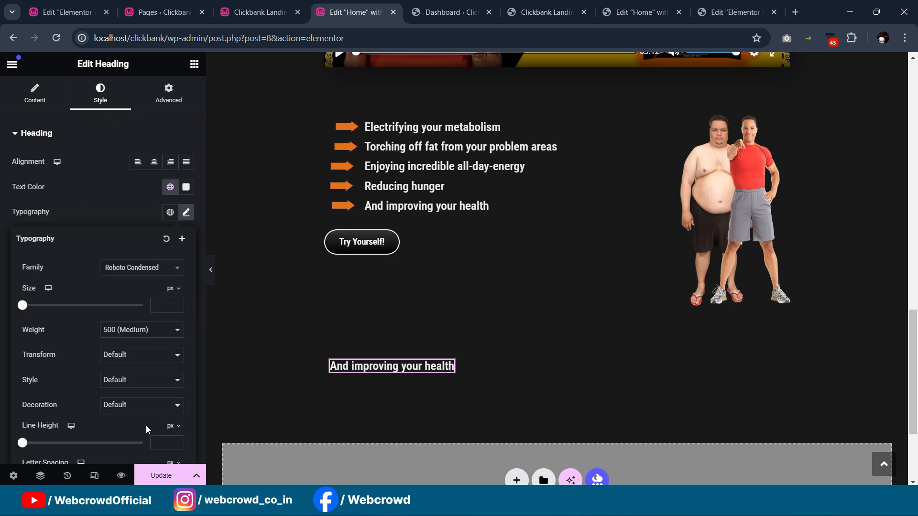
pyautogui.click(123, 410)
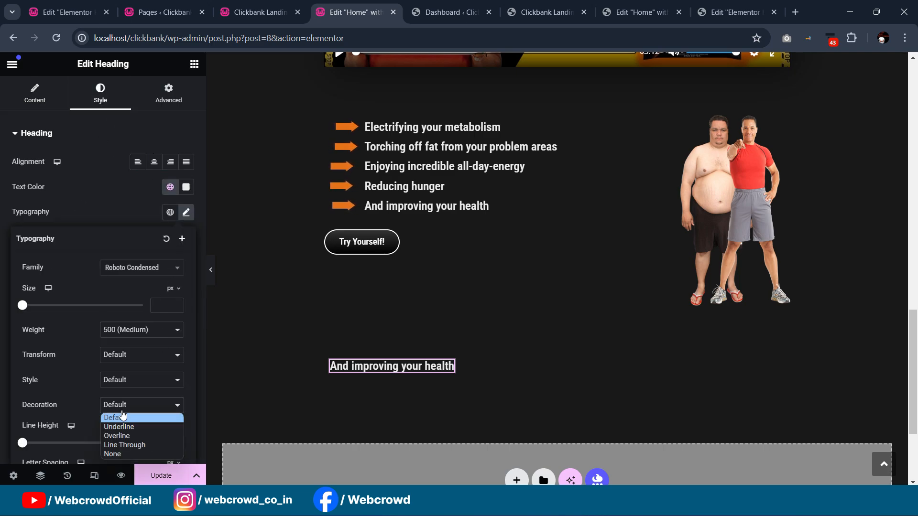
pyautogui.click(130, 357)
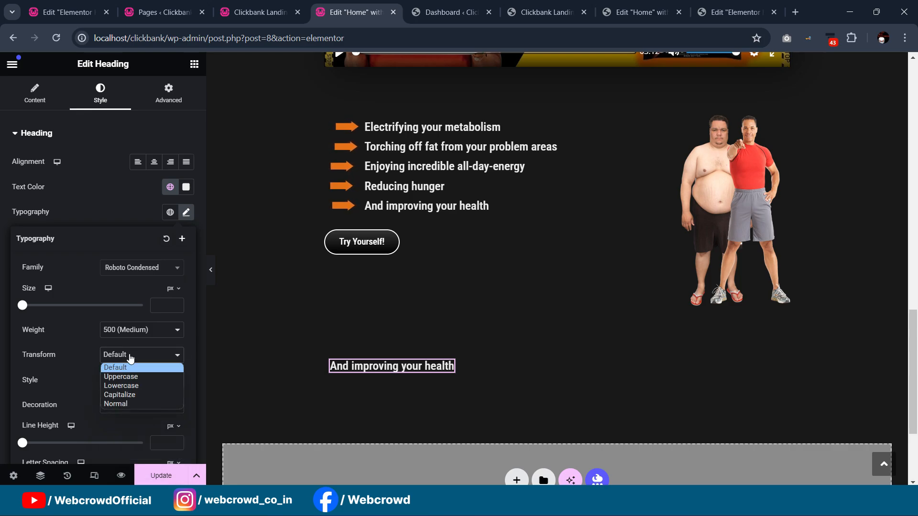
pyautogui.click(132, 381)
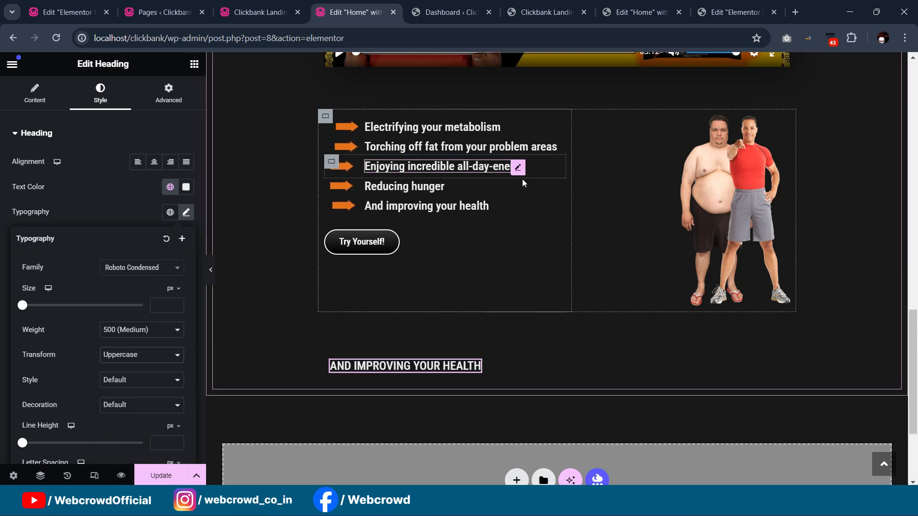
# - Change the pasted heading's title to "WHAT IS" and justify its container's content to the end
pyautogui.click(36, 92)
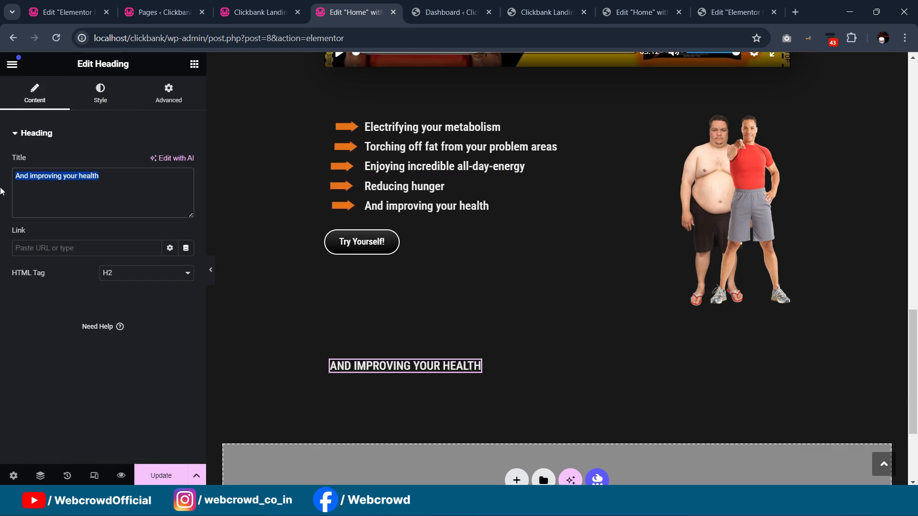
pyautogui.write('WHAT')
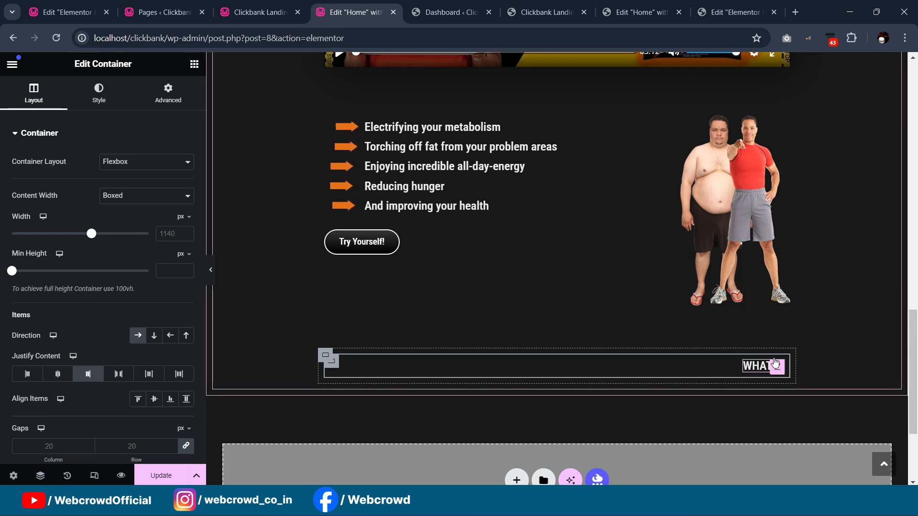
# - Copy the orange "Javaburn" heading from the hero section and paste it beside the "WHAT IS" heading
pyautogui.scroll(15, 778, 367)
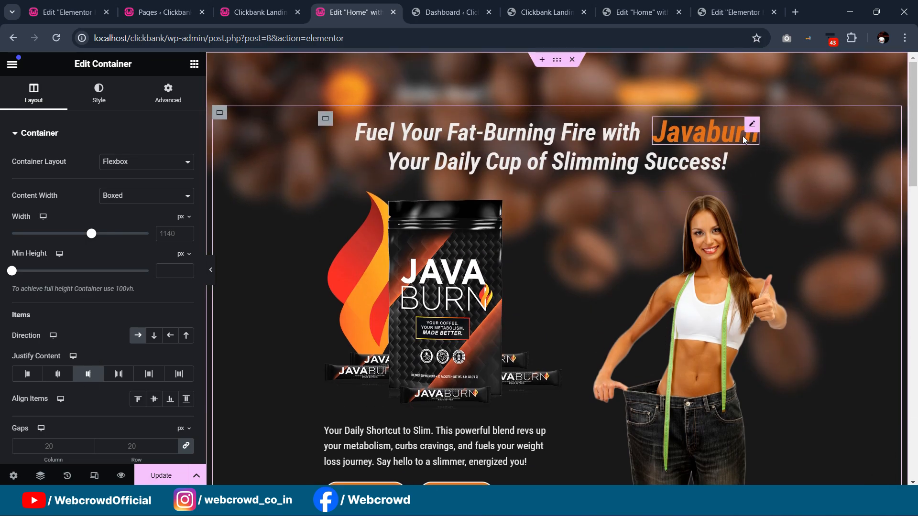
pyautogui.rightClick(753, 122)
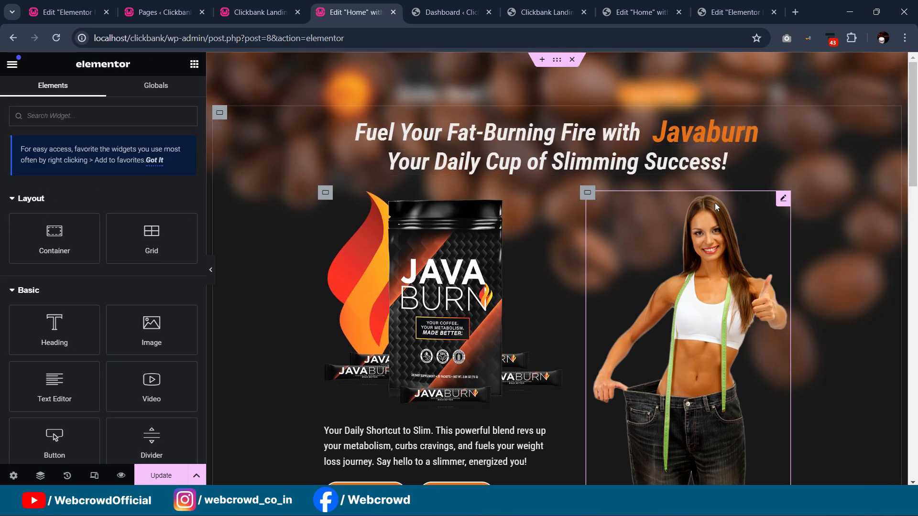
pyautogui.scroll(-10, 779, 201)
pyautogui.scroll(-3, 732, 296)
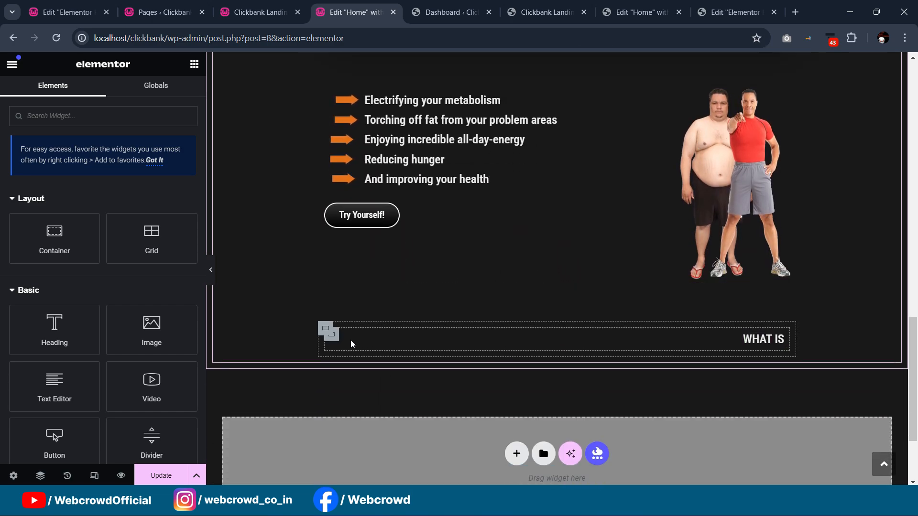
pyautogui.rightClick(333, 343)
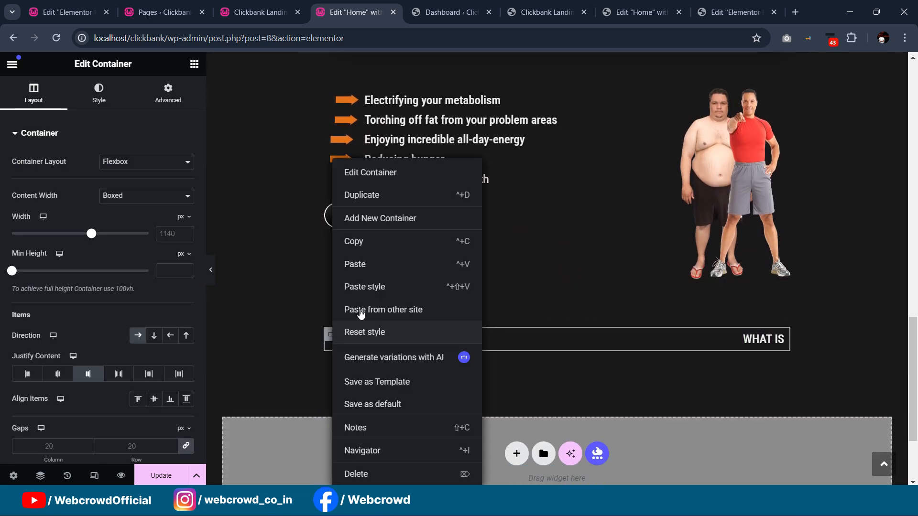
pyautogui.click(368, 266)
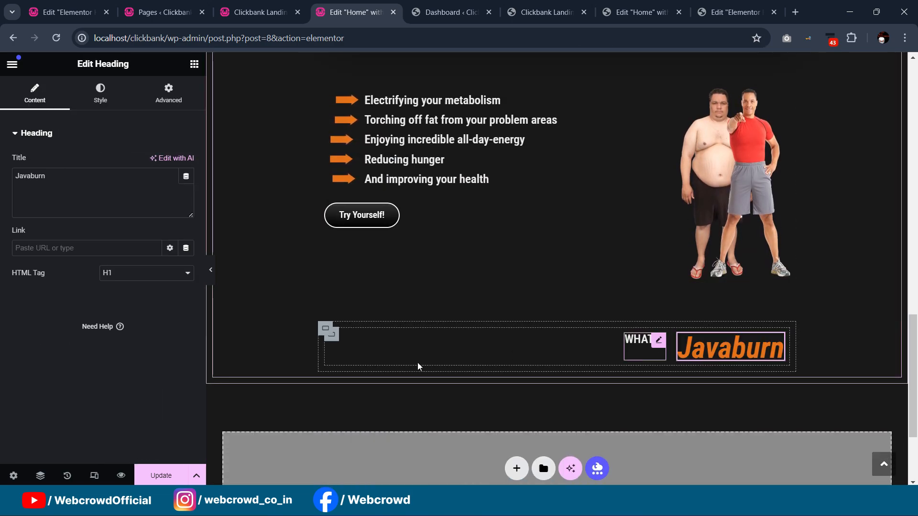
# - Align the inner container's items to the end and set the pasted "Javaburn" heading's bottom margin to -8 px
pyautogui.click(330, 336)
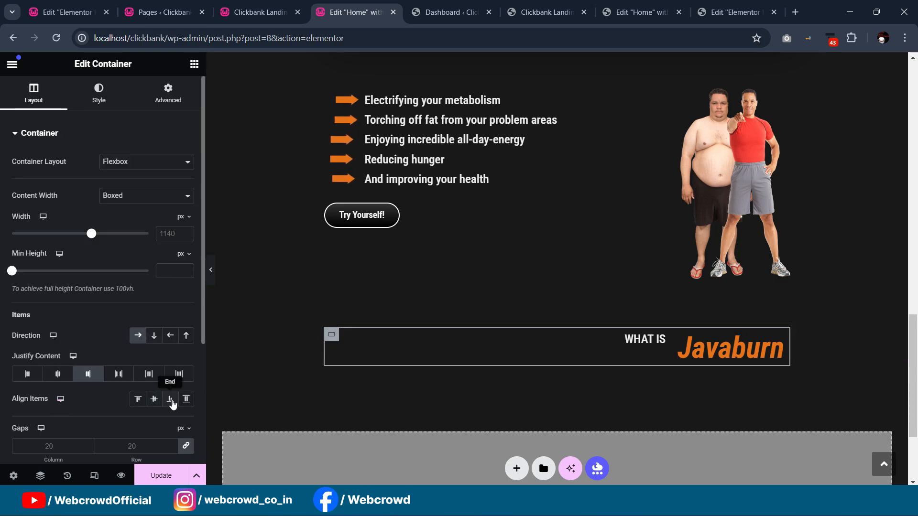
pyautogui.click(171, 402)
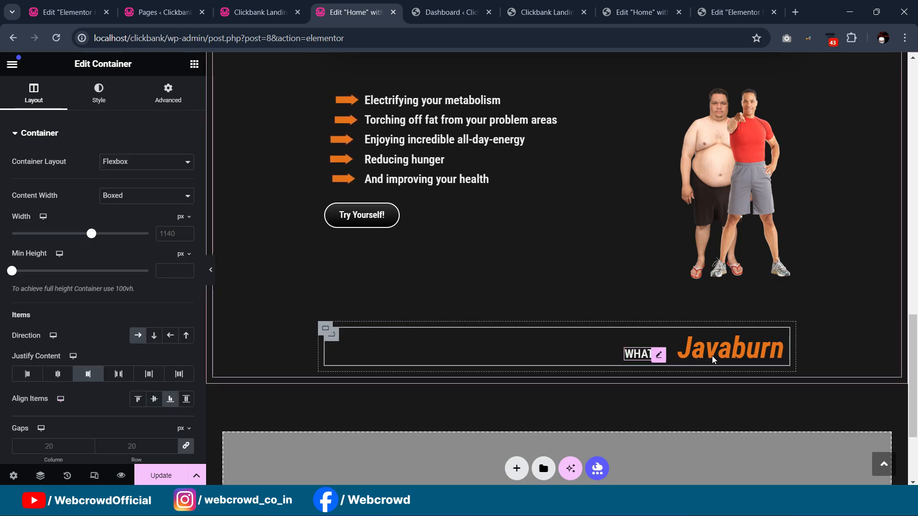
pyautogui.click(777, 343)
pyautogui.click(168, 93)
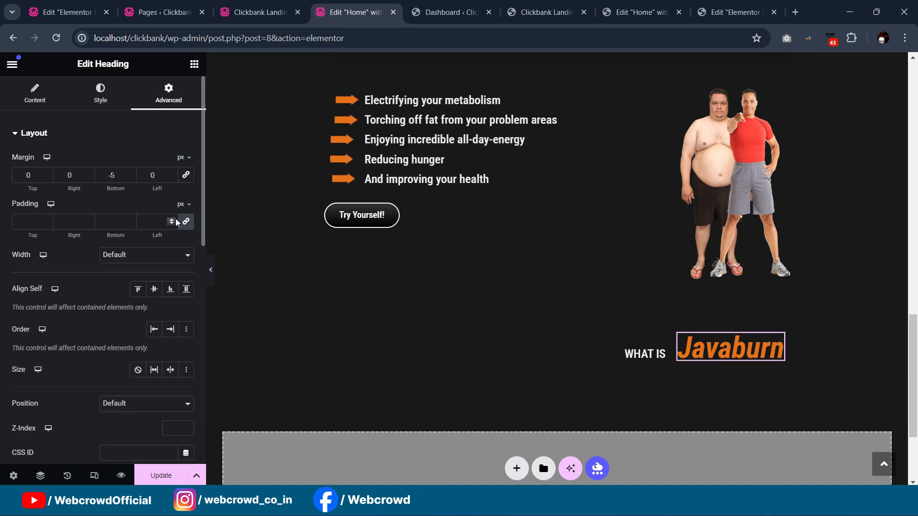
pyautogui.press('Down')
pyautogui.press('Down')
pyautogui.press('Down')
pyautogui.press('Up')
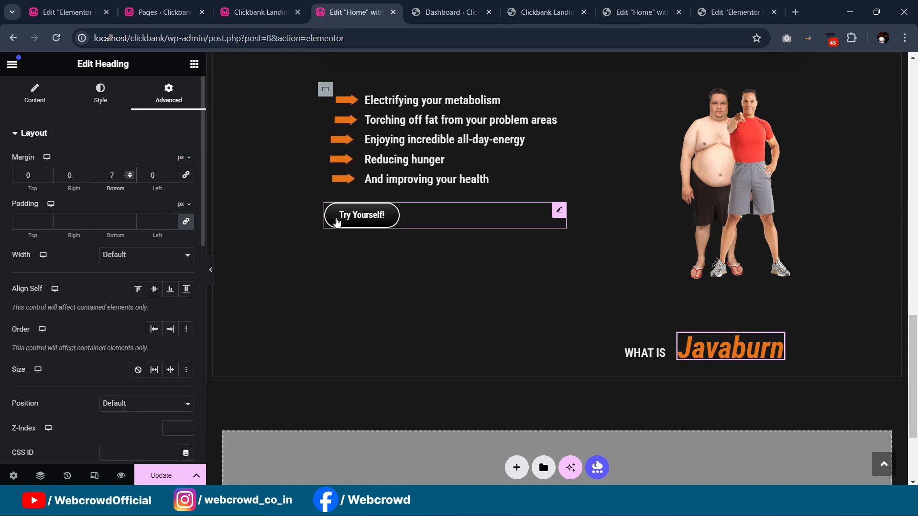
pyautogui.press('Down')
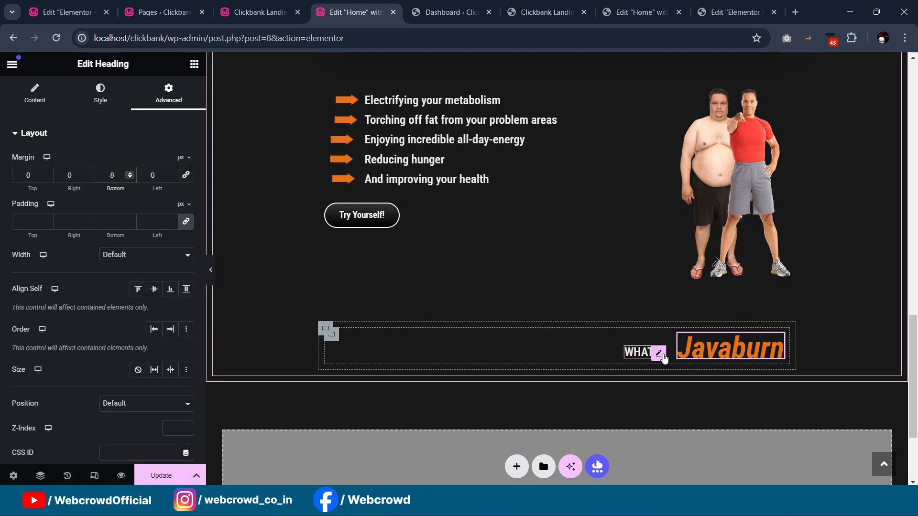
# - Set the "WHAT IS" heading's HTML tag to H1 and check the heading row in preview
pyautogui.click(658, 353)
pyautogui.click(123, 273)
pyautogui.click(124, 290)
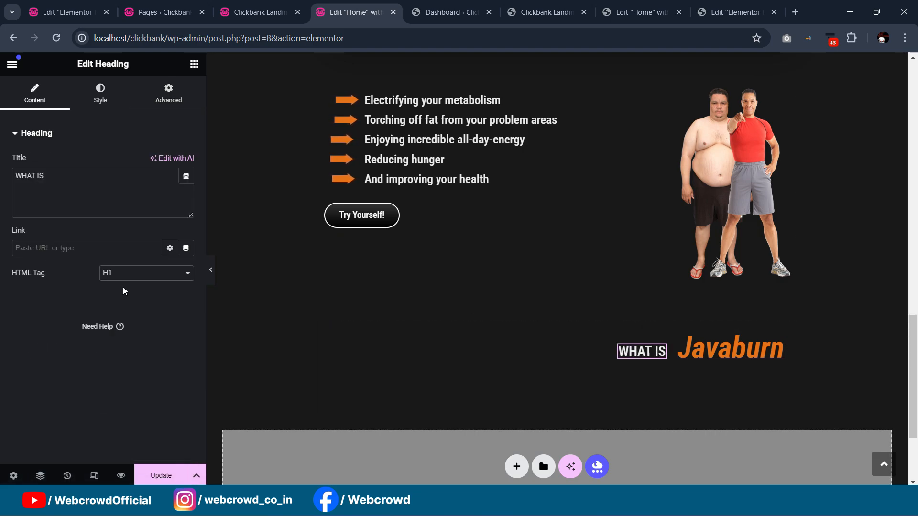
pyautogui.click(211, 270)
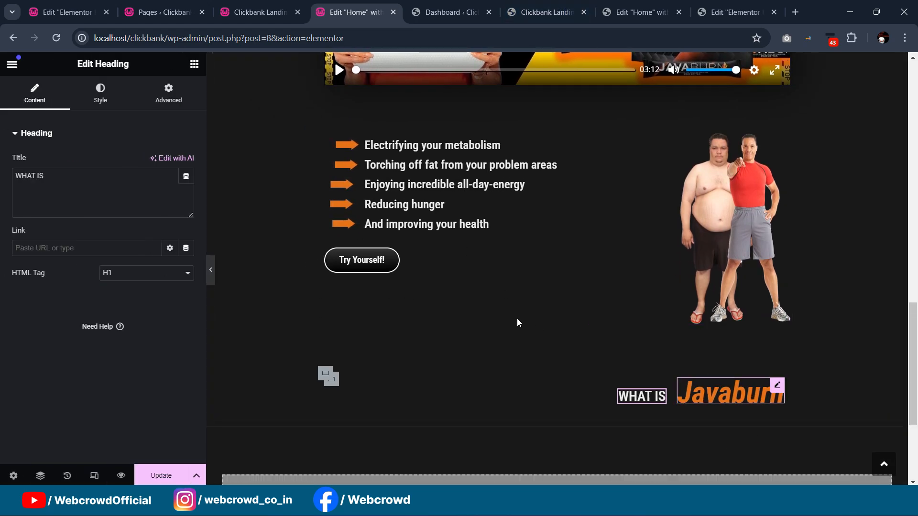
pyautogui.scroll(-1, 607, 297)
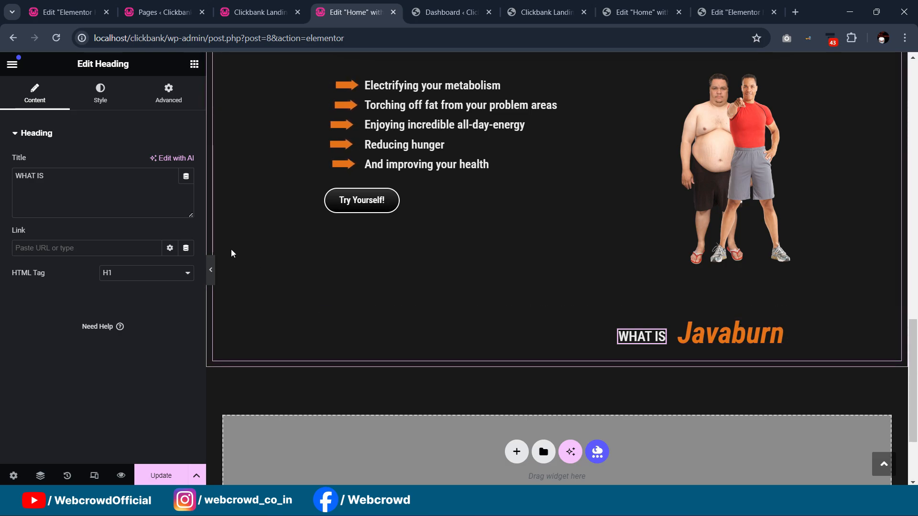
# - Copy the hero section's "Your Daily Shortcut to Slim" paragraph and paste it below the "WHAT IS Javaburn" heading row
pyautogui.scroll(15, 677, 196)
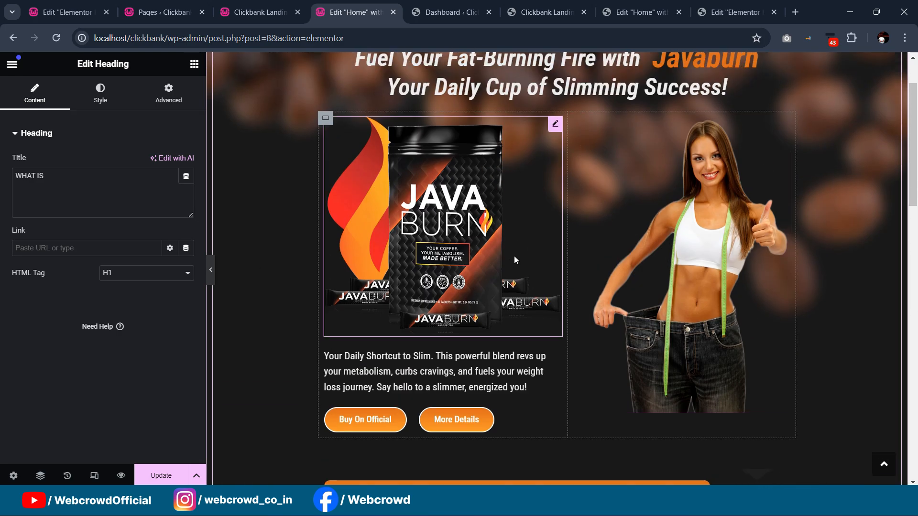
pyautogui.scroll(-1, 518, 254)
pyautogui.rightClick(549, 299)
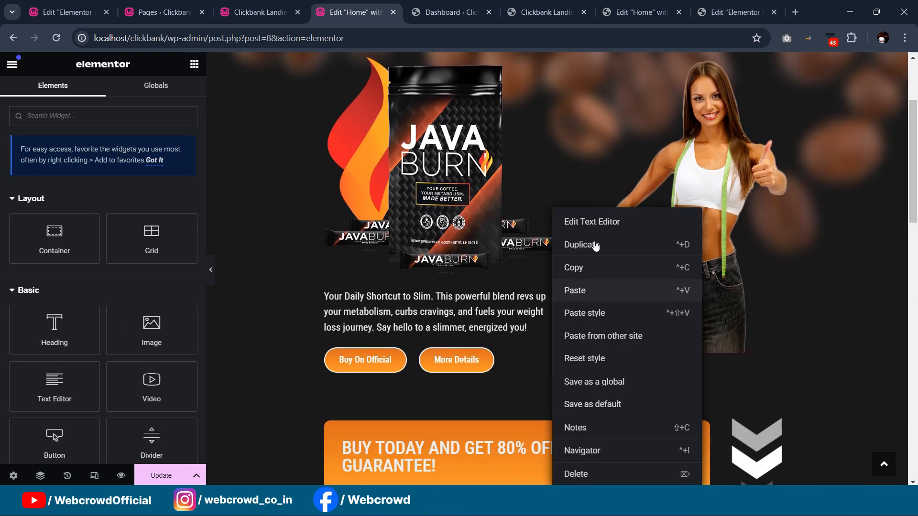
pyautogui.click(580, 277)
pyautogui.scroll(-14, 580, 274)
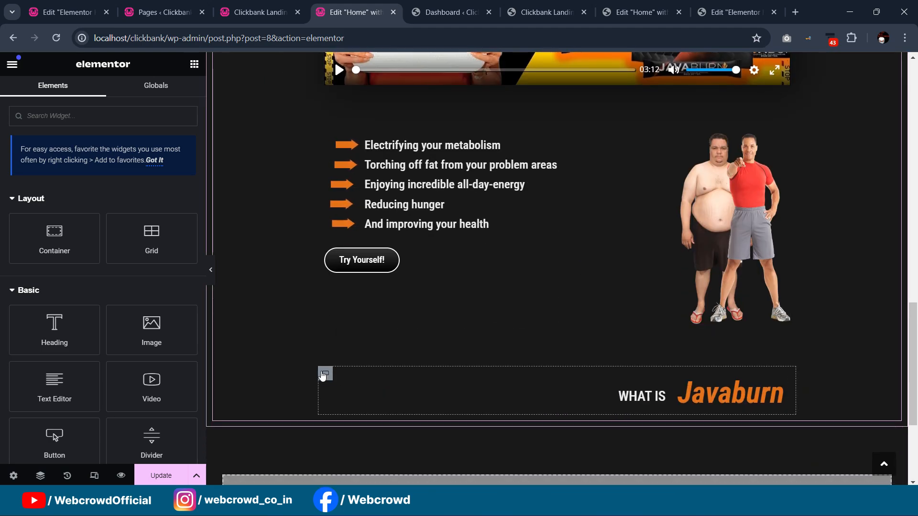
pyautogui.rightClick(323, 376)
pyautogui.click(363, 263)
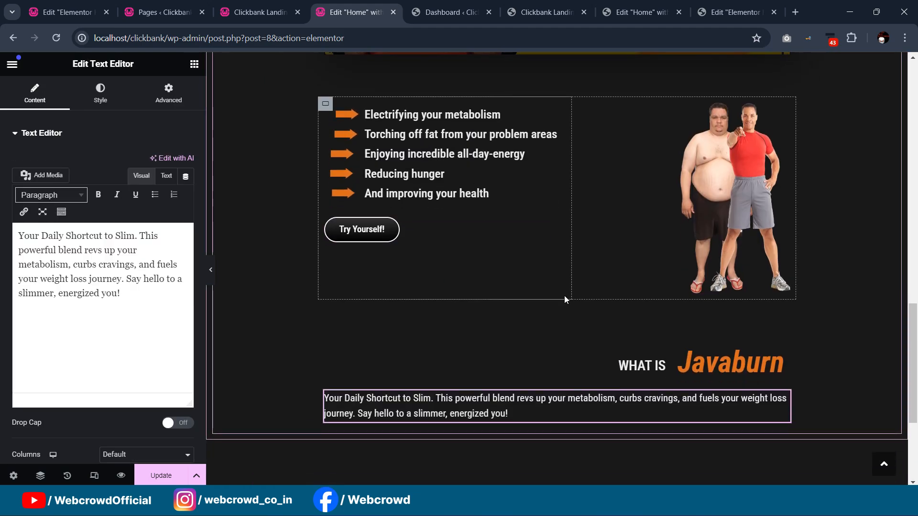
# - Replace the pasted paragraph's text with the Javaburn dietary supplement description copied from the reference page
pyautogui.click(640, 12)
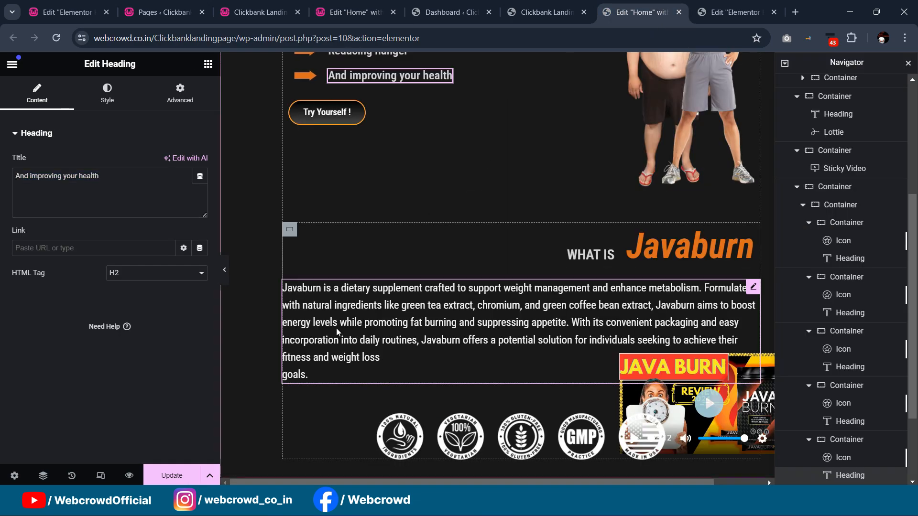
pyautogui.click(337, 331)
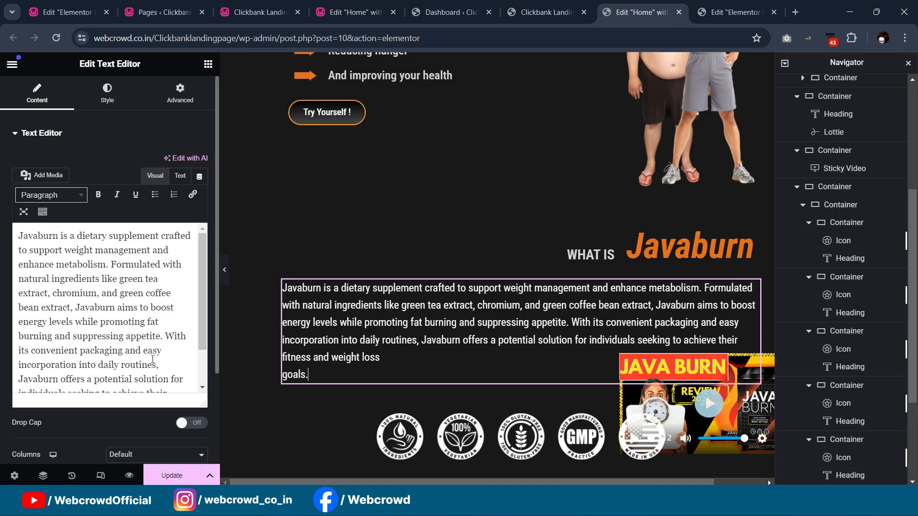
pyautogui.hotkey('ctrl', 'a')
pyautogui.click(351, 12)
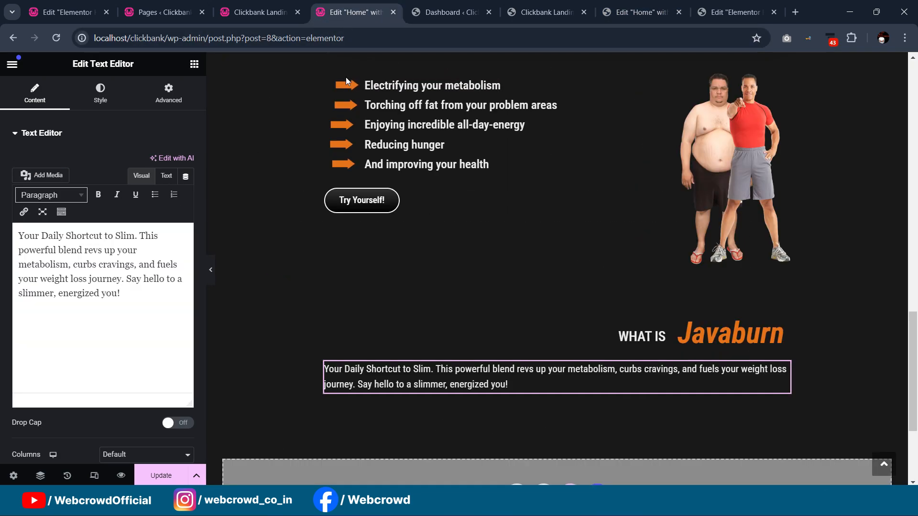
pyautogui.scroll(-1, 348, 192)
pyautogui.moveTo(123, 295); pyautogui.dragTo(2, 232)
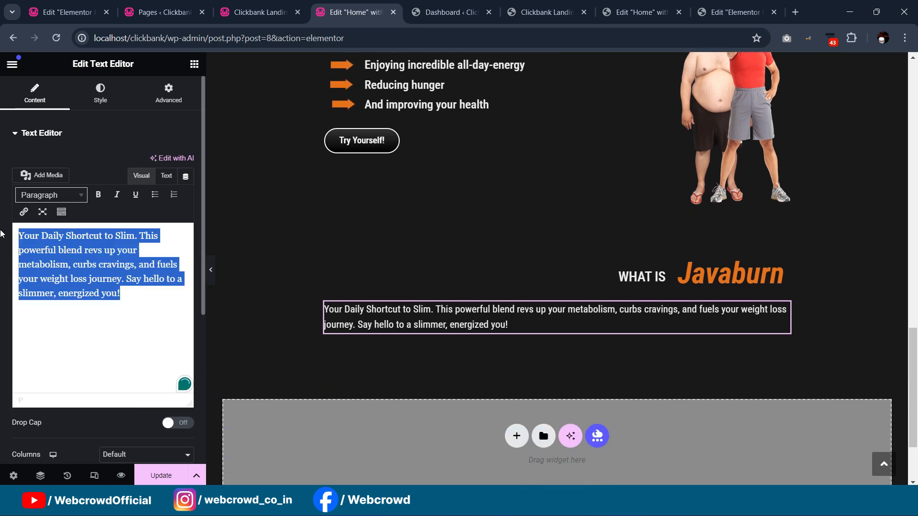
pyautogui.hotkey('ctrl', 'v')
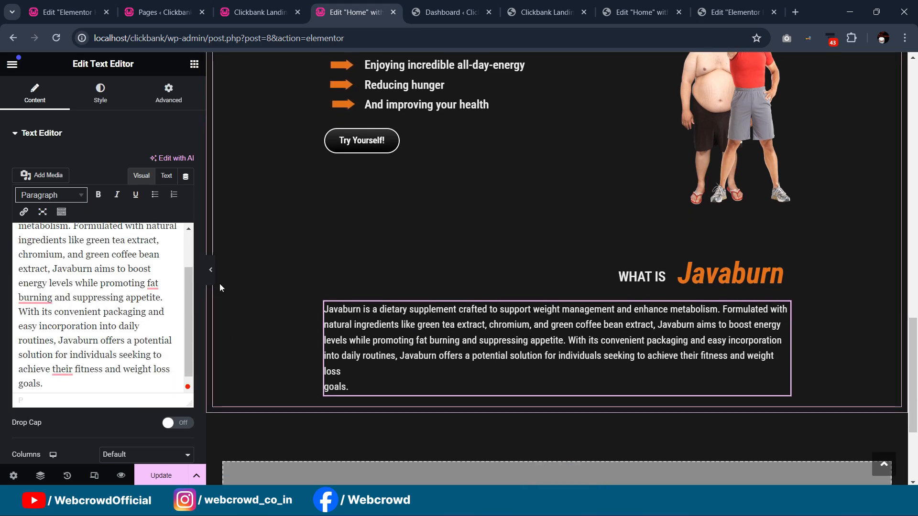
# - Remove the line break before "goals." in the Javaburn description paragraph and check the result in preview
pyautogui.click(212, 279)
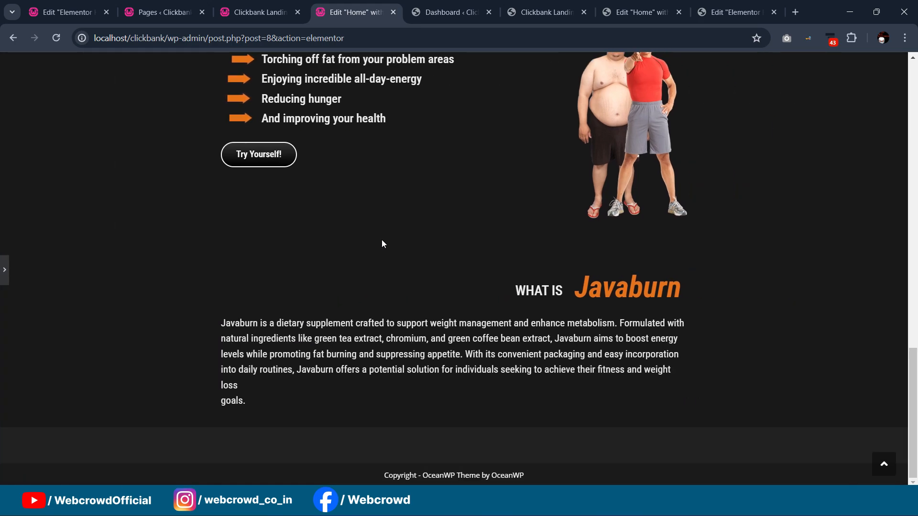
pyautogui.click(4, 278)
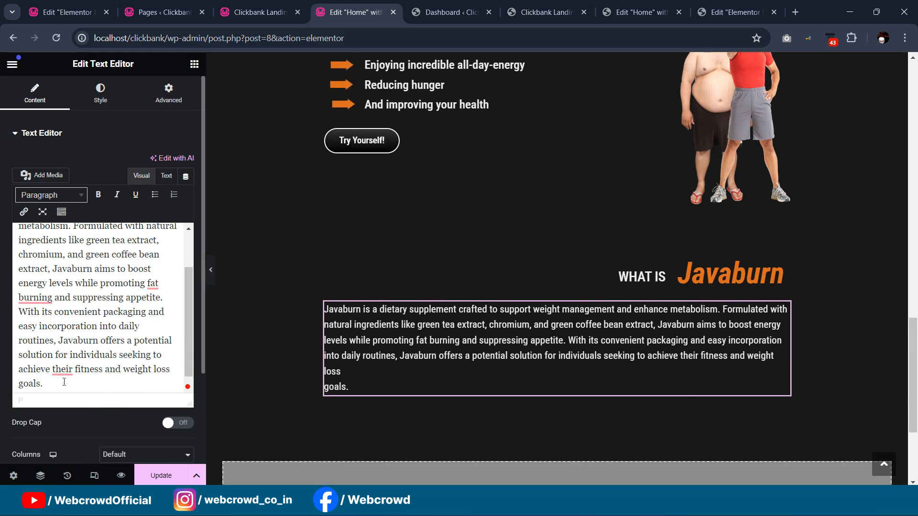
pyautogui.press('BackSpace')
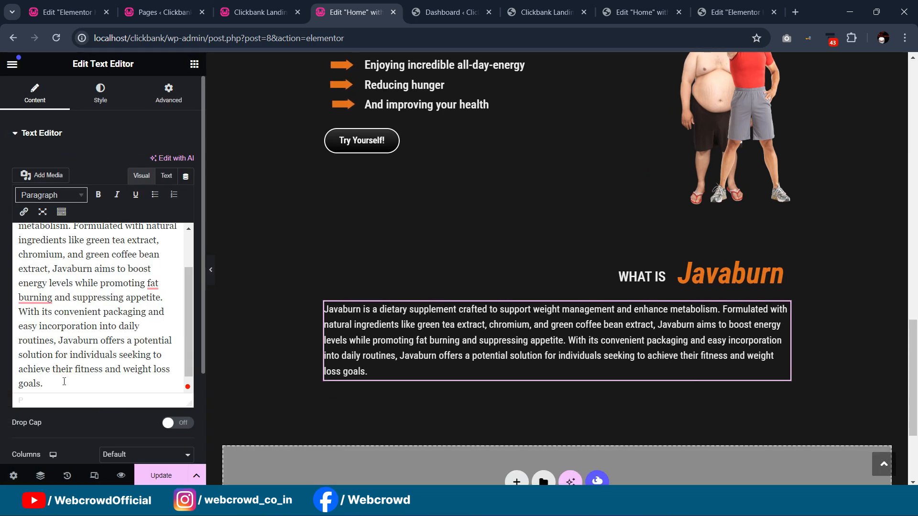
pyautogui.click(210, 270)
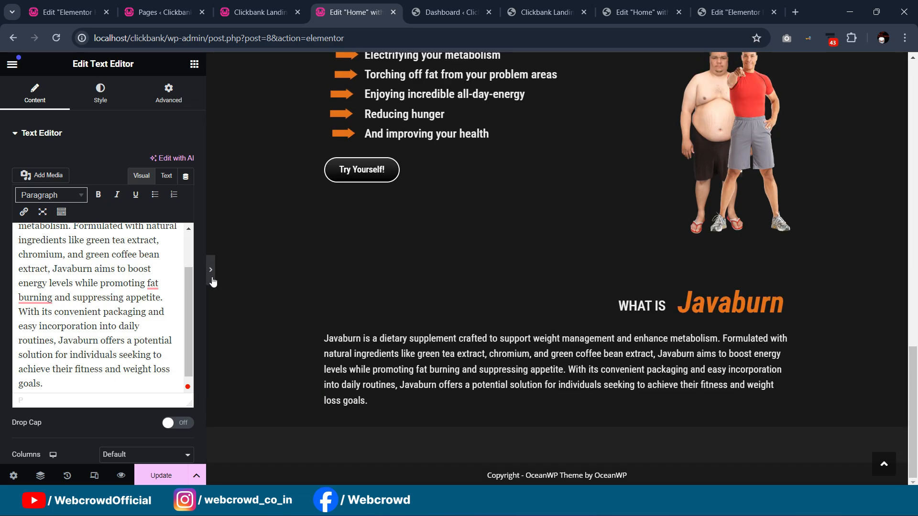
pyautogui.click(4, 276)
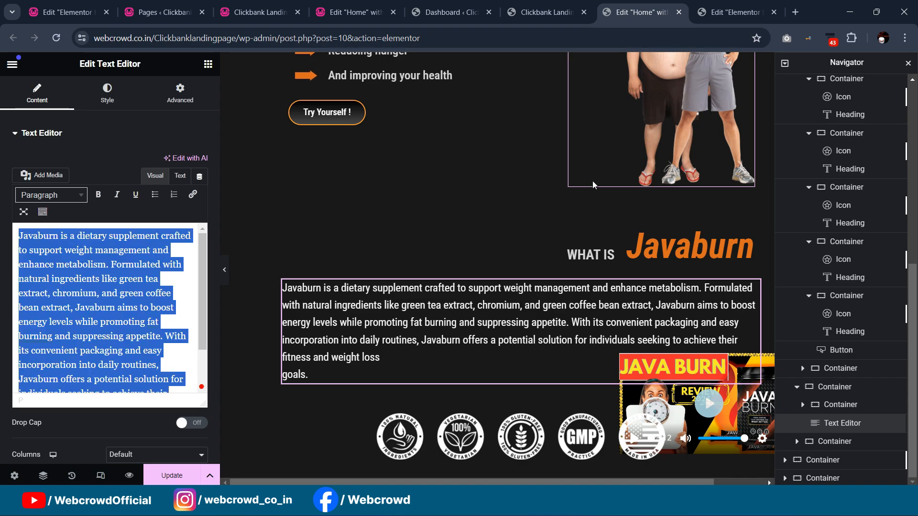
# - Check the badge row on the reference page and add an Image widget below the Javaburn description paragraph
pyautogui.scroll(-2, 593, 185)
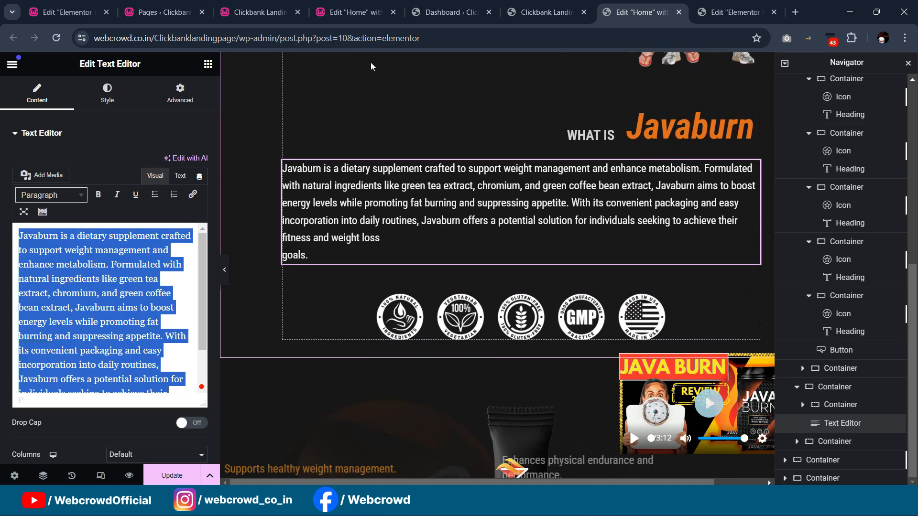
pyautogui.click(359, 13)
pyautogui.click(194, 63)
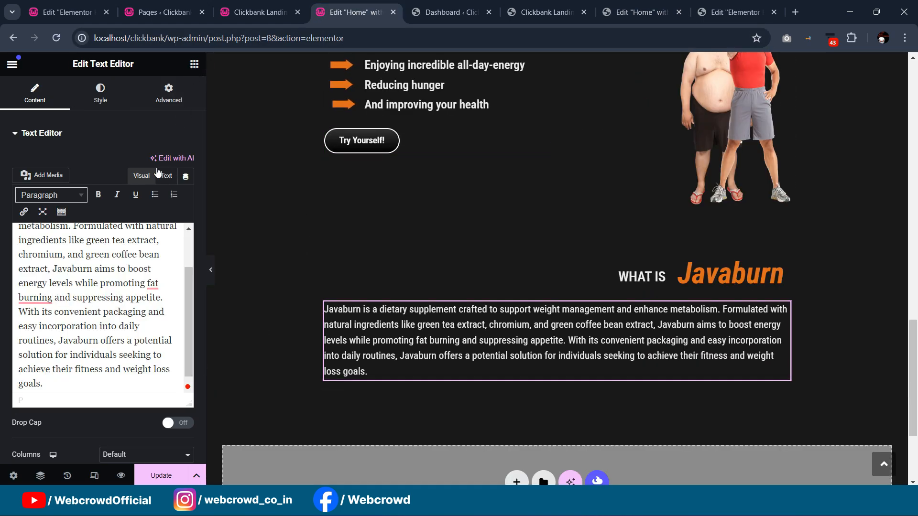
pyautogui.scroll(-2, 331, 319)
pyautogui.moveTo(152, 330); pyautogui.dragTo(485, 306)
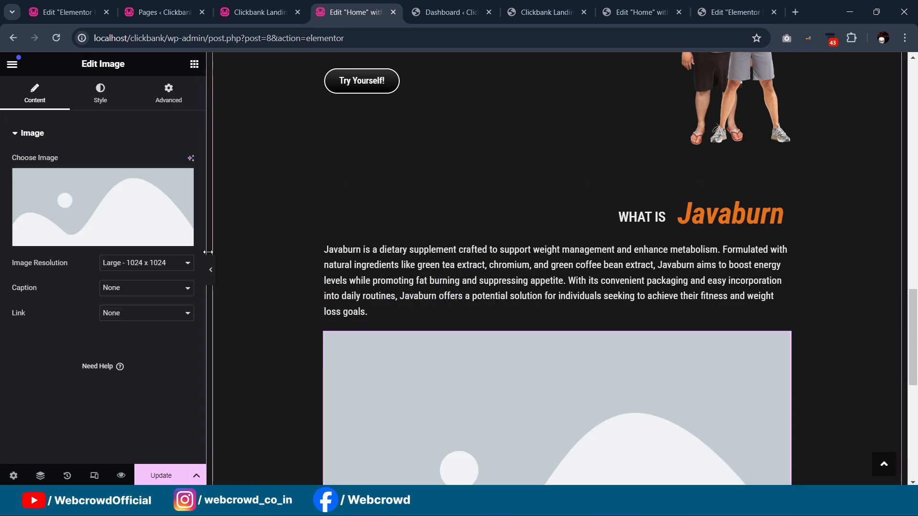
# - Upload javaburn-badges from the Product images folder and insert it into the new image widget
pyautogui.click(144, 201)
pyautogui.click(190, 115)
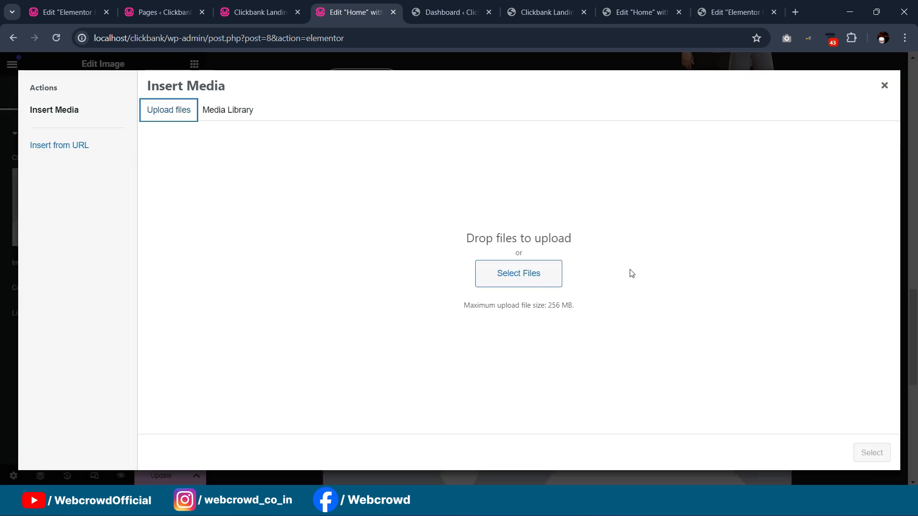
pyautogui.click(514, 280)
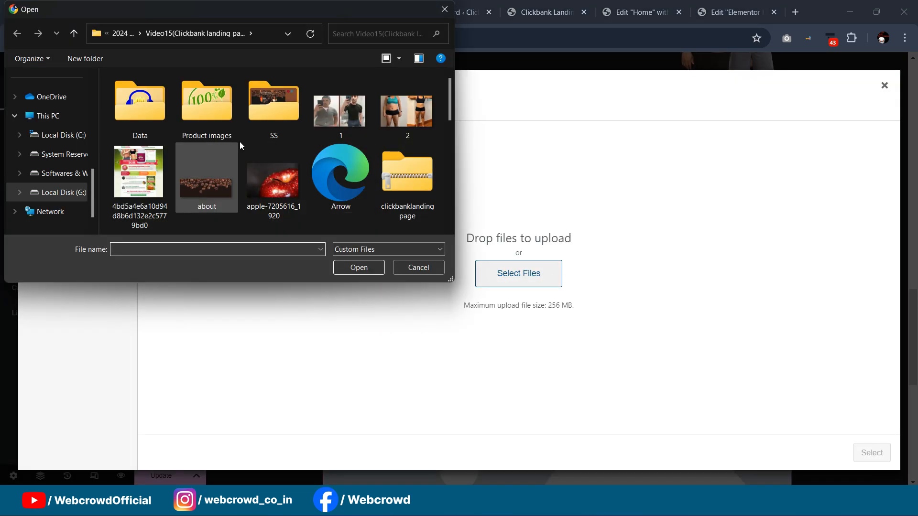
pyautogui.scroll(5, 300, 160)
pyautogui.doubleClick(206, 105)
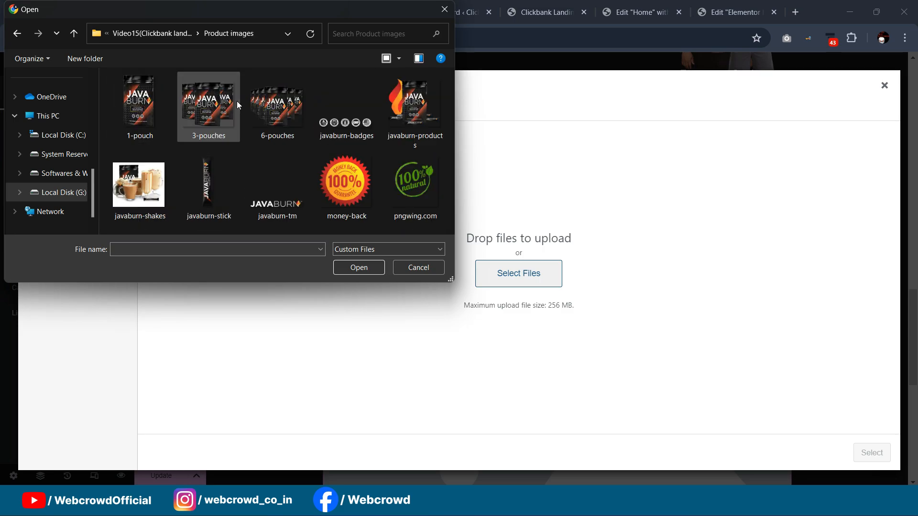
pyautogui.click(337, 131)
pyautogui.click(358, 267)
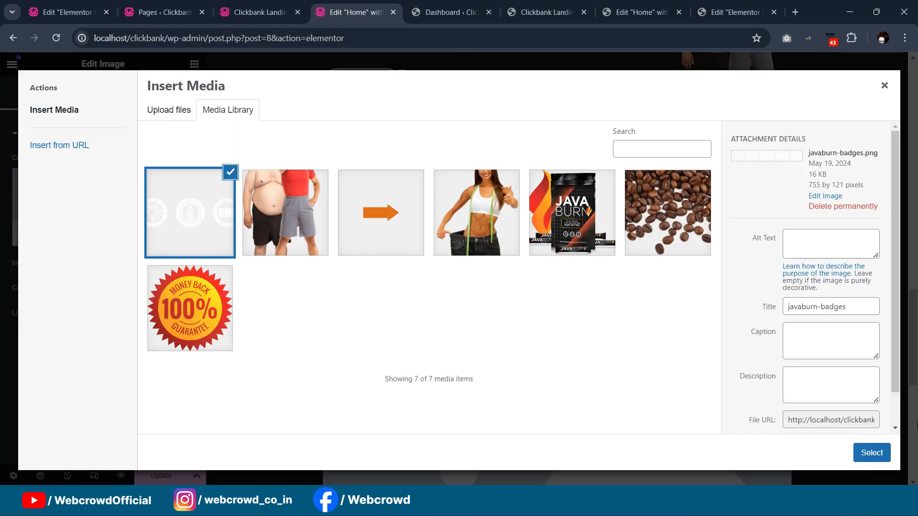
pyautogui.click(872, 453)
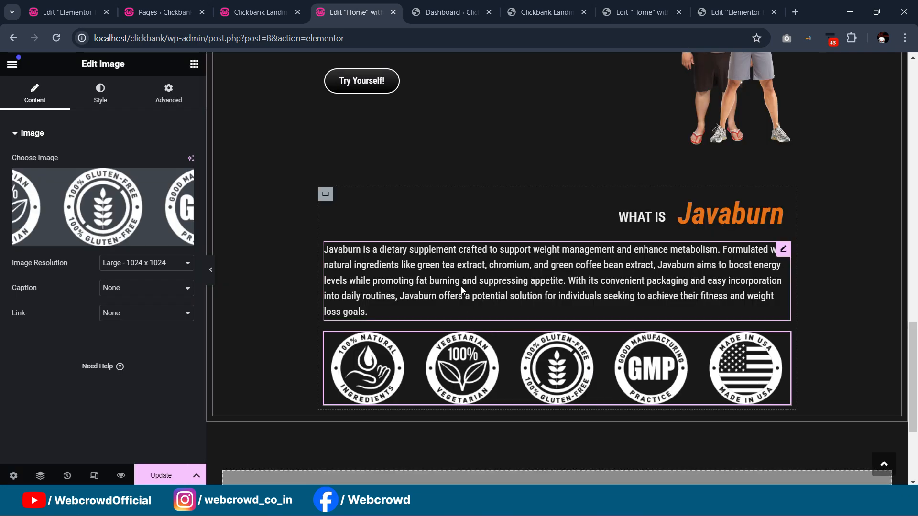
# - Set the badges image's resolution to Full and its width to 57%
pyautogui.click(147, 347)
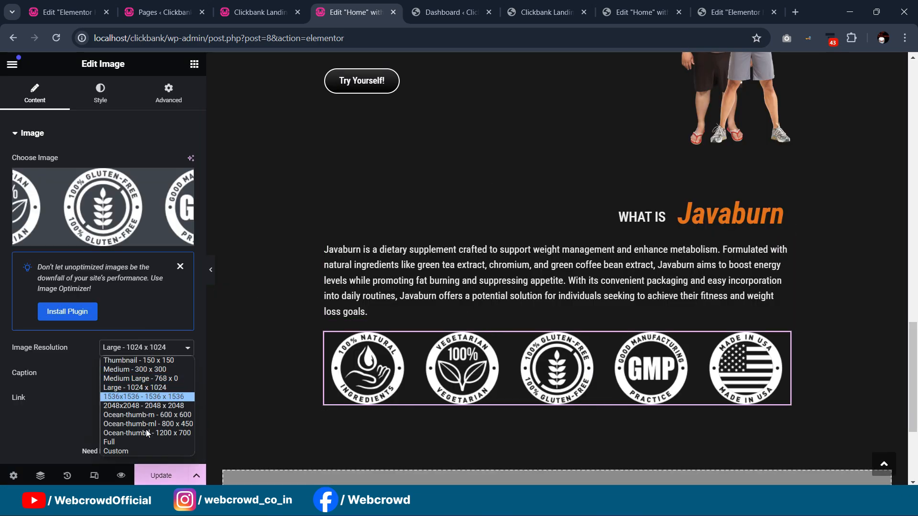
pyautogui.click(148, 443)
pyautogui.click(100, 93)
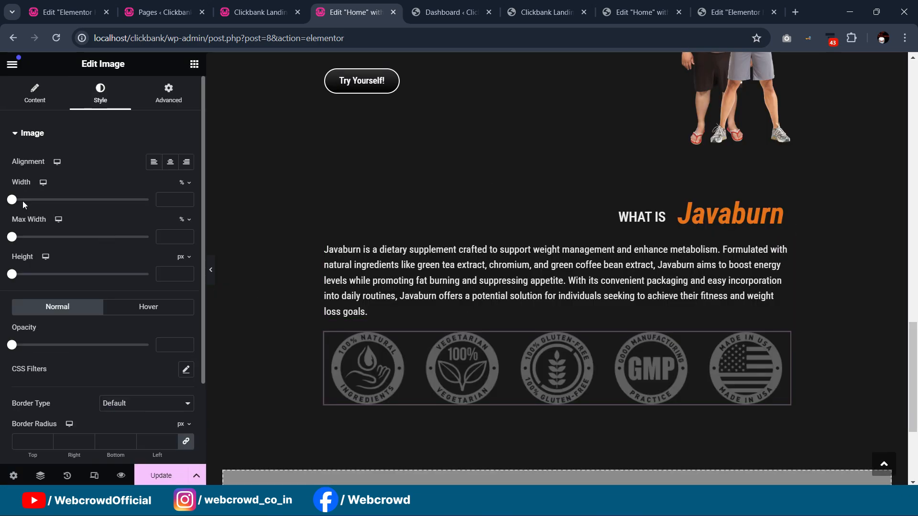
pyautogui.moveTo(13, 205); pyautogui.dragTo(93, 223)
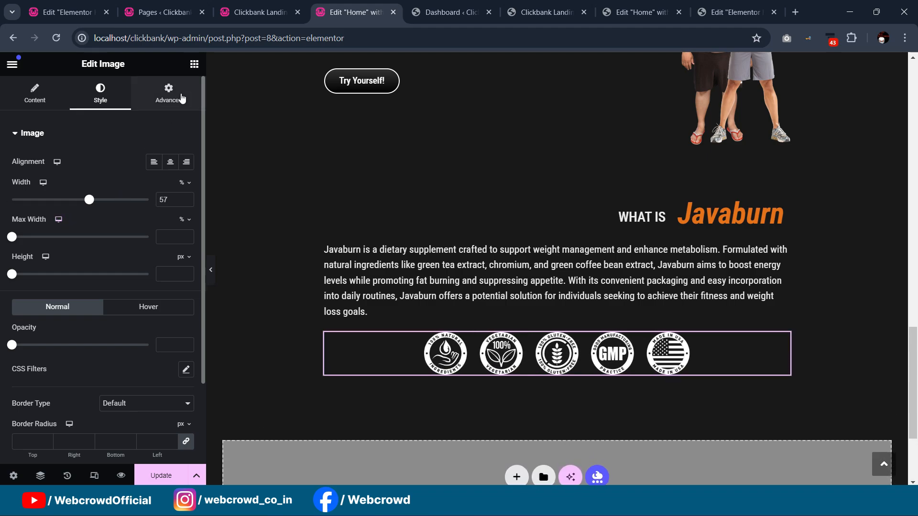
# - Set the badges image's top margin to 20 px, with the sides unlinked, and save the page after previewing the section
pyautogui.click(182, 98)
pyautogui.click(192, 177)
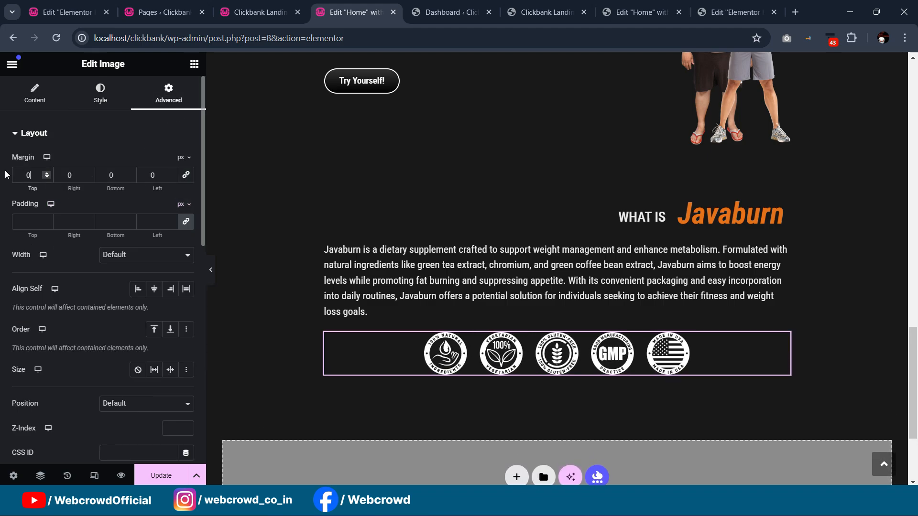
pyautogui.write('20')
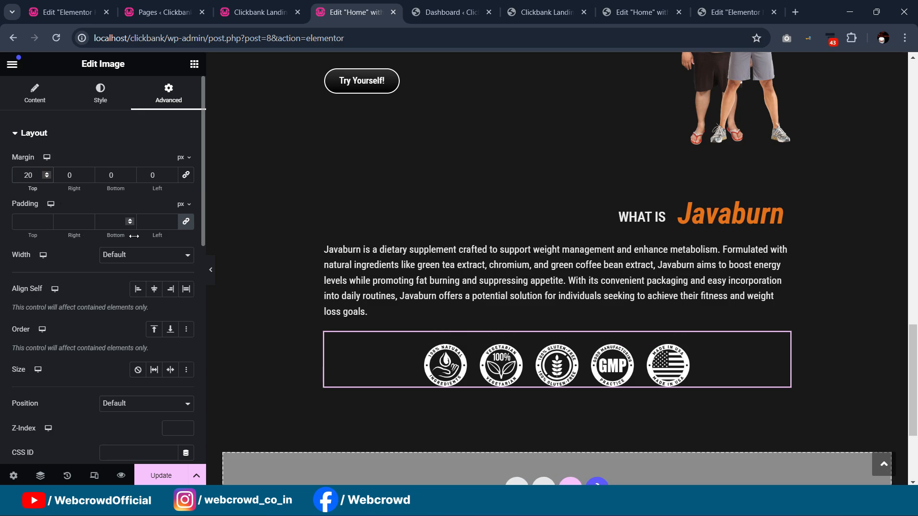
pyautogui.click(214, 284)
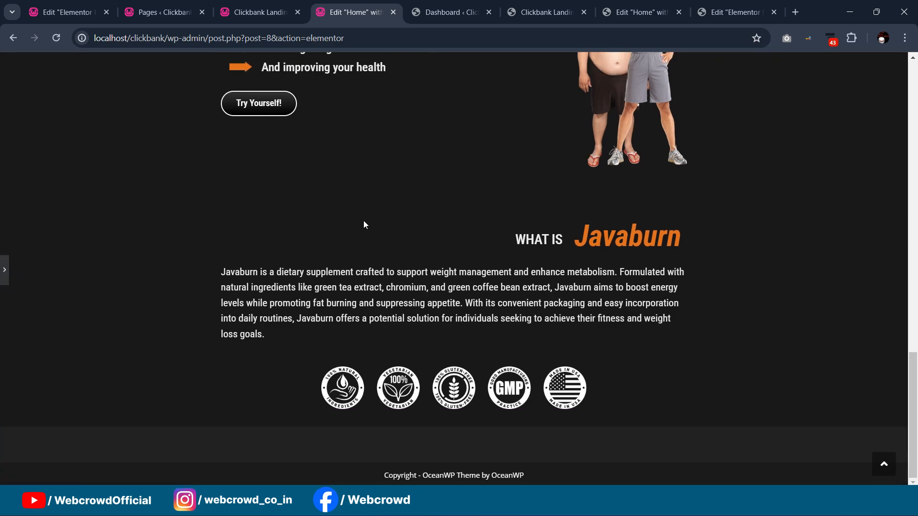
pyautogui.scroll(6, 364, 220)
pyautogui.scroll(-6, 371, 222)
pyautogui.click(6, 277)
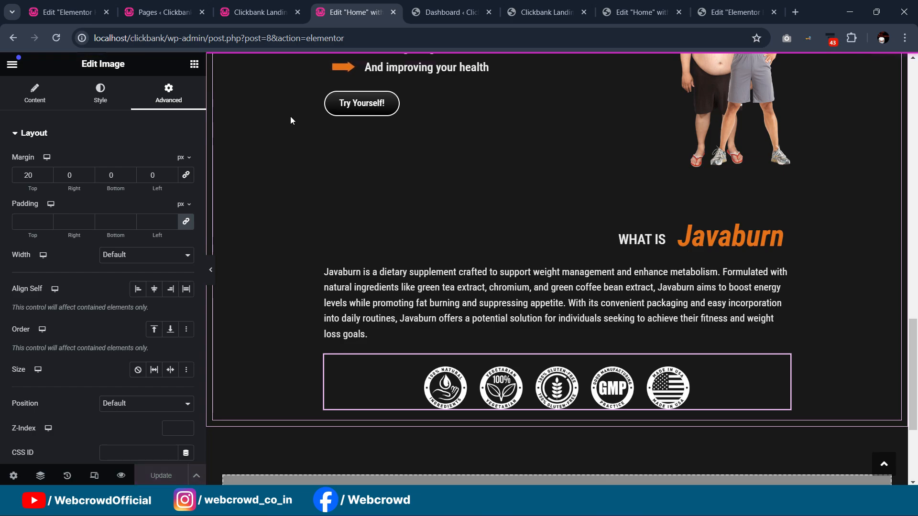
# - Reload the local landing page and examine all its sections from the hero down to the badges row
pyautogui.click(254, 15)
pyautogui.scroll(12, 378, 148)
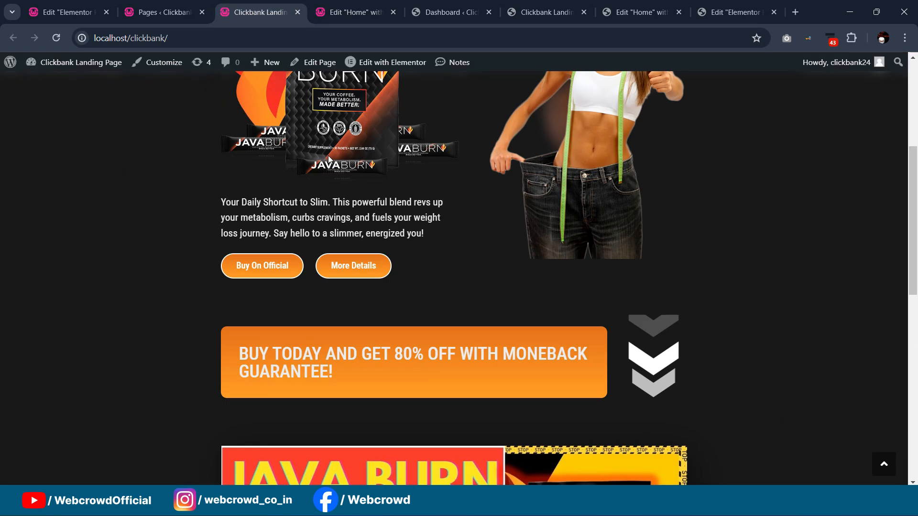
pyautogui.click(56, 37)
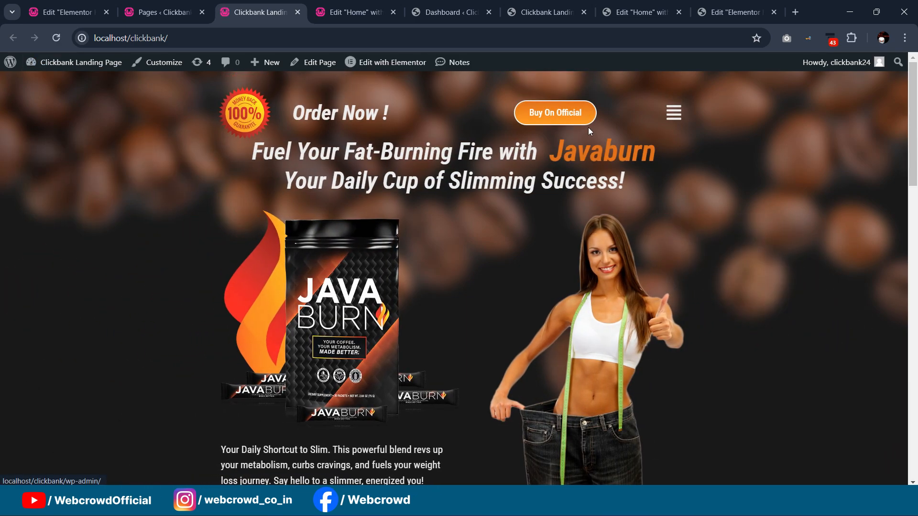
pyautogui.scroll(-4, 588, 127)
pyautogui.scroll(-9, 588, 130)
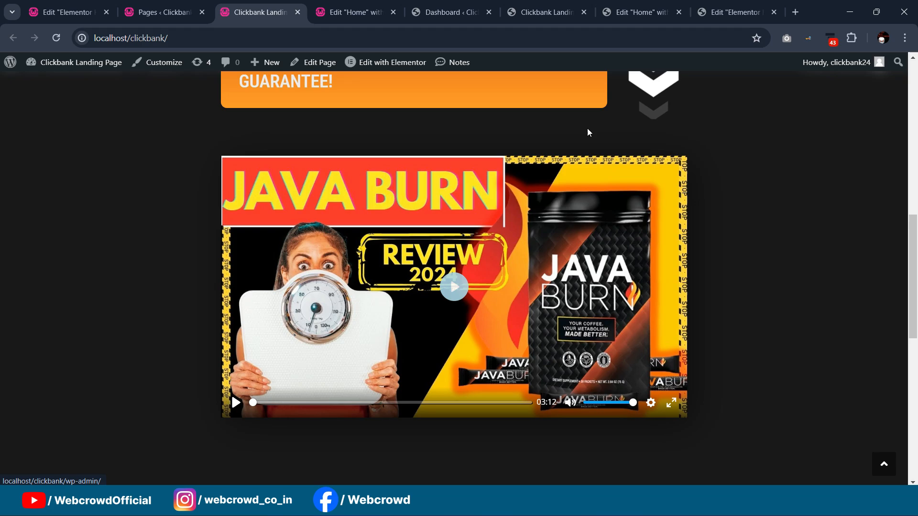
pyautogui.scroll(-3, 587, 128)
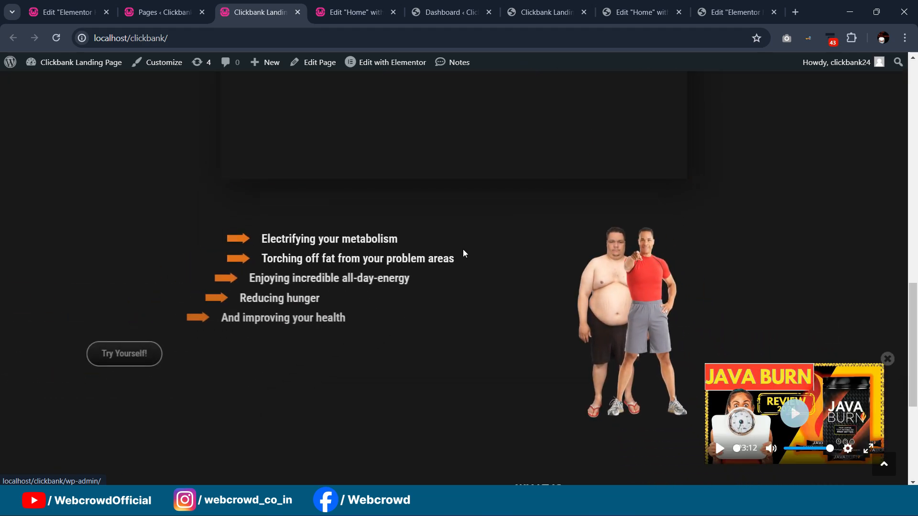
pyautogui.scroll(-3, 641, 180)
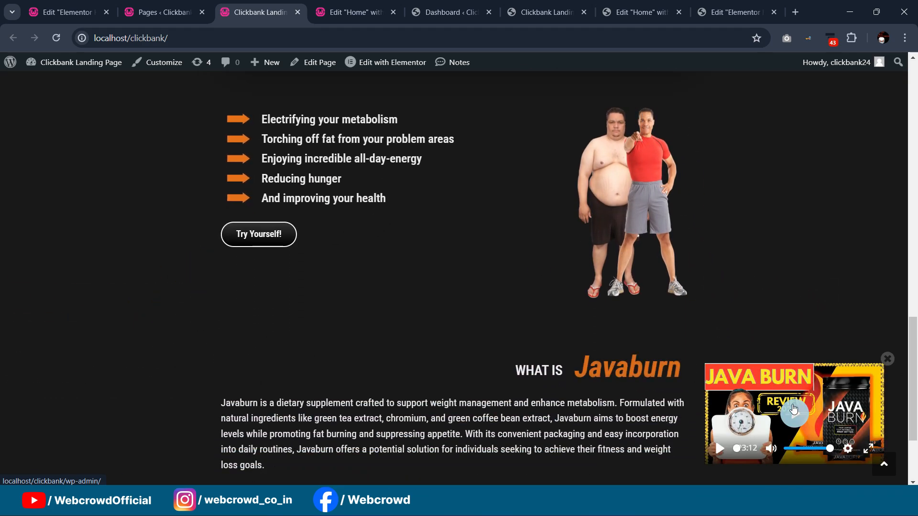
pyautogui.scroll(-3, 457, 203)
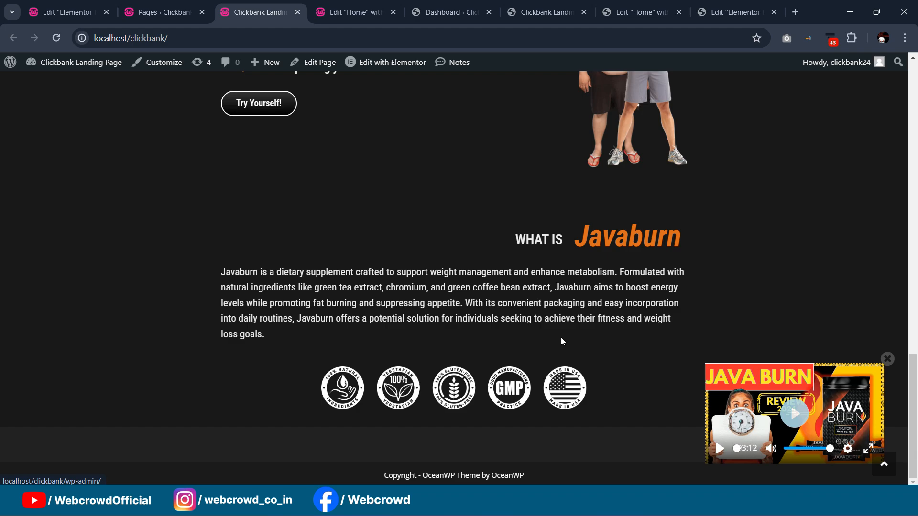
pyautogui.scroll(20, 539, 301)
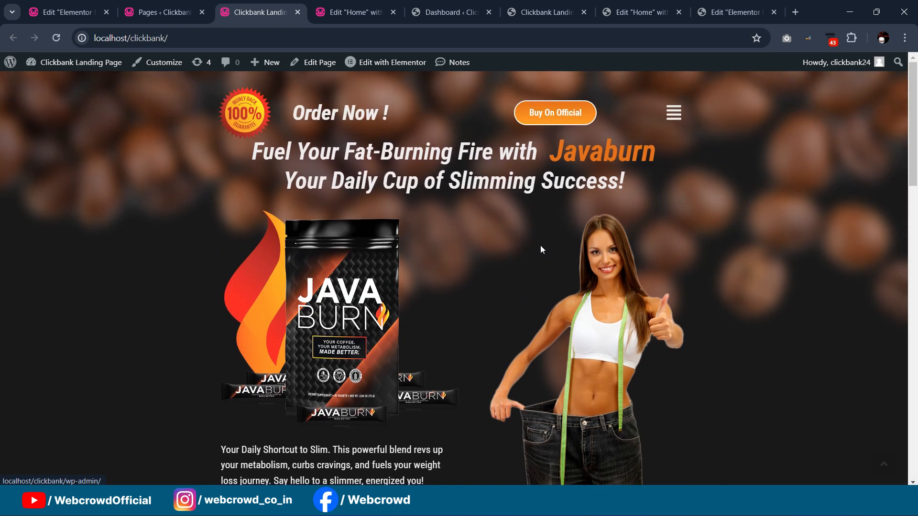
pyautogui.scroll(-18, 534, 228)
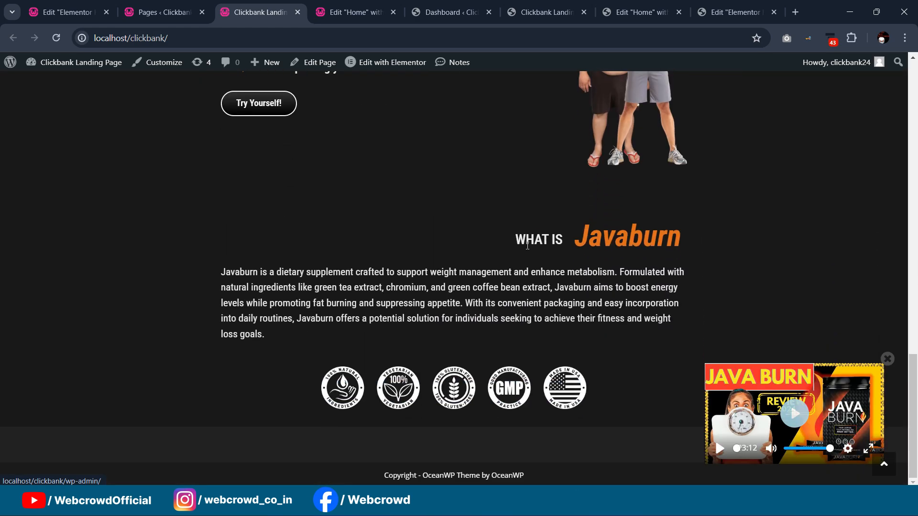
# - Examine the reference page's benefits section around the Javaburn stick, both in its editor and on the published page
pyautogui.click(354, 14)
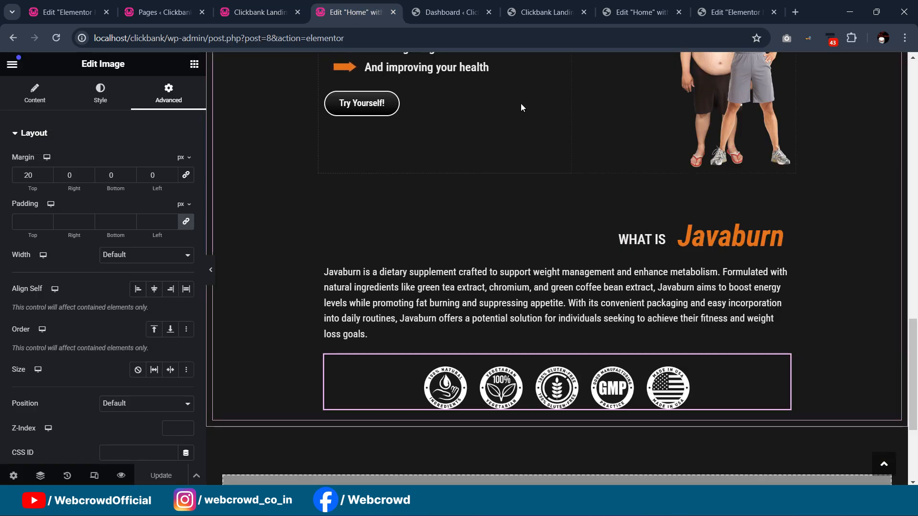
pyautogui.click(631, 13)
pyautogui.scroll(-3, 580, 178)
pyautogui.scroll(-3, 494, 247)
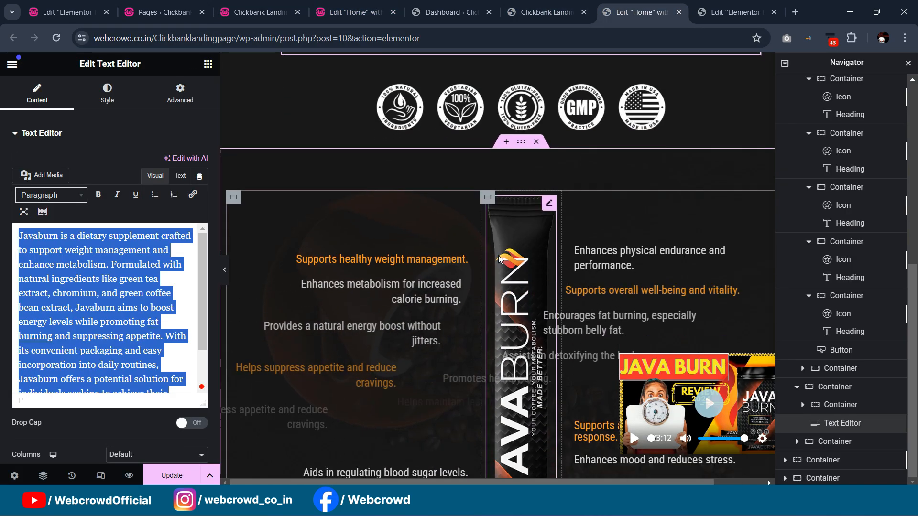
pyautogui.scroll(2, 353, 199)
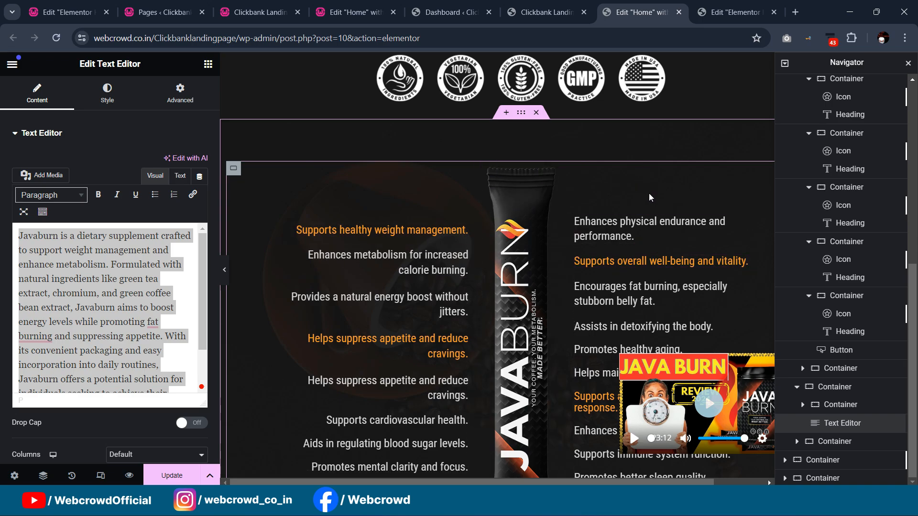
pyautogui.click(550, 15)
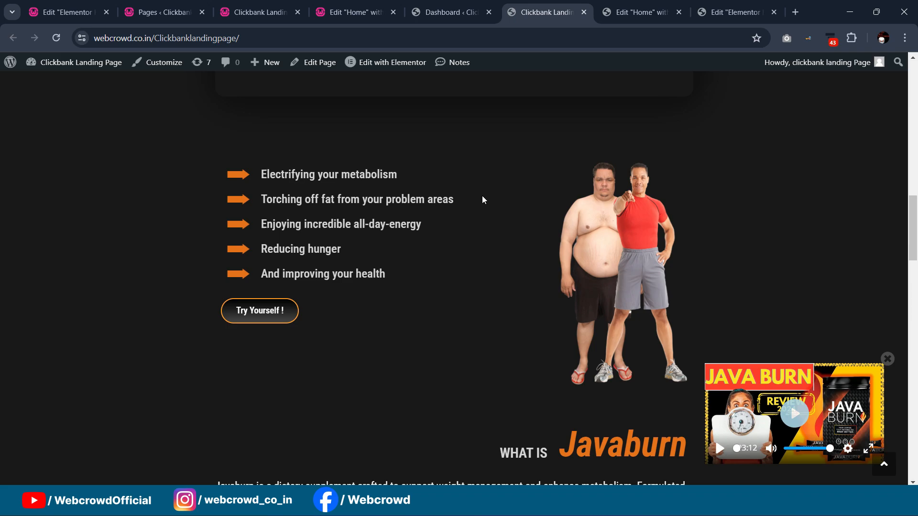
pyautogui.scroll(-15, 482, 196)
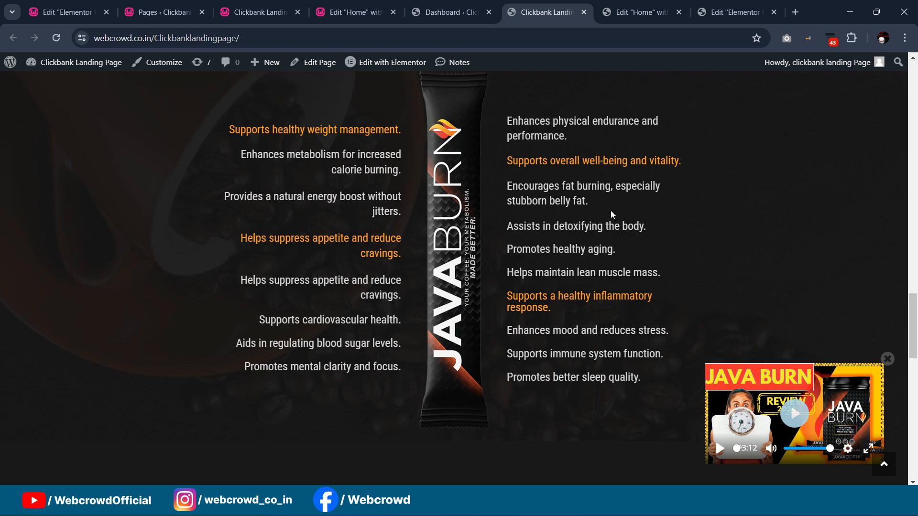
pyautogui.scroll(2, 607, 210)
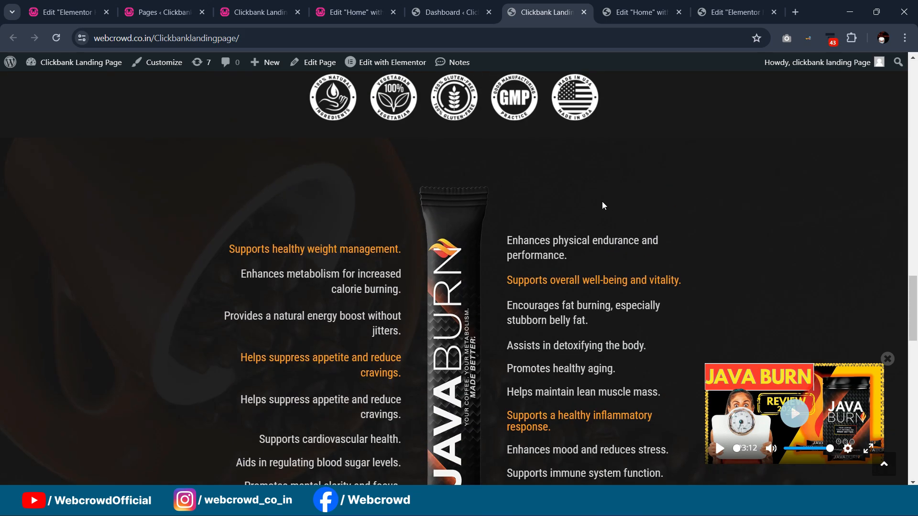
pyautogui.click(448, 18)
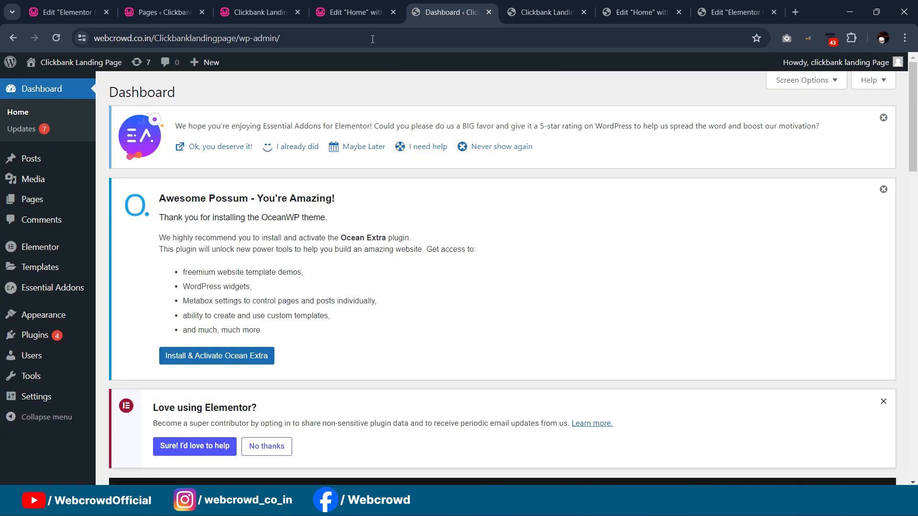
# - Add a new container below the badges row on the local landing page in the Elementor editor
pyautogui.click(356, 12)
pyautogui.click(263, 11)
pyautogui.click(355, 12)
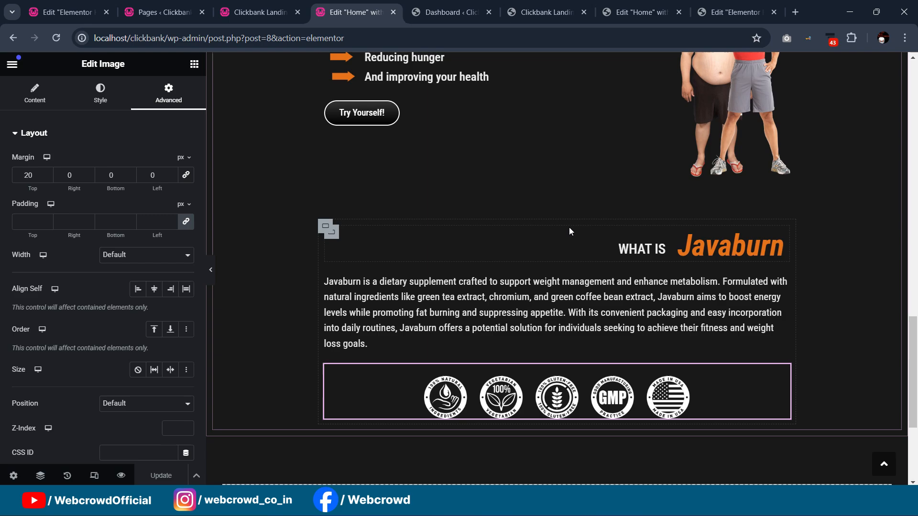
pyautogui.scroll(20, 569, 232)
pyautogui.scroll(-12, 515, 239)
pyautogui.scroll(-5, 515, 239)
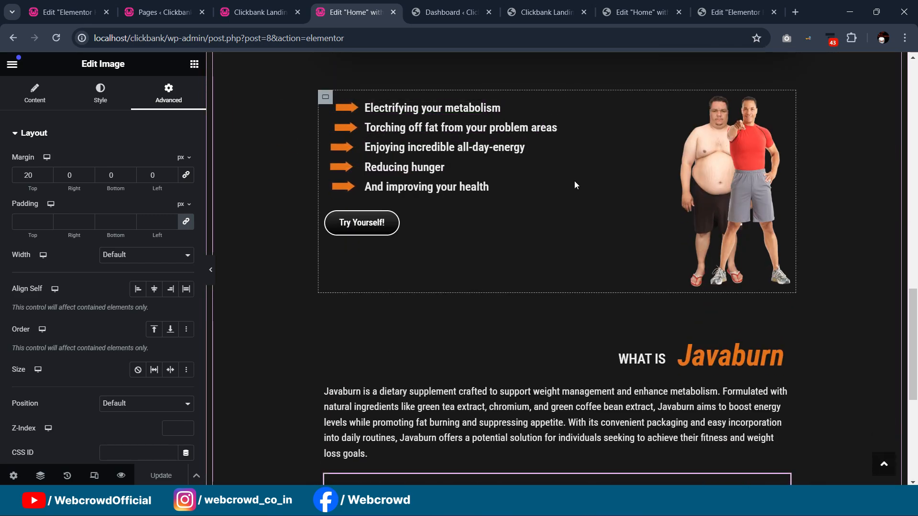
pyautogui.scroll(-5, 475, 189)
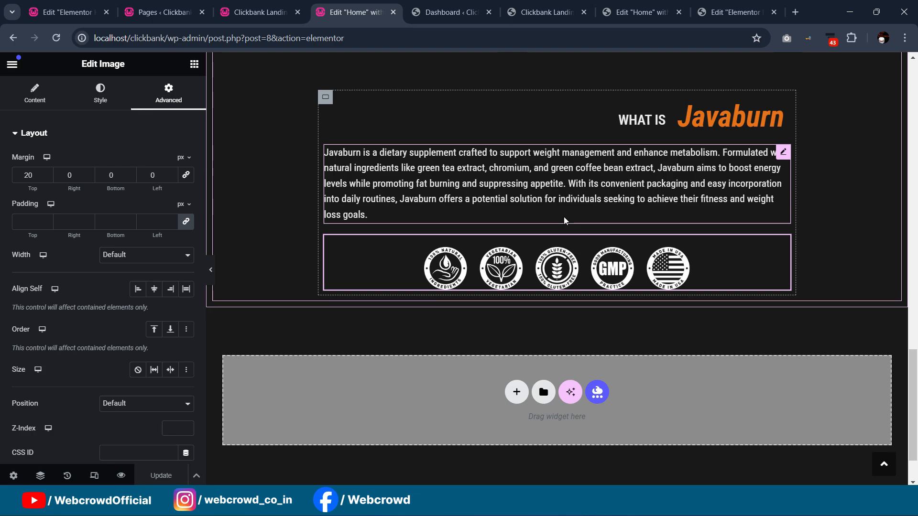
pyautogui.click(194, 64)
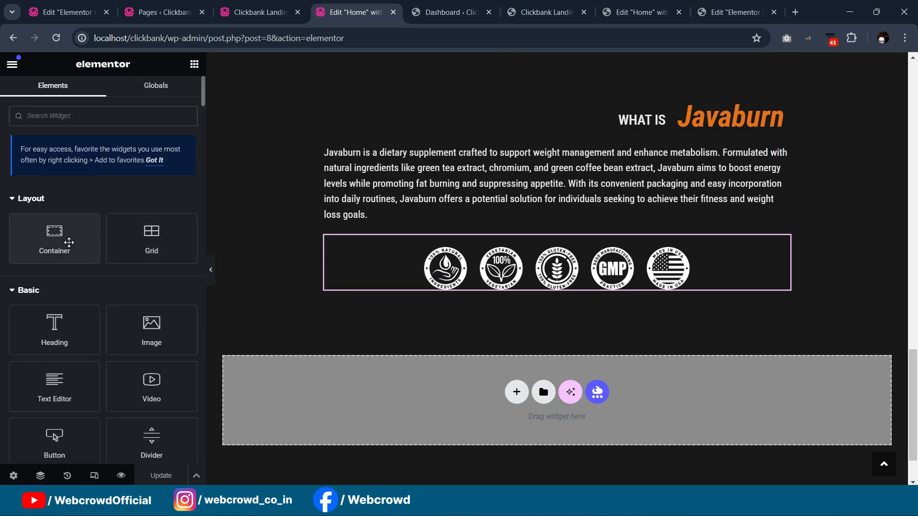
pyautogui.moveTo(74, 233); pyautogui.dragTo(451, 390)
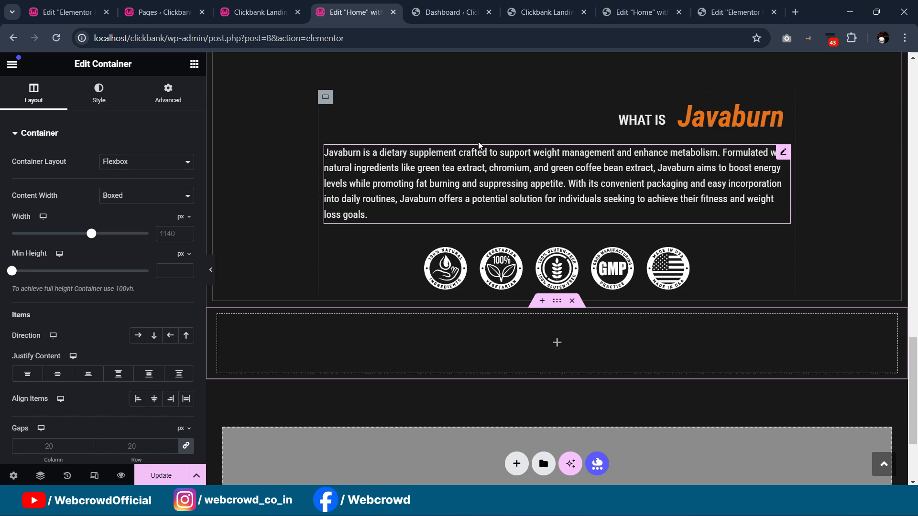
# - Set the new container's content width to Full Width and its top margin to 40 px
pyautogui.scroll(-1, 497, 287)
pyautogui.click(143, 196)
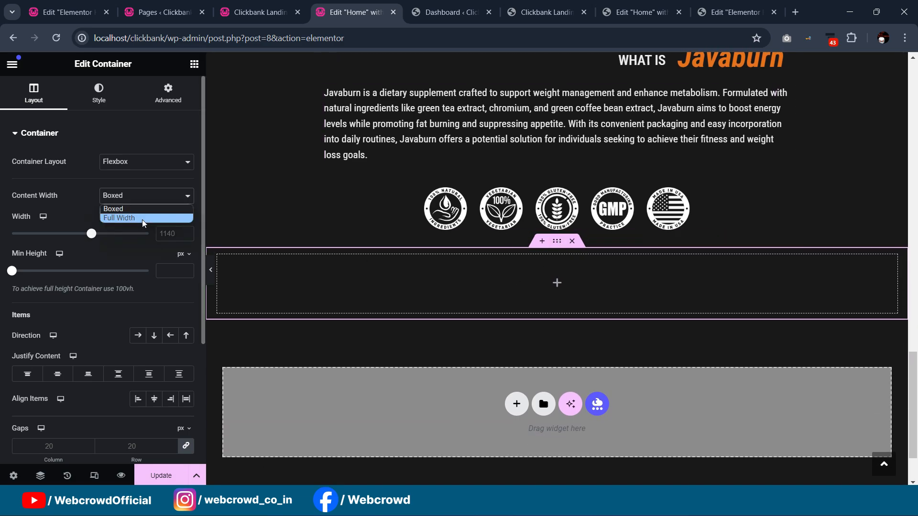
pyautogui.click(142, 218)
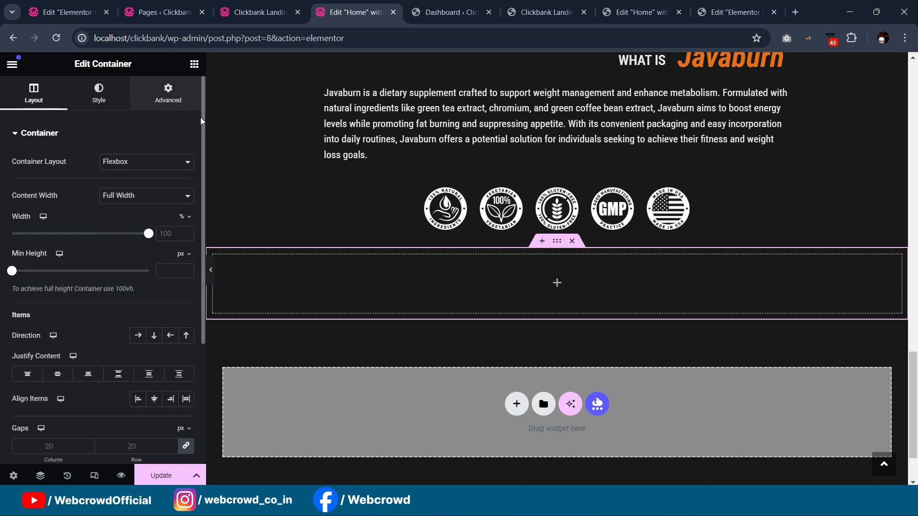
pyautogui.click(186, 106)
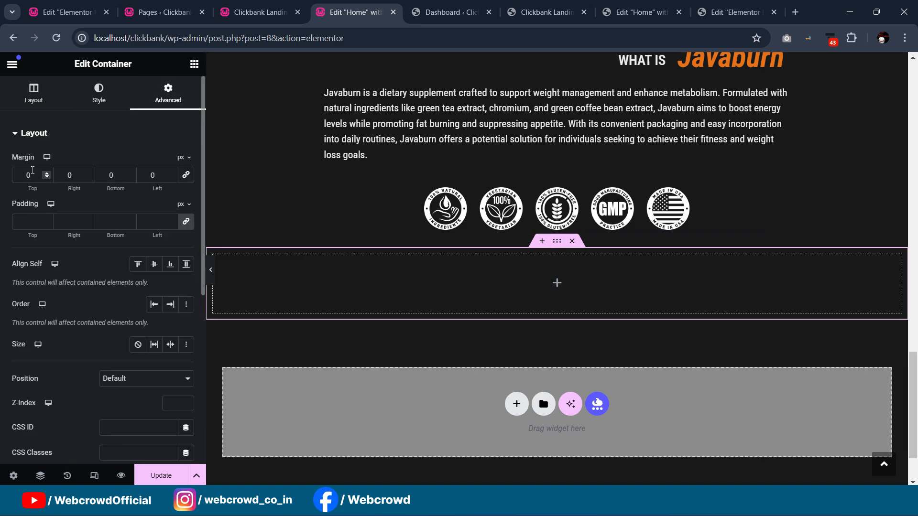
pyautogui.write('40')
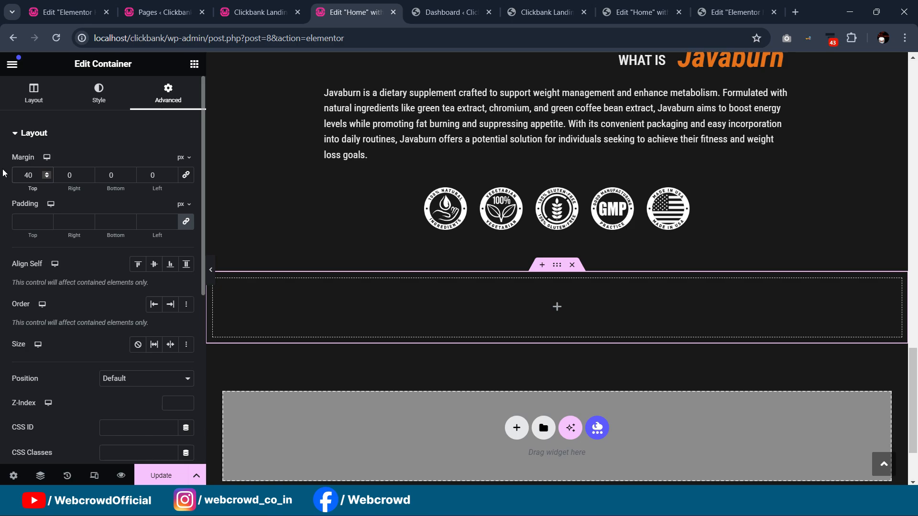
# - Nest a boxed container inside the full-width container and set its width to 800 px
pyautogui.click(194, 64)
pyautogui.moveTo(55, 242); pyautogui.dragTo(550, 306)
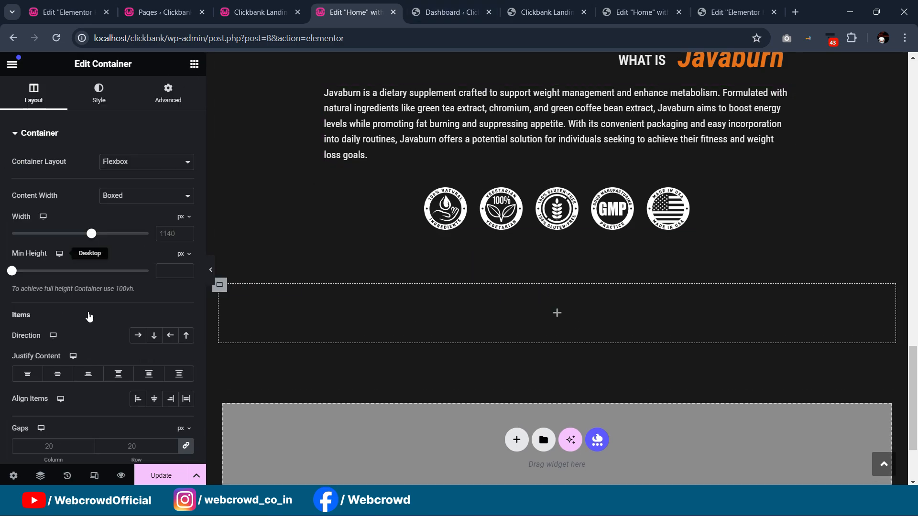
pyautogui.click(170, 234)
pyautogui.write('800')
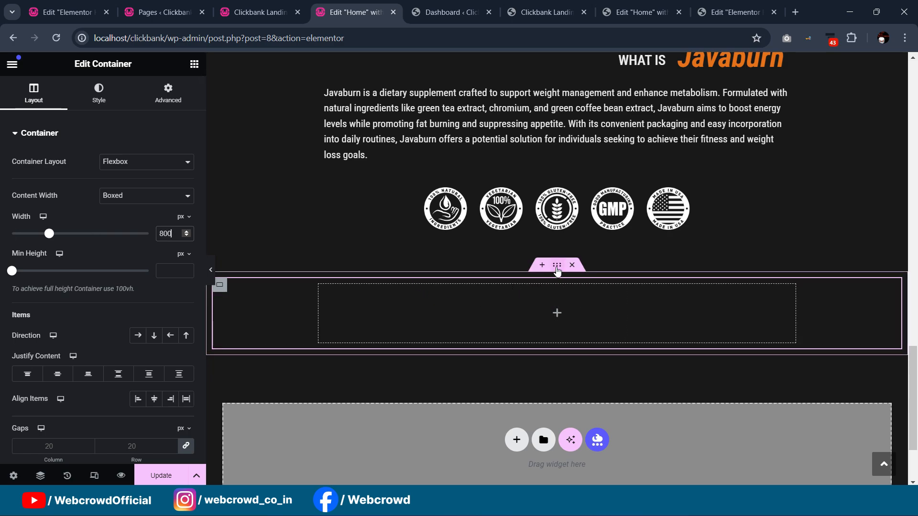
# - Set the outer full-width container's padding to 30 px top and bottom, with the sides unlinked
pyautogui.click(558, 271)
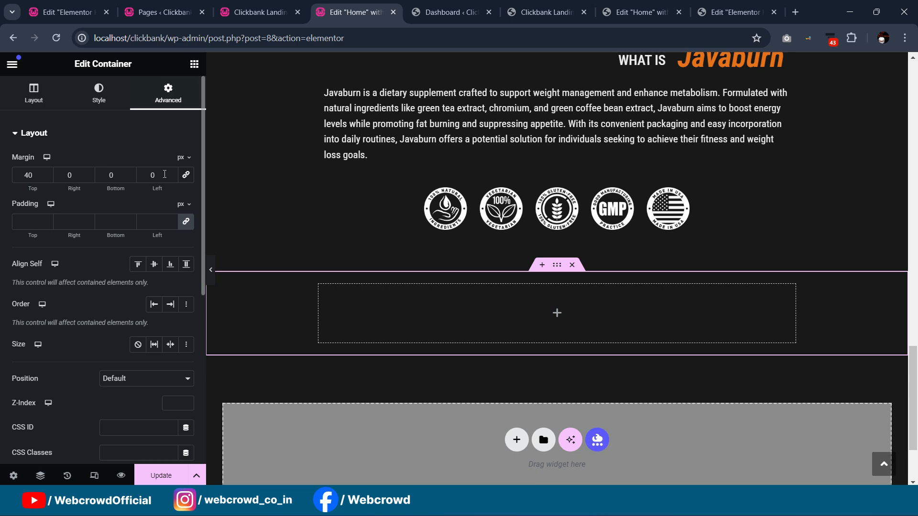
pyautogui.click(186, 222)
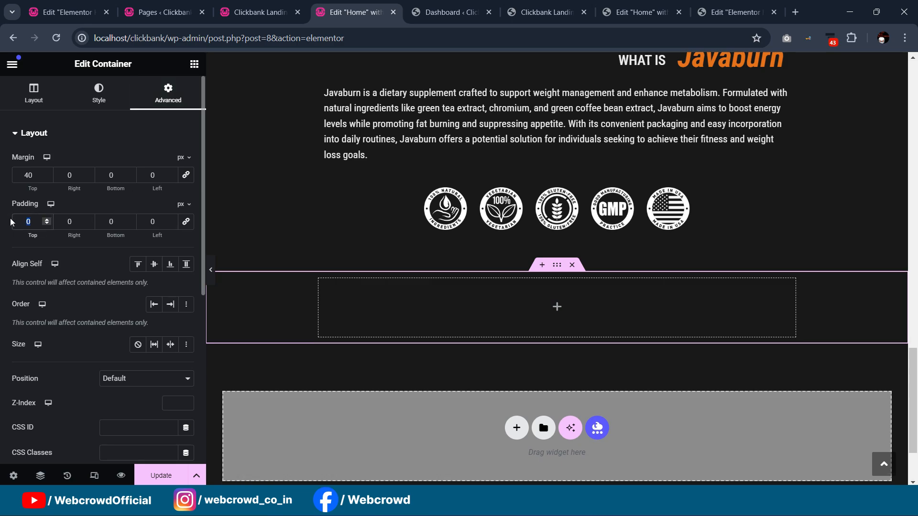
pyautogui.write('30')
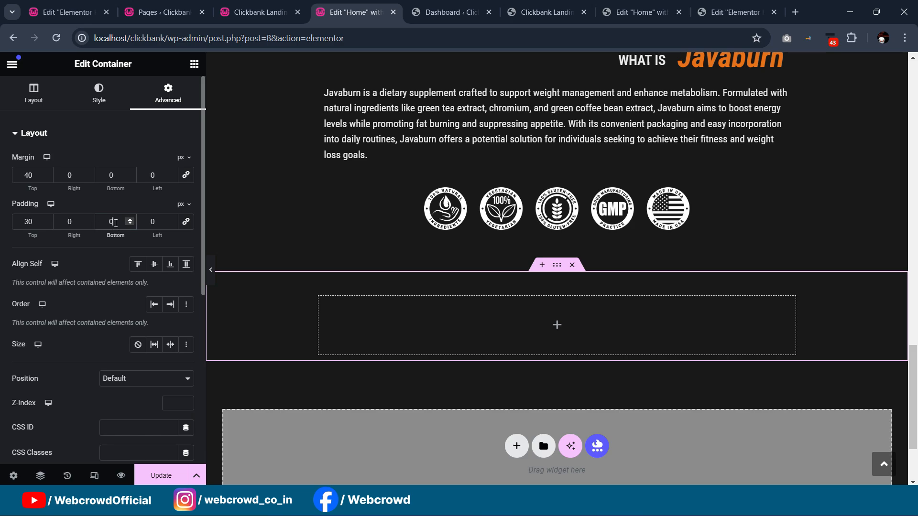
pyautogui.write('30')
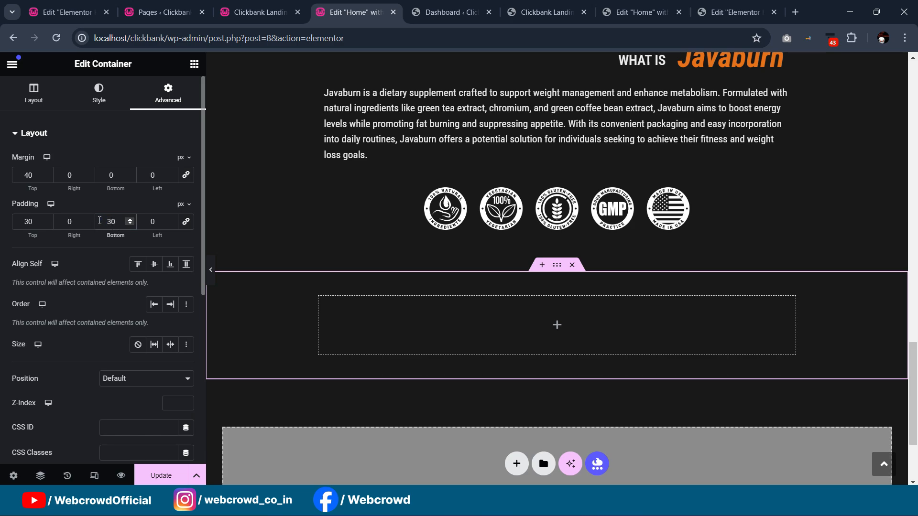
pyautogui.scroll(-1, 375, 249)
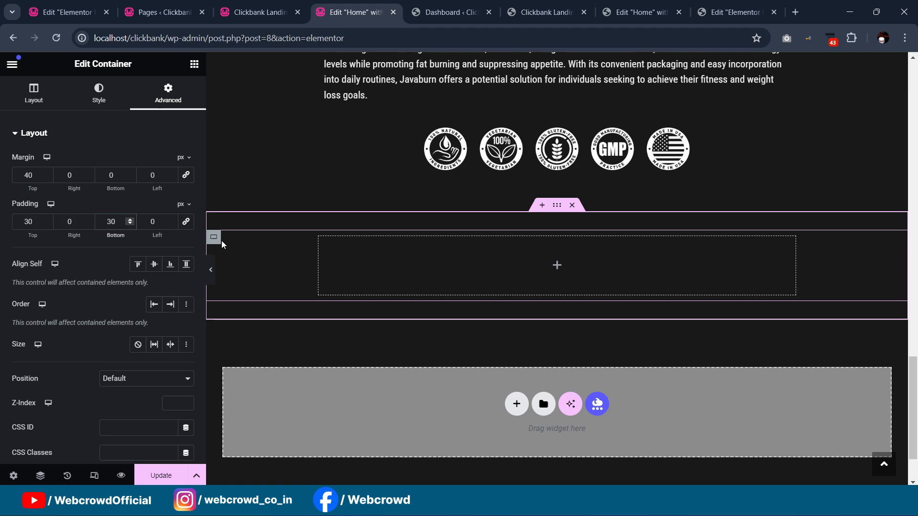
# - Set the outer full-width container's direction to horizontal row
pyautogui.click(247, 297)
pyautogui.click(557, 207)
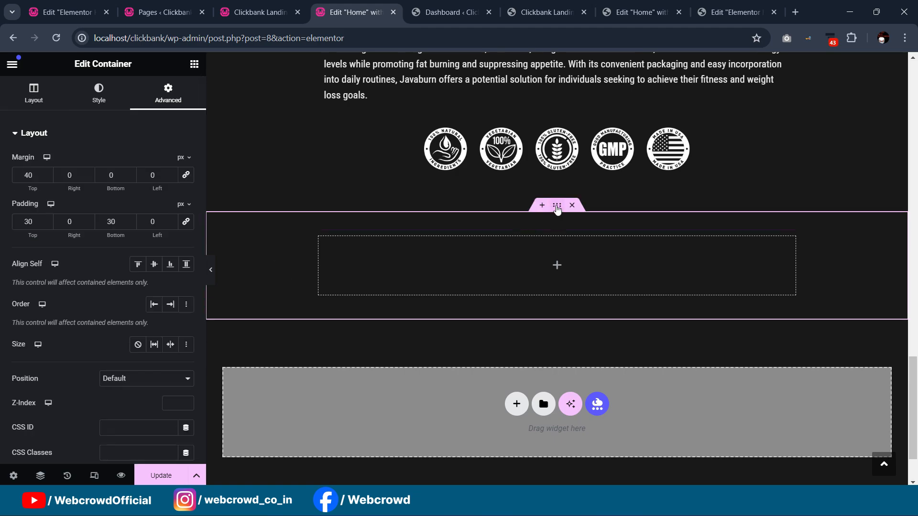
pyautogui.click(35, 91)
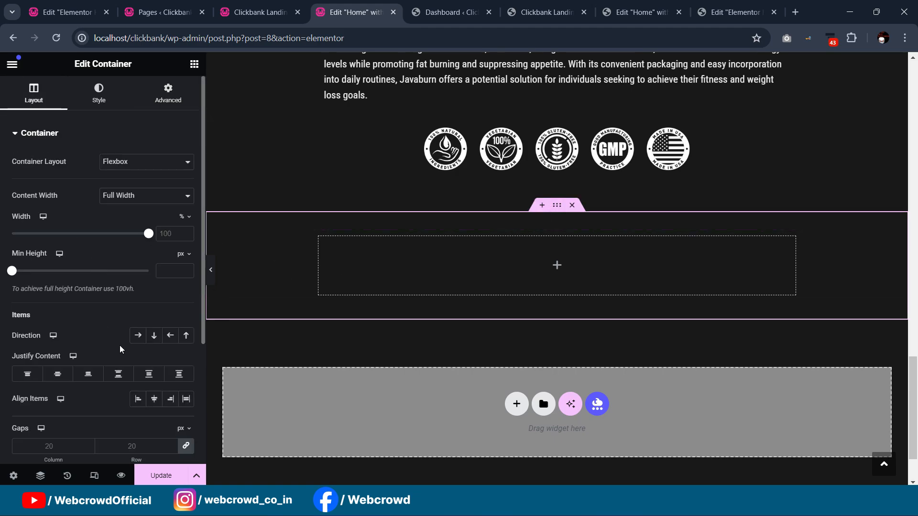
pyautogui.click(139, 336)
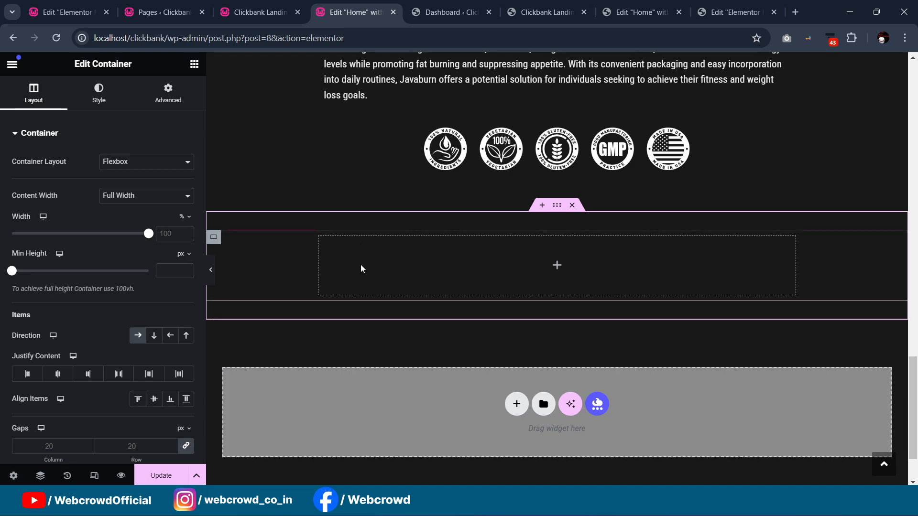
pyautogui.rightClick(215, 238)
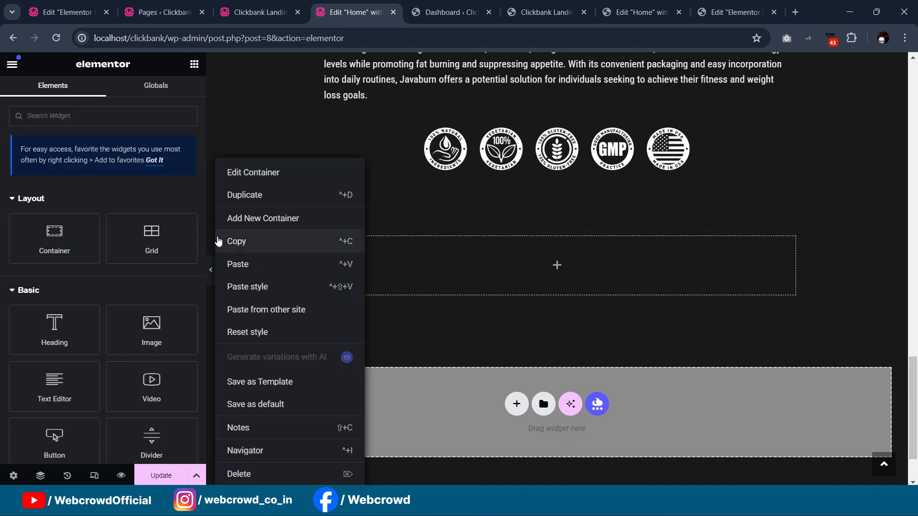
pyautogui.click(244, 197)
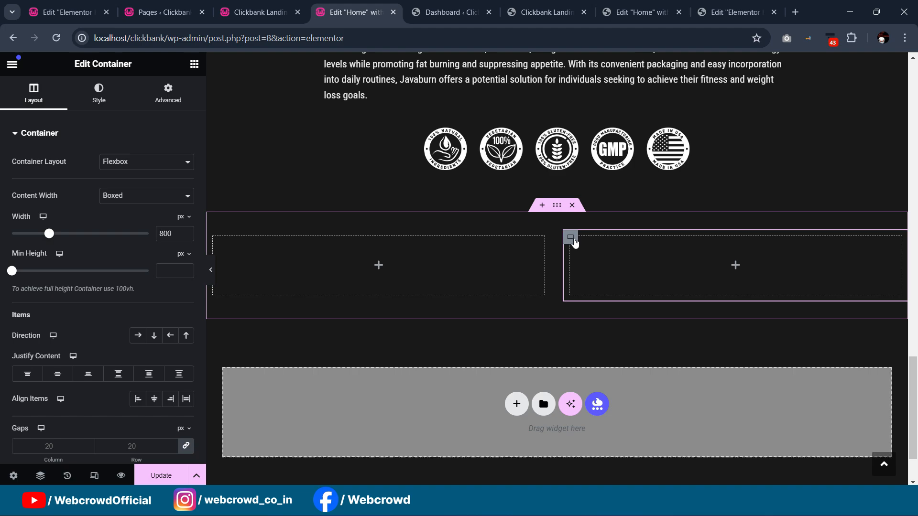
pyautogui.press('Delete')
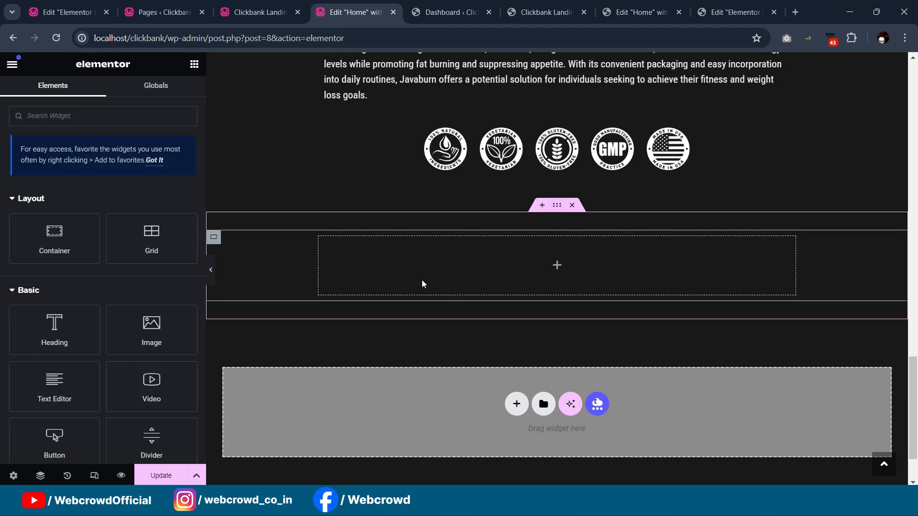
# - Add another container inside the 800 px boxed container
pyautogui.click(556, 209)
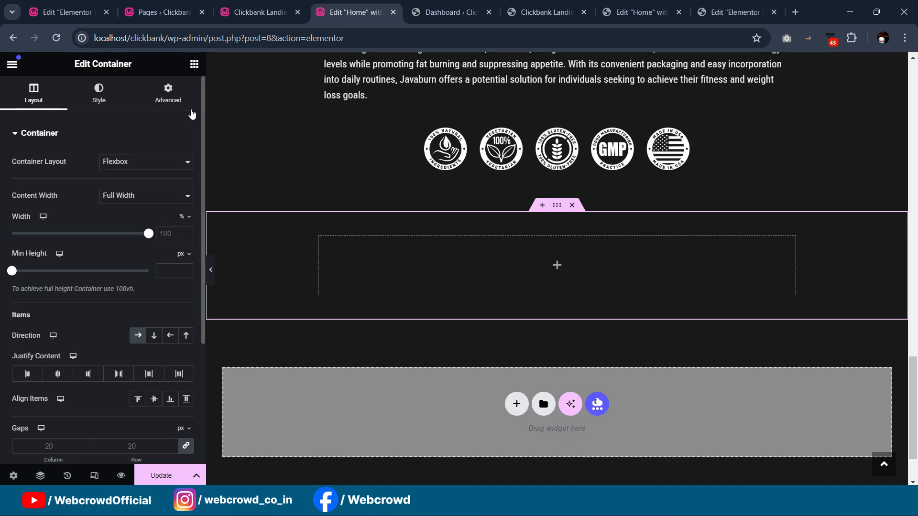
pyautogui.click(194, 64)
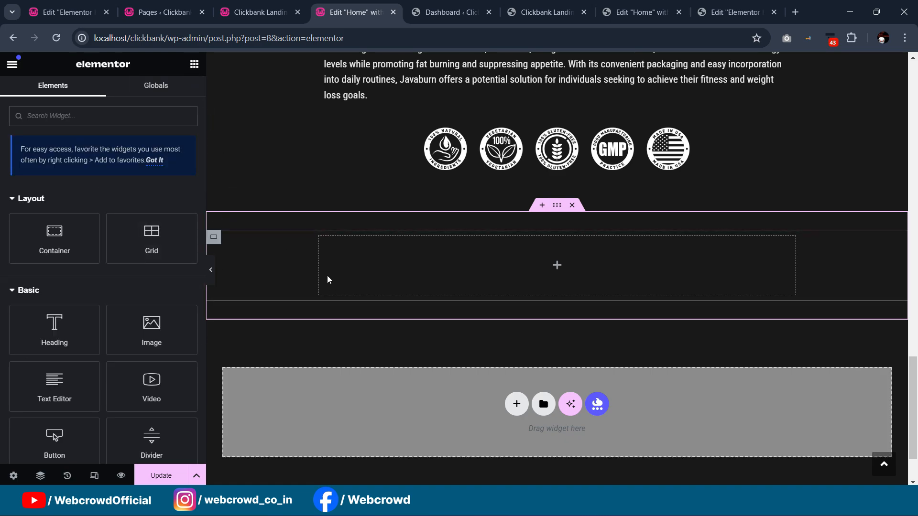
pyautogui.click(216, 242)
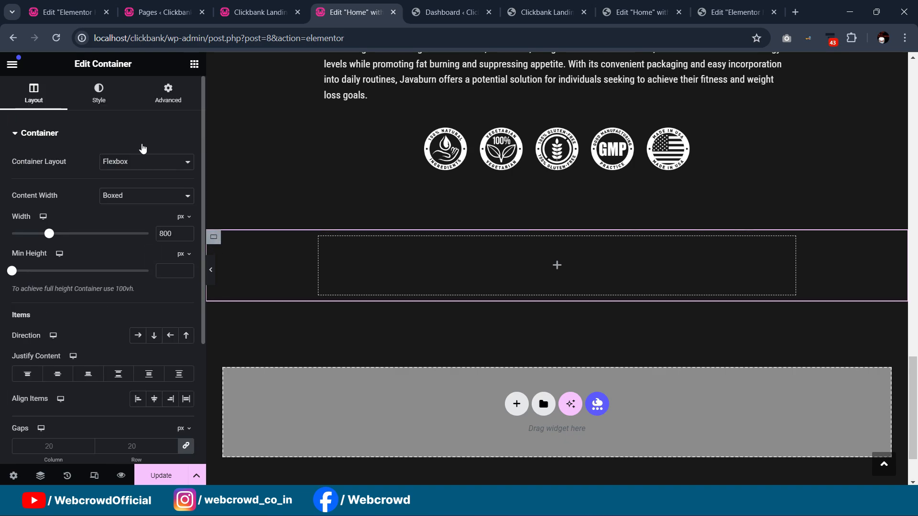
pyautogui.click(194, 64)
pyautogui.moveTo(57, 225); pyautogui.dragTo(330, 251)
pyautogui.rightClick(327, 252)
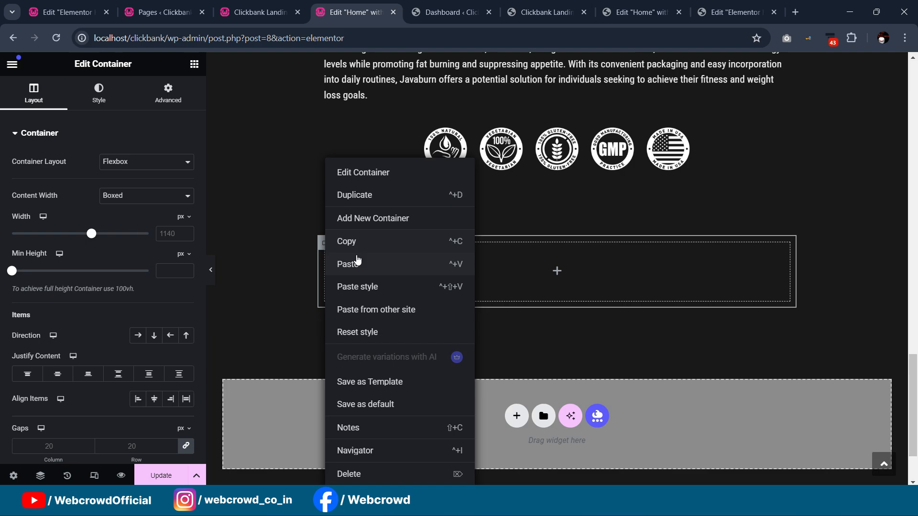
pyautogui.click(362, 195)
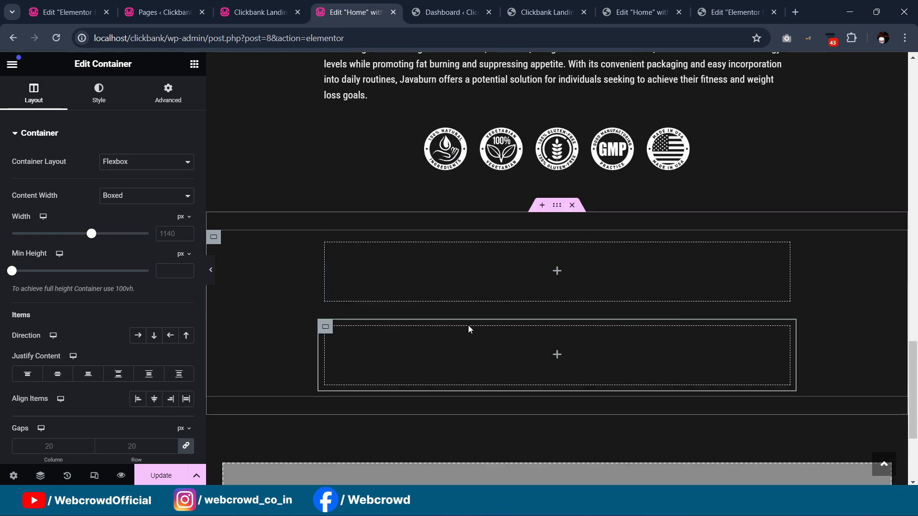
pyautogui.press('Delete')
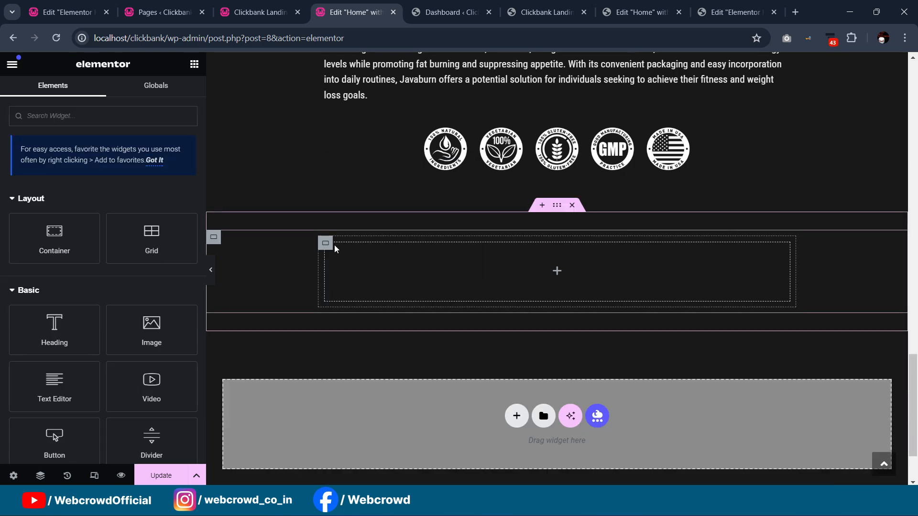
# - Set the 800 px container's direction to horizontal row and duplicate its inner container twice to make three columns
pyautogui.click(219, 238)
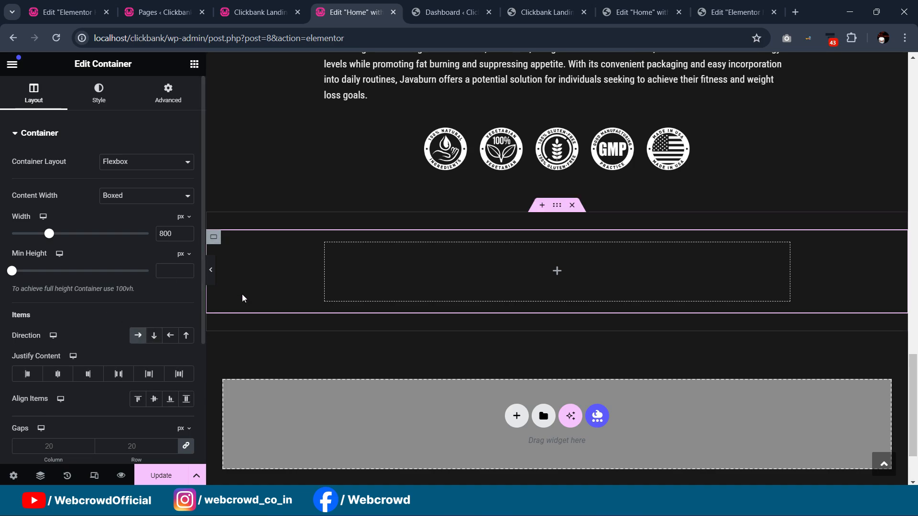
pyautogui.rightClick(325, 250)
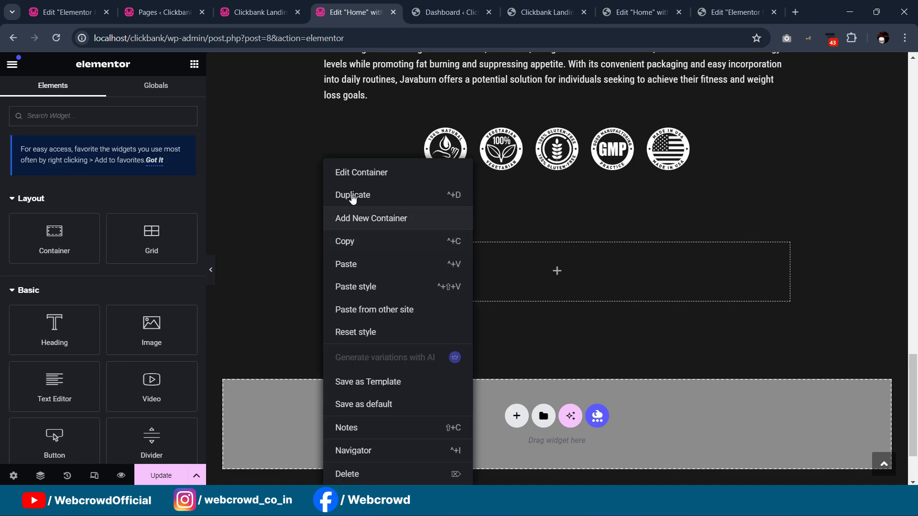
pyautogui.click(347, 266)
pyautogui.rightClick(348, 262)
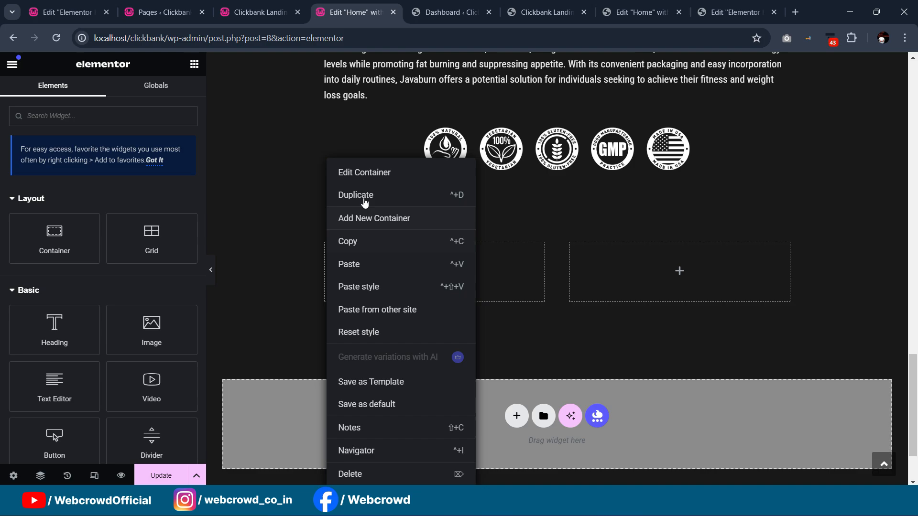
pyautogui.click(361, 198)
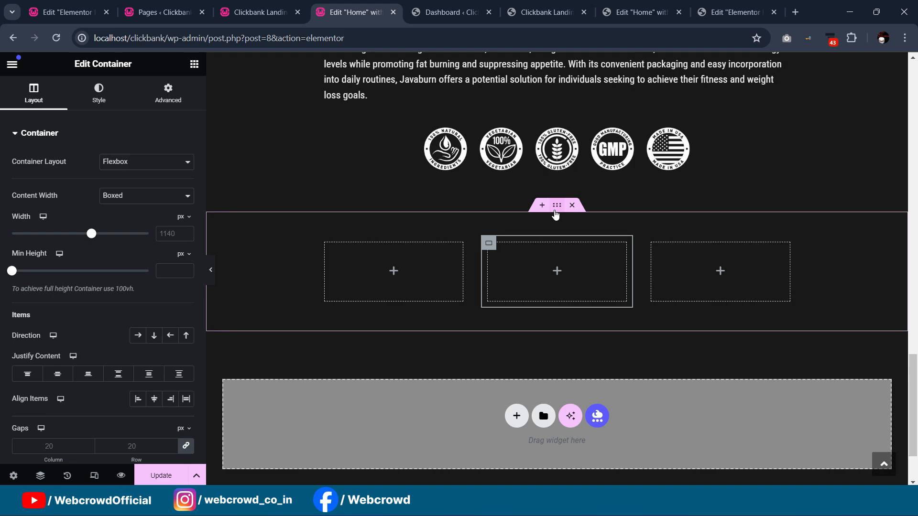
# - Upload the coffee-171653_1280 image and set it as the classic background of the three-column section's outer container
pyautogui.click(557, 206)
pyautogui.click(105, 104)
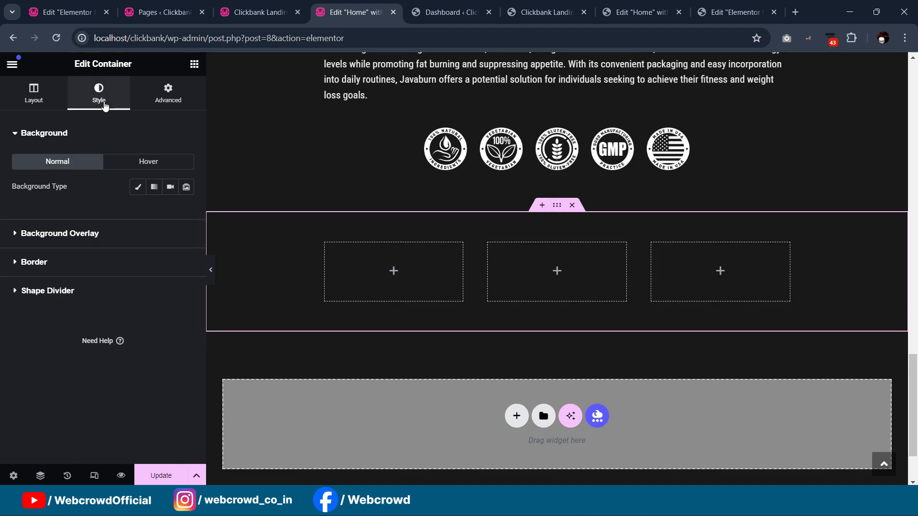
pyautogui.click(138, 188)
pyautogui.click(120, 285)
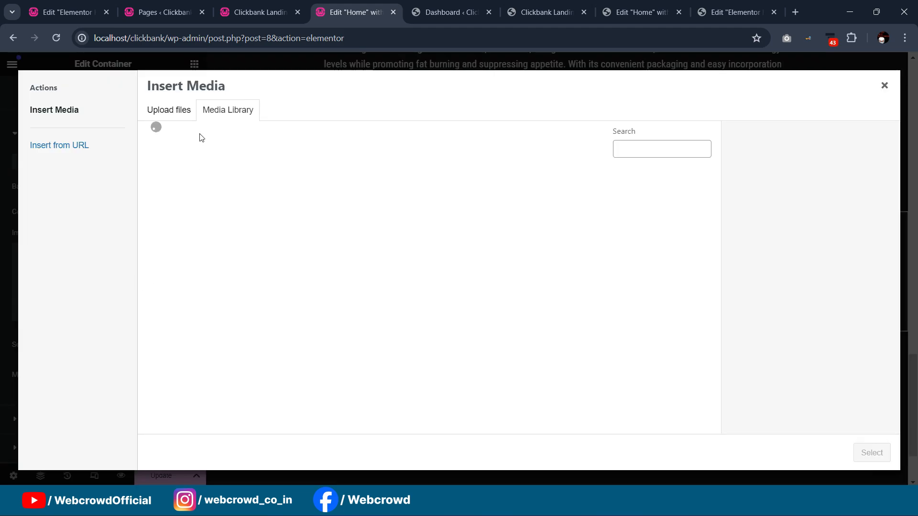
pyautogui.click(553, 270)
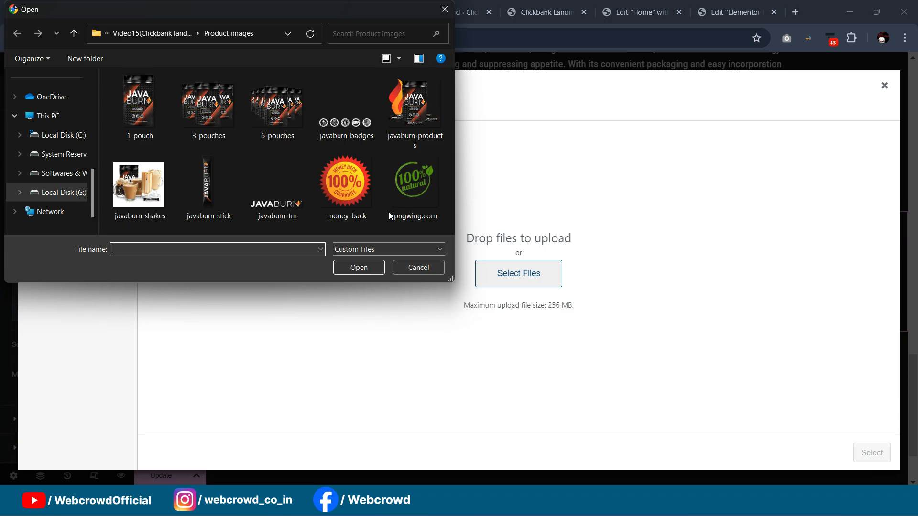
pyautogui.click(74, 34)
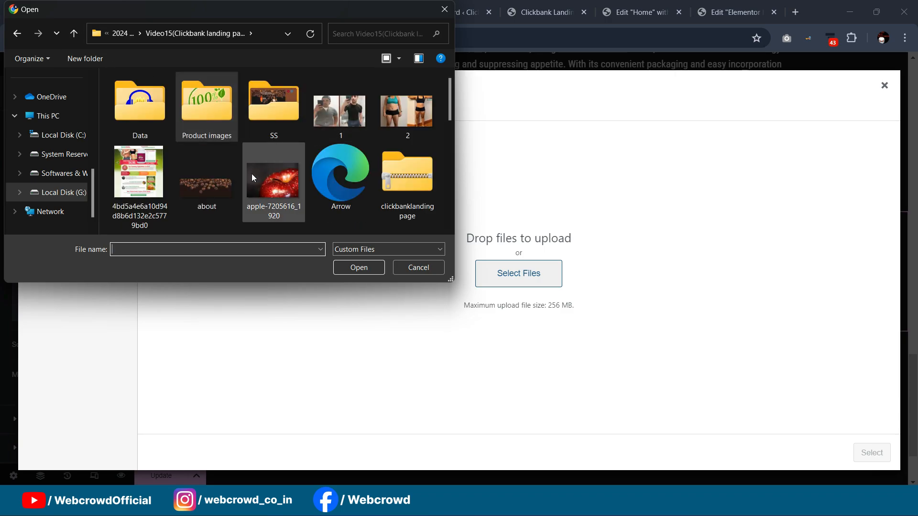
pyautogui.scroll(-3, 353, 120)
pyautogui.click(138, 113)
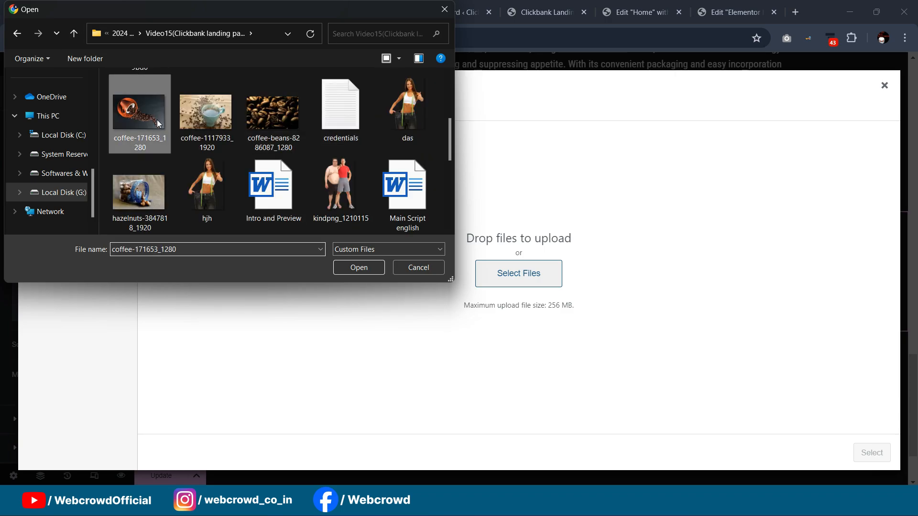
pyautogui.click(359, 268)
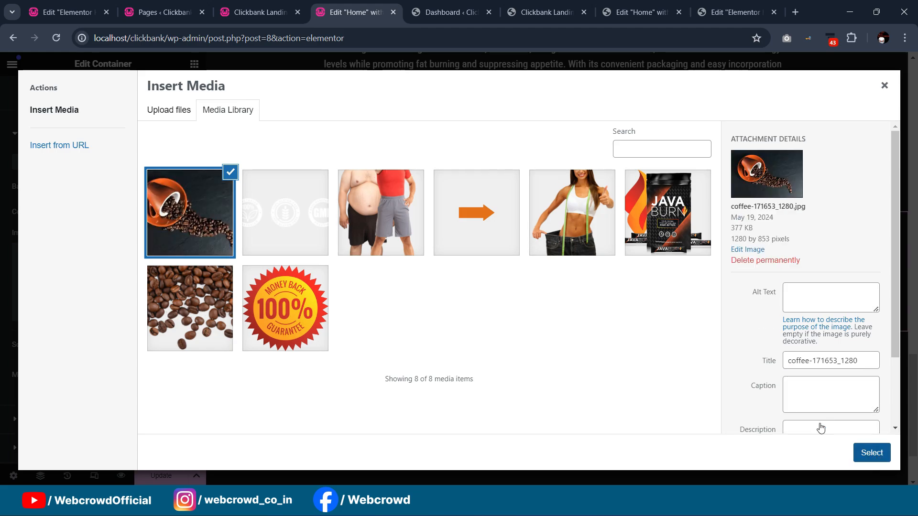
pyautogui.click(853, 447)
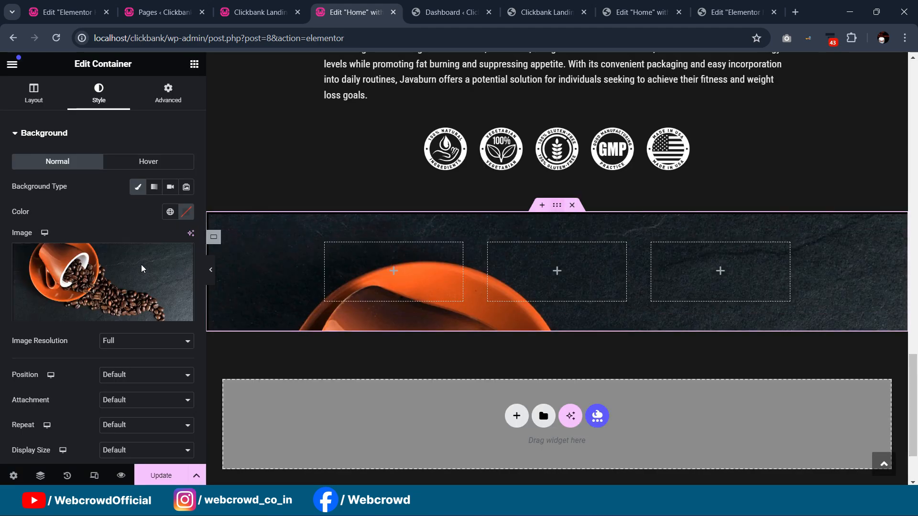
# - Set the outer container's minimum height to 500 px
pyautogui.click(42, 99)
pyautogui.moveTo(14, 275); pyautogui.dragTo(71, 270)
pyautogui.scroll(-3, 400, 256)
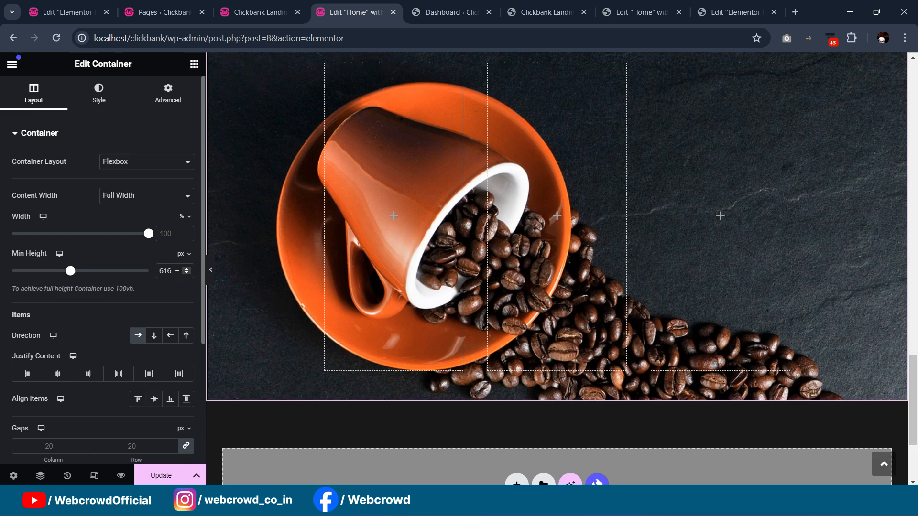
pyautogui.write('500')
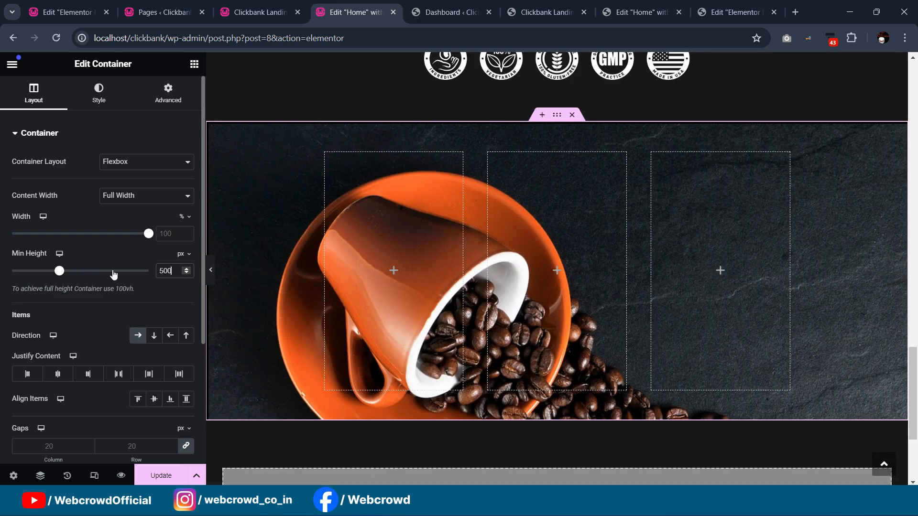
# - Set the container's background image to Center Center position, No-repeat and Cover display size
pyautogui.click(105, 104)
pyautogui.scroll(-3, 111, 239)
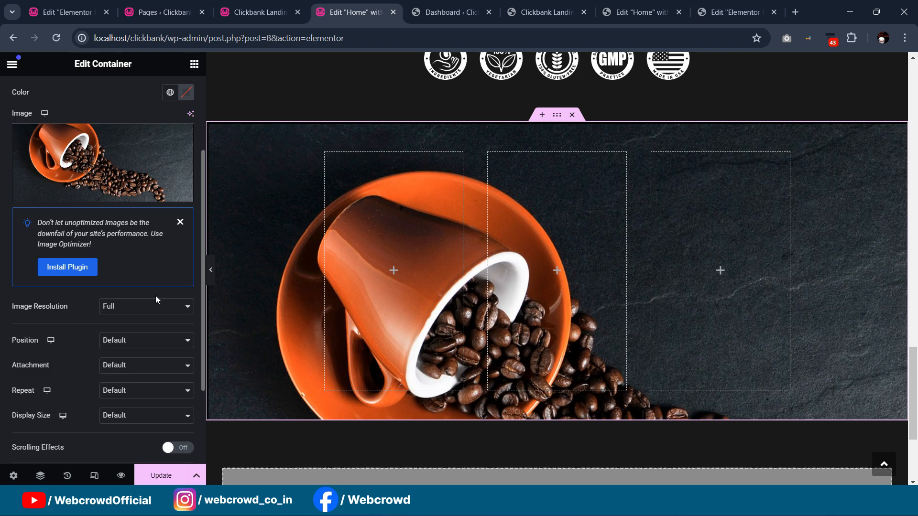
pyautogui.scroll(-1, 156, 300)
pyautogui.click(124, 283)
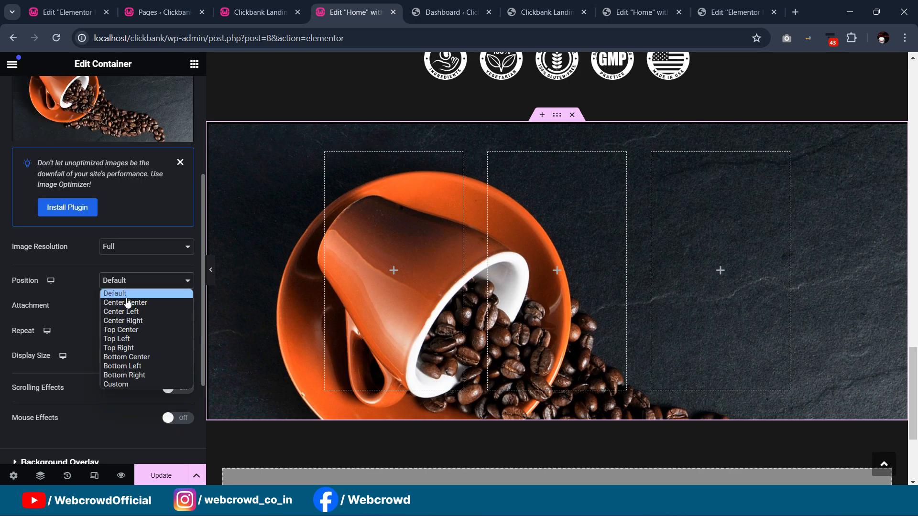
pyautogui.click(126, 297)
pyautogui.click(128, 286)
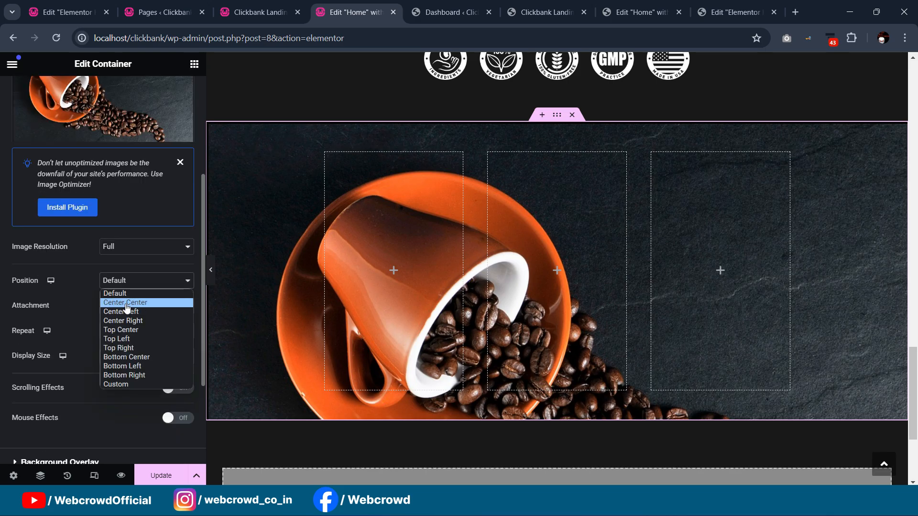
pyautogui.click(125, 304)
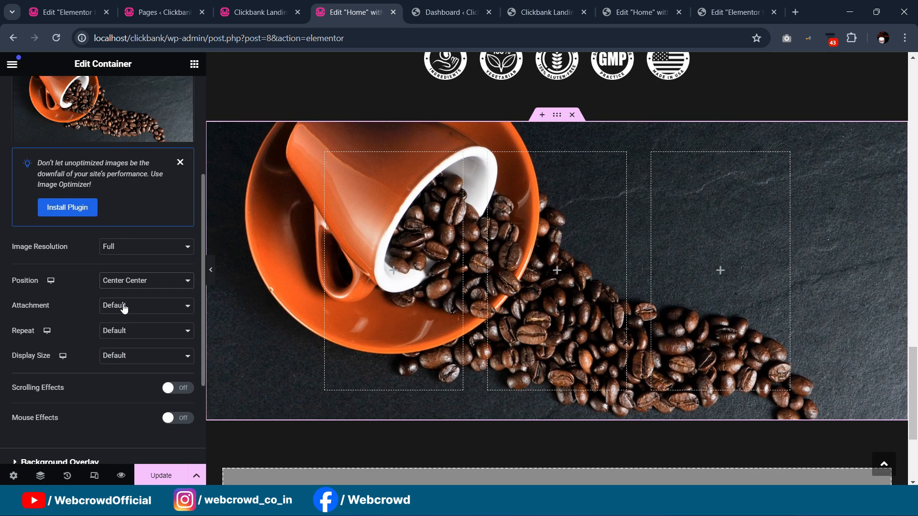
pyautogui.click(127, 340)
pyautogui.click(128, 354)
pyautogui.click(124, 361)
pyautogui.click(126, 386)
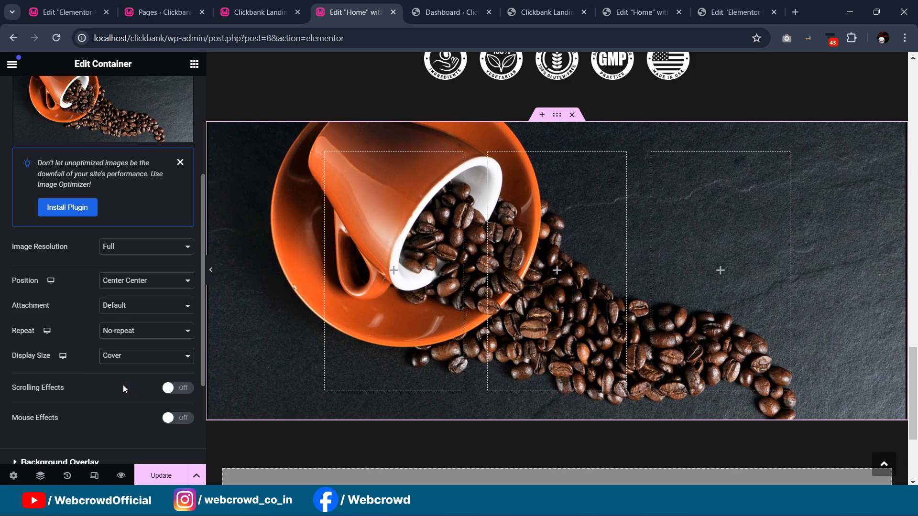
# - Enable scrolling effects on the background image and set an upward vertical scroll with speed 10
pyautogui.scroll(-2, 116, 419)
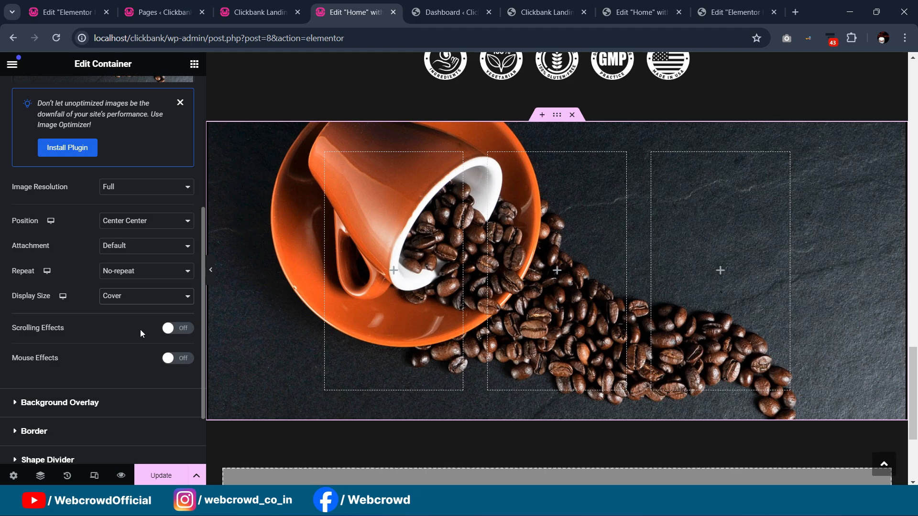
pyautogui.click(181, 329)
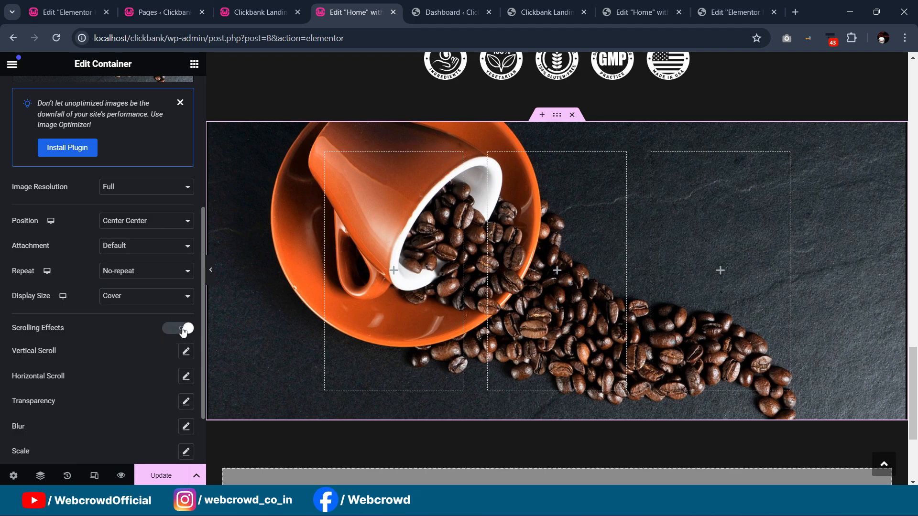
pyautogui.scroll(-2, 170, 314)
pyautogui.click(183, 294)
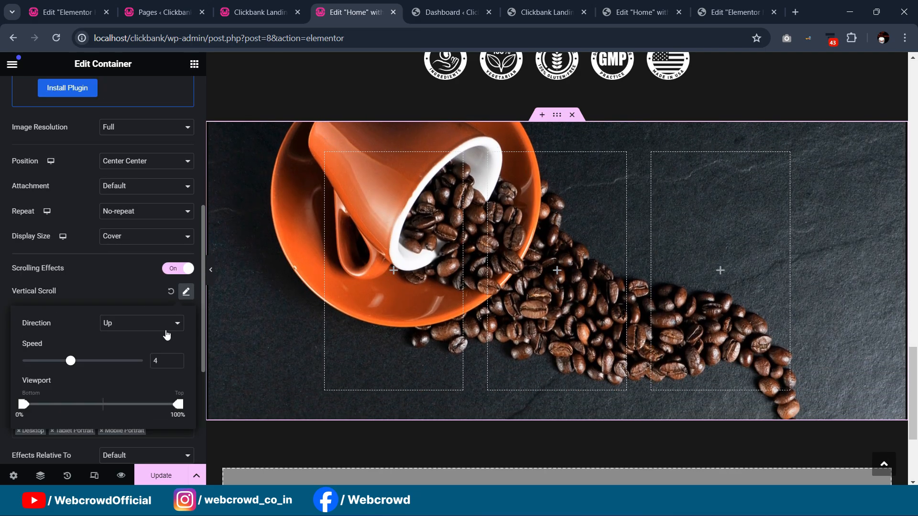
pyautogui.moveTo(164, 361); pyautogui.dragTo(142, 366)
pyautogui.write('10')
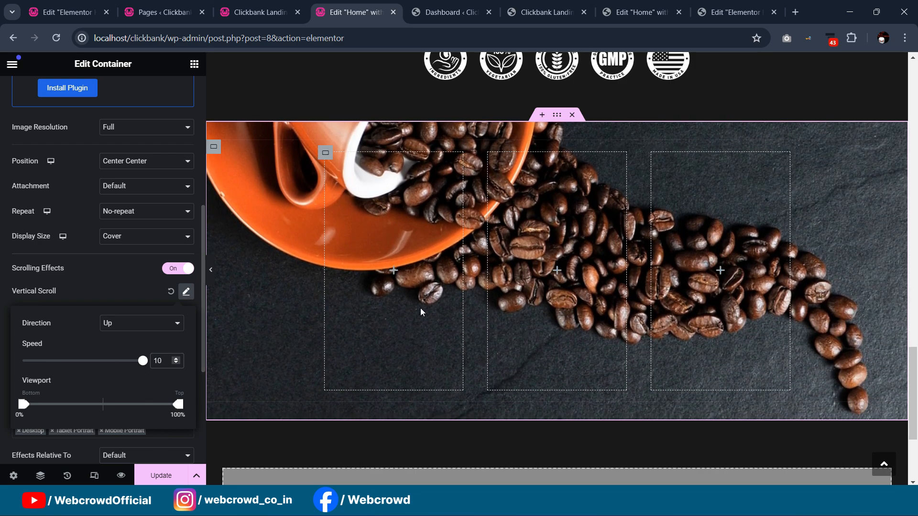
pyautogui.scroll(-1, 403, 301)
pyautogui.scroll(3, 404, 301)
pyautogui.click(107, 262)
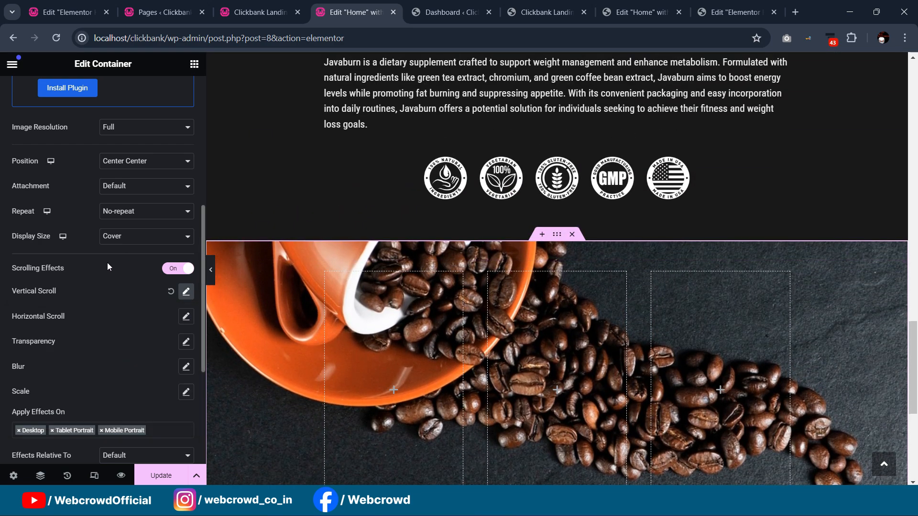
# - Add a classic background overlay to the container using global Color 1 with opacity 0.93
pyautogui.scroll(-5, 67, 338)
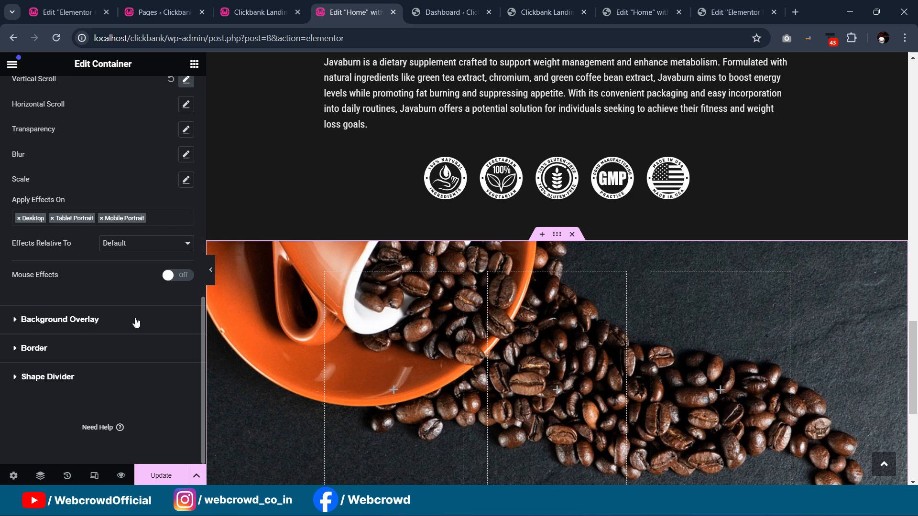
pyautogui.click(137, 323)
pyautogui.click(170, 216)
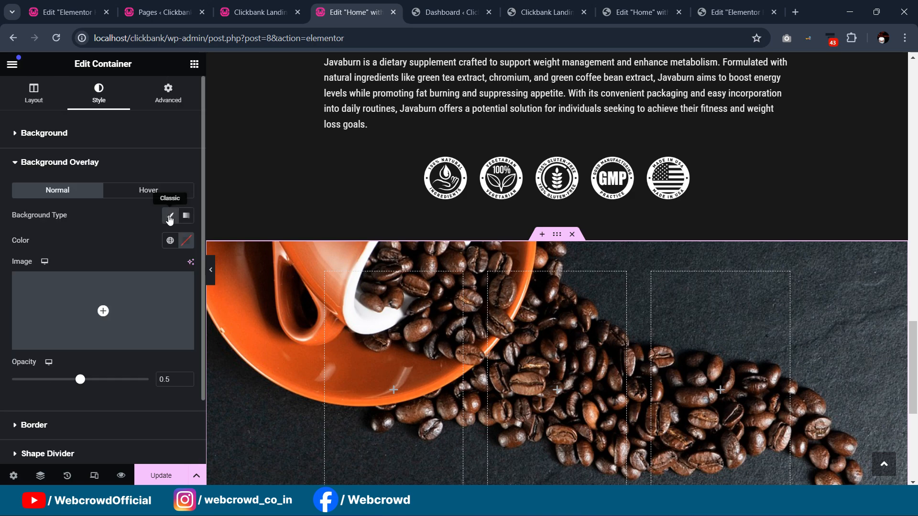
pyautogui.click(170, 241)
pyautogui.scroll(-1, 74, 351)
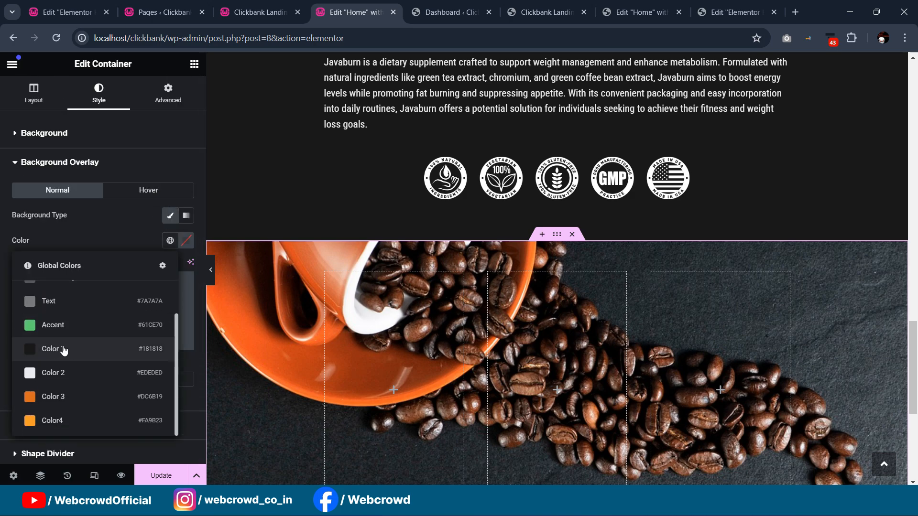
pyautogui.click(64, 350)
pyautogui.moveTo(82, 381); pyautogui.dragTo(142, 383)
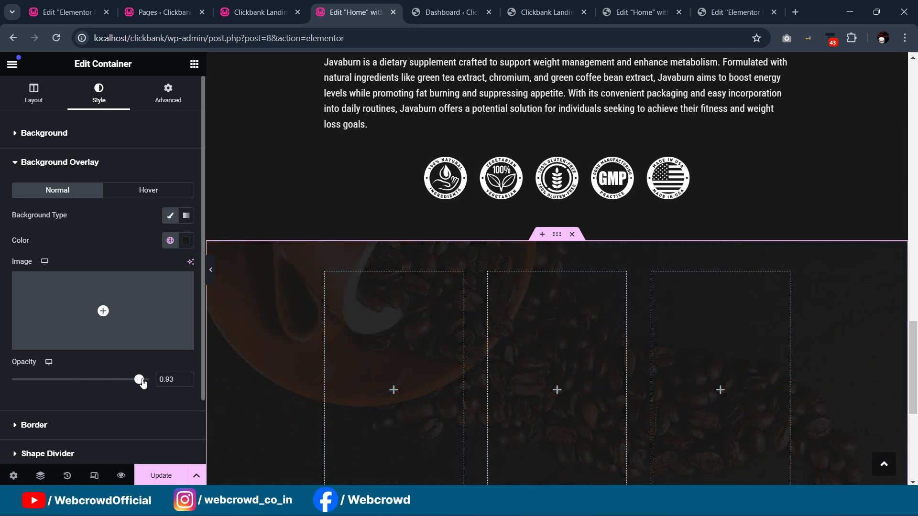
# - Preview the section without the editing panel and examine the layout of the benefits columns on the reference page
pyautogui.click(212, 268)
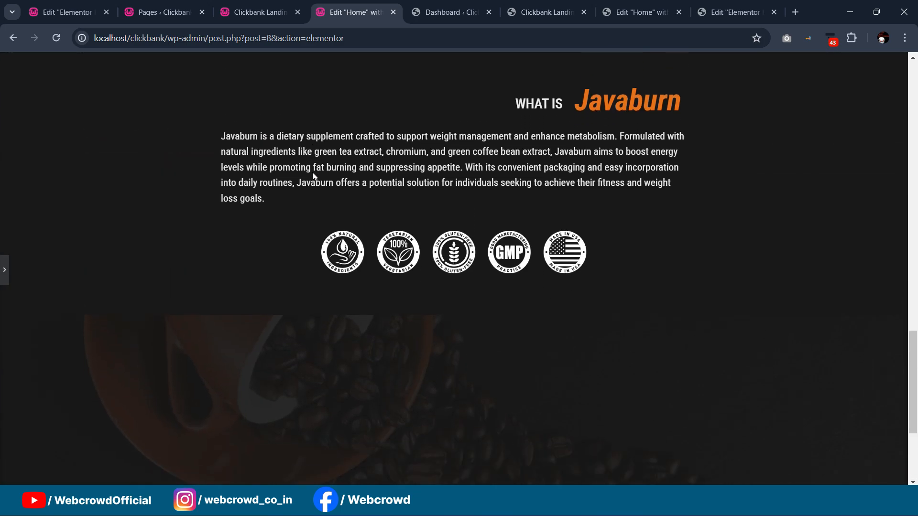
pyautogui.hotkey('ctrl', 'p')
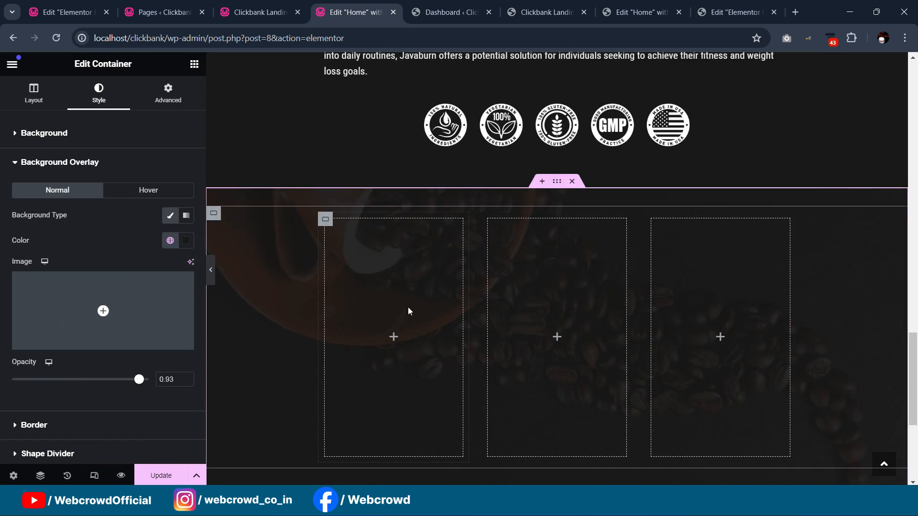
pyautogui.click(641, 19)
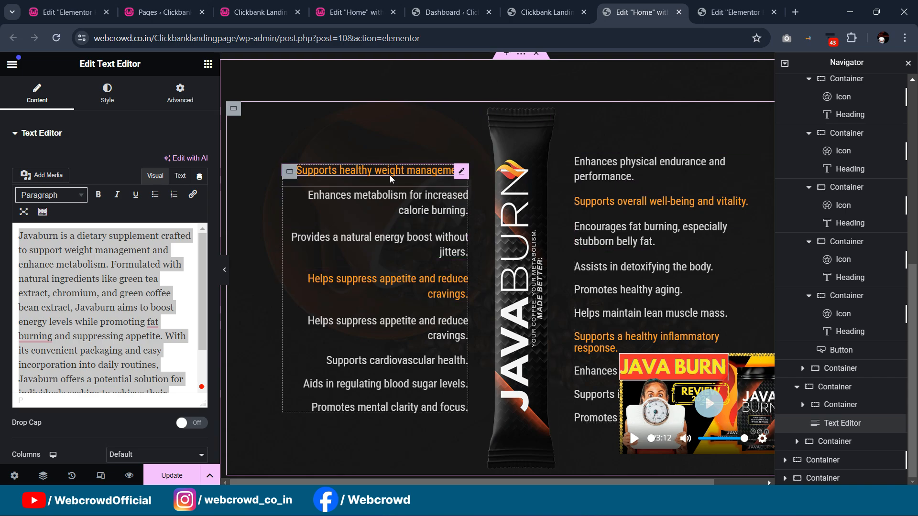
pyautogui.scroll(12, 535, 209)
pyautogui.scroll(1, 535, 209)
pyautogui.scroll(-10, 355, 171)
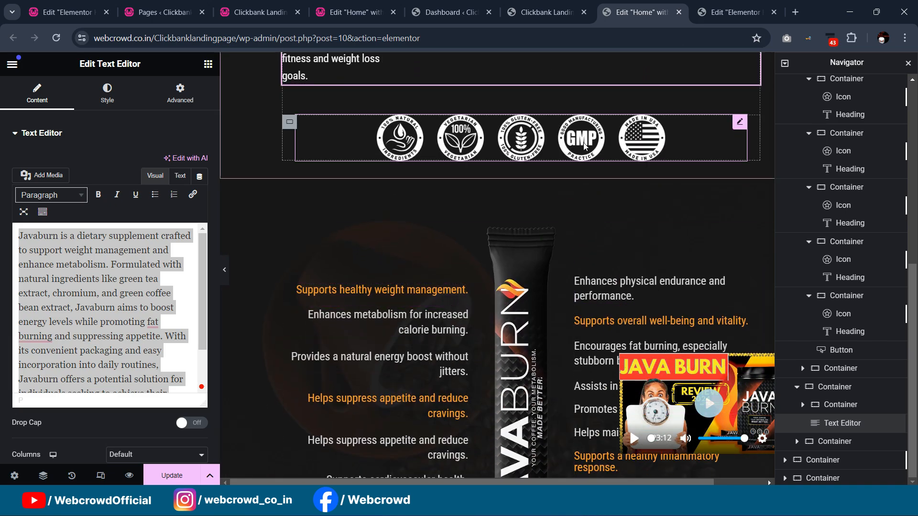
pyautogui.scroll(-3, 725, 105)
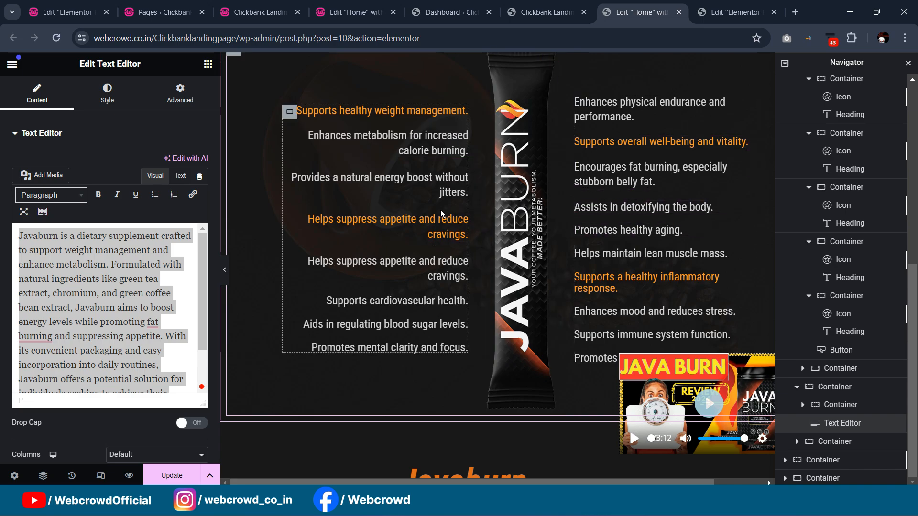
pyautogui.click(359, 12)
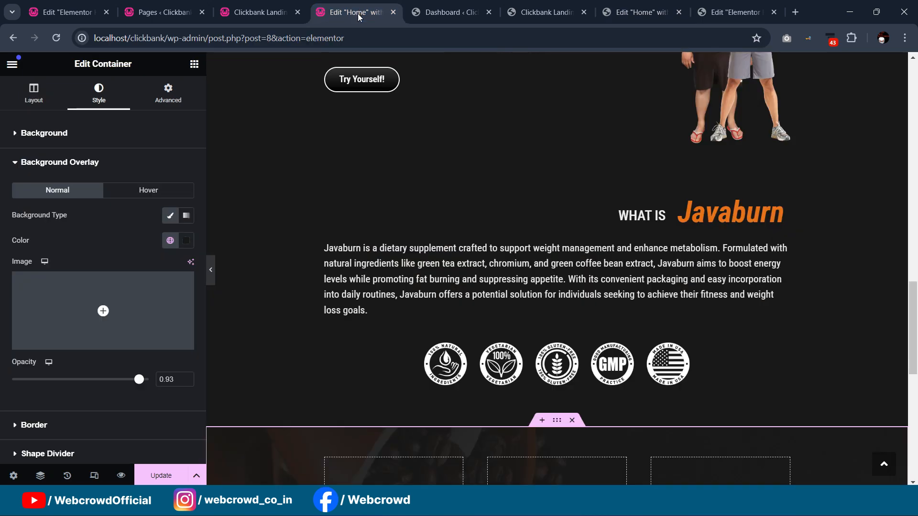
pyautogui.scroll(-4, 498, 207)
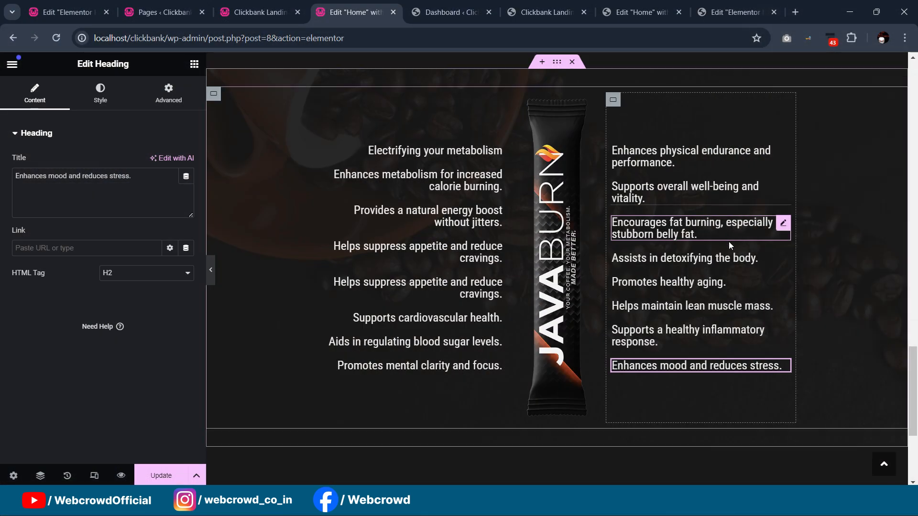
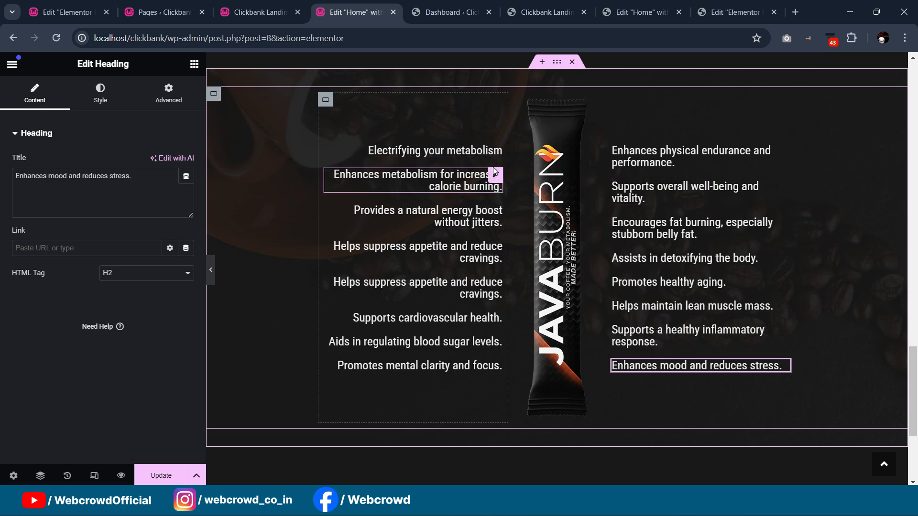
# - Set the text color of the "Electrifying your metabolism" heading to global Color 3
pyautogui.click(100, 94)
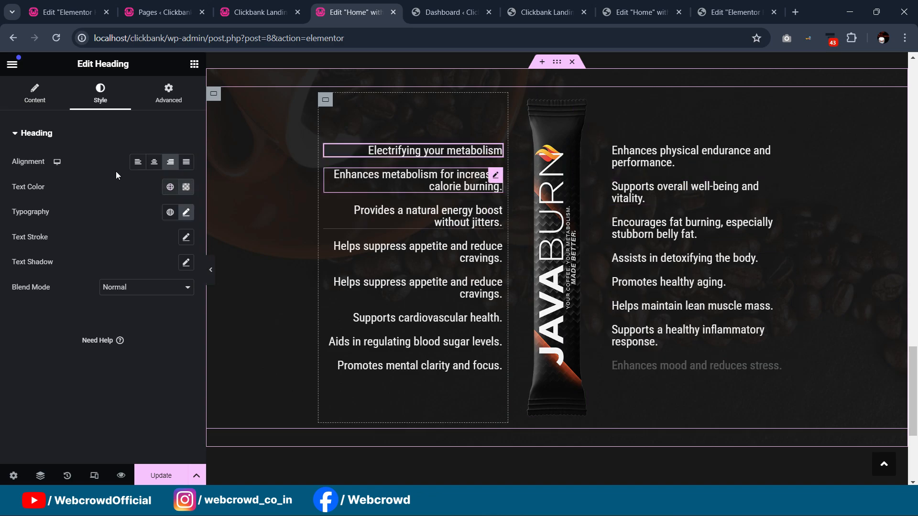
pyautogui.click(170, 187)
pyautogui.scroll(-1, 86, 314)
pyautogui.click(86, 342)
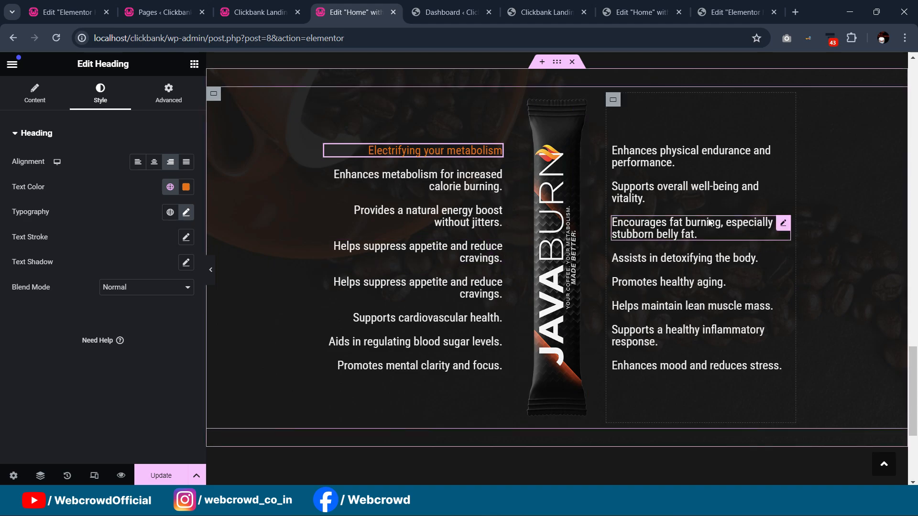
# - Set the text color of the first "Helps suppress appetite and reduce cravings." heading to global Color 3
pyautogui.click(497, 247)
pyautogui.click(100, 93)
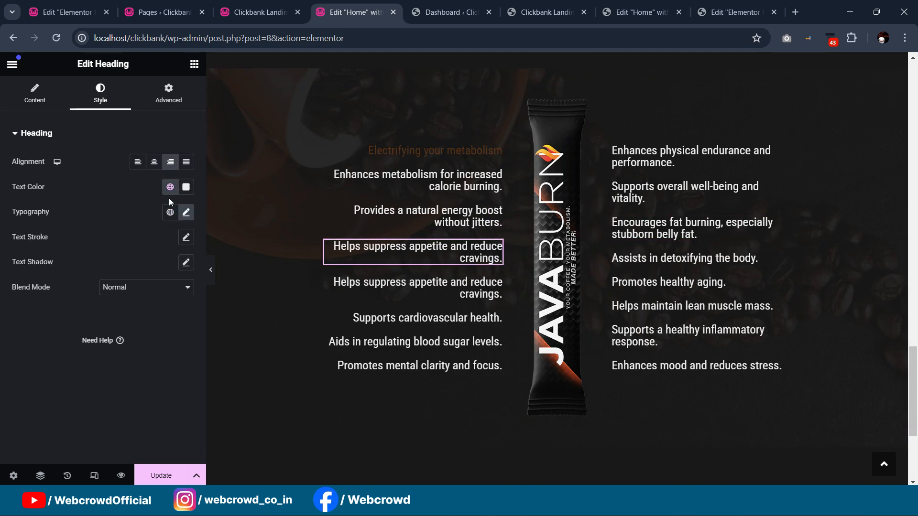
pyautogui.click(170, 187)
pyautogui.scroll(-1, 93, 311)
pyautogui.click(92, 342)
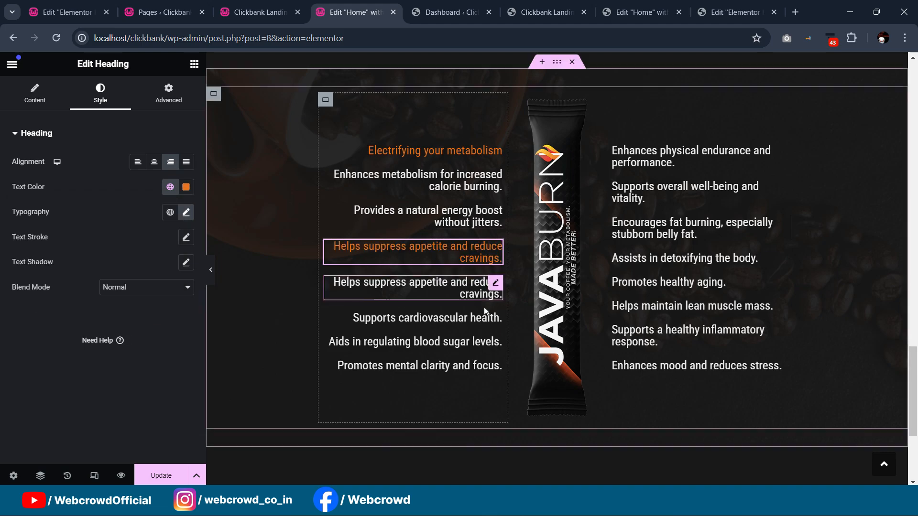
# - Set the text color of the "Supports cardiovascular health." heading to global Color 3
pyautogui.click(497, 319)
pyautogui.click(100, 93)
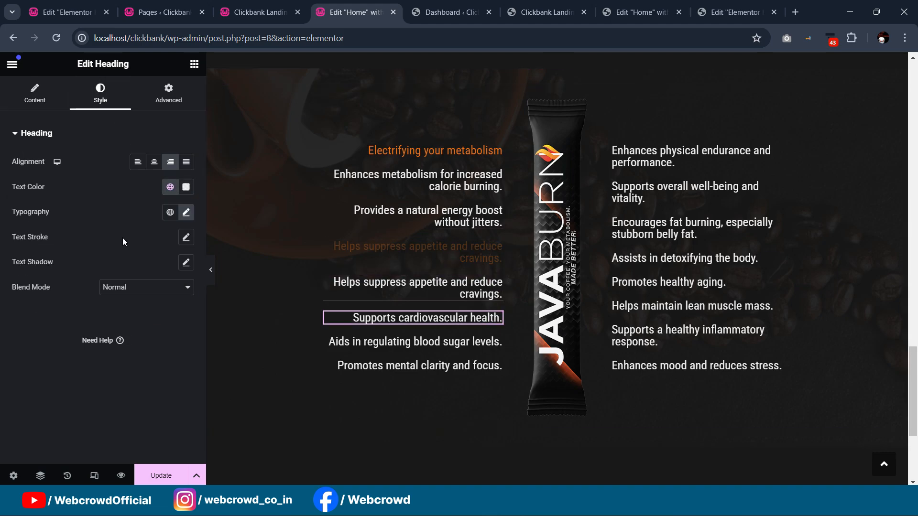
pyautogui.click(170, 187)
pyautogui.scroll(-1, 91, 311)
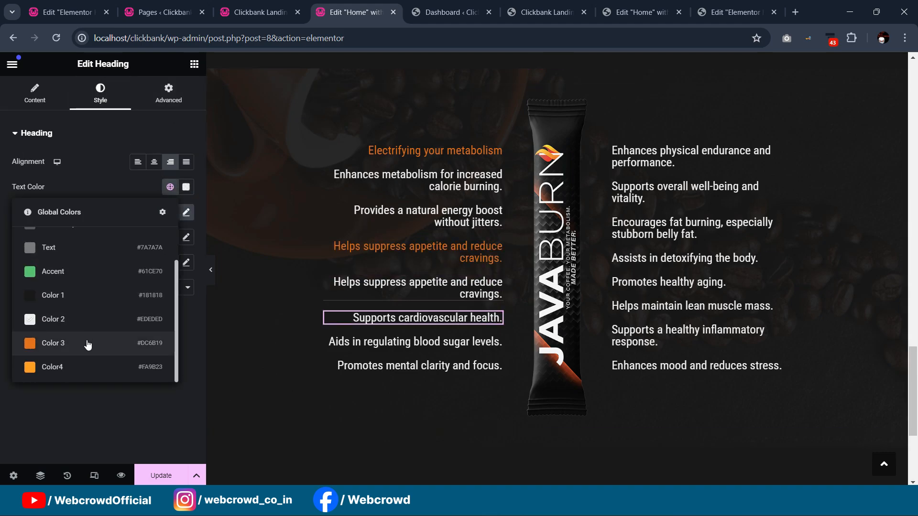
pyautogui.click(91, 342)
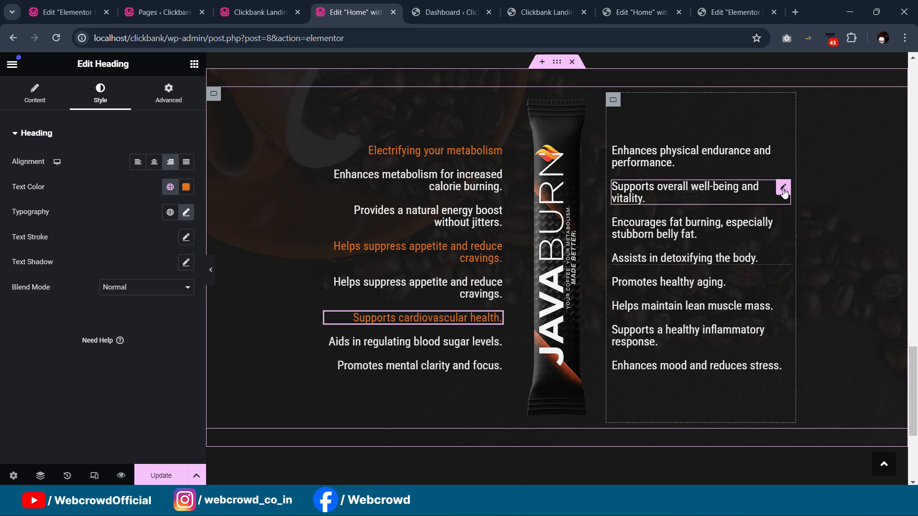
# - Set the text color of the "Supports overall well-being and vitality." heading to global Color 3
pyautogui.click(783, 188)
pyautogui.click(100, 93)
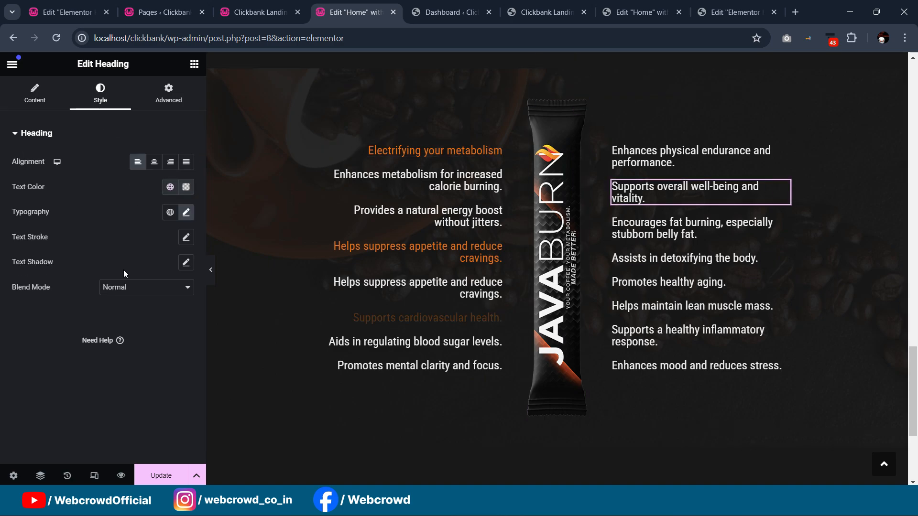
pyautogui.click(170, 187)
pyautogui.scroll(-1, 91, 311)
pyautogui.click(91, 342)
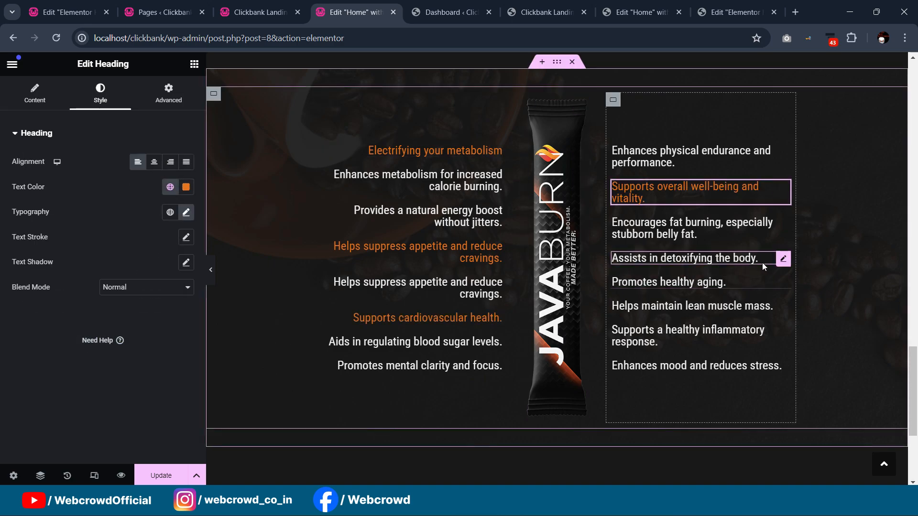
# - Set the text color of the "Assists in detoxifying the body." heading to global Color 3
pyautogui.click(782, 259)
pyautogui.click(100, 93)
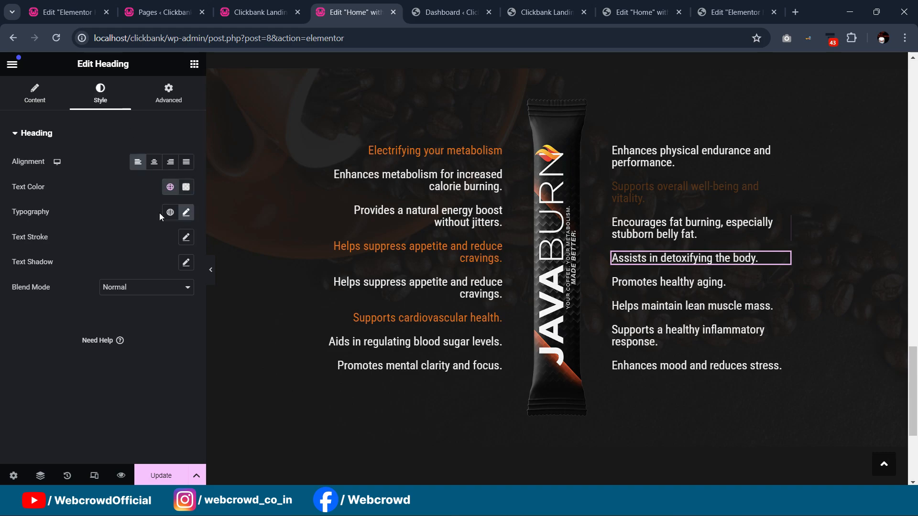
pyautogui.click(171, 187)
pyautogui.scroll(-1, 91, 311)
pyautogui.click(91, 342)
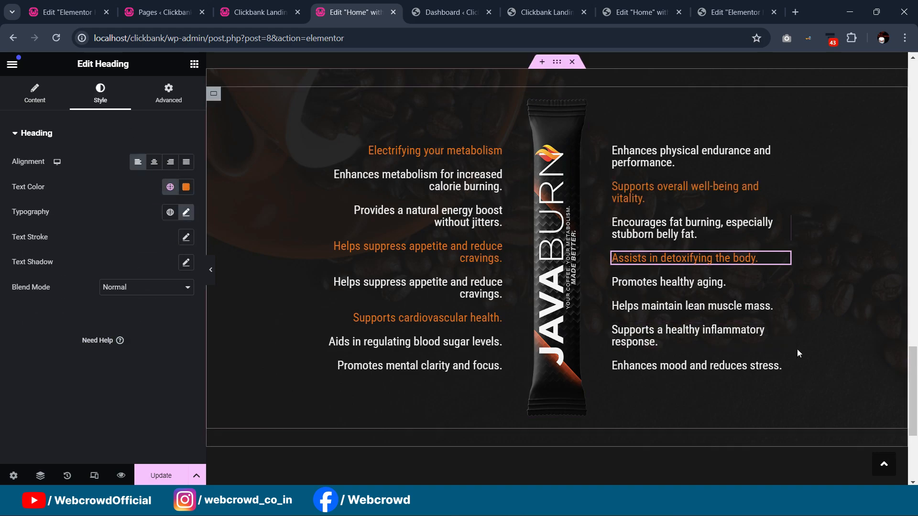
# - Set the text color of the "Supports a healthy inflammatory response." heading to global Color 3 and review the benefits section
pyautogui.click(779, 335)
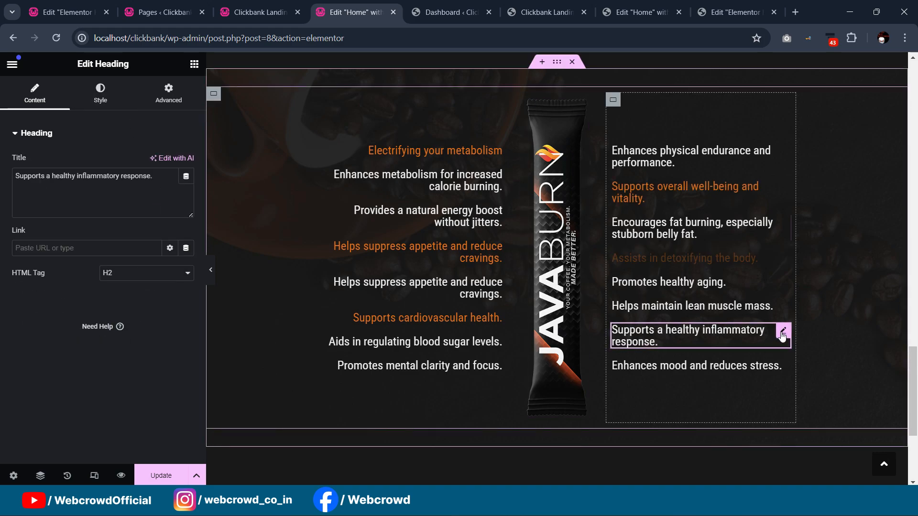
pyautogui.click(122, 97)
pyautogui.click(170, 187)
pyautogui.scroll(-1, 95, 306)
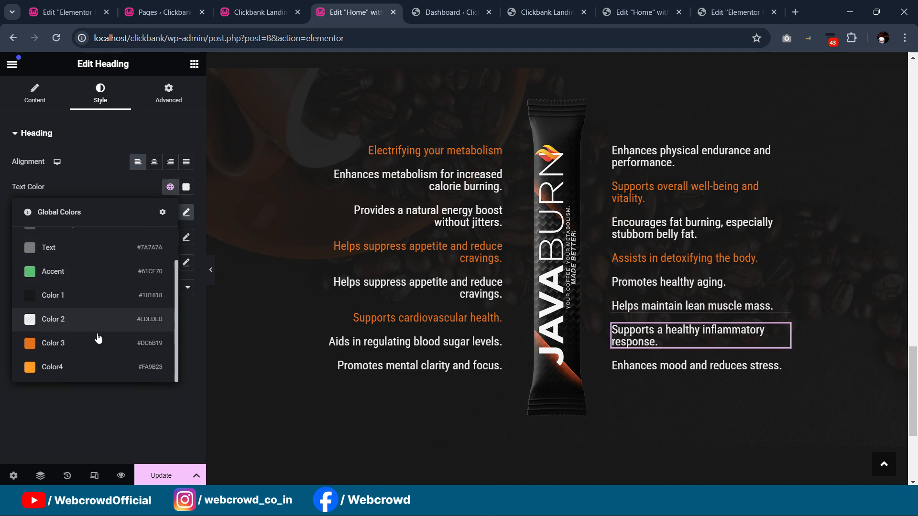
pyautogui.click(72, 317)
pyautogui.scroll(4, 825, 132)
pyautogui.scroll(-2, 720, 126)
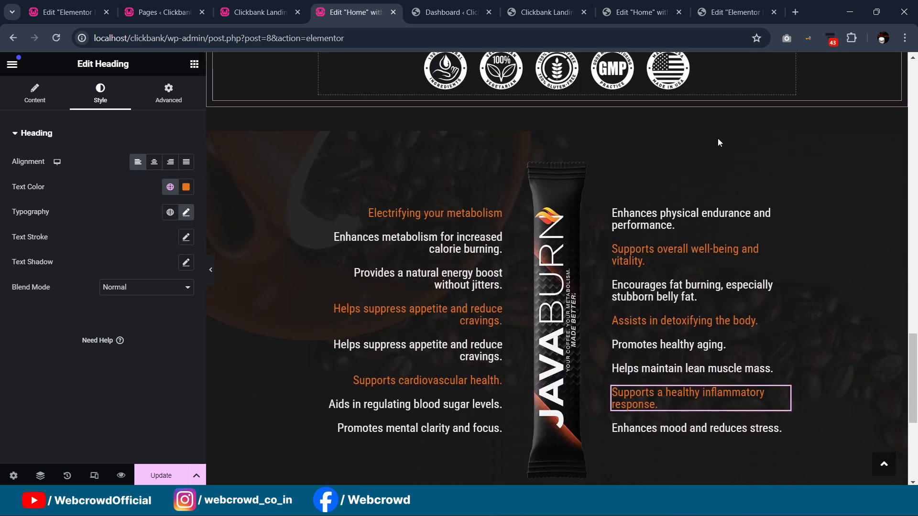
pyautogui.scroll(-2, 710, 160)
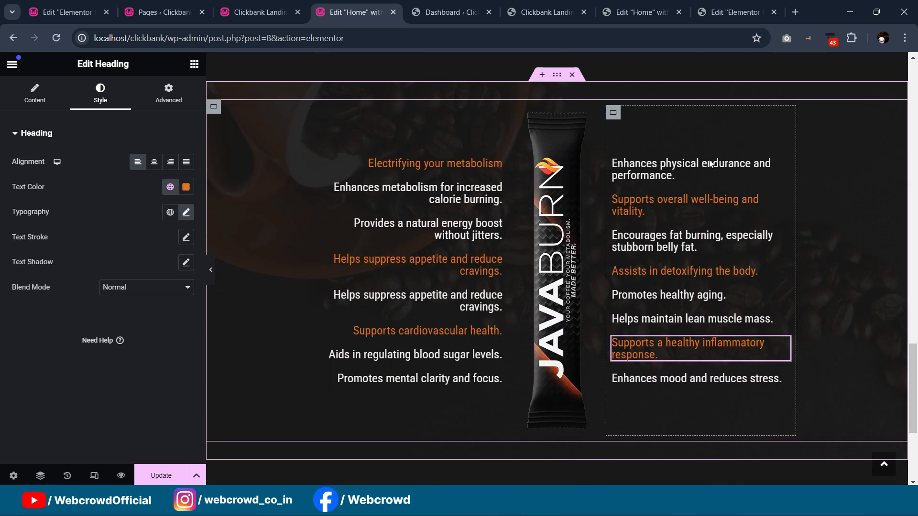
# - Preview the product benefits section across the full page width, then return to editing
pyautogui.scroll(4, 708, 138)
pyautogui.scroll(-2, 708, 138)
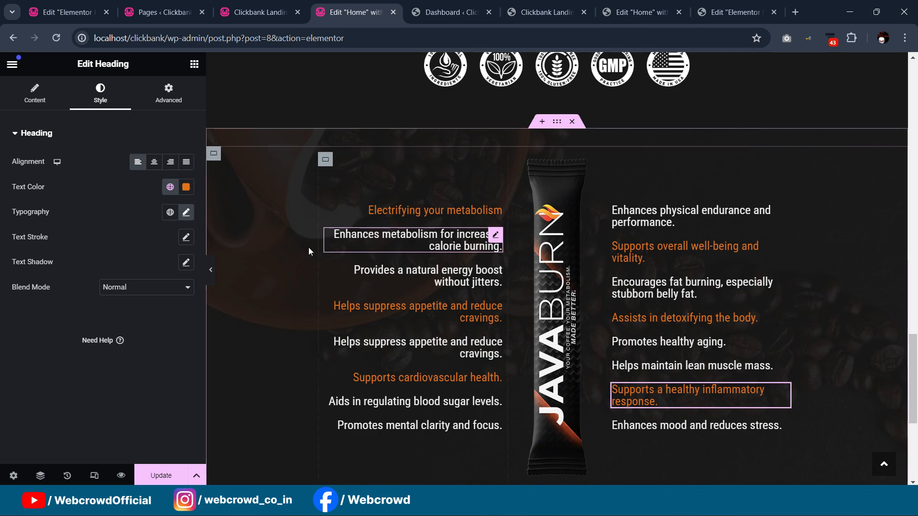
pyautogui.click(211, 272)
pyautogui.scroll(4, 701, 141)
pyautogui.scroll(-5, 701, 144)
pyautogui.scroll(4, 701, 144)
pyautogui.scroll(-4, 701, 144)
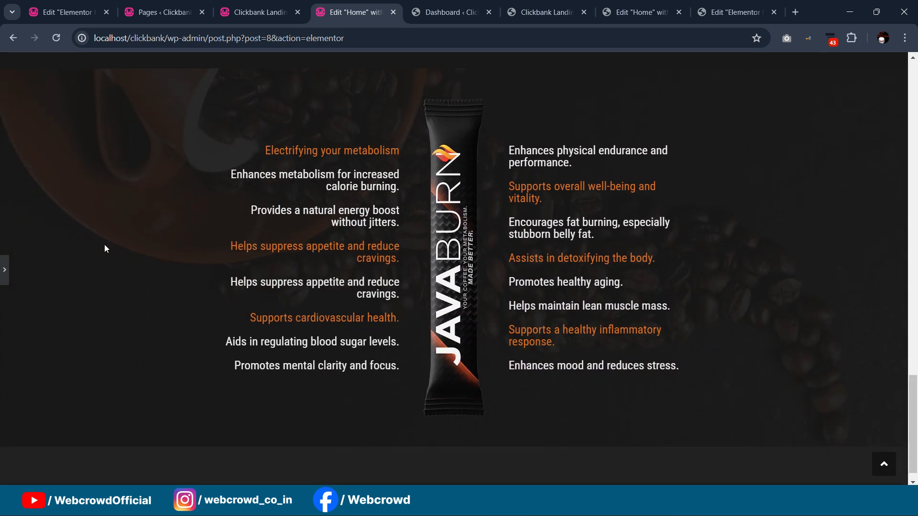
pyautogui.hotkey('ctrl', 'p')
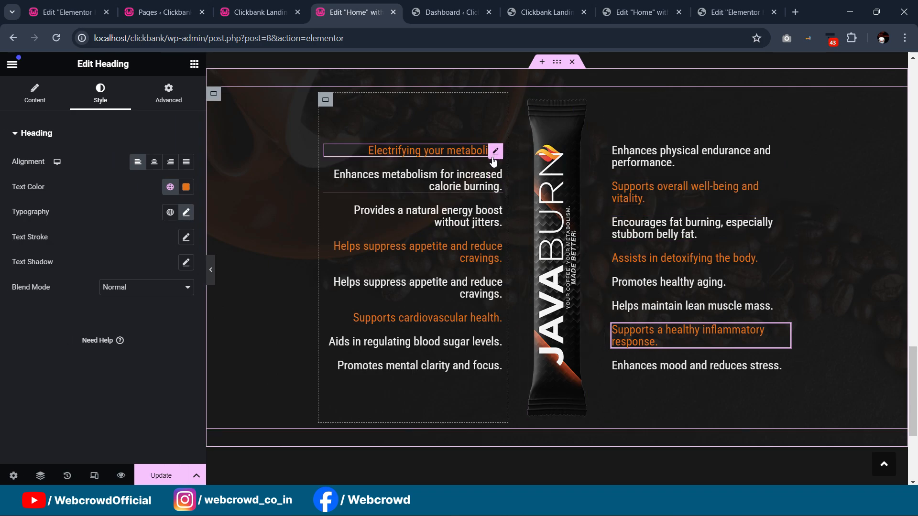
# - Give the "Electrifying your metabolism" heading a Fade In Left entrance animation with a 500 ms delay
pyautogui.click(178, 108)
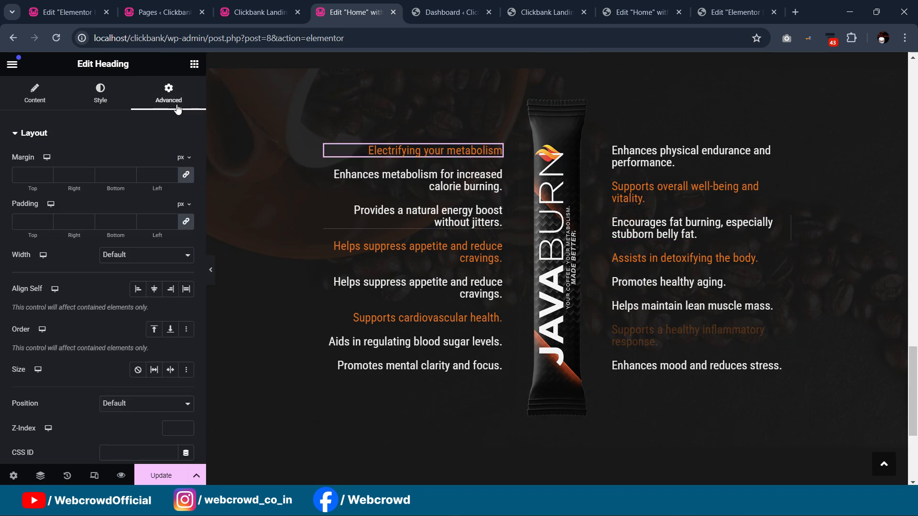
pyautogui.scroll(-4, 100, 246)
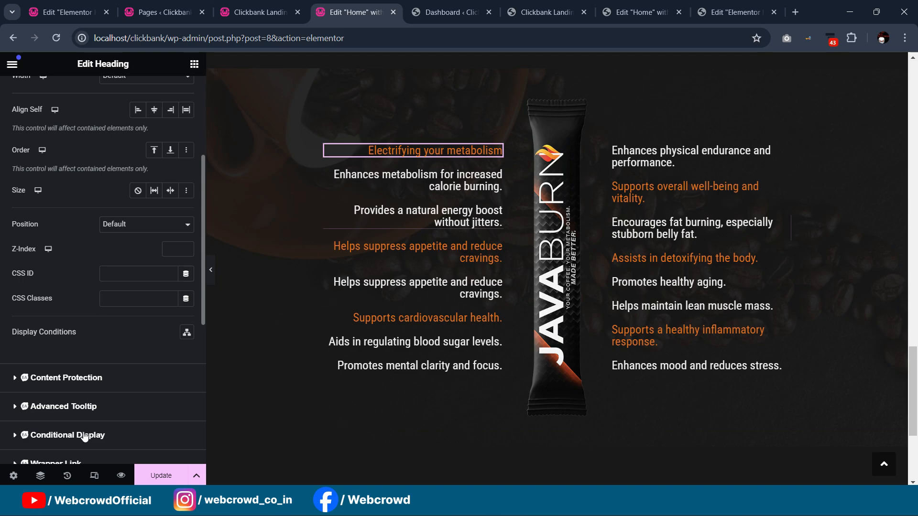
pyautogui.scroll(-3, 84, 438)
pyautogui.click(82, 373)
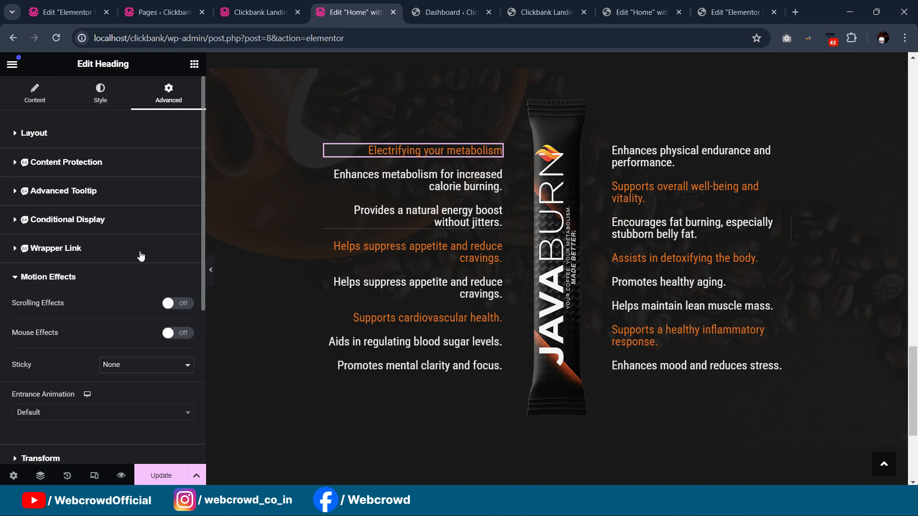
pyautogui.scroll(-1, 144, 263)
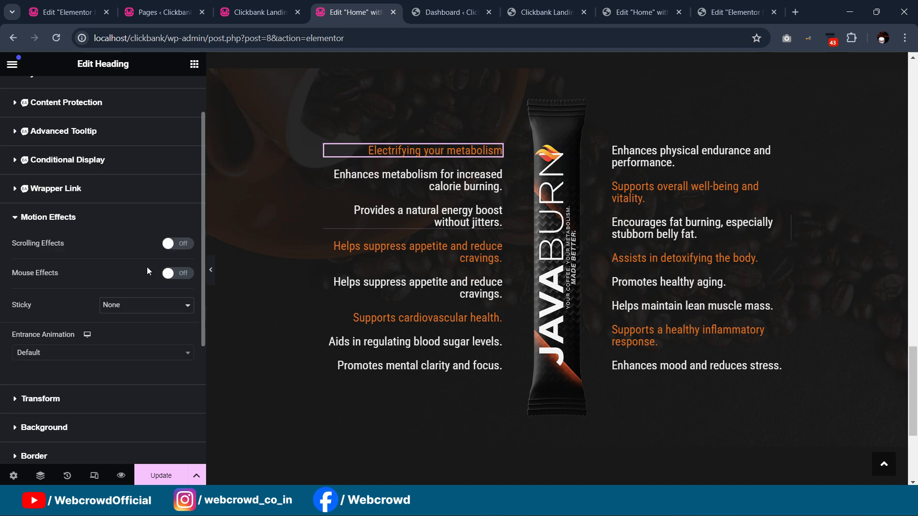
pyautogui.click(90, 364)
pyautogui.click(68, 285)
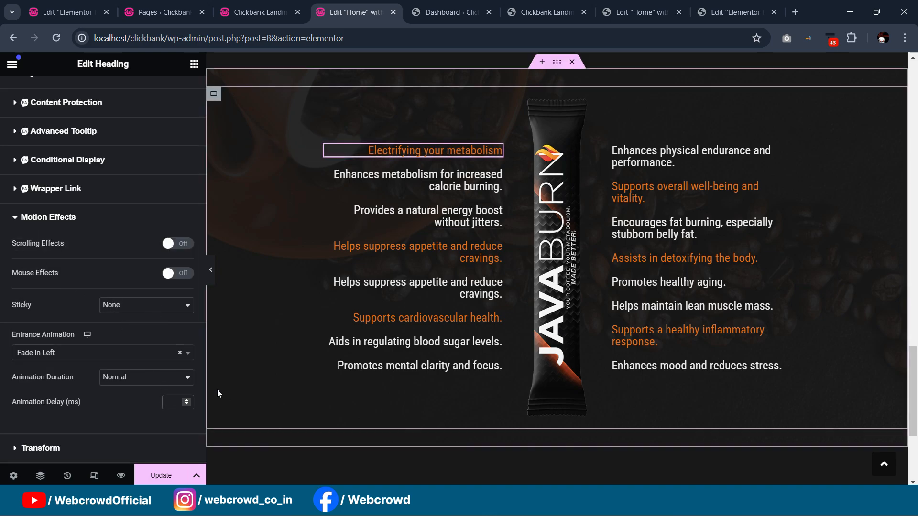
pyautogui.write('500')
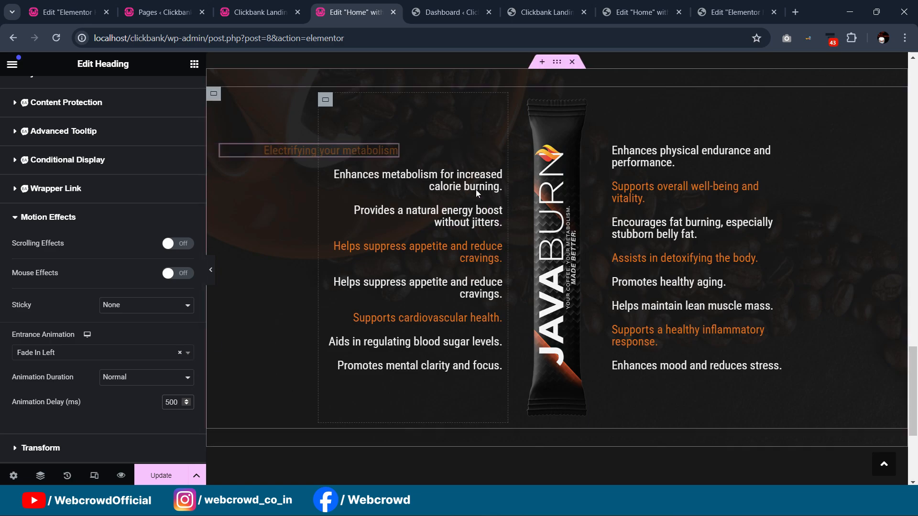
# - Give the "Enhances metabolism for increased calorie burning" heading a Fade In Left entrance animation with an animation delay
pyautogui.click(368, 182)
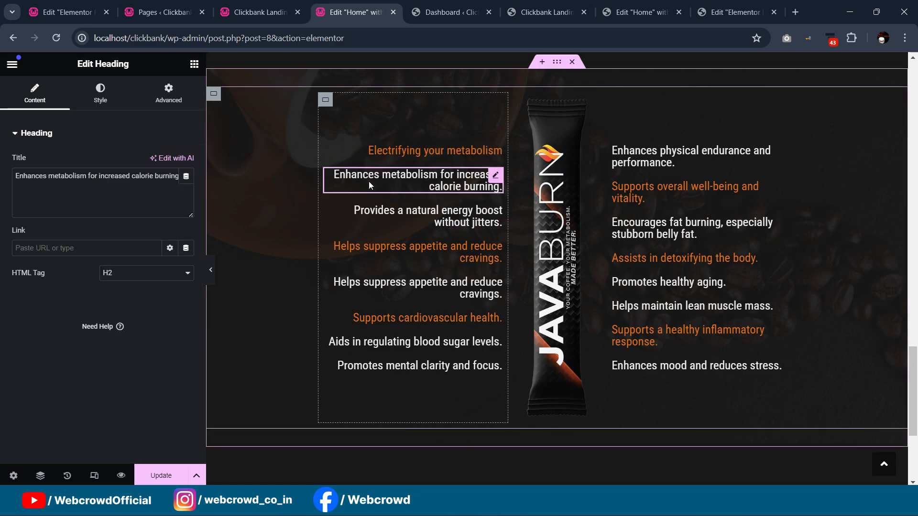
pyautogui.click(168, 93)
pyautogui.scroll(-4, 90, 246)
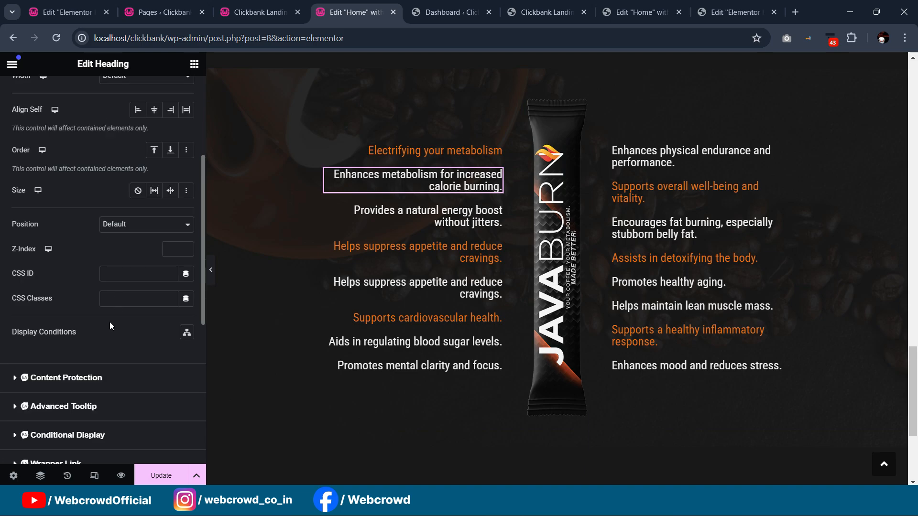
pyautogui.scroll(-3, 88, 378)
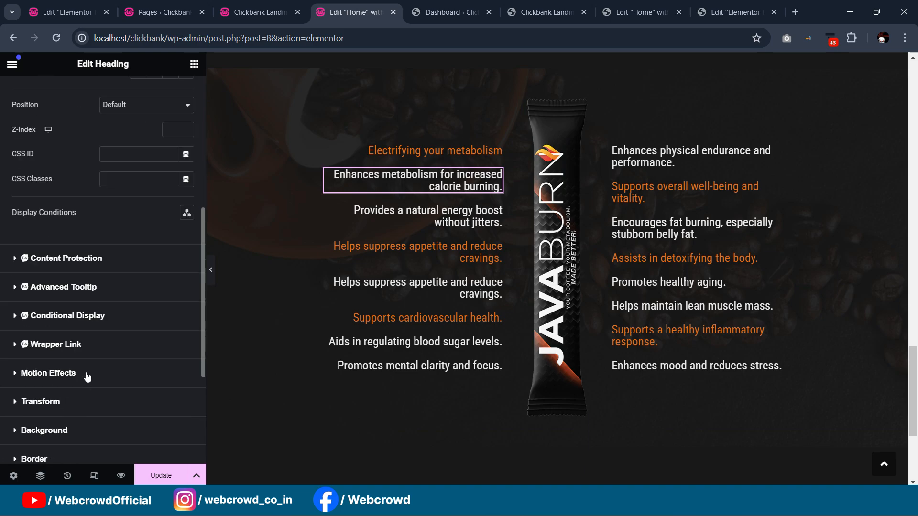
pyautogui.click(79, 375)
pyautogui.scroll(-1, 129, 405)
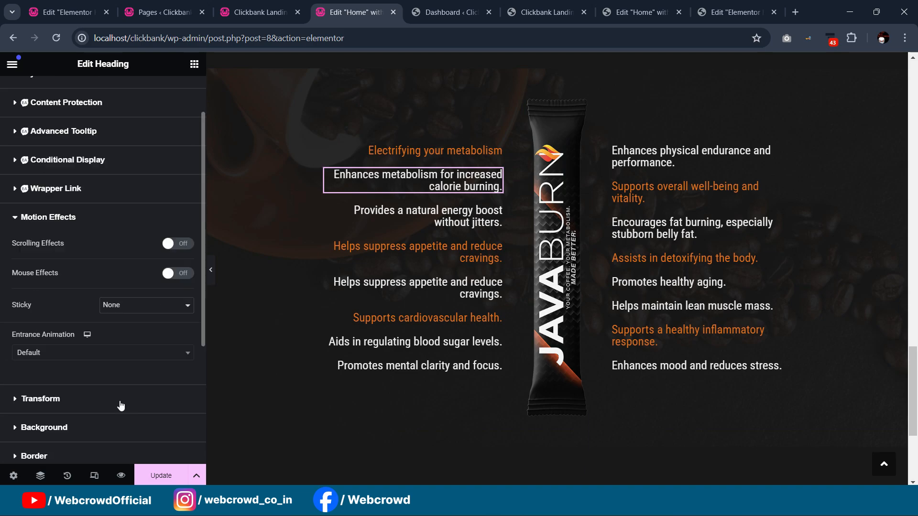
pyautogui.click(77, 357)
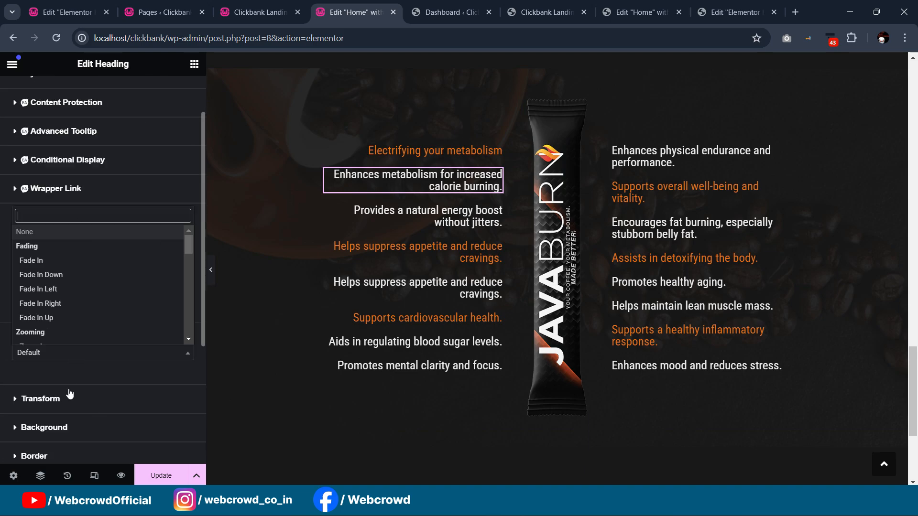
pyautogui.click(62, 290)
pyautogui.click(177, 402)
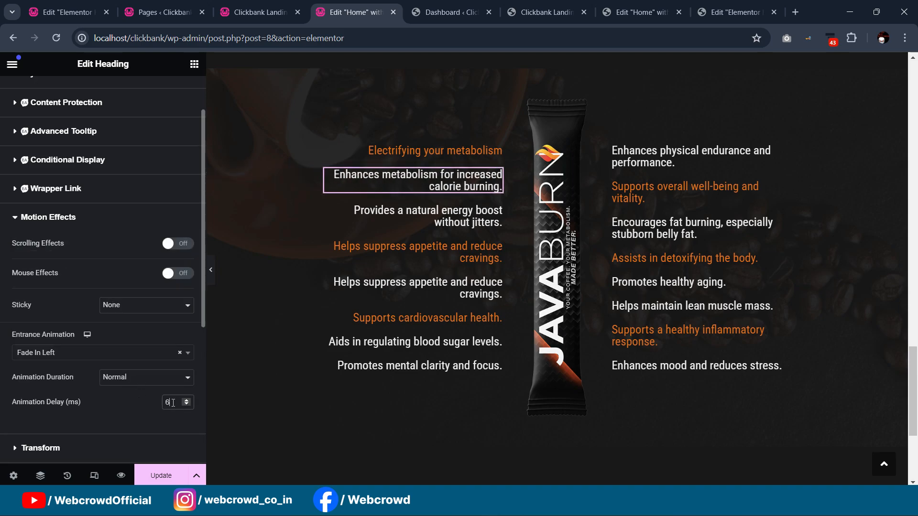
pyautogui.write('6')
# - Give the "Provides a natural energy boost without jitters" heading a Fade In Left entrance animation with a 700 ms delay
pyautogui.click(373, 218)
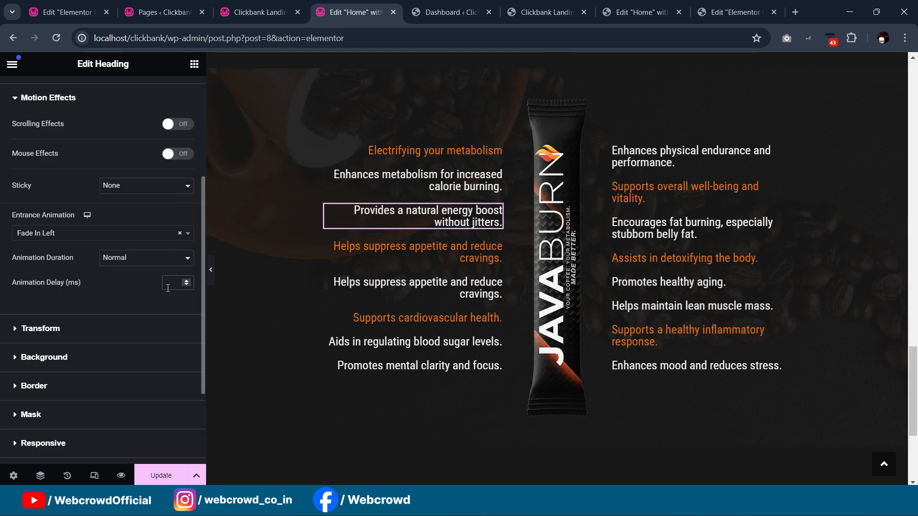
pyautogui.write('700')
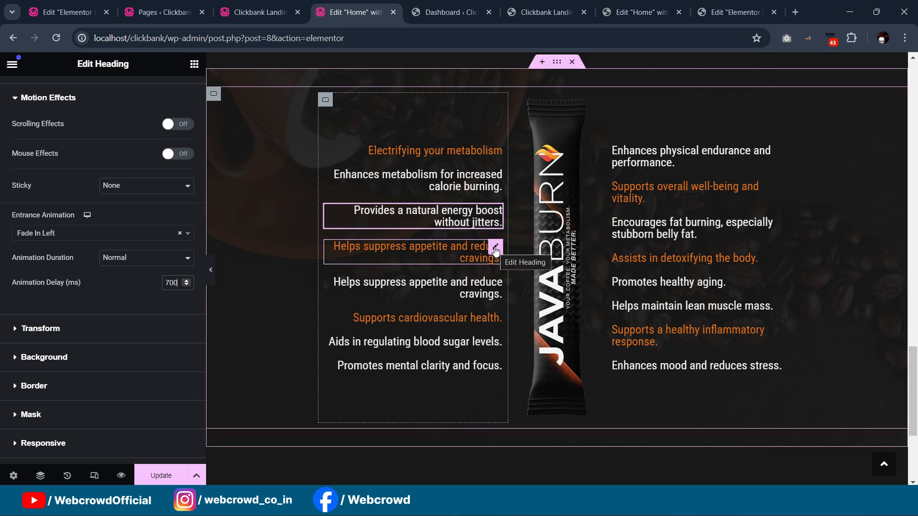
# - Apply Fade In Left to the remaining headings beside the product image's left edge, delaying "Promotes mental clarity and focus" by 1200 ms
pyautogui.click(495, 249)
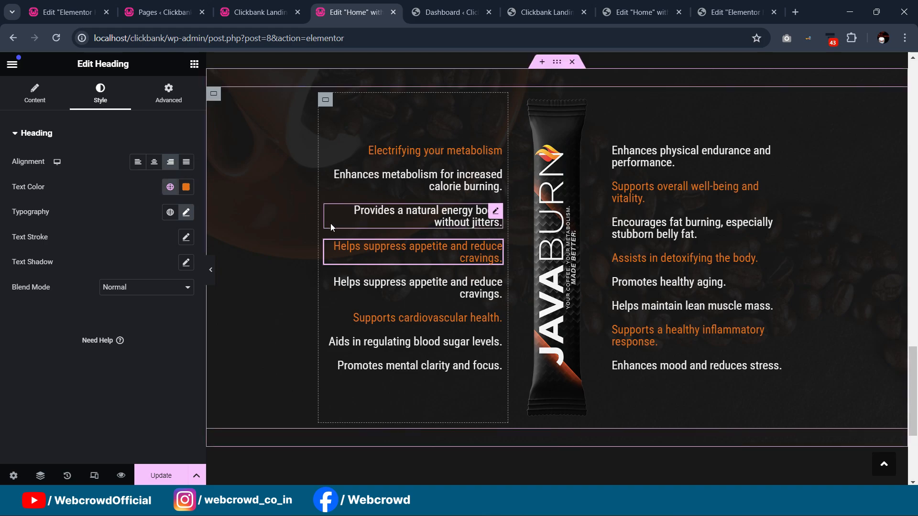
pyautogui.click(170, 95)
pyautogui.scroll(-3, 98, 280)
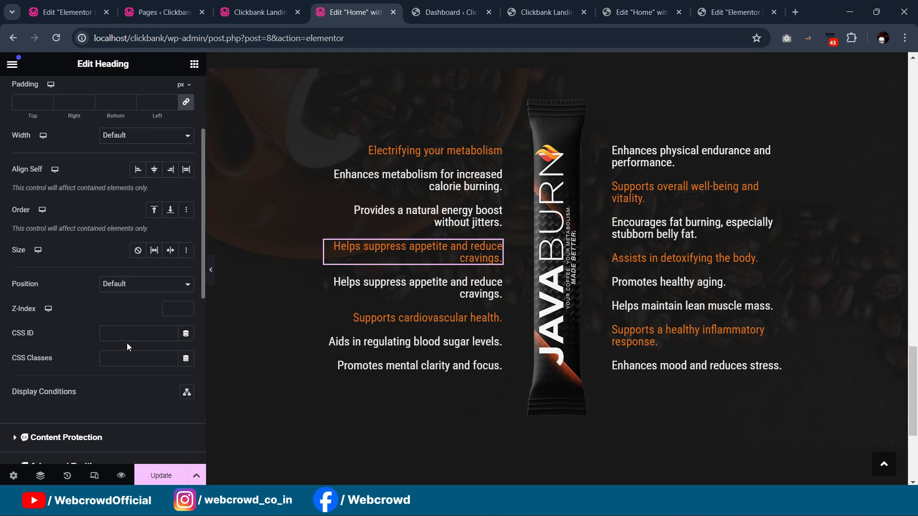
pyautogui.scroll(-6, 127, 342)
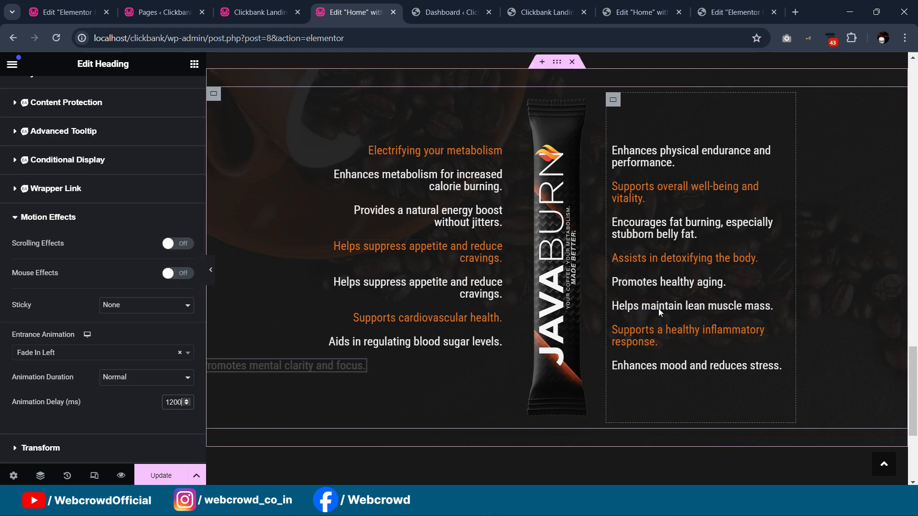
# - Give the Java Burn product image a Fade In Down entrance animation with Fast duration
pyautogui.scroll(3, 696, 266)
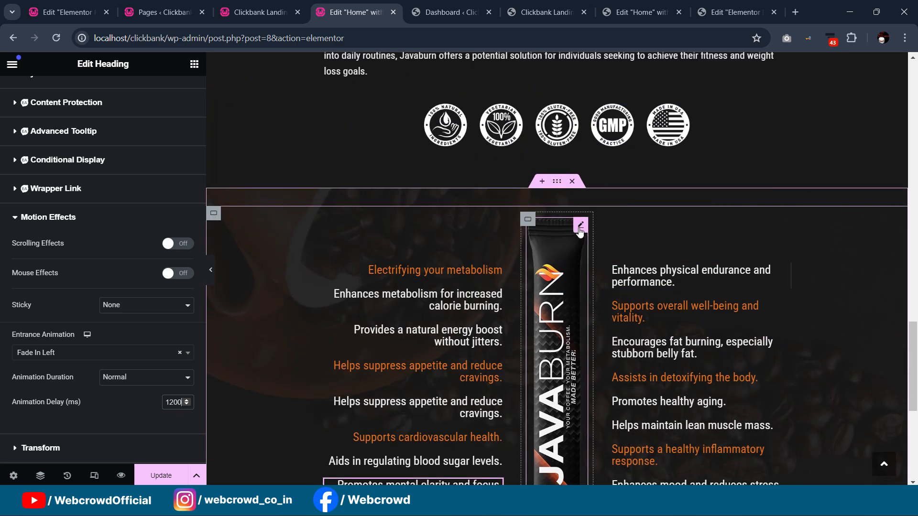
pyautogui.click(579, 230)
pyautogui.click(169, 94)
pyautogui.scroll(-6, 92, 293)
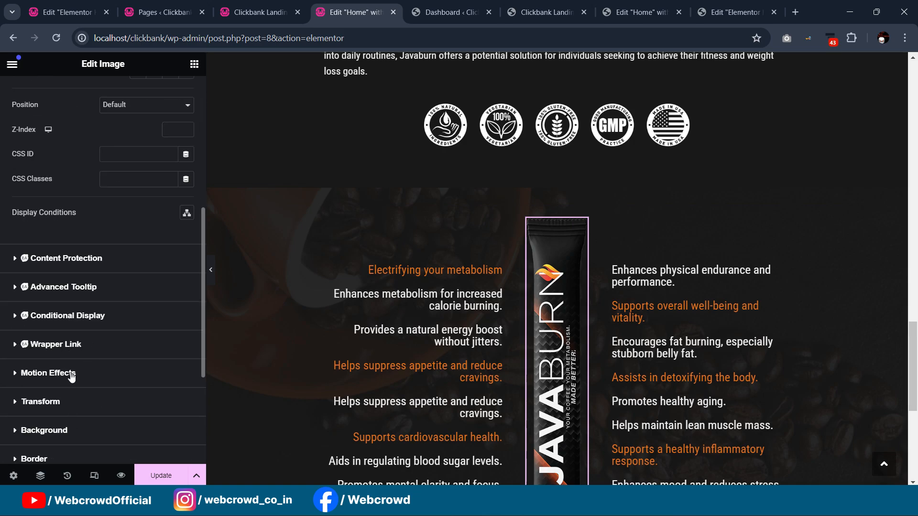
pyautogui.click(47, 373)
pyautogui.click(96, 420)
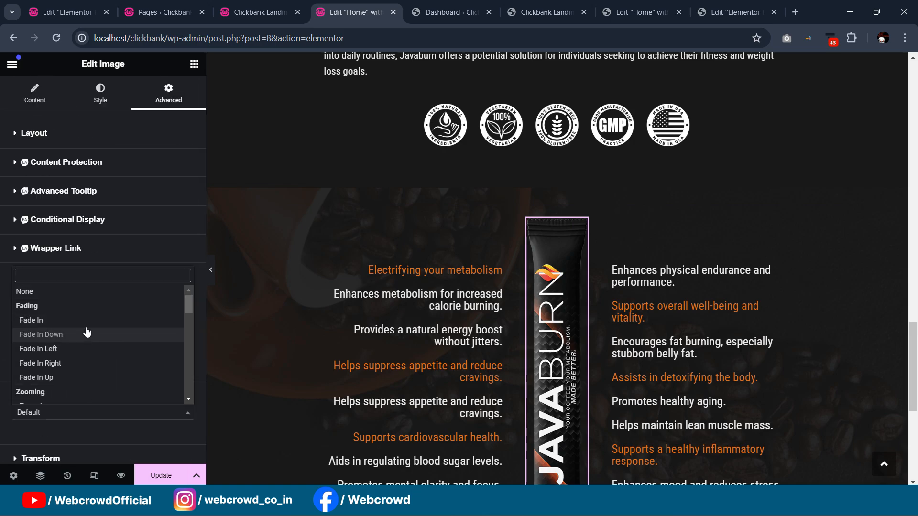
pyautogui.click(84, 342)
pyautogui.click(144, 436)
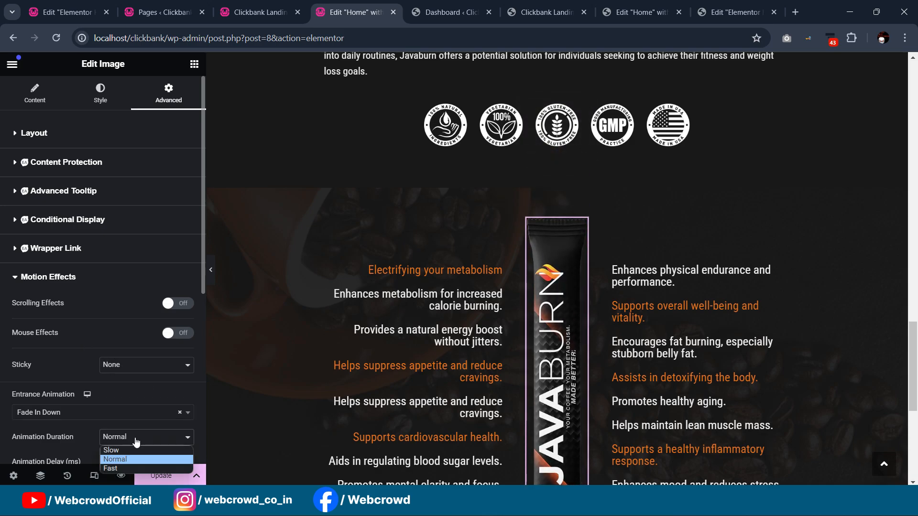
pyautogui.click(136, 469)
# - Give the "Enhances physical endurance and performance" heading a Fade In Right entrance animation with a 500 ms delay
pyautogui.scroll(-3, 463, 247)
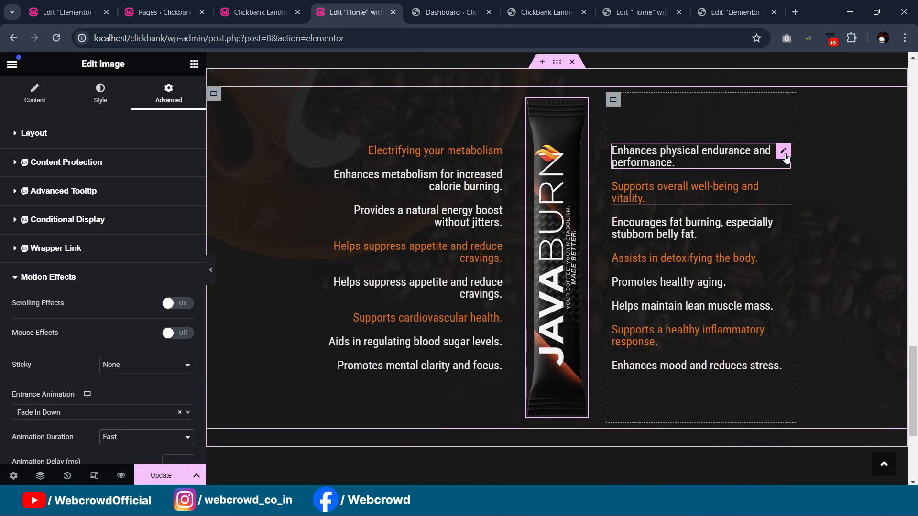
pyautogui.click(784, 152)
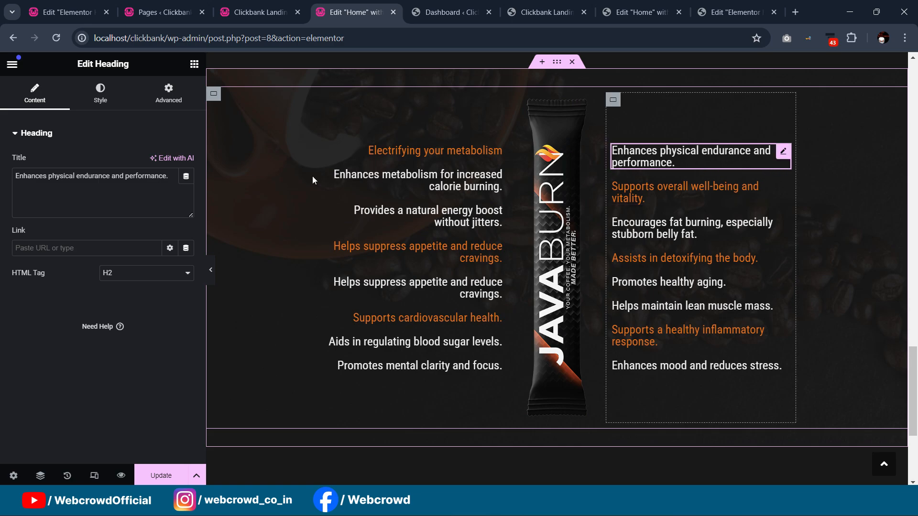
pyautogui.click(158, 104)
pyautogui.scroll(-5, 148, 265)
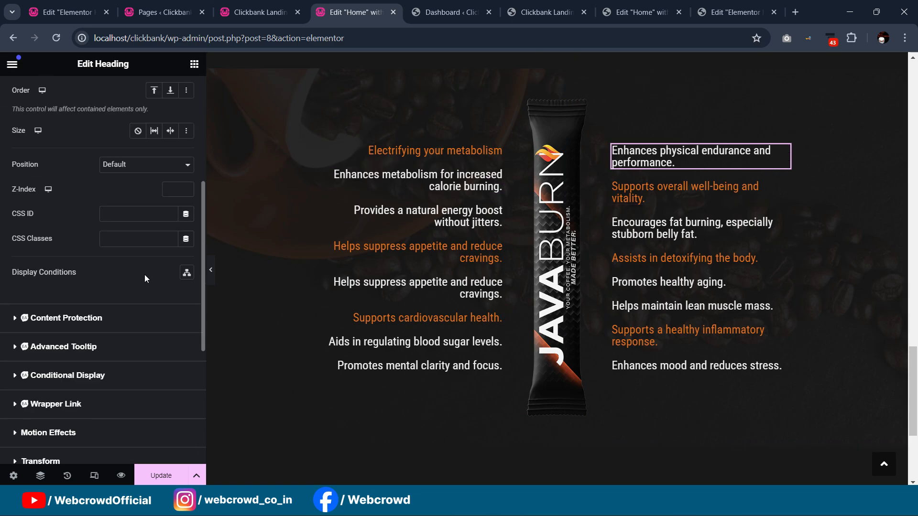
pyautogui.click(100, 433)
pyautogui.scroll(-2, 126, 311)
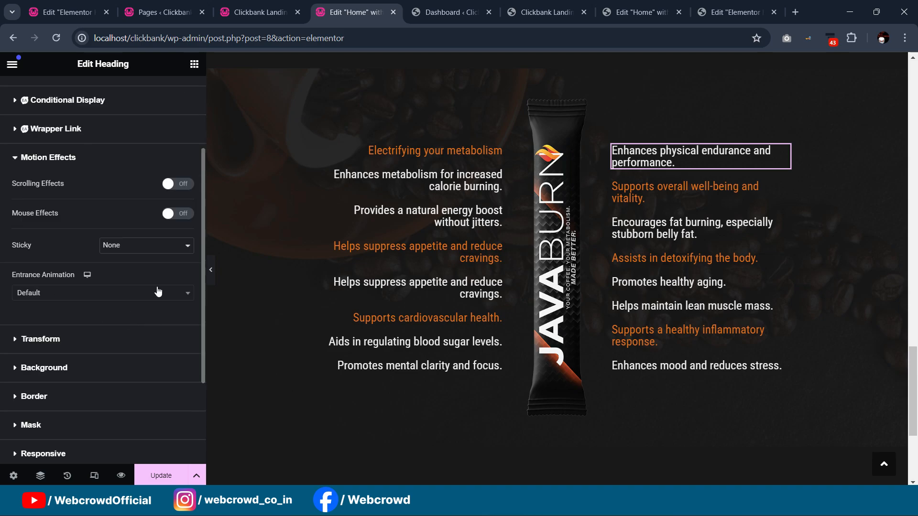
pyautogui.click(144, 298)
pyautogui.click(111, 399)
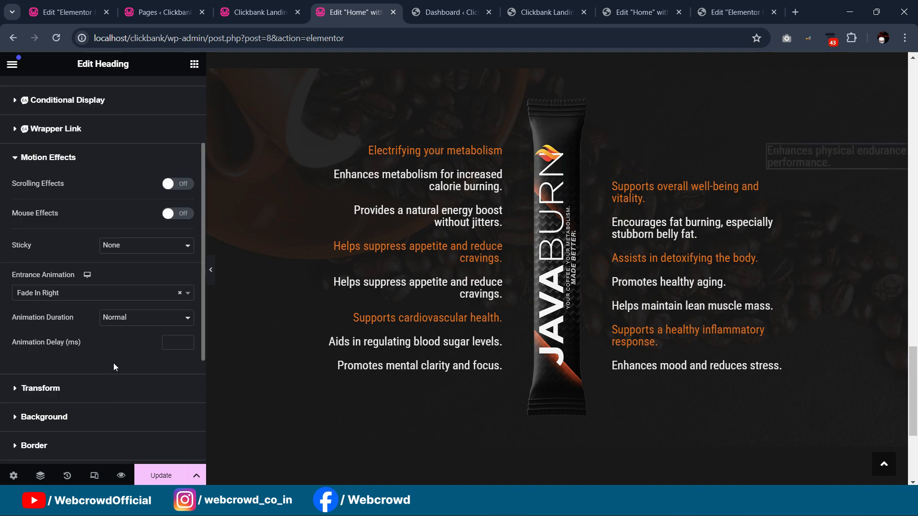
pyautogui.click(173, 344)
pyautogui.write('500')
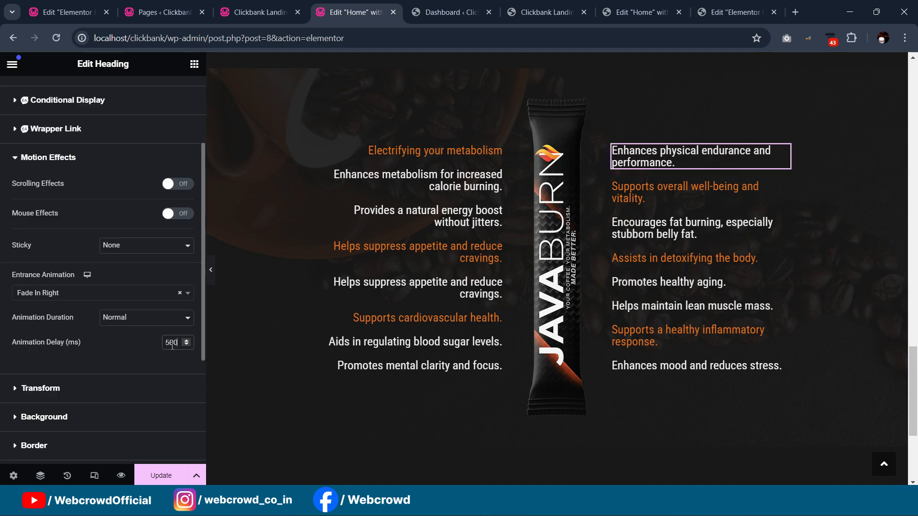
# - Apply Fade In Right to the following headings in that column, delaying "Supports a healthy inflammatory response" by 1100 ms
pyautogui.click(784, 188)
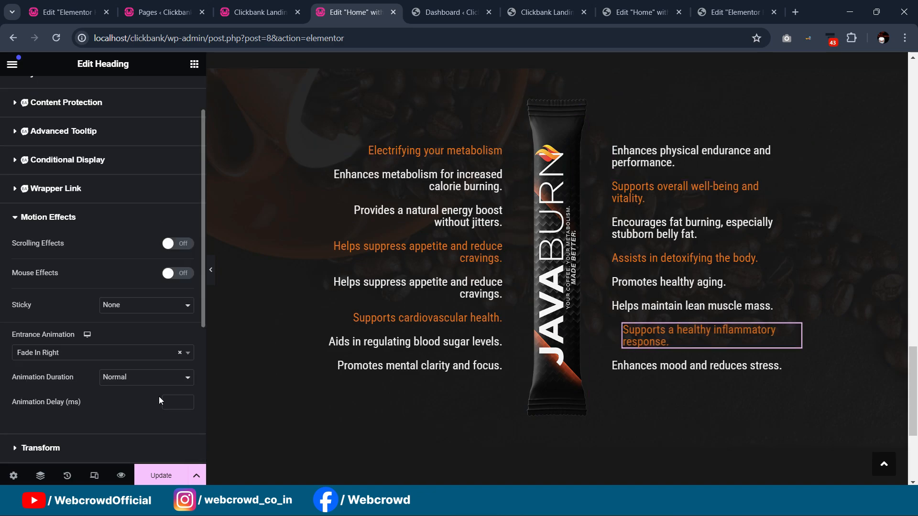
pyautogui.click(175, 400)
pyautogui.write('1100')
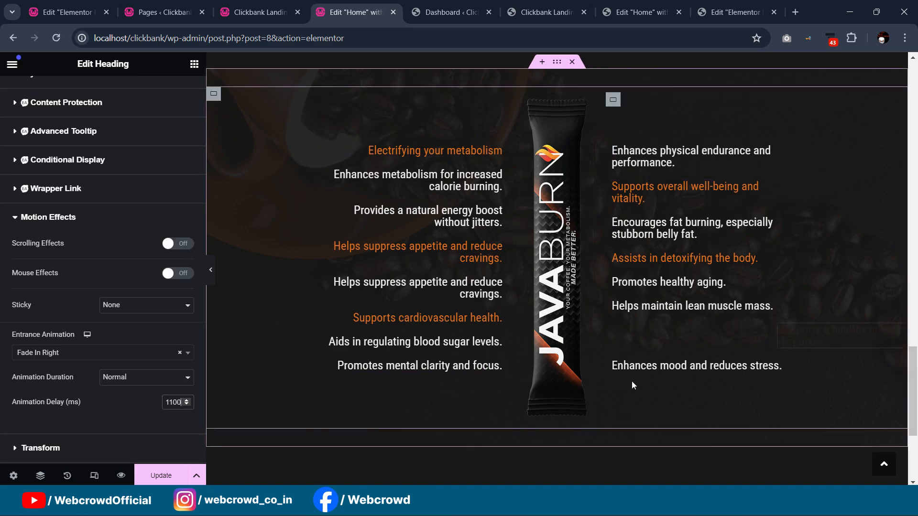
# - Give the "Enhances mood and reduces stress" heading a Fade In Right entrance animation with a 1200 ms delay and save the page
pyautogui.click(784, 367)
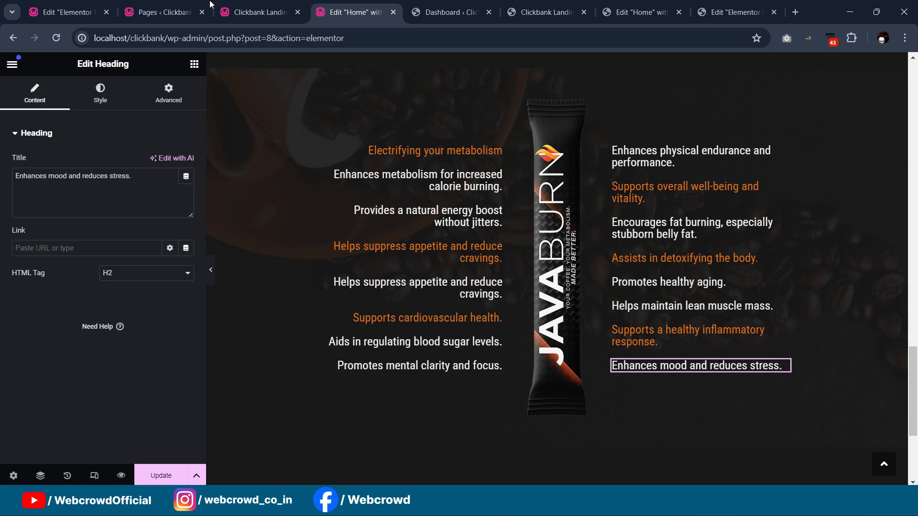
pyautogui.click(168, 93)
pyautogui.scroll(-5, 153, 275)
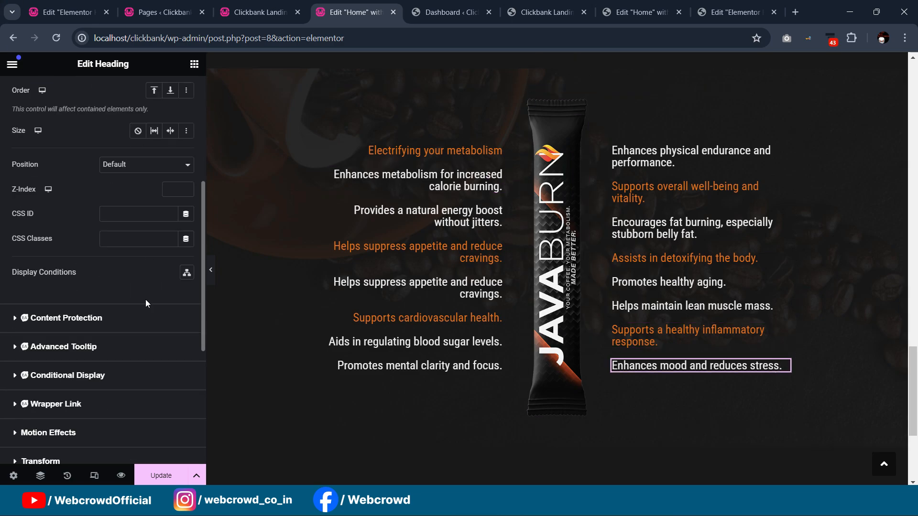
pyautogui.click(143, 433)
pyautogui.scroll(-3, 168, 321)
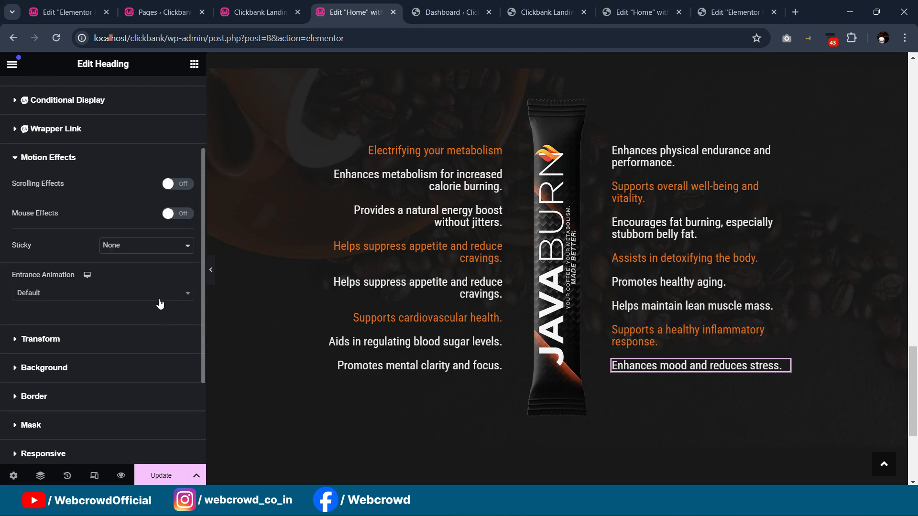
pyautogui.click(159, 300)
pyautogui.click(134, 395)
pyautogui.click(173, 344)
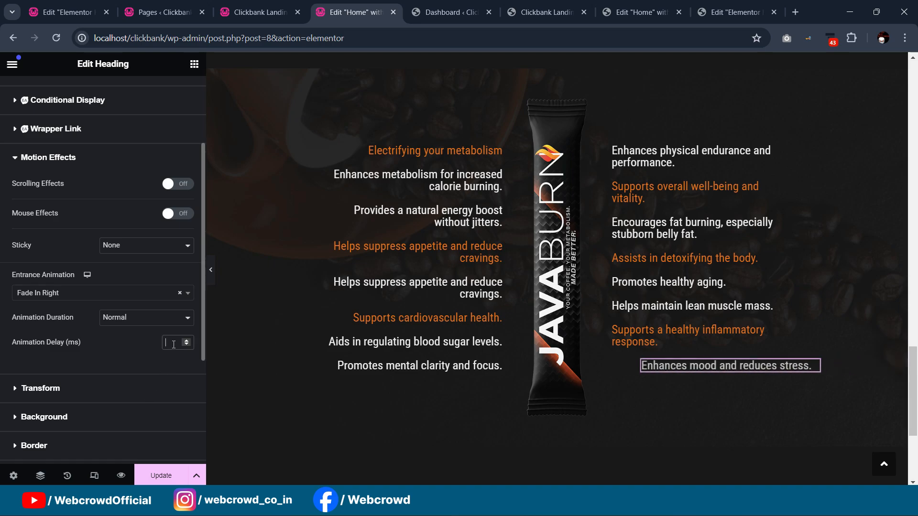
pyautogui.write('1200')
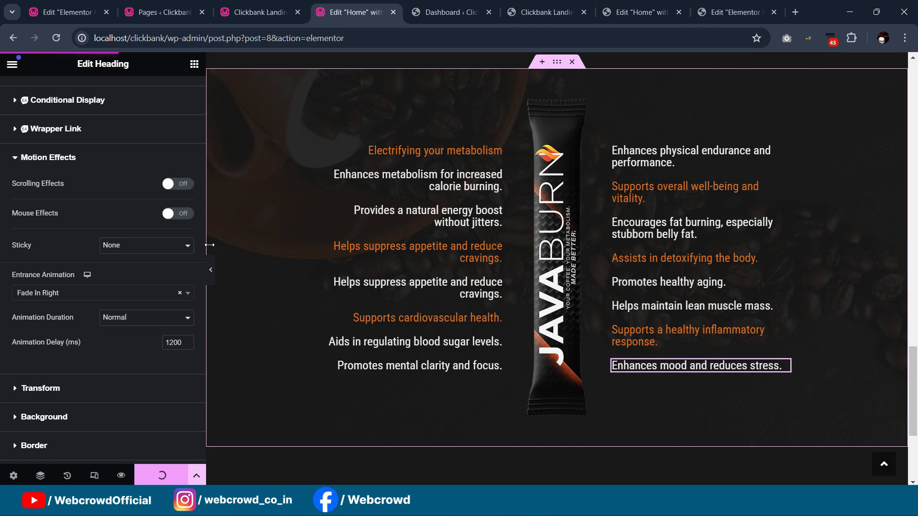
# - Switch to the published landing page and reload it to load the saved animations
pyautogui.click(267, 10)
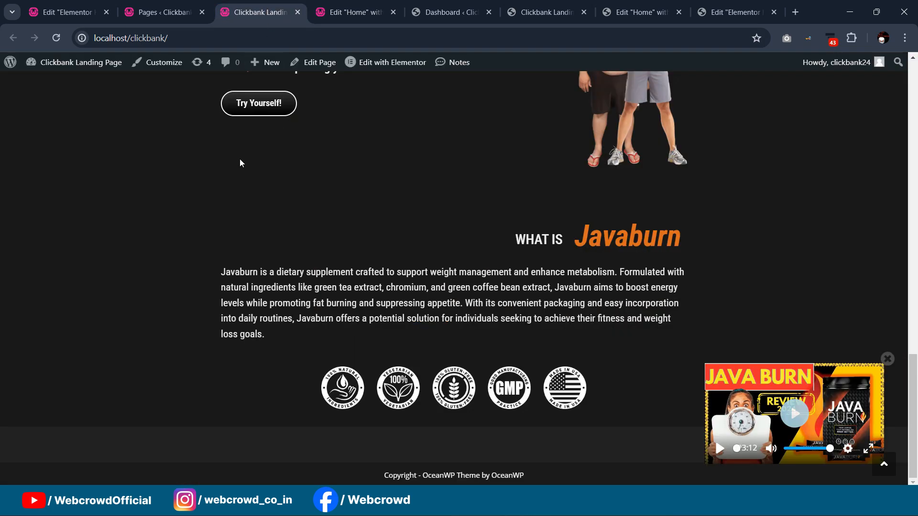
pyautogui.scroll(7, 239, 163)
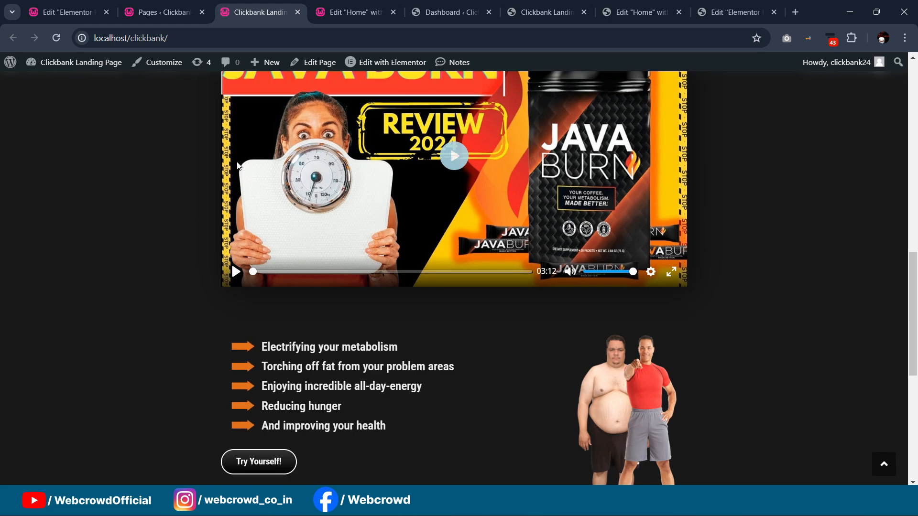
pyautogui.scroll(-3, 234, 164)
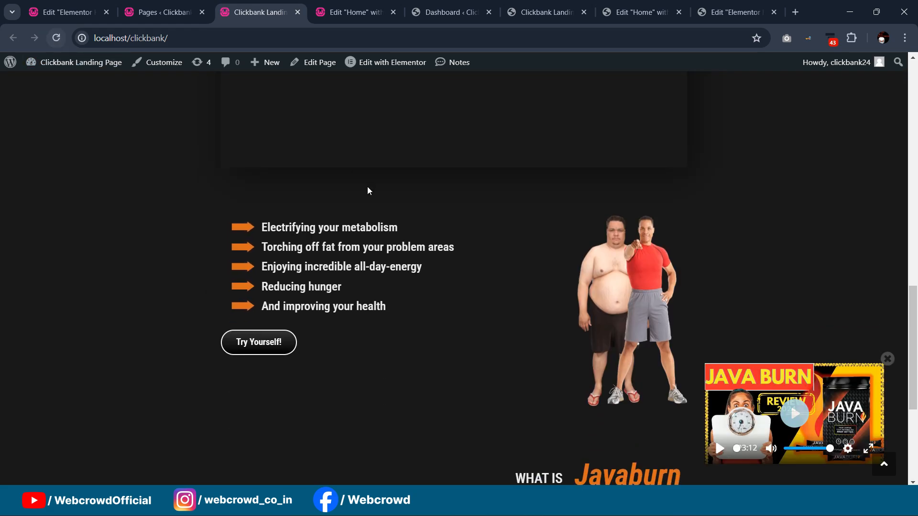
pyautogui.scroll(10, 367, 189)
pyautogui.click(56, 38)
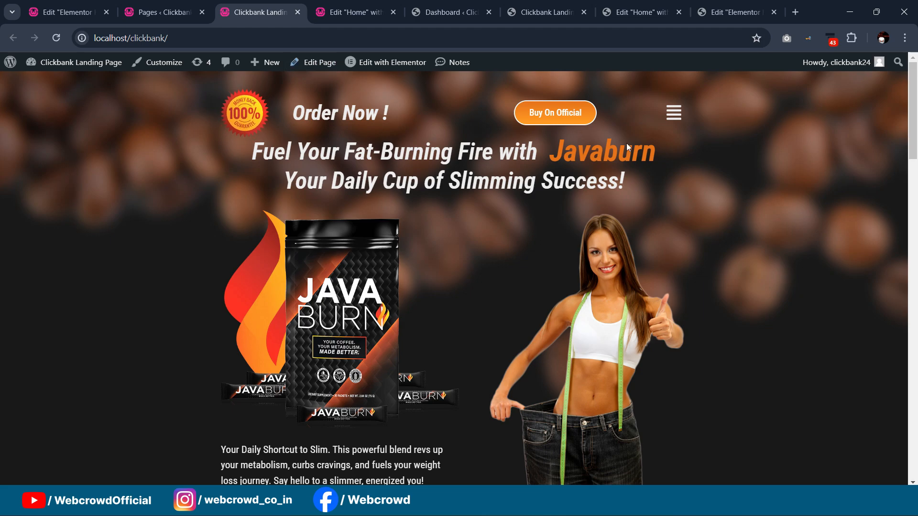
# - Examine the entrance animations down the published page, especially the benefit headings around the Java Burn product image
pyautogui.scroll(-12, 678, 155)
pyautogui.scroll(-3, 678, 155)
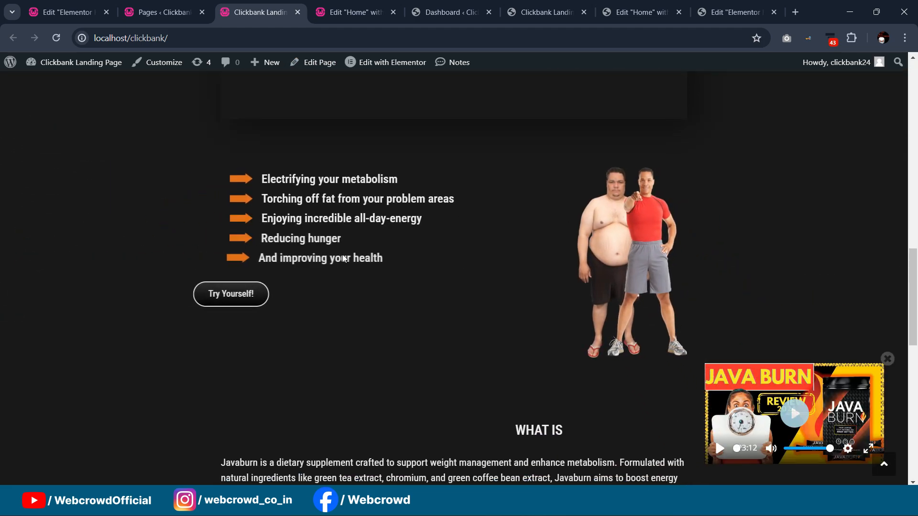
pyautogui.scroll(-7, 622, 196)
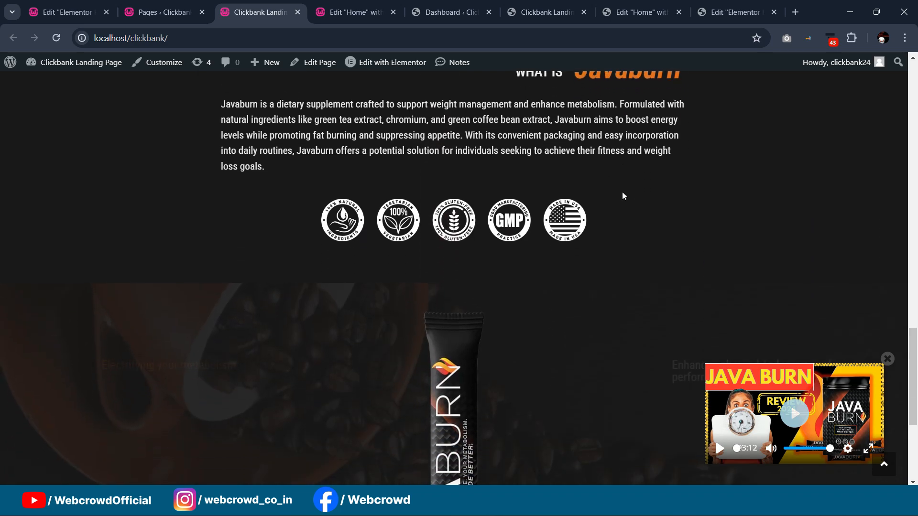
pyautogui.scroll(-4, 622, 196)
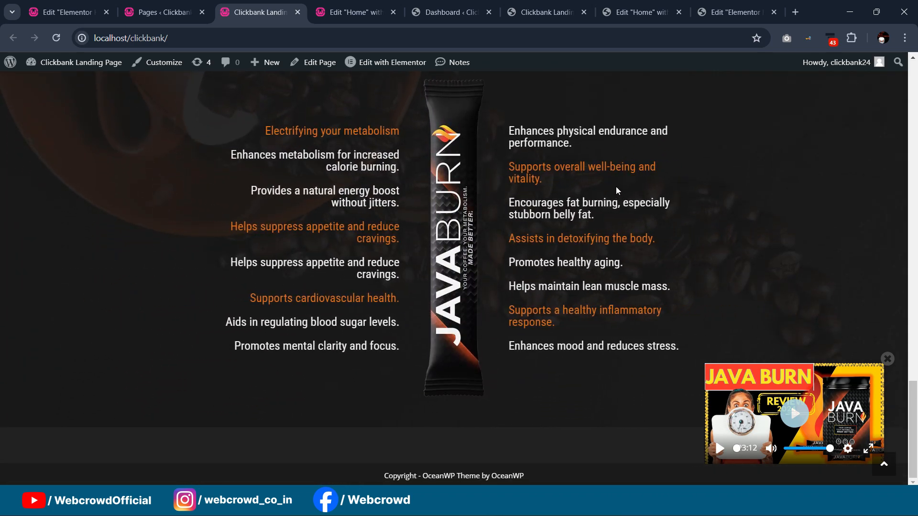
pyautogui.scroll(1, 616, 189)
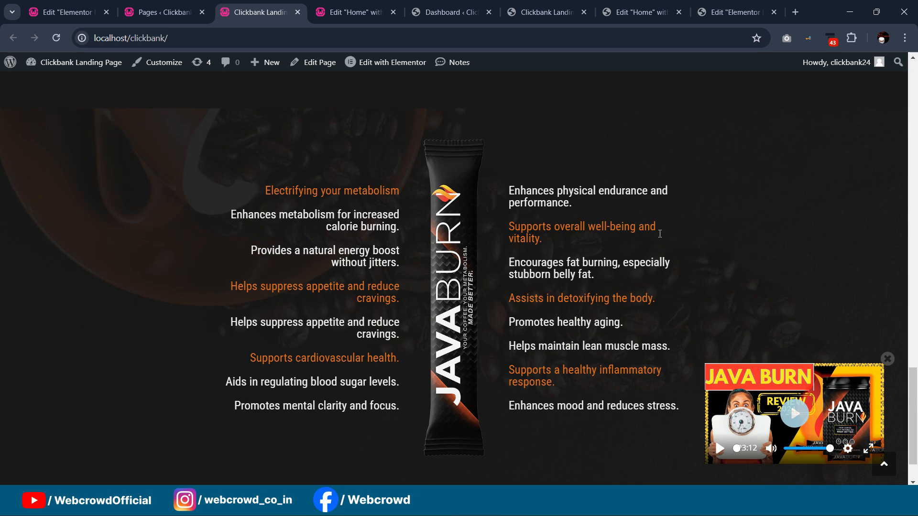
pyautogui.scroll(-1, 624, 208)
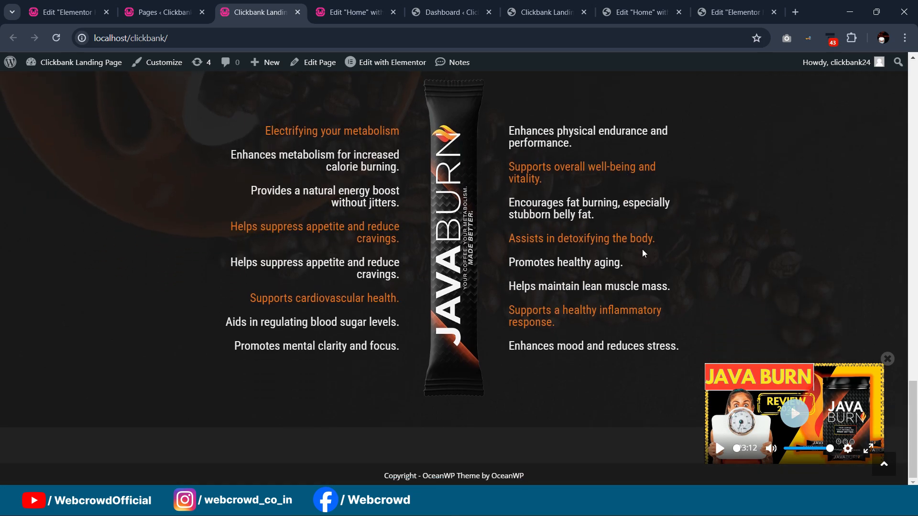
pyautogui.scroll(1, 576, 232)
pyautogui.scroll(-1, 549, 222)
pyautogui.scroll(1, 597, 248)
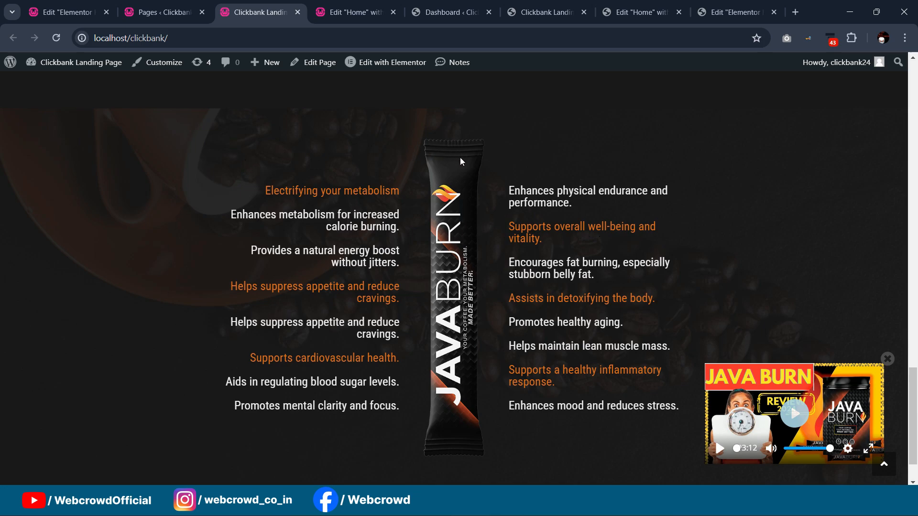
# - In the reference page's editor, inspect the motion effects of the "Enhances physical endurance and performance" heading
pyautogui.click(638, 12)
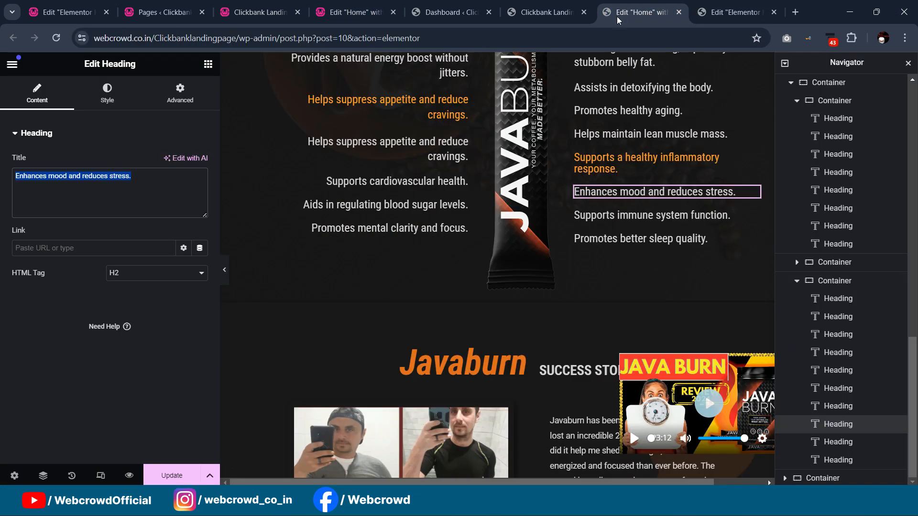
pyautogui.scroll(3, 718, 172)
pyautogui.click(744, 110)
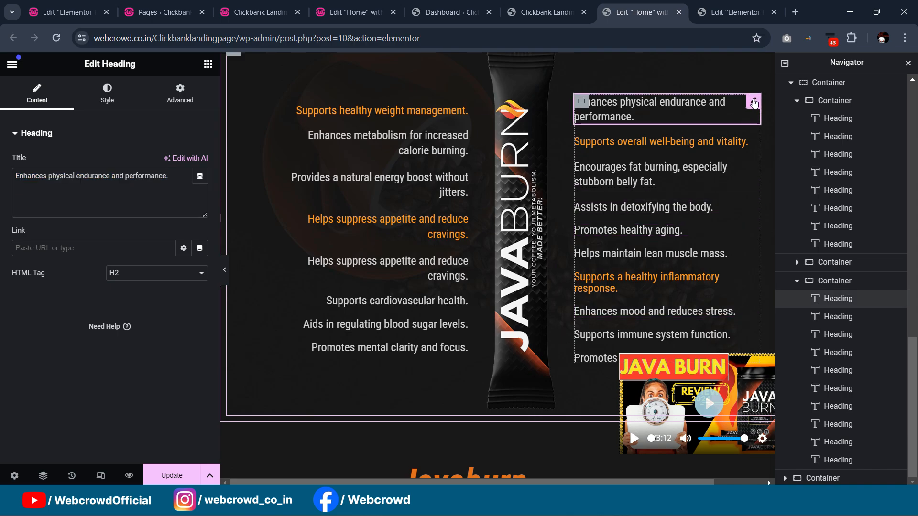
pyautogui.click(180, 94)
pyautogui.scroll(-5, 96, 323)
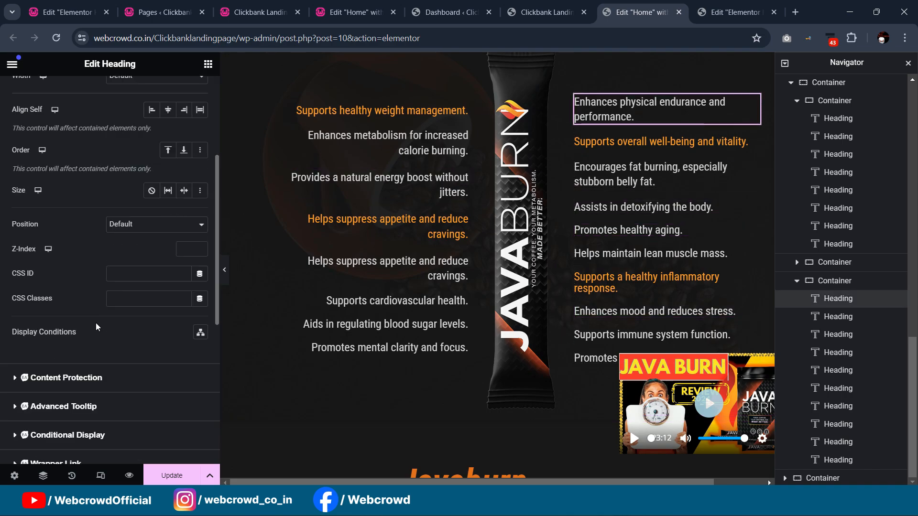
pyautogui.click(91, 434)
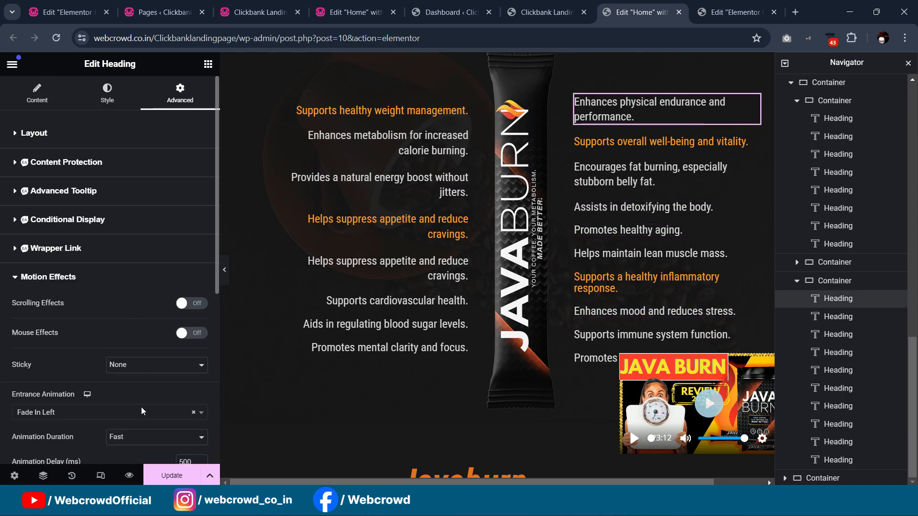
pyautogui.scroll(-3, 141, 405)
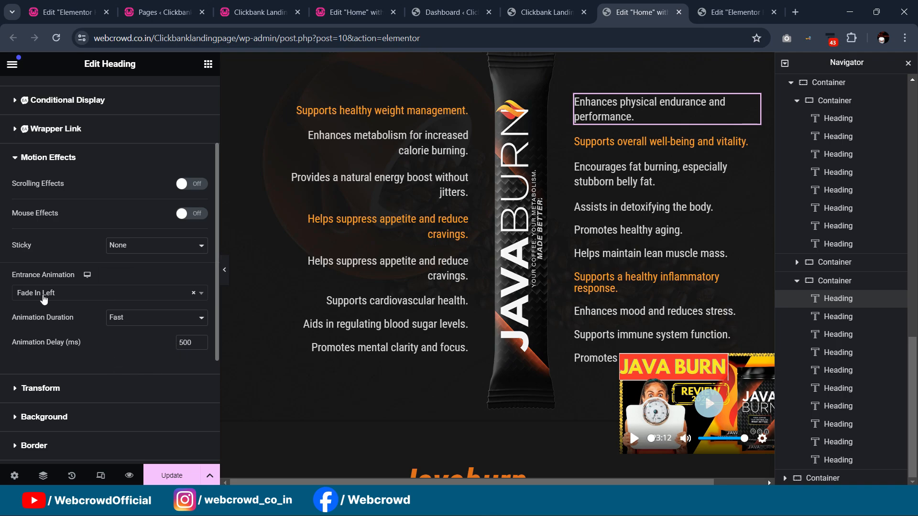
# - Return to the localhost page editor, select the "Enhances physical endurance and performance" heading, and review the benefits section
pyautogui.click(351, 12)
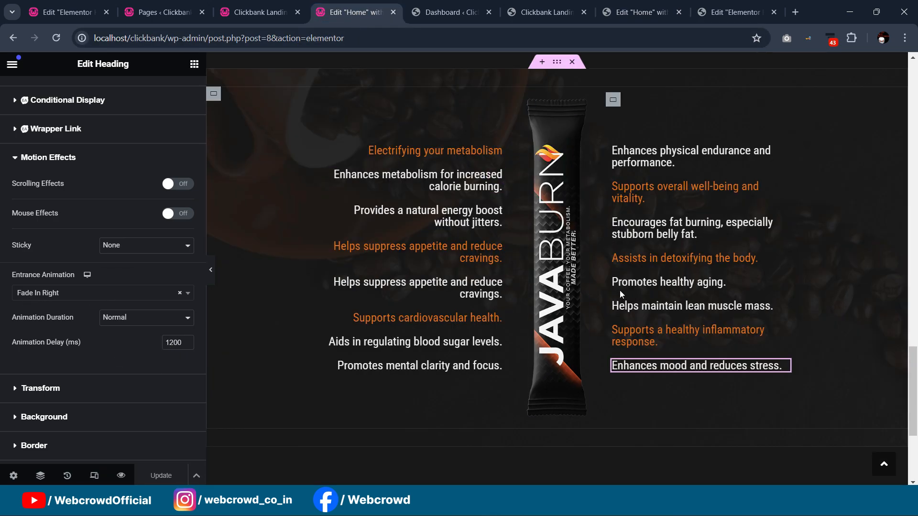
pyautogui.click(782, 153)
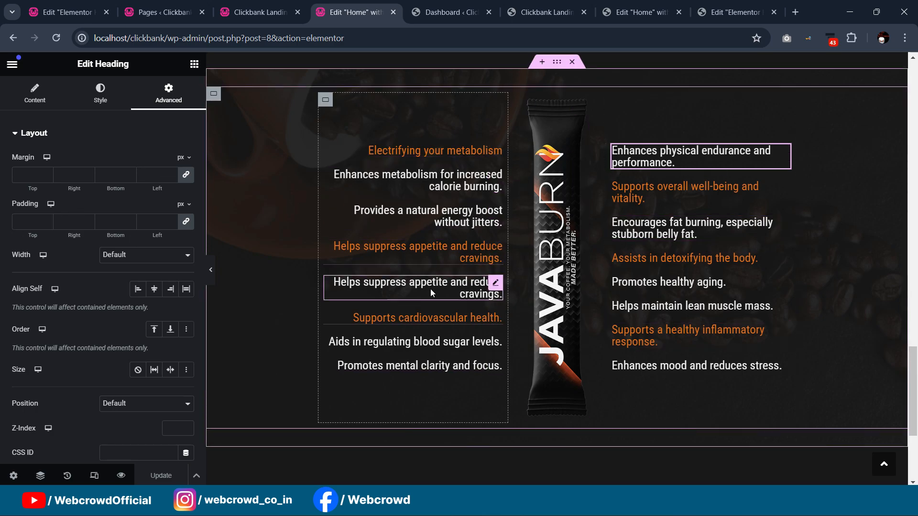
pyautogui.scroll(3, 571, 167)
pyautogui.scroll(-3, 576, 152)
pyautogui.scroll(-1, 465, 188)
pyautogui.scroll(5, 587, 197)
pyautogui.scroll(-3, 587, 197)
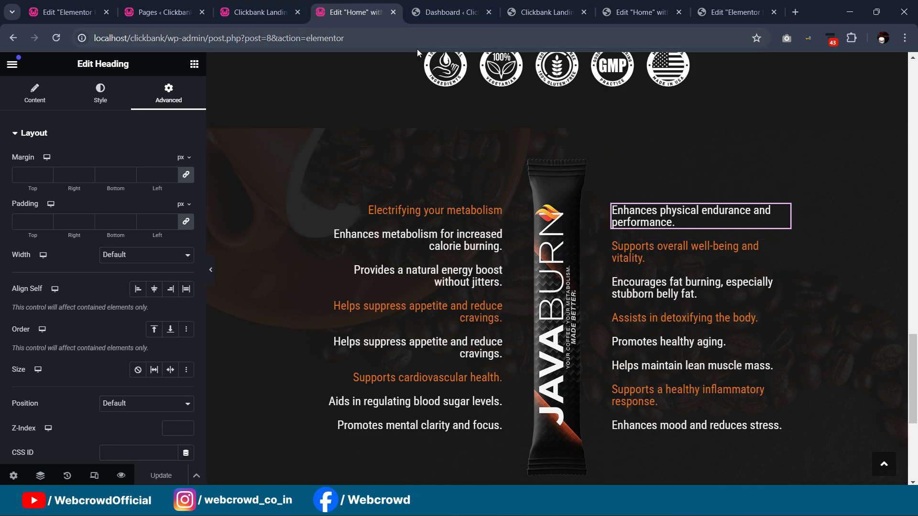
# - Check the reference page's Javaburn success stories section, and return to the localhost editor's benefits section
pyautogui.click(662, 13)
pyautogui.scroll(-10, 621, 192)
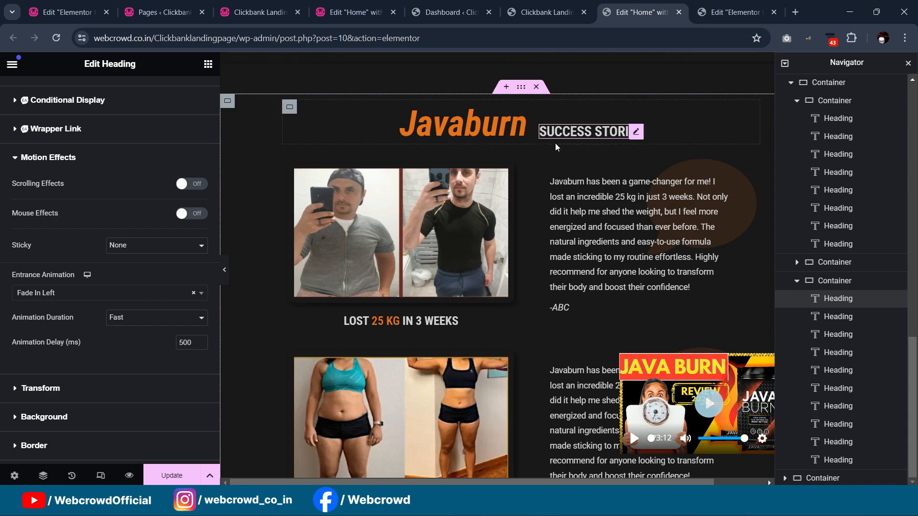
pyautogui.click(351, 12)
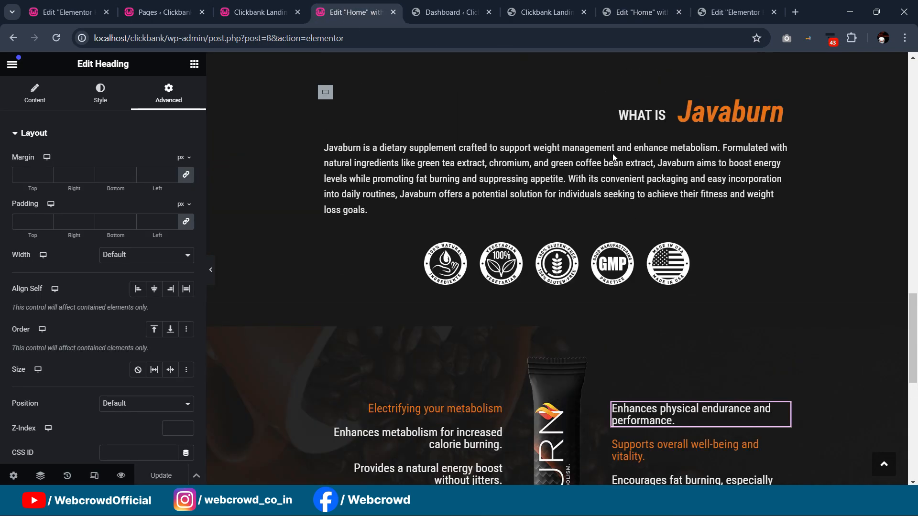
pyautogui.scroll(-3, 613, 152)
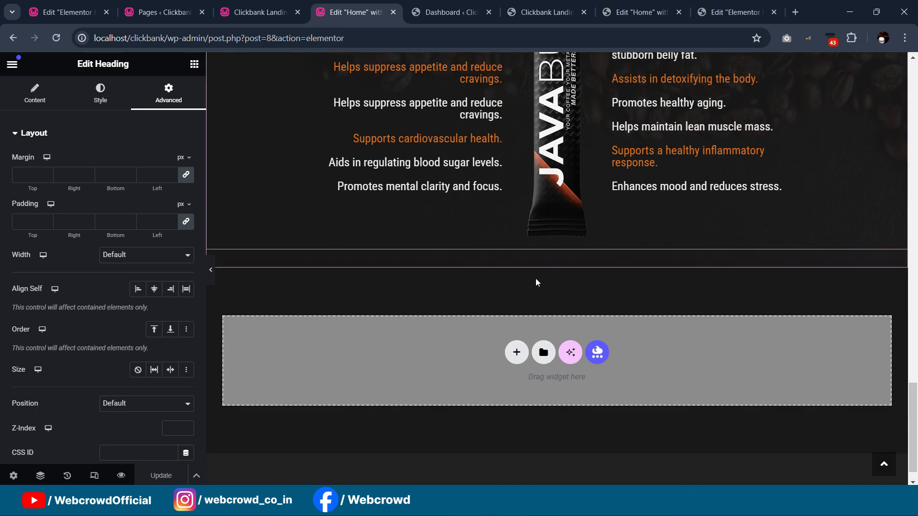
pyautogui.scroll(4, 316, 165)
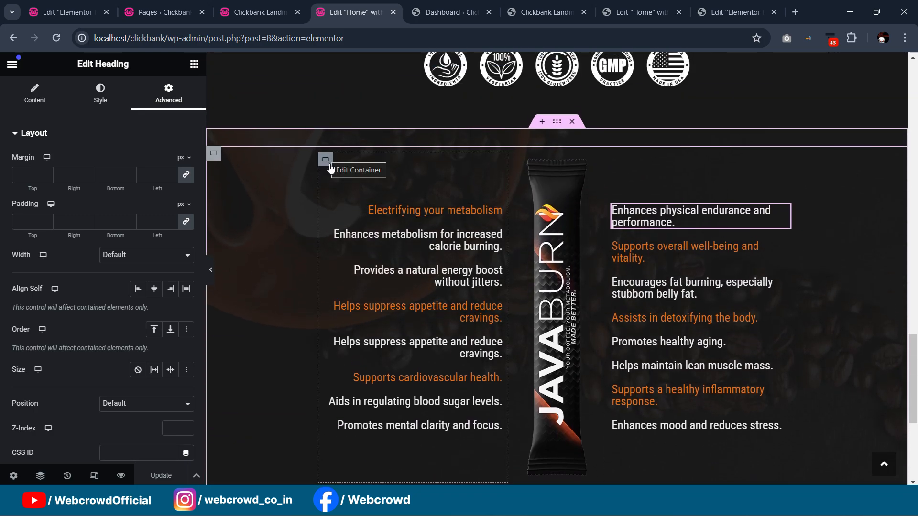
# - Inspect the layout settings of the container that holds the benefit headings and product image
pyautogui.click(210, 162)
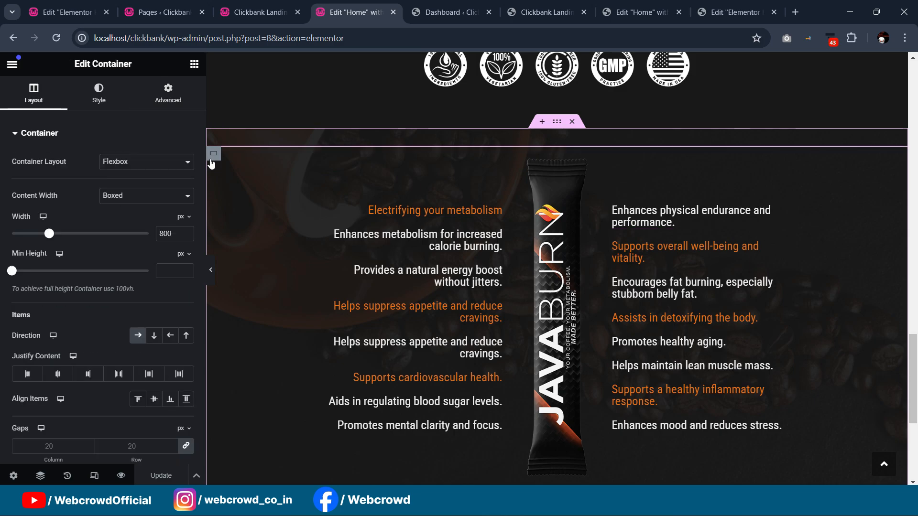
pyautogui.scroll(-2, 306, 152)
pyautogui.scroll(1, 582, 223)
pyautogui.scroll(2, 431, 225)
pyautogui.scroll(-2, 318, 154)
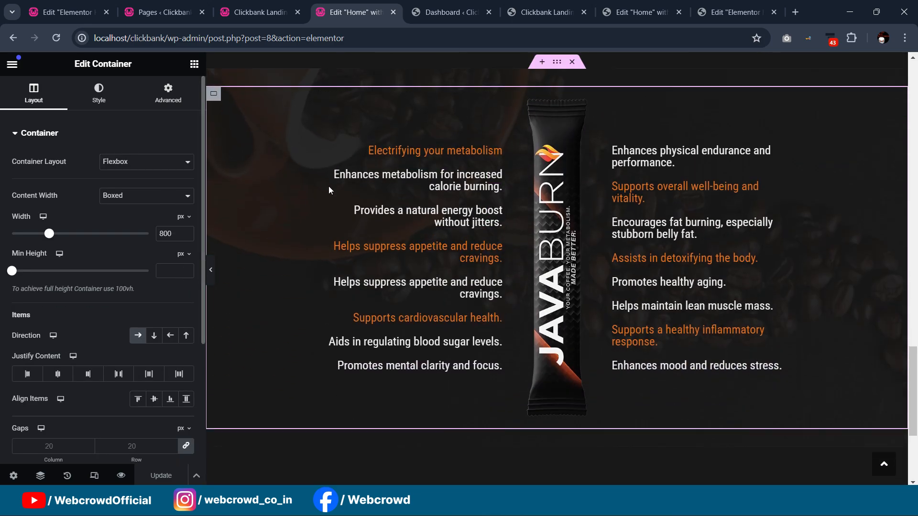
pyautogui.click(194, 64)
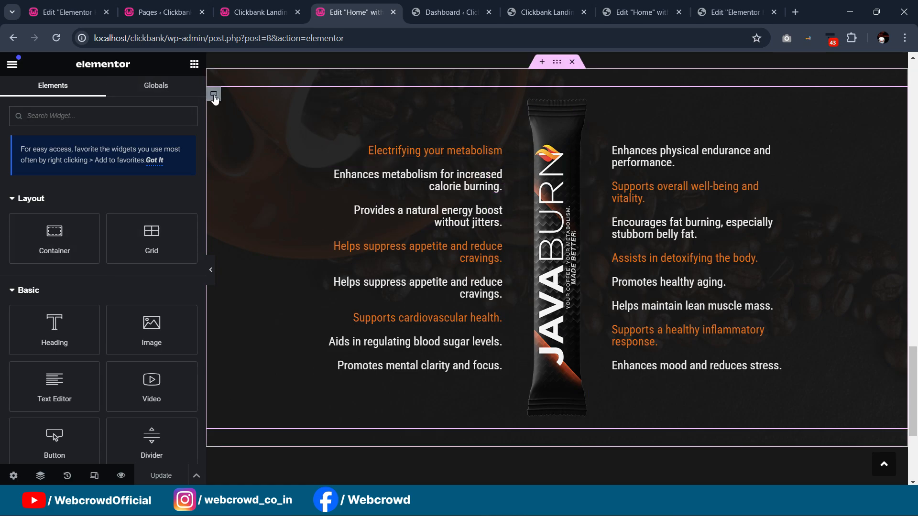
pyautogui.click(213, 95)
pyautogui.click(136, 342)
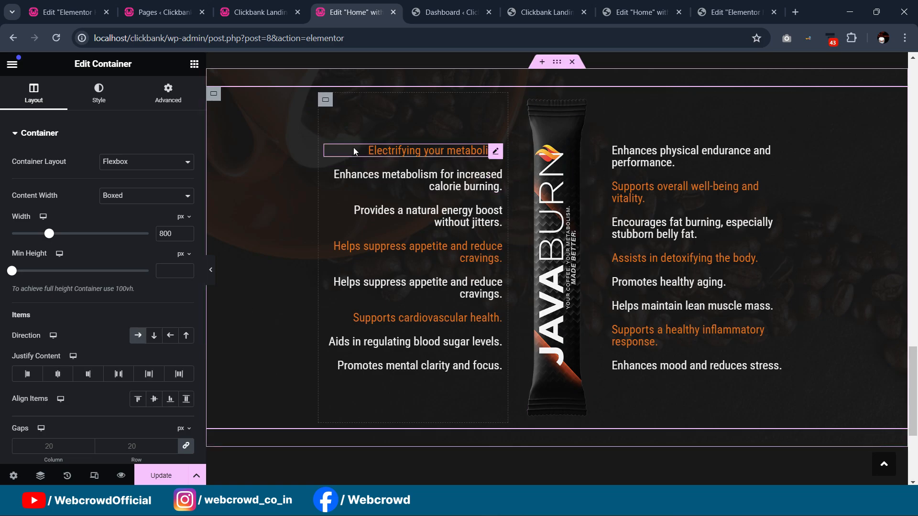
# - Add a new container below the benefits section at the end of the page
pyautogui.scroll(-1, 449, 133)
pyautogui.scroll(-2, 450, 134)
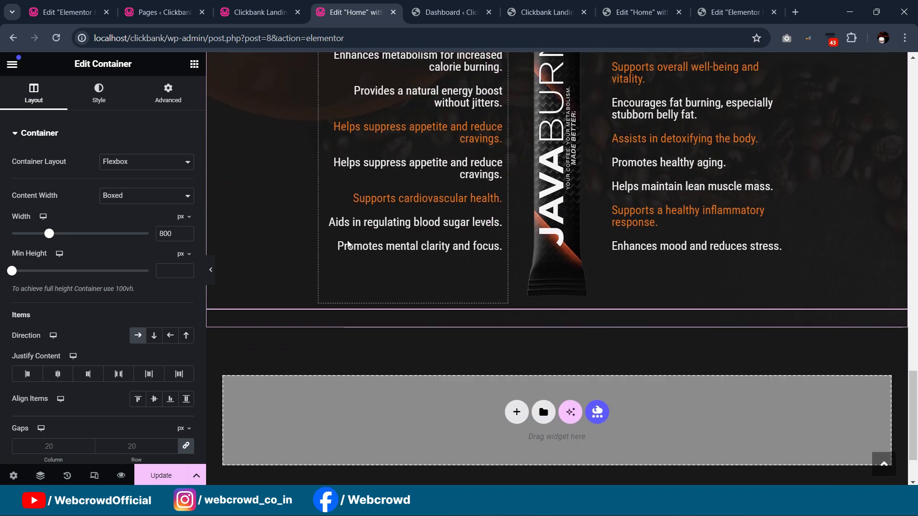
pyautogui.click(194, 64)
pyautogui.moveTo(54, 237); pyautogui.dragTo(433, 421)
pyautogui.scroll(-2, 653, 237)
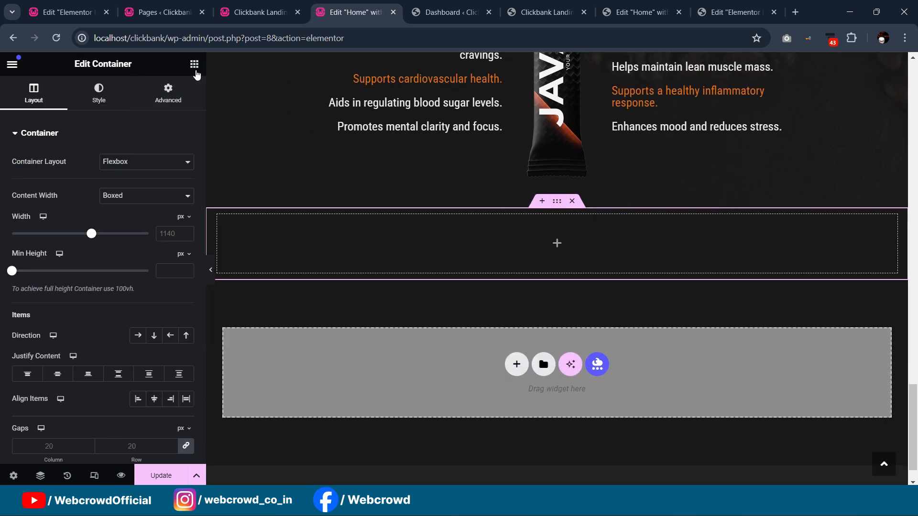
# - Set the new container's width to 800 px and nest another container inside it
pyautogui.click(169, 233)
pyautogui.write('800')
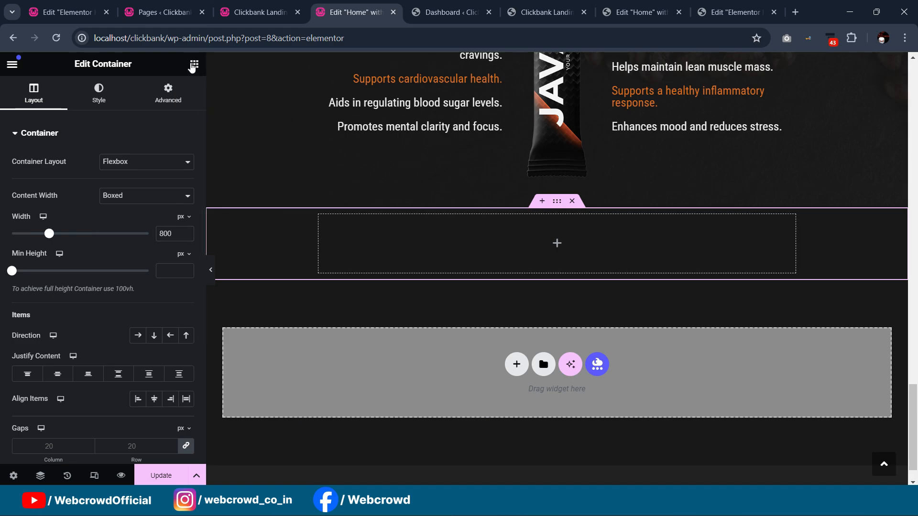
pyautogui.click(194, 64)
pyautogui.moveTo(57, 243); pyautogui.dragTo(409, 263)
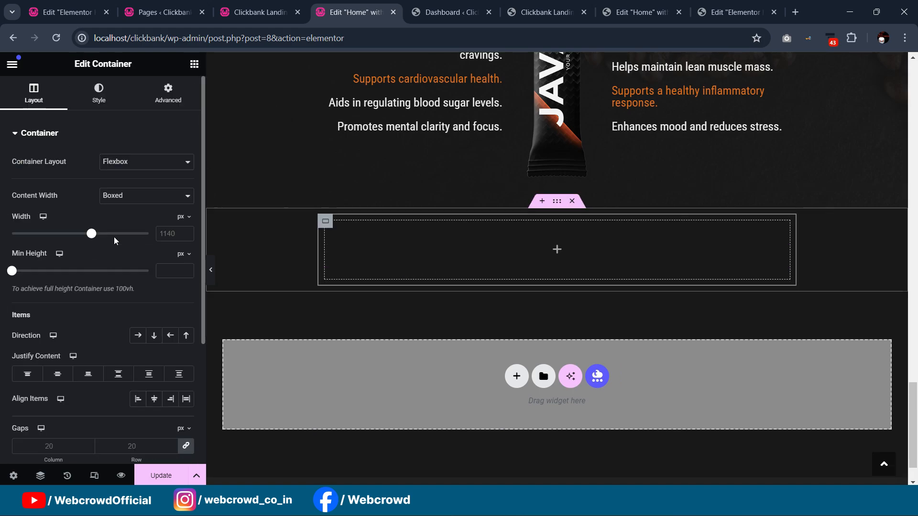
# - Set the nested container's content width to Full Width and give its parent container a top margin of 40 px
pyautogui.click(129, 196)
pyautogui.click(129, 217)
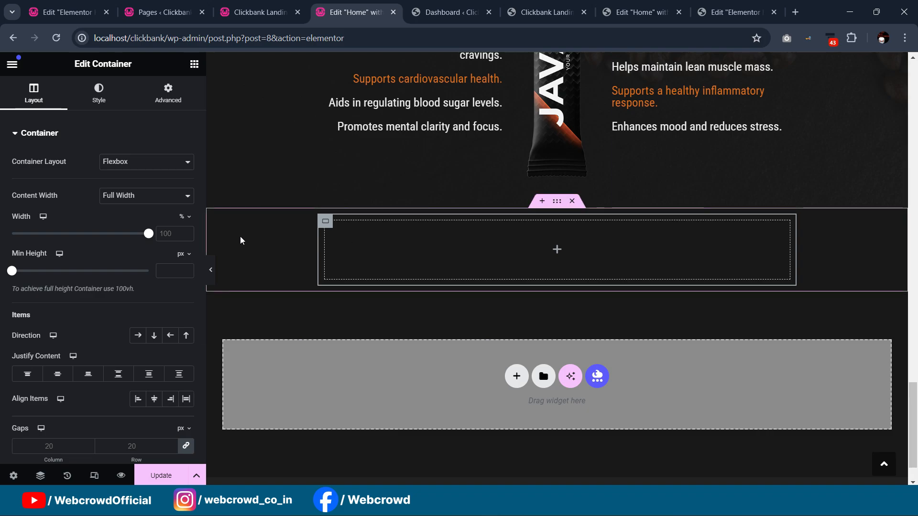
pyautogui.scroll(5, 492, 174)
pyautogui.scroll(-3, 430, 215)
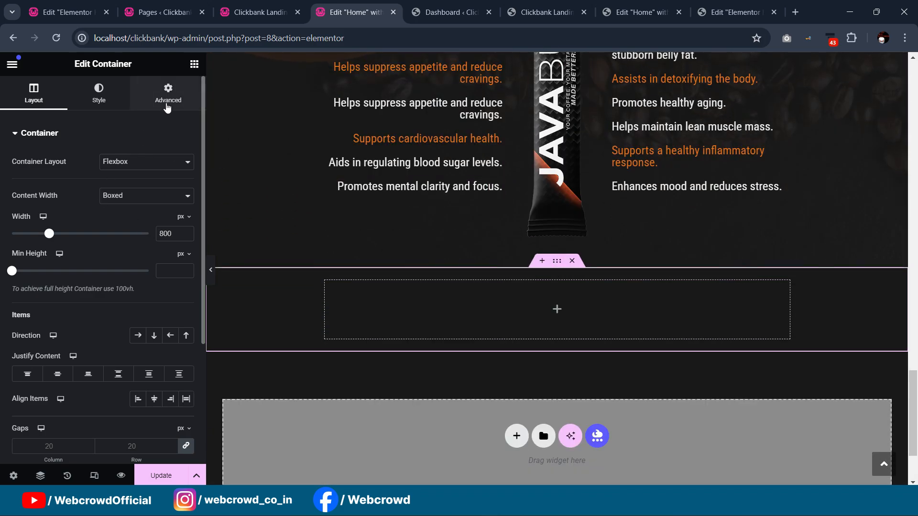
pyautogui.click(168, 93)
pyautogui.write('40')
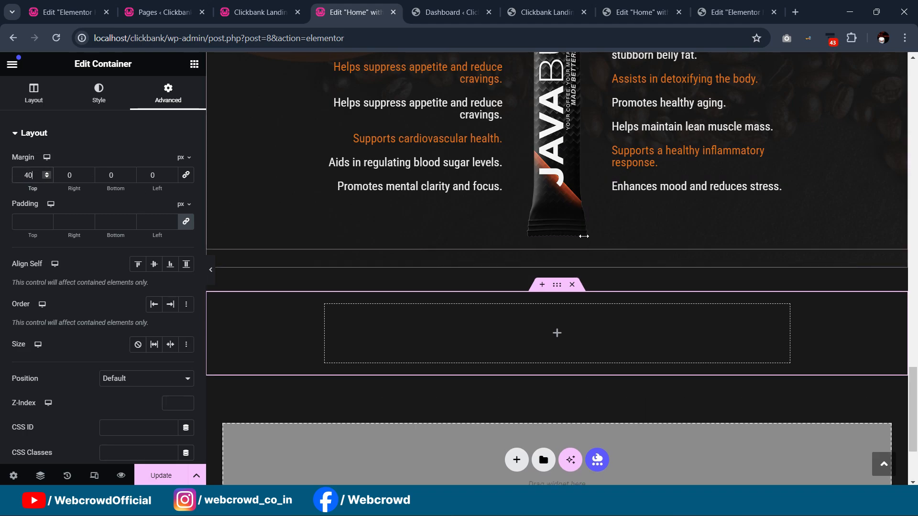
# - Check the success stories heading on the reference page and nest another container inside the full-width container on the localhost page
pyautogui.scroll(-2, 588, 215)
pyautogui.scroll(1, 593, 214)
pyautogui.click(641, 12)
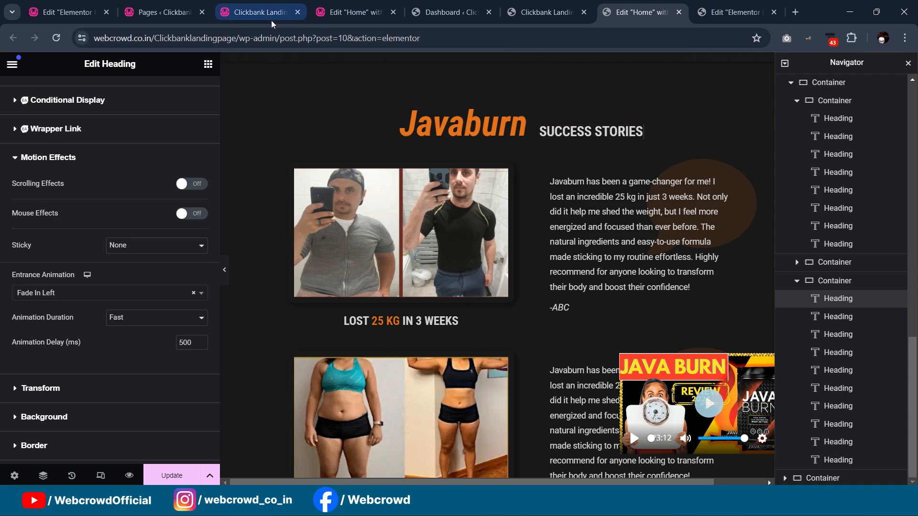
pyautogui.click(354, 11)
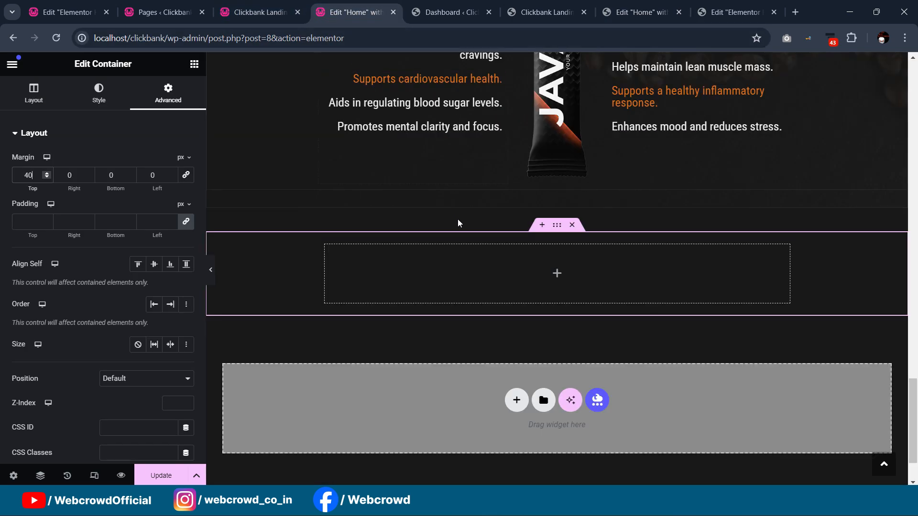
pyautogui.click(194, 63)
pyautogui.moveTo(55, 234); pyautogui.dragTo(528, 264)
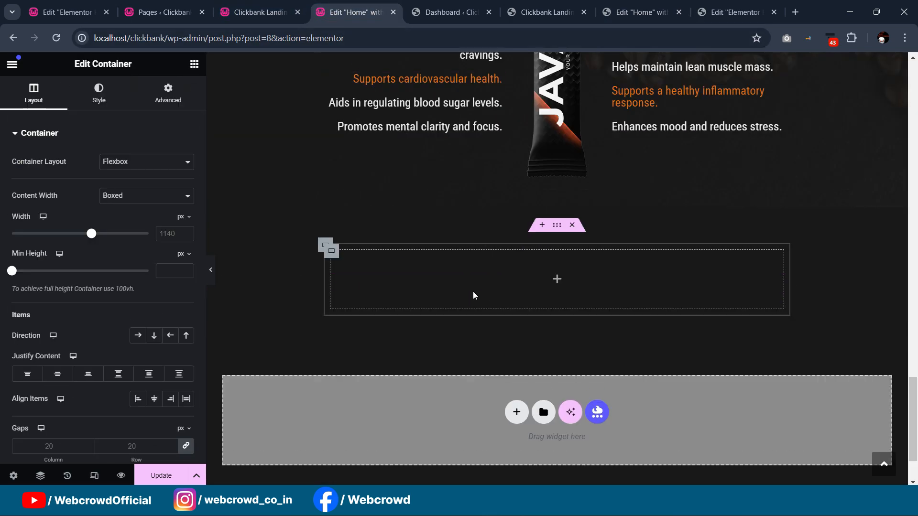
# - Copy the "WHAT IS" heading from the What is Javaburn section
pyautogui.scroll(13, 614, 234)
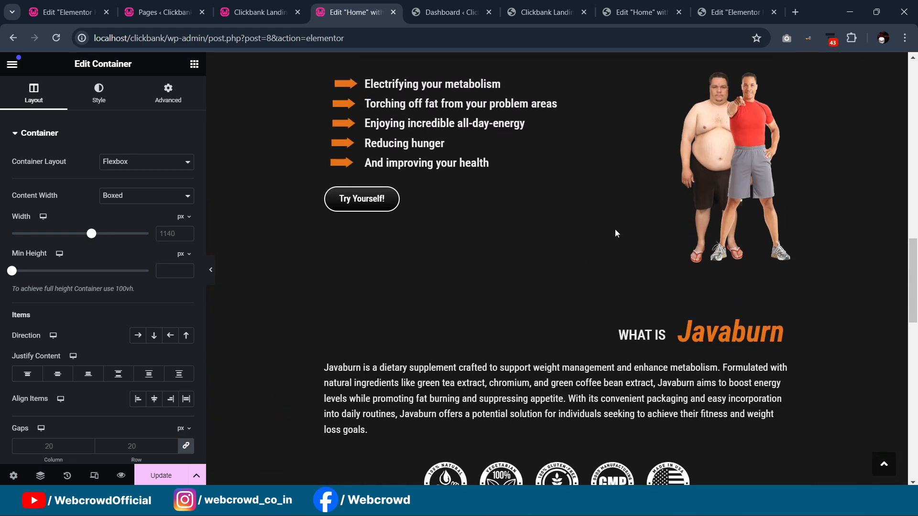
pyautogui.scroll(-2, 616, 234)
pyautogui.rightClick(659, 218)
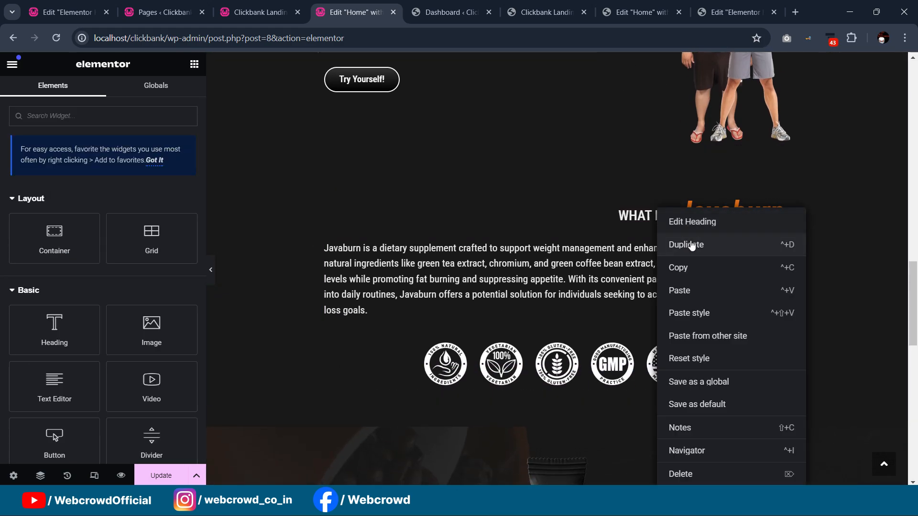
pyautogui.click(717, 266)
# - Set the innermost new container's direction to row and paste the copied heading into it
pyautogui.scroll(-10, 563, 260)
pyautogui.scroll(-3, 562, 260)
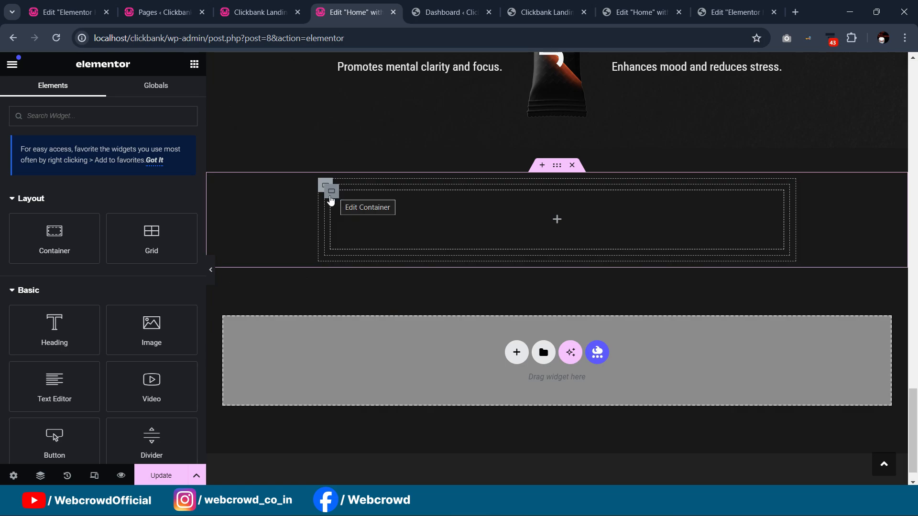
pyautogui.click(329, 196)
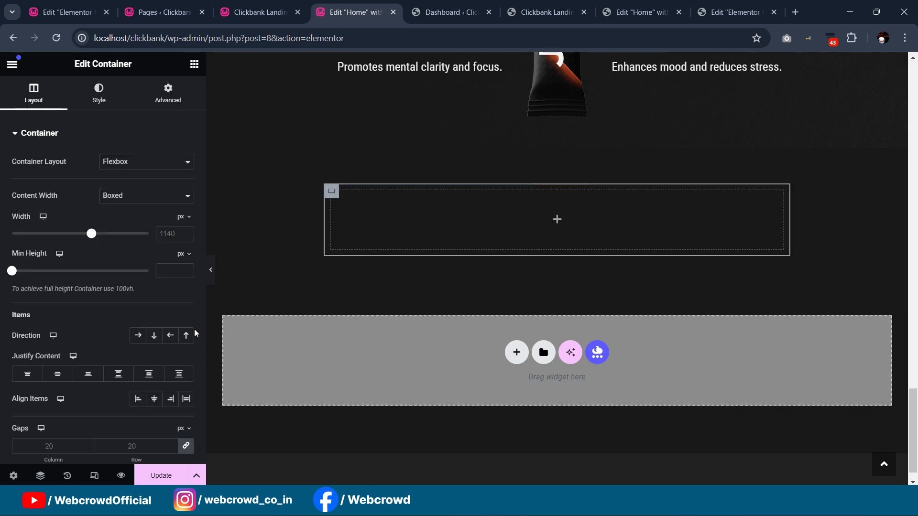
pyautogui.click(138, 337)
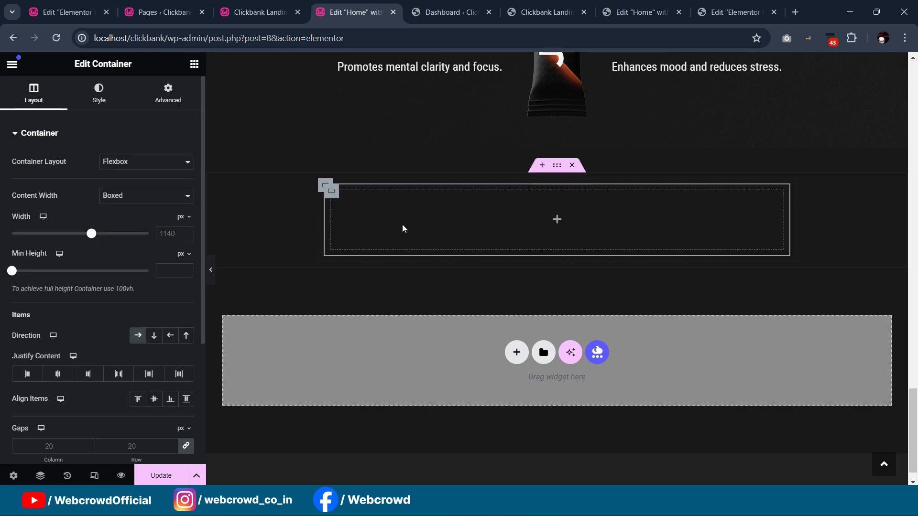
pyautogui.rightClick(333, 195)
pyautogui.click(375, 264)
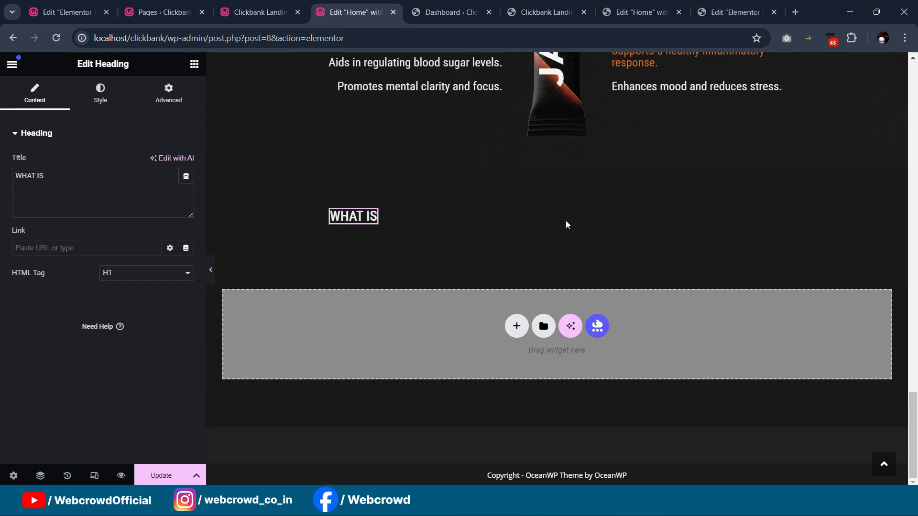
# - Change the pasted heading's title to "SUCCESS STORIES" as on the reference page, and centre its container's content horizontally
pyautogui.click(633, 13)
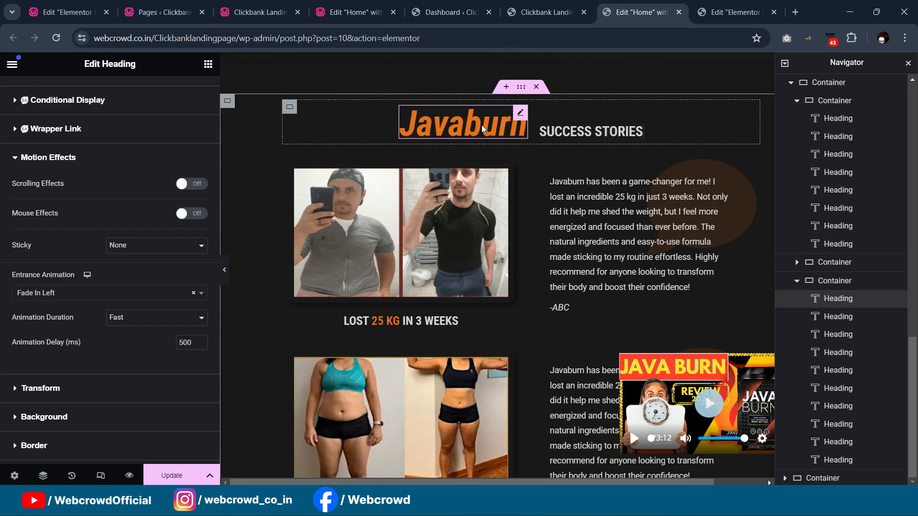
pyautogui.click(354, 12)
pyautogui.scroll(10, 717, 182)
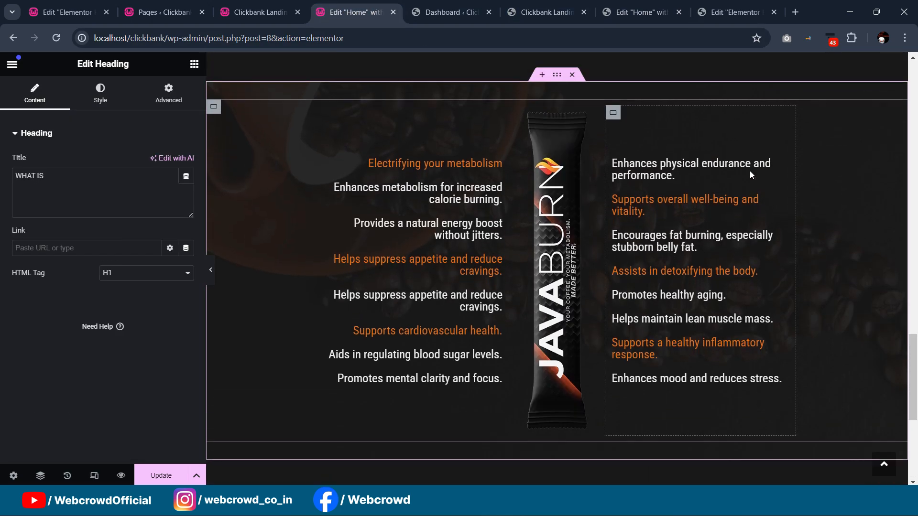
pyautogui.scroll(-9, 521, 336)
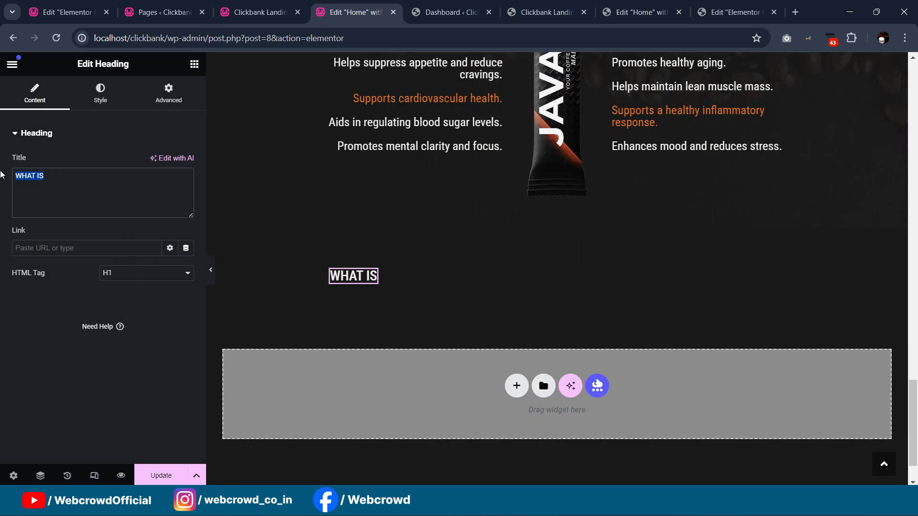
pyautogui.write('SS STORE')
pyautogui.write('IS')
pyautogui.press('BackSpace')
pyautogui.press('BackSpace')
pyautogui.press('BackSpace')
pyautogui.write('IES')
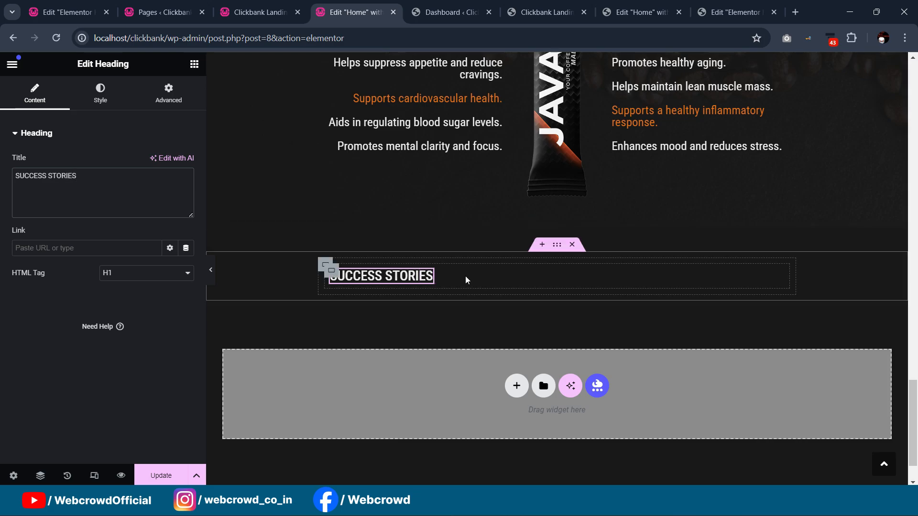
pyautogui.click(335, 275)
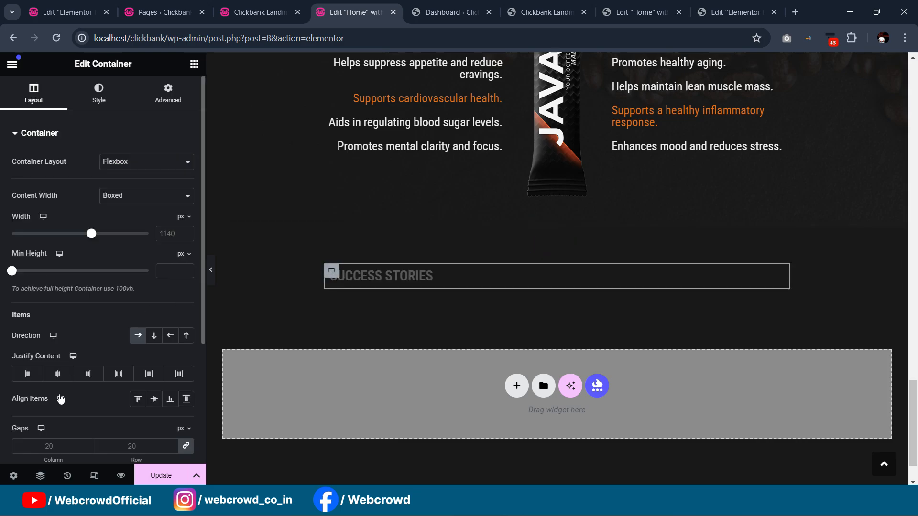
pyautogui.click(57, 377)
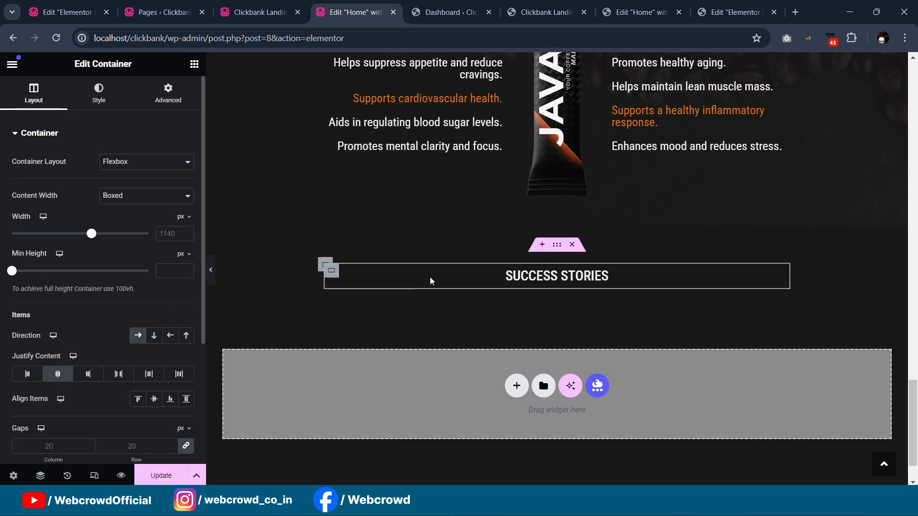
# - Copy the orange Javaburn heading from the What is section and paste it into the container holding the SUCCESS STORIES heading
pyautogui.scroll(20, 651, 164)
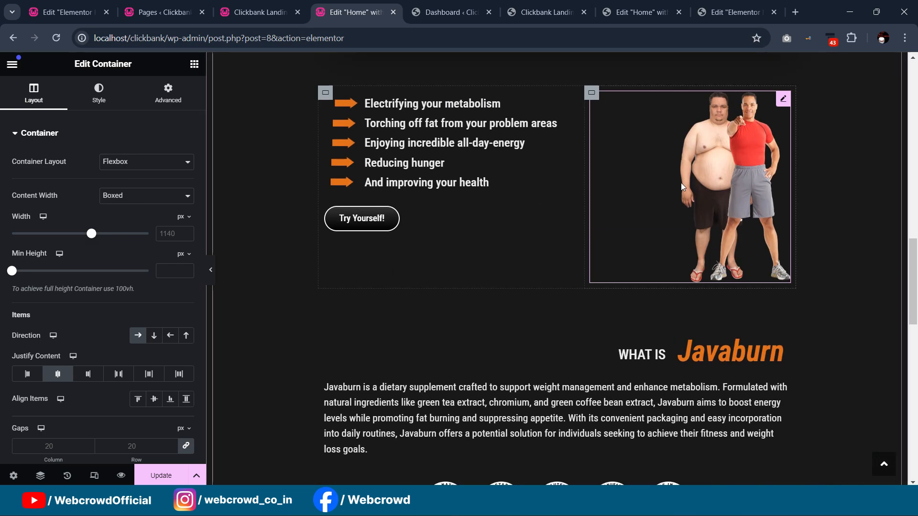
pyautogui.scroll(-4, 777, 301)
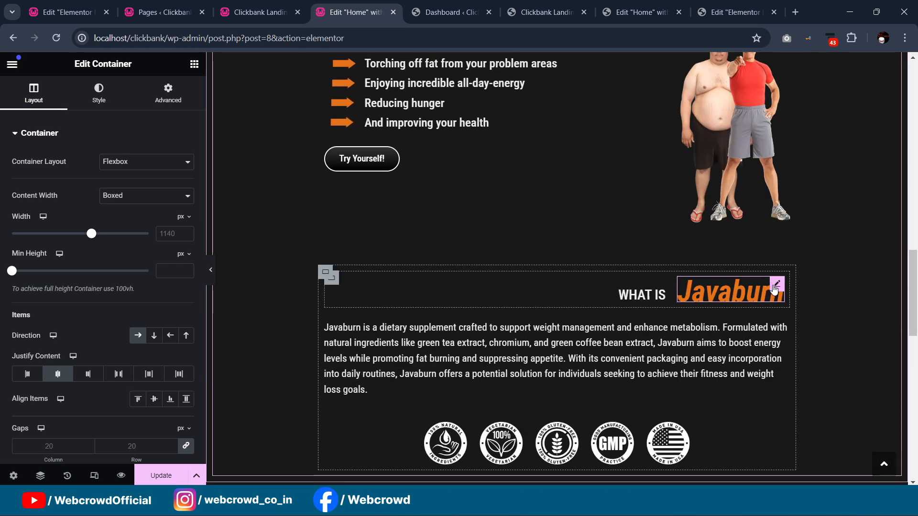
pyautogui.rightClick(775, 289)
pyautogui.click(803, 271)
pyautogui.scroll(-7, 617, 232)
pyautogui.scroll(-7, 611, 233)
pyautogui.rightClick(383, 266)
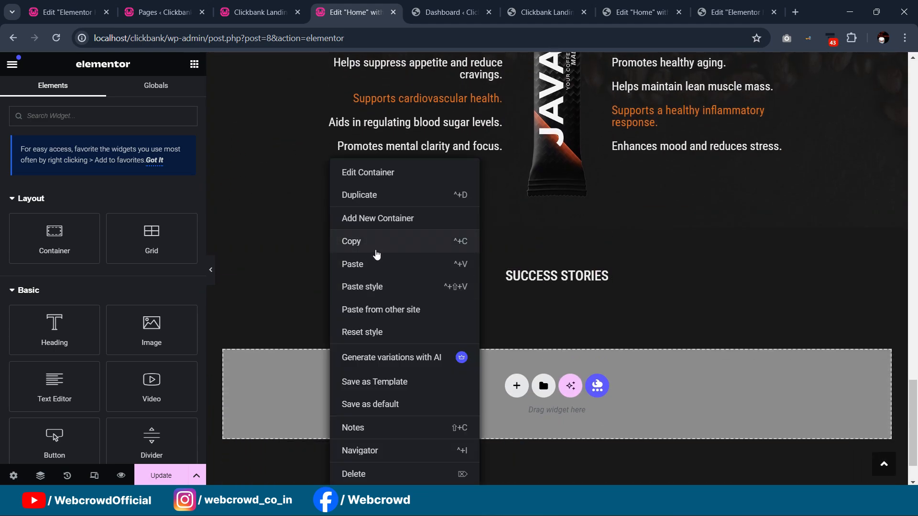
pyautogui.click(373, 265)
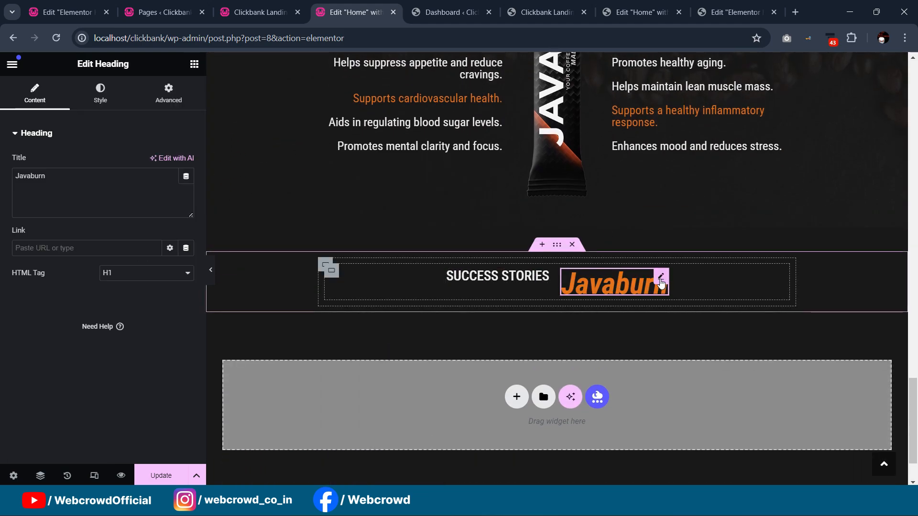
# - Try centre alignment for the heading row's items and settle on aligning them to the end
pyautogui.click(322, 269)
pyautogui.click(333, 274)
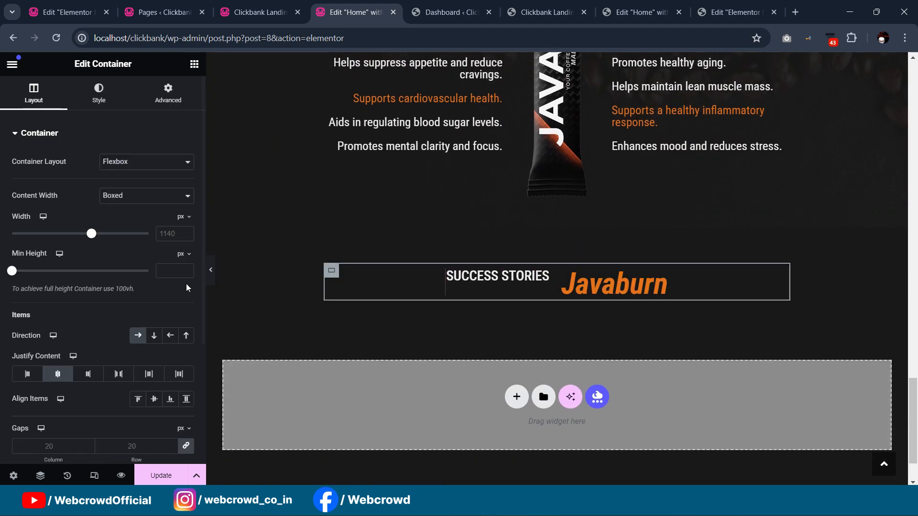
pyautogui.click(154, 399)
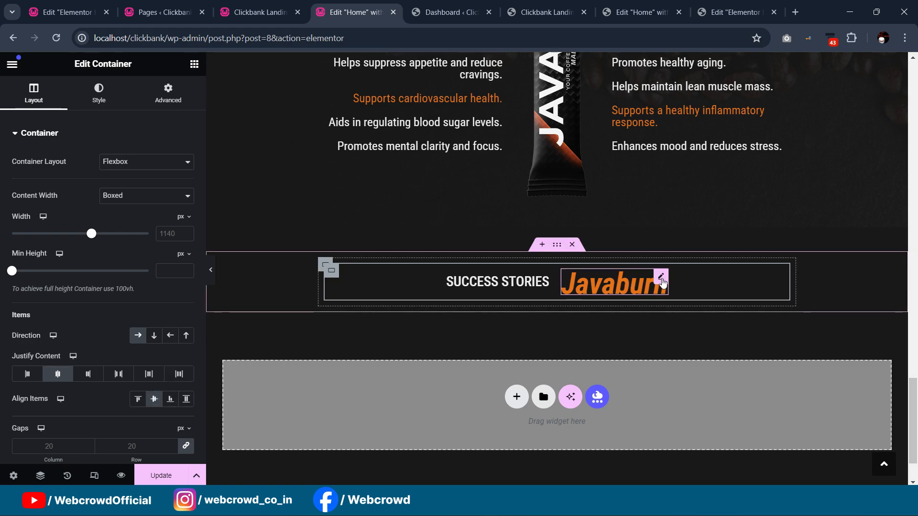
pyautogui.click(662, 280)
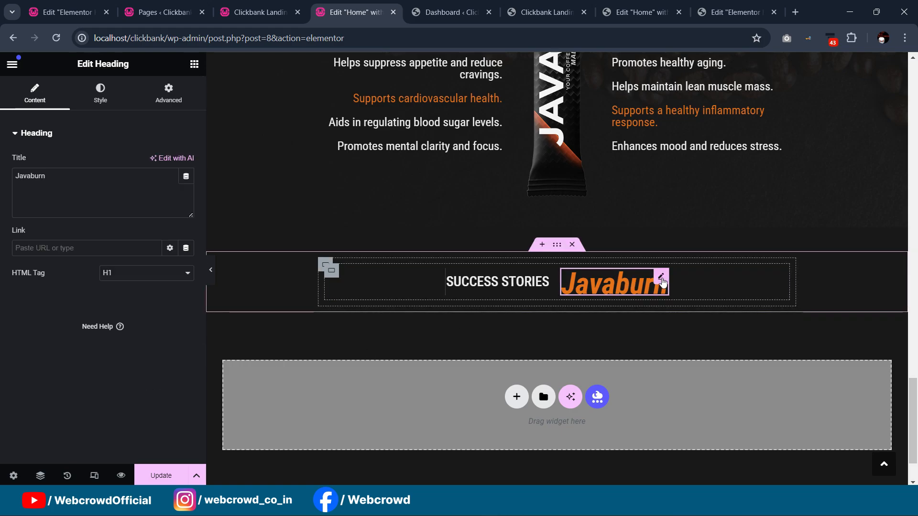
pyautogui.click(331, 277)
pyautogui.click(170, 399)
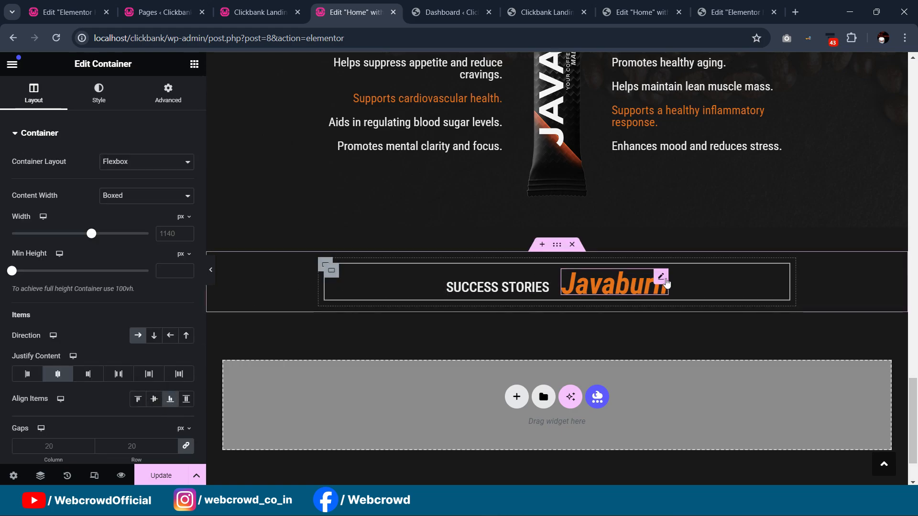
# - Move the Javaburn heading in front of SUCCESS STORIES and briefly preview the page without the editing panel
pyautogui.click(665, 282)
pyautogui.click(164, 98)
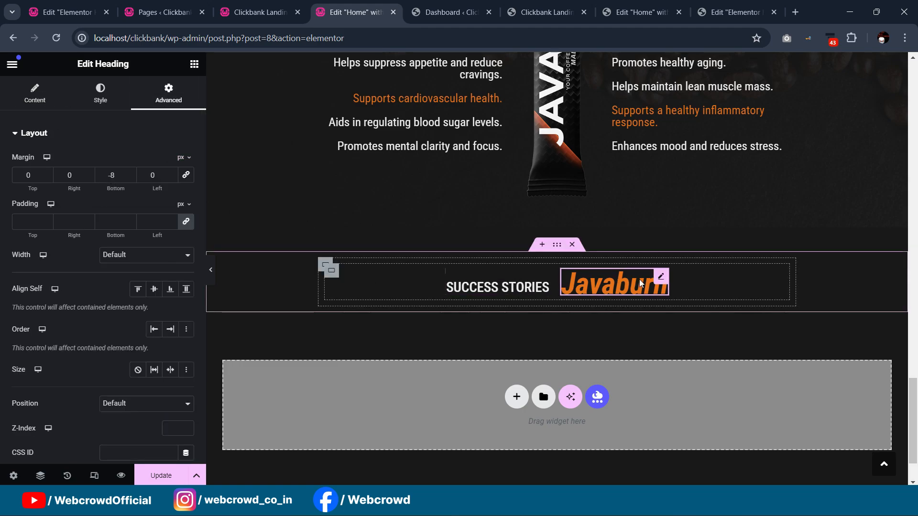
pyautogui.moveTo(658, 282)
pyautogui.mouseDown()
pyautogui.moveTo(445, 281)
pyautogui.moveTo(571, 289)
pyautogui.mouseUp()
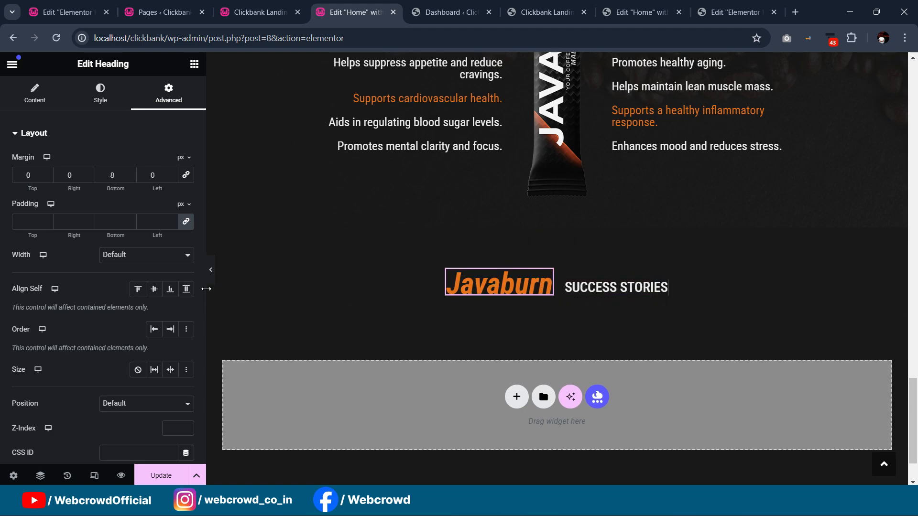
pyautogui.click(211, 271)
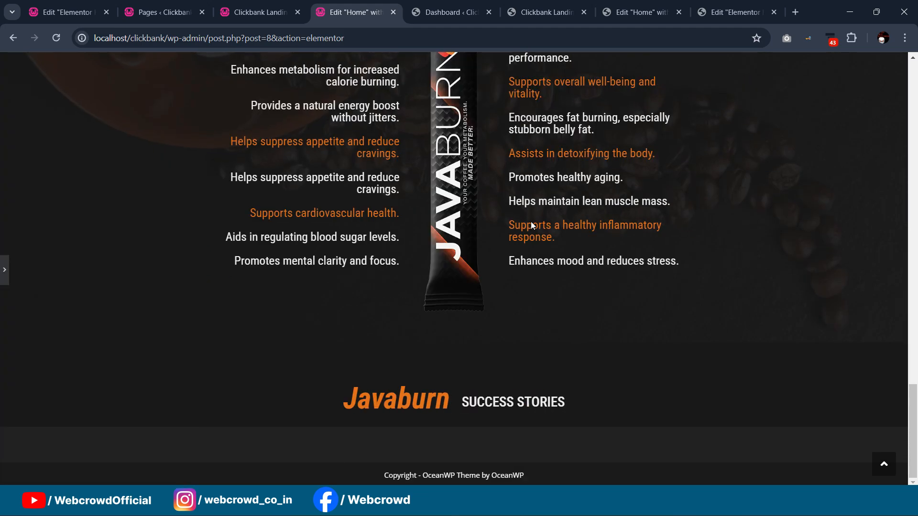
pyautogui.hotkey('ctrl', 'p')
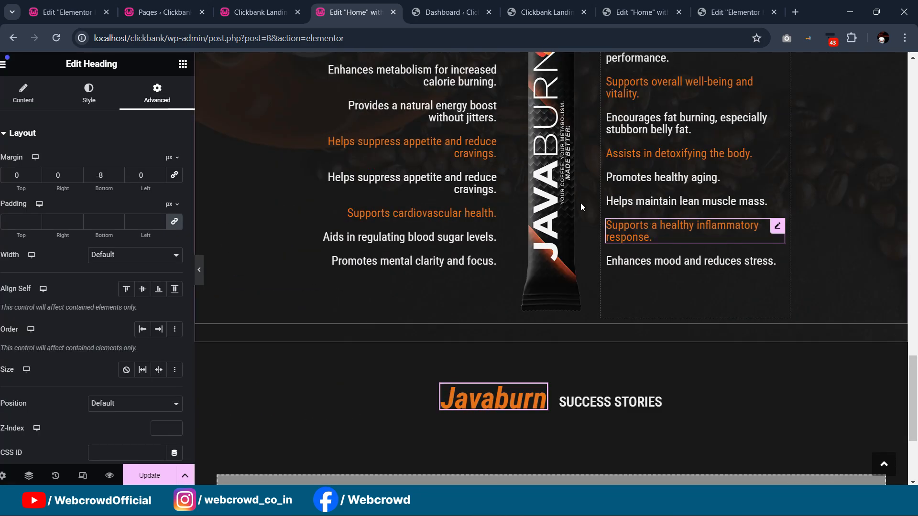
# - Add a container below the success stories heading row with two side-by-side nested containers, duplicating the first to make the second
pyautogui.scroll(-4, 569, 220)
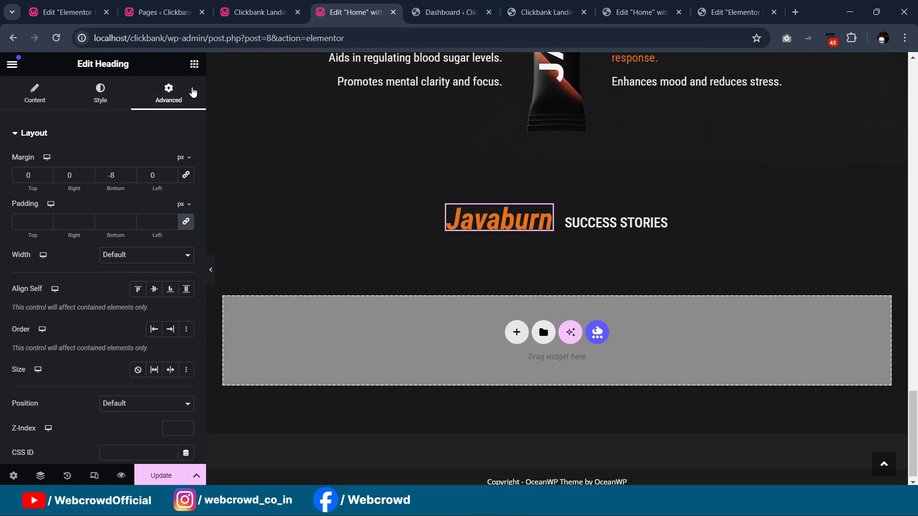
pyautogui.click(194, 63)
pyautogui.moveTo(54, 238); pyautogui.dragTo(407, 245)
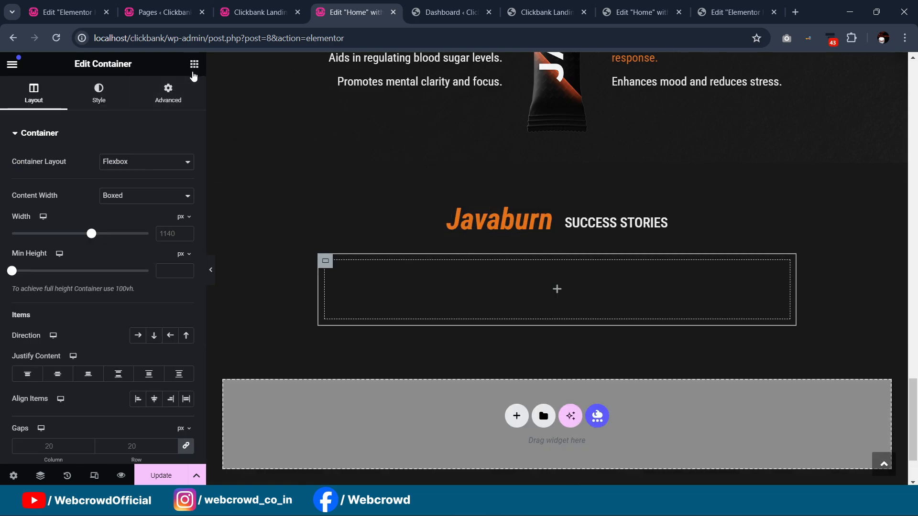
pyautogui.click(193, 70)
pyautogui.moveTo(60, 252); pyautogui.dragTo(361, 297)
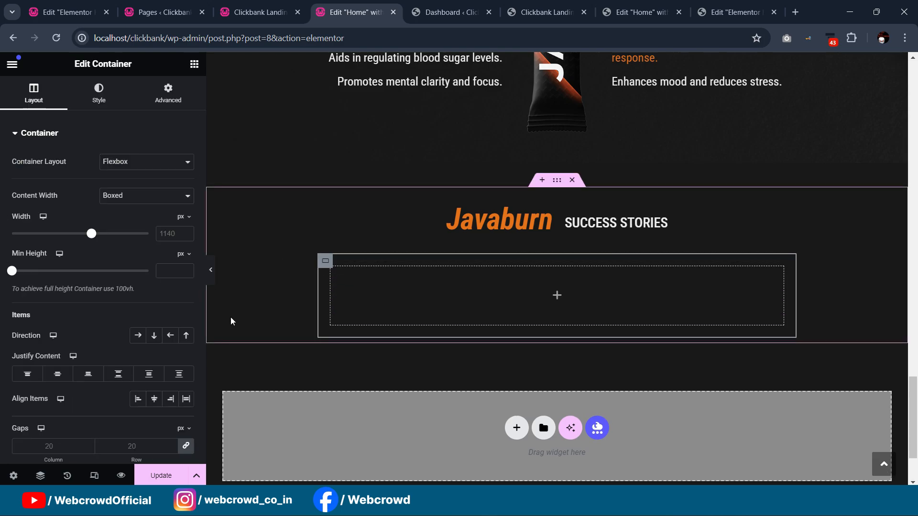
pyautogui.rightClick(333, 268)
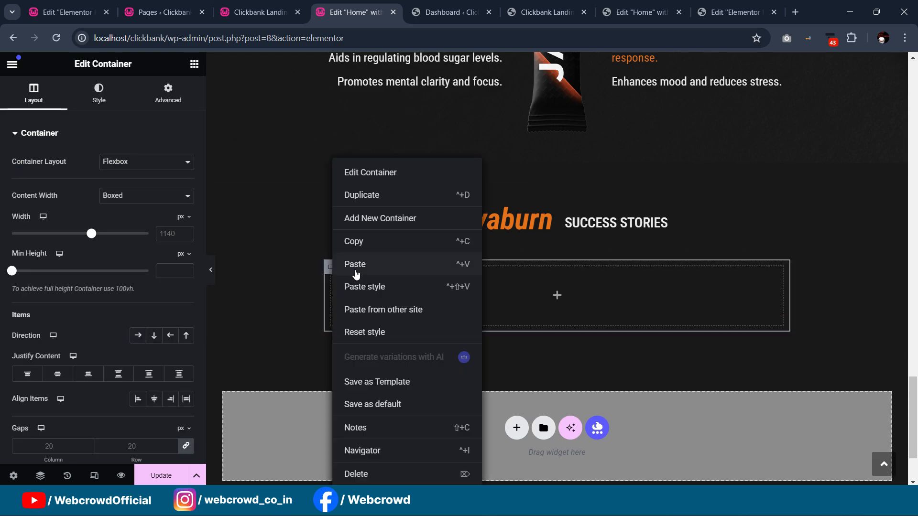
pyautogui.click(380, 196)
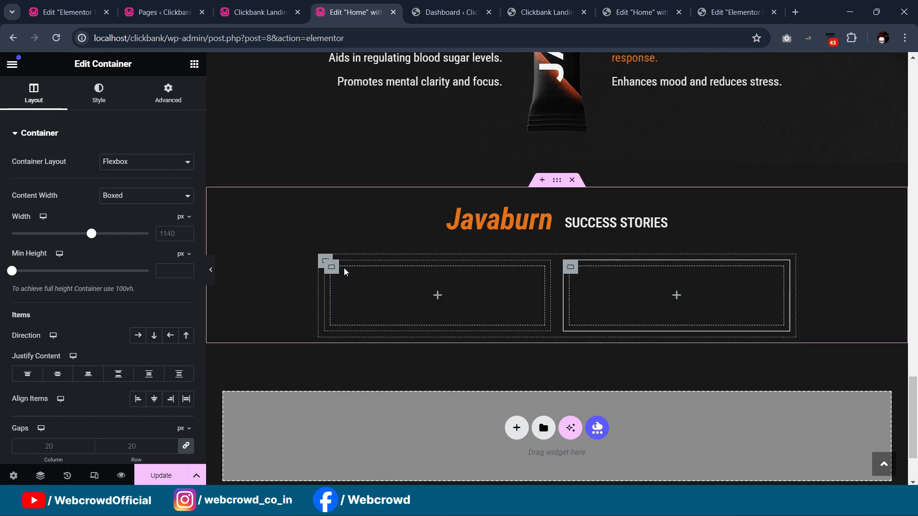
# - Add an Image widget to the first nested container below the success stories heading and set its resolution to Full
pyautogui.click(193, 65)
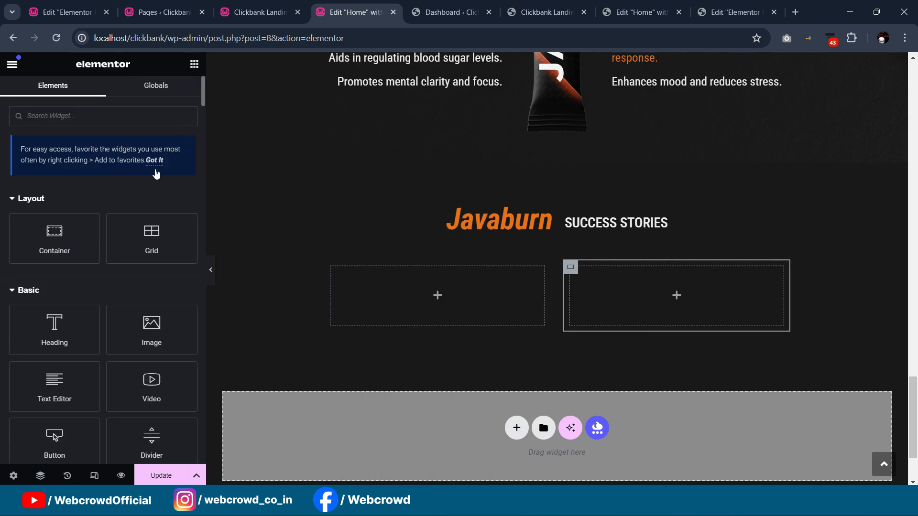
pyautogui.moveTo(139, 333); pyautogui.dragTo(427, 315)
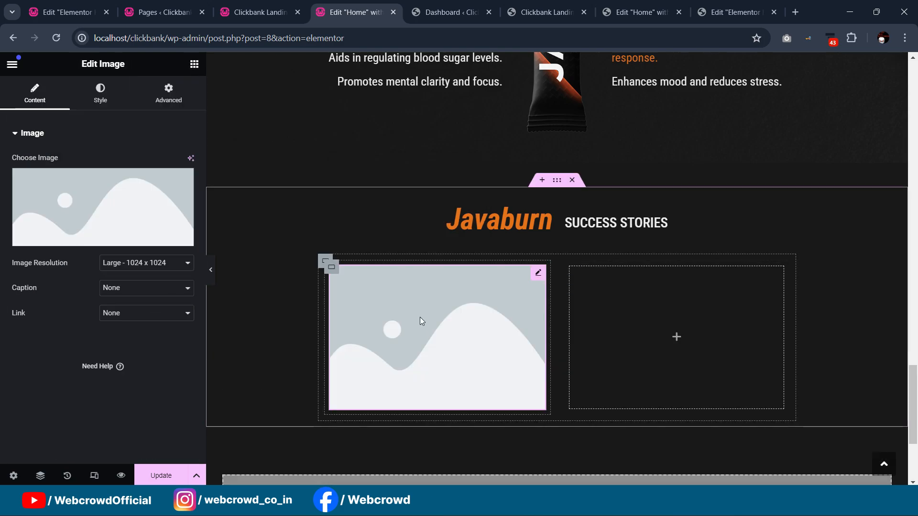
pyautogui.click(141, 260)
pyautogui.click(127, 360)
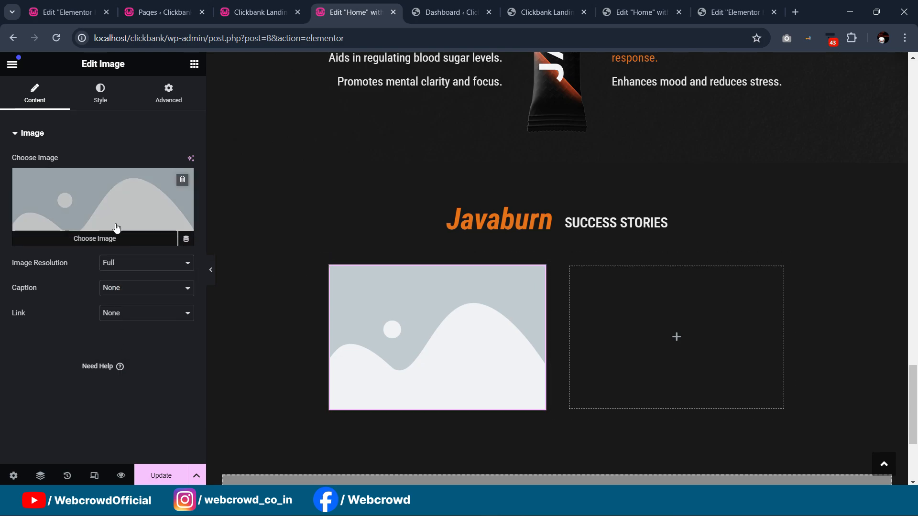
# - Upload the before-and-after photo 1.jpg from the Clickbank landing page project folder and insert it into the image widget
pyautogui.click(118, 229)
pyautogui.click(154, 106)
pyautogui.click(519, 272)
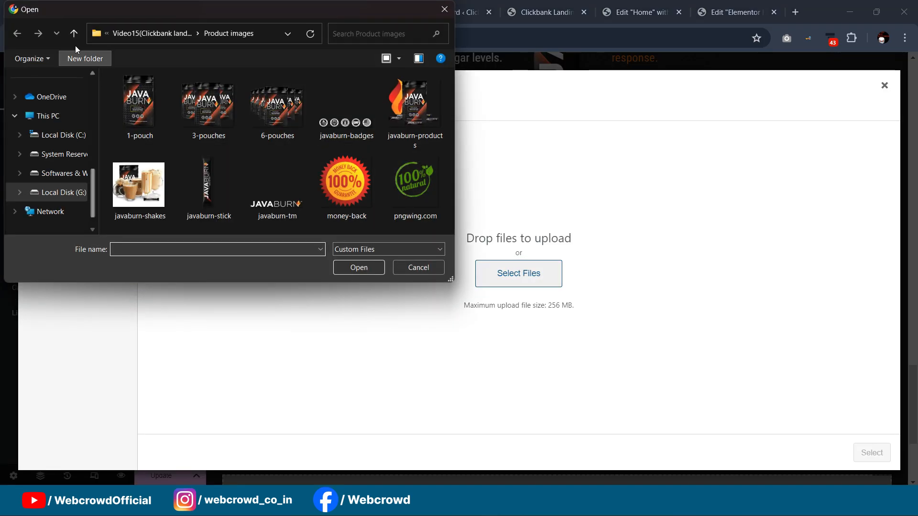
pyautogui.click(74, 33)
pyautogui.scroll(-5, 292, 129)
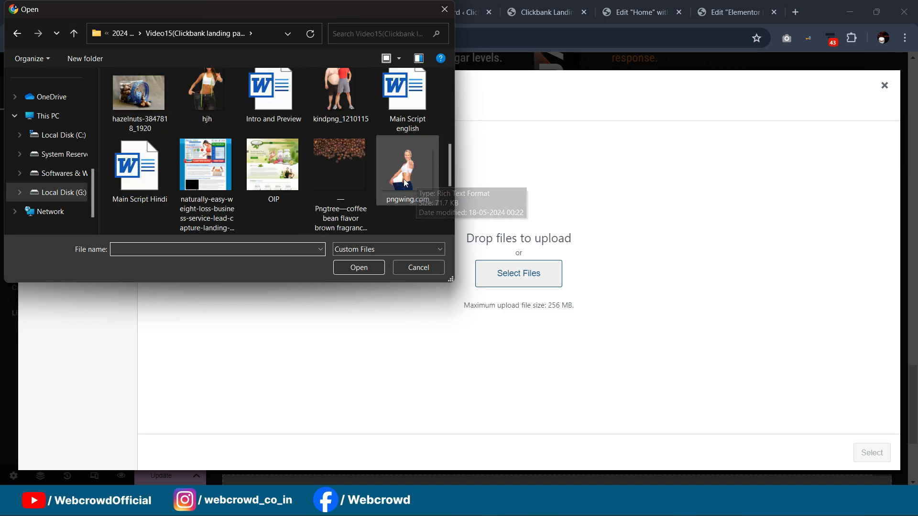
pyautogui.scroll(5, 367, 168)
pyautogui.click(348, 115)
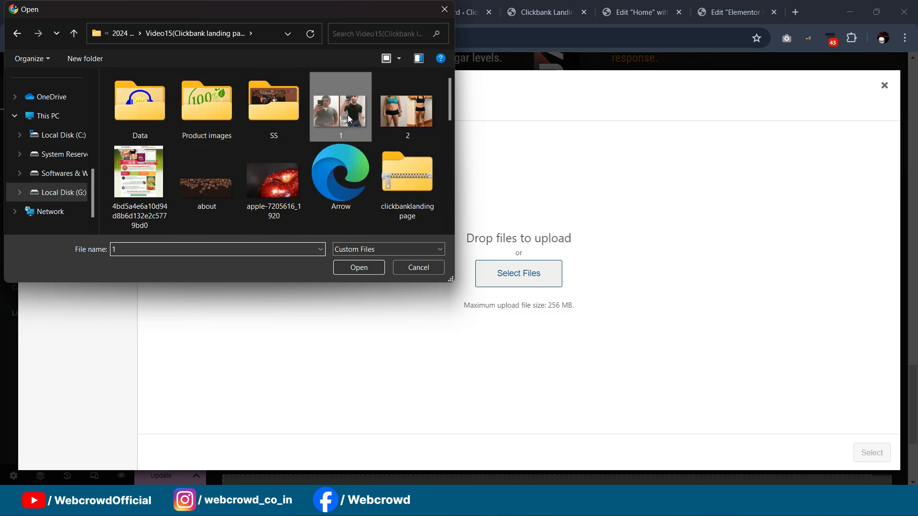
pyautogui.click(361, 274)
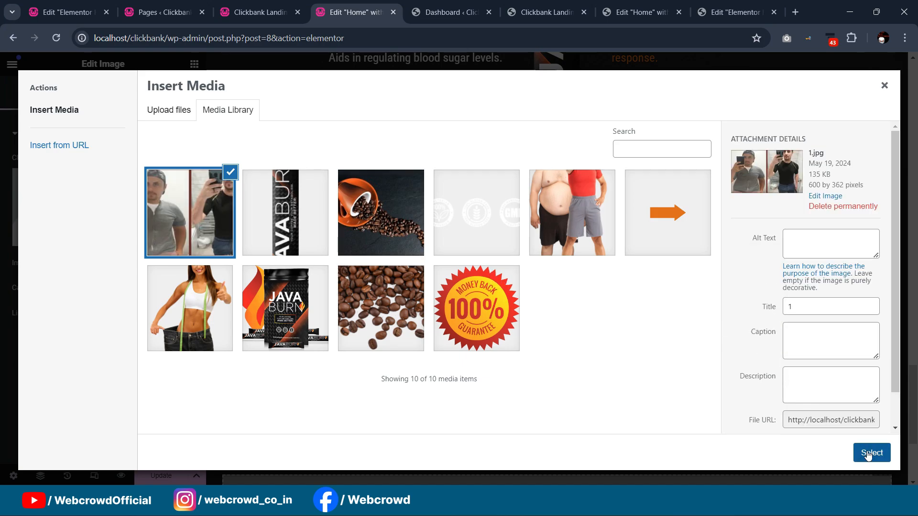
pyautogui.click(869, 454)
# - Set the content width of both side-by-side nested containers to Full Width
pyautogui.scroll(-2, 503, 291)
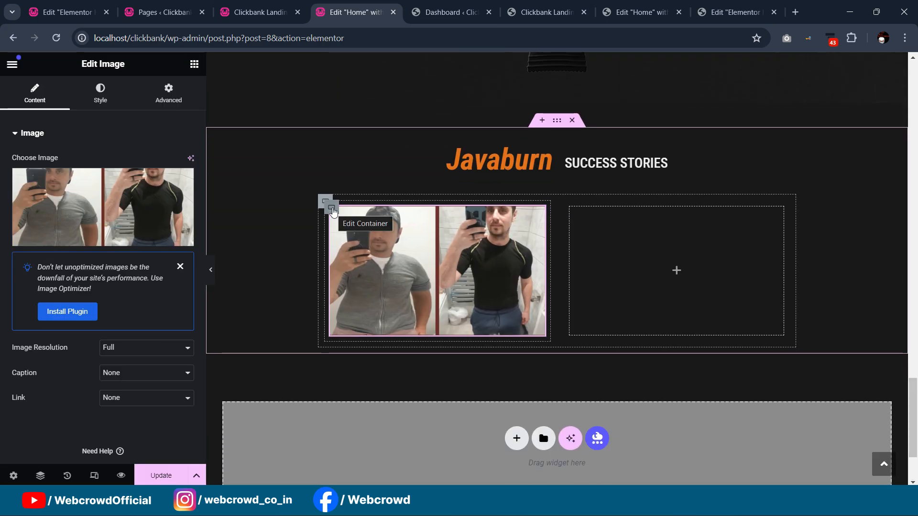
pyautogui.click(332, 208)
pyautogui.click(132, 197)
pyautogui.click(121, 216)
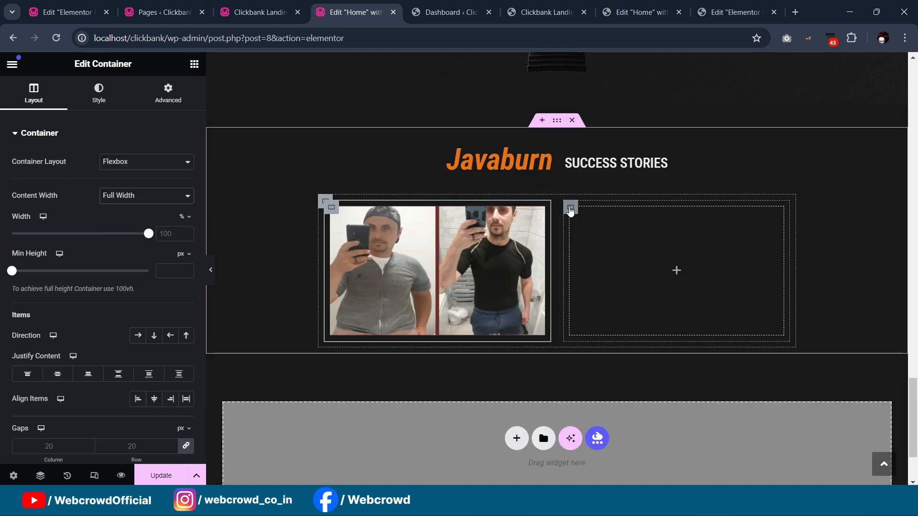
pyautogui.click(570, 211)
pyautogui.click(144, 196)
pyautogui.click(150, 218)
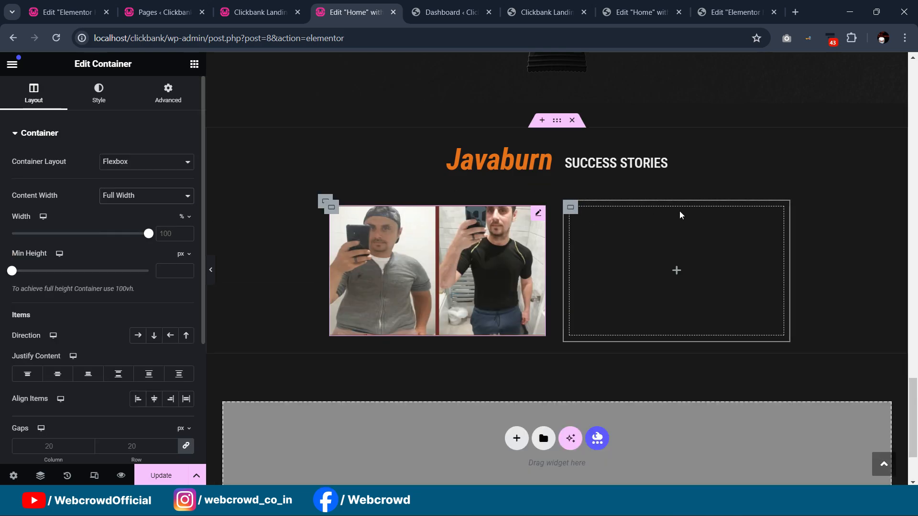
pyautogui.click(331, 215)
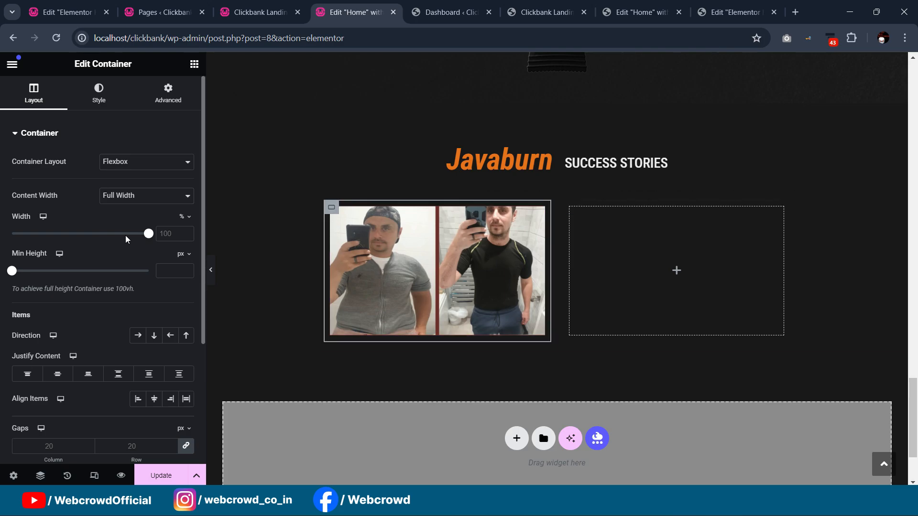
# - Give the before-and-after image 15 px of padding on all sides
pyautogui.click(538, 215)
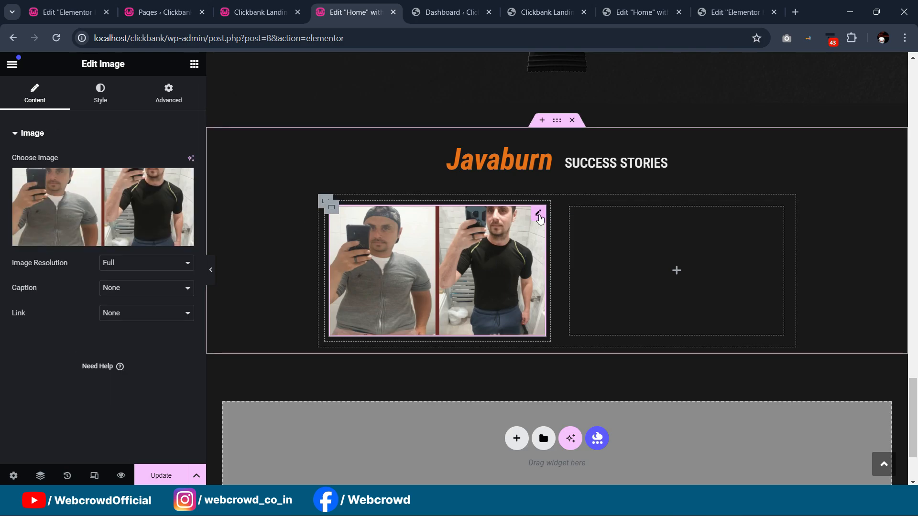
pyautogui.click(168, 93)
pyautogui.scroll(-3, 79, 271)
pyautogui.scroll(-5, 80, 271)
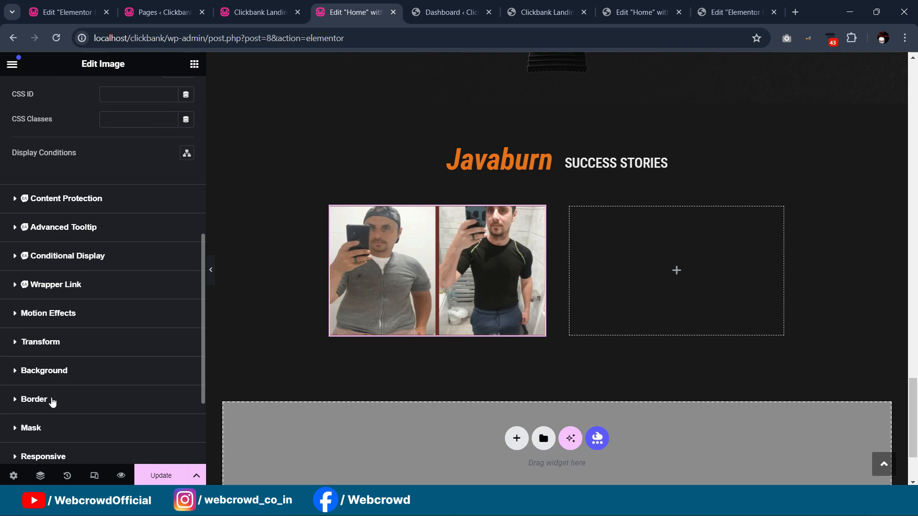
pyautogui.click(51, 375)
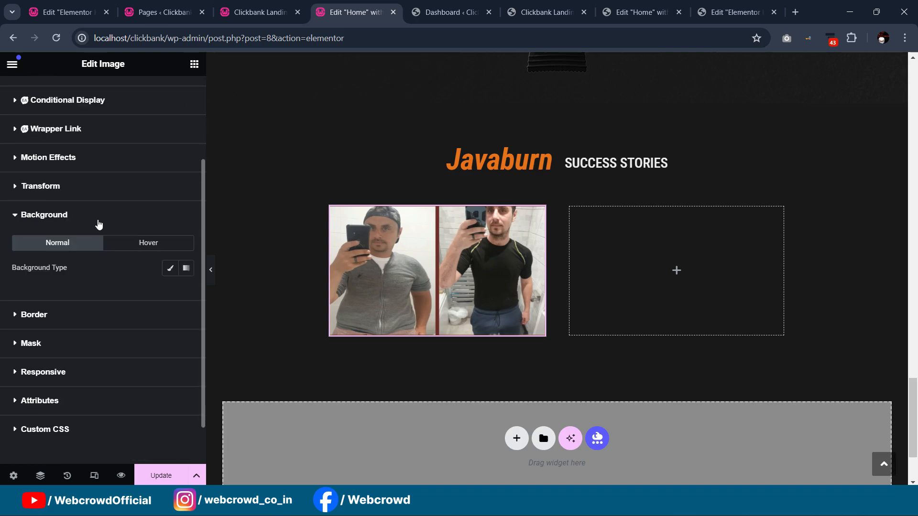
pyautogui.click(75, 317)
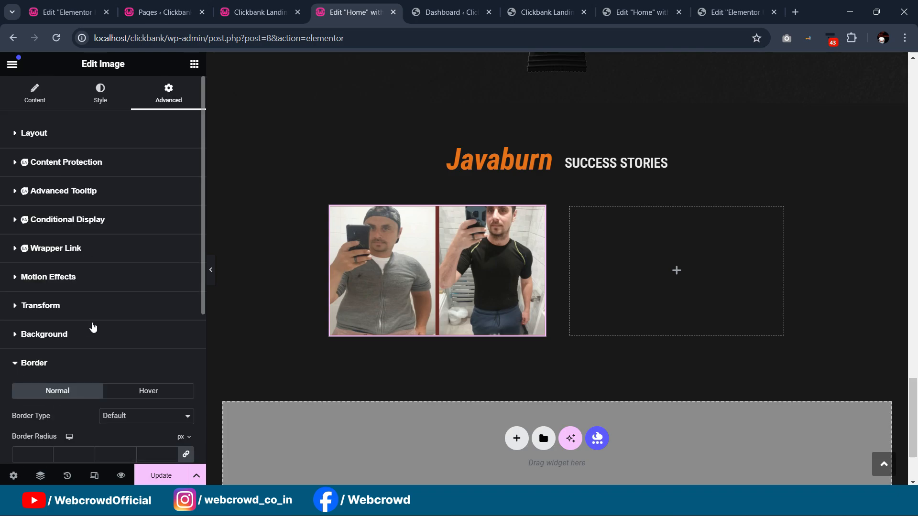
pyautogui.click(186, 369)
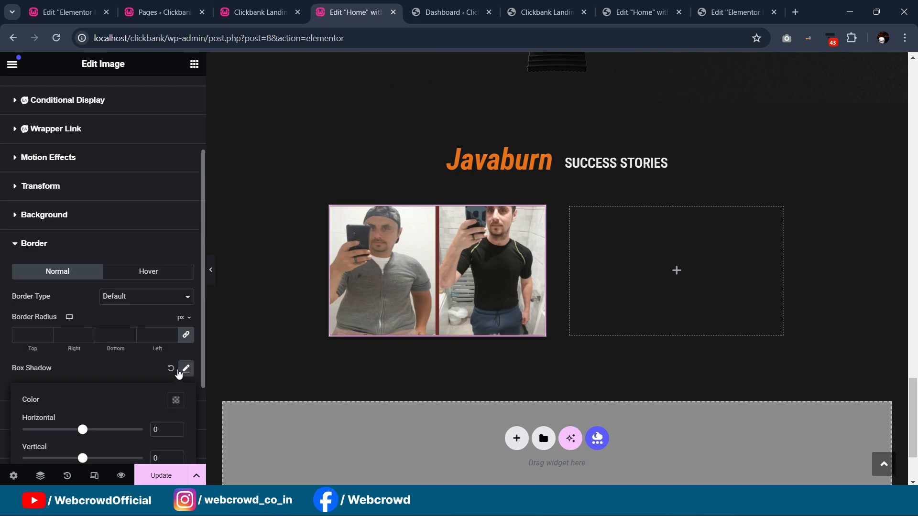
pyautogui.scroll(3, 132, 158)
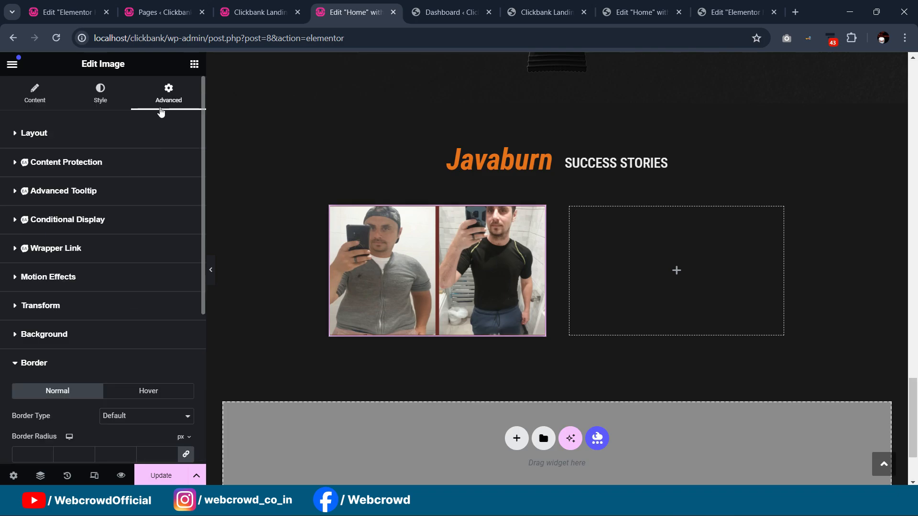
pyautogui.click(113, 141)
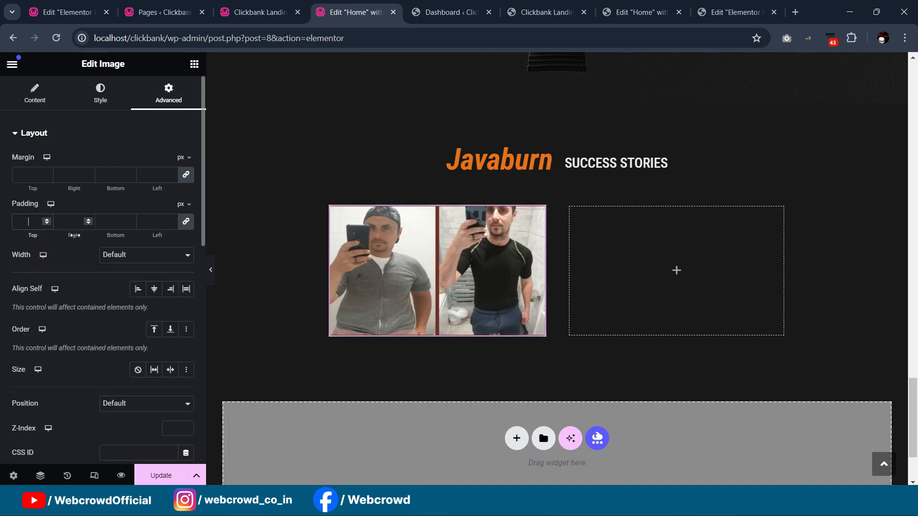
pyautogui.write('15')
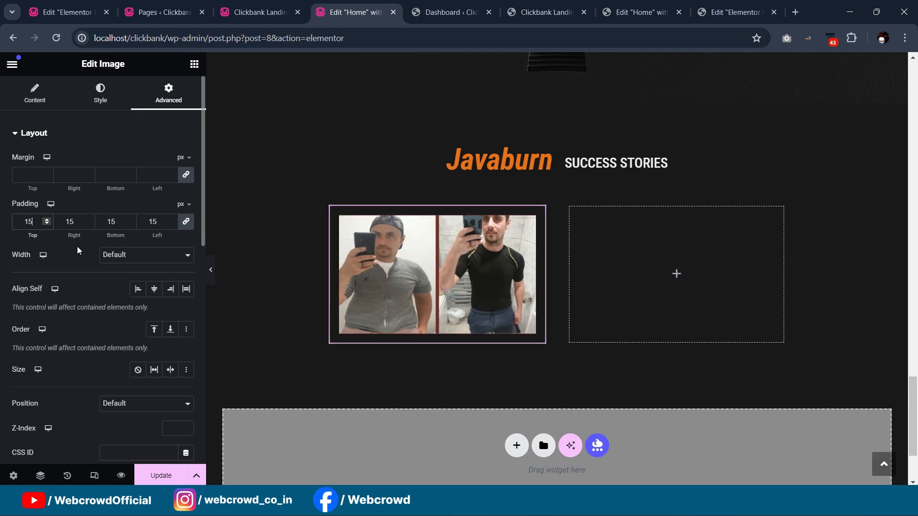
# - Give the image a 10 px border radius and a box shadow with horizontal 4, vertical 4 and blur 25
pyautogui.scroll(-8, 107, 228)
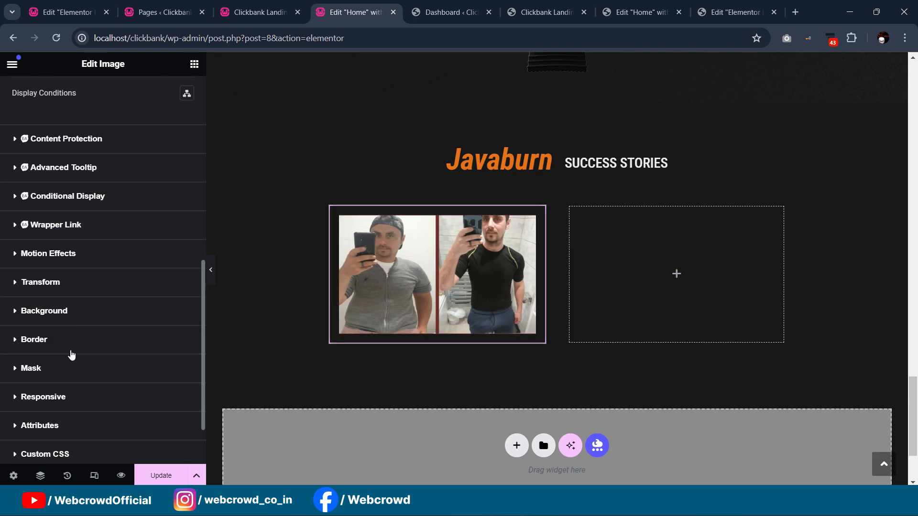
pyautogui.click(66, 352)
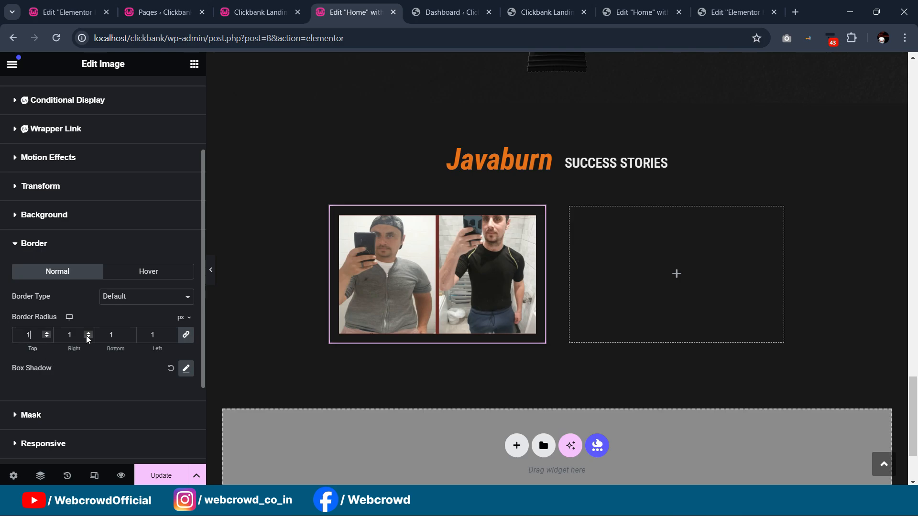
pyautogui.click(186, 369)
pyautogui.scroll(-1, 160, 375)
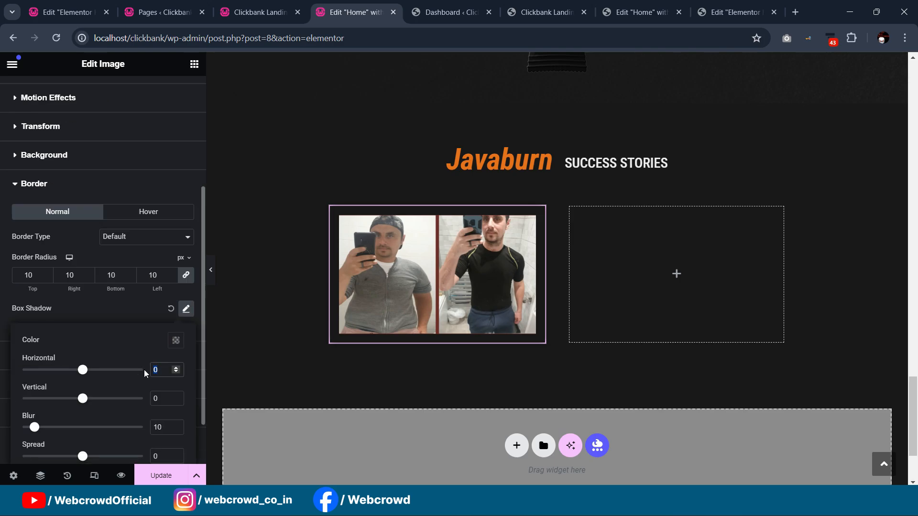
pyautogui.doubleClick(154, 398)
pyautogui.write('4')
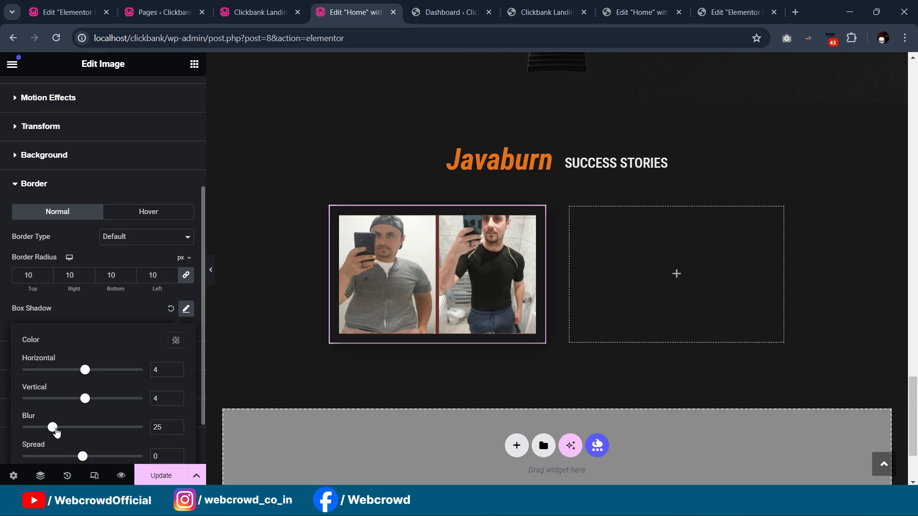
# - Preview the section without the editing panel and check the success stories layout on the reference page
pyautogui.click(211, 275)
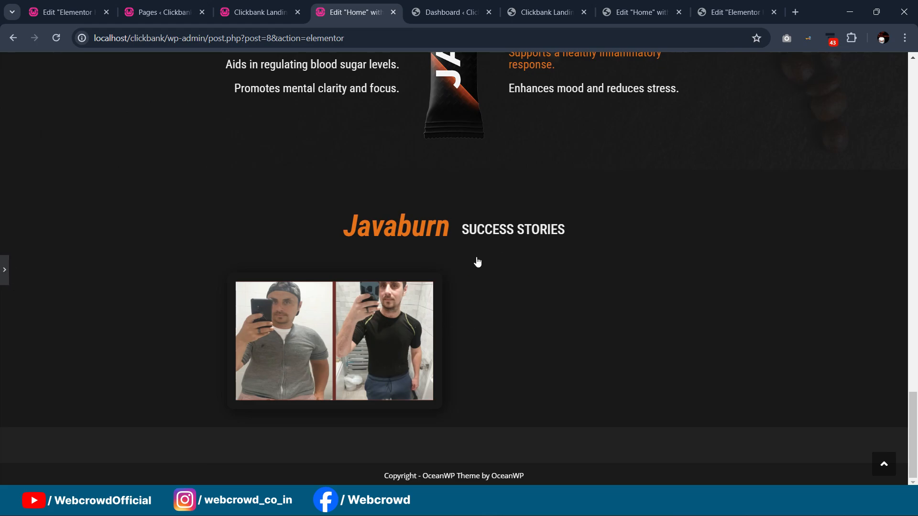
pyautogui.hotkey('ctrl', 'p')
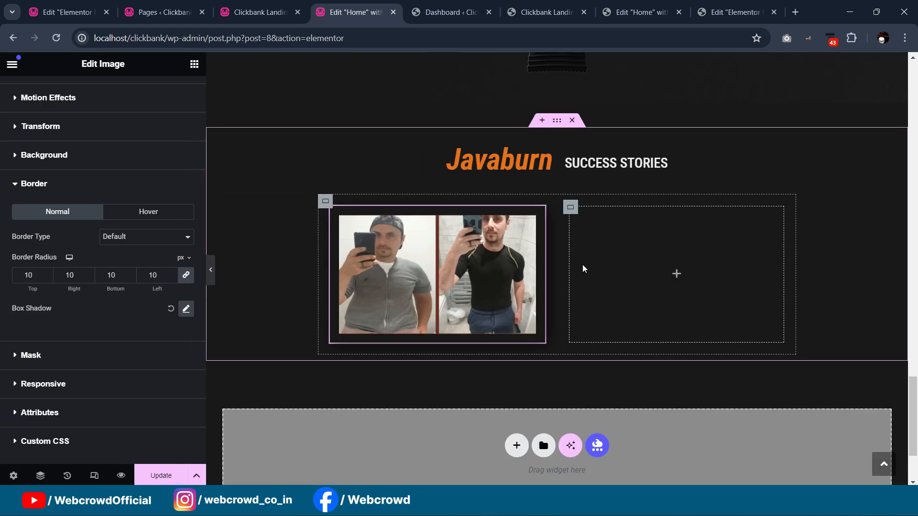
pyautogui.click(638, 12)
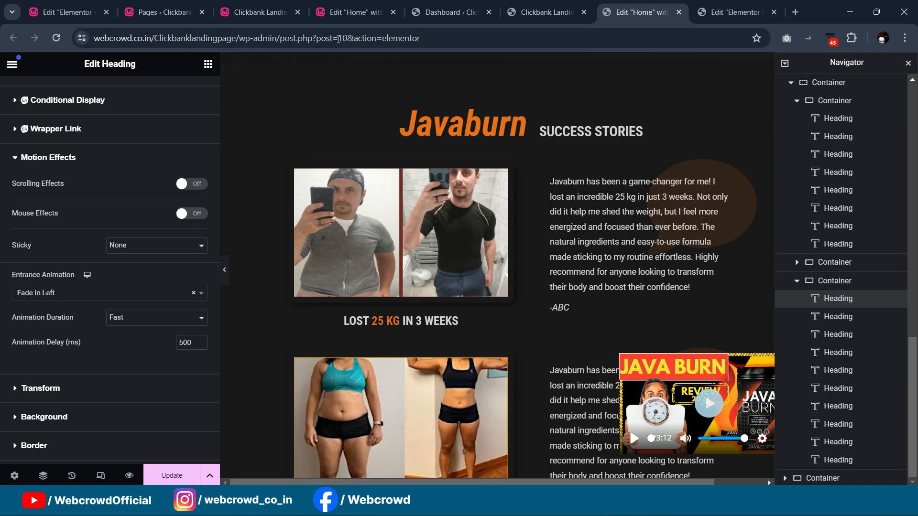
pyautogui.click(351, 12)
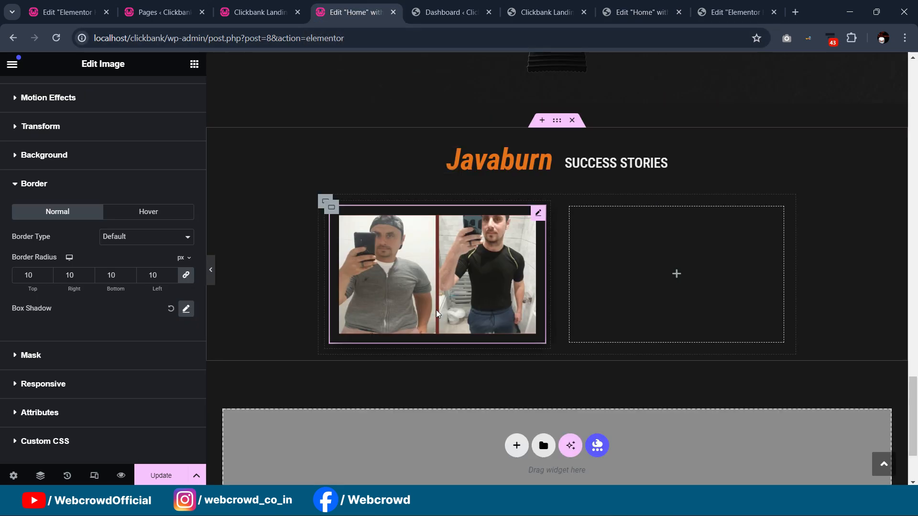
# - Copy the WHAT IS heading and paste it below the image in the first nested success stories container
pyautogui.scroll(10, 574, 205)
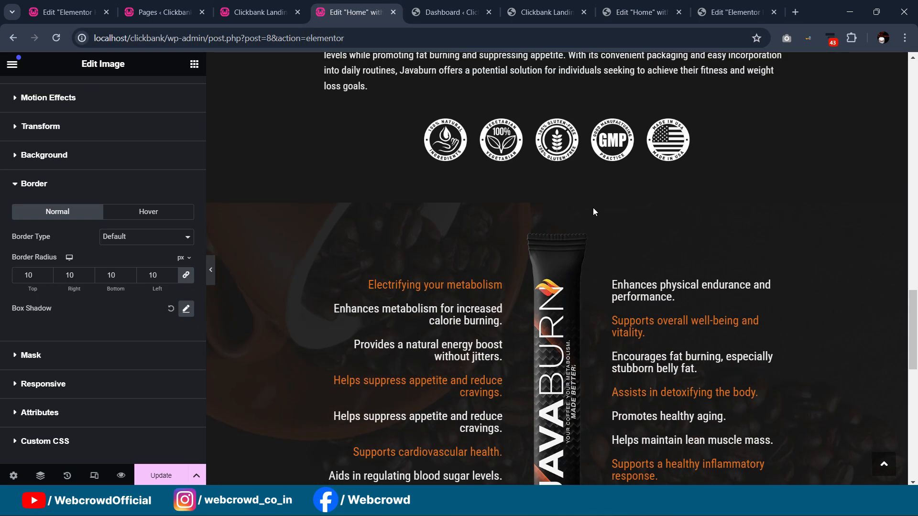
pyautogui.scroll(4, 574, 221)
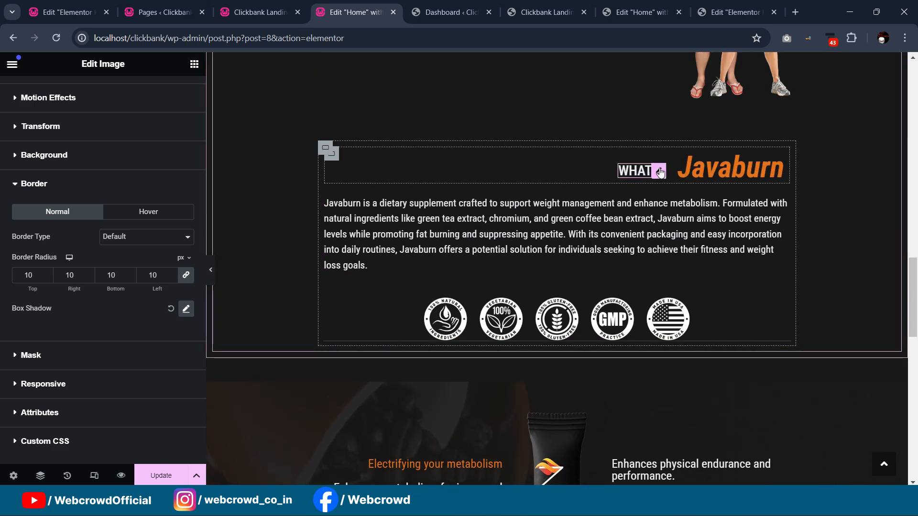
pyautogui.rightClick(660, 172)
pyautogui.click(802, 227)
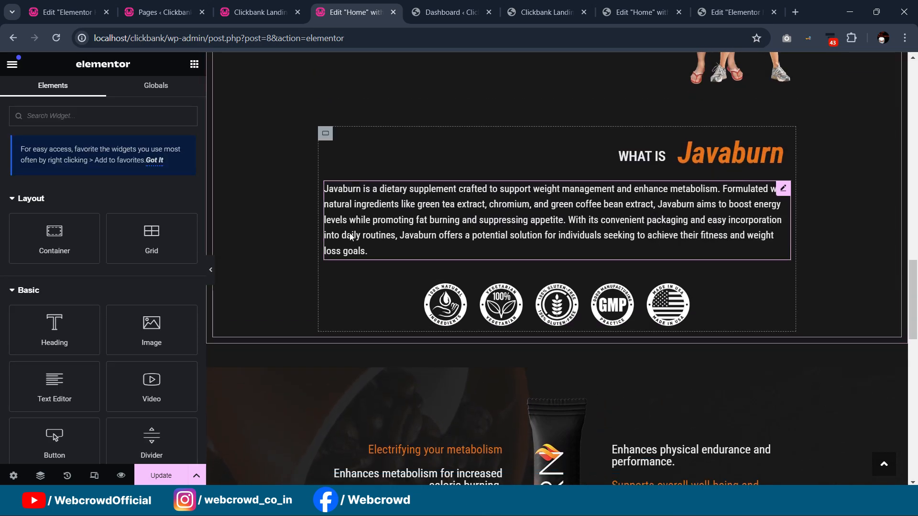
pyautogui.scroll(-10, 350, 235)
pyautogui.rightClick(332, 216)
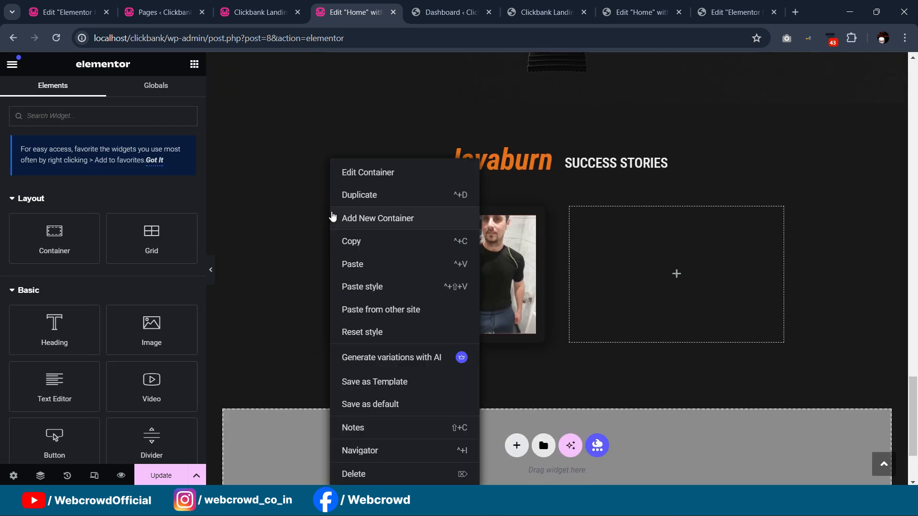
pyautogui.click(359, 265)
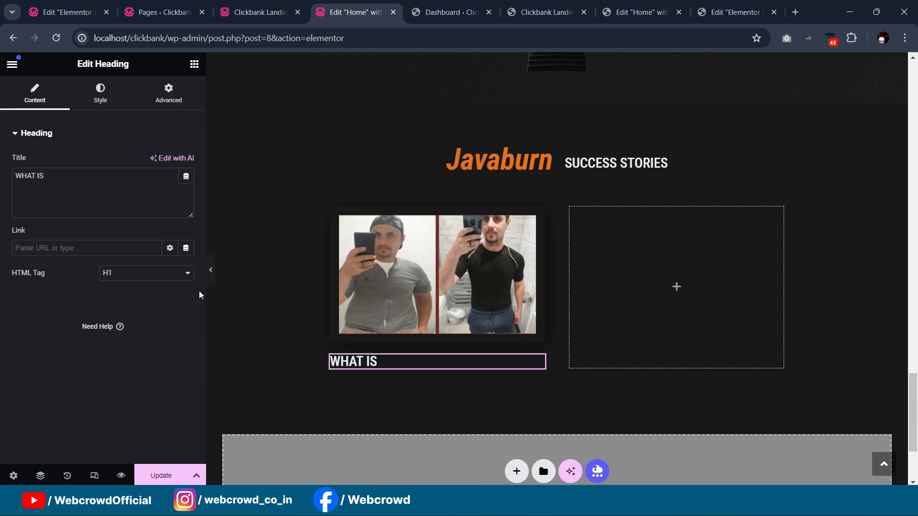
# - Center the WHAT IS heading below the before-and-after image and set its font size to 17 px
pyautogui.click(103, 103)
pyautogui.click(154, 162)
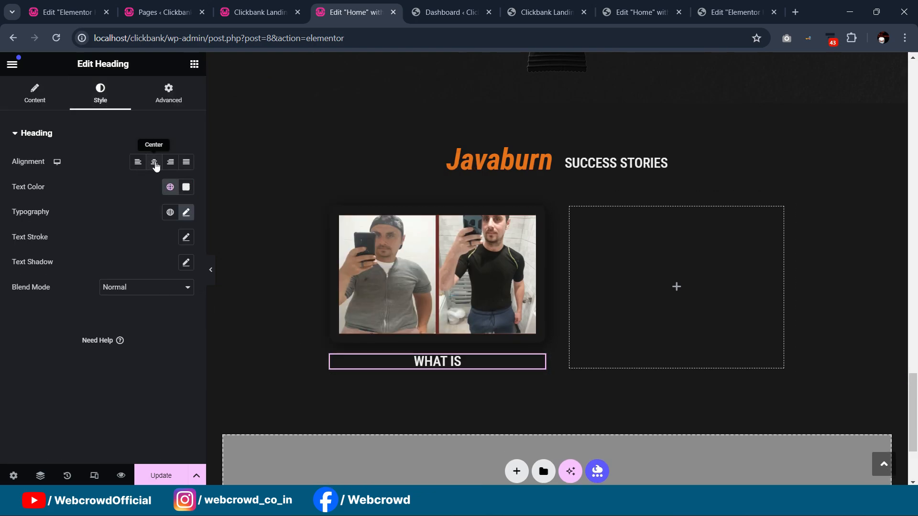
pyautogui.click(35, 95)
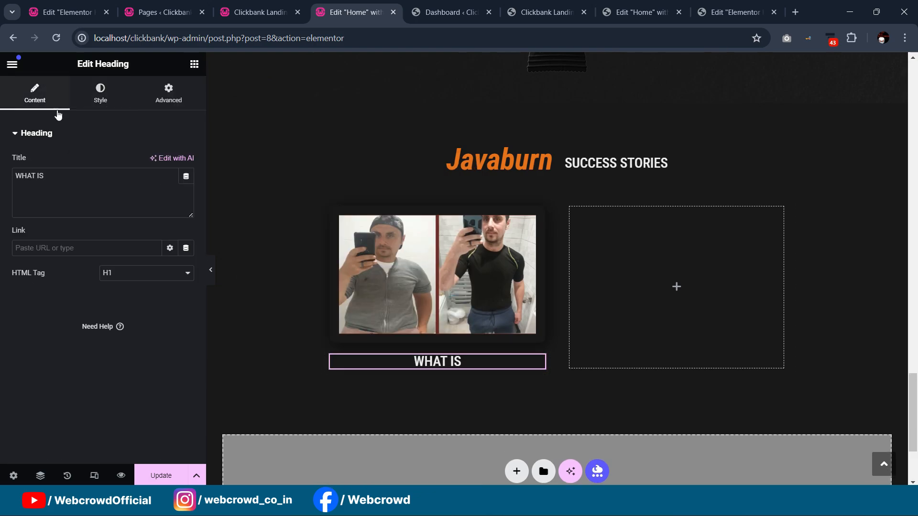
pyautogui.click(99, 97)
pyautogui.click(185, 213)
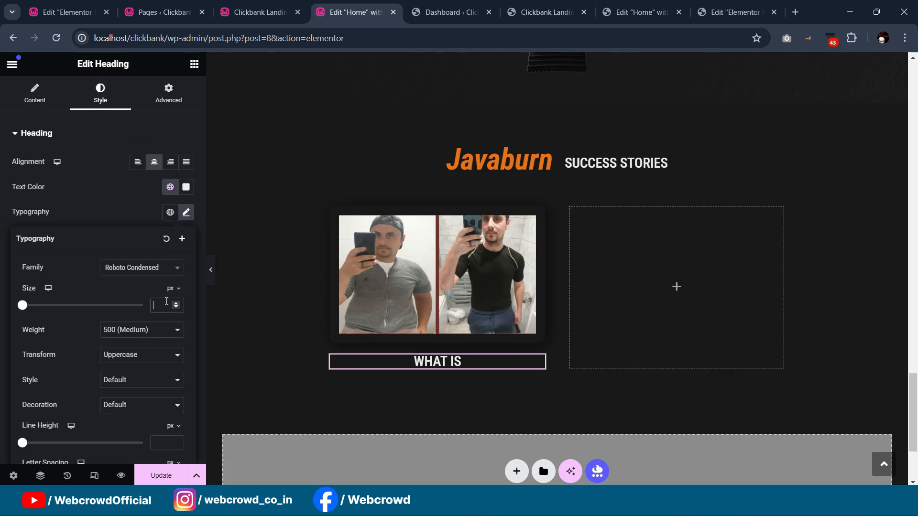
pyautogui.click(183, 305)
pyautogui.write('17')
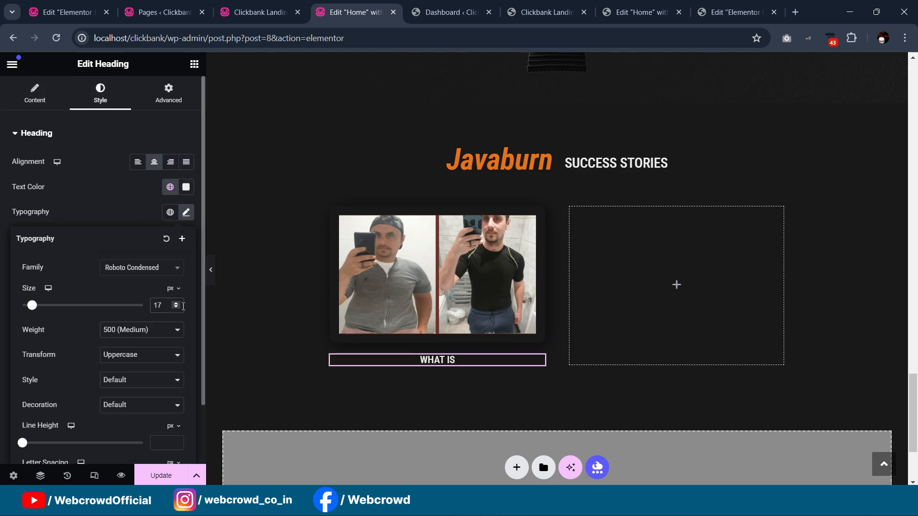
# - Replace the WHAT IS heading text with the reference page's caption "LOST <span style="color:#DC6B19">25 KG</span> IN 3 WEEKS"
pyautogui.click(568, 15)
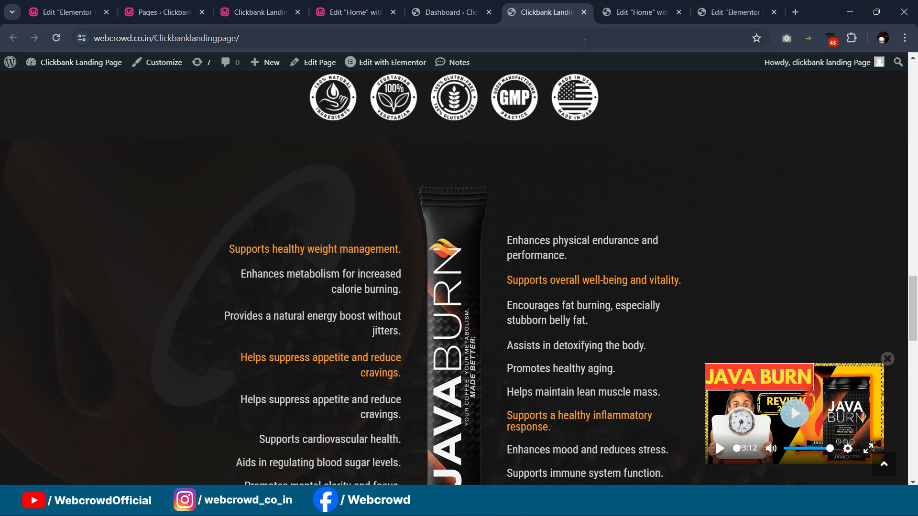
pyautogui.hotkey('ctrl', 'Tab')
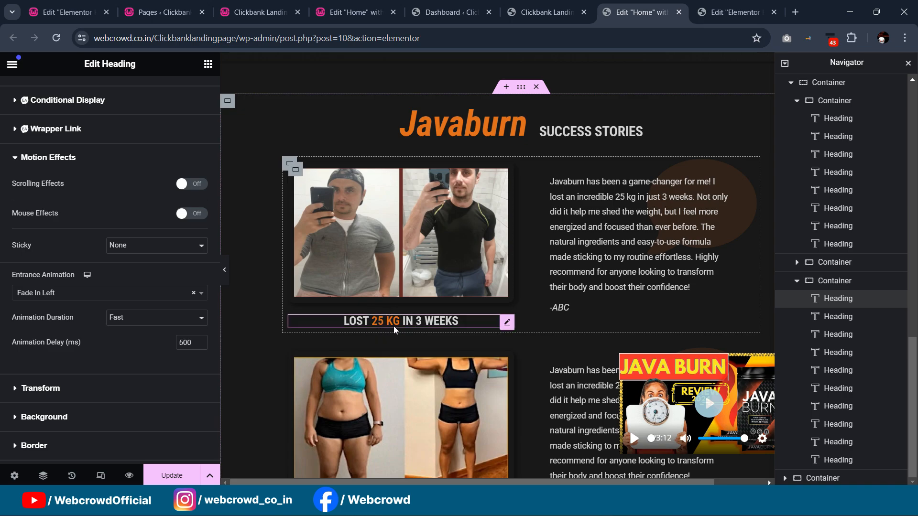
pyautogui.click(508, 325)
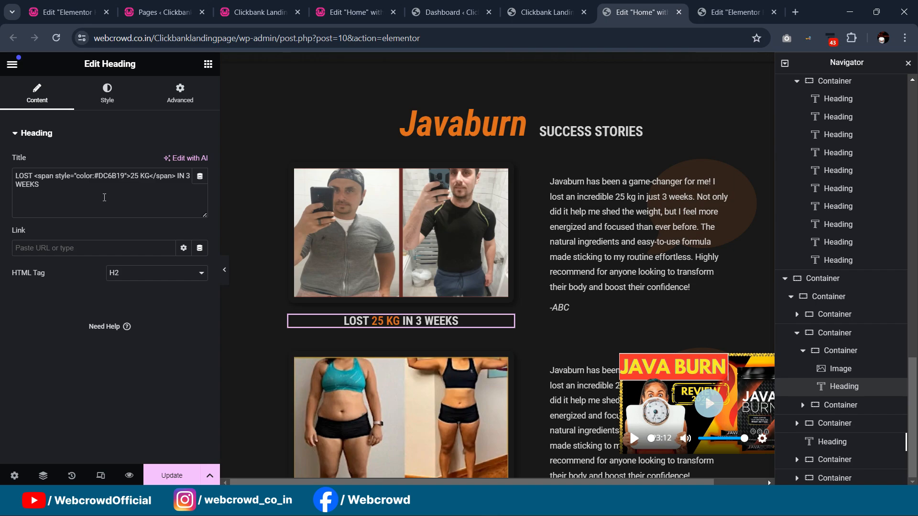
pyautogui.moveTo(60, 193); pyautogui.dragTo(2, 167)
pyautogui.hotkey('ctrl', 'c')
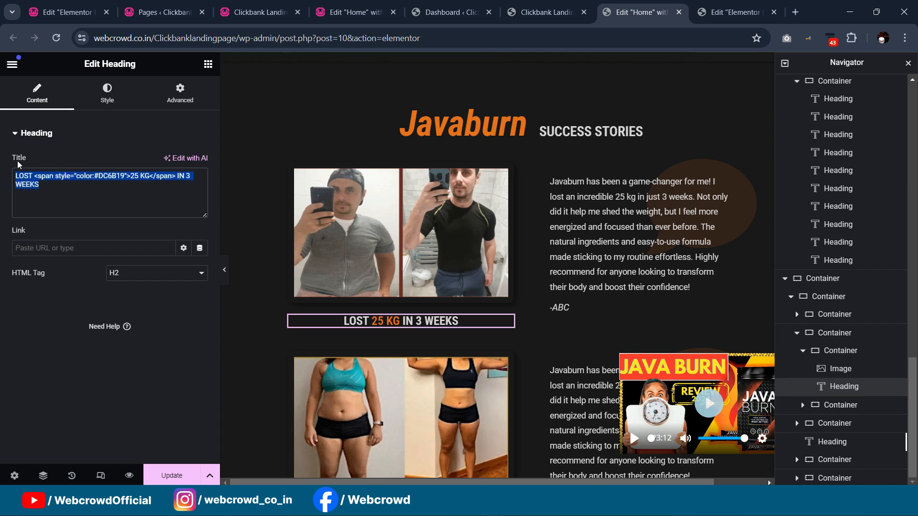
pyautogui.click(346, 14)
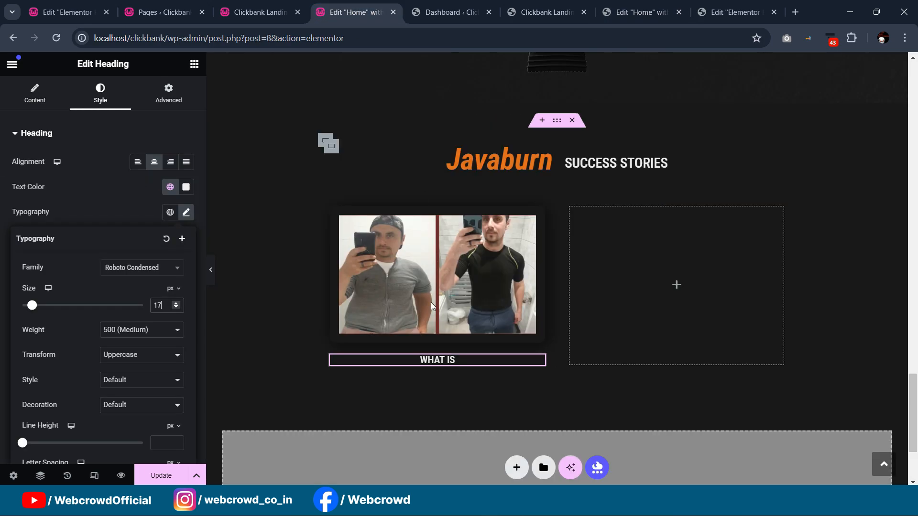
pyautogui.click(460, 360)
pyautogui.click(29, 94)
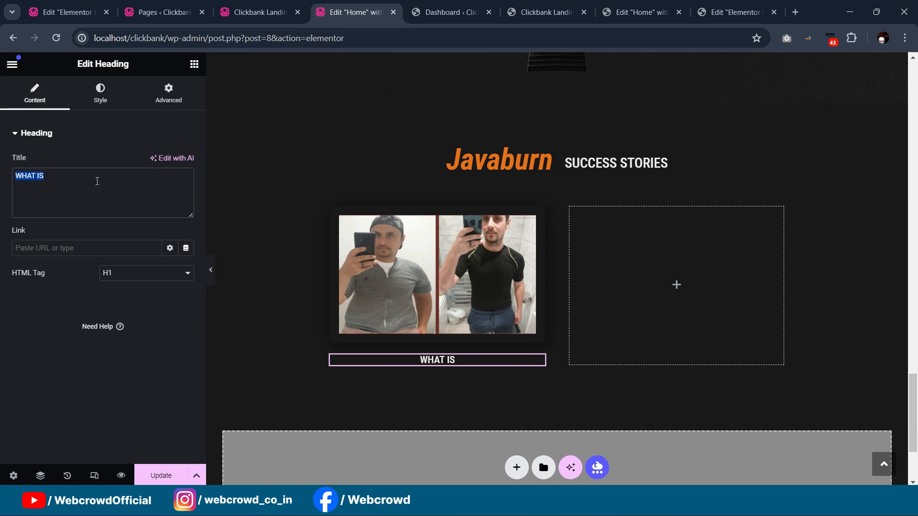
pyautogui.hotkey('ctrl', 'v')
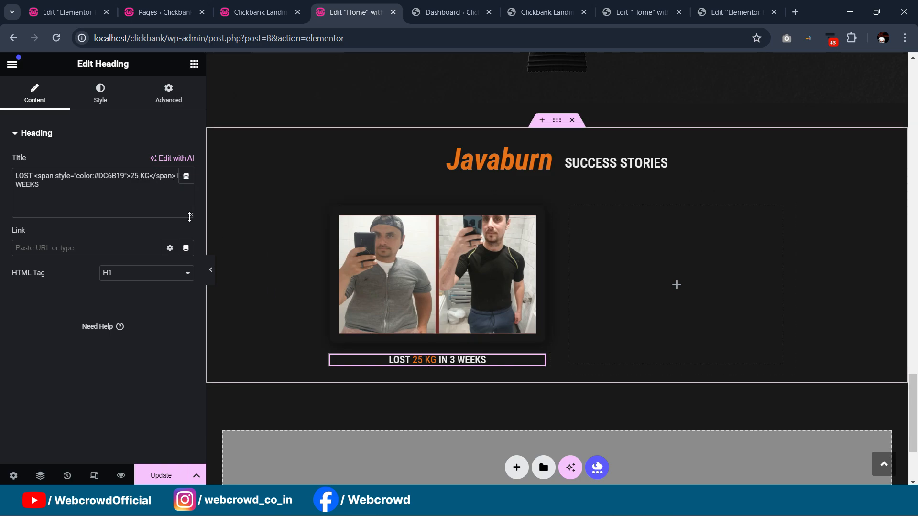
# - Set the caption's font size to 18 px and preview the section without the editing panel
pyautogui.click(97, 93)
pyautogui.click(186, 214)
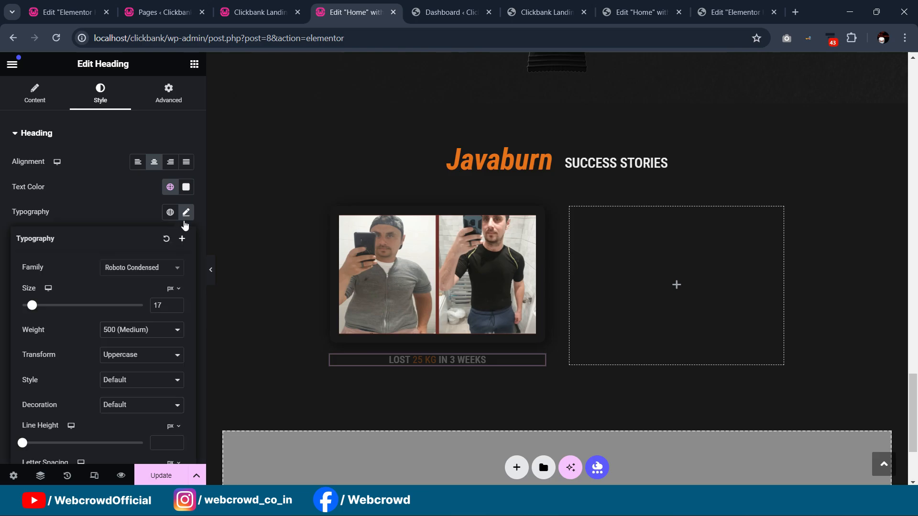
pyautogui.doubleClick(156, 306)
pyautogui.write('18')
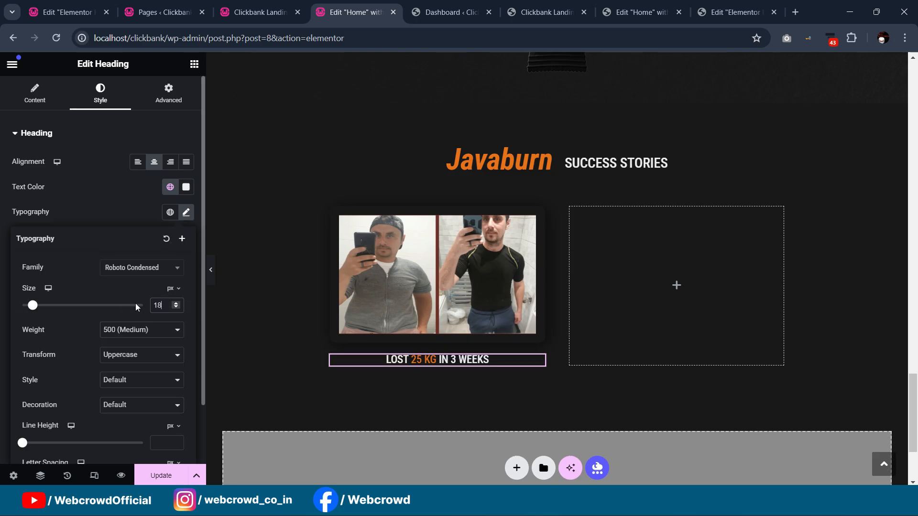
pyautogui.click(210, 270)
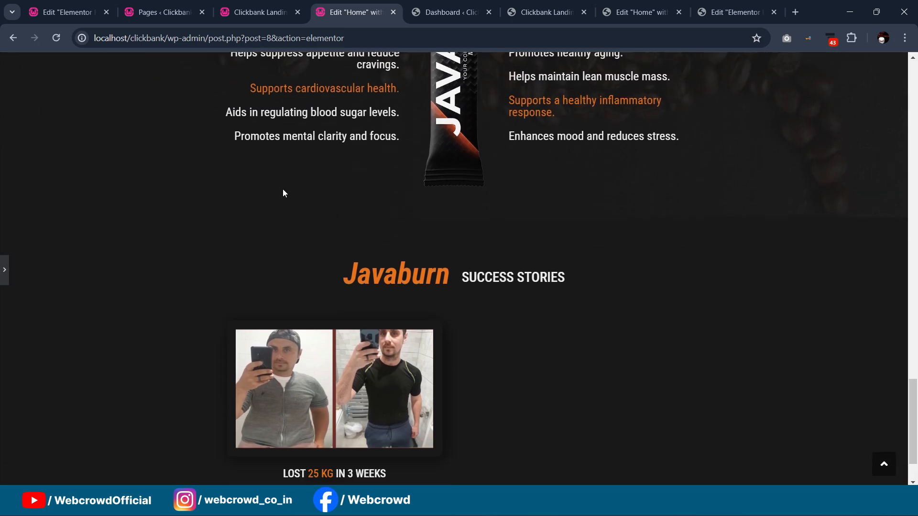
pyautogui.hotkey('ctrl', 'p')
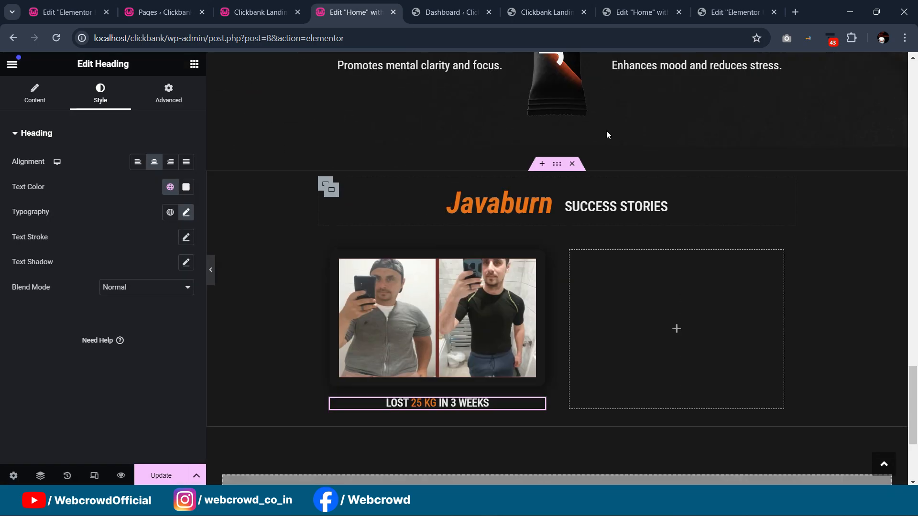
# - Copy the Javaburn description text from the WHAT IS section and paste it into the empty container beside the before-and-after image
pyautogui.scroll(12, 610, 225)
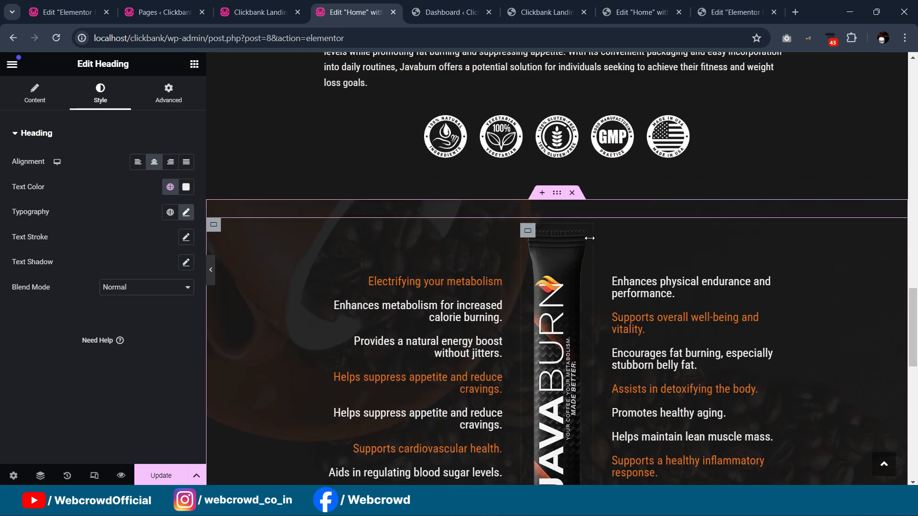
pyautogui.rightClick(782, 186)
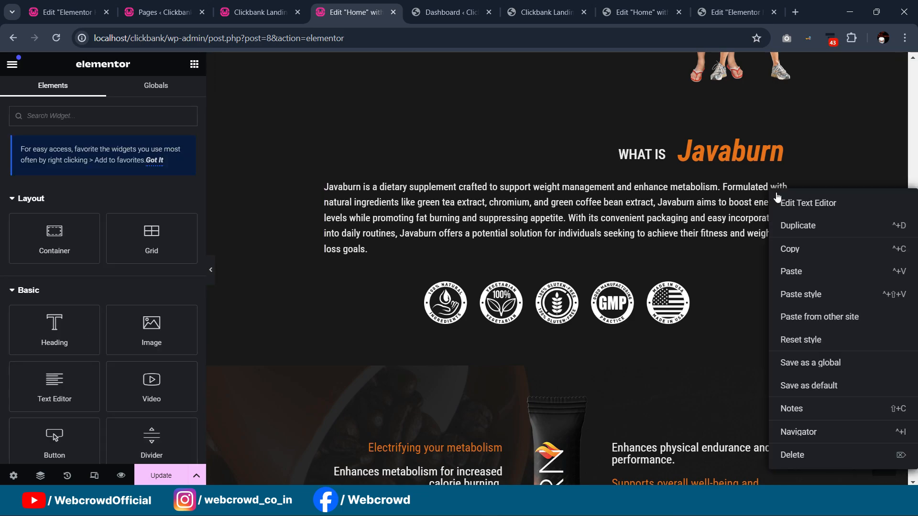
pyautogui.click(791, 249)
pyautogui.scroll(-10, 607, 239)
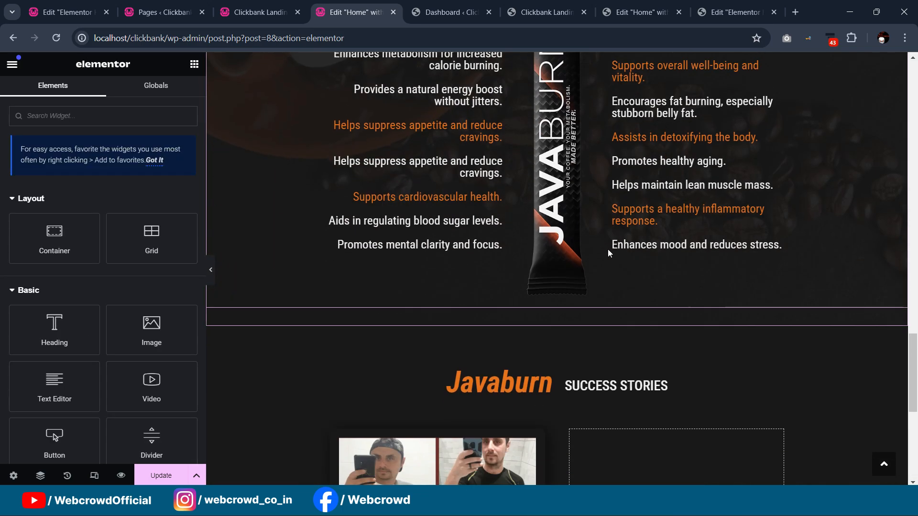
pyautogui.rightClick(571, 317)
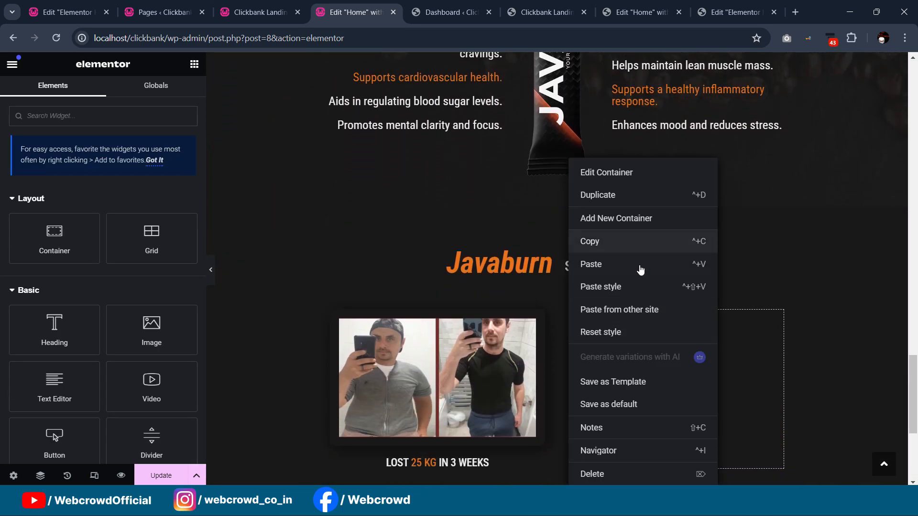
pyautogui.click(640, 265)
pyautogui.scroll(-3, 635, 297)
# - Replace the pasted description with the first success story testimonial copied from the reference page's text editor
pyautogui.click(631, 14)
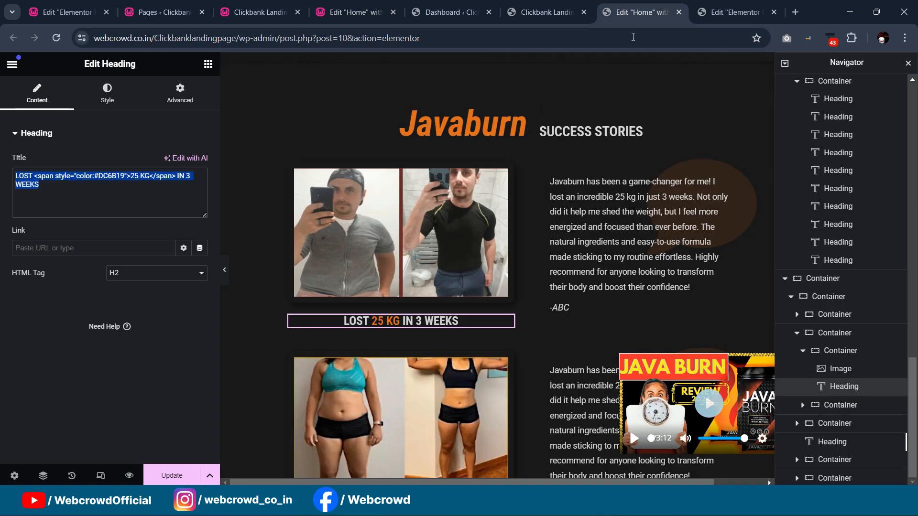
pyautogui.click(641, 230)
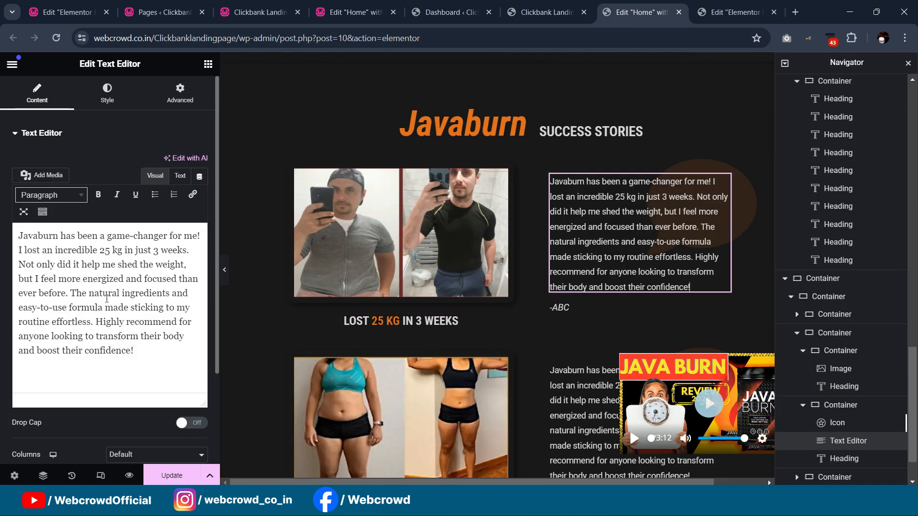
pyautogui.hotkey('ctrl', 'a')
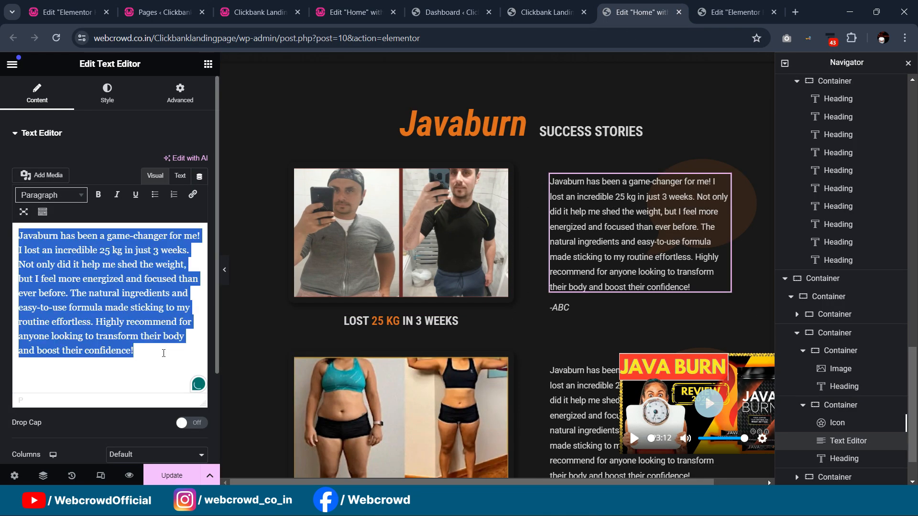
pyautogui.click(356, 12)
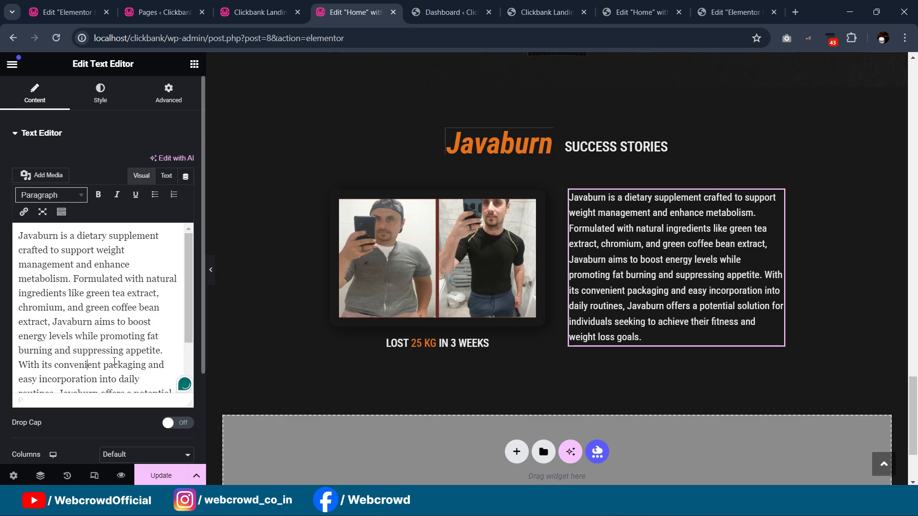
pyautogui.hotkey('ctrl', 'a')
pyautogui.hotkey('ctrl', 'v')
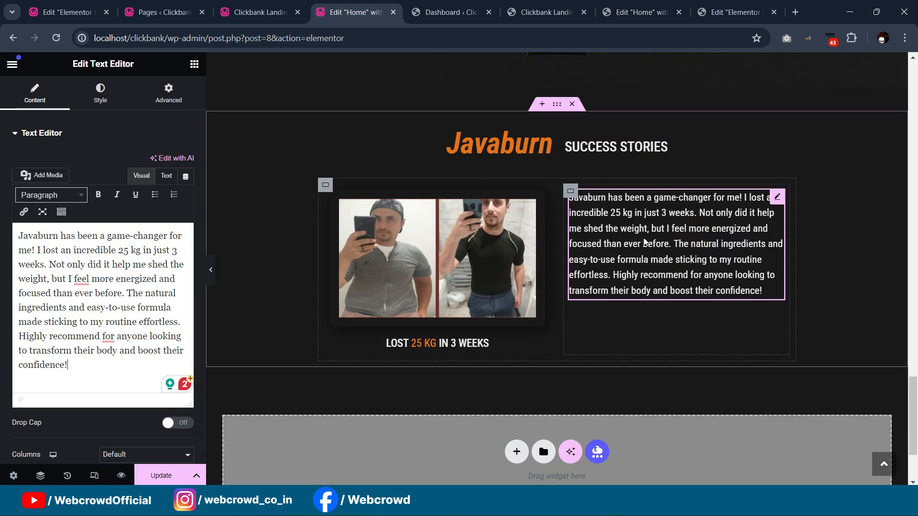
# - Find the Icon widget and add it below the testimonial text in the same container
pyautogui.click(194, 65)
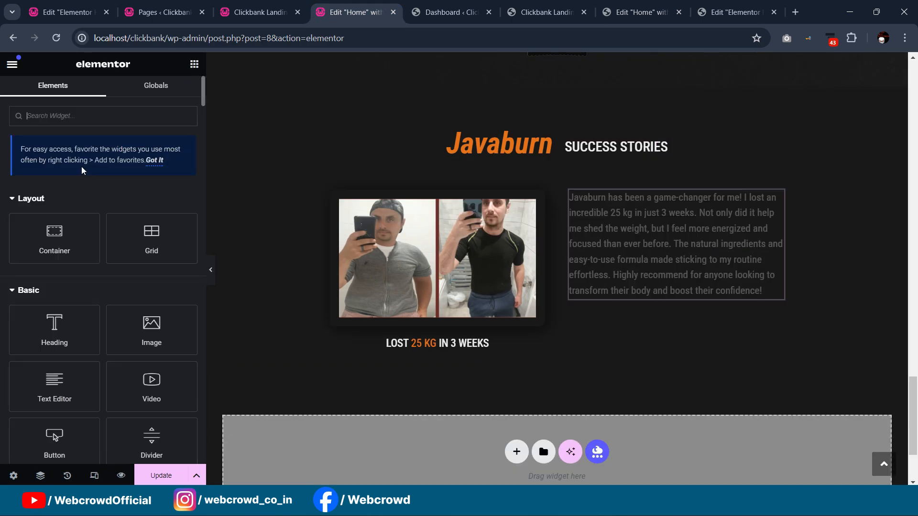
pyautogui.write('iocn')
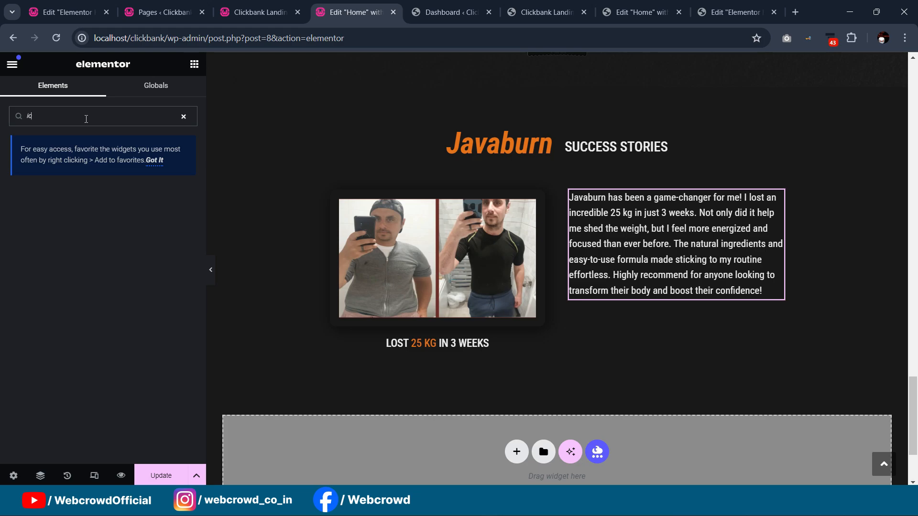
pyautogui.write('on')
pyautogui.moveTo(81, 220); pyautogui.dragTo(674, 298)
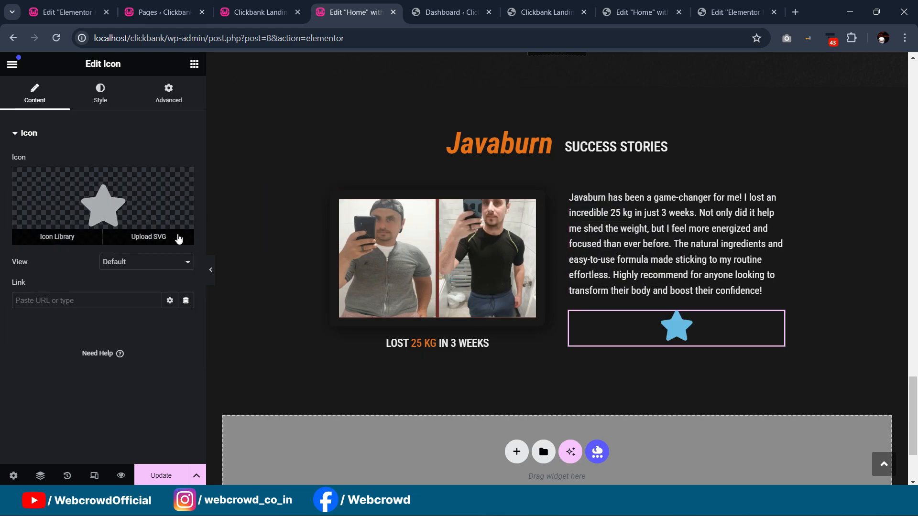
# - Change the star to the solid round comment bubble from the icon library, filtering the icons by "comm"
pyautogui.click(122, 207)
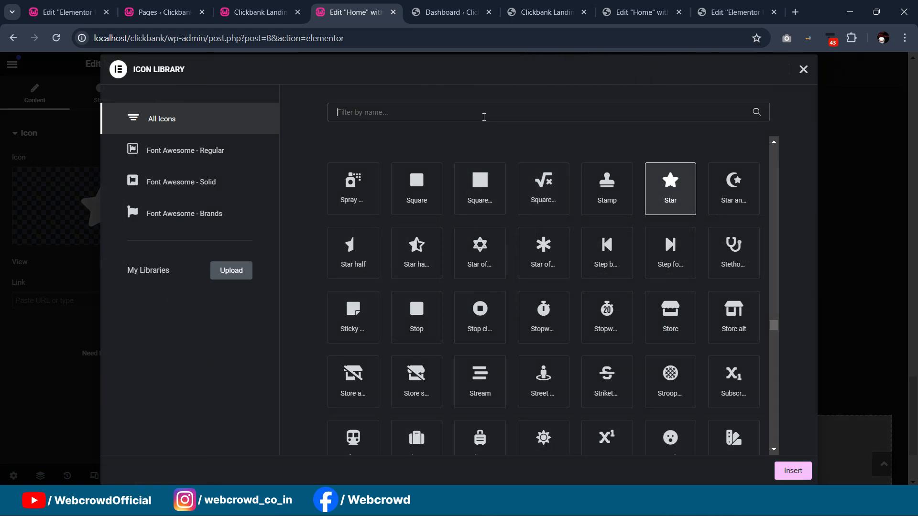
pyautogui.click(484, 112)
pyautogui.write('comm')
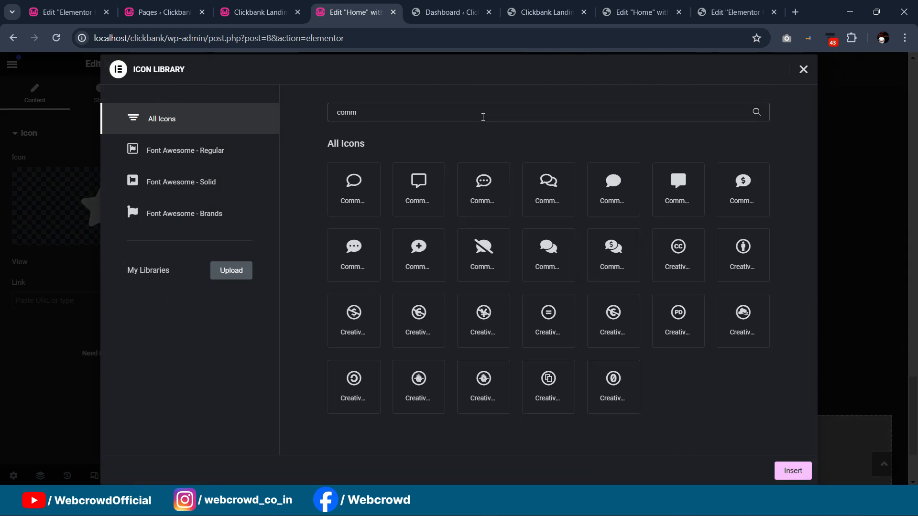
pyautogui.click(354, 260)
pyautogui.click(616, 195)
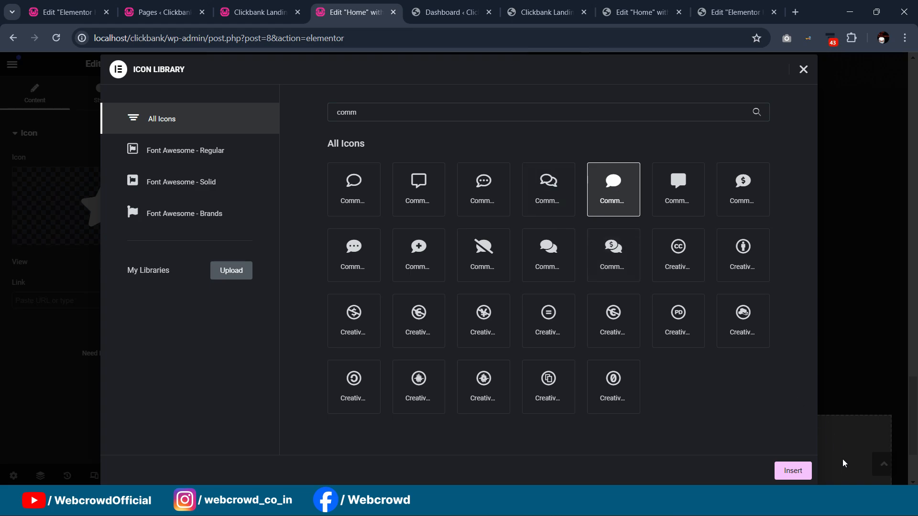
pyautogui.click(793, 471)
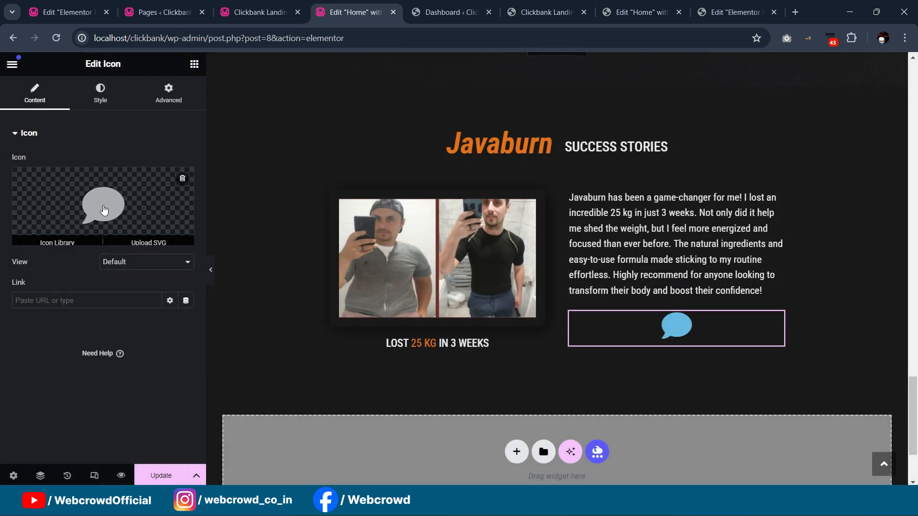
# - Give the comment icon the translucent orange primary color #DC6B1938 and enlarge it to 176 px
pyautogui.click(114, 95)
pyautogui.click(170, 212)
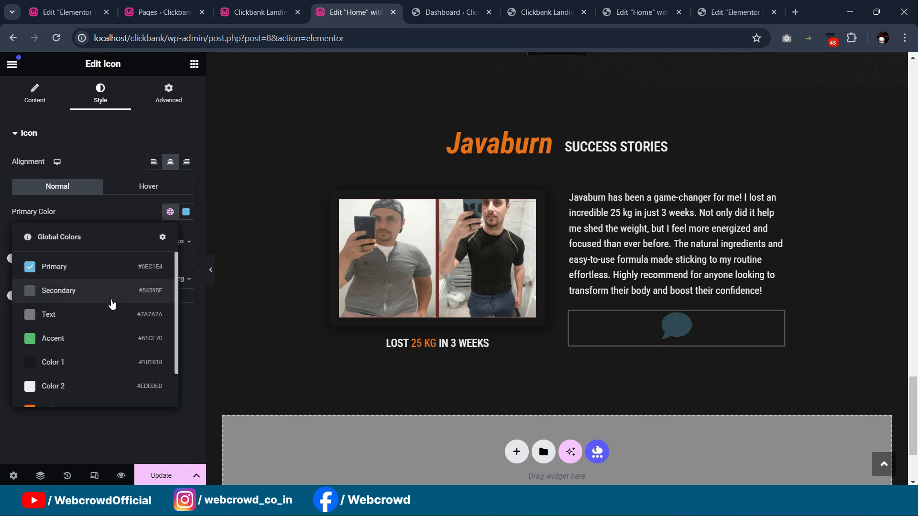
pyautogui.scroll(-1, 88, 385)
pyautogui.click(68, 371)
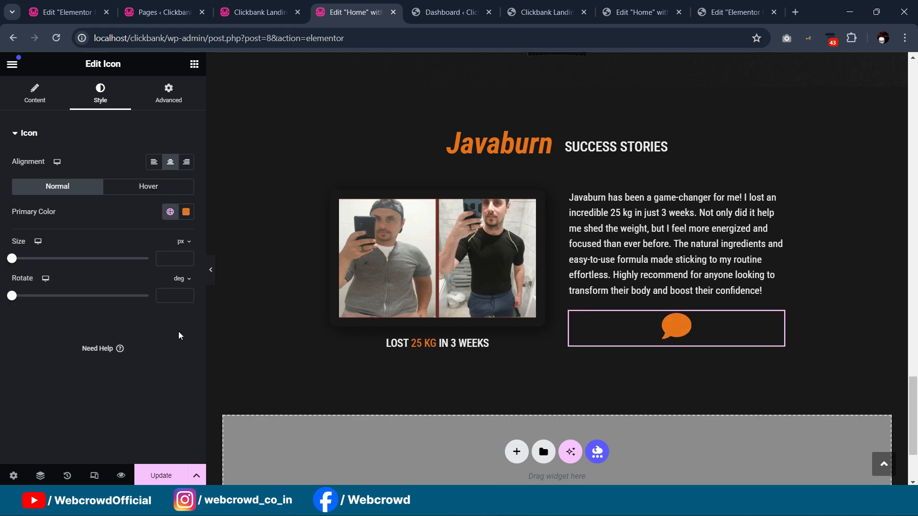
pyautogui.click(187, 212)
pyautogui.moveTo(253, 370); pyautogui.dragTo(160, 371)
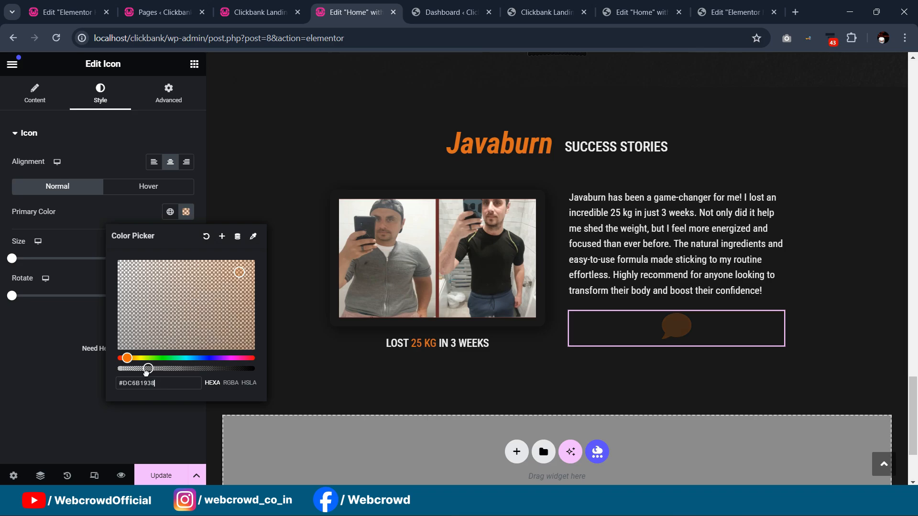
pyautogui.click(39, 387)
pyautogui.moveTo(12, 258); pyautogui.dragTo(37, 258)
pyautogui.click(91, 258)
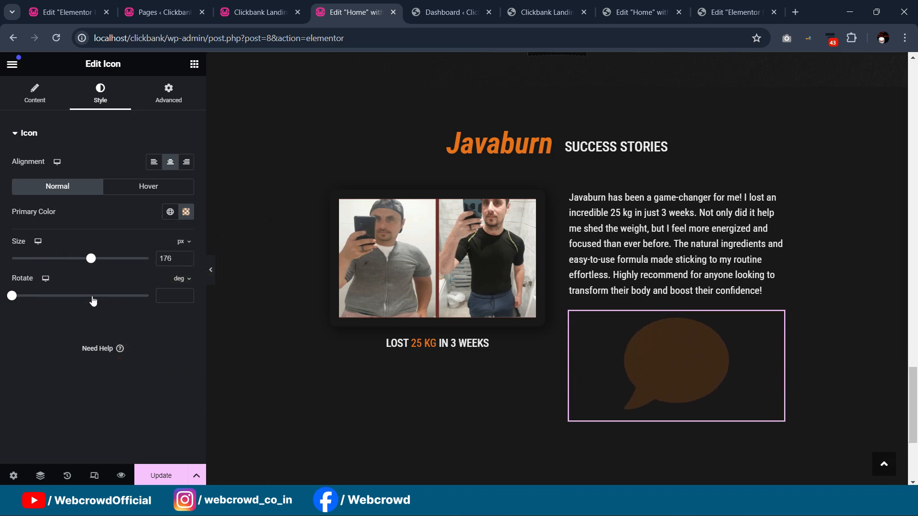
# - Shrink the comment icon to about 148 px and position it absolutely with offsets of 201 px horizontally and -9 px vertically
pyautogui.moveTo(91, 267); pyautogui.dragTo(76, 265)
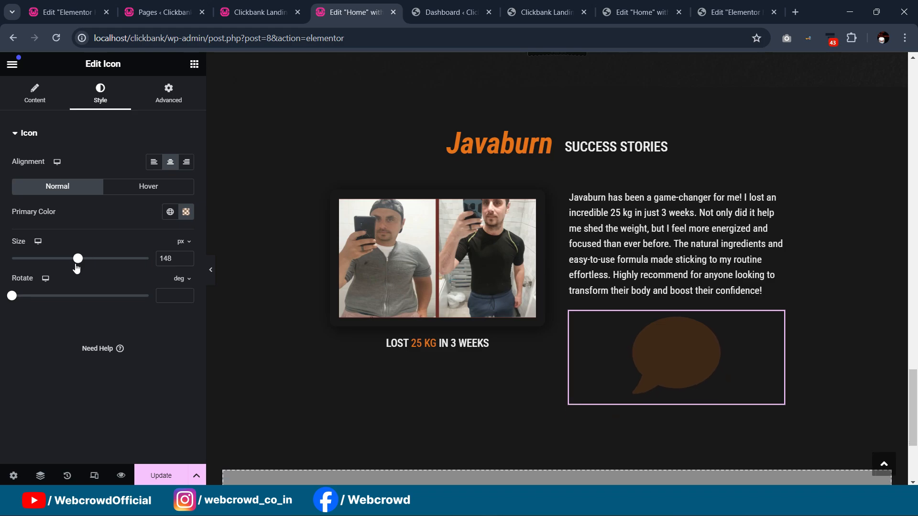
pyautogui.click(157, 92)
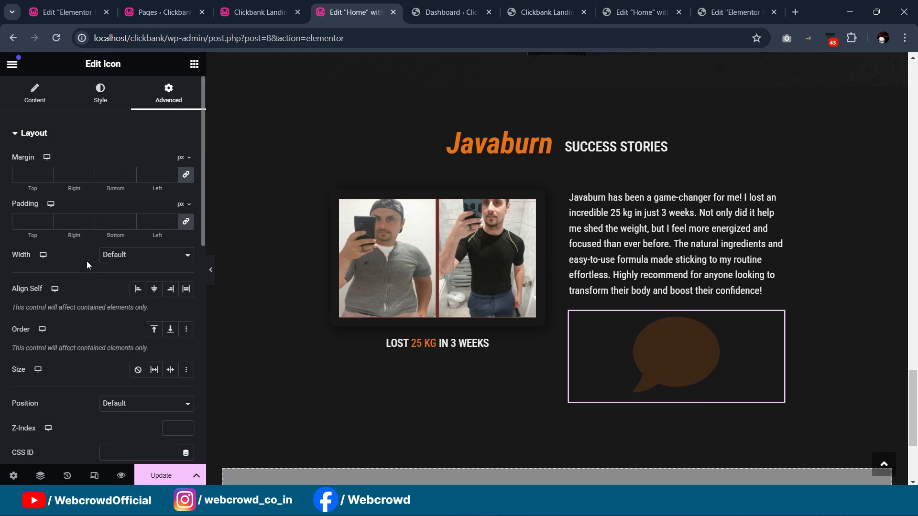
pyautogui.scroll(-3, 88, 261)
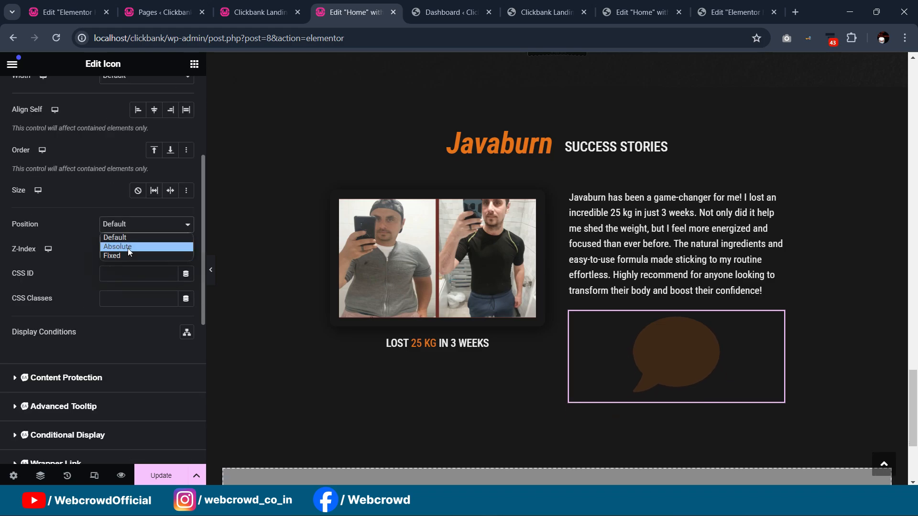
pyautogui.click(128, 248)
pyautogui.scroll(-1, 82, 329)
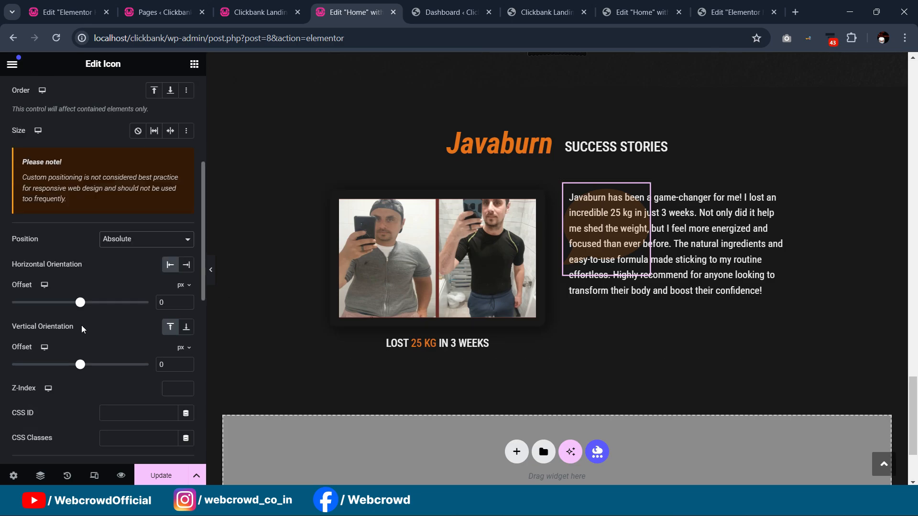
pyautogui.moveTo(82, 309)
pyautogui.mouseDown()
pyautogui.moveTo(106, 309)
pyautogui.moveTo(97, 308)
pyautogui.mouseUp()
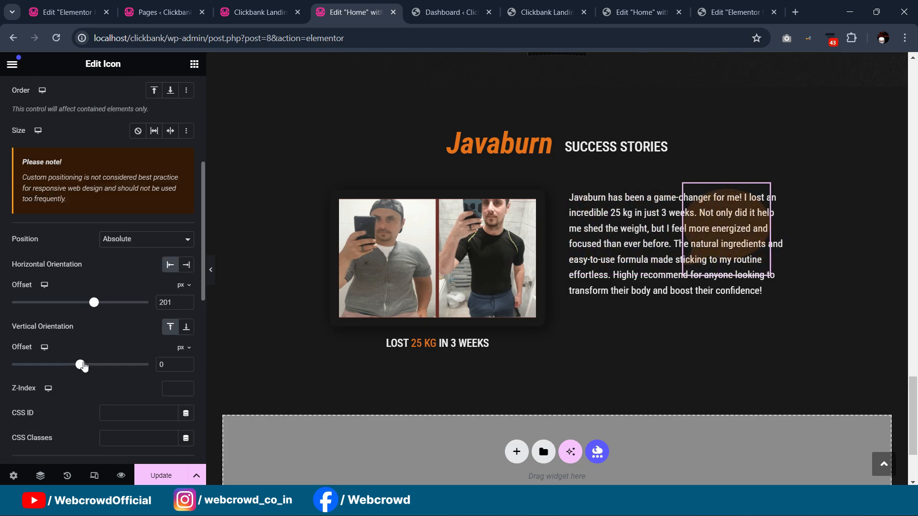
pyautogui.moveTo(85, 367); pyautogui.dragTo(83, 367)
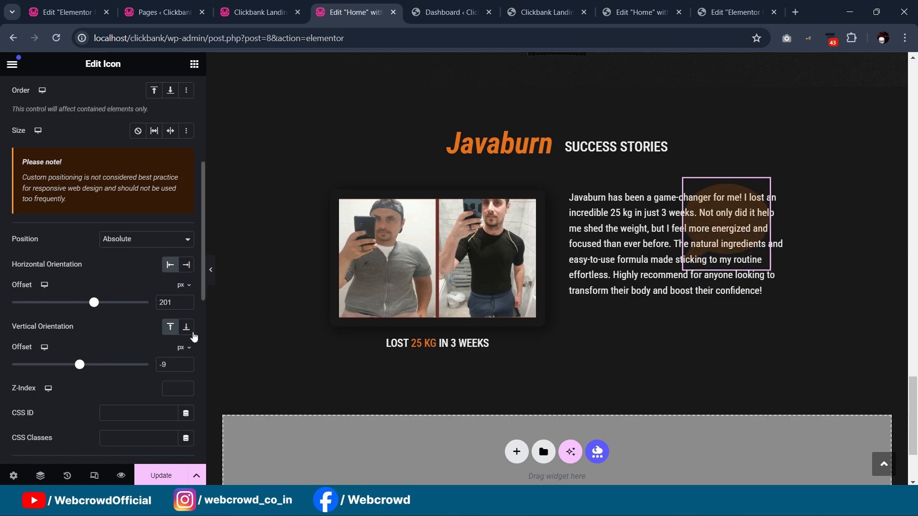
# - Compare the comment icon with the reference page, and give it a size of 185 px and a vertical offset of -53 px
pyautogui.click(212, 276)
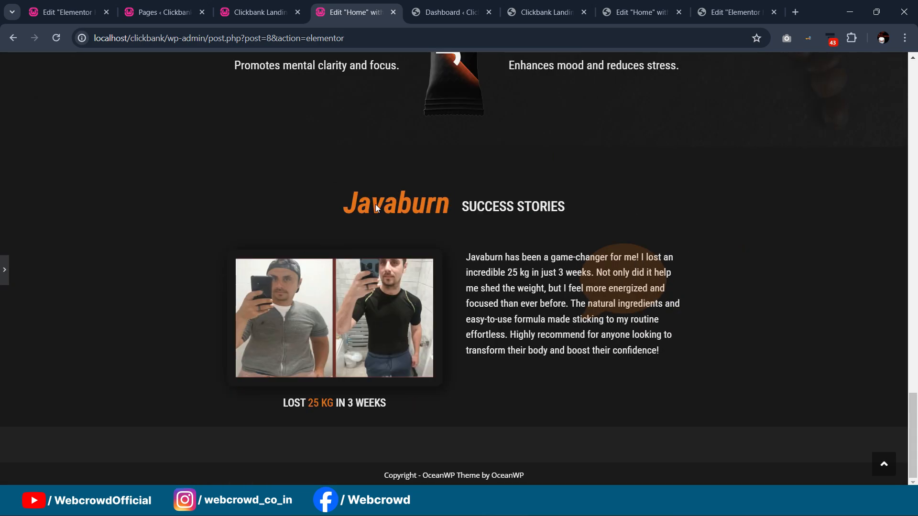
pyautogui.click(641, 6)
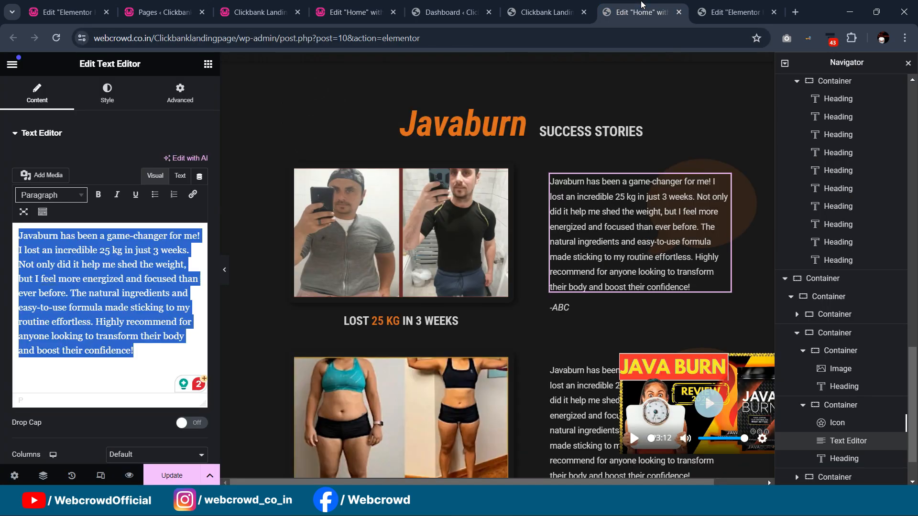
pyautogui.click(354, 12)
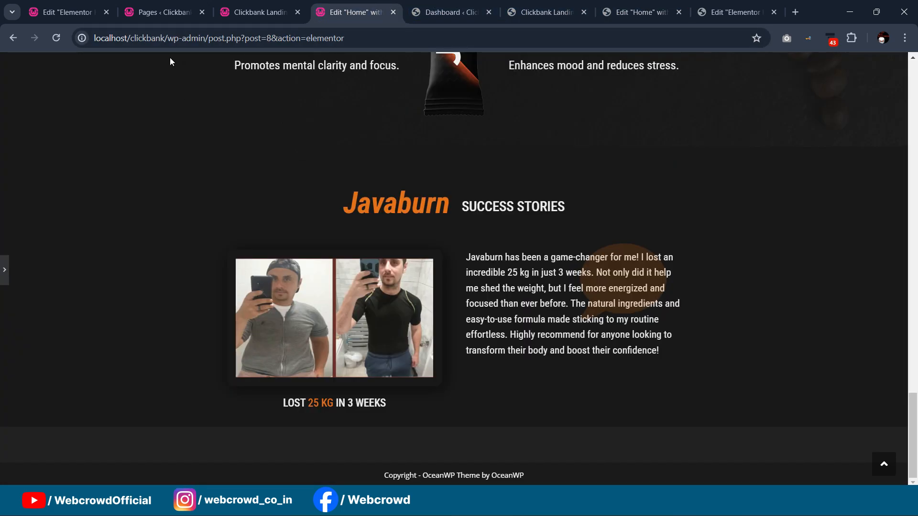
pyautogui.click(5, 270)
pyautogui.scroll(5, 91, 150)
pyautogui.click(99, 98)
pyautogui.moveTo(87, 266)
pyautogui.mouseDown()
pyautogui.moveTo(105, 266)
pyautogui.moveTo(100, 272)
pyautogui.mouseUp()
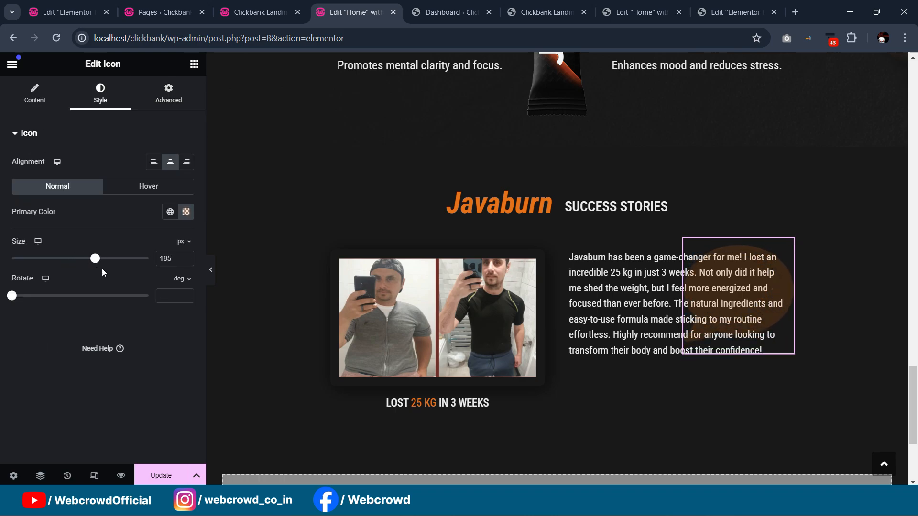
pyautogui.click(170, 93)
pyautogui.scroll(-6, 115, 327)
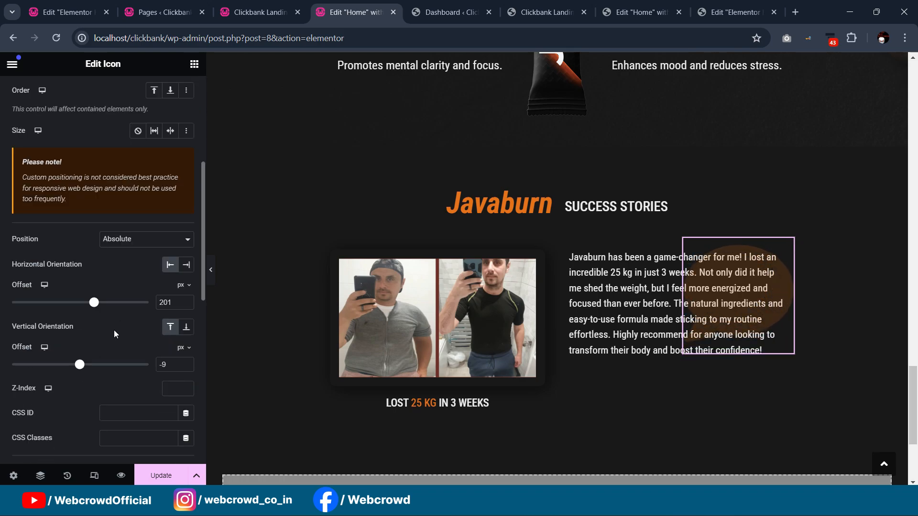
pyautogui.moveTo(79, 368); pyautogui.dragTo(77, 368)
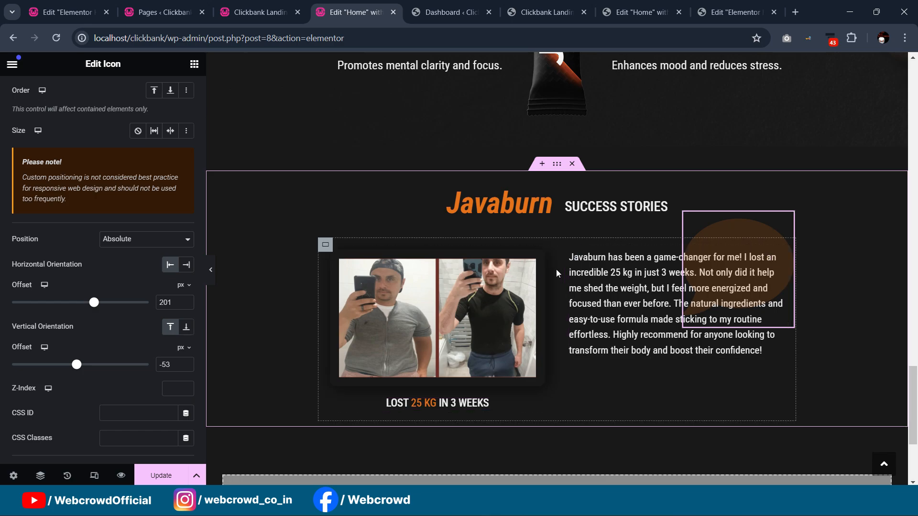
# - Copy the weight-loss caption heading below the before-and-after image and paste it beneath the testimonial text
pyautogui.scroll(7, 584, 213)
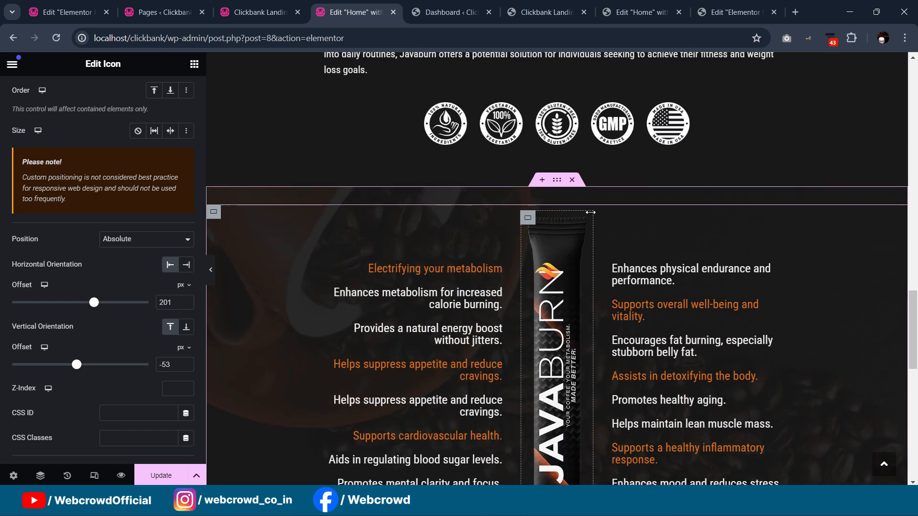
pyautogui.scroll(-9, 574, 225)
pyautogui.scroll(-2, 564, 244)
pyautogui.scroll(3, 526, 296)
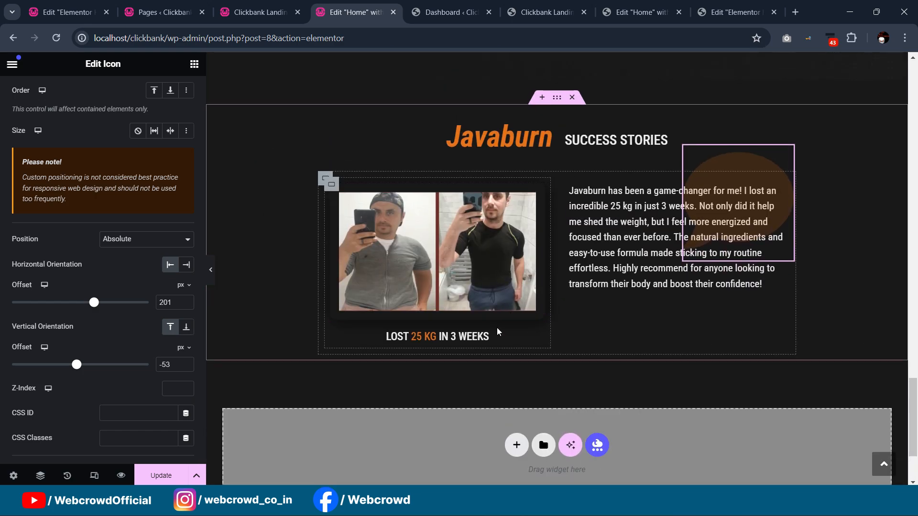
pyautogui.rightClick(584, 329)
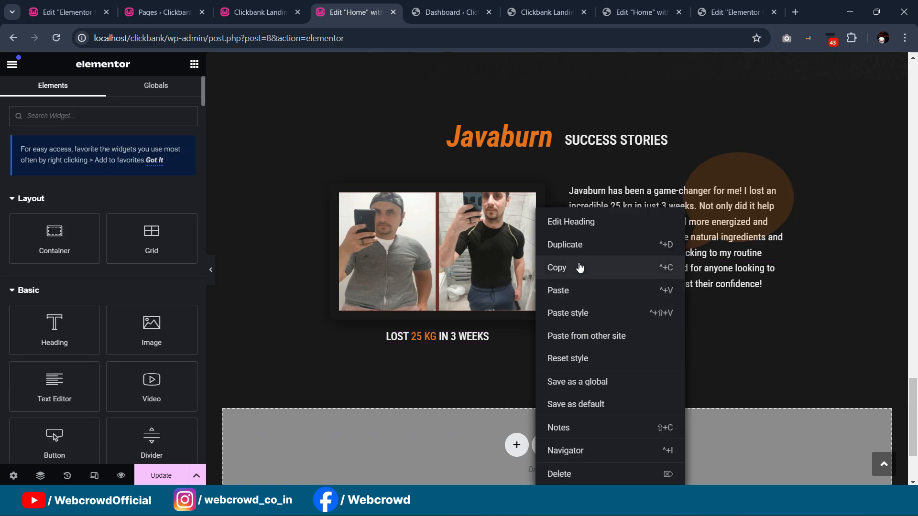
pyautogui.click(580, 267)
pyautogui.rightClick(581, 178)
pyautogui.click(595, 322)
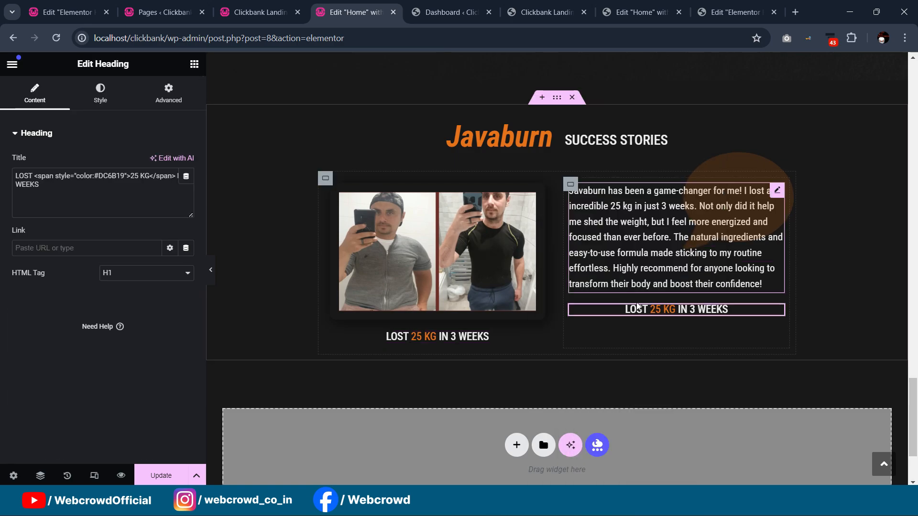
# - Left-align the pasted heading and replace its title with a hyphen followed by the testimonial author's first name
pyautogui.click(101, 94)
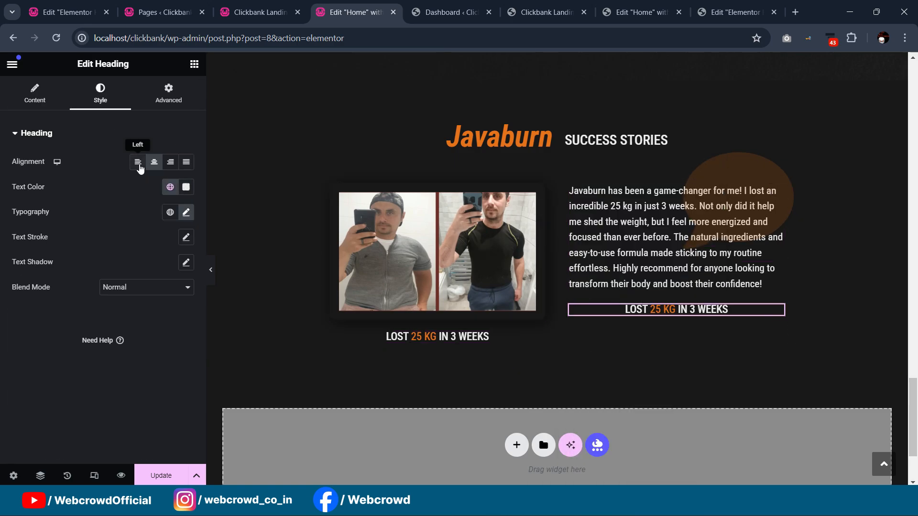
pyautogui.click(138, 163)
pyautogui.click(39, 109)
pyautogui.moveTo(40, 185); pyautogui.dragTo(1, 165)
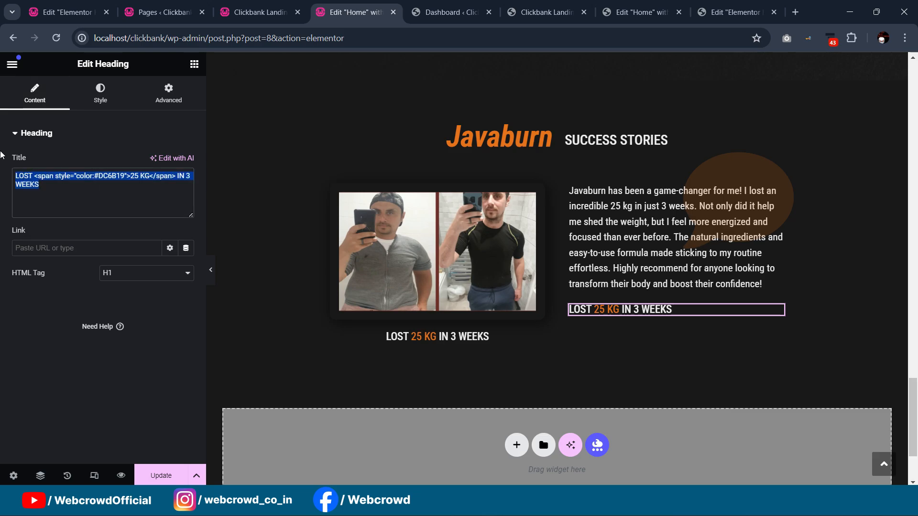
pyautogui.write('Adam')
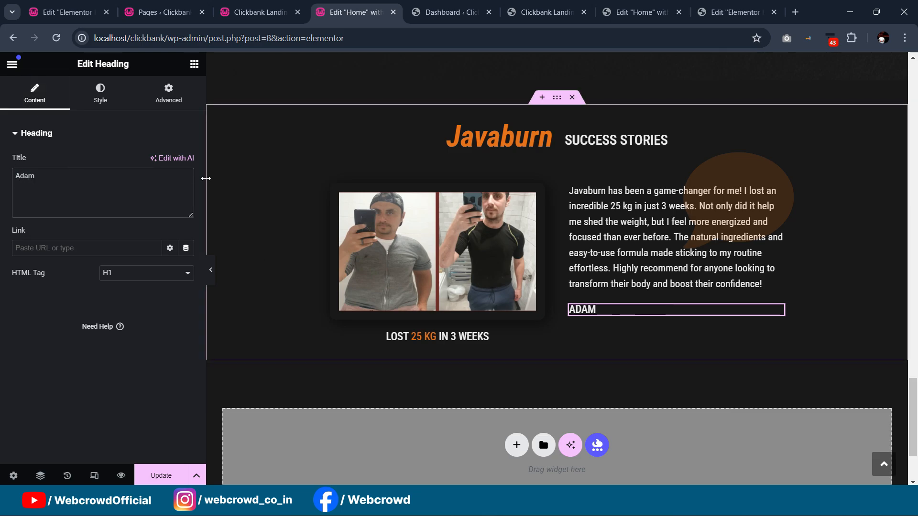
pyautogui.click(211, 270)
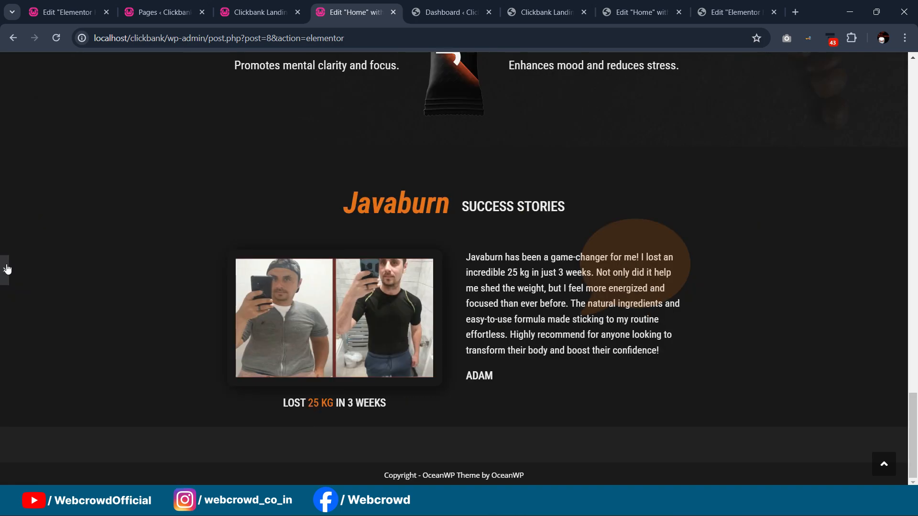
pyautogui.hotkey('ctrl', 'p')
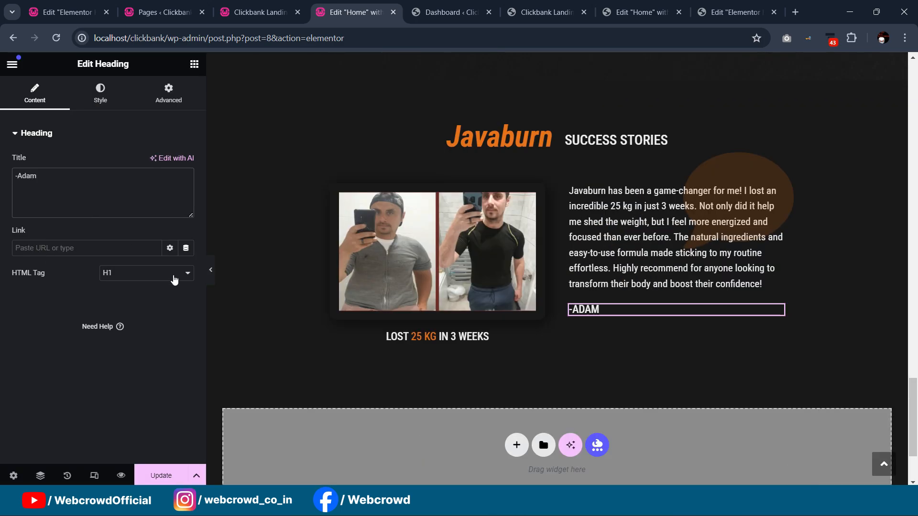
# - Set the author name heading's font size to 16 px and check the section at full width
pyautogui.click(127, 274)
pyautogui.click(127, 286)
pyautogui.click(102, 98)
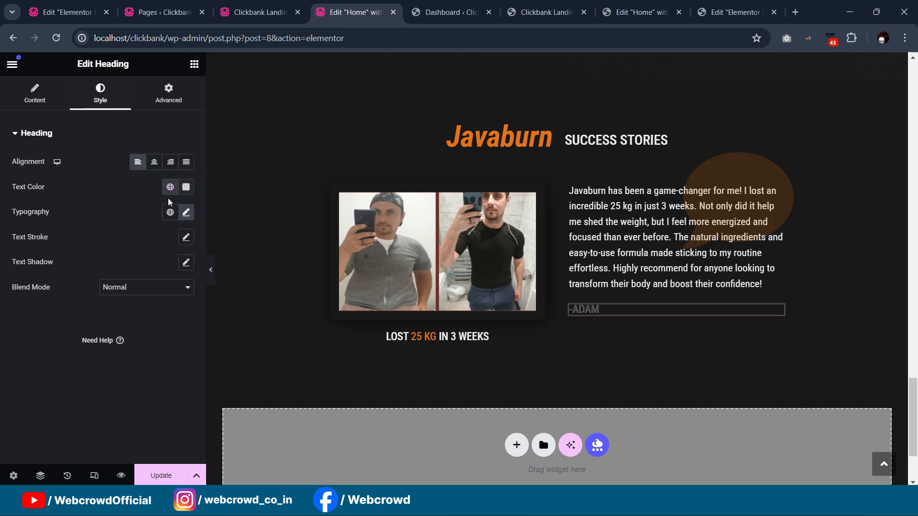
pyautogui.click(186, 212)
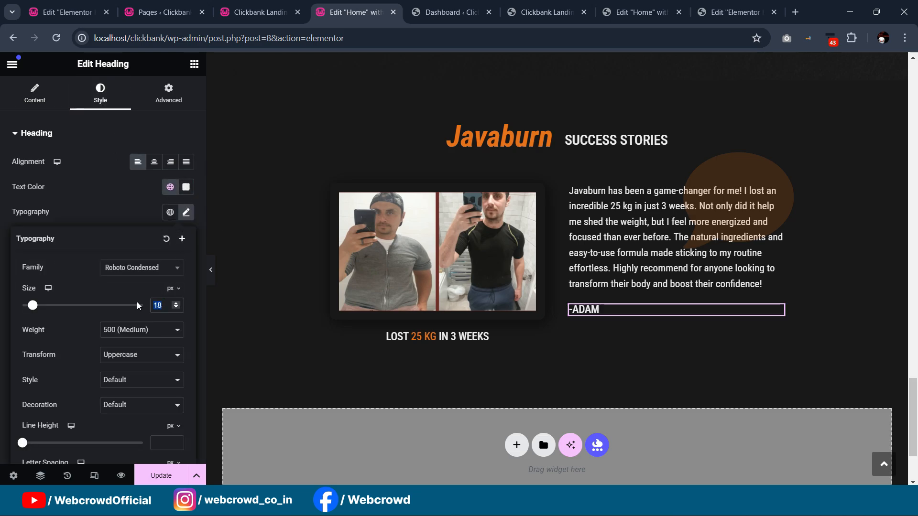
pyautogui.write('16')
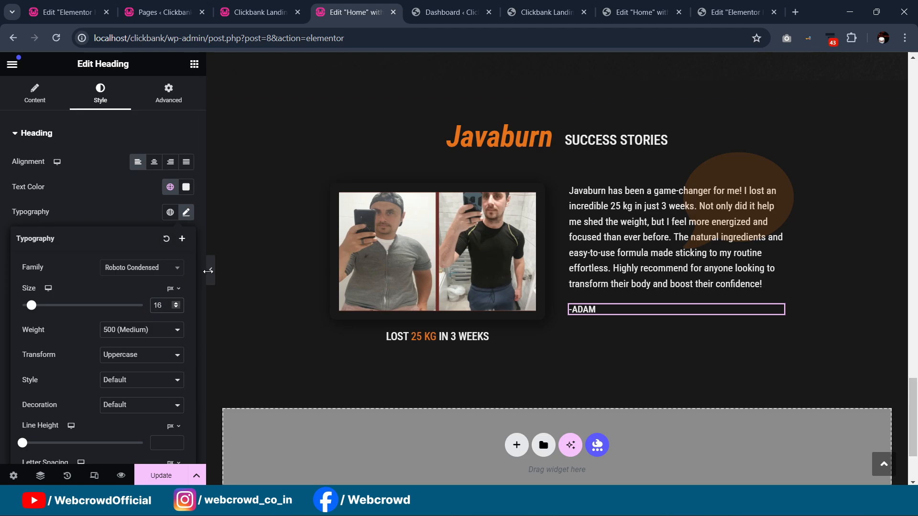
pyautogui.click(211, 271)
pyautogui.click(211, 271)
pyautogui.scroll(2, 461, 230)
pyautogui.scroll(-2, 461, 231)
pyautogui.click(4, 271)
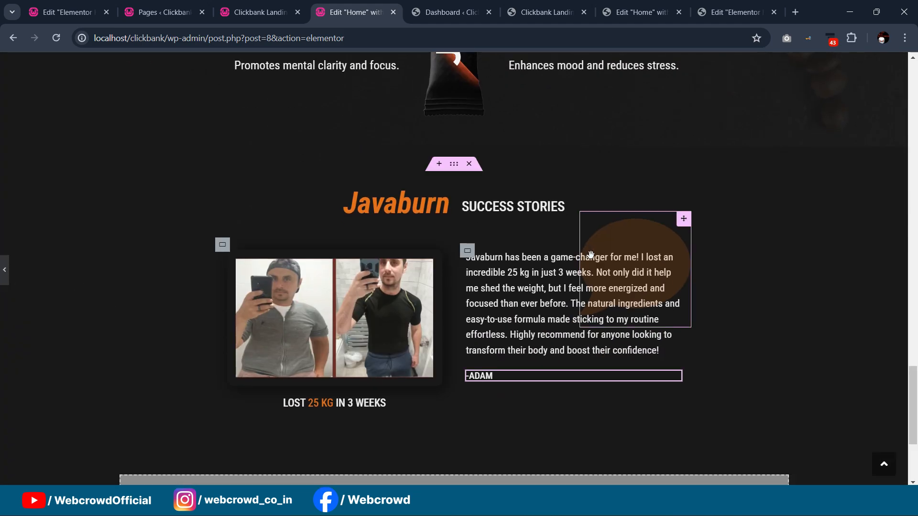
# - Duplicate the container holding the first success story to create a second story row
pyautogui.click(326, 246)
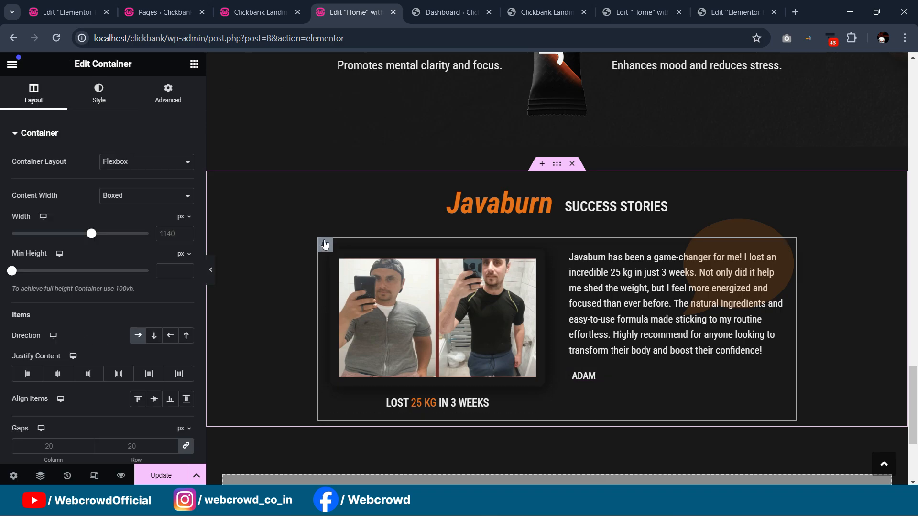
pyautogui.rightClick(325, 245)
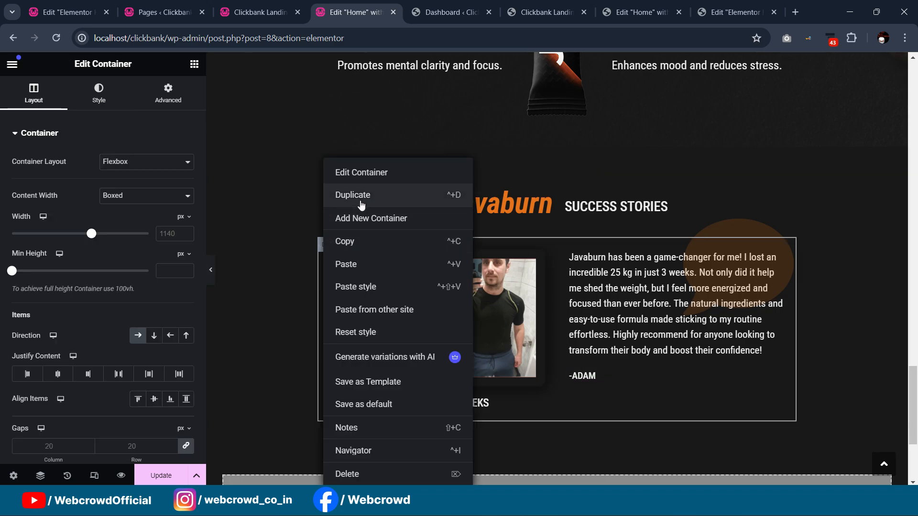
pyautogui.click(362, 202)
pyautogui.scroll(-3, 539, 195)
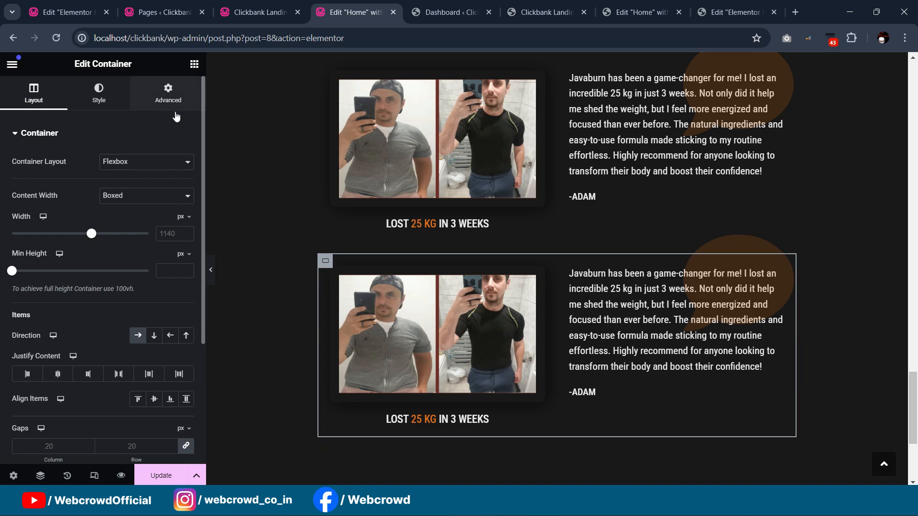
# - Set the duplicated story container's top margin to -14 px, with the other margins at 0
pyautogui.click(170, 95)
pyautogui.press('Down')
pyautogui.press('Down')
pyautogui.press('Down')
pyautogui.press('Down')
pyautogui.press('Down')
pyautogui.press('Down')
pyautogui.press('Down')
pyautogui.press('Down')
pyautogui.press('Down')
pyautogui.press('Down')
pyautogui.press('Down')
pyautogui.press('Down')
pyautogui.press('Down')
pyautogui.press('Down')
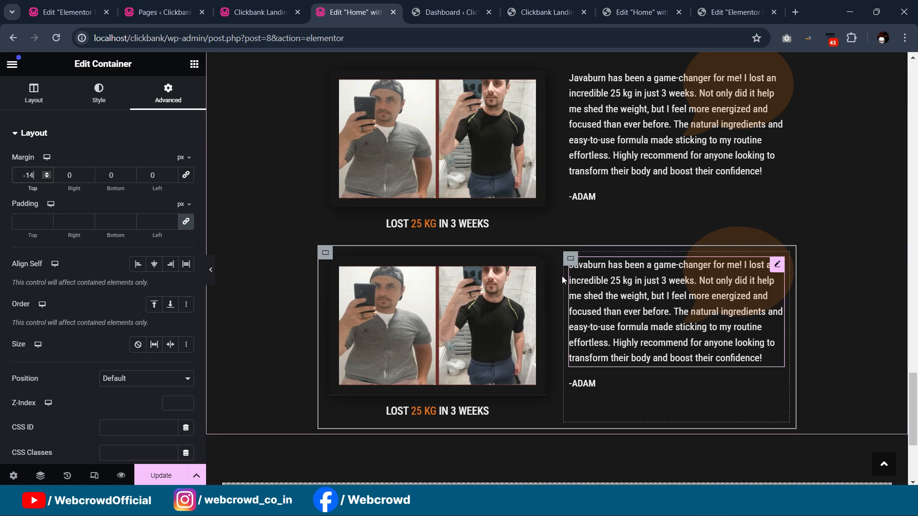
# - Replace the before-and-after image in the second success story with the uploaded file 2.jpg and review the section at full width
pyautogui.click(502, 306)
pyautogui.click(100, 93)
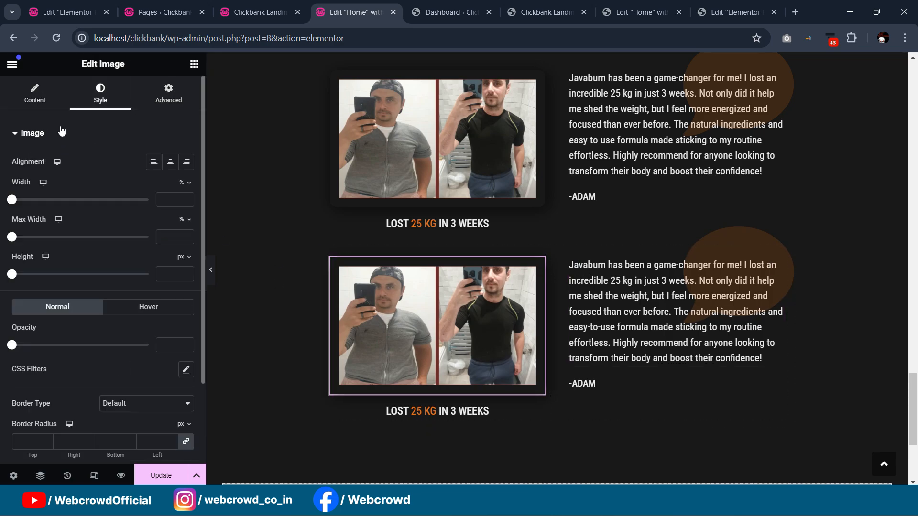
pyautogui.click(45, 109)
pyautogui.click(119, 216)
pyautogui.click(171, 115)
pyautogui.click(506, 273)
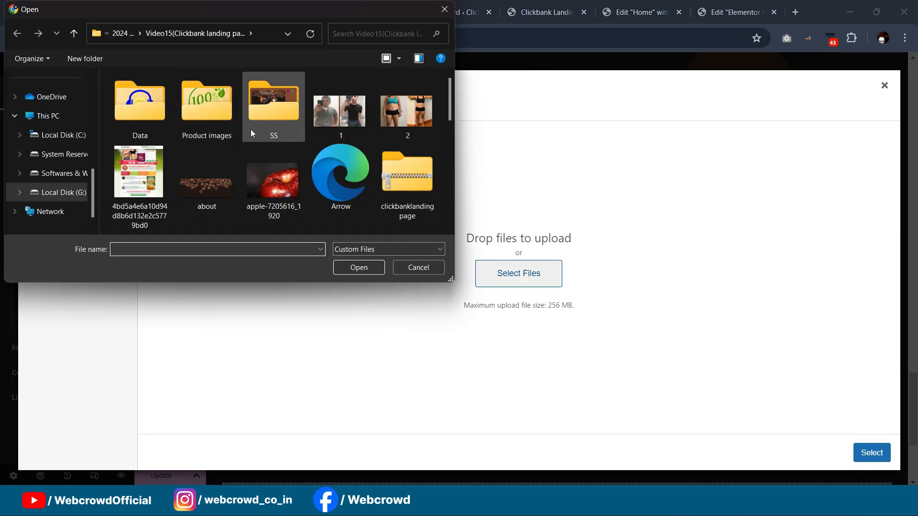
pyautogui.click(405, 111)
pyautogui.click(371, 263)
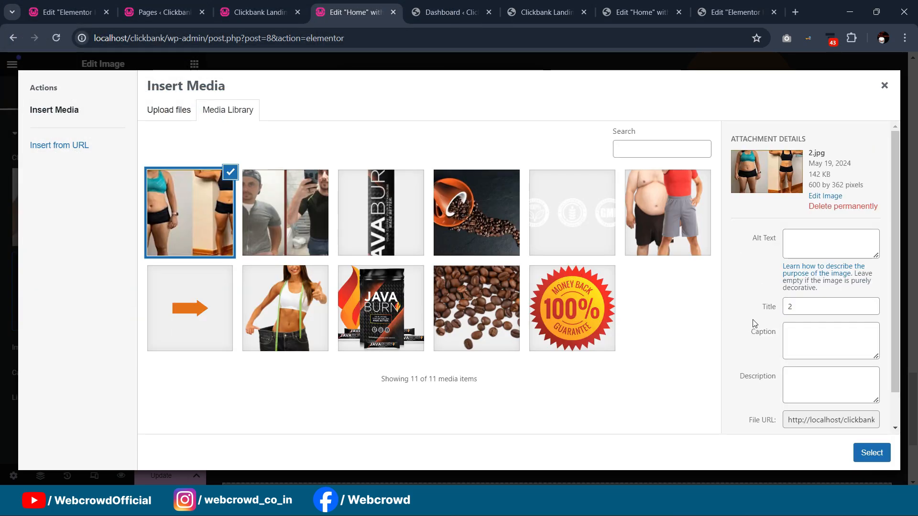
pyautogui.click(872, 452)
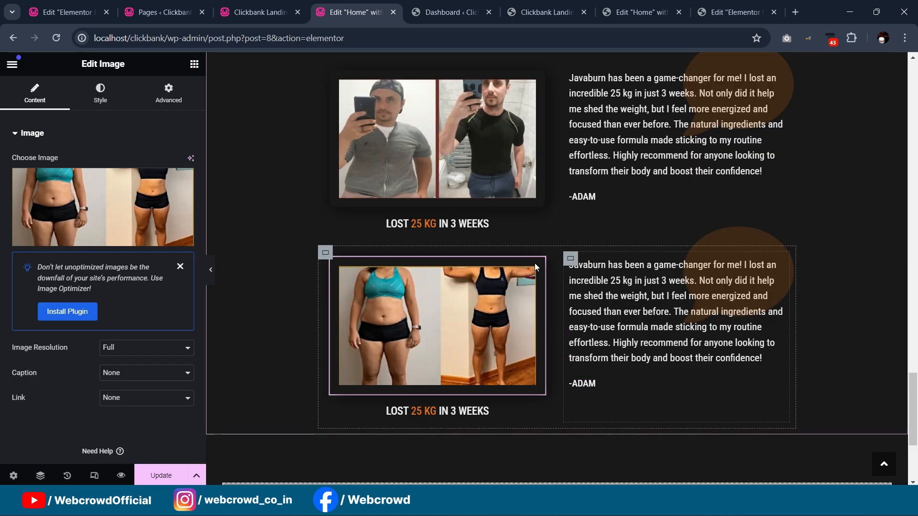
pyautogui.click(212, 277)
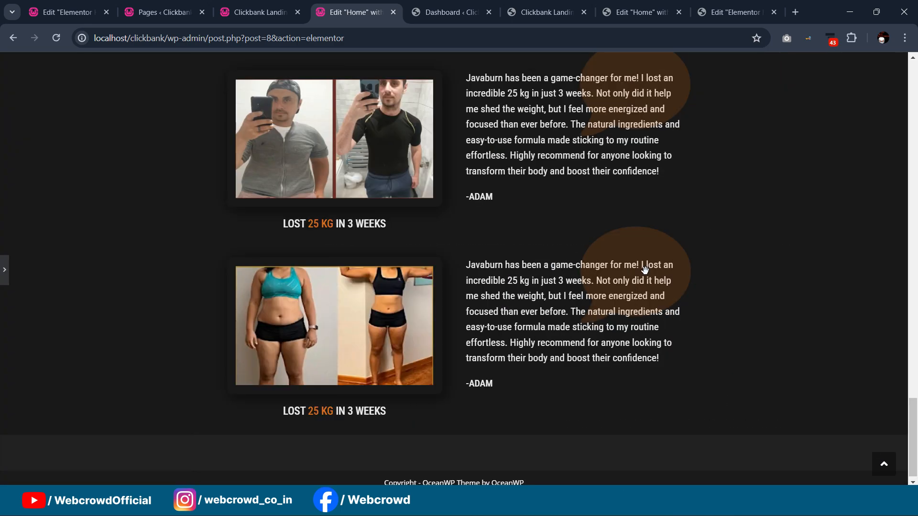
pyautogui.scroll(5, 649, 256)
pyautogui.scroll(-6, 649, 256)
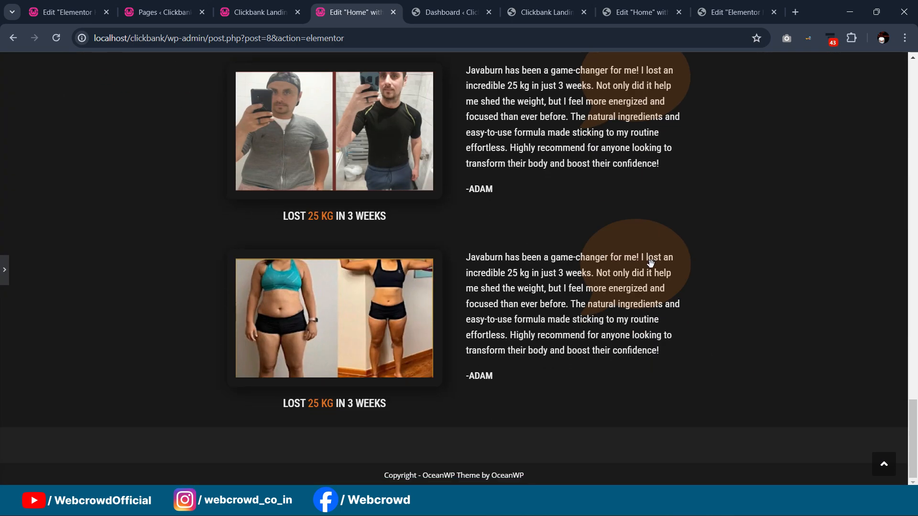
# - Bring back the editing panel, save the page and look over both success story rows
pyautogui.scroll(4, 651, 258)
pyautogui.scroll(-3, 368, 213)
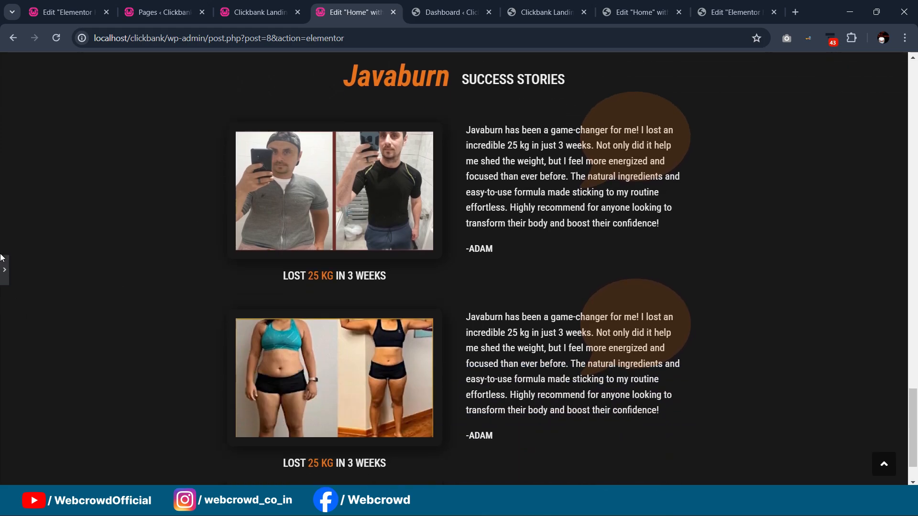
pyautogui.click(335, 378)
pyautogui.scroll(-3, 337, 374)
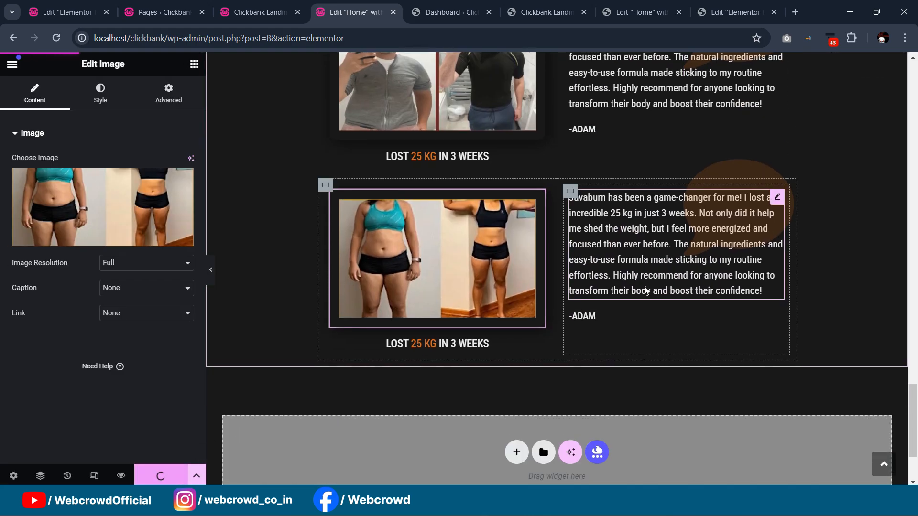
pyautogui.scroll(9, 623, 313)
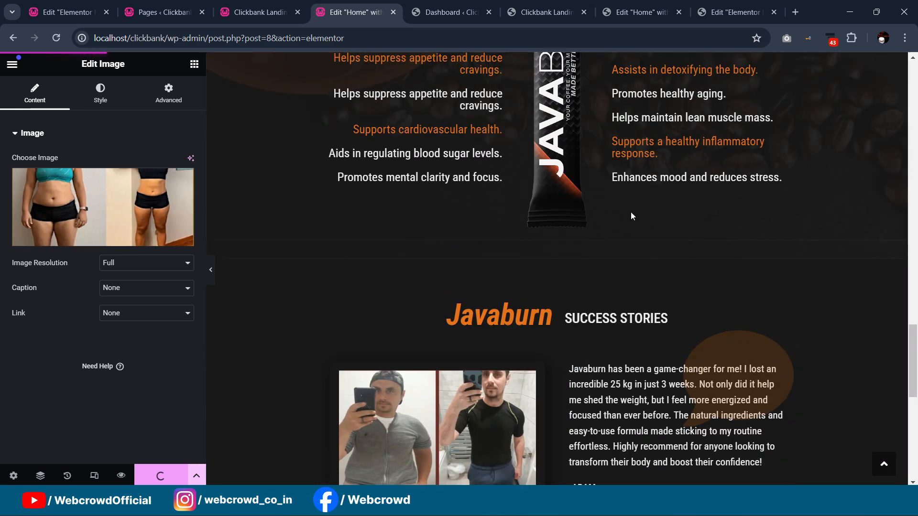
pyautogui.scroll(-3, 631, 199)
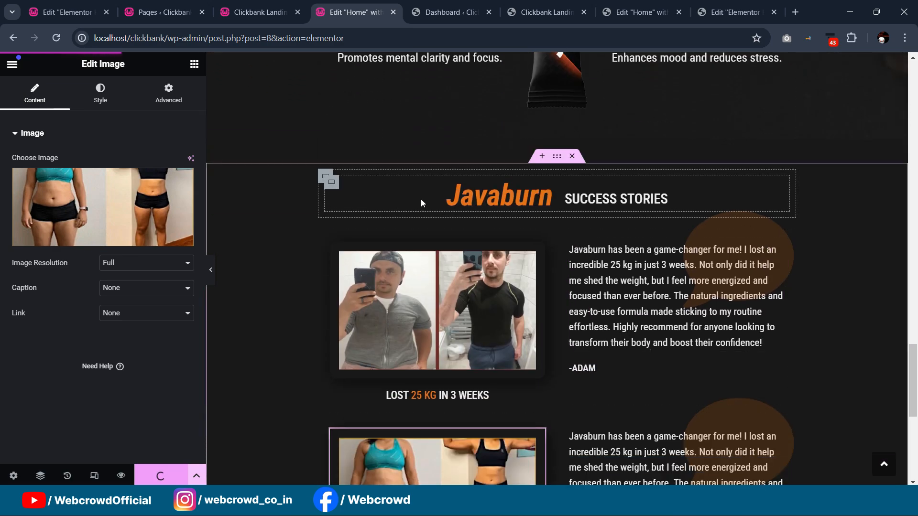
# - Give the container holding the Javaburn Success Stories heading a Fade In Down entrance animation with Fast duration
pyautogui.click(331, 183)
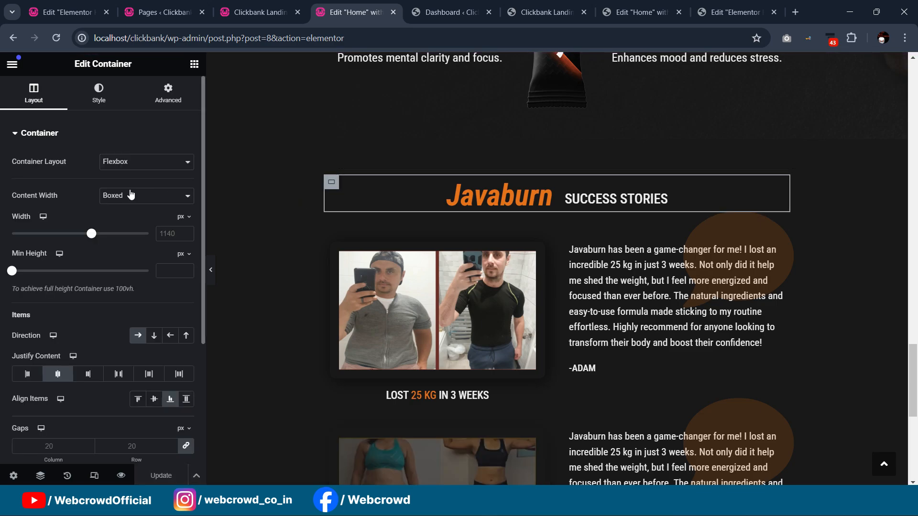
pyautogui.scroll(-3, 107, 231)
pyautogui.scroll(3, 125, 192)
pyautogui.click(168, 93)
pyautogui.scroll(-5, 64, 286)
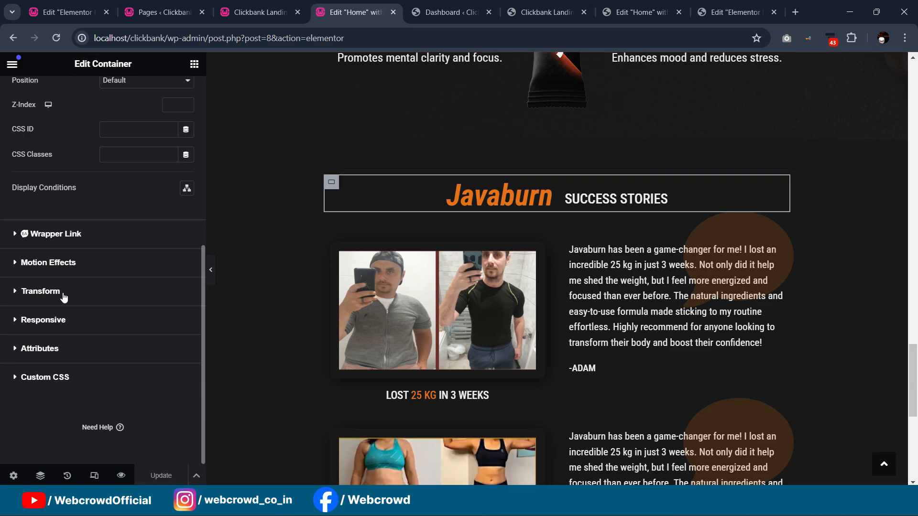
pyautogui.click(66, 264)
pyautogui.click(65, 327)
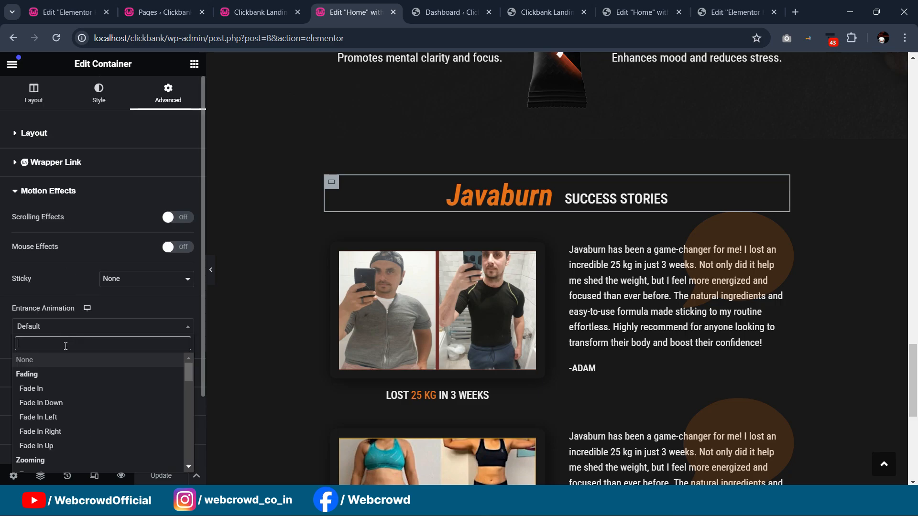
pyautogui.click(61, 407)
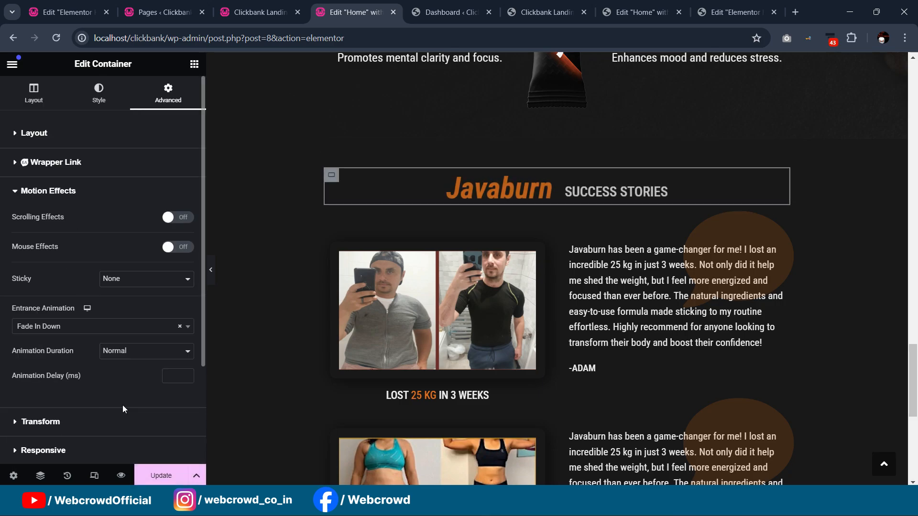
pyautogui.click(122, 351)
pyautogui.click(122, 384)
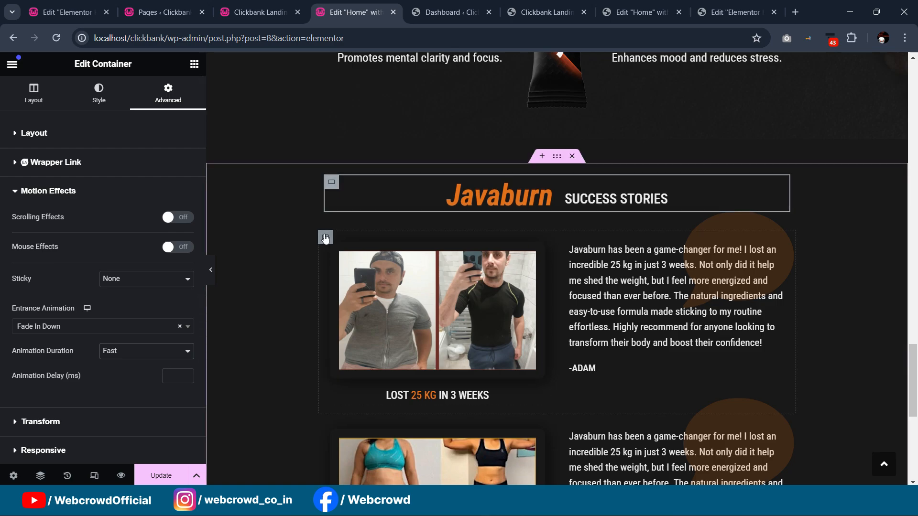
# - Give the first success story container a Fade In Left entrance animation with a 700 ms delay
pyautogui.click(325, 236)
pyautogui.click(167, 93)
pyautogui.scroll(-5, 116, 311)
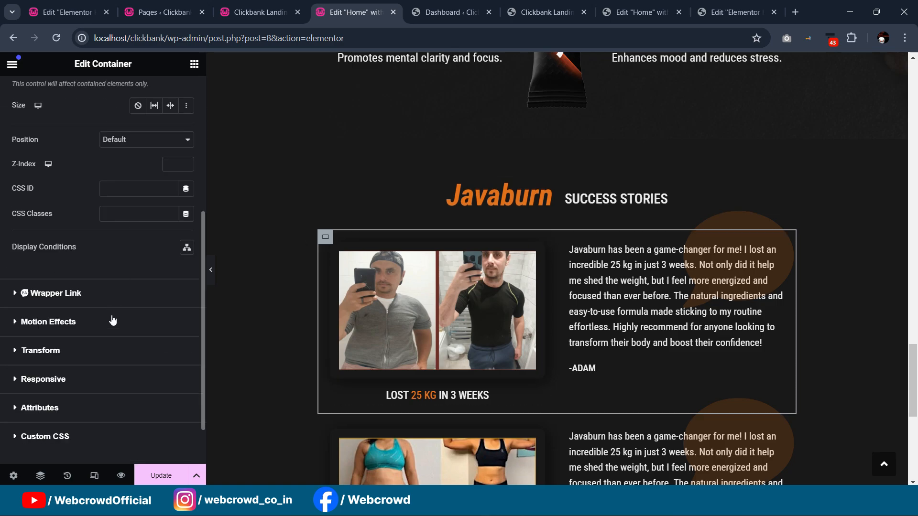
pyautogui.click(101, 323)
pyautogui.click(72, 329)
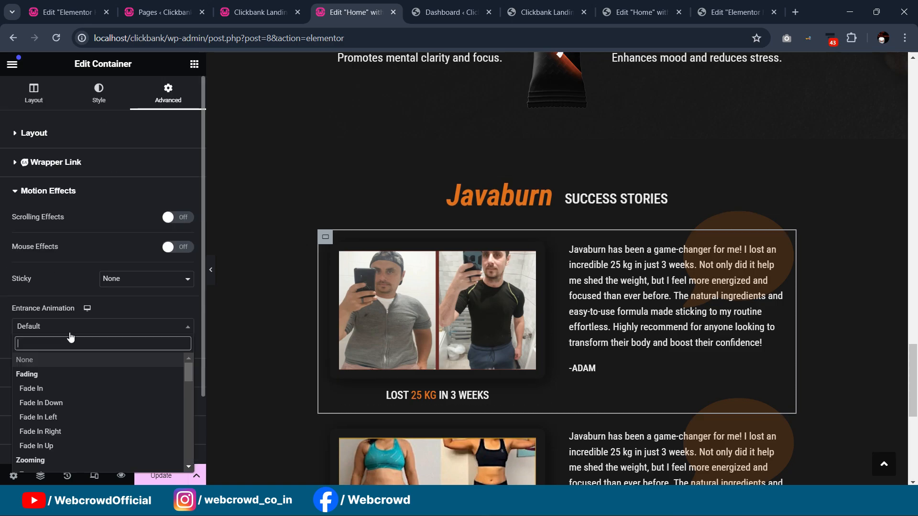
pyautogui.click(61, 417)
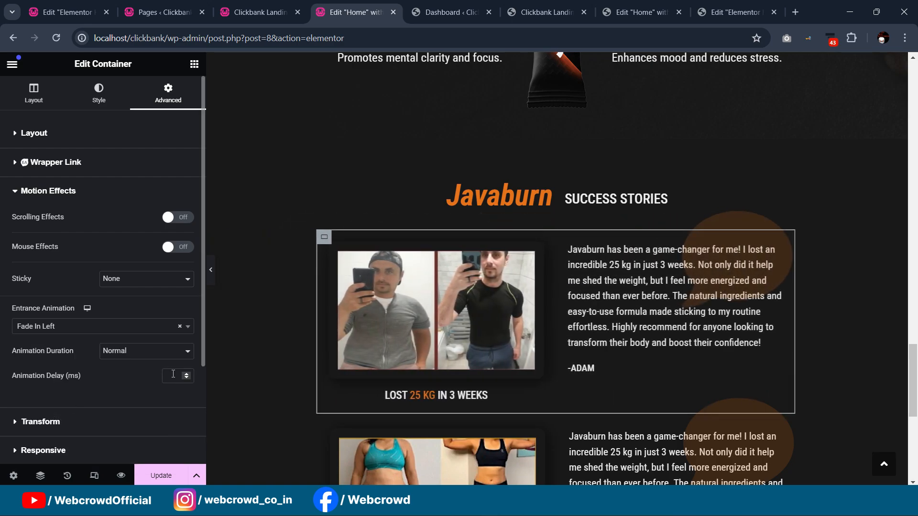
pyautogui.click(168, 374)
pyautogui.write('700')
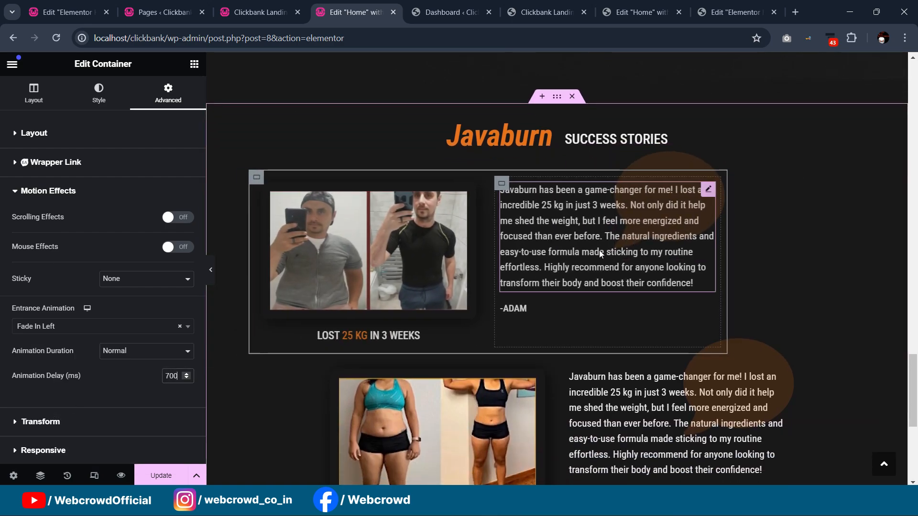
# - Give the second success story container a Fade In Left entrance animation with an 800 ms delay and save the page
pyautogui.scroll(-1, 340, 381)
pyautogui.click(325, 366)
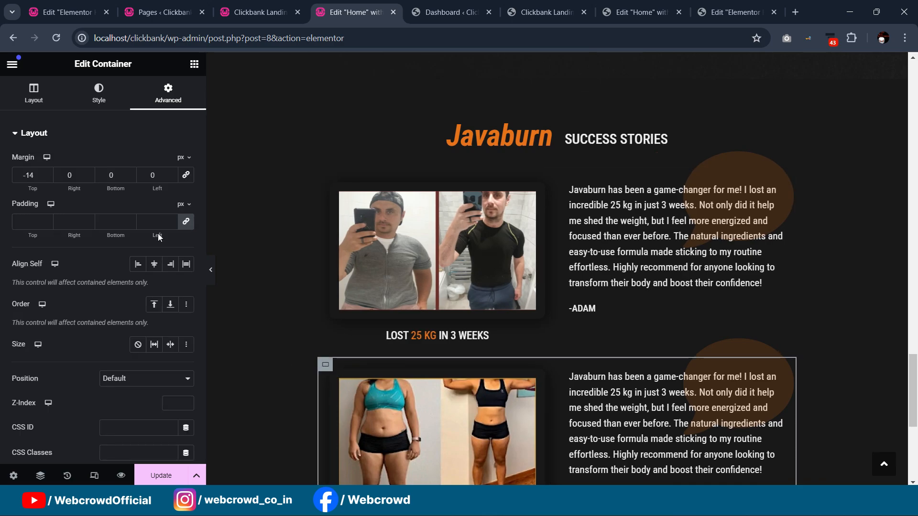
pyautogui.scroll(-5, 110, 272)
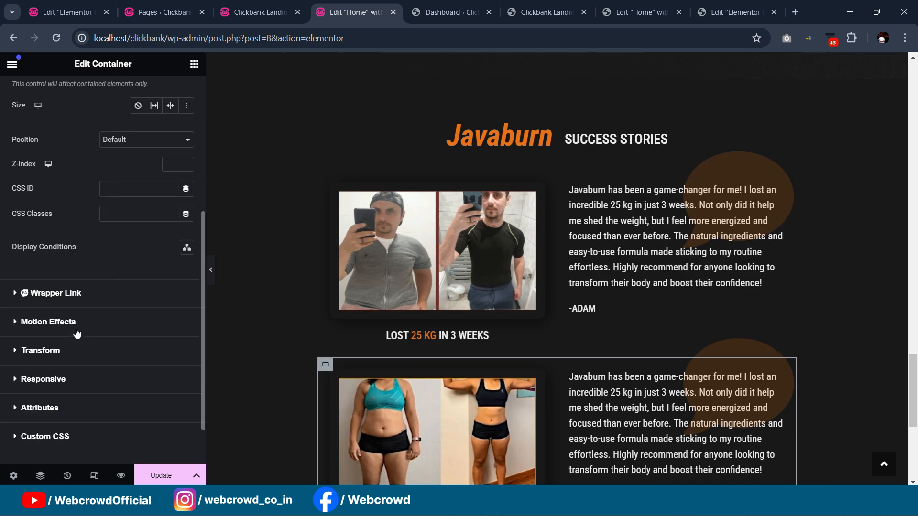
pyautogui.click(77, 334)
pyautogui.click(137, 330)
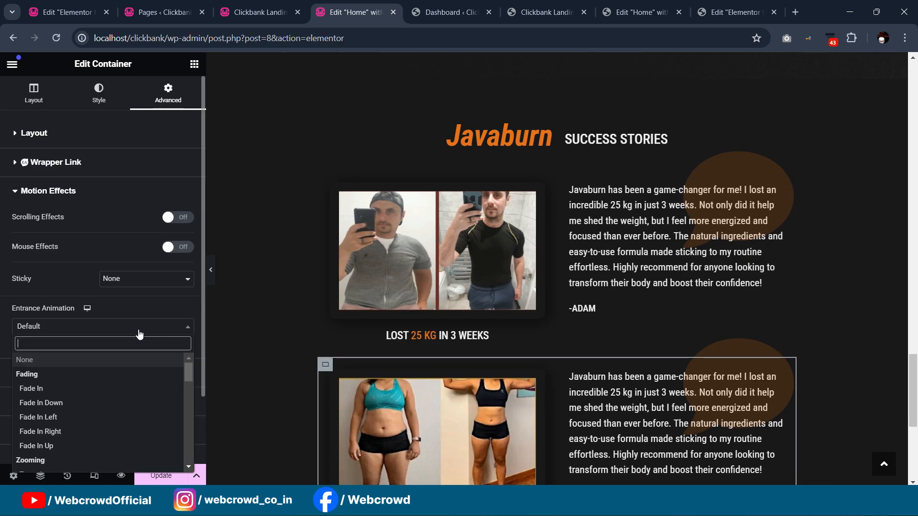
pyautogui.click(108, 420)
pyautogui.click(165, 380)
pyautogui.write('800')
pyautogui.click(186, 473)
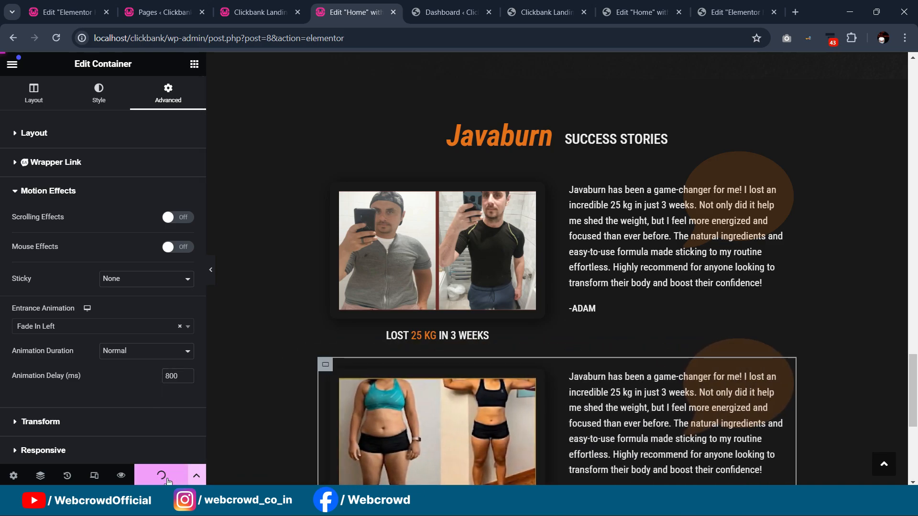
# - Switch to the published local landing page and reload it to load the saved changes
pyautogui.click(257, 6)
pyautogui.click(168, 6)
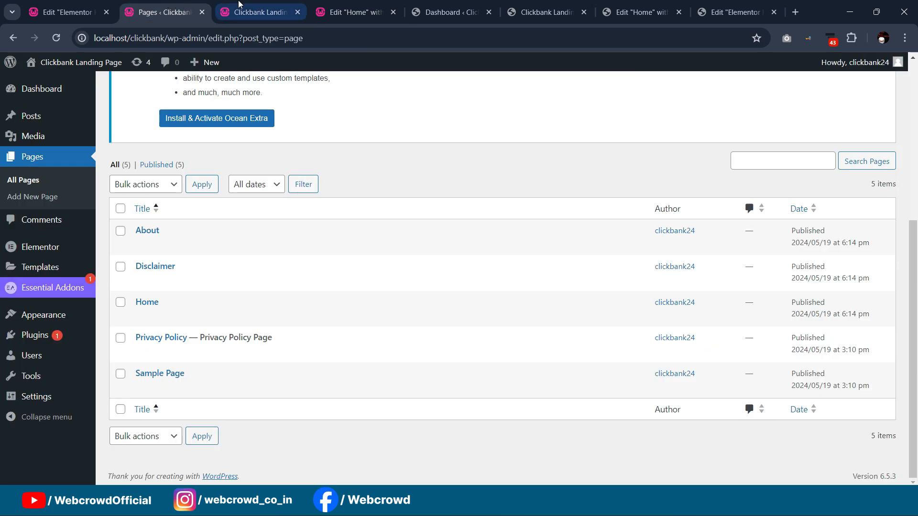
pyautogui.click(67, 7)
pyautogui.click(346, 6)
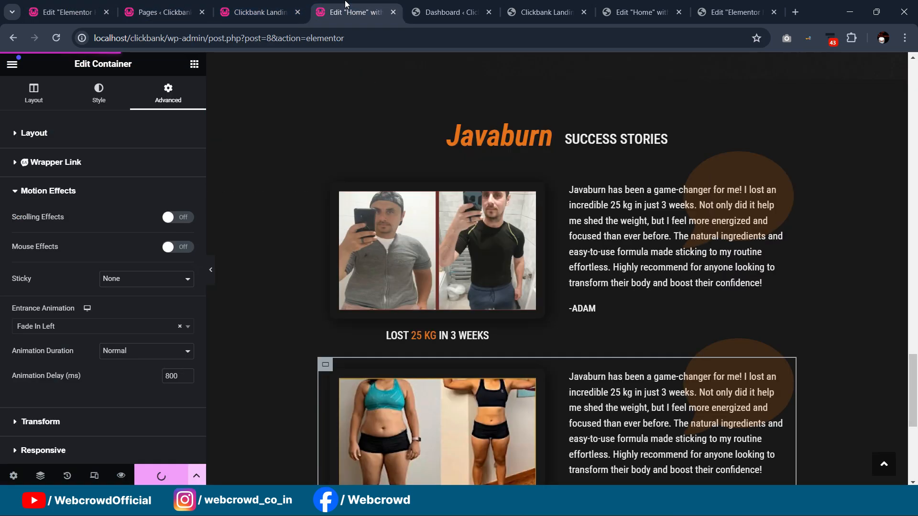
pyautogui.click(253, 4)
pyautogui.scroll(5, 506, 164)
pyautogui.scroll(15, 905, 345)
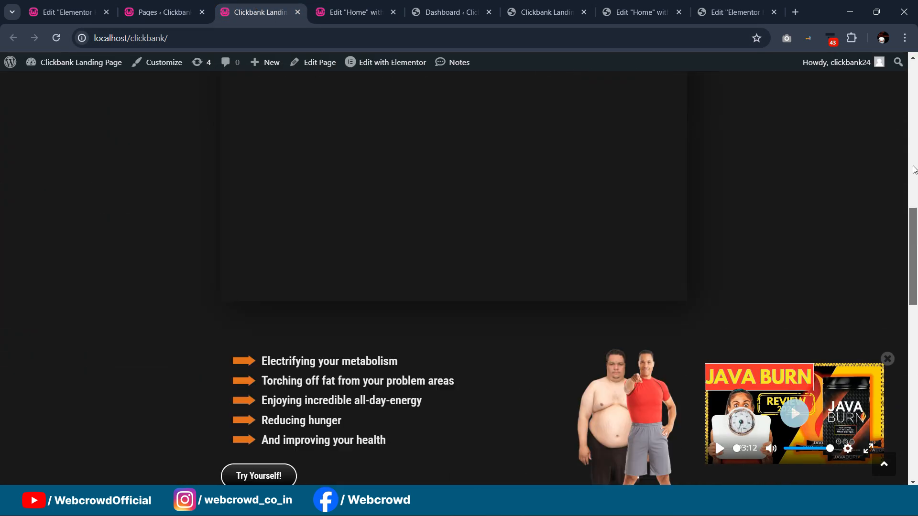
pyautogui.click(56, 39)
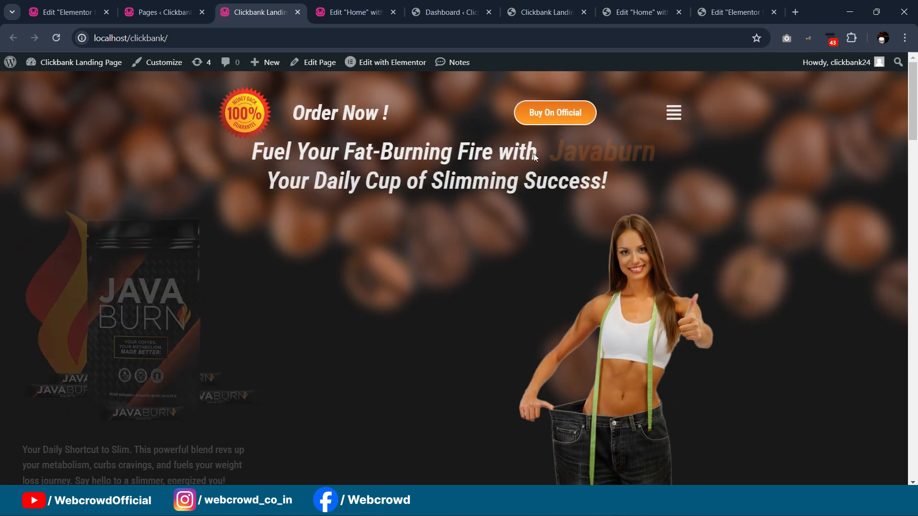
# - Check the entrance animations down to the success stories on the published page and close the floating review video
pyautogui.scroll(-4, 580, 169)
pyautogui.scroll(-15, 580, 166)
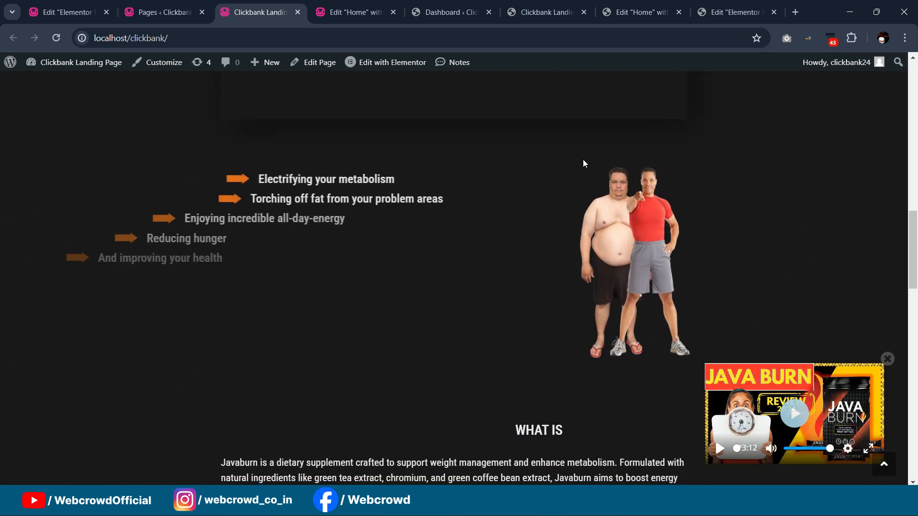
pyautogui.scroll(-4, 583, 163)
pyautogui.scroll(-8, 583, 163)
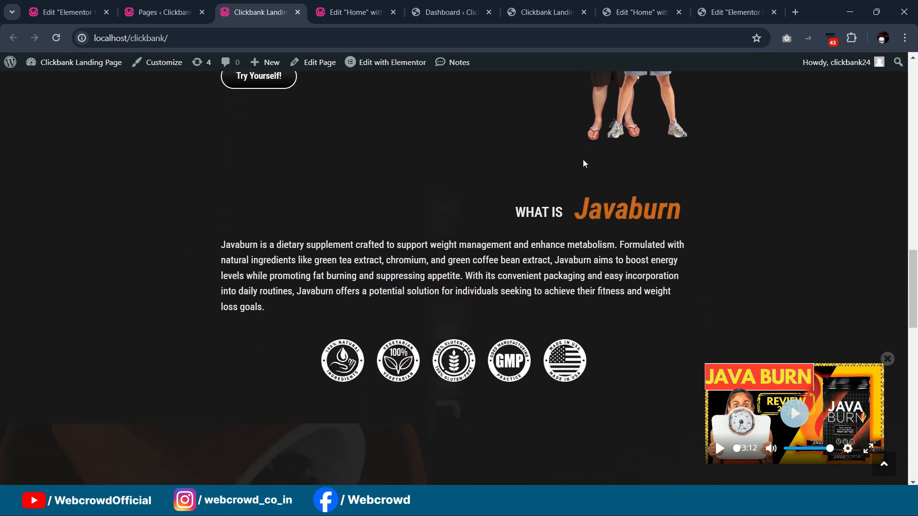
pyautogui.scroll(-3, 583, 163)
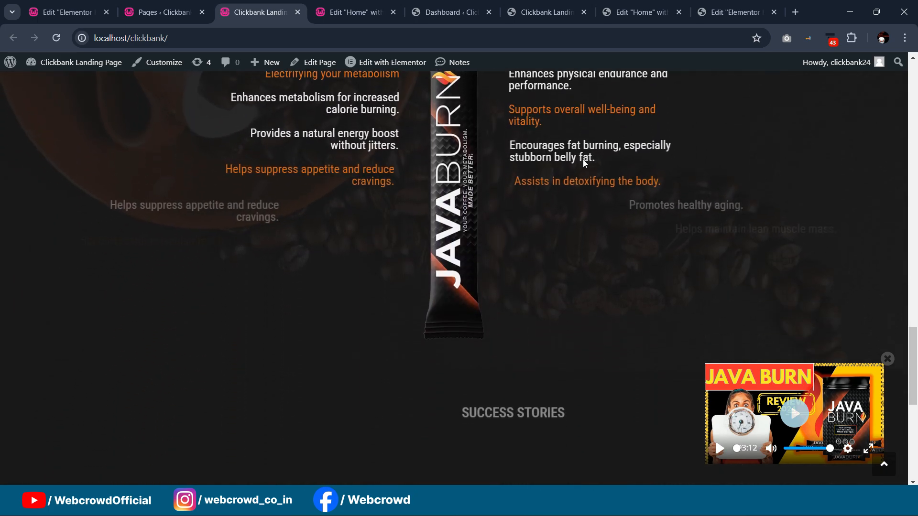
pyautogui.scroll(-7, 583, 159)
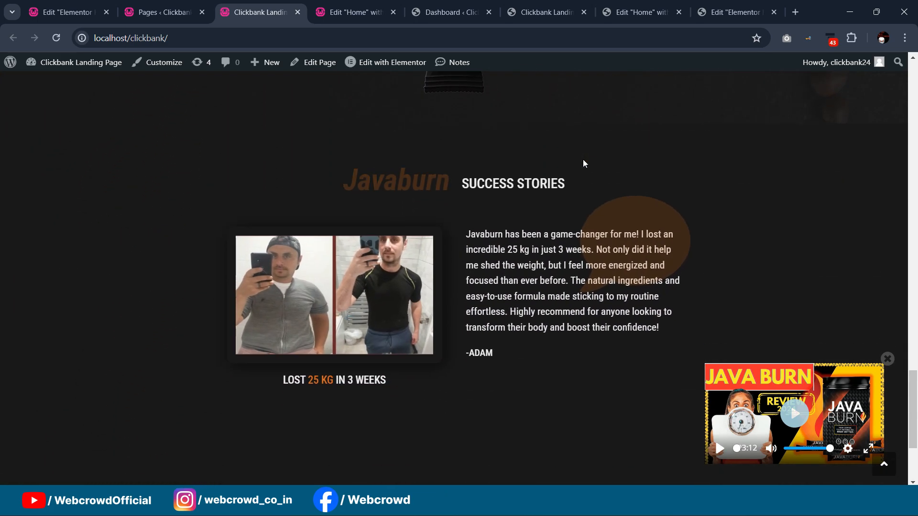
pyautogui.scroll(2, 597, 164)
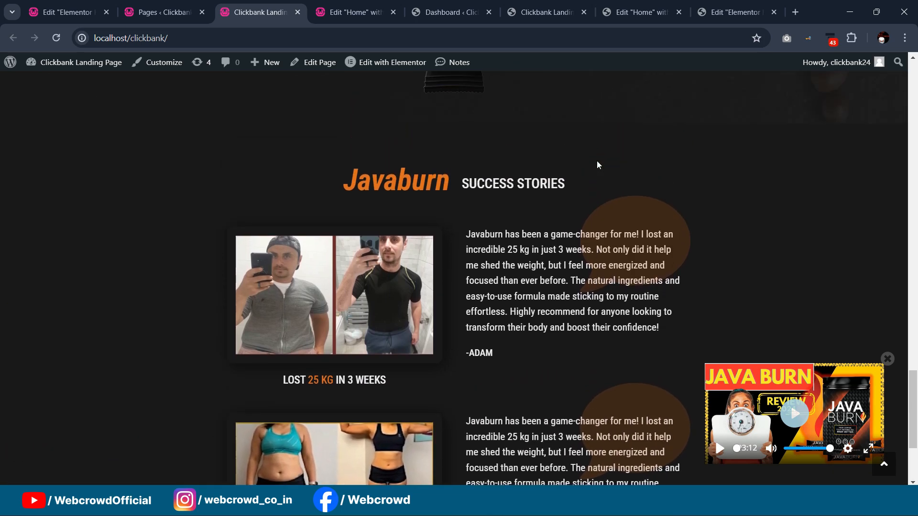
pyautogui.scroll(-3, 598, 164)
pyautogui.scroll(5, 539, 207)
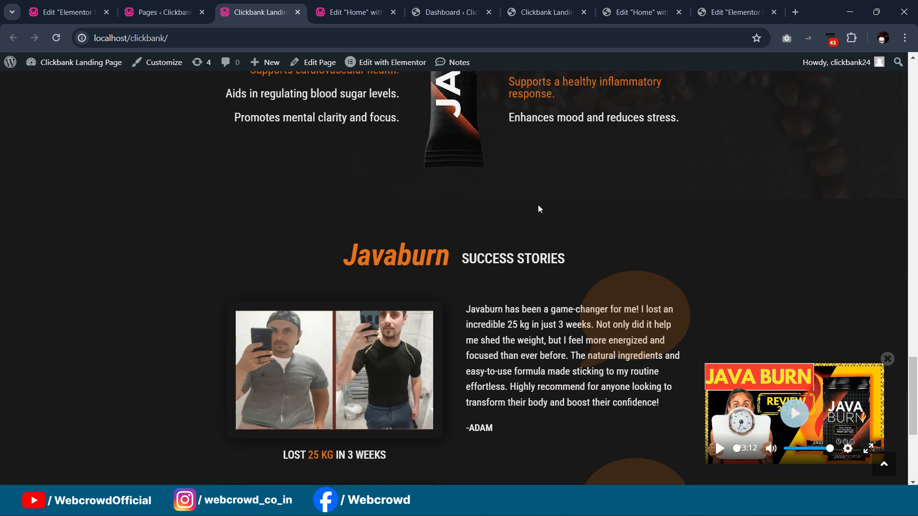
pyautogui.scroll(-5, 553, 199)
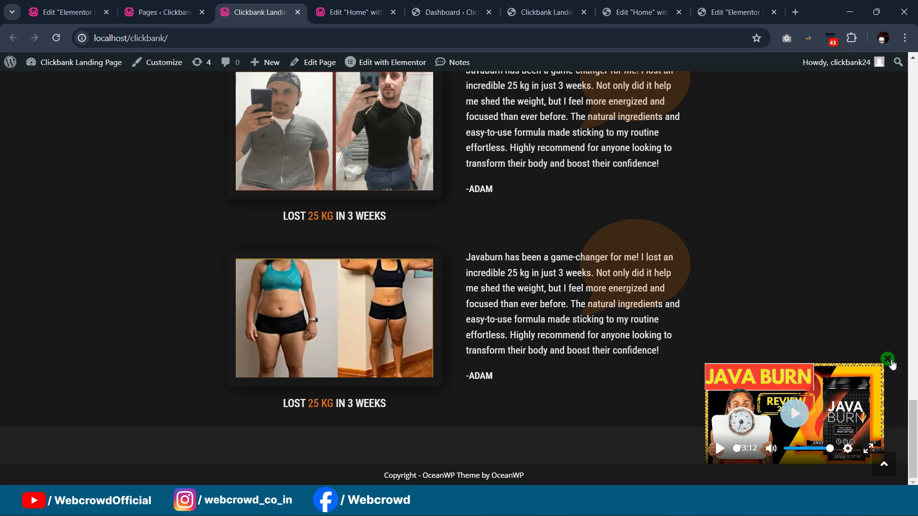
pyautogui.click(886, 357)
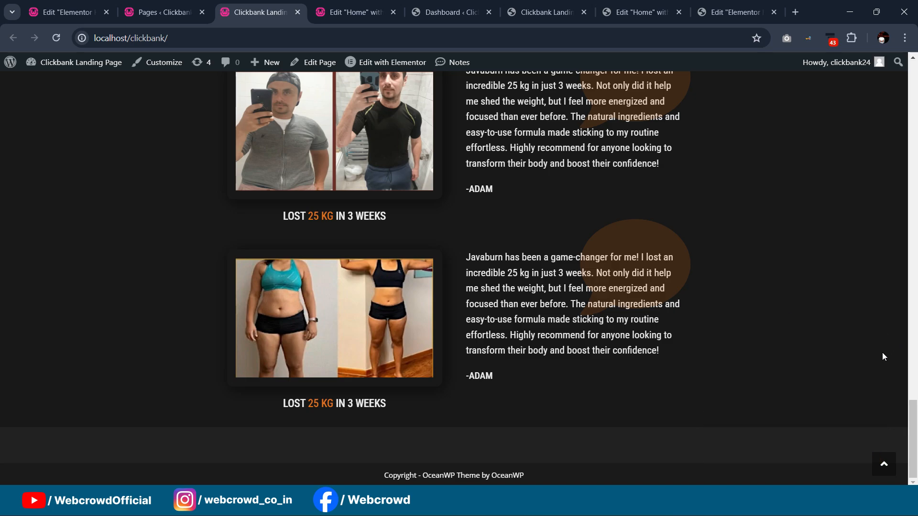
# - Switch to the reference Home page design and examine the sections that follow the success stories
pyautogui.click(344, 13)
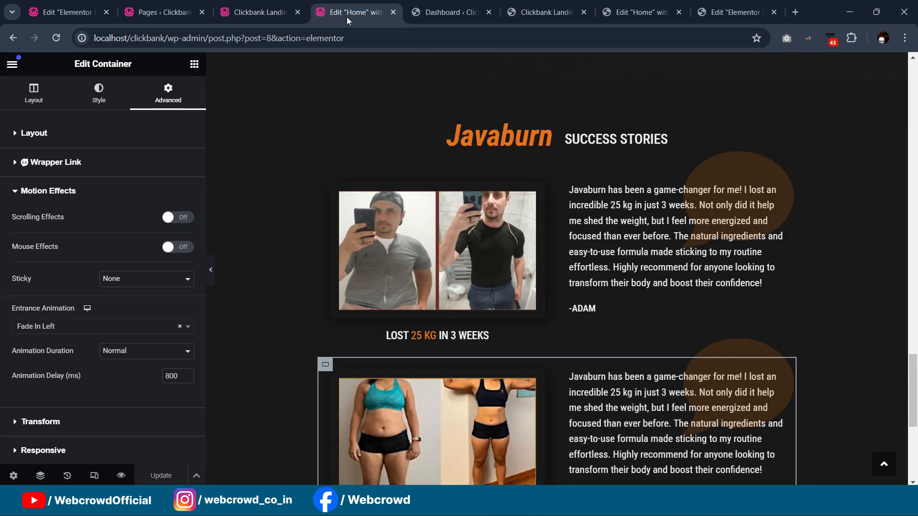
pyautogui.scroll(-4, 645, 151)
pyautogui.click(643, 13)
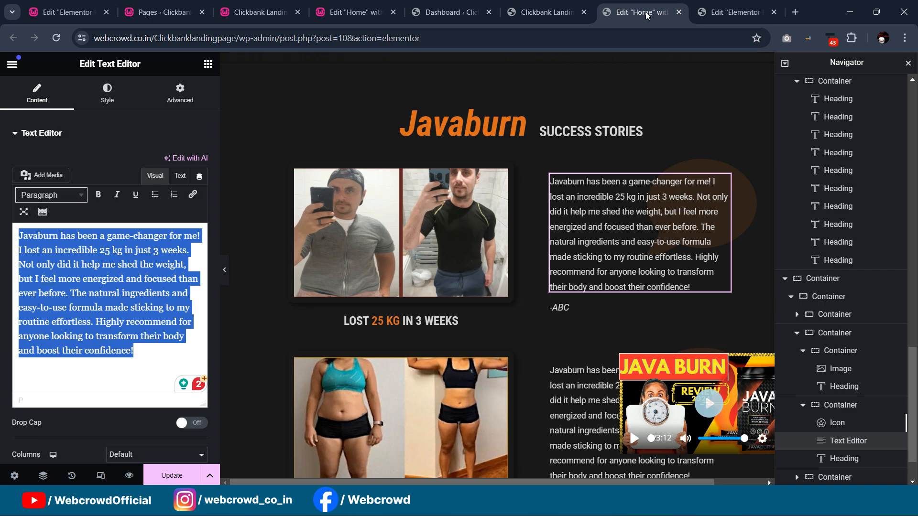
pyautogui.scroll(-7, 558, 142)
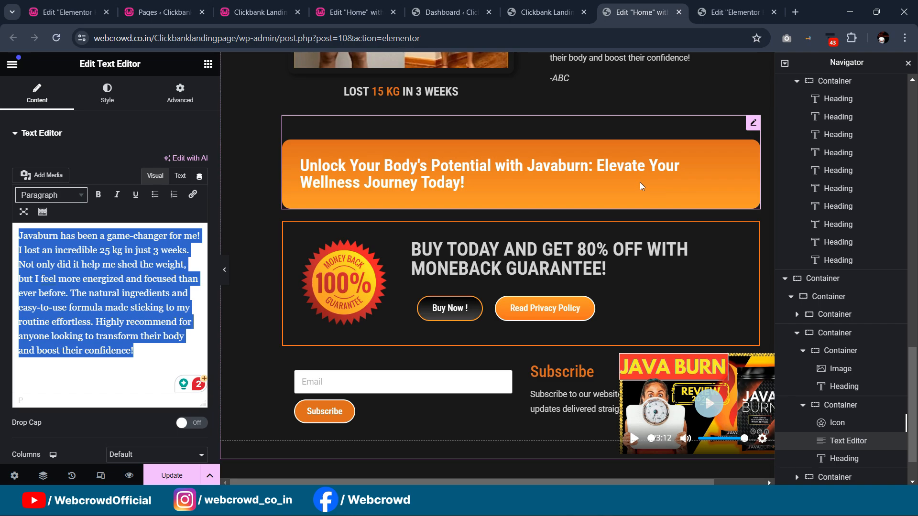
pyautogui.scroll(-1, 568, 241)
pyautogui.scroll(10, 601, 308)
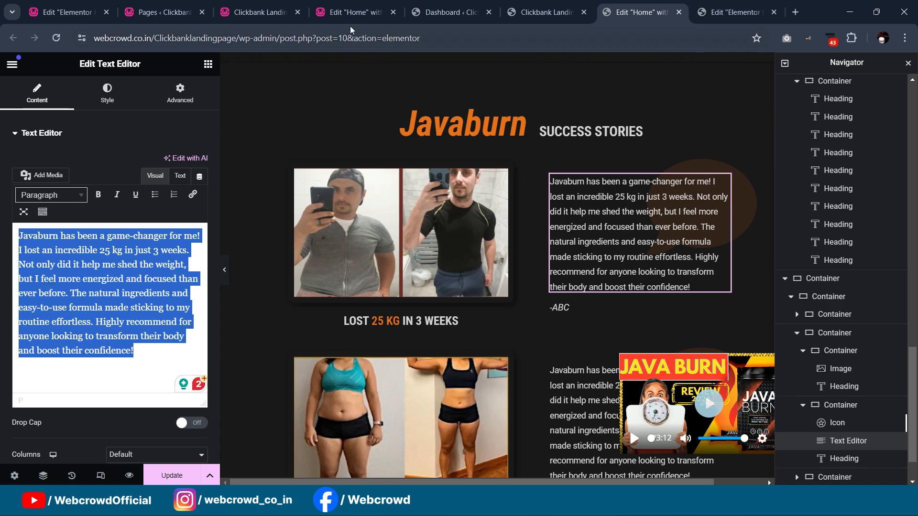
# - Return to the local Home page editor and copy the orange "BUY TODAY AND GET 80% OFF WITH MONEBACK GUARANTEE!" heading above the review video
pyautogui.click(353, 12)
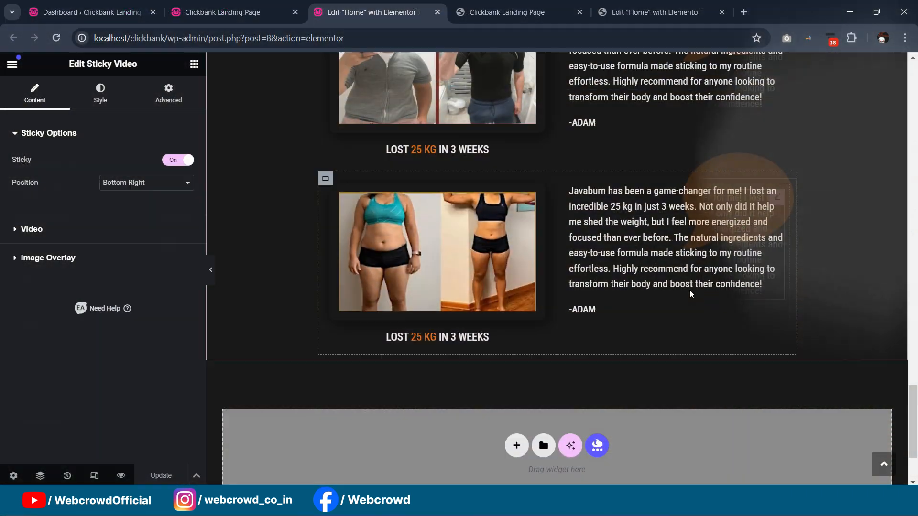
pyautogui.click(194, 64)
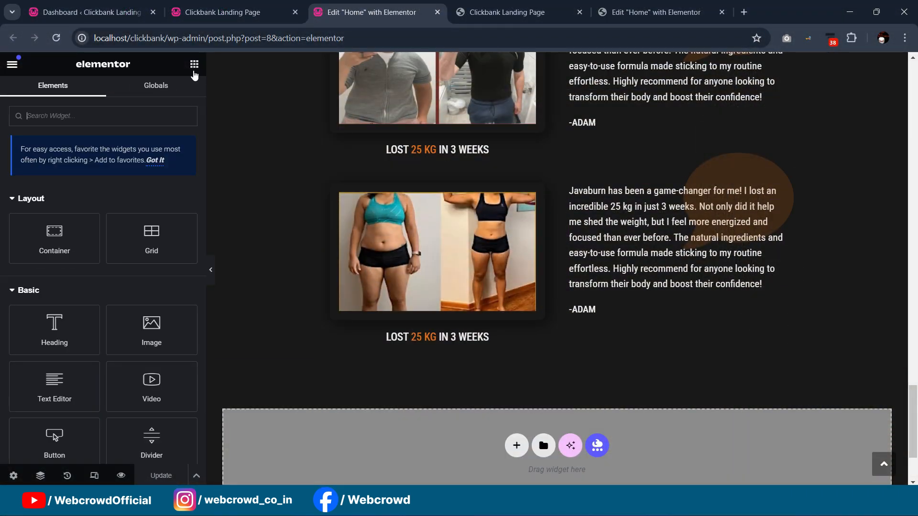
pyautogui.scroll(3, 723, 286)
pyautogui.scroll(15, 724, 286)
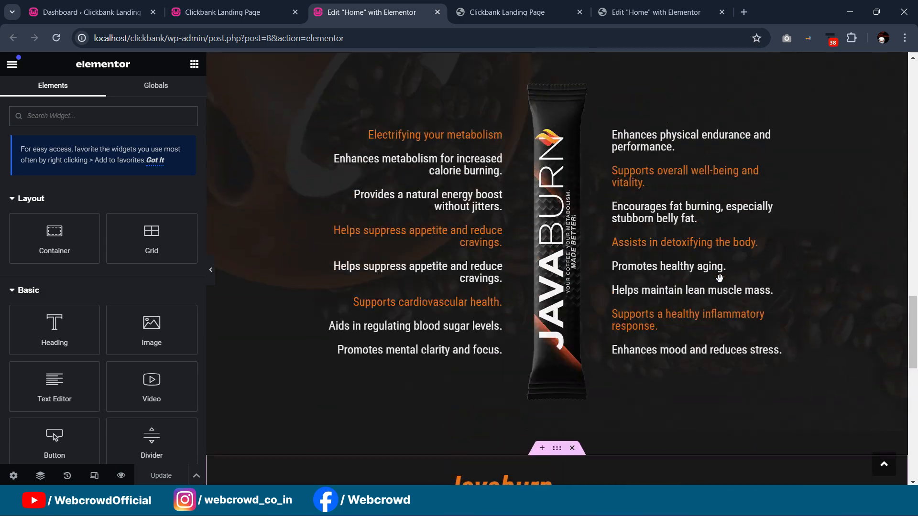
pyautogui.scroll(4, 670, 228)
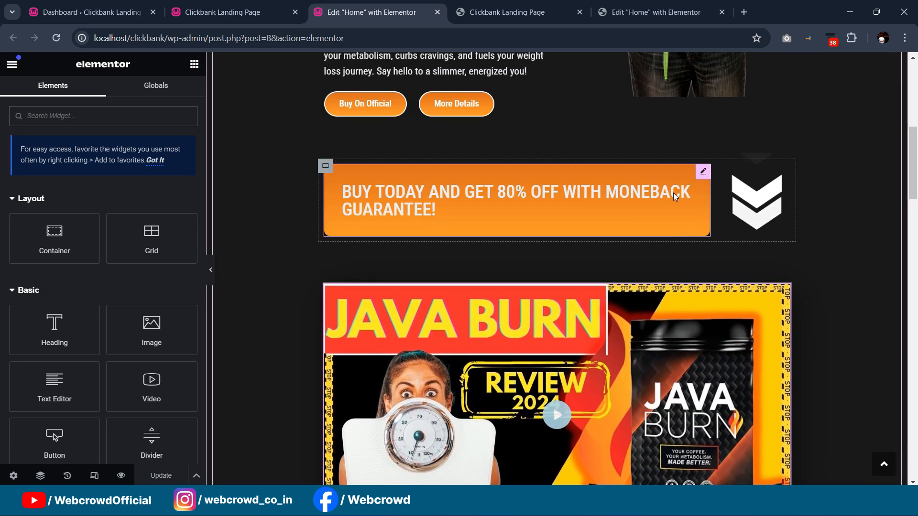
pyautogui.rightClick(704, 201)
pyautogui.click(745, 232)
# - Paste the copied orange banner heading into the first success story container
pyautogui.scroll(-16, 590, 260)
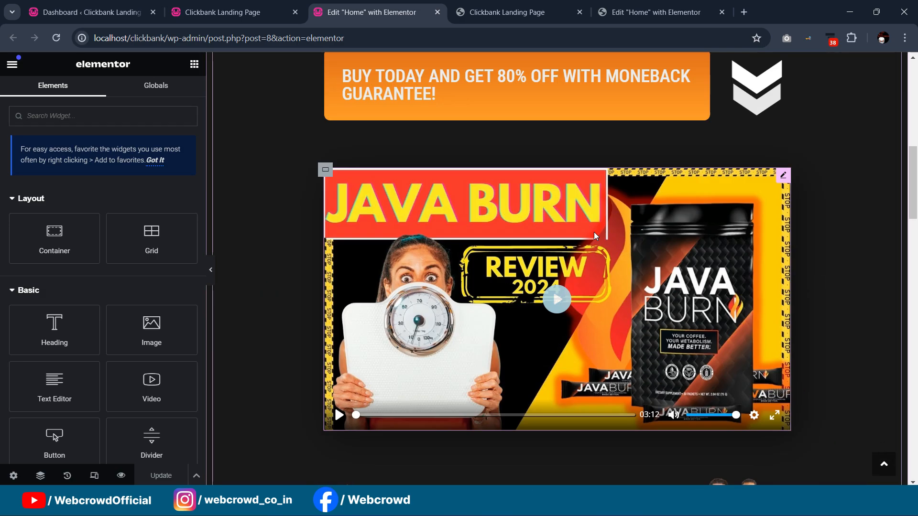
pyautogui.scroll(-7, 589, 260)
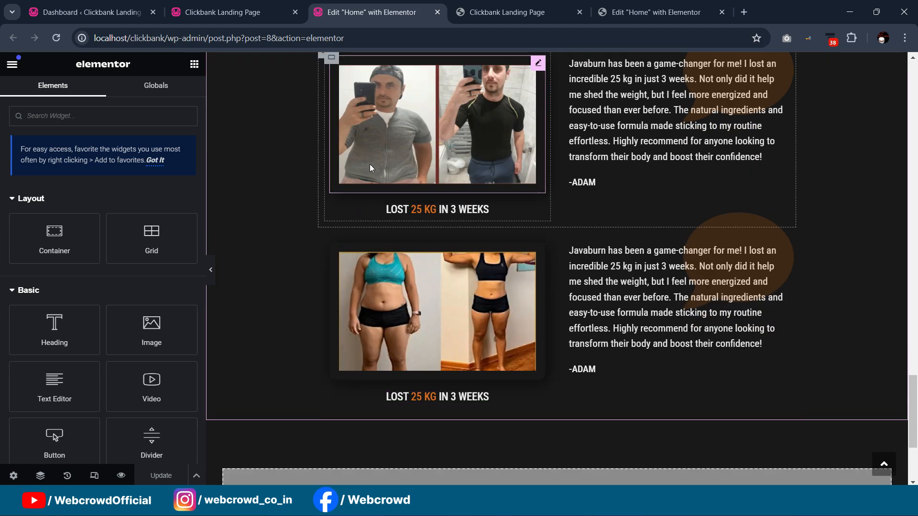
pyautogui.scroll(3, 342, 201)
pyautogui.rightClick(325, 169)
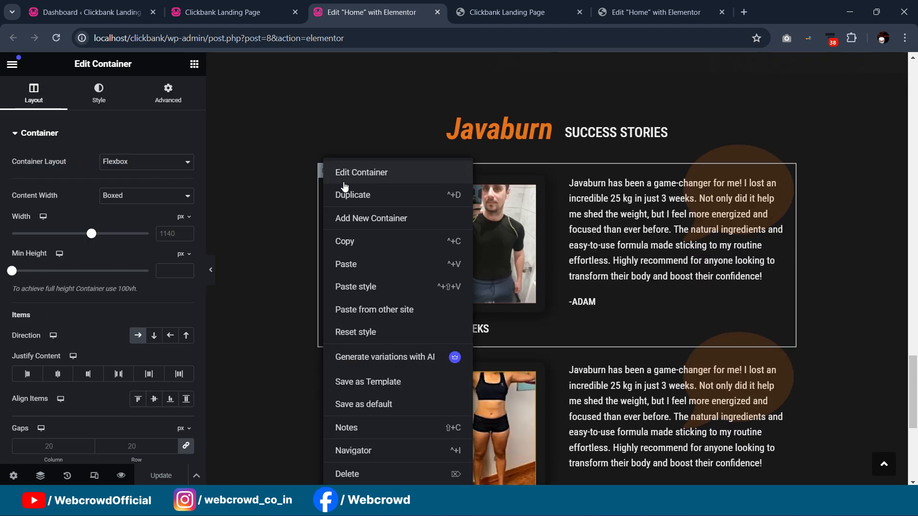
pyautogui.click(363, 265)
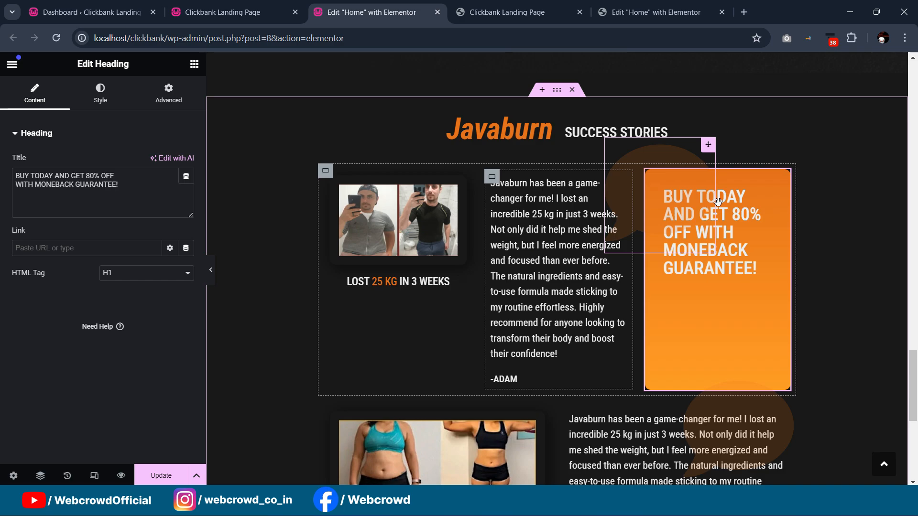
# - Open the page structure and move the pasted orange heading below the second success story, outside both story containers
pyautogui.click(274, 199)
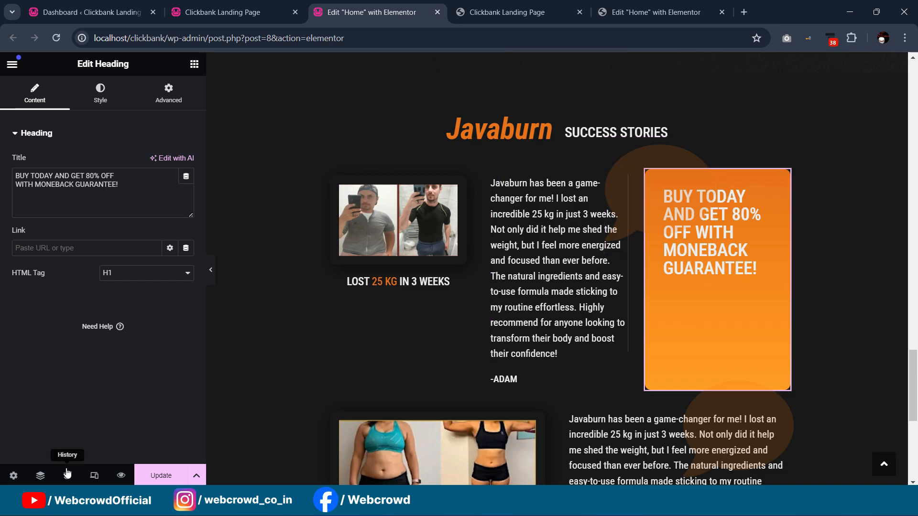
pyautogui.click(40, 476)
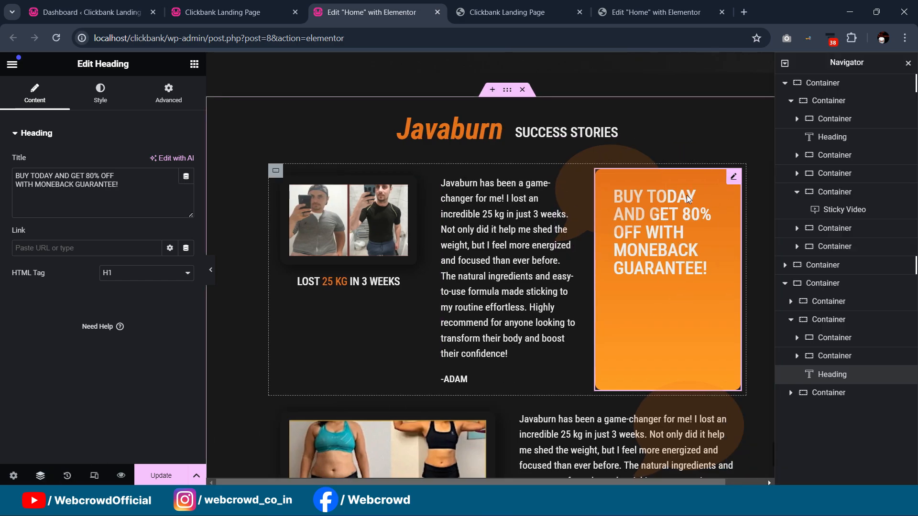
pyautogui.moveTo(650, 169); pyautogui.dragTo(390, 149)
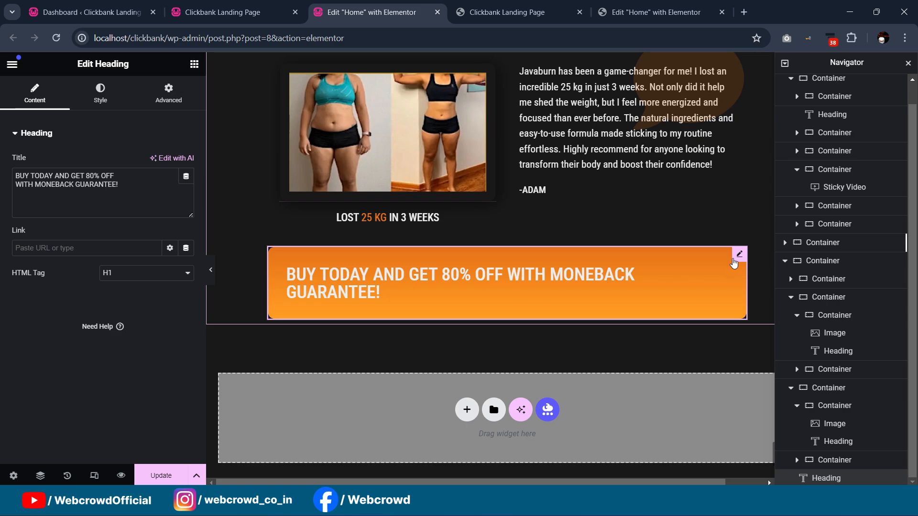
# - Set the moved banner heading's top margin to 20 px, previewing the spacing with 10 px first
pyautogui.click(169, 93)
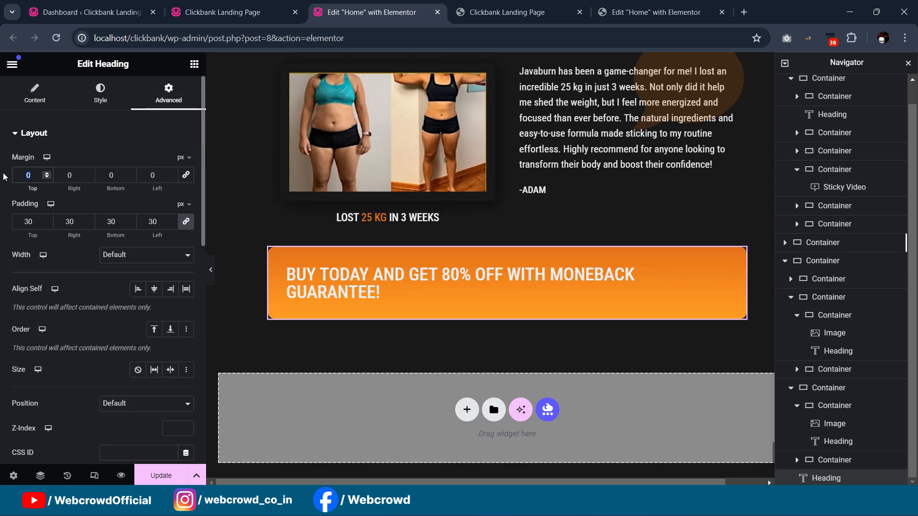
pyautogui.write('10')
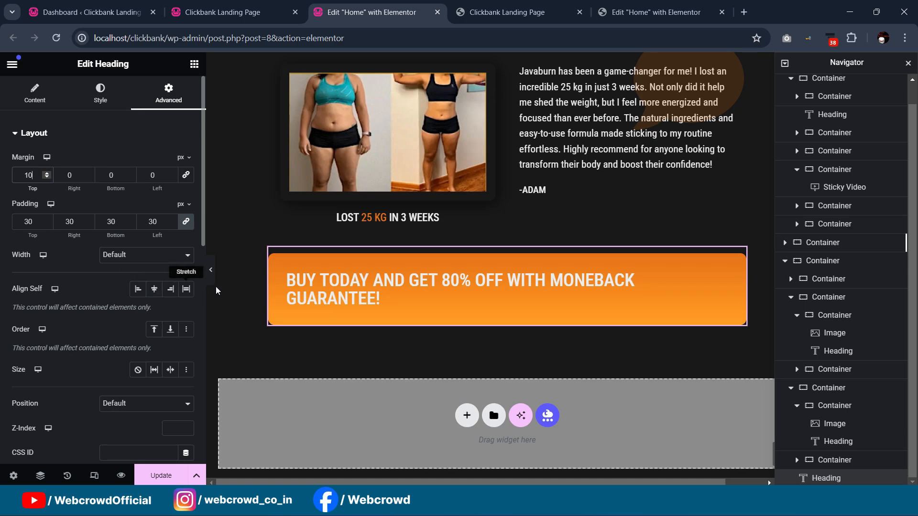
pyautogui.click(211, 270)
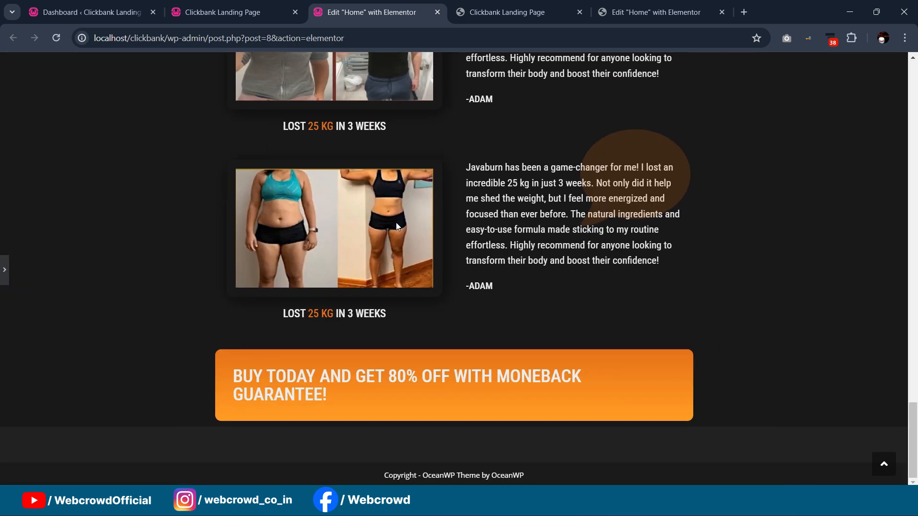
pyautogui.click(4, 273)
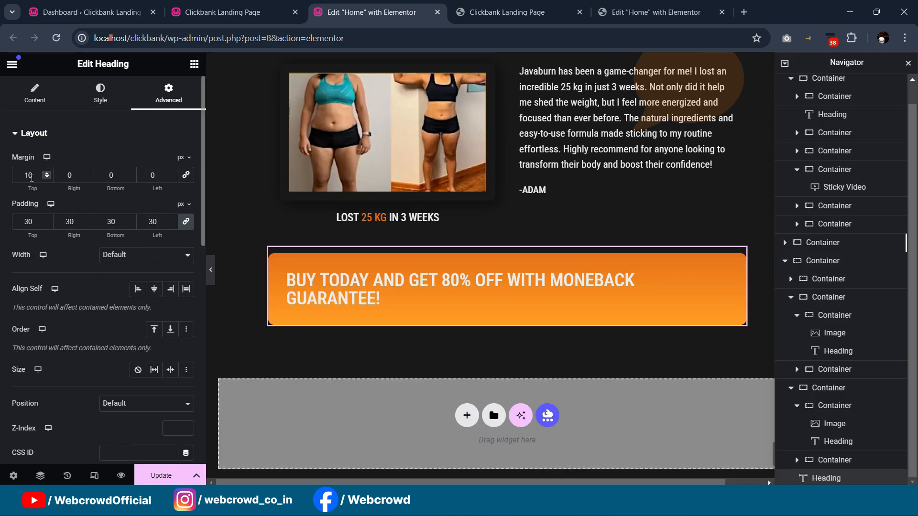
pyautogui.write('20')
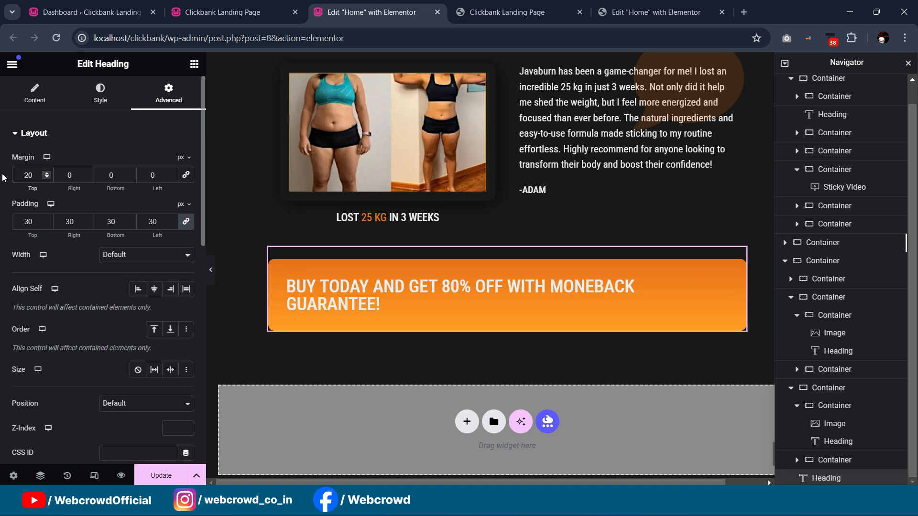
# - Switch to the reference Home page and copy the title text of the orange banner below its success stories
pyautogui.scroll(-1, 488, 205)
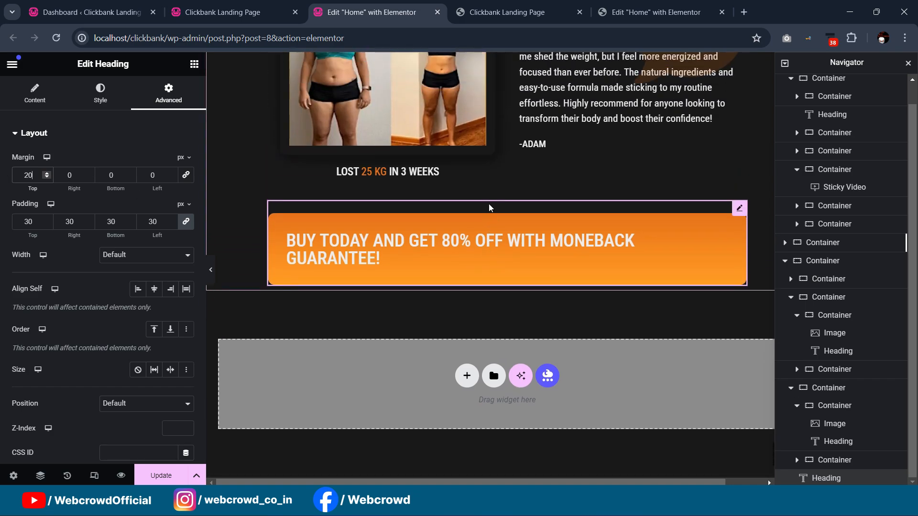
pyautogui.click(636, 13)
pyautogui.scroll(-1, 741, 239)
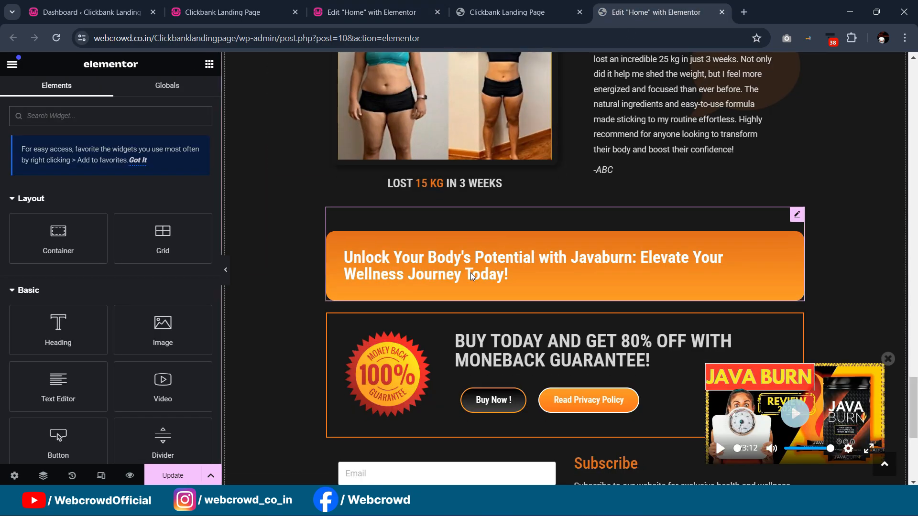
pyautogui.click(734, 205)
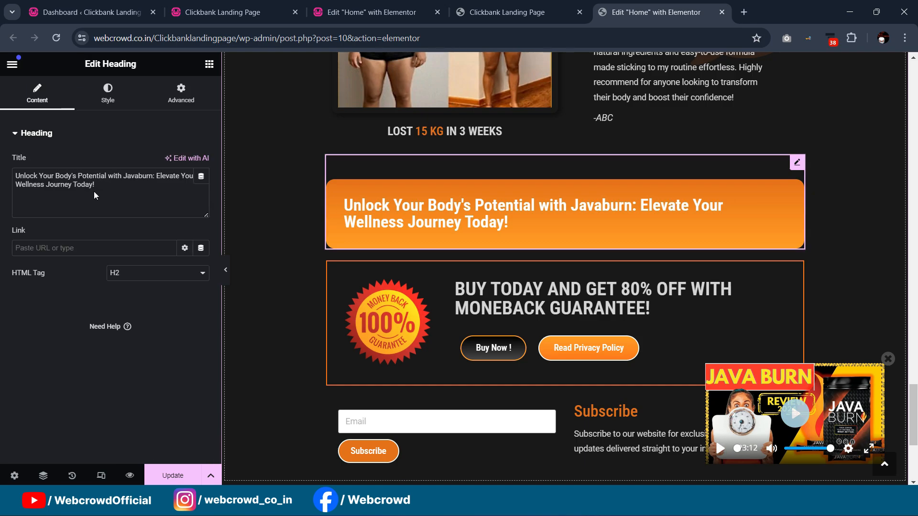
pyautogui.tripleClick(95, 192)
pyautogui.hotkey('ctrl', 'c')
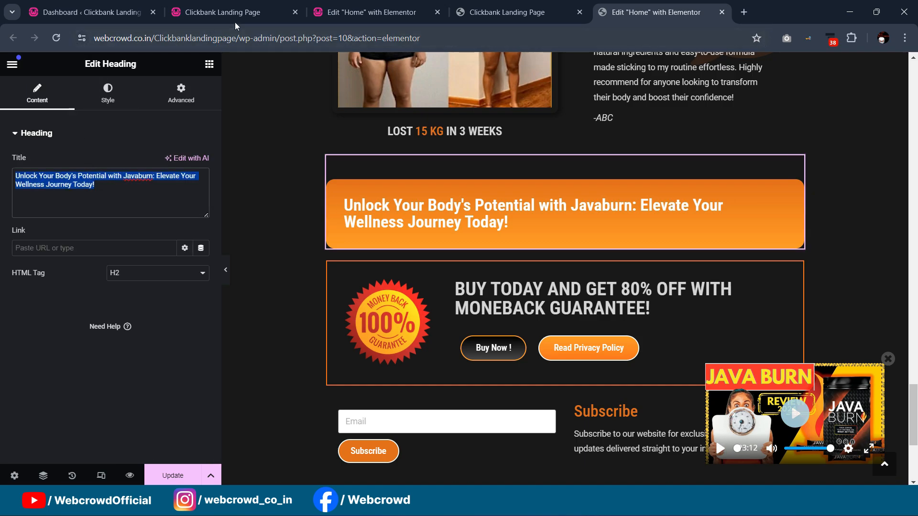
# - Replace the local banner heading's title with "Unlock Your Body's Potential with Javaburn: Elevate Your Wellness Journey Today!"
pyautogui.click(372, 12)
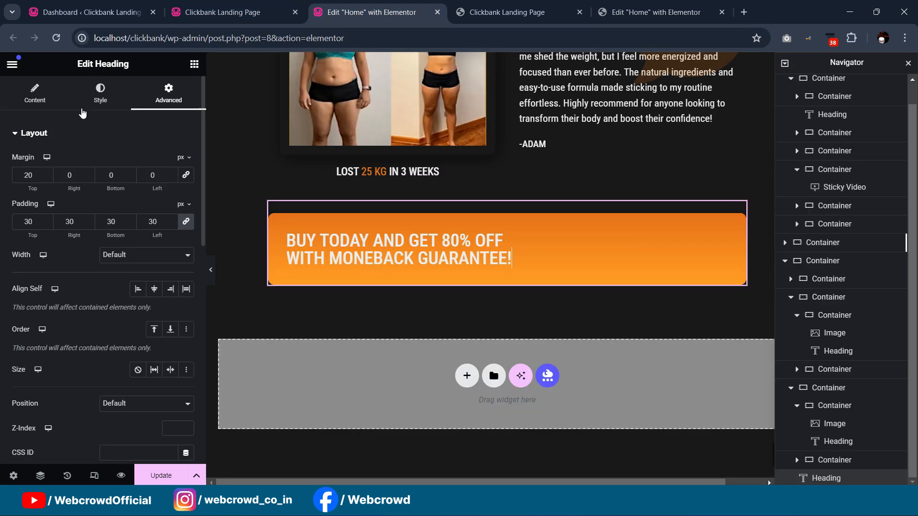
pyautogui.click(35, 95)
pyautogui.tripleClick(91, 191)
pyautogui.hotkey('ctrl', 'v')
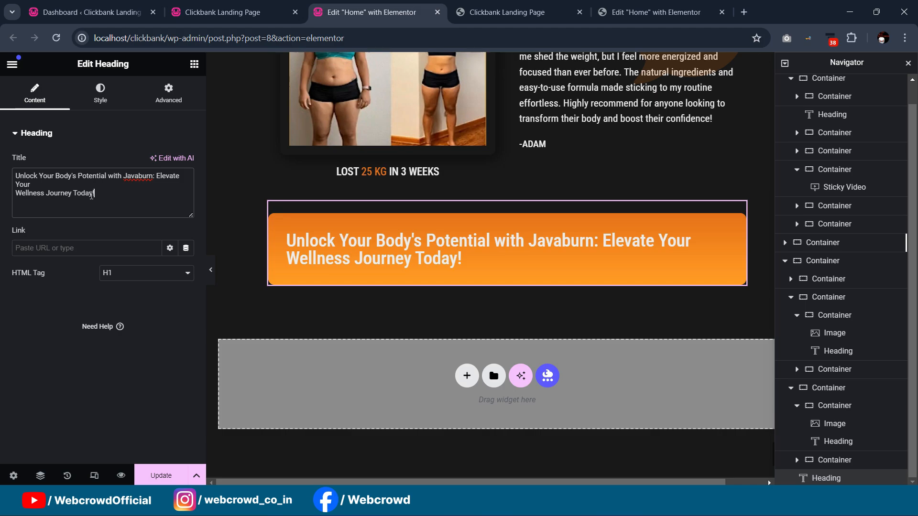
# - Check the money-back guarantee box on the reference page and add a new container below the orange banner on the local page
pyautogui.scroll(-1, 578, 260)
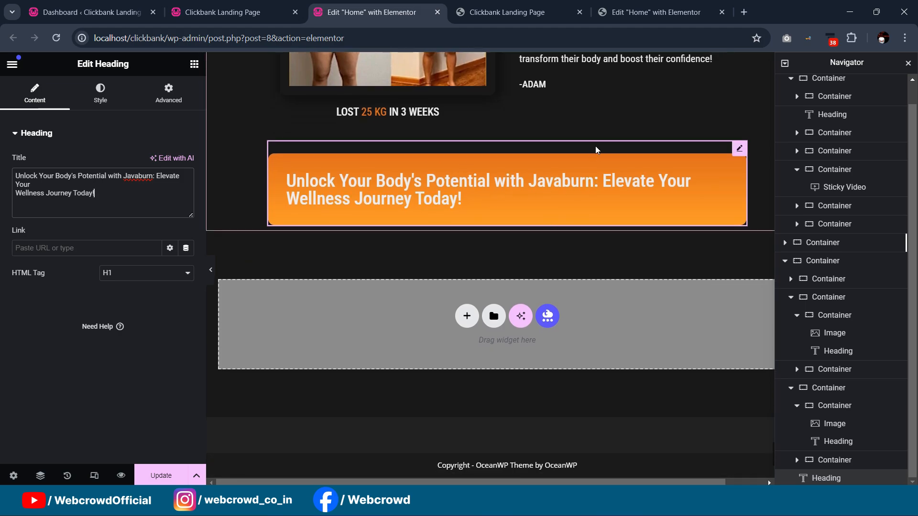
pyautogui.click(642, 12)
pyautogui.scroll(-2, 593, 143)
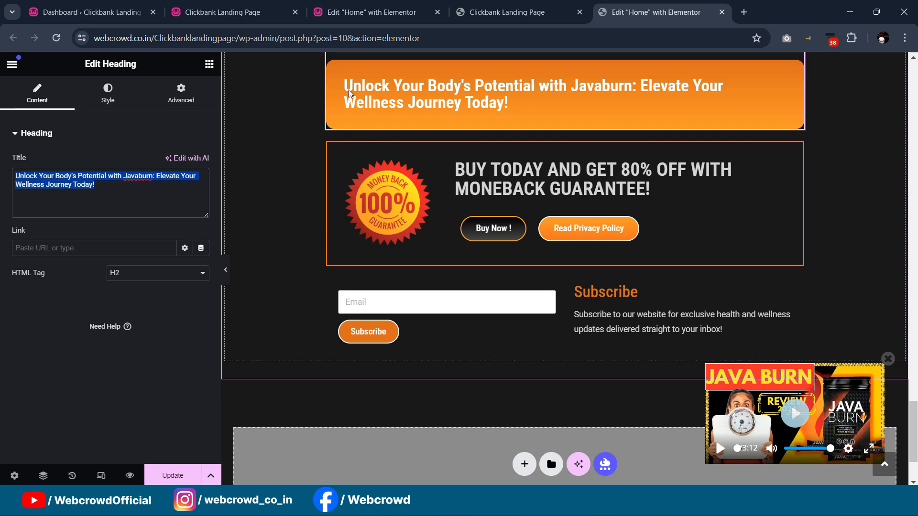
pyautogui.click(377, 13)
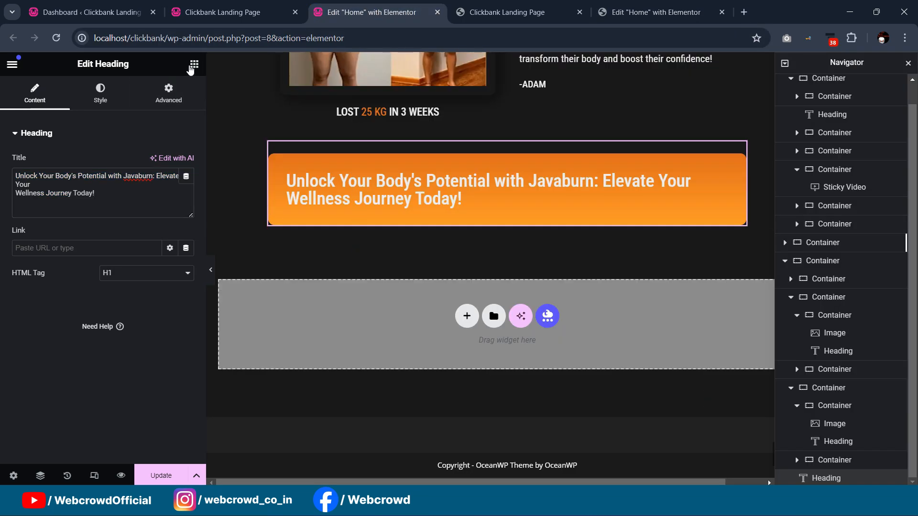
pyautogui.click(194, 64)
pyautogui.moveTo(67, 242); pyautogui.dragTo(444, 231)
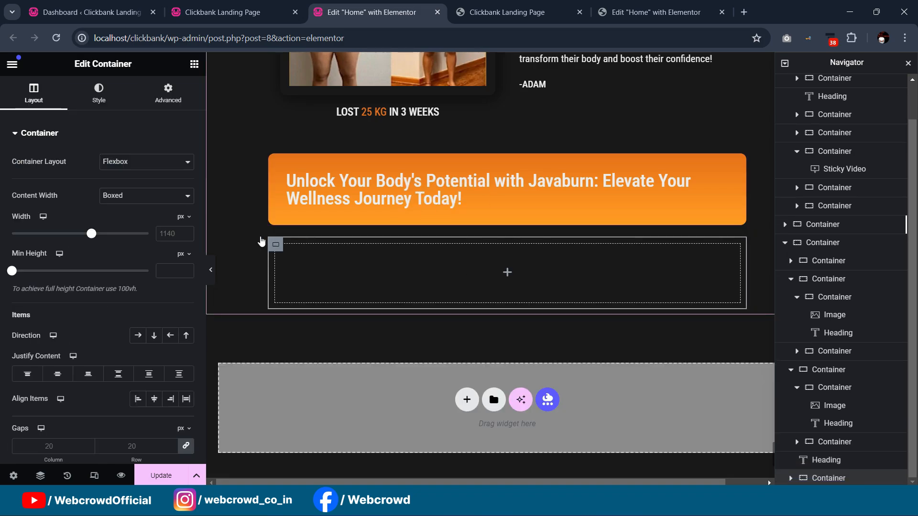
# - Set the new container's padding to 0 px on all sides and add a second container inside it
pyautogui.click(168, 95)
pyautogui.write('20')
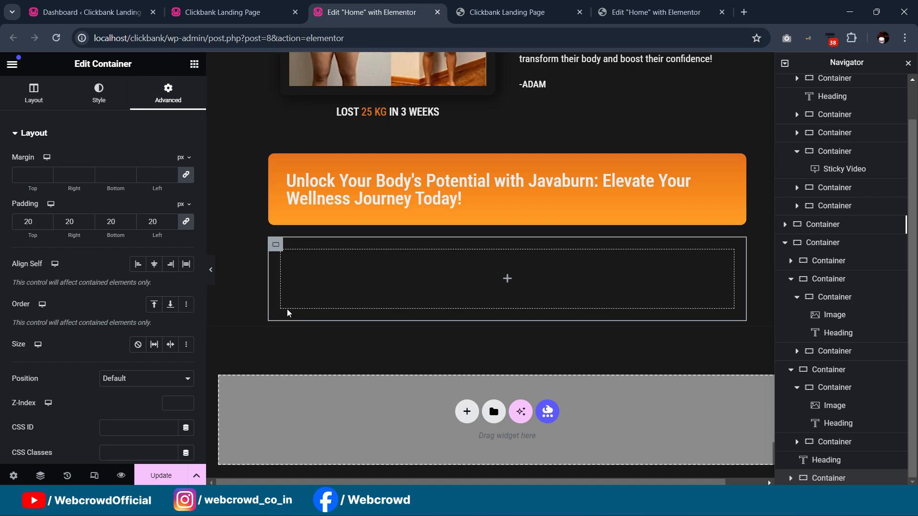
pyautogui.write('0')
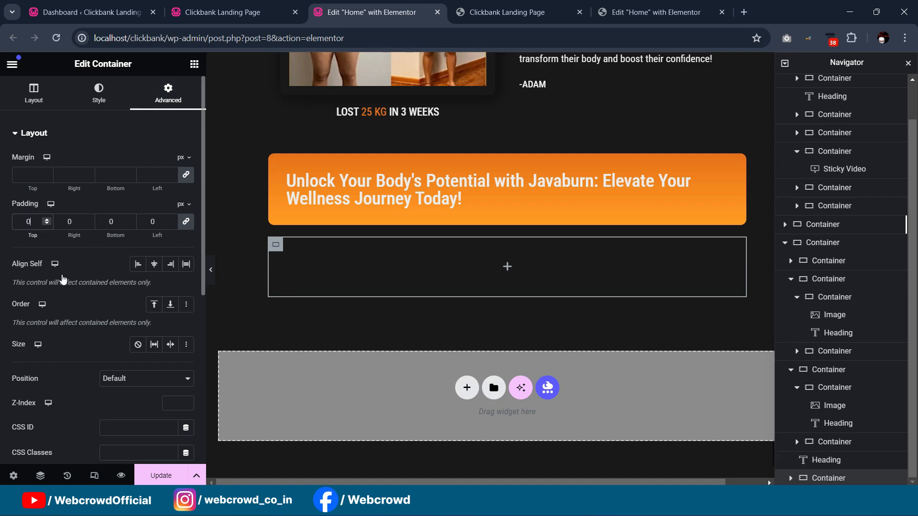
pyautogui.click(194, 64)
pyautogui.moveTo(54, 238); pyautogui.dragTo(398, 247)
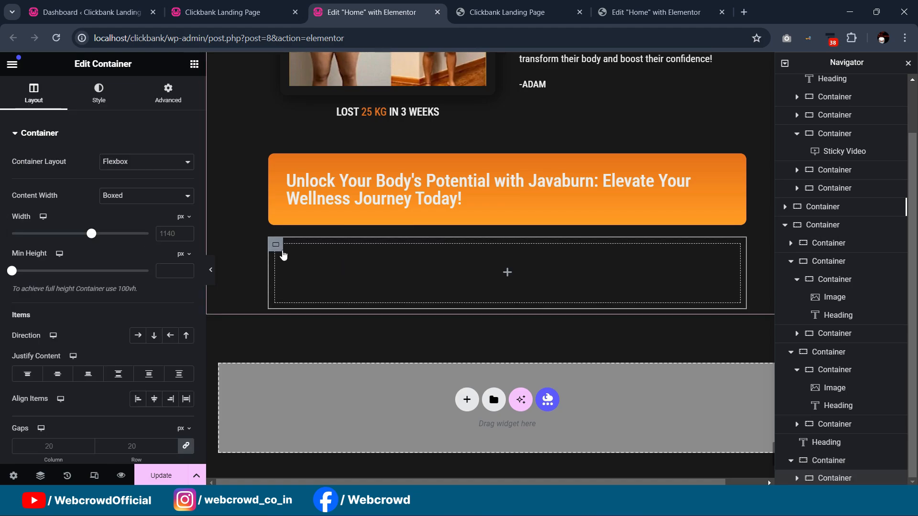
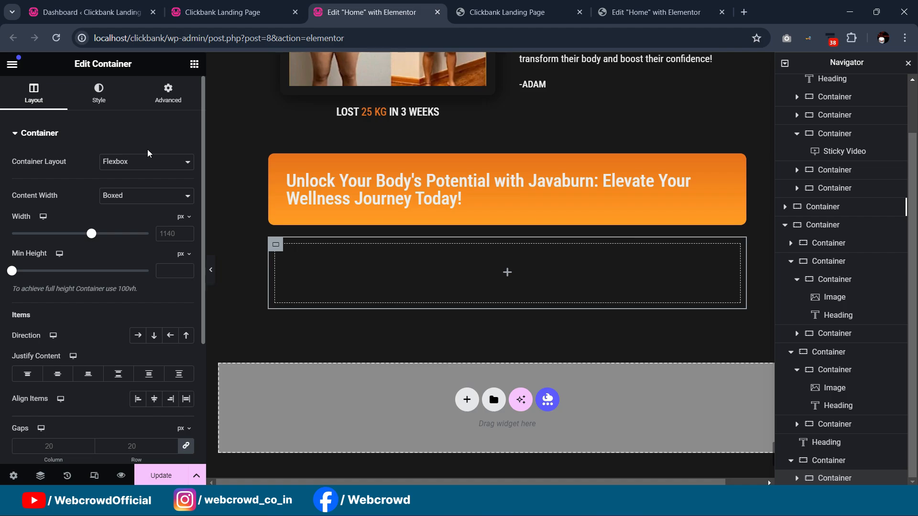
# - Try a padding of 30 px on the inner container and clear it again
pyautogui.click(167, 94)
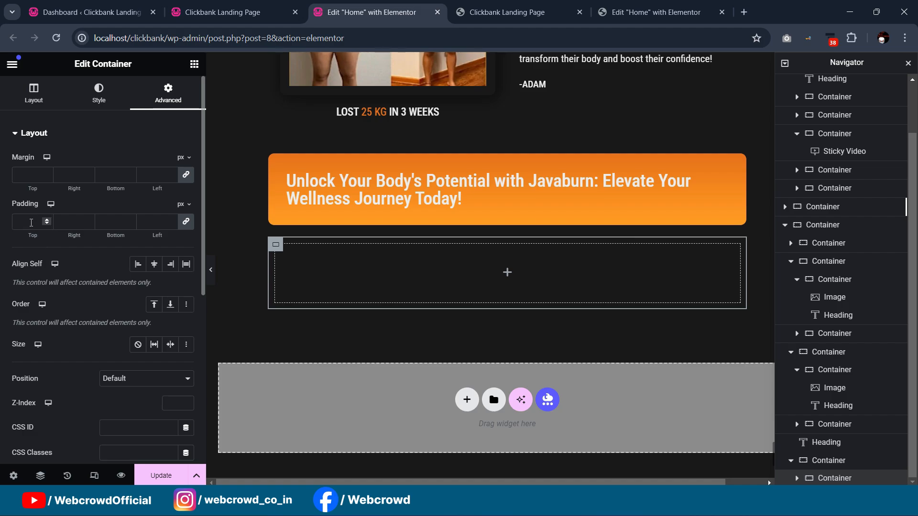
pyautogui.write('30')
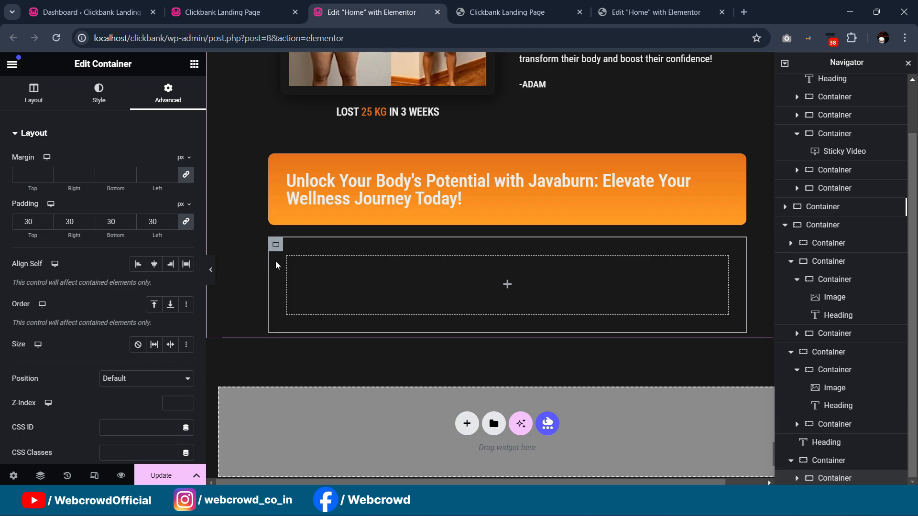
pyautogui.press('BackSpace')
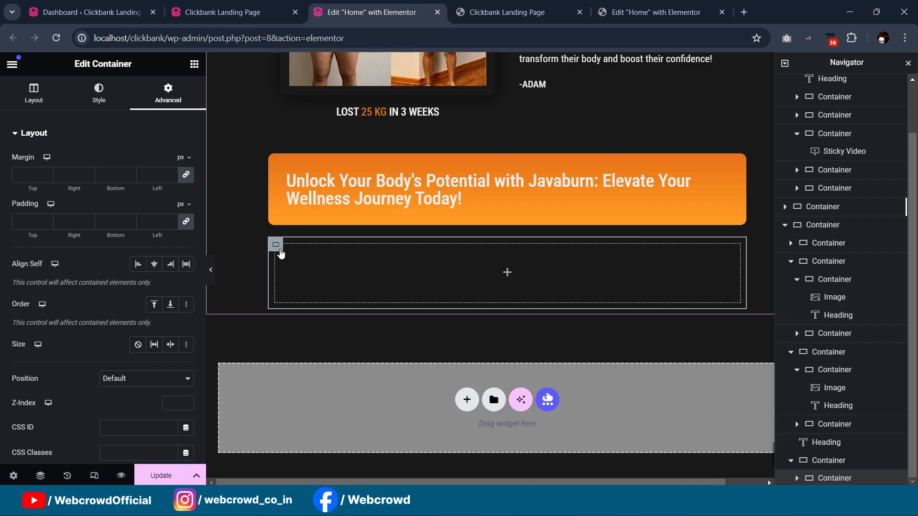
# - Duplicate the empty inner container and delete the copy
pyautogui.rightClick(282, 258)
pyautogui.click(319, 201)
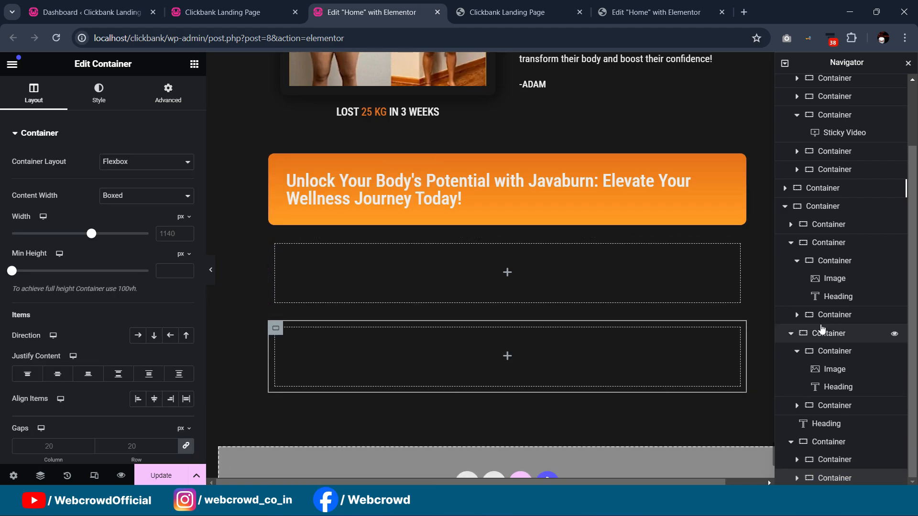
pyautogui.press('Delete')
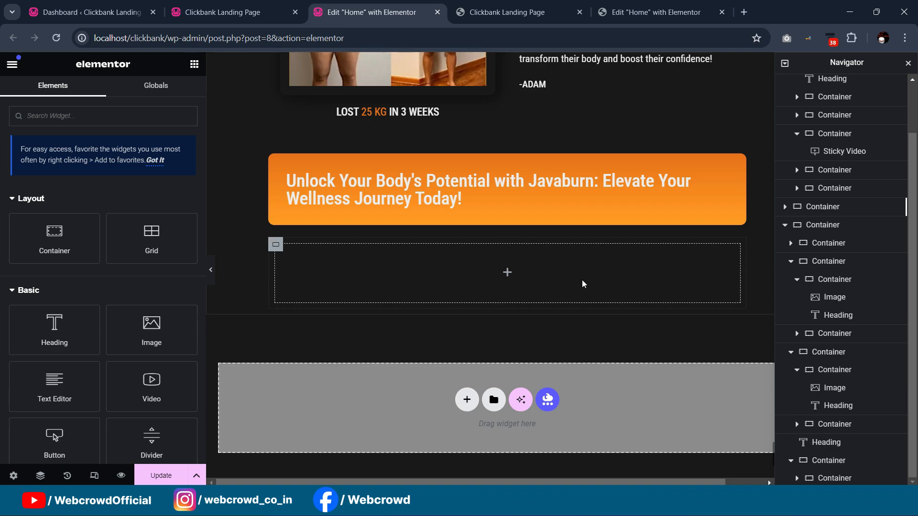
# - Set the container below the orange banner to row direction and duplicate its inner container to form two columns
pyautogui.click(275, 245)
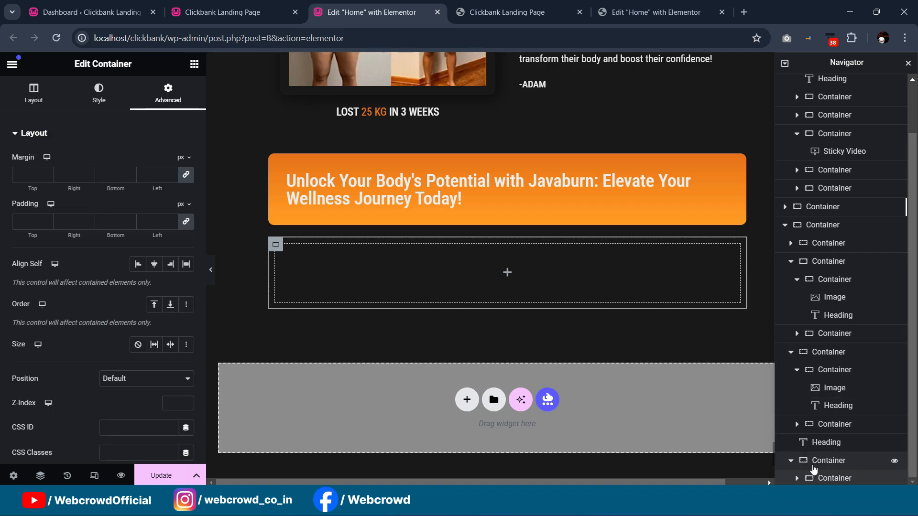
pyautogui.click(822, 461)
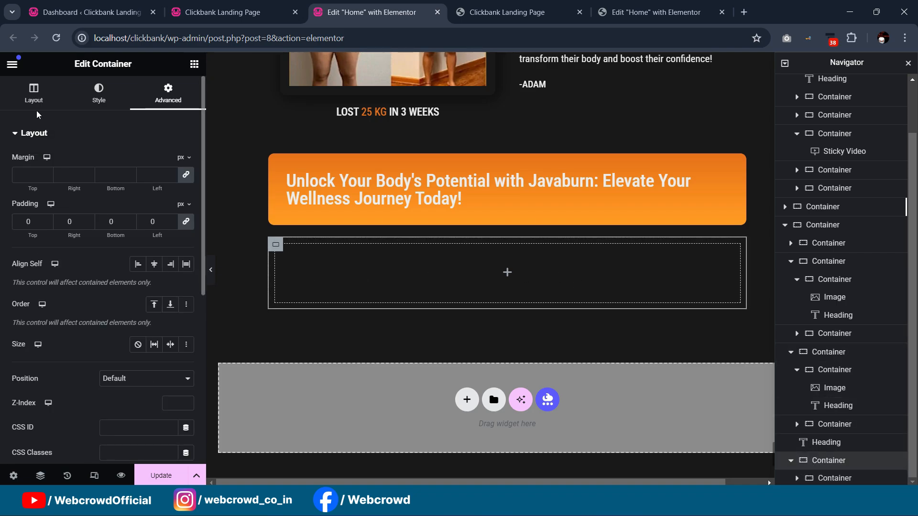
pyautogui.click(35, 95)
pyautogui.click(137, 336)
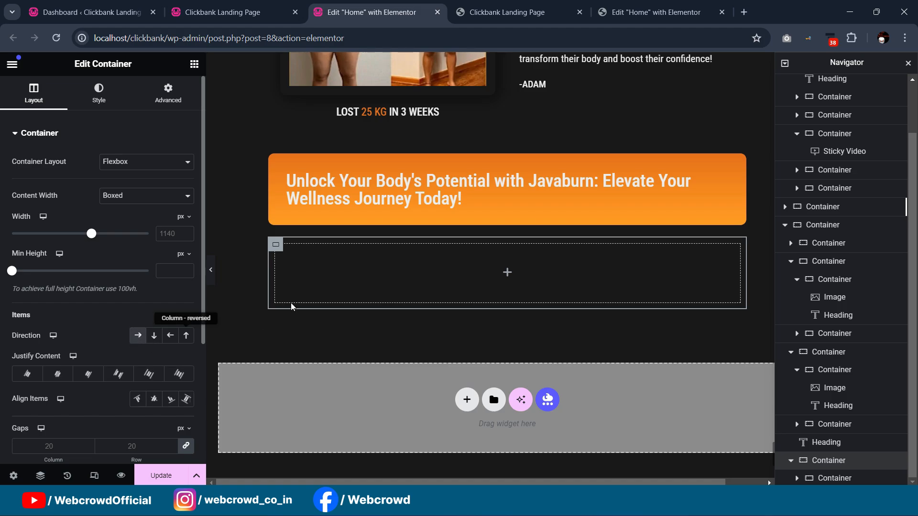
pyautogui.click(834, 478)
pyautogui.rightClick(841, 479)
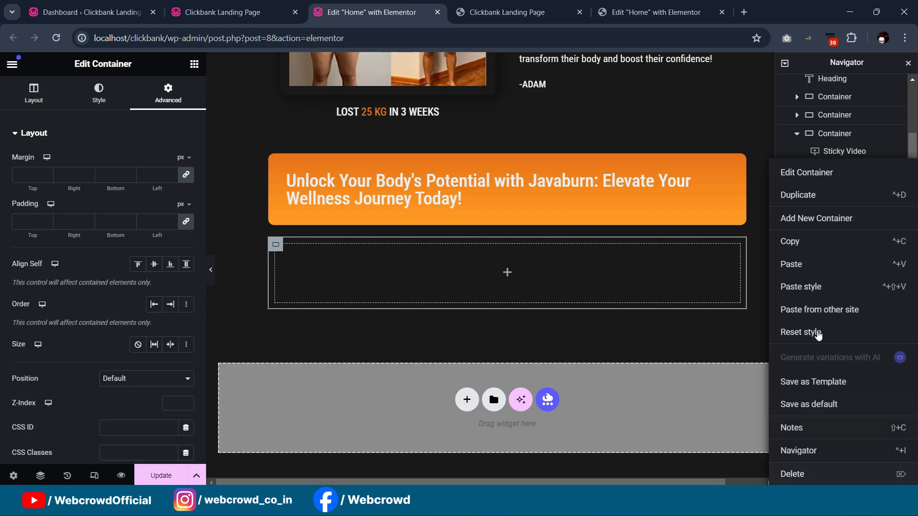
pyautogui.click(804, 198)
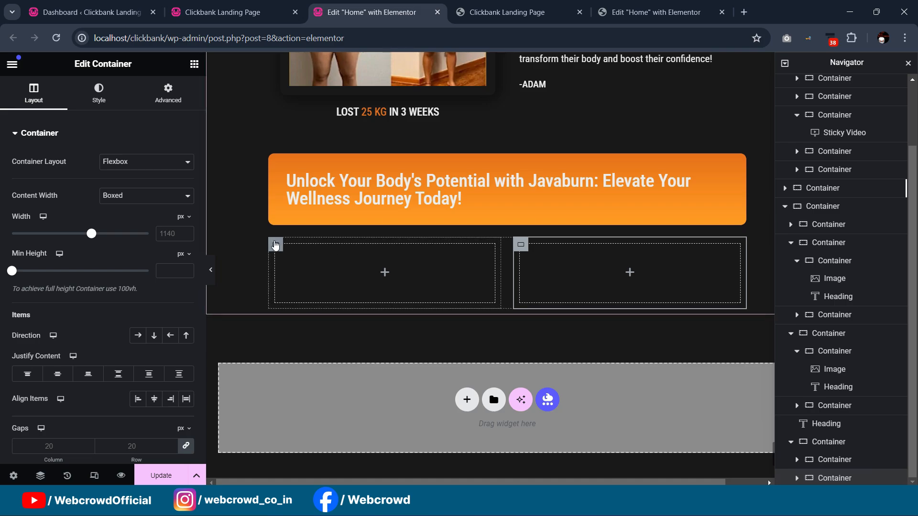
# - Set the padding of the outer two-column container to 25 px on all sides
pyautogui.click(835, 442)
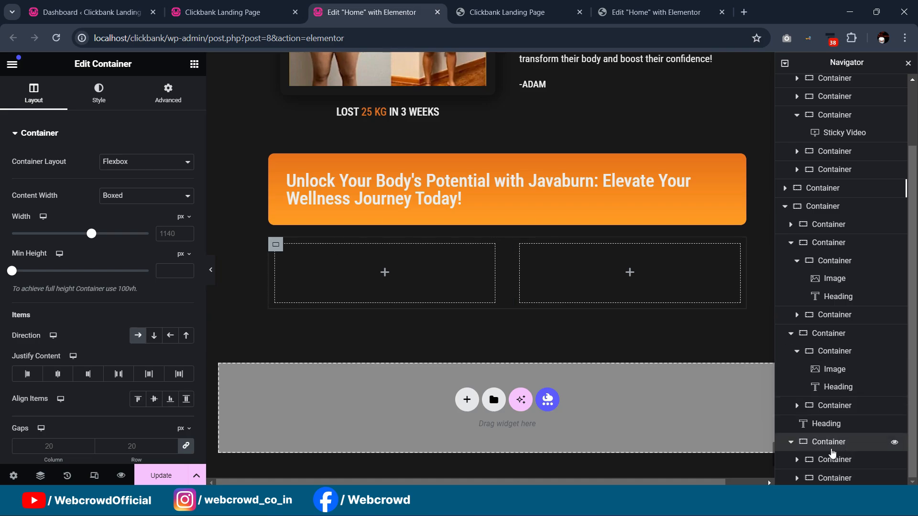
pyautogui.click(161, 102)
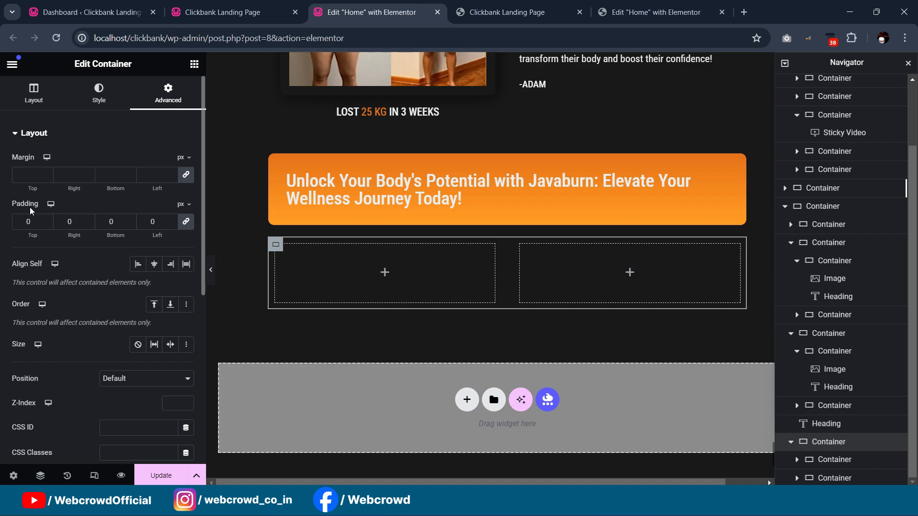
pyautogui.write('30')
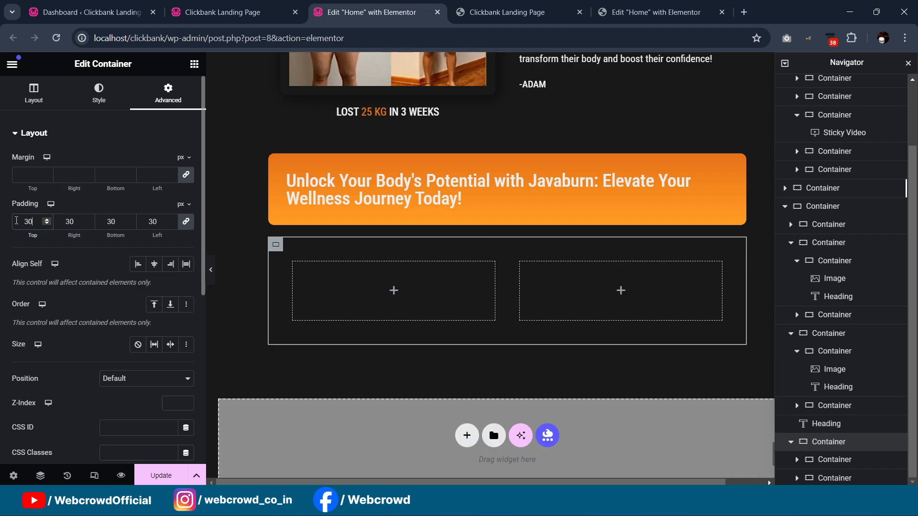
pyautogui.press('BackSpace')
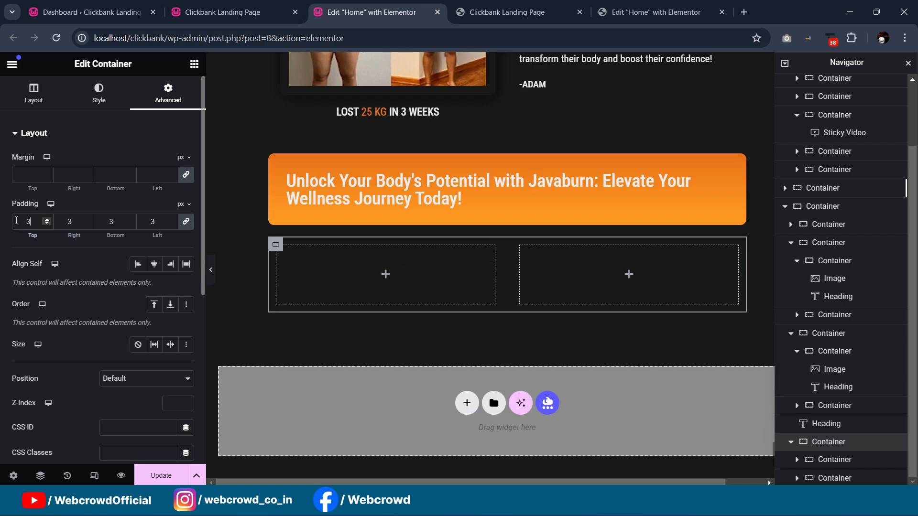
pyautogui.write('25')
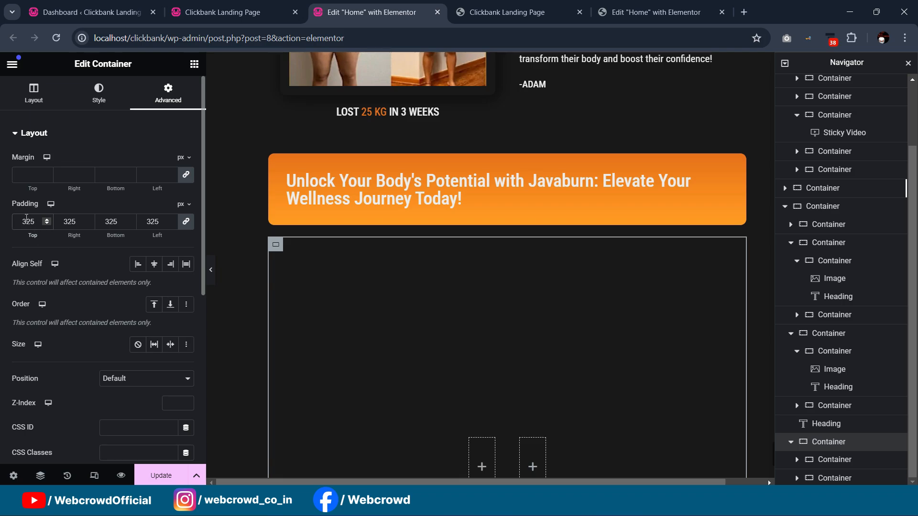
pyautogui.press('BackSpace')
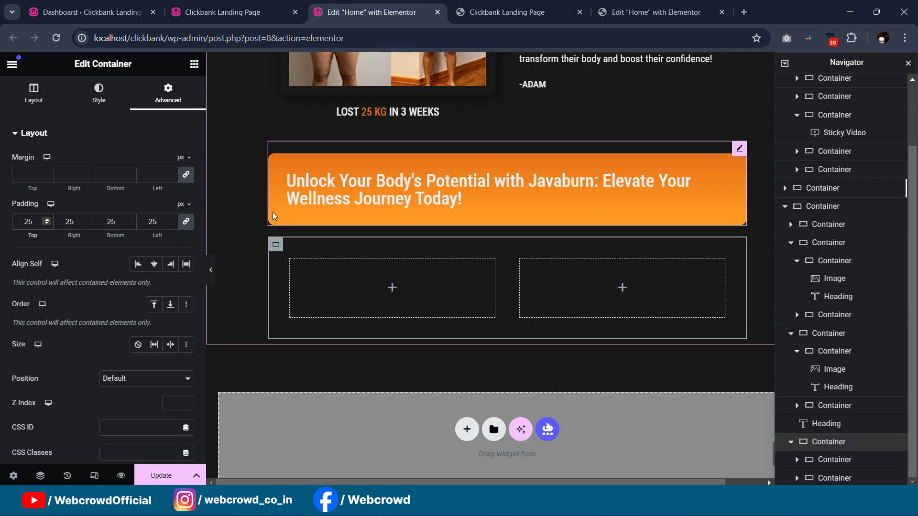
# - Add an Image widget to the first of the two empty inner containers below the orange banner
pyautogui.click(195, 65)
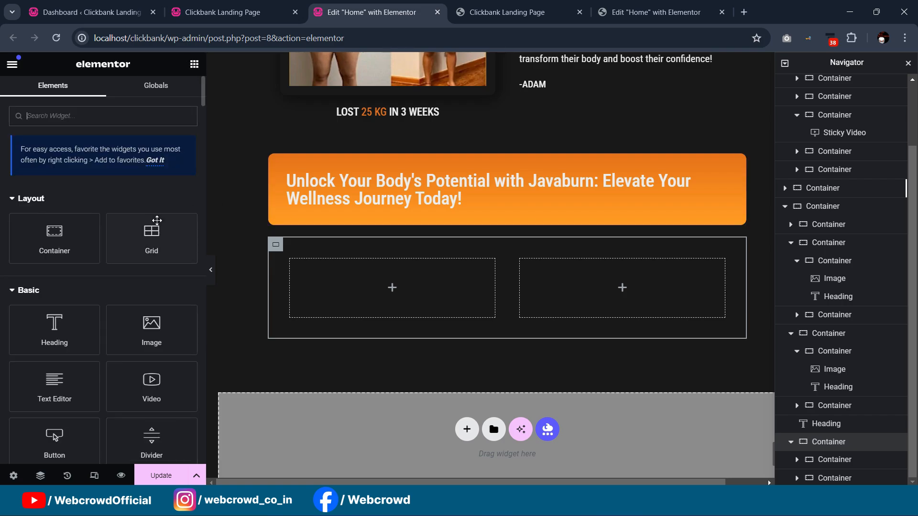
pyautogui.scroll(10, 569, 191)
pyautogui.scroll(-6, 570, 191)
pyautogui.scroll(3, 570, 192)
pyautogui.scroll(-3, 570, 191)
pyautogui.scroll(-2, 383, 280)
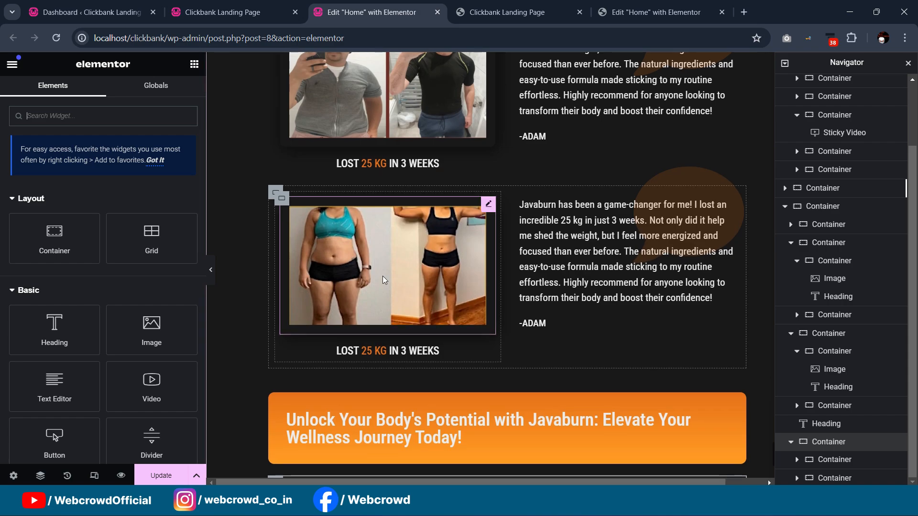
pyautogui.scroll(-5, 383, 280)
pyautogui.moveTo(152, 330); pyautogui.dragTo(328, 282)
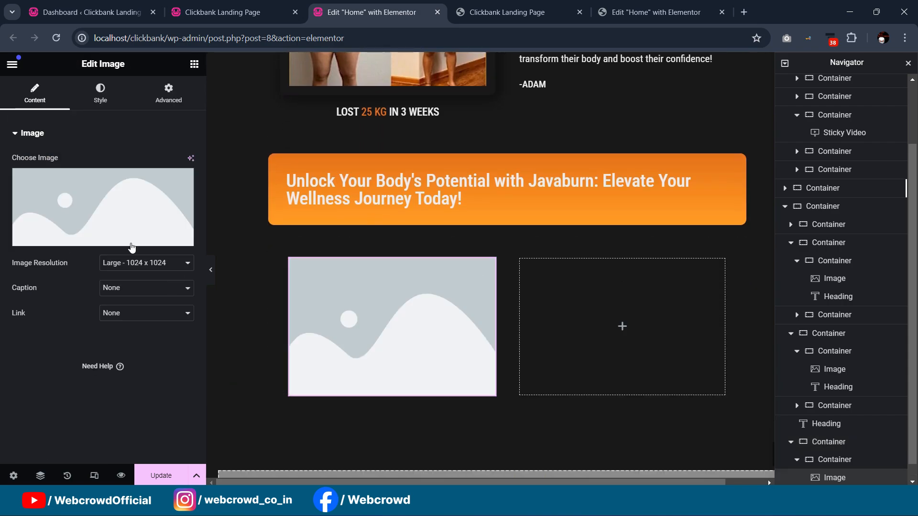
# - Choose the 100% money-back guarantee badge from the media library for the new image
pyautogui.click(144, 244)
pyautogui.click(159, 112)
pyautogui.click(239, 113)
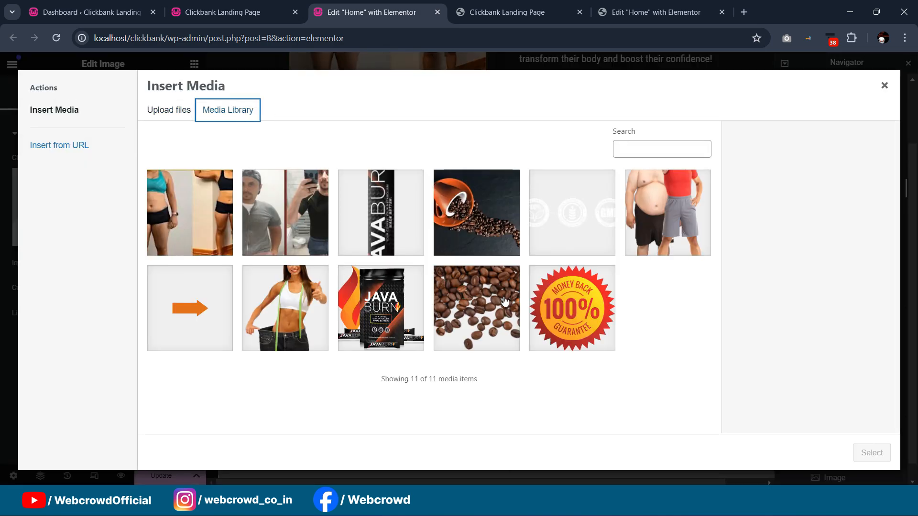
pyautogui.click(572, 325)
pyautogui.click(870, 452)
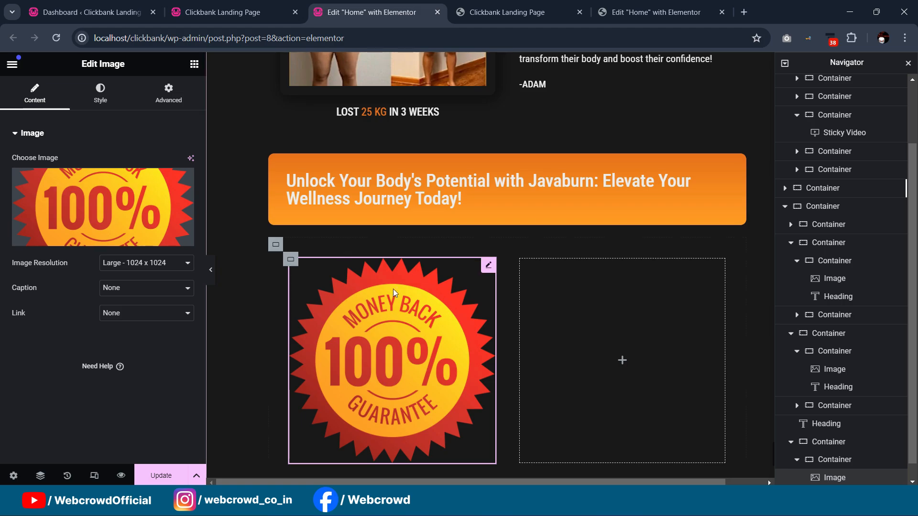
# - Set the badge's container to Full Width content and its width to 40%
pyautogui.click(291, 259)
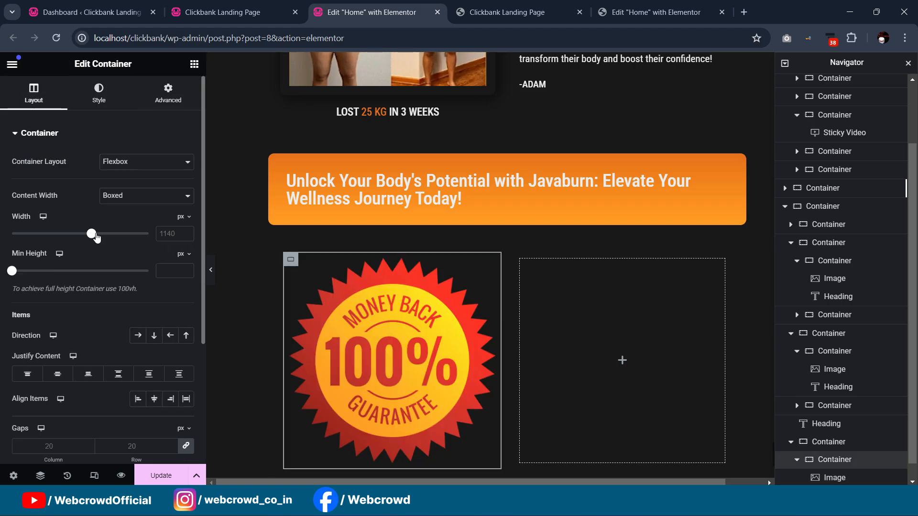
pyautogui.click(140, 197)
pyautogui.click(142, 214)
pyautogui.moveTo(149, 234); pyautogui.dragTo(69, 258)
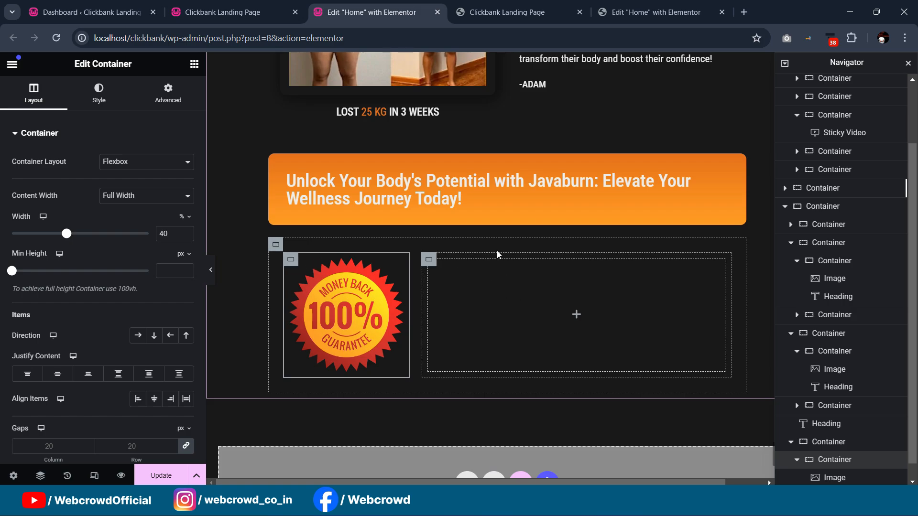
# - Following the reference, copy the banner heading into the empty container beside the badge and retitle it "BUY TODAY AND GET 80% OFF WITH MONEBACK GUARANTEE!"
pyautogui.scroll(-2, 496, 250)
pyautogui.click(633, 5)
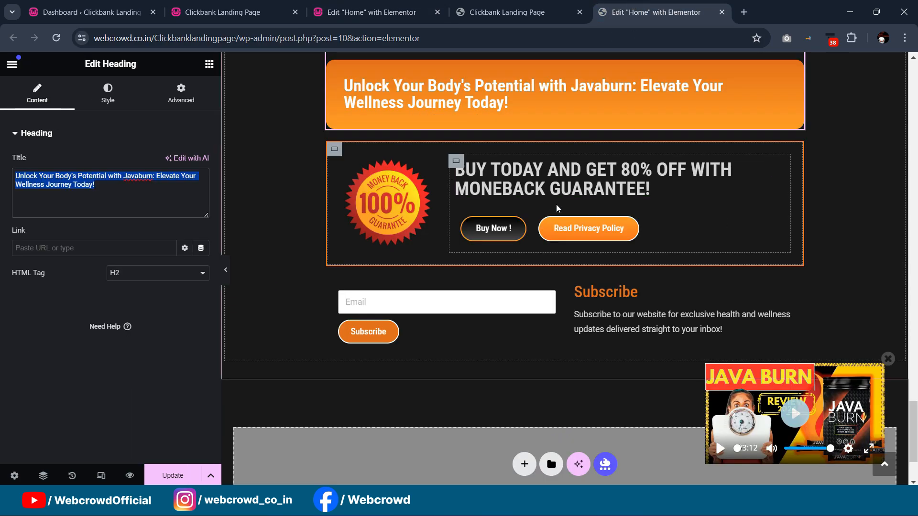
pyautogui.click(372, 12)
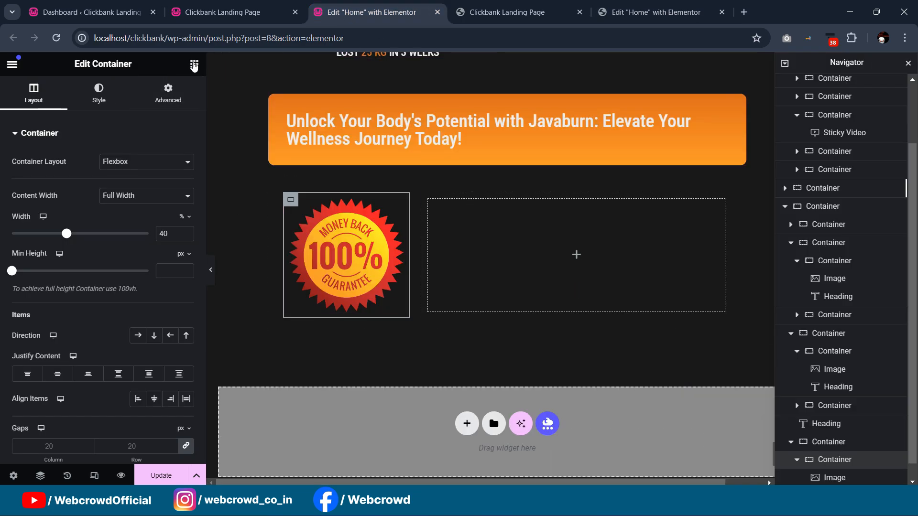
pyautogui.scroll(15, 592, 170)
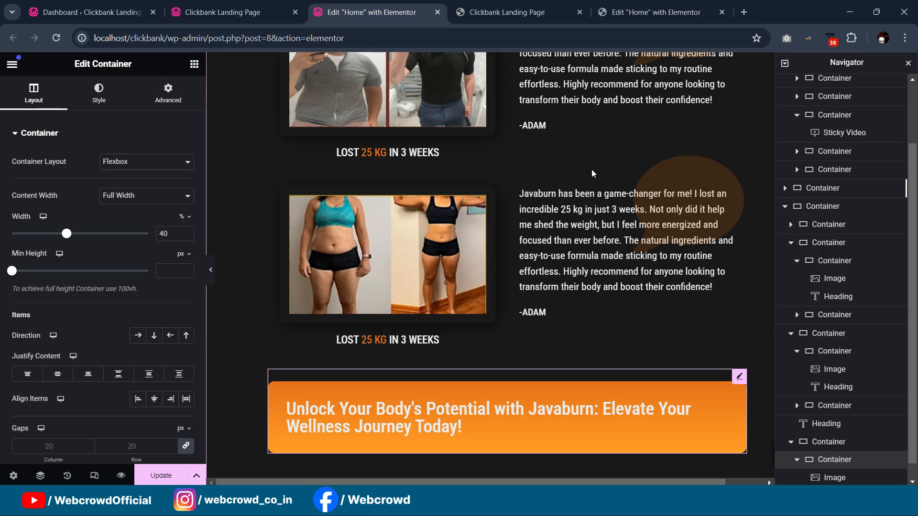
pyautogui.scroll(10, 592, 172)
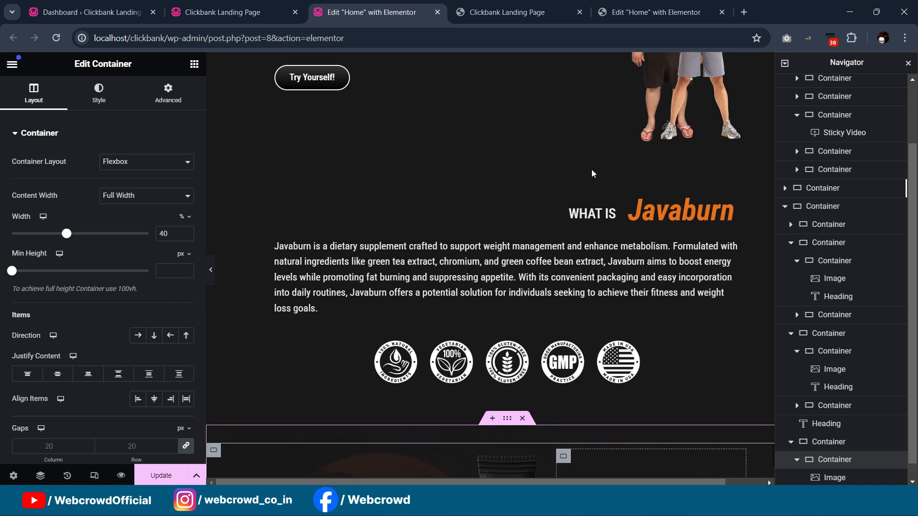
pyautogui.scroll(-15, 595, 170)
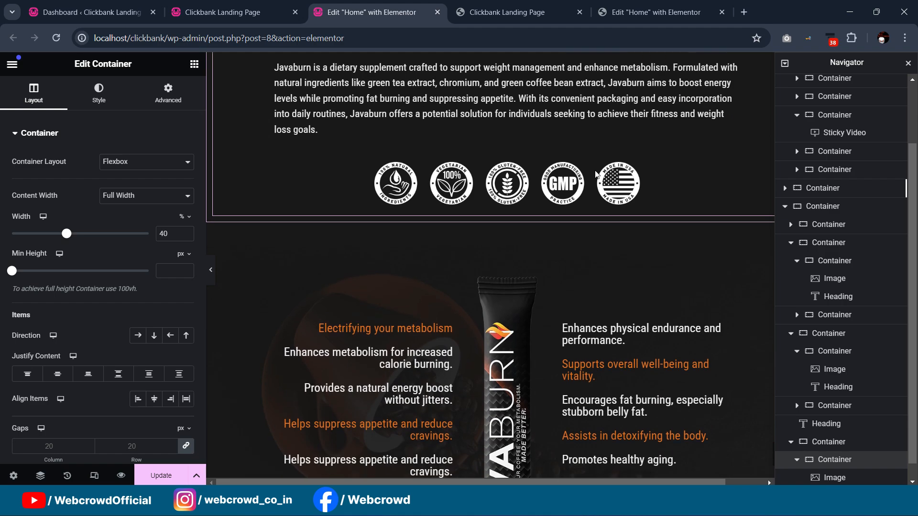
pyautogui.scroll(-1, 612, 178)
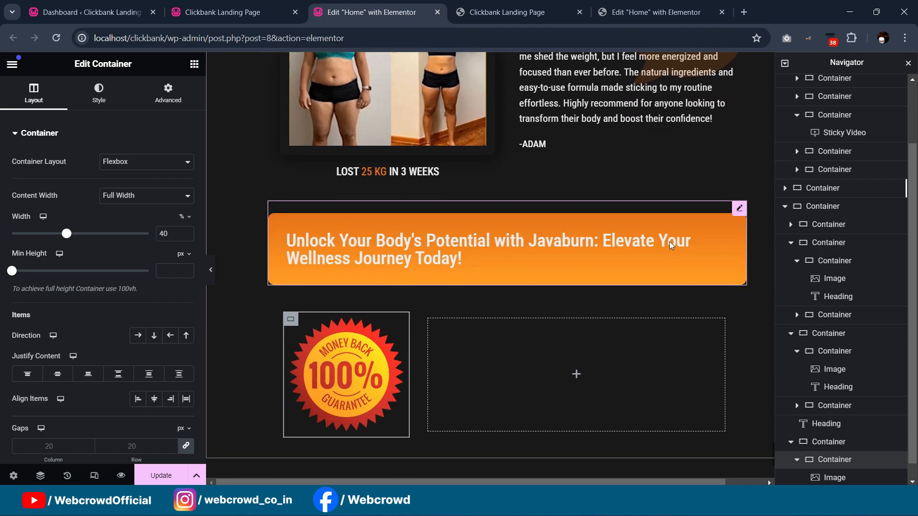
pyautogui.click(737, 212)
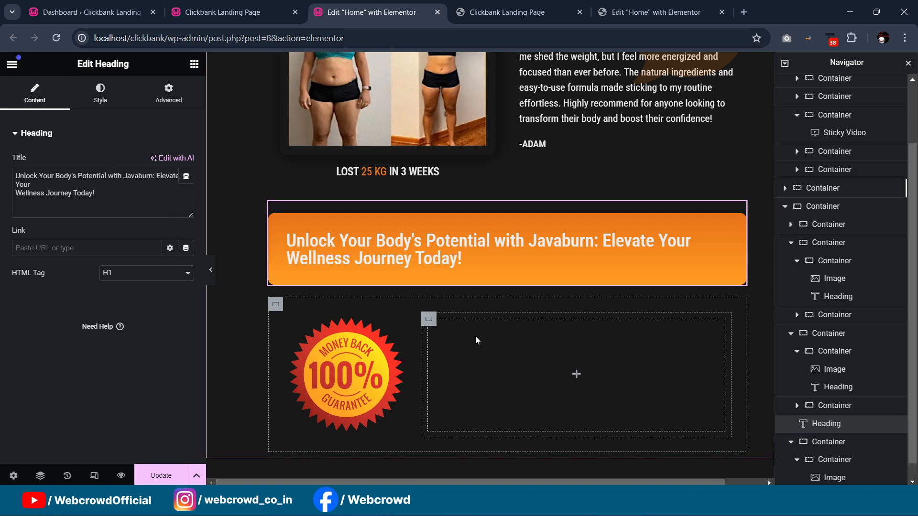
pyautogui.rightClick(435, 330)
pyautogui.click(464, 264)
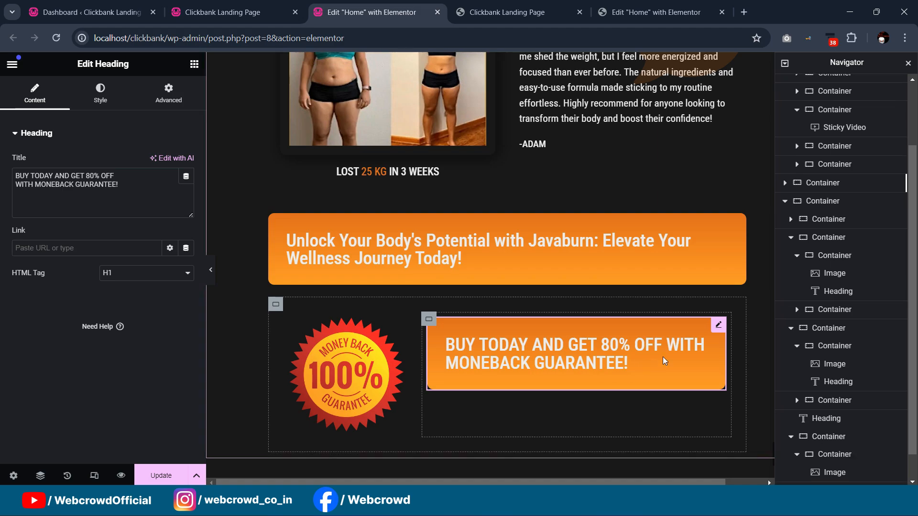
# - Switch the guarantee heading's background from gradient to classic and clear its color
pyautogui.click(167, 93)
pyautogui.scroll(-7, 92, 294)
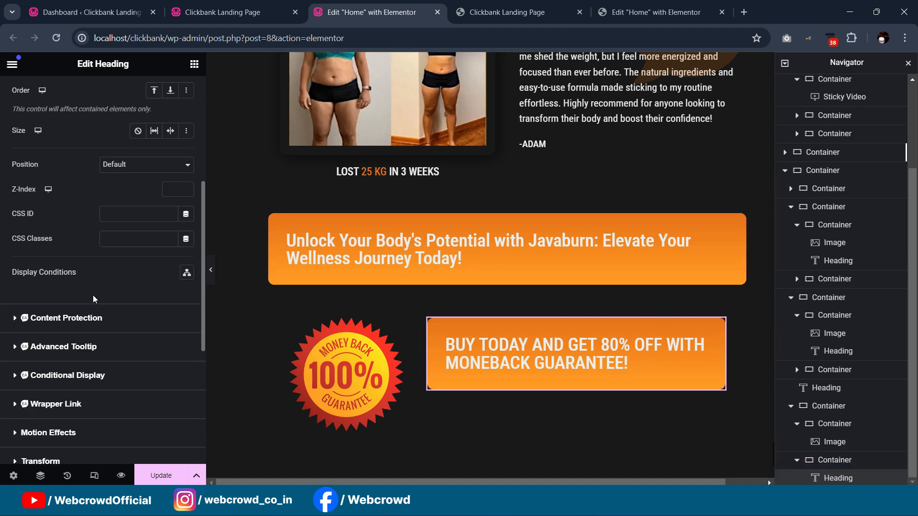
pyautogui.scroll(-2, 91, 361)
pyautogui.click(34, 399)
pyautogui.scroll(-6, 98, 308)
pyautogui.scroll(2, 71, 287)
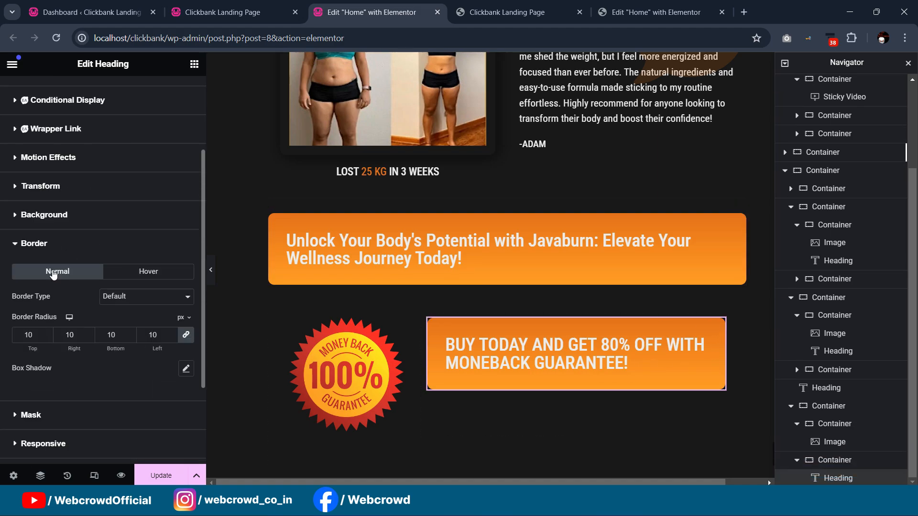
pyautogui.click(44, 214)
pyautogui.scroll(-4, 168, 357)
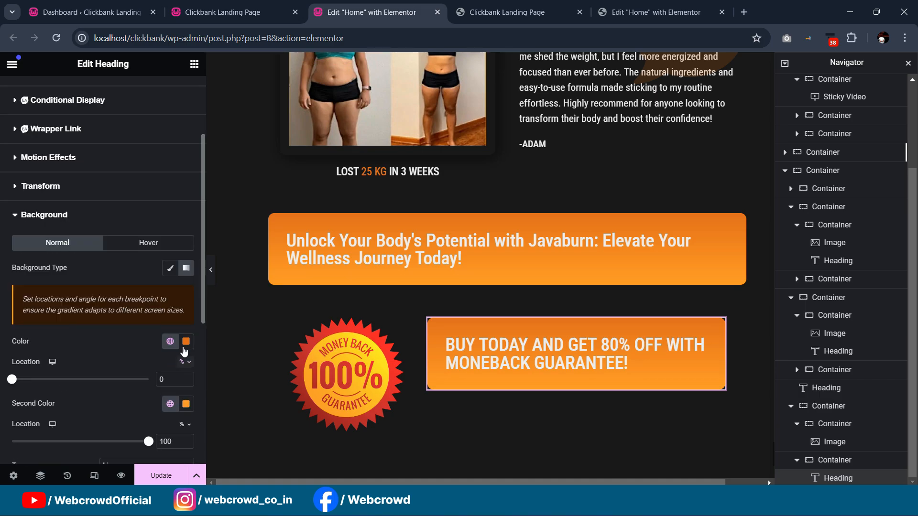
pyautogui.click(174, 272)
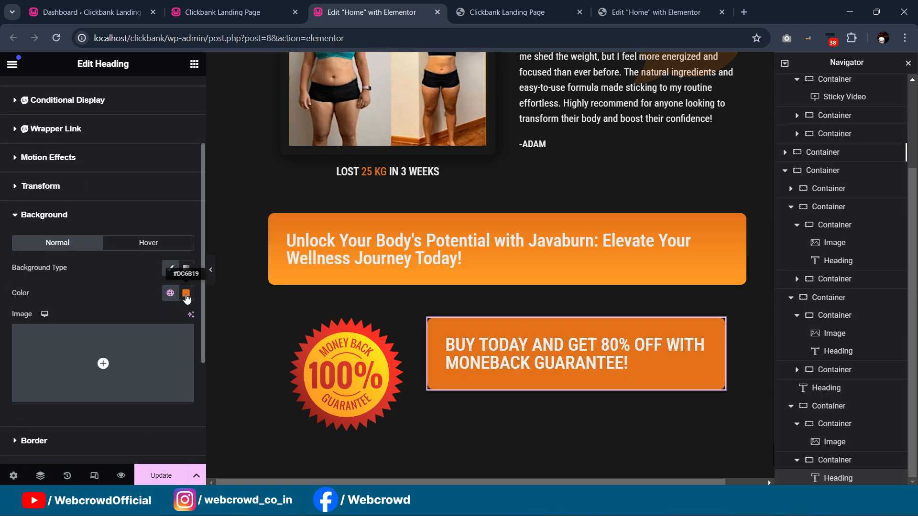
pyautogui.click(186, 293)
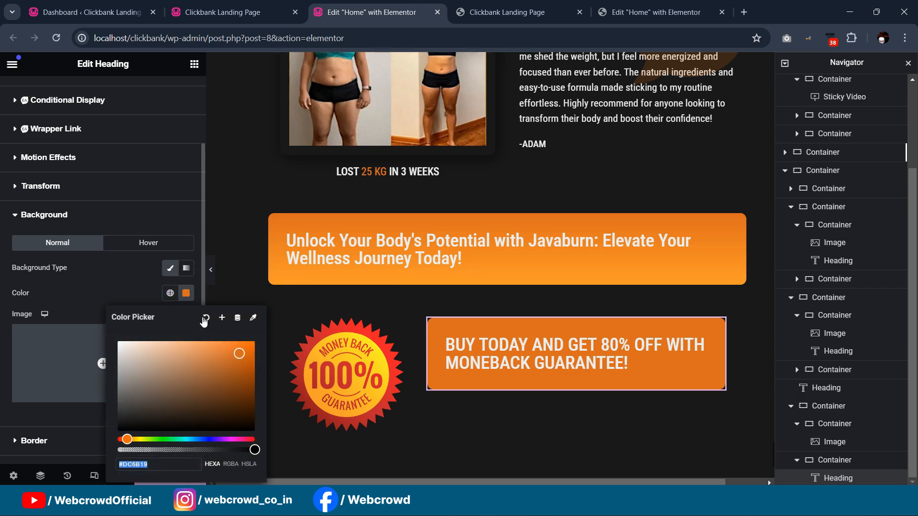
pyautogui.click(203, 320)
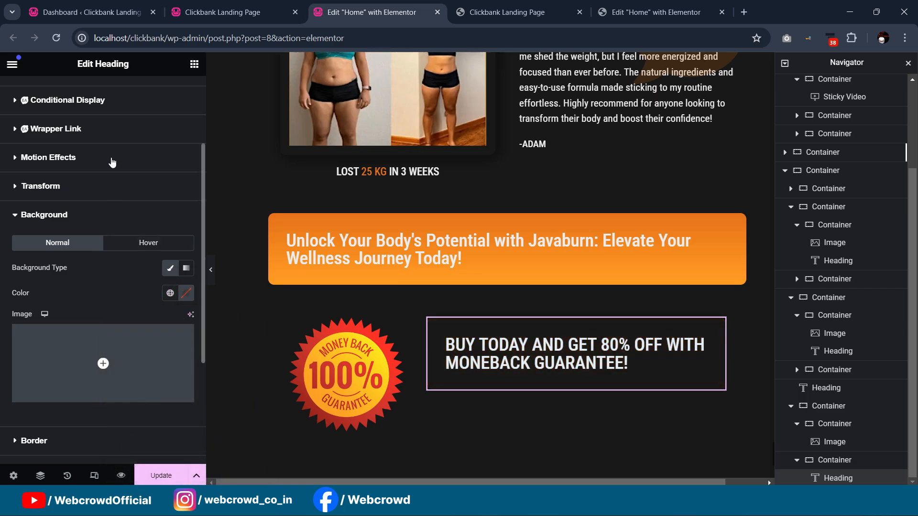
# - Clear the guarantee heading's padding on all sides and compare it with the guarantee box on the reference page
pyautogui.scroll(3, 111, 171)
pyautogui.click(124, 144)
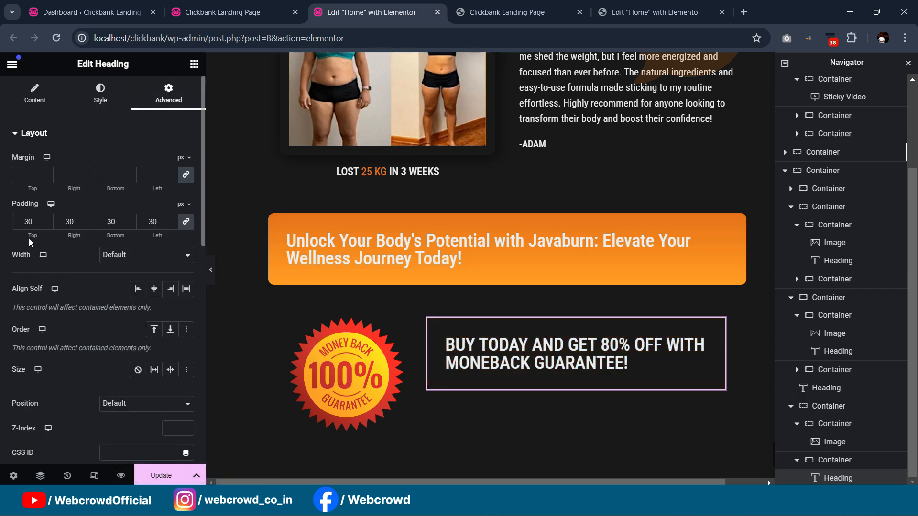
pyautogui.press('BackSpace')
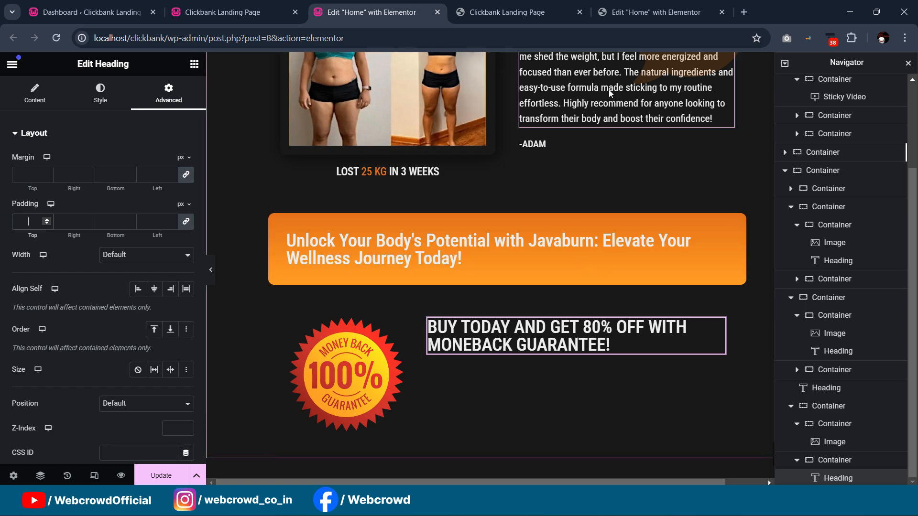
pyautogui.click(628, 18)
pyautogui.scroll(3, 596, 259)
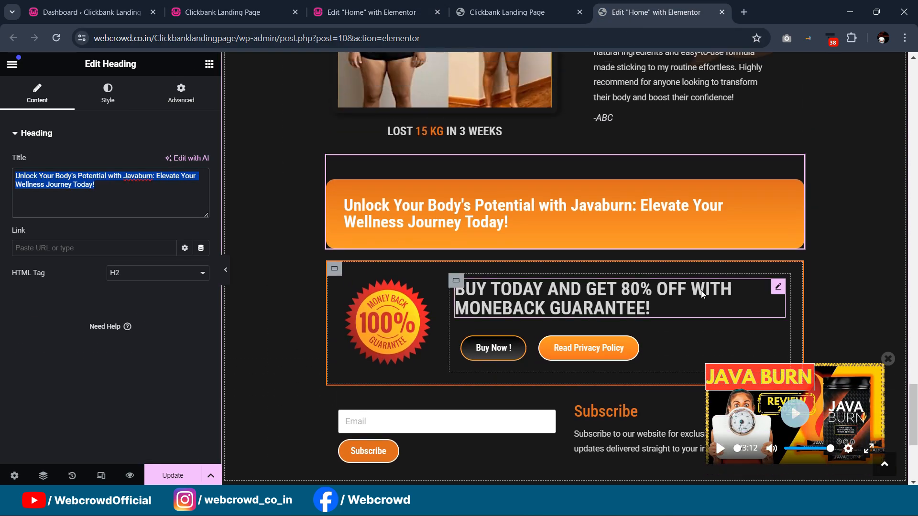
# - Compare the guarantee heading's title with the reference page's heading and check which buttons sit below it there
pyautogui.click(777, 294)
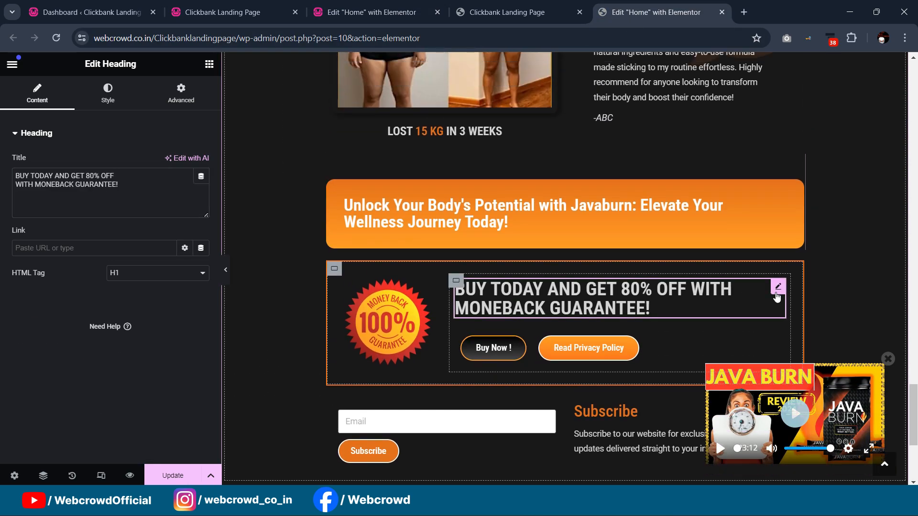
pyautogui.click(125, 180)
pyautogui.hotkey('ctrl', 'a')
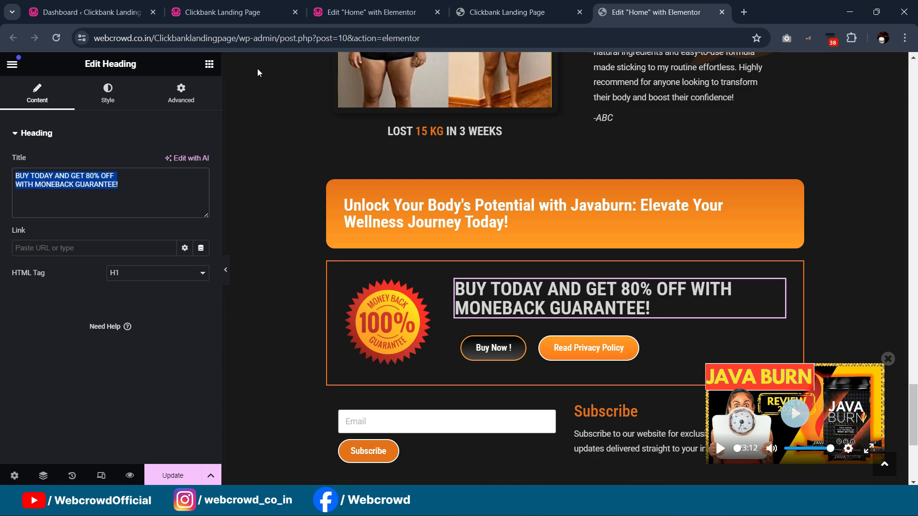
pyautogui.click(369, 15)
pyautogui.click(35, 94)
pyautogui.click(130, 180)
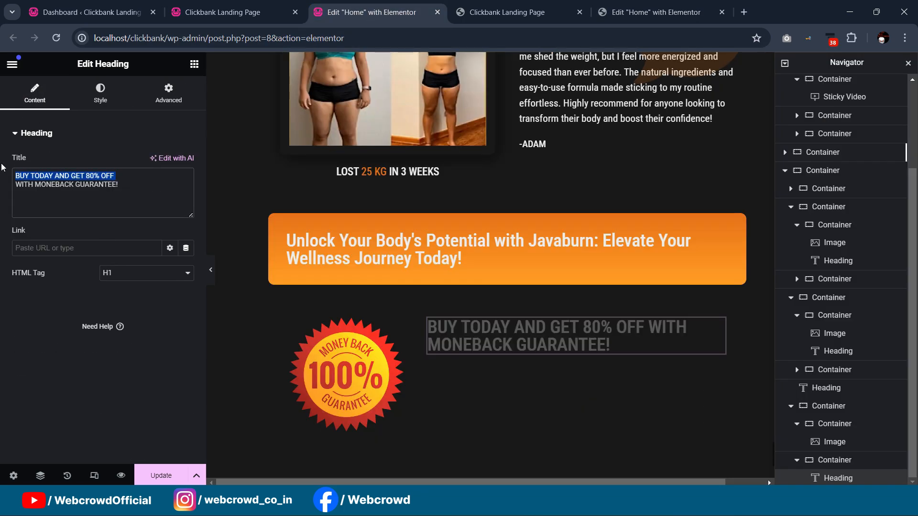
pyautogui.click(73, 211)
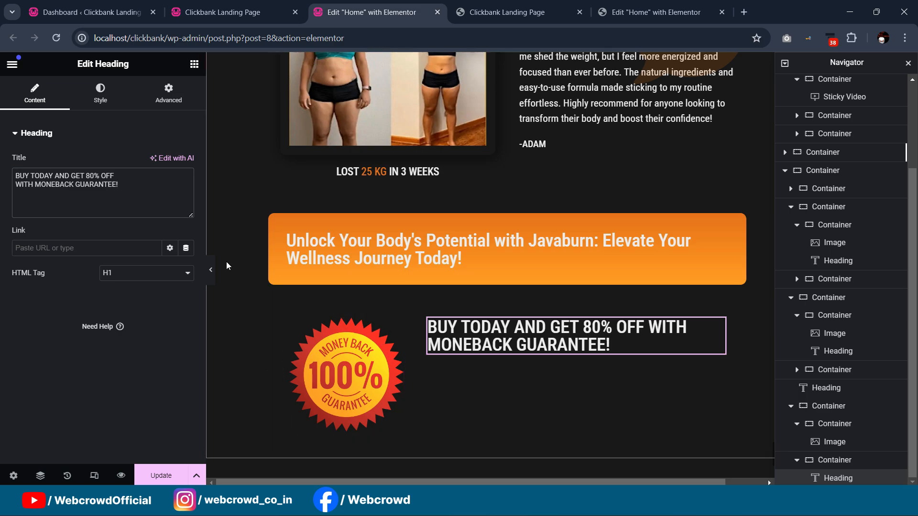
pyautogui.click(559, 342)
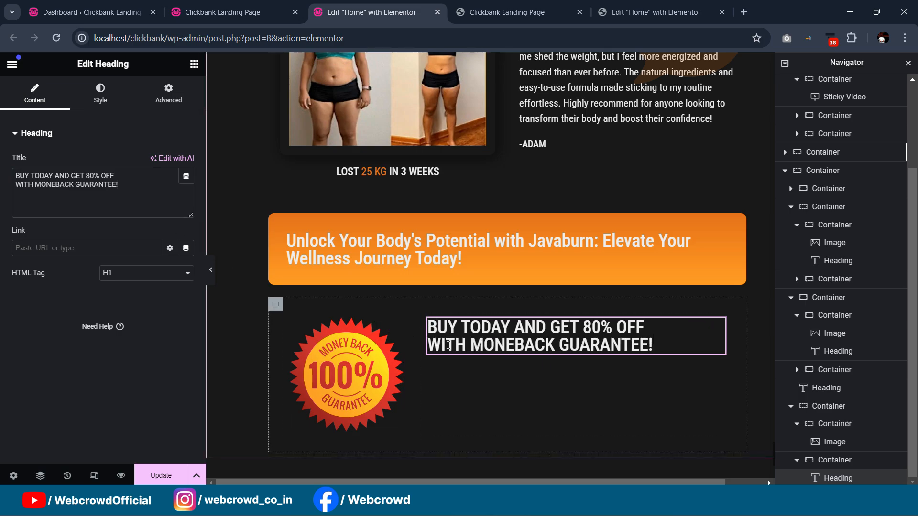
pyautogui.scroll(-1, 595, 338)
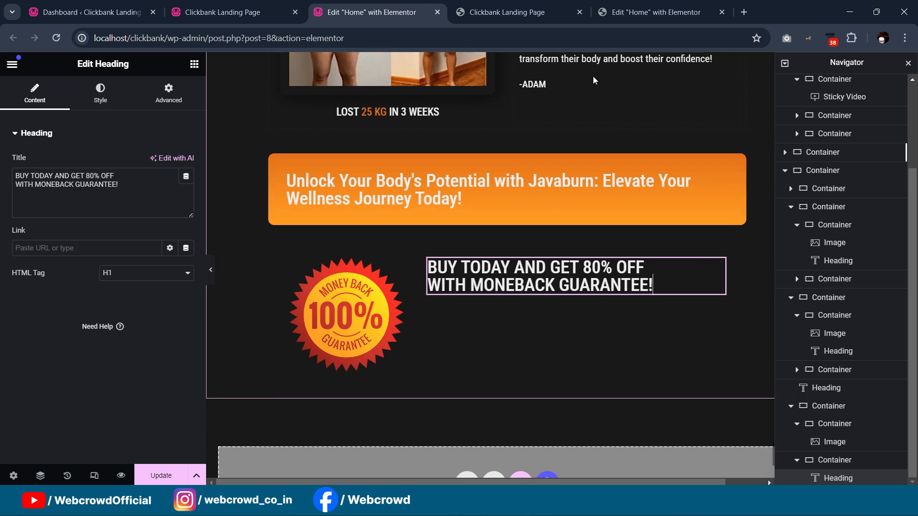
pyautogui.click(642, 17)
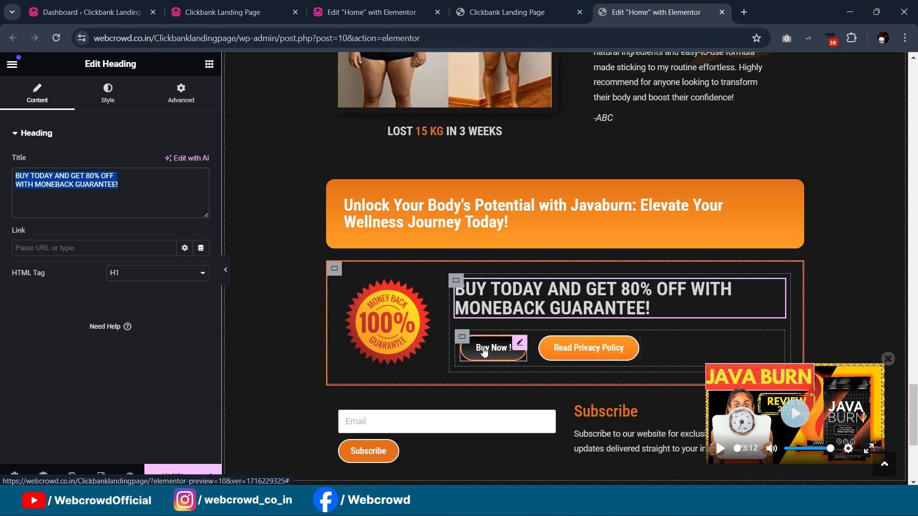
# - Reduce the width of the guarantee badge's container to 34%
pyautogui.click(371, 12)
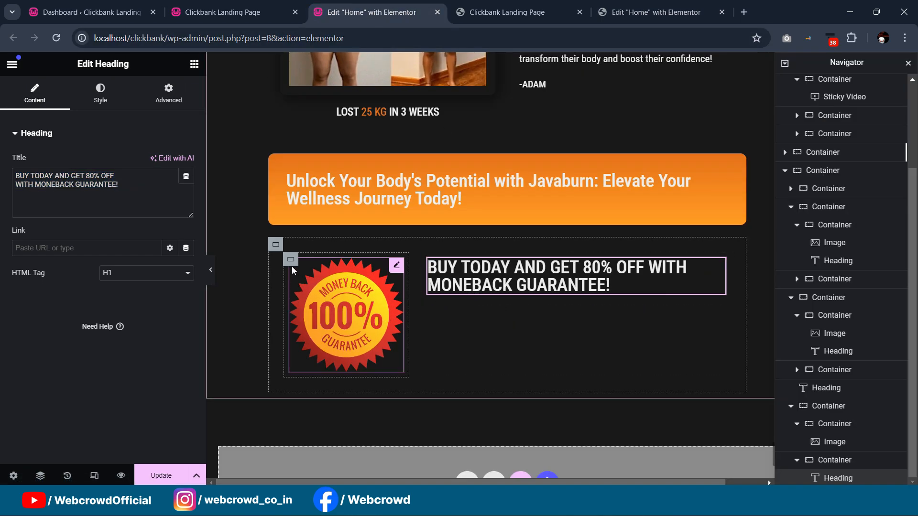
pyautogui.click(290, 261)
pyautogui.moveTo(67, 234); pyautogui.dragTo(58, 234)
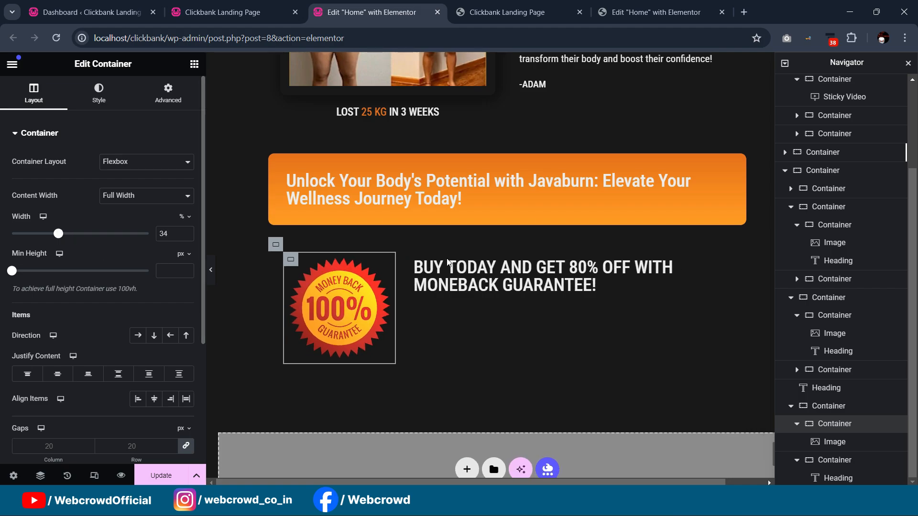
# - Add a new container below the guarantee heading and set its direction to horizontal row
pyautogui.click(479, 278)
pyautogui.click(194, 64)
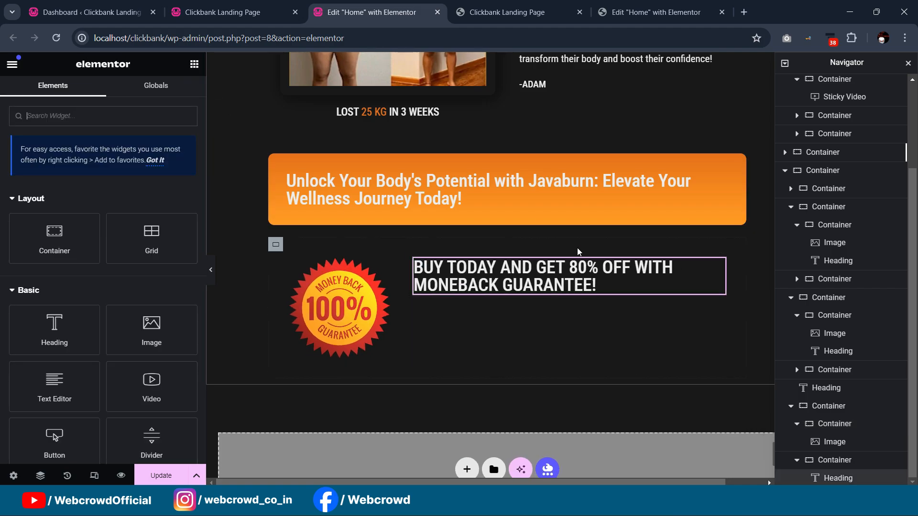
pyautogui.scroll(10, 550, 249)
pyautogui.scroll(-10, 550, 248)
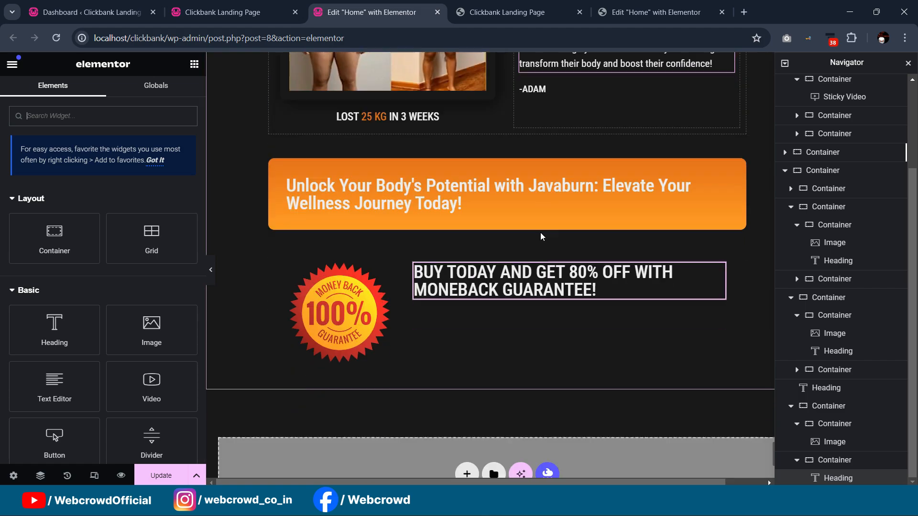
pyautogui.moveTo(55, 237); pyautogui.dragTo(500, 169)
pyautogui.scroll(11, 533, 239)
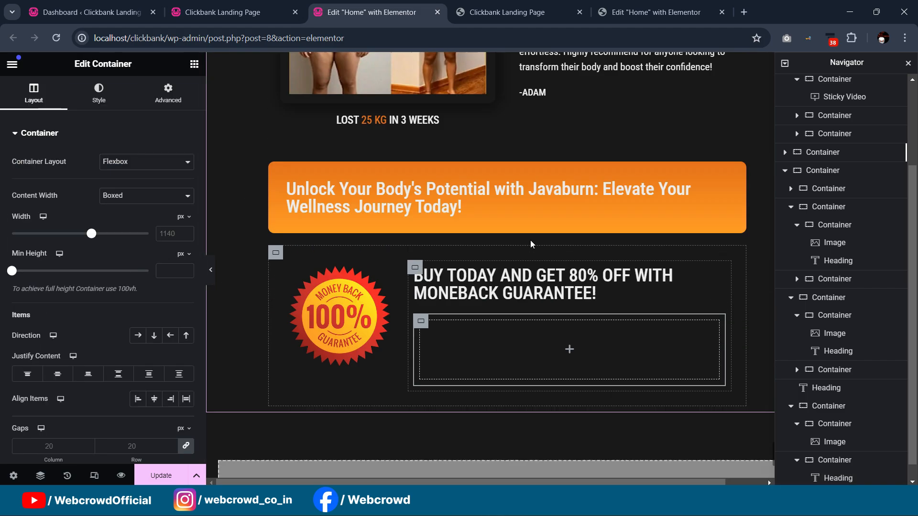
pyautogui.scroll(-10, 533, 239)
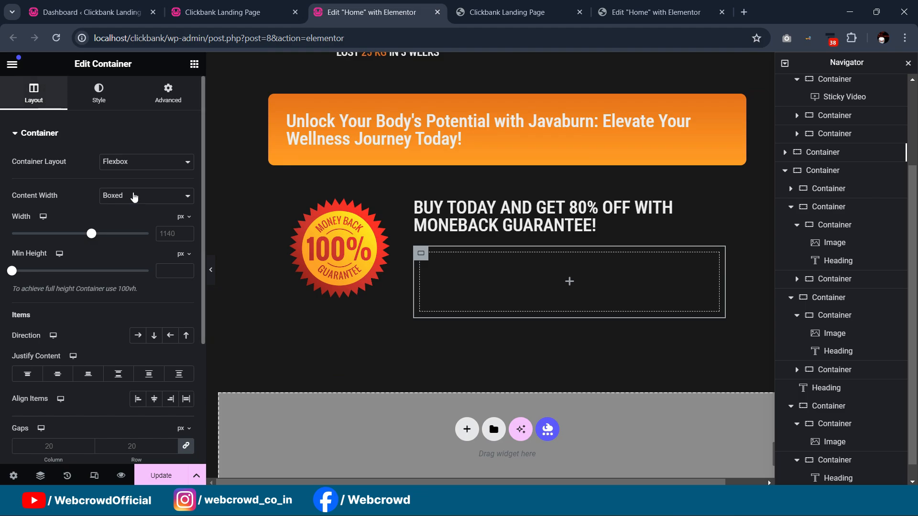
pyautogui.click(139, 336)
# - Copy the "Try Yourself!" button from the benefits list section into the new container under the guarantee heading
pyautogui.scroll(15, 517, 251)
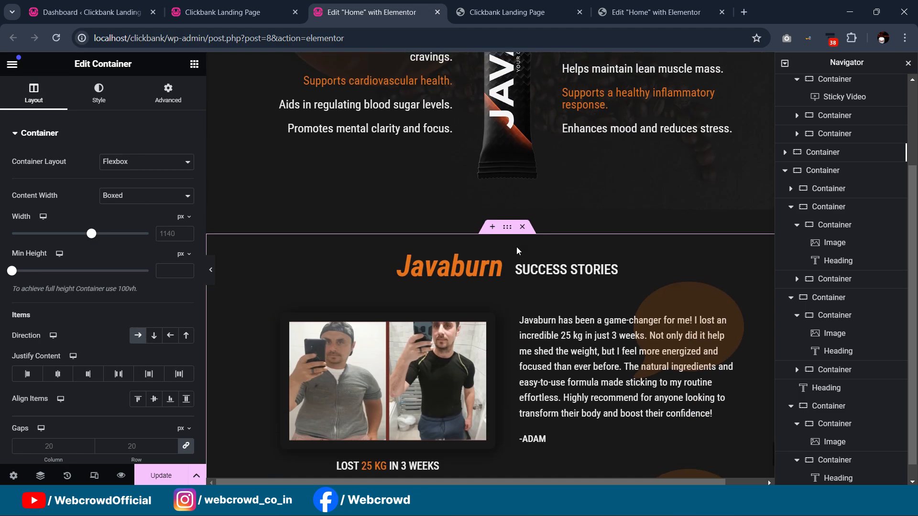
pyautogui.scroll(2, 517, 250)
pyautogui.scroll(-1, 511, 197)
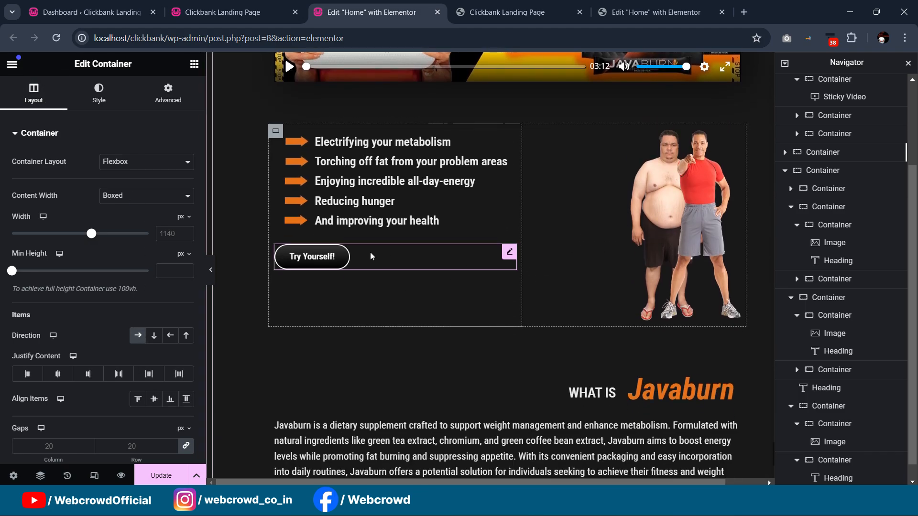
pyautogui.rightClick(510, 258)
pyautogui.click(554, 267)
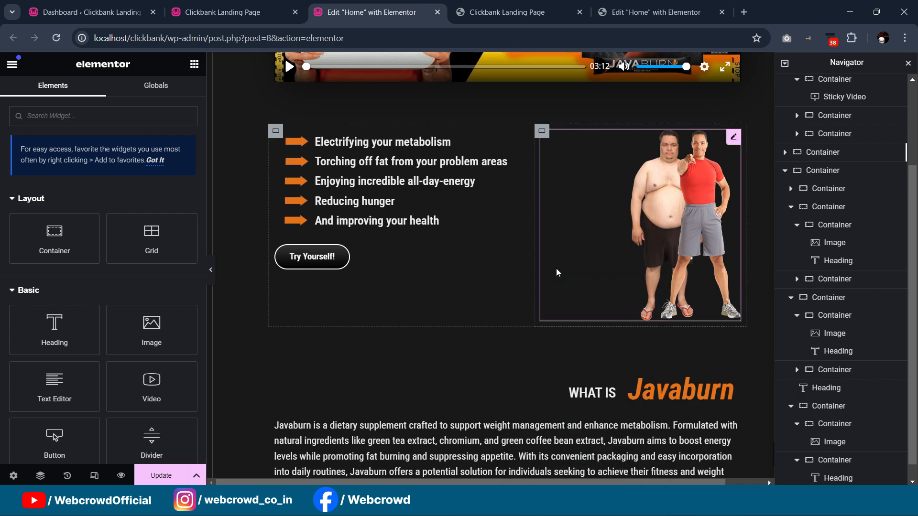
pyautogui.scroll(10, 549, 261)
pyautogui.scroll(-15, 549, 261)
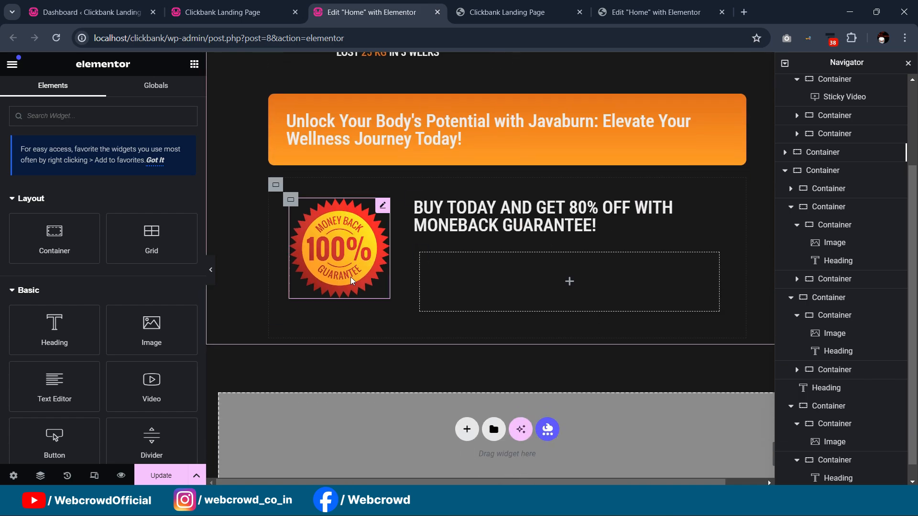
pyautogui.rightClick(425, 266)
pyautogui.click(440, 265)
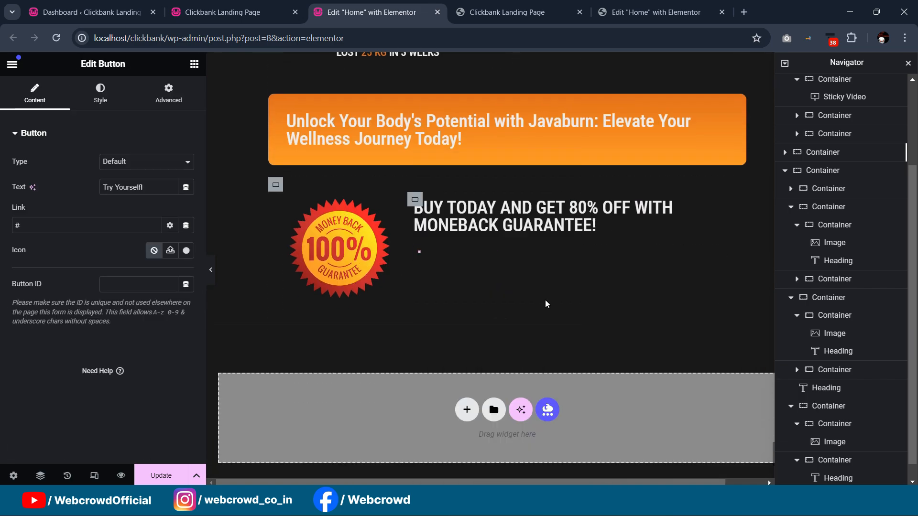
# - Copy the orange "More Details" button from the hero section and paste it beside the "Try Yourself!" button in the guarantee box
pyautogui.scroll(15, 481, 277)
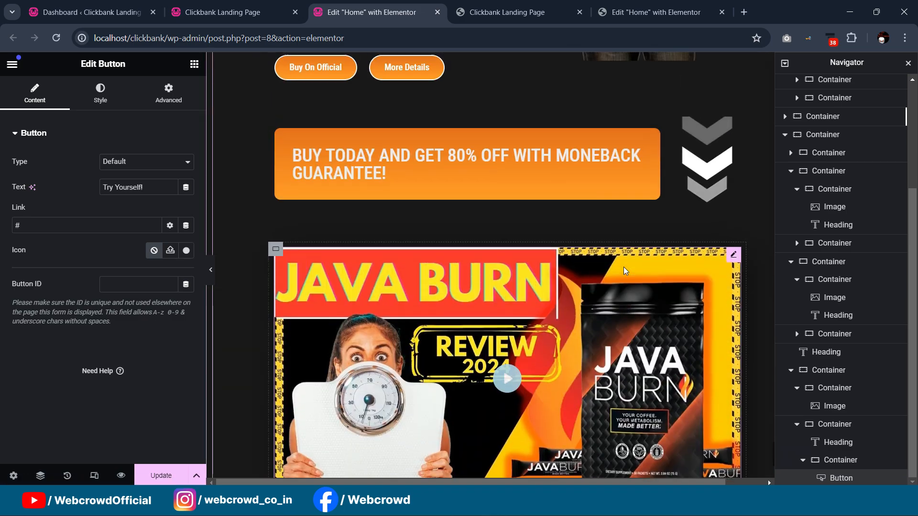
pyautogui.scroll(5, 623, 267)
pyautogui.rightClick(434, 295)
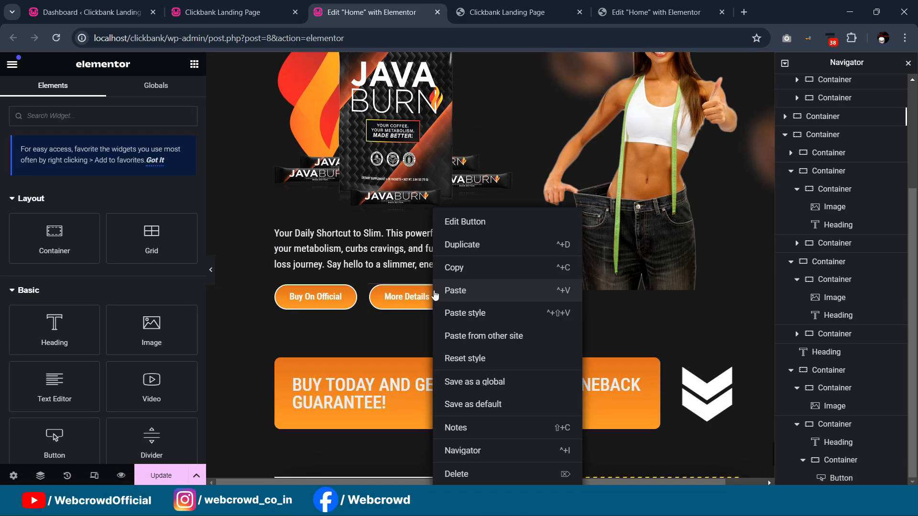
pyautogui.scroll(-12, 490, 264)
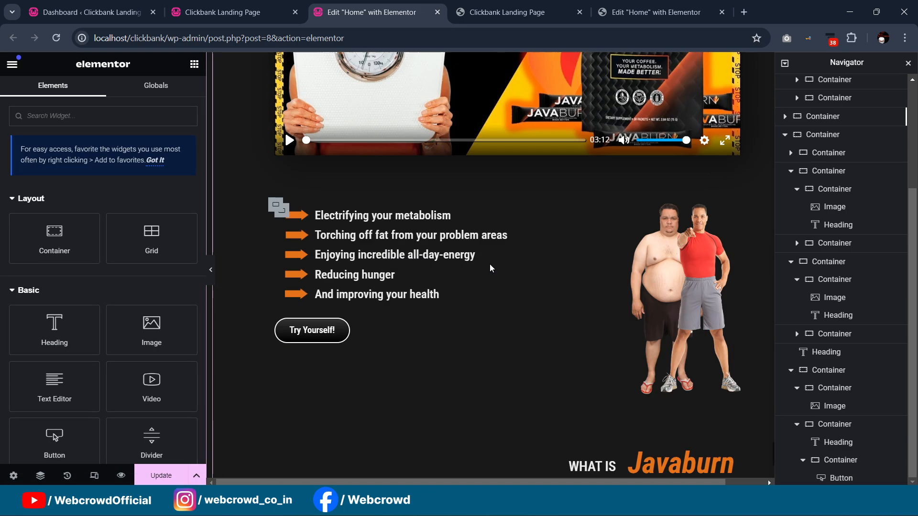
pyautogui.scroll(-12, 490, 264)
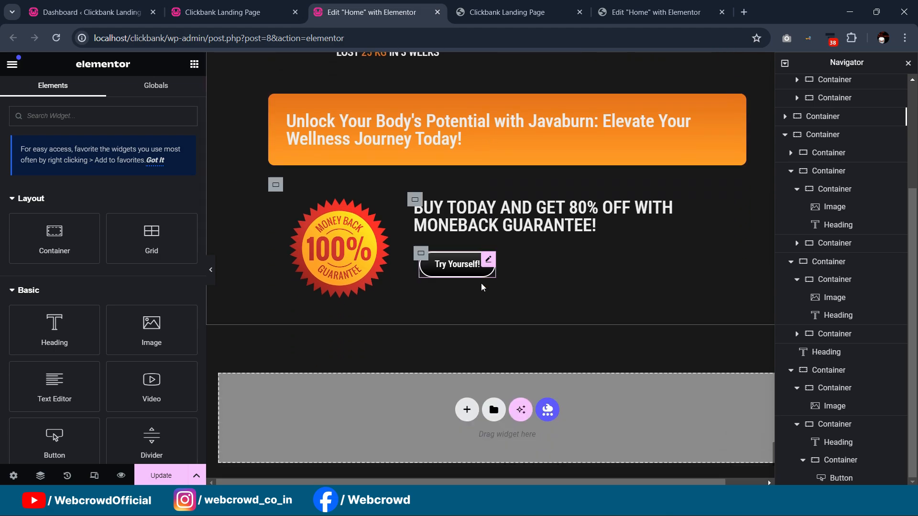
pyautogui.rightClick(427, 261)
pyautogui.click(456, 264)
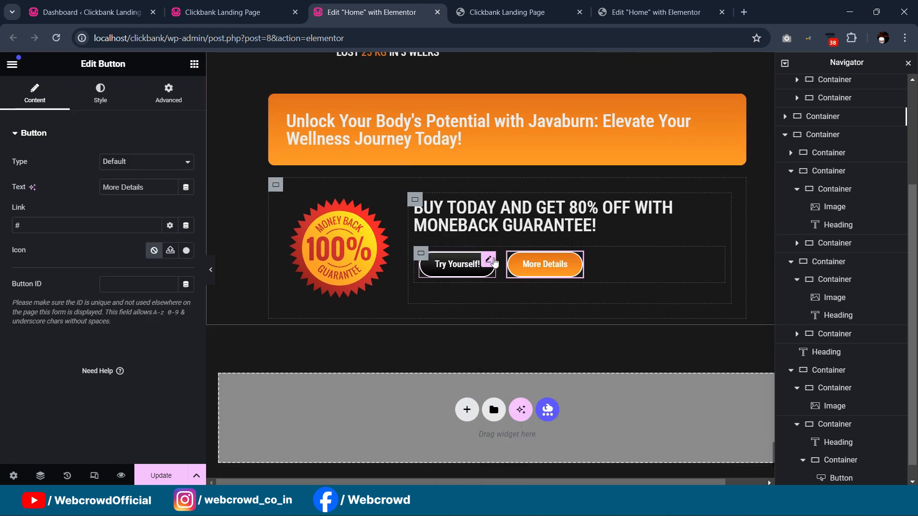
# - Set the padding of the container holding the two guarantee buttons to 0 px on all sides
pyautogui.click(421, 253)
pyautogui.click(168, 96)
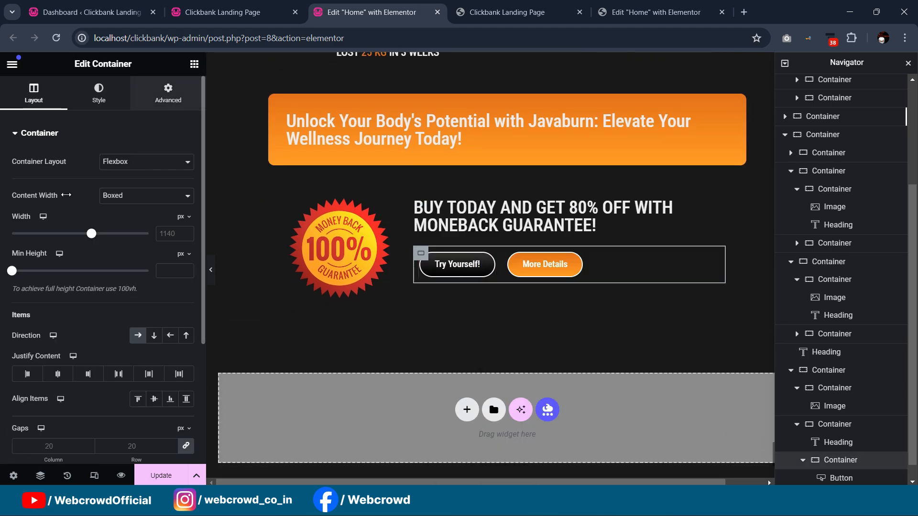
pyautogui.write('0')
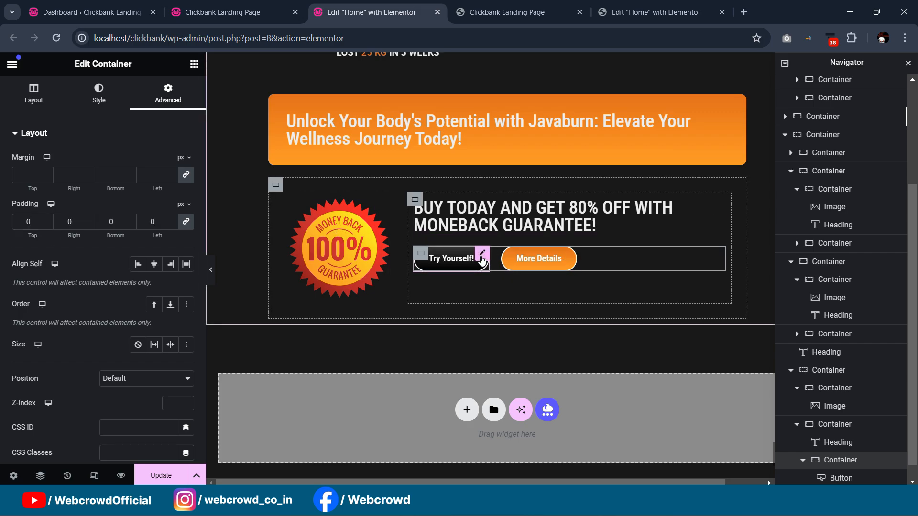
# - Following the reference, change the black guarantee button's text to "Buy Now!"
pyautogui.click(482, 261)
pyautogui.click(633, 19)
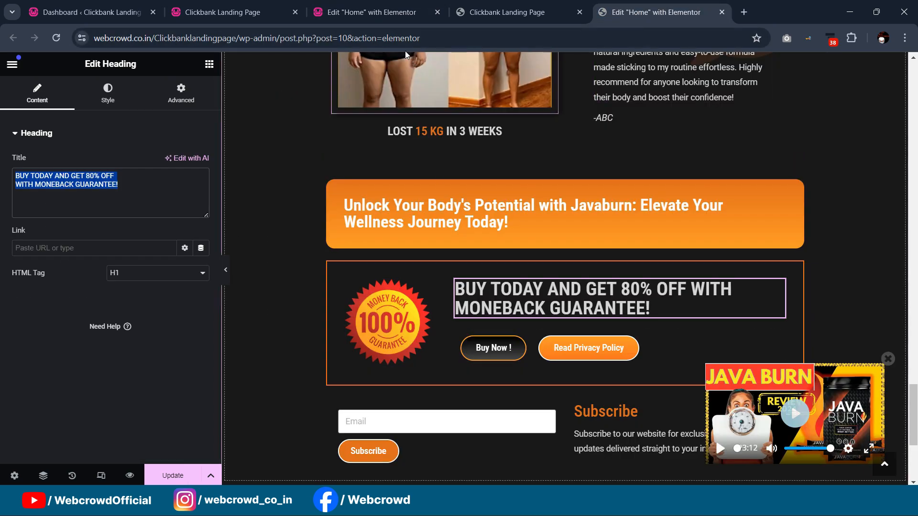
pyautogui.click(375, 7)
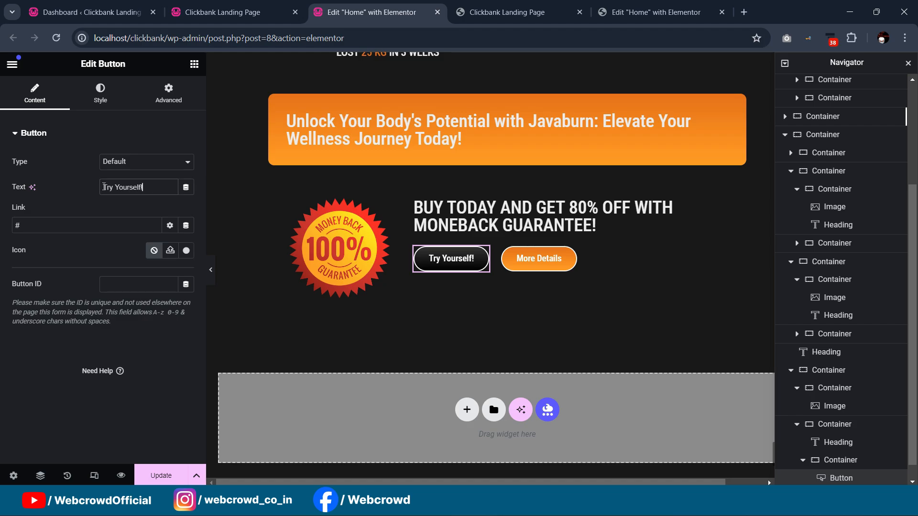
pyautogui.press('BackSpace')
pyautogui.write('Bu')
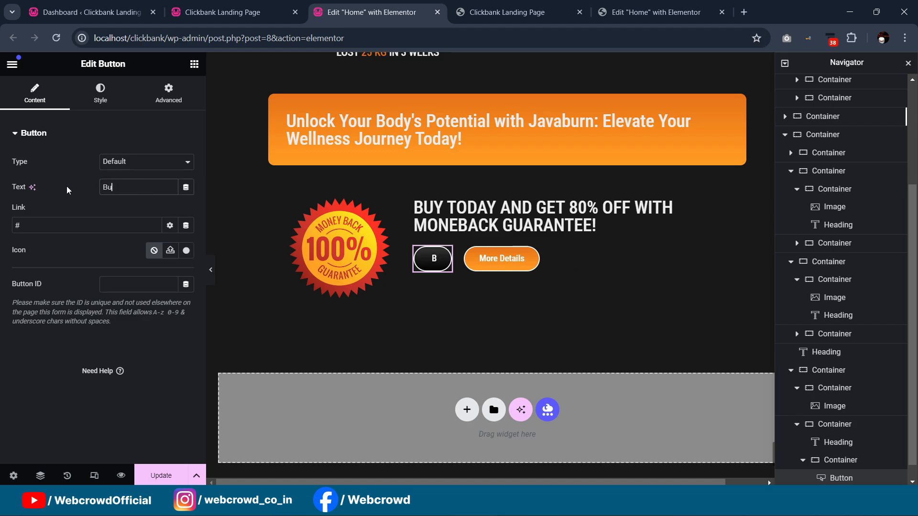
pyautogui.write('y Now!')
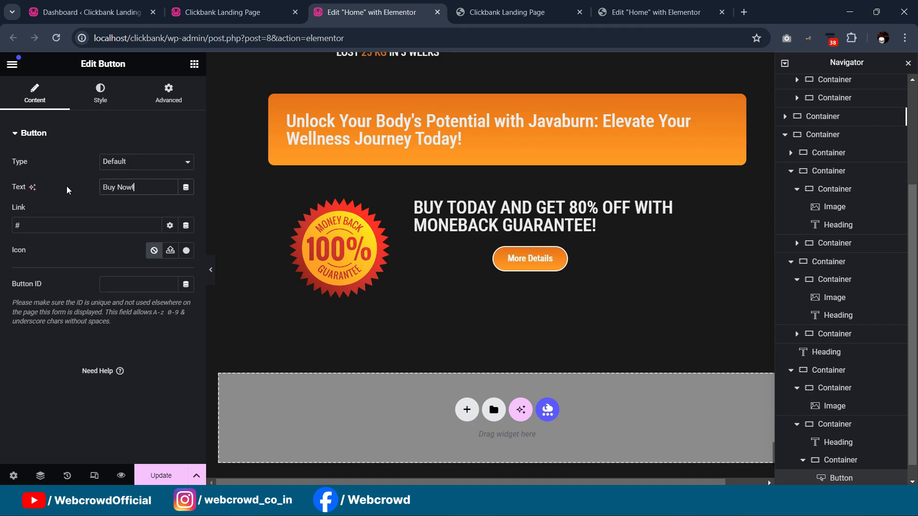
pyautogui.click(68, 223)
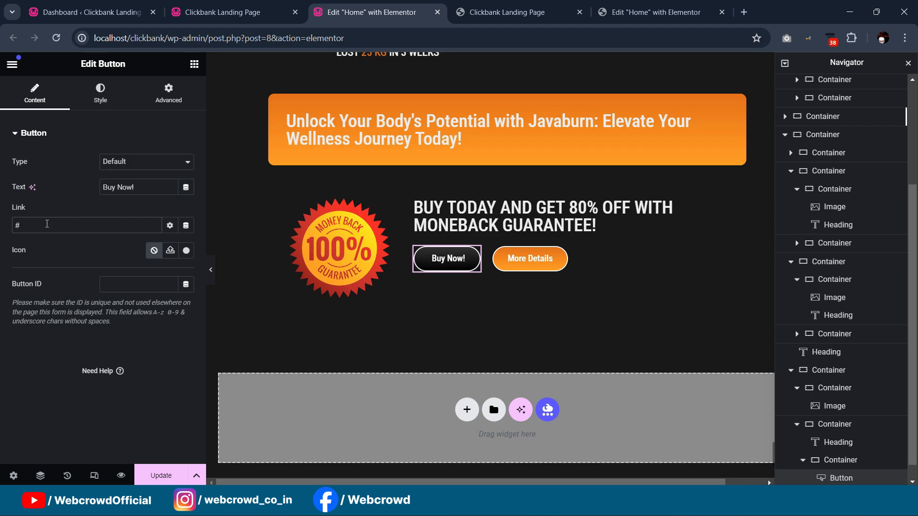
# - Change the orange guarantee button's text to "Privacy Policy"
pyautogui.click(538, 259)
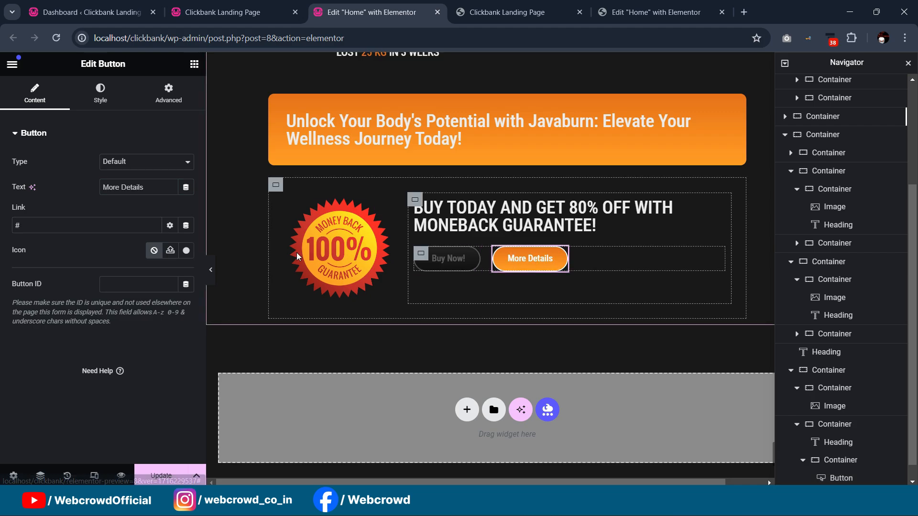
pyautogui.write('Pr')
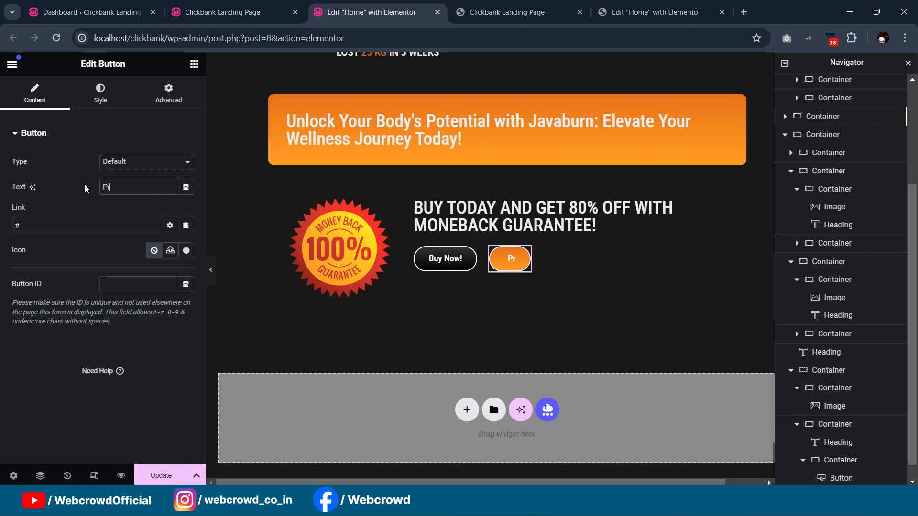
pyautogui.write('ivacy Policy')
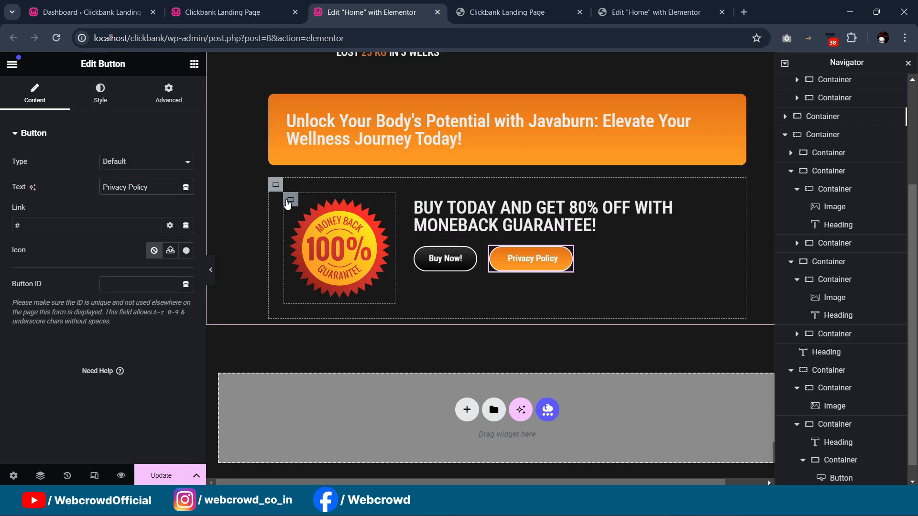
# - Align the items of the outer guarantee box container to the center
pyautogui.click(275, 186)
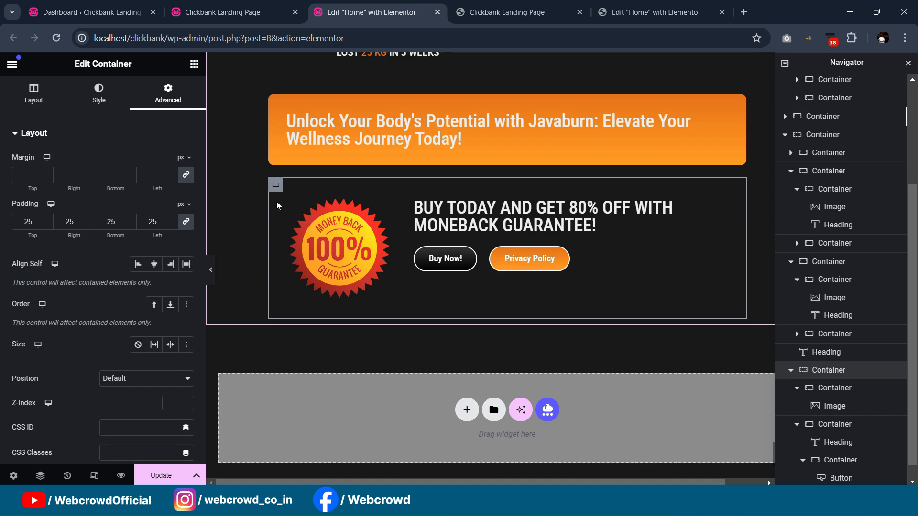
pyautogui.click(34, 93)
pyautogui.click(153, 402)
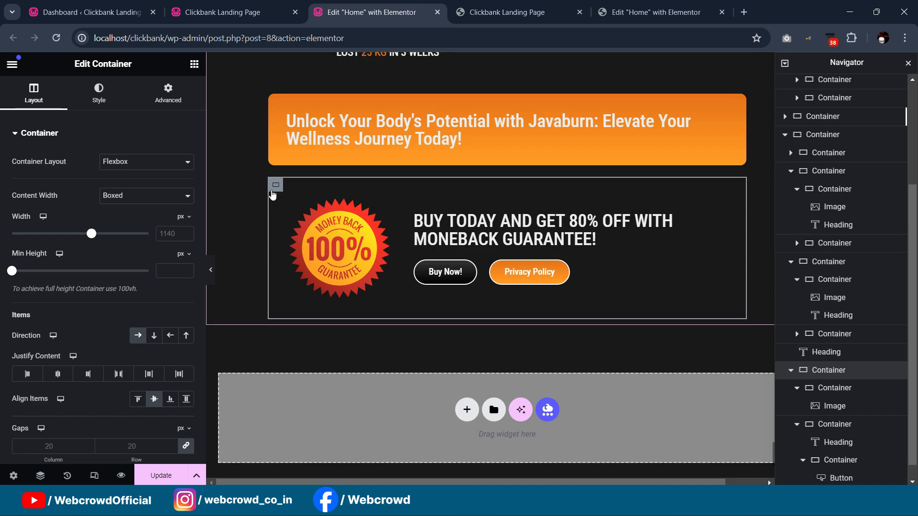
# - Give the outer guarantee box container a solid 2 px border on all sides in the orange global color
pyautogui.click(170, 98)
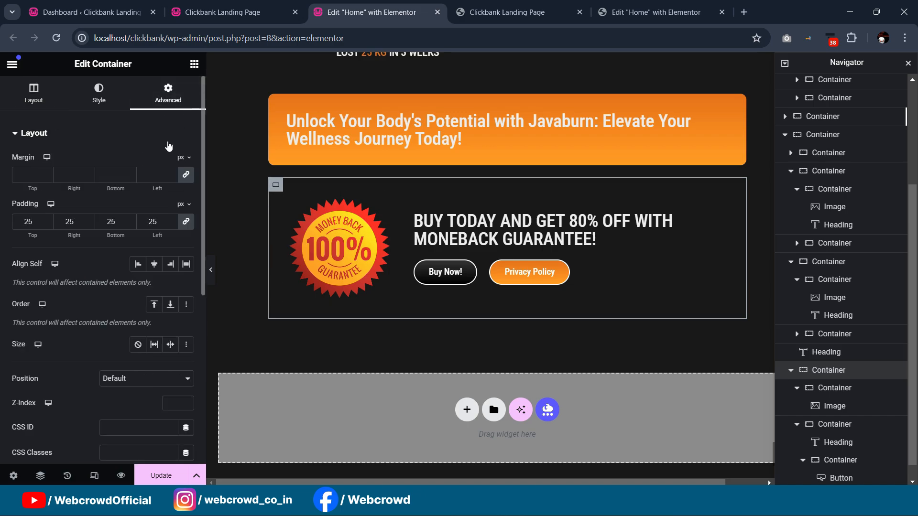
pyautogui.scroll(-4, 84, 261)
pyautogui.scroll(4, 85, 267)
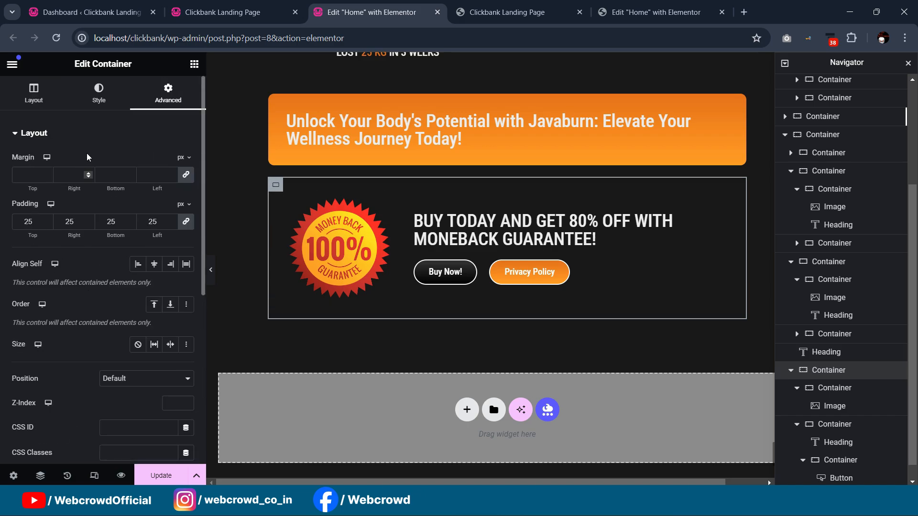
pyautogui.click(98, 93)
pyautogui.click(75, 262)
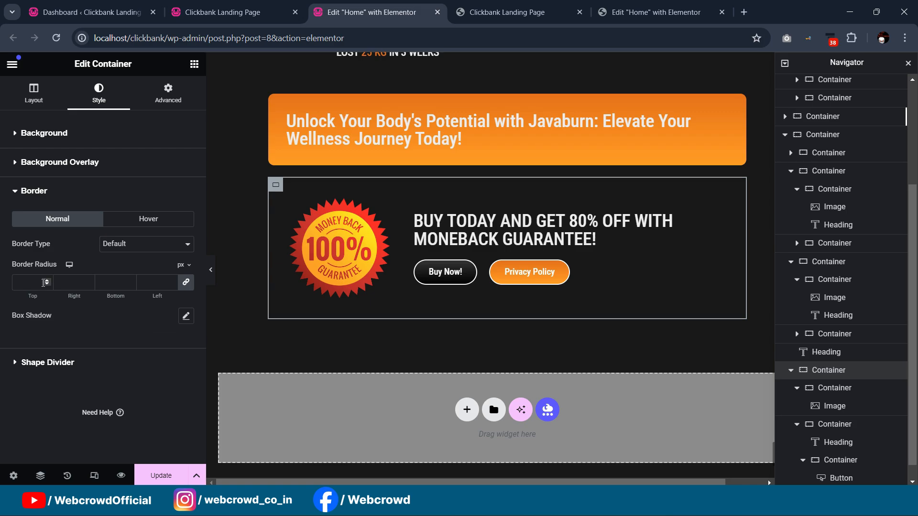
pyautogui.click(143, 244)
pyautogui.click(127, 275)
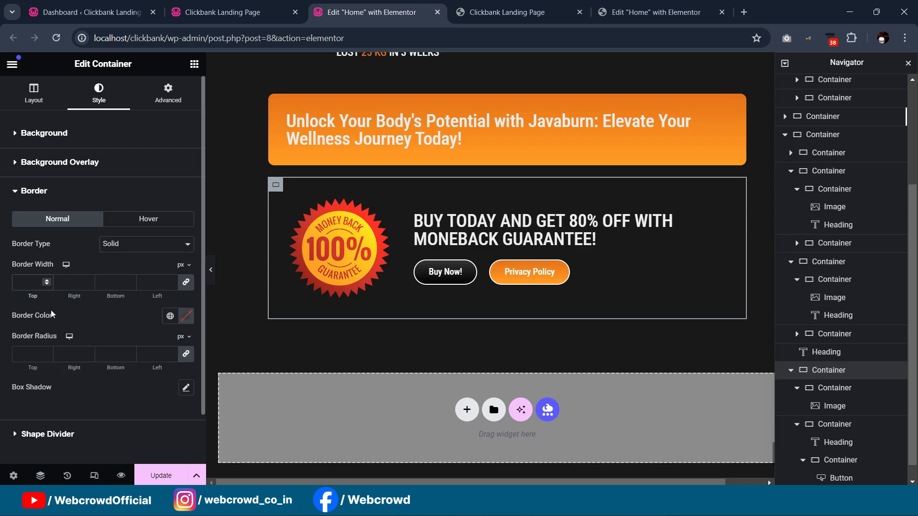
pyautogui.write('2')
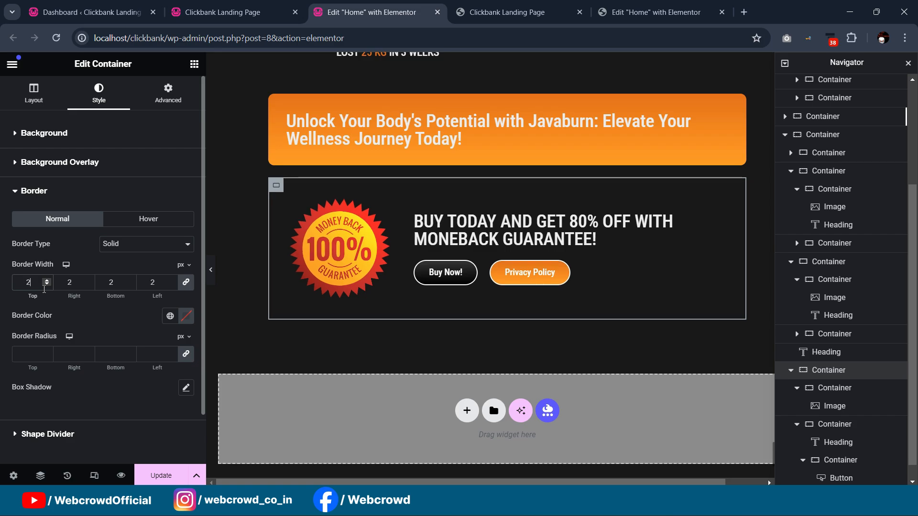
pyautogui.click(170, 316)
pyautogui.scroll(-2, 79, 287)
pyautogui.click(80, 289)
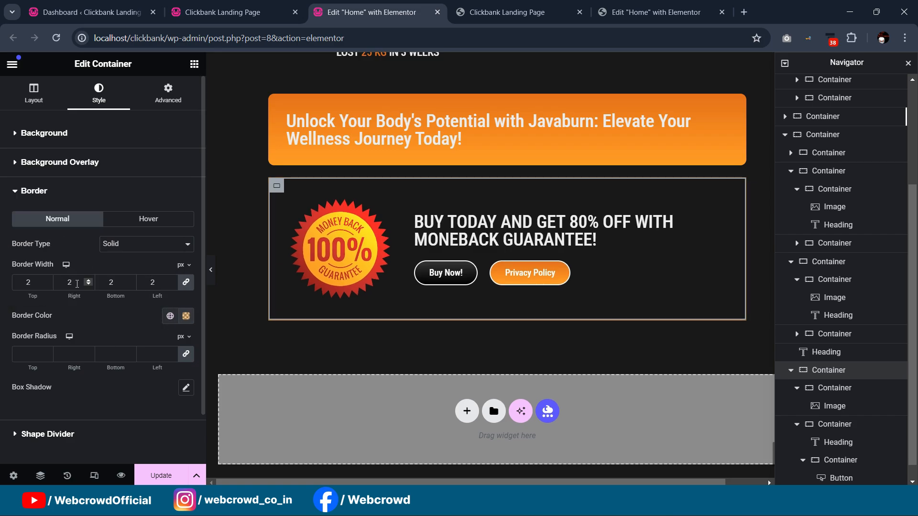
# - Preview the page without the editing panels to check the bordered guarantee box, and return to the editing view
pyautogui.click(211, 270)
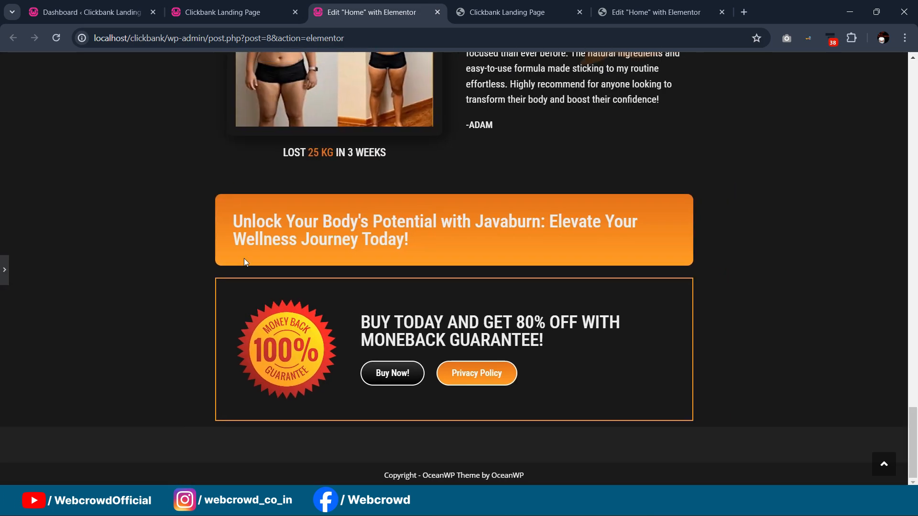
pyautogui.scroll(3, 418, 236)
pyautogui.scroll(-3, 418, 236)
pyautogui.click(3, 279)
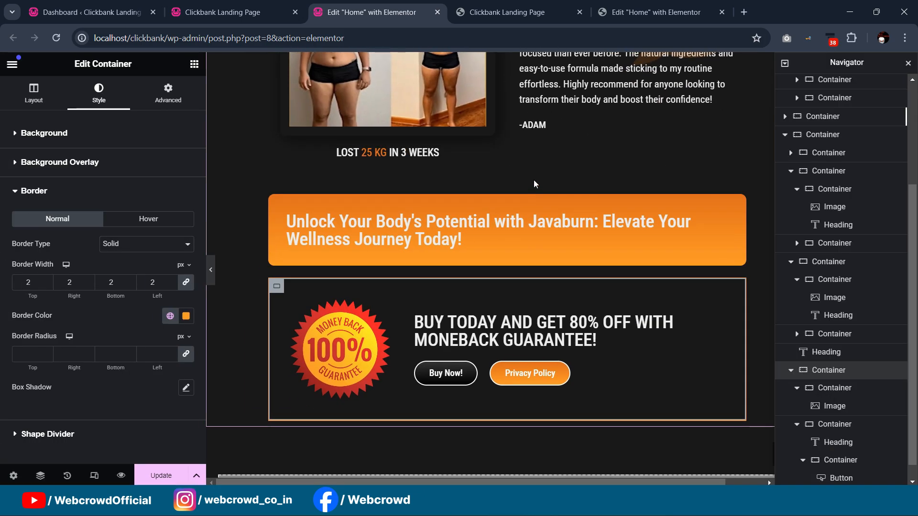
# - Switch to the reference Home page in the other Elementor editor and examine the section below its guarantee box
pyautogui.scroll(-3, 534, 179)
pyautogui.click(625, 14)
pyautogui.scroll(-3, 526, 306)
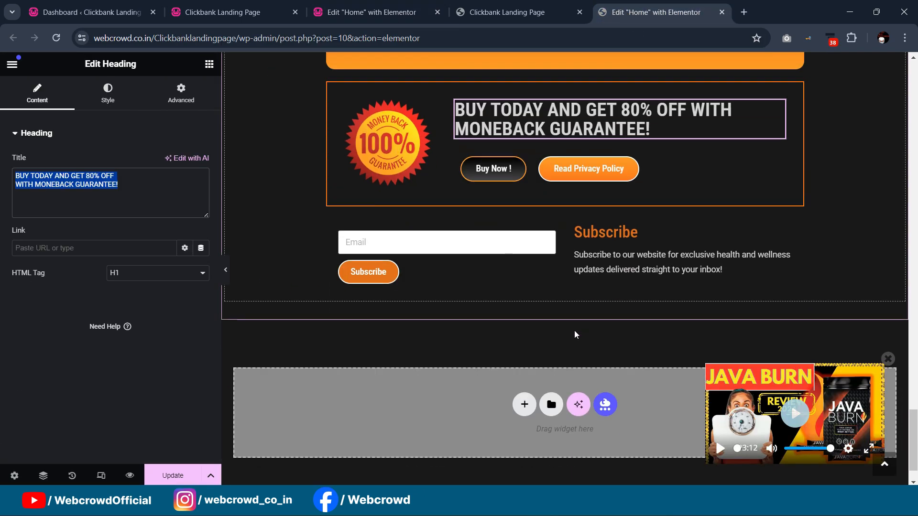
# - Dismiss the floating sticky video and review the reference Home page from the subscribe section up to its beginning
pyautogui.click(886, 363)
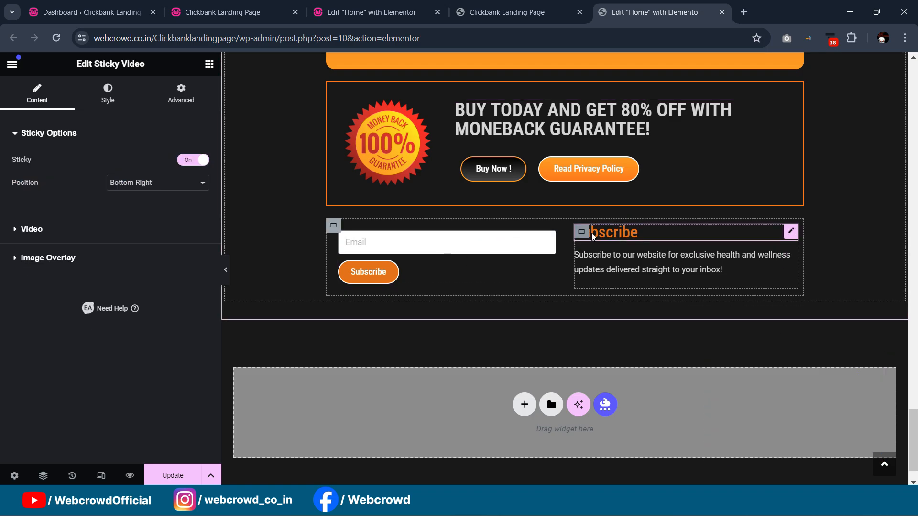
pyautogui.scroll(3, 593, 234)
pyautogui.scroll(4, 698, 247)
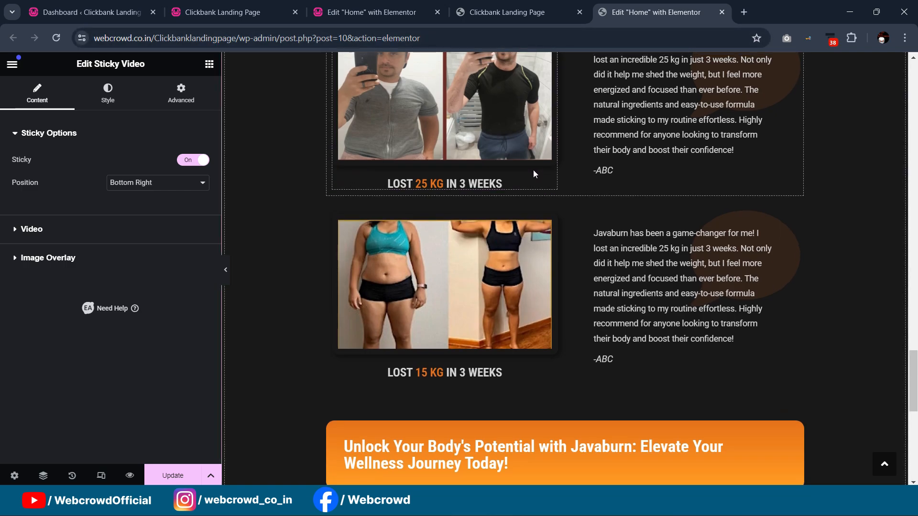
pyautogui.scroll(14, 534, 173)
pyautogui.scroll(5, 534, 173)
# - Review the local Home page in the editor and on the live site, comparing its header, hero and offer sections
pyautogui.click(412, 12)
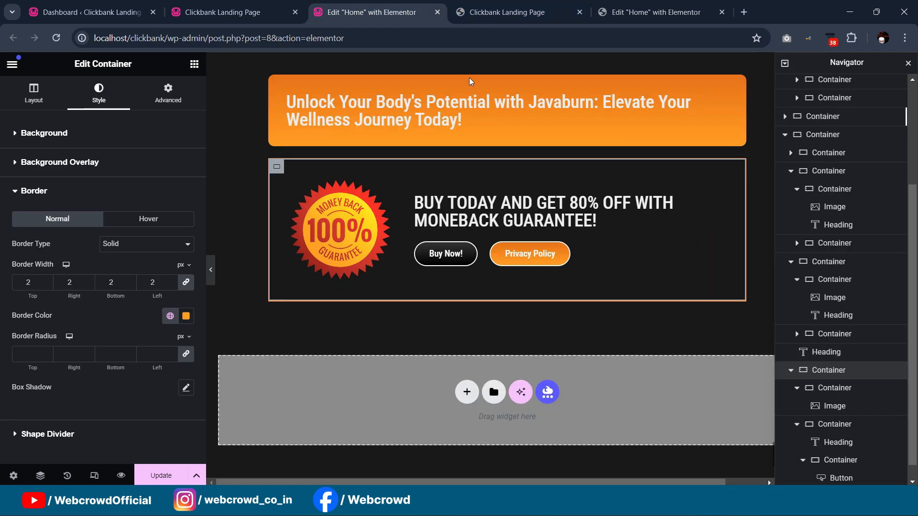
pyautogui.scroll(10, 597, 168)
pyautogui.scroll(3, 892, 177)
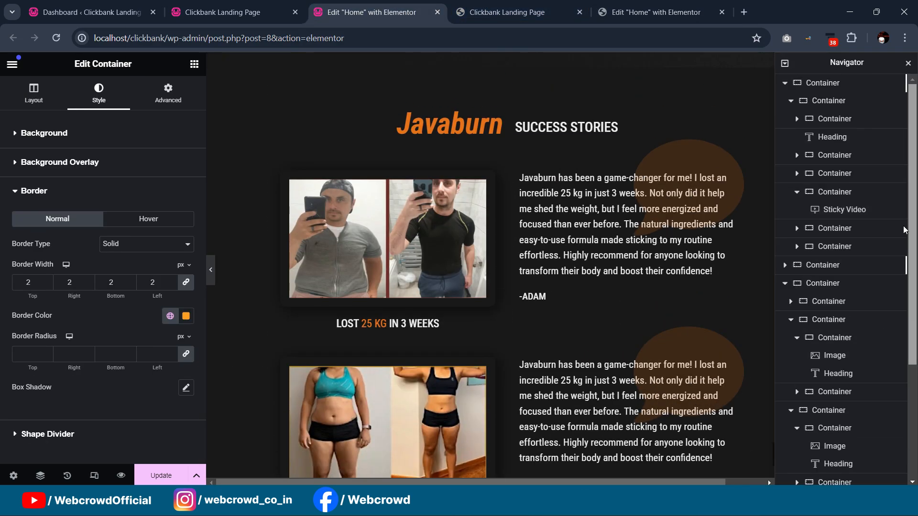
pyautogui.scroll(6, 569, 125)
pyautogui.scroll(20, 569, 126)
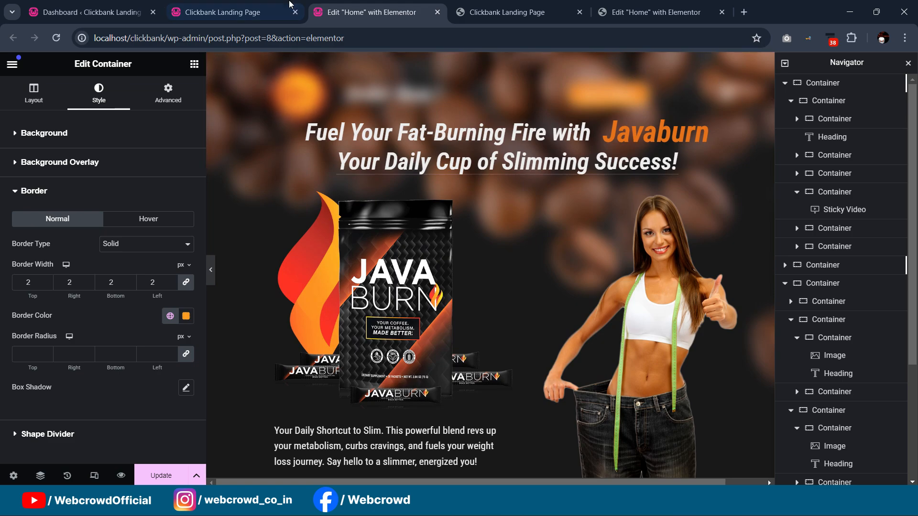
pyautogui.click(234, 12)
pyautogui.scroll(5, 594, 151)
pyautogui.scroll(15, 595, 151)
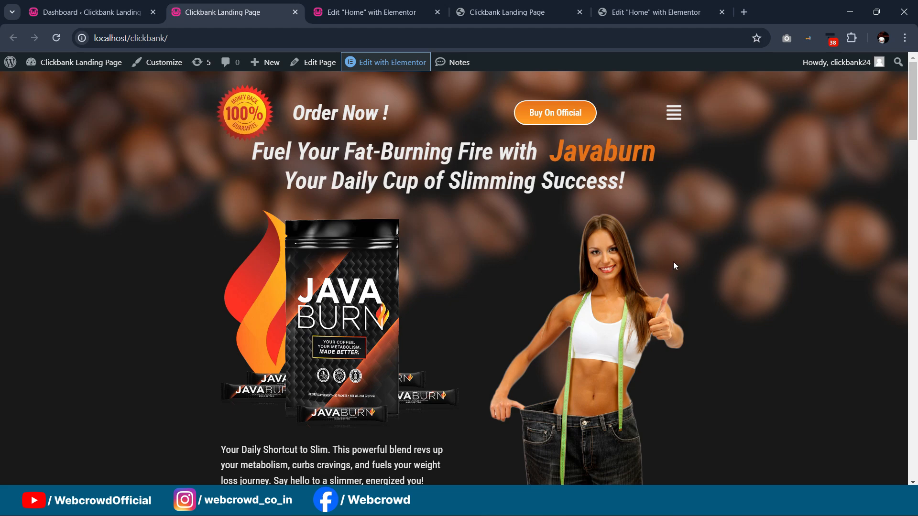
pyautogui.scroll(-15, 907, 134)
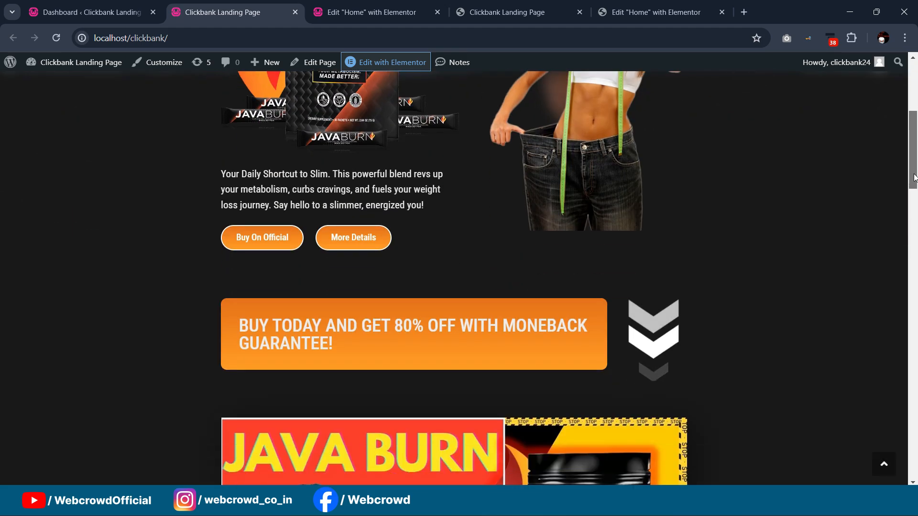
# - Close the Navigator in the local Home page editor and save the page's changes
pyautogui.click(370, 12)
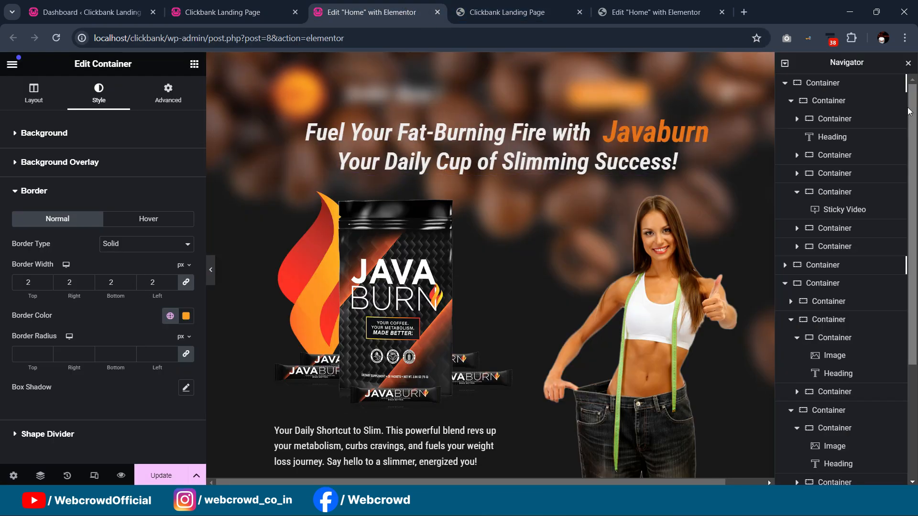
pyautogui.scroll(-15, 636, 311)
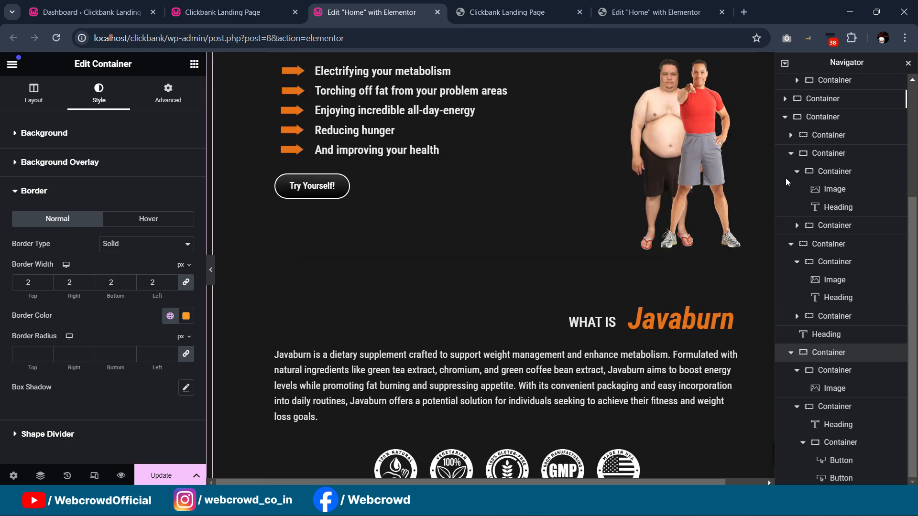
pyautogui.click(908, 62)
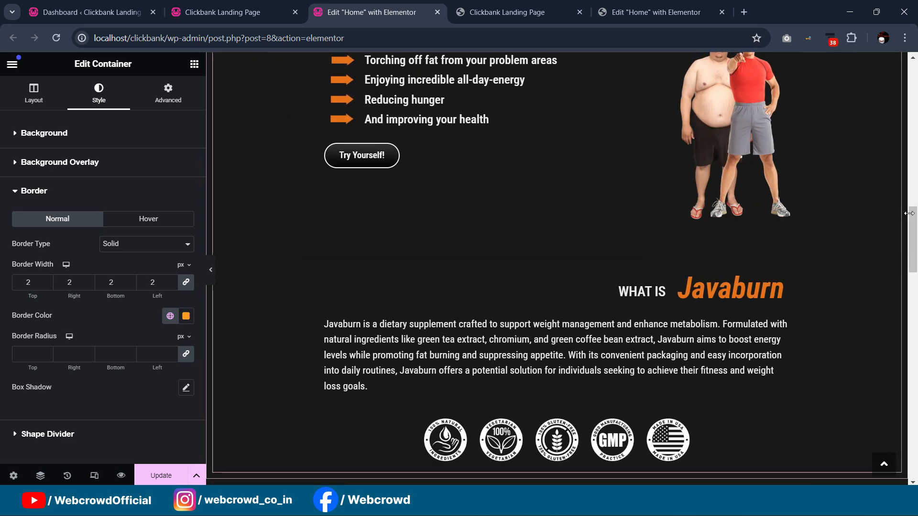
pyautogui.moveTo(913, 239); pyautogui.dragTo(916, 475)
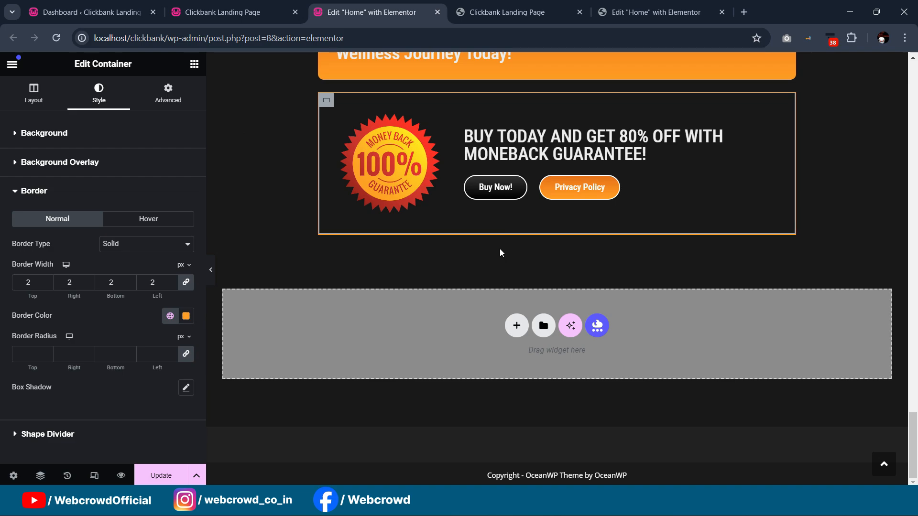
pyautogui.click(158, 476)
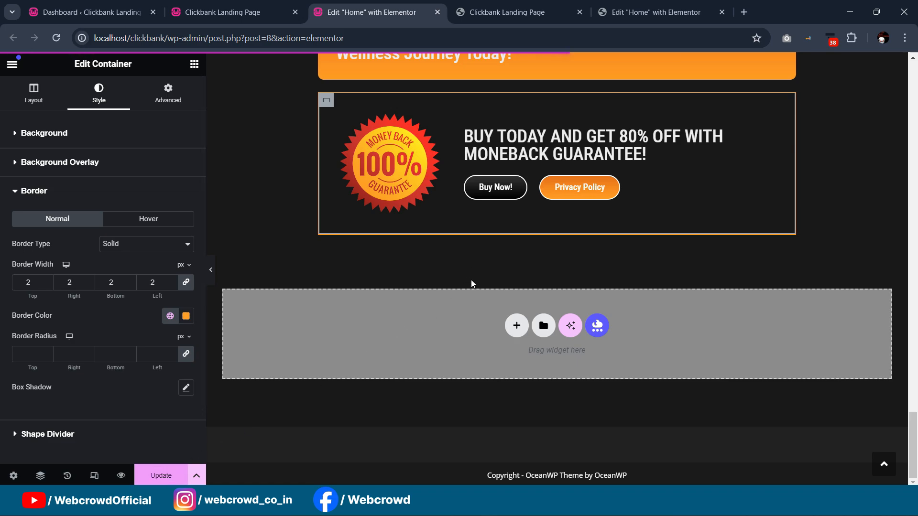
# - From the WordPress dashboard, open the Popups template page in a new browser tab
pyautogui.click(106, 16)
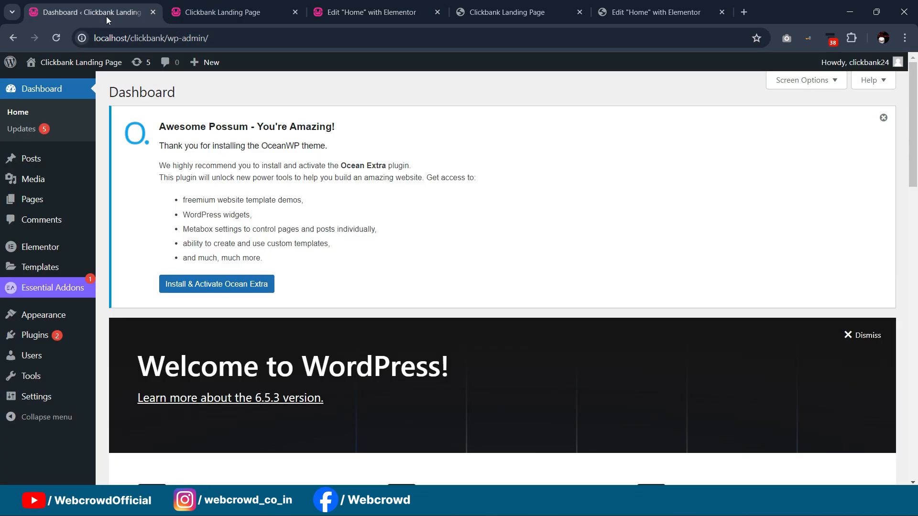
pyautogui.moveTo(40, 276)
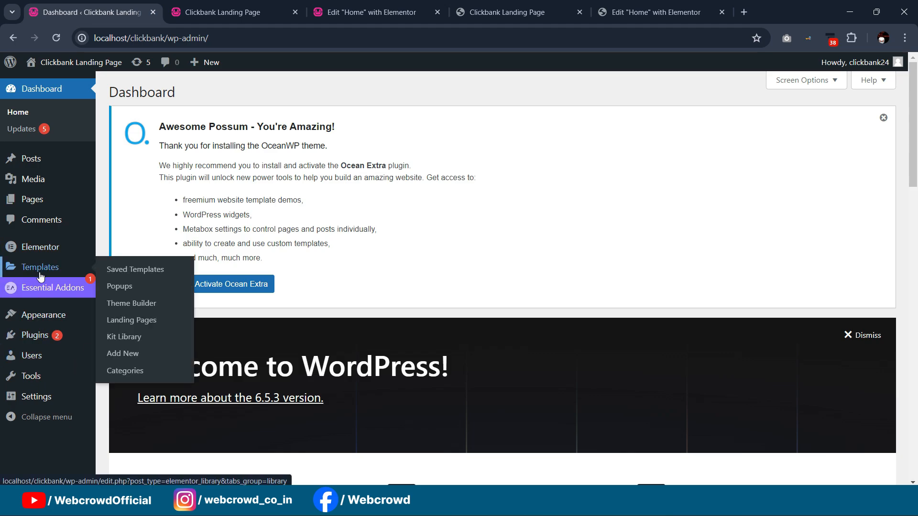
pyautogui.middleClick(117, 288)
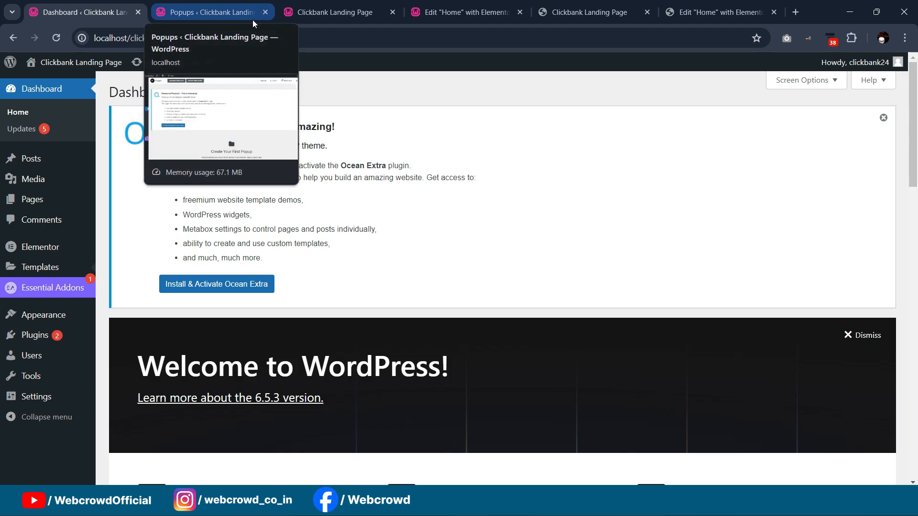
pyautogui.click(265, 12)
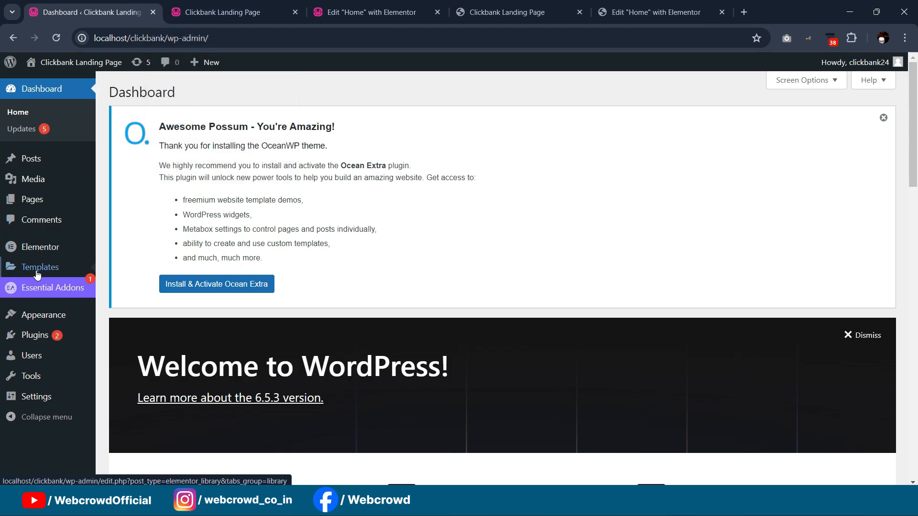
pyautogui.moveTo(42, 269)
pyautogui.middleClick(114, 288)
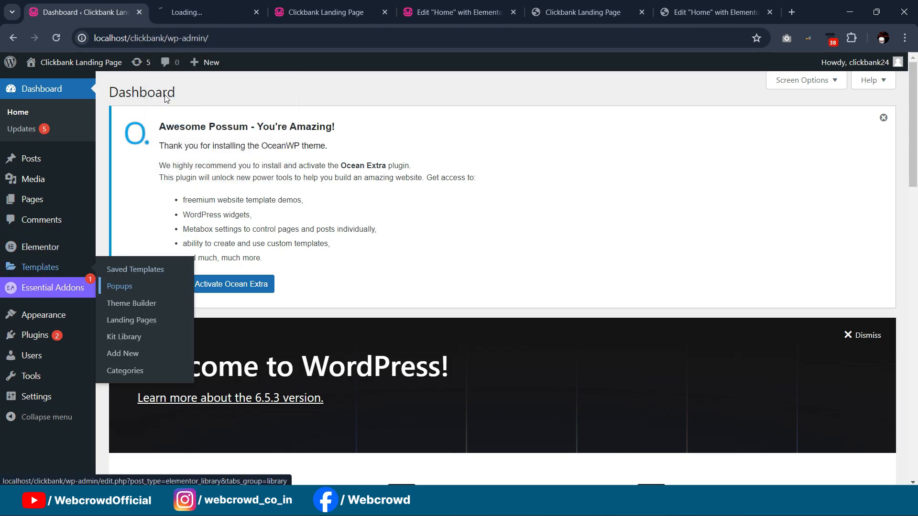
pyautogui.click(205, 13)
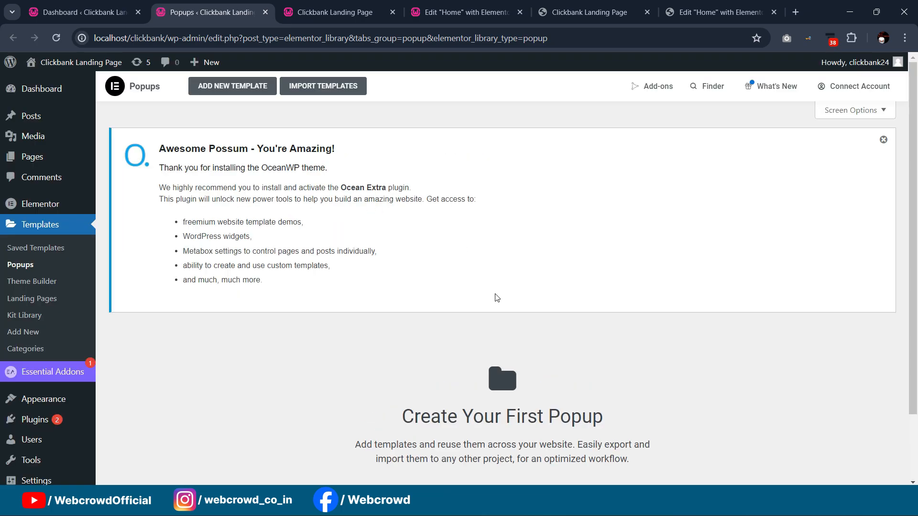
# - Create a new template of type Popup named "Menu Popup"
pyautogui.scroll(-2, 493, 291)
pyautogui.click(527, 444)
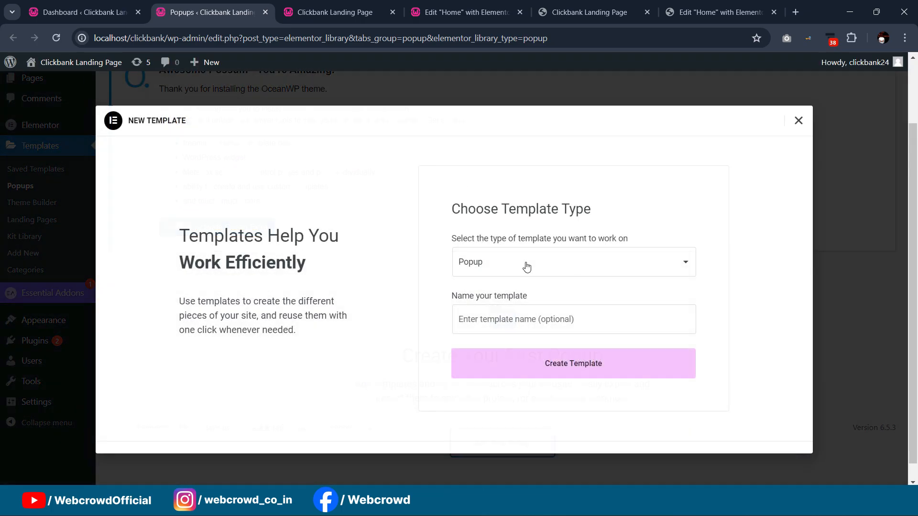
pyautogui.click(506, 314)
pyautogui.write('Menu')
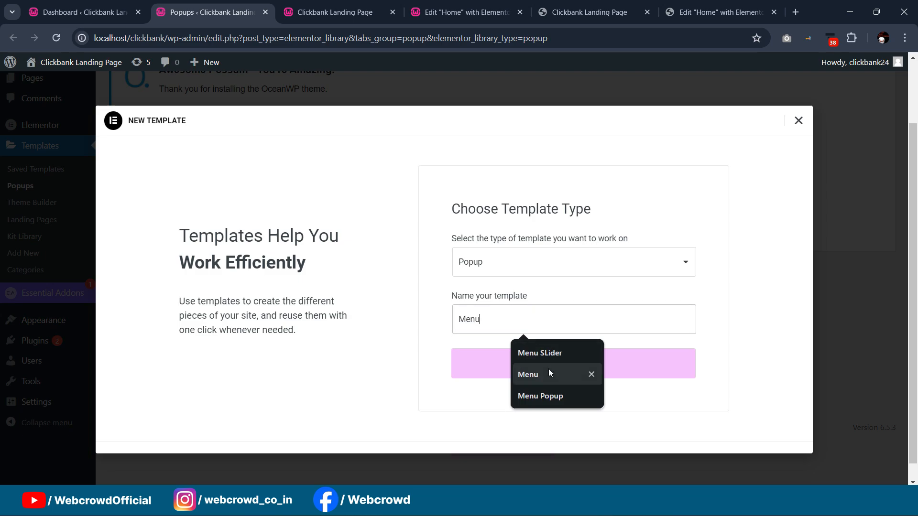
pyautogui.click(548, 385)
pyautogui.click(527, 328)
pyautogui.click(540, 395)
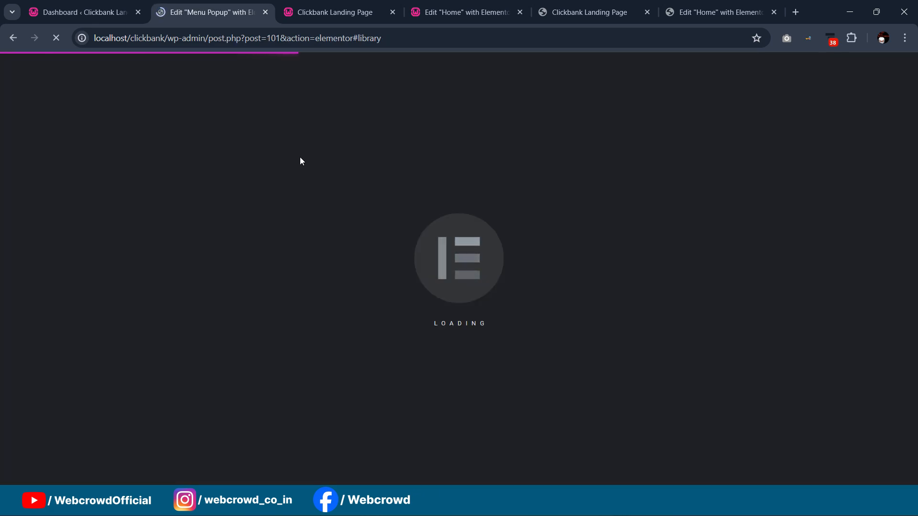
# - Check which items Main_menu contains on the WordPress Menus page, and return to the popup editor
pyautogui.click(60, 5)
pyautogui.moveTo(35, 320)
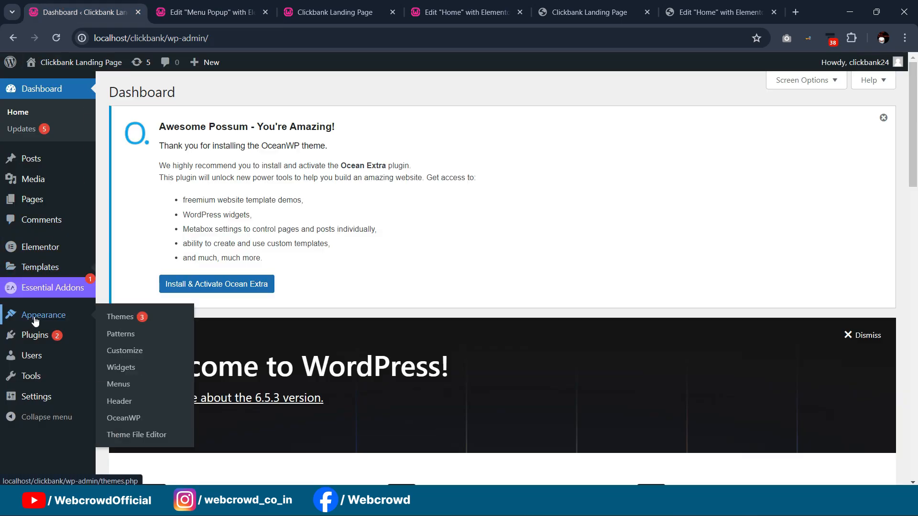
pyautogui.middleClick(124, 389)
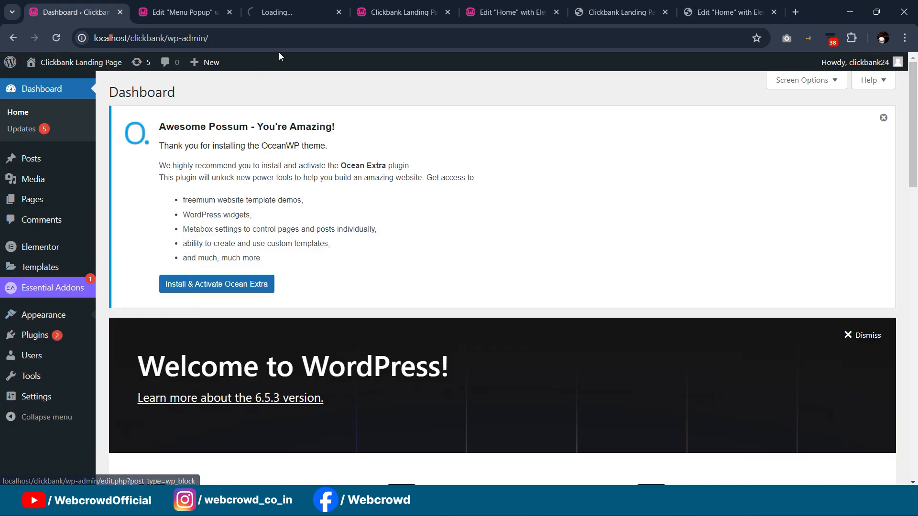
pyautogui.click(282, 12)
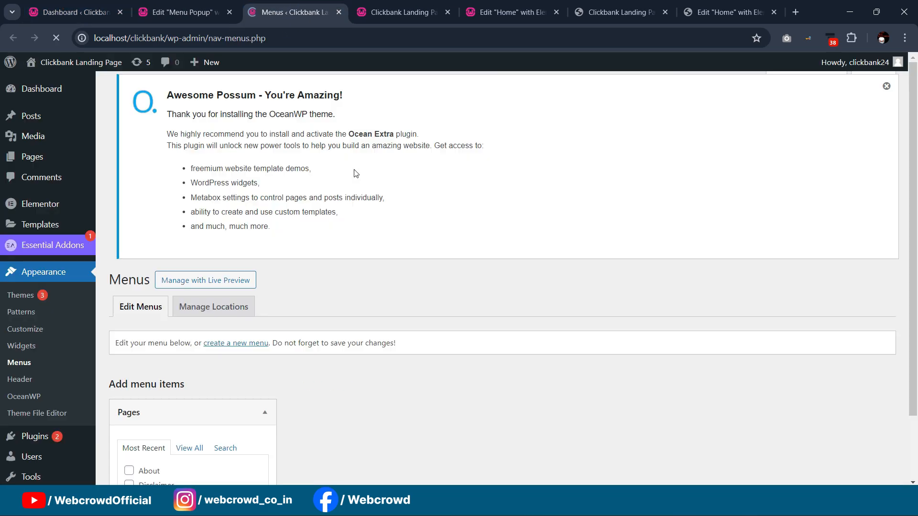
pyautogui.scroll(-5, 287, 343)
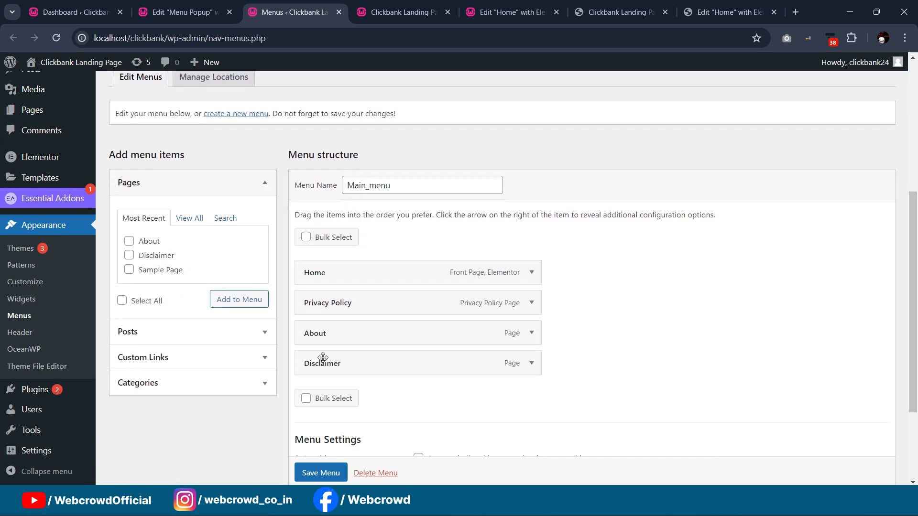
pyautogui.click(338, 14)
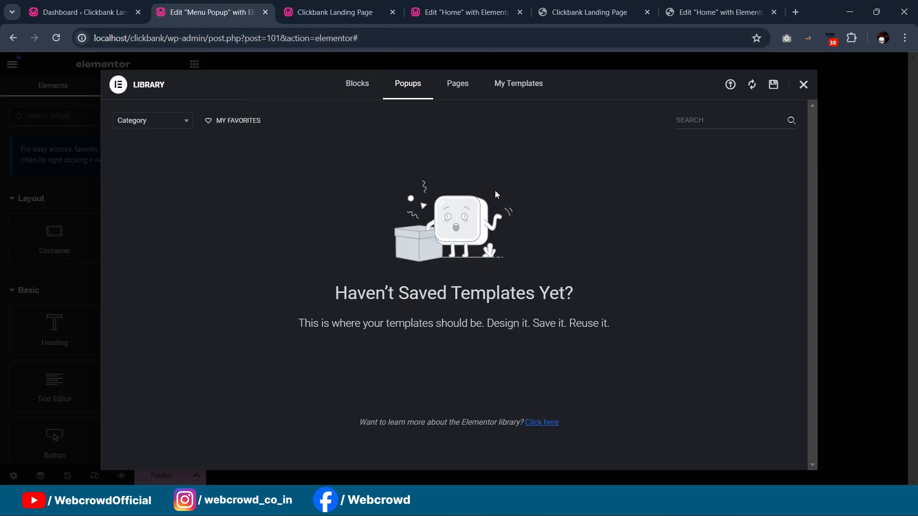
# - Dismiss the template library and give the popup a classic background in the dark global color
pyautogui.click(802, 89)
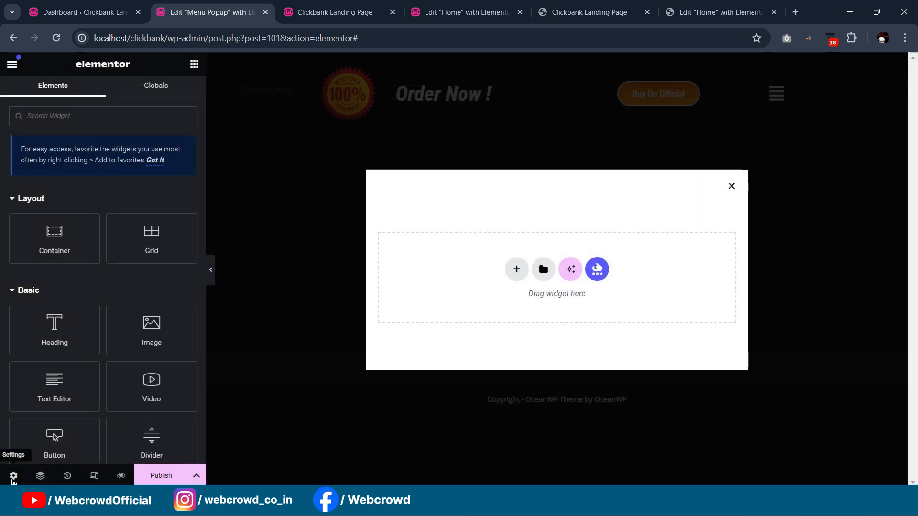
pyautogui.click(14, 476)
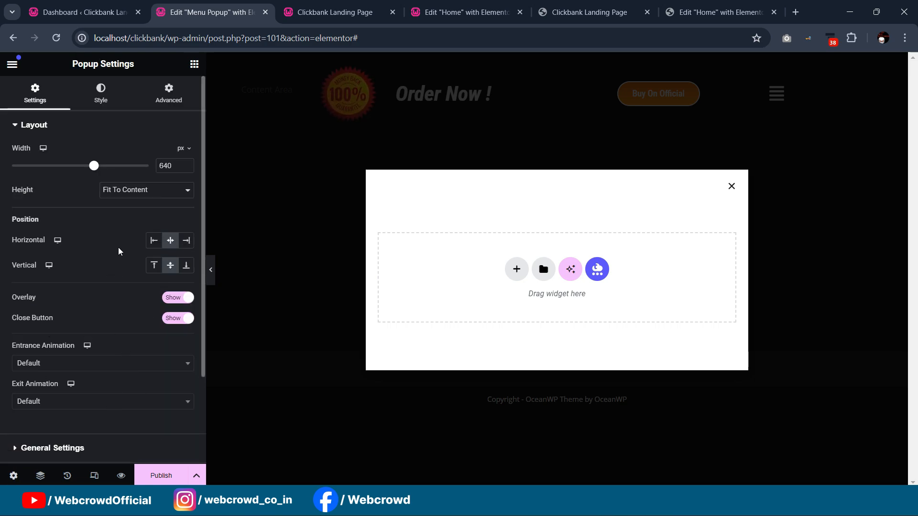
pyautogui.click(100, 93)
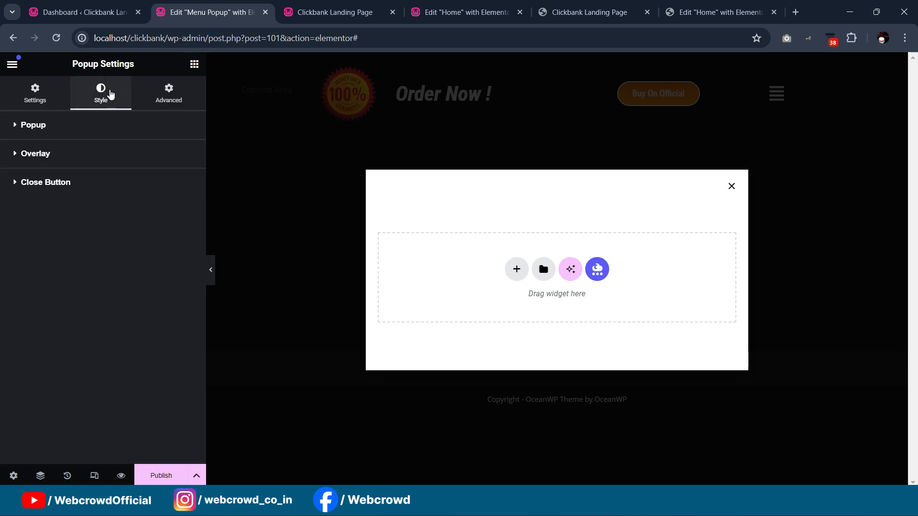
pyautogui.click(80, 133)
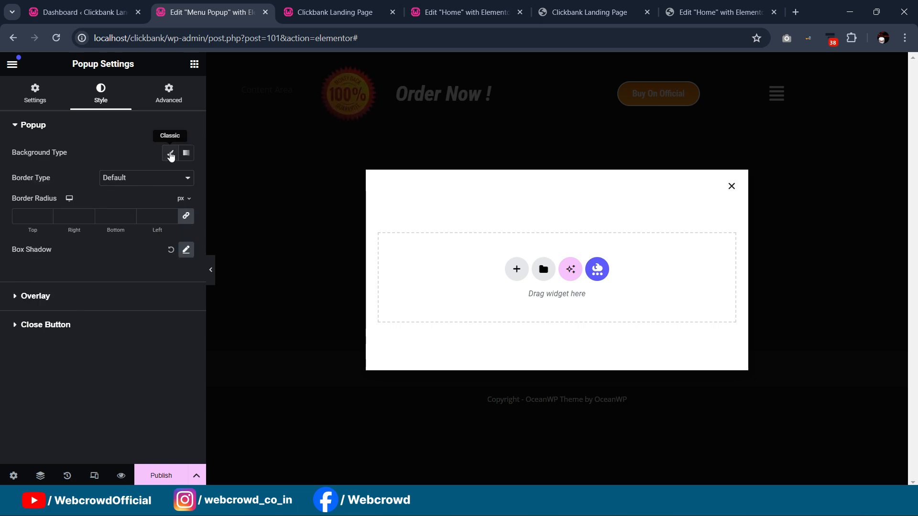
pyautogui.click(171, 154)
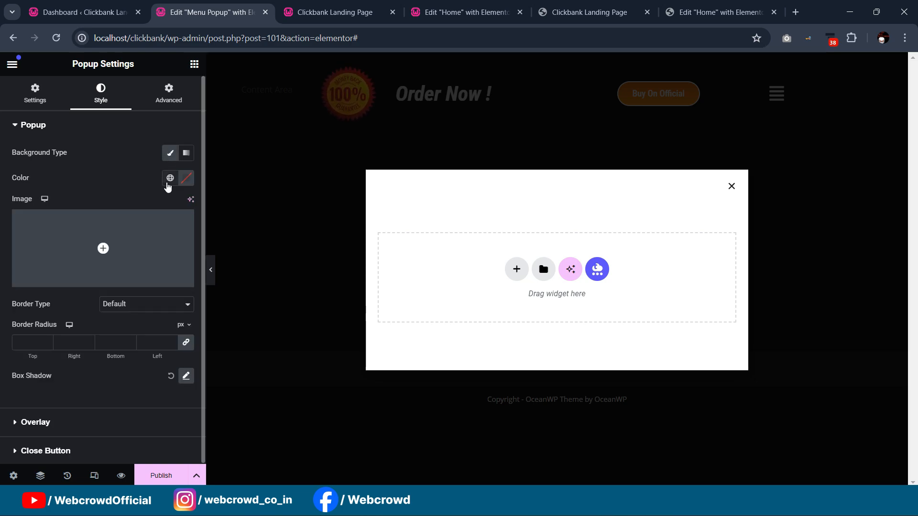
pyautogui.click(170, 177)
pyautogui.click(78, 330)
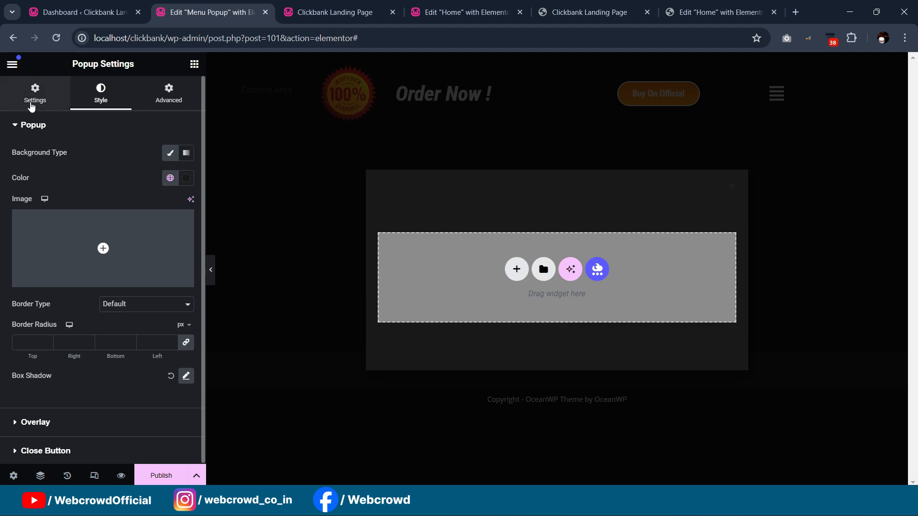
# - Add a container to the popup and set its padding to 20 px on all sides
pyautogui.moveTo(59, 240); pyautogui.dragTo(531, 248)
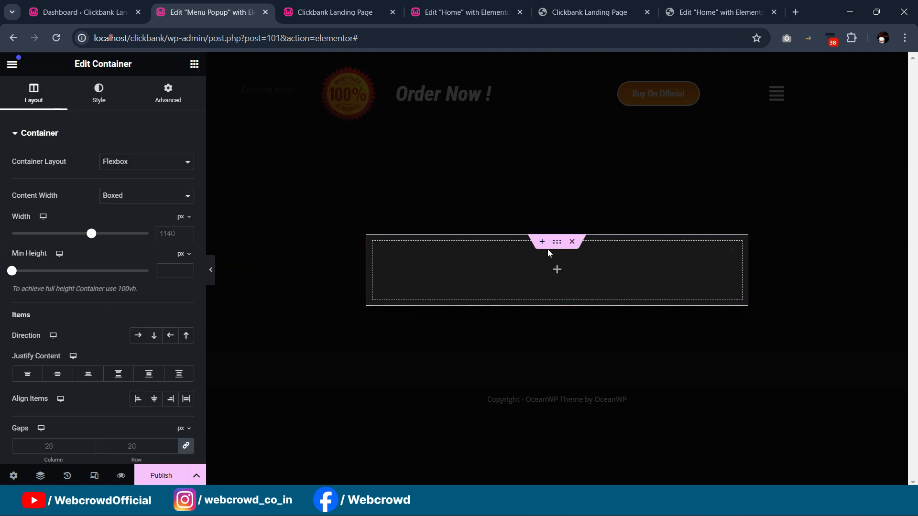
pyautogui.click(194, 64)
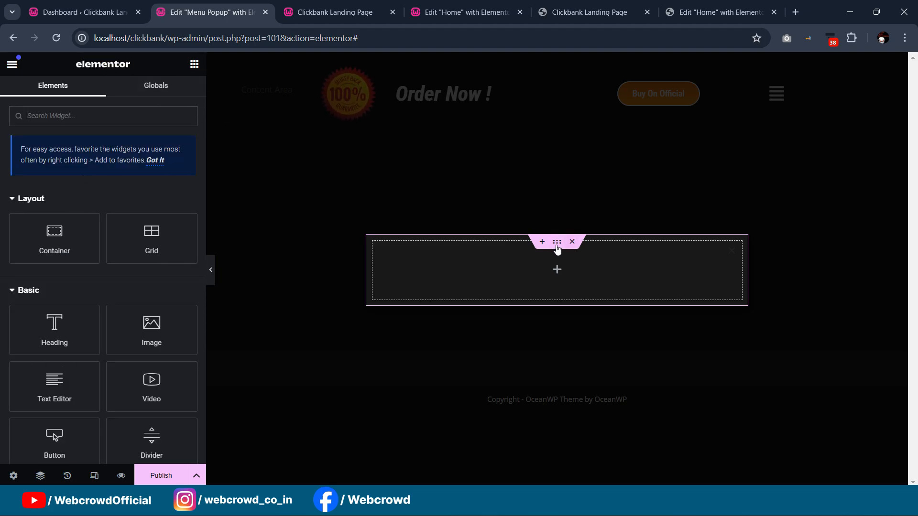
pyautogui.click(163, 97)
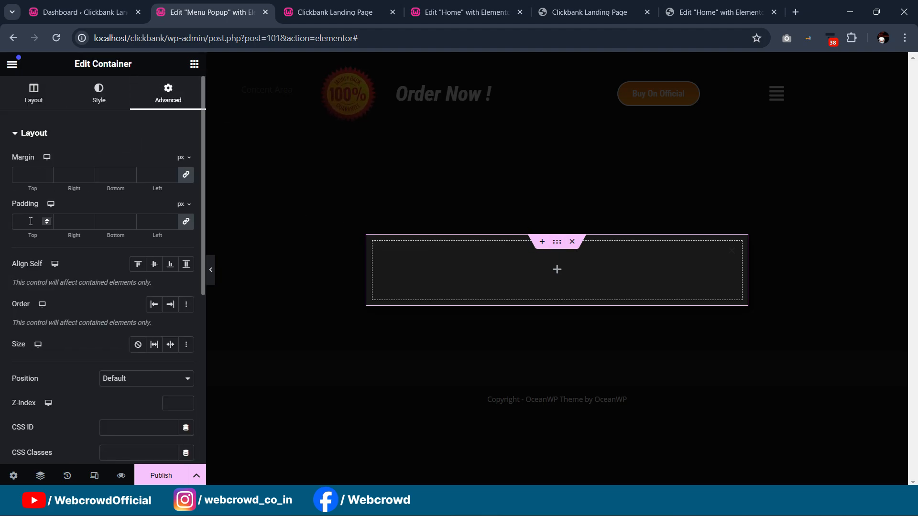
pyautogui.write('20')
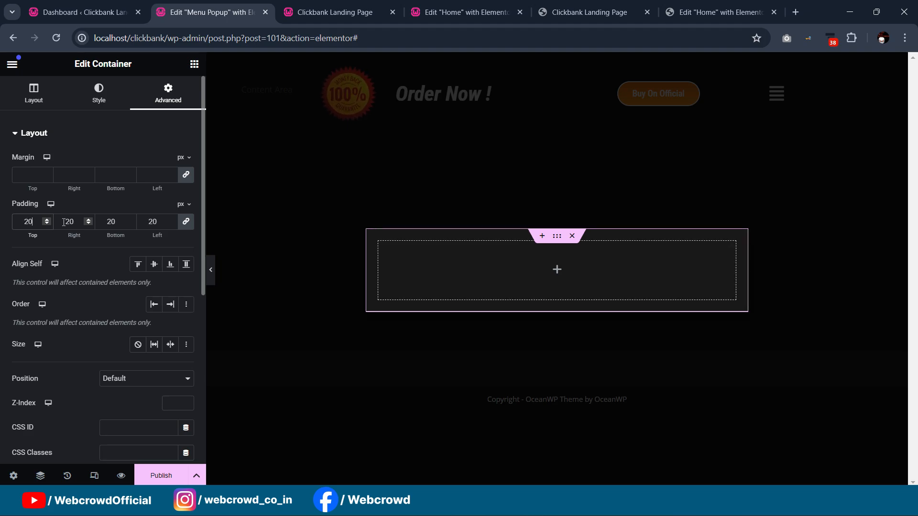
pyautogui.click(195, 65)
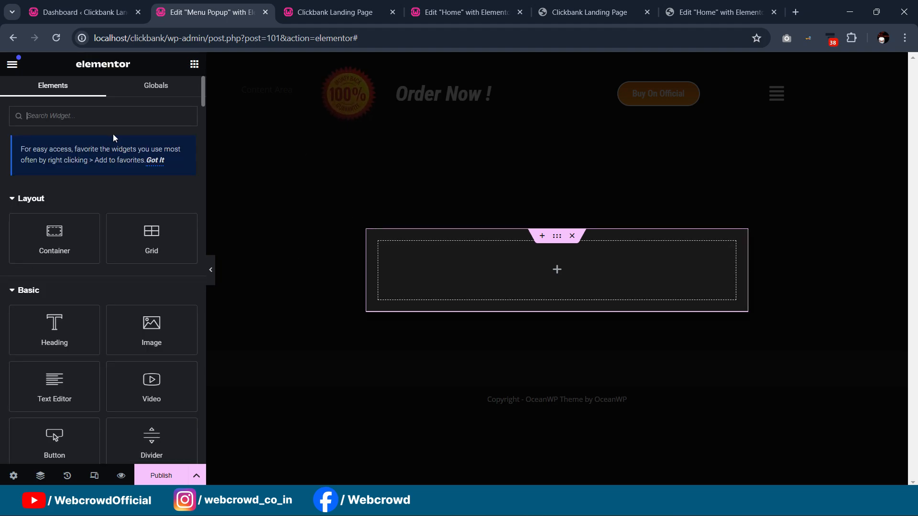
pyautogui.write('menu')
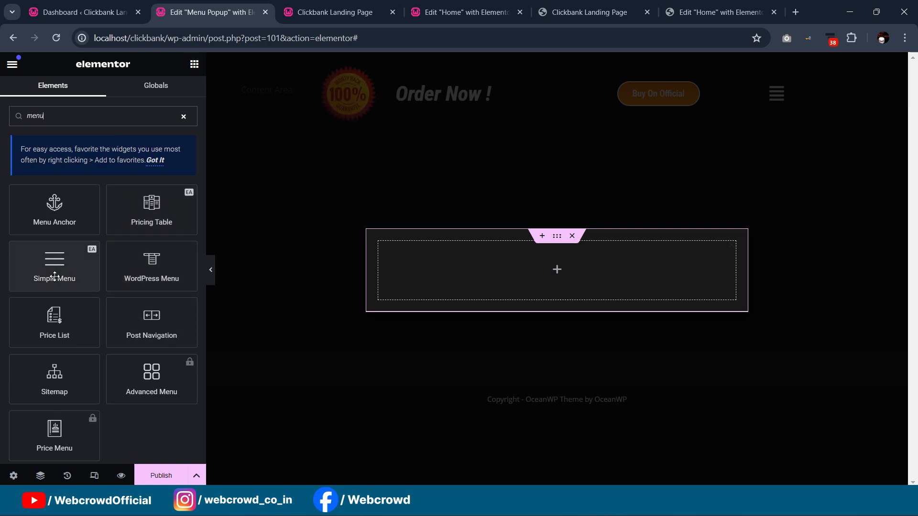
pyautogui.moveTo(54, 276); pyautogui.dragTo(480, 281)
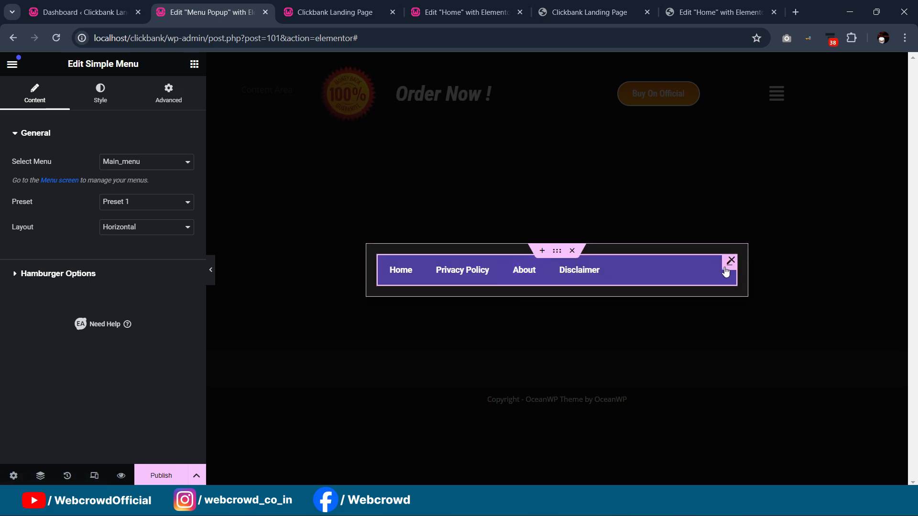
pyautogui.press('Delete')
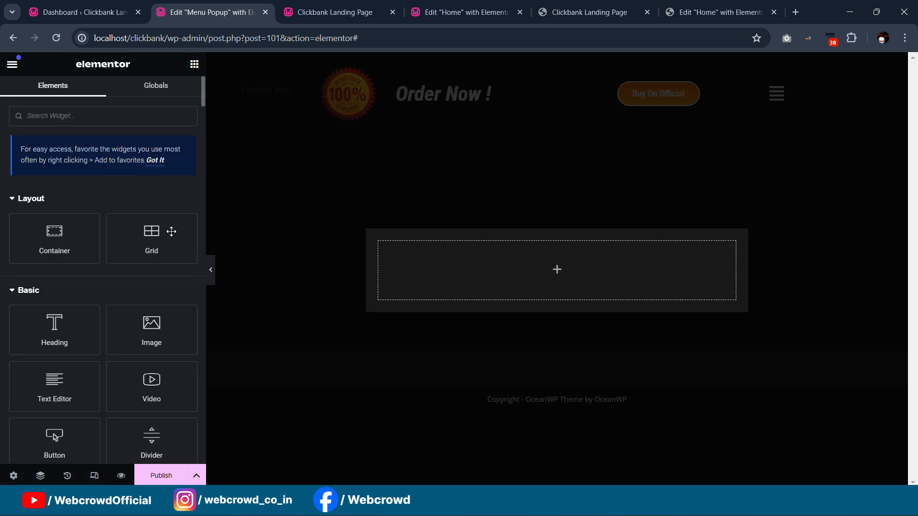
# - Place a WordPress Menu widget in the container and set its normal text color to global Color 2
pyautogui.write('menu')
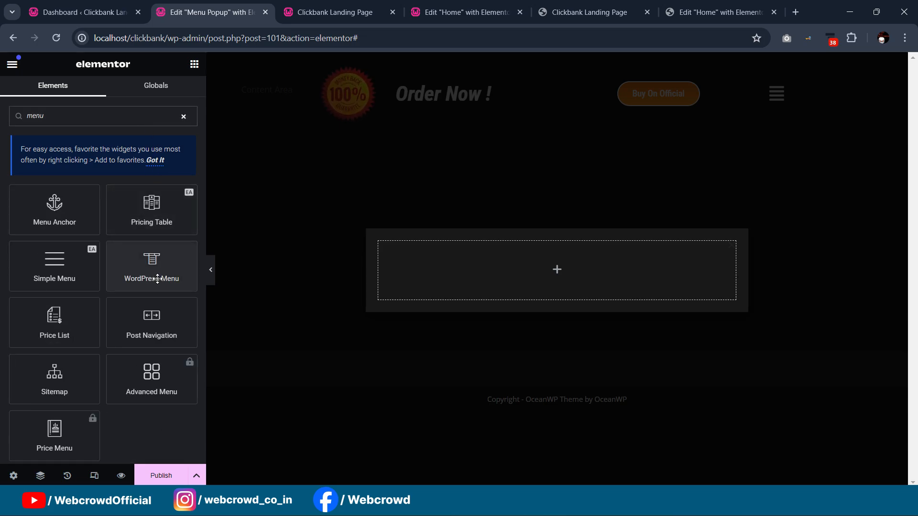
pyautogui.moveTo(149, 281); pyautogui.dragTo(541, 294)
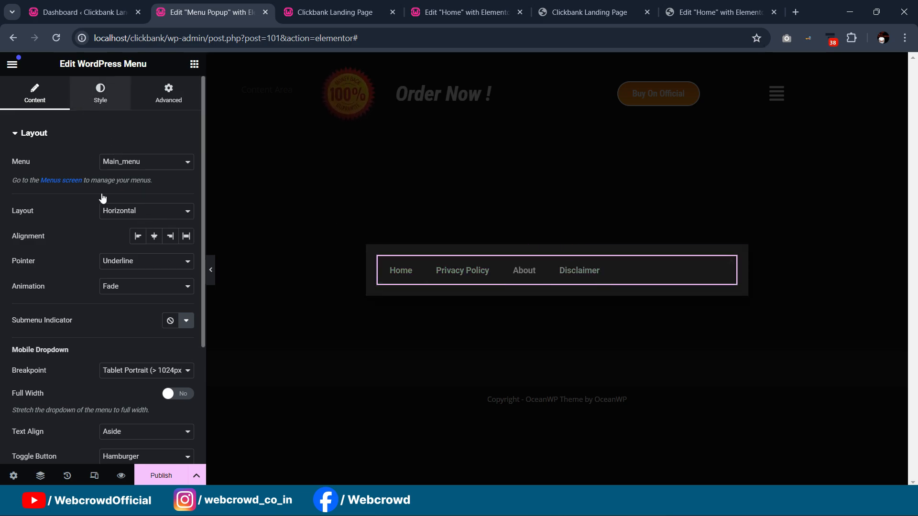
pyautogui.click(100, 93)
pyautogui.click(168, 213)
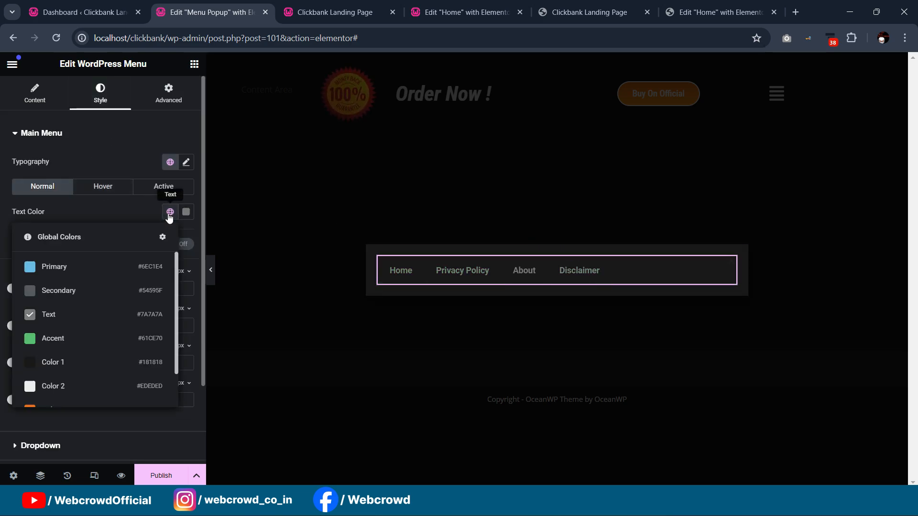
pyautogui.scroll(-2, 91, 295)
pyautogui.click(71, 344)
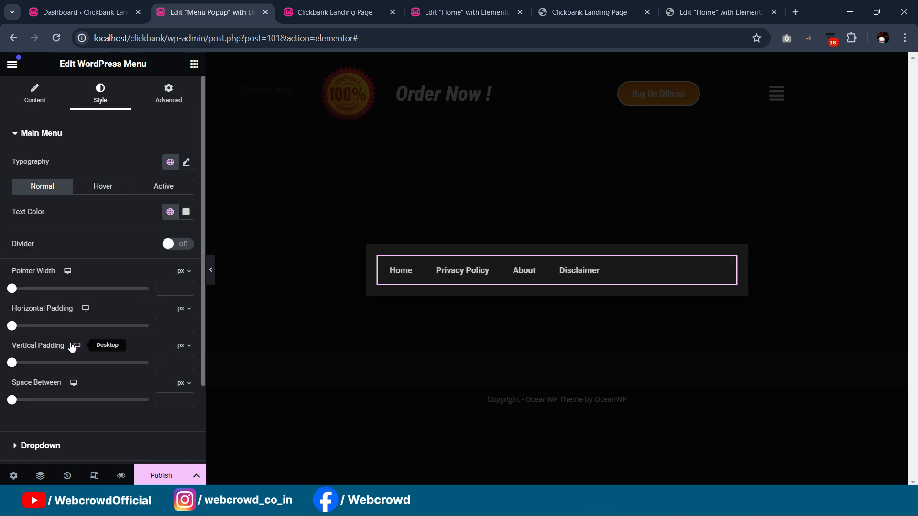
# - Set the main menu typography to Roboto Condensed, size 17 px, weight 500 (Medium)
pyautogui.click(186, 163)
pyautogui.click(131, 282)
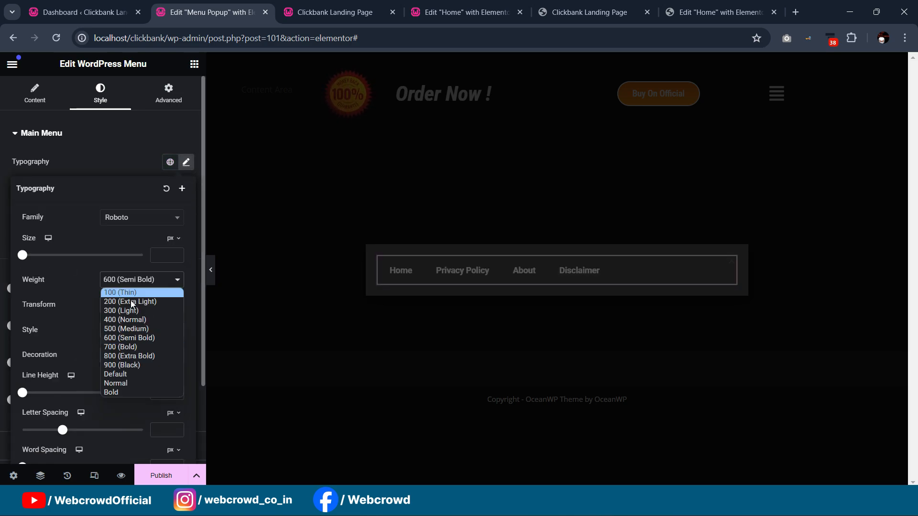
pyautogui.click(129, 329)
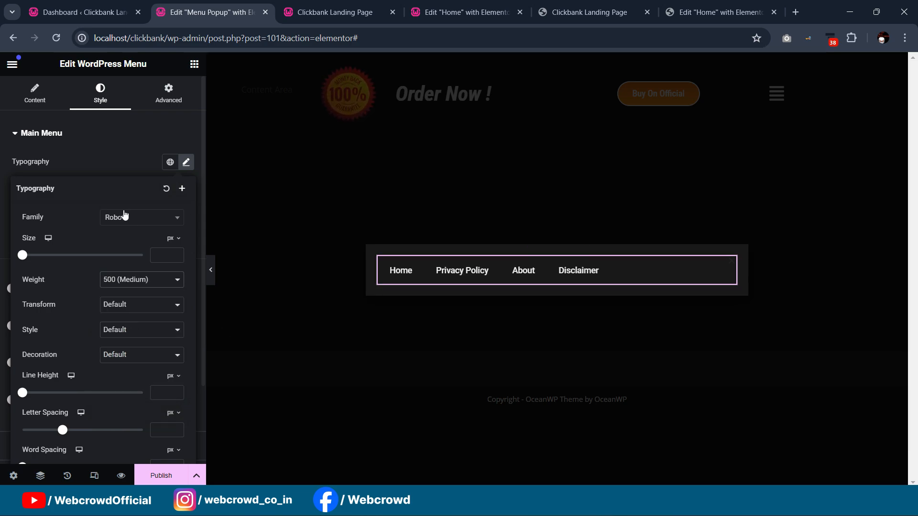
pyautogui.click(149, 225)
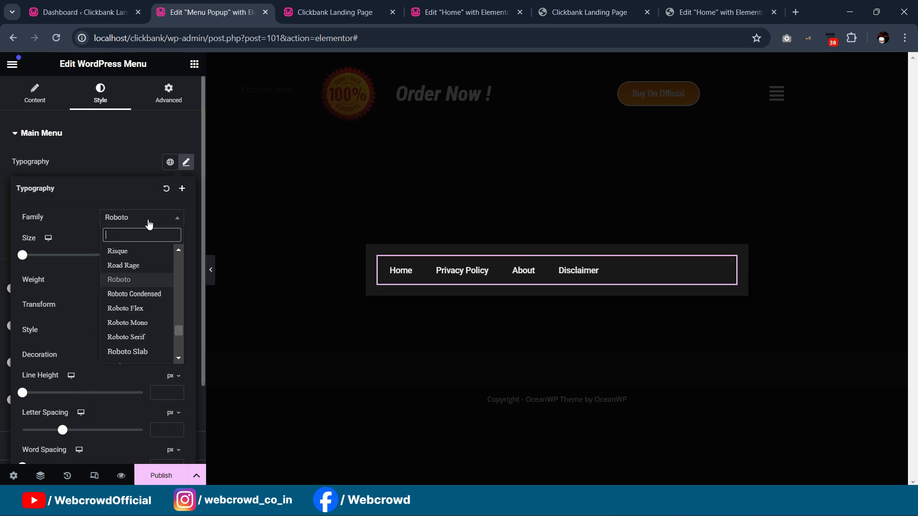
pyautogui.click(143, 293)
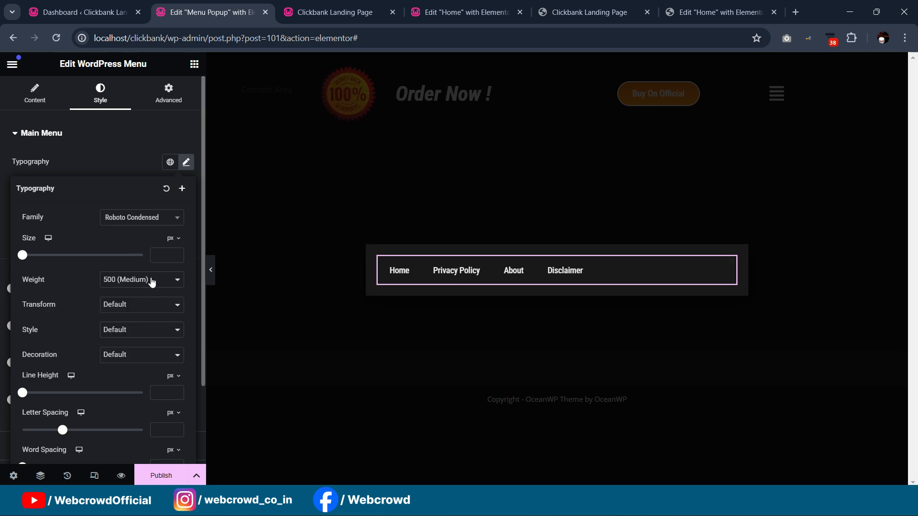
pyautogui.write('17')
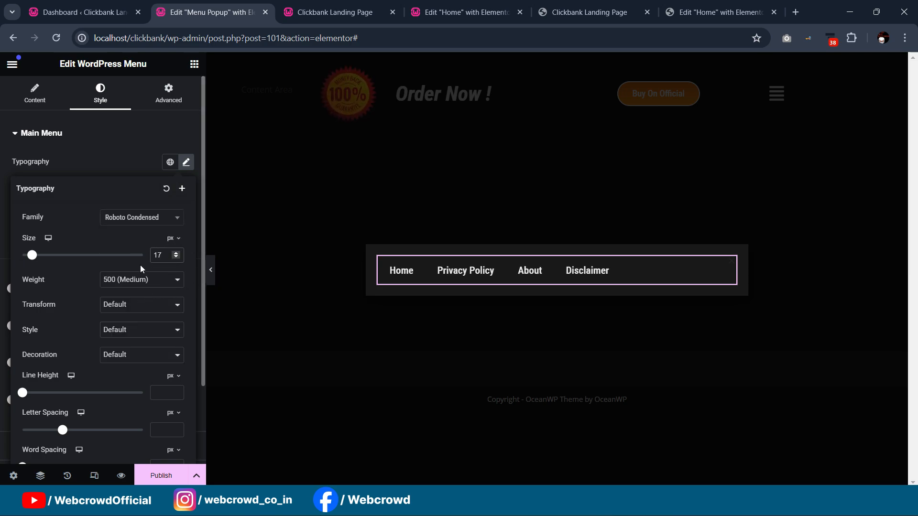
pyautogui.click(92, 139)
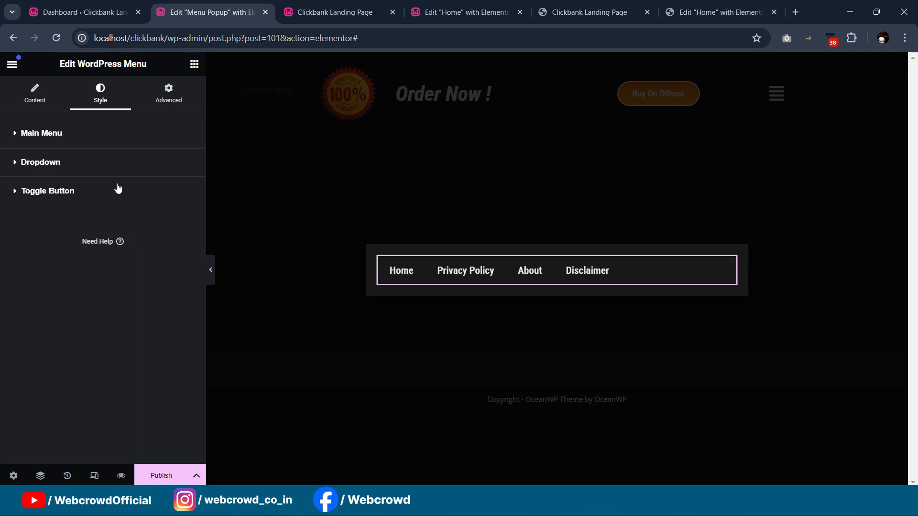
# - Set the main menu's space between items to 0 px and its horizontal padding to 13 px
pyautogui.click(85, 137)
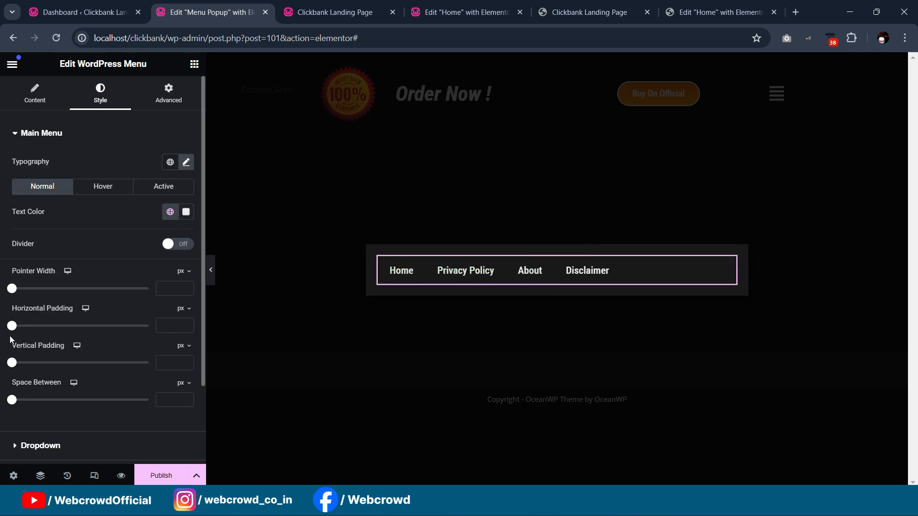
pyautogui.click(14, 402)
pyautogui.moveTo(13, 333); pyautogui.dragTo(50, 341)
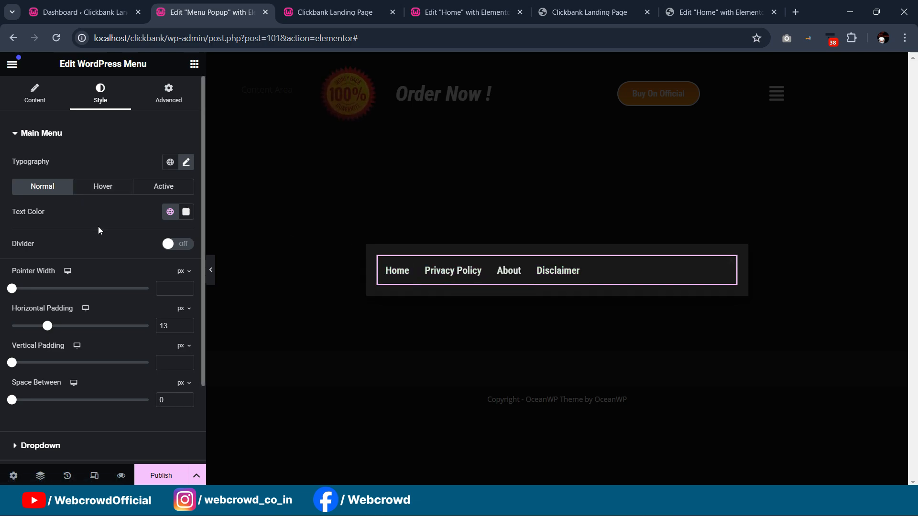
# - Set the menu's hover text color to global Color 3
pyautogui.click(112, 191)
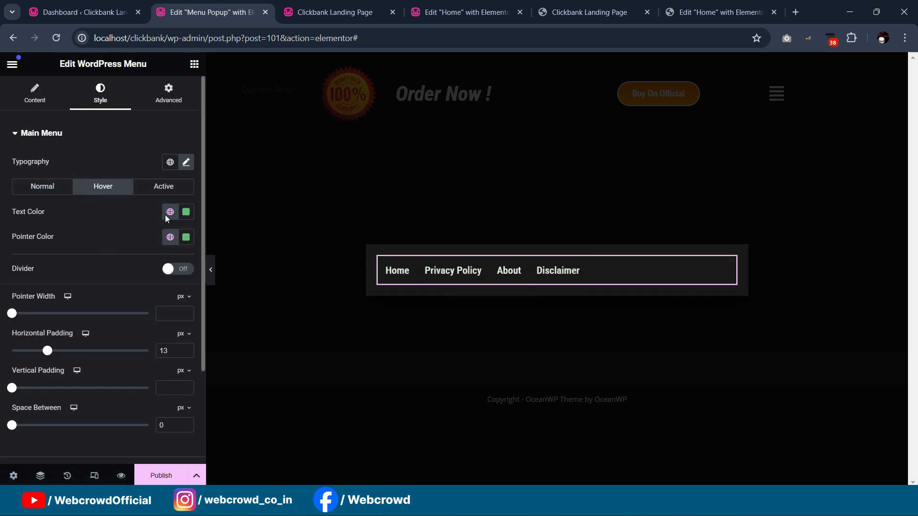
pyautogui.click(170, 212)
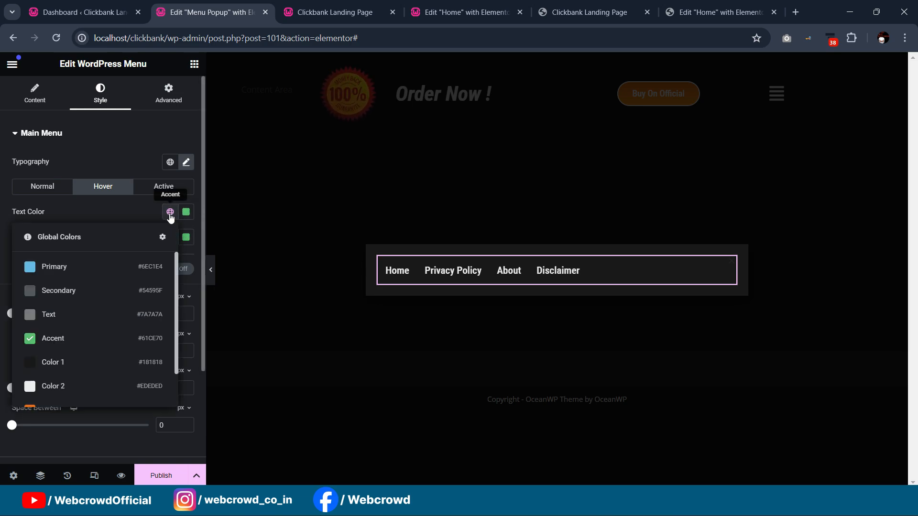
pyautogui.scroll(-2, 81, 273)
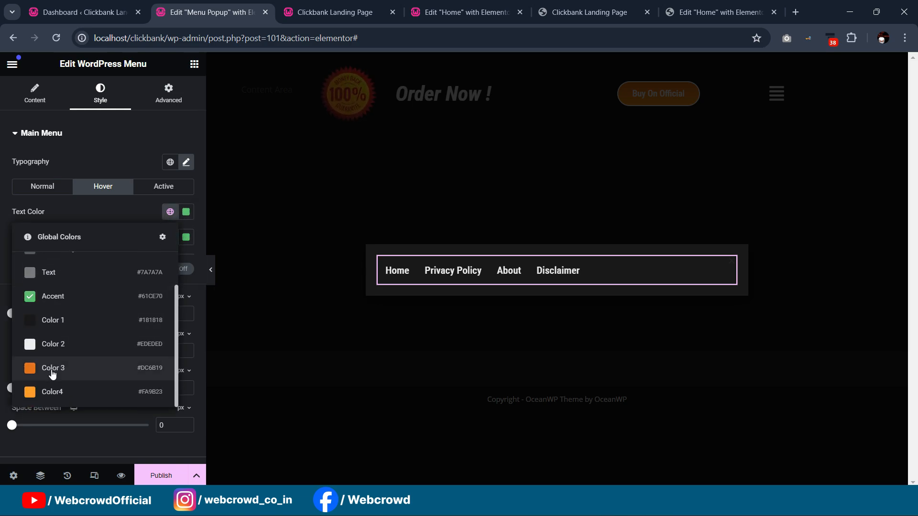
pyautogui.click(50, 369)
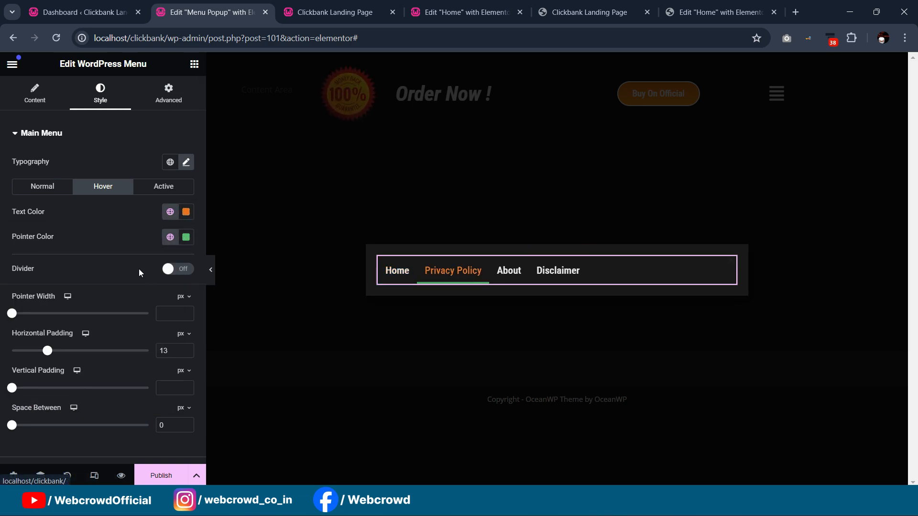
# - Make the menu's hover pointer color fully transparent
pyautogui.click(186, 237)
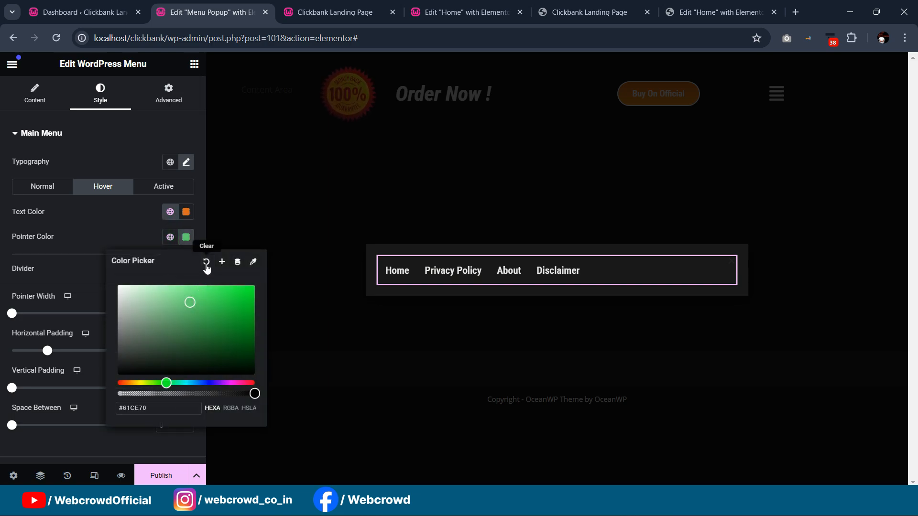
pyautogui.click(202, 265)
pyautogui.click(186, 237)
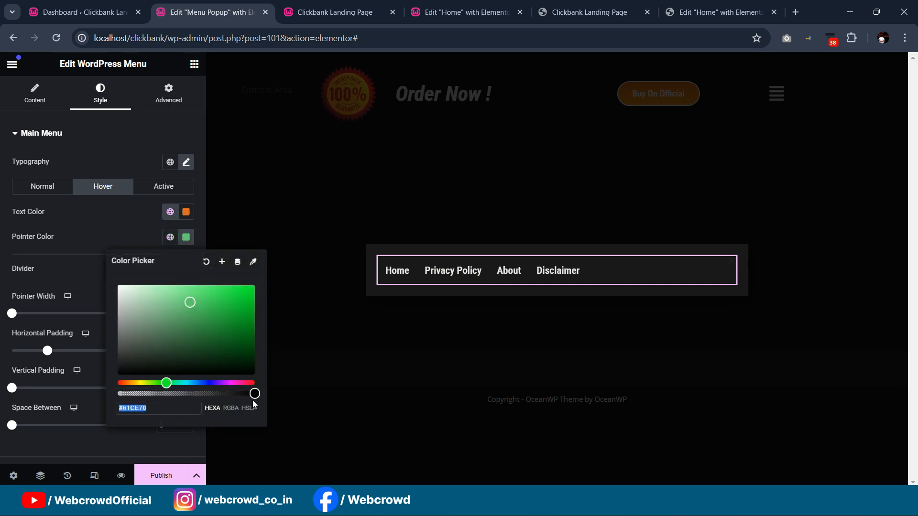
pyautogui.moveTo(252, 394); pyautogui.dragTo(118, 394)
pyautogui.click(87, 271)
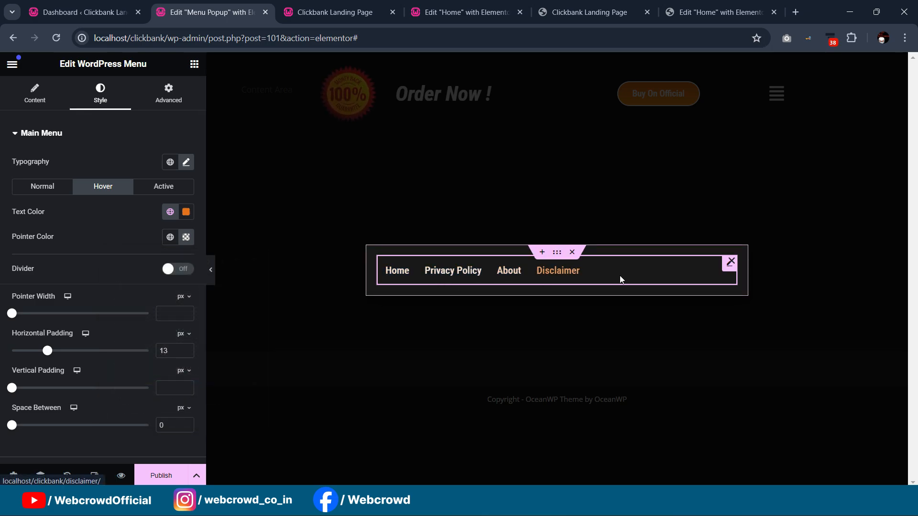
# - Set the popup container's padding to 30 px on all sides and check the popup with the editing panel hidden
pyautogui.click(557, 253)
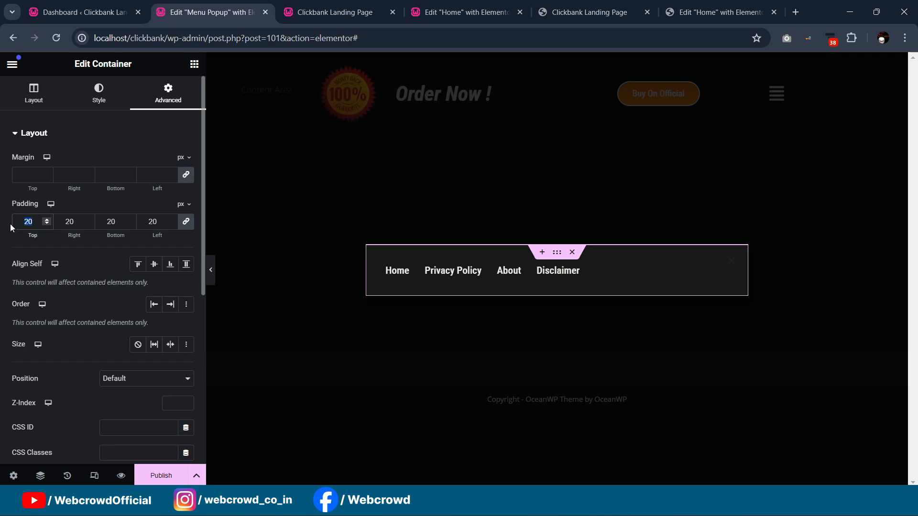
pyautogui.write('30')
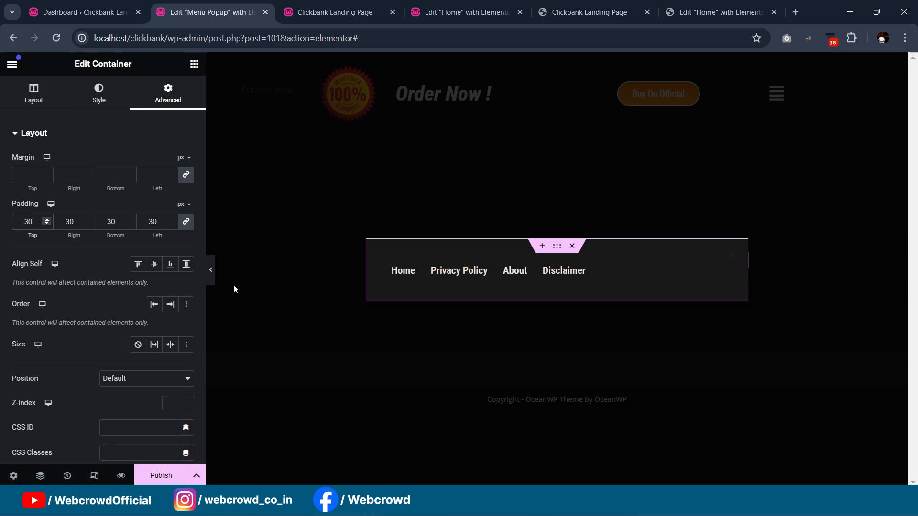
pyautogui.click(211, 272)
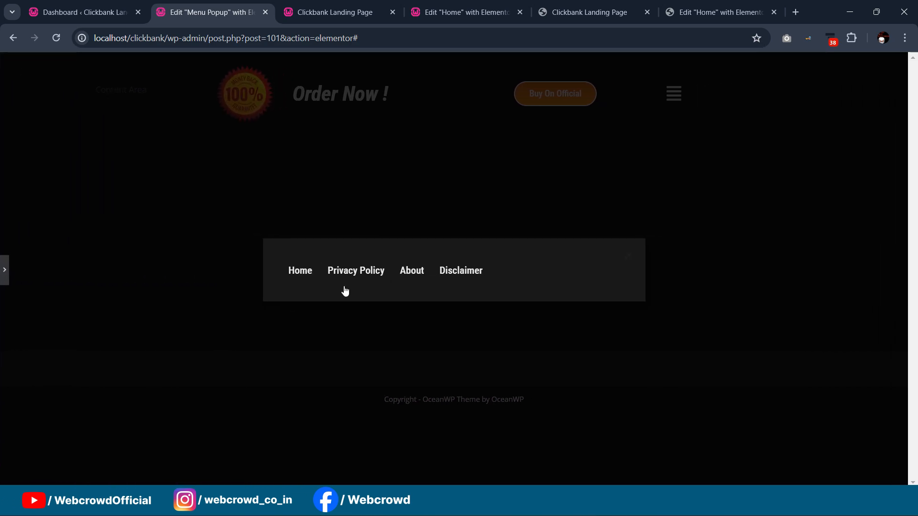
pyautogui.click(2, 273)
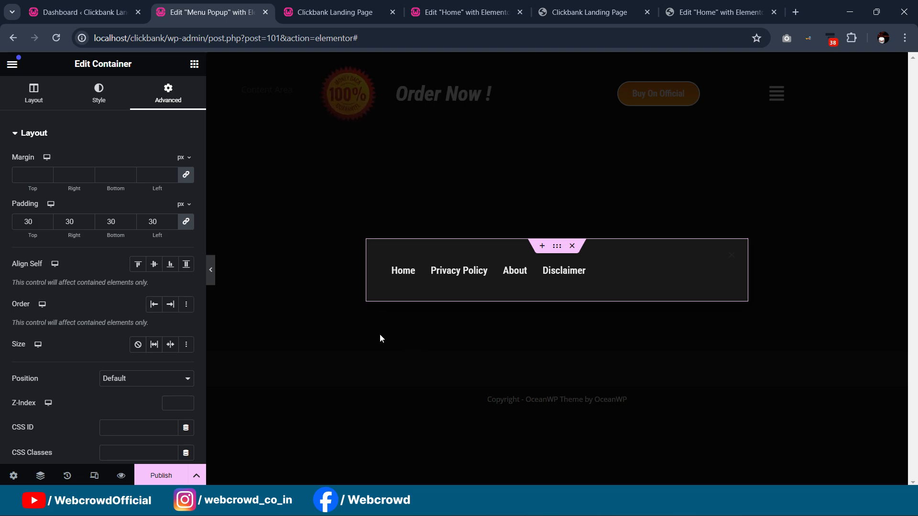
# - Publish the menu popup, saving it without adding any display conditions or triggers
pyautogui.click(340, 12)
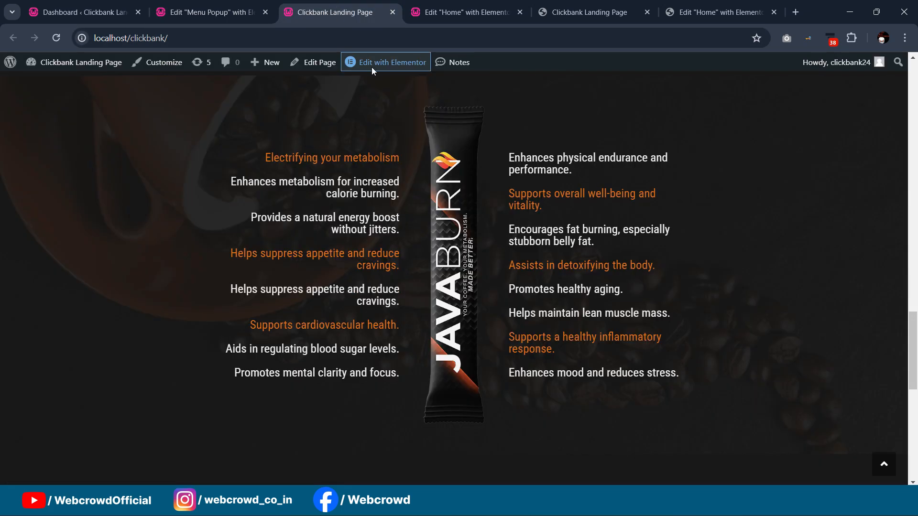
pyautogui.click(211, 12)
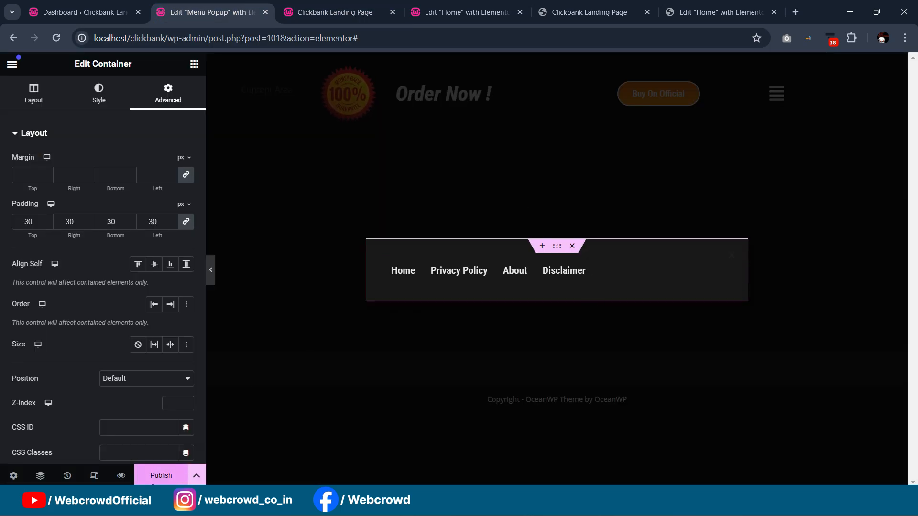
pyautogui.click(161, 475)
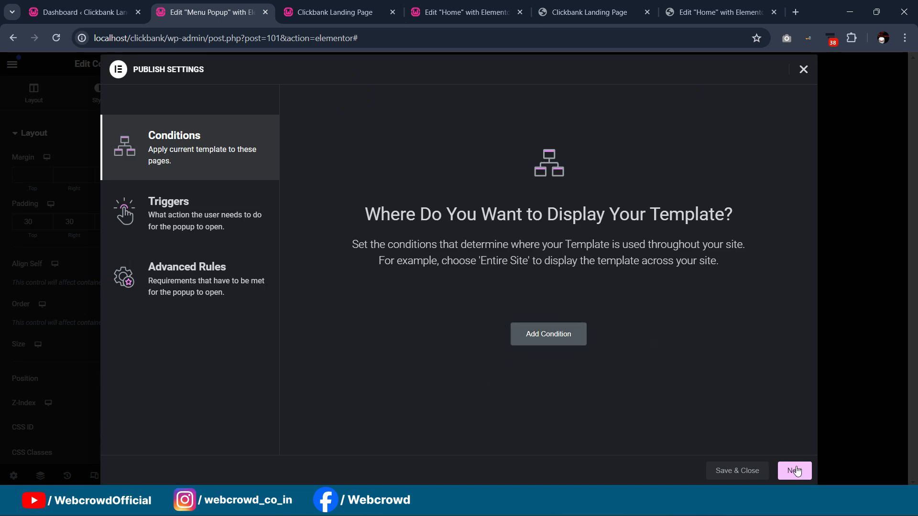
pyautogui.click(742, 474)
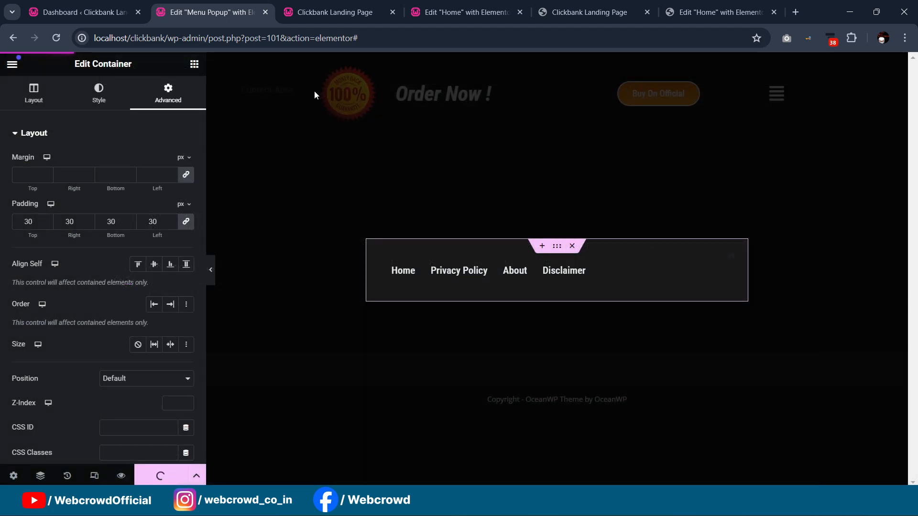
# - In the popup settings, set the entrance animation to Fade In Down and the exit animation to Fade Out Up
pyautogui.click(12, 476)
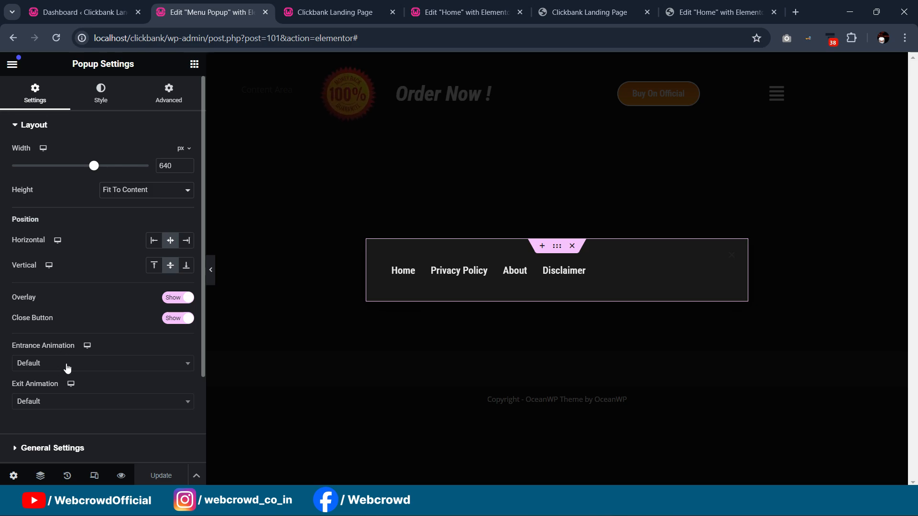
pyautogui.click(67, 368)
pyautogui.click(66, 290)
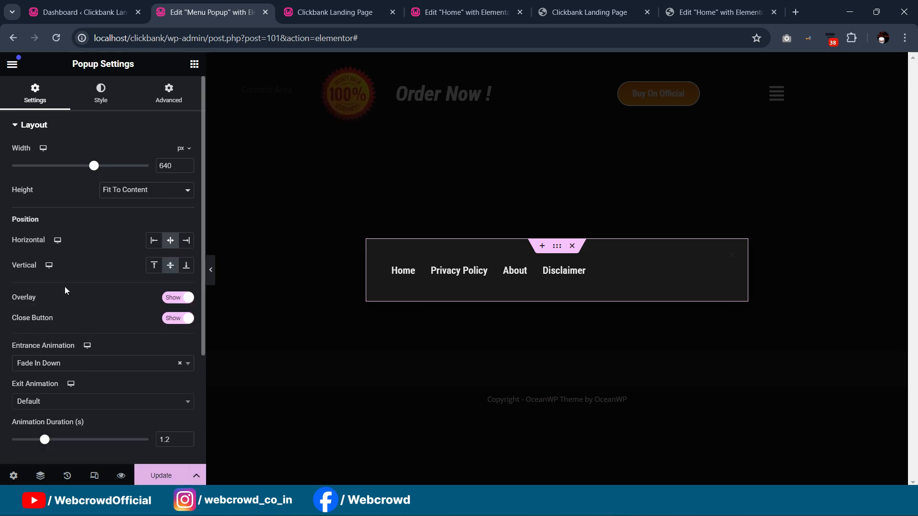
pyautogui.click(72, 401)
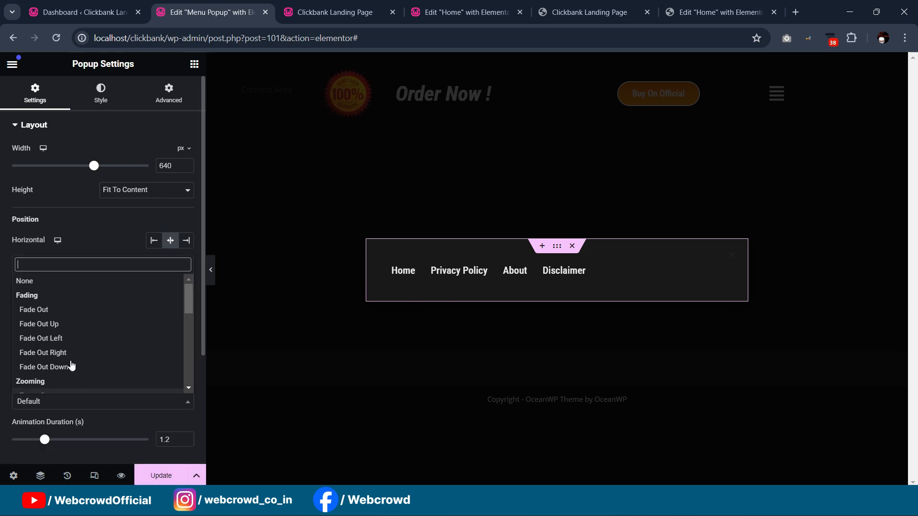
pyautogui.click(73, 325)
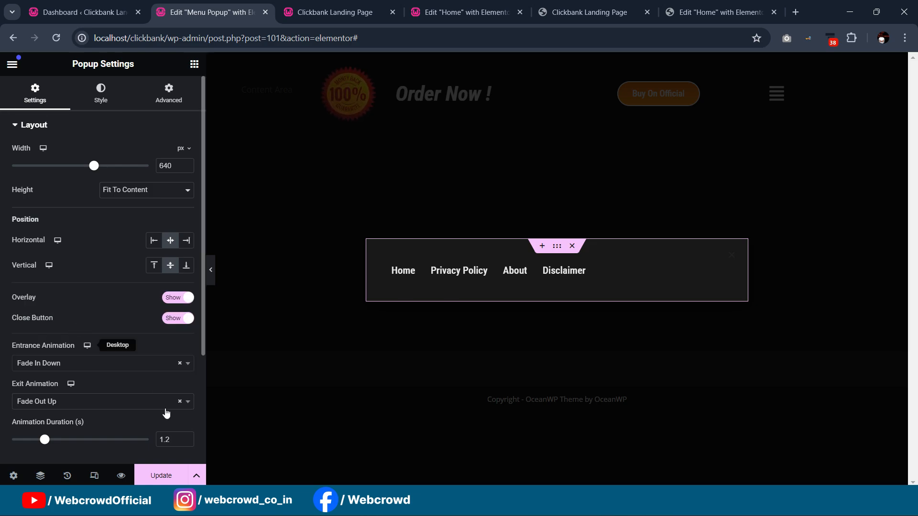
# - Set the popup's animation duration to 0.5 s and update it, saving without adding display conditions
pyautogui.press('BackSpace')
pyautogui.write('.6')
pyautogui.press('BackSpace')
pyautogui.write('500')
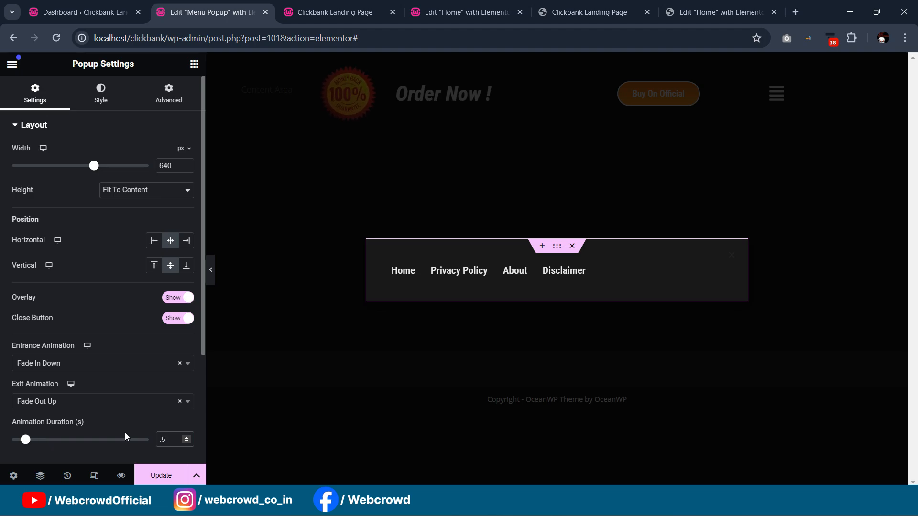
pyautogui.click(161, 476)
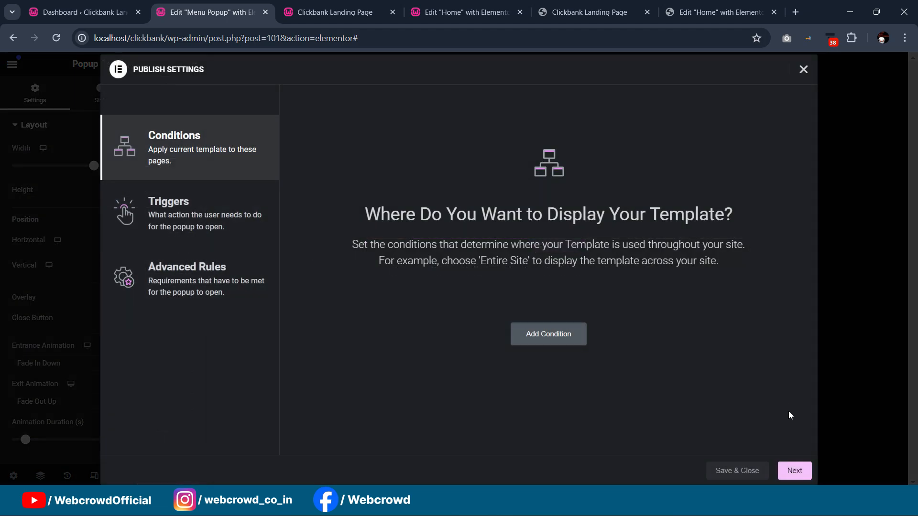
pyautogui.click(759, 474)
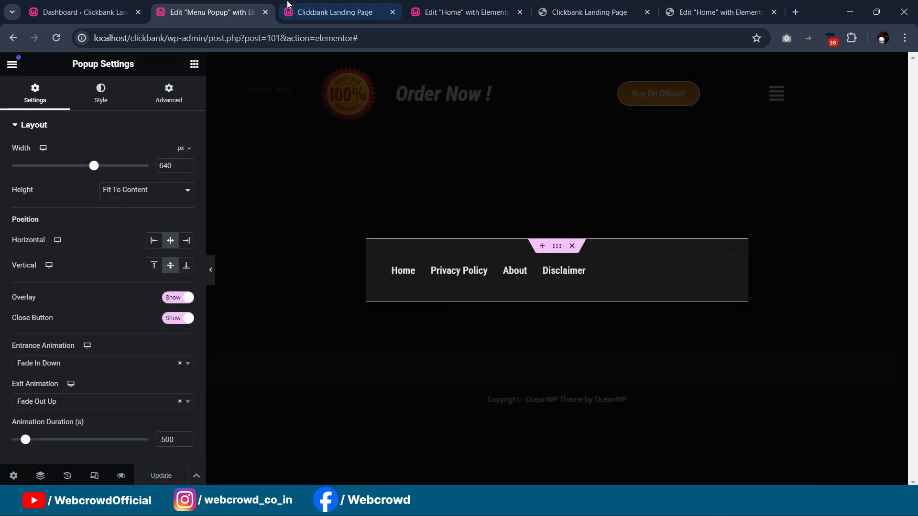
# - From the live landing page, open the Elementor Header #22 template for editing in a new tab and switch to it
pyautogui.click(329, 4)
pyautogui.scroll(5, 493, 121)
pyautogui.moveTo(399, 64)
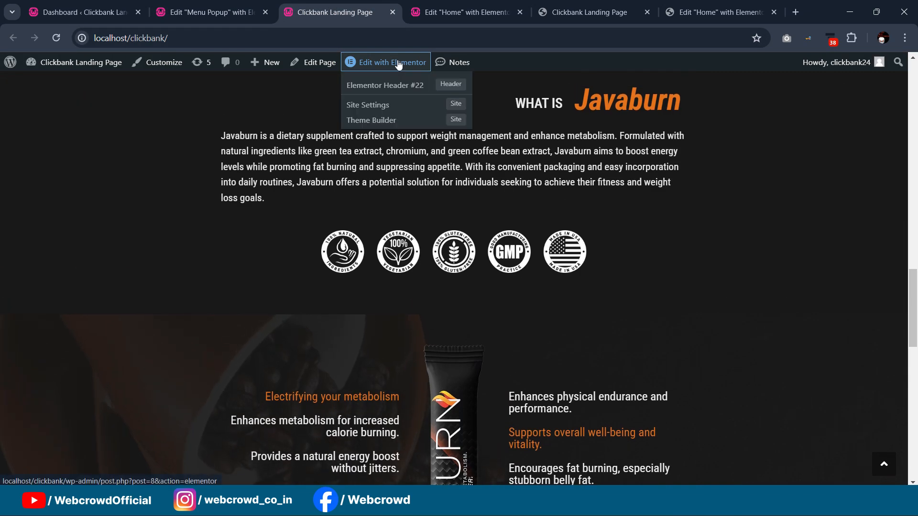
pyautogui.middleClick(400, 86)
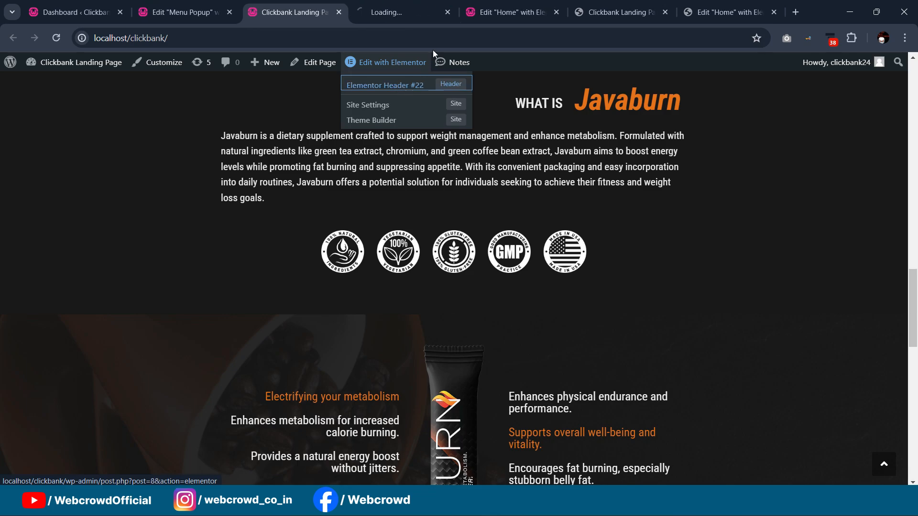
pyautogui.click(394, 15)
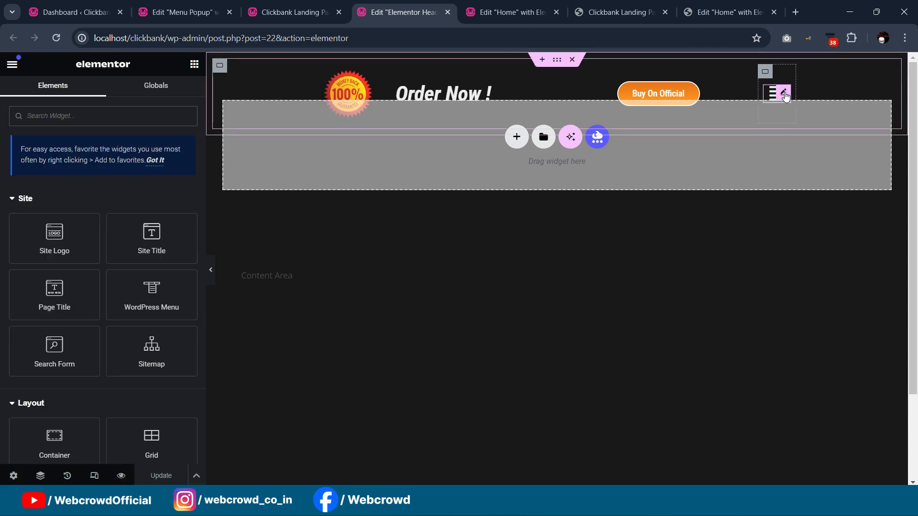
# - Link the header's hamburger icon to the dynamic Popup action
pyautogui.click(784, 94)
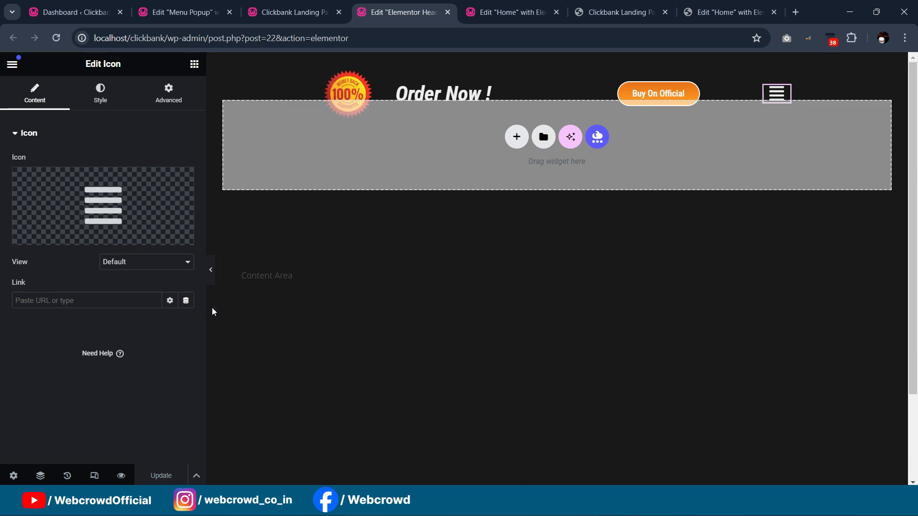
pyautogui.click(186, 301)
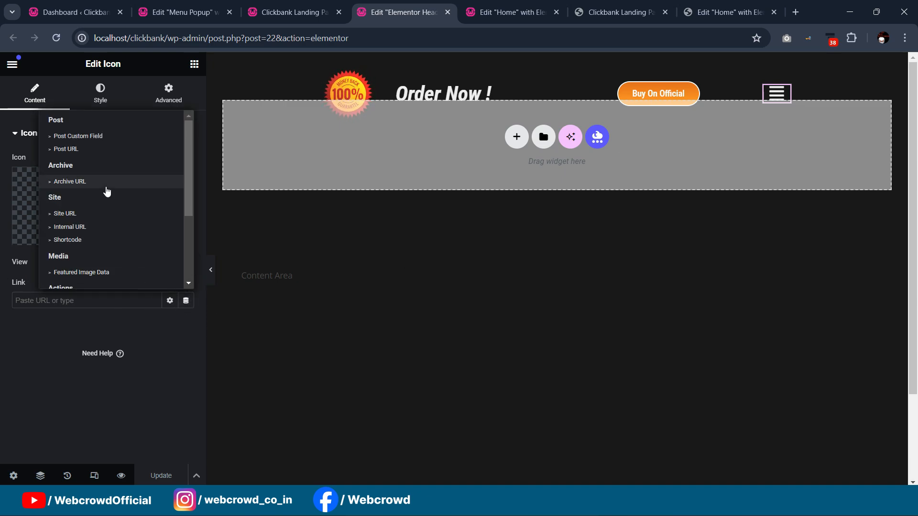
pyautogui.scroll(-2, 107, 191)
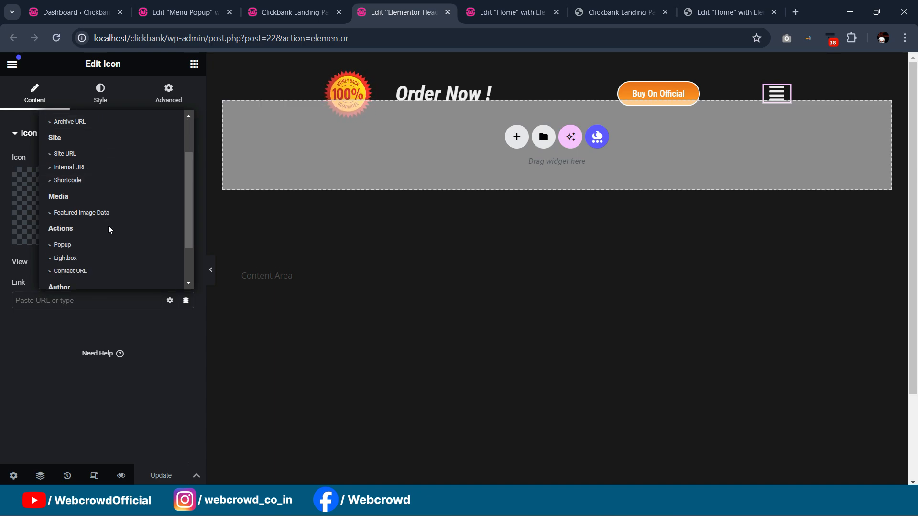
pyautogui.click(85, 249)
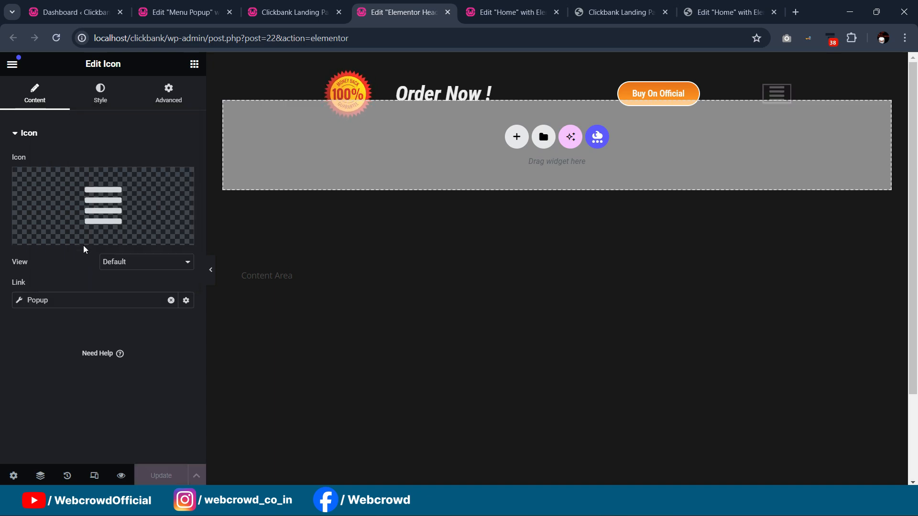
# - Choose Menu Popup as the popup opened by the icon's link and update the header
pyautogui.click(18, 301)
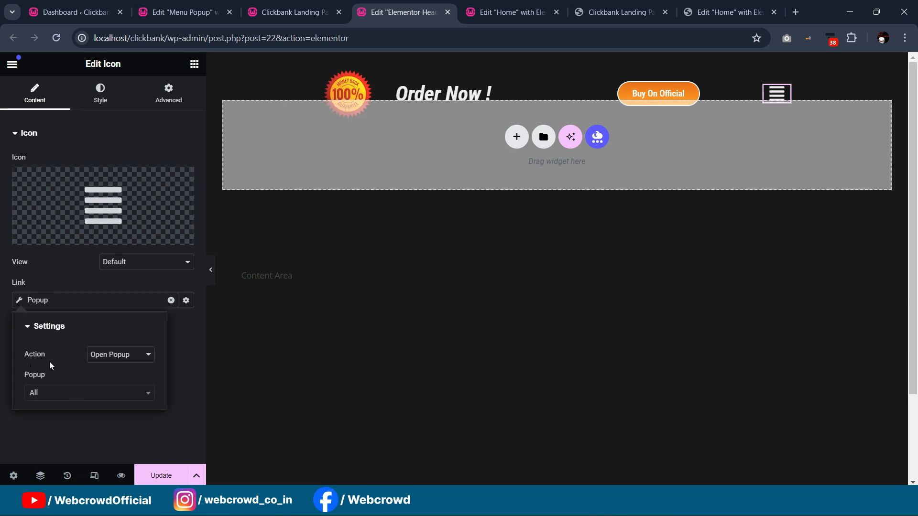
pyautogui.click(90, 394)
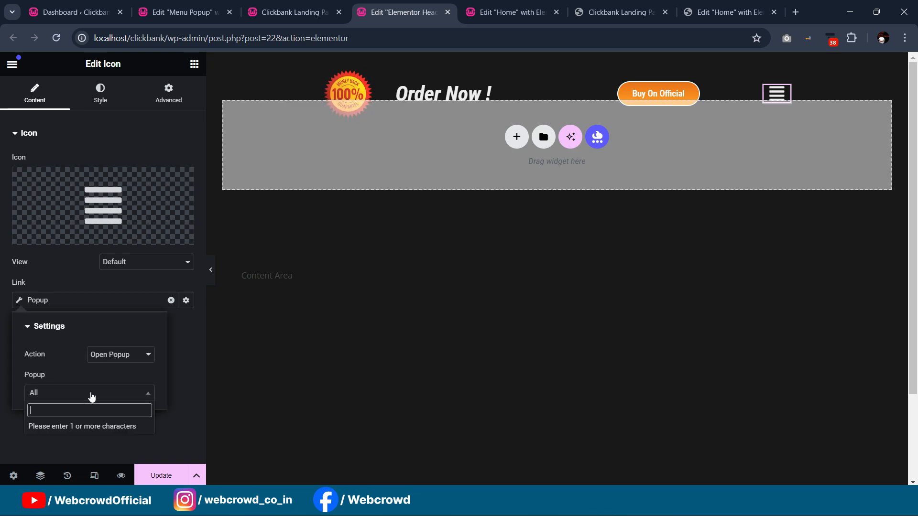
pyautogui.write('Menu')
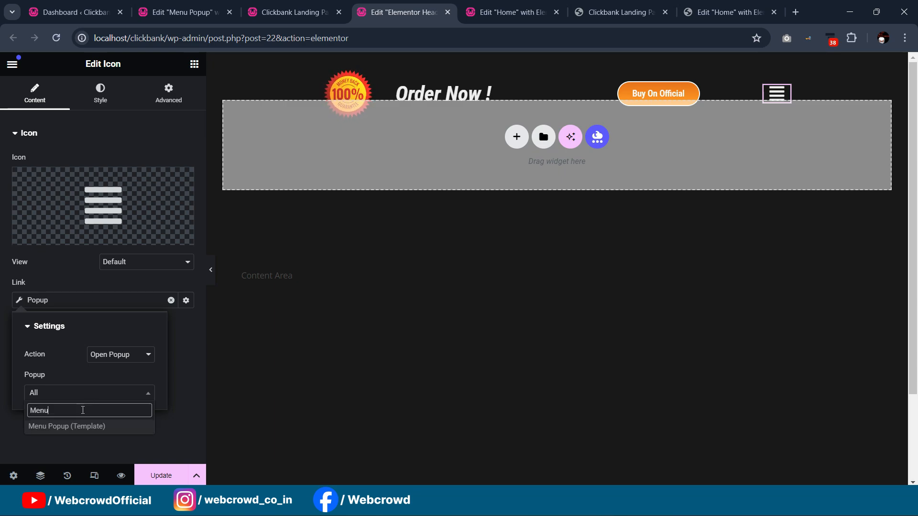
pyautogui.click(55, 427)
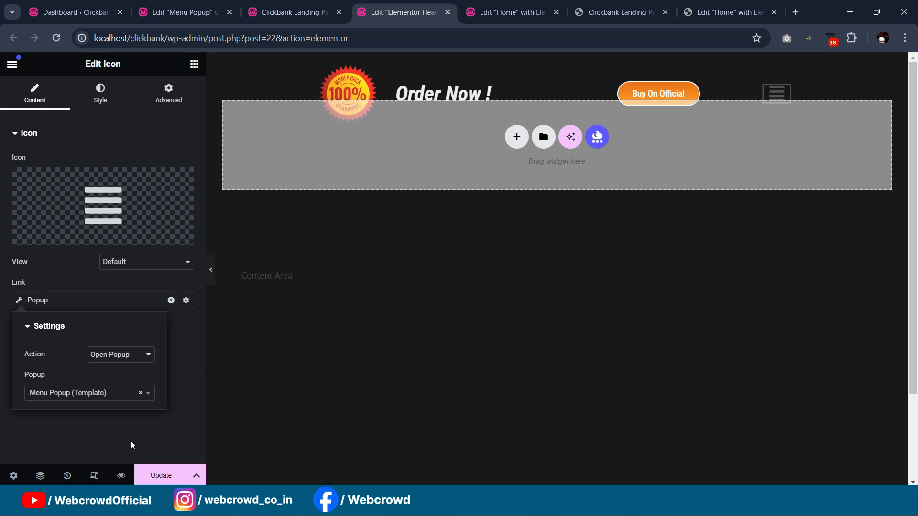
pyautogui.click(164, 478)
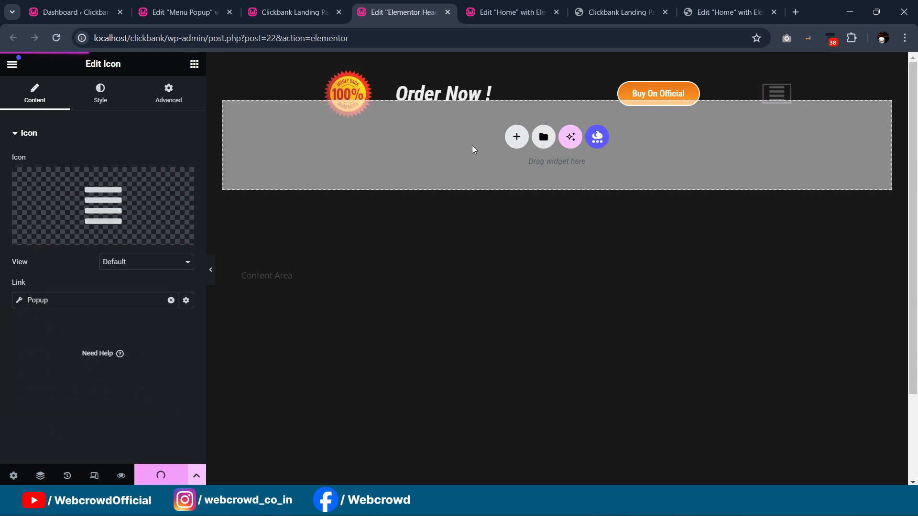
# - Reload the live landing page and test opening and closing the menu popup from the header's hamburger icon
pyautogui.click(290, 14)
pyautogui.press('F5')
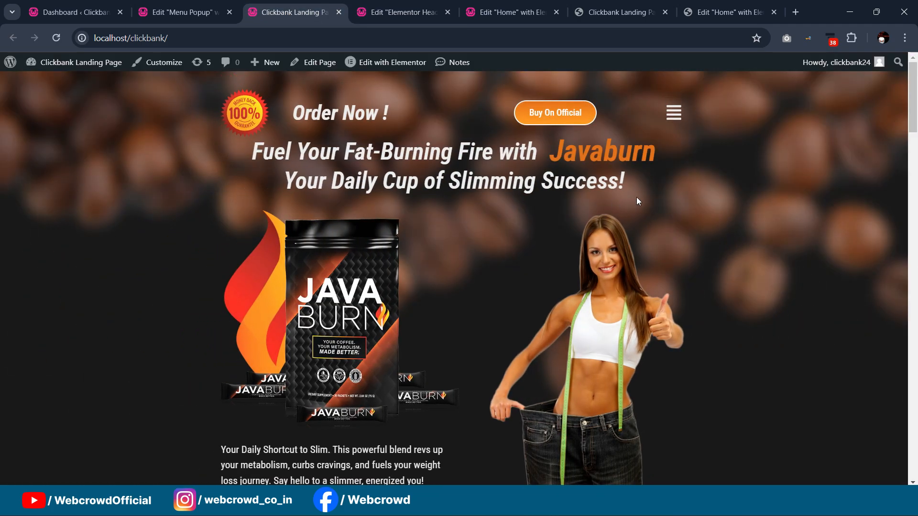
pyautogui.click(673, 114)
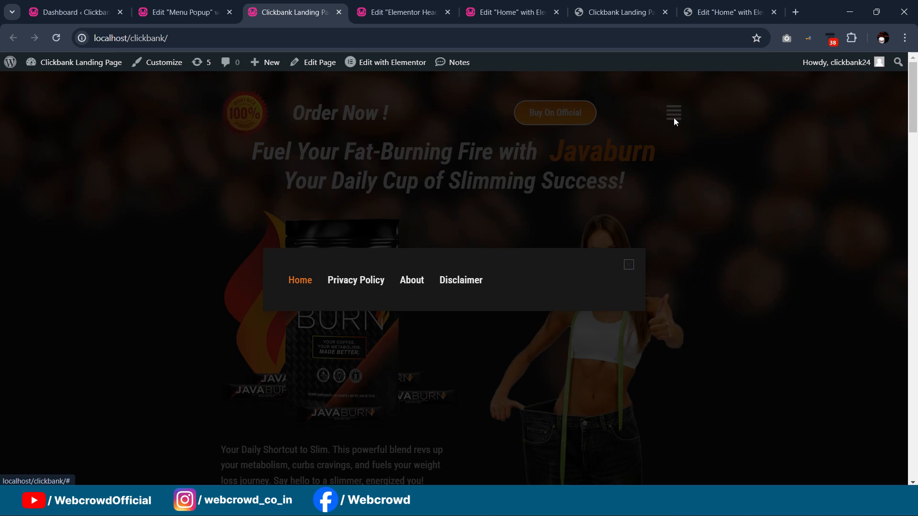
pyautogui.click(687, 182)
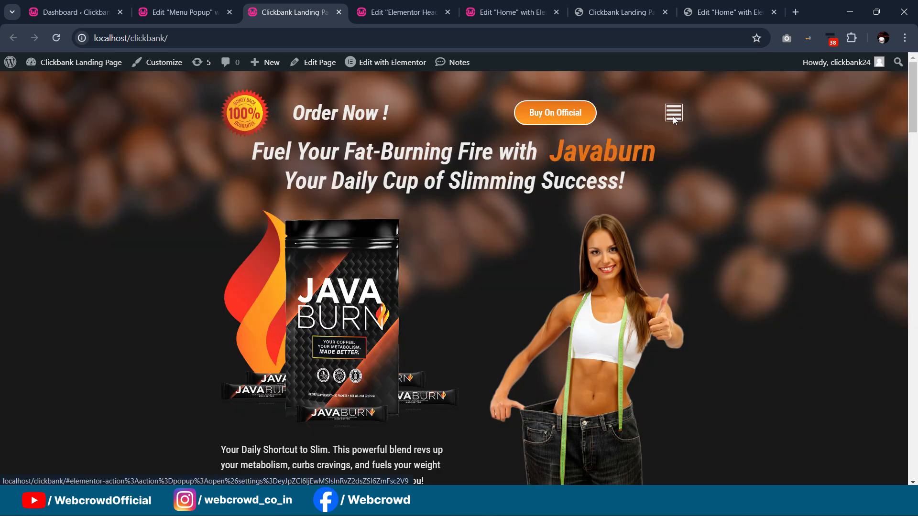
pyautogui.click(673, 116)
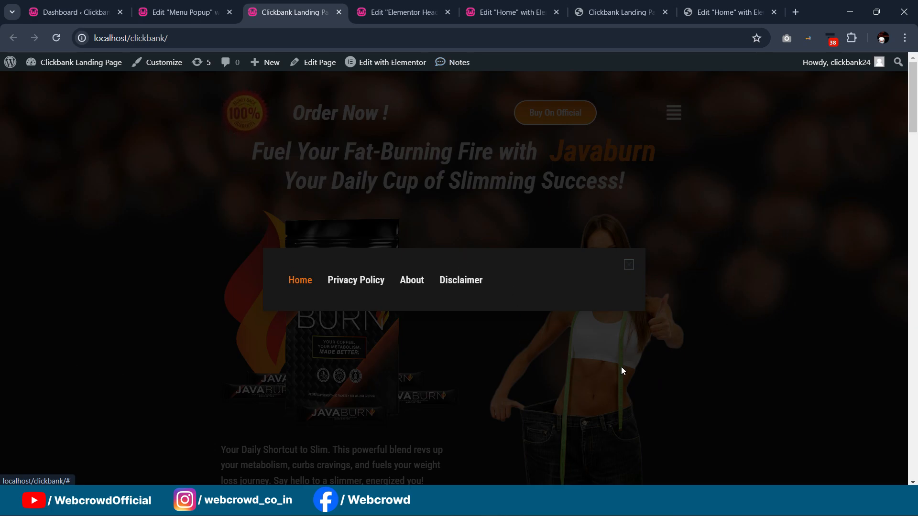
pyautogui.click(712, 214)
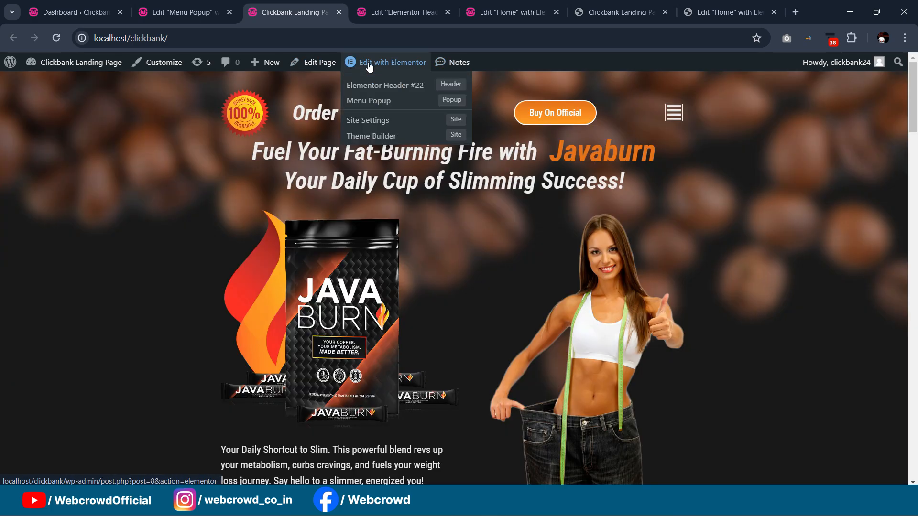
# - Return to the Menu Popup editor and hide the popup's overlay
pyautogui.click(166, 16)
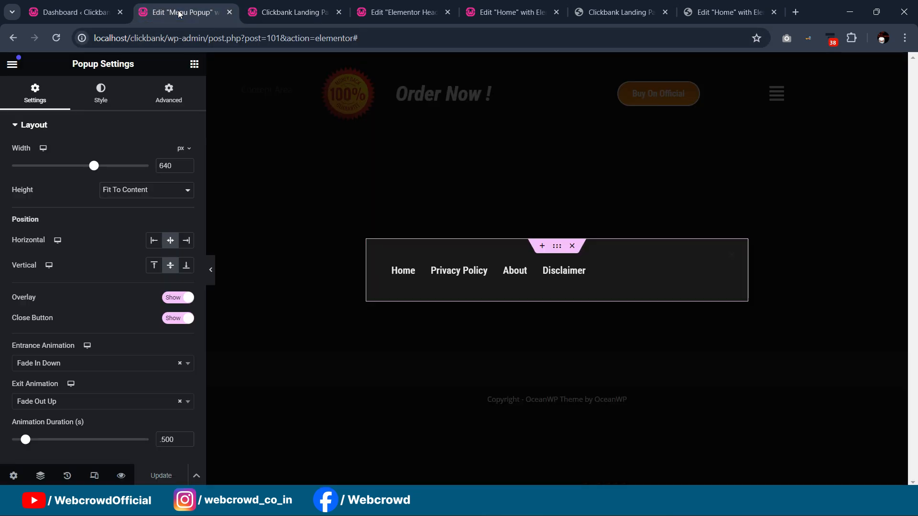
pyautogui.click(175, 302)
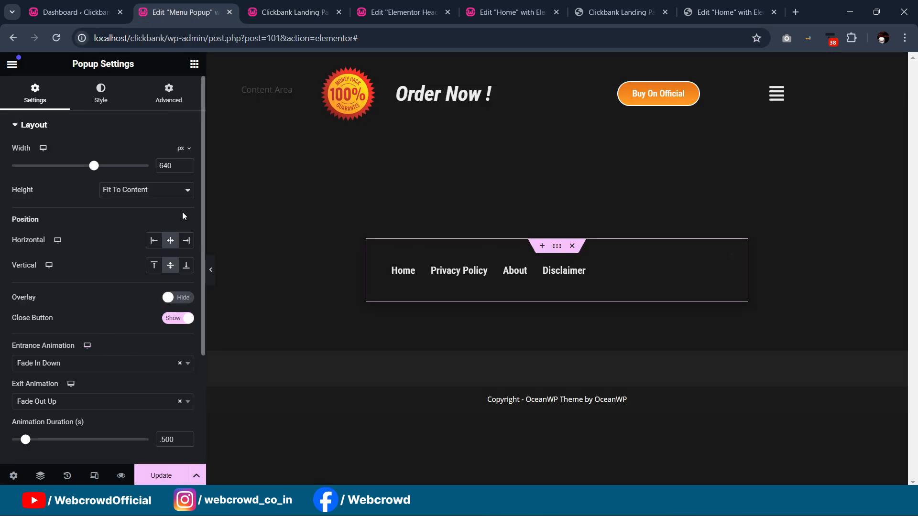
pyautogui.click(96, 106)
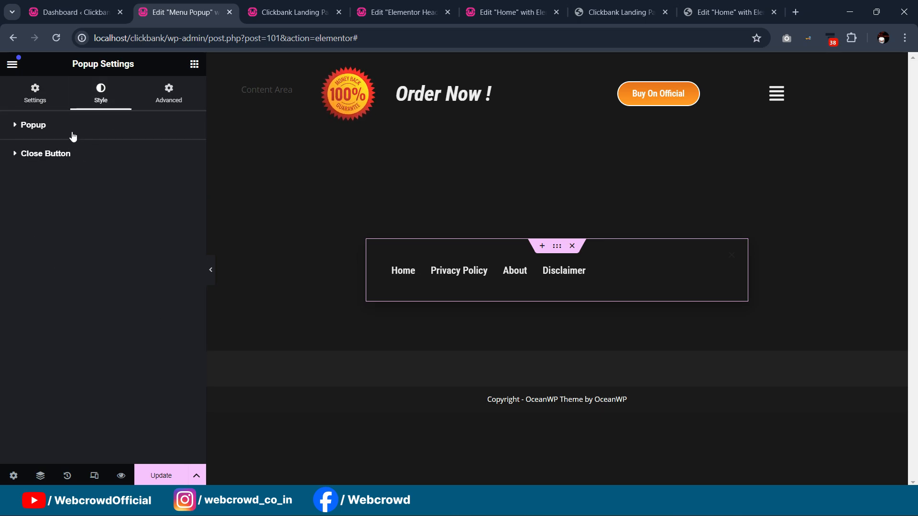
pyautogui.click(35, 95)
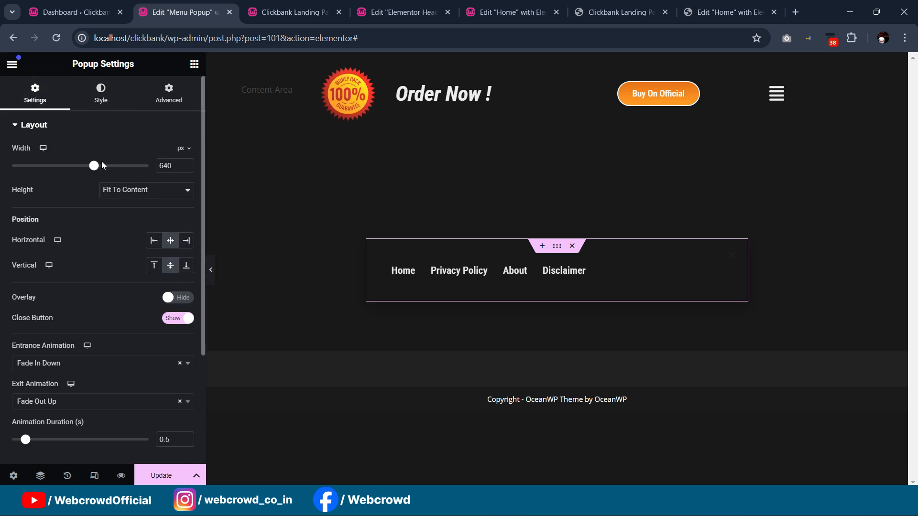
pyautogui.scroll(-3, 100, 167)
pyautogui.scroll(3, 101, 143)
pyautogui.click(101, 98)
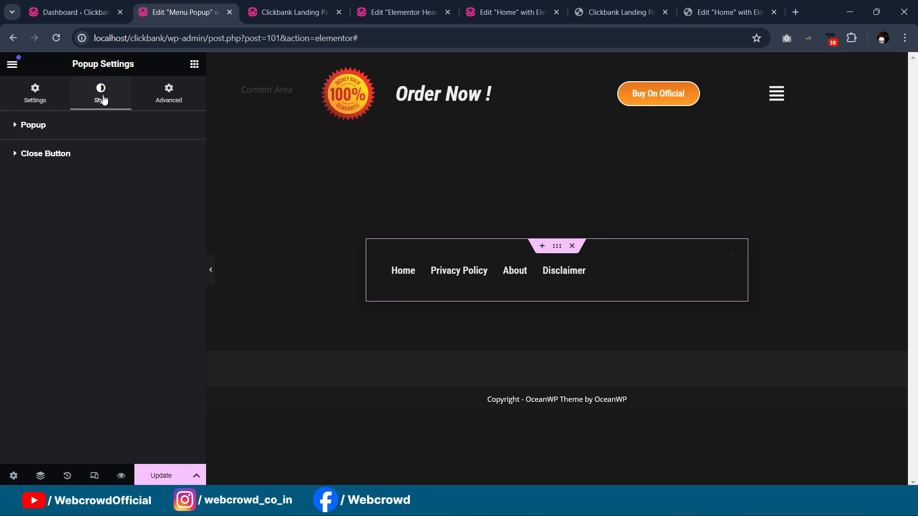
pyautogui.click(67, 127)
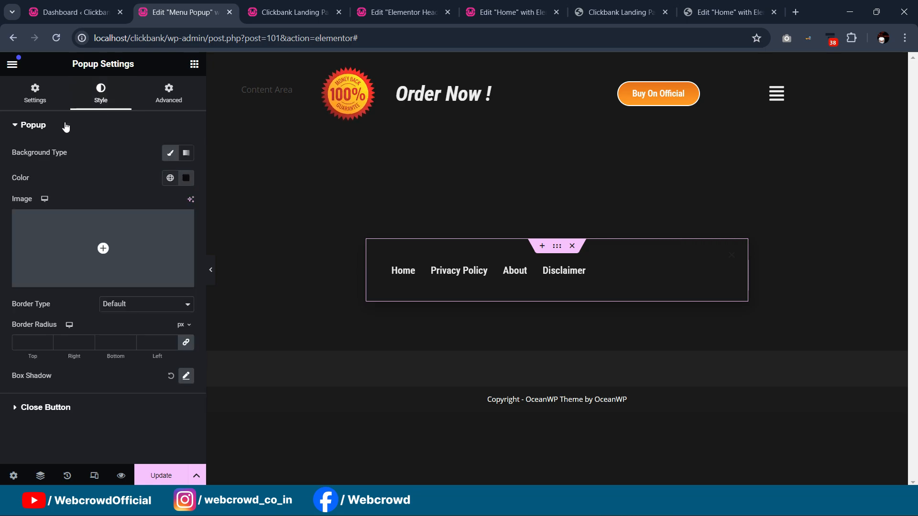
pyautogui.click(35, 95)
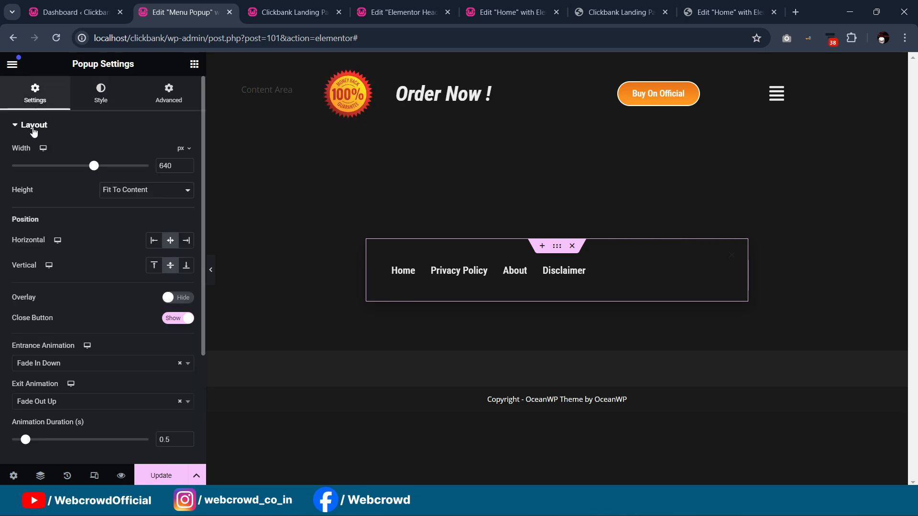
# - Set the popup's vertical position to Top and update it, saving without adding display conditions
pyautogui.click(152, 268)
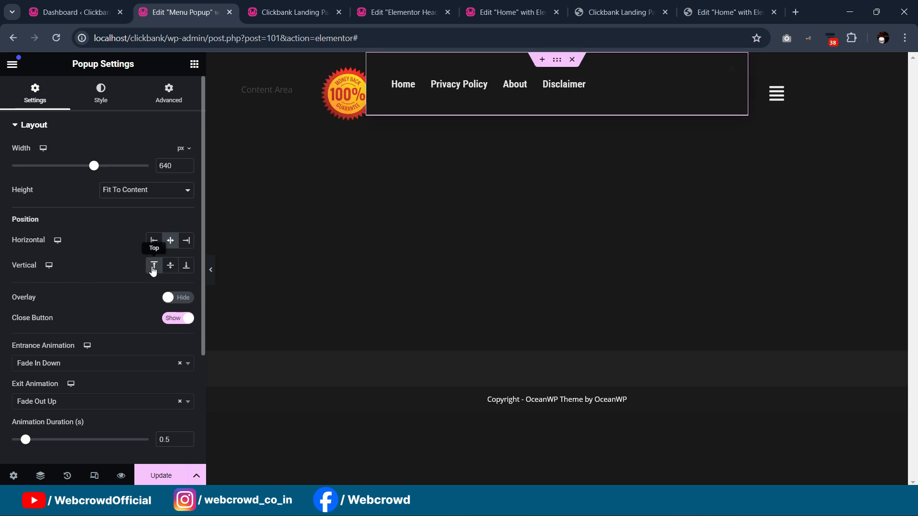
pyautogui.click(408, 105)
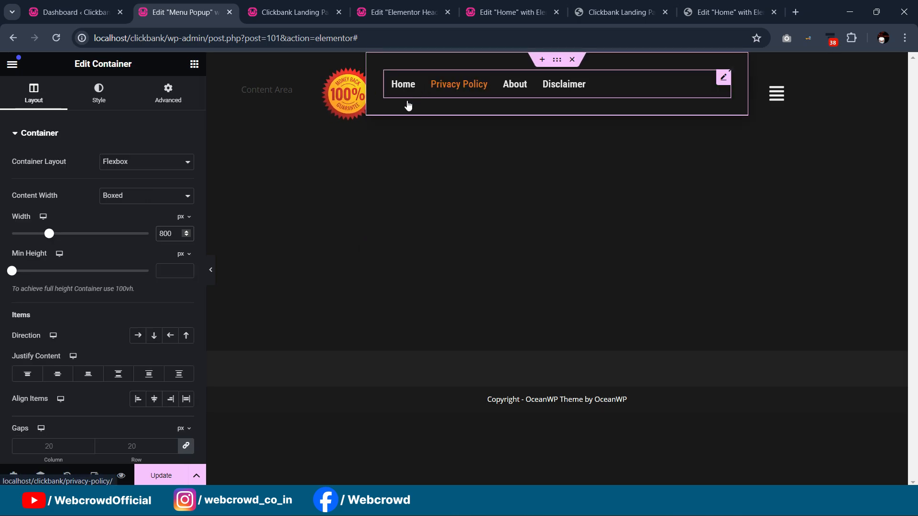
pyautogui.click(149, 478)
pyautogui.click(731, 472)
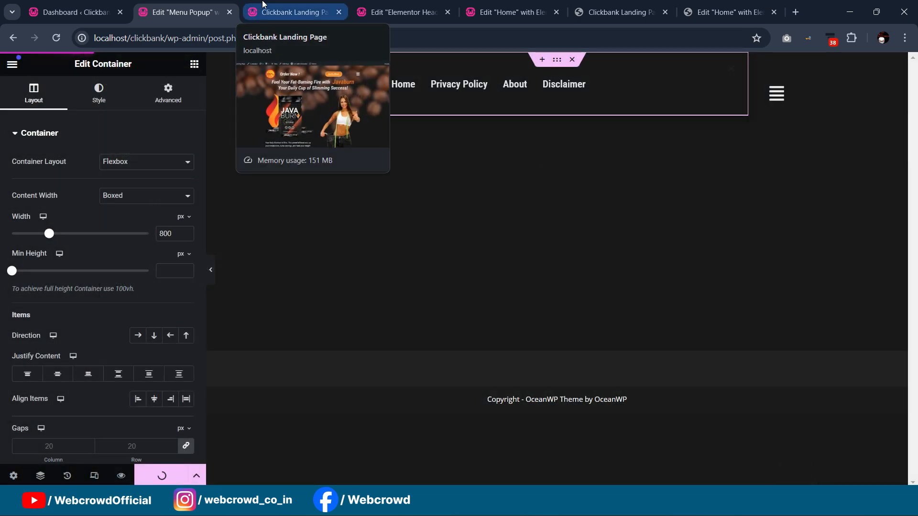
# - Test opening the menu popup from the header's hamburger icon on the live landing page
pyautogui.click(262, 6)
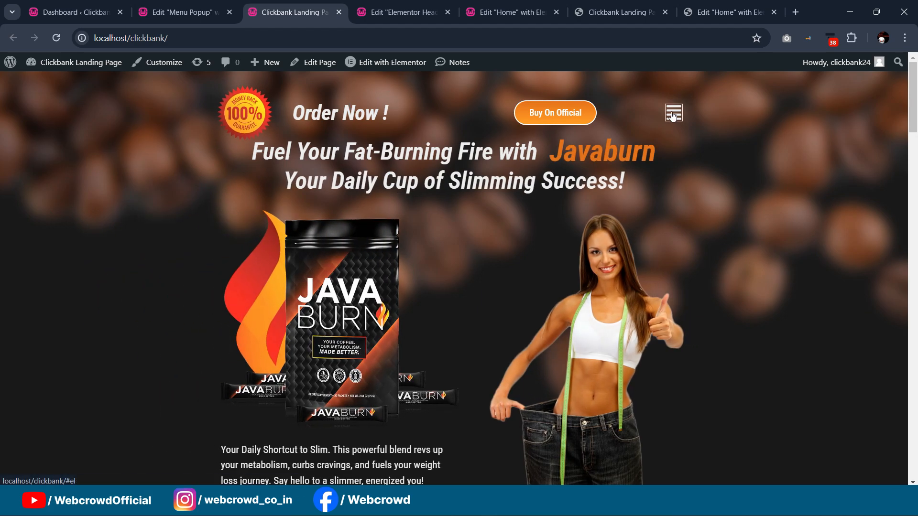
pyautogui.click(673, 114)
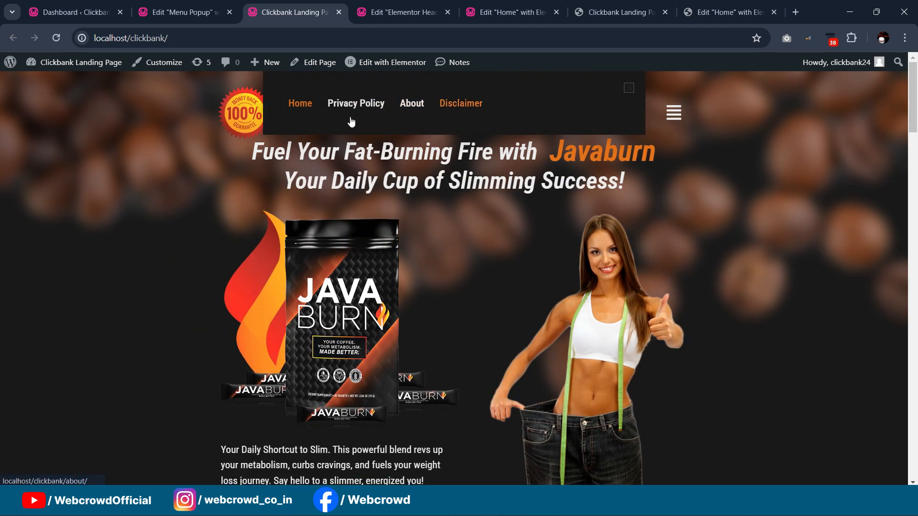
pyautogui.click(674, 119)
pyautogui.click(673, 117)
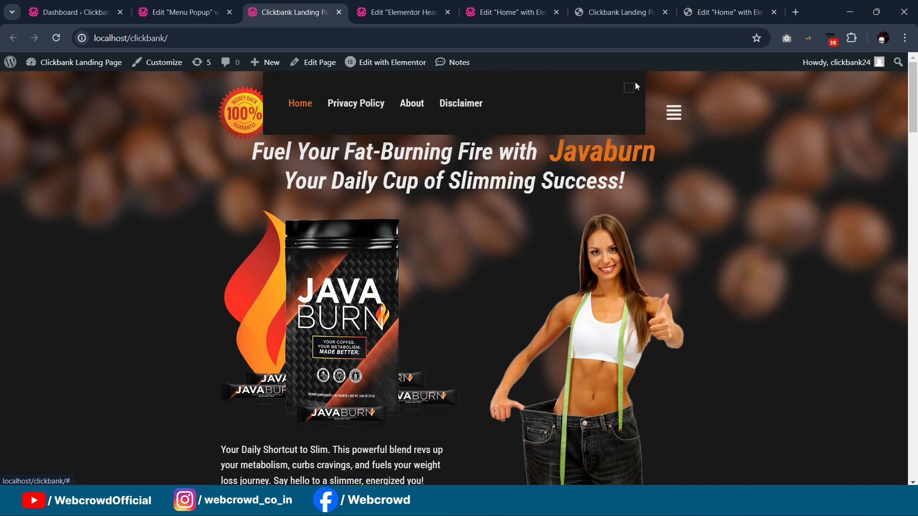
# - Return to the Menu Popup editor and set the close button's normal color to the orange global color
pyautogui.click(206, 12)
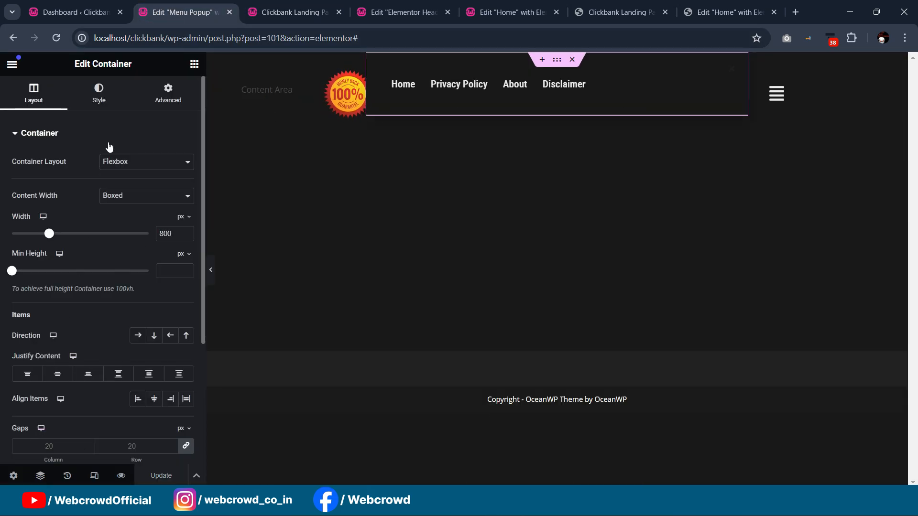
pyautogui.click(101, 95)
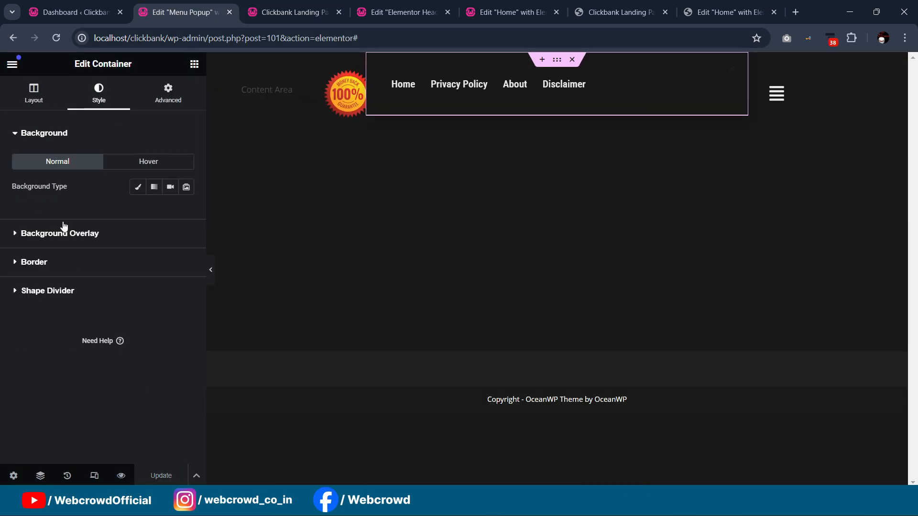
pyautogui.click(14, 475)
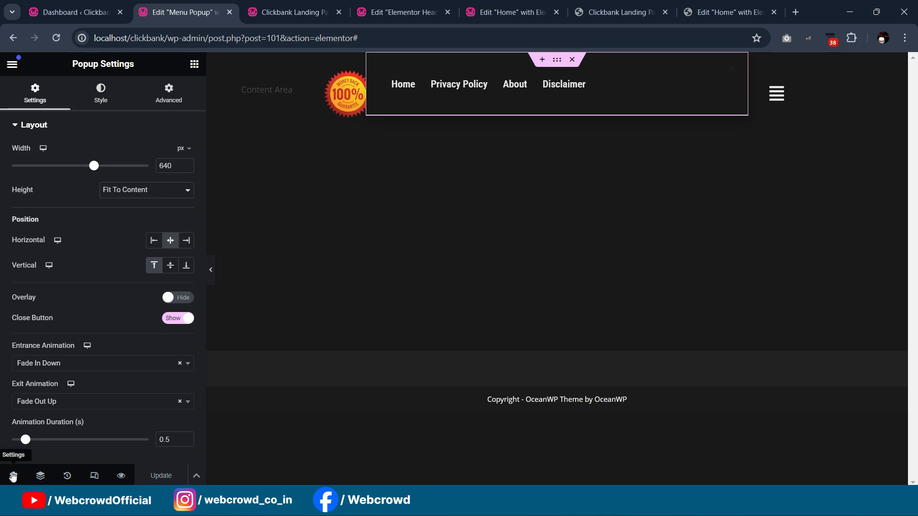
pyautogui.click(112, 94)
pyautogui.click(33, 153)
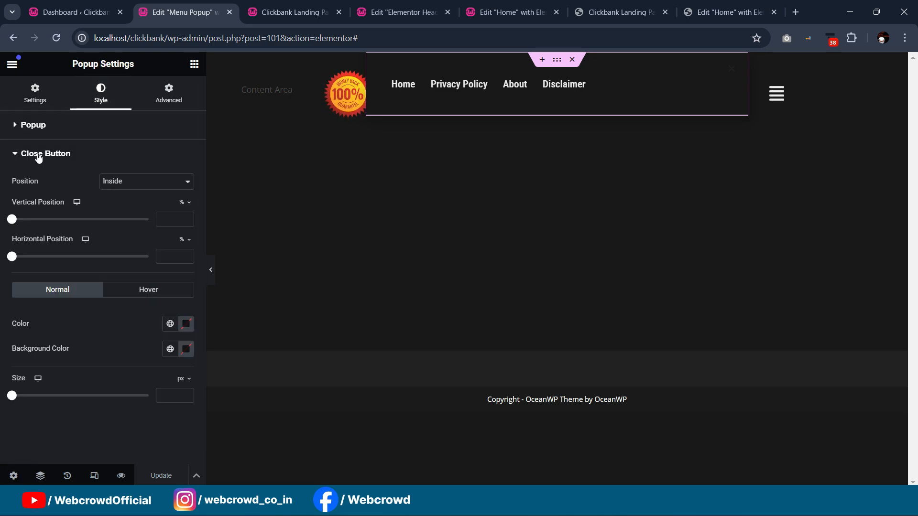
pyautogui.click(170, 323)
pyautogui.scroll(-1, 54, 280)
pyautogui.click(54, 273)
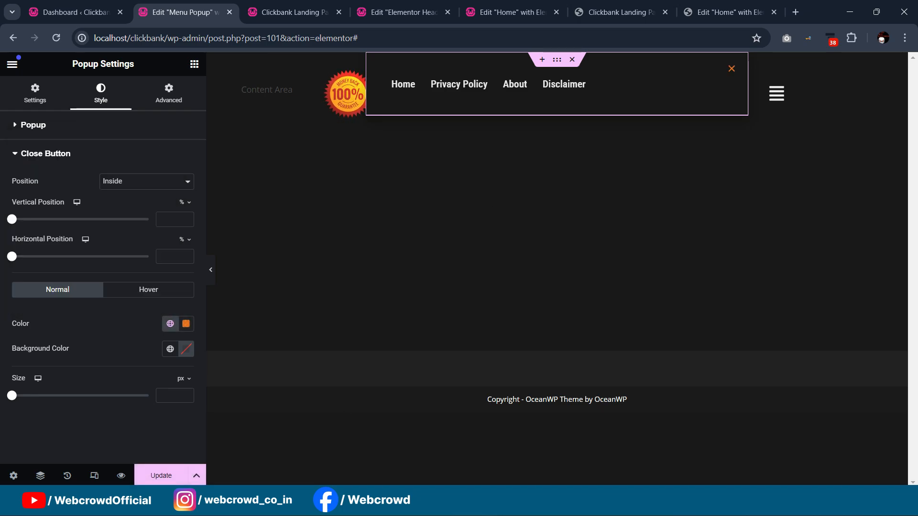
# - Update the Menu Popup without adding display conditions and return to the live landing page
pyautogui.click(161, 475)
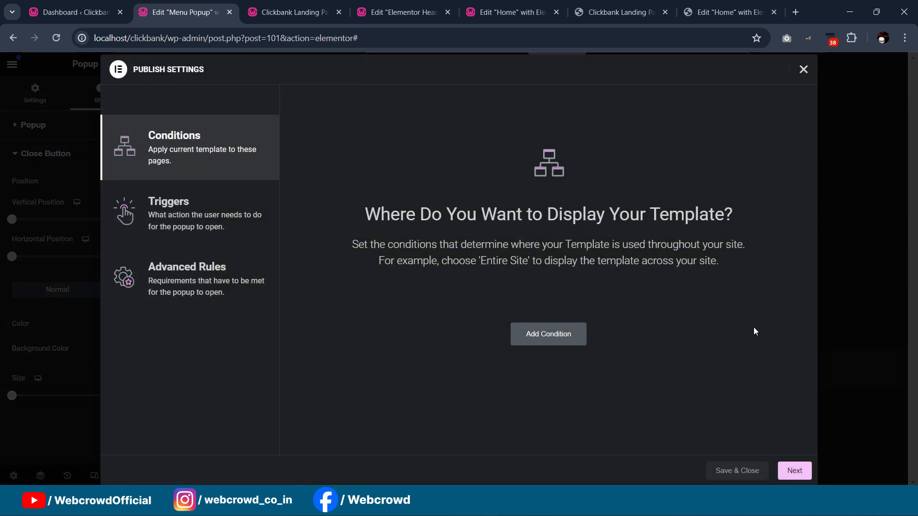
pyautogui.click(737, 471)
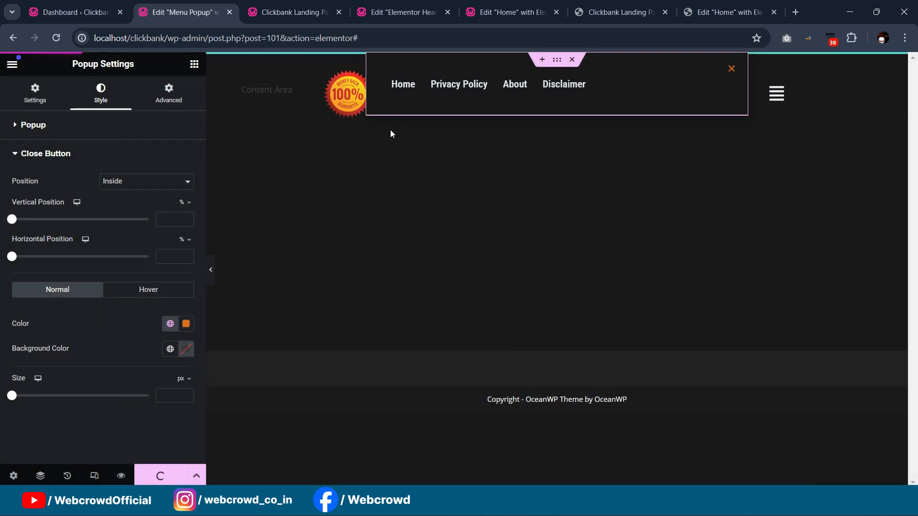
pyautogui.click(289, 12)
pyautogui.click(692, 141)
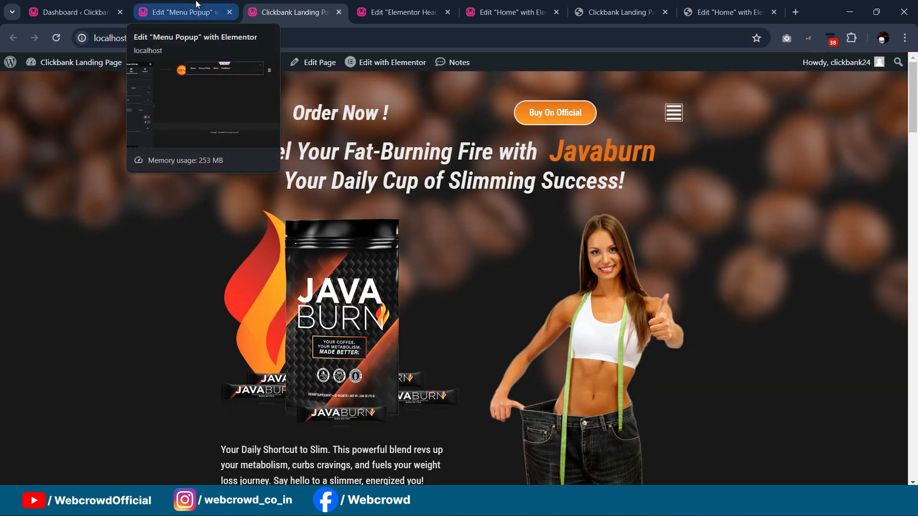
# - Close the Menu Popup editor and open the Popups template list from the WordPress dashboard
pyautogui.click(75, 12)
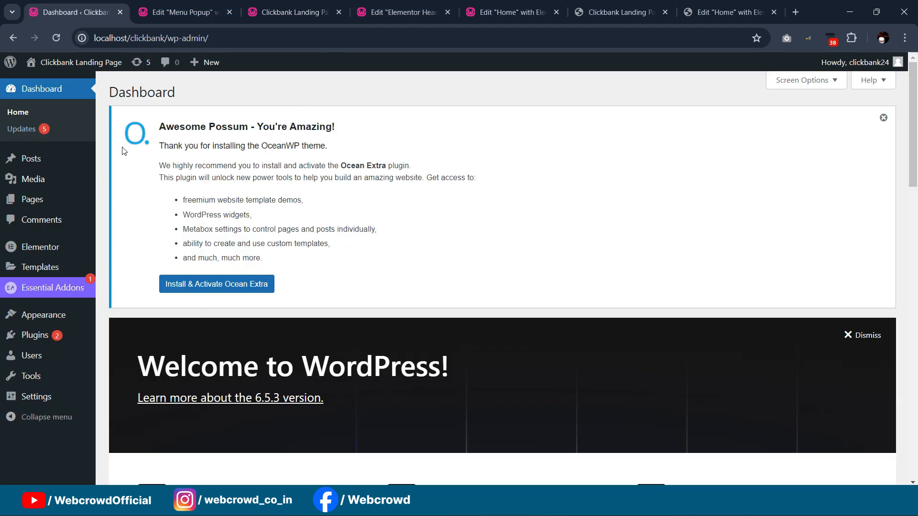
pyautogui.click(182, 12)
pyautogui.click(76, 12)
pyautogui.click(230, 12)
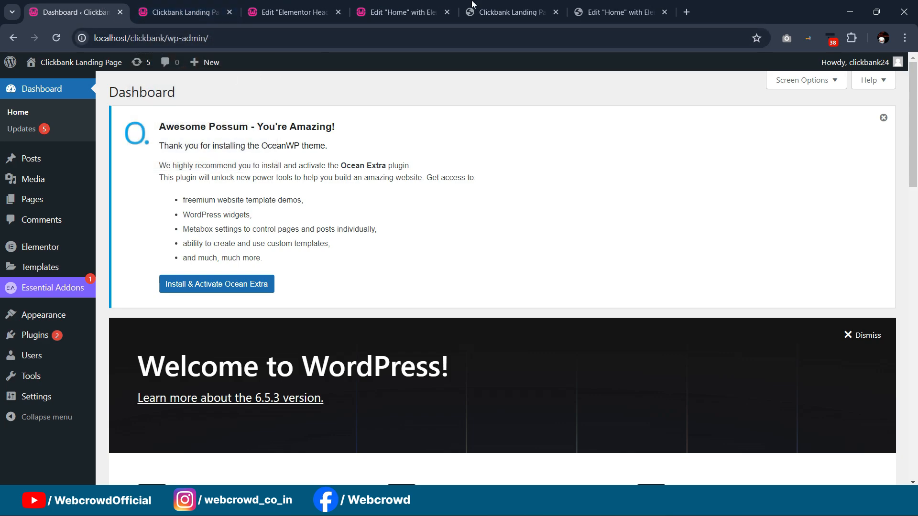
pyautogui.moveTo(37, 270)
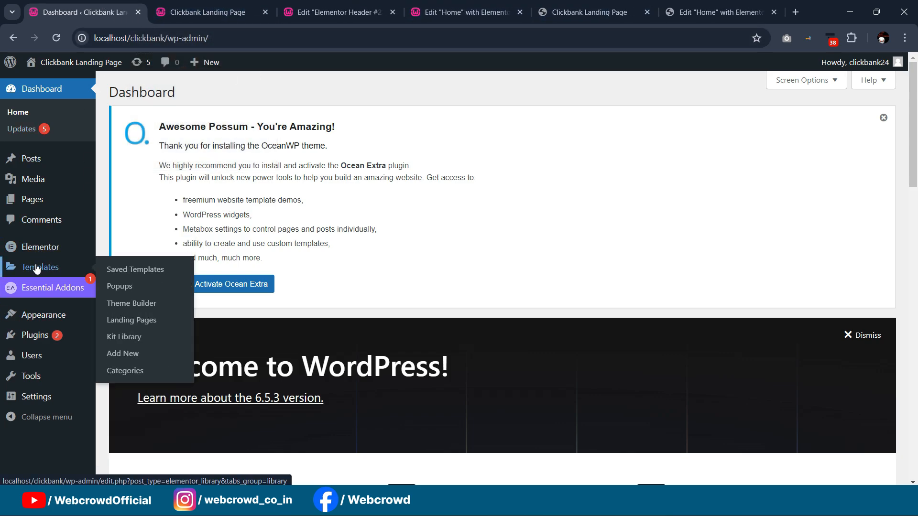
pyautogui.click(113, 287)
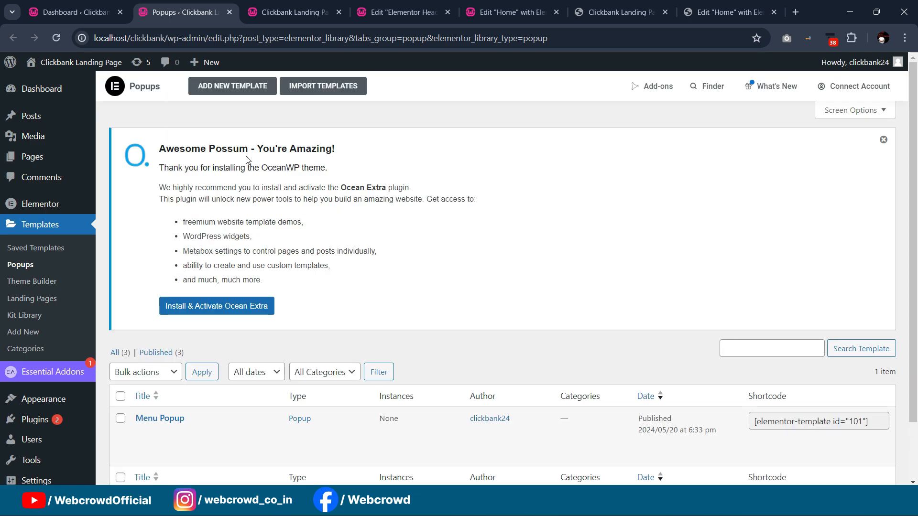
# - Create a new Popup template named "Newsletter popup" and dismiss the template library
pyautogui.click(239, 86)
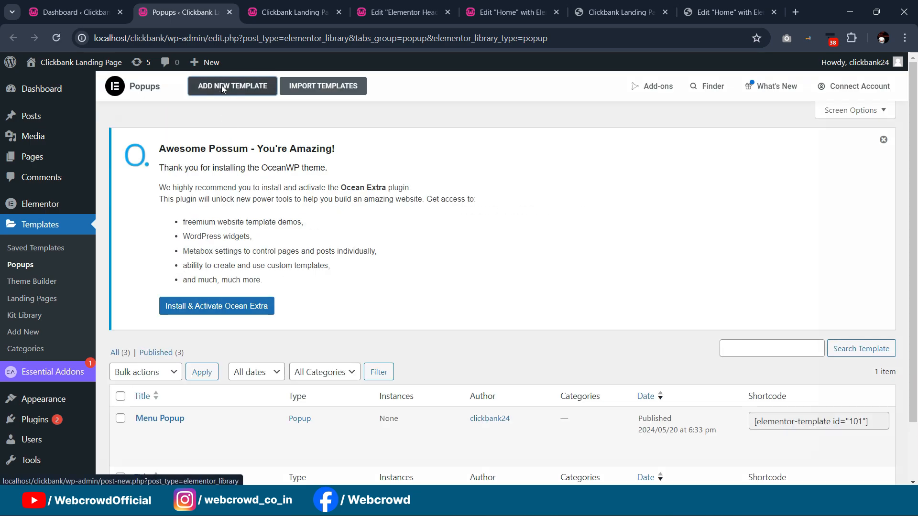
pyautogui.click(509, 323)
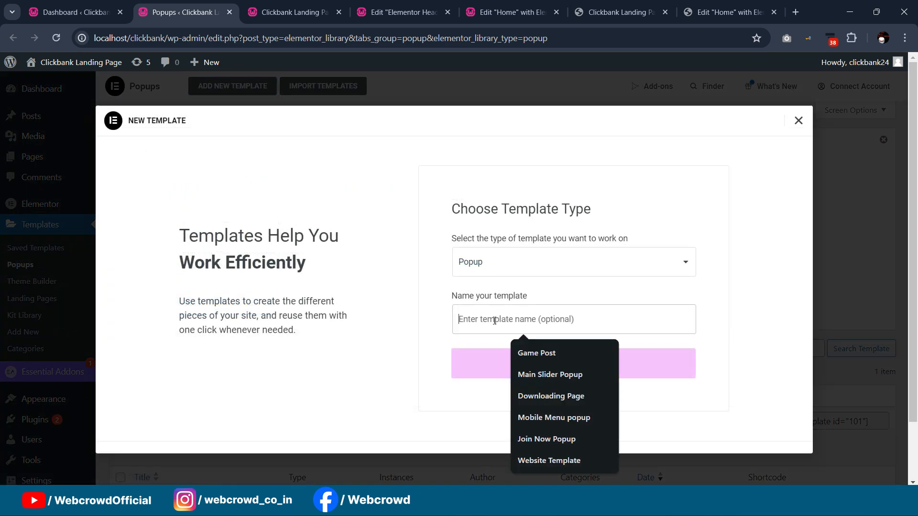
pyautogui.write('News')
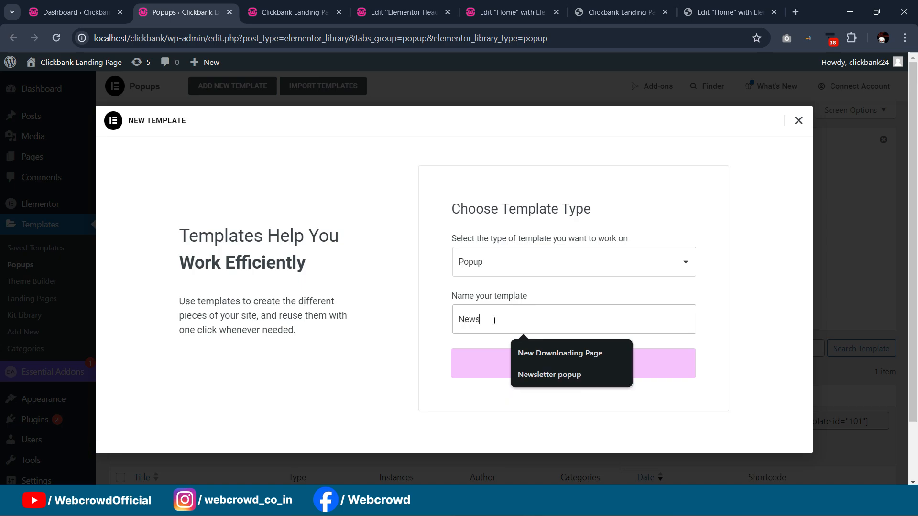
pyautogui.click(541, 353)
pyautogui.click(573, 372)
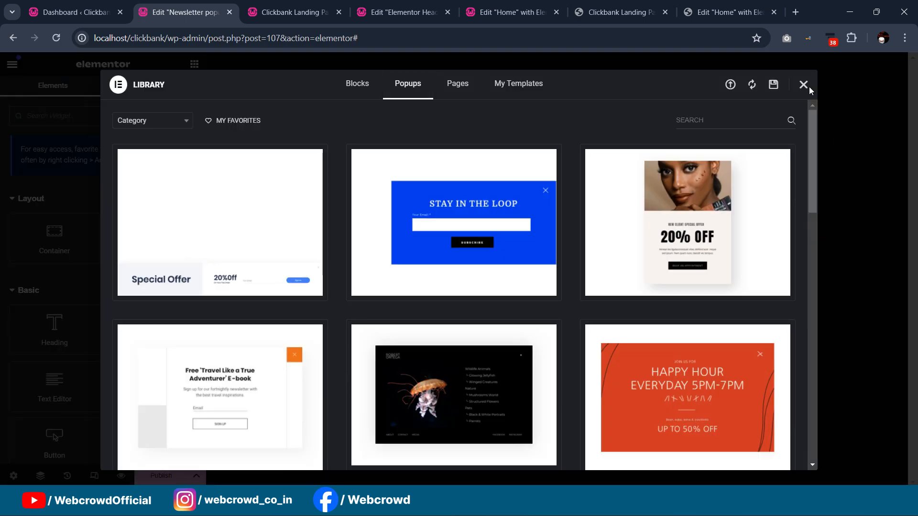
pyautogui.click(805, 85)
# - Give the newsletter popup a Classic background in the dark global color #181818
pyautogui.click(14, 476)
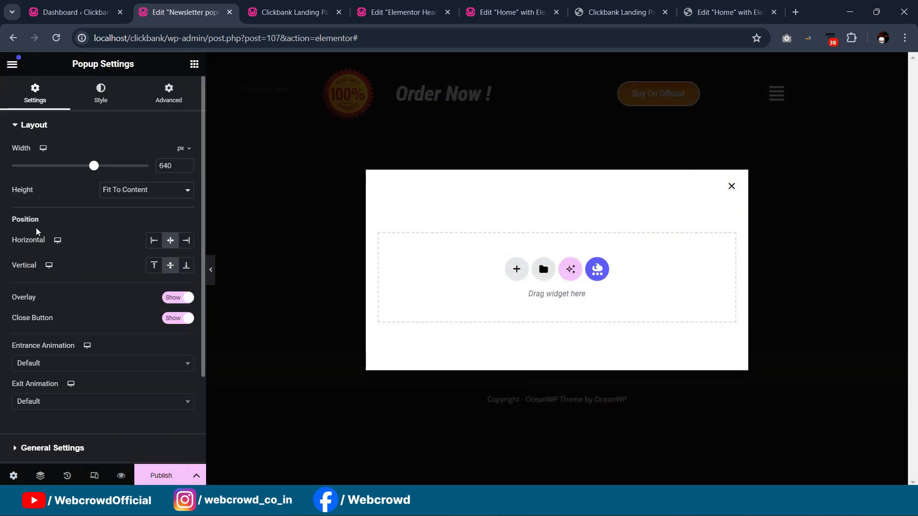
pyautogui.click(101, 95)
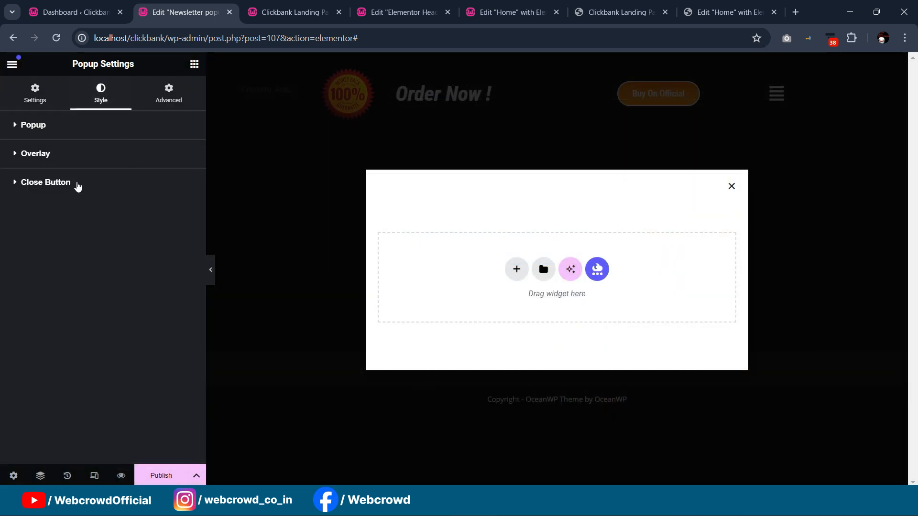
pyautogui.click(58, 142)
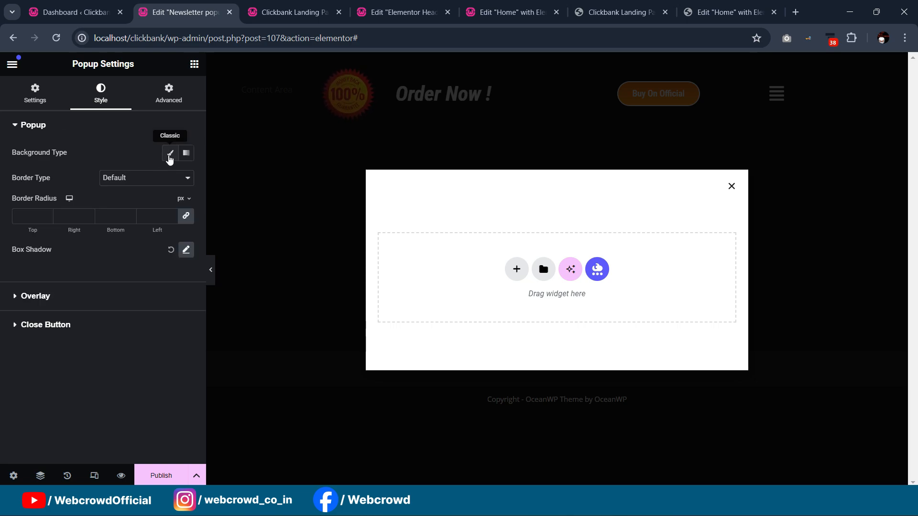
pyautogui.click(170, 157)
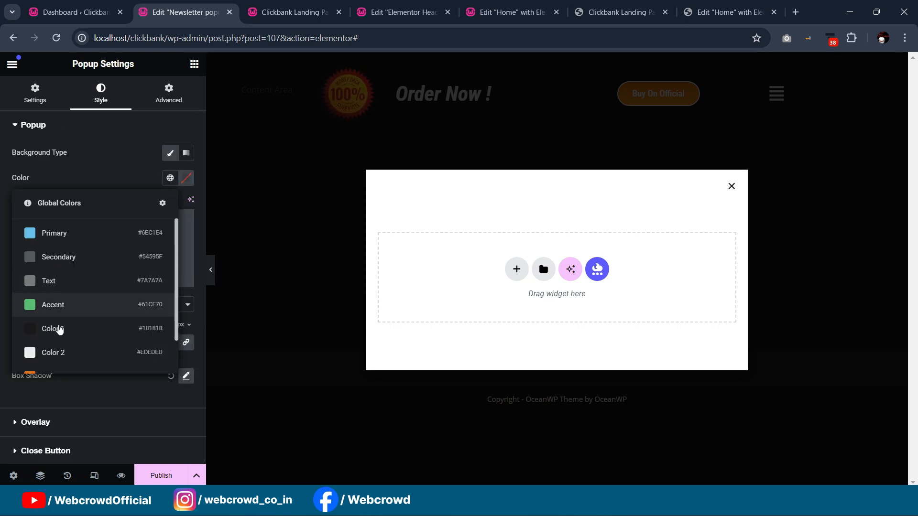
pyautogui.click(54, 329)
# - Add a container to the popup and nest two side-by-side containers in it by duplicating the inner one
pyautogui.click(195, 65)
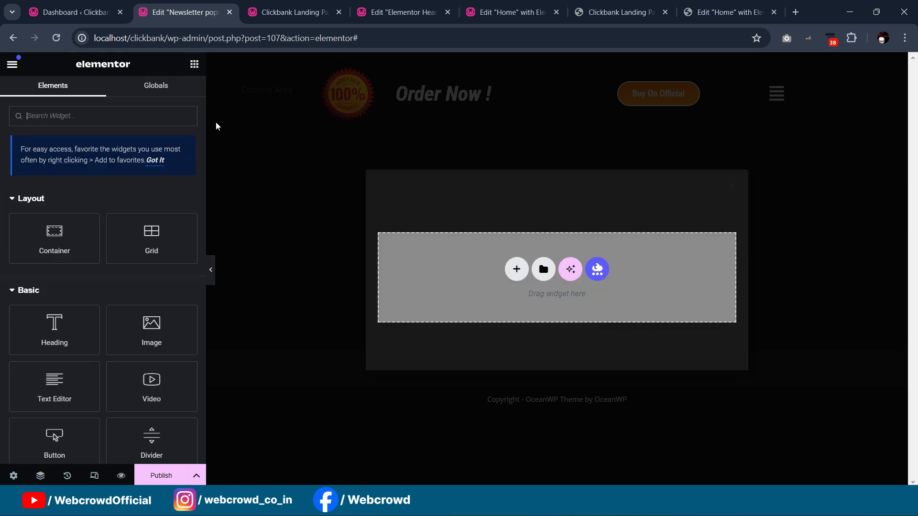
pyautogui.moveTo(53, 239); pyautogui.dragTo(478, 260)
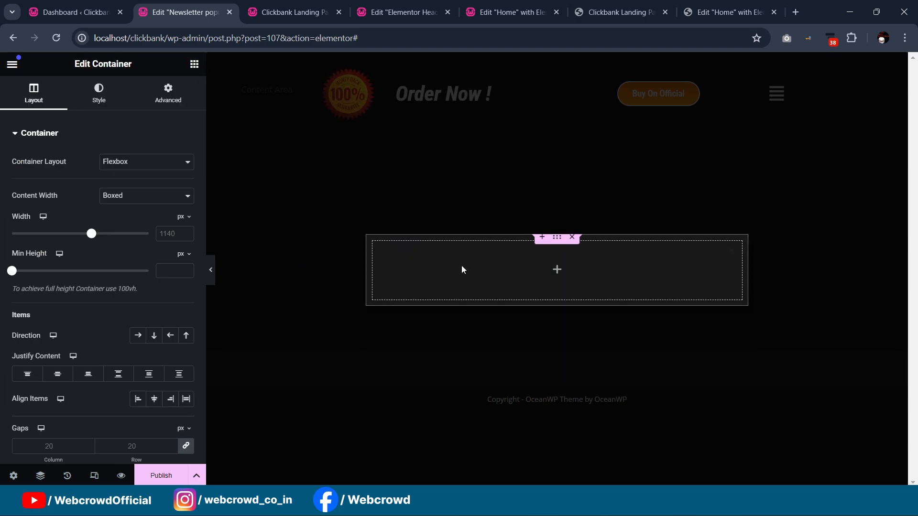
pyautogui.click(194, 64)
pyautogui.moveTo(51, 234); pyautogui.dragTo(482, 275)
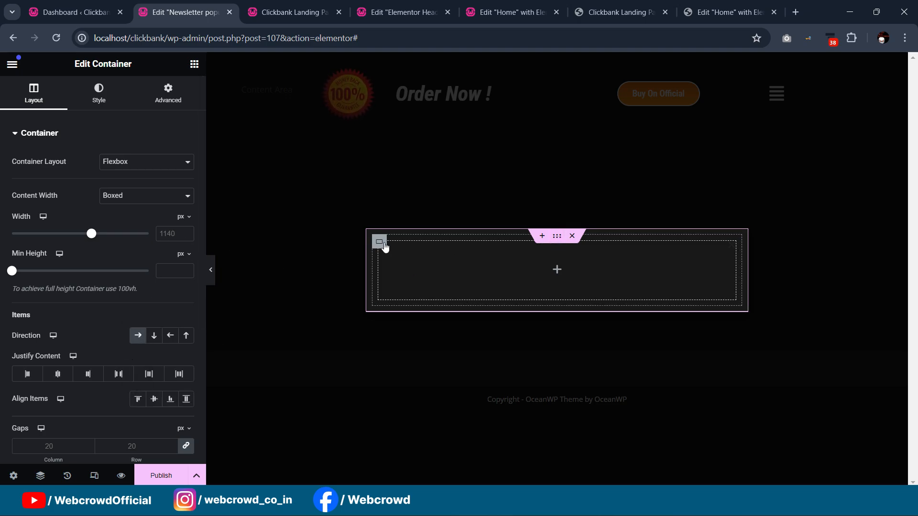
pyautogui.rightClick(384, 248)
pyautogui.click(456, 218)
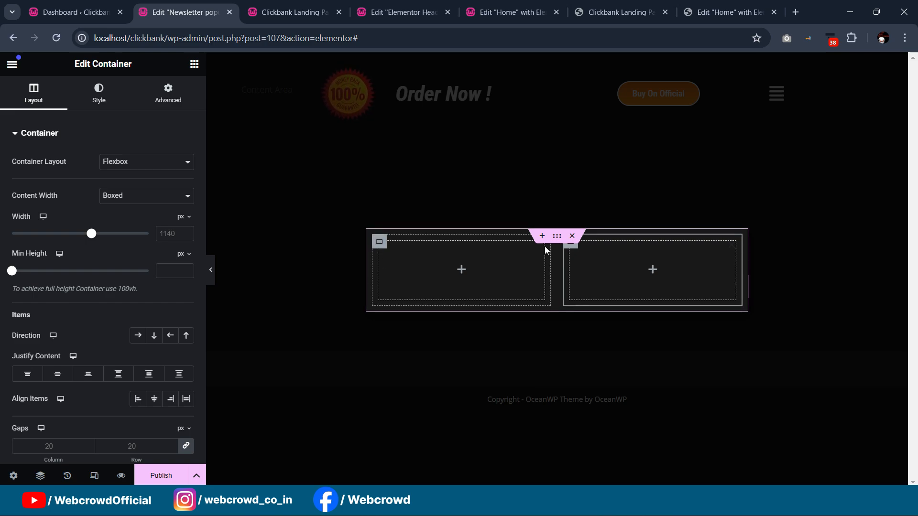
# - Set the outer container's padding to 15 px on all sides
pyautogui.click(557, 238)
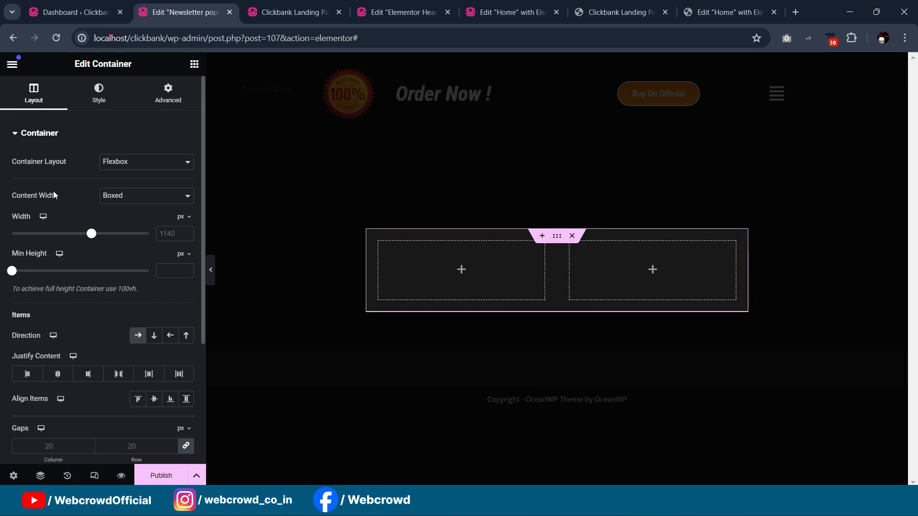
pyautogui.click(160, 91)
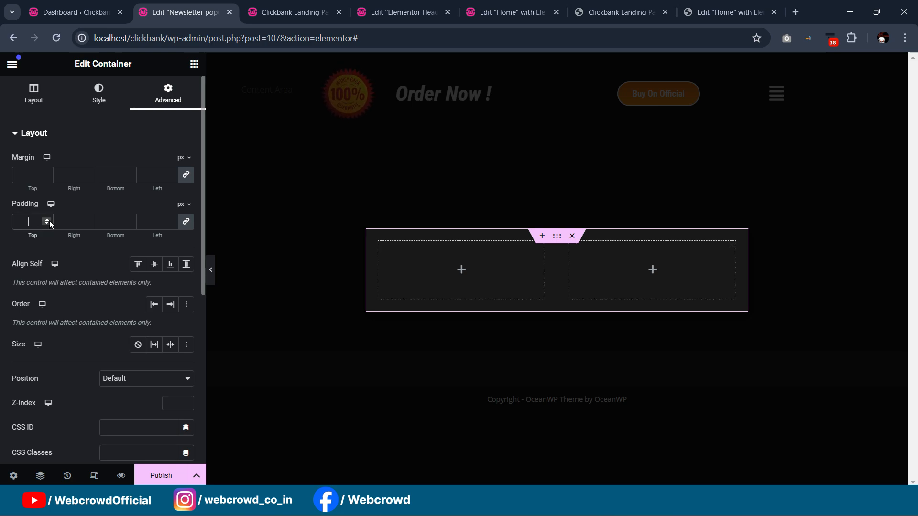
pyautogui.write('15')
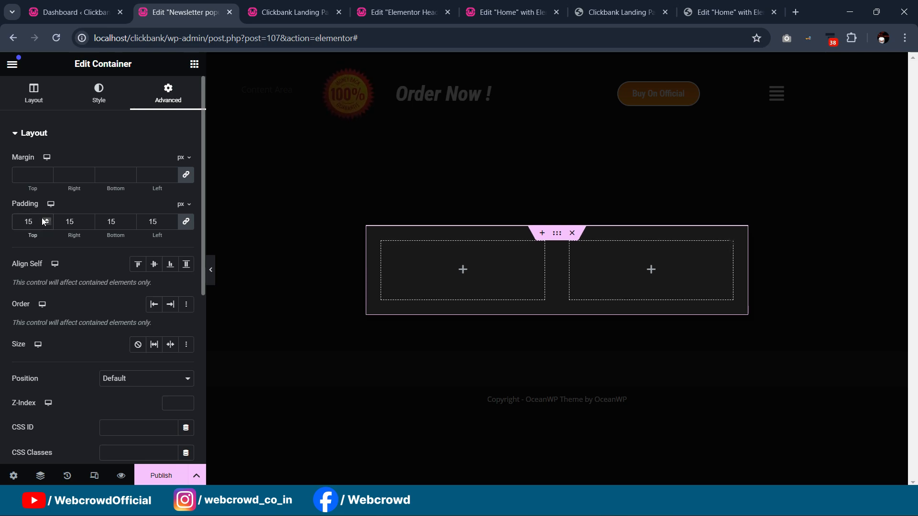
# - Unlink the first inner container's padding and set it to 40 px above and below, with 0 at the sides
pyautogui.click(386, 254)
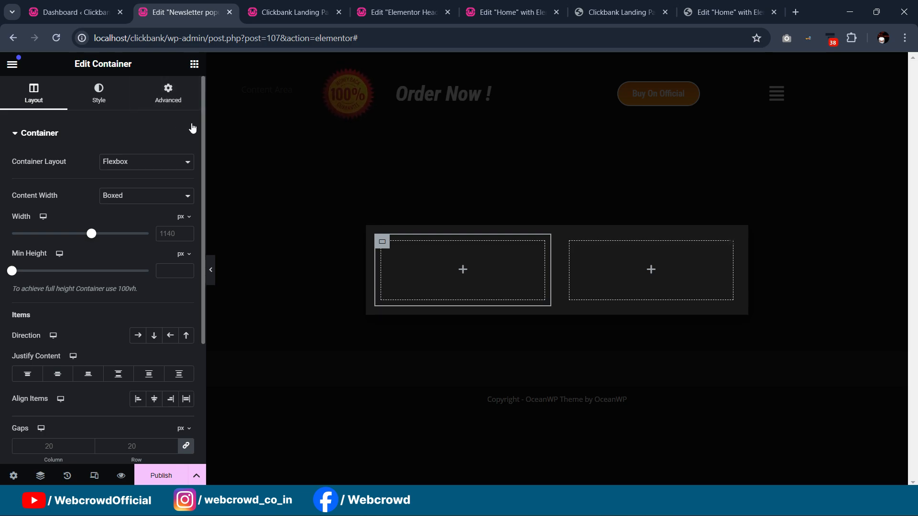
pyautogui.click(172, 98)
pyautogui.click(186, 223)
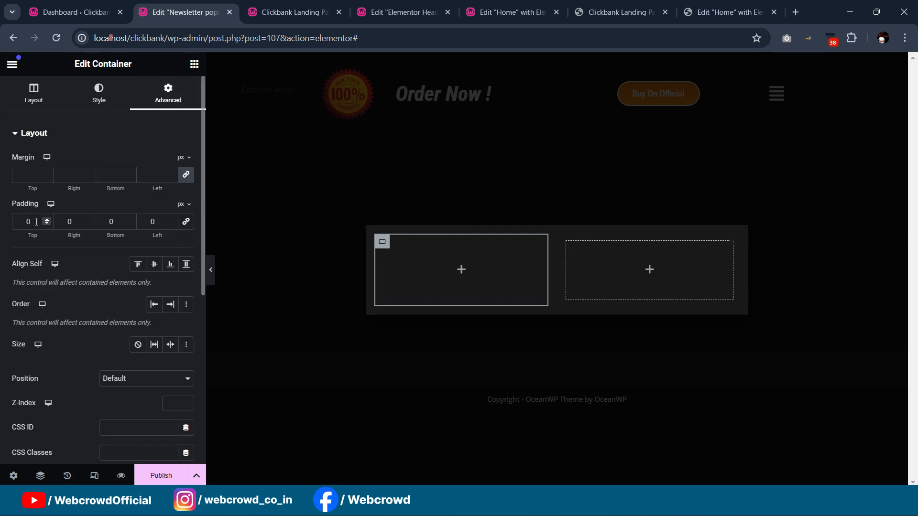
pyautogui.write('40')
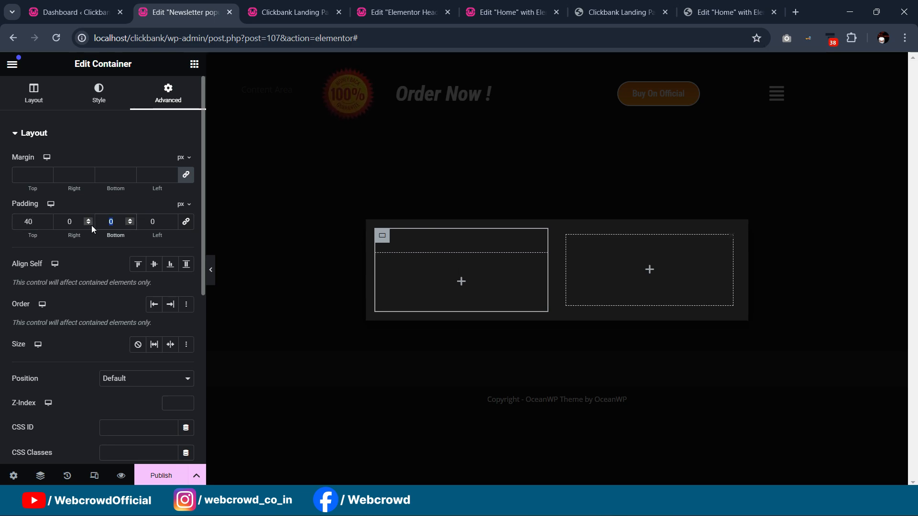
pyautogui.write('40')
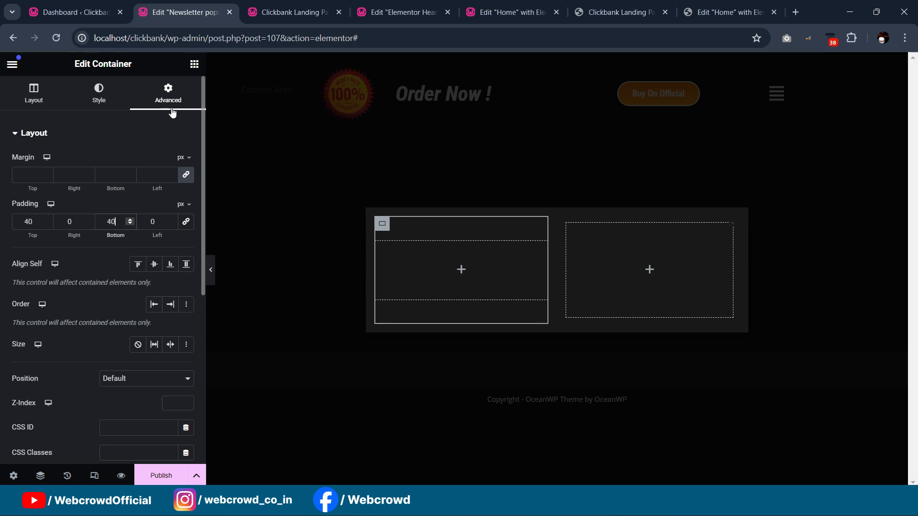
pyautogui.click(97, 96)
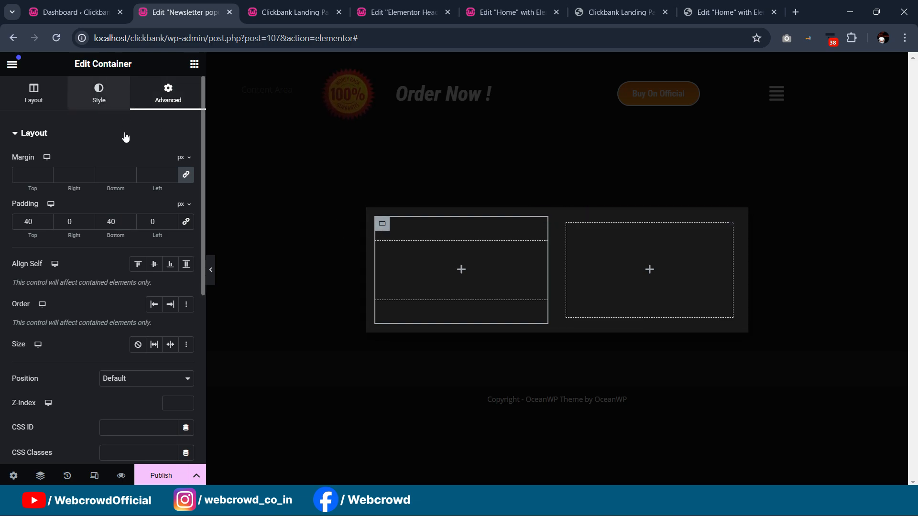
# - Give the first inner container a Classic background using the newly uploaded image hazelnuts-3847818_1920.jpg
pyautogui.click(138, 187)
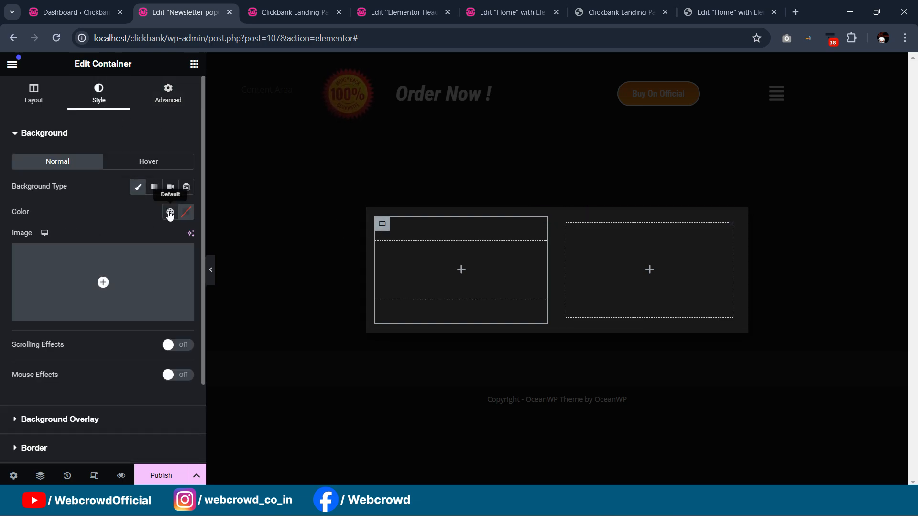
pyautogui.click(103, 273)
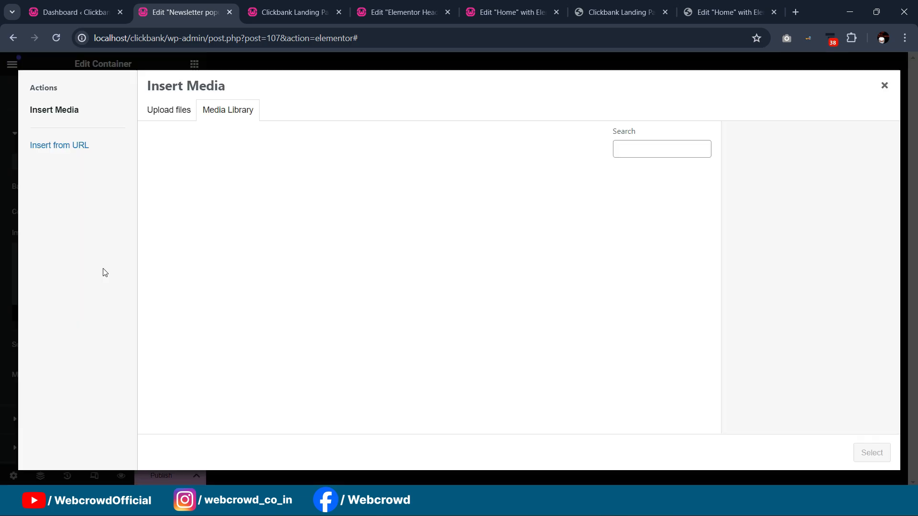
pyautogui.click(169, 110)
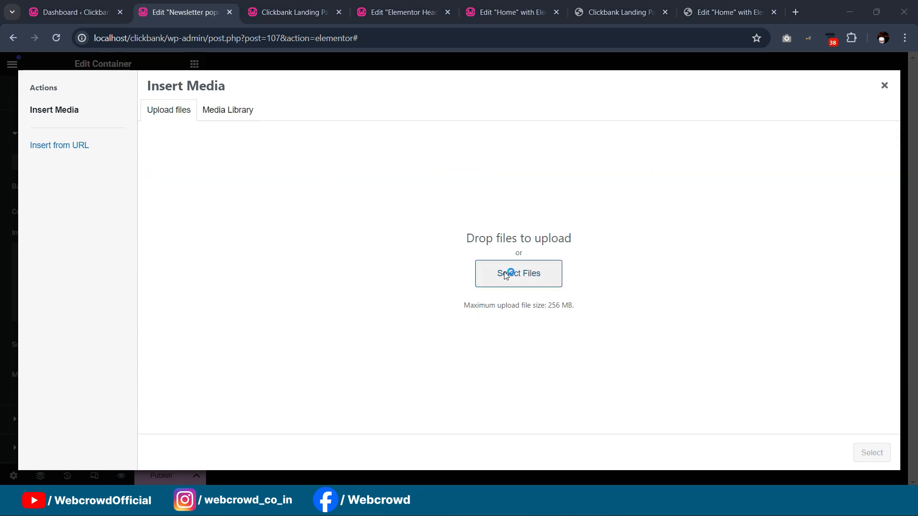
pyautogui.click(505, 275)
pyautogui.click(359, 264)
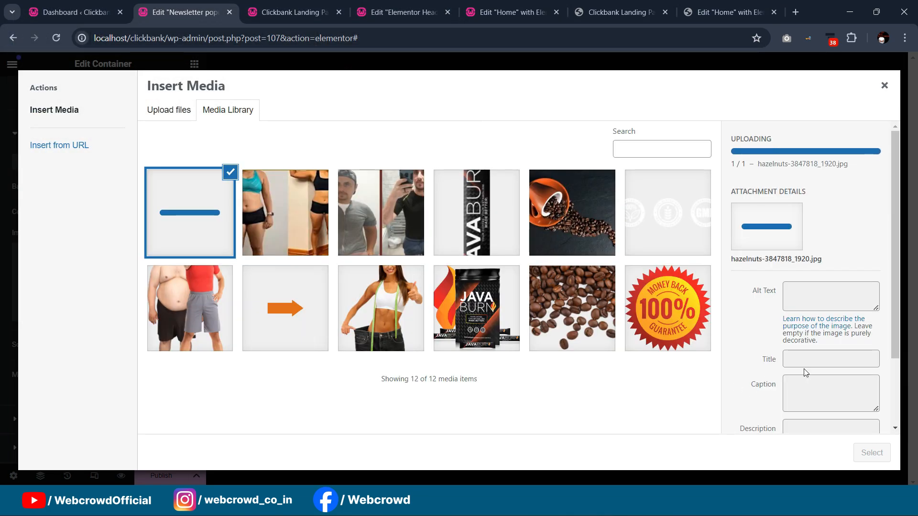
pyautogui.click(872, 453)
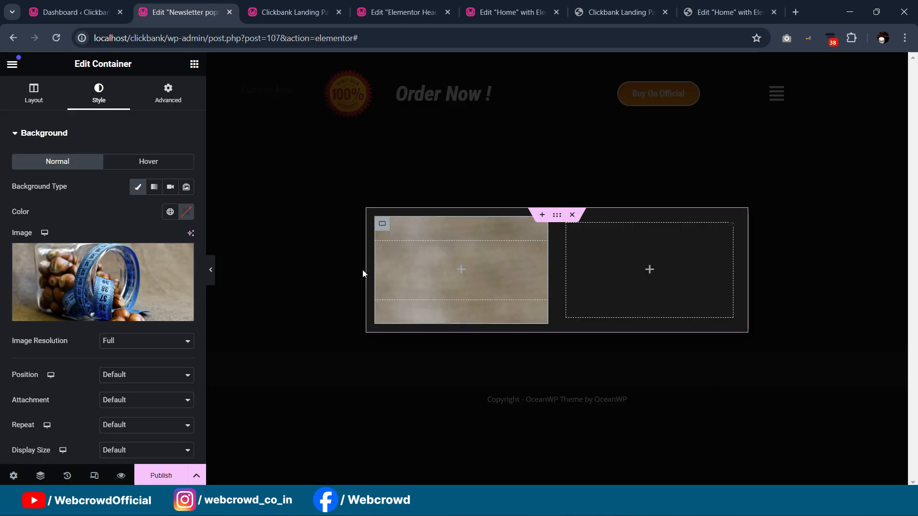
# - Set the container's background image to Center Center position, No-repeat and Cover display size
pyautogui.scroll(-3, 119, 366)
pyautogui.click(120, 343)
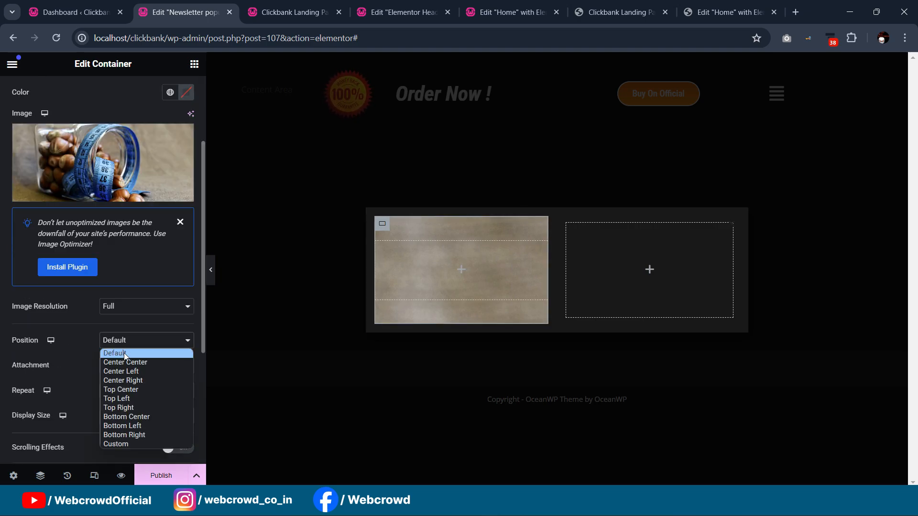
pyautogui.click(128, 363)
pyautogui.click(135, 391)
pyautogui.click(134, 415)
pyautogui.click(132, 418)
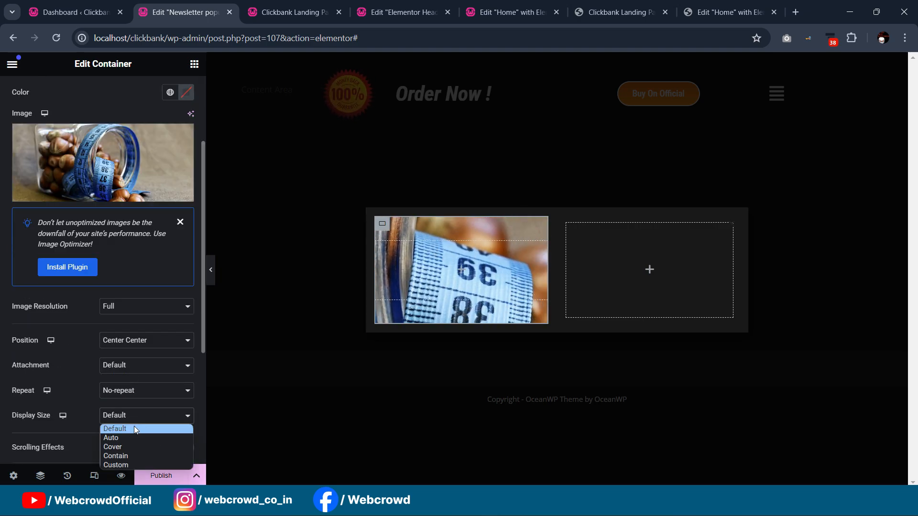
pyautogui.click(134, 439)
pyautogui.click(134, 415)
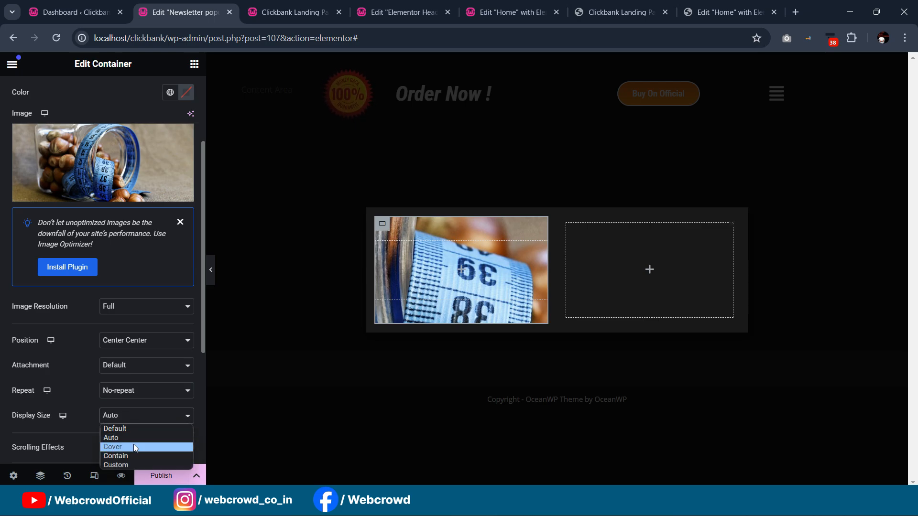
pyautogui.click(133, 446)
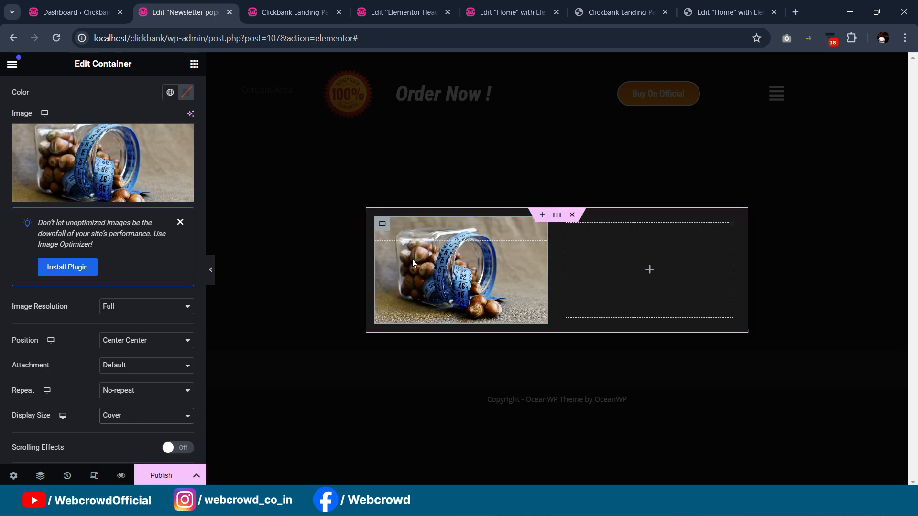
# - Add a Classic background overlay to the image container in the light orange global color with 0.81 opacity
pyautogui.scroll(-4, 115, 197)
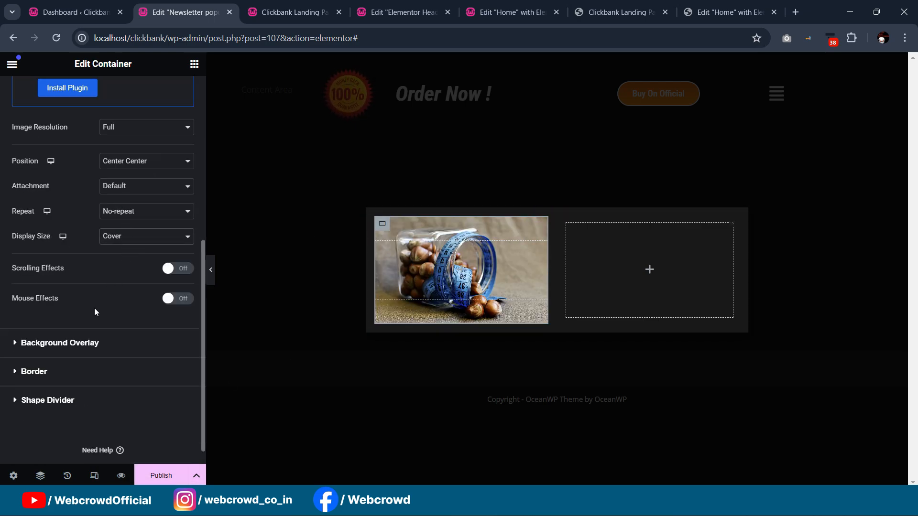
pyautogui.click(58, 342)
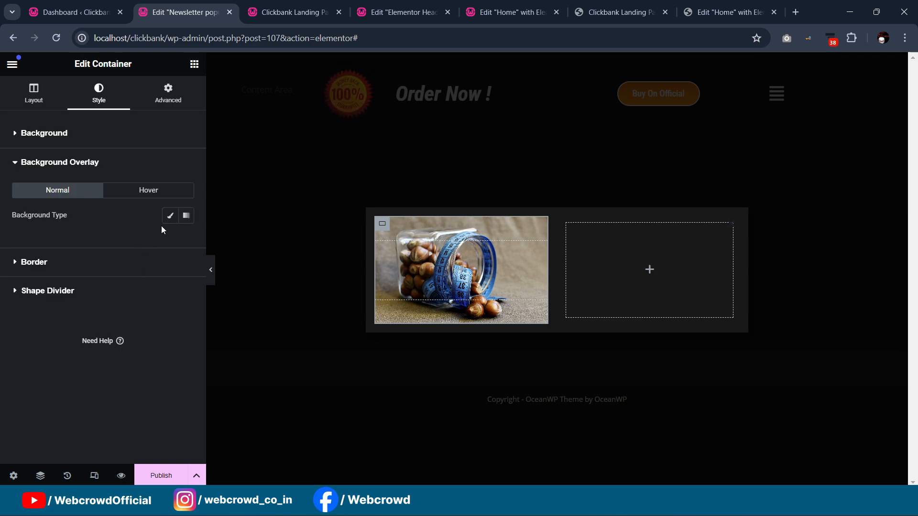
pyautogui.click(170, 215)
pyautogui.click(170, 244)
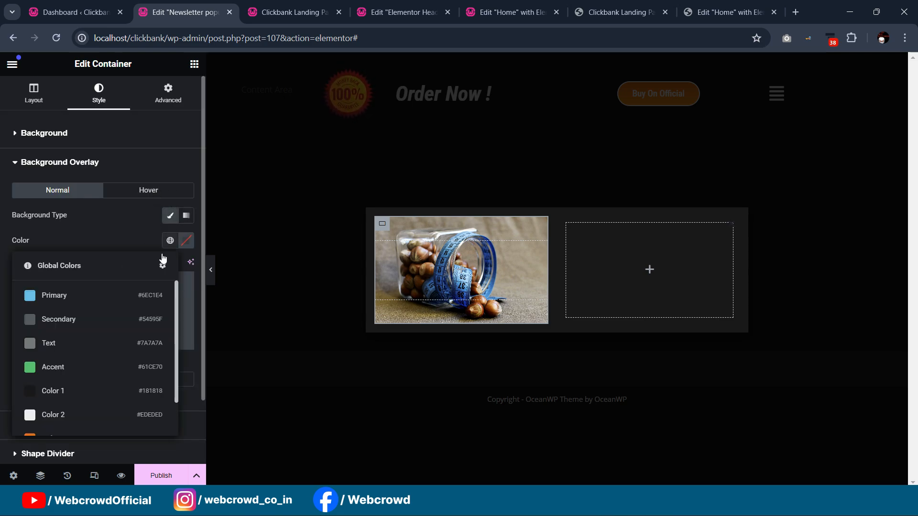
pyautogui.scroll(-1, 93, 348)
pyautogui.click(72, 418)
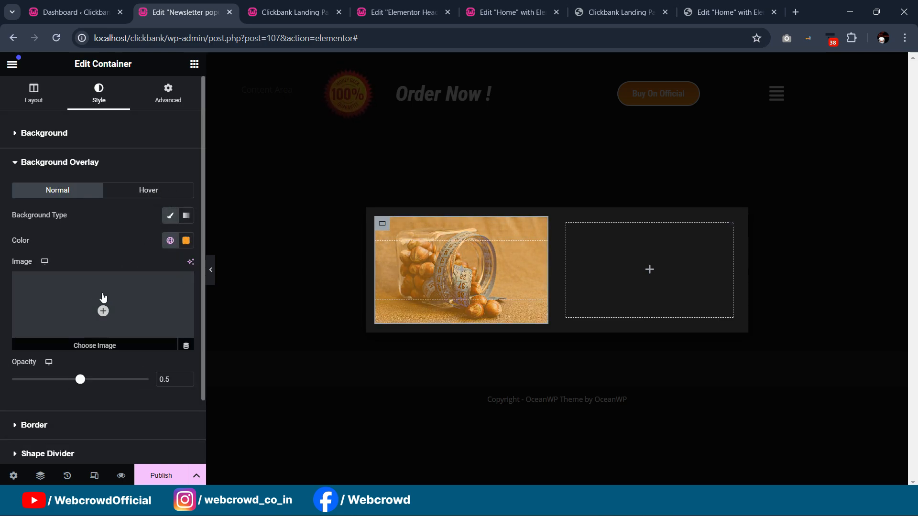
pyautogui.moveTo(81, 384); pyautogui.dragTo(109, 392)
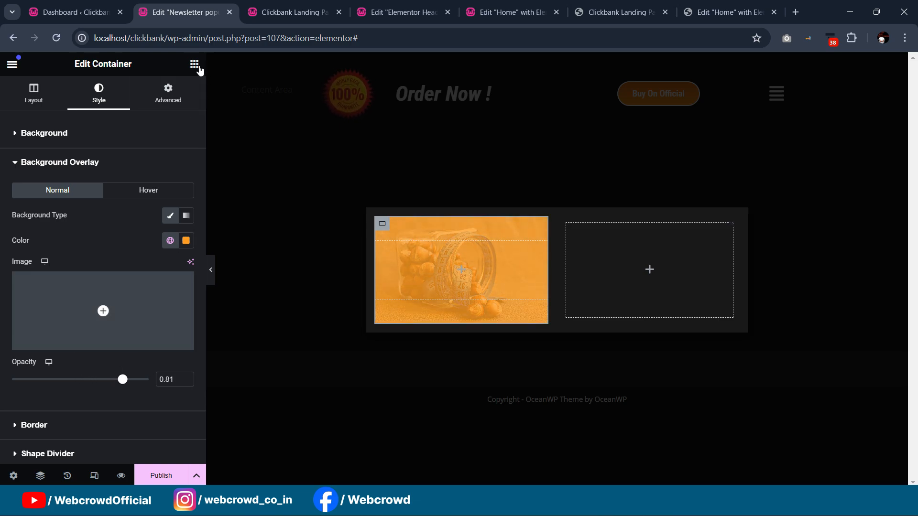
# - Add a Heading widget to the image container with the title LOGO and the H1 HTML tag
pyautogui.click(194, 64)
pyautogui.moveTo(72, 323); pyautogui.dragTo(466, 262)
pyautogui.moveTo(127, 210); pyautogui.dragTo(2, 178)
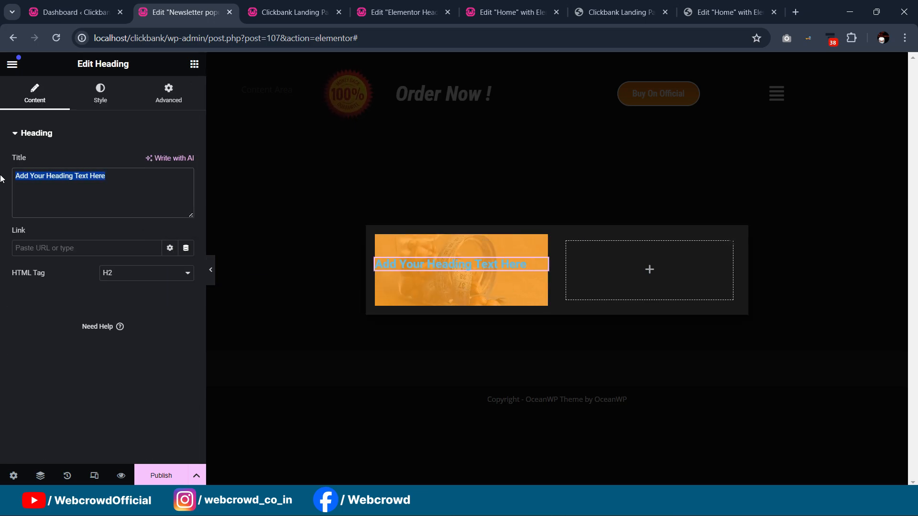
pyautogui.write('LOGO')
pyautogui.click(105, 273)
pyautogui.click(114, 286)
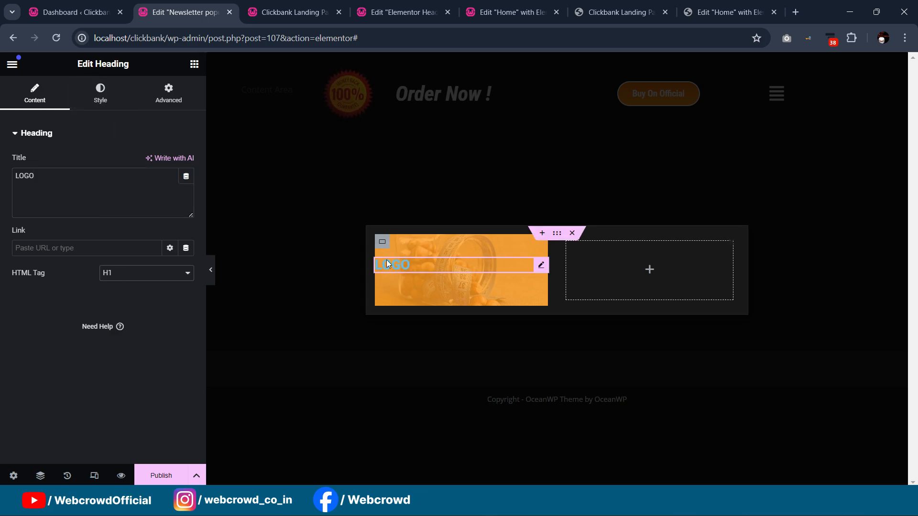
# - Center the image container's contents by setting both Justify Content and Align Items to center
pyautogui.click(382, 241)
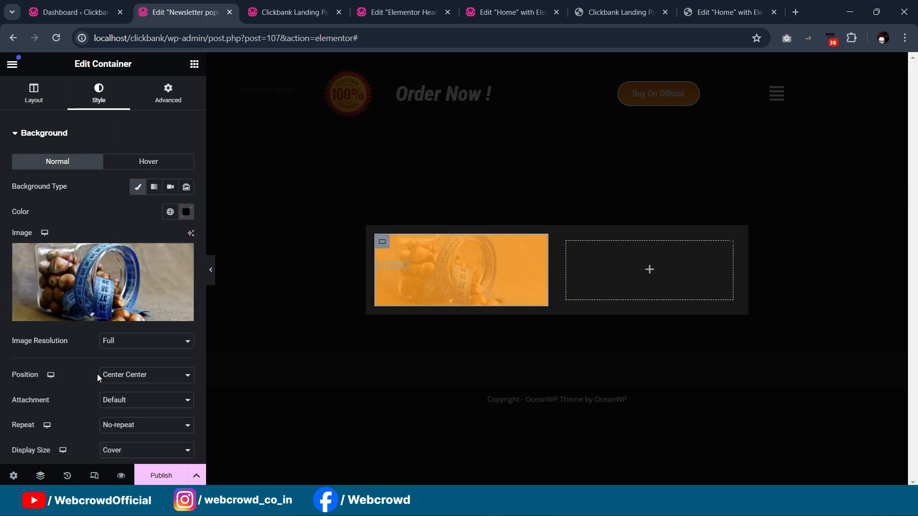
pyautogui.click(33, 88)
pyautogui.scroll(-1, 96, 287)
pyautogui.click(56, 316)
pyautogui.click(154, 340)
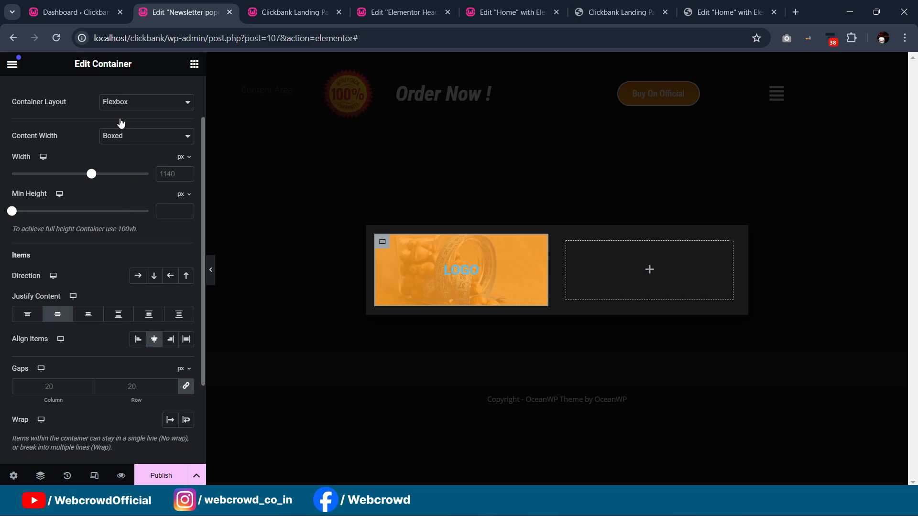
pyautogui.scroll(2, 123, 134)
# - Set the LOGO heading's text color to the global Color 2, #EDEDED
pyautogui.click(462, 270)
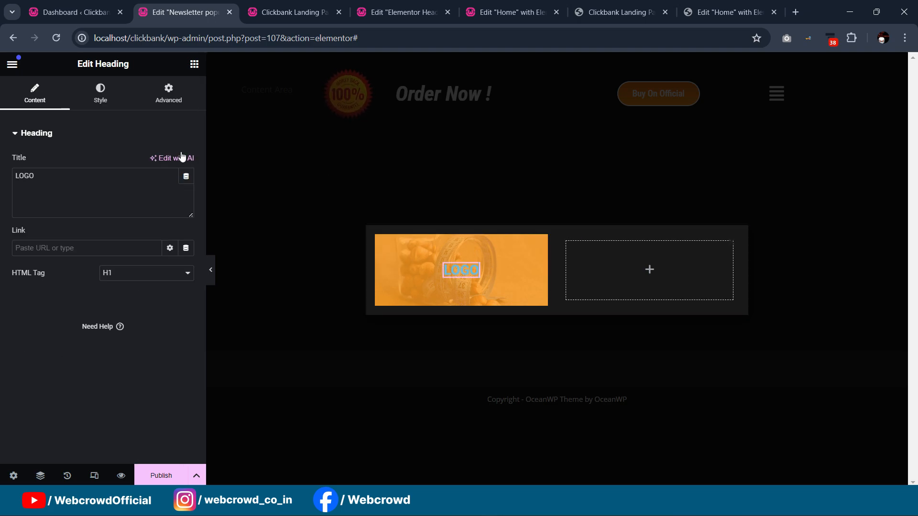
pyautogui.click(117, 103)
pyautogui.click(170, 188)
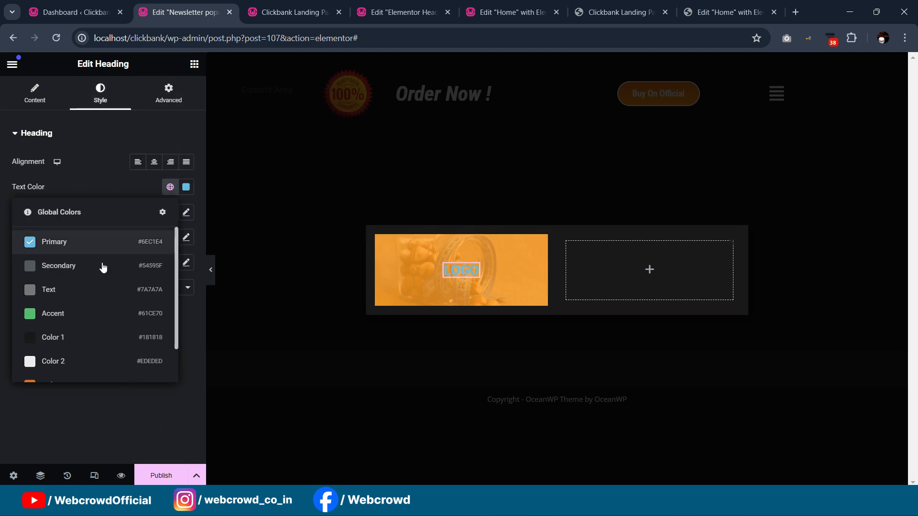
pyautogui.click(76, 361)
# - Set the LOGO heading's typography to 35 px size and 800 (Extra Bold) weight
pyautogui.click(186, 213)
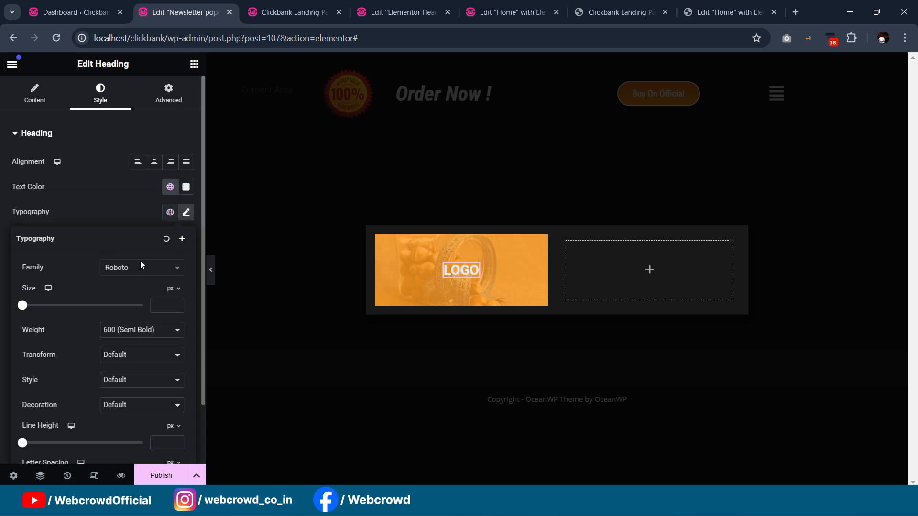
pyautogui.click(183, 312)
pyautogui.write('2')
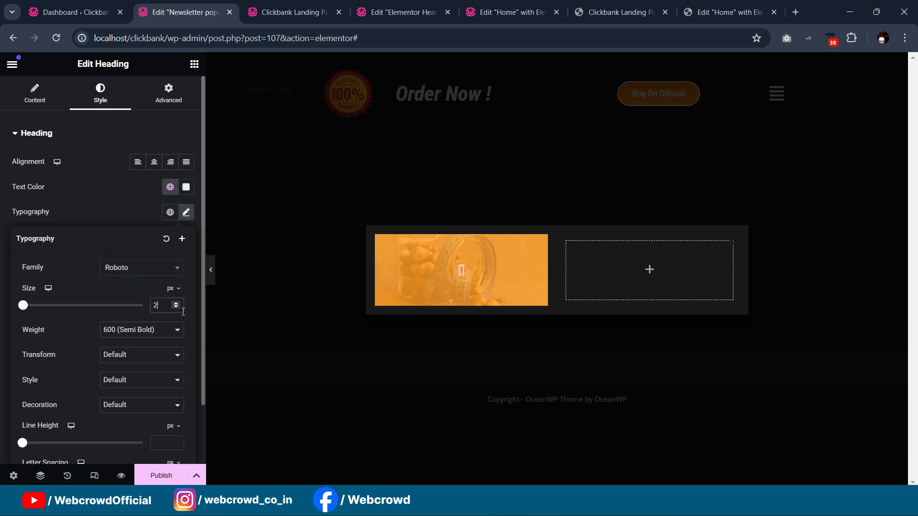
pyautogui.write('00')
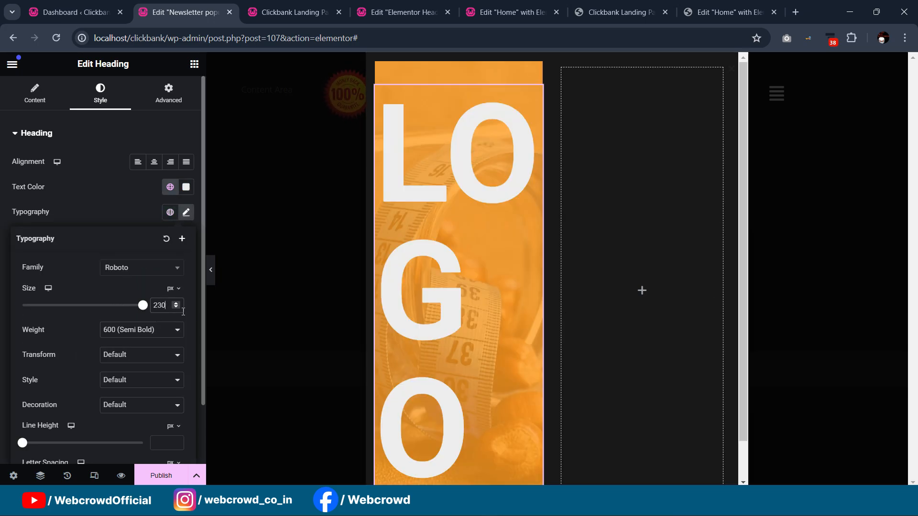
pyautogui.press('BackSpace')
pyautogui.press('BackSpace')
pyautogui.press('BackSpace')
pyautogui.write('30')
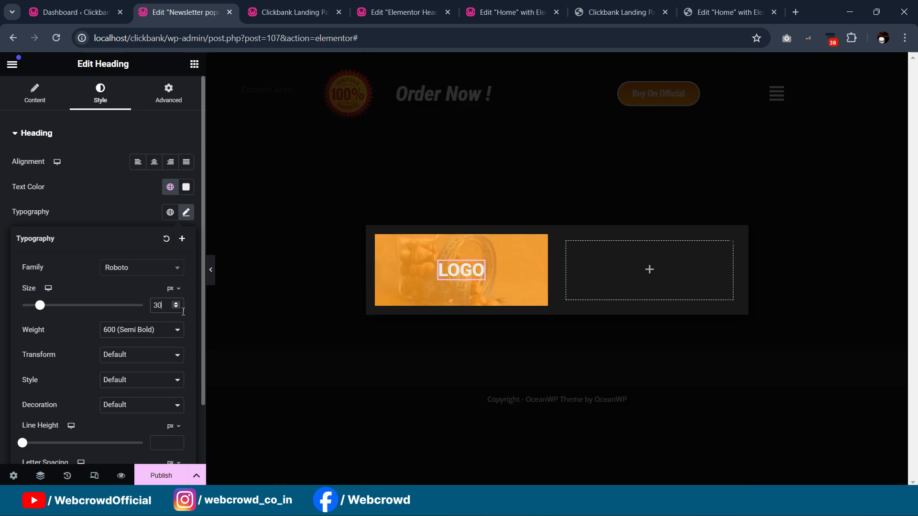
pyautogui.press('BackSpace')
pyautogui.write('35')
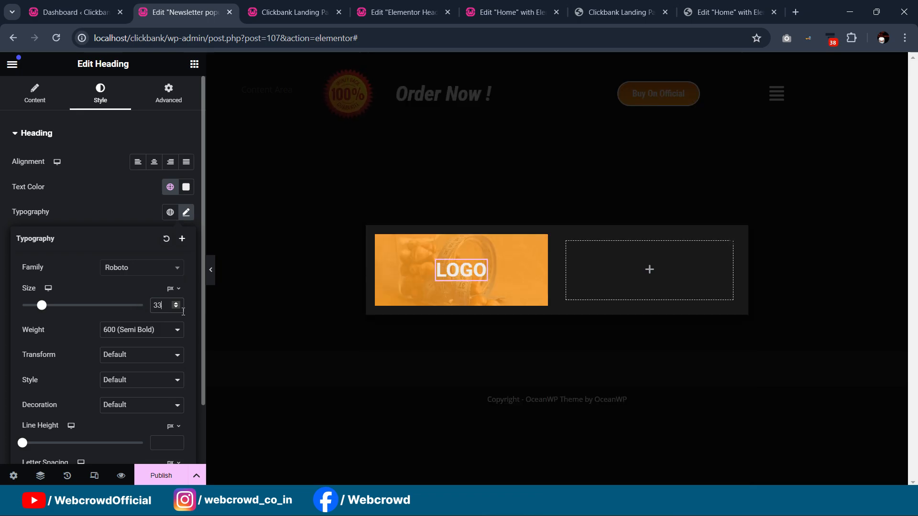
pyautogui.press('BackSpace')
pyautogui.press('BackSpace')
pyautogui.write('5')
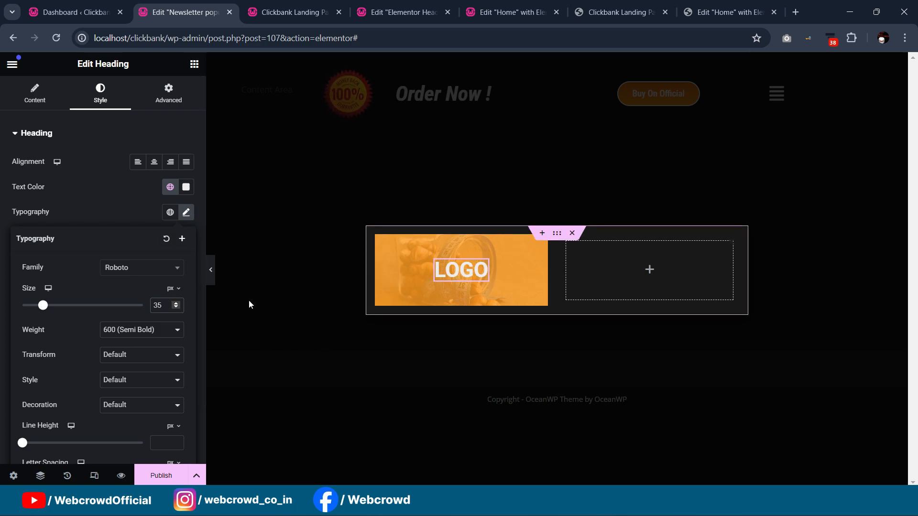
pyautogui.click(144, 330)
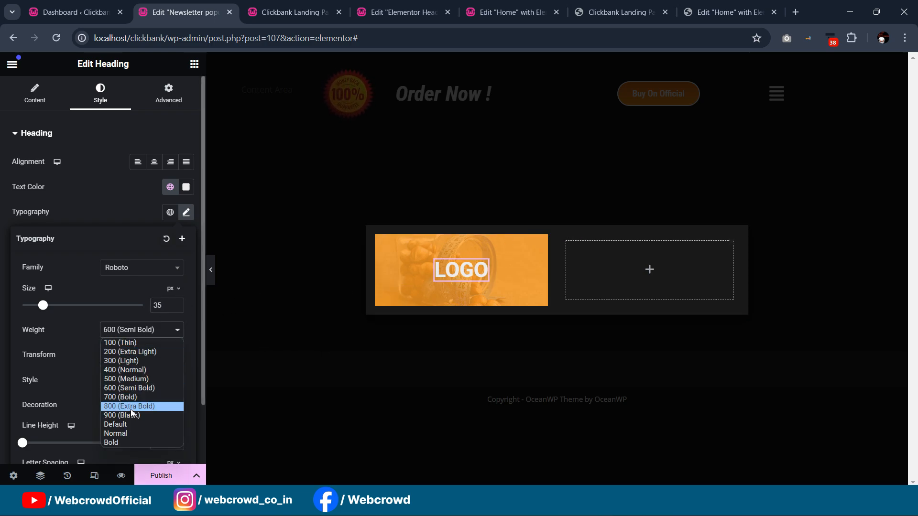
pyautogui.click(131, 408)
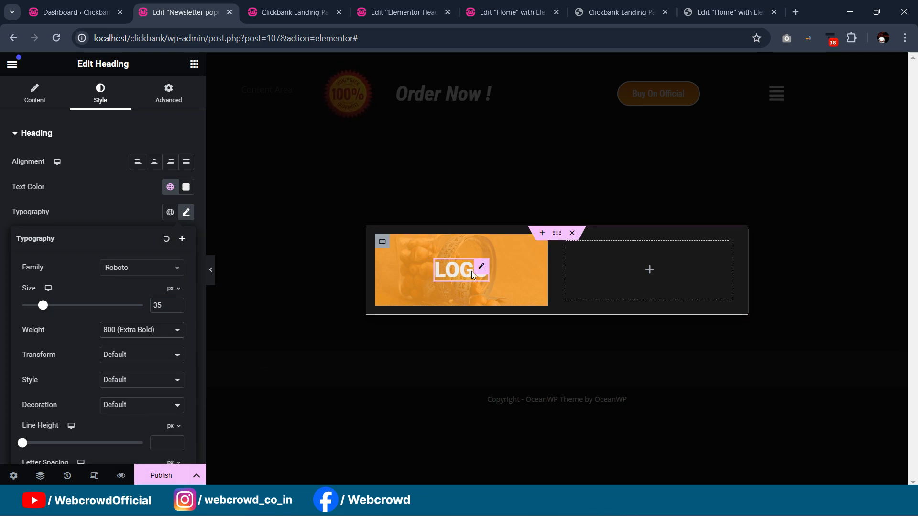
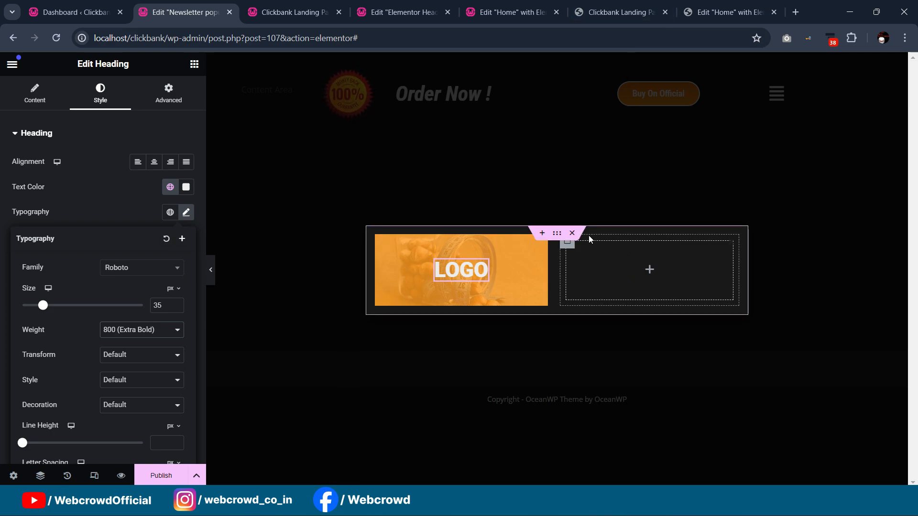
# - Examine the layout of the reference Subscribe popup in its own browser tab and return to the newsletter popup editor
pyautogui.click(429, 13)
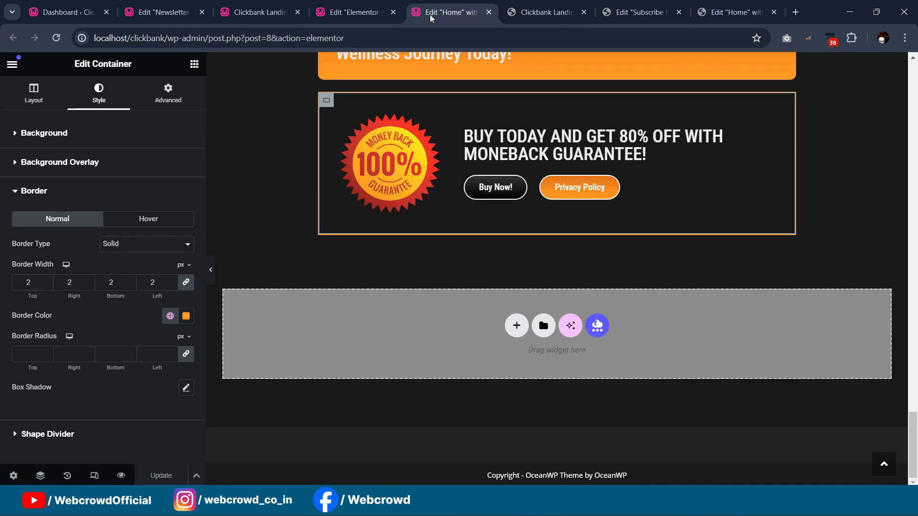
pyautogui.click(636, 12)
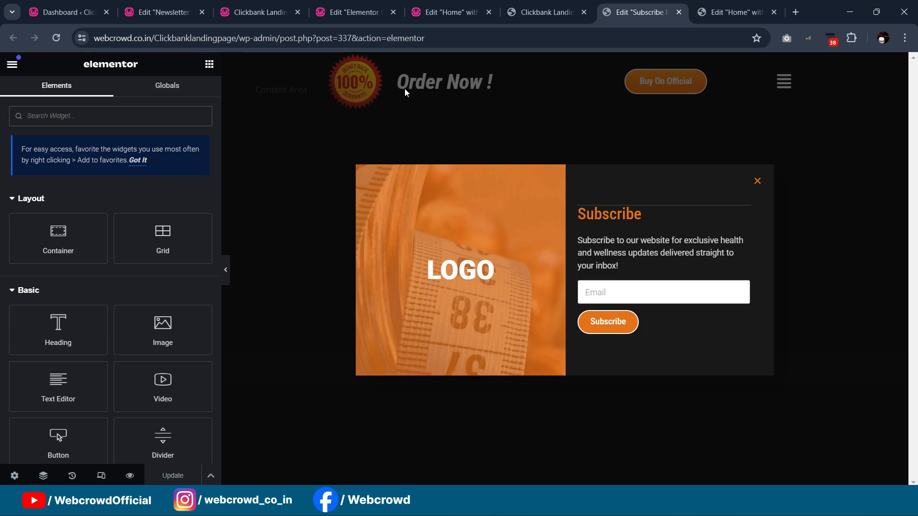
pyautogui.click(351, 12)
pyautogui.click(244, 13)
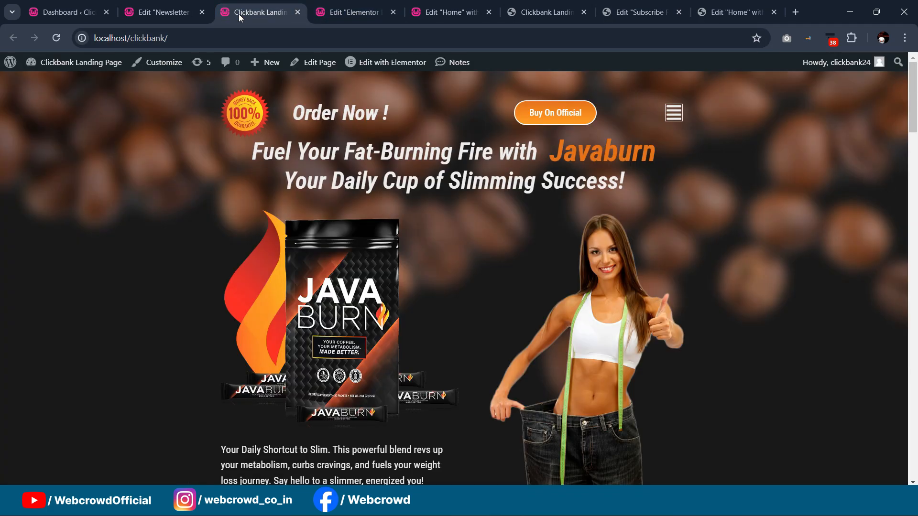
pyautogui.click(145, 15)
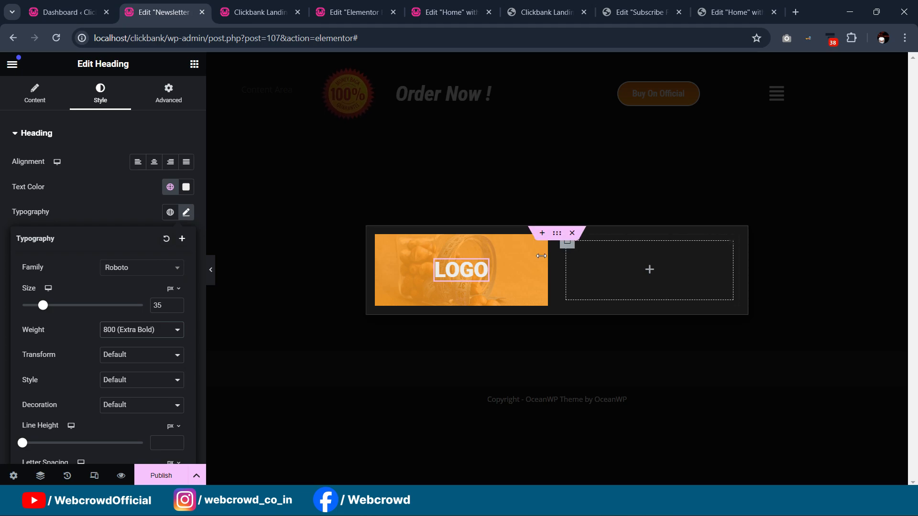
# - Copy the LOGO heading and paste it into the empty container beside the image
pyautogui.click(111, 195)
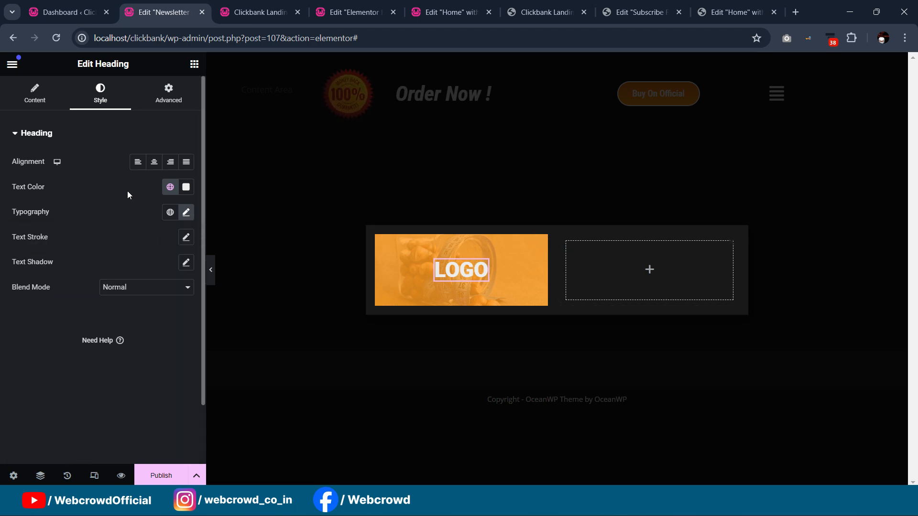
pyautogui.click(194, 64)
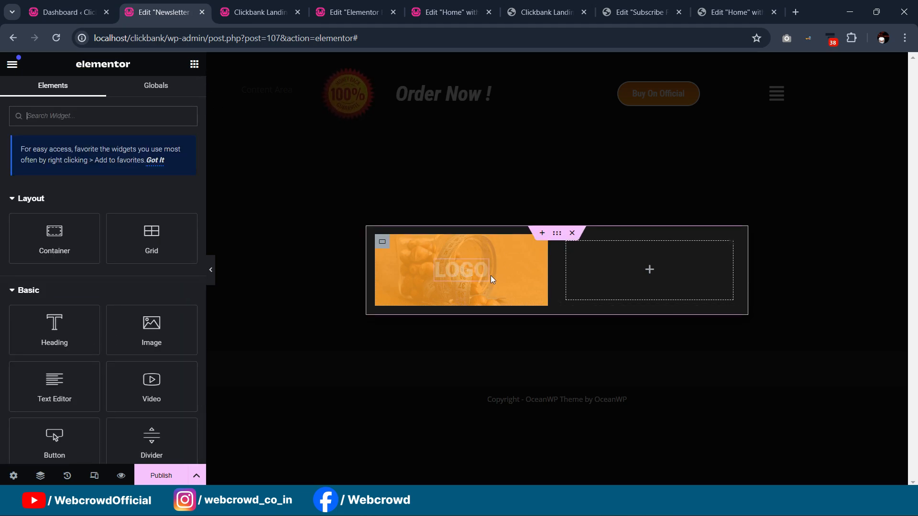
pyautogui.rightClick(478, 276)
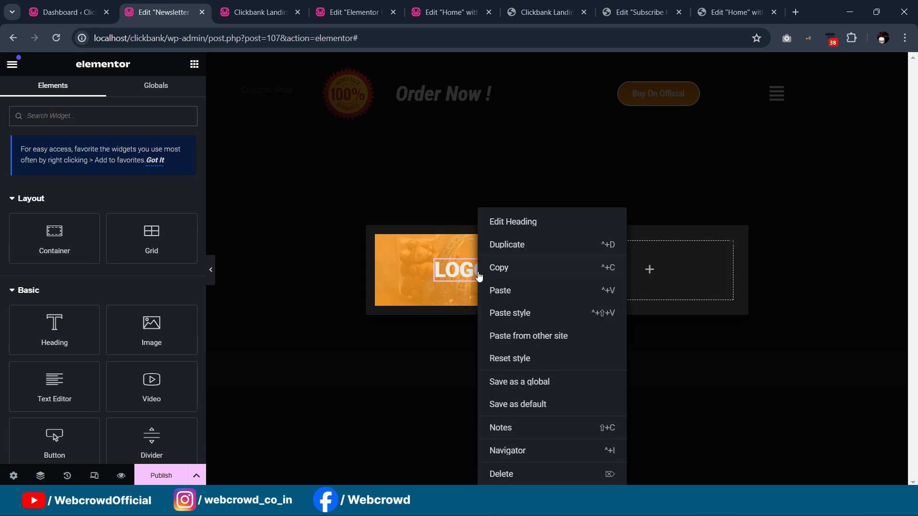
pyautogui.click(526, 267)
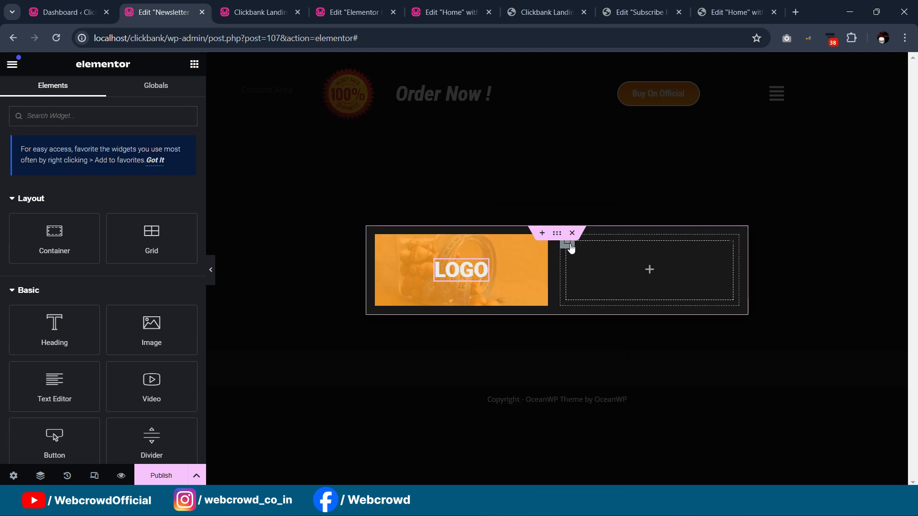
pyautogui.rightClick(571, 247)
pyautogui.click(612, 264)
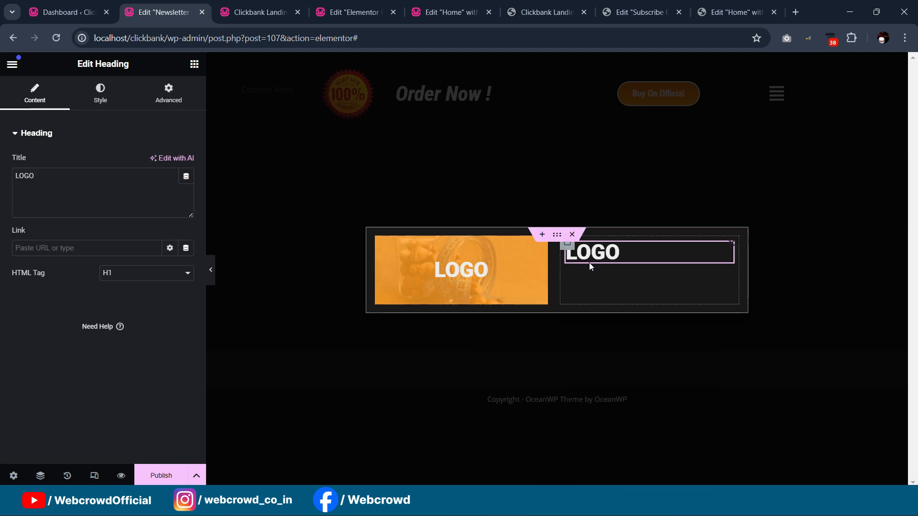
# - Set the second container's padding to 40 px top and bottom and 0 on the sides, and select its LOGO heading
pyautogui.click(567, 245)
pyautogui.click(168, 93)
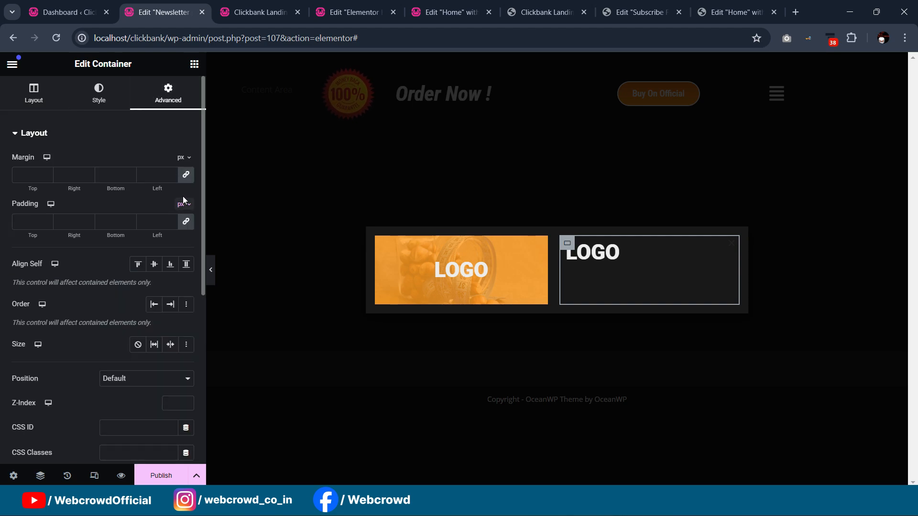
pyautogui.click(33, 225)
pyautogui.write('0')
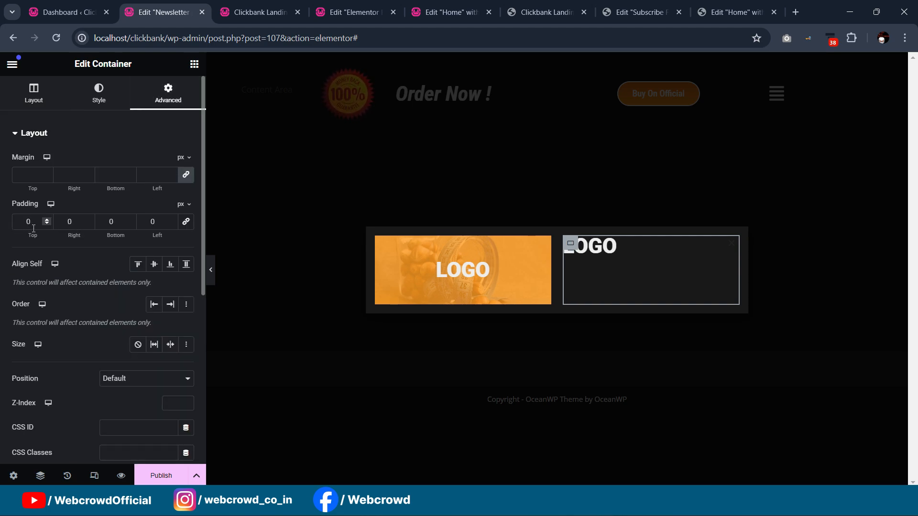
pyautogui.write('40')
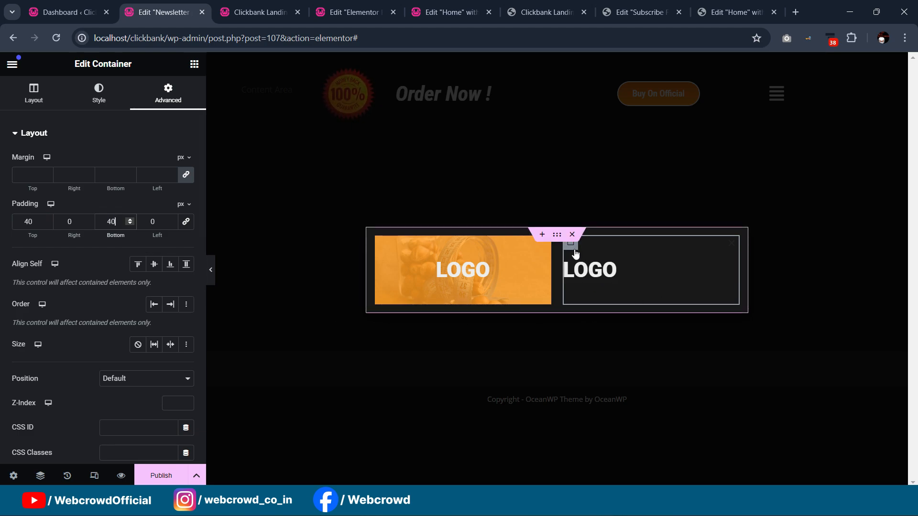
pyautogui.click(615, 270)
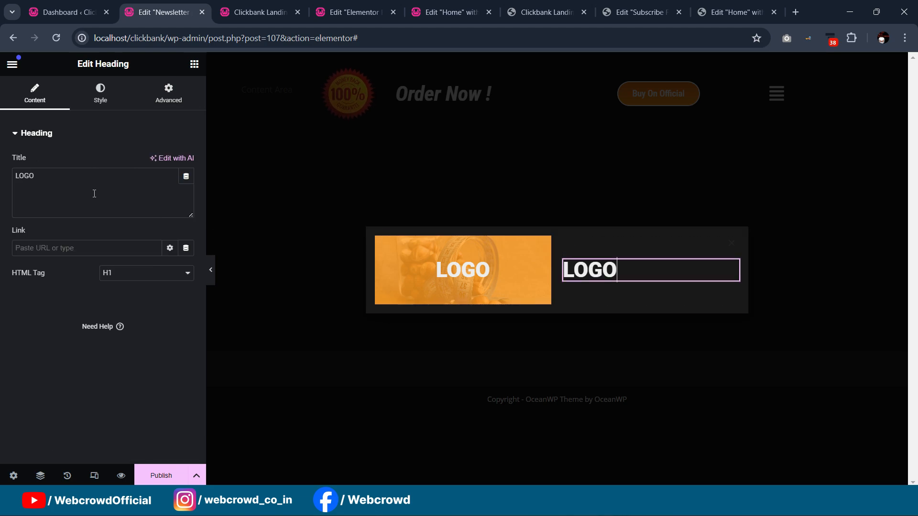
pyautogui.click(144, 273)
pyautogui.click(142, 302)
pyautogui.click(141, 275)
pyautogui.click(139, 293)
pyautogui.click(140, 279)
pyautogui.click(139, 293)
pyautogui.click(137, 280)
pyautogui.click(136, 291)
# - Set the pasted heading's typography to Roboto Condensed, 20 px size and 500 (Medium) weight
pyautogui.click(100, 94)
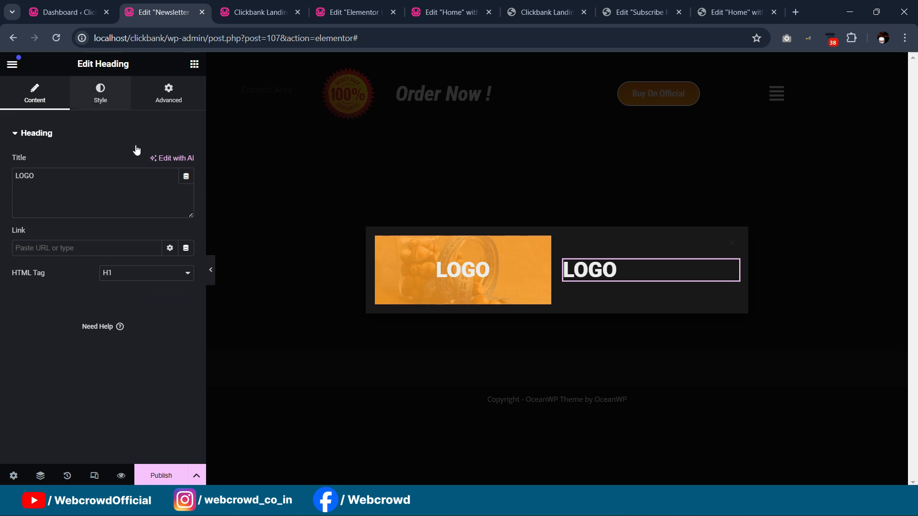
pyautogui.click(186, 212)
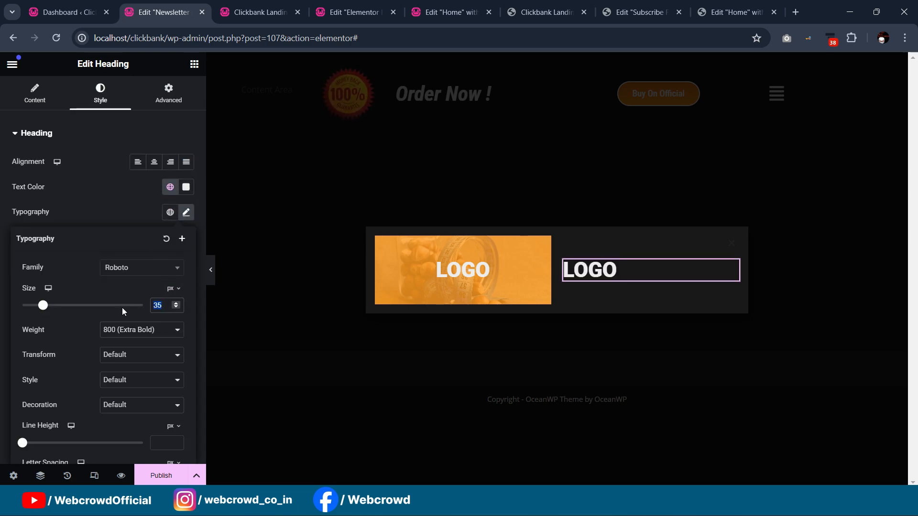
pyautogui.write('20')
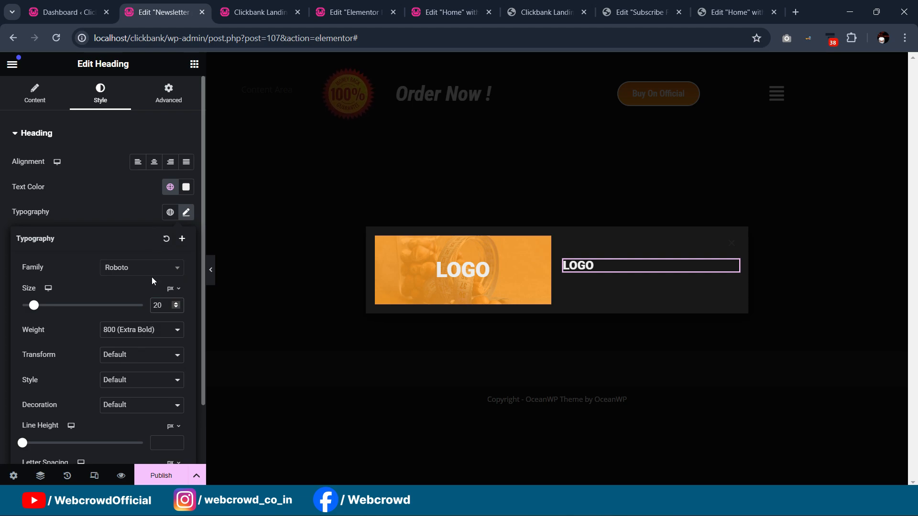
pyautogui.click(142, 268)
pyautogui.click(132, 348)
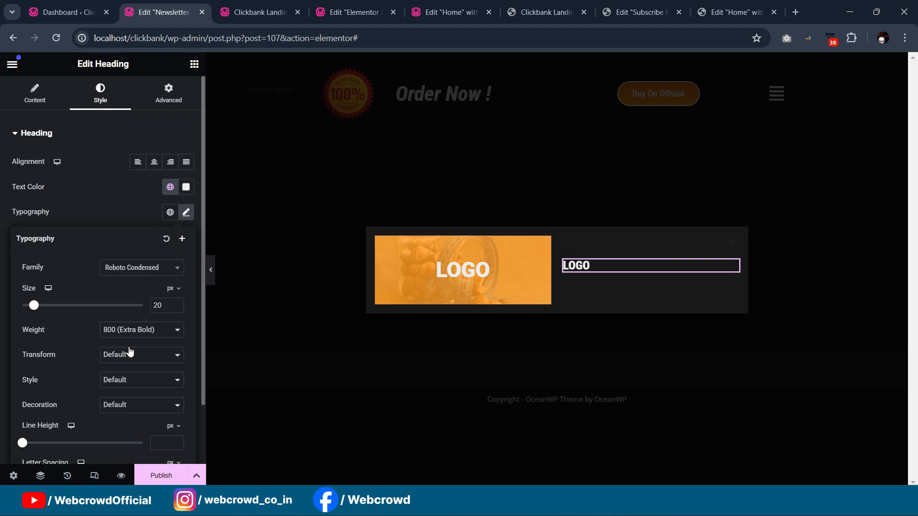
pyautogui.click(141, 330)
pyautogui.click(128, 382)
# - Change the pasted heading's title to Subscribe and compare it with the reference Subscribe popup
pyautogui.click(35, 93)
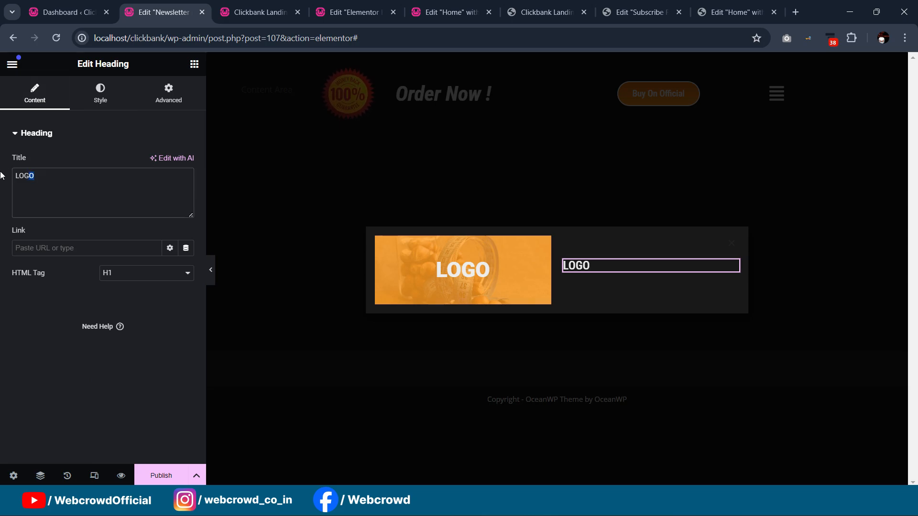
pyautogui.write('SU')
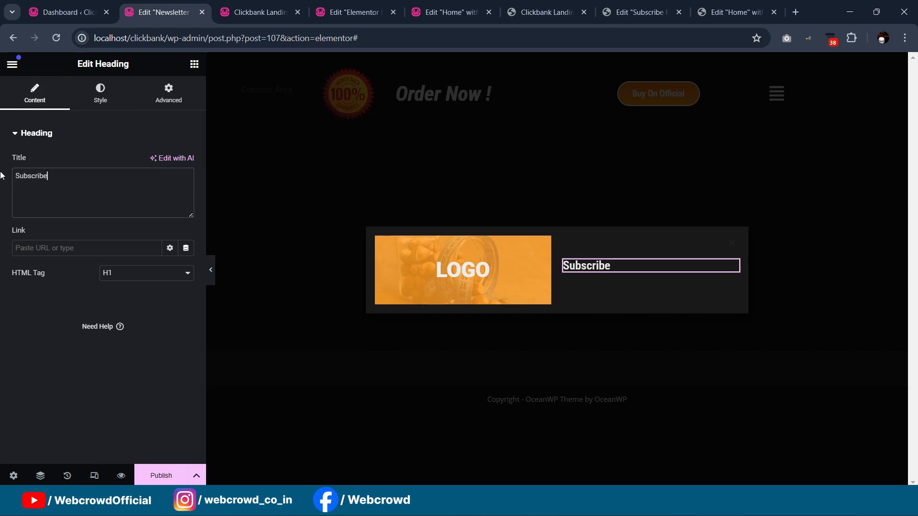
pyautogui.click(641, 12)
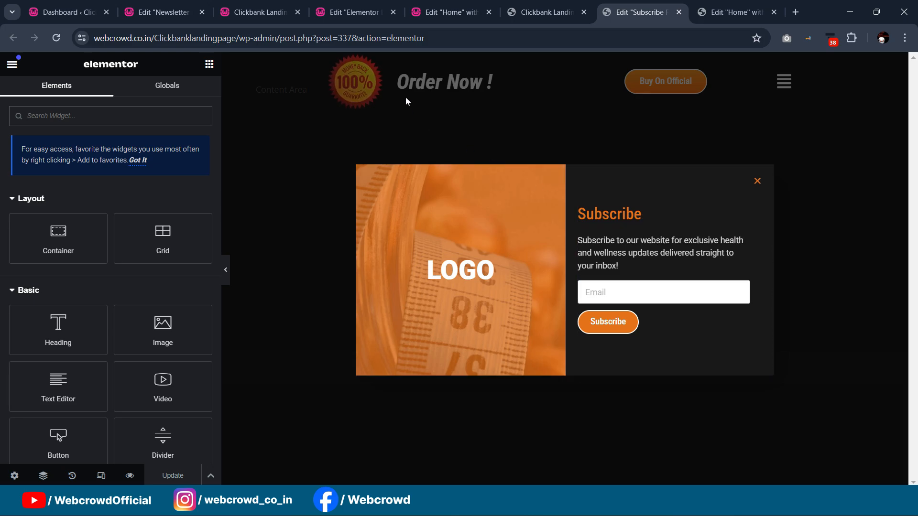
pyautogui.click(67, 12)
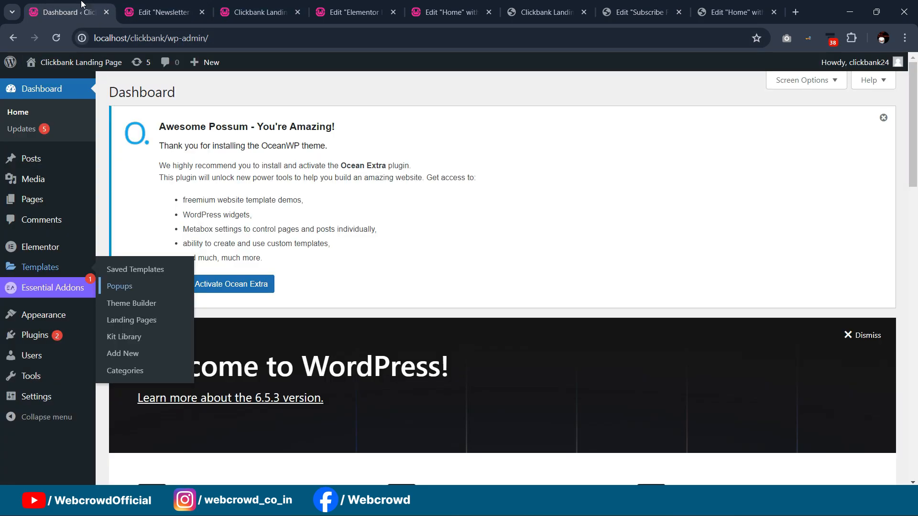
pyautogui.click(173, 15)
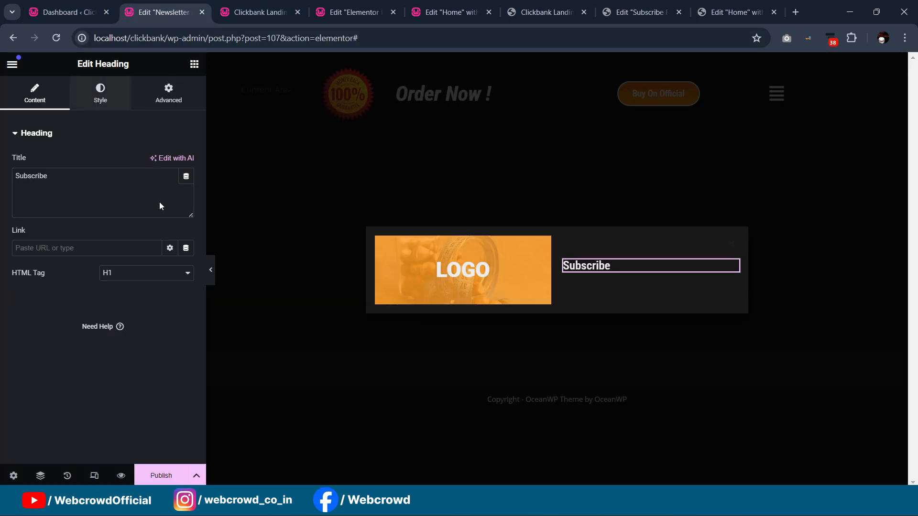
# - Set the Subscribe heading's size to 25 px and its text color to the global Color 3, #DC6B19
pyautogui.click(101, 93)
pyautogui.click(186, 212)
pyautogui.moveTo(165, 305); pyautogui.dragTo(141, 301)
pyautogui.write('25')
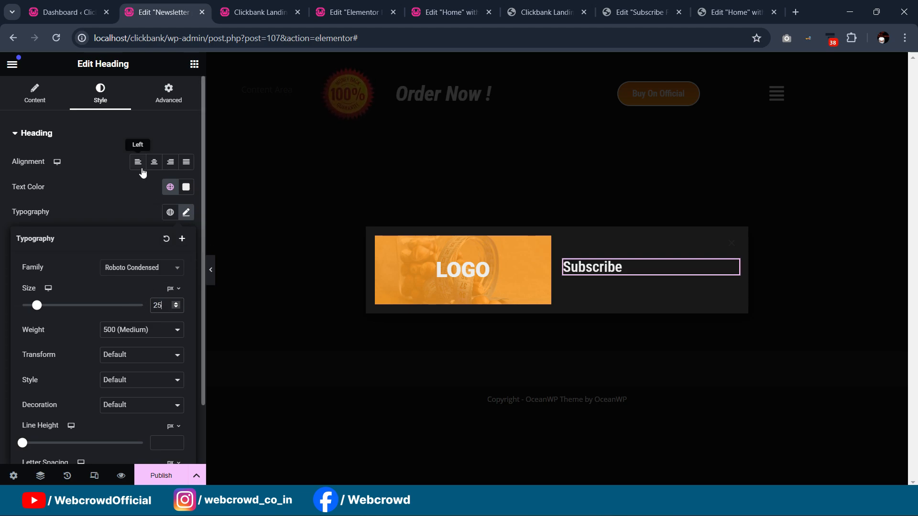
pyautogui.click(170, 187)
pyautogui.scroll(-2, 84, 303)
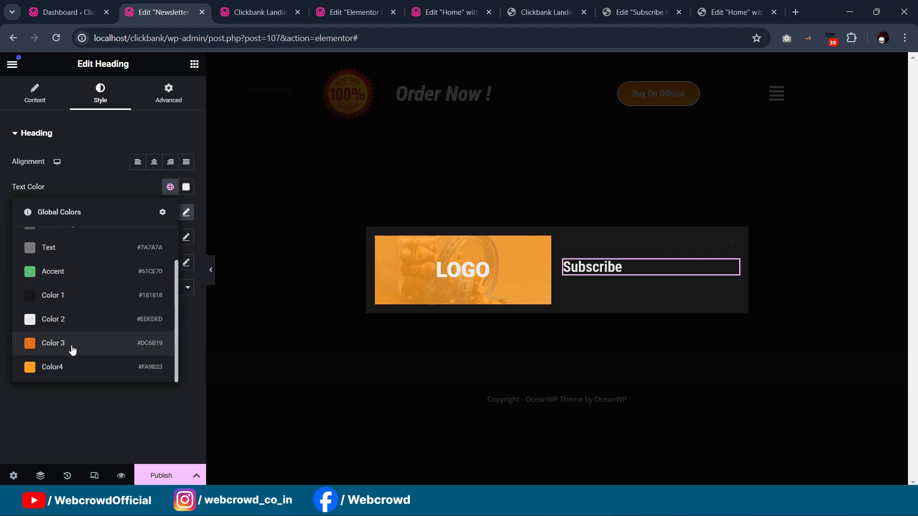
pyautogui.click(73, 350)
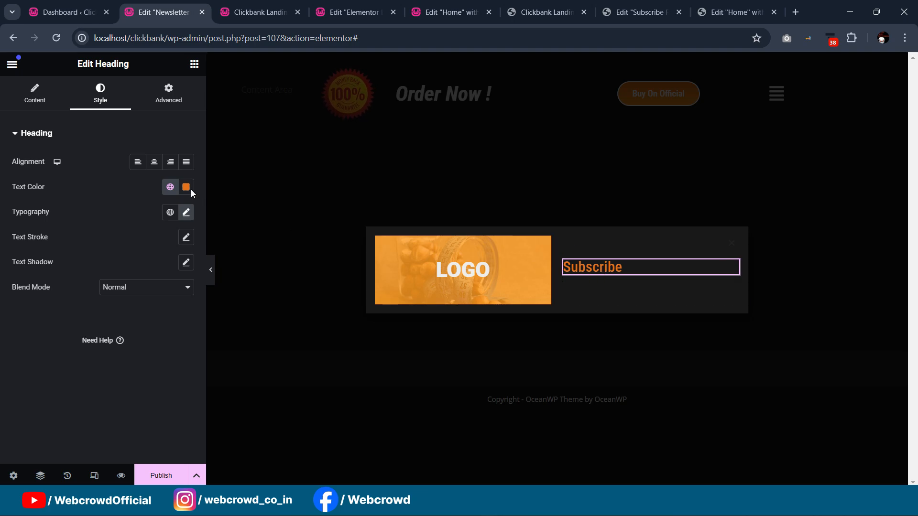
# - Copy a testimonial text widget from the local Home page editor and paste it below the Subscribe heading in the newsletter popup
pyautogui.click(345, 13)
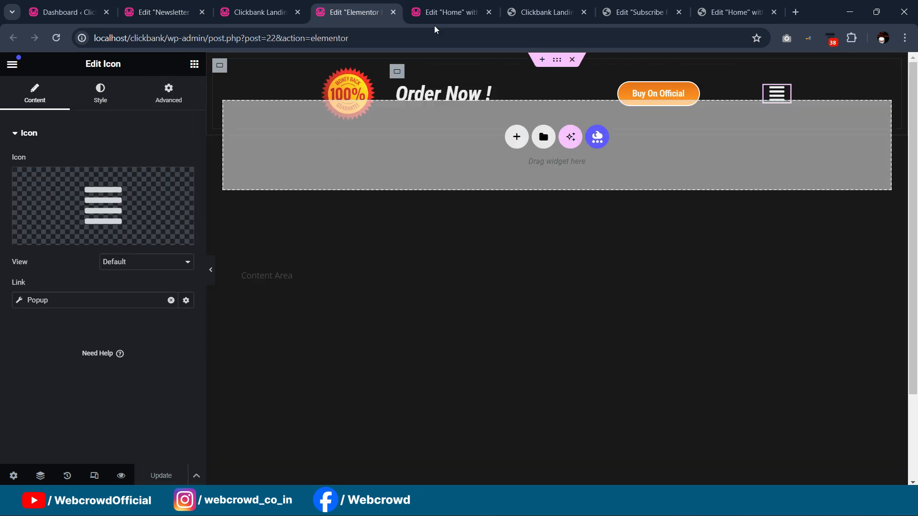
pyautogui.click(442, 12)
pyautogui.scroll(8, 526, 190)
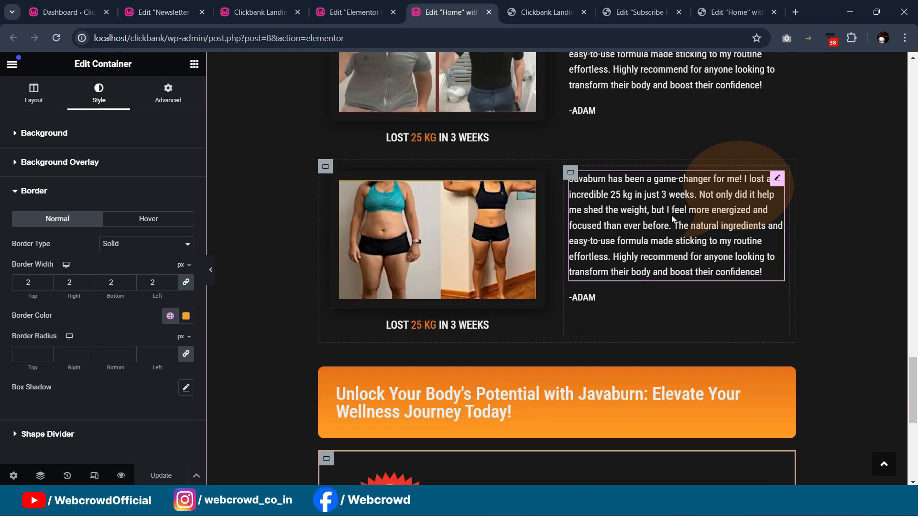
pyautogui.click(777, 184)
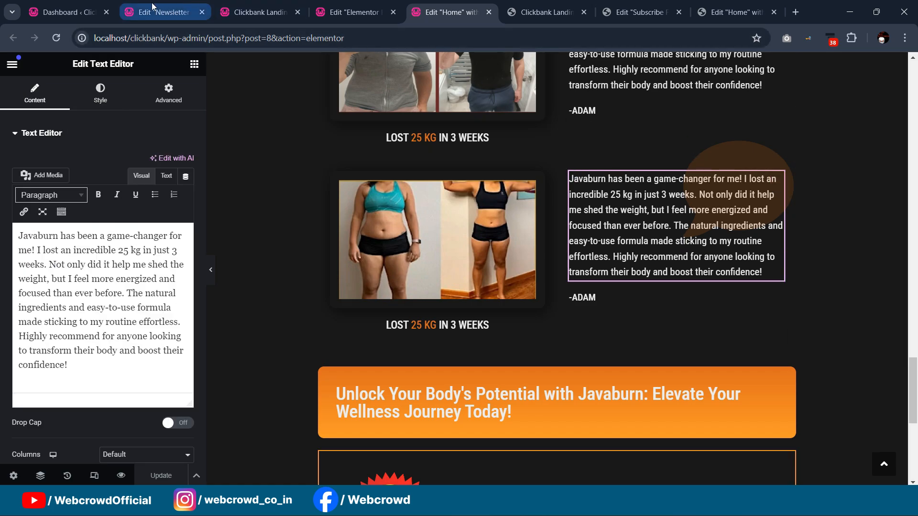
pyautogui.click(178, 5)
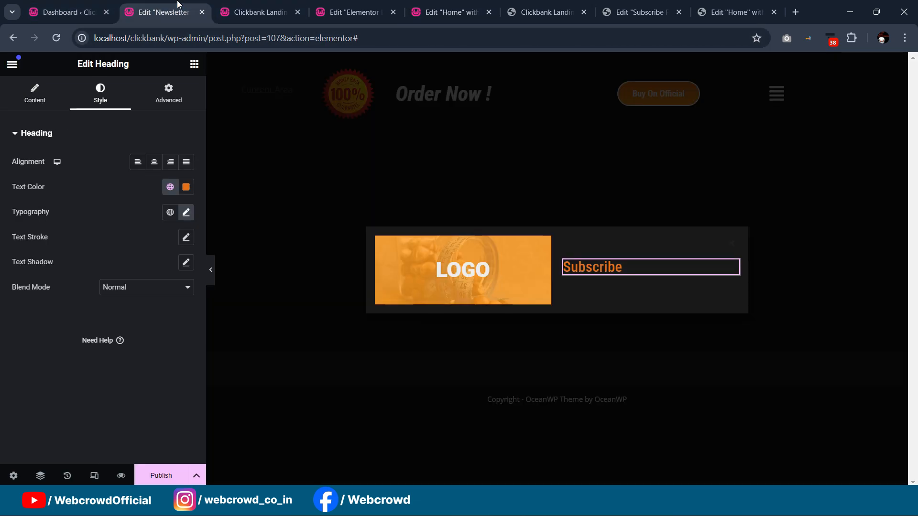
pyautogui.rightClick(574, 253)
pyautogui.click(597, 263)
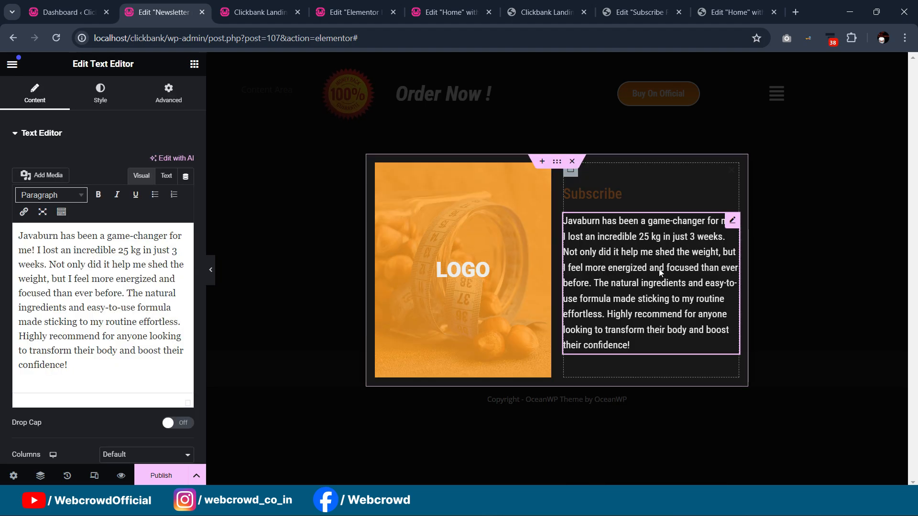
# - Replace the pasted testimonial text with the reference popup's text, "Subscribe to our website for exclusive health and wellness updates delivered straight to your inbox!"
pyautogui.click(716, 12)
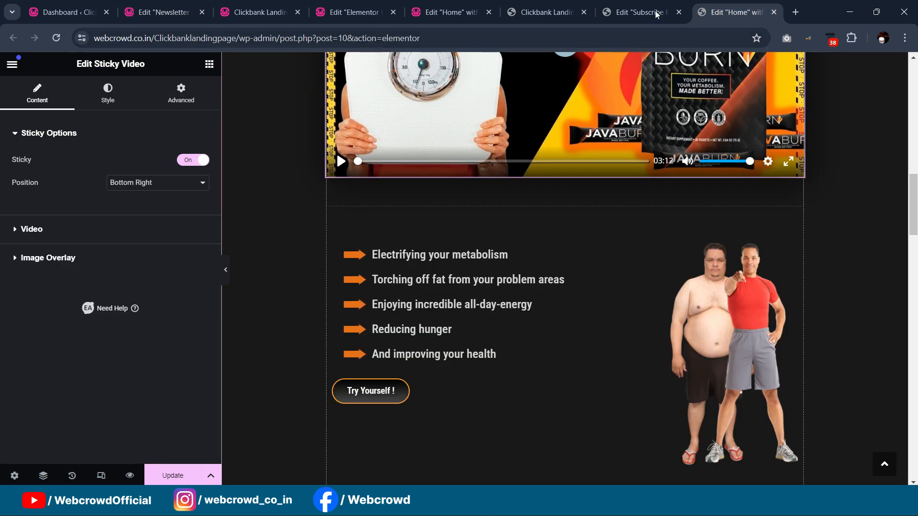
pyautogui.click(631, 11)
pyautogui.click(614, 263)
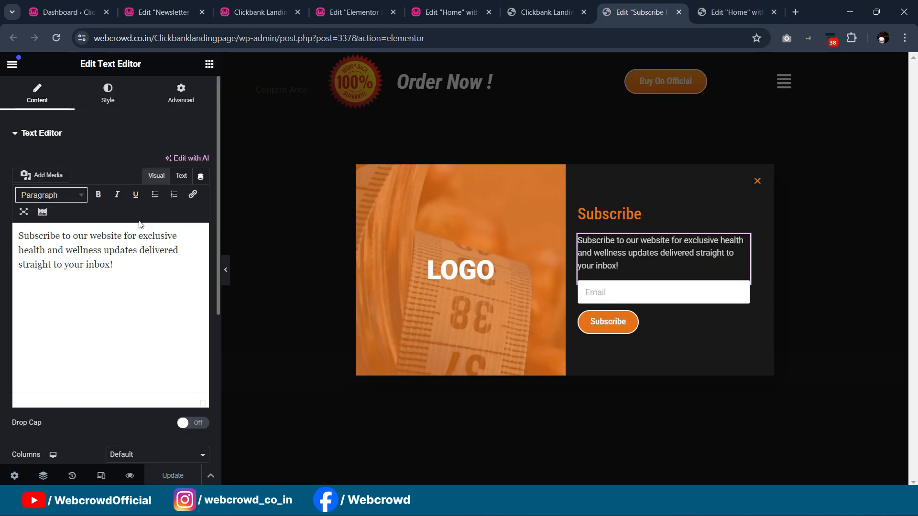
pyautogui.hotkey('ctrl', 'a')
pyautogui.click(138, 266)
pyautogui.hotkey('ctrl', 'a')
pyautogui.hotkey('ctrl', 'c')
pyautogui.click(154, 15)
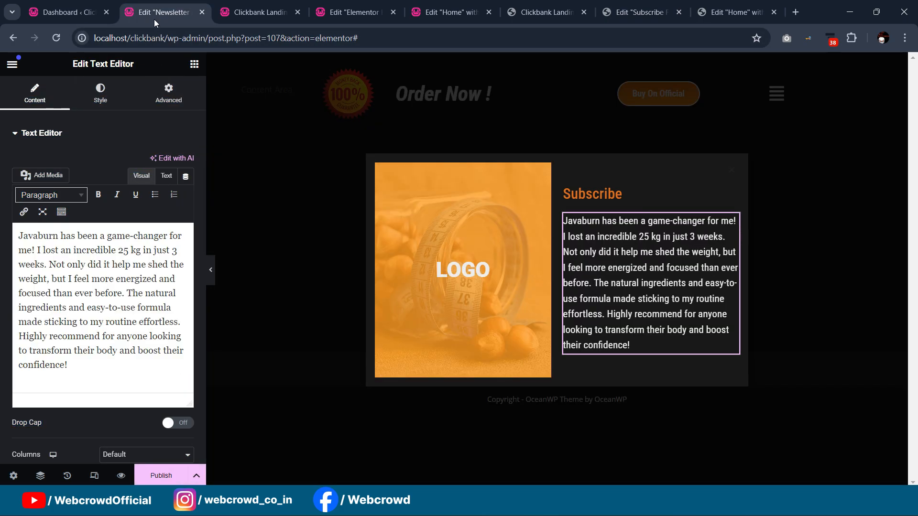
pyautogui.hotkey('ctrl', 'a')
pyautogui.hotkey('ctrl', 'v')
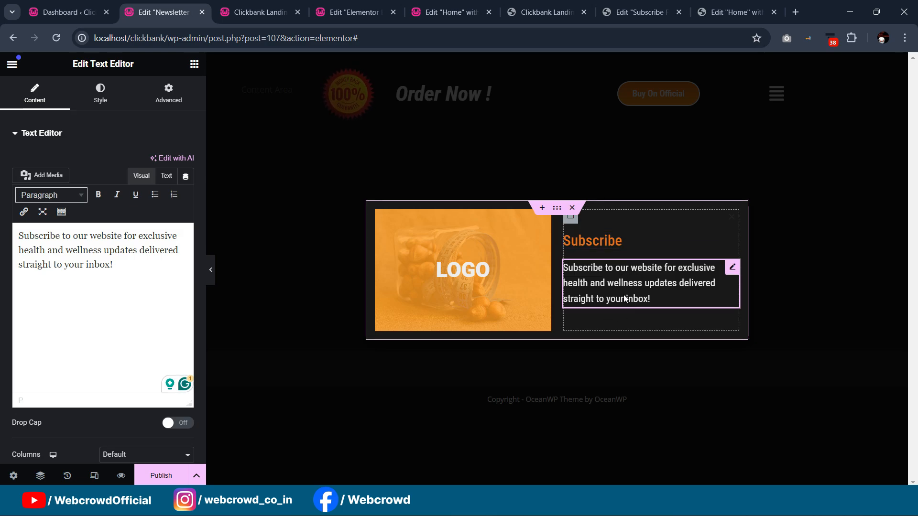
# - Find the Form widget by searching for "form" and add it below the text in the subscribe column
pyautogui.click(195, 64)
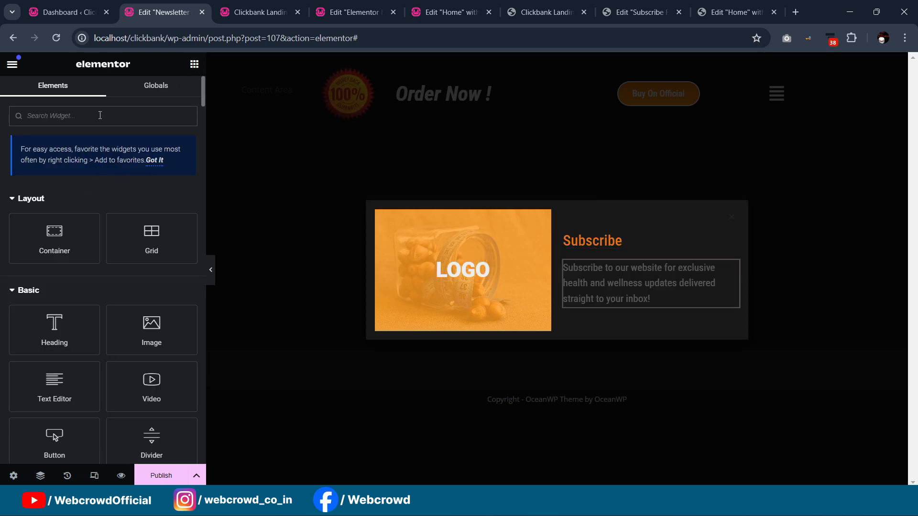
pyautogui.write('form')
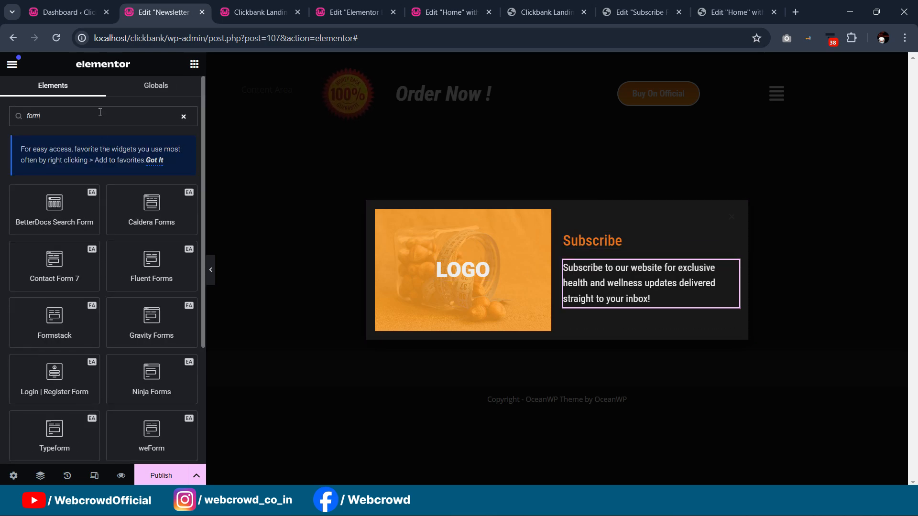
pyautogui.scroll(-3, 150, 286)
pyautogui.moveTo(155, 330); pyautogui.dragTo(627, 276)
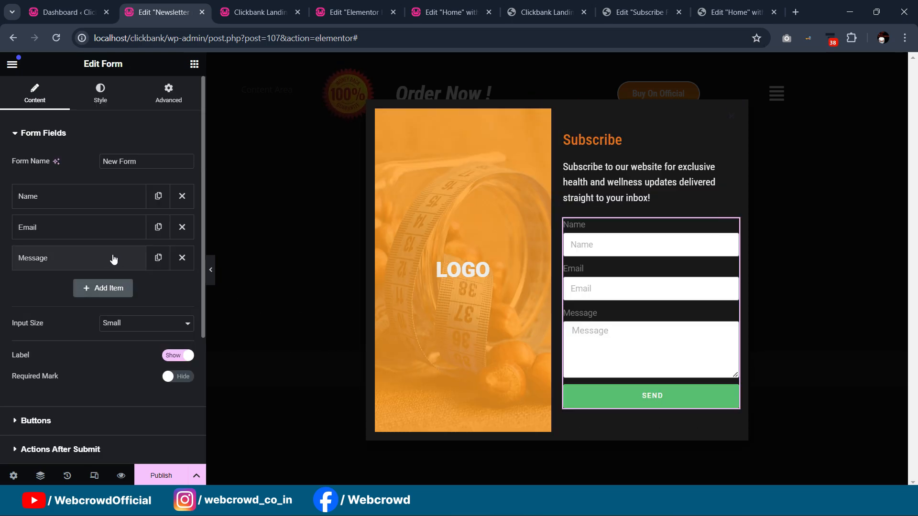
# - Remove the Message and Name fields from the form and open the Email field's settings
pyautogui.click(182, 258)
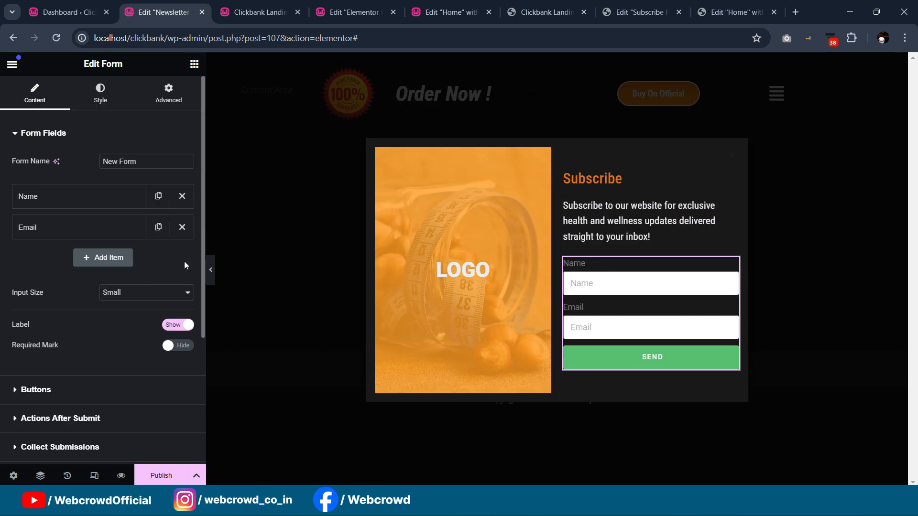
pyautogui.click(182, 198)
pyautogui.click(44, 207)
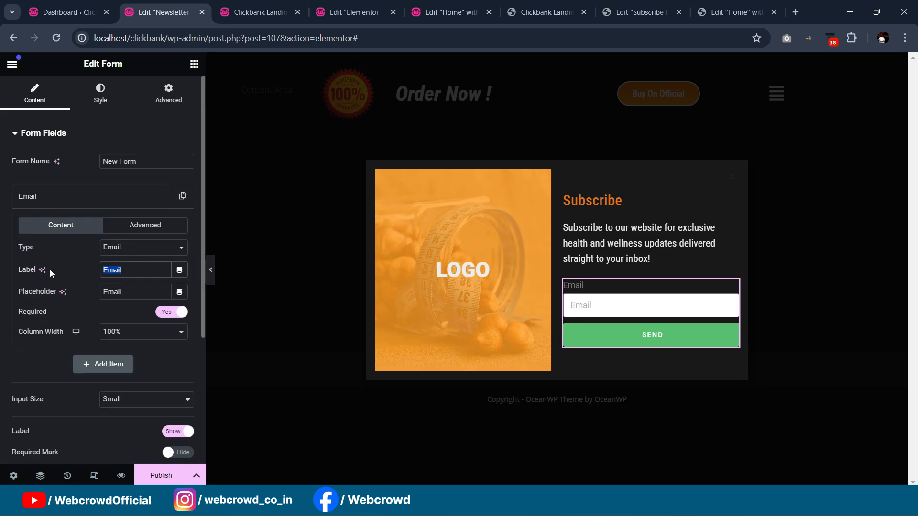
# - Clear the Email field's label and set the form's submit button text to "Subscribe"
pyautogui.press('BackSpace')
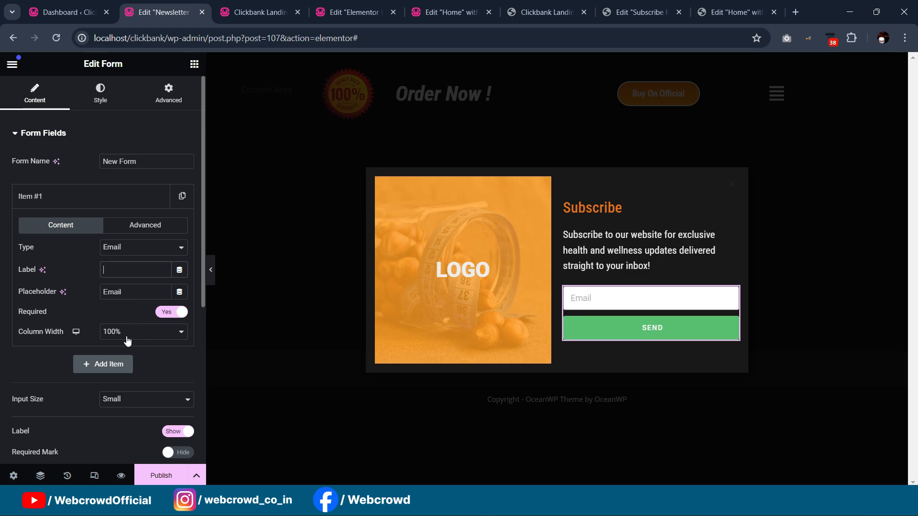
pyautogui.scroll(-3, 110, 351)
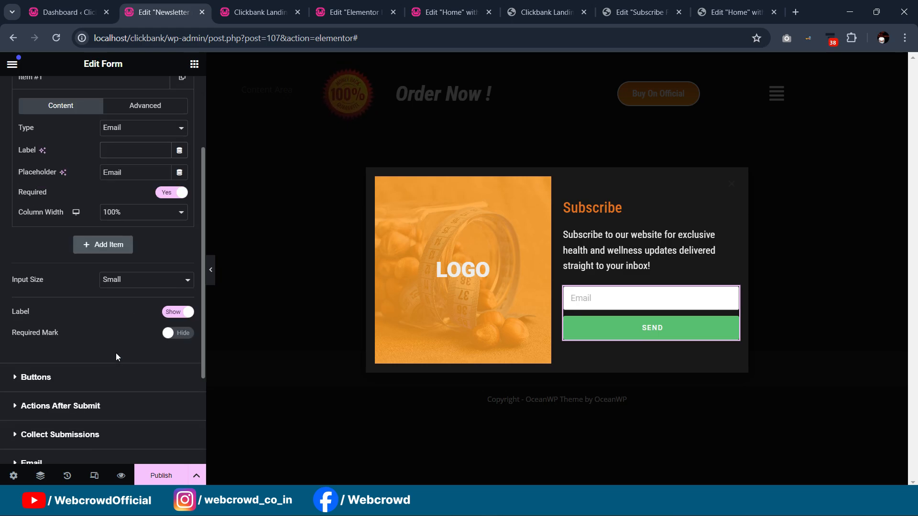
pyautogui.click(61, 380)
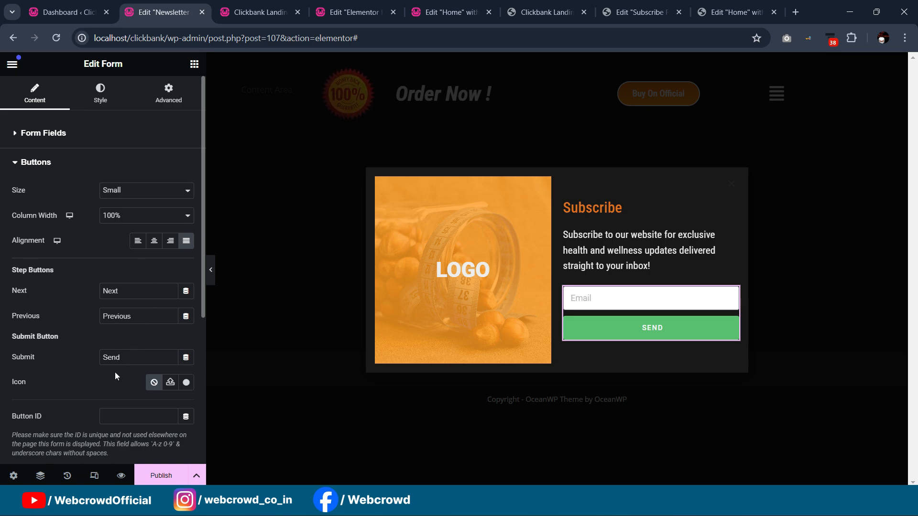
pyautogui.write('Subscribe')
# - Set the form's Next & Submit button background to the global orange color
pyautogui.click(93, 106)
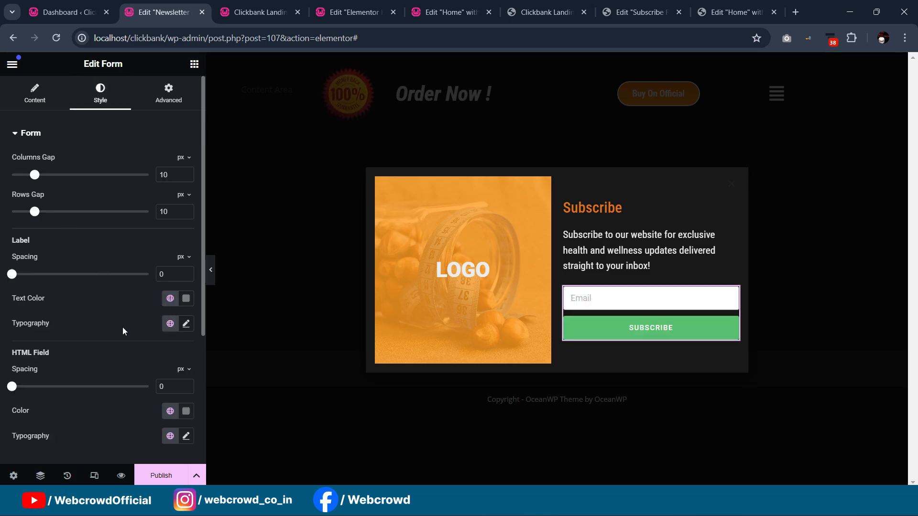
pyautogui.scroll(-4, 123, 330)
pyautogui.click(36, 332)
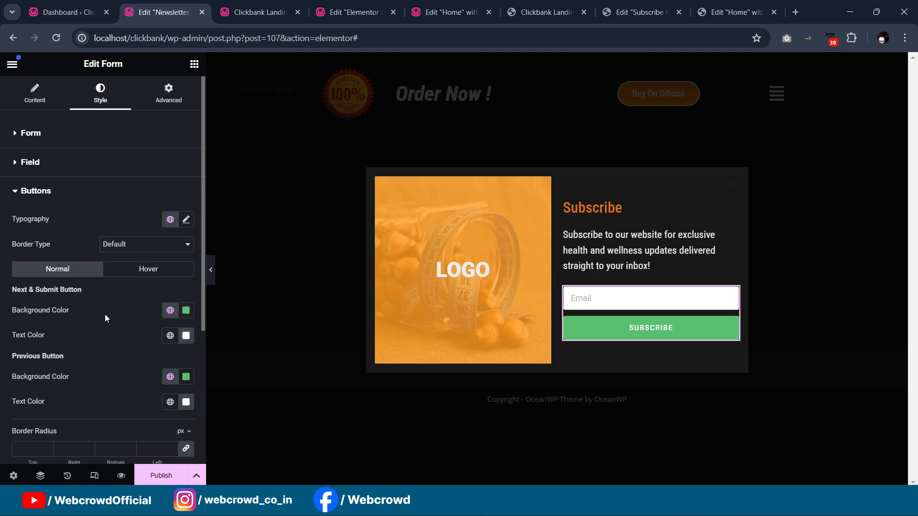
pyautogui.click(171, 311)
pyautogui.click(182, 314)
pyautogui.click(136, 322)
pyautogui.click(135, 322)
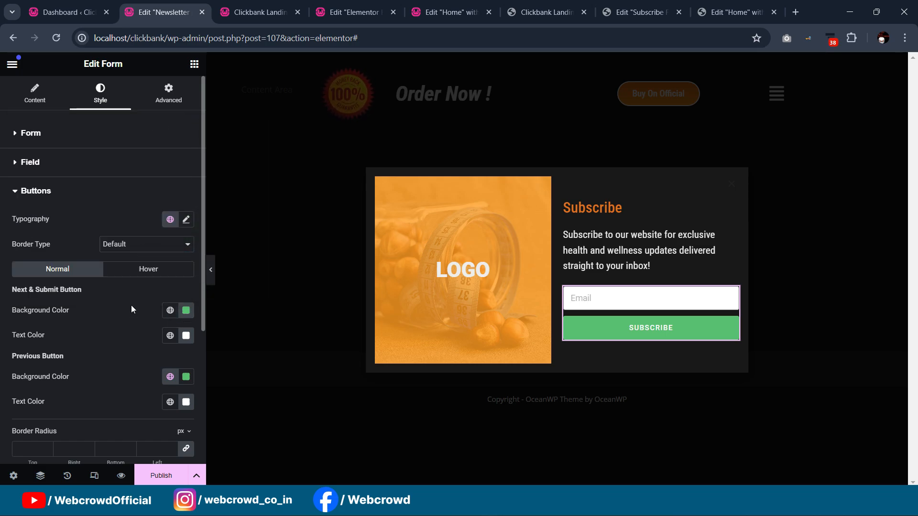
pyautogui.scroll(-1, 131, 305)
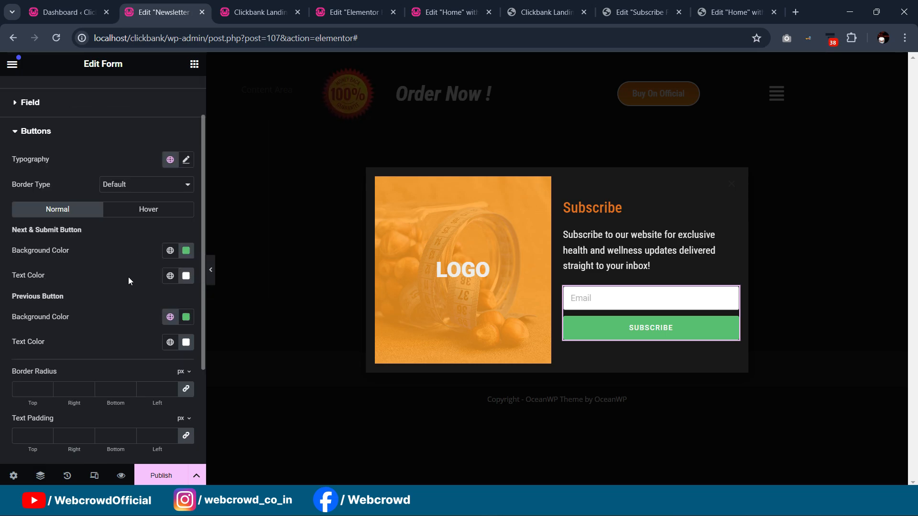
pyautogui.click(170, 250)
pyautogui.scroll(-1, 136, 378)
pyautogui.click(76, 407)
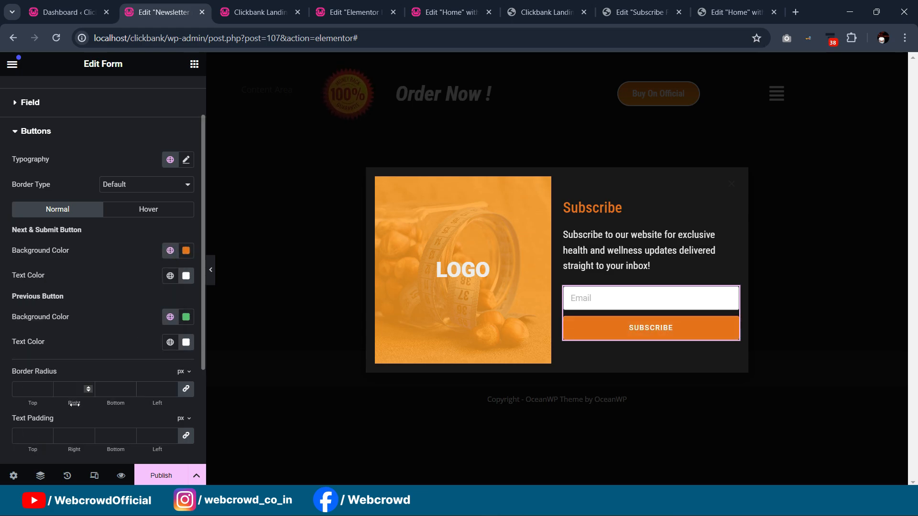
# - Check the Subscribe button in the reference popup and the local landing page's button styling, and return to the newsletter popup editor
pyautogui.click(642, 6)
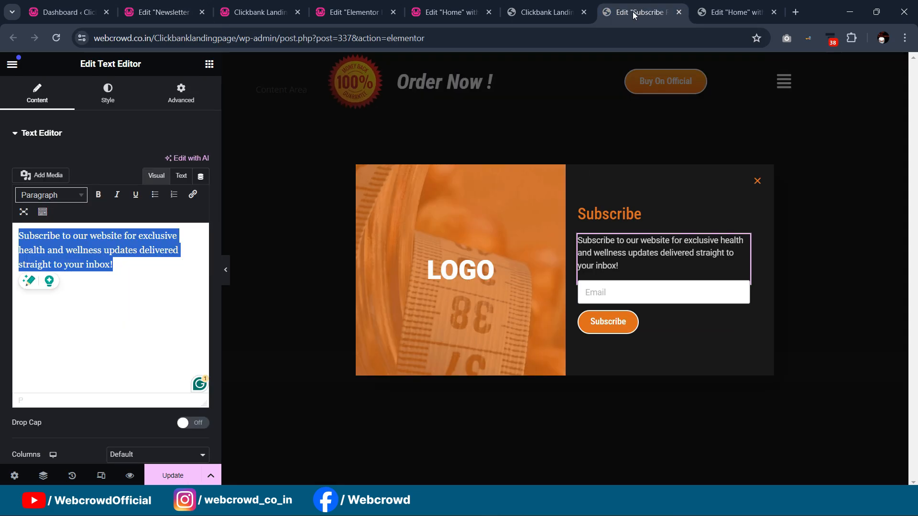
pyautogui.click(339, 13)
pyautogui.click(285, 13)
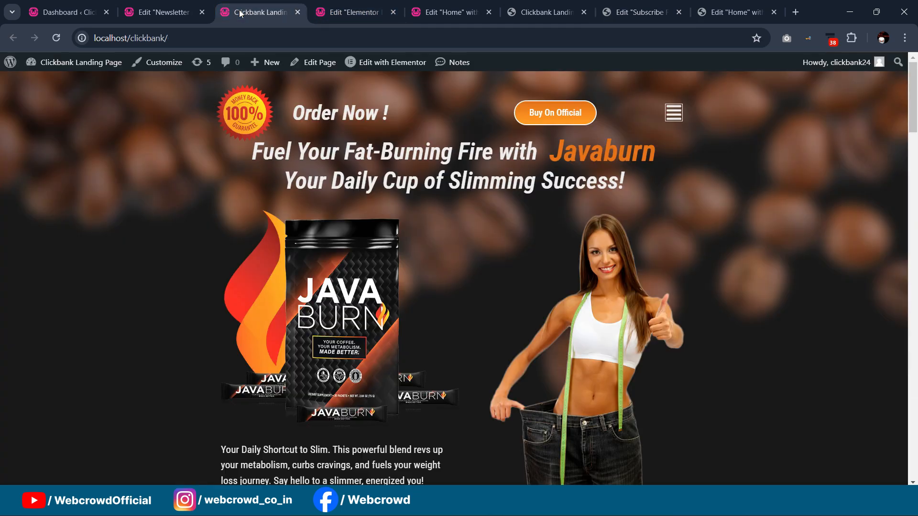
pyautogui.click(160, 12)
pyautogui.click(258, 12)
pyautogui.click(158, 13)
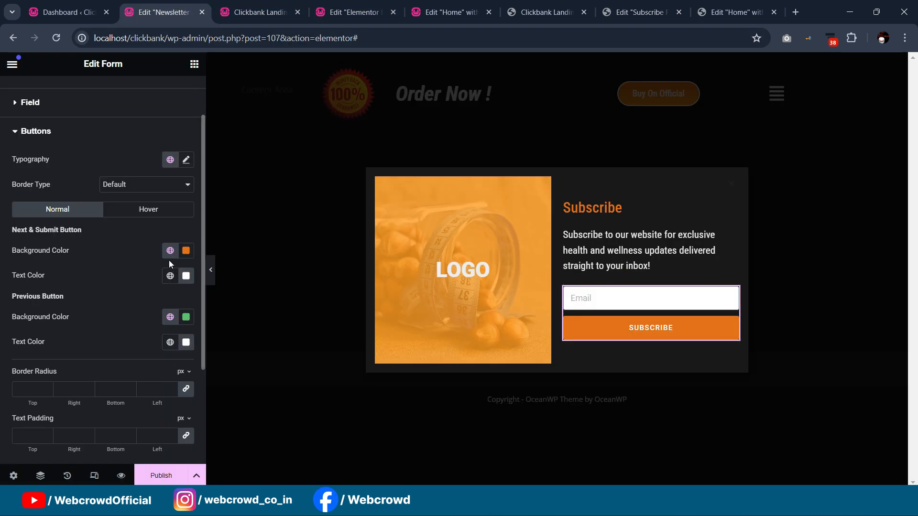
# - Set the Subscribe button's typography to Roboto Condensed with Normal transform, 0.3 px letter spacing and a size just above 14 px
pyautogui.click(187, 161)
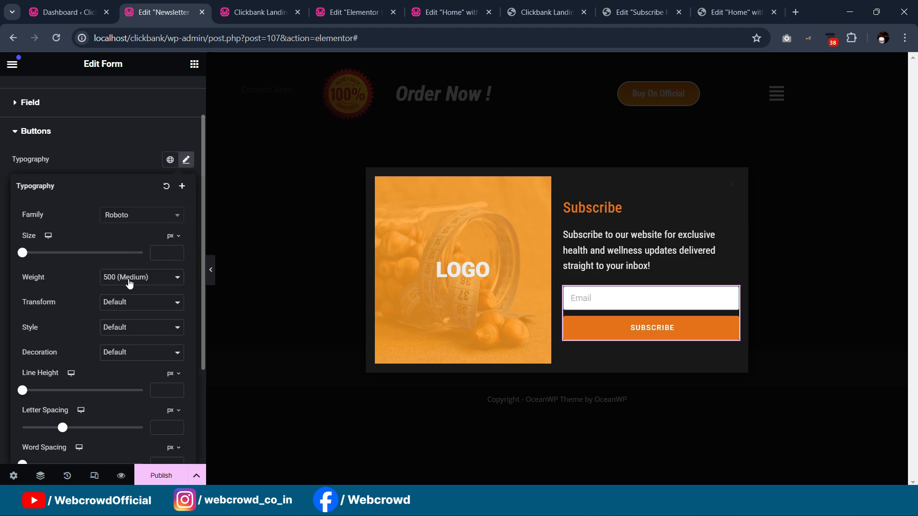
pyautogui.click(119, 306)
pyautogui.click(125, 350)
pyautogui.moveTo(62, 429); pyautogui.dragTo(65, 434)
pyautogui.click(140, 218)
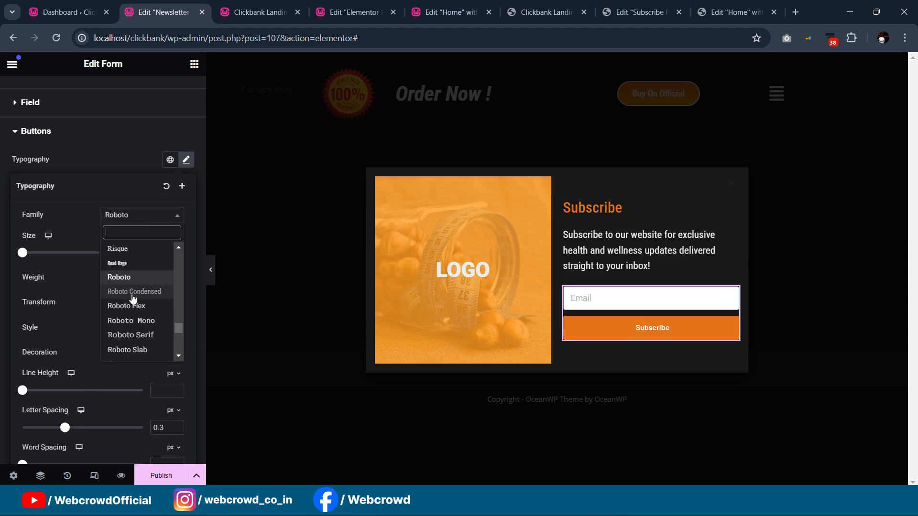
pyautogui.click(133, 293)
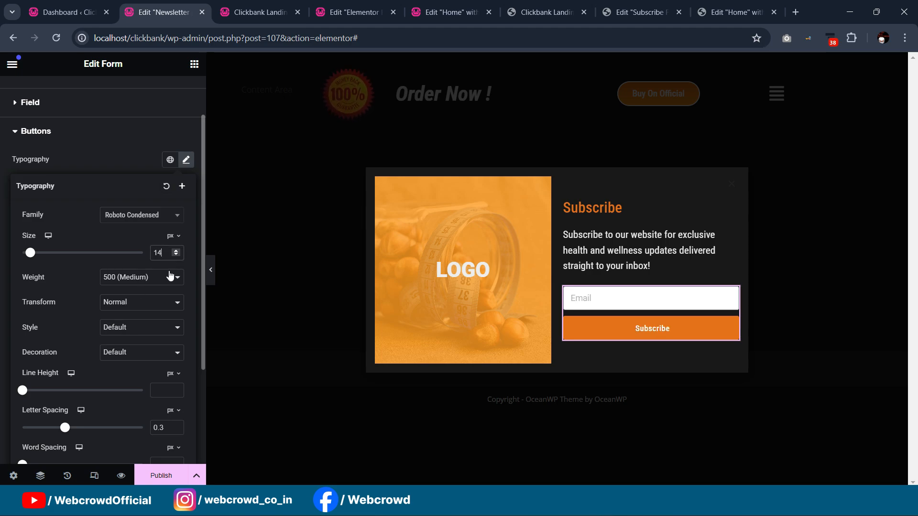
pyautogui.press('Up')
# - Round the Subscribe button with a border radius of 100 px on all corners
pyautogui.scroll(-2, 111, 352)
pyautogui.scroll(4, 110, 347)
pyautogui.scroll(-2, 100, 292)
pyautogui.click(114, 167)
pyautogui.write('100')
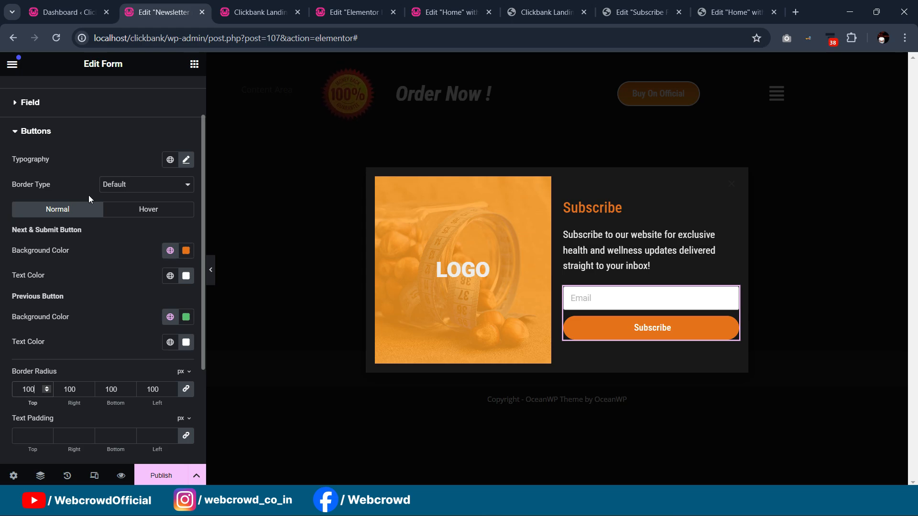
# - Align the form's Subscribe button to the left instead of stretching it across the column
pyautogui.scroll(2, 88, 197)
pyautogui.click(37, 103)
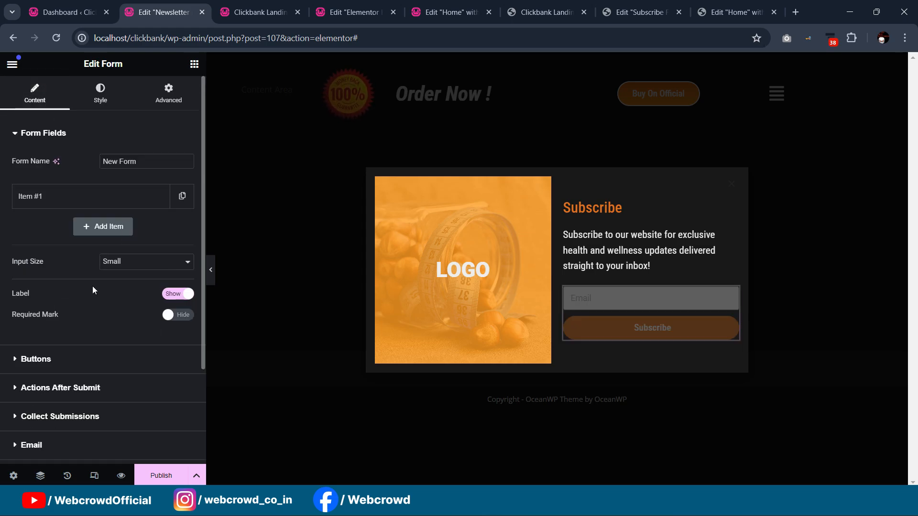
pyautogui.click(79, 367)
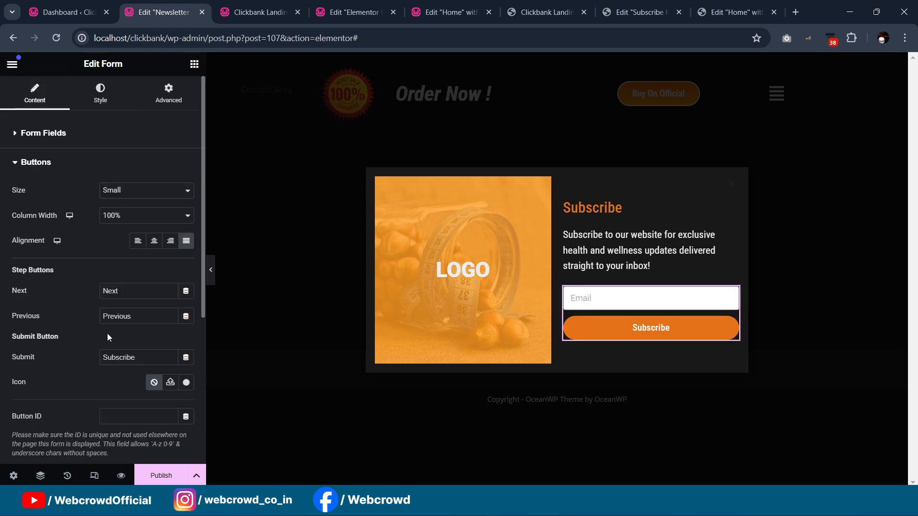
pyautogui.click(138, 242)
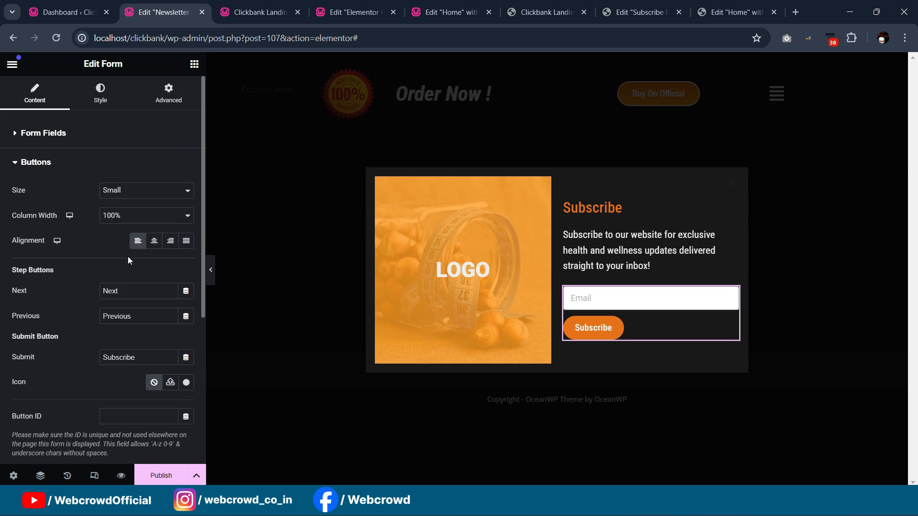
# - Give the Subscribe button a solid border 2 px wide on all sides
pyautogui.click(113, 106)
pyautogui.scroll(-2, 102, 225)
pyautogui.scroll(-3, 102, 226)
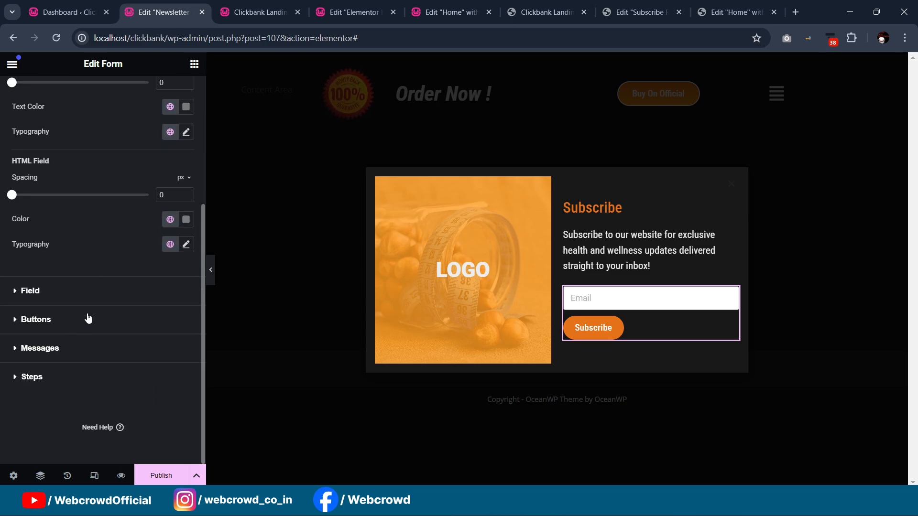
pyautogui.click(82, 320)
pyautogui.scroll(-4, 113, 279)
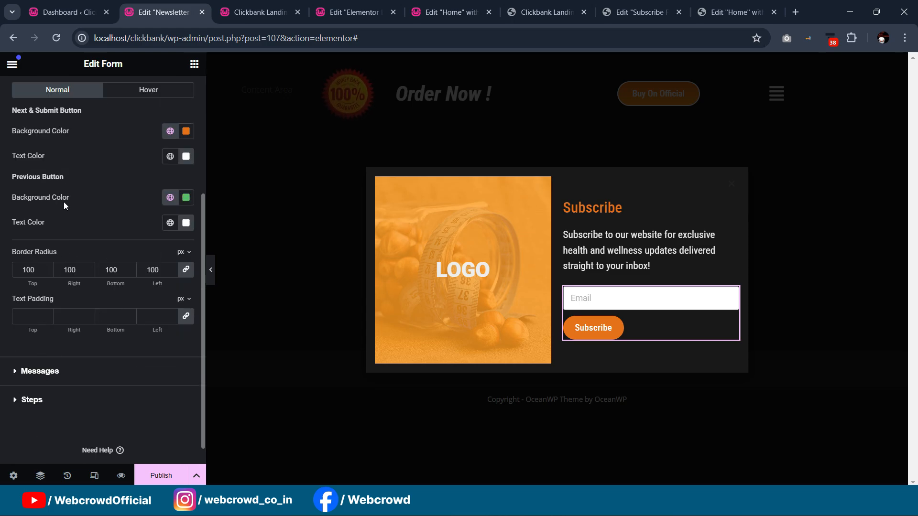
pyautogui.scroll(1, 74, 180)
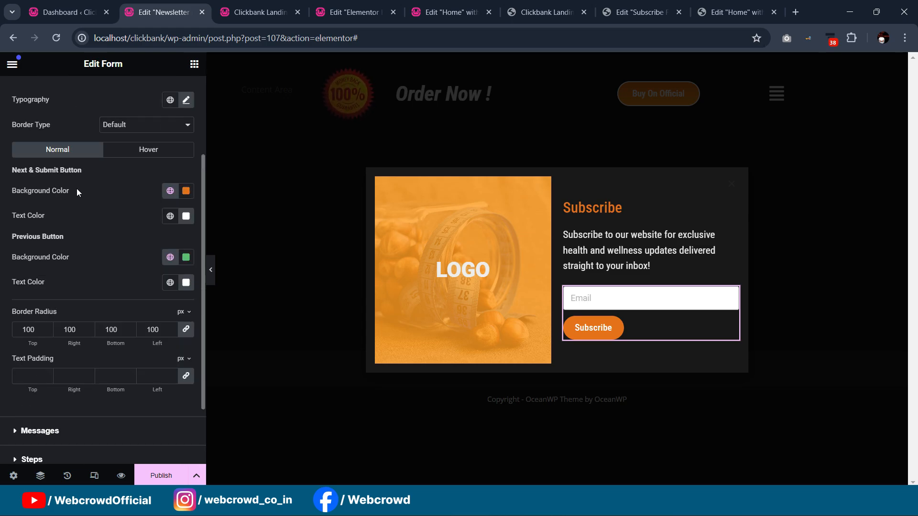
pyautogui.click(117, 134)
pyautogui.click(119, 156)
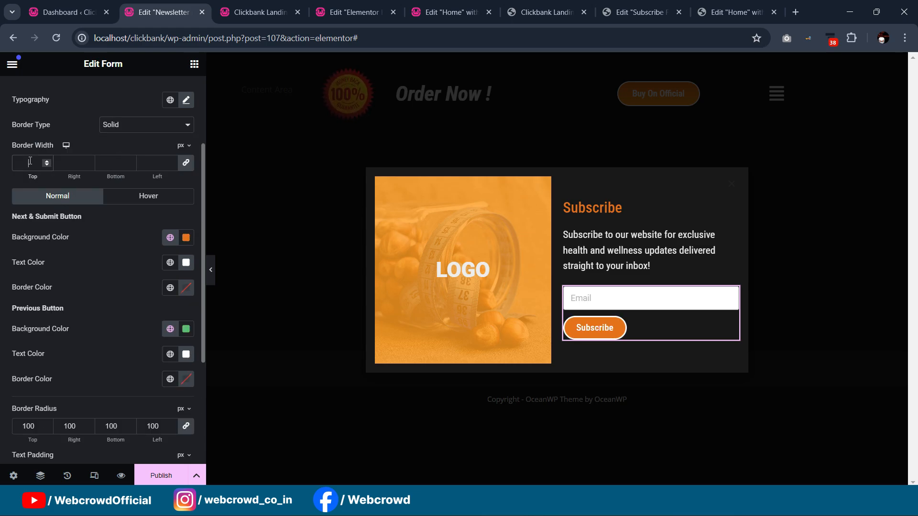
pyautogui.click(30, 163)
pyautogui.write('2')
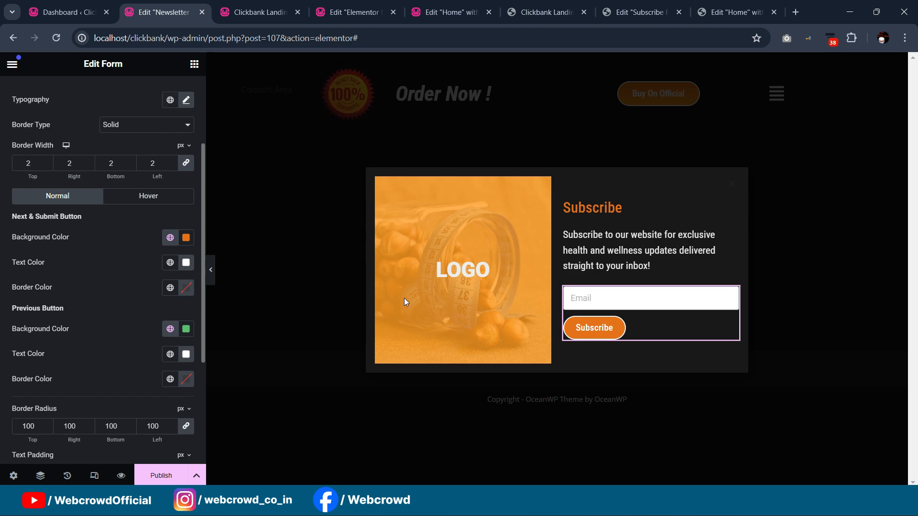
# - Preview the newsletter popup without the editing panel and compare its layout with the reference popup
pyautogui.click(212, 273)
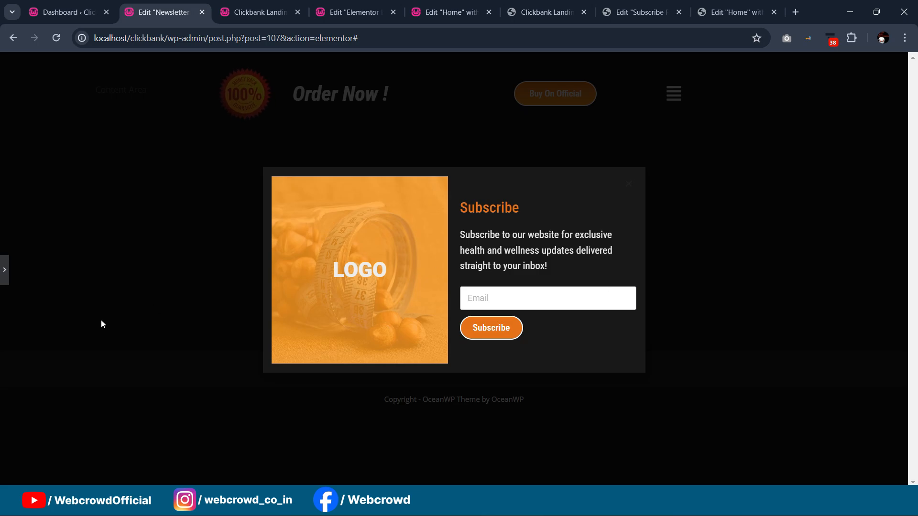
pyautogui.click(5, 269)
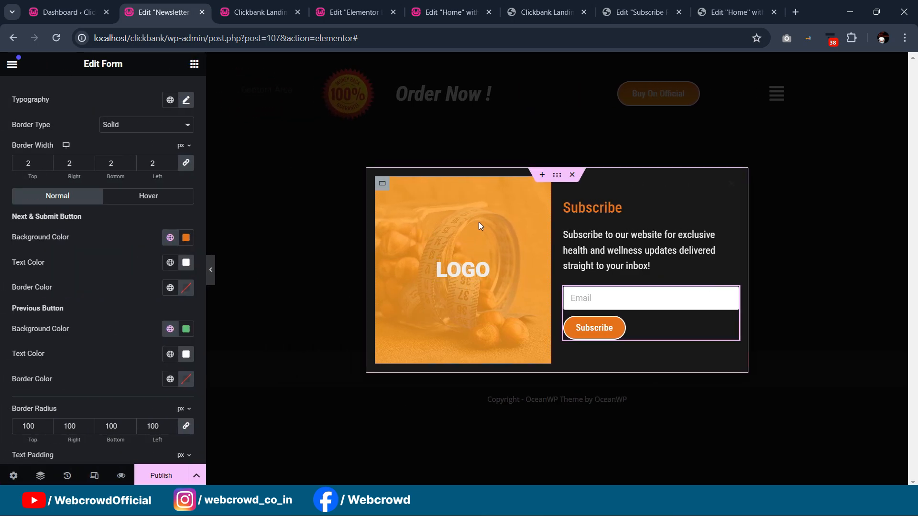
pyautogui.click(622, 14)
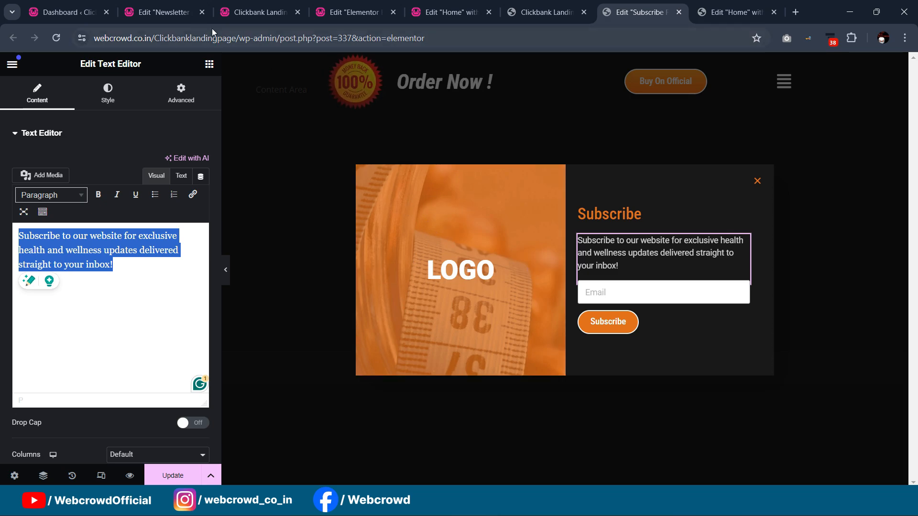
pyautogui.click(162, 12)
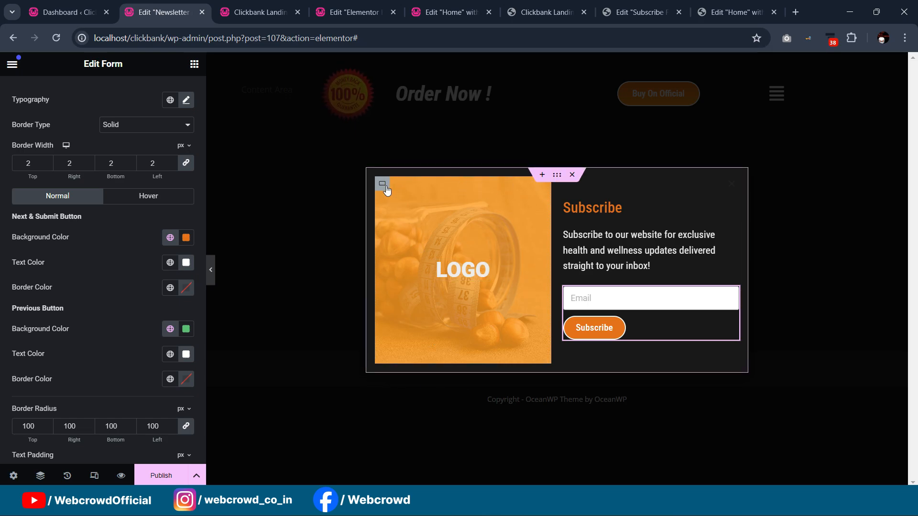
# - Set the popup's outer container padding to 0 px on all sides and preview the popup without the editing panel
pyautogui.click(557, 175)
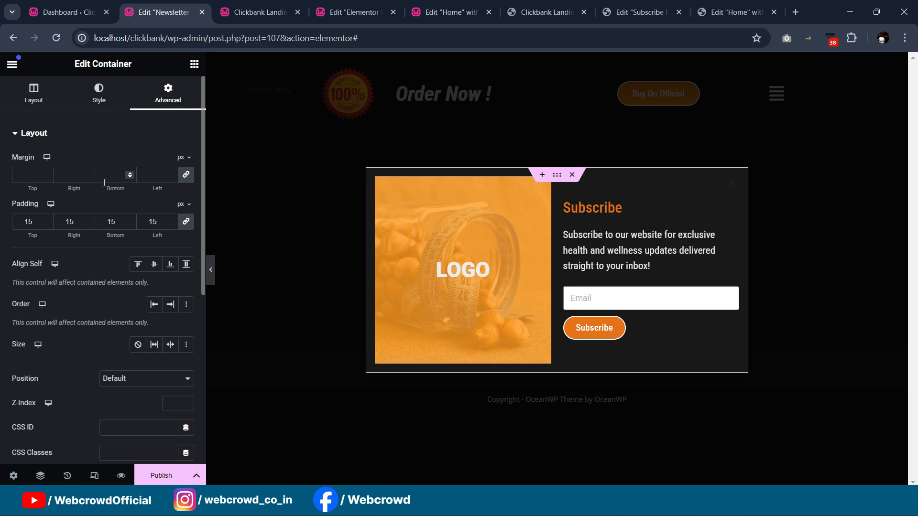
pyautogui.moveTo(37, 222); pyautogui.dragTo(0, 223)
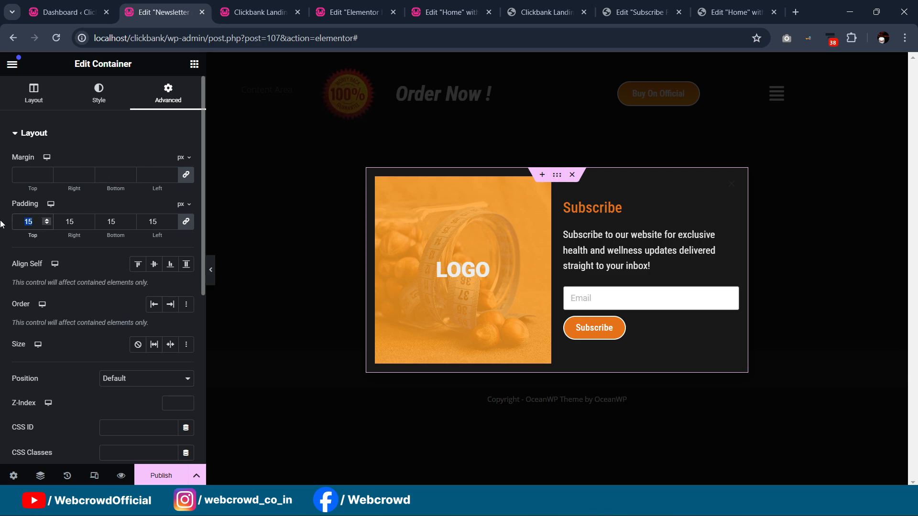
pyautogui.write('0')
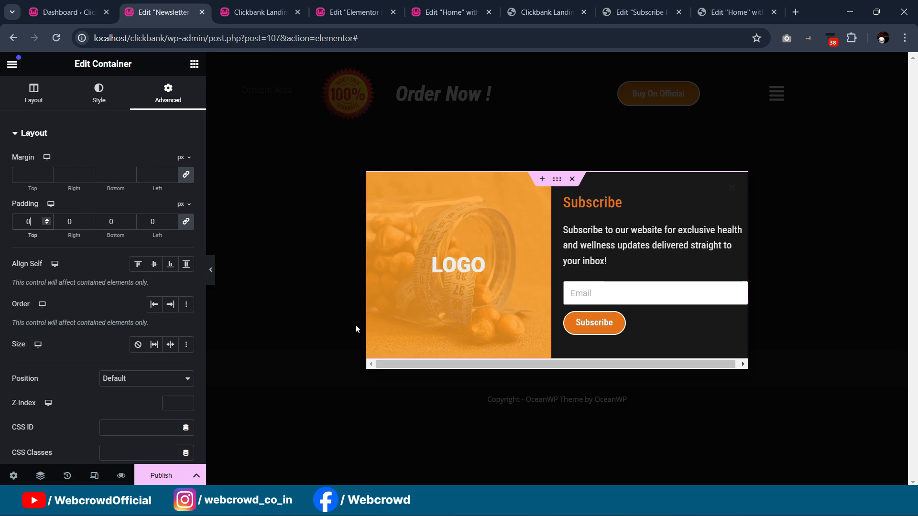
pyautogui.click(213, 273)
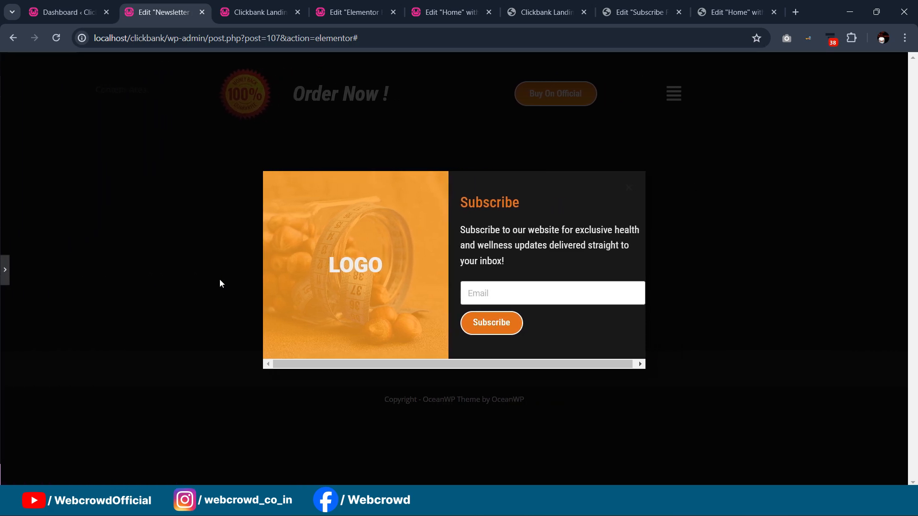
pyautogui.click(4, 270)
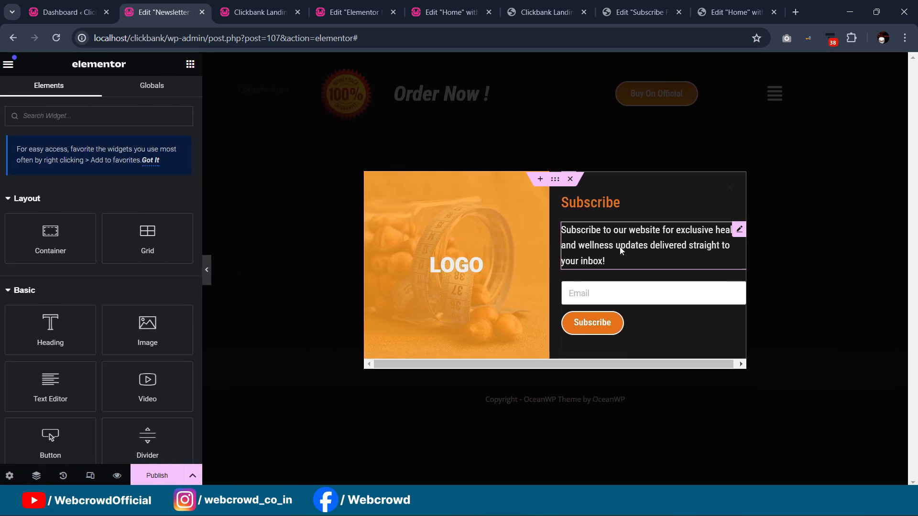
# - Select the subscribe column's container in the Navigator and set its right padding to 30 px
pyautogui.moveTo(516, 365); pyautogui.dragTo(557, 184)
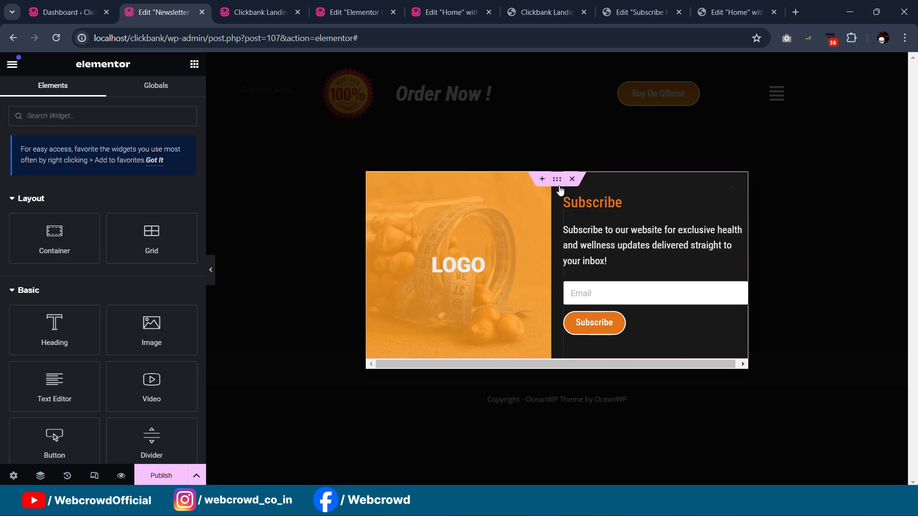
pyautogui.click(40, 476)
pyautogui.click(830, 137)
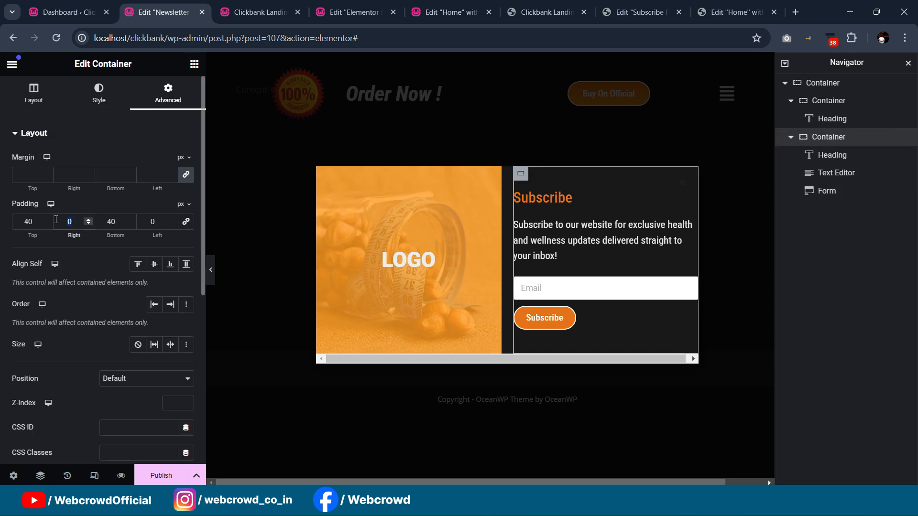
pyautogui.write('30')
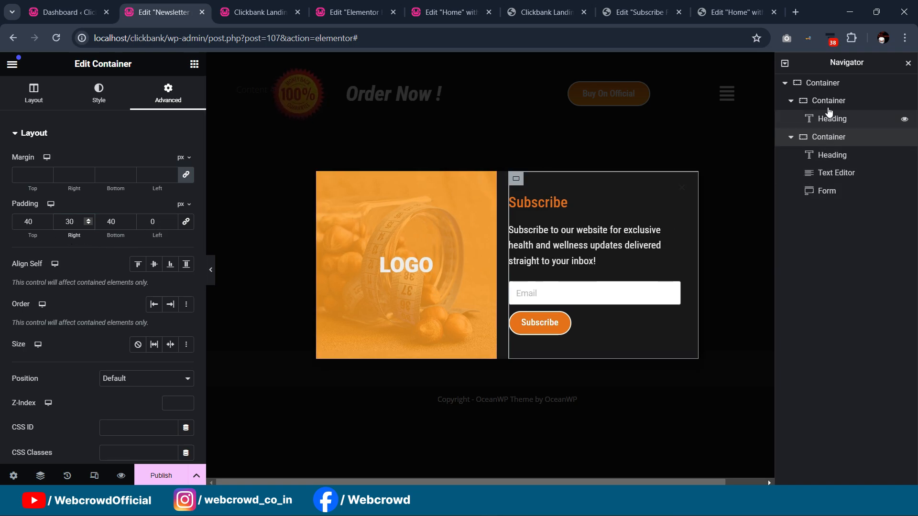
# - Set the LOGO image column's left and right padding to 30 px and preview the popup without the editing panel
pyautogui.click(829, 102)
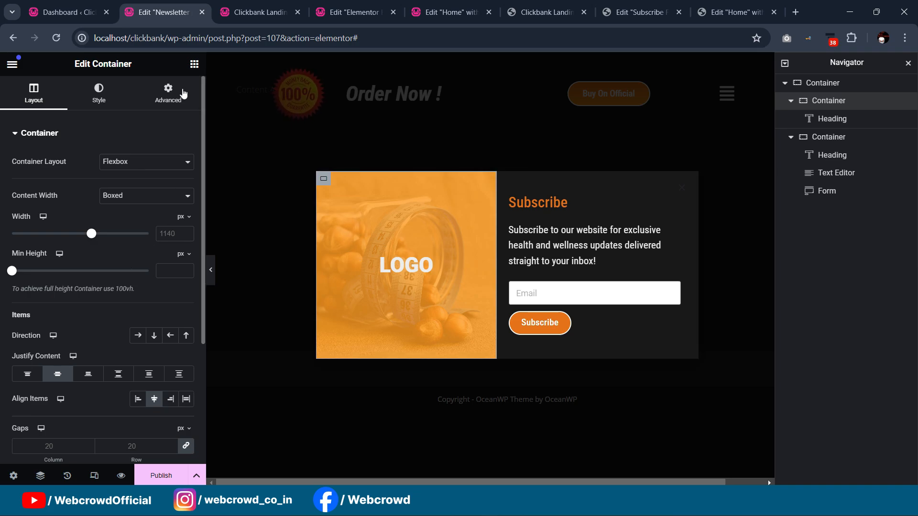
pyautogui.click(183, 98)
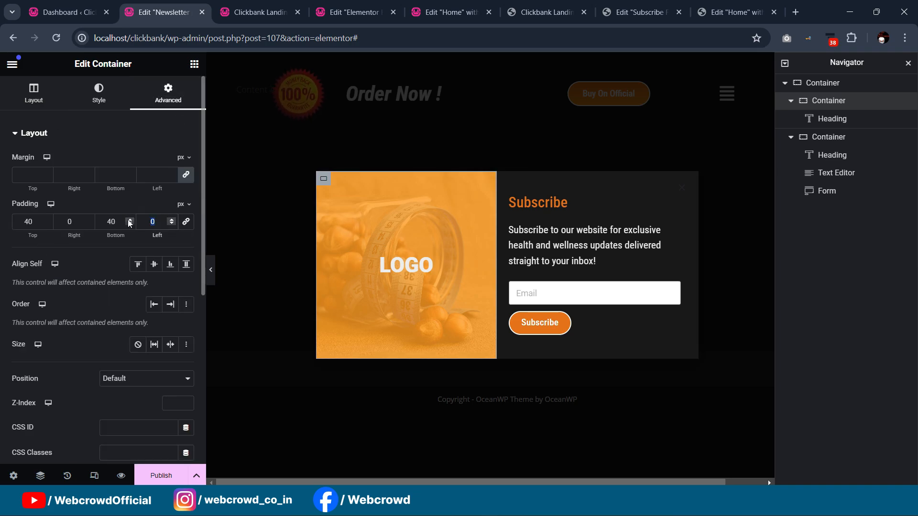
pyautogui.write('30')
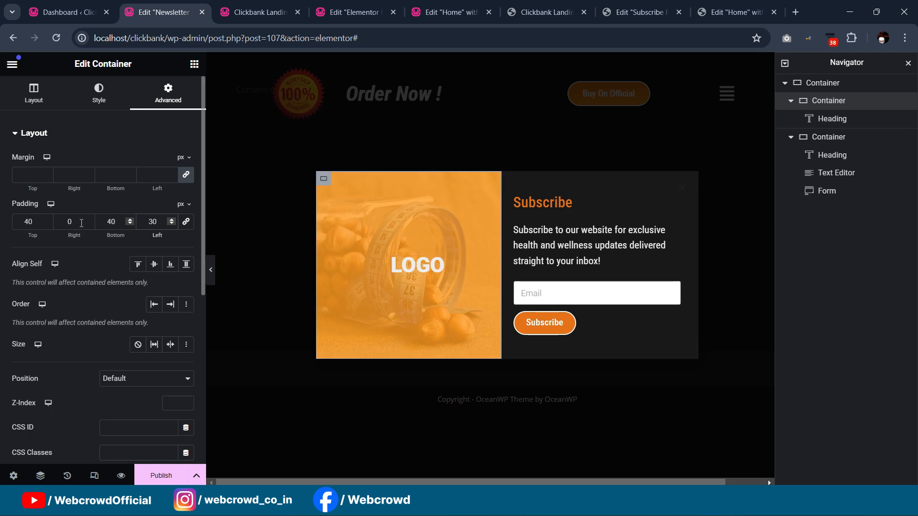
pyautogui.write('30')
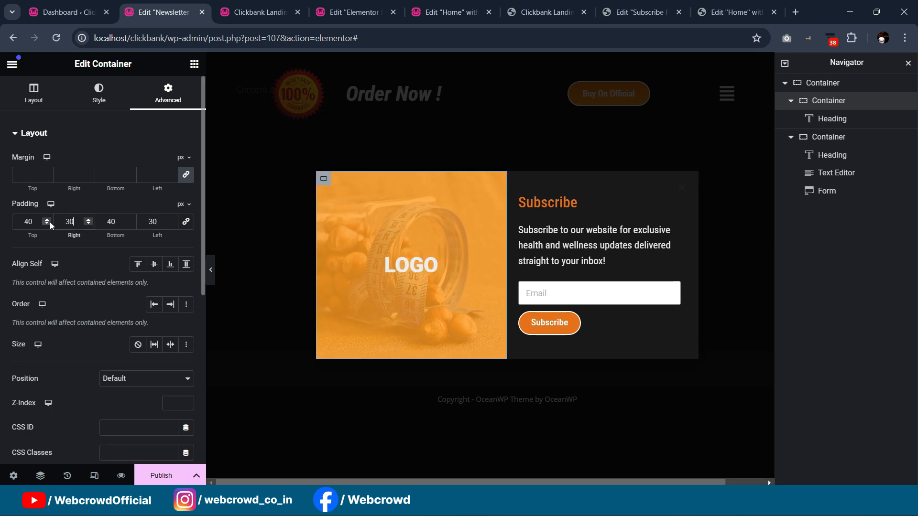
pyautogui.click(211, 270)
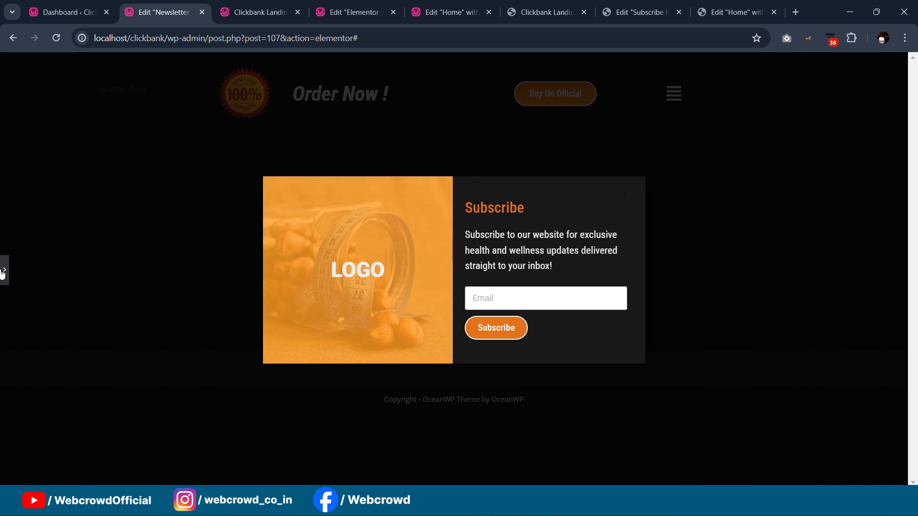
pyautogui.click(4, 271)
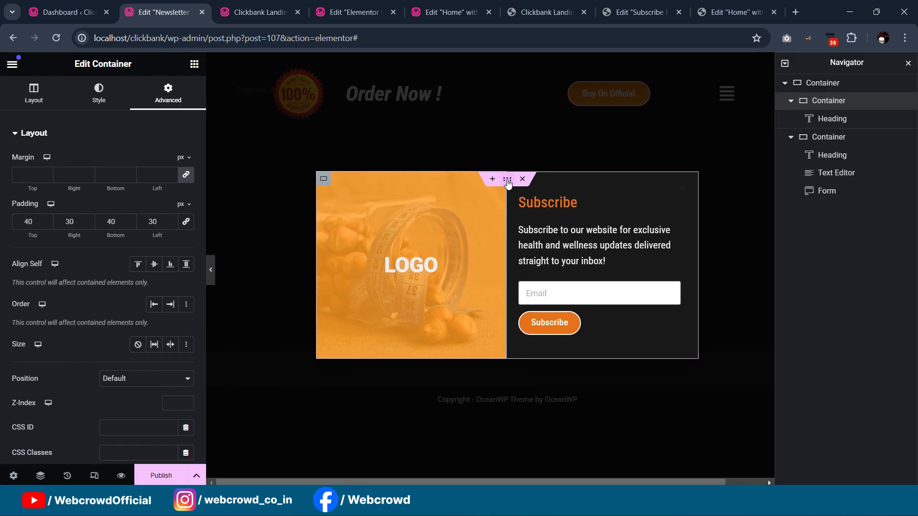
# - Set the popup's outer container width to 800 px and check the design against the reference popup
pyautogui.click(507, 182)
pyautogui.click(33, 93)
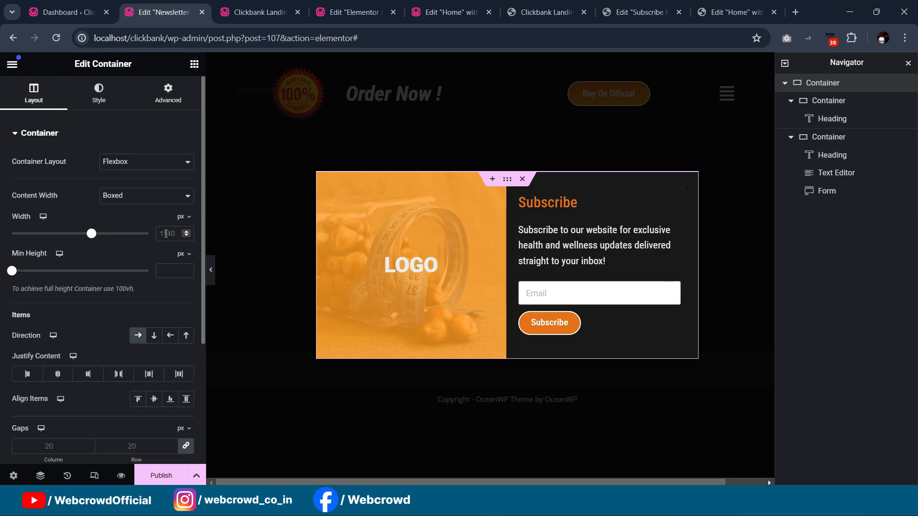
pyautogui.write('800')
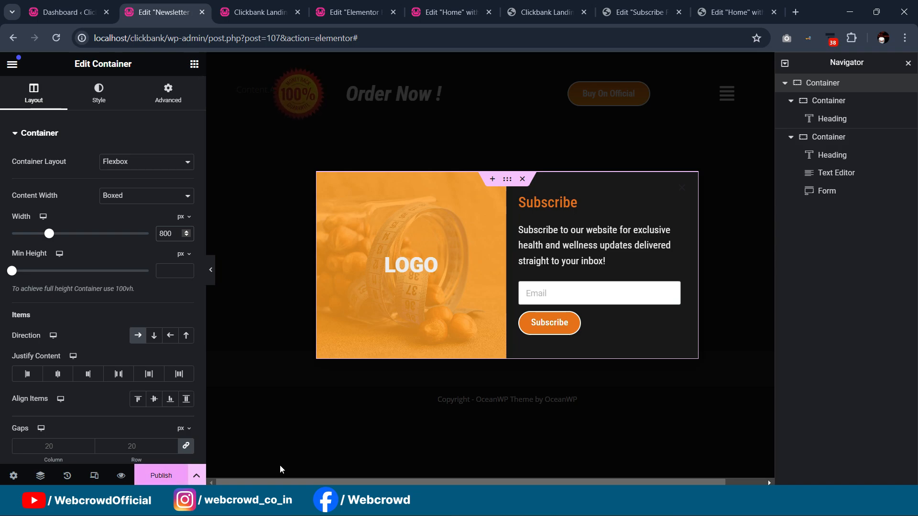
pyautogui.click(636, 14)
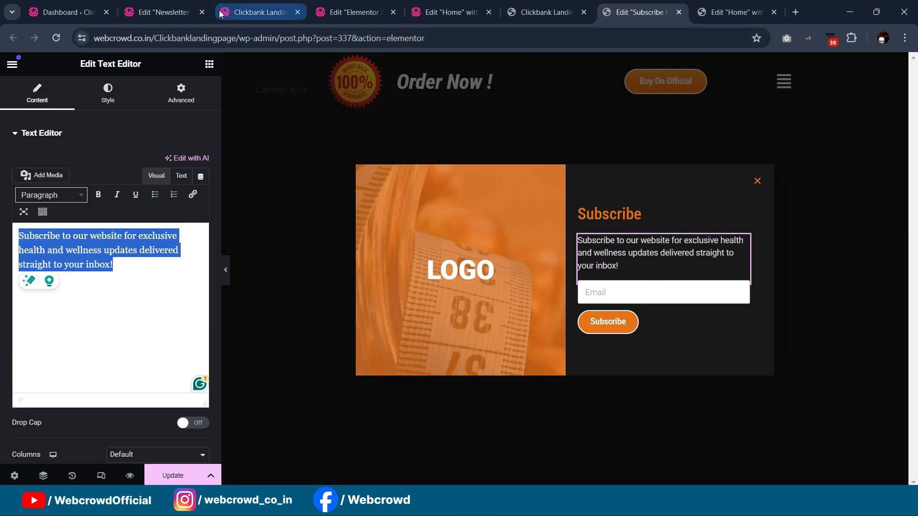
pyautogui.click(259, 12)
pyautogui.click(174, 15)
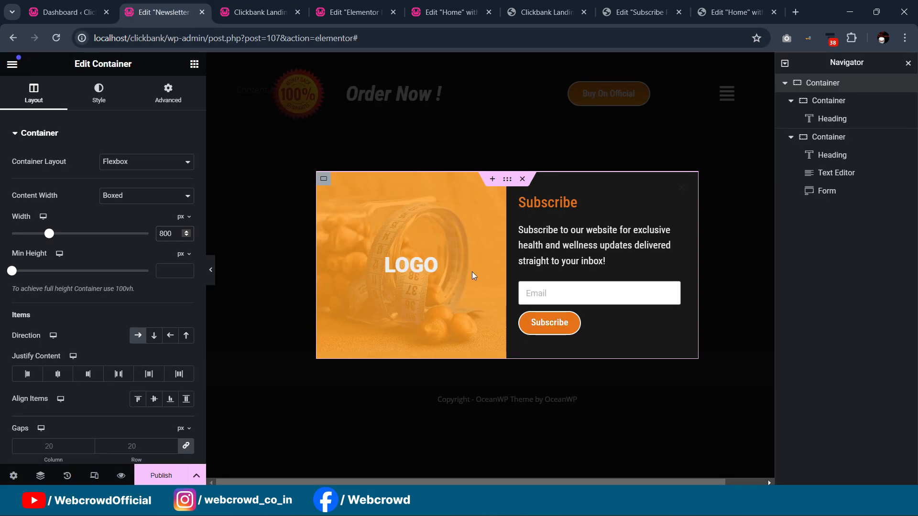
# - Change the LOGO image column's background overlay to the darker orange global color
pyautogui.click(325, 180)
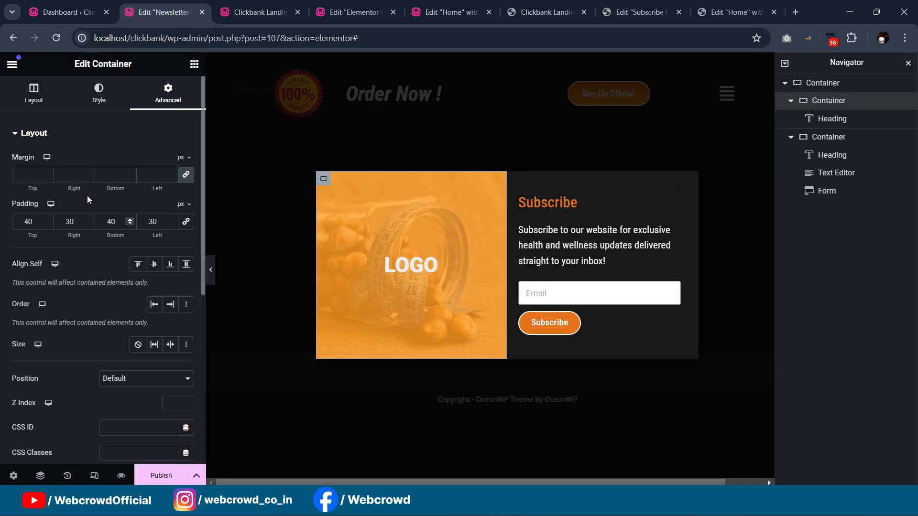
pyautogui.click(99, 93)
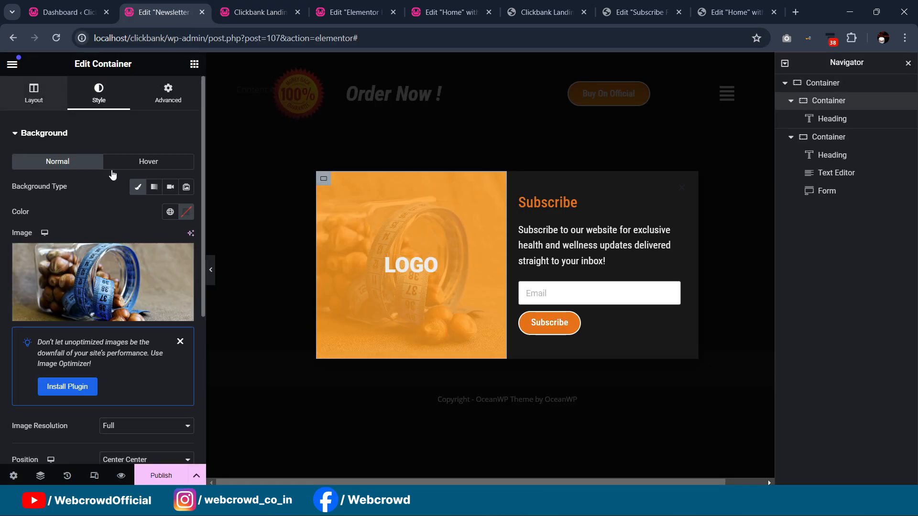
pyautogui.scroll(-6, 91, 287)
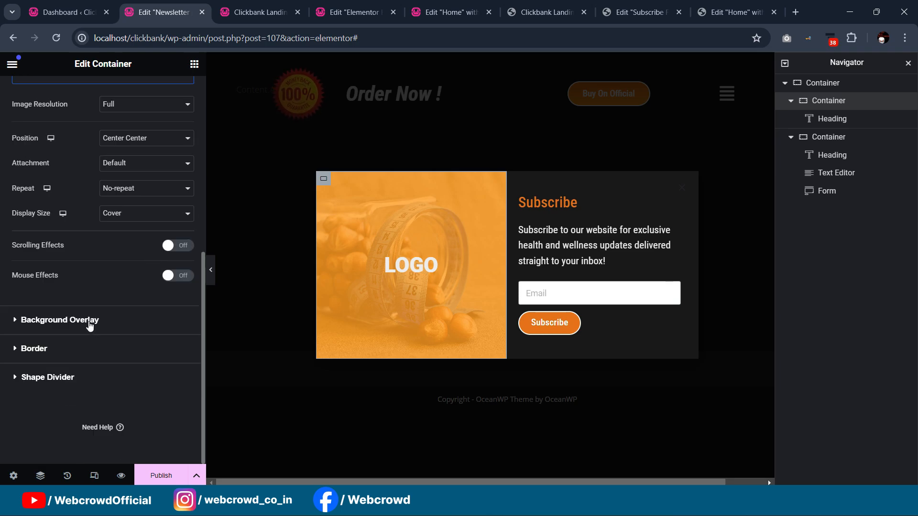
pyautogui.click(135, 330)
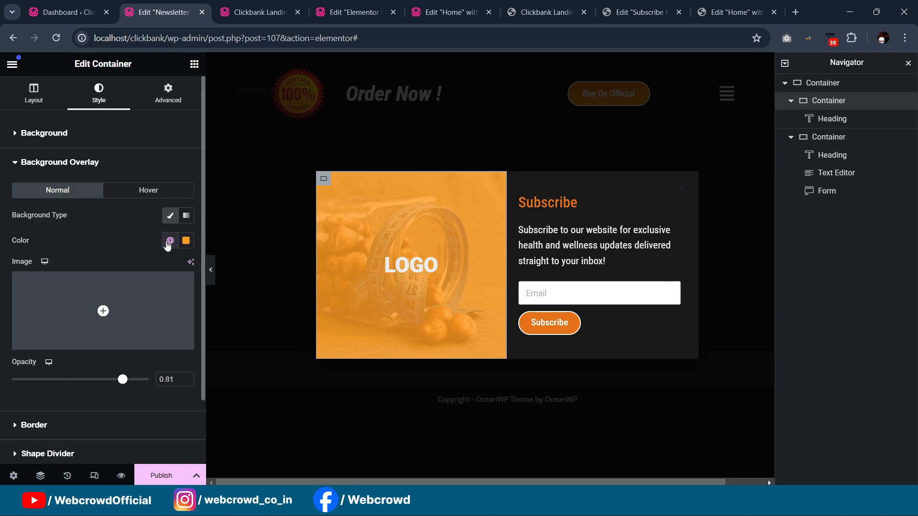
pyautogui.click(170, 241)
pyautogui.scroll(-1, 67, 313)
pyautogui.click(53, 396)
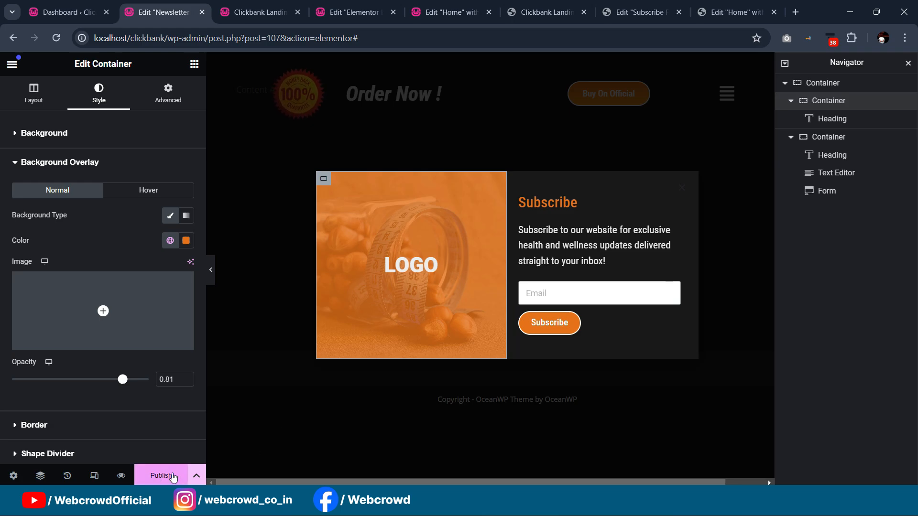
# - Publish the popup with an On Scroll trigger set to direction Down within 50%
pyautogui.click(162, 476)
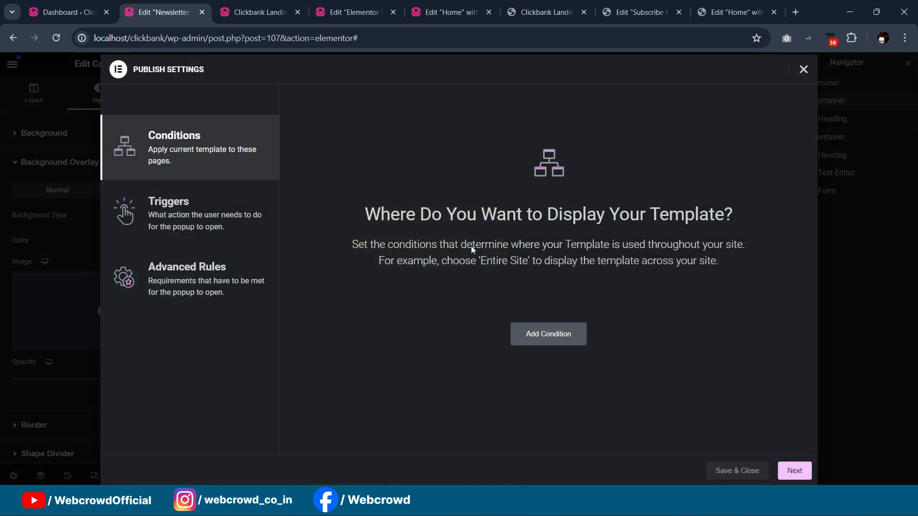
pyautogui.click(180, 219)
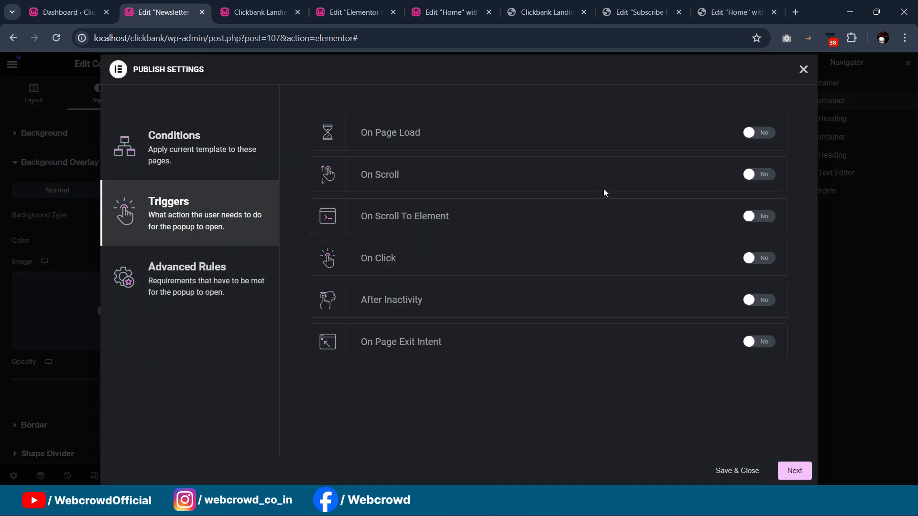
pyautogui.click(763, 175)
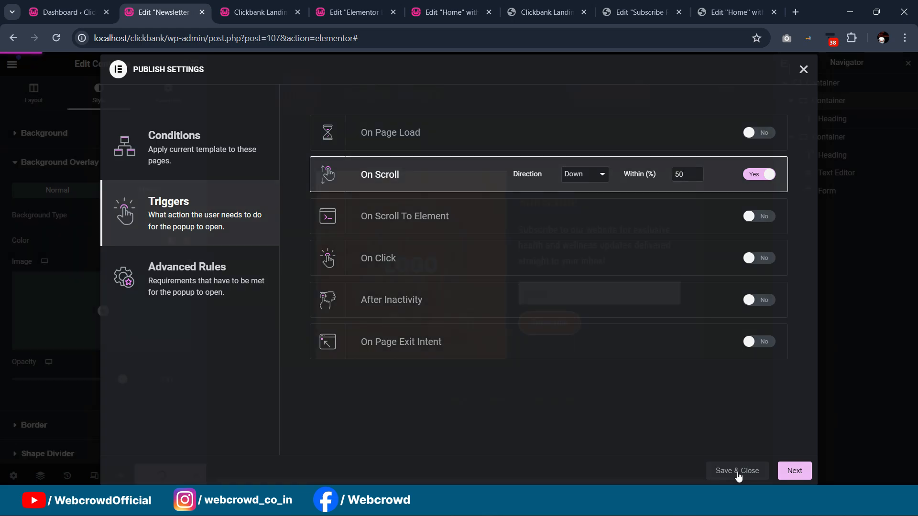
pyautogui.click(738, 473)
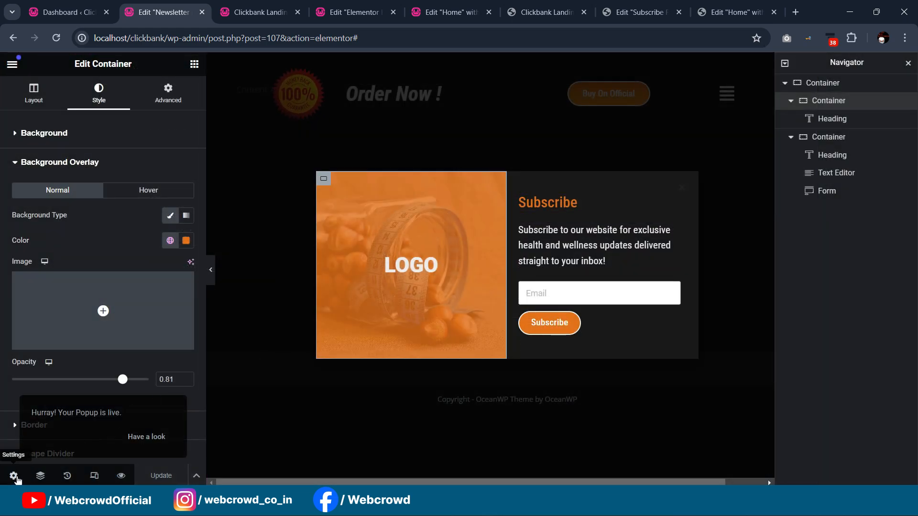
# - Set the popup's entrance animation to Fade In Down and exit animation to Fade Out Up, and save the update
pyautogui.click(13, 476)
pyautogui.click(48, 364)
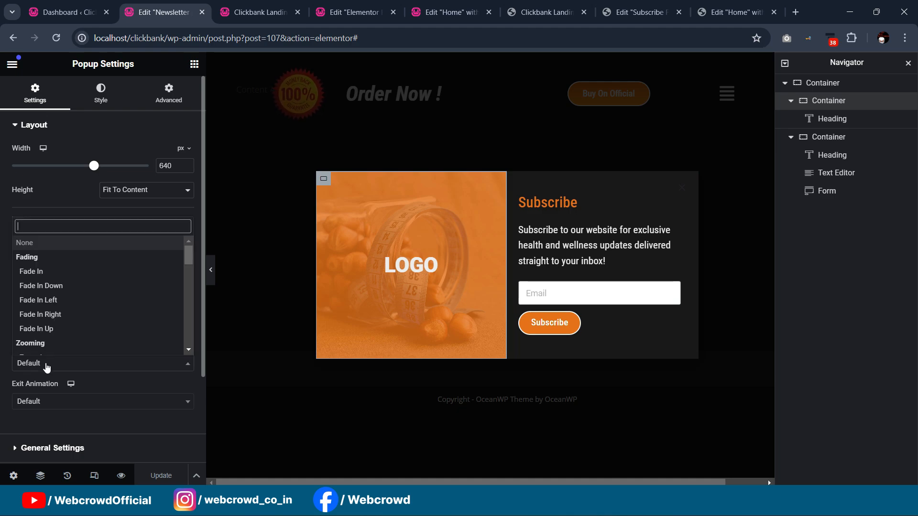
pyautogui.click(64, 286)
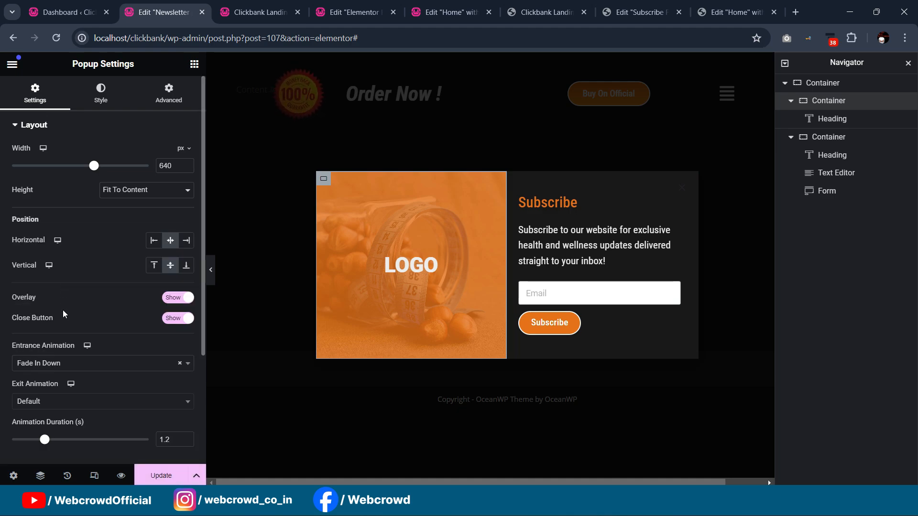
pyautogui.click(55, 368)
pyautogui.click(60, 404)
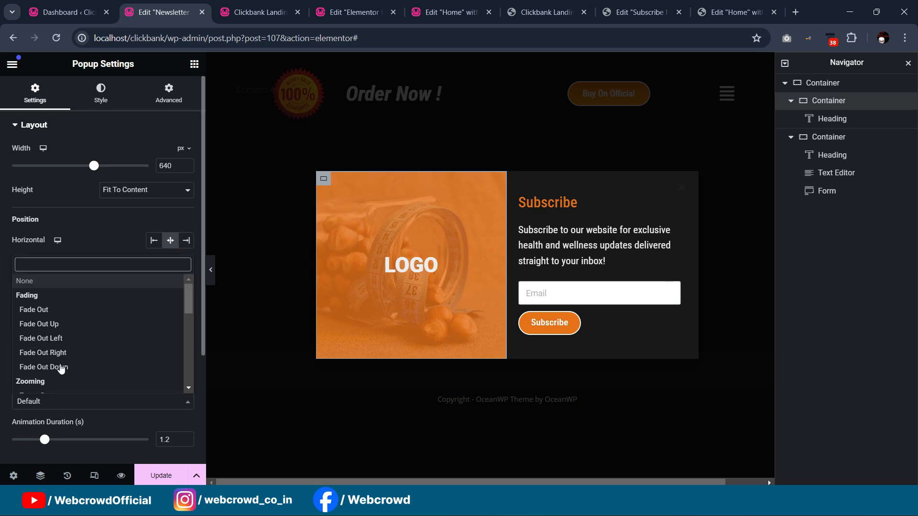
pyautogui.click(61, 324)
pyautogui.click(166, 481)
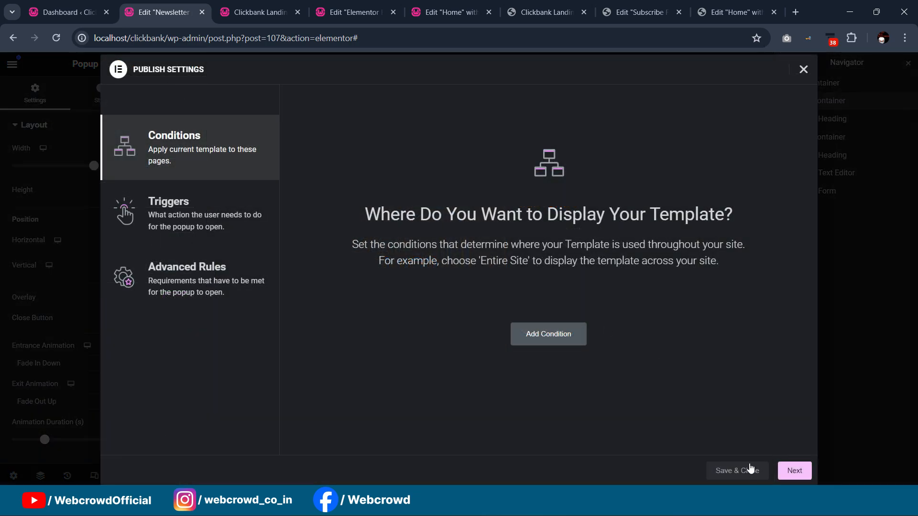
pyautogui.click(751, 468)
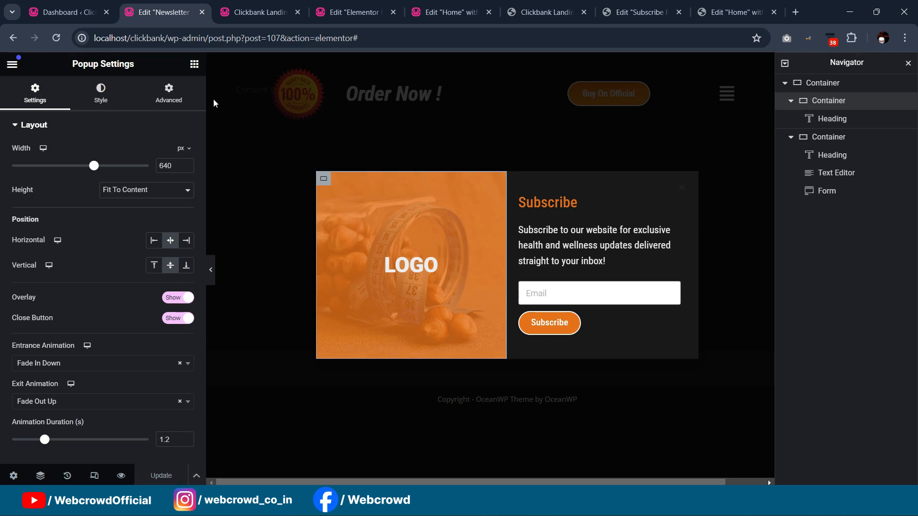
# - Reload the live Clickbank landing page and look through it to test whether the newsletter popup opens on scroll
pyautogui.click(260, 4)
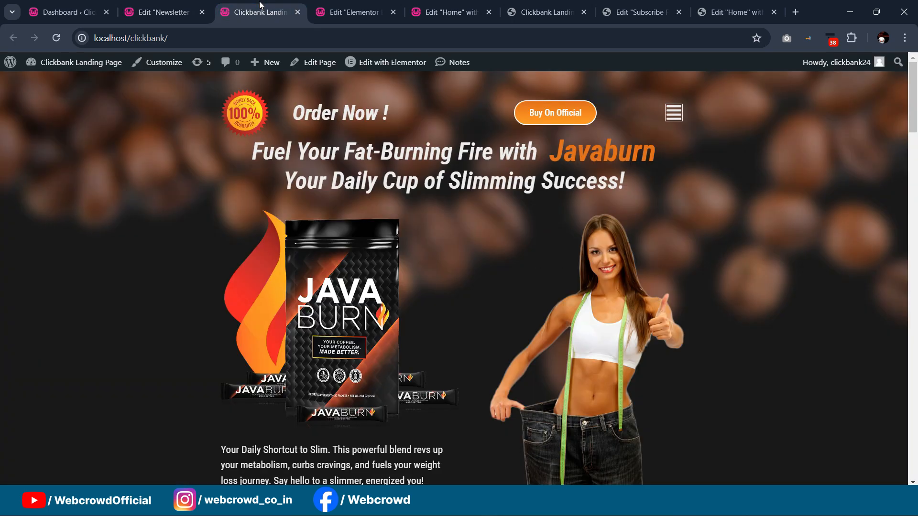
pyautogui.click(57, 38)
pyautogui.scroll(-5, 486, 120)
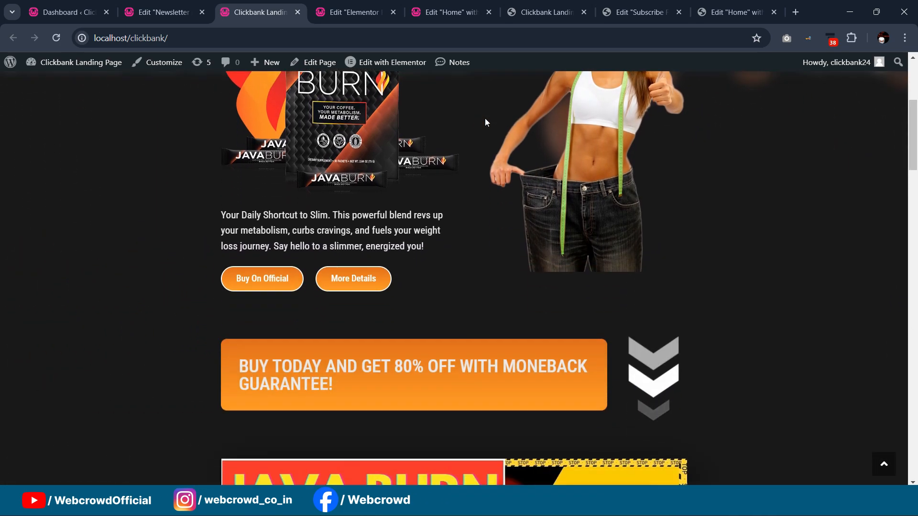
pyautogui.scroll(-10, 485, 122)
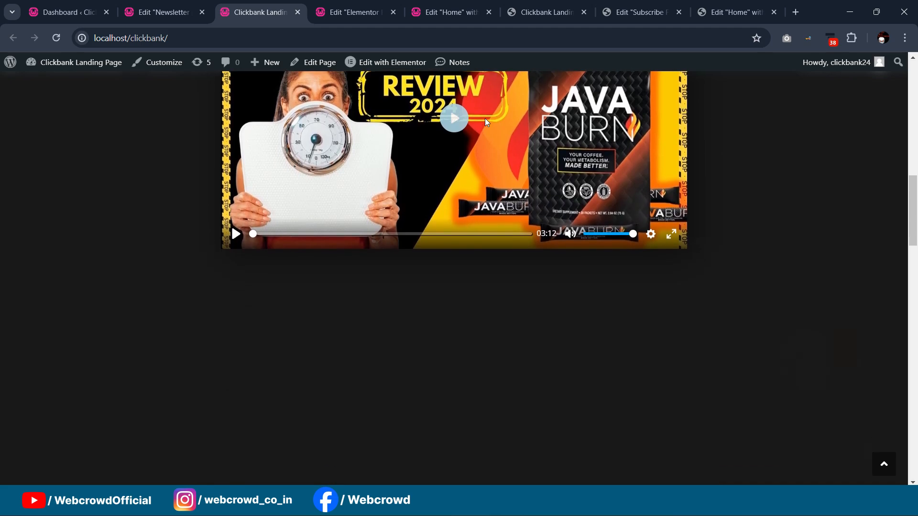
pyautogui.scroll(-8, 485, 119)
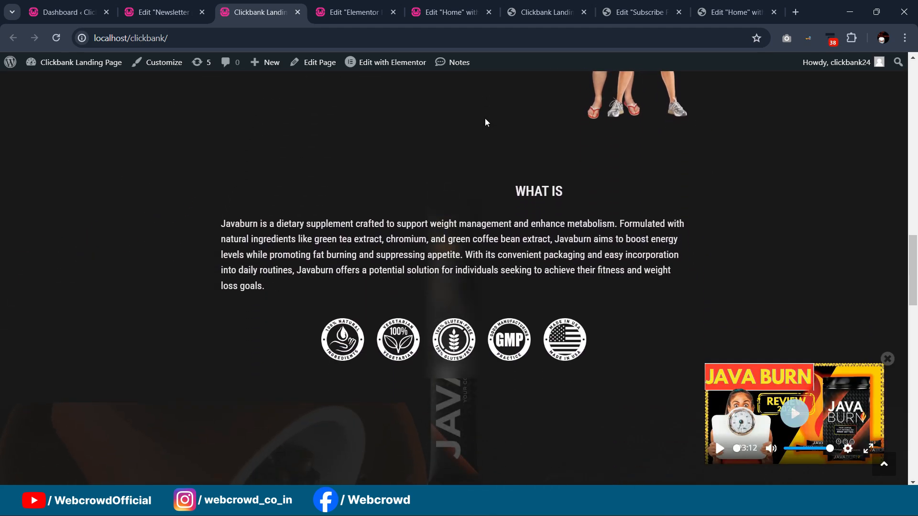
pyautogui.scroll(-8, 486, 122)
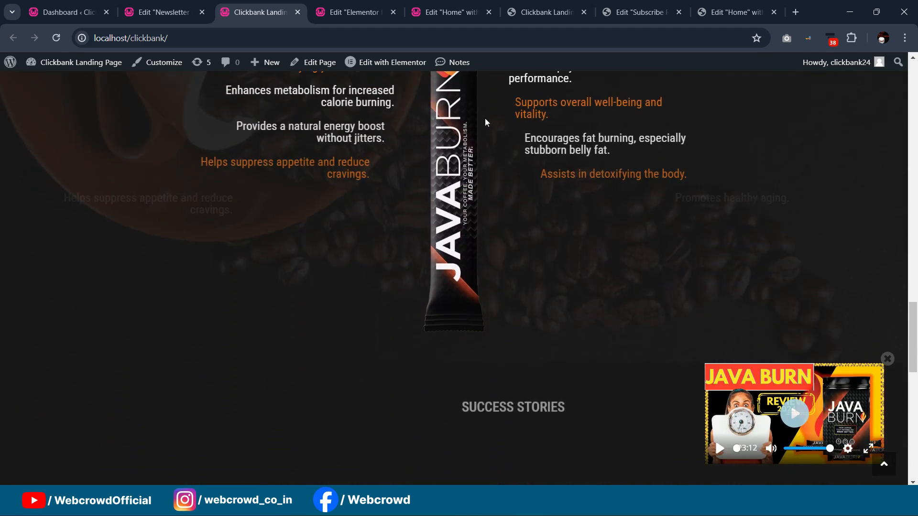
pyautogui.scroll(-8, 486, 122)
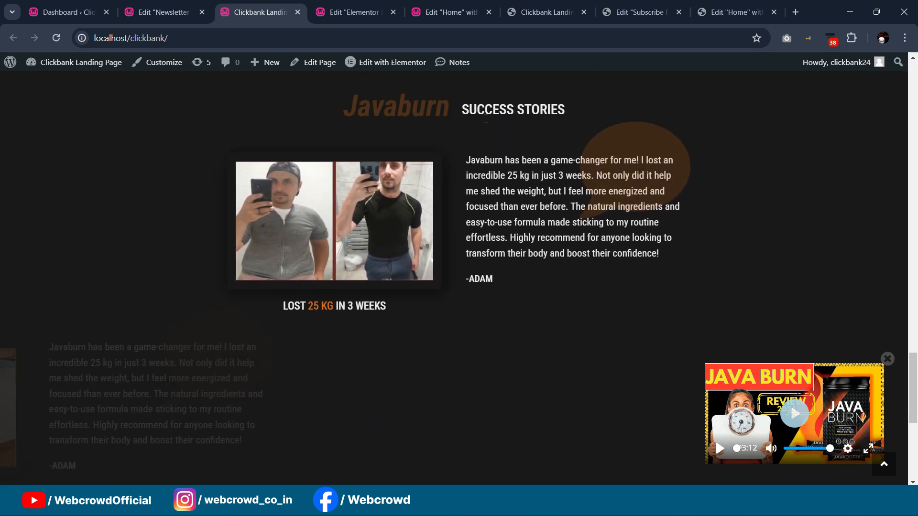
pyautogui.scroll(-6, 486, 119)
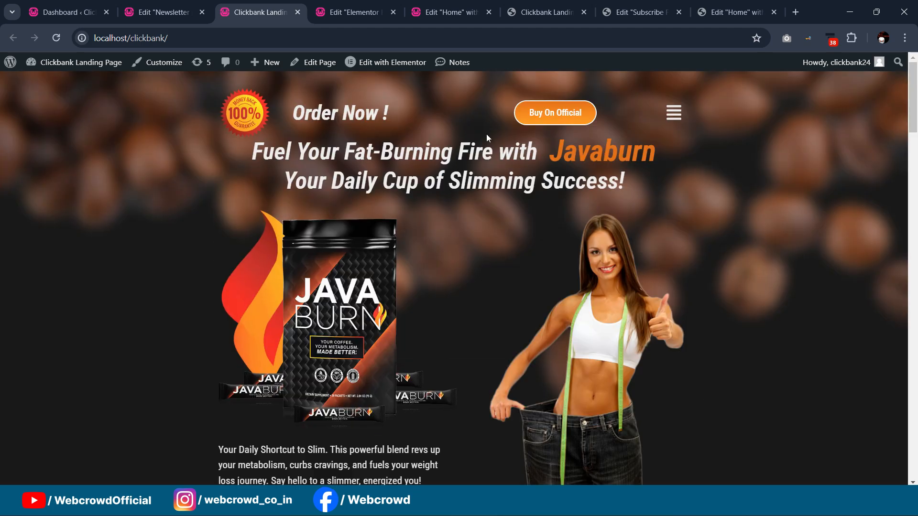
pyautogui.scroll(-12, 486, 136)
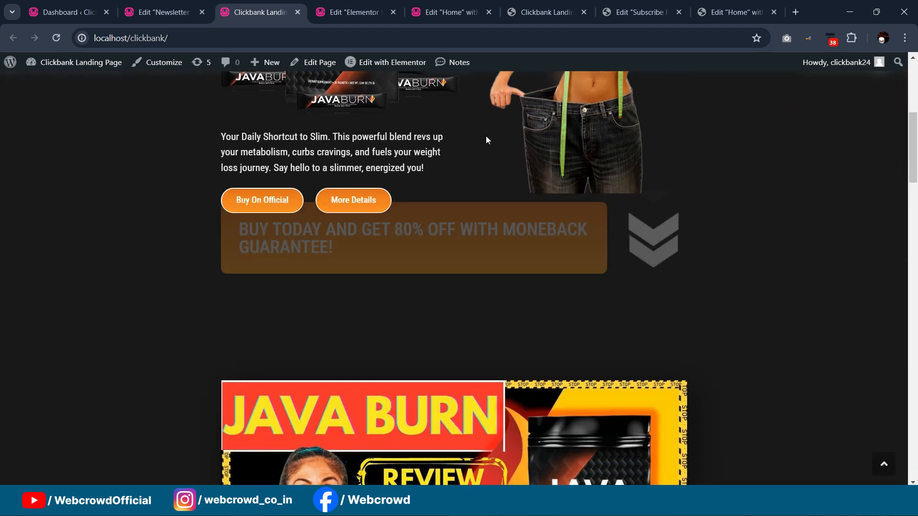
pyautogui.scroll(-8, 486, 136)
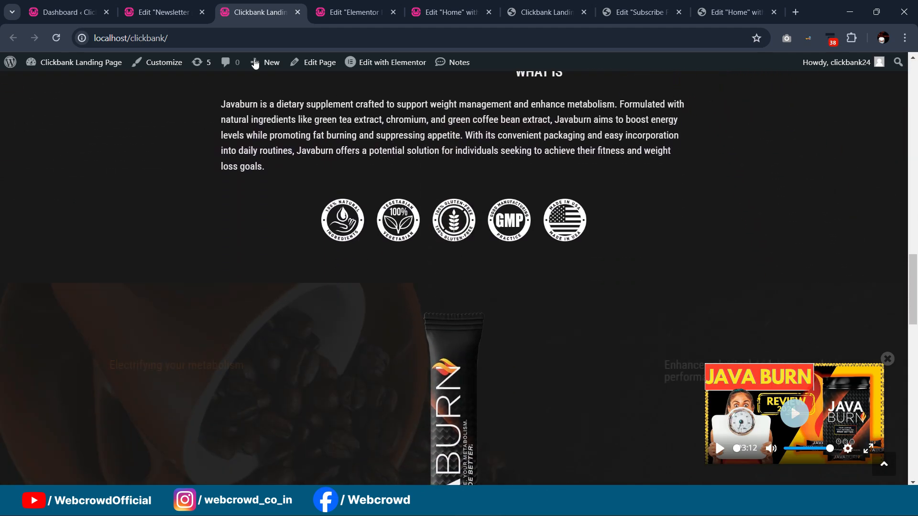
# - Add a display condition to the newsletter popup that includes the Entire Site, and save it
pyautogui.click(157, 12)
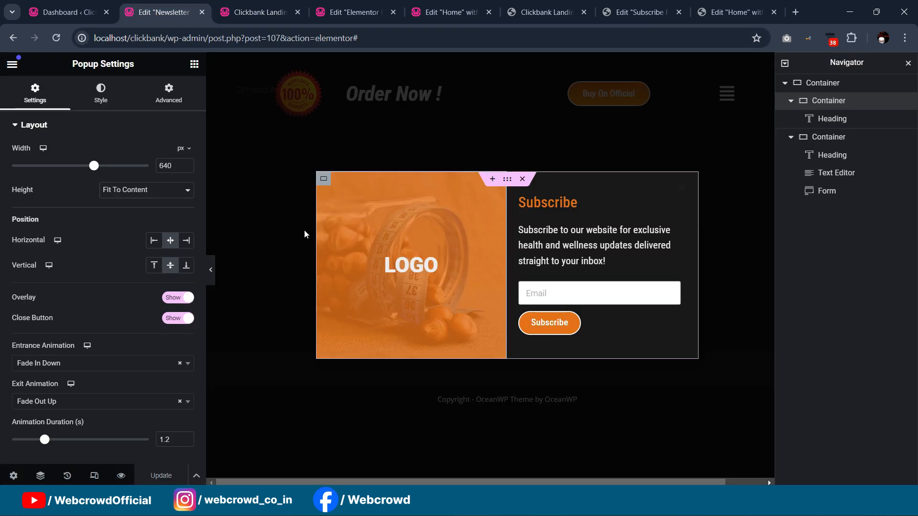
pyautogui.click(196, 475)
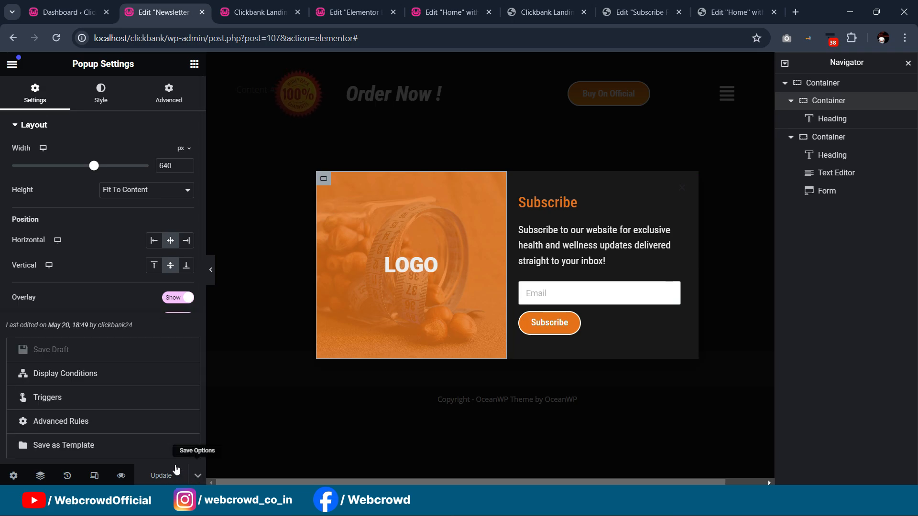
pyautogui.click(92, 374)
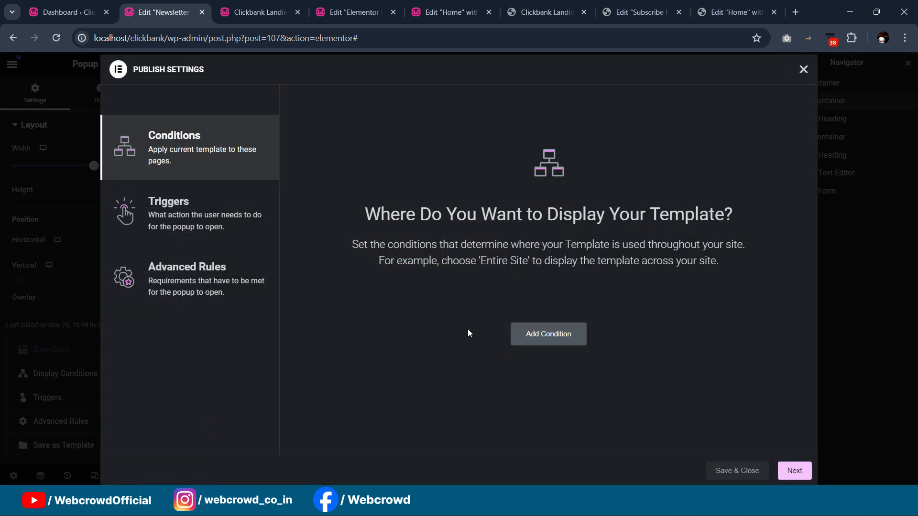
pyautogui.click(569, 339)
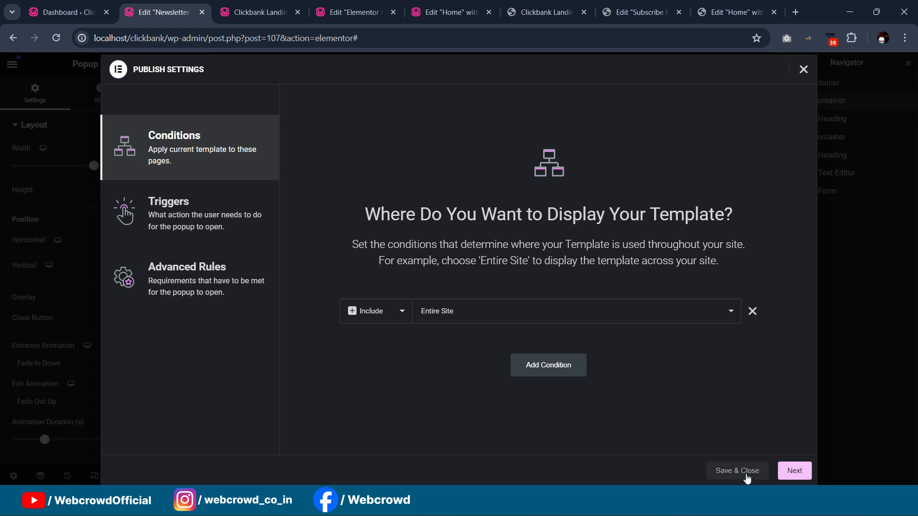
pyautogui.click(737, 471)
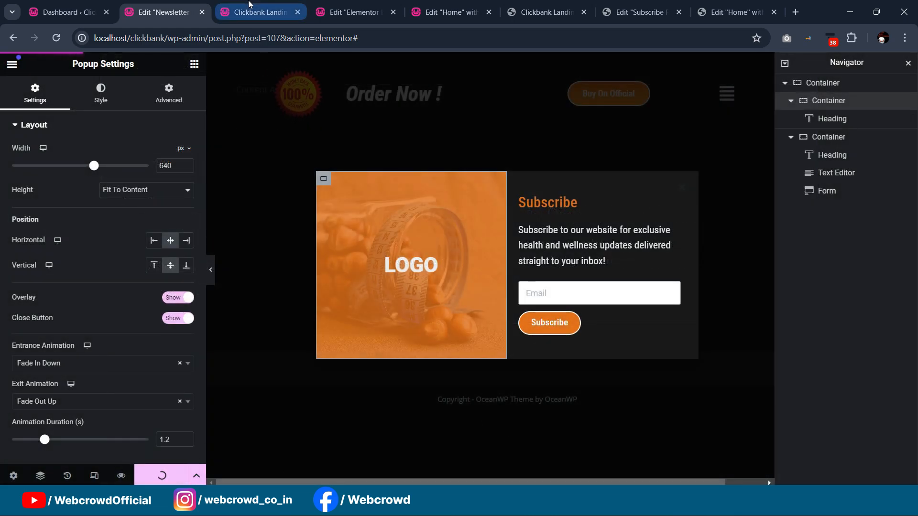
# - Reload the live landing page and look through it from the start to test the popup's scroll trigger
pyautogui.click(254, 12)
pyautogui.scroll(20, 276, 184)
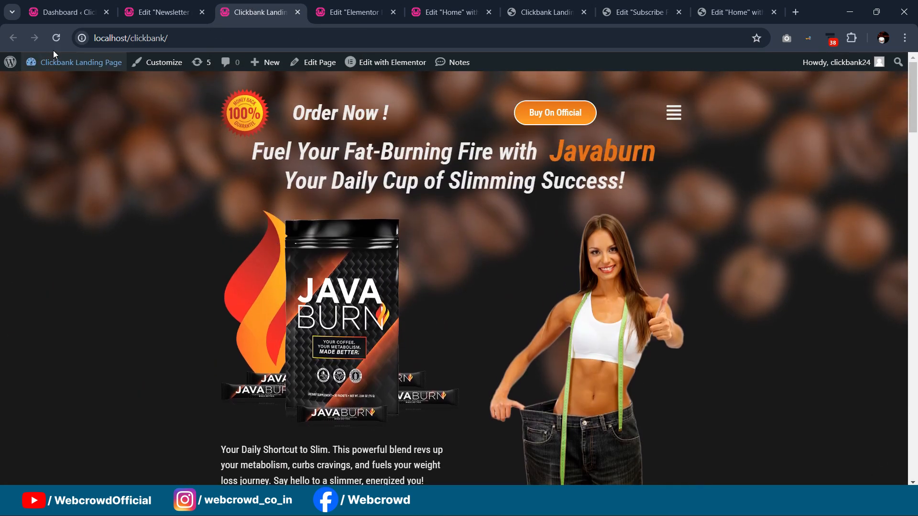
pyautogui.click(56, 38)
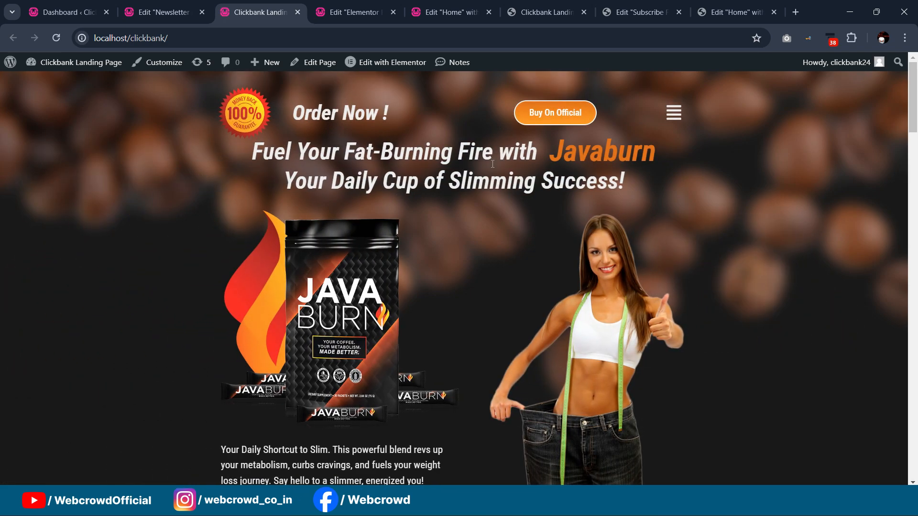
pyautogui.scroll(-9, 493, 165)
pyautogui.scroll(-10, 493, 166)
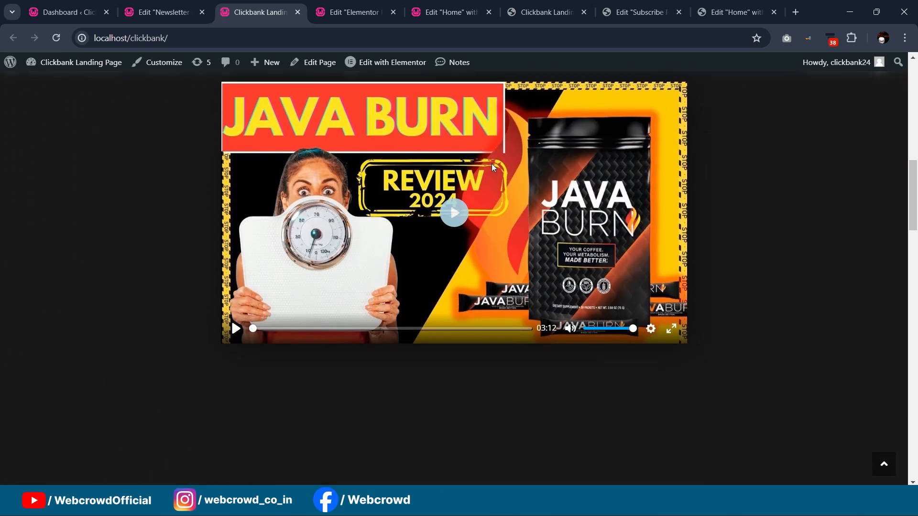
pyautogui.scroll(-2, 491, 164)
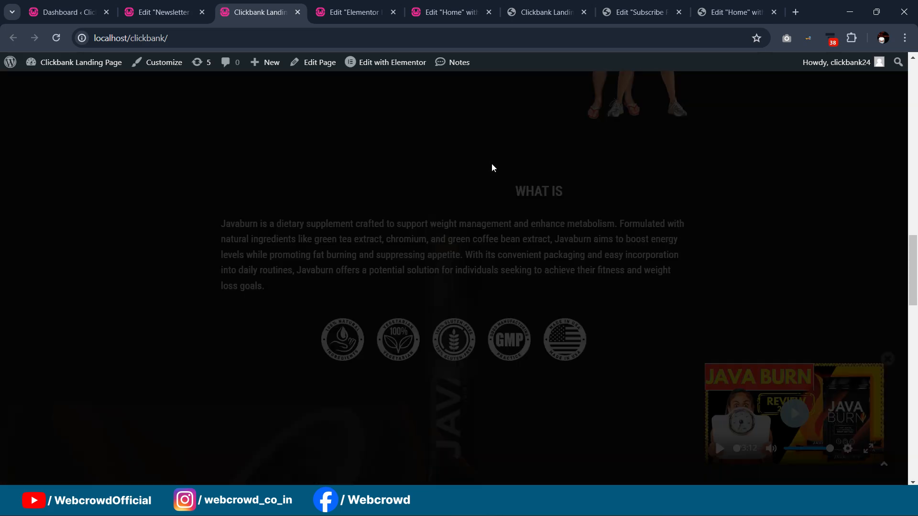
pyautogui.scroll(-1, 492, 161)
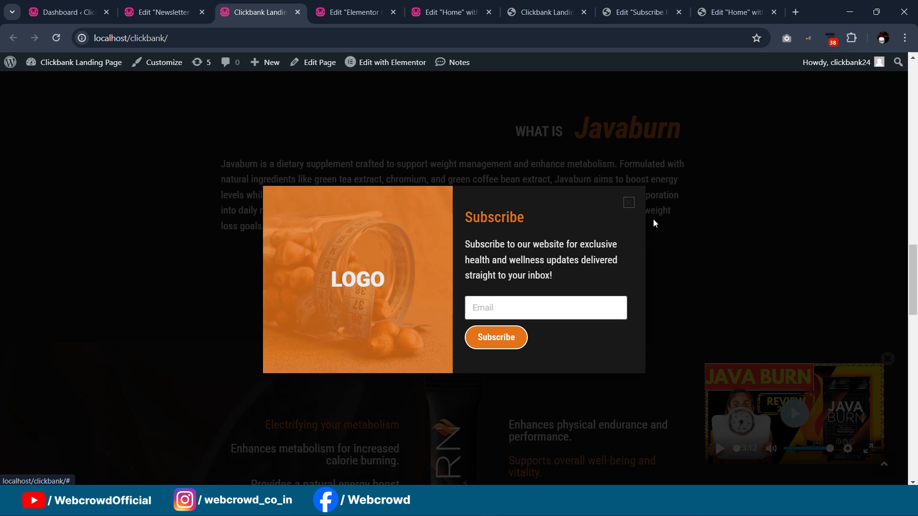
# - Set the newsletter popup's animation duration to .600 seconds and save the update
pyautogui.click(158, 12)
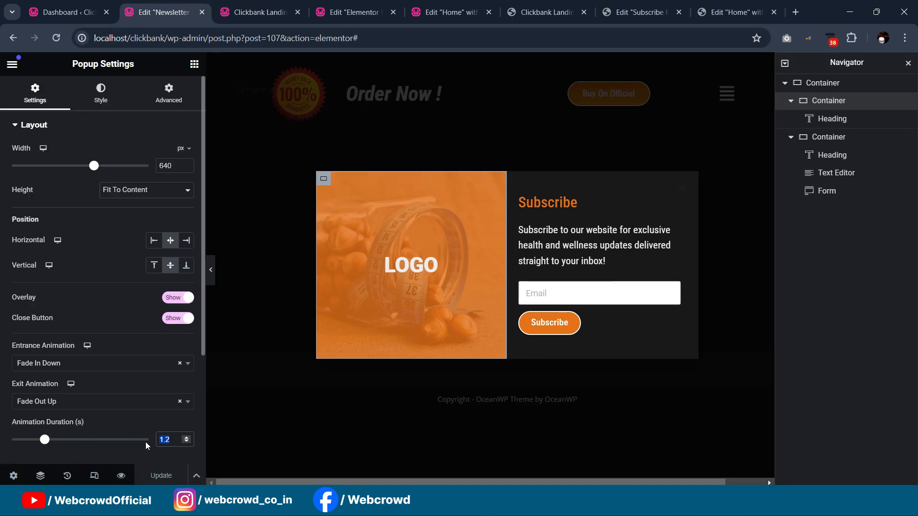
pyautogui.press('BackSpace')
pyautogui.write('.600')
pyautogui.click(140, 481)
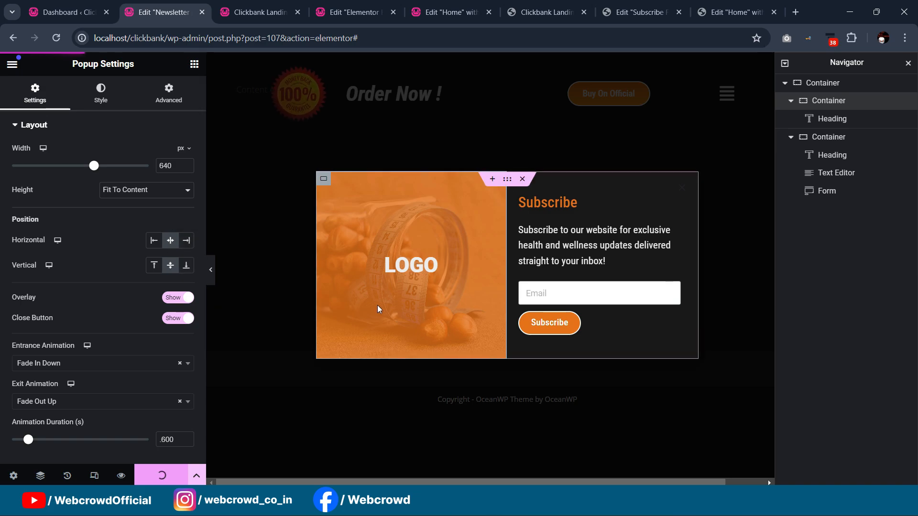
# - Close the popup on the live page, reload, and retest its animation speed and close button on scroll
pyautogui.click(246, 12)
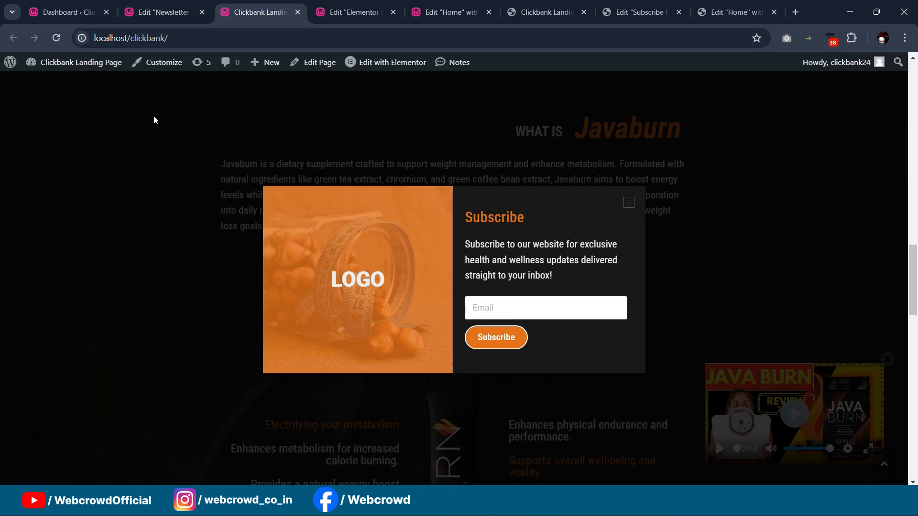
pyautogui.click(629, 203)
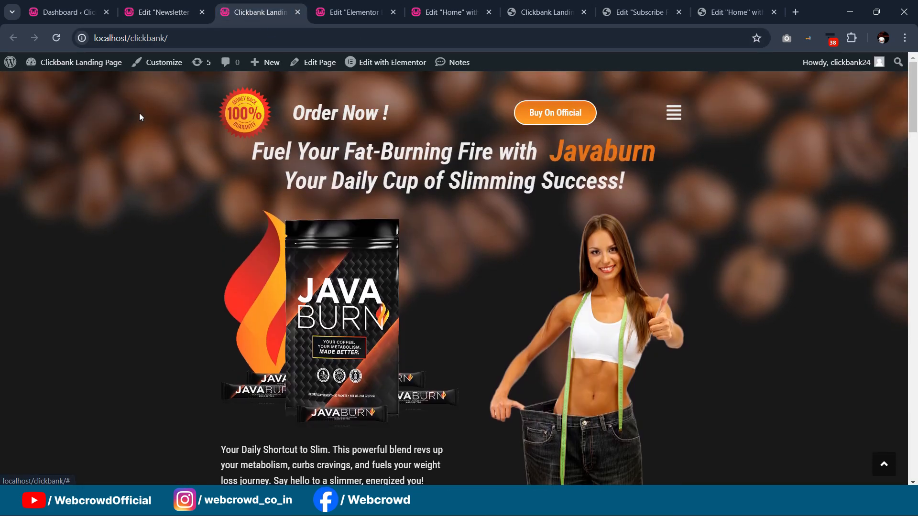
pyautogui.click(56, 38)
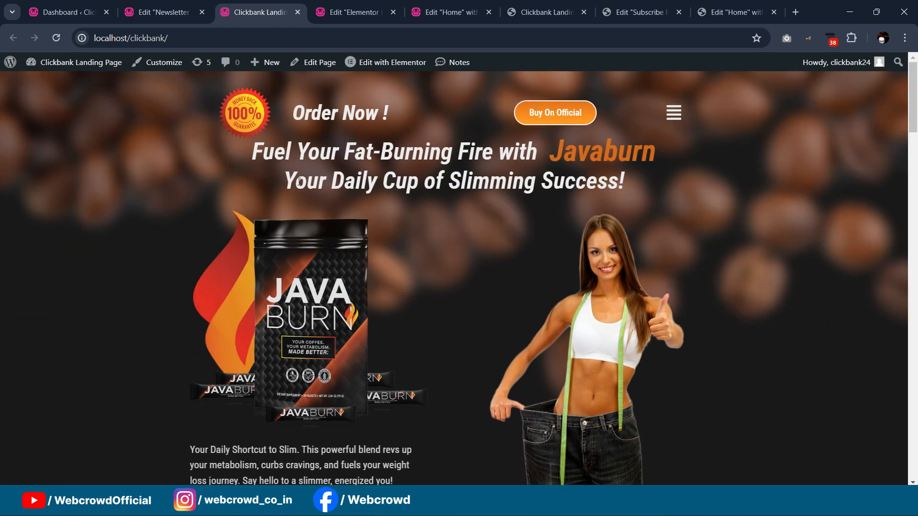
pyautogui.scroll(-5, 445, 248)
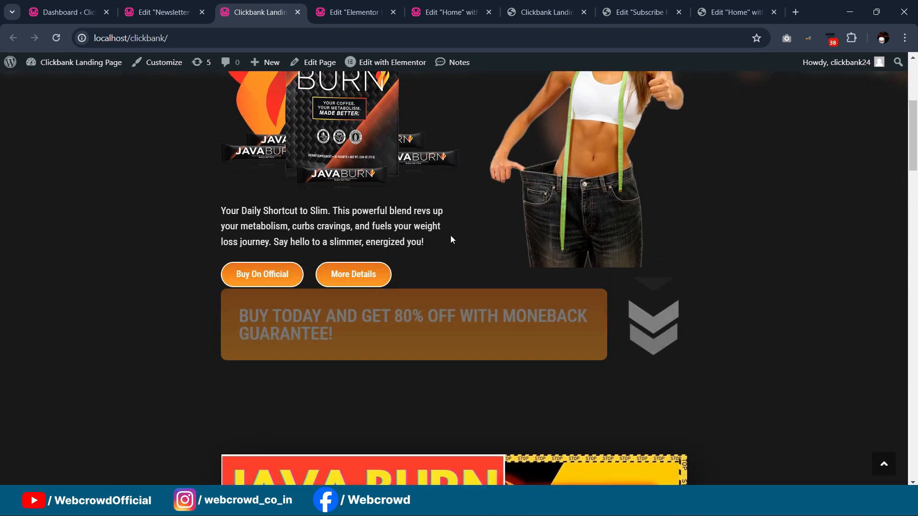
pyautogui.scroll(-12, 452, 239)
pyautogui.scroll(-5, 454, 239)
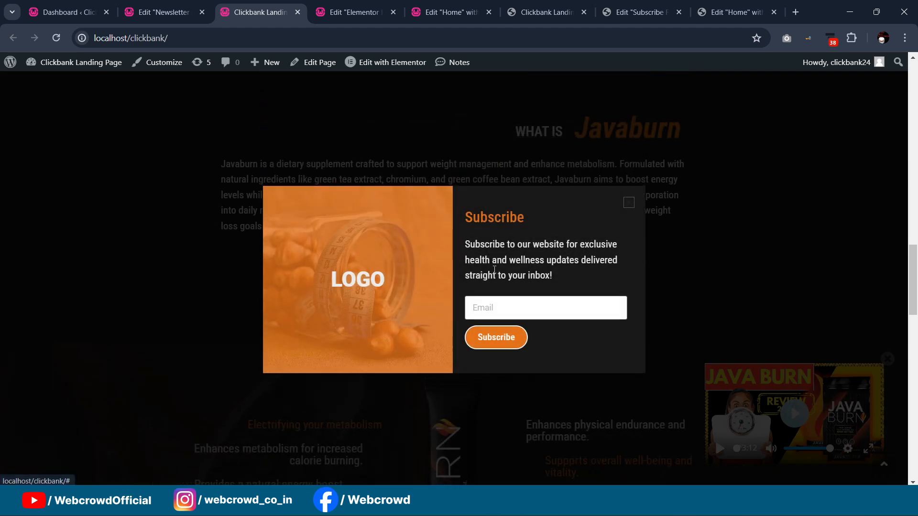
pyautogui.scroll(-1, 516, 243)
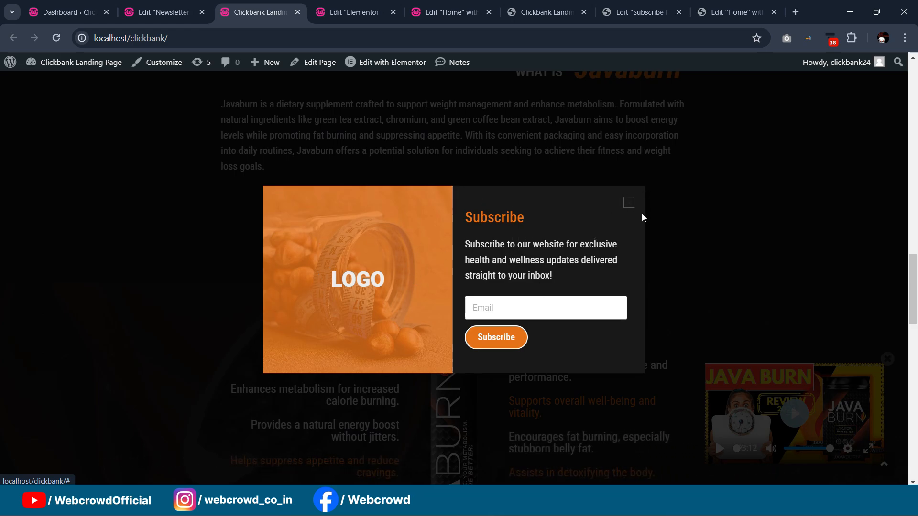
# - Color the newsletter popup's close button with the orange global color and save the update
pyautogui.click(158, 12)
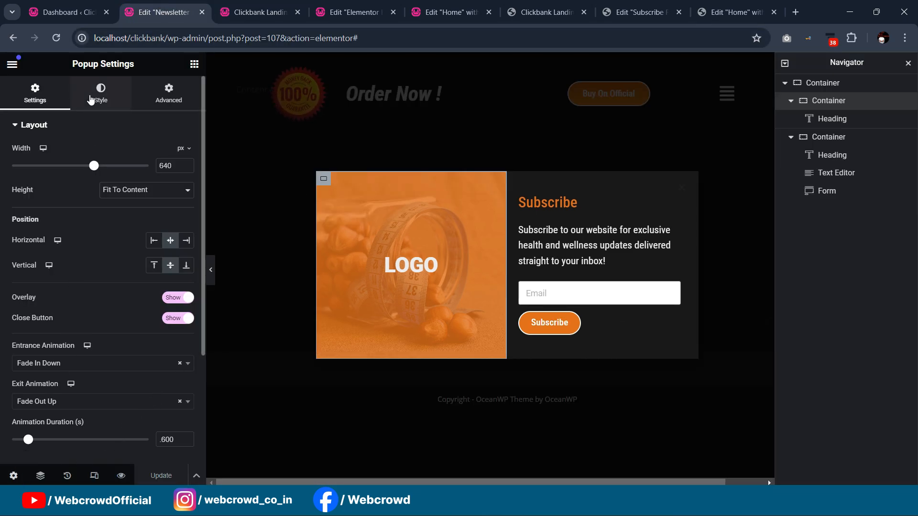
pyautogui.click(90, 100)
pyautogui.click(60, 185)
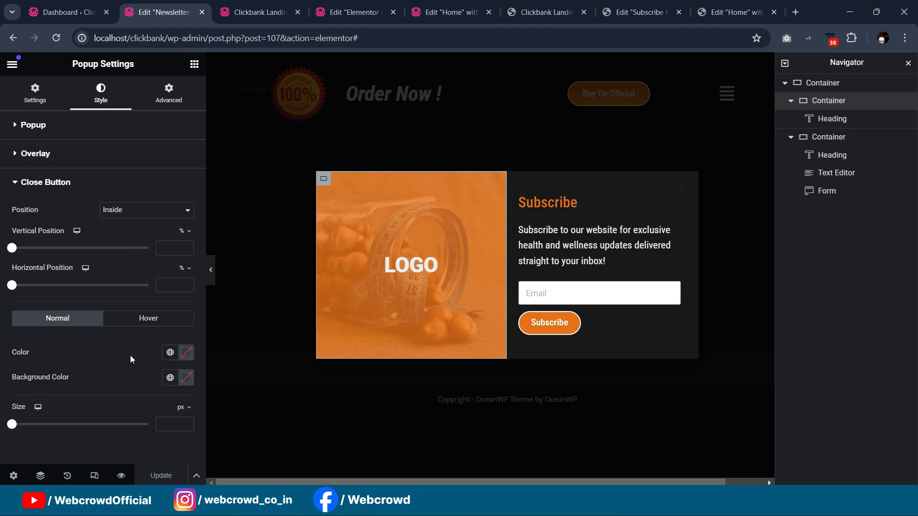
pyautogui.click(170, 352)
pyautogui.scroll(-2, 71, 287)
pyautogui.click(72, 306)
pyautogui.click(167, 481)
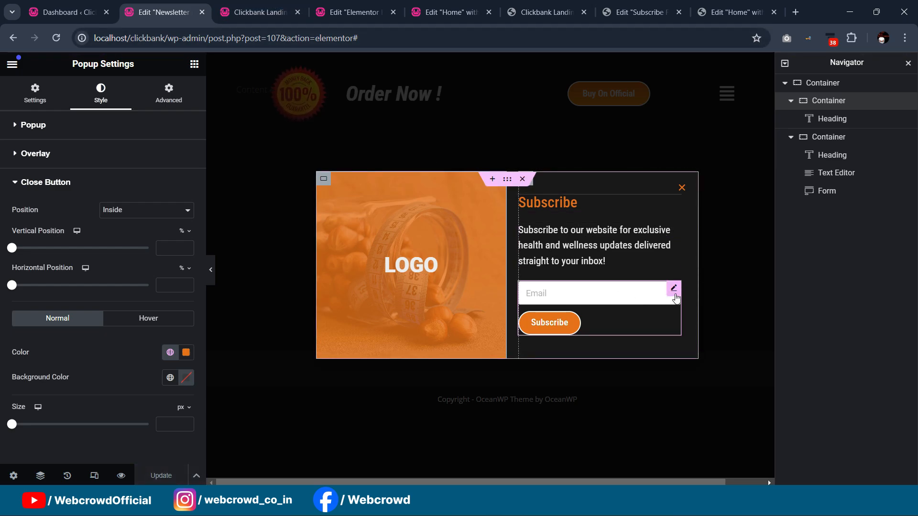
# - Copy the email subscription form from the newsletter popup
pyautogui.click(674, 289)
pyautogui.rightClick(675, 294)
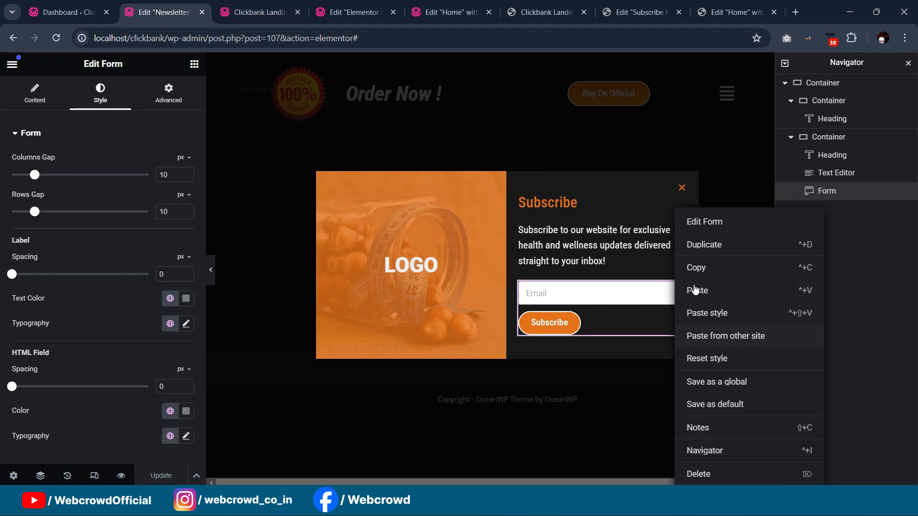
pyautogui.click(695, 268)
# - Add a new container below the money-back guarantee box in the Home page editor
pyautogui.click(397, 14)
pyautogui.click(447, 13)
pyautogui.scroll(-5, 584, 189)
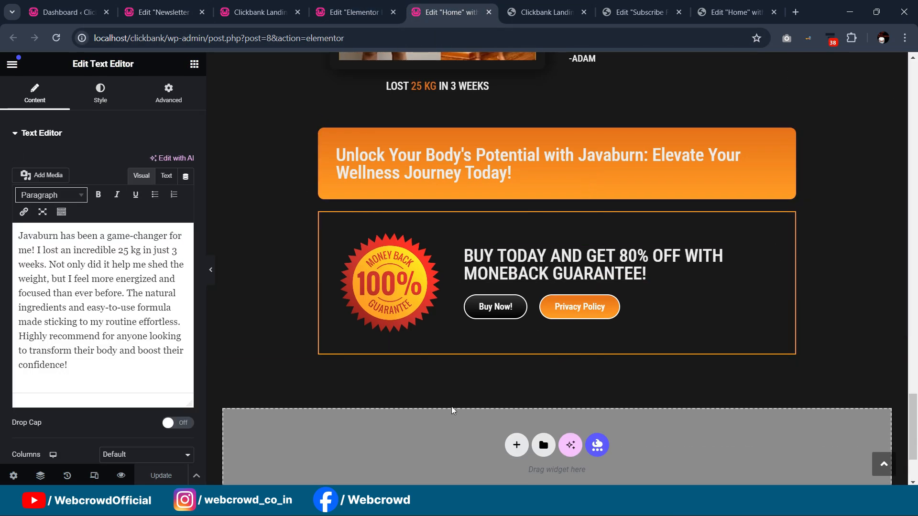
pyautogui.click(194, 64)
pyautogui.moveTo(81, 251); pyautogui.dragTo(607, 354)
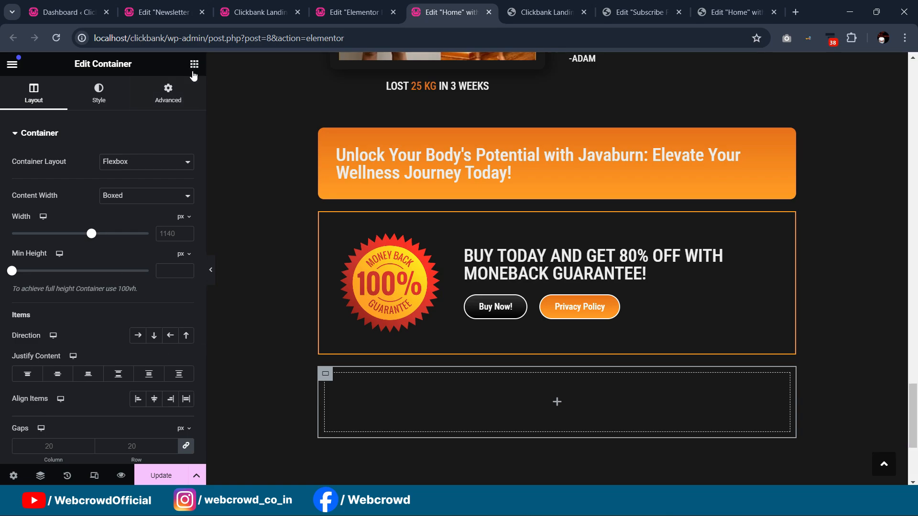
# - Set the new container's direction to Row - horizontal and paste the copied email form into it
pyautogui.click(194, 64)
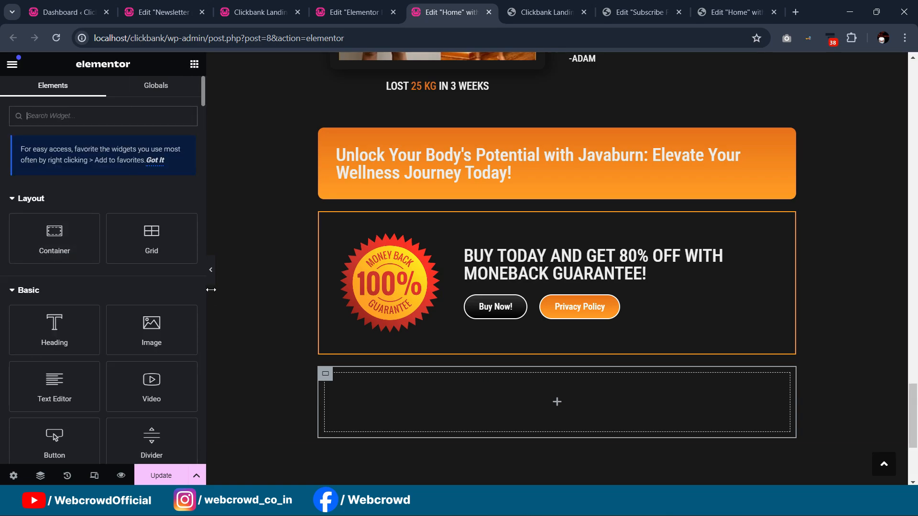
pyautogui.click(326, 376)
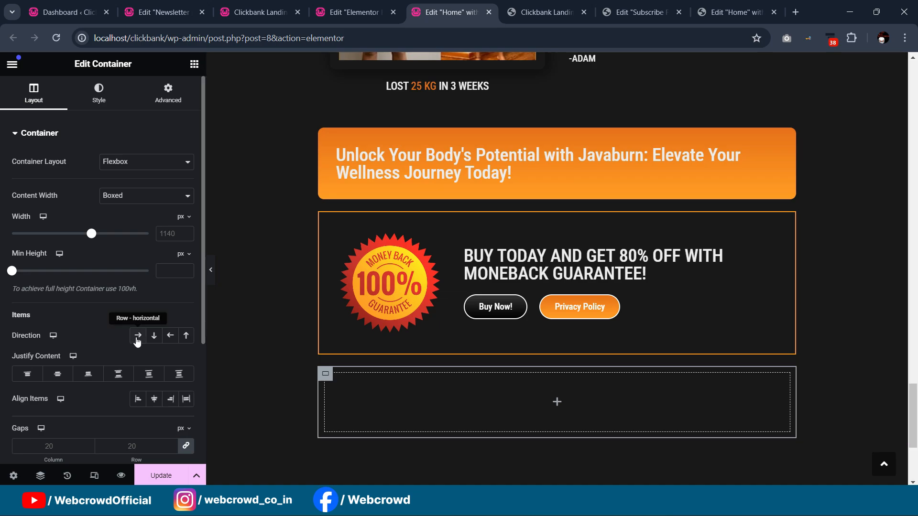
pyautogui.click(137, 337)
pyautogui.rightClick(325, 374)
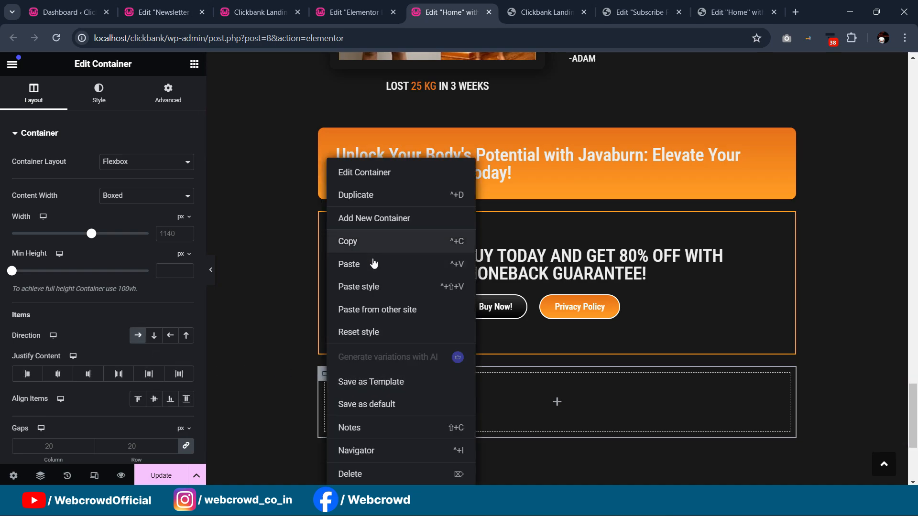
pyautogui.click(374, 264)
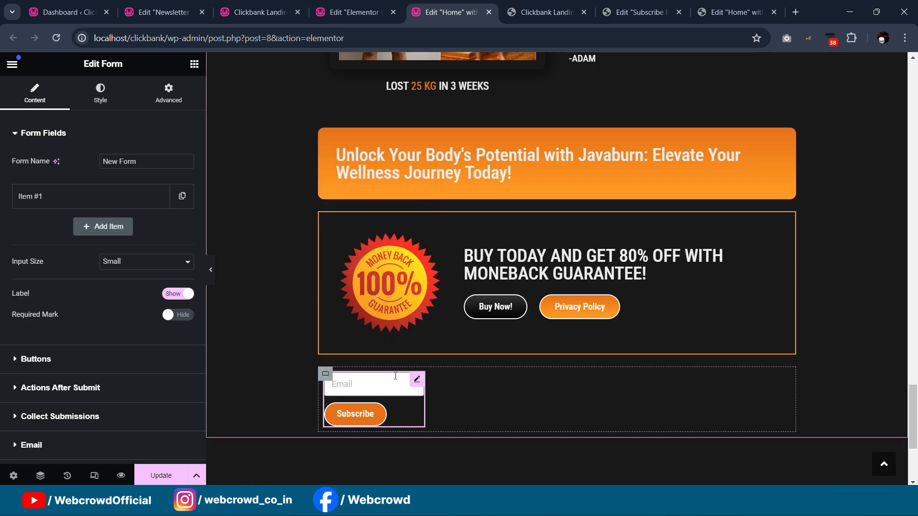
# - Give the pasted email form a custom width of 45%
pyautogui.click(165, 103)
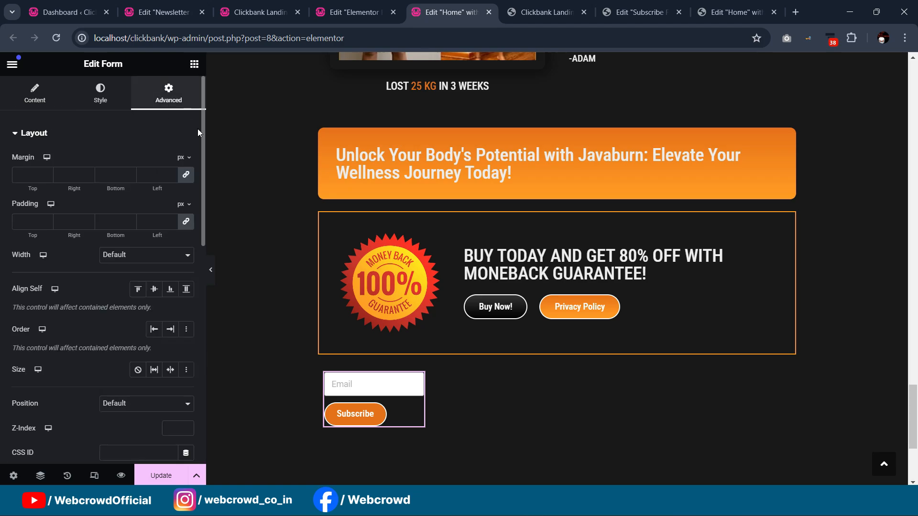
pyautogui.click(125, 256)
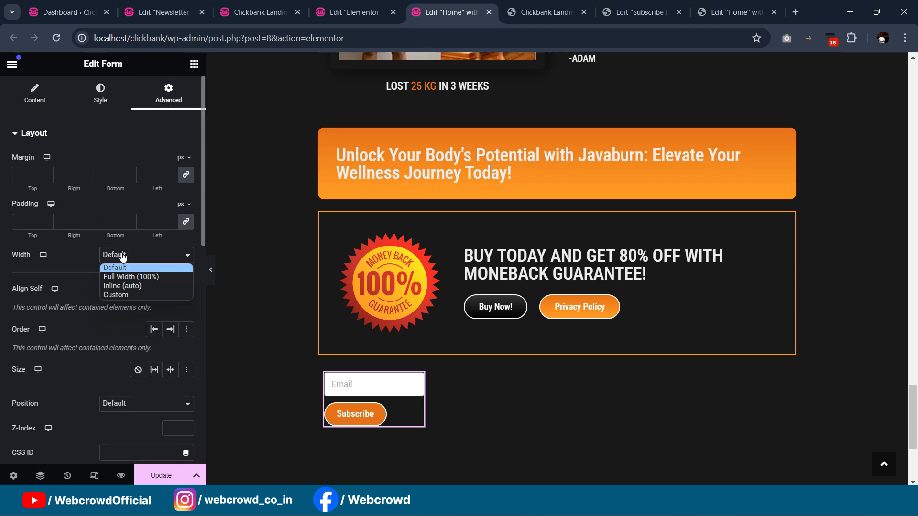
pyautogui.click(122, 294)
pyautogui.moveTo(17, 295); pyautogui.dragTo(78, 305)
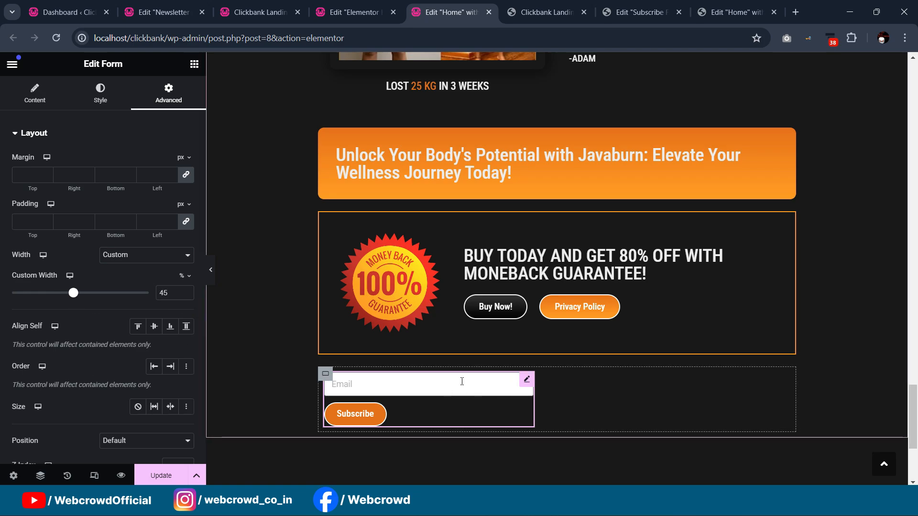
# - Copy the subscription description text from the newsletter popup
pyautogui.click(194, 63)
pyautogui.click(160, 12)
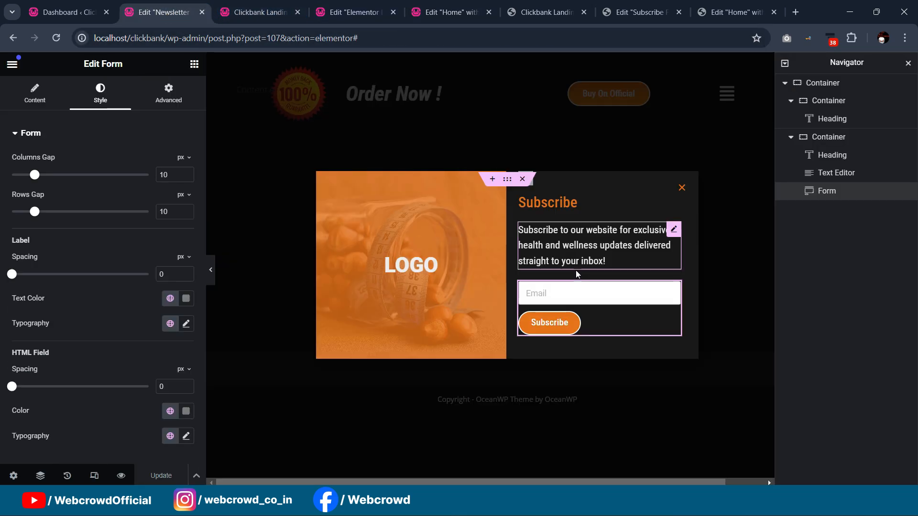
pyautogui.rightClick(675, 233)
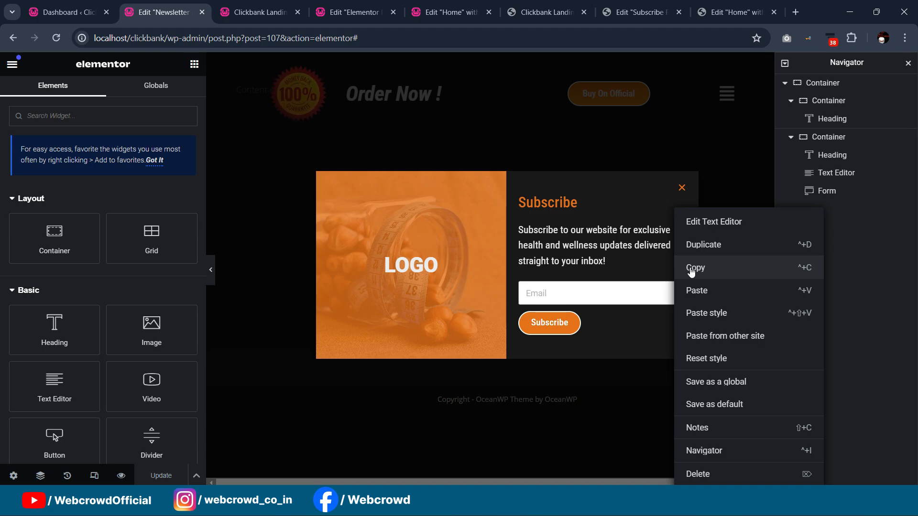
pyautogui.click(691, 268)
# - Examine the layout of the email form and Subscribe text at the end of the reference landing page
pyautogui.click(545, 12)
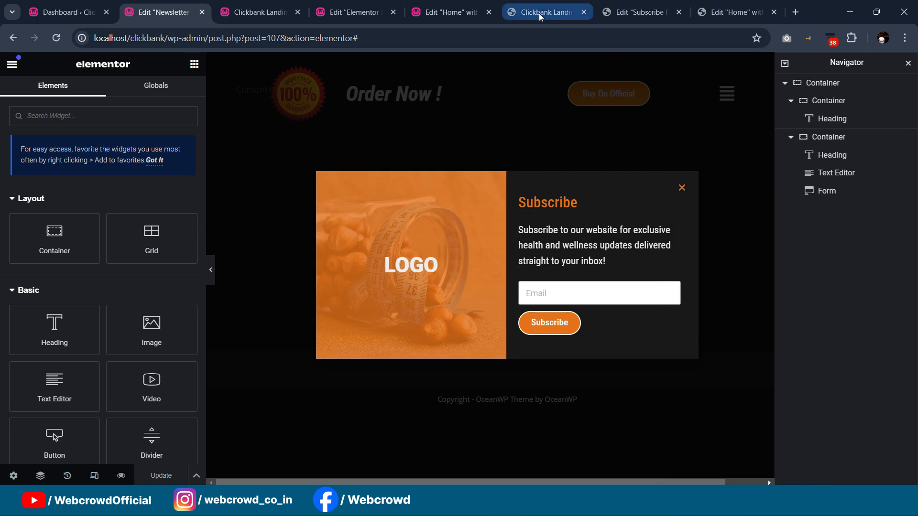
pyautogui.scroll(-4, 915, 146)
pyautogui.scroll(-15, 914, 145)
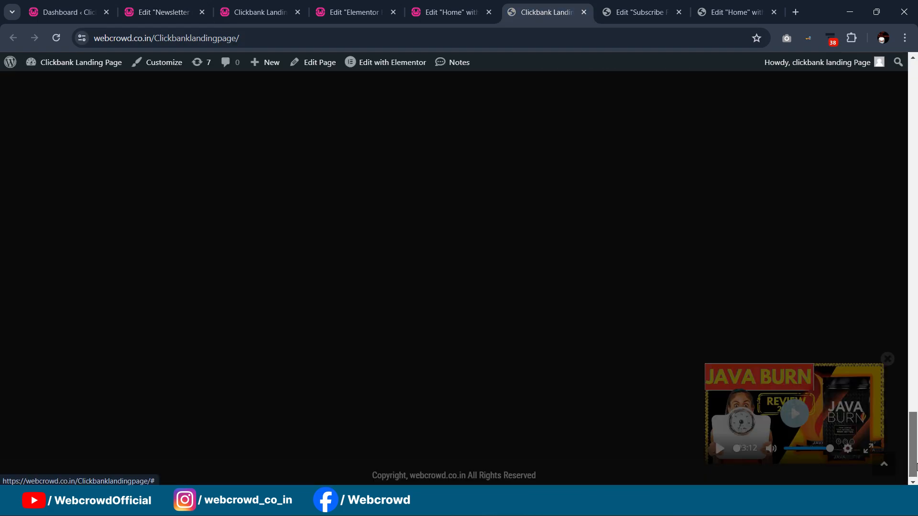
pyautogui.click(646, 191)
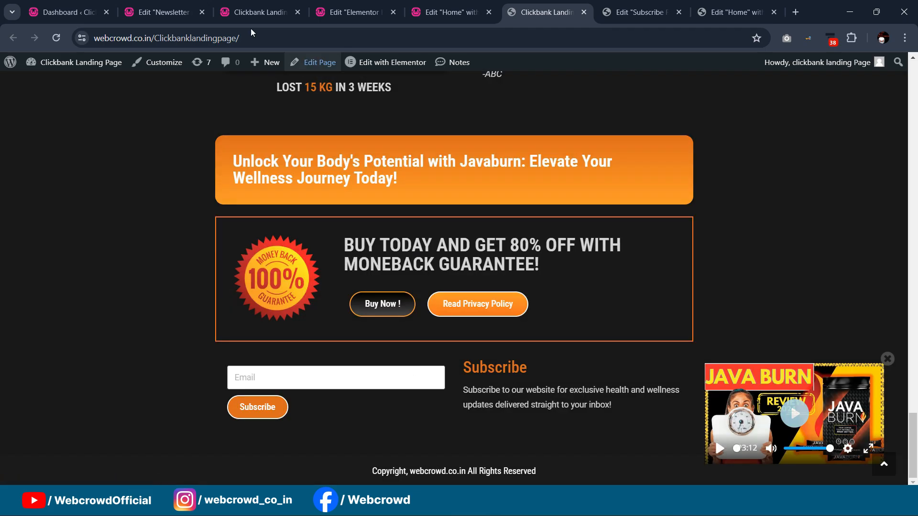
pyautogui.click(167, 12)
pyautogui.click(258, 12)
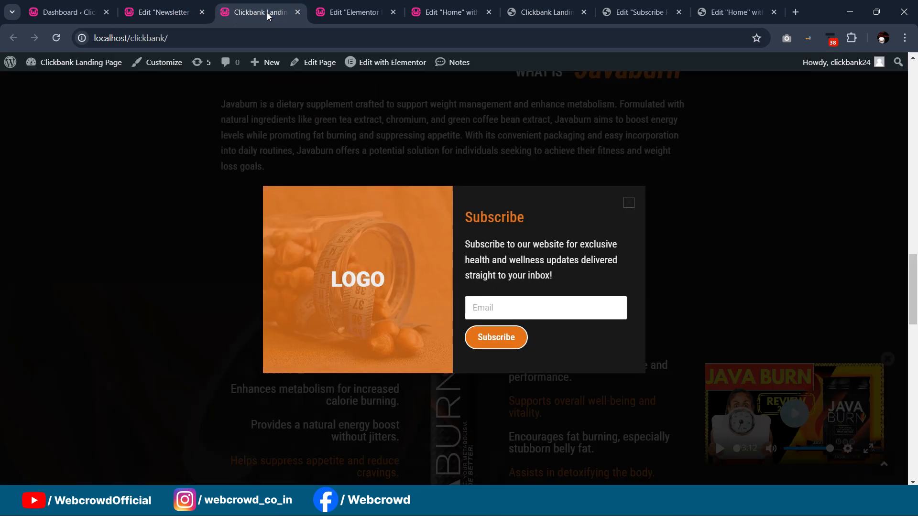
pyautogui.click(357, 14)
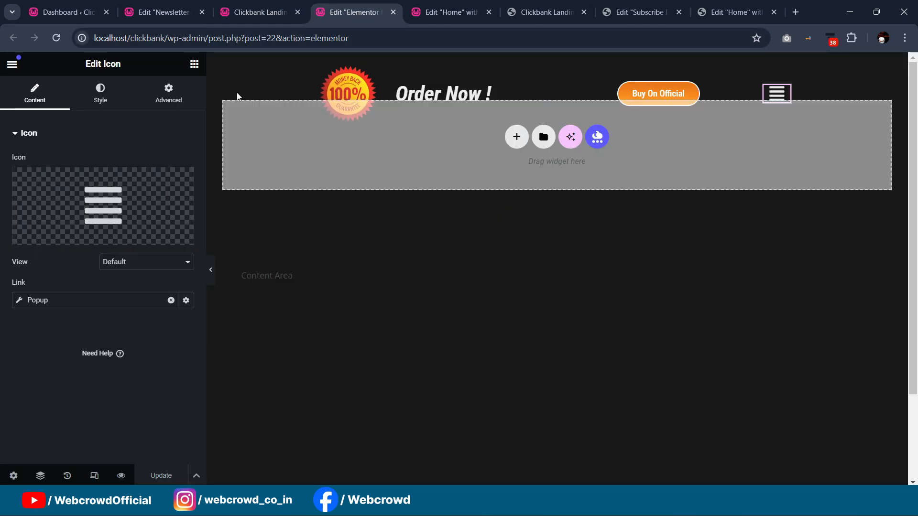
# - Add a nested container beside the email form in the Home page editor and paste the copied description text into it
pyautogui.click(449, 12)
pyautogui.scroll(-1, 499, 330)
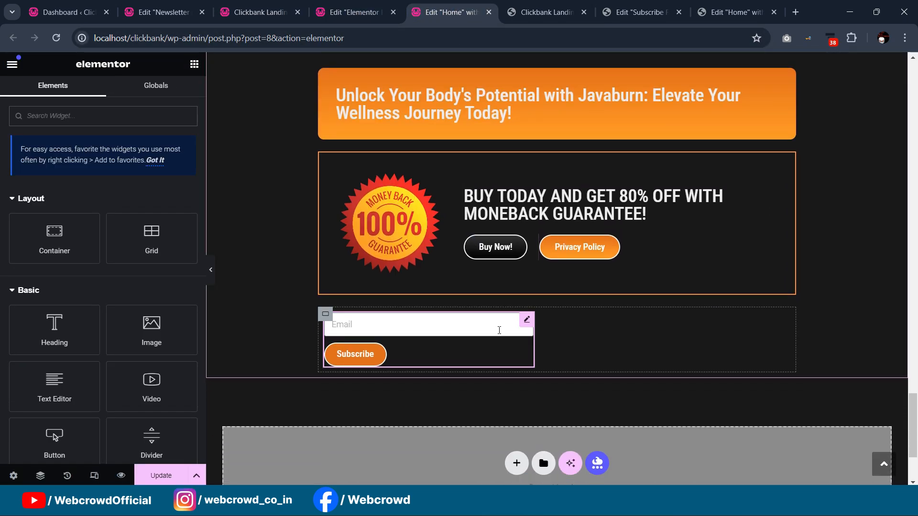
pyautogui.click(527, 320)
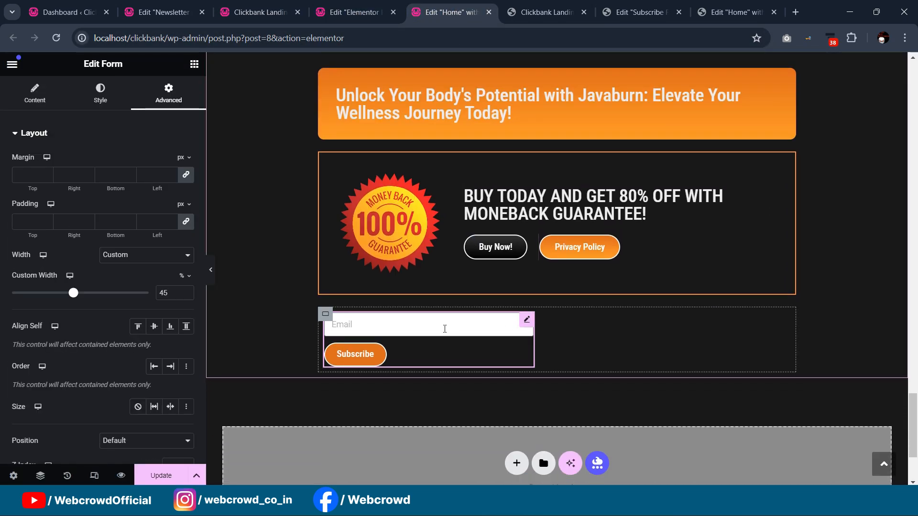
pyautogui.click(195, 64)
pyautogui.moveTo(66, 257); pyautogui.dragTo(529, 340)
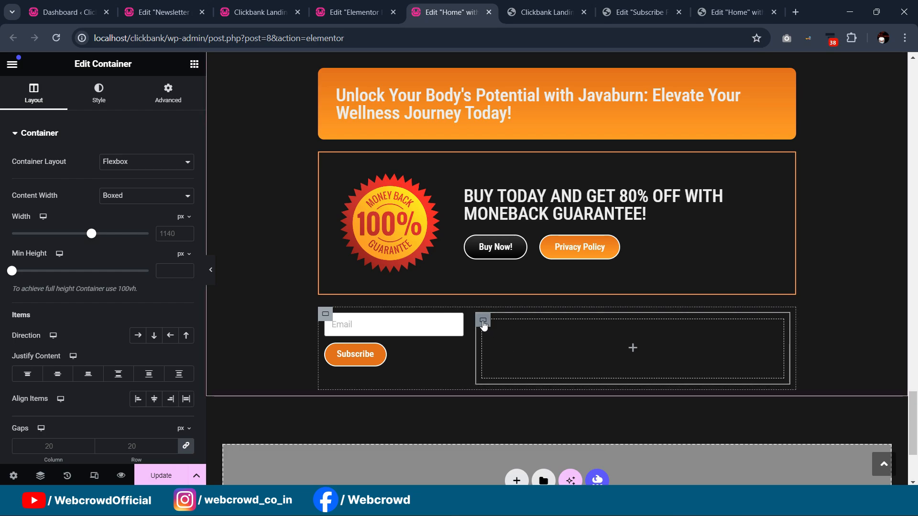
pyautogui.rightClick(484, 324)
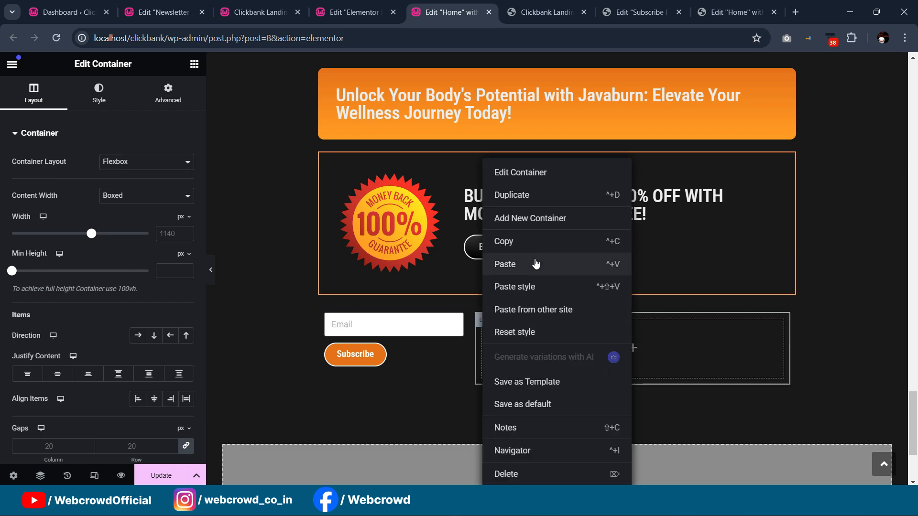
pyautogui.click(535, 264)
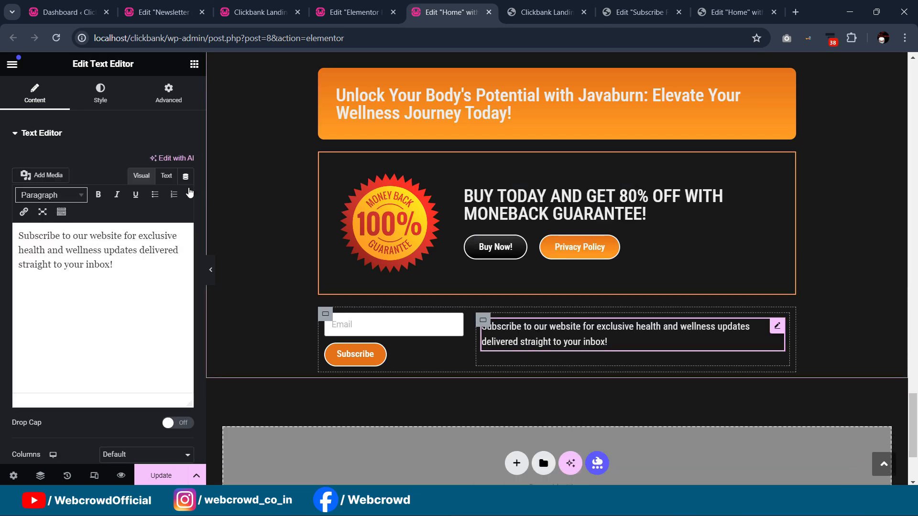
# - Set the description text container's content width to Full Width and its width to 55%
pyautogui.click(482, 322)
pyautogui.click(168, 94)
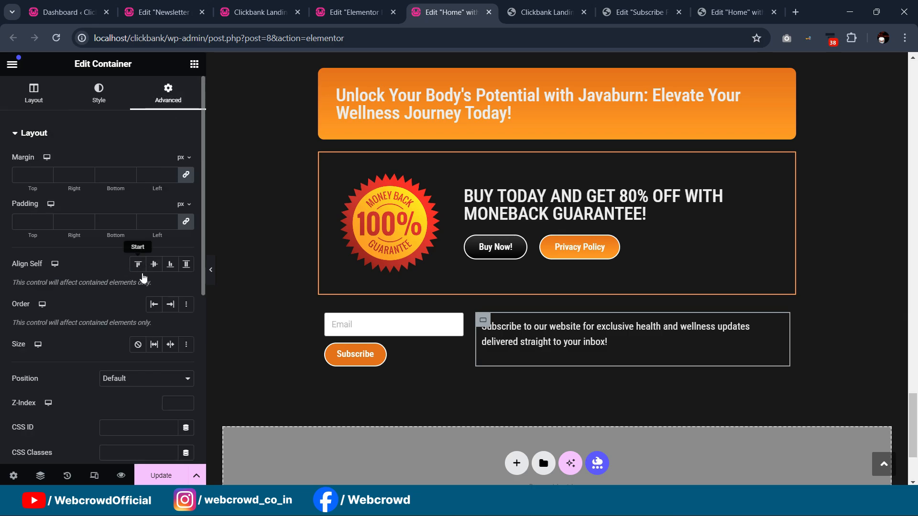
pyautogui.click(37, 95)
pyautogui.click(162, 196)
pyautogui.click(139, 218)
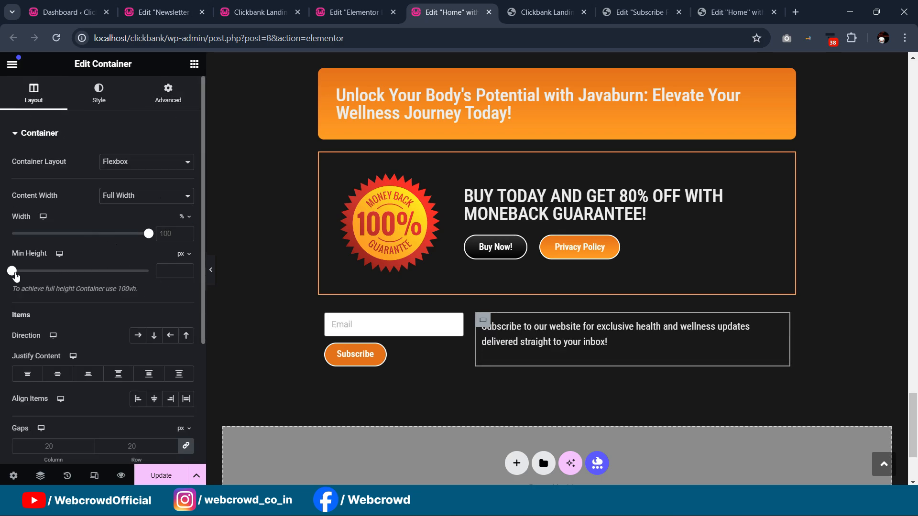
pyautogui.moveTo(147, 237); pyautogui.dragTo(87, 237)
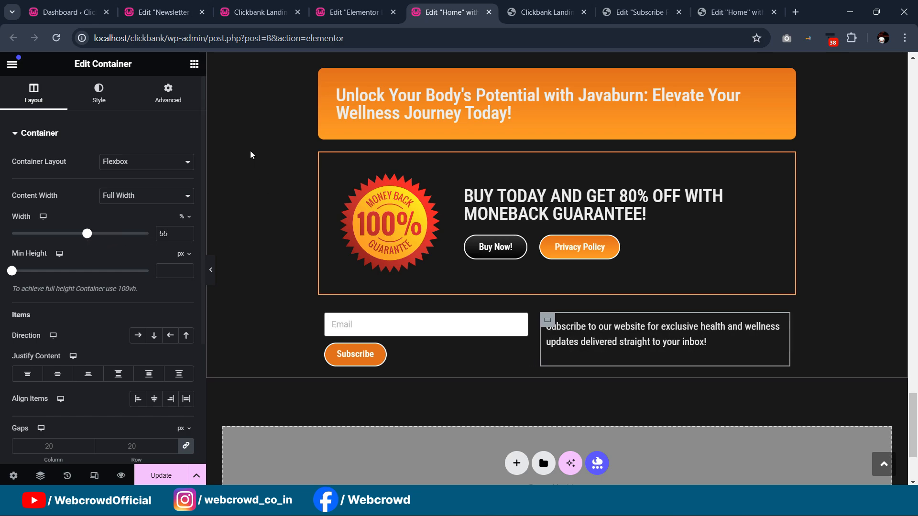
# - Copy the Subscribe heading from the newsletter popup
pyautogui.click(286, 13)
pyautogui.click(363, 14)
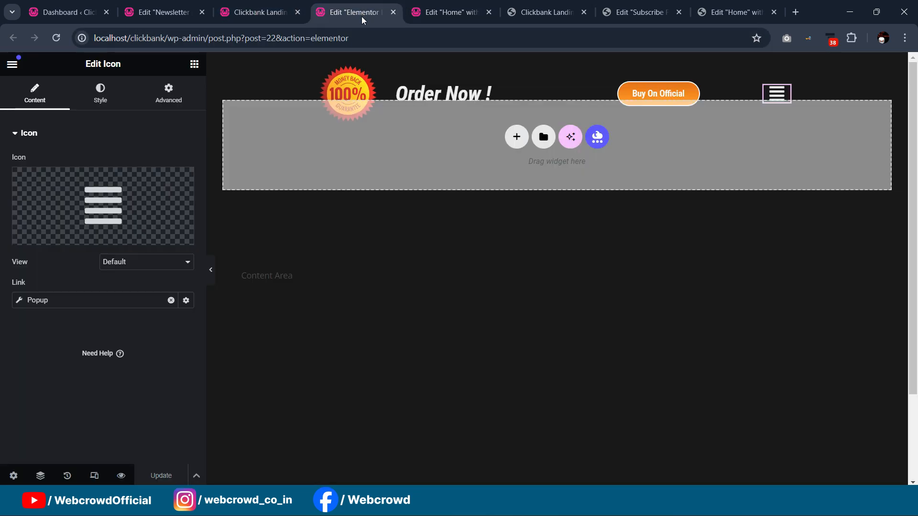
pyautogui.click(237, 16)
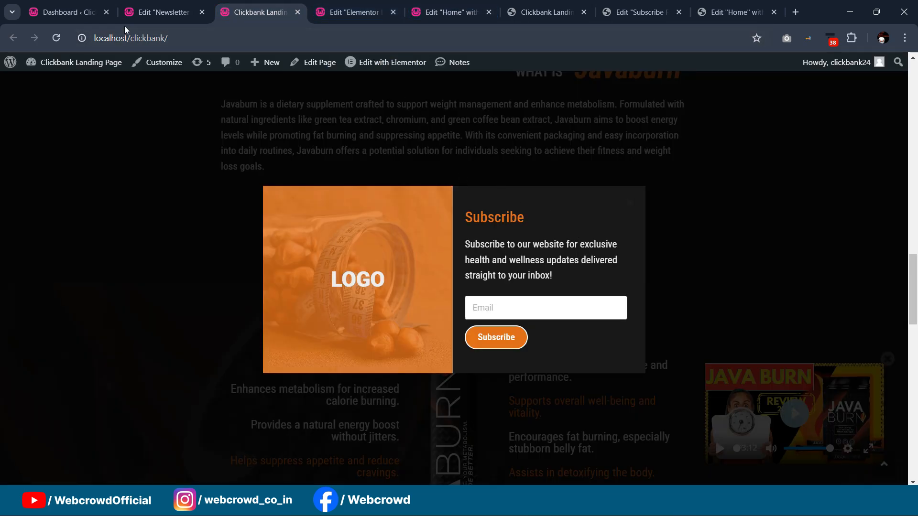
pyautogui.click(160, 12)
pyautogui.click(676, 207)
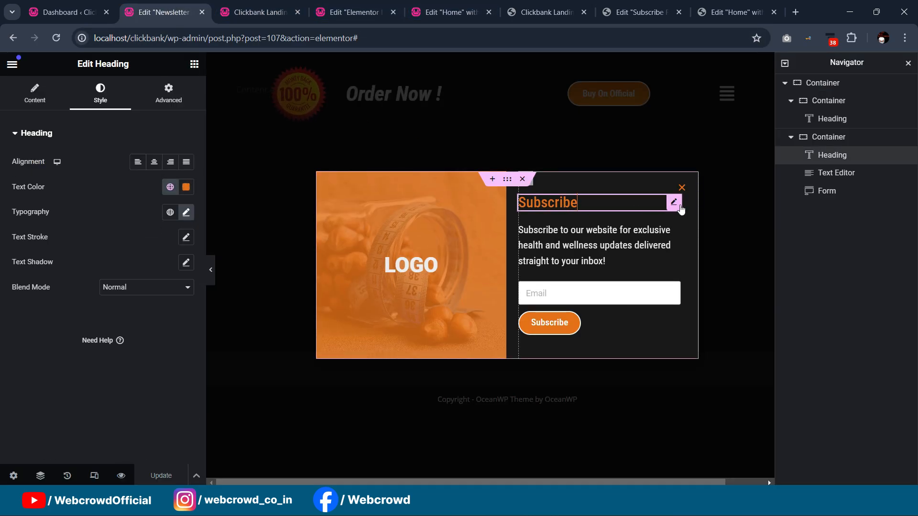
pyautogui.click(258, 12)
# - Paste the Subscribe heading into the Home page's text container, place it above the description, and preview the section
pyautogui.click(412, 13)
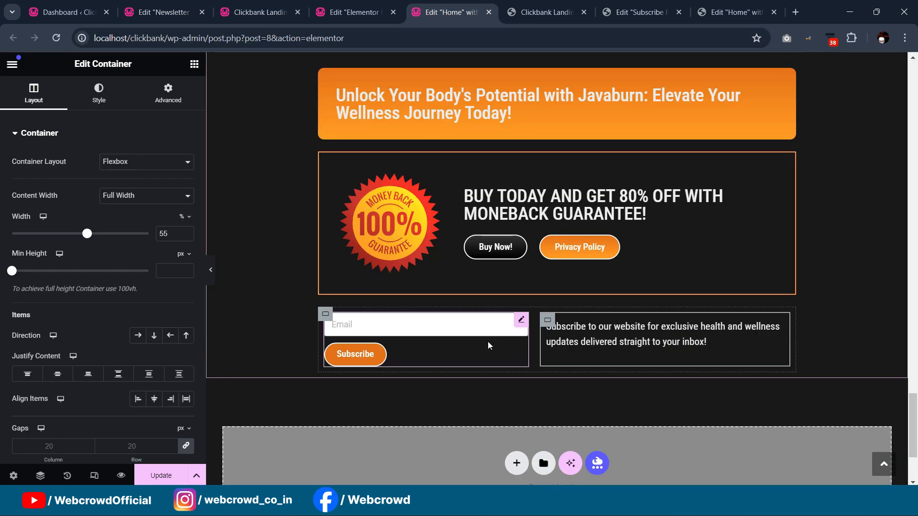
pyautogui.rightClick(551, 325)
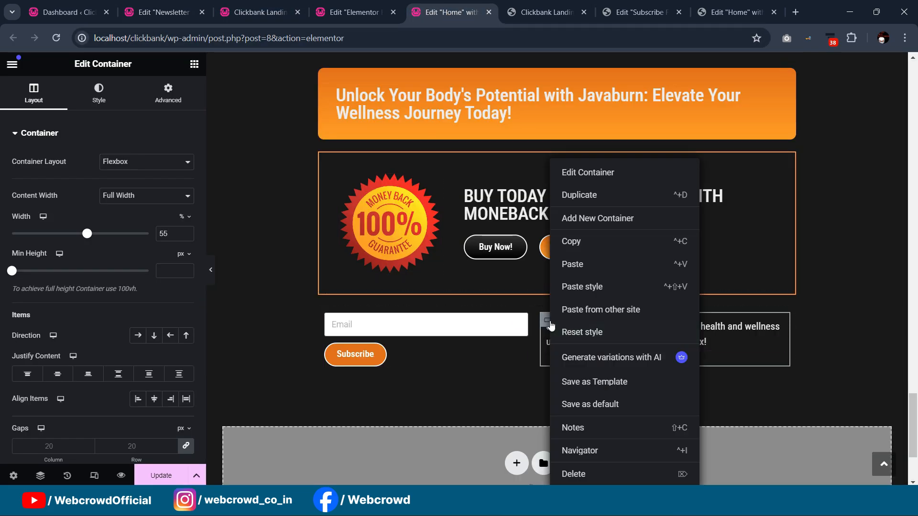
pyautogui.click(579, 266)
pyautogui.moveTo(775, 370); pyautogui.dragTo(736, 320)
pyautogui.moveTo(706, 360); pyautogui.dragTo(704, 361)
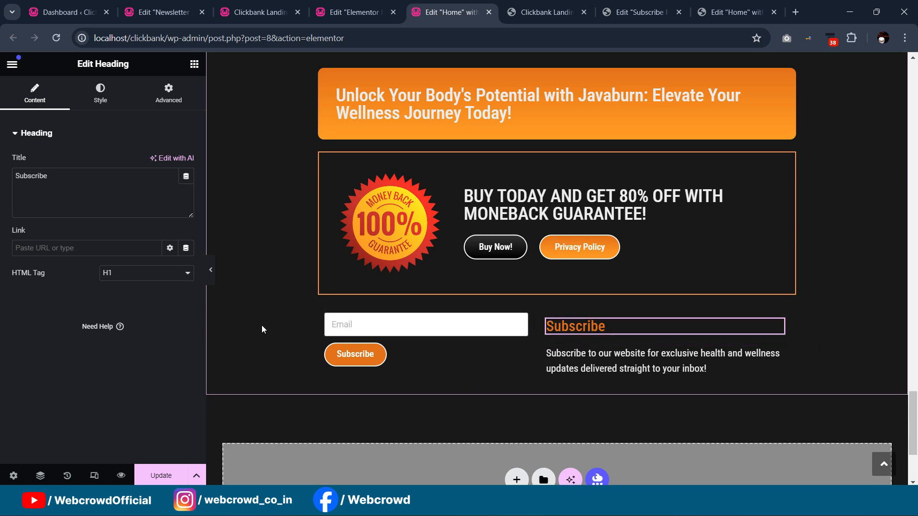
pyautogui.click(210, 271)
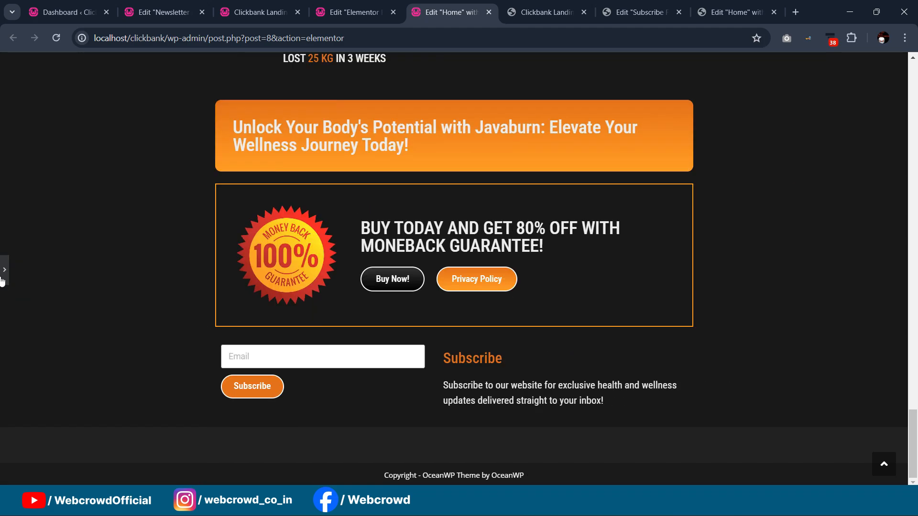
pyautogui.hotkey('ctrl', 'p')
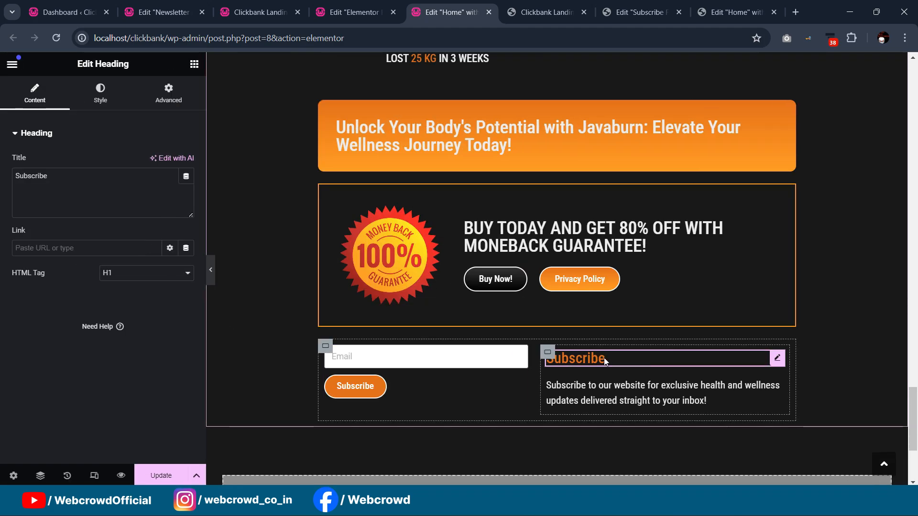
# - Set the padding of the row container holding the form and text to 0 px on all sides
pyautogui.click(325, 345)
pyautogui.click(166, 94)
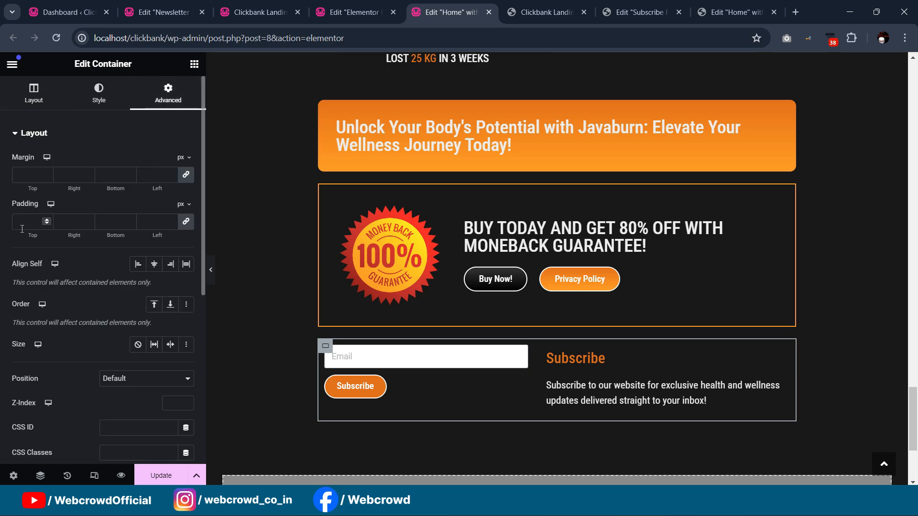
pyautogui.write('0')
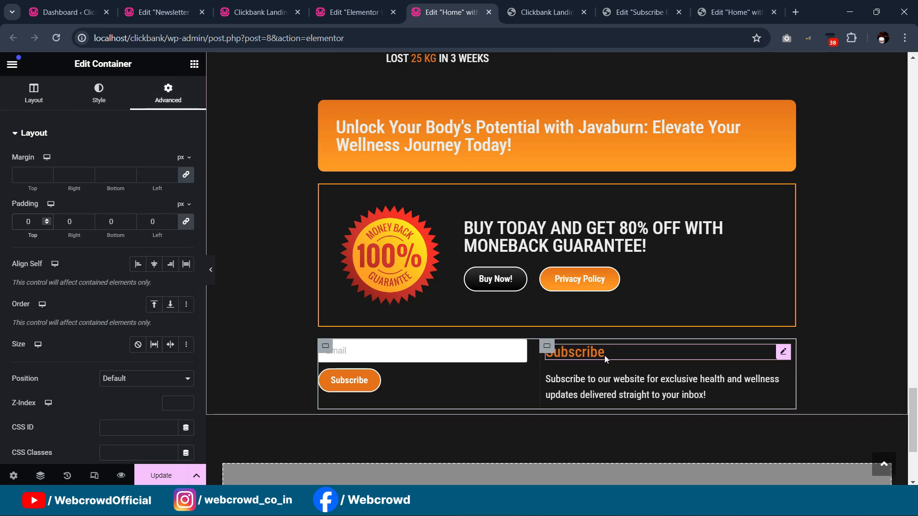
# - Set the padding of the container around the Subscribe heading and description to 0 px, and preview the alignment
pyautogui.click(546, 345)
pyautogui.click(150, 99)
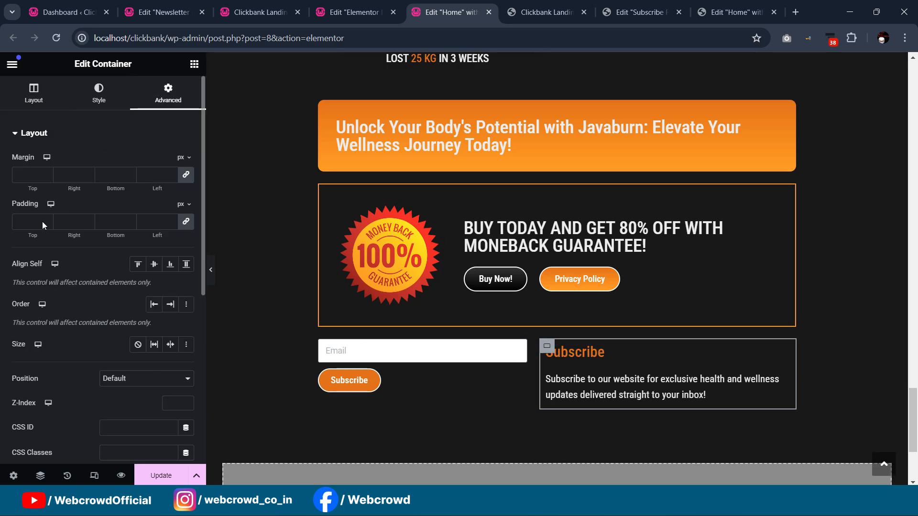
pyautogui.click(34, 223)
pyautogui.write('0')
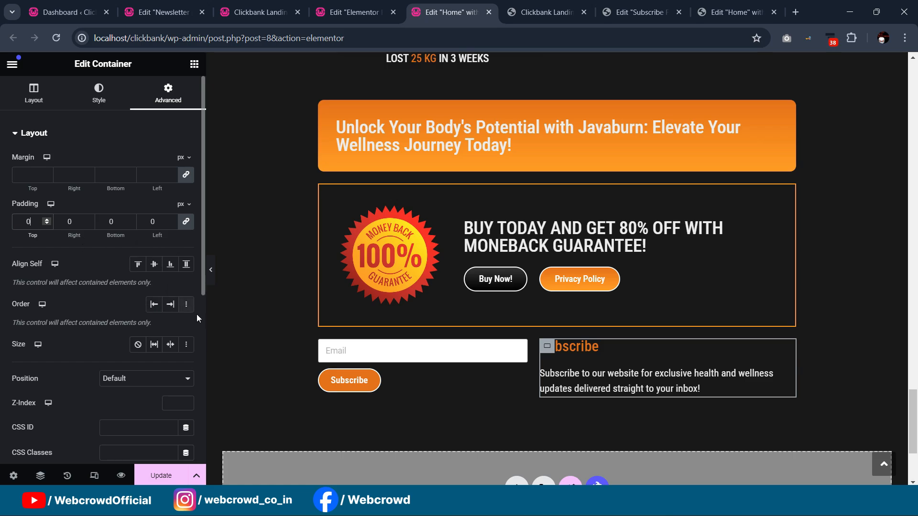
pyautogui.click(211, 270)
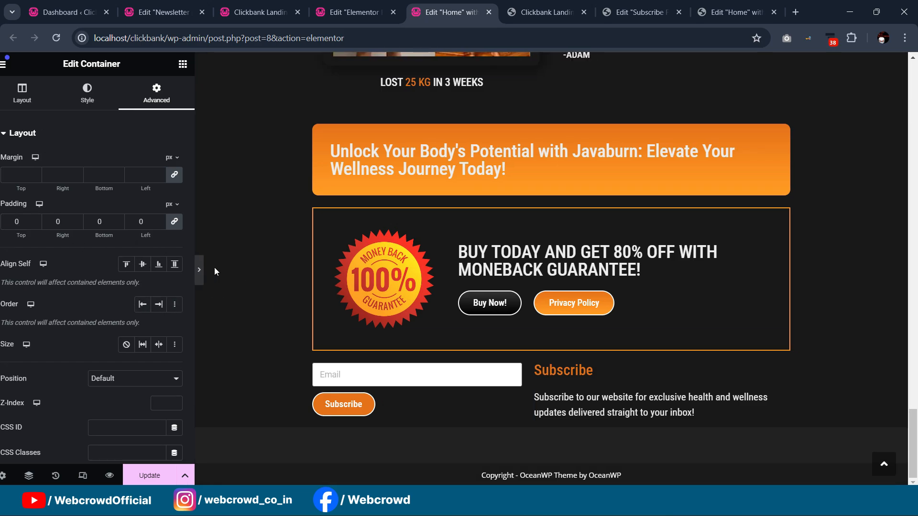
pyautogui.click(2, 271)
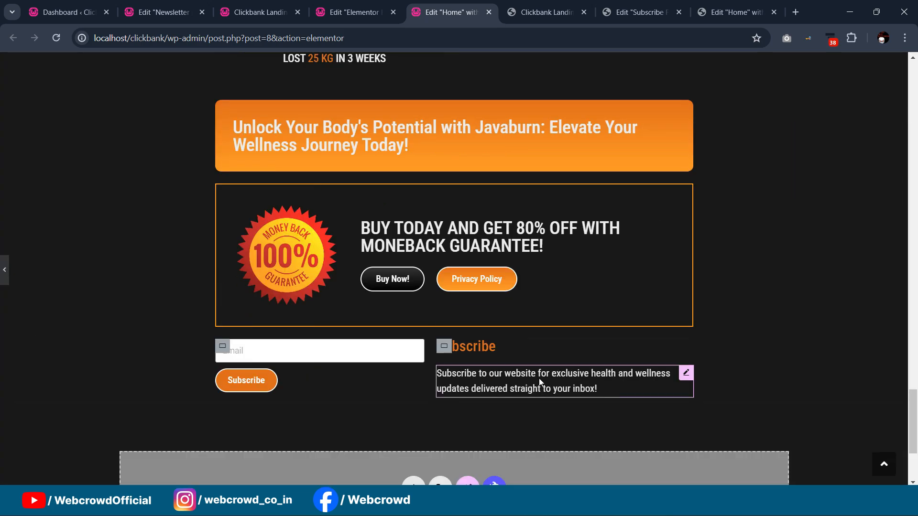
# - Set the top margin of the subscription description text to -13 px
pyautogui.click(790, 372)
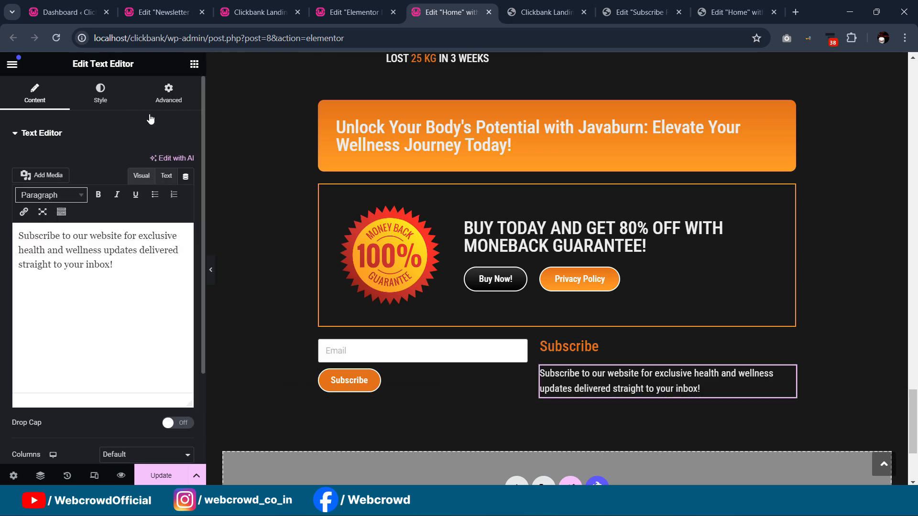
pyautogui.click(168, 93)
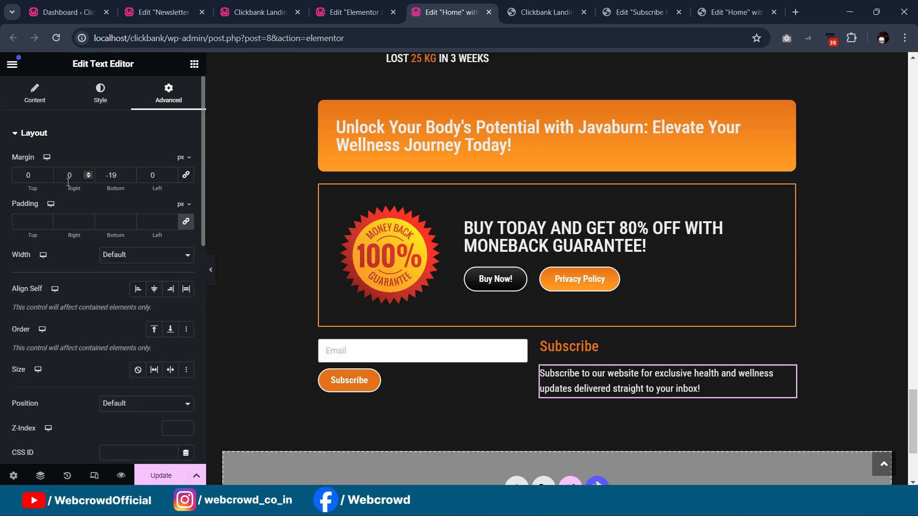
pyautogui.press('Down')
pyautogui.press('Down')
pyautogui.press('Down')
pyautogui.press('Down')
pyautogui.press('Down')
pyautogui.press('Down')
pyautogui.press('Down')
pyautogui.press('Down')
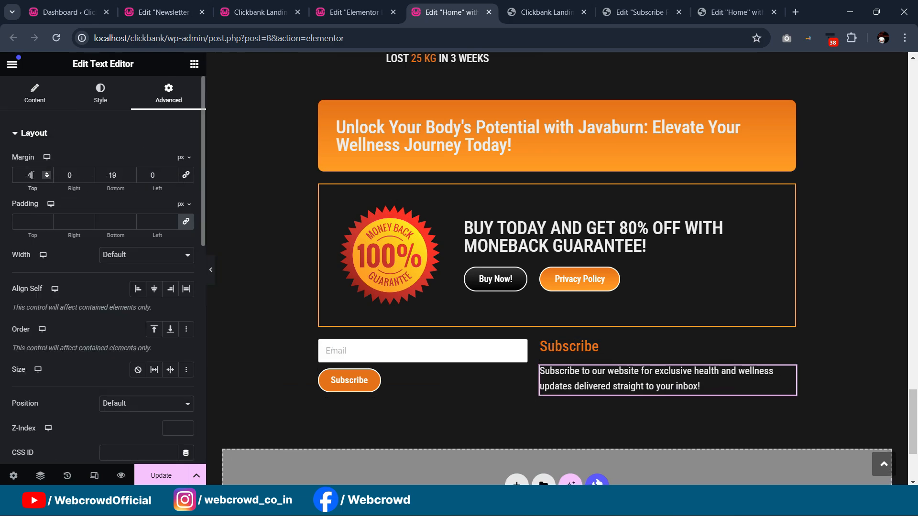
pyautogui.press('Down')
pyautogui.press('Down')
pyautogui.press('Down')
pyautogui.press('Down')
pyautogui.press('Down')
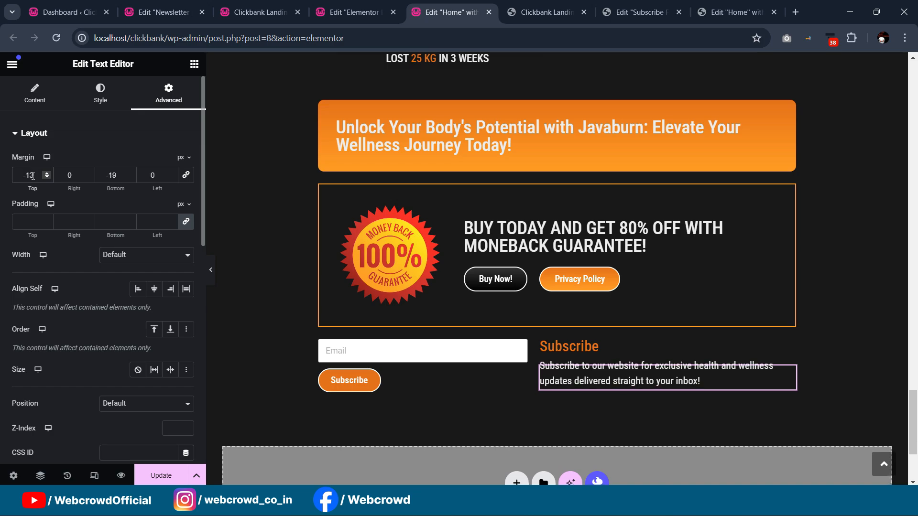
# - Preview the subscription section and check its spacing against the money-back guarantee box above it
pyautogui.click(208, 272)
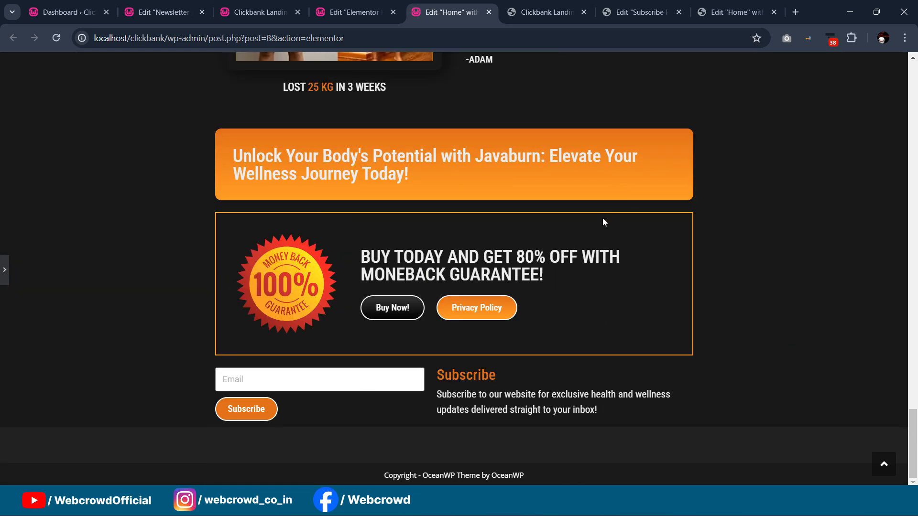
pyautogui.scroll(2, 598, 237)
pyautogui.scroll(-3, 589, 167)
pyautogui.click(4, 279)
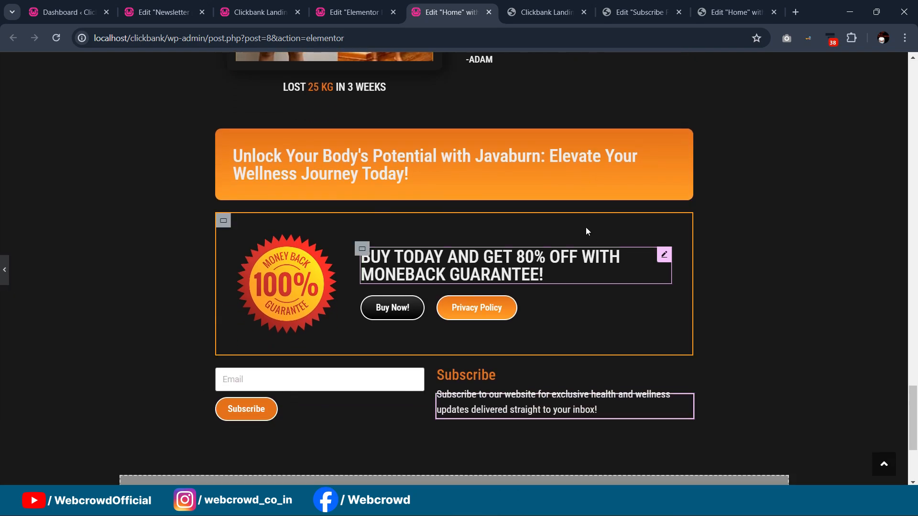
pyautogui.scroll(-4, 567, 187)
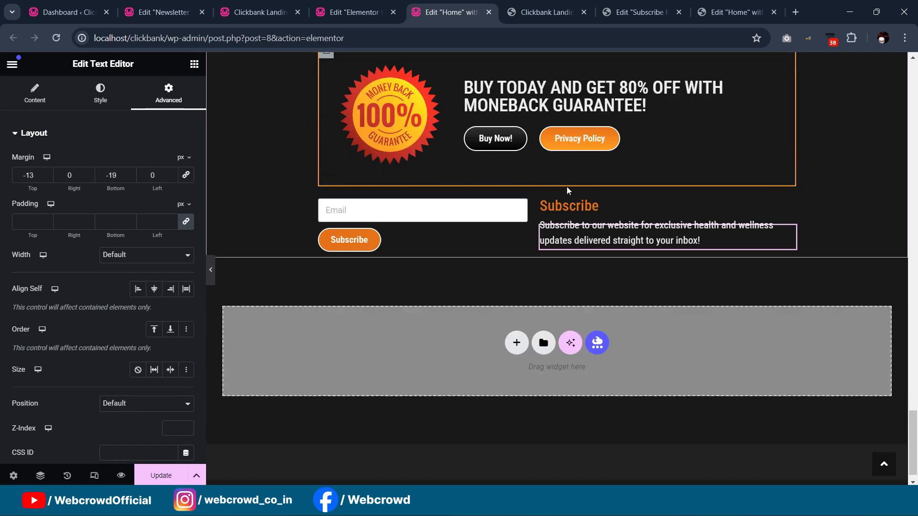
pyautogui.scroll(4, 572, 192)
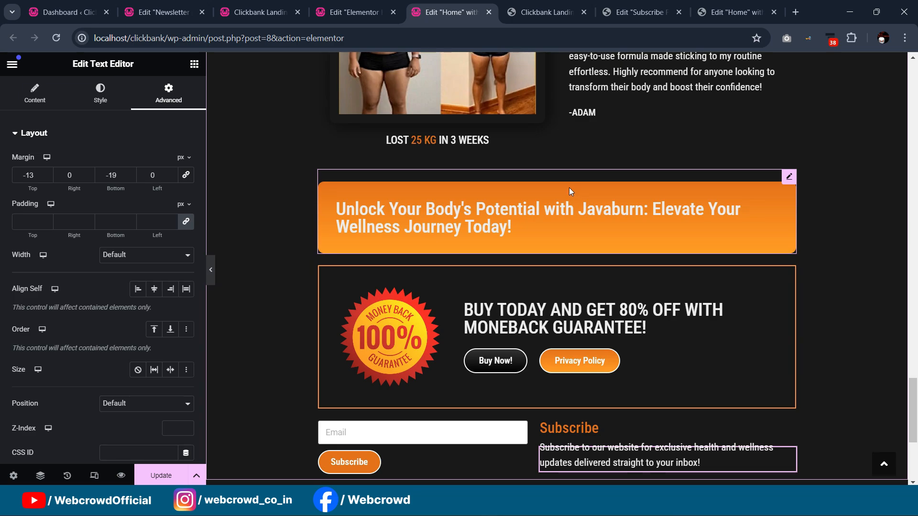
# - Review the end of the Home page below the subscription section and save the page's changes
pyautogui.scroll(-5, 554, 182)
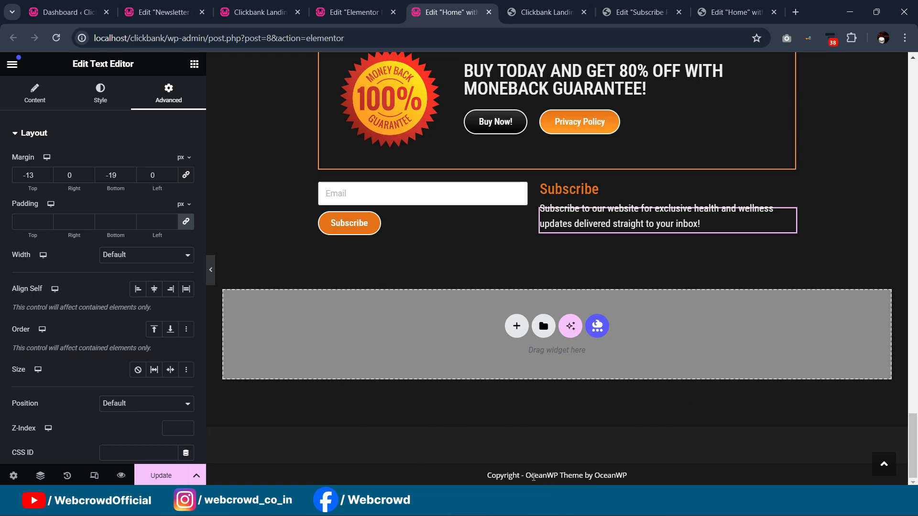
pyautogui.scroll(10, 555, 347)
pyautogui.moveTo(913, 382); pyautogui.dragTo(912, 58)
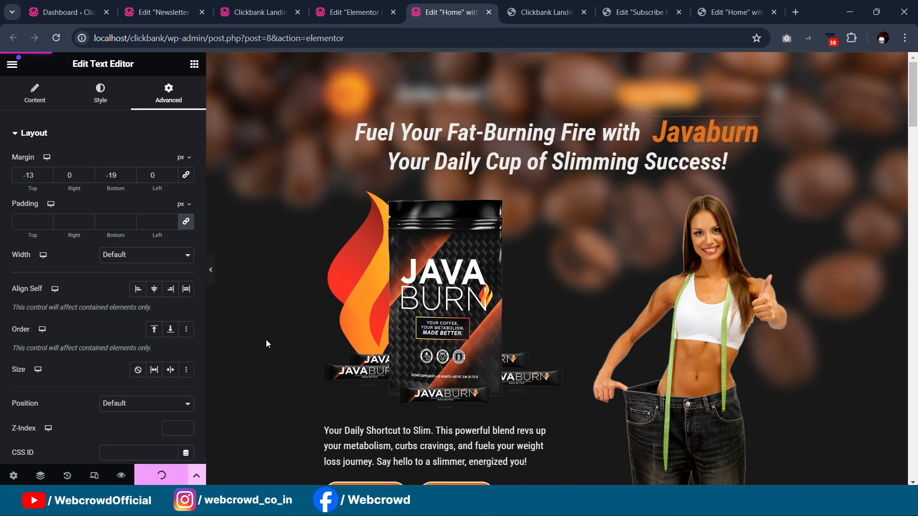
# - Open Elementor's Theme Builder from the WordPress dashboard in a separate tab and close the newsletter popup editor
pyautogui.click(67, 12)
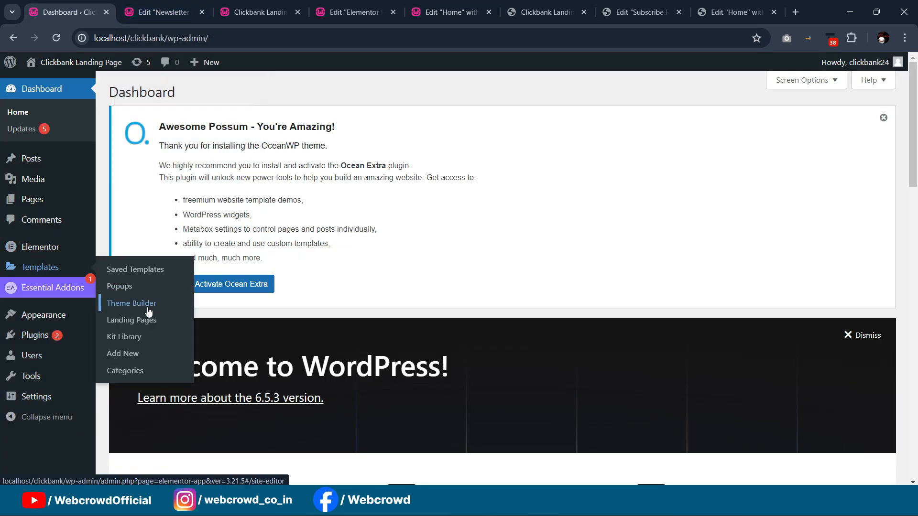
pyautogui.middleClick(148, 309)
pyautogui.click(161, 12)
pyautogui.click(237, 8)
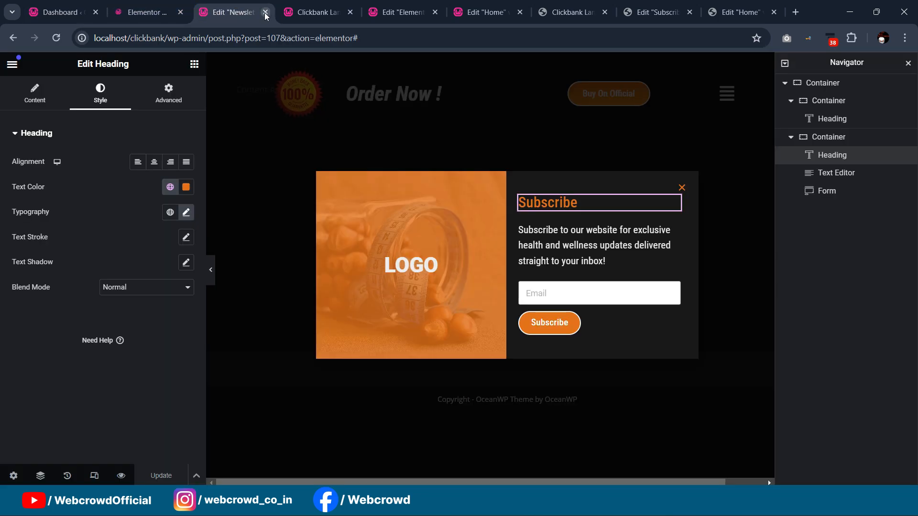
pyautogui.click(265, 13)
pyautogui.click(143, 12)
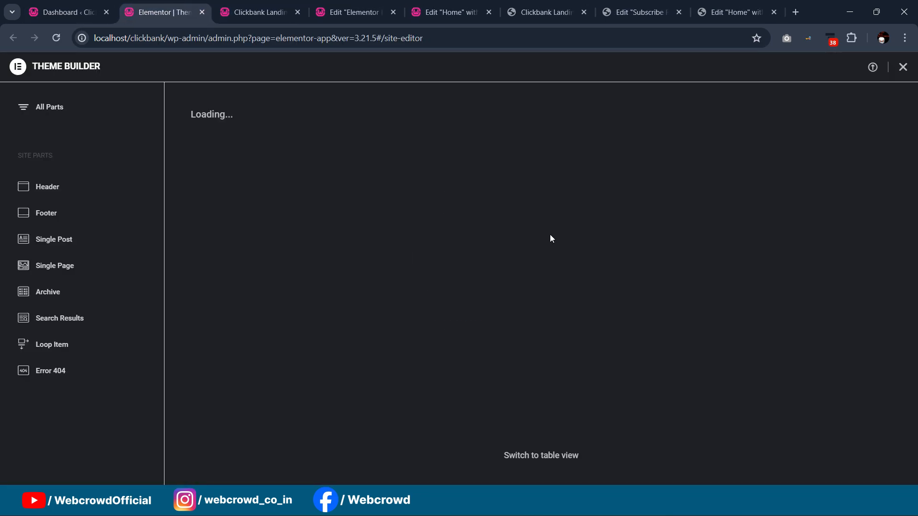
# - Create a new footer template without a library design and add an empty container to it
pyautogui.click(59, 218)
pyautogui.click(855, 116)
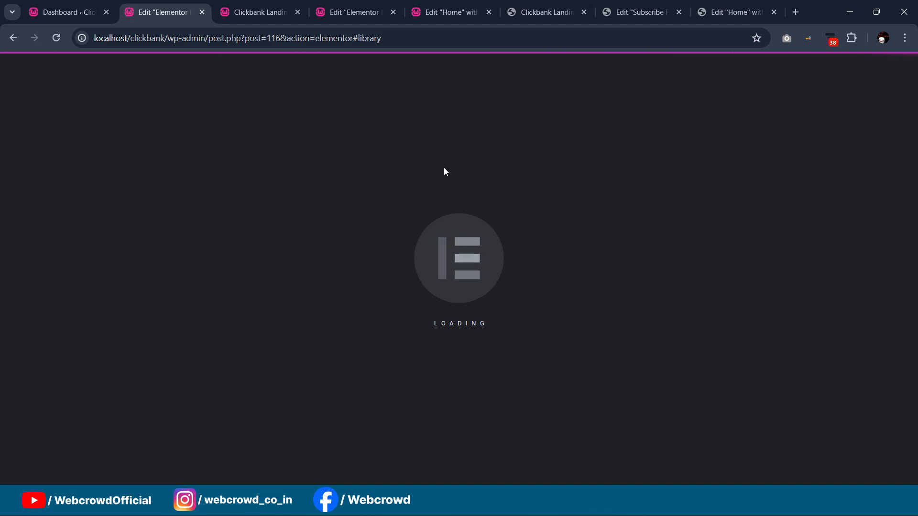
pyautogui.click(804, 84)
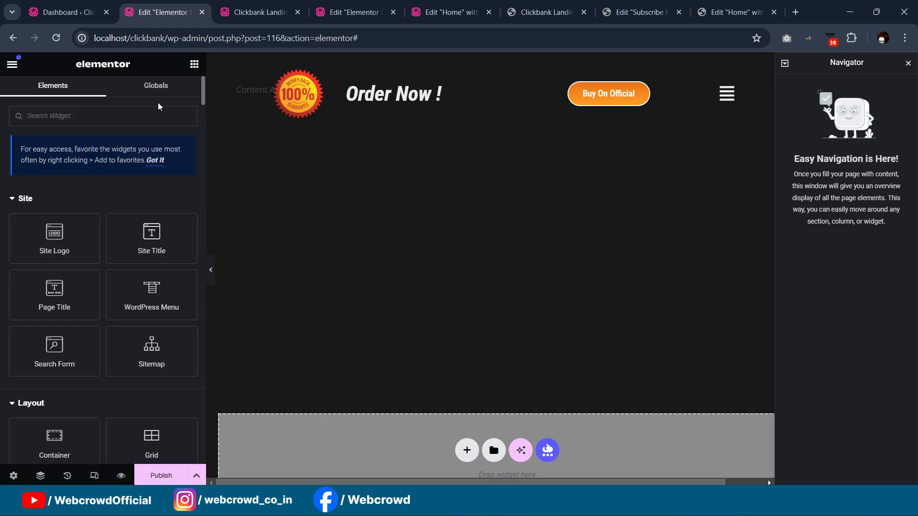
pyautogui.moveTo(66, 429); pyautogui.dragTo(315, 381)
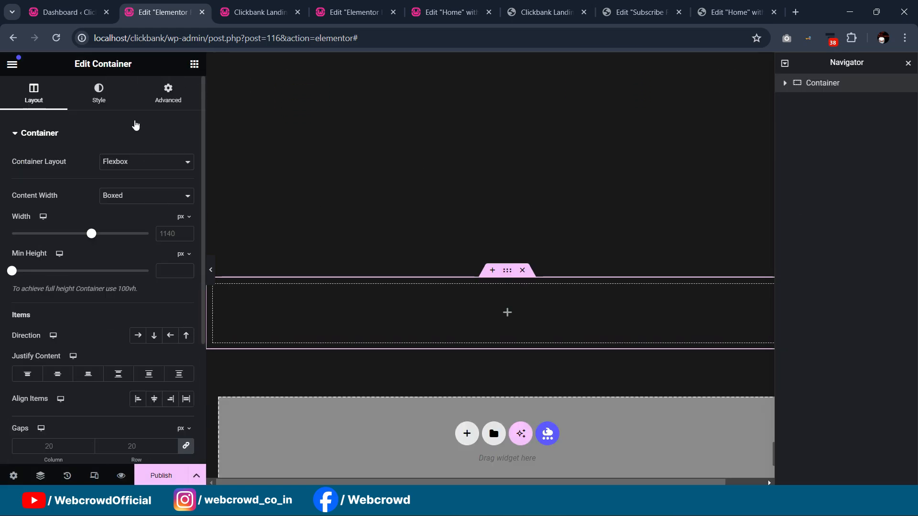
# - Add a centred heading reading "Copyright webcrowd.co.in, All Rights Reserved 2024" inside the footer container
pyautogui.click(195, 63)
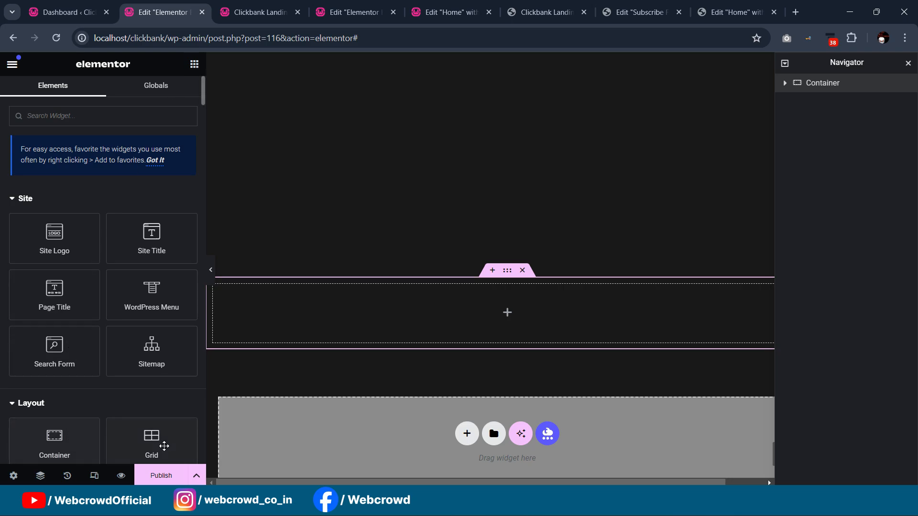
pyautogui.scroll(-3, 158, 421)
pyautogui.moveTo(58, 425); pyautogui.dragTo(430, 309)
pyautogui.moveTo(107, 182); pyautogui.dragTo(1, 187)
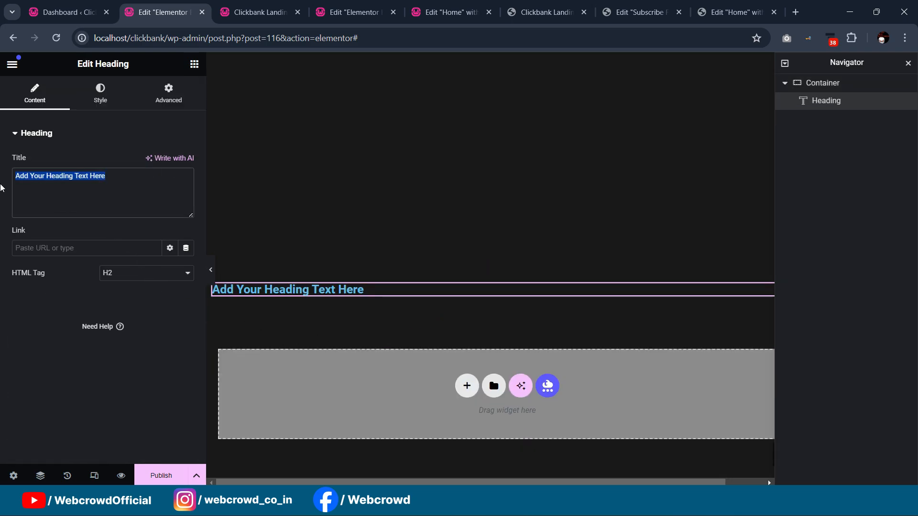
pyautogui.write('Co')
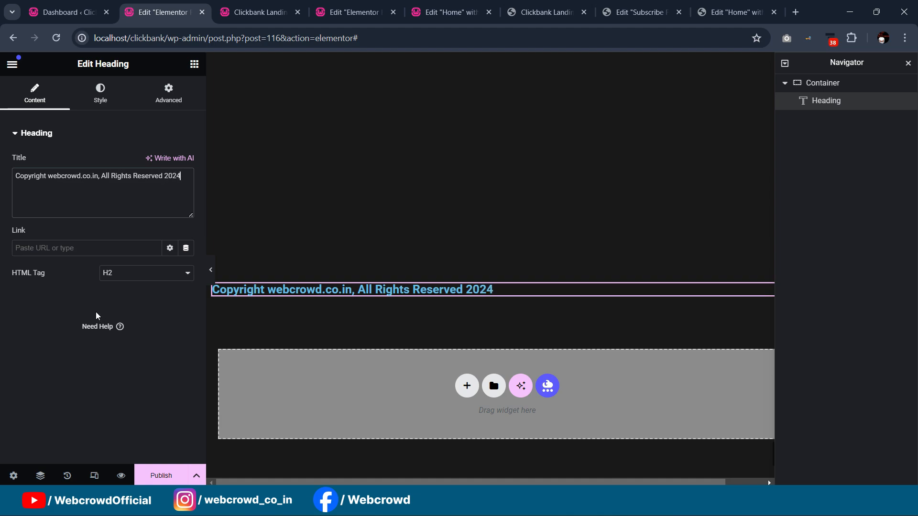
pyautogui.click(101, 93)
pyautogui.click(154, 161)
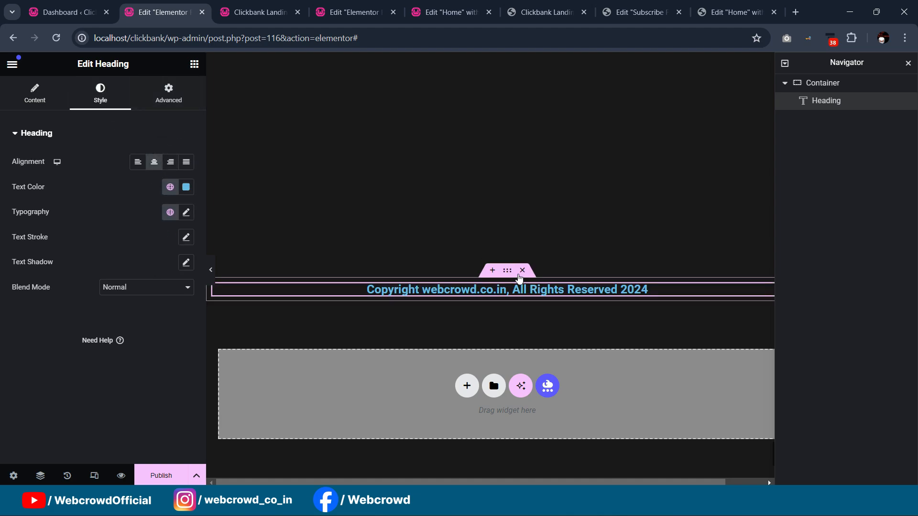
# - Set the copyright heading's padding to 5 px on all sides and its text color to the global Color 2
pyautogui.click(169, 100)
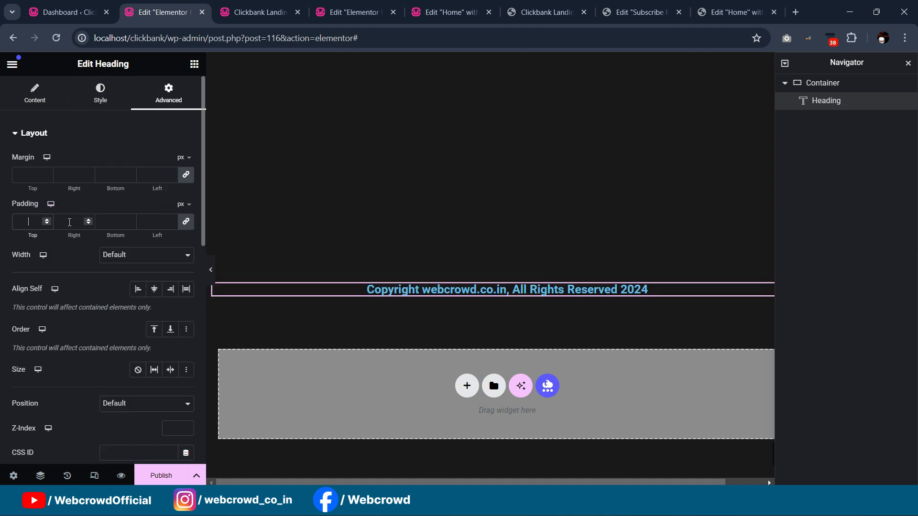
pyautogui.write('5')
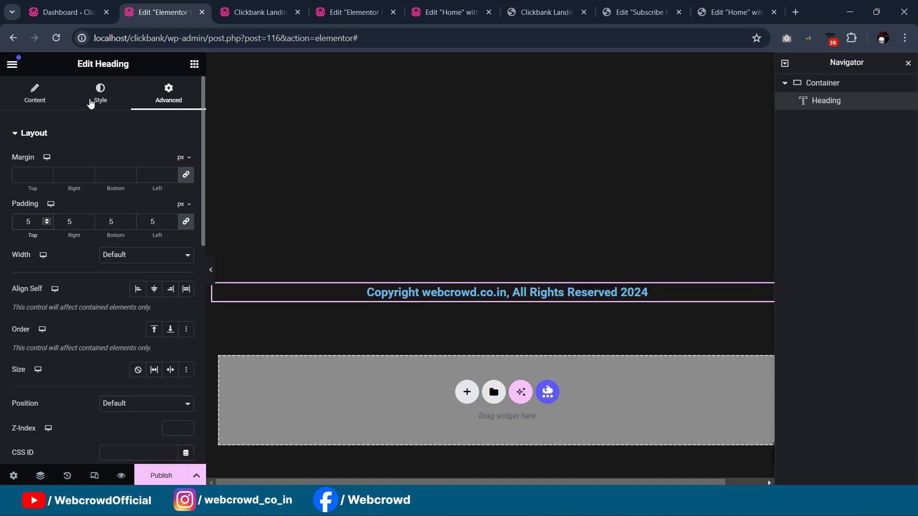
pyautogui.click(93, 101)
pyautogui.click(169, 187)
pyautogui.scroll(-2, 64, 311)
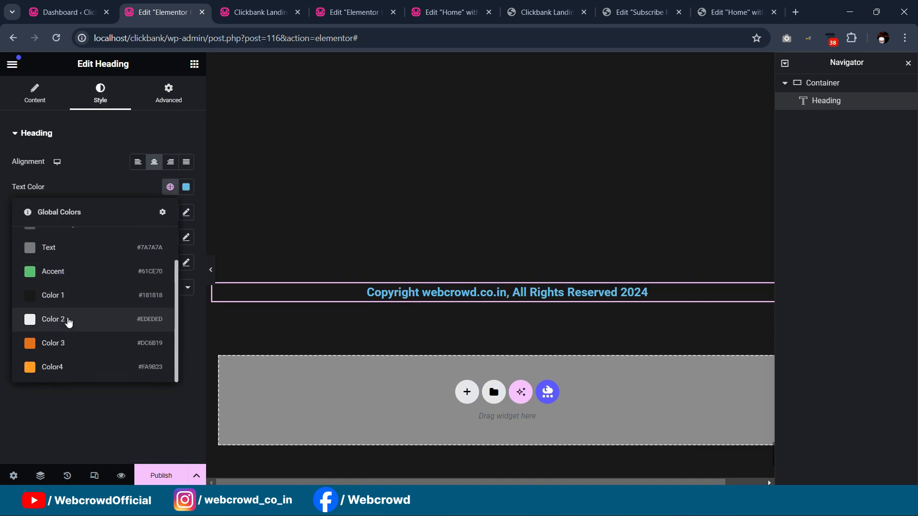
pyautogui.click(67, 320)
pyautogui.click(186, 187)
pyautogui.click(187, 188)
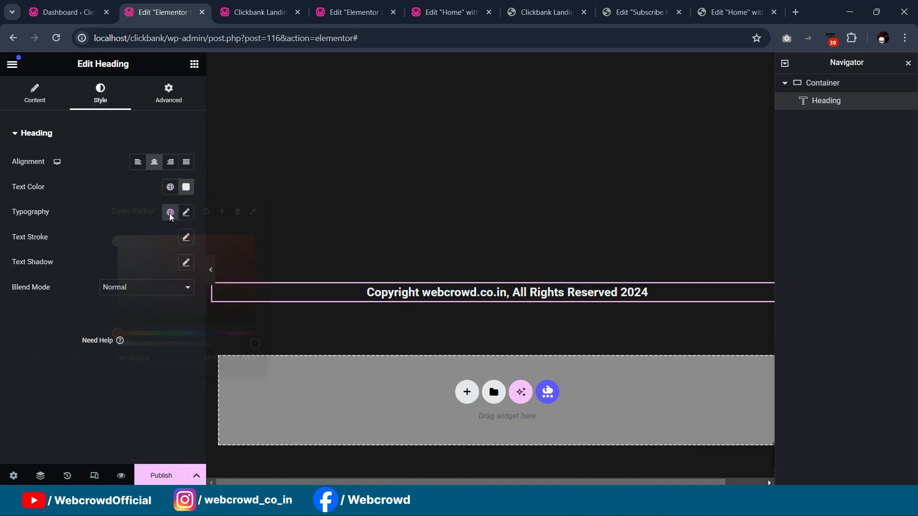
# - Set the copyright heading's typography to Roboto Condensed with weight 400 (Normal)
pyautogui.click(186, 212)
pyautogui.click(146, 266)
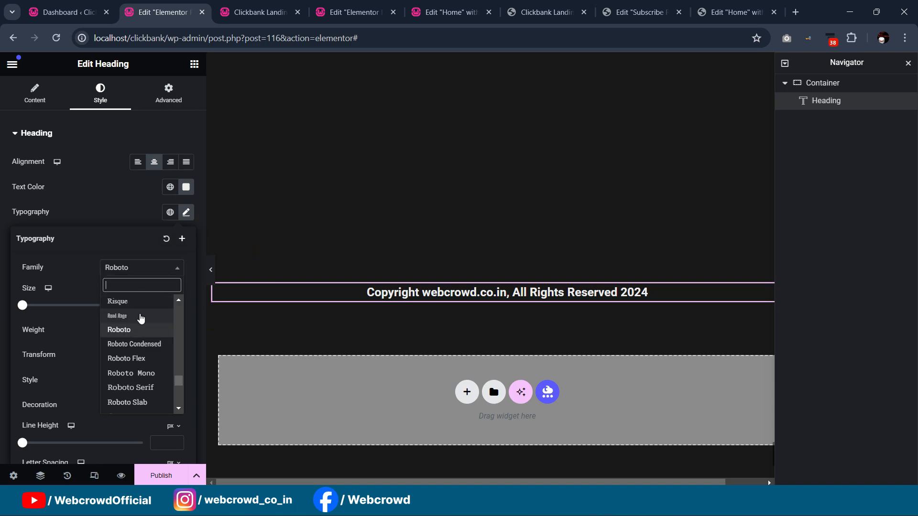
pyautogui.click(141, 345)
pyautogui.click(141, 330)
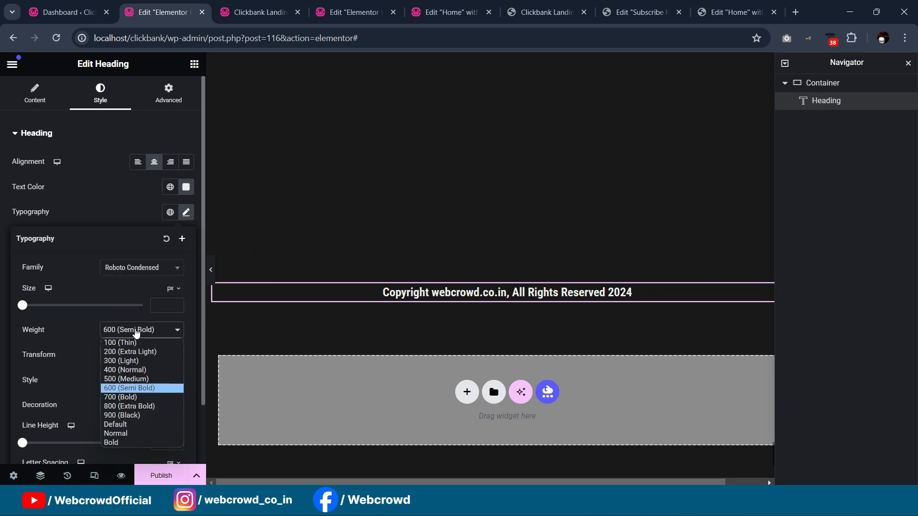
pyautogui.click(128, 380)
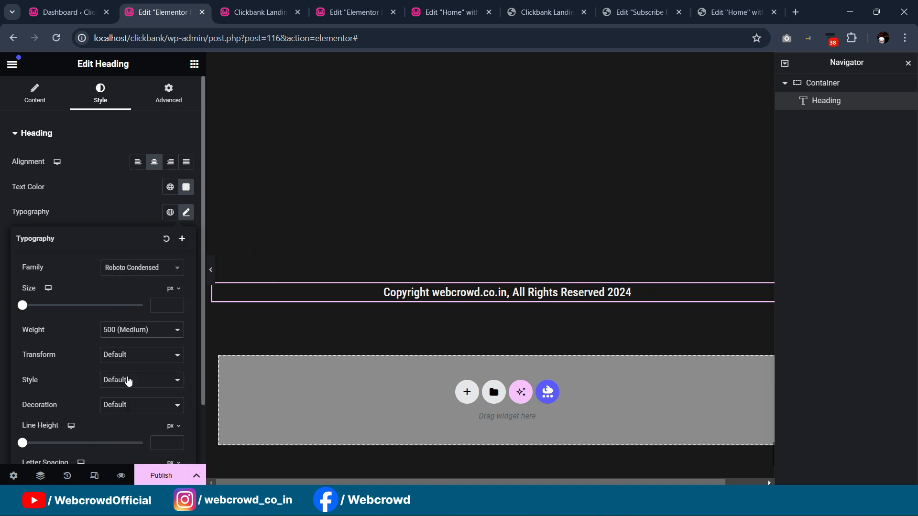
pyautogui.click(128, 333)
pyautogui.click(130, 368)
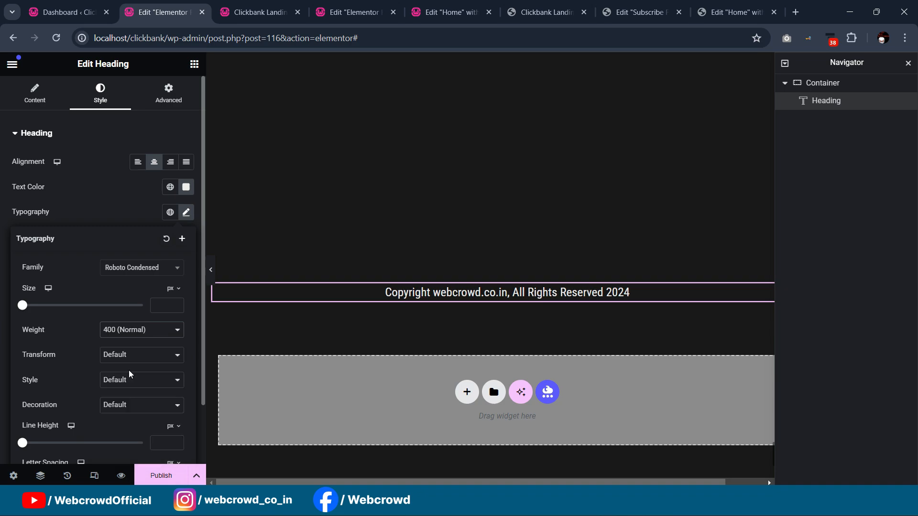
pyautogui.click(133, 209)
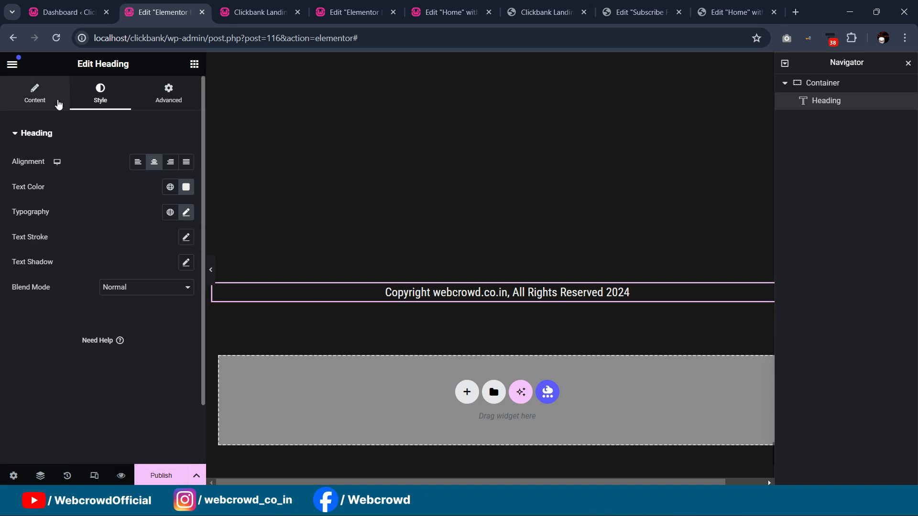
# - Change the copyright heading's HTML tag to H3 and publish the footer template with the condition Include Entire Site
pyautogui.click(58, 104)
pyautogui.click(144, 273)
pyautogui.click(144, 302)
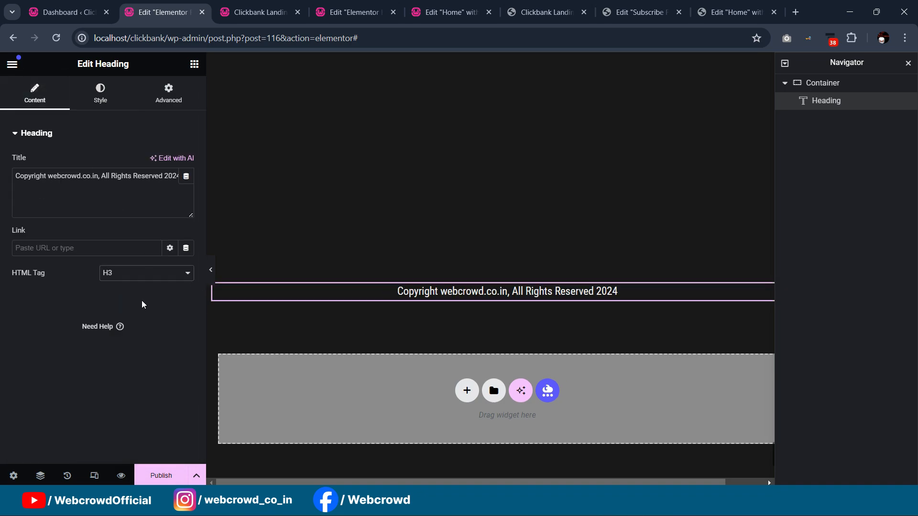
pyautogui.click(160, 474)
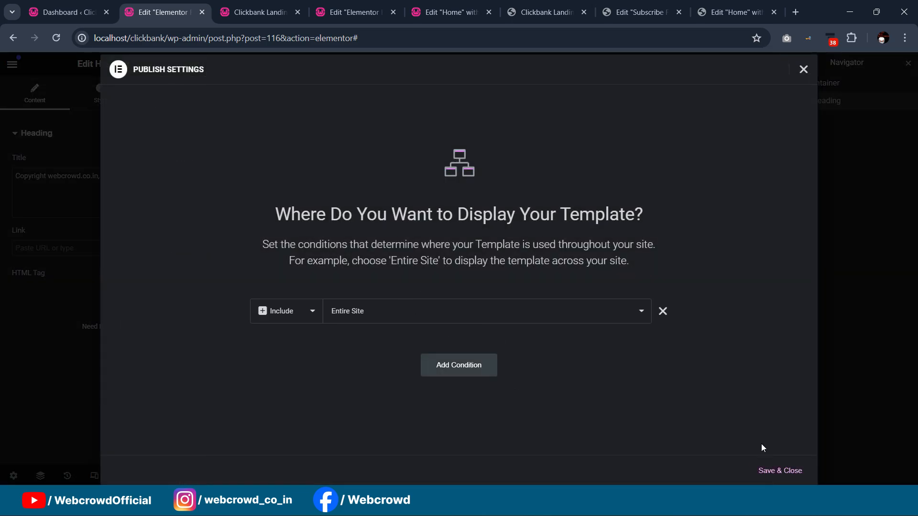
pyautogui.click(780, 471)
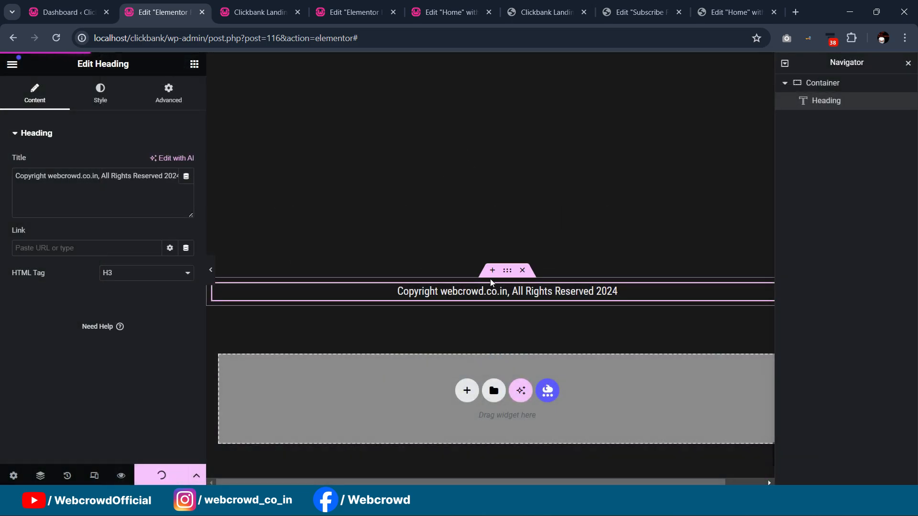
# - Give the footer container a classic background in custom color #202020 and update the template
pyautogui.click(507, 272)
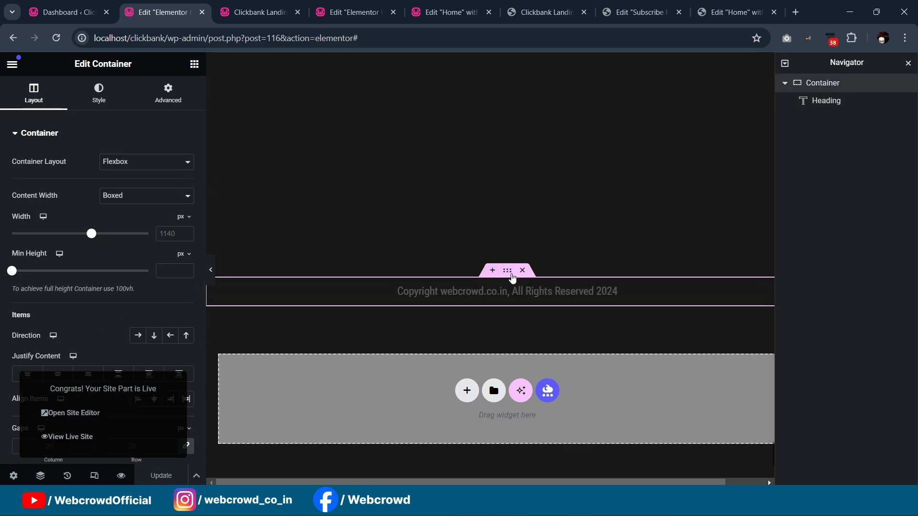
pyautogui.click(102, 105)
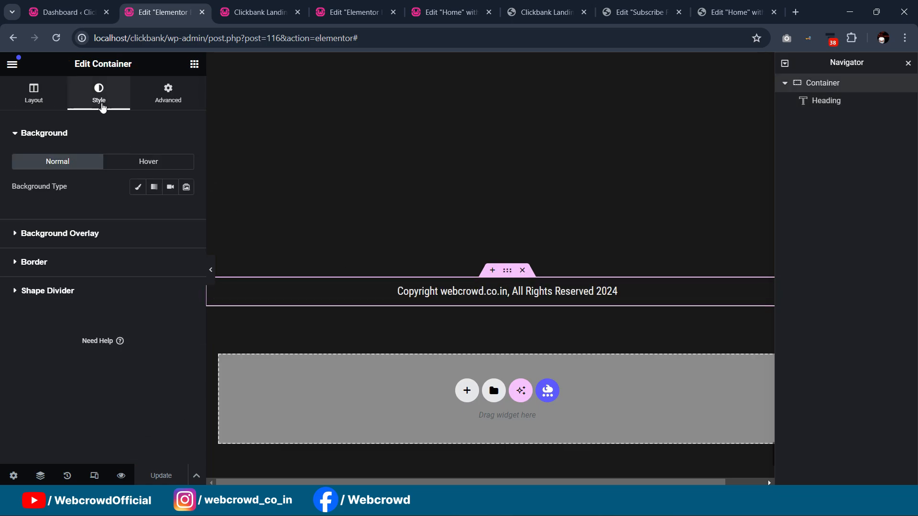
pyautogui.click(137, 188)
pyautogui.click(171, 212)
pyautogui.scroll(-1, 95, 306)
pyautogui.click(96, 324)
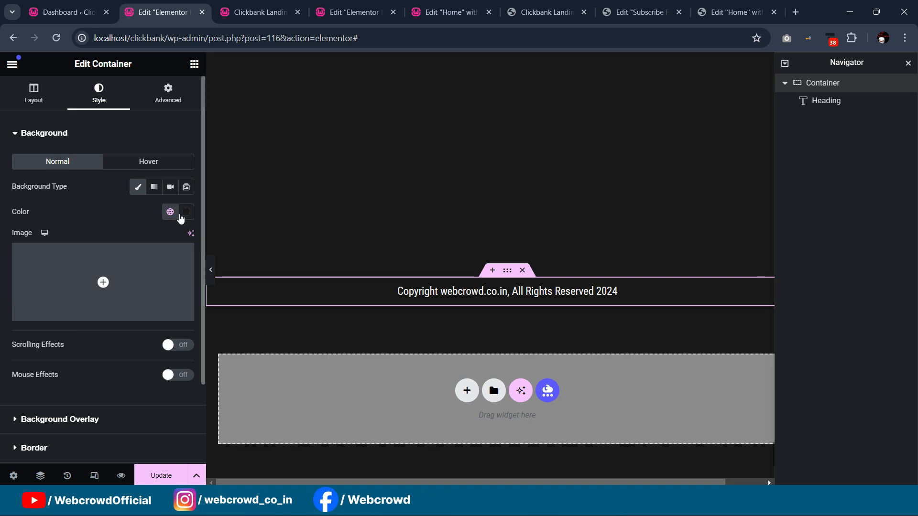
pyautogui.click(186, 212)
pyautogui.moveTo(117, 342)
pyautogui.mouseDown()
pyautogui.moveTo(117, 330)
pyautogui.moveTo(110, 338)
pyautogui.mouseUp()
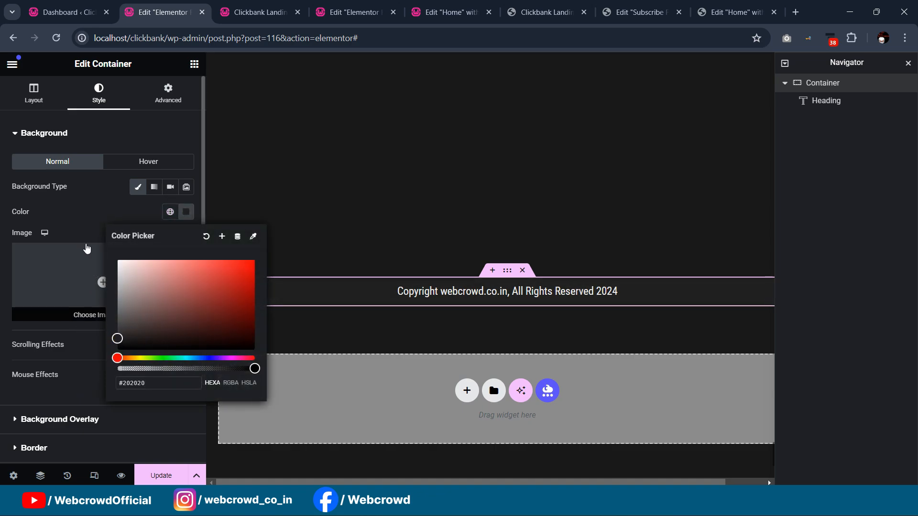
pyautogui.click(91, 225)
pyautogui.click(211, 271)
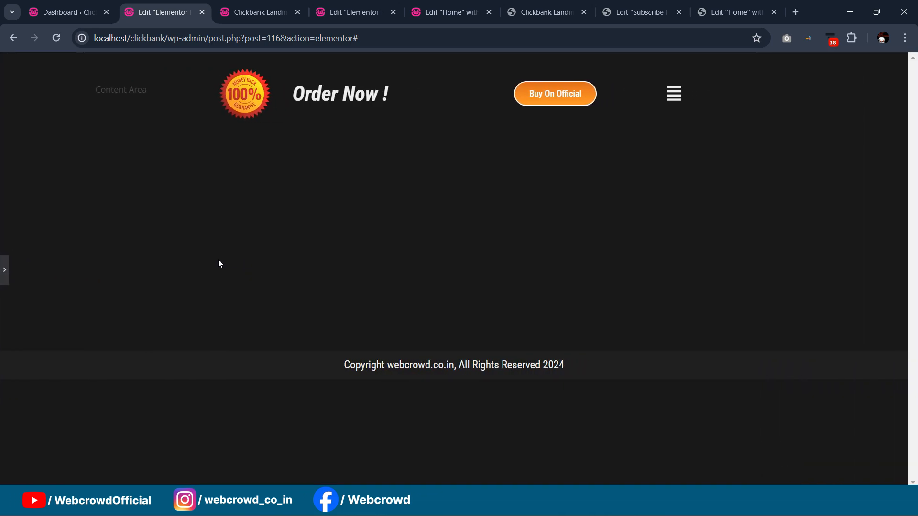
pyautogui.click(3, 270)
pyautogui.click(148, 475)
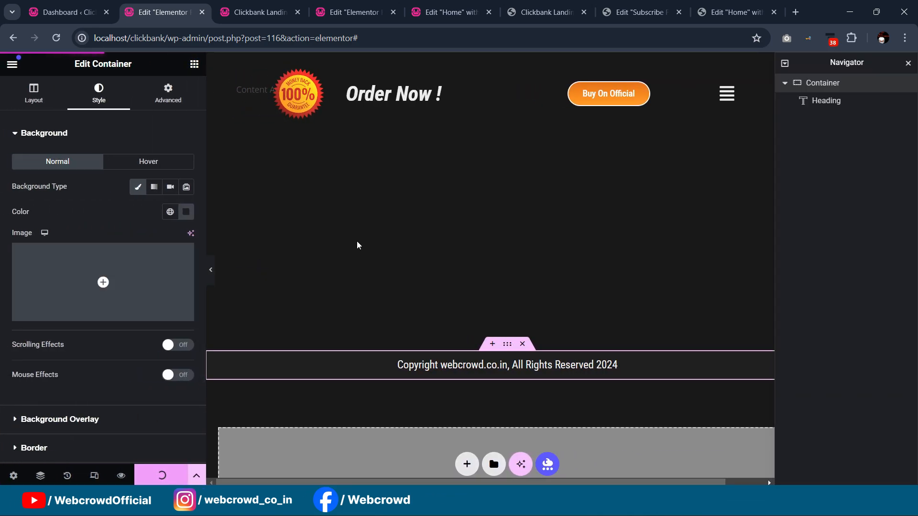
# - Look through the live landing page down to its footer, dismissing the Subscribe popup
pyautogui.click(255, 13)
pyautogui.scroll(6, 276, 153)
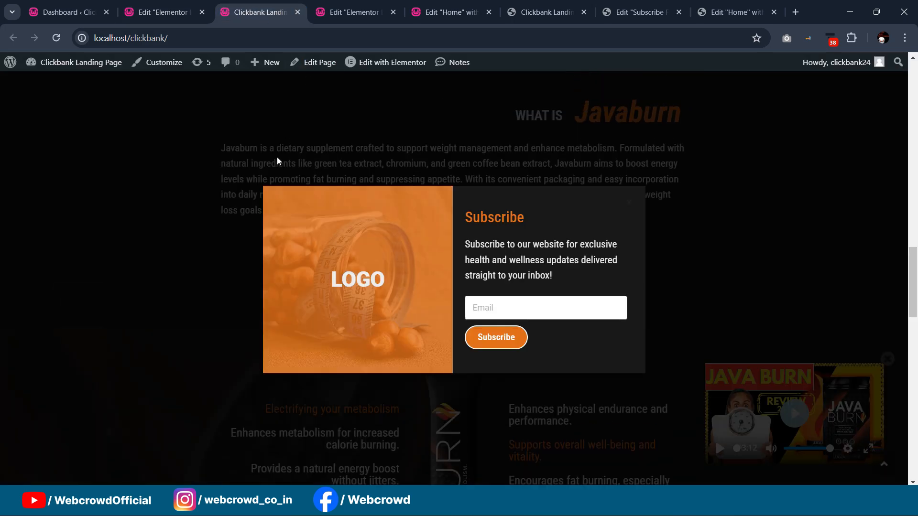
pyautogui.click(629, 204)
pyautogui.scroll(-10, 630, 210)
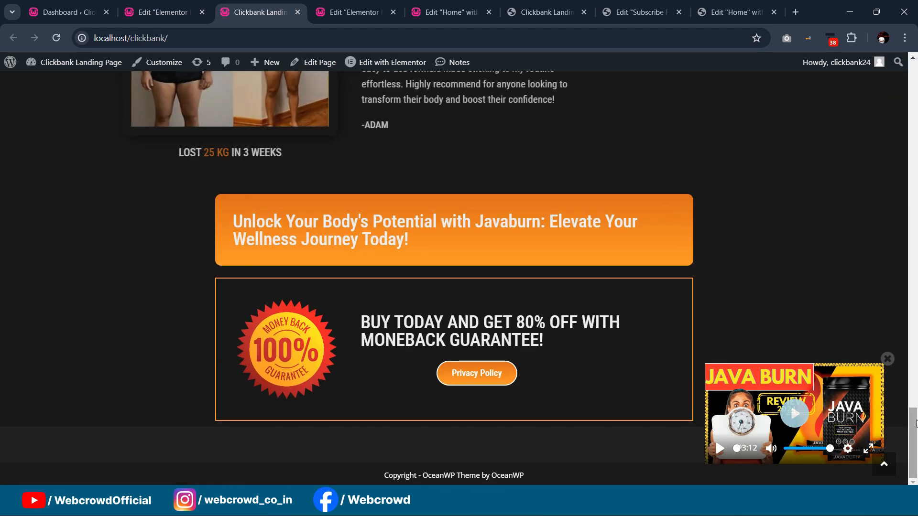
pyautogui.moveTo(912, 425); pyautogui.dragTo(902, 55)
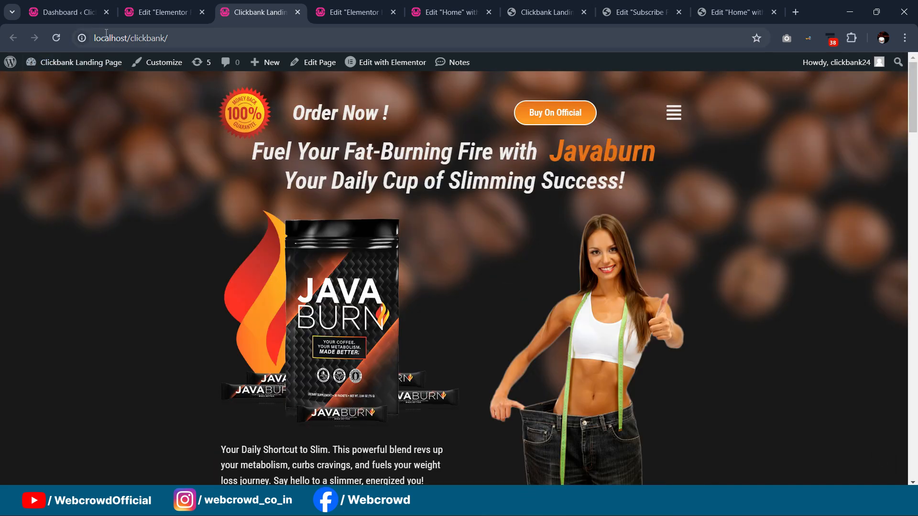
# - Reload the live landing page, dismiss the Subscribe popup and check the footer below the subscribe form
pyautogui.click(55, 39)
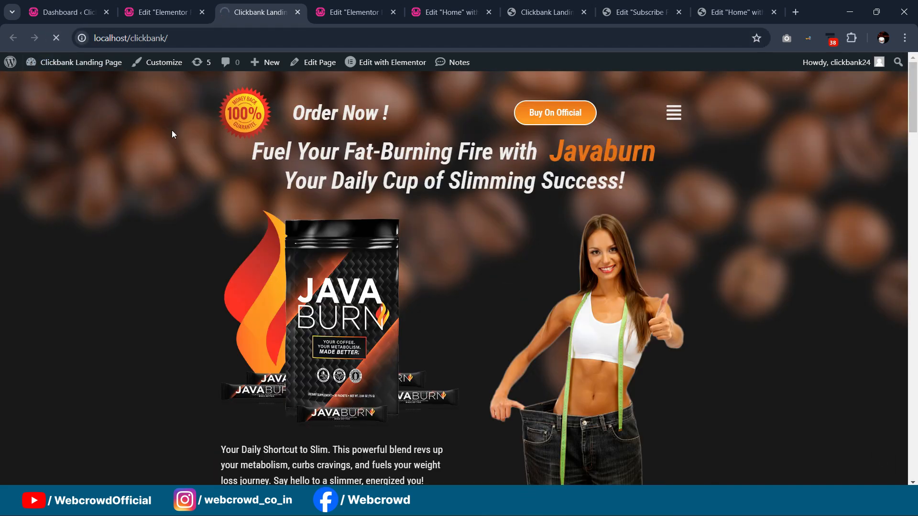
pyautogui.click(153, 12)
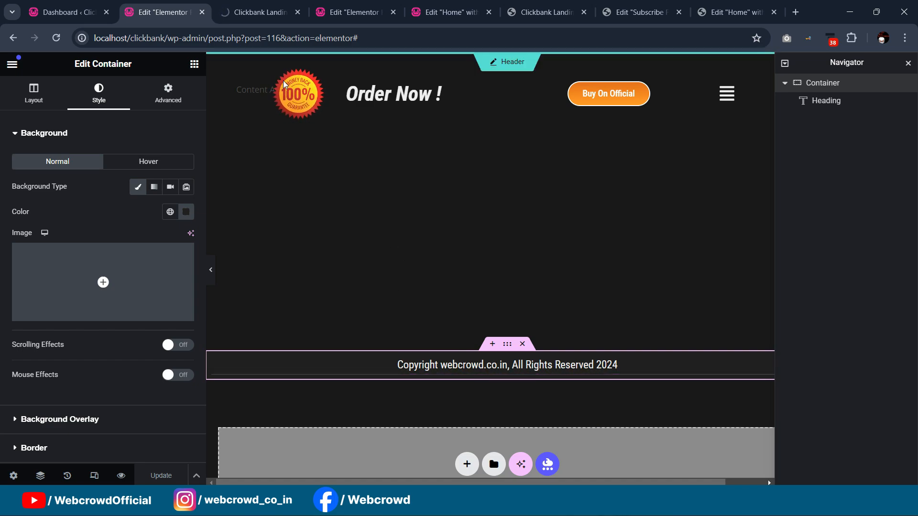
pyautogui.click(258, 13)
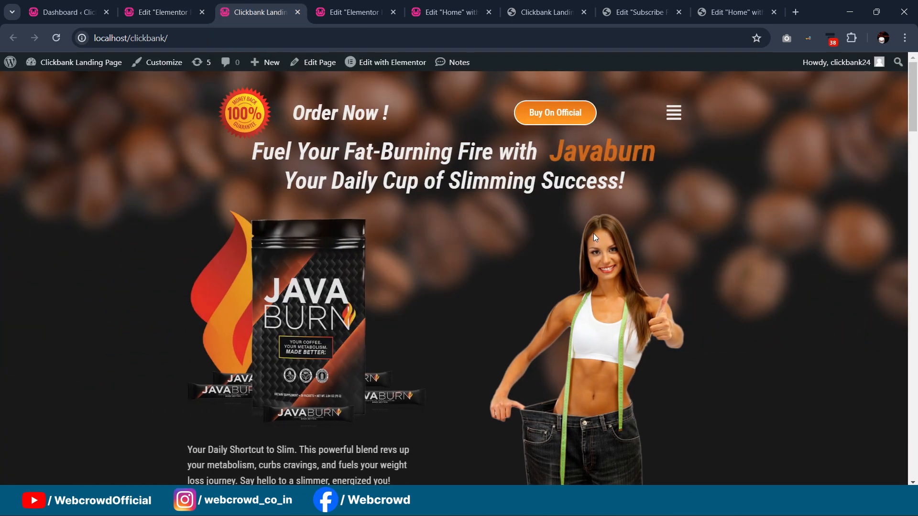
pyautogui.scroll(-15, 594, 236)
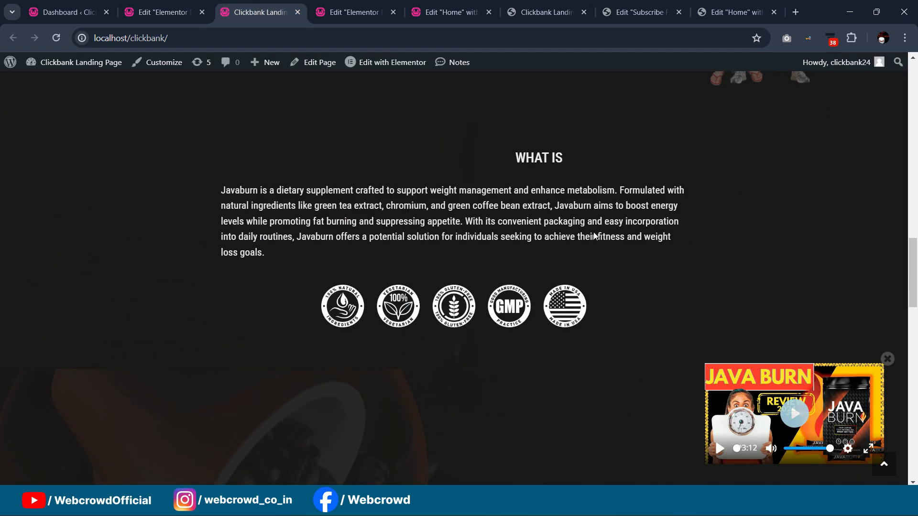
pyautogui.scroll(-5, 592, 236)
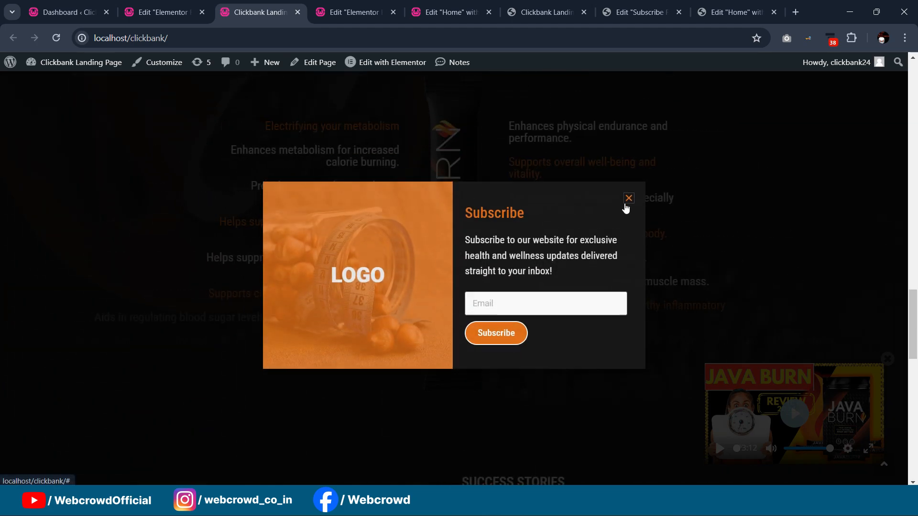
pyautogui.click(628, 201)
pyautogui.scroll(-10, 584, 210)
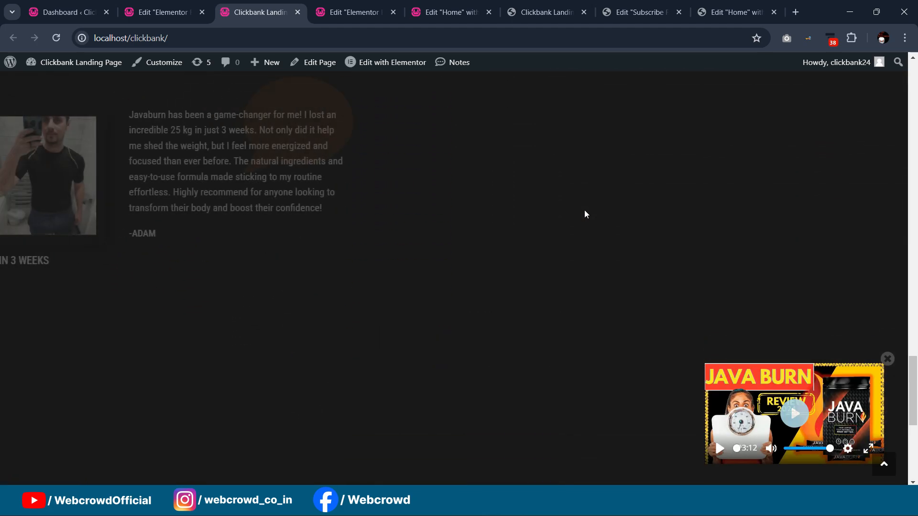
pyautogui.scroll(-6, 585, 213)
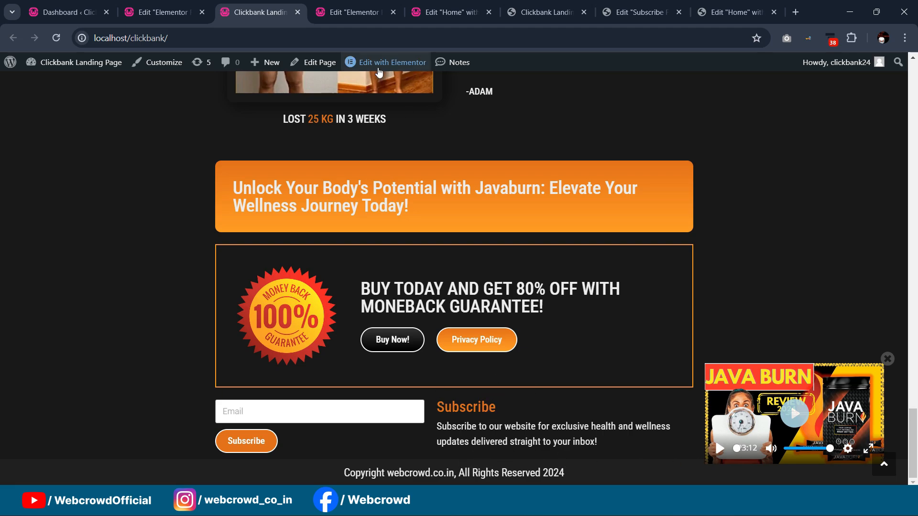
# - Switch to the Home page in the editor and check the spacing below its subscribe section
pyautogui.click(345, 15)
pyautogui.click(475, 11)
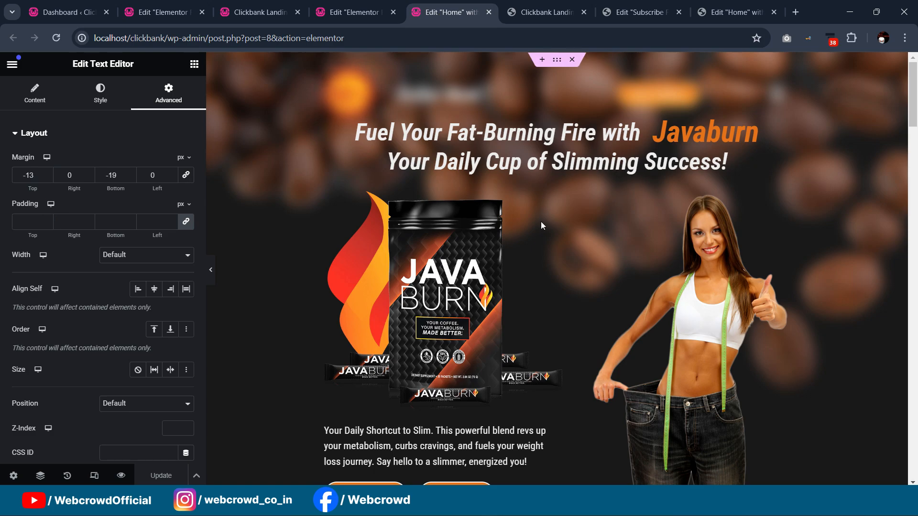
pyautogui.scroll(-15, 915, 419)
pyautogui.scroll(-6, 916, 430)
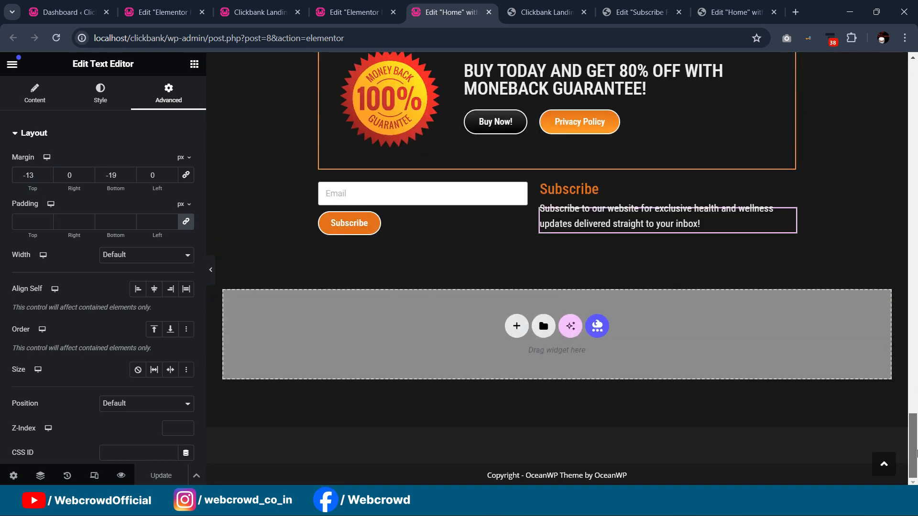
# - Back in the footer template, unlink the container's margins, set only the top margin to 40 px and update
pyautogui.click(259, 12)
pyautogui.click(163, 12)
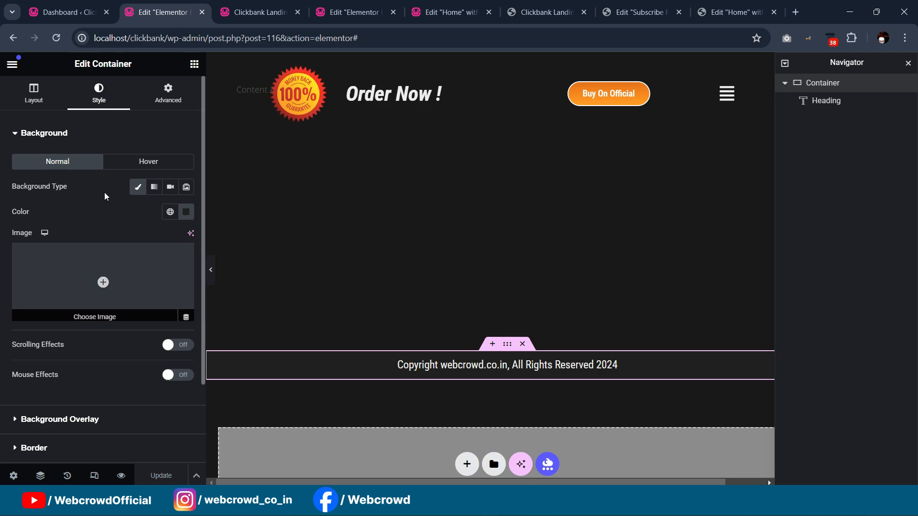
pyautogui.click(178, 96)
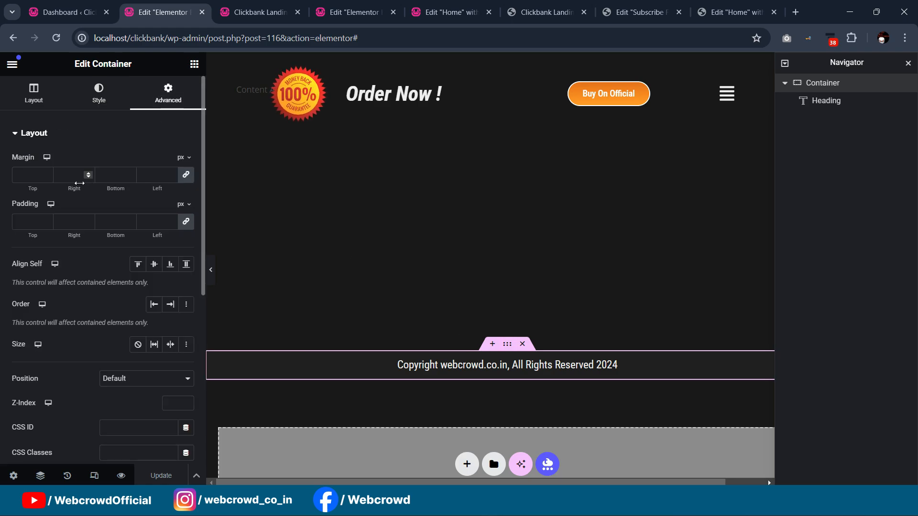
pyautogui.click(187, 178)
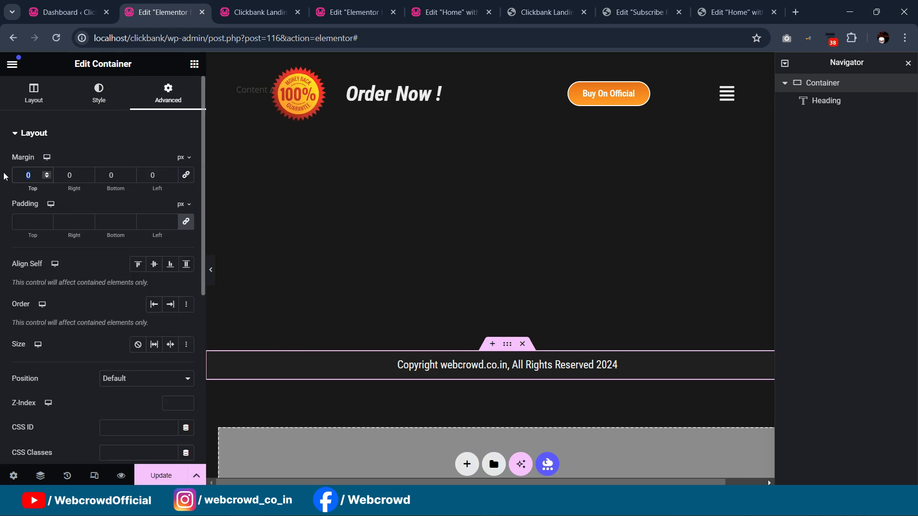
pyautogui.write('40')
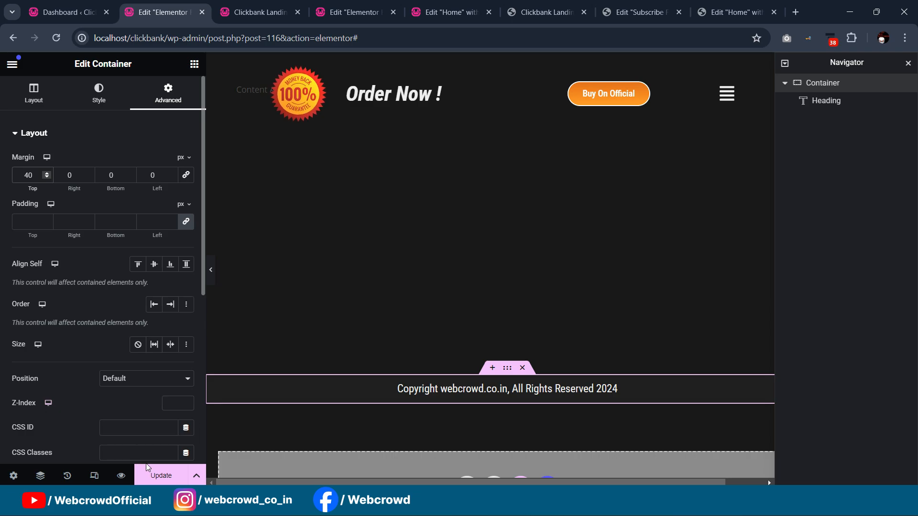
pyautogui.click(155, 474)
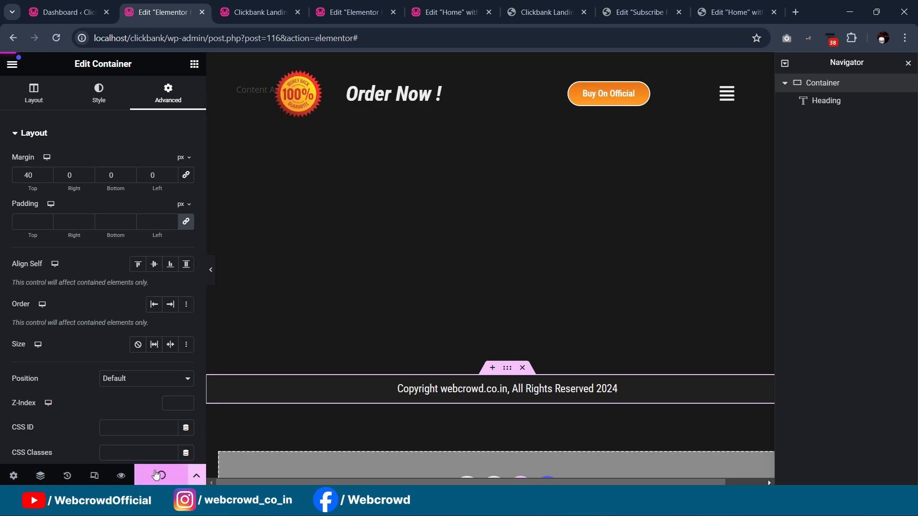
# - Review the live landing page from footer to header, dismissing the floating video
pyautogui.click(272, 23)
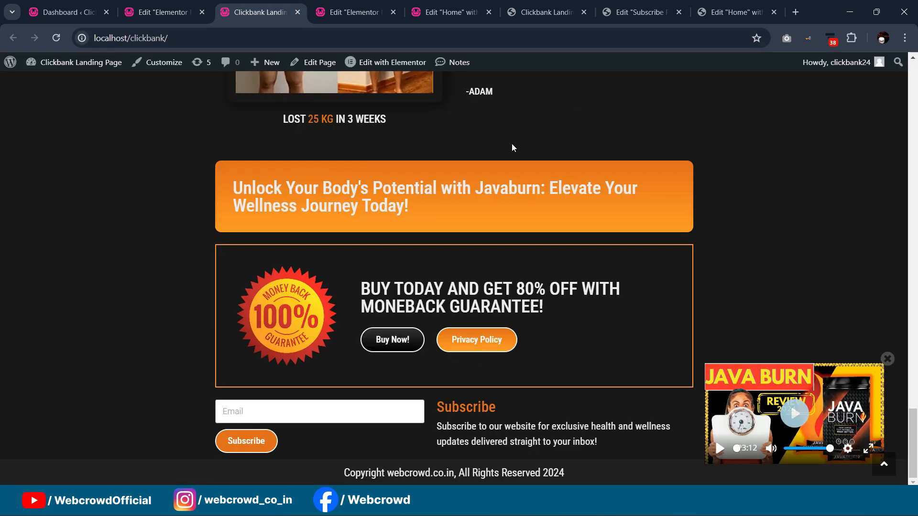
pyautogui.click(887, 359)
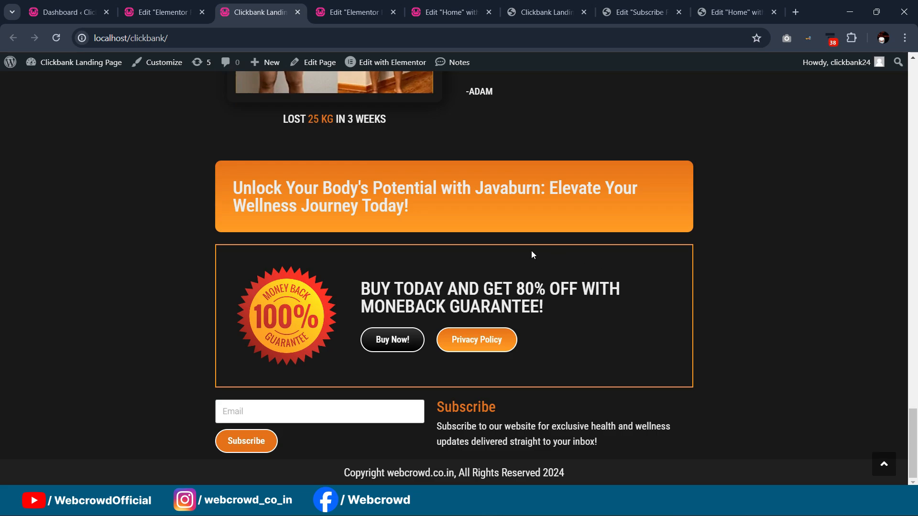
pyautogui.scroll(12, 531, 250)
pyautogui.scroll(5, 640, 292)
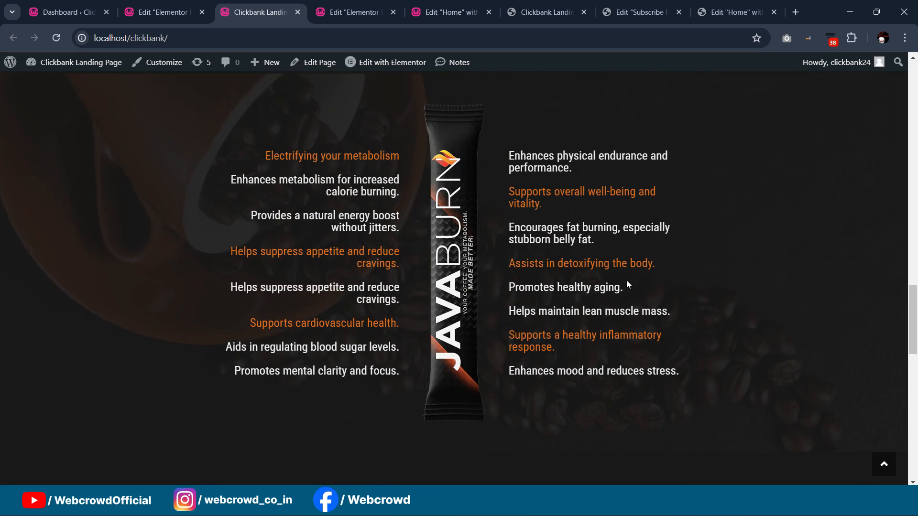
pyautogui.scroll(4, 681, 314)
pyautogui.scroll(20, 737, 154)
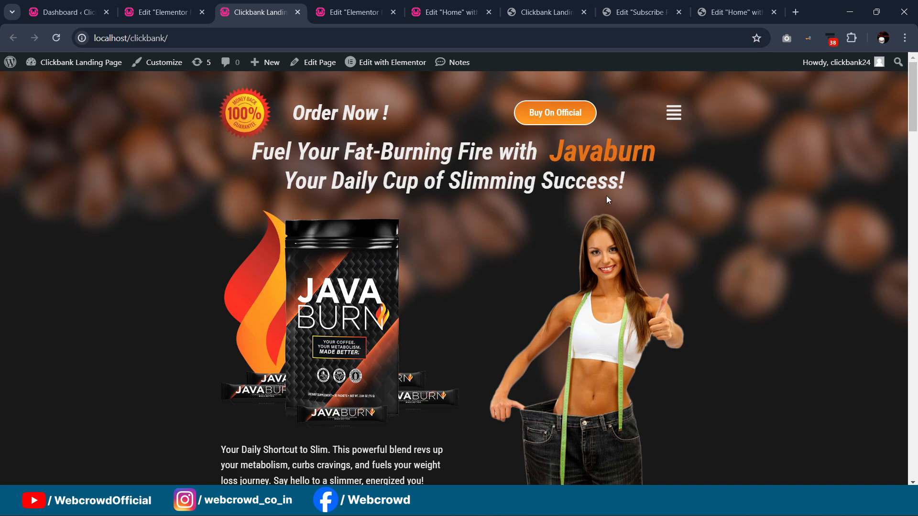
pyautogui.scroll(-6, 609, 200)
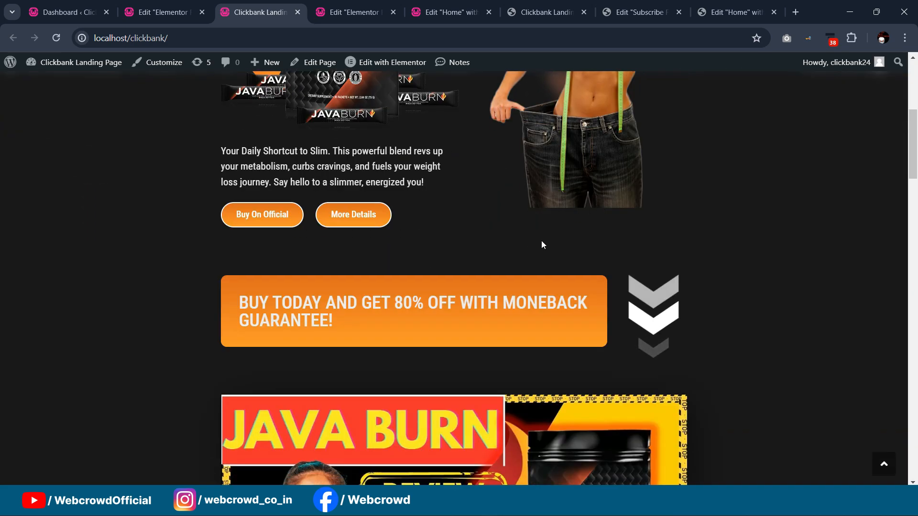
pyautogui.scroll(-7, 754, 279)
pyautogui.scroll(14, 739, 253)
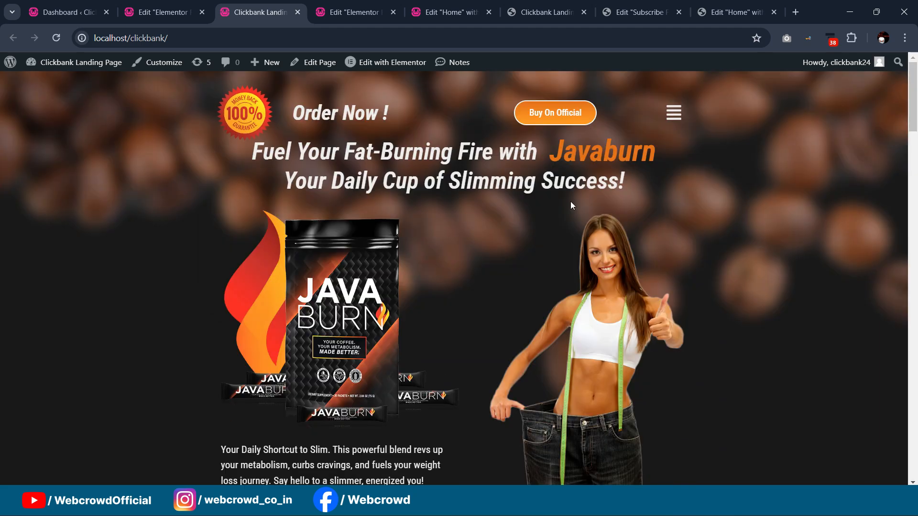
# - Test opening and closing the header's navigation popup on the live landing page
pyautogui.click(673, 114)
pyautogui.click(629, 87)
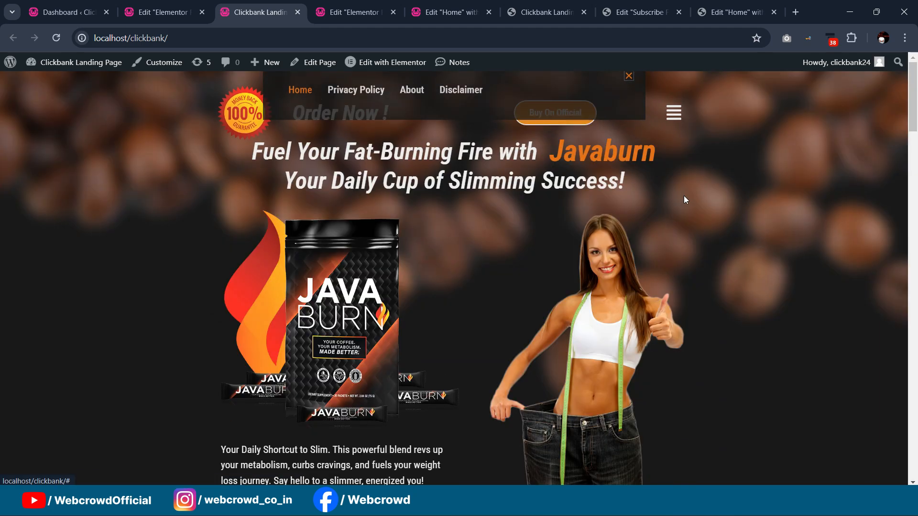
pyautogui.click(674, 113)
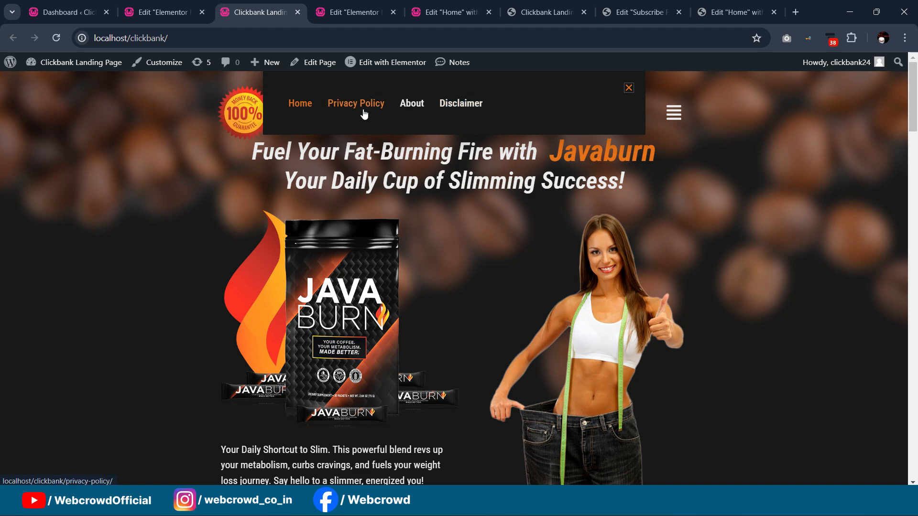
pyautogui.click(673, 117)
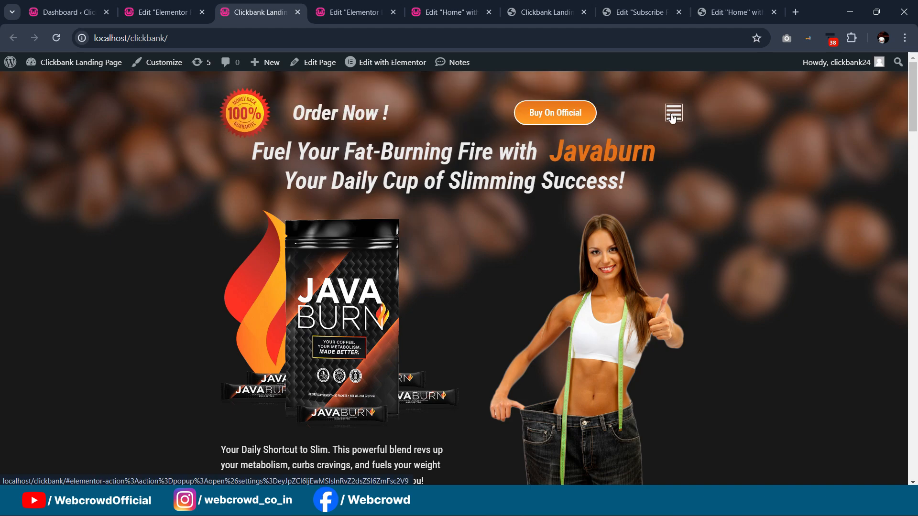
pyautogui.click(673, 117)
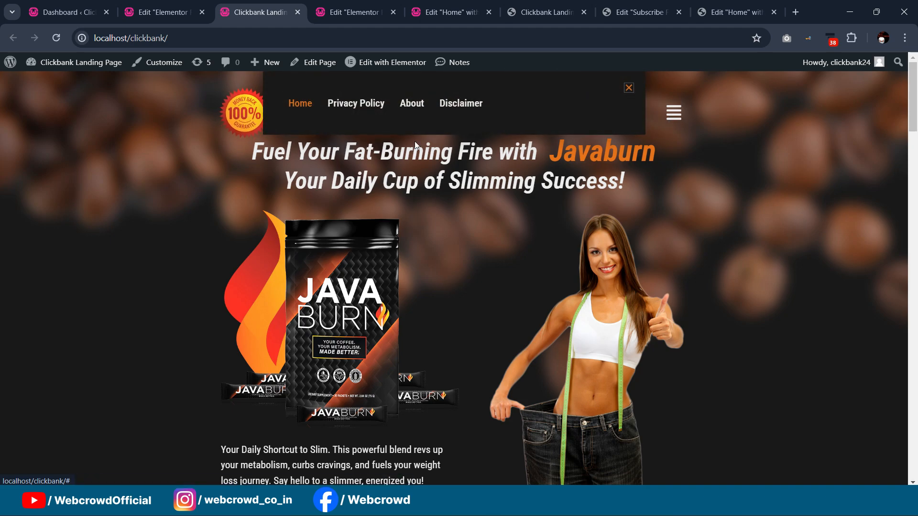
# - Visit the Privacy Policy page from the navigation popup and check its layout and menu
pyautogui.click(356, 101)
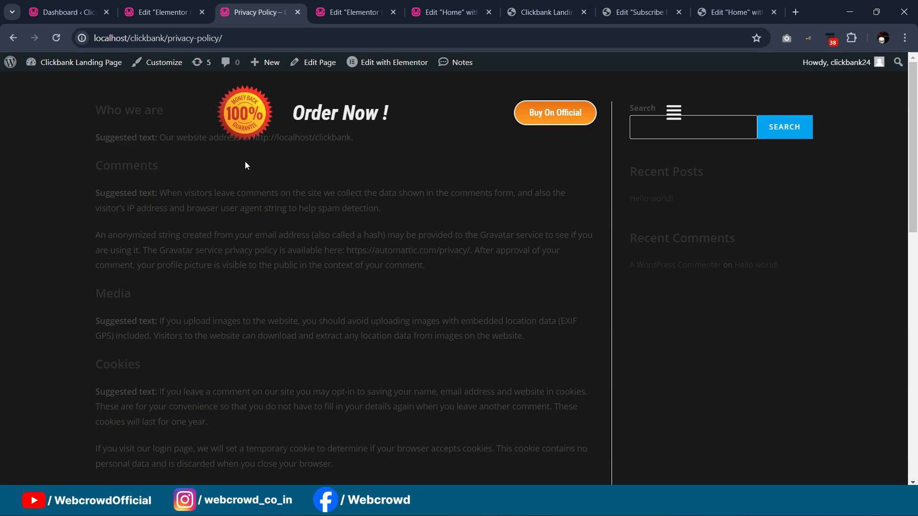
pyautogui.click(674, 112)
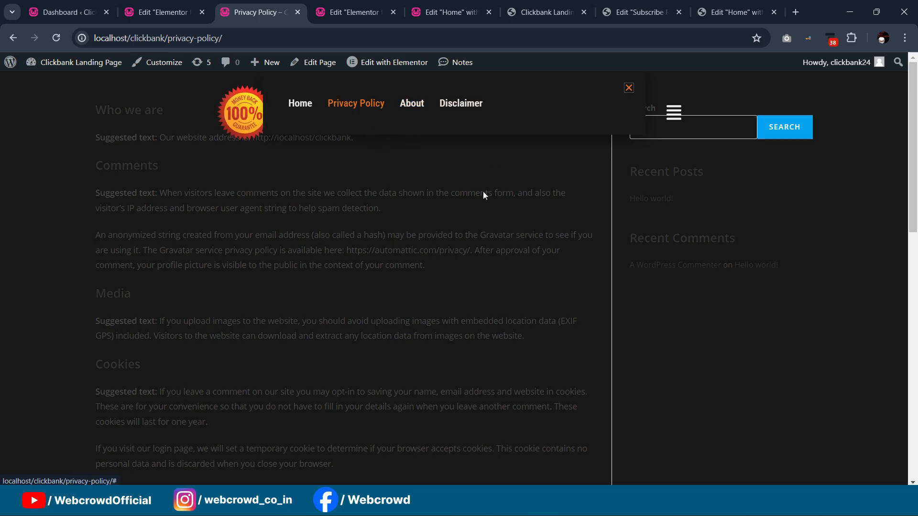
pyautogui.click(505, 205)
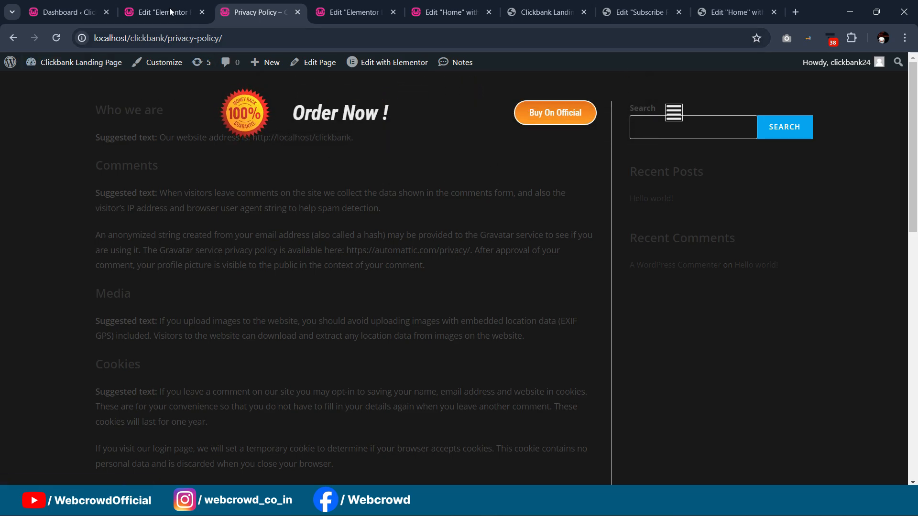
# - Open the Privacy Policy page for editing from the WordPress dashboard's page list in a separate browser tab
pyautogui.click(63, 5)
pyautogui.moveTo(32, 205)
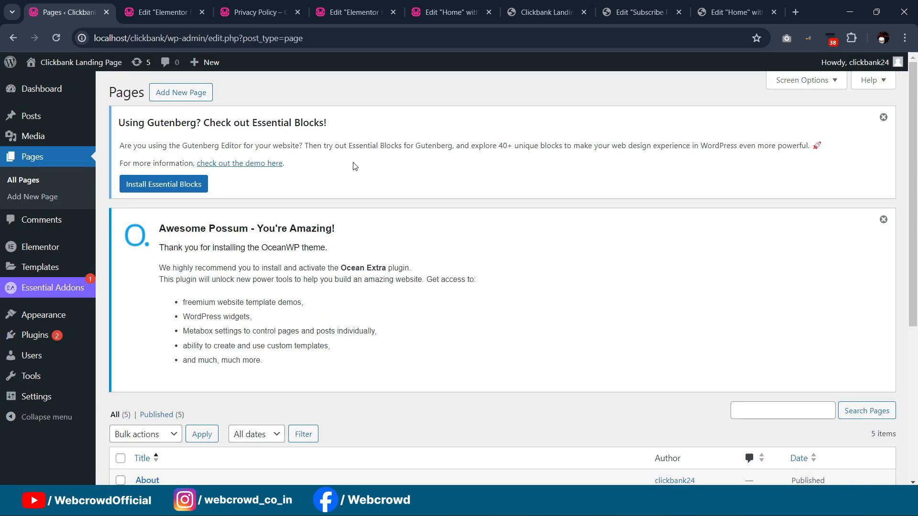
pyautogui.scroll(-5, 353, 165)
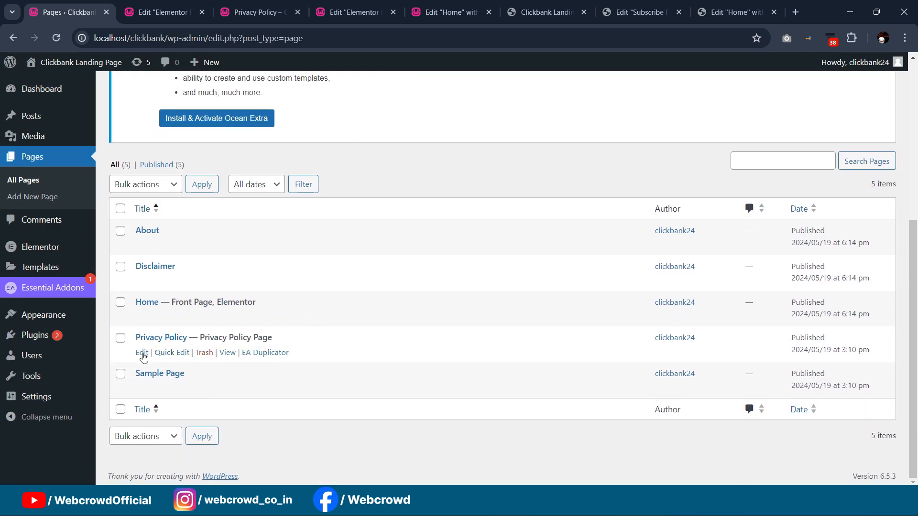
pyautogui.middleClick(142, 356)
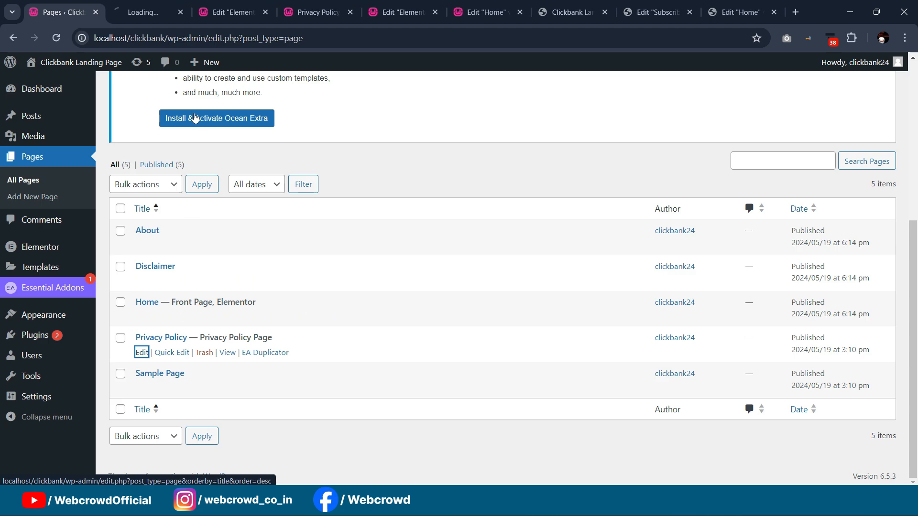
pyautogui.click(147, 4)
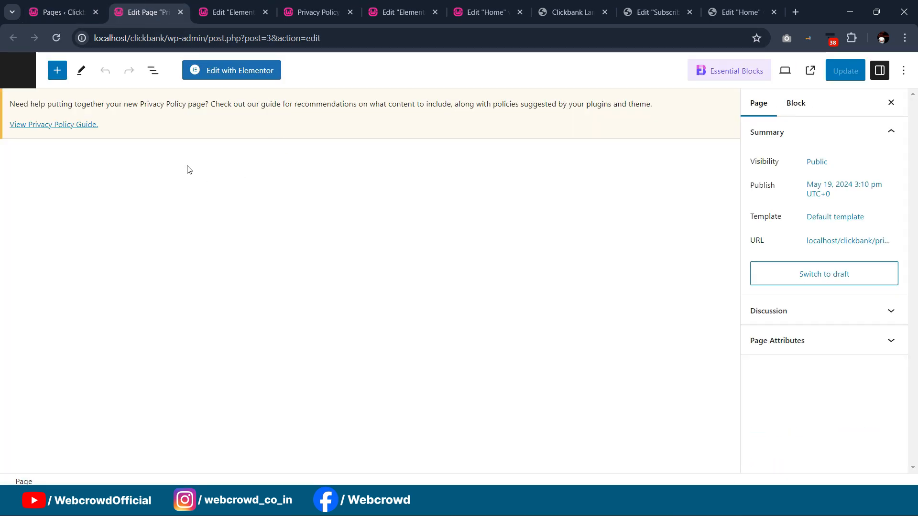
# - Set the Privacy Policy page's template to Elementor Full Width, update it and open it in Elementor
pyautogui.scroll(-6, 440, 196)
pyautogui.scroll(6, 440, 196)
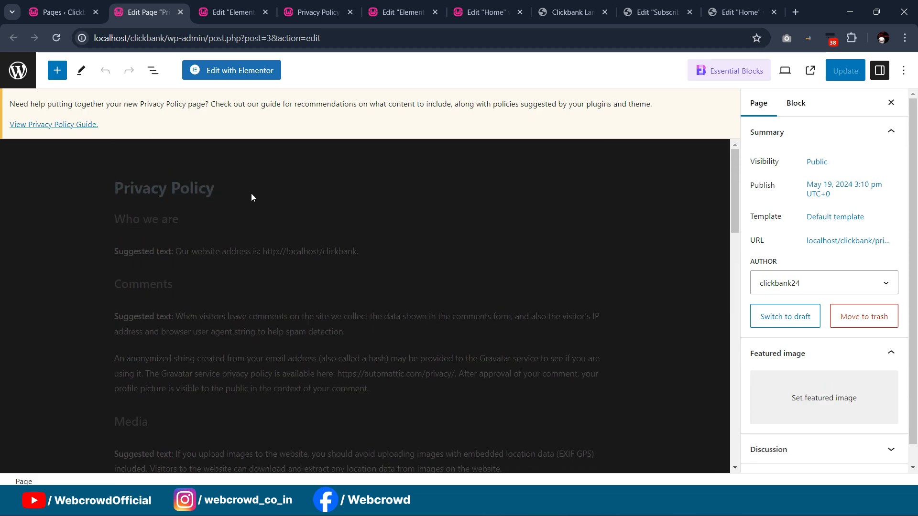
pyautogui.scroll(-10, 312, 215)
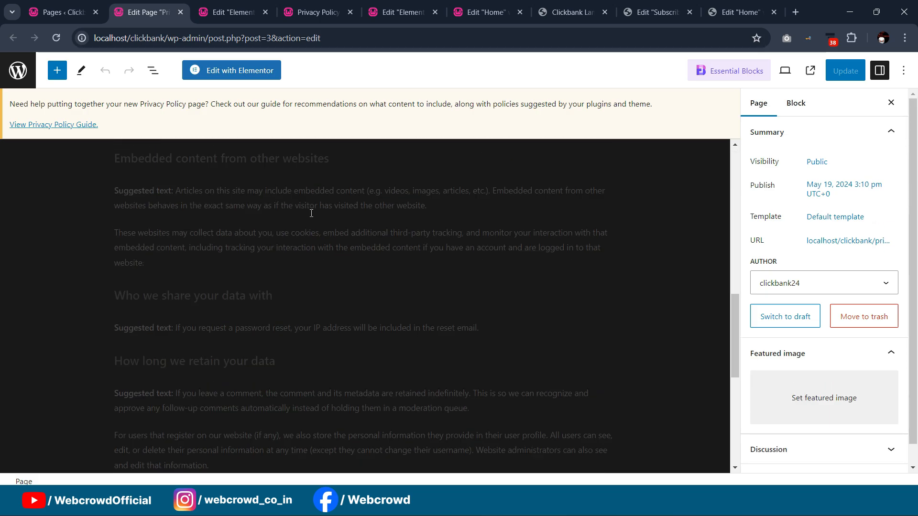
pyautogui.scroll(5, 312, 216)
pyautogui.click(823, 217)
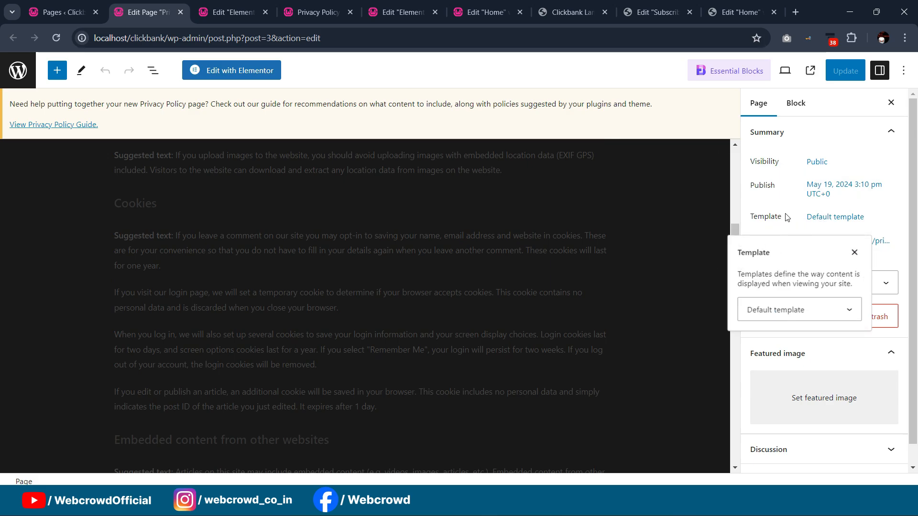
pyautogui.click(805, 322)
pyautogui.click(803, 348)
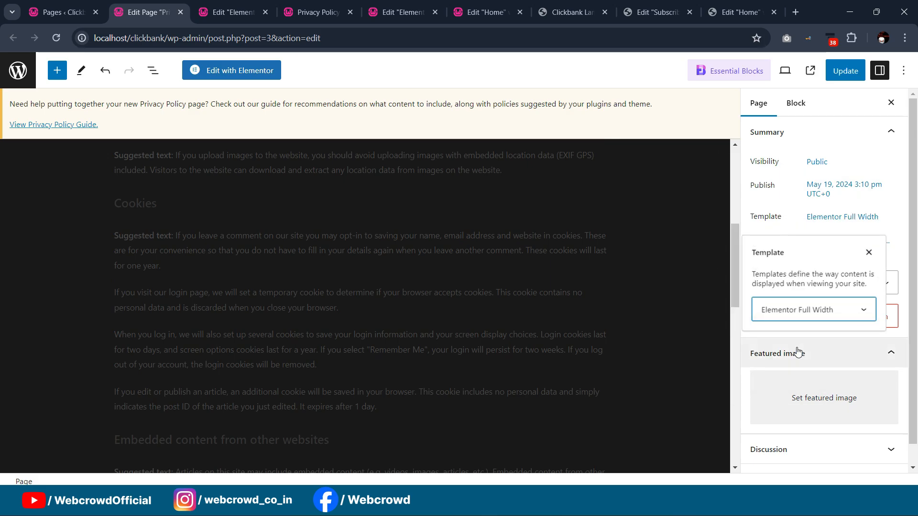
pyautogui.click(845, 70)
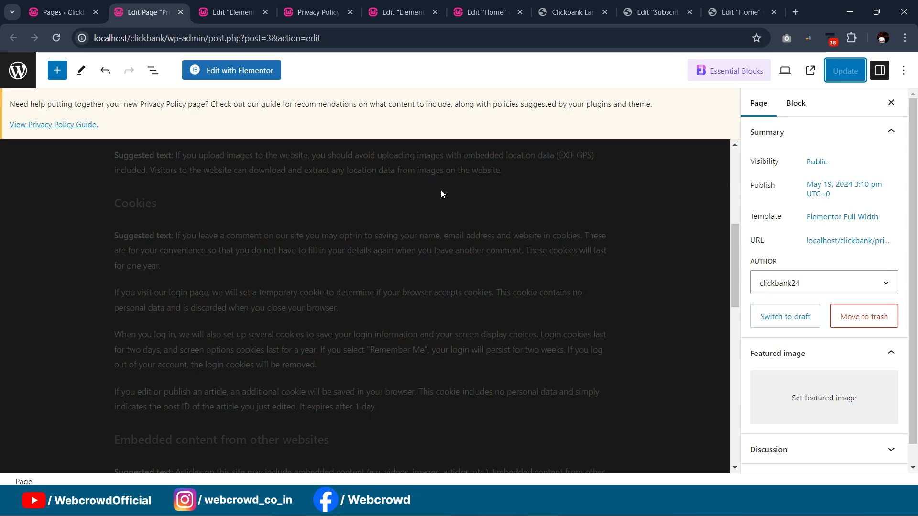
pyautogui.click(254, 77)
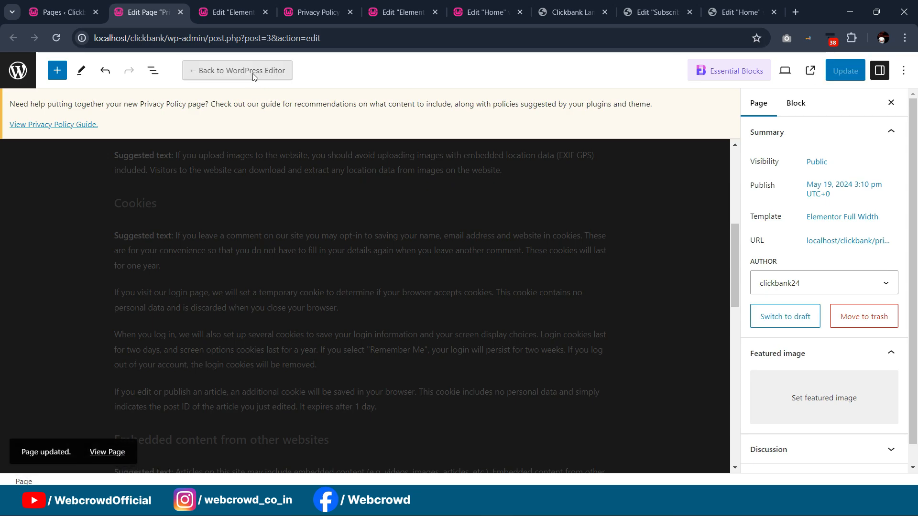
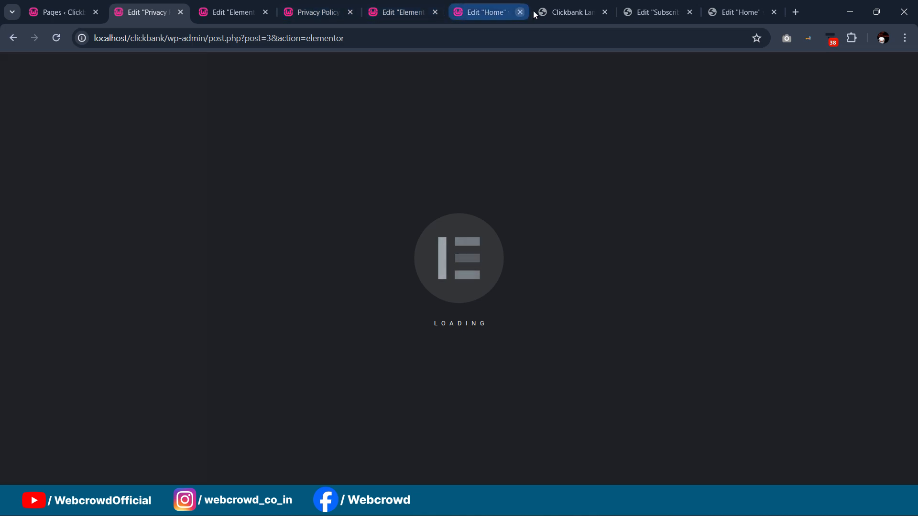
# - On the webcrowd.co.in reference site, examine the Privacy Policy page and open it in Elementor
pyautogui.click(567, 12)
pyautogui.scroll(9, 562, 147)
pyautogui.scroll(15, 559, 144)
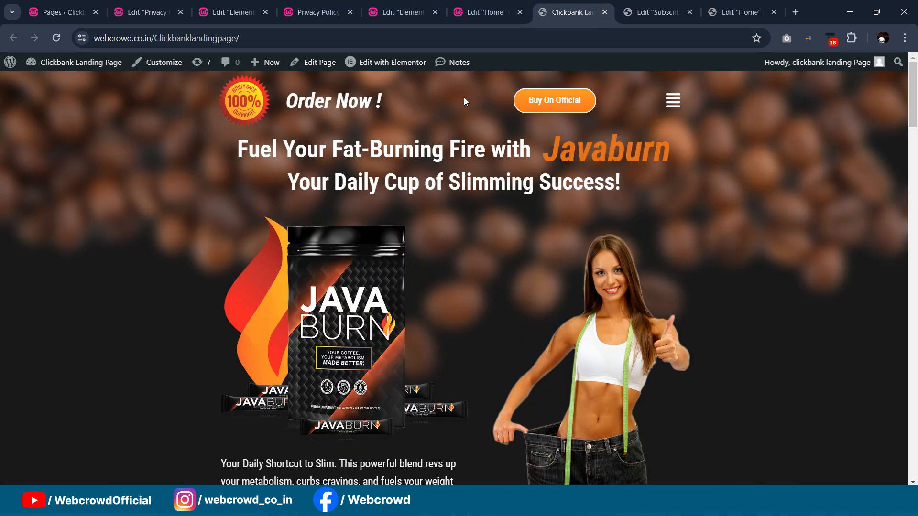
pyautogui.click(673, 100)
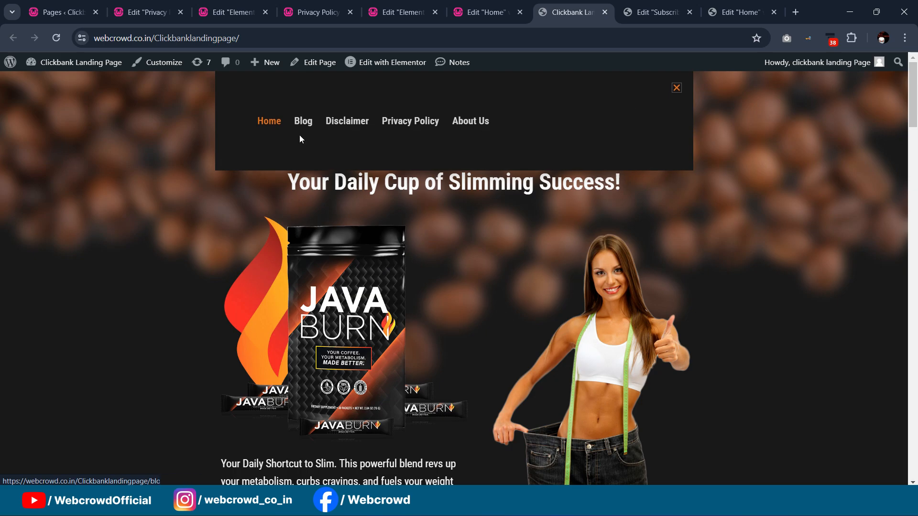
pyautogui.click(406, 122)
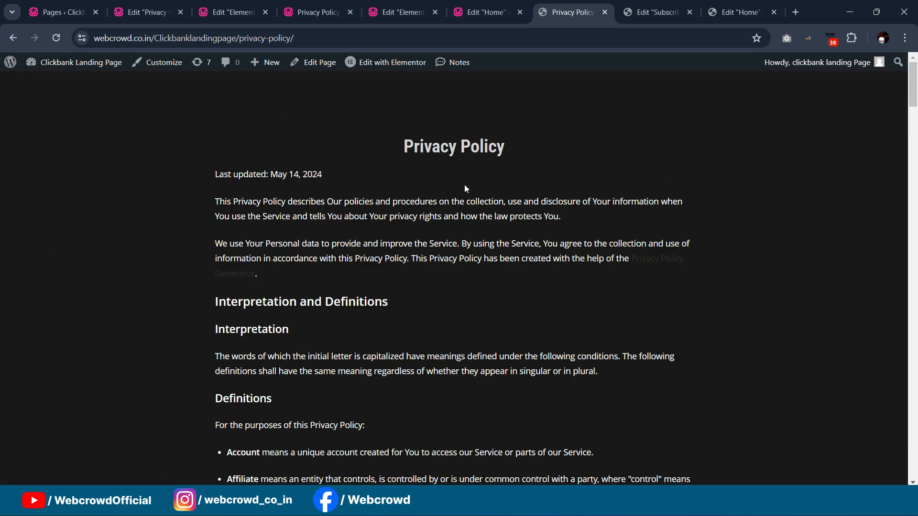
pyautogui.scroll(-2, 280, 167)
pyautogui.scroll(3, 291, 172)
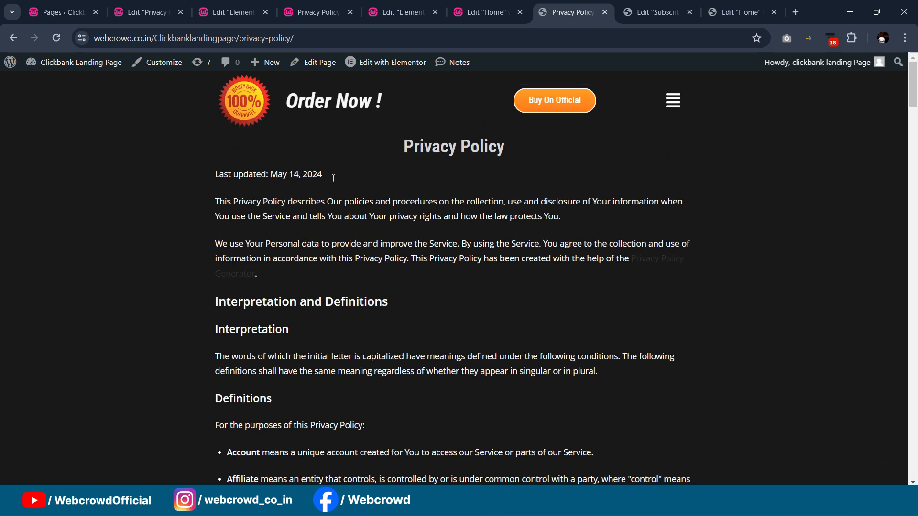
pyautogui.click(350, 67)
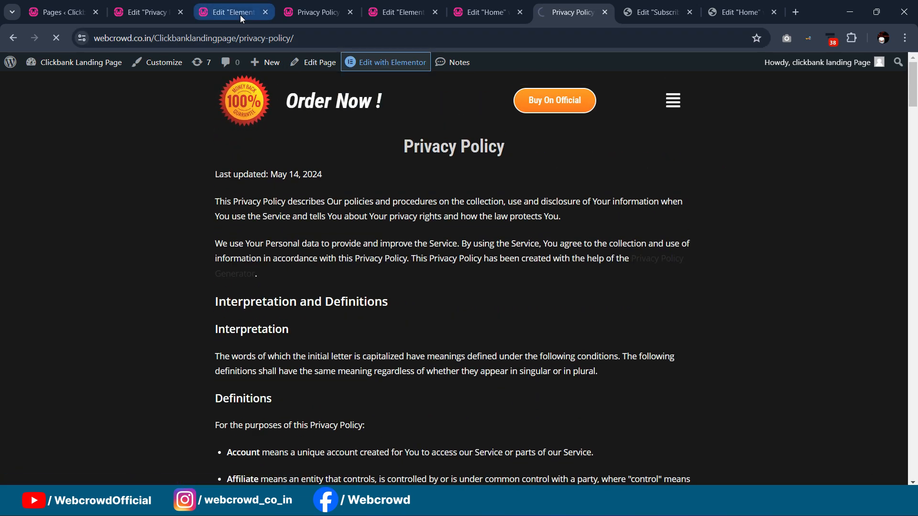
# - Return to the local Privacy Policy page in Elementor and delete the container holding the suggested policy text
pyautogui.click(240, 14)
pyautogui.click(309, 15)
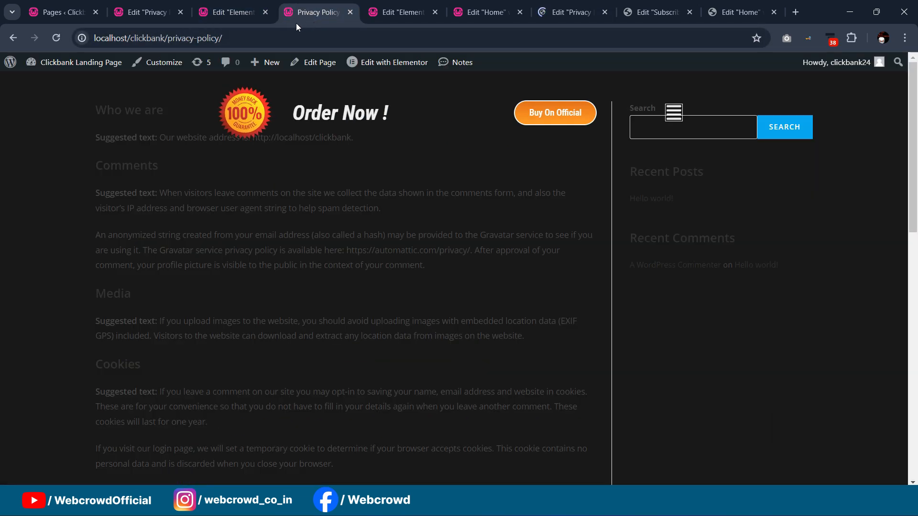
pyautogui.click(156, 18)
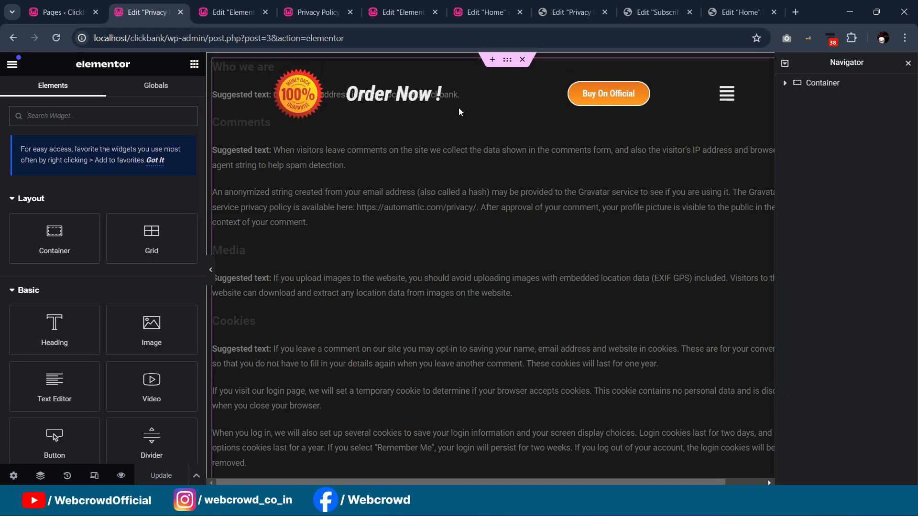
pyautogui.click(514, 174)
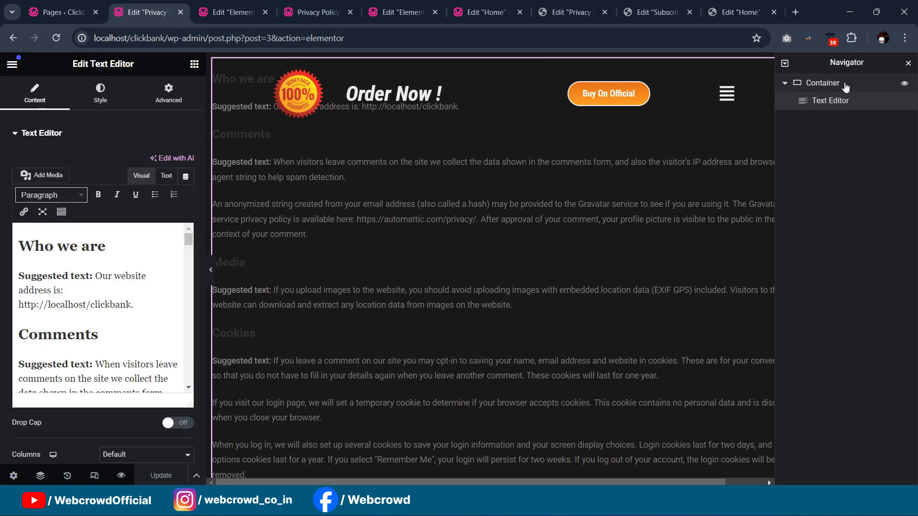
pyautogui.press('Delete')
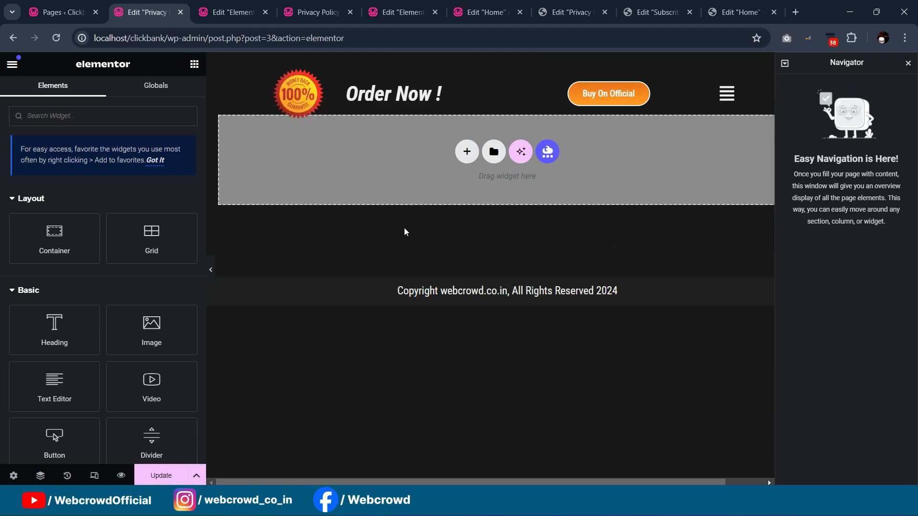
# - Add a container to the empty Privacy Policy page with an unlinked top margin of 130 px and a boxed content width of 800 px
pyautogui.moveTo(76, 252); pyautogui.dragTo(414, 216)
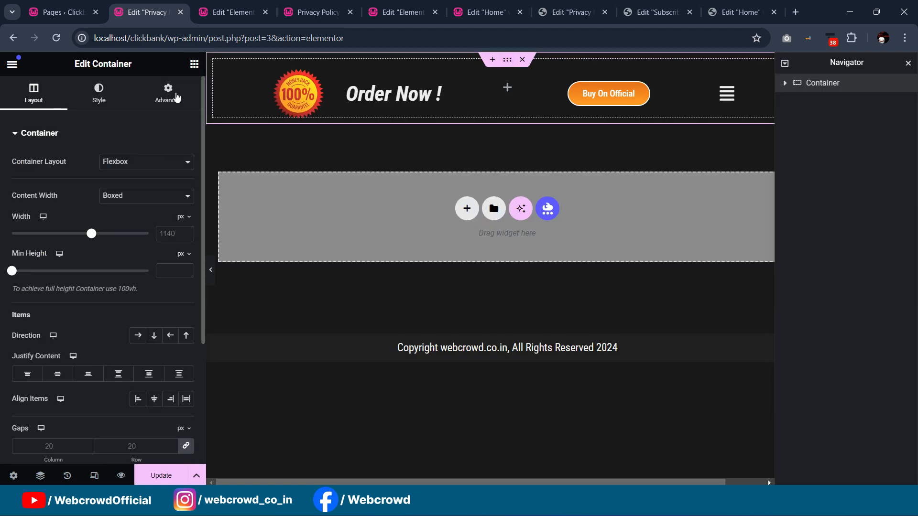
pyautogui.click(169, 95)
pyautogui.click(186, 175)
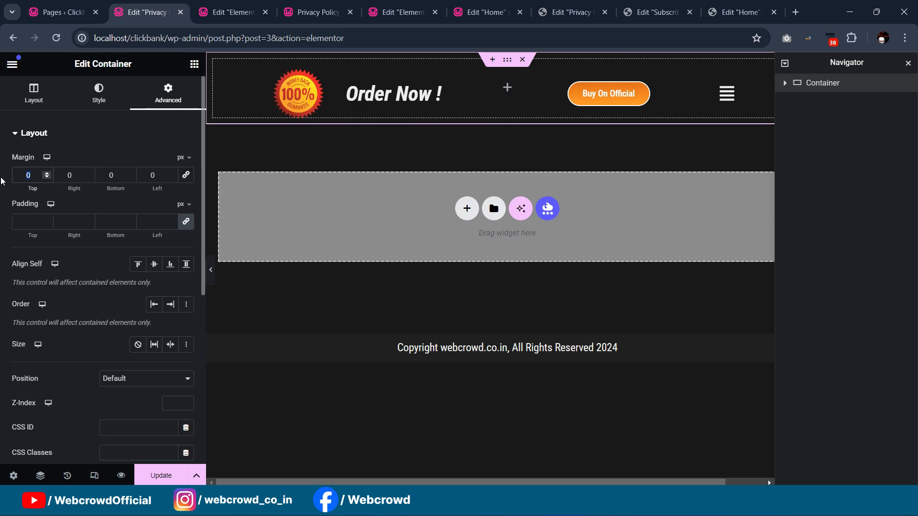
pyautogui.write('150')
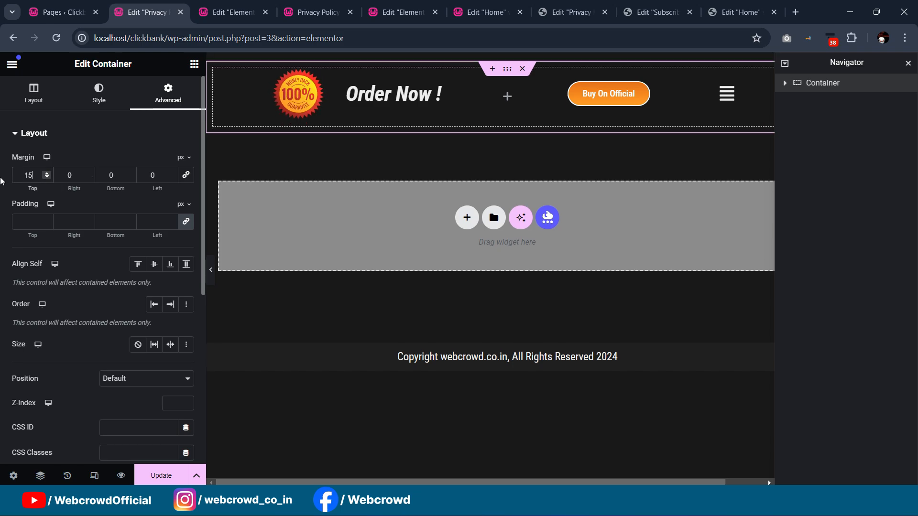
pyautogui.press('BackSpace')
pyautogui.press('BackSpace')
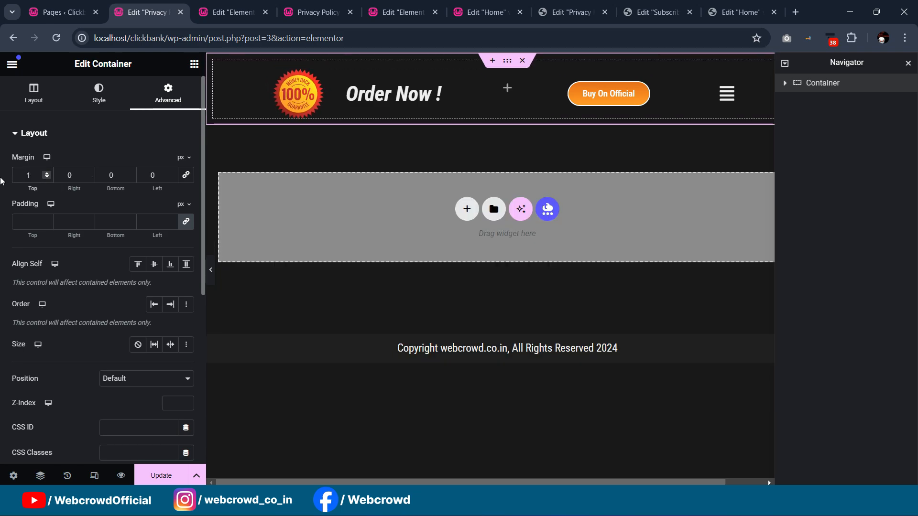
pyautogui.write('0')
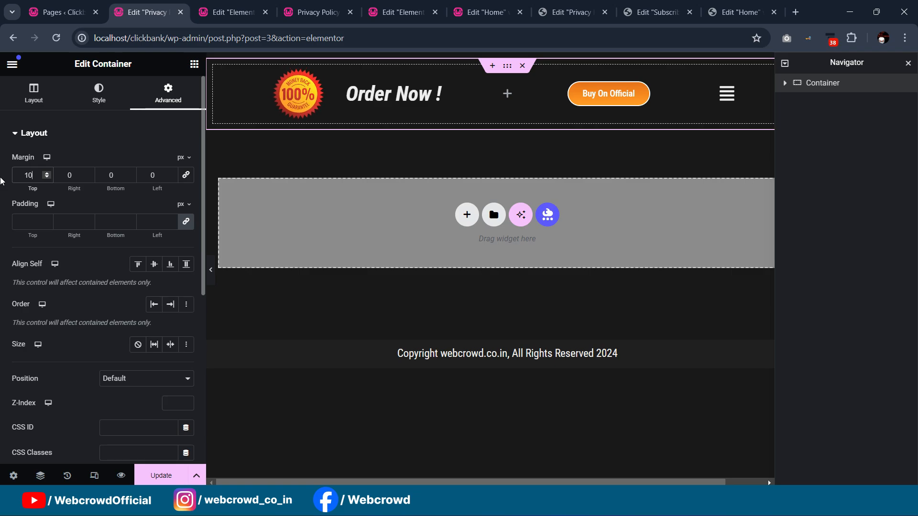
pyautogui.press('BackSpace')
pyautogui.write('30')
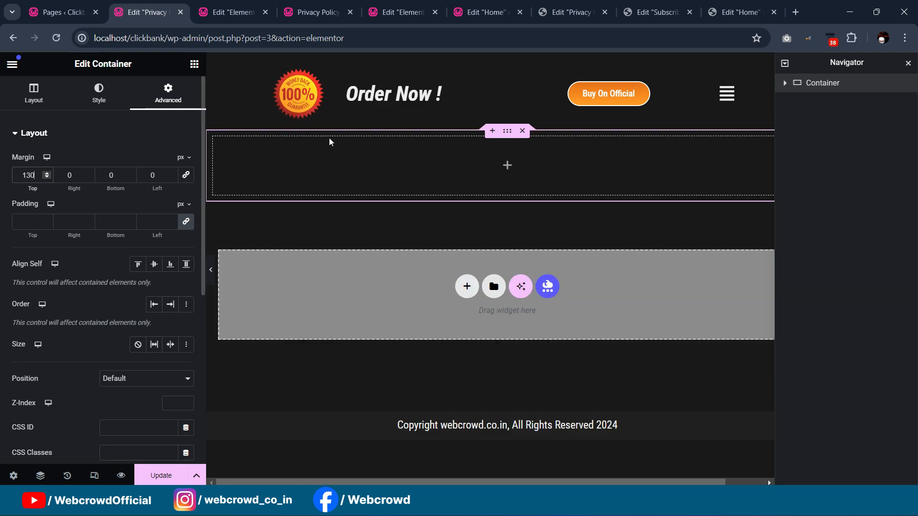
pyautogui.click(33, 93)
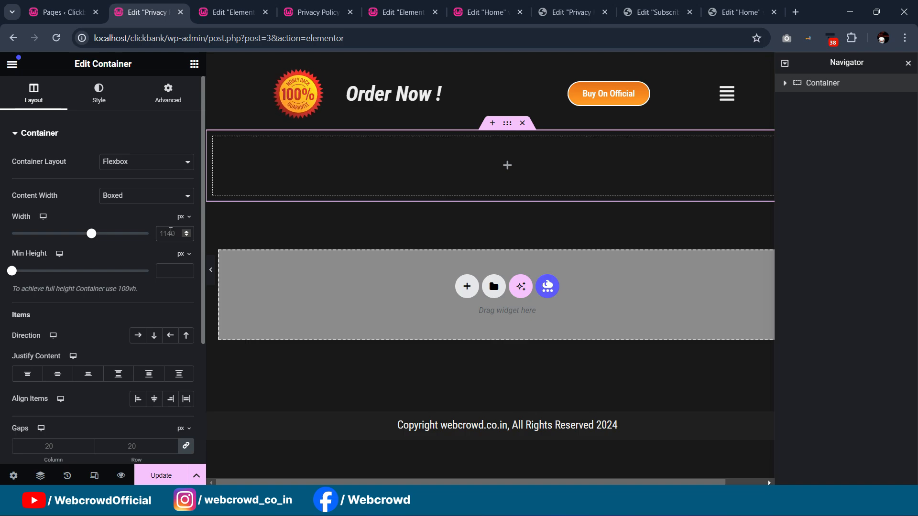
pyautogui.write('800')
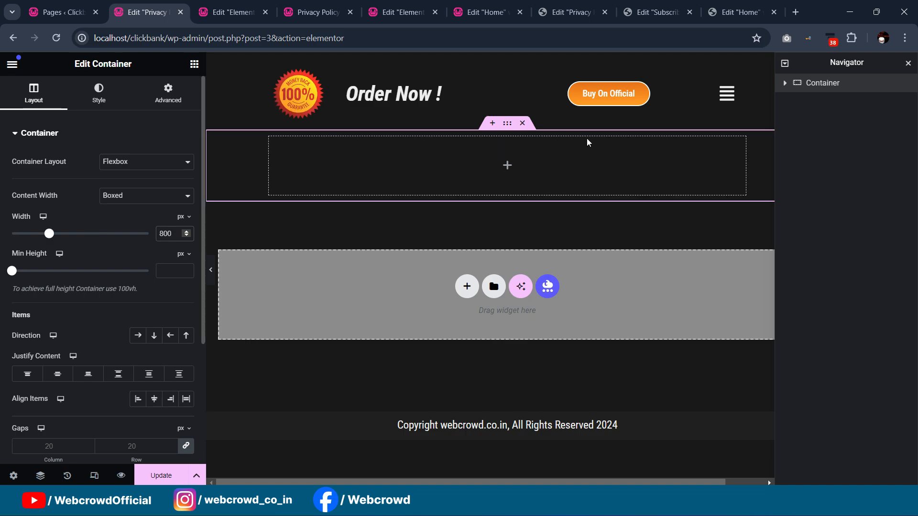
# - On the webcrowd.co.in reference Privacy Policy page, open the policy text's HTML widget and copy all of its code
pyautogui.click(656, 10)
pyautogui.click(555, 16)
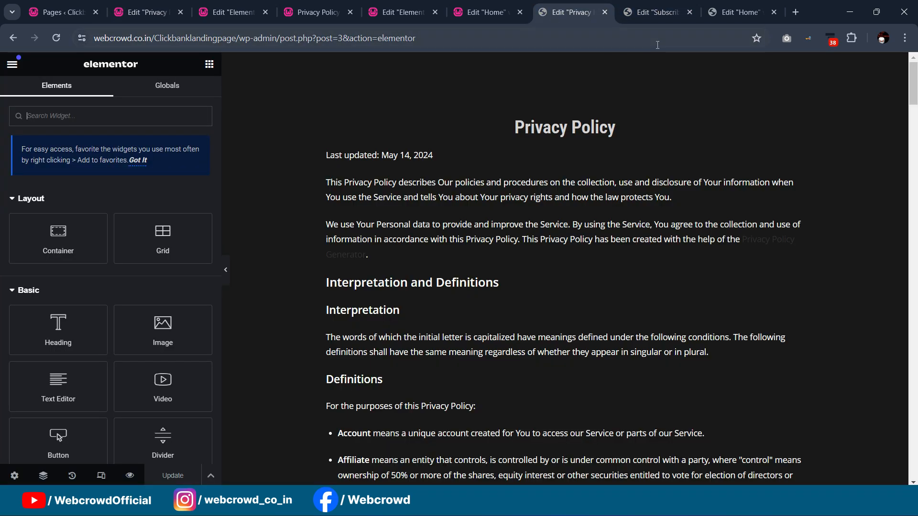
pyautogui.click(797, 155)
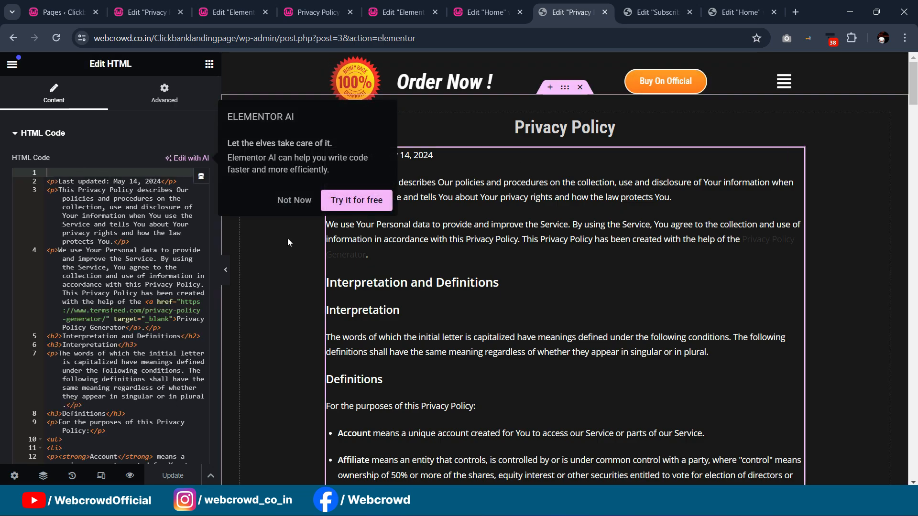
pyautogui.click(294, 200)
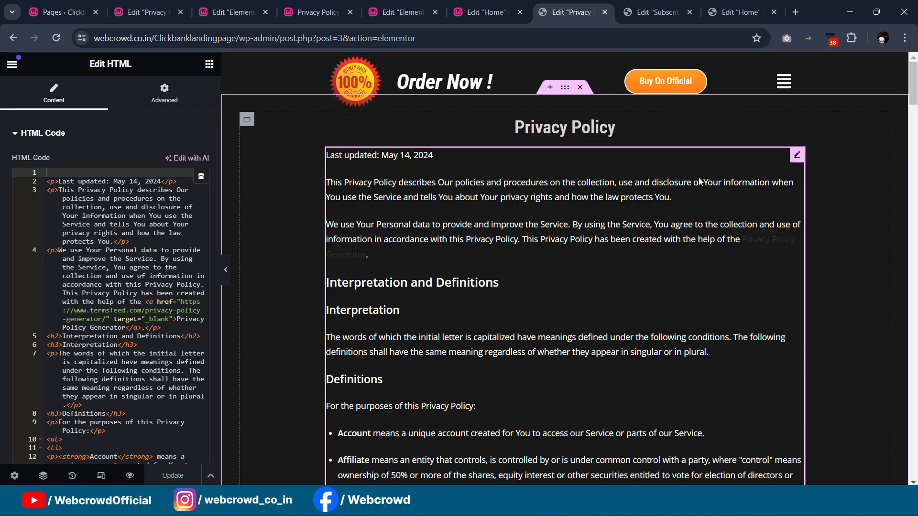
pyautogui.click(111, 292)
pyautogui.hotkey('ctrl', 'a')
pyautogui.hotkey('ctrl', 'c')
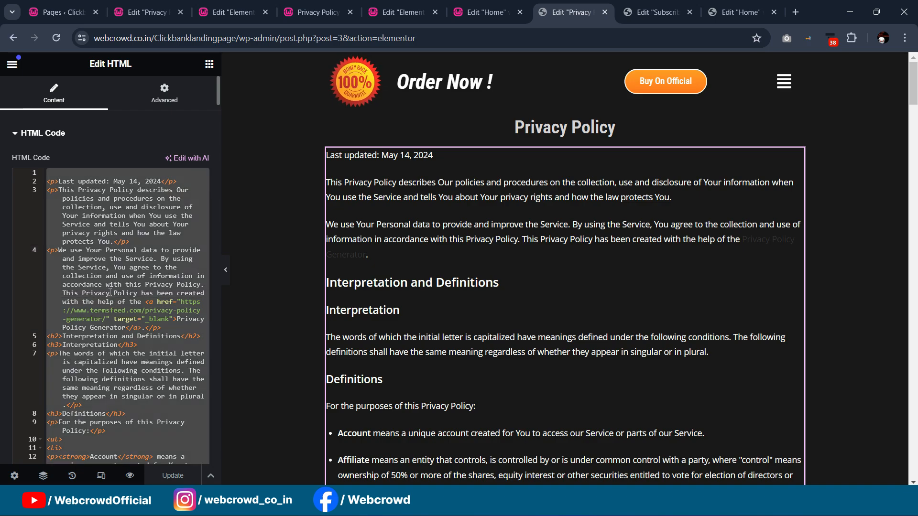
# - Back in the local Privacy Policy editor, add an HTML widget inside the new container and paste the copied policy code into it
pyautogui.click(297, 18)
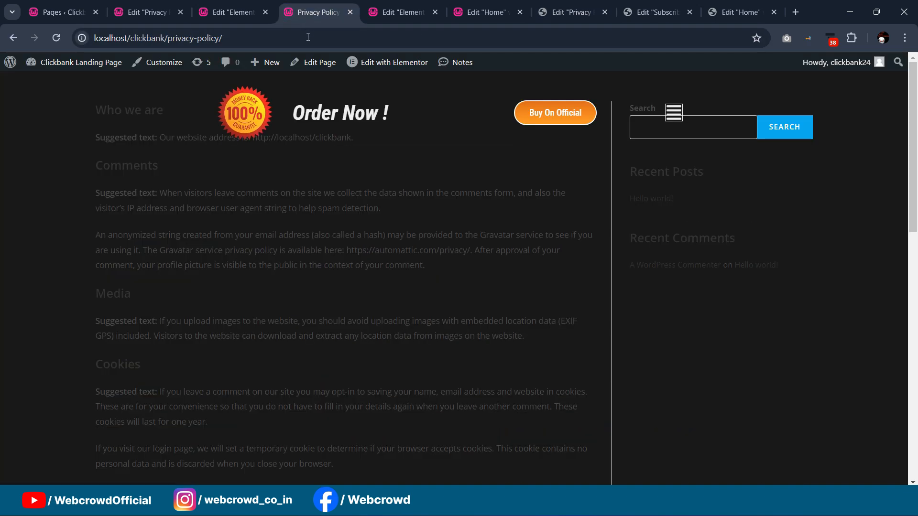
pyautogui.click(235, 13)
pyautogui.click(350, 12)
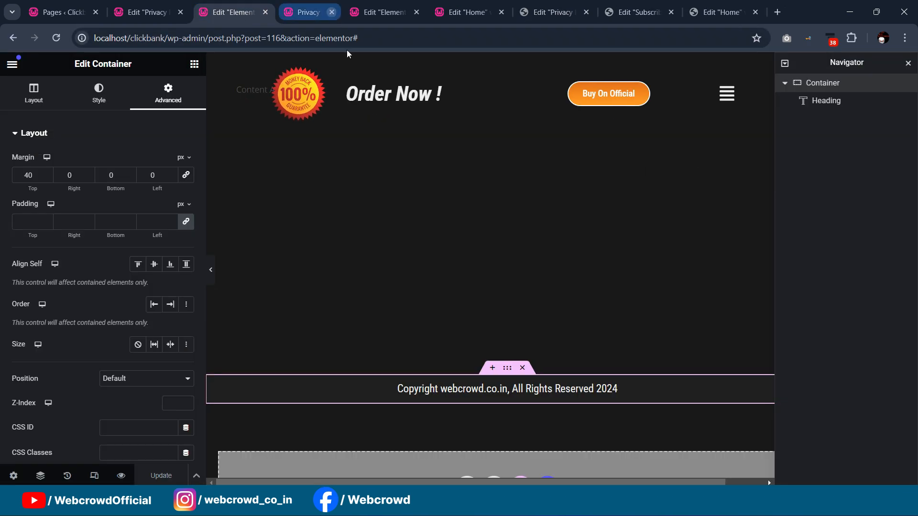
pyautogui.click(156, 19)
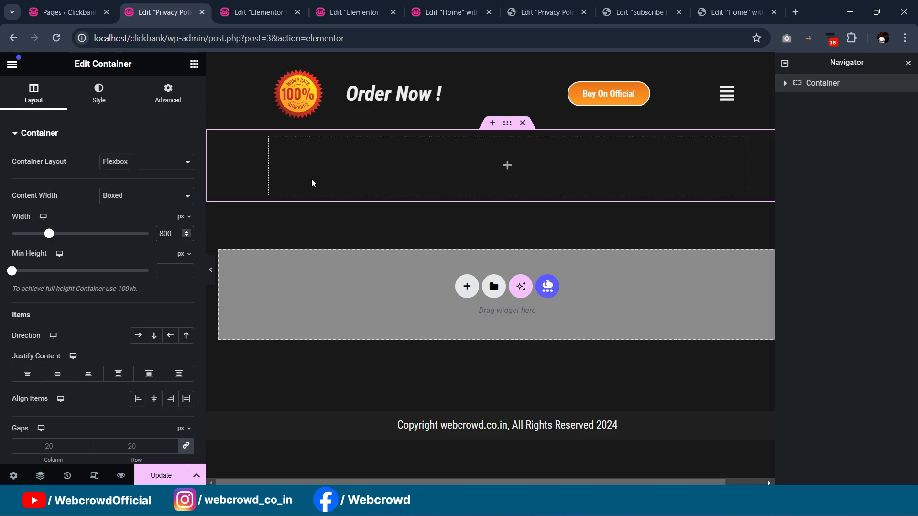
pyautogui.click(194, 65)
pyautogui.click(119, 122)
pyautogui.write('html')
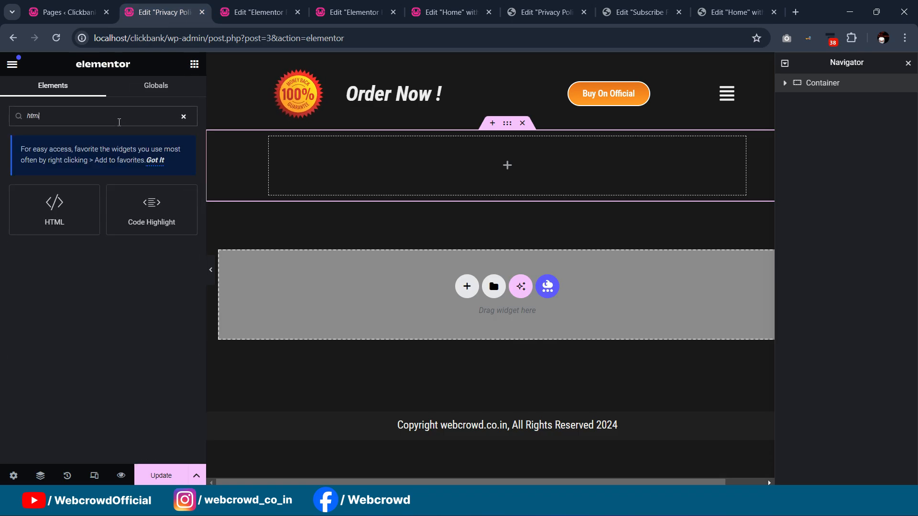
pyautogui.moveTo(55, 209); pyautogui.dragTo(361, 164)
pyautogui.click(176, 189)
pyautogui.hotkey('ctrl', 'v')
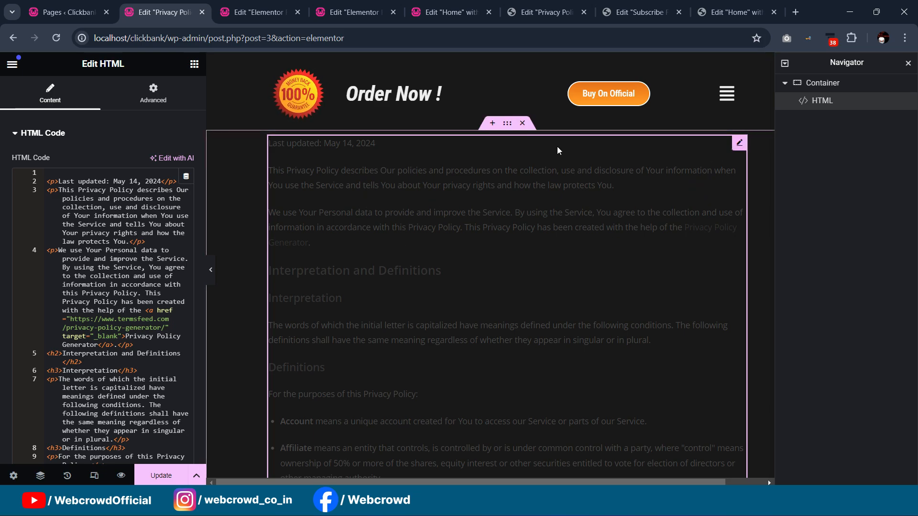
# - On the reference Privacy Policy page, open the HTML widget's Custom CSS and copy all the white text colour rules
pyautogui.click(630, 12)
pyautogui.click(557, 18)
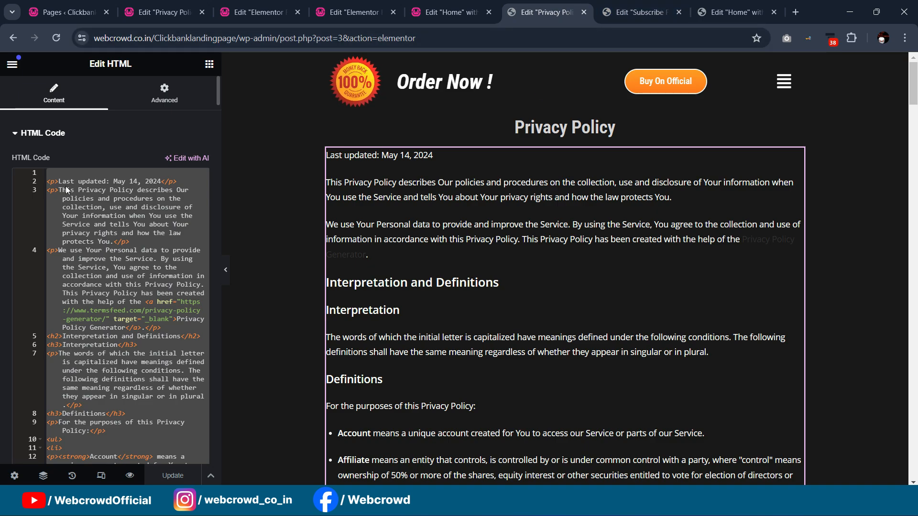
pyautogui.click(163, 100)
pyautogui.scroll(-10, 106, 202)
pyautogui.click(73, 375)
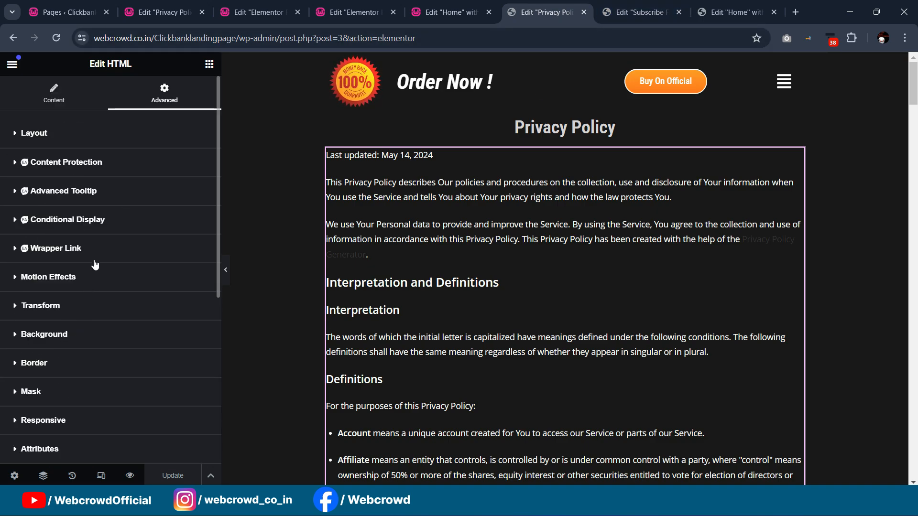
pyautogui.scroll(-7, 105, 226)
pyautogui.scroll(2, 125, 309)
pyautogui.scroll(-2, 124, 305)
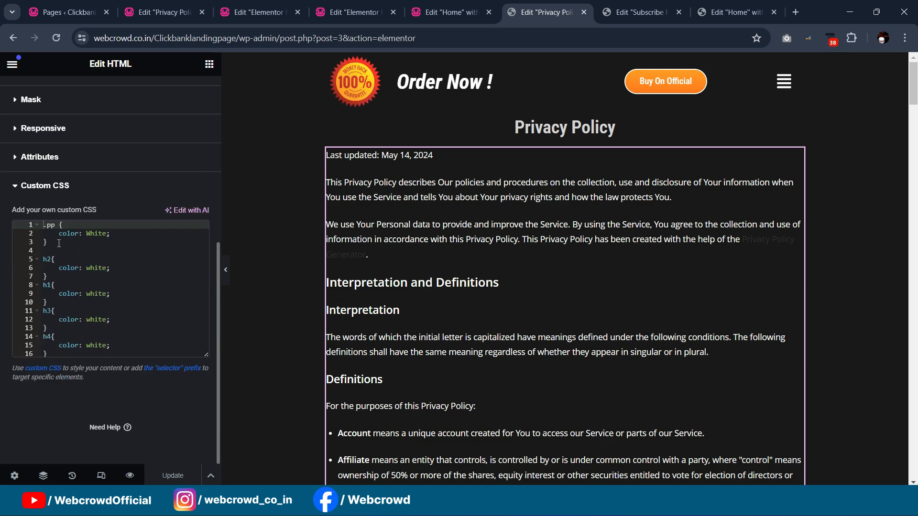
pyautogui.click(61, 228)
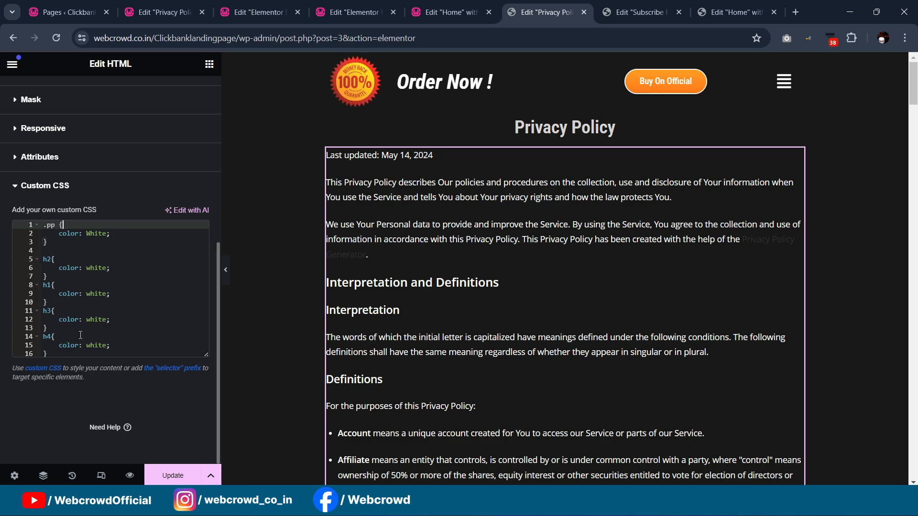
pyautogui.click(117, 345)
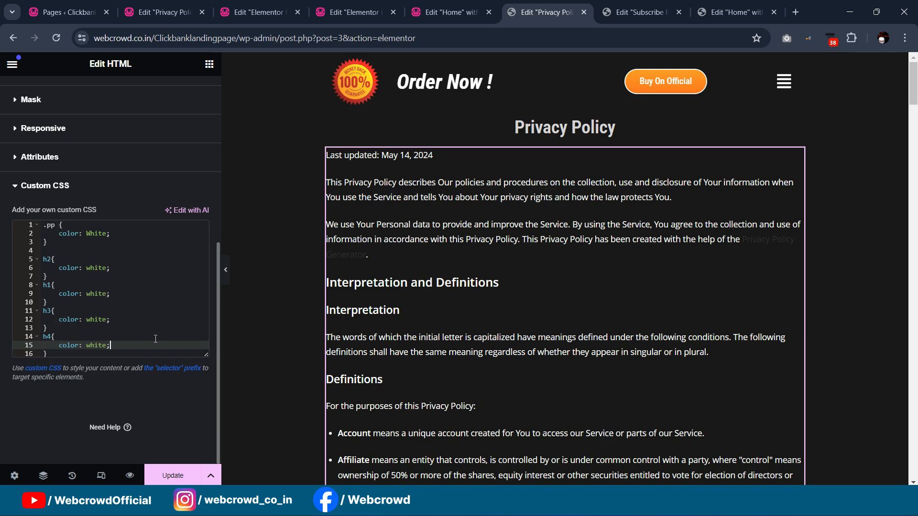
pyautogui.hotkey('ctrl', 'a')
pyautogui.hotkey('ctrl', 'c')
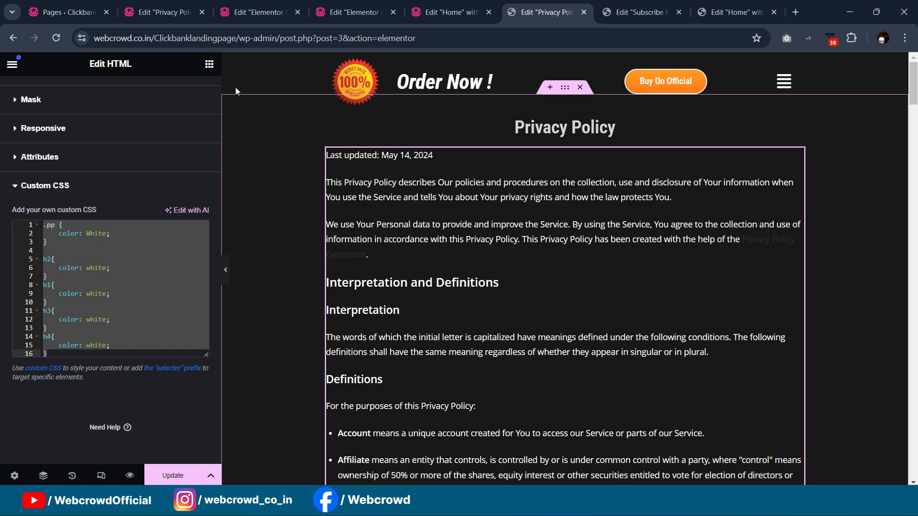
# - Paste the copied .pp, h1, h2, h3 and h4 colour rules into the Custom CSS of the local page's HTML widget
pyautogui.click(161, 20)
pyautogui.scroll(5, 159, 135)
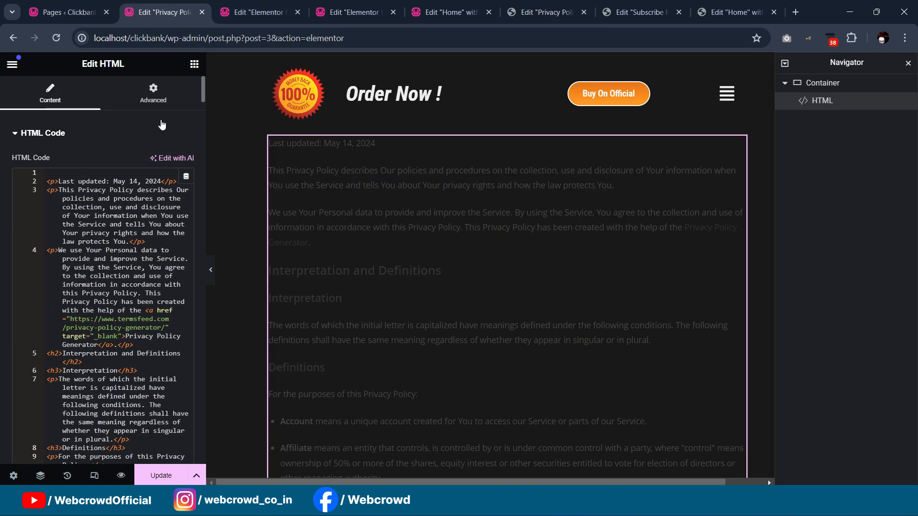
pyautogui.click(122, 93)
pyautogui.scroll(-10, 116, 263)
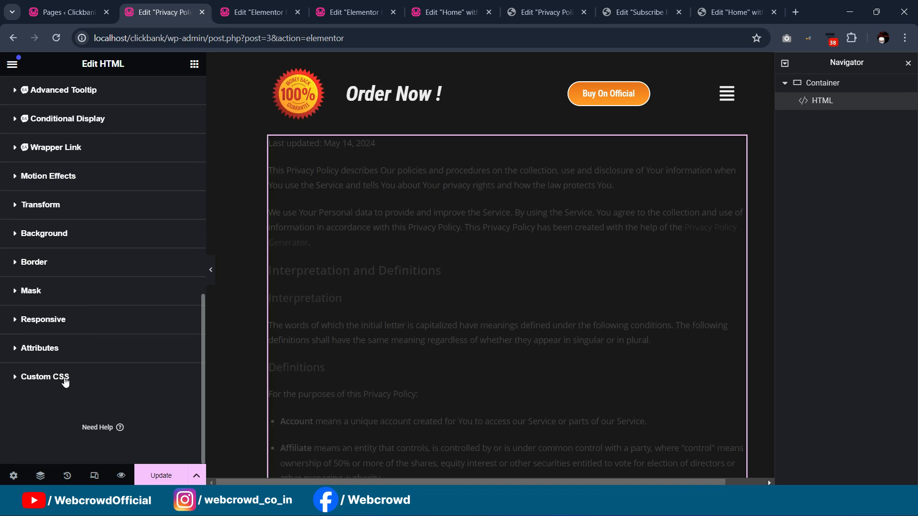
pyautogui.click(67, 378)
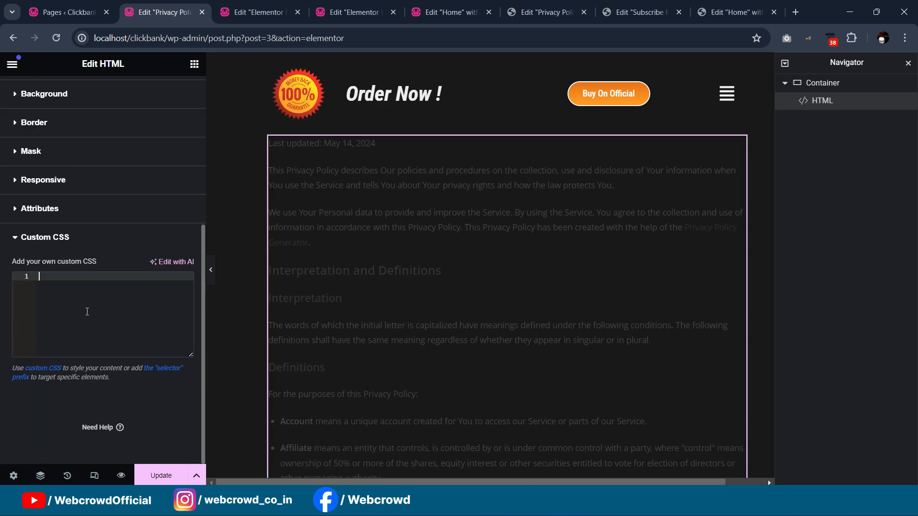
pyautogui.hotkey('ctrl', 'v')
pyautogui.click(120, 319)
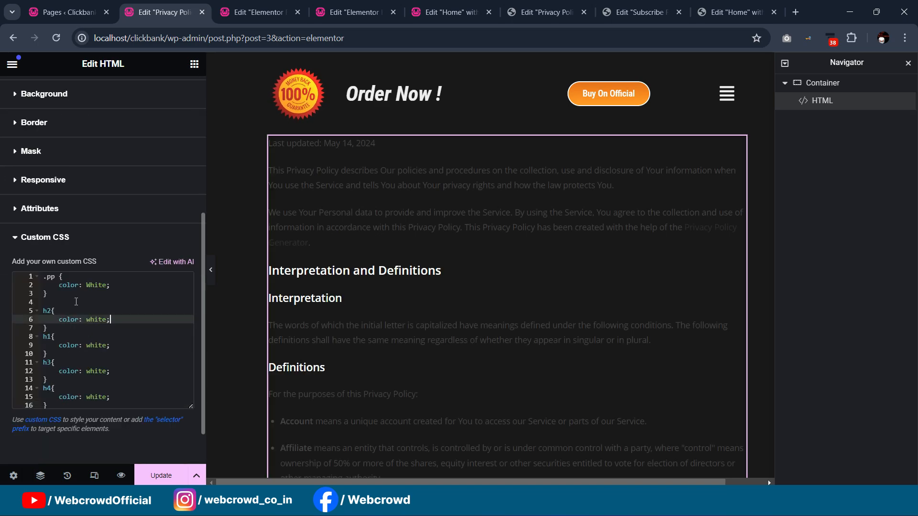
# - Assign the CSS class pp to the local page's HTML widget
pyautogui.scroll(5, 103, 225)
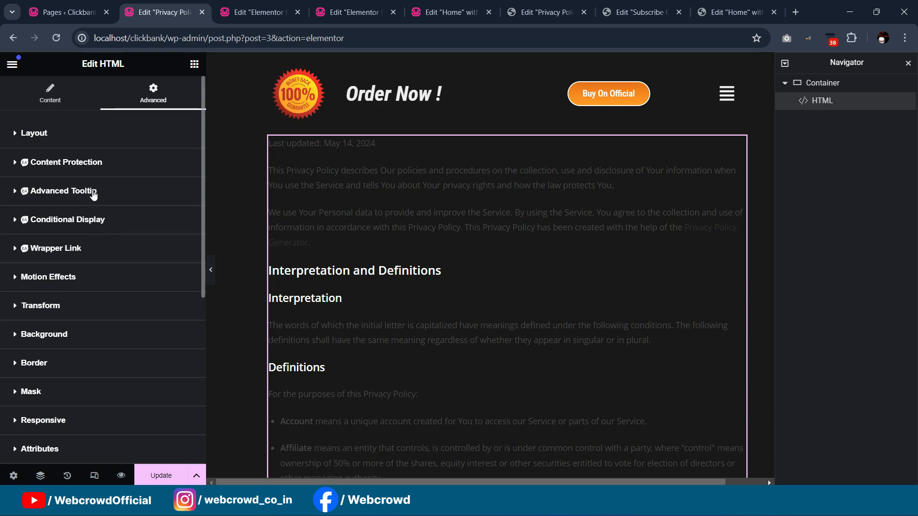
pyautogui.click(85, 137)
pyautogui.scroll(-4, 113, 267)
pyautogui.click(119, 297)
pyautogui.write('pp')
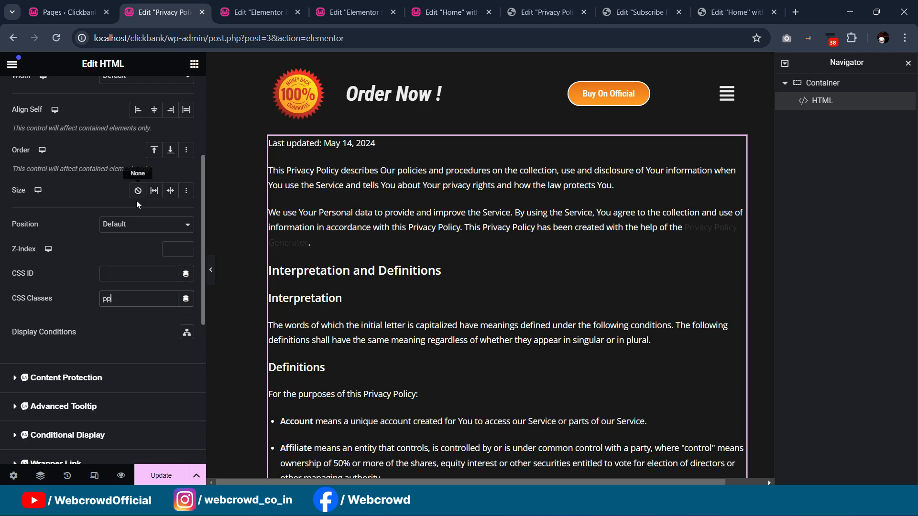
pyautogui.scroll(4, 136, 200)
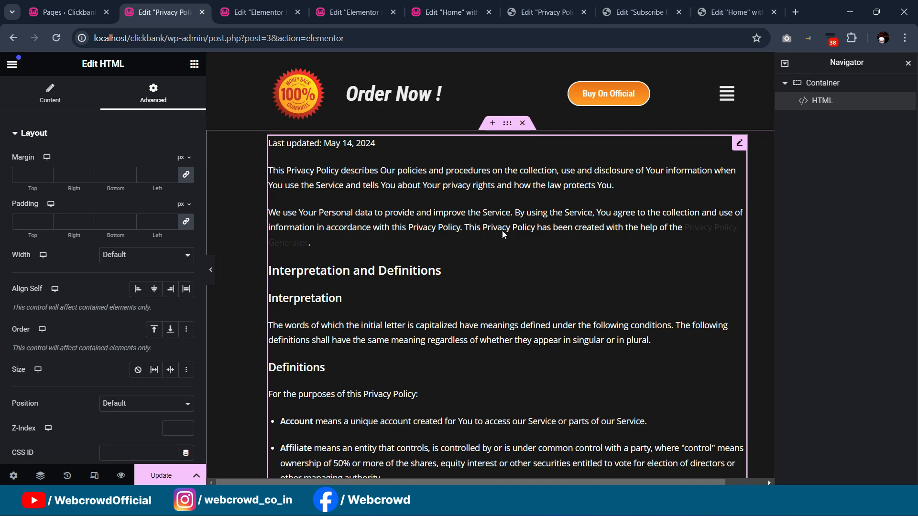
# - Look over the pasted policy text and update the Privacy Policy page
pyautogui.click(194, 64)
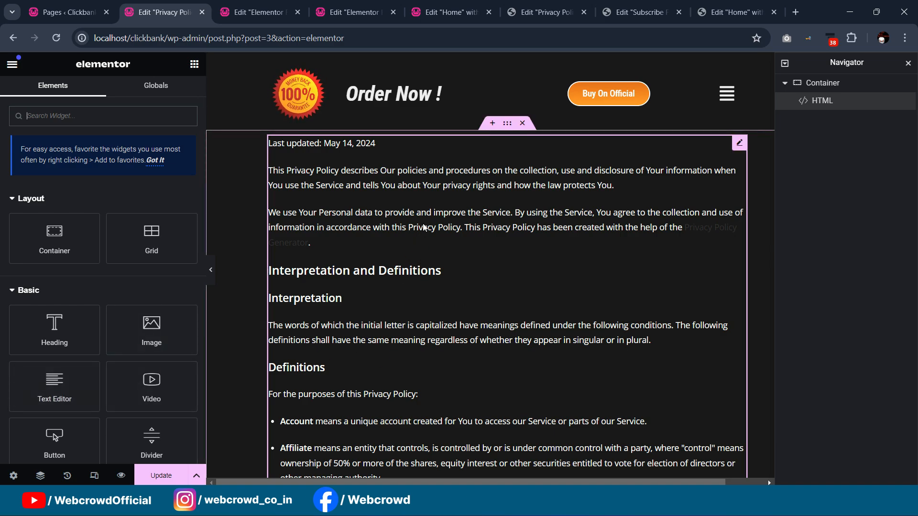
pyautogui.scroll(-3, 424, 227)
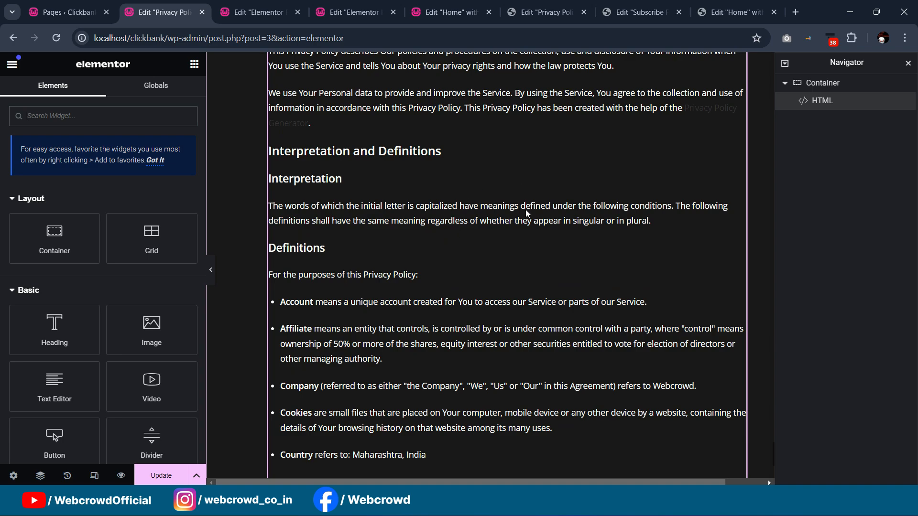
pyautogui.scroll(3, 210, 205)
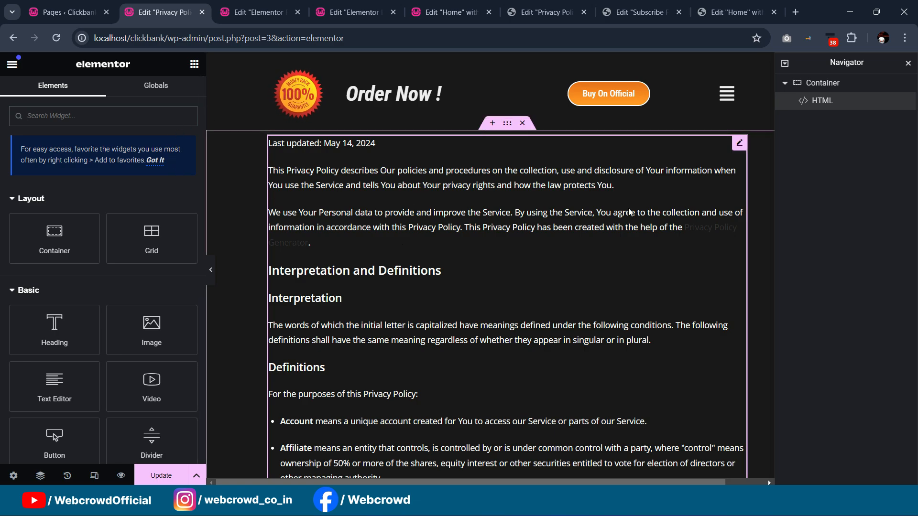
pyautogui.scroll(-2, 621, 209)
pyautogui.scroll(-8, 621, 209)
pyautogui.scroll(9, 537, 242)
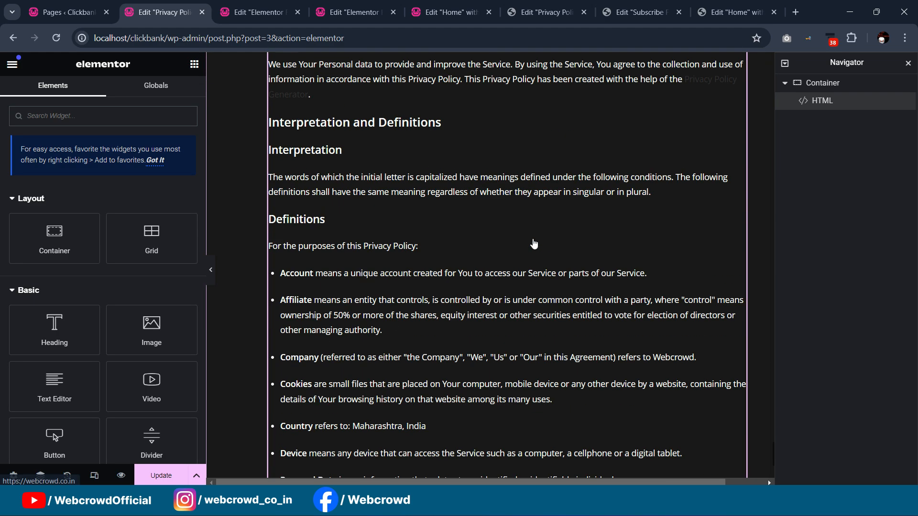
pyautogui.click(161, 475)
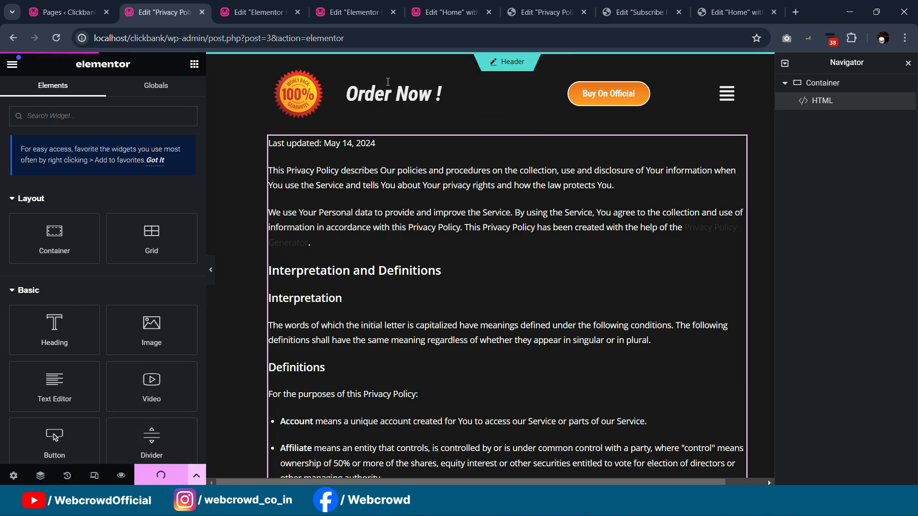
# - Open the live Clickbank Landing Page site in a new tab and look over its home page
pyautogui.click(40, 3)
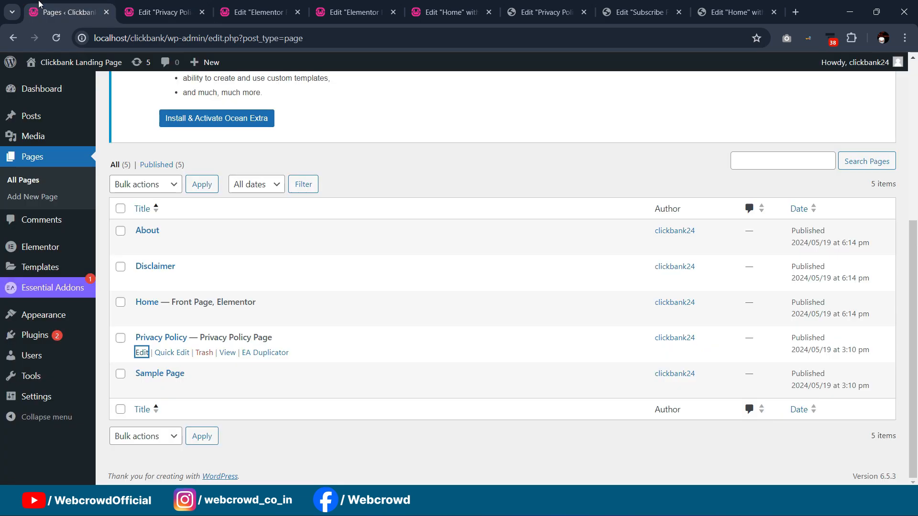
pyautogui.moveTo(52, 63)
pyautogui.click(61, 99)
pyautogui.click(144, 12)
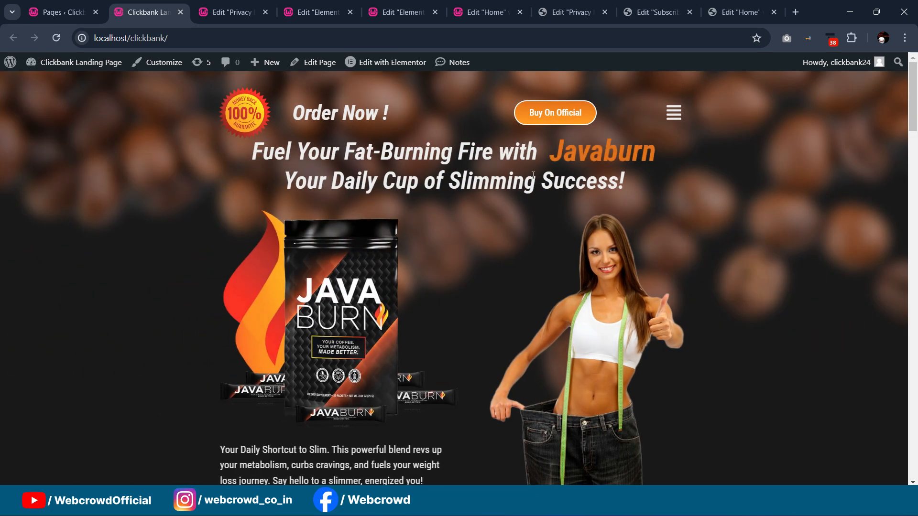
pyautogui.scroll(-3, 535, 172)
pyautogui.scroll(3, 536, 168)
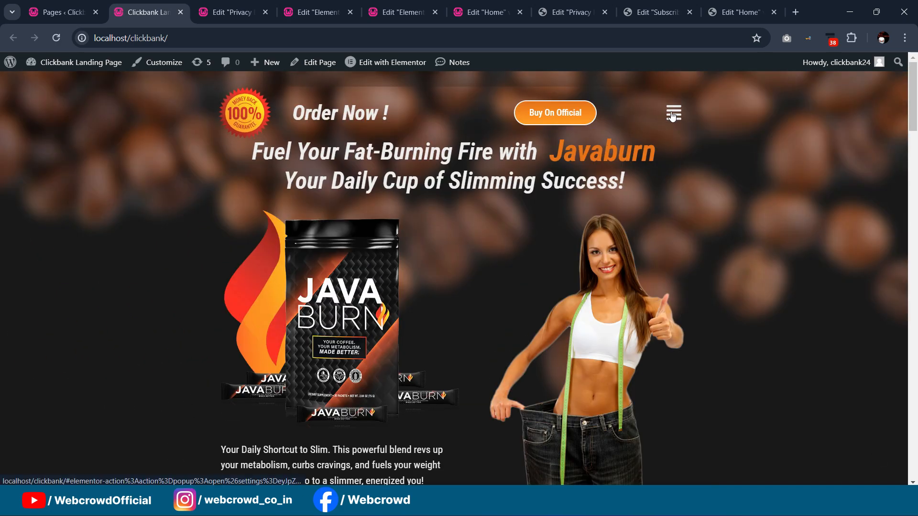
# - Go to the Privacy Policy page through the live site's popup menu and look through the policy text
pyautogui.click(673, 115)
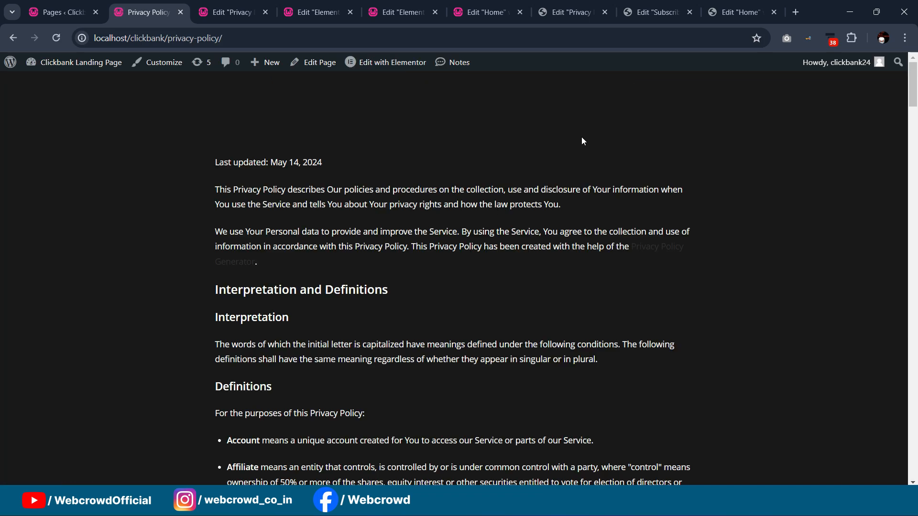
pyautogui.scroll(-7, 580, 161)
pyautogui.scroll(8, 581, 165)
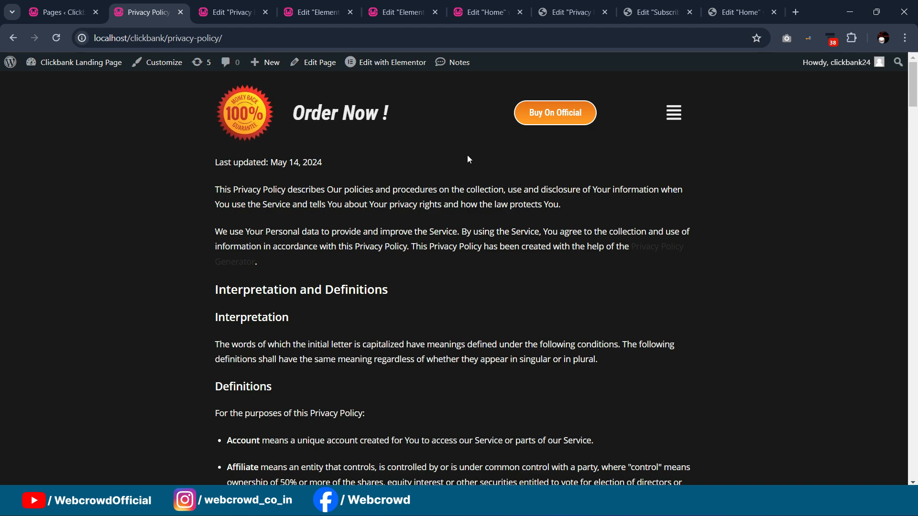
# - Switch to the Home page editor and review the whole page in the tablet portrait preview
pyautogui.click(401, 16)
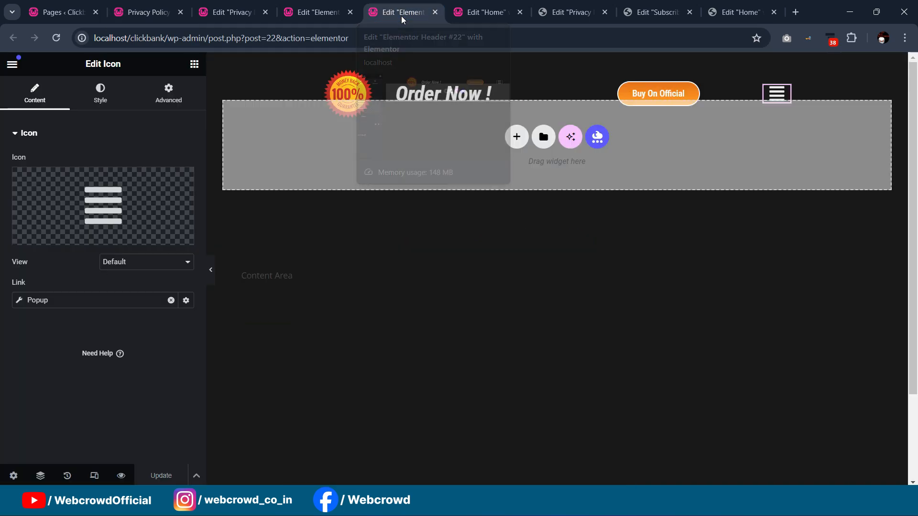
pyautogui.click(481, 13)
pyautogui.scroll(-6, 505, 139)
pyautogui.scroll(6, 505, 139)
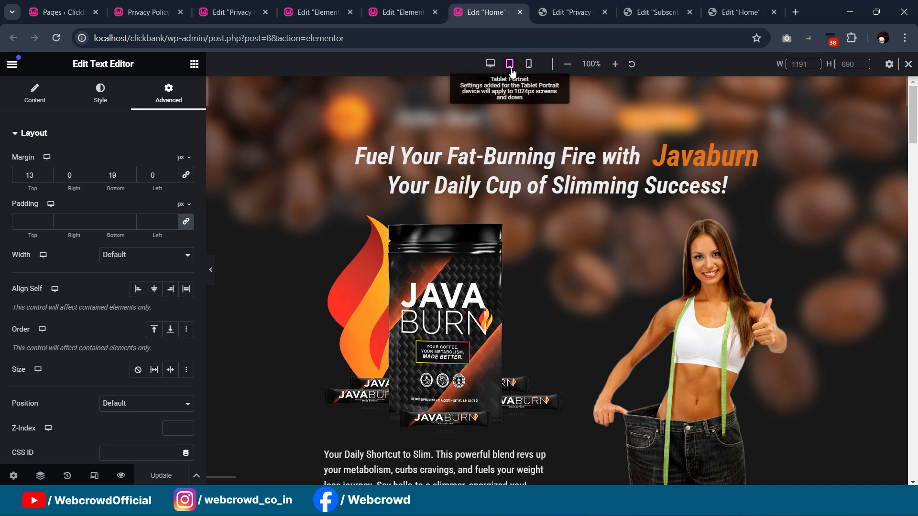
pyautogui.click(510, 67)
pyautogui.scroll(-15, 639, 171)
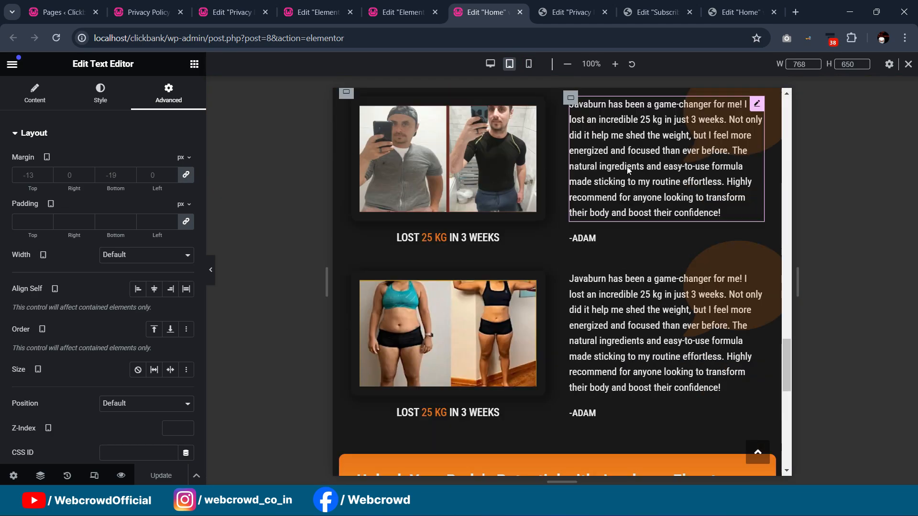
pyautogui.scroll(15, 617, 223)
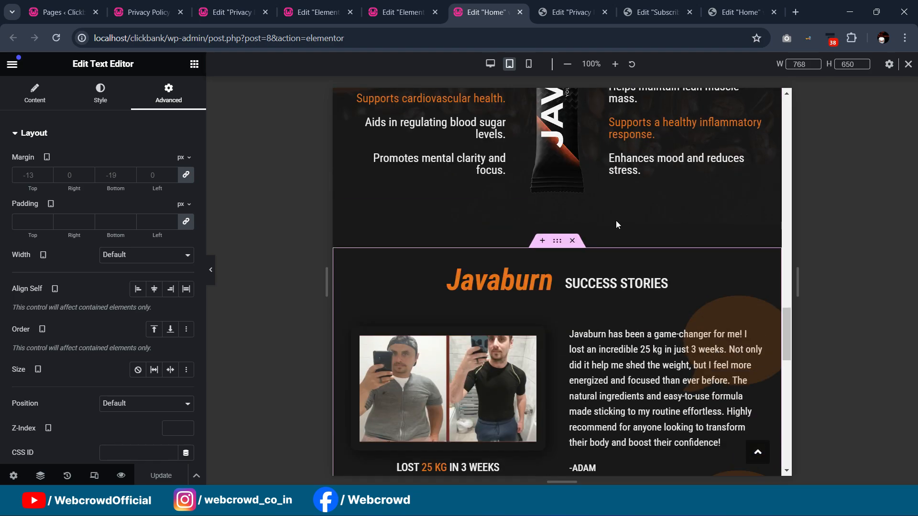
pyautogui.scroll(10, 616, 223)
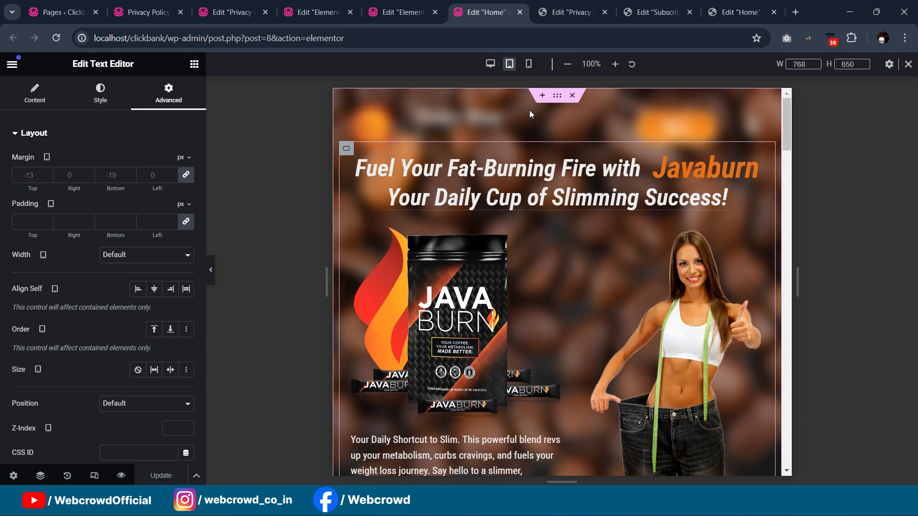
# - Review the Home page layout from footer to hero in the mobile portrait preview
pyautogui.click(530, 64)
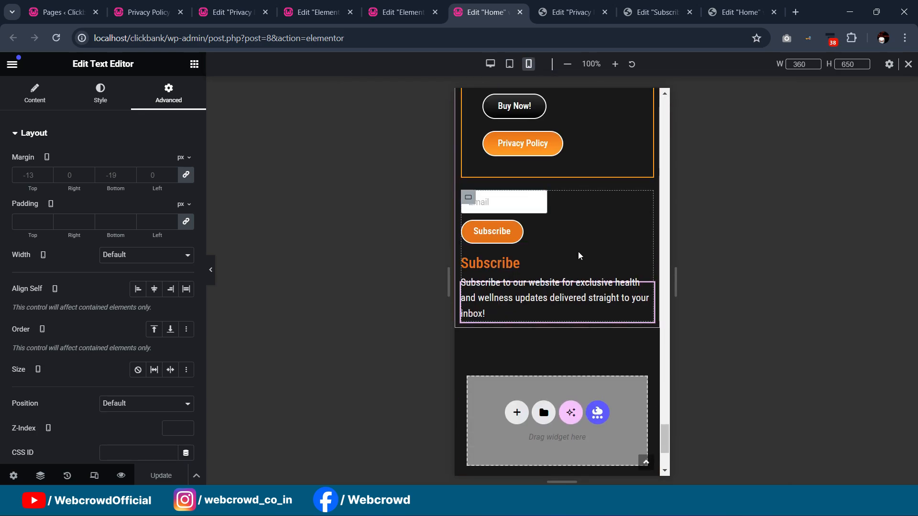
pyautogui.moveTo(666, 450); pyautogui.dragTo(666, 105)
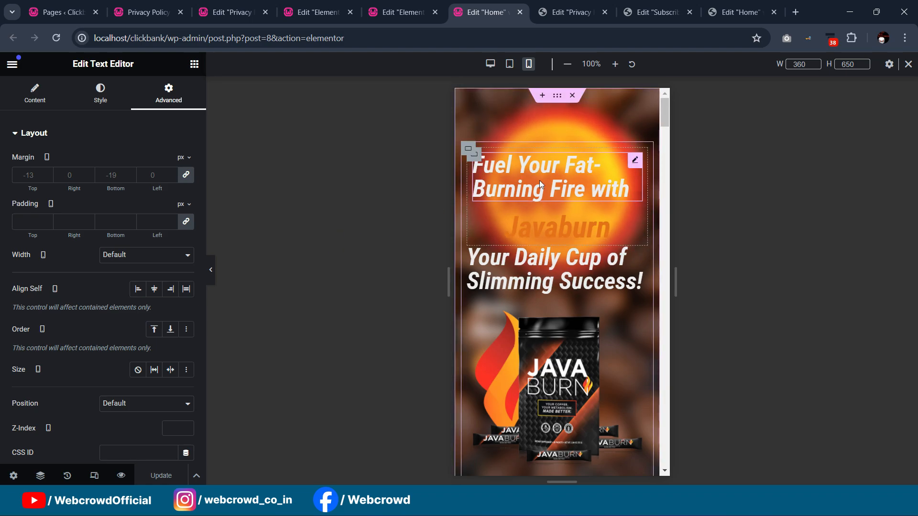
pyautogui.scroll(-5, 578, 213)
pyautogui.scroll(5, 577, 228)
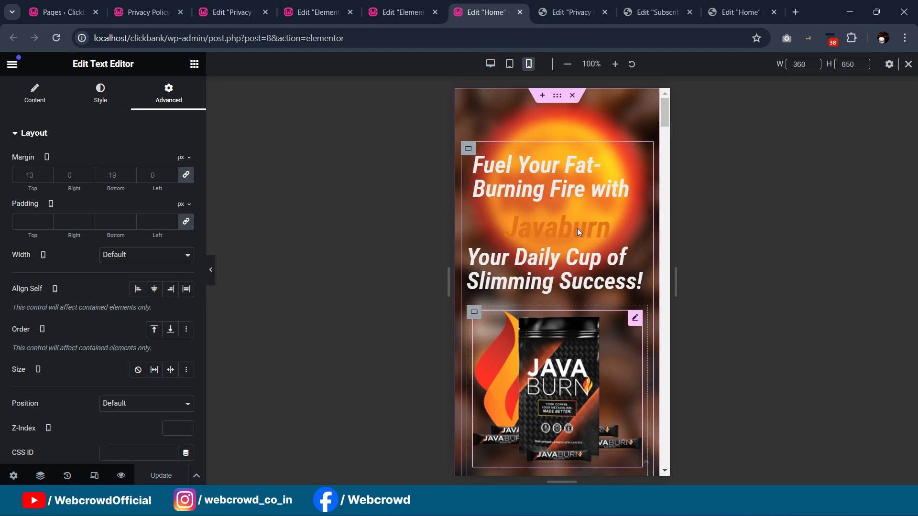
# - Set the mobile margin of the Home page's hero content container to 0 on all sides
pyautogui.click(466, 151)
pyautogui.click(168, 93)
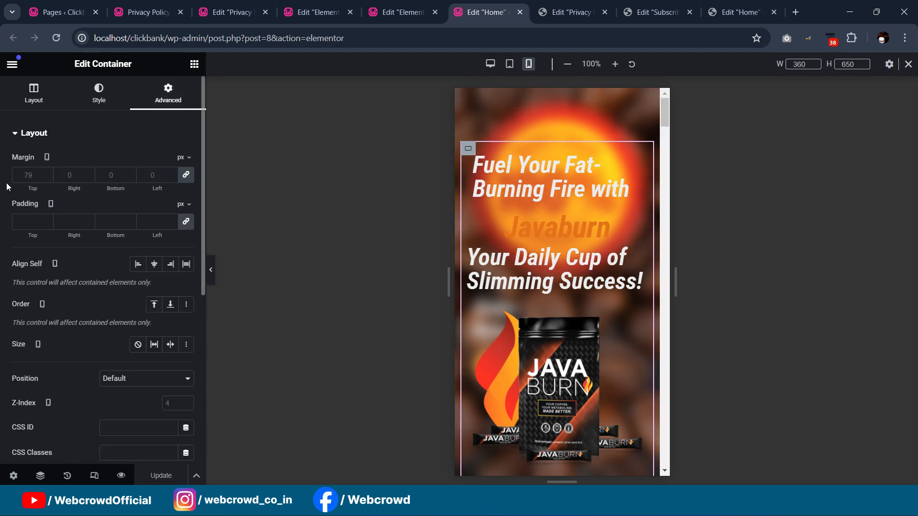
pyautogui.click(28, 175)
pyautogui.write('0')
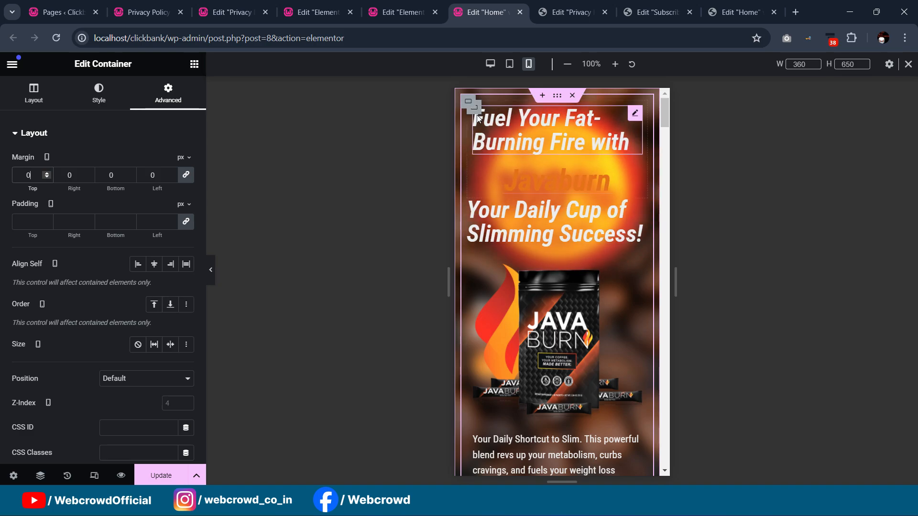
# - Show the Home page's structure and select the container holding the hero's Javaburn headline
pyautogui.click(40, 476)
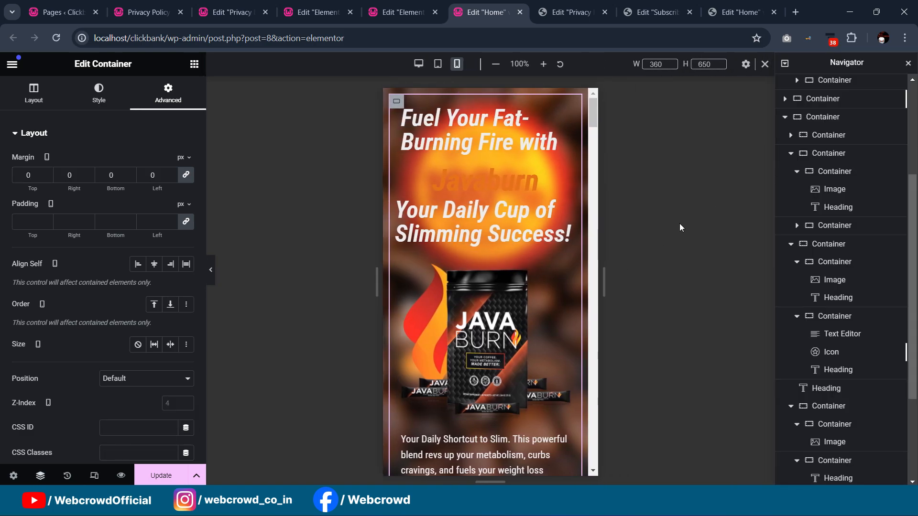
pyautogui.click(816, 123)
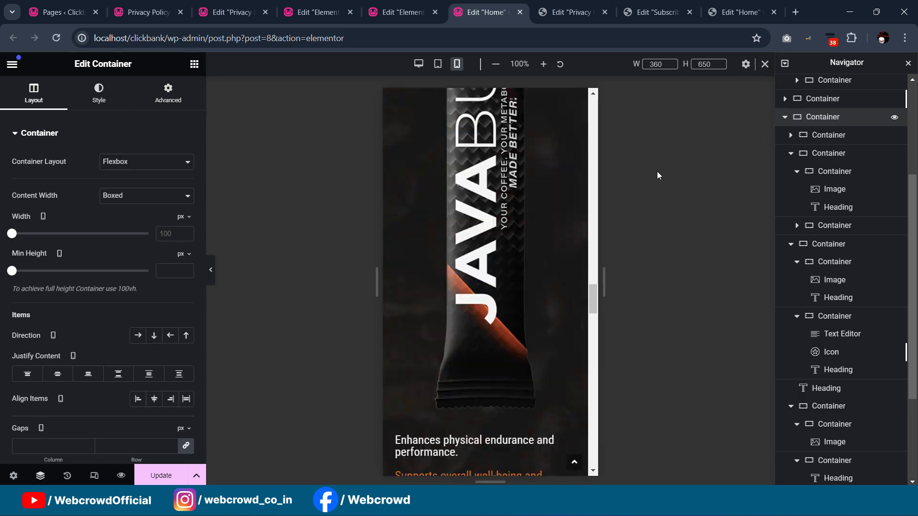
pyautogui.scroll(4, 528, 320)
pyautogui.moveTo(591, 314); pyautogui.dragTo(586, 102)
pyautogui.click(478, 185)
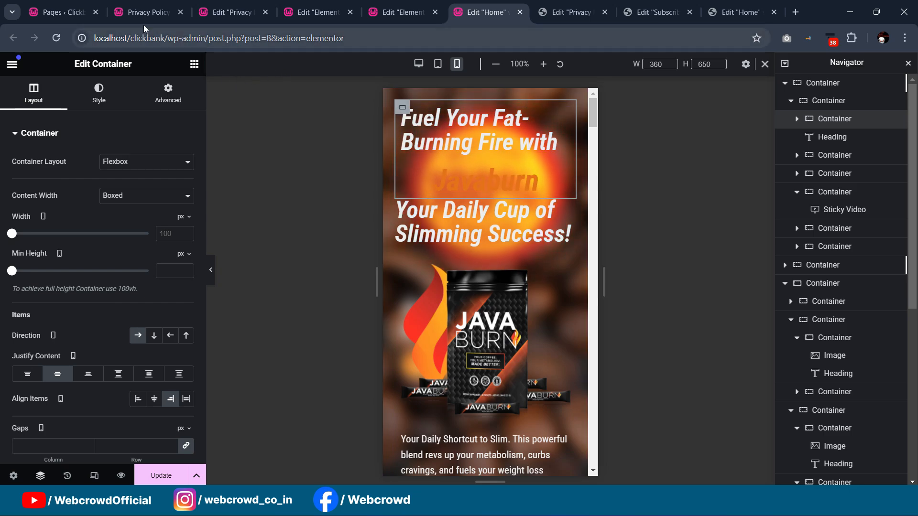
# - In the header template's mobile preview, hide the container with Order Now and Buy On Official on mobile portrait
pyautogui.click(318, 12)
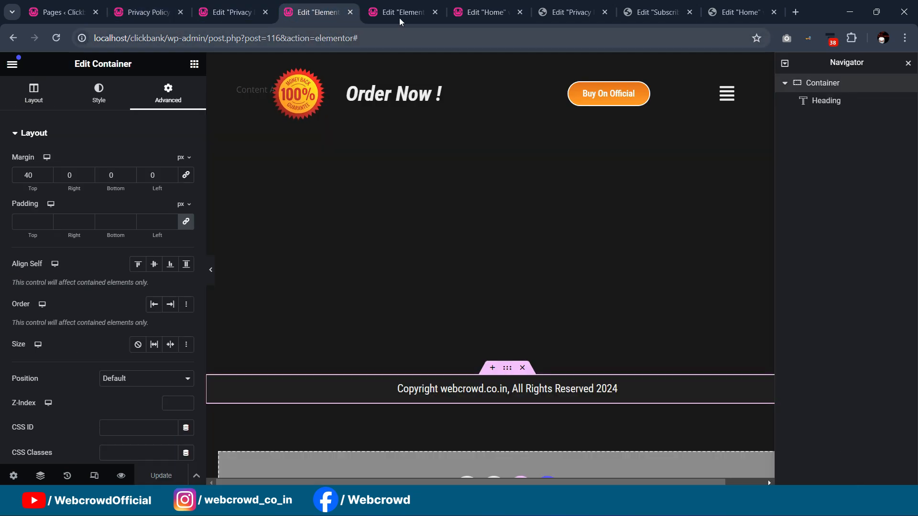
pyautogui.click(404, 12)
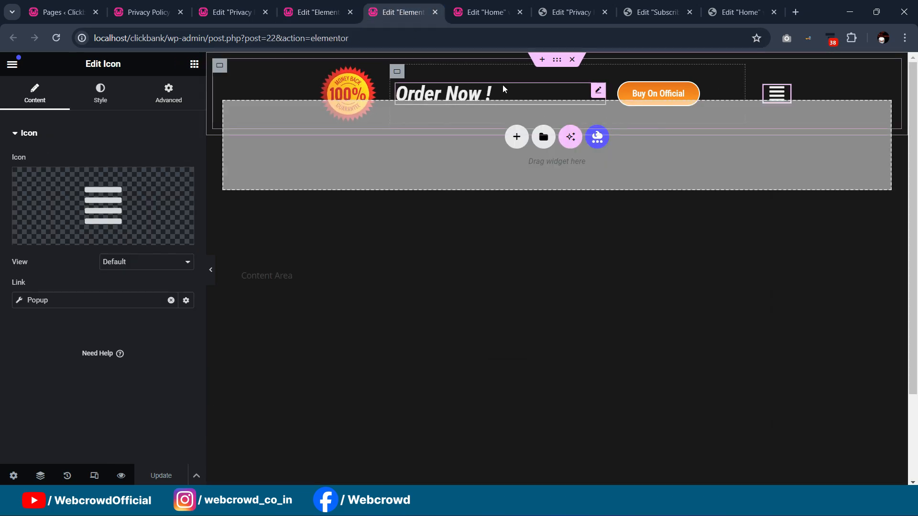
pyautogui.click(94, 475)
pyautogui.click(528, 64)
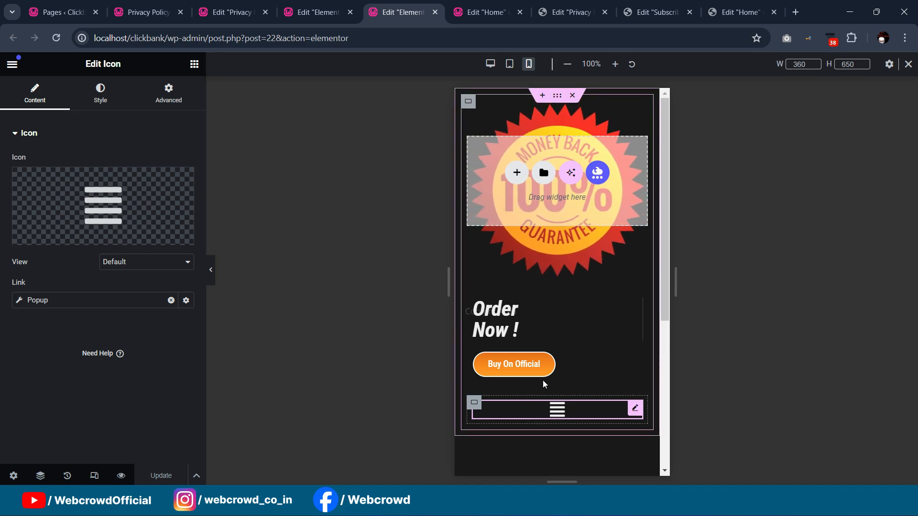
pyautogui.click(478, 303)
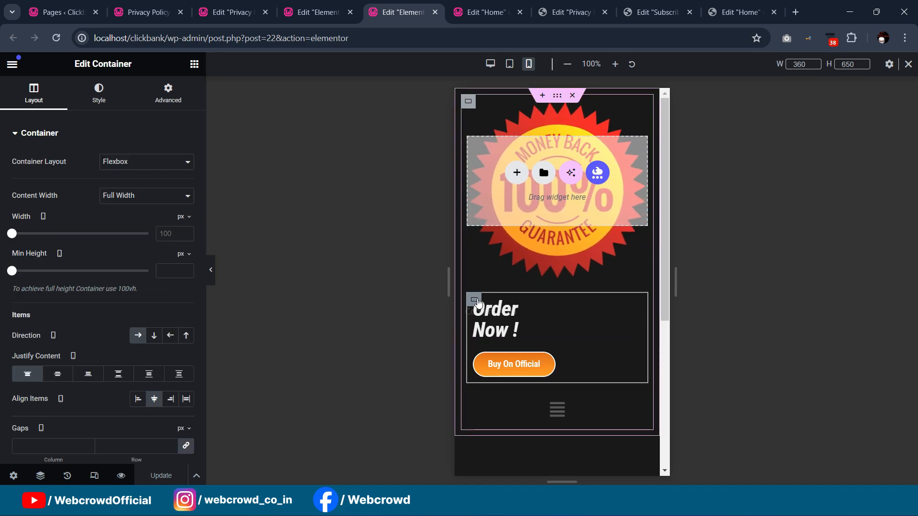
pyautogui.click(167, 101)
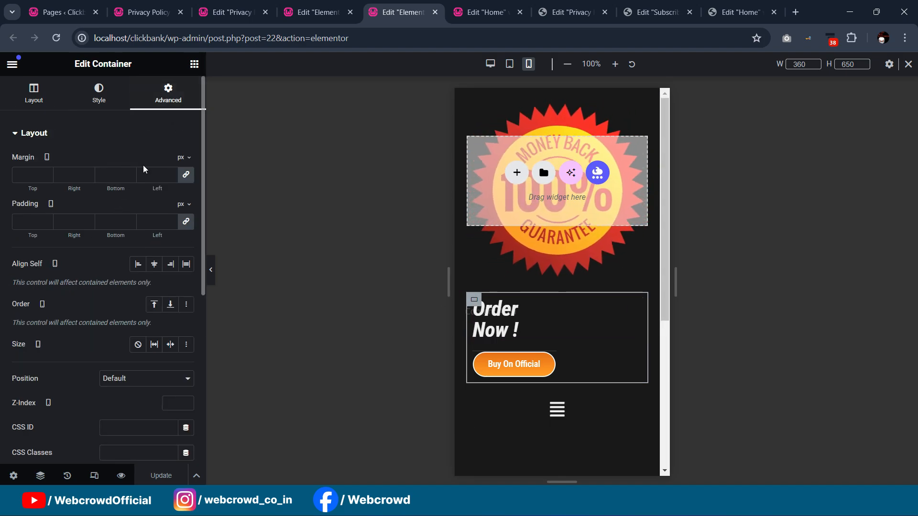
pyautogui.scroll(-5, 105, 271)
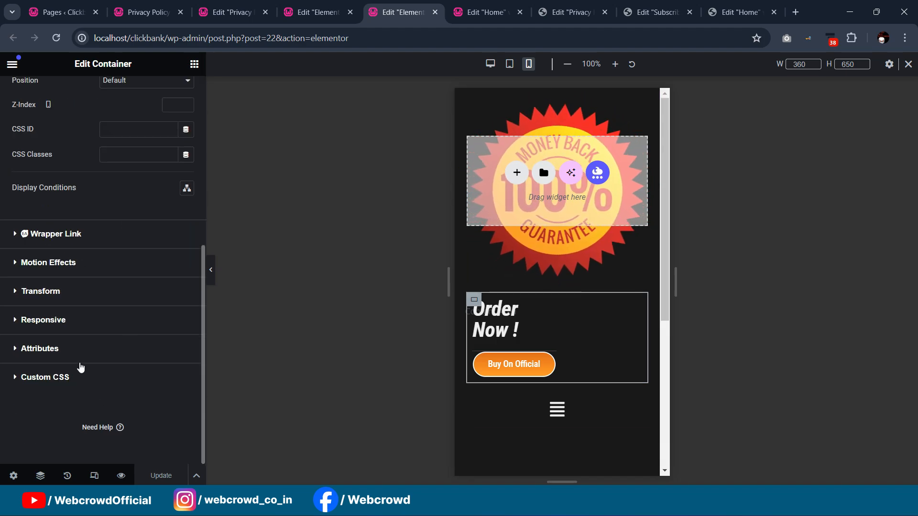
pyautogui.click(72, 321)
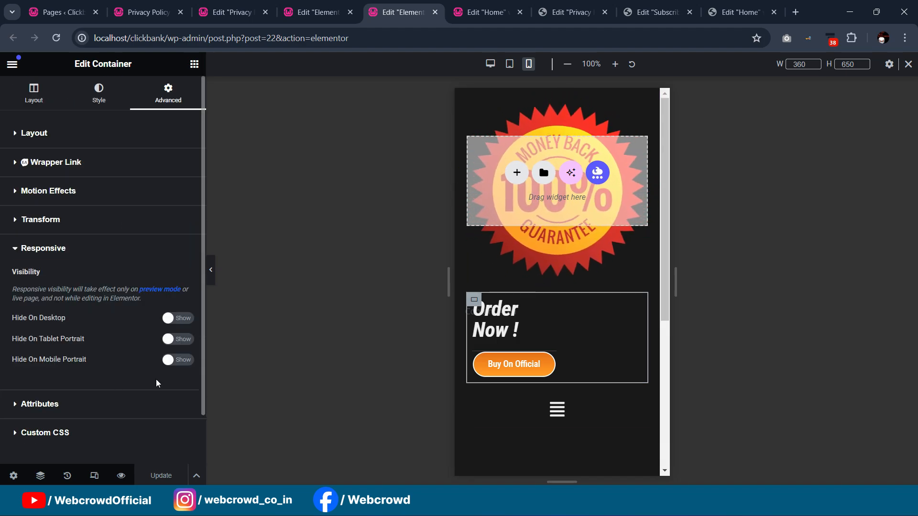
pyautogui.click(180, 361)
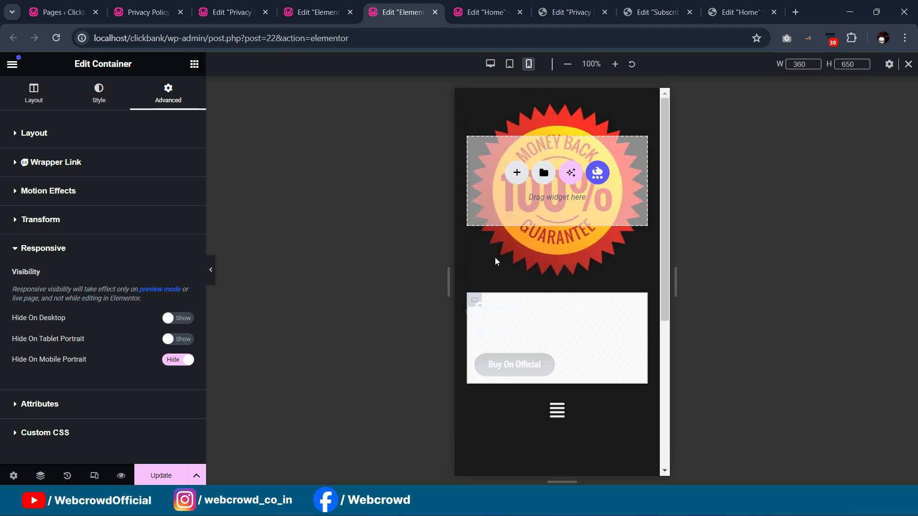
# - Change the mobile width unit of the header's money-back badge container to percent
pyautogui.click(474, 127)
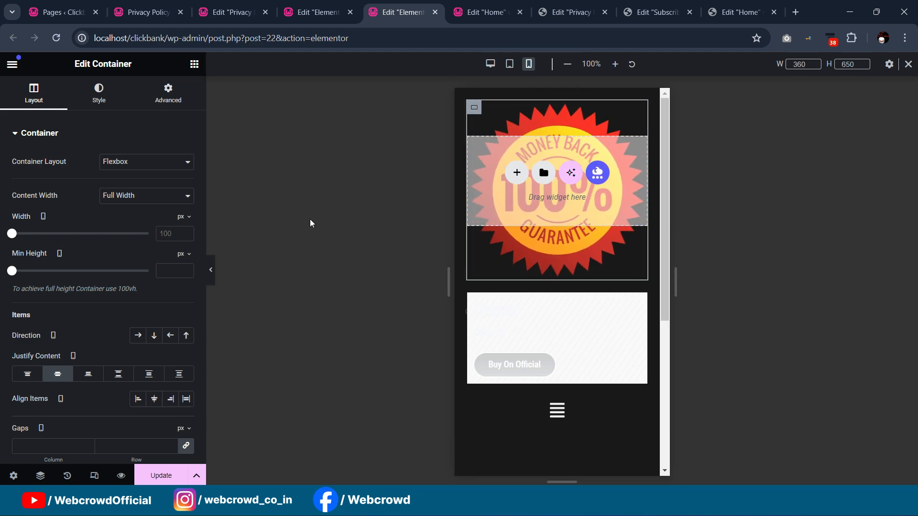
pyautogui.click(181, 219)
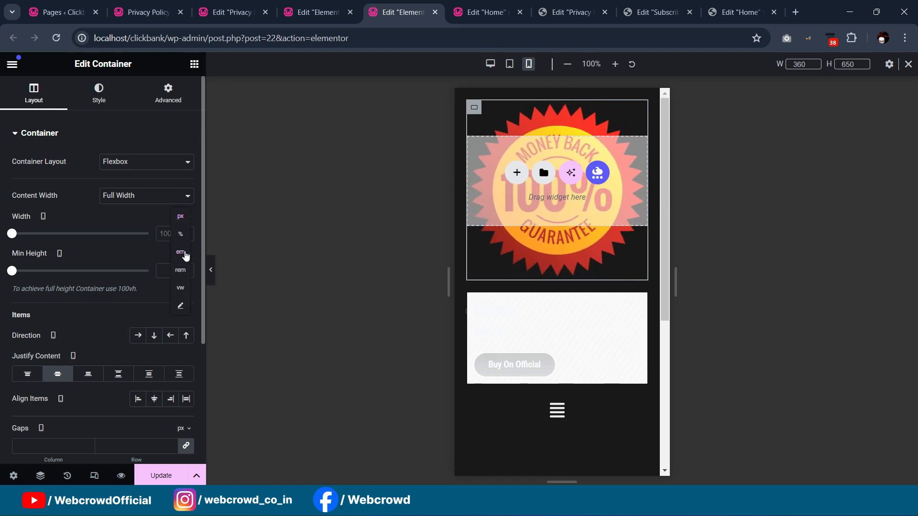
pyautogui.click(181, 234)
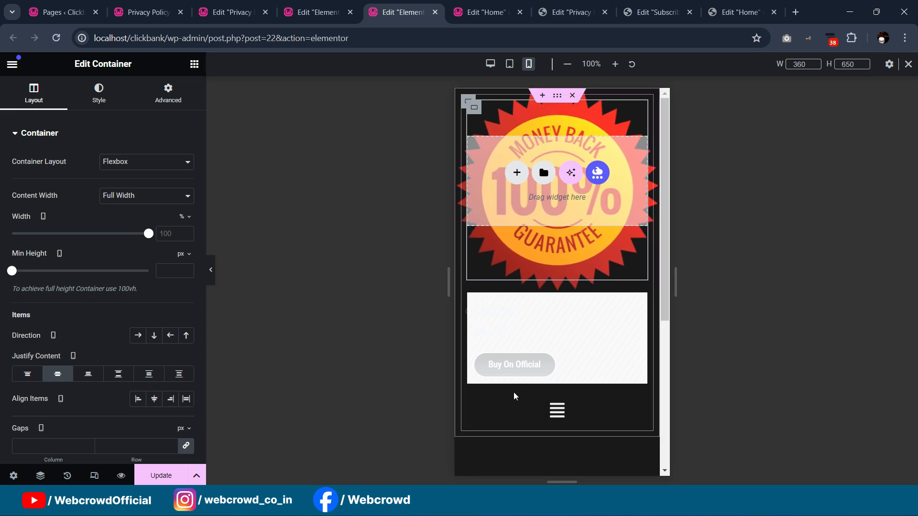
# - Set the mobile width of the header's menu icon container to 16%
pyautogui.click(477, 407)
pyautogui.click(184, 217)
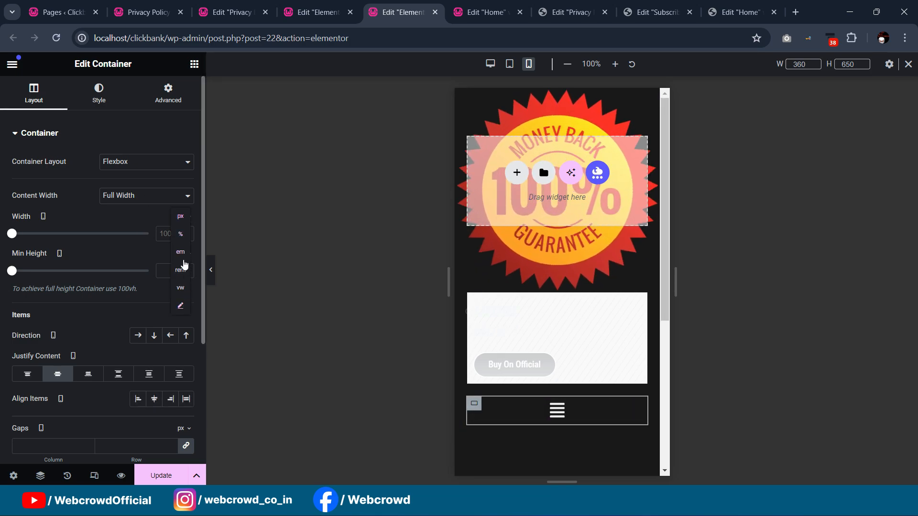
pyautogui.click(180, 234)
pyautogui.moveTo(149, 233); pyautogui.dragTo(33, 242)
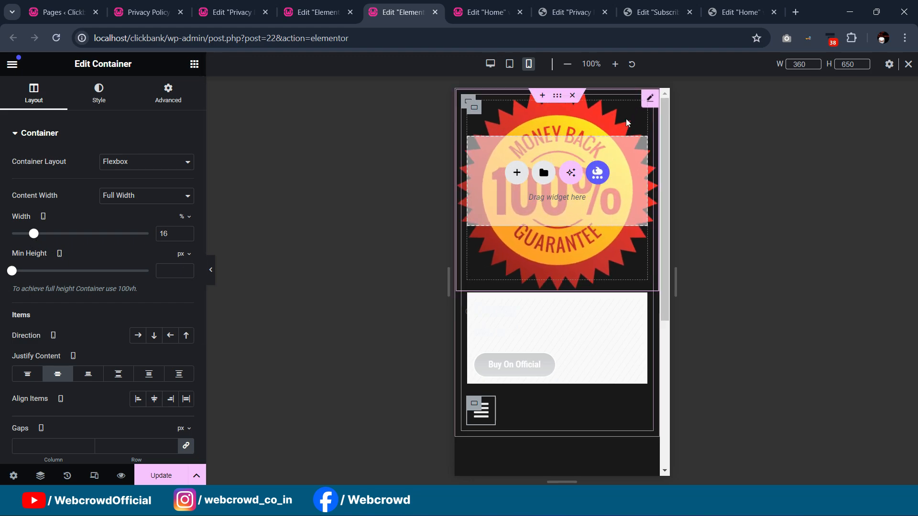
# - Set the mobile width of the money-back badge container to 31% and preview the header without the editing controls
pyautogui.click(474, 108)
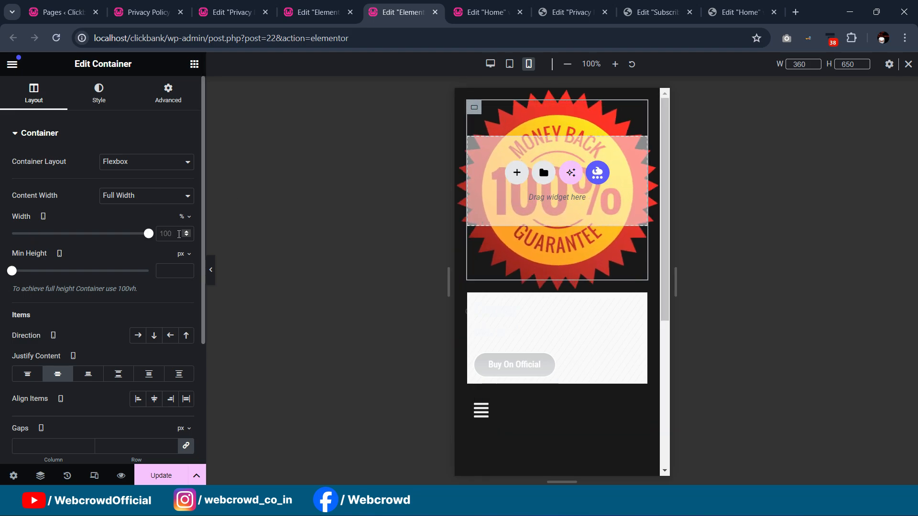
pyautogui.moveTo(148, 234); pyautogui.dragTo(56, 236)
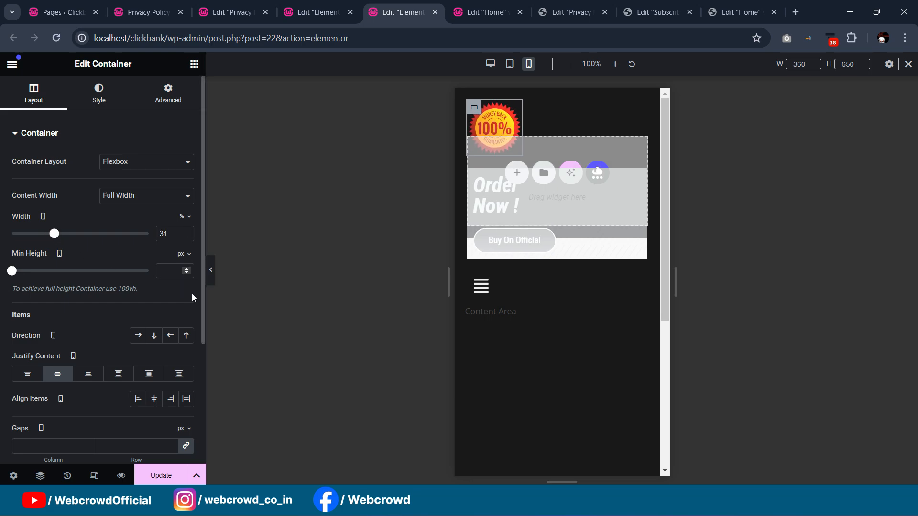
pyautogui.click(209, 272)
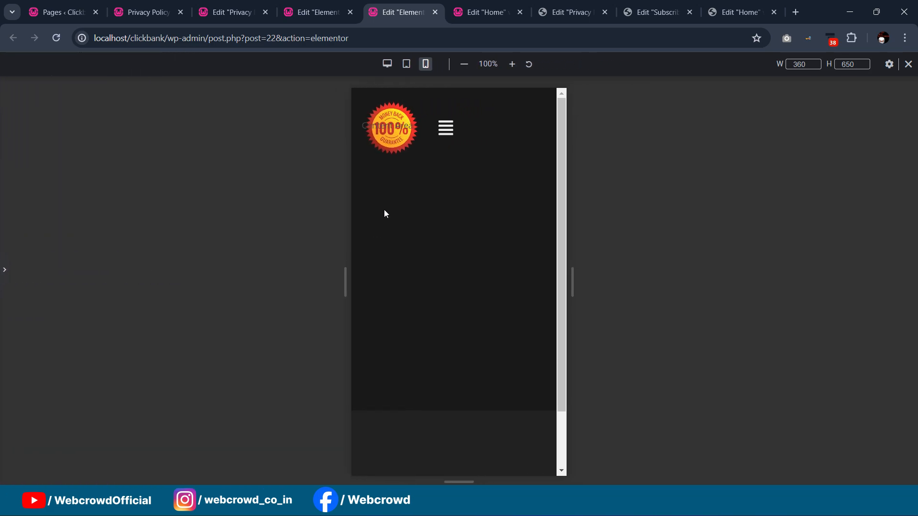
pyautogui.click(5, 279)
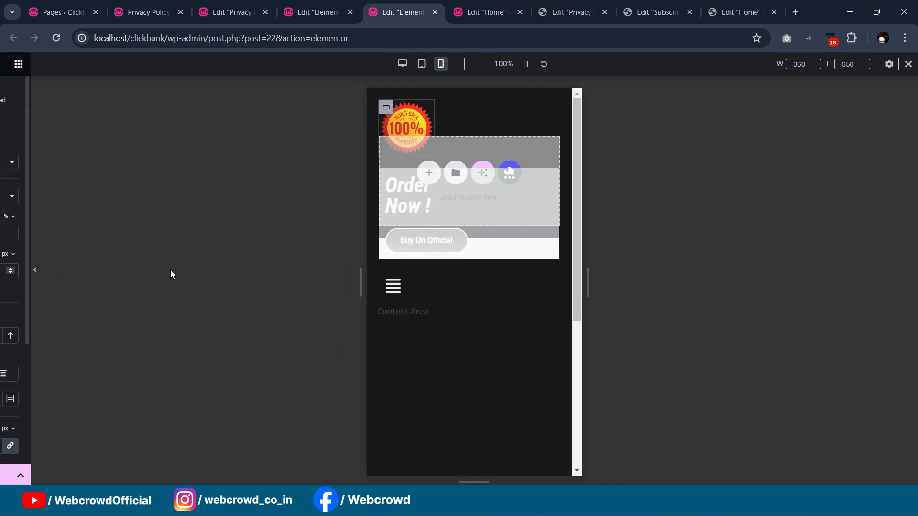
# - Widen the menu icon's container to 100% on mobile, align the icon to the right and preview the header
pyautogui.click(475, 279)
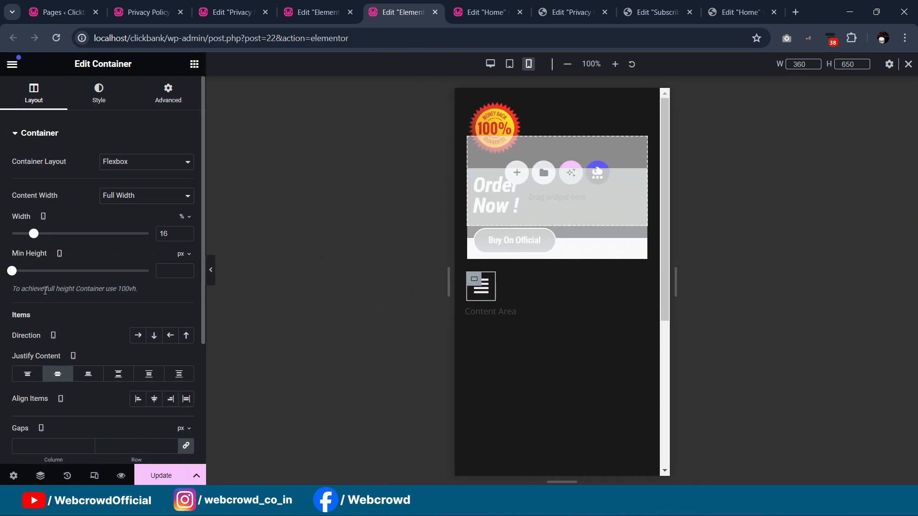
pyautogui.moveTo(33, 233); pyautogui.dragTo(152, 252)
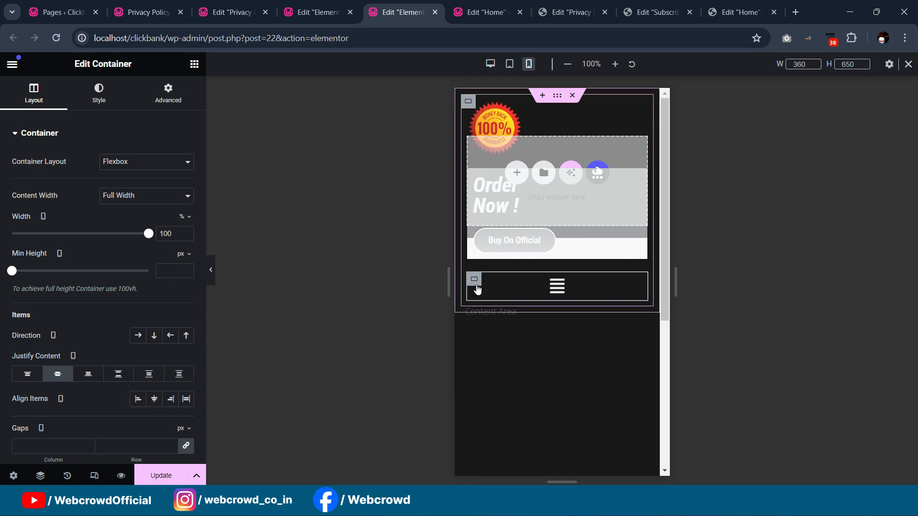
pyautogui.click(638, 284)
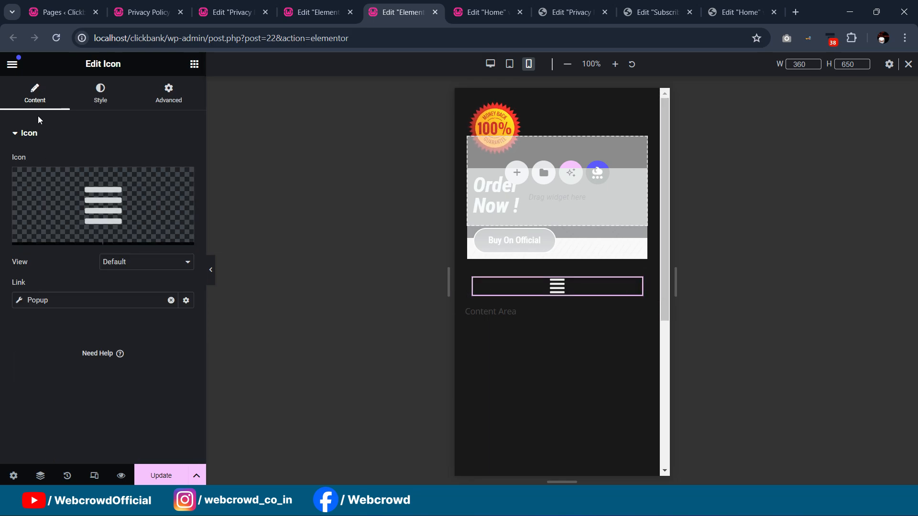
pyautogui.click(100, 93)
pyautogui.click(187, 162)
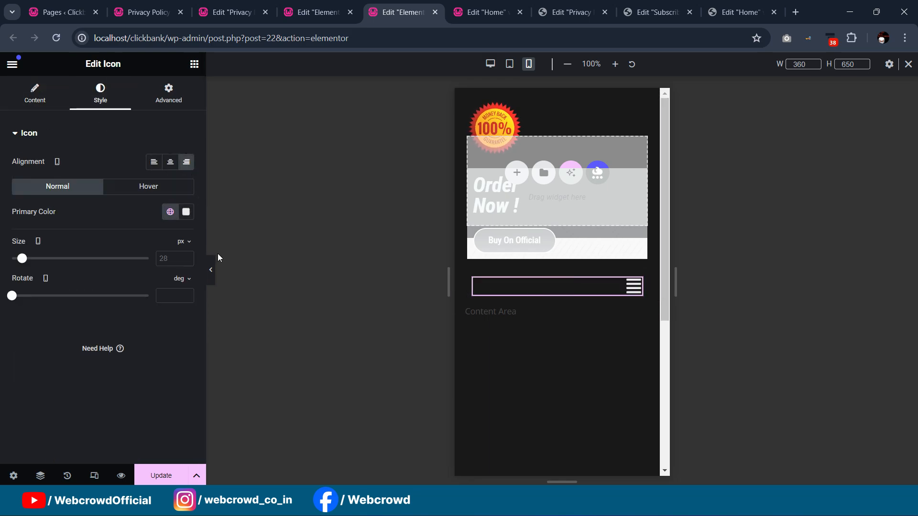
pyautogui.click(212, 272)
pyautogui.click(10, 258)
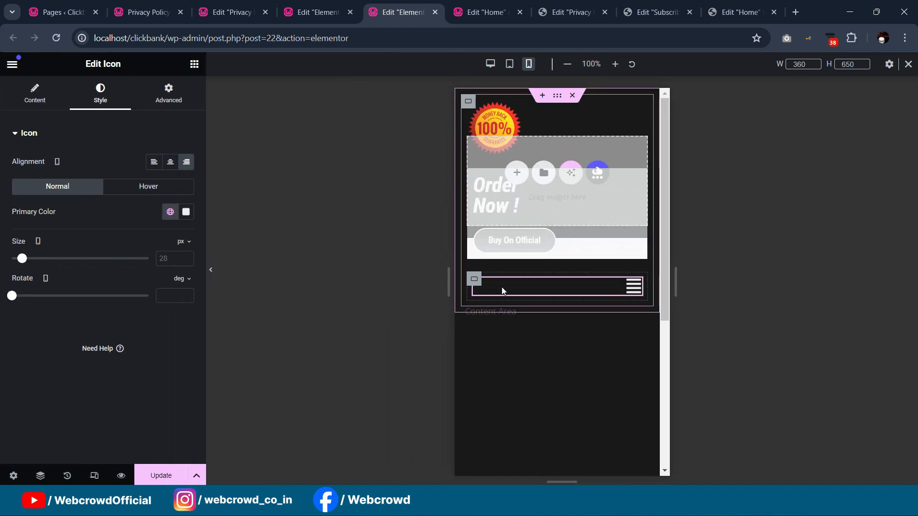
# - Set the mobile width of the menu icon's container to 62%, checking the header preview without editing controls
pyautogui.click(475, 281)
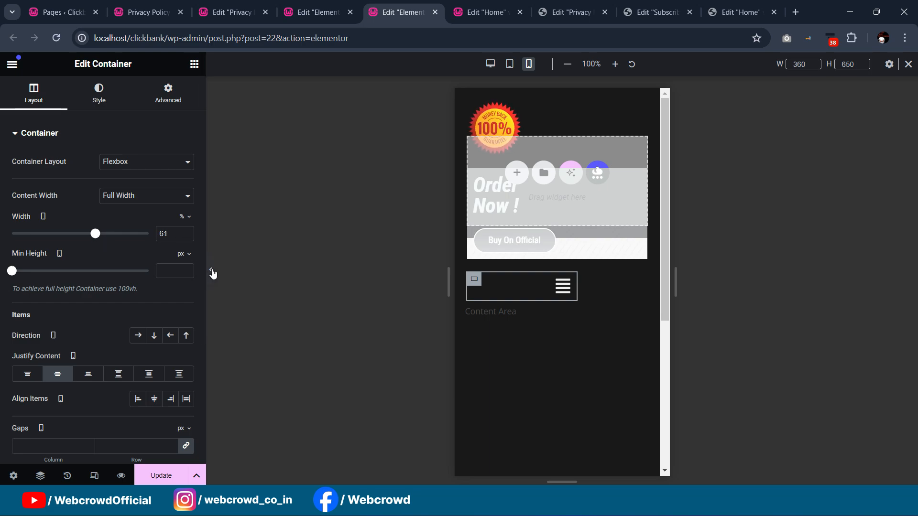
pyautogui.click(212, 272)
pyautogui.click(2, 272)
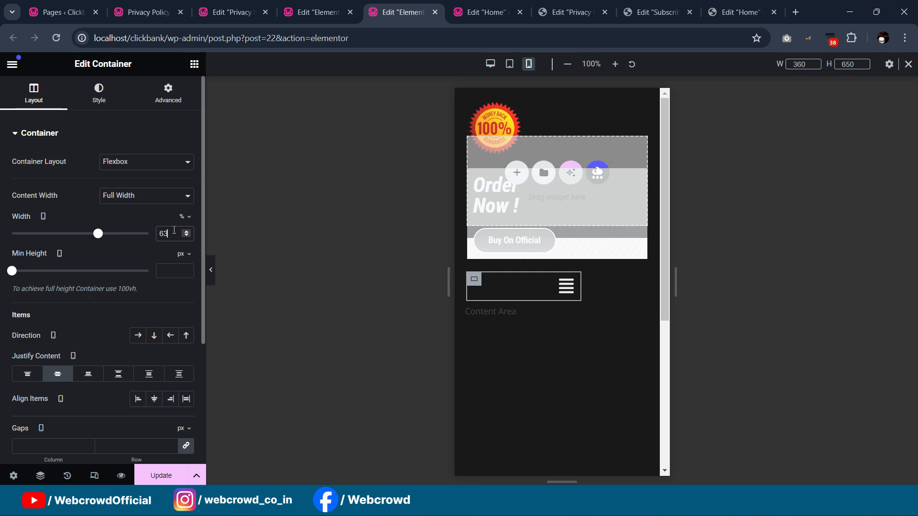
pyautogui.click(212, 272)
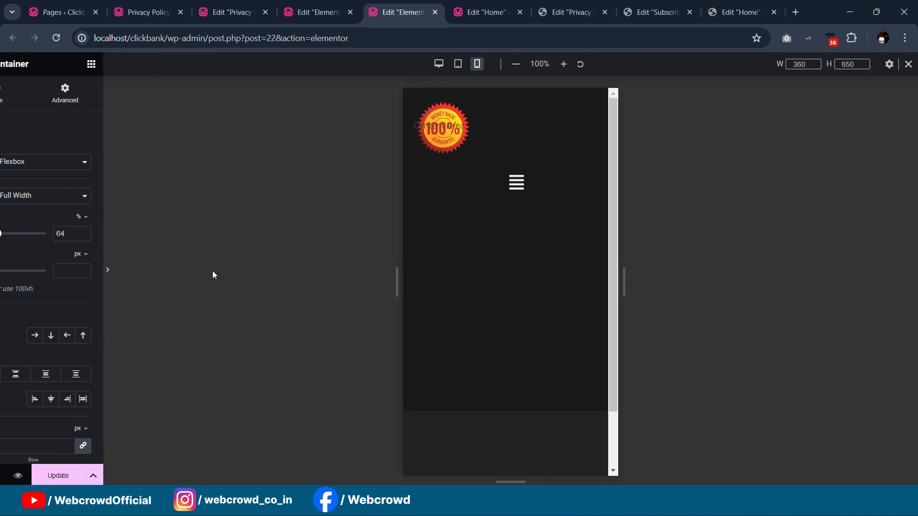
pyautogui.click(2, 271)
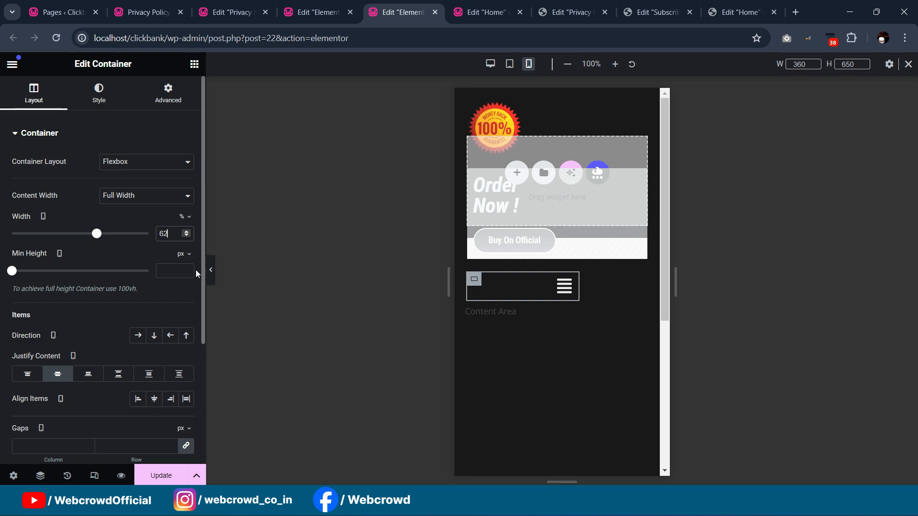
pyautogui.click(211, 271)
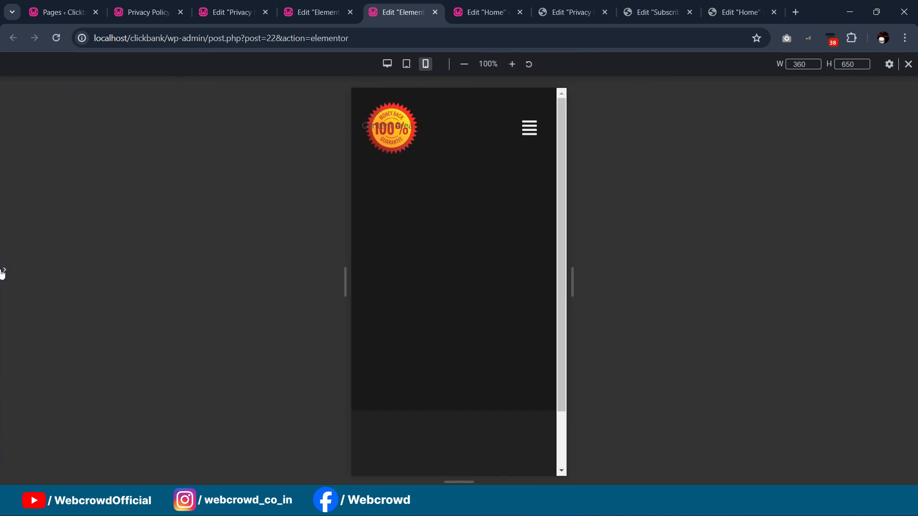
pyautogui.click(3, 271)
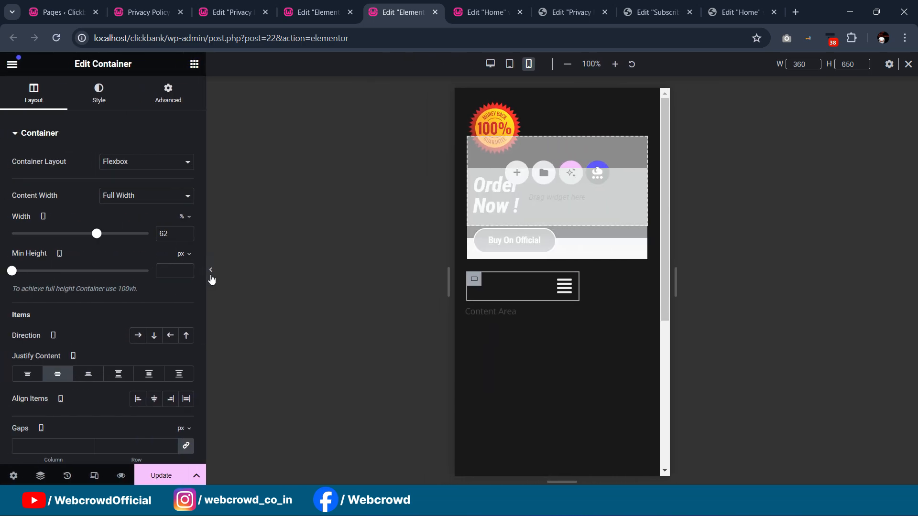
pyautogui.click(210, 277)
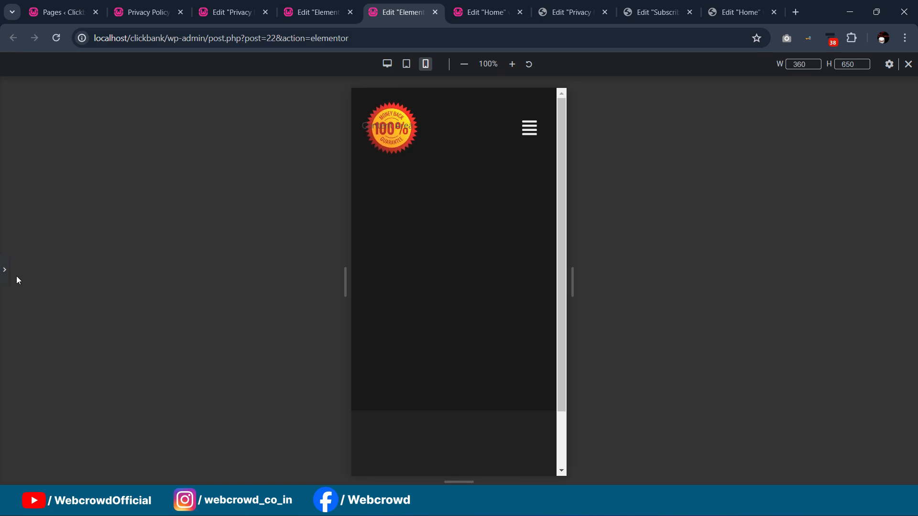
# - Set the menu icon's mobile margins to -11 px right and -8 px bottom, and preview the header
pyautogui.click(4, 271)
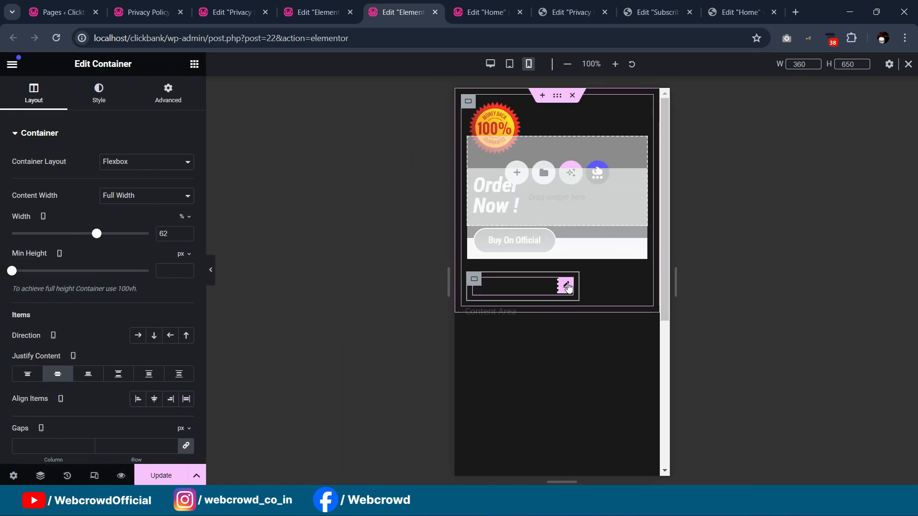
pyautogui.click(567, 286)
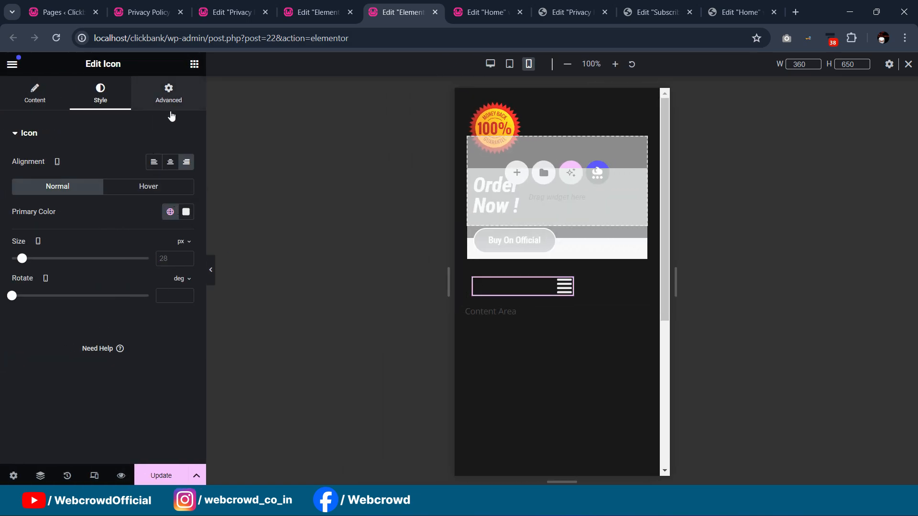
pyautogui.click(169, 93)
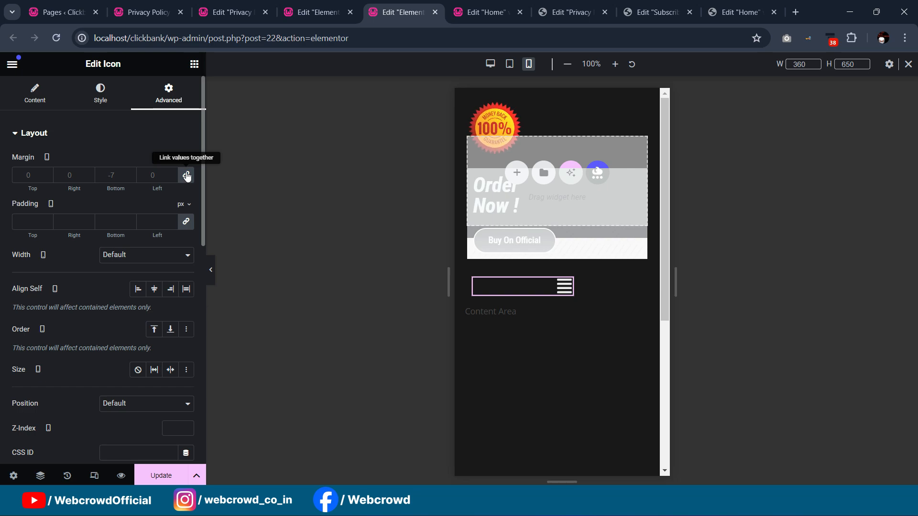
pyautogui.click(186, 175)
pyautogui.press('Down')
pyautogui.press('Down')
pyautogui.press('Down')
pyautogui.press('Down')
pyautogui.click(73, 177)
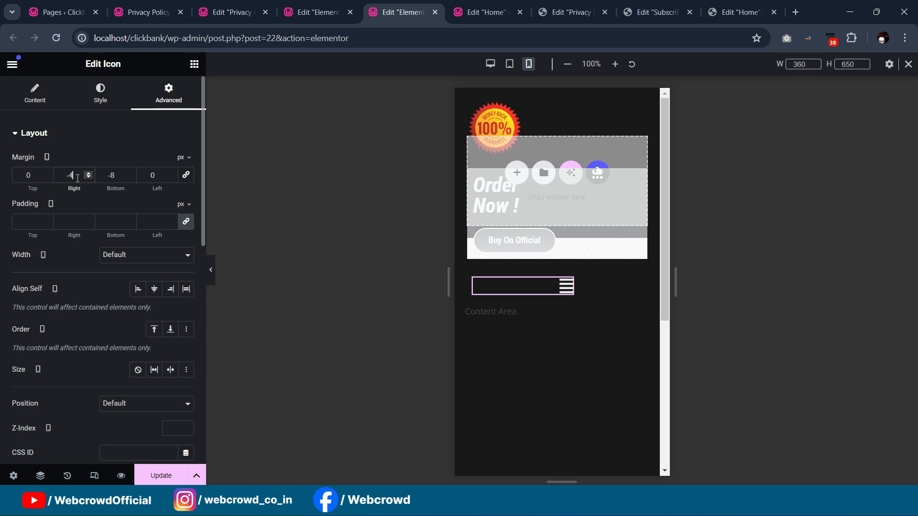
pyautogui.click(210, 277)
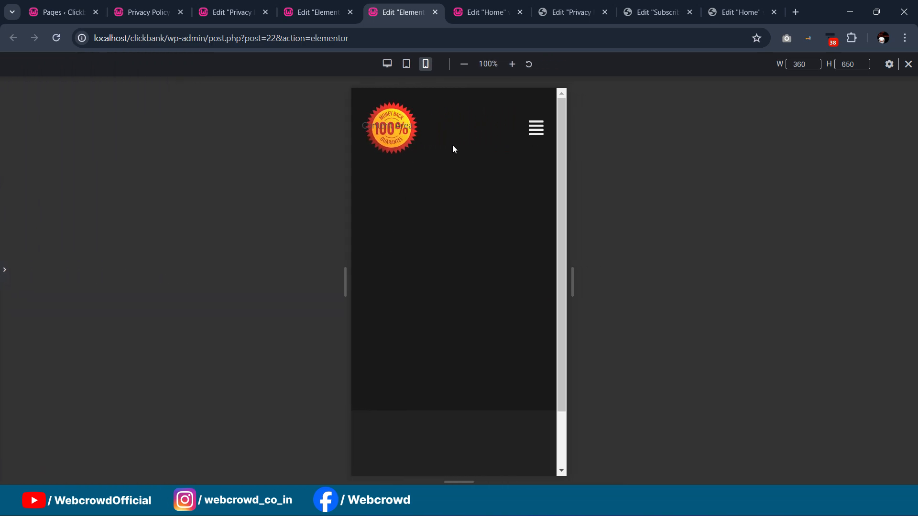
pyautogui.click(3, 282)
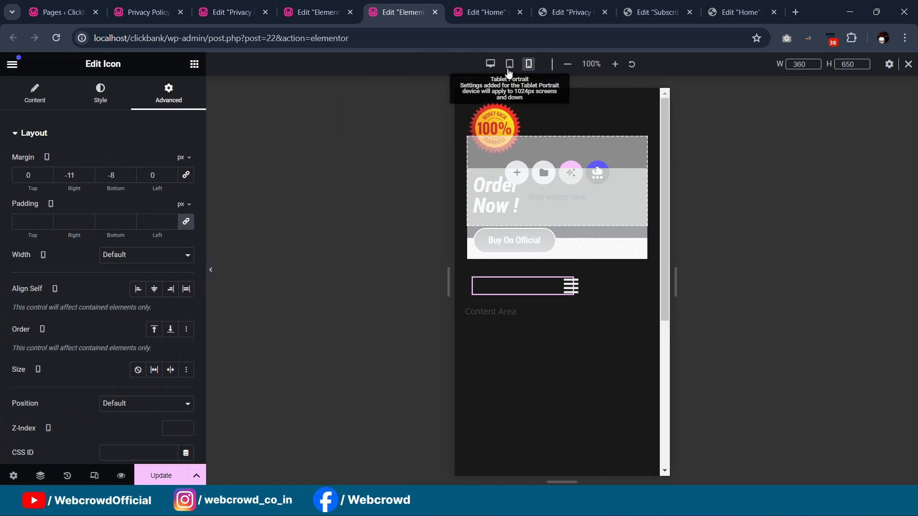
# - In the tablet portrait view, set the Order Now heading's right margin to 140 px and its other margins to 0
pyautogui.click(509, 64)
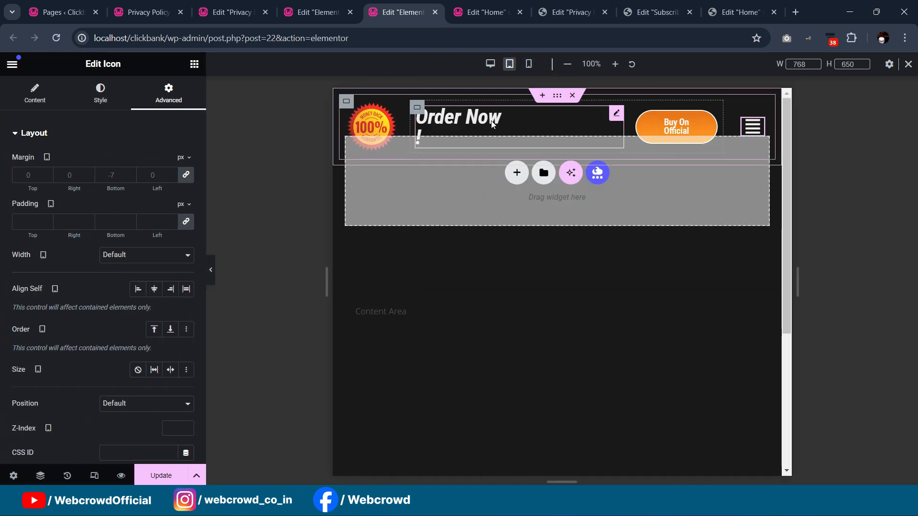
pyautogui.click(617, 114)
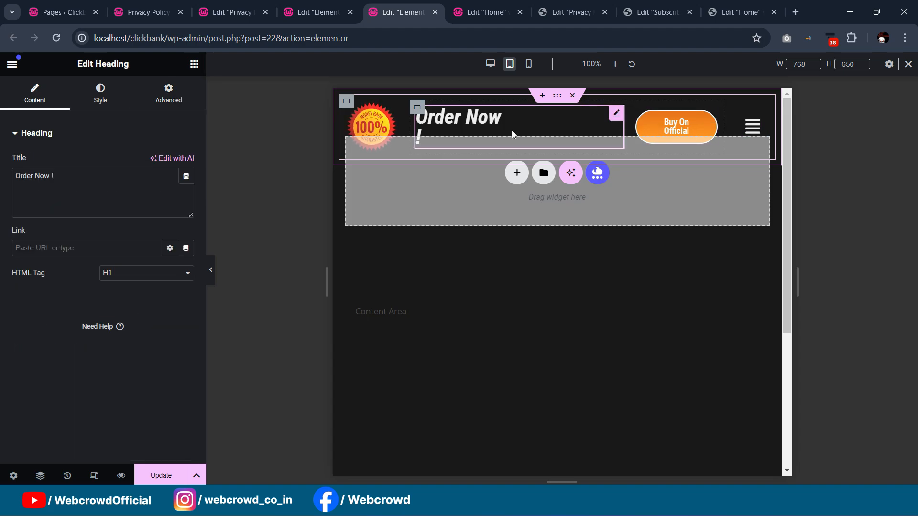
pyautogui.click(167, 95)
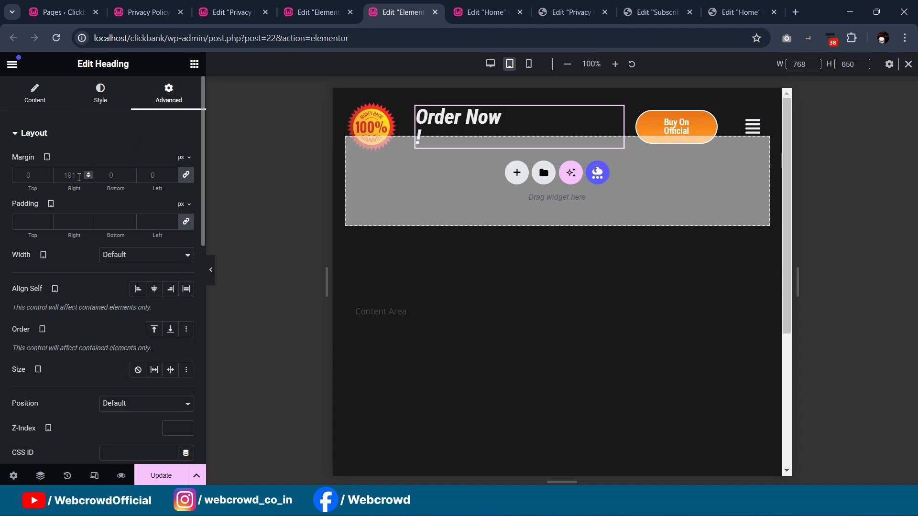
pyautogui.hotkey('ctrl', 'a')
pyautogui.write('-1')
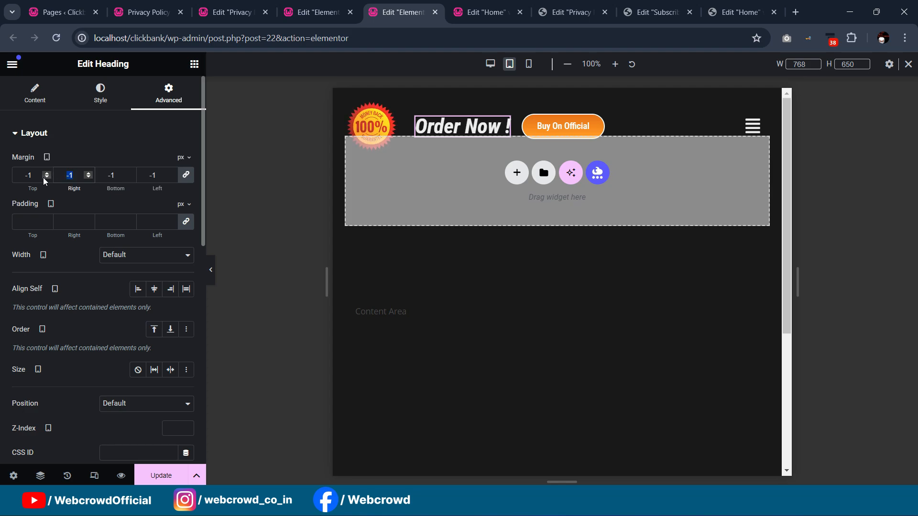
pyautogui.write('0')
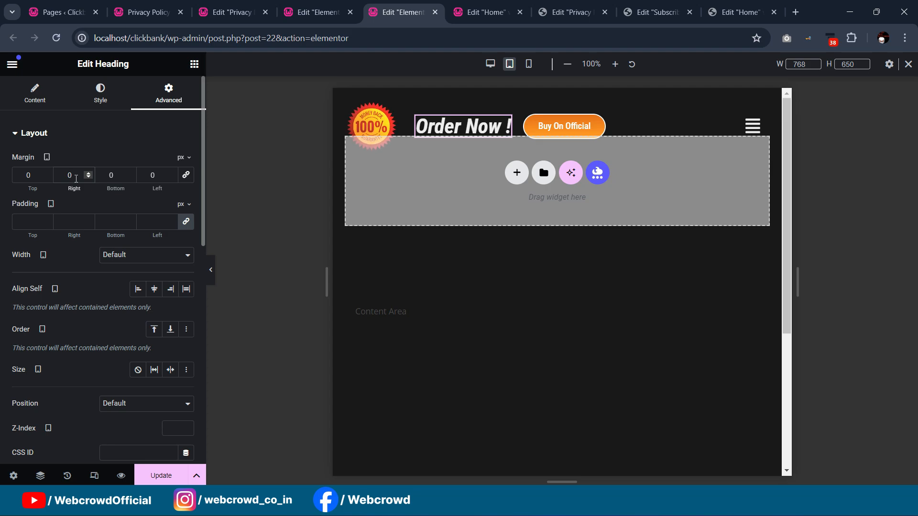
pyautogui.write('146')
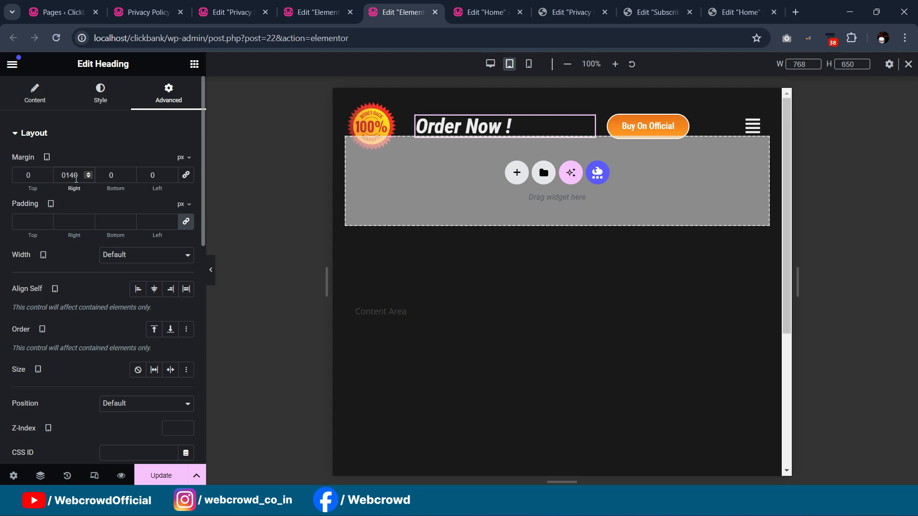
# - Check the header layout in the mobile, tablet and desktop views, with the editing controls hidden on desktop and mobile
pyautogui.click(529, 64)
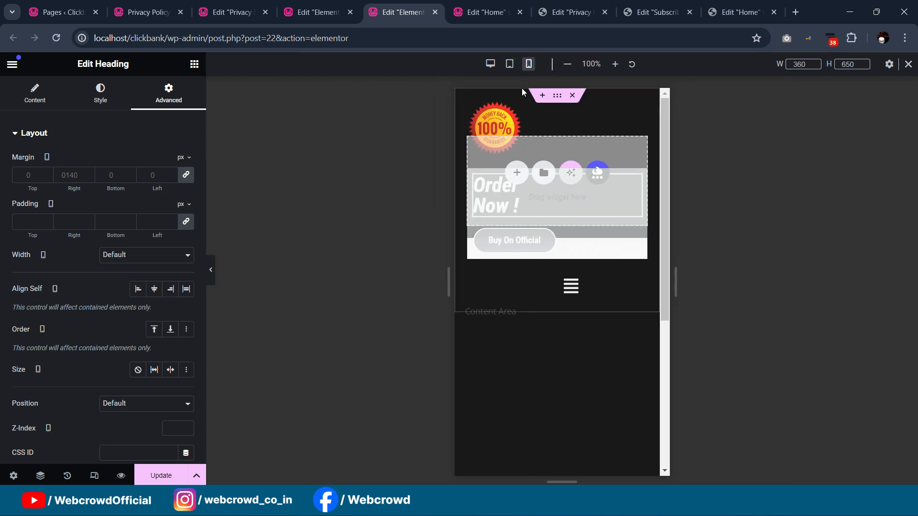
pyautogui.click(509, 64)
pyautogui.click(490, 67)
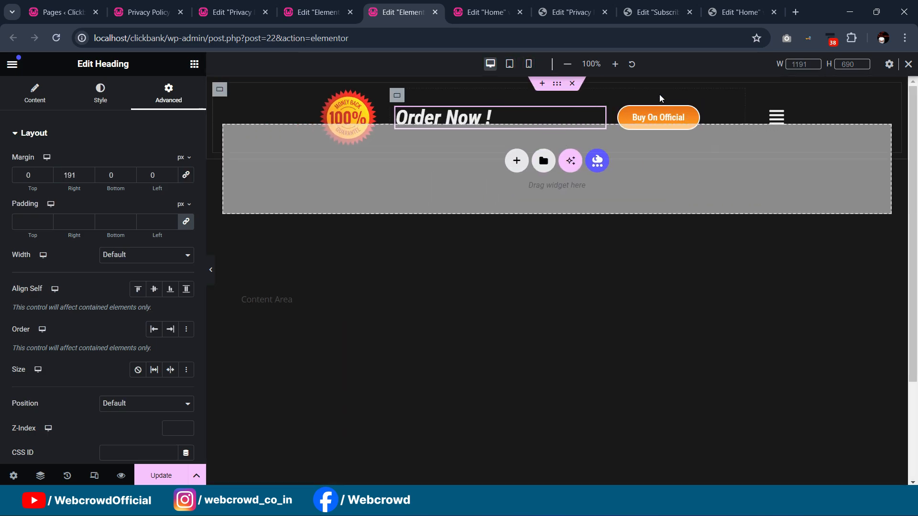
pyautogui.click(211, 270)
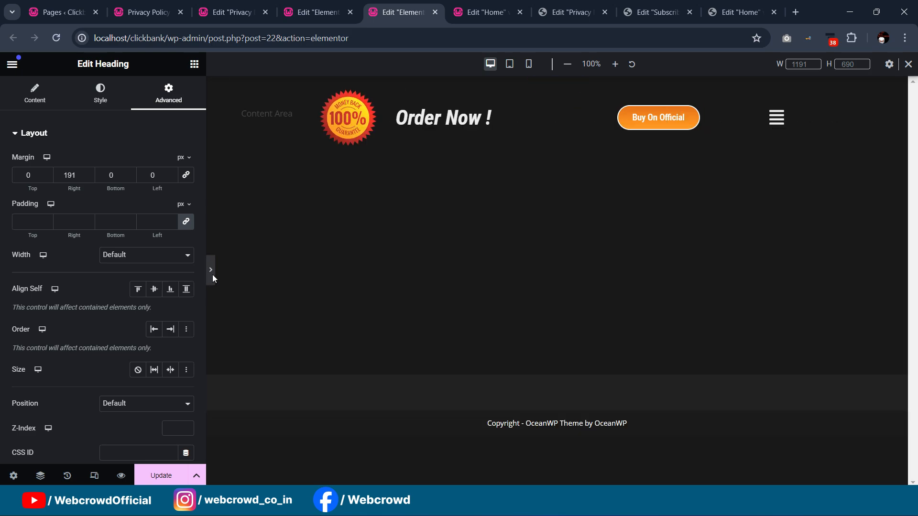
pyautogui.click(4, 270)
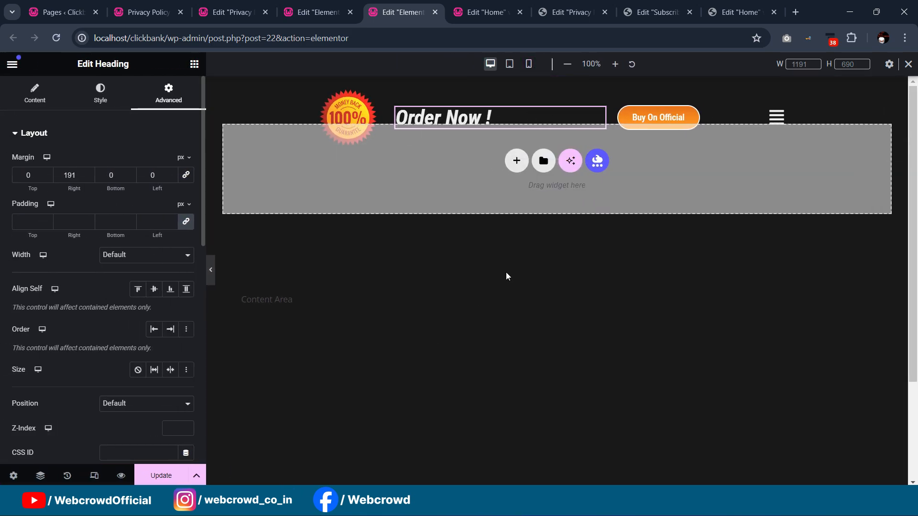
pyautogui.click(509, 63)
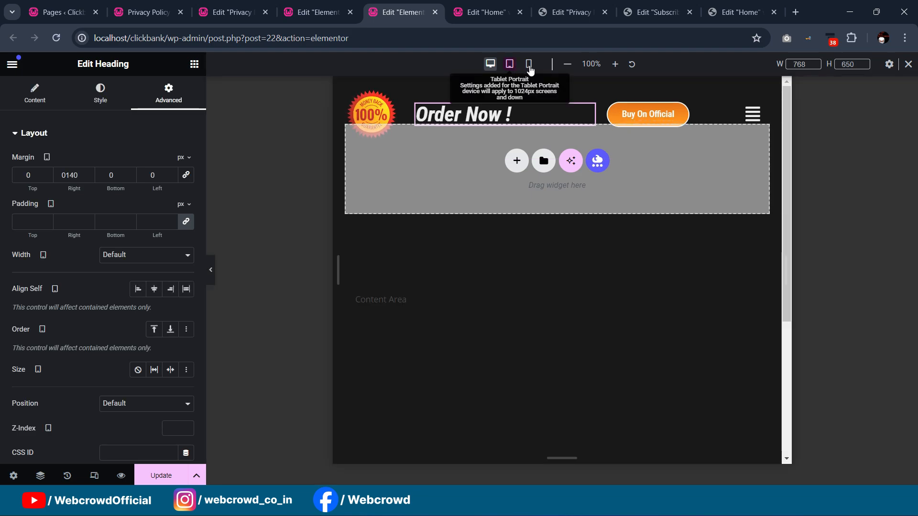
pyautogui.click(530, 67)
pyautogui.click(210, 270)
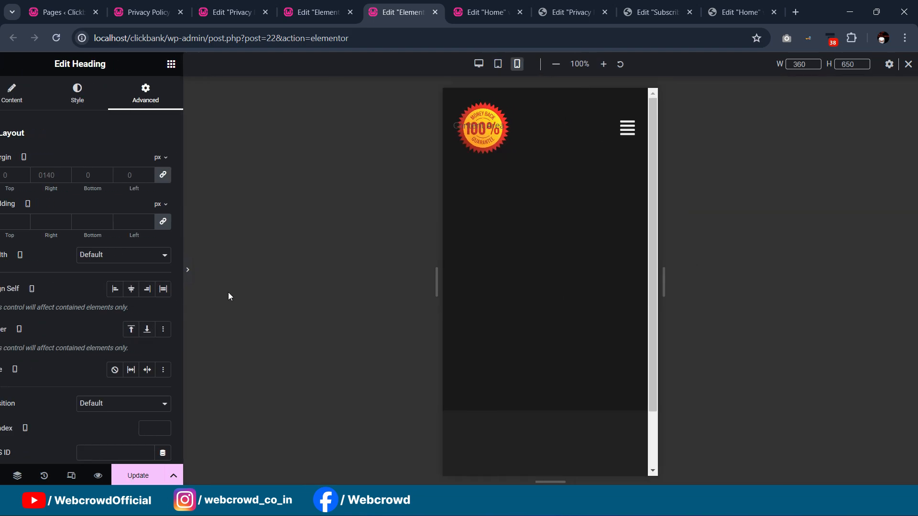
pyautogui.click(3, 277)
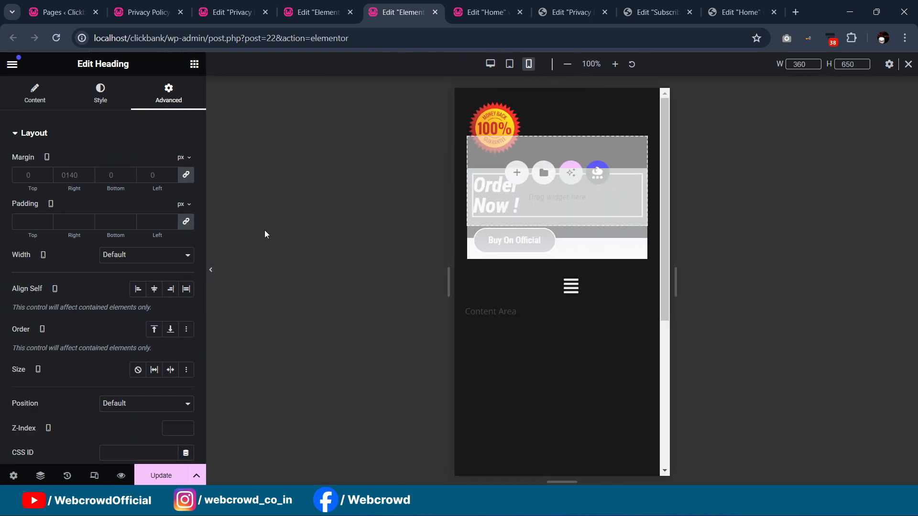
pyautogui.click(212, 270)
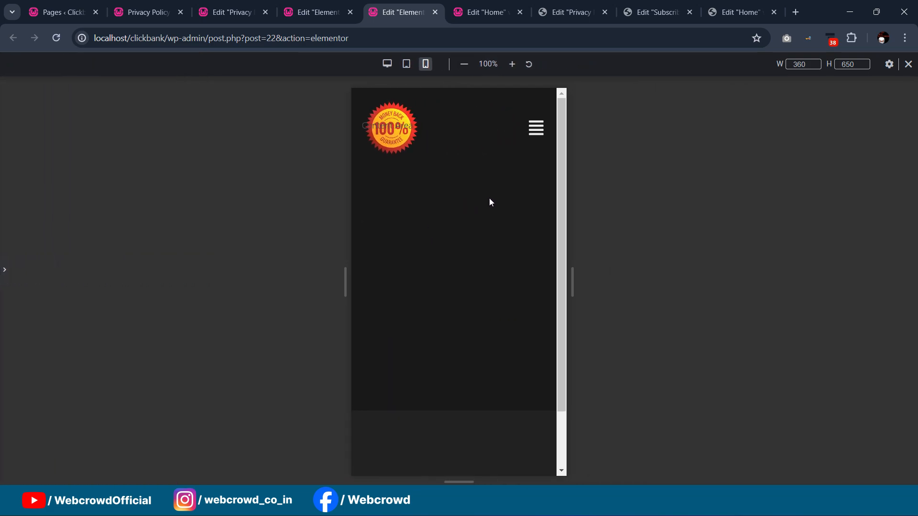
# - Update the header template and the Home page, and reload the Home page editor
pyautogui.click(3, 272)
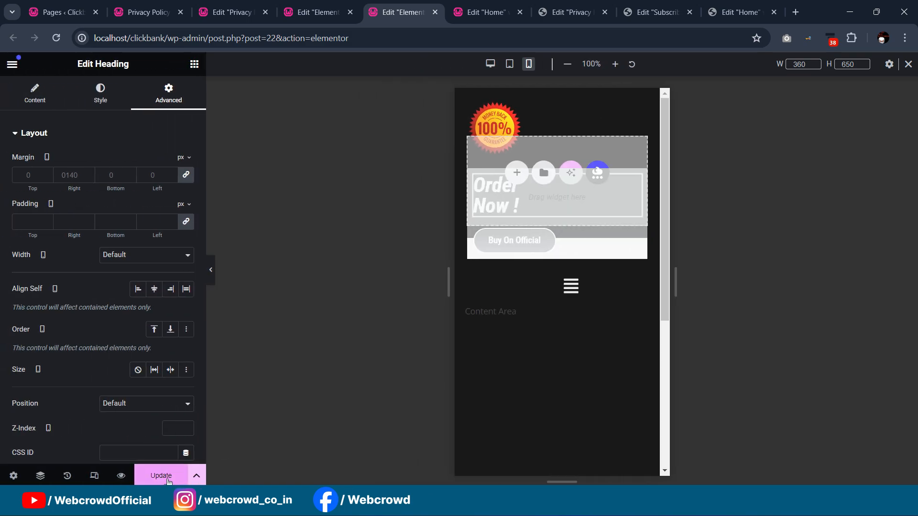
pyautogui.click(477, 15)
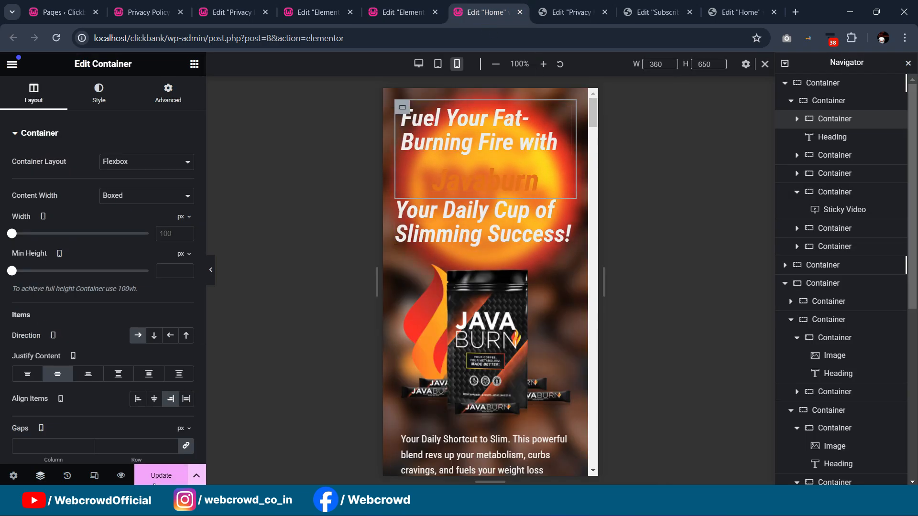
pyautogui.click(157, 483)
pyautogui.click(56, 38)
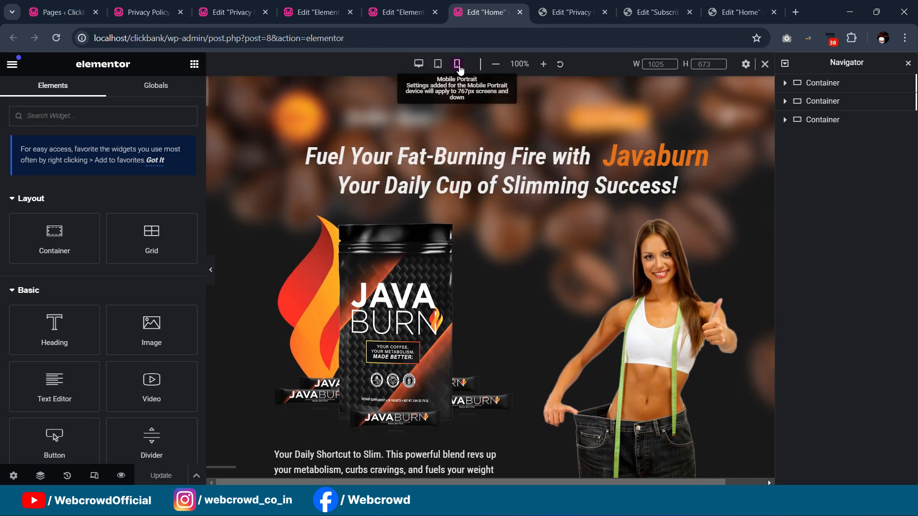
# - In the mobile portrait view, set the top margin of the hero section's inner container to 88 px
pyautogui.click(457, 64)
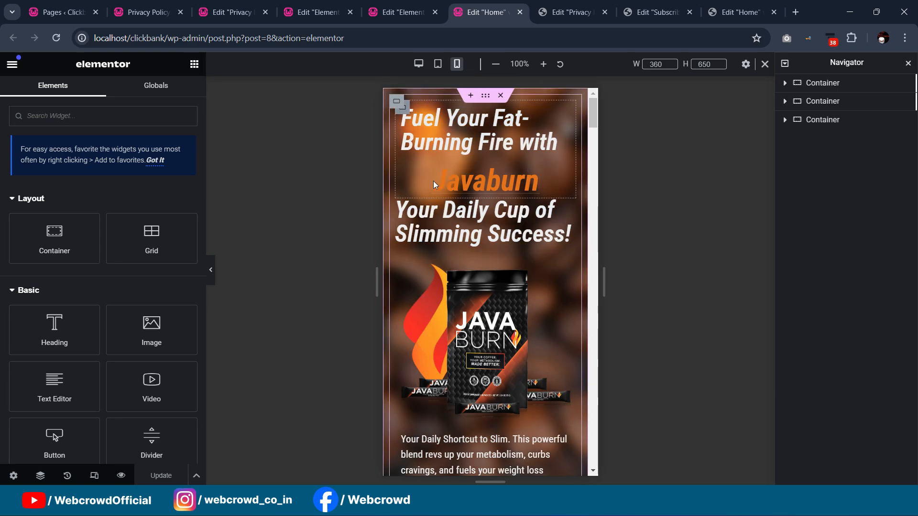
pyautogui.click(396, 102)
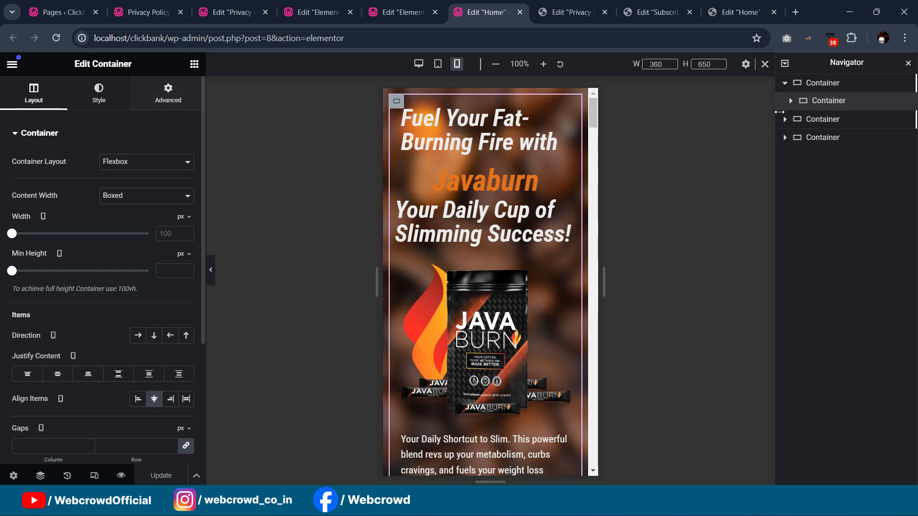
pyautogui.click(826, 88)
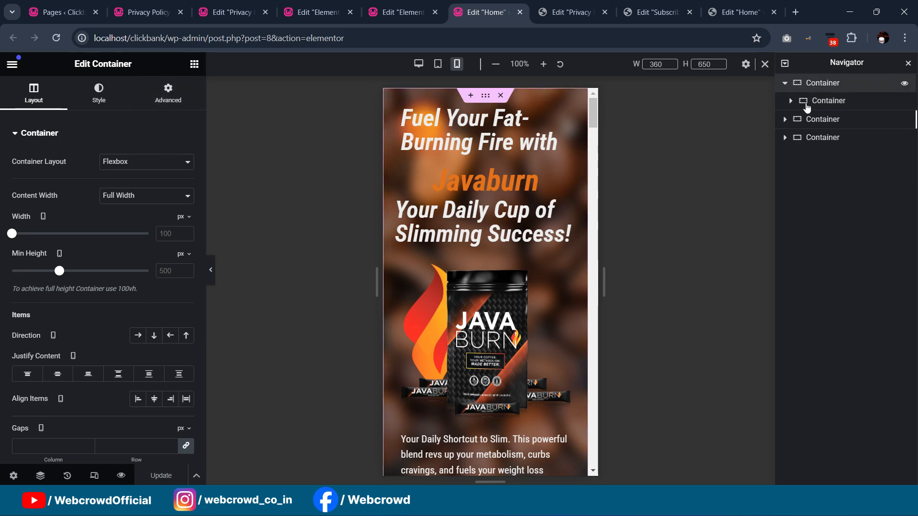
pyautogui.click(807, 104)
pyautogui.click(168, 94)
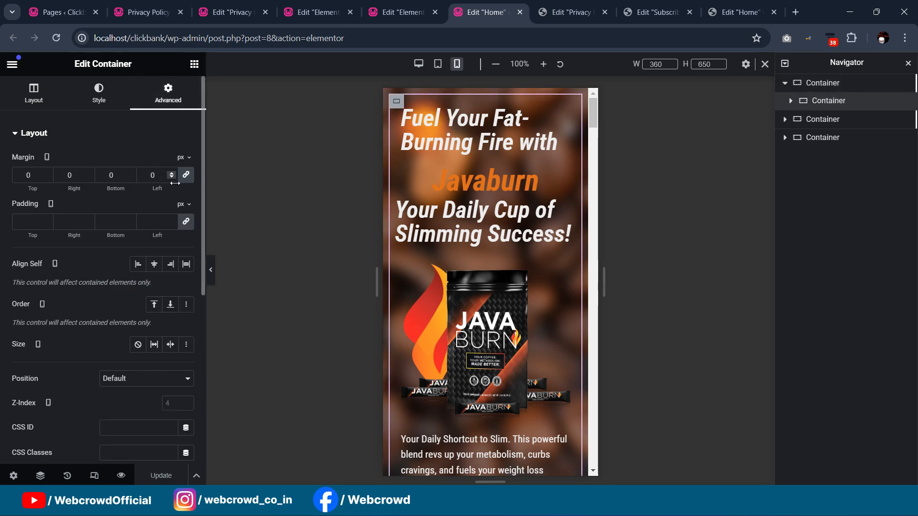
pyautogui.doubleClick(41, 179)
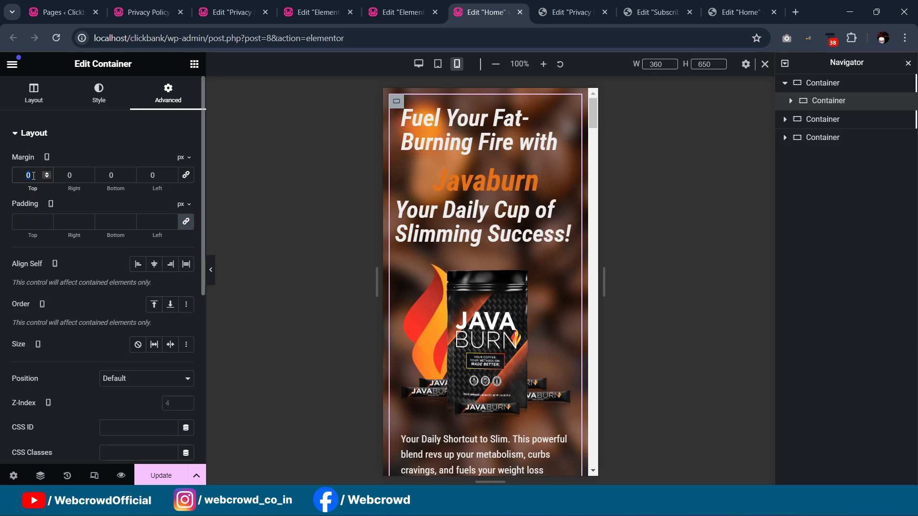
pyautogui.write('4')
pyautogui.press('BackSpace')
pyautogui.write('21')
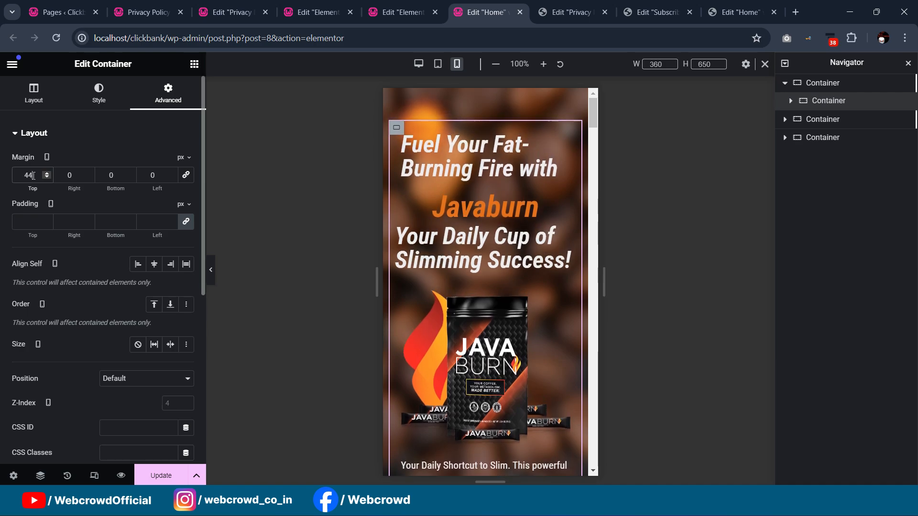
pyautogui.press('Up')
pyautogui.press('Up')
pyautogui.press('Up')
pyautogui.press('Up')
pyautogui.press('Up')
pyautogui.press('Up')
pyautogui.press('Up')
pyautogui.press('Up')
pyautogui.press('Up')
pyautogui.press('Up')
pyautogui.press('Up')
pyautogui.press('Up')
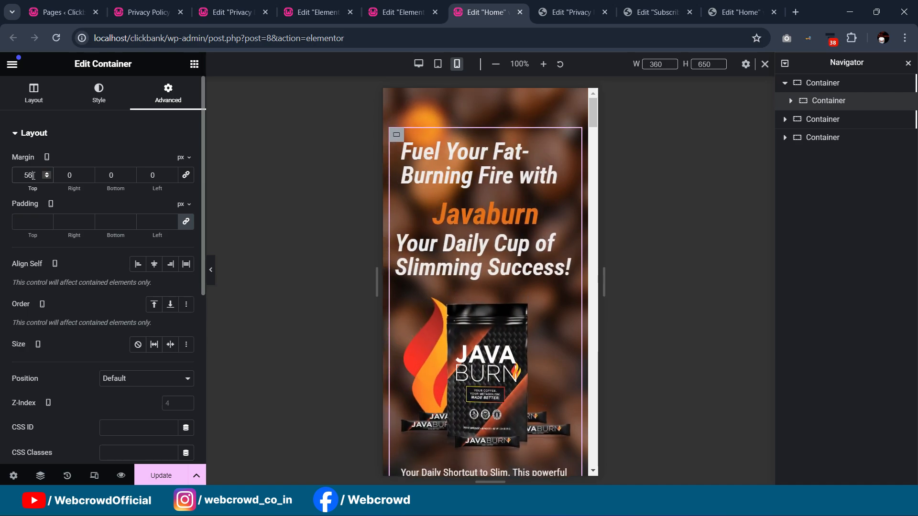
pyautogui.press('Up')
pyautogui.press('Up')
pyautogui.press('Up')
pyautogui.press('Up')
pyautogui.press('Up')
pyautogui.press('Up')
pyautogui.press('Up')
pyautogui.press('Up')
pyautogui.press('Up')
pyautogui.press('Up')
pyautogui.press('Up')
pyautogui.press('Up')
pyautogui.press('Up')
pyautogui.press('Up')
pyautogui.press('Up')
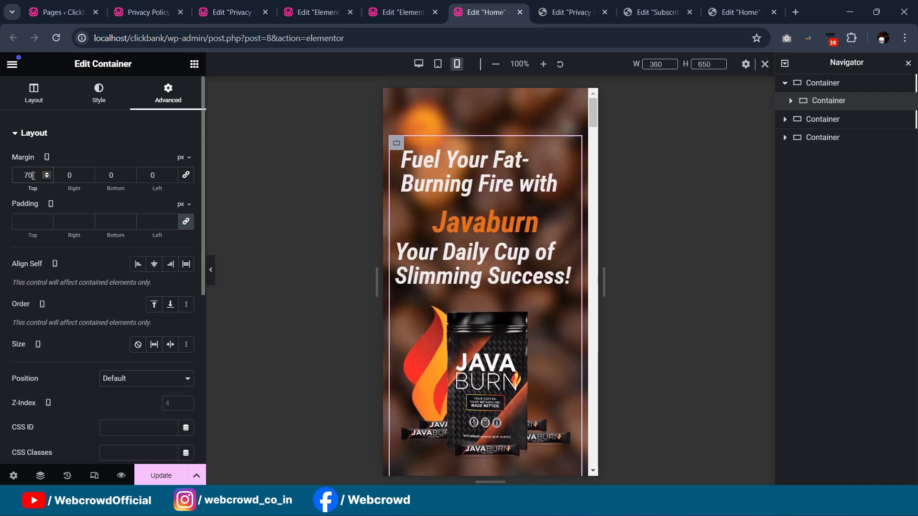
pyautogui.press('Up')
pyautogui.press('Up')
pyautogui.press('Up')
pyautogui.press('Up')
pyautogui.press('Up')
pyautogui.press('Up')
pyautogui.press('Up')
pyautogui.press('Up')
pyautogui.press('Up')
pyautogui.press('Up')
pyautogui.press('Up')
pyautogui.press('Up')
pyautogui.press('Up')
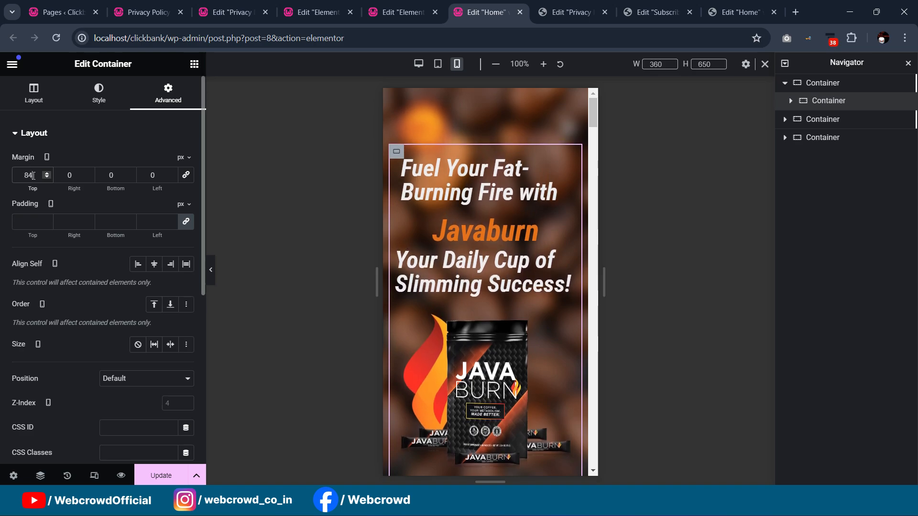
pyautogui.press('Down')
pyautogui.press('Down')
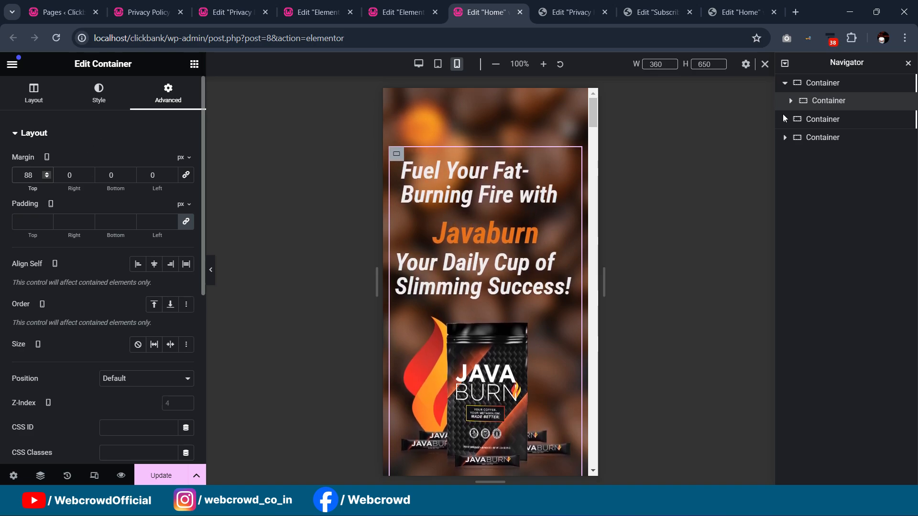
# - Set the mobile background image Y position of the hero section's outer container to -495 px, and compare the tablet and mobile views
pyautogui.click(842, 87)
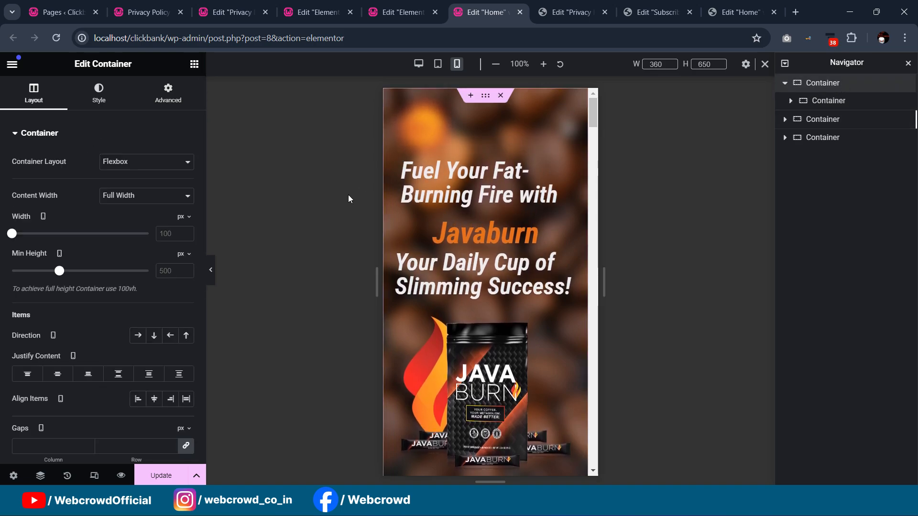
pyautogui.click(172, 96)
pyautogui.scroll(-4, 109, 262)
pyautogui.scroll(4, 109, 262)
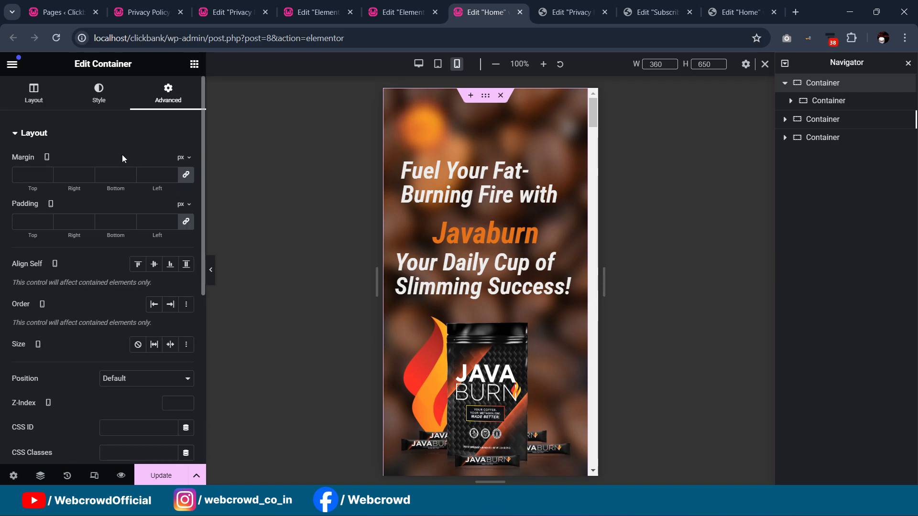
pyautogui.click(99, 93)
pyautogui.scroll(-4, 103, 268)
pyautogui.scroll(3, 102, 269)
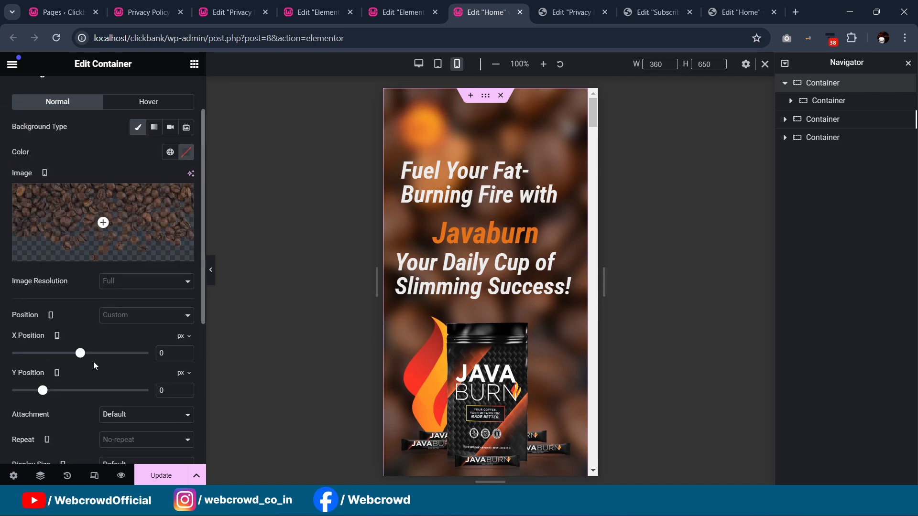
pyautogui.moveTo(43, 392); pyautogui.dragTo(40, 393)
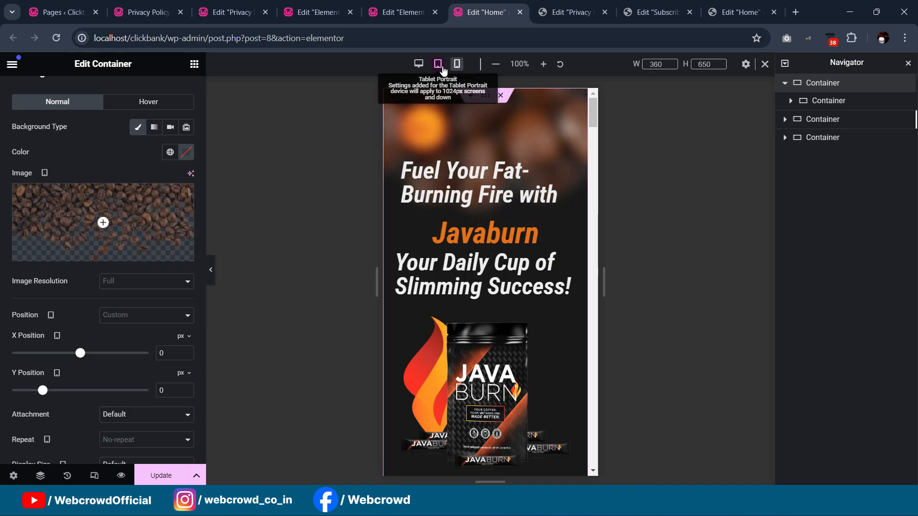
pyautogui.click(441, 67)
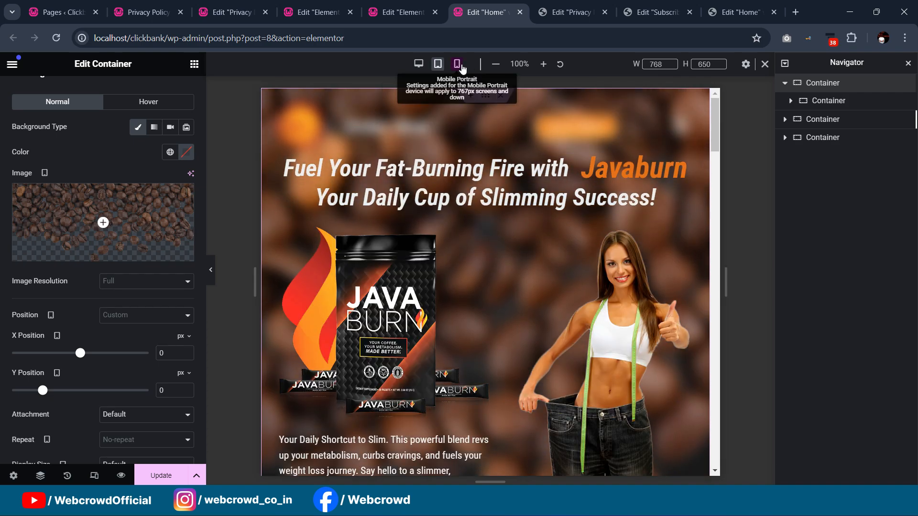
pyautogui.click(459, 66)
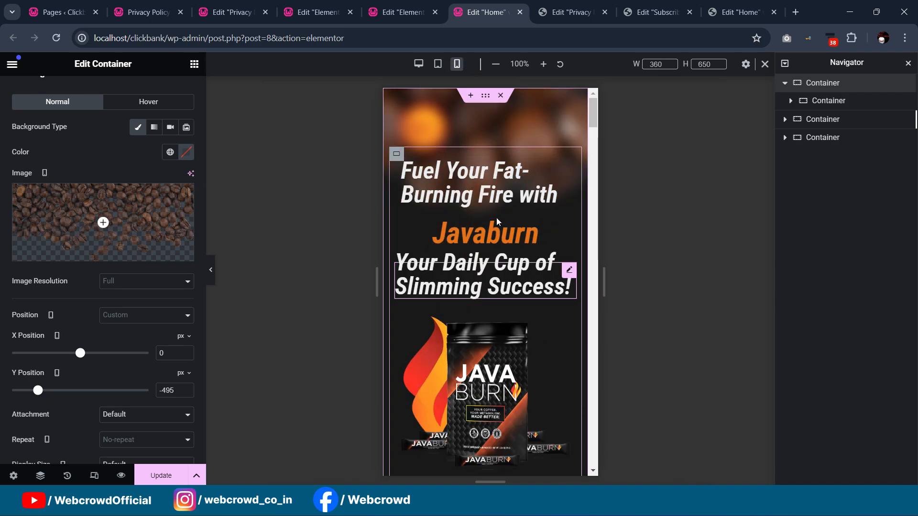
pyautogui.scroll(-1, 497, 209)
pyautogui.scroll(1, 501, 213)
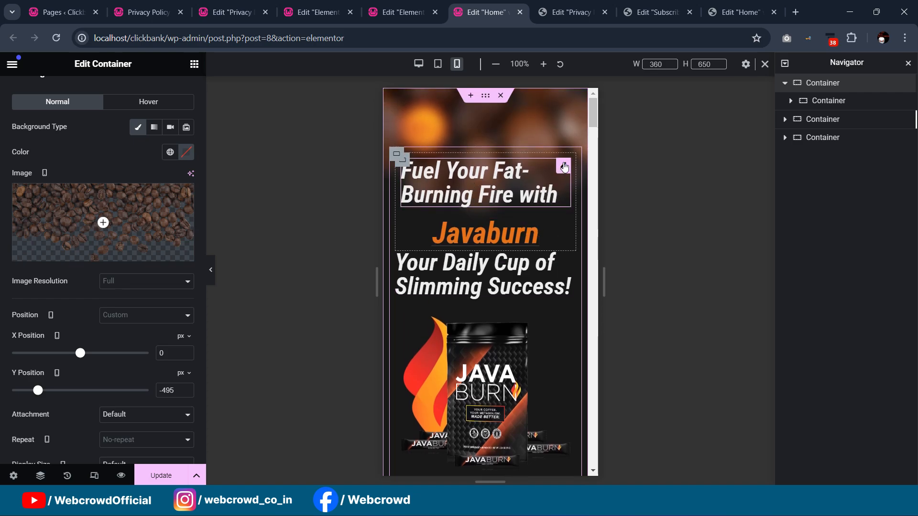
# - Set the mobile font size of the "Fuel Your Fat-Burning Fire with" heading to 30 px
pyautogui.click(564, 167)
pyautogui.click(99, 103)
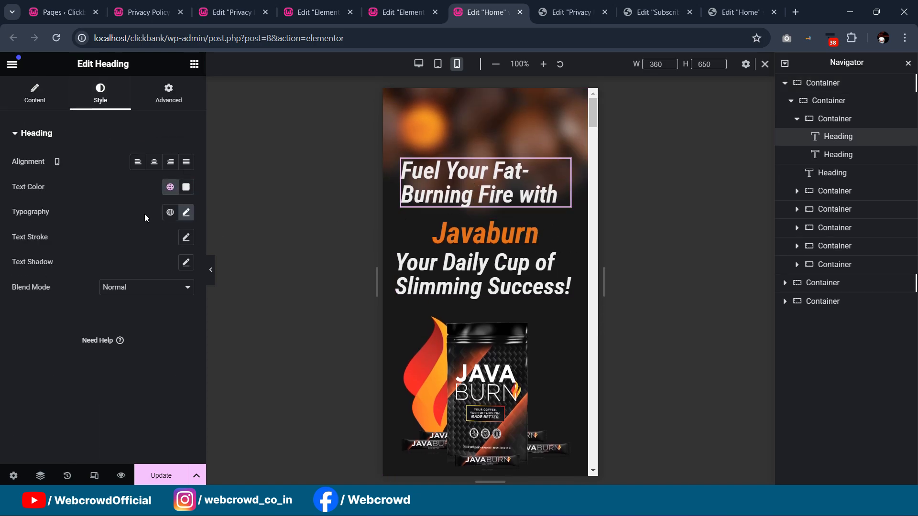
pyautogui.click(187, 213)
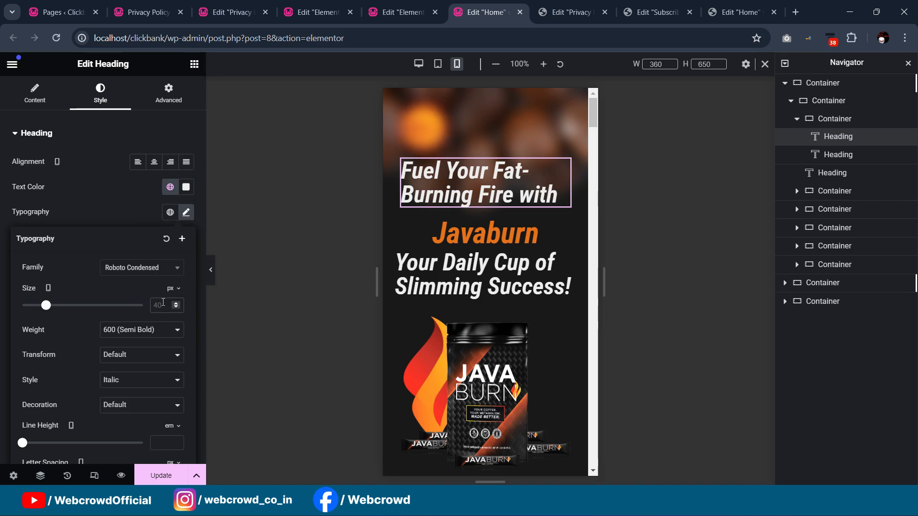
pyautogui.write('30')
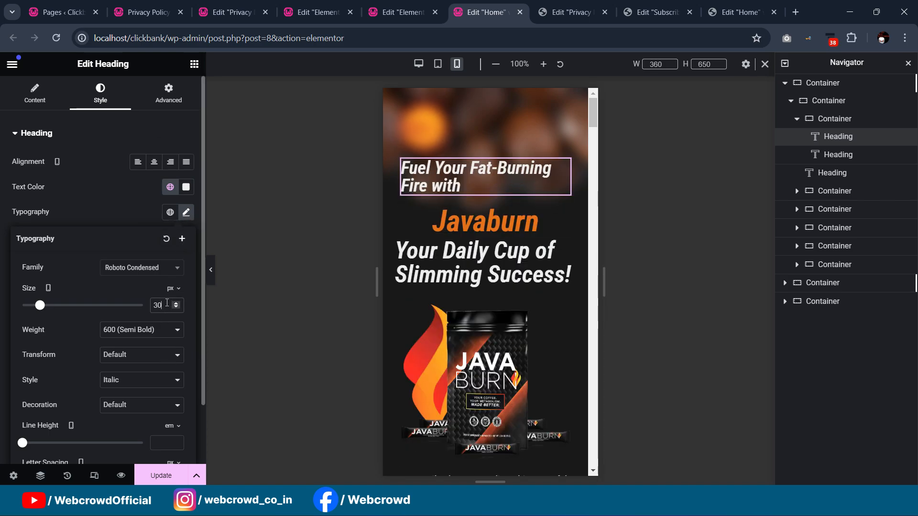
# - Set the mobile font size of the "Your Daily Cup of Slimming Success!" heading to 30 px
pyautogui.click(566, 263)
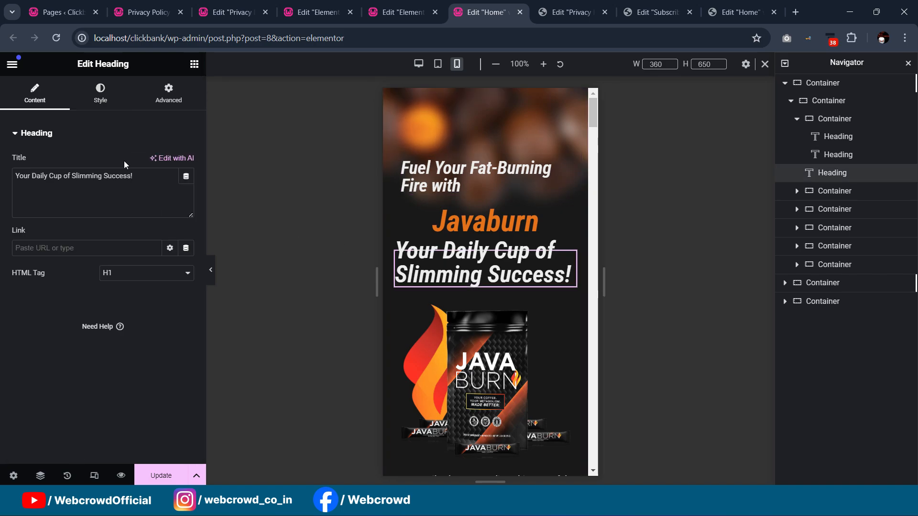
pyautogui.click(100, 93)
pyautogui.click(187, 212)
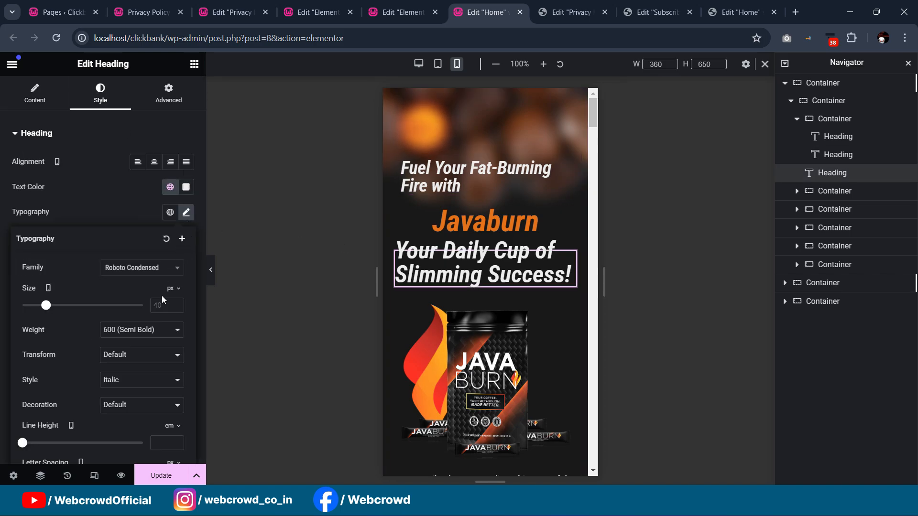
pyautogui.write('30')
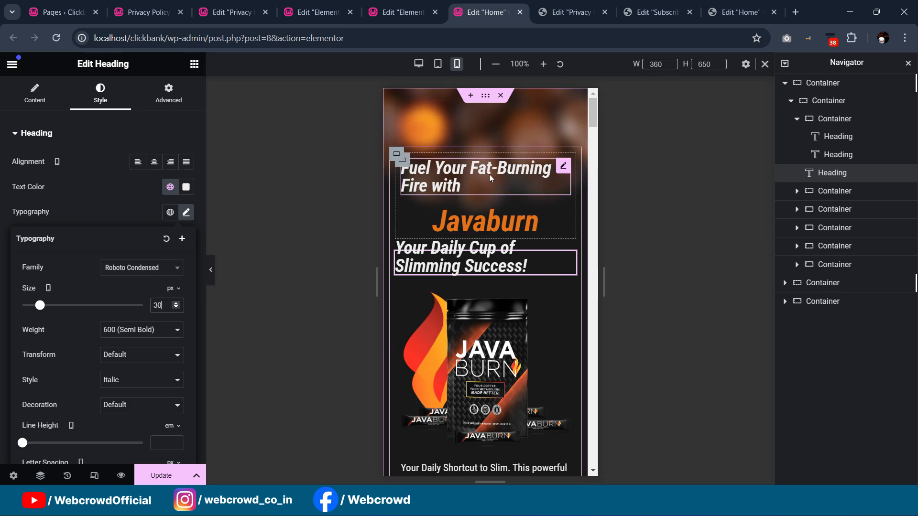
# - Try a 20 px mobile font size on the "Fuel Your Fat-Burning Fire with" heading and set it back to 30 px
pyautogui.click(562, 183)
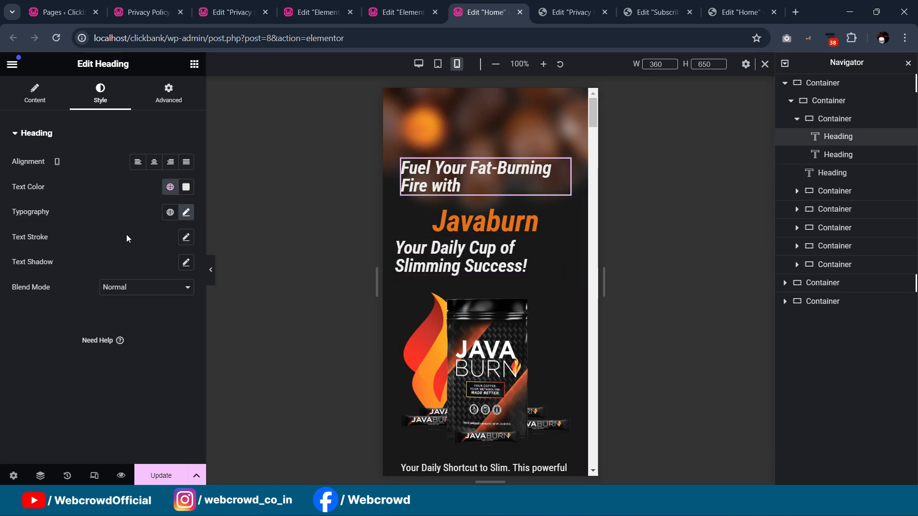
pyautogui.click(186, 213)
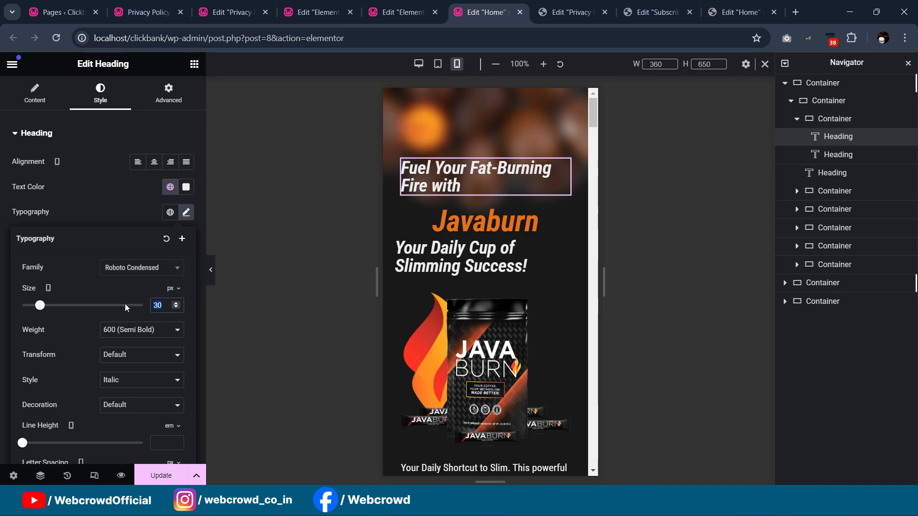
pyautogui.write('20')
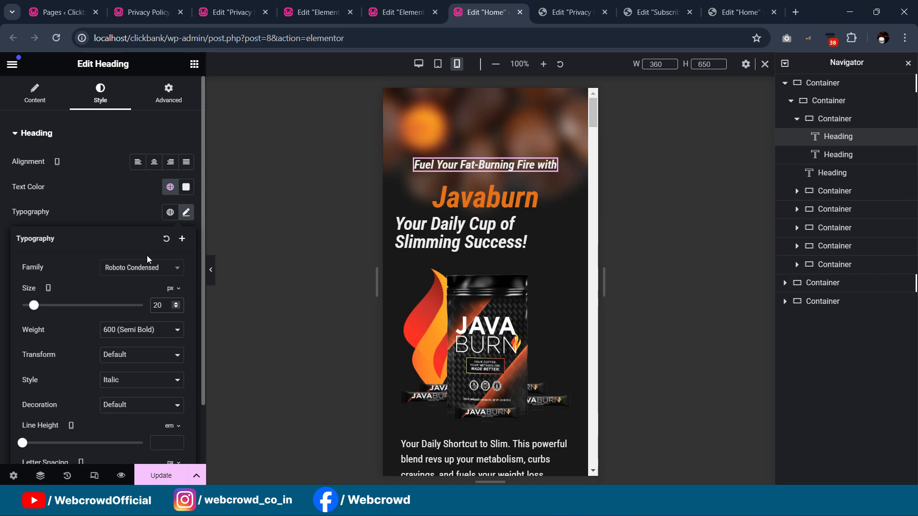
pyautogui.moveTo(164, 305); pyautogui.dragTo(144, 306)
pyautogui.write('30')
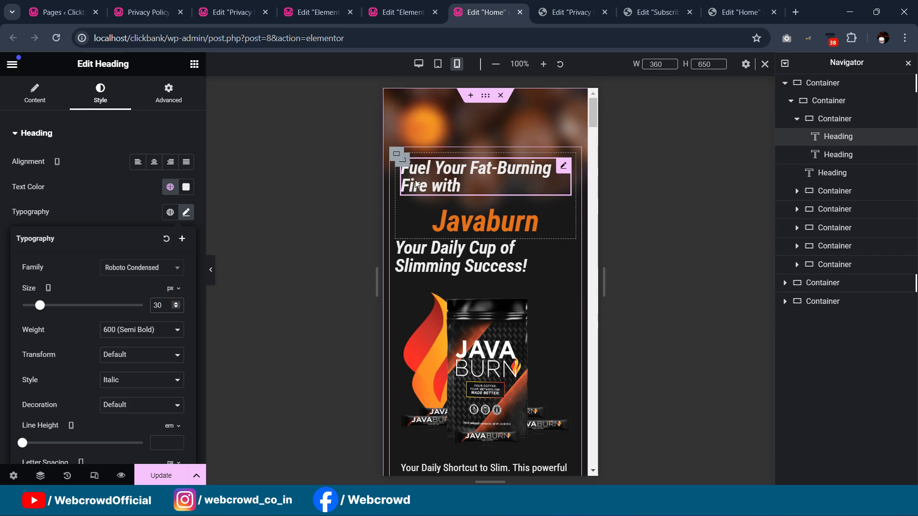
# - Center-align the "Fuel Your Fat-Burning Fire with" and "Your Daily Cup of Slimming Success!" headings for mobile
pyautogui.click(558, 169)
pyautogui.click(154, 165)
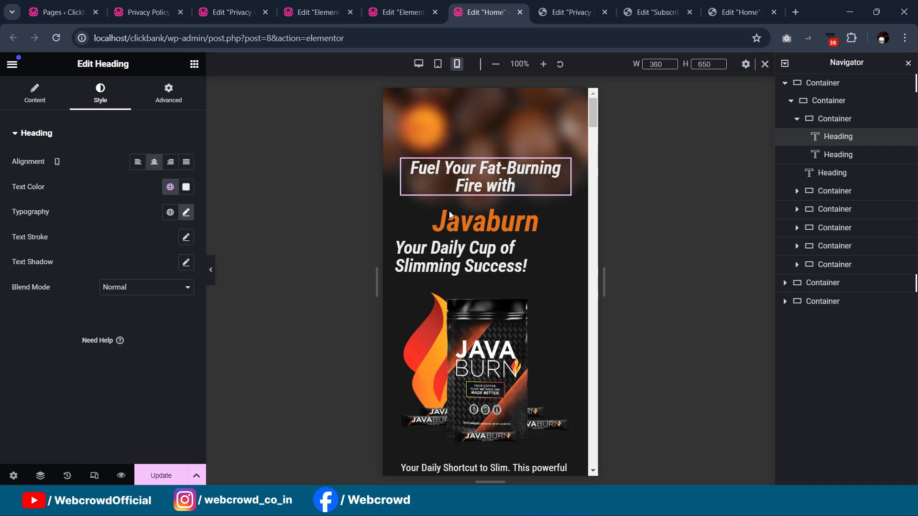
pyautogui.click(568, 262)
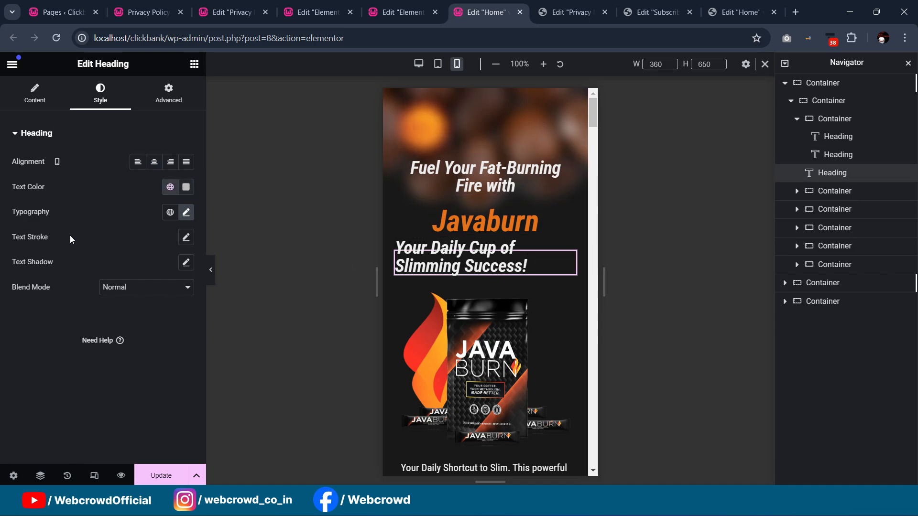
pyautogui.click(153, 165)
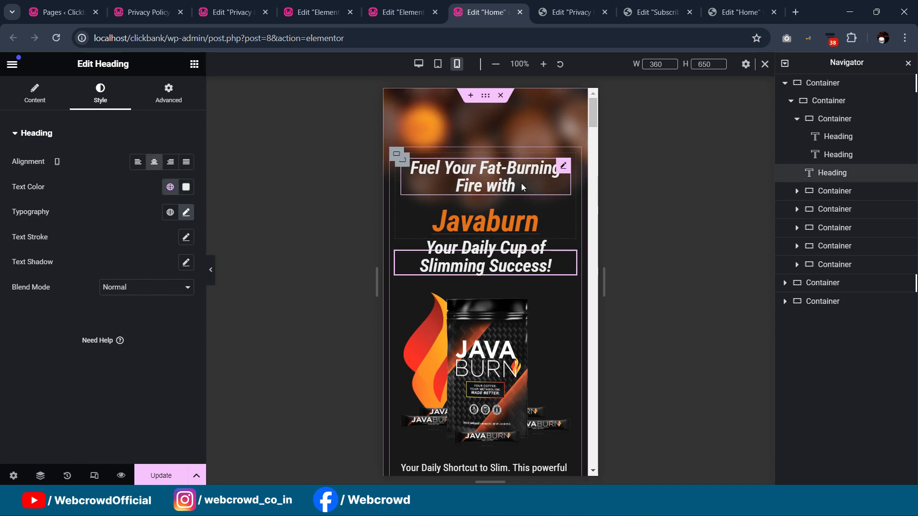
# - Check the hero headings in the tablet and mobile views, and preview the mobile layout with the editing controls hidden
pyautogui.click(438, 66)
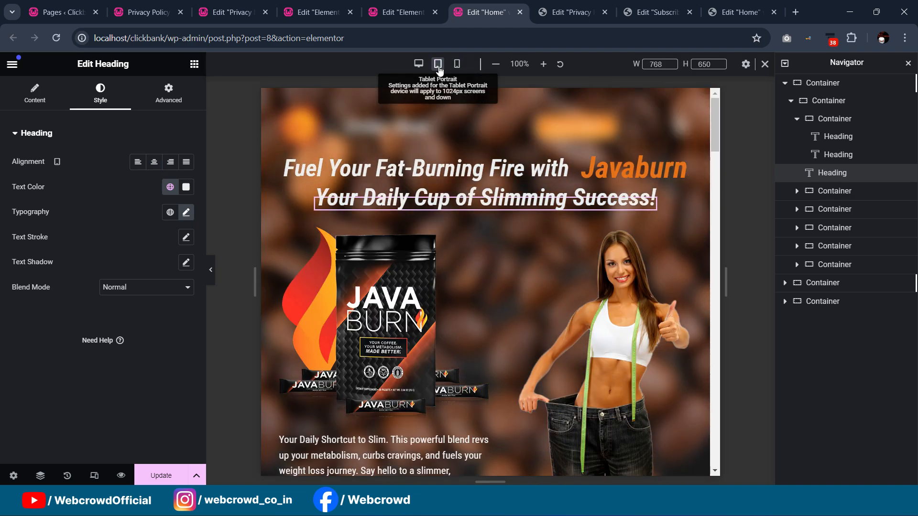
pyautogui.click(456, 66)
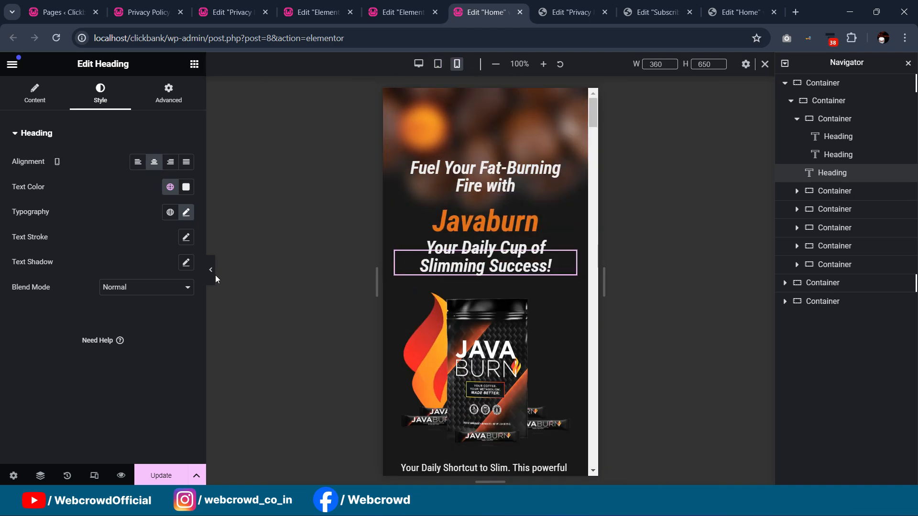
pyautogui.click(212, 274)
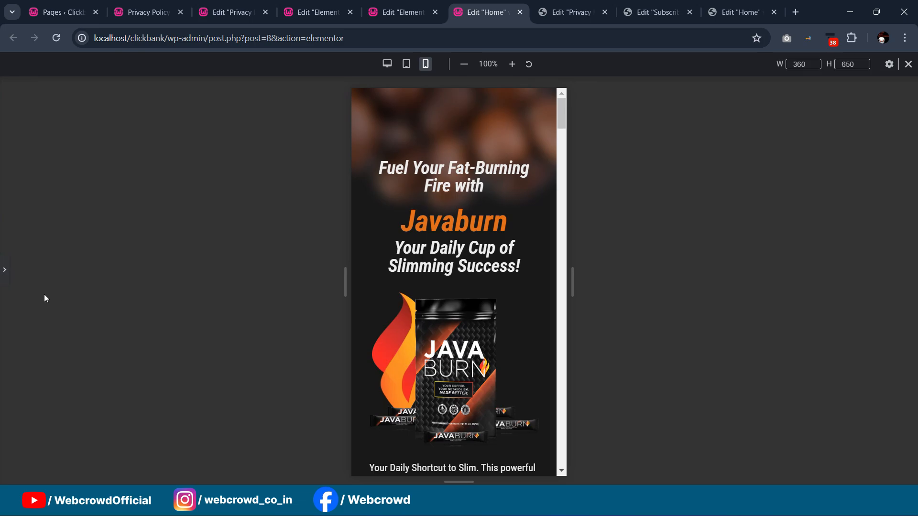
pyautogui.hotkey('ctrl', 'p')
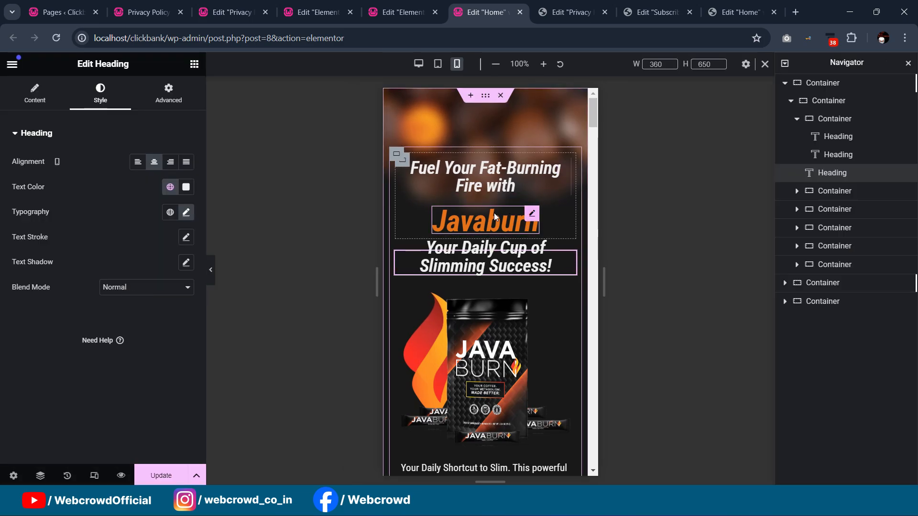
# - Reset the mobile margins of the "Your Daily Cup of Slimming Success!" heading to 0 and preview it with the editing controls hidden
pyautogui.click(507, 220)
pyautogui.click(482, 255)
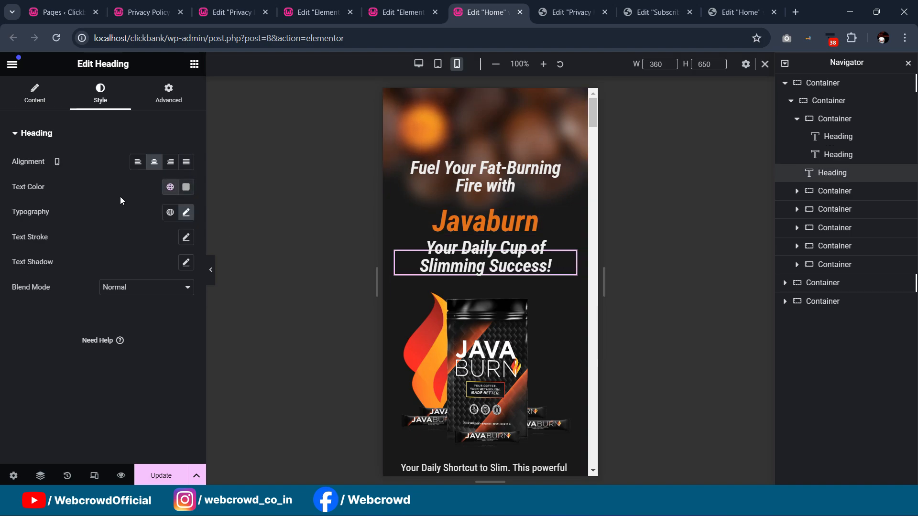
pyautogui.click(168, 93)
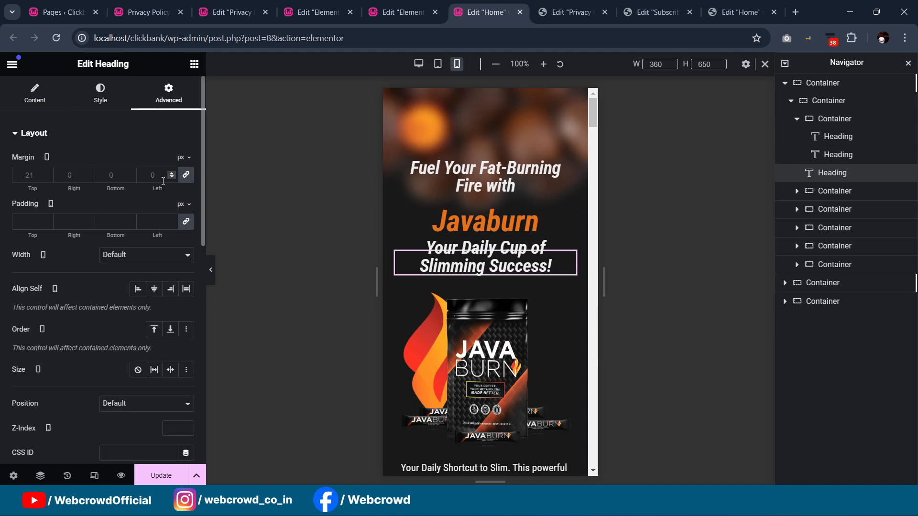
pyautogui.click(184, 179)
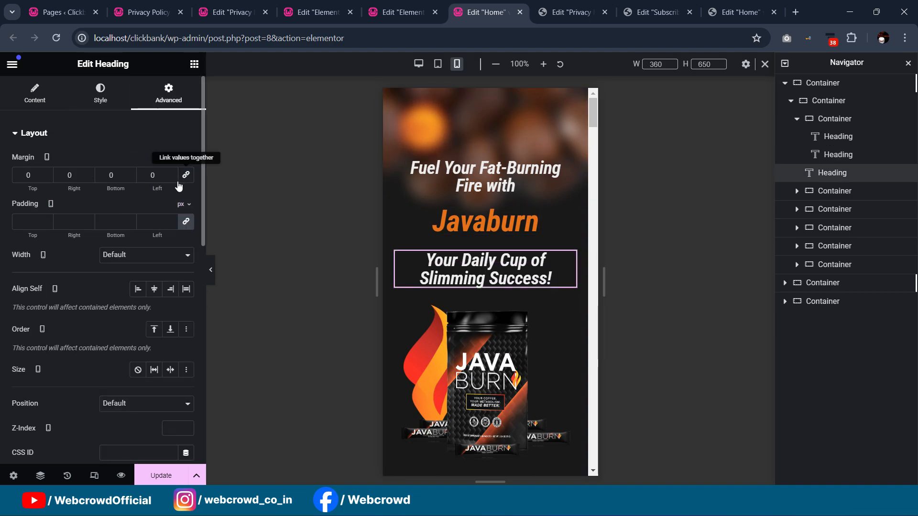
pyautogui.click(213, 271)
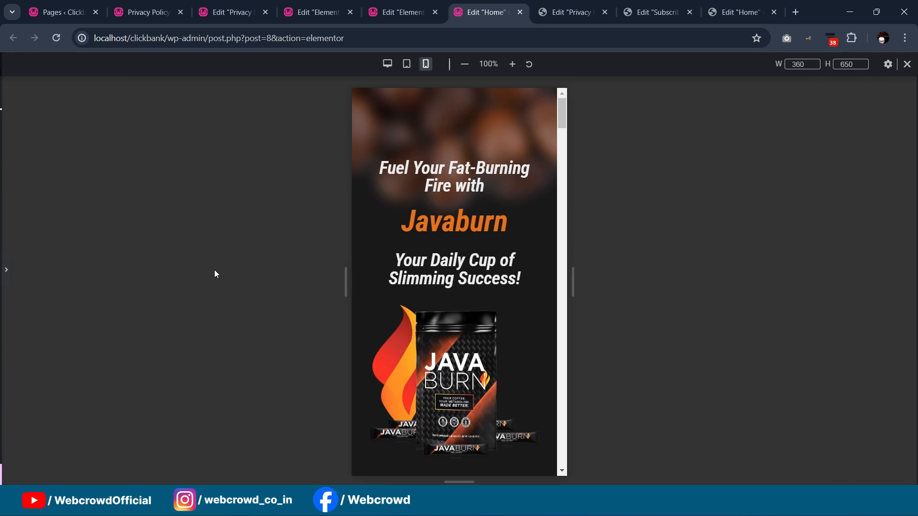
pyautogui.click(8, 272)
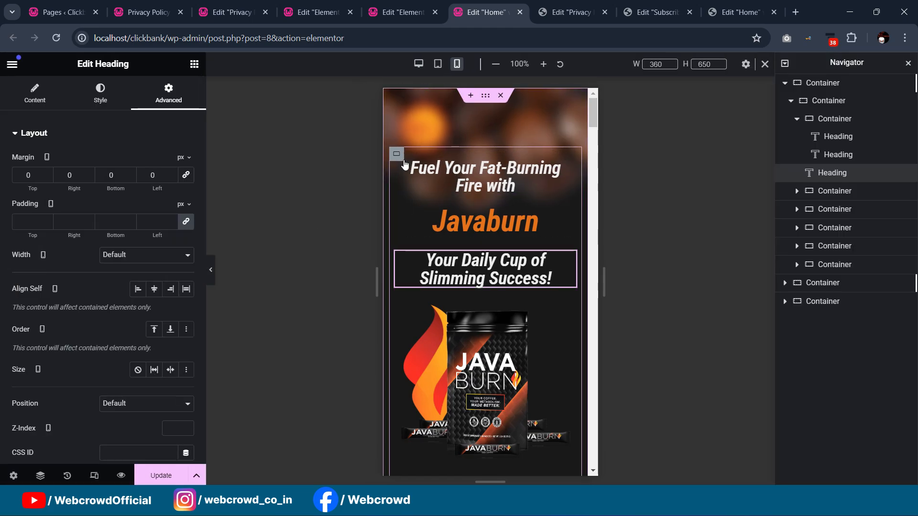
# - Set the mobile item alignment of the "BUY TODAY AND GET 80% OFF" banner container to center
pyautogui.scroll(-3, 469, 206)
pyautogui.scroll(-6, 469, 201)
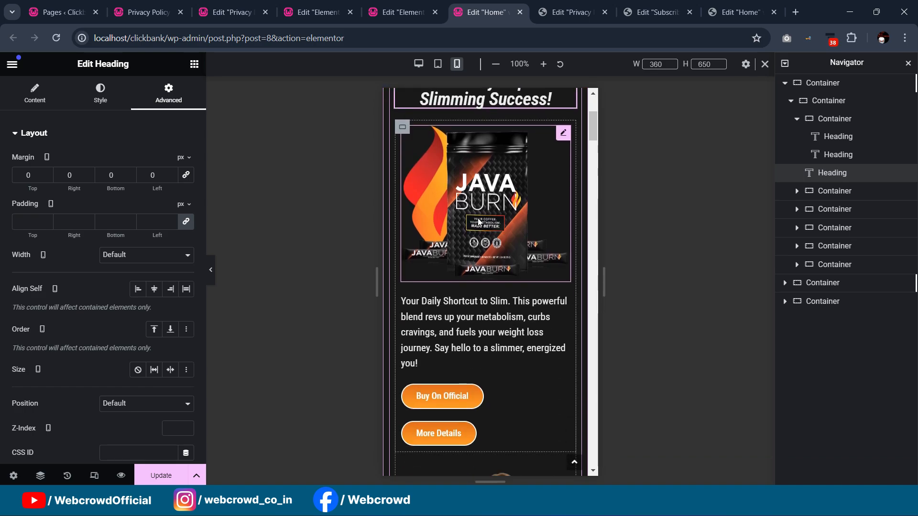
pyautogui.scroll(6, 455, 193)
pyautogui.scroll(-12, 466, 213)
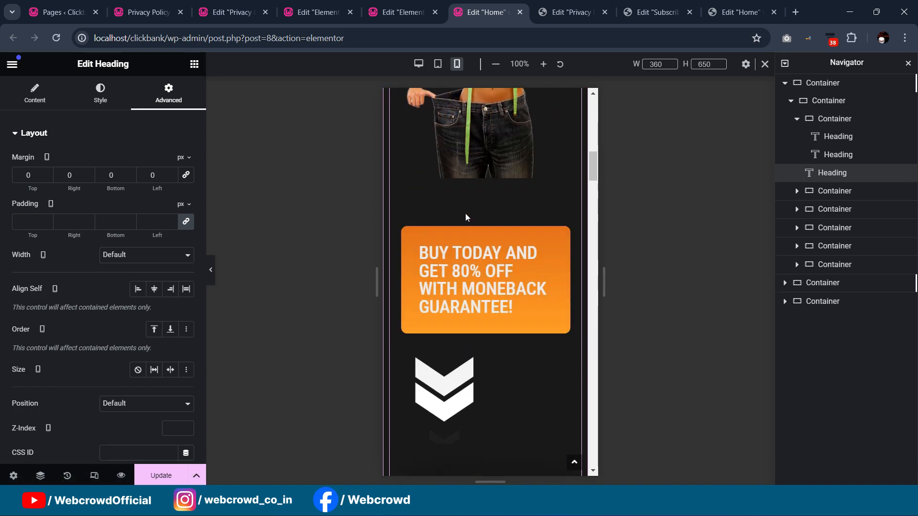
pyautogui.scroll(-1, 466, 214)
pyautogui.click(402, 169)
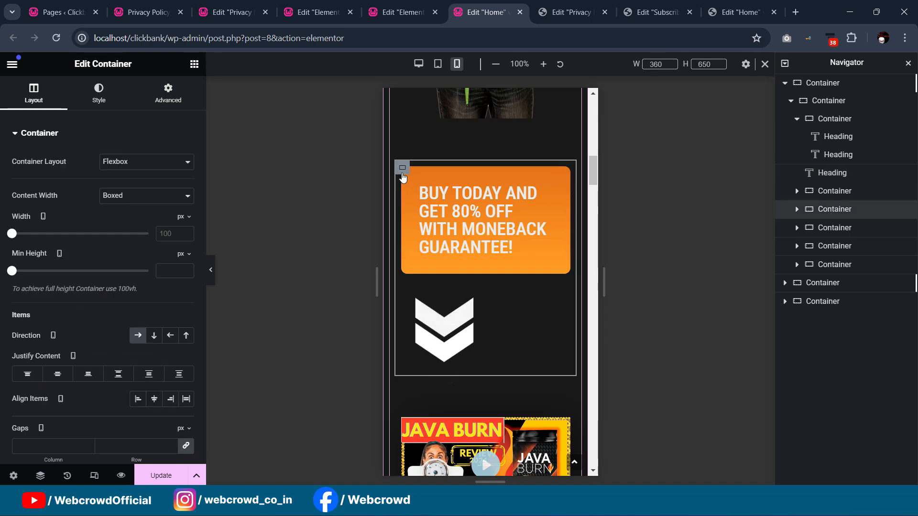
pyautogui.click(156, 402)
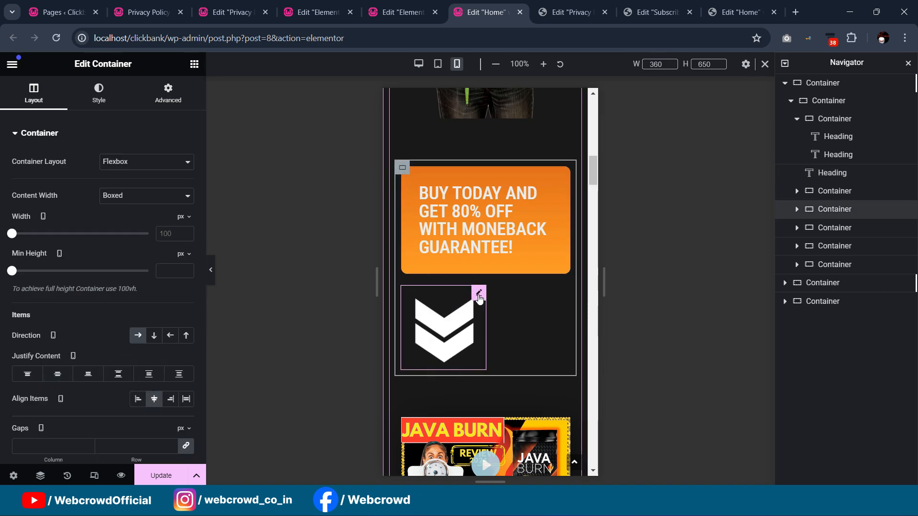
# - Set all mobile margins of the arrow Lottie animation below the orange banner to 0 and its width to 48%
pyautogui.click(470, 337)
pyautogui.click(168, 94)
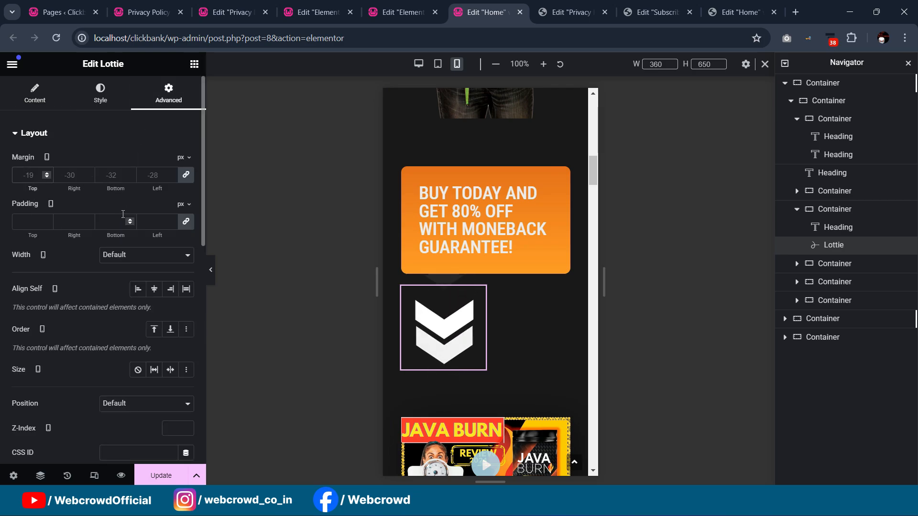
pyautogui.write('0')
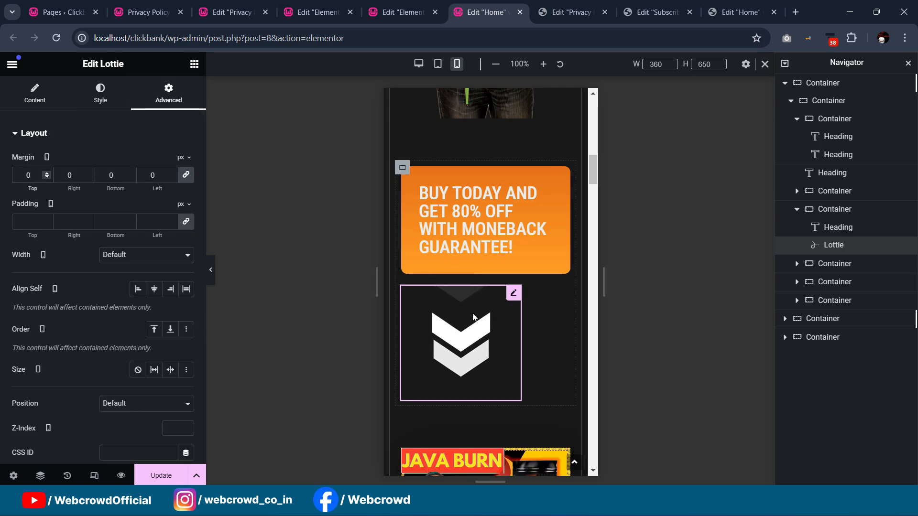
pyautogui.click(100, 93)
pyautogui.moveTo(138, 176); pyautogui.dragTo(79, 187)
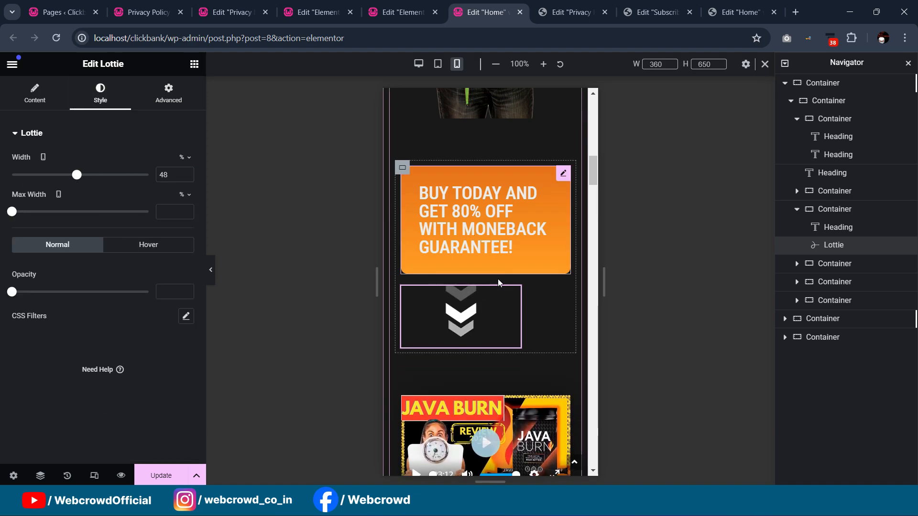
# - Center-justify the contents of the orange banner's container for mobile and compare the result with the tablet view
pyautogui.click(403, 168)
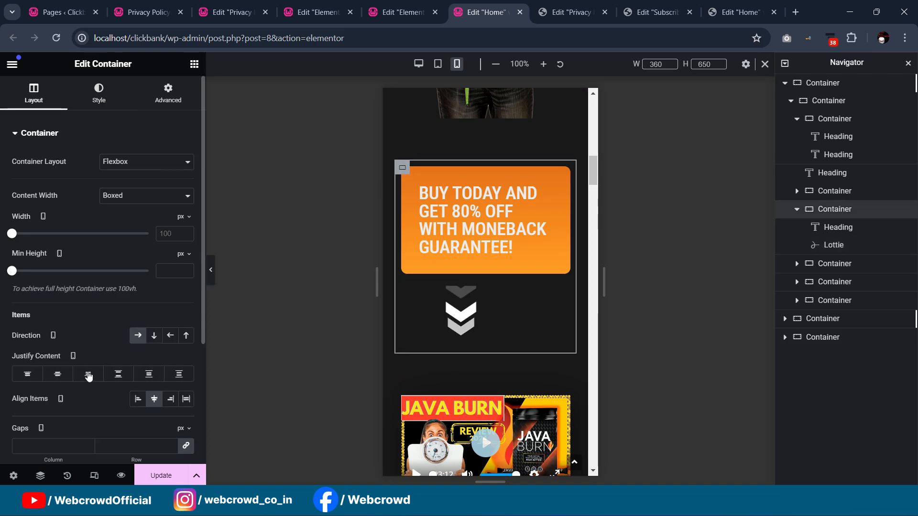
pyautogui.click(56, 374)
pyautogui.click(438, 64)
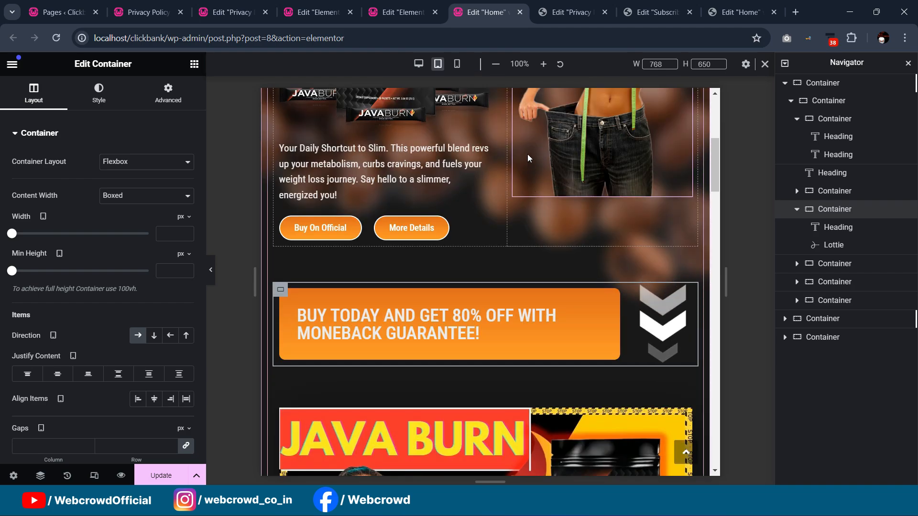
pyautogui.scroll(-10, 497, 212)
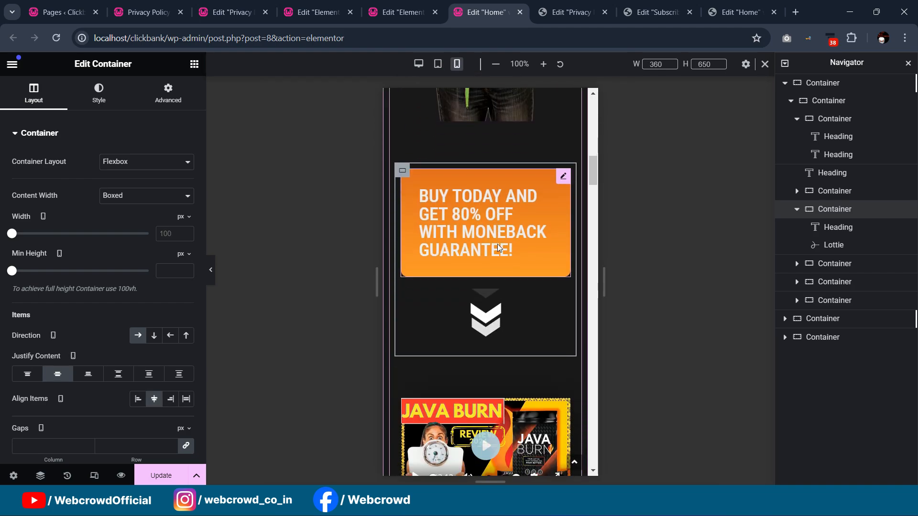
pyautogui.scroll(3, 496, 216)
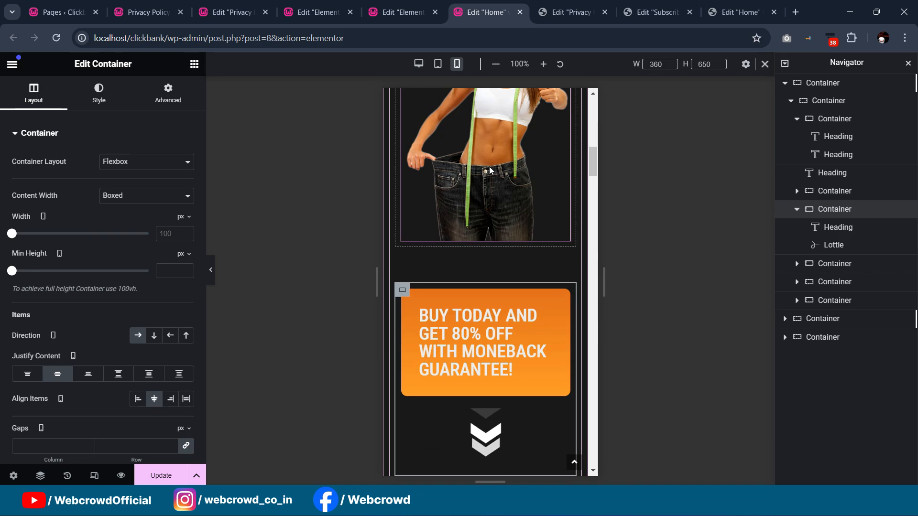
pyautogui.click(437, 71)
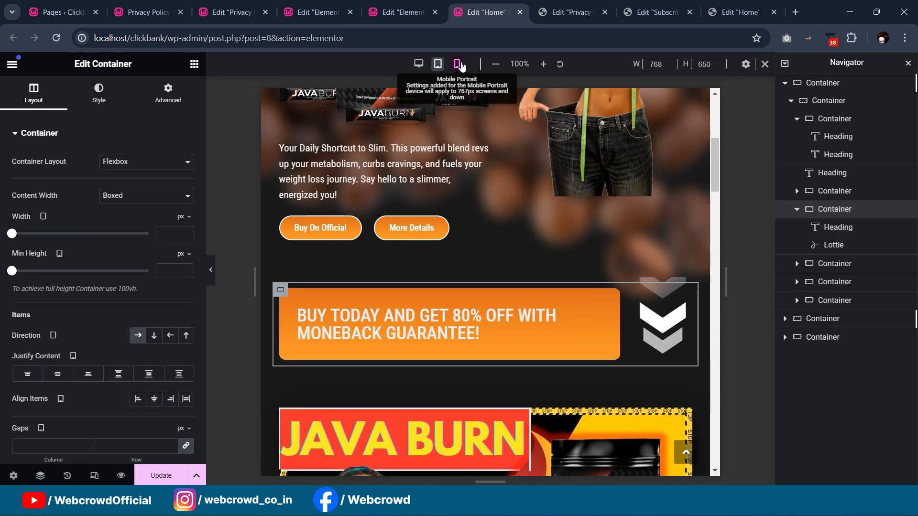
pyautogui.click(459, 64)
# - Set all mobile margins of the Java Burn review video's container to 0 px
pyautogui.scroll(-5, 514, 179)
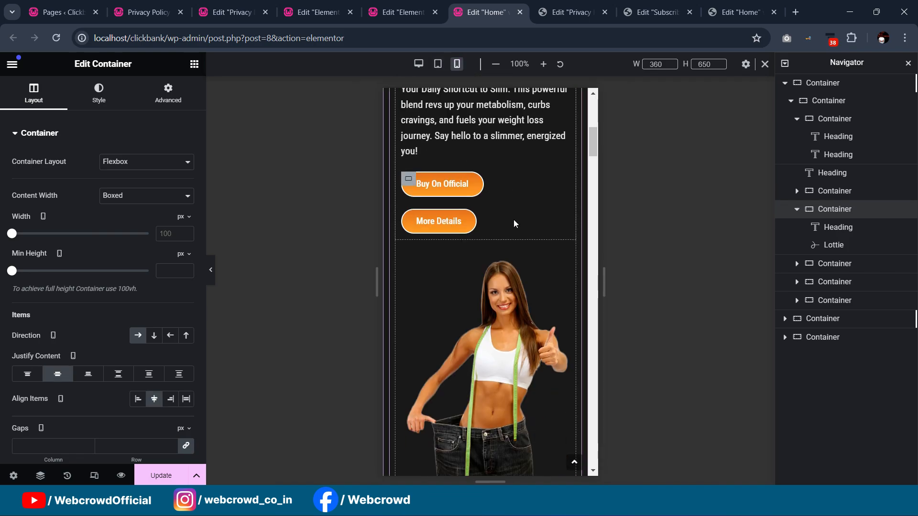
pyautogui.scroll(-4, 489, 216)
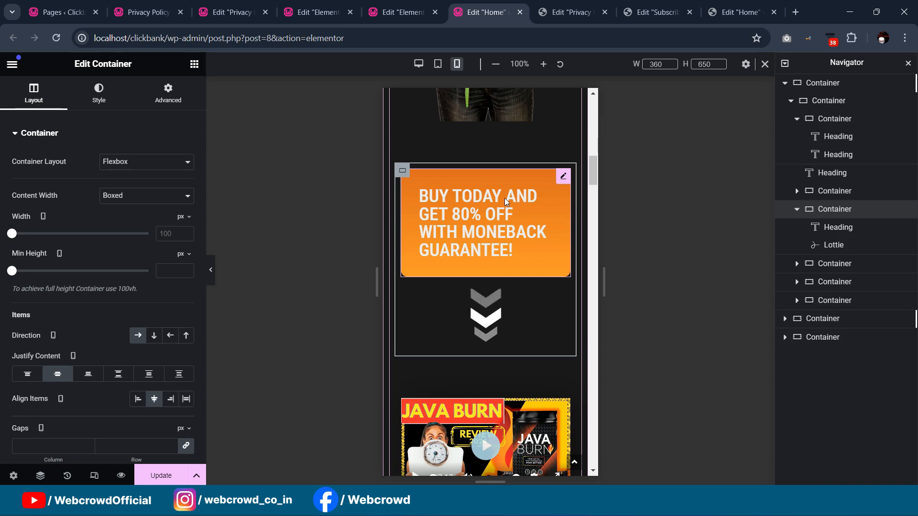
pyautogui.scroll(-1, 504, 198)
pyautogui.scroll(-2, 509, 217)
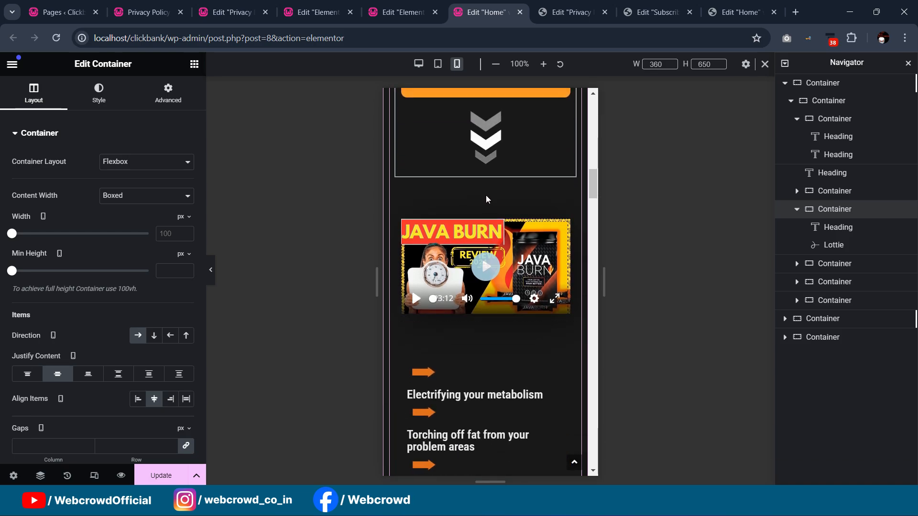
pyautogui.scroll(2, 486, 194)
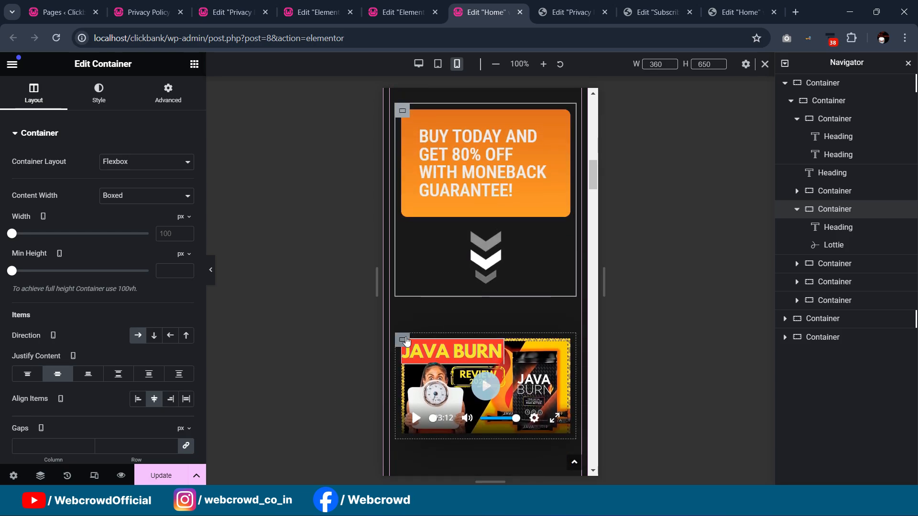
pyautogui.click(173, 102)
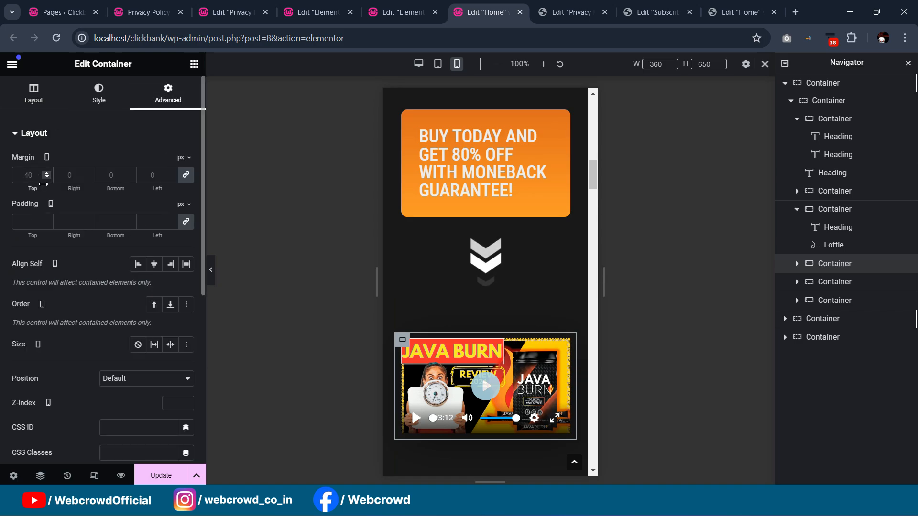
pyautogui.write('0')
# - Examine the mobile layout from the review video through the benefits list to the "WHAT IS Javaburn" section
pyautogui.scroll(-2, 487, 249)
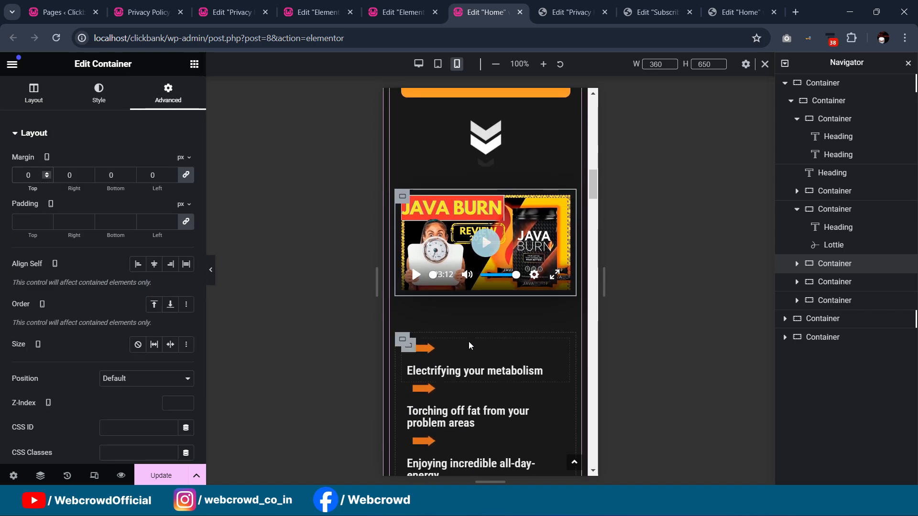
pyautogui.scroll(-2, 469, 341)
pyautogui.scroll(-2, 480, 268)
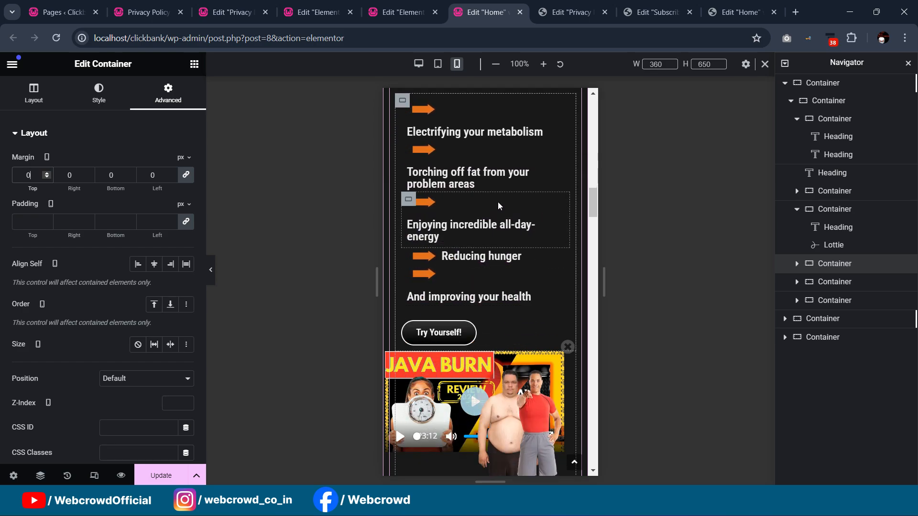
pyautogui.scroll(-4, 498, 202)
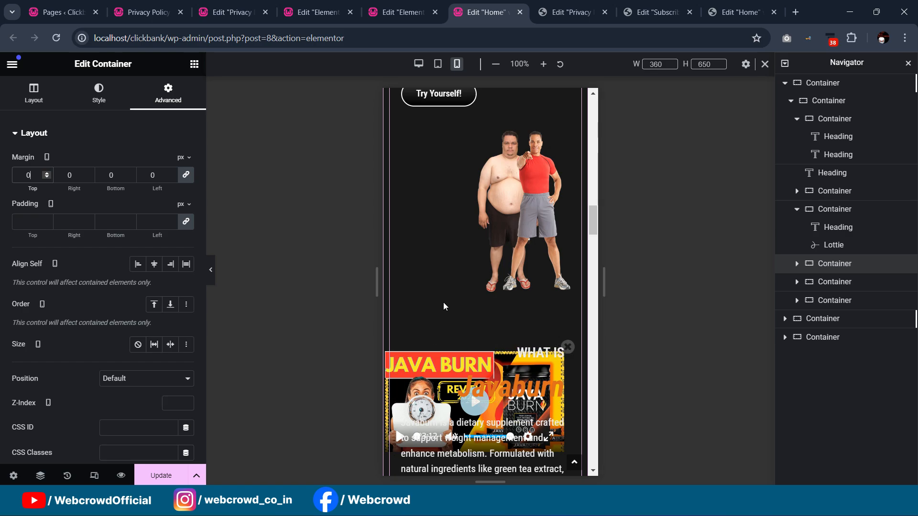
pyautogui.scroll(-3, 445, 286)
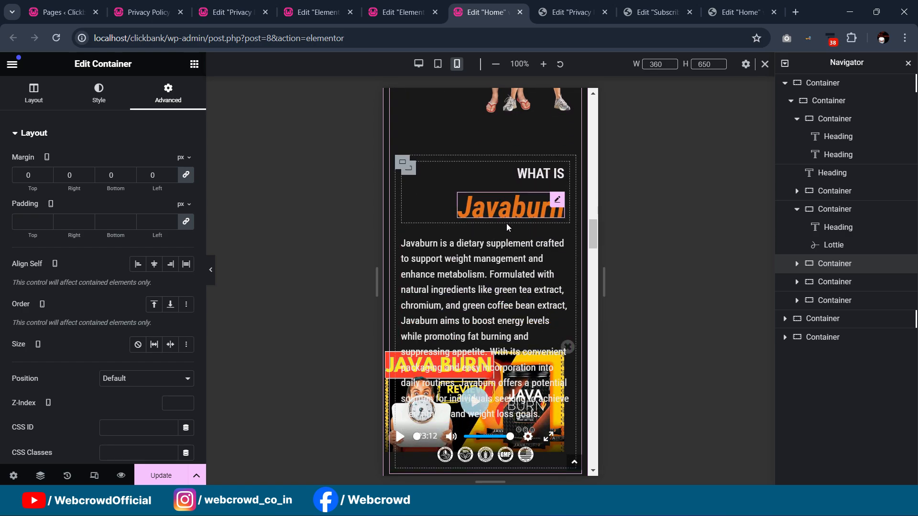
pyautogui.scroll(2, 497, 198)
pyautogui.scroll(-1, 496, 197)
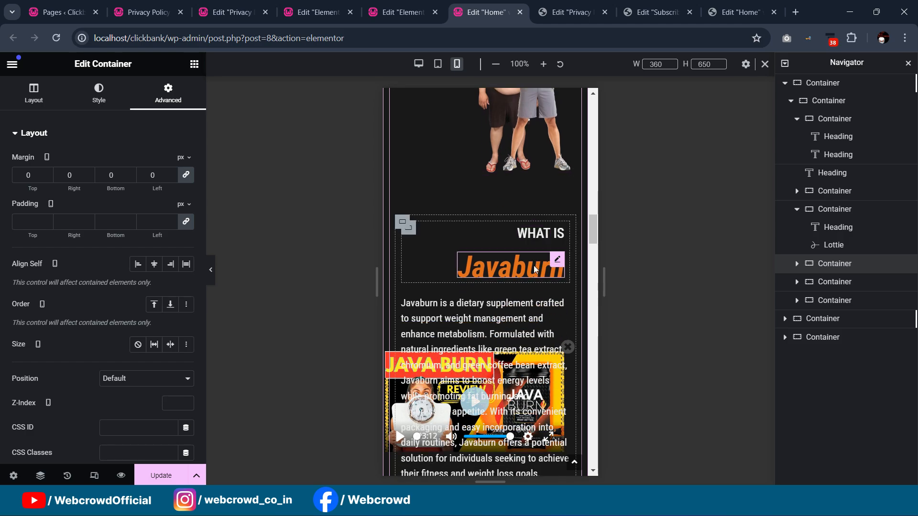
pyautogui.scroll(-8, 510, 210)
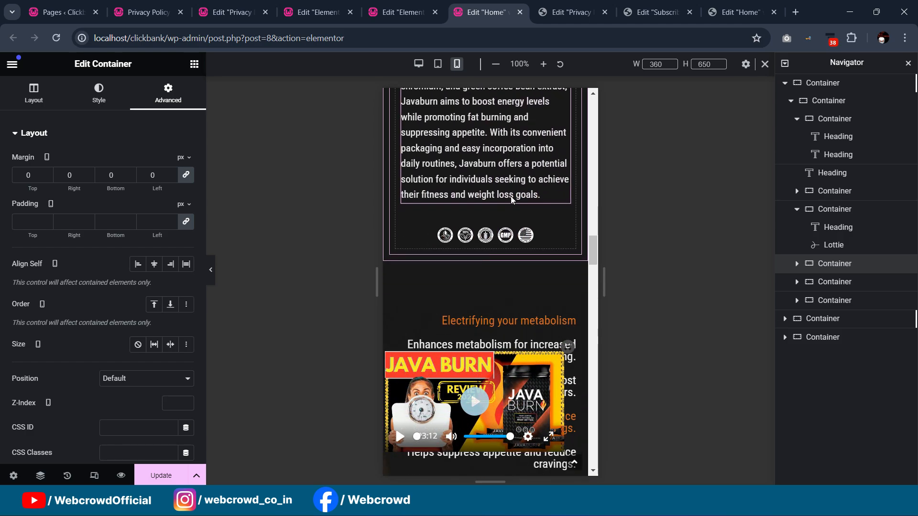
# - Set the mobile width of the certification badges image below the Javaburn description to 100%
pyautogui.scroll(3, 513, 209)
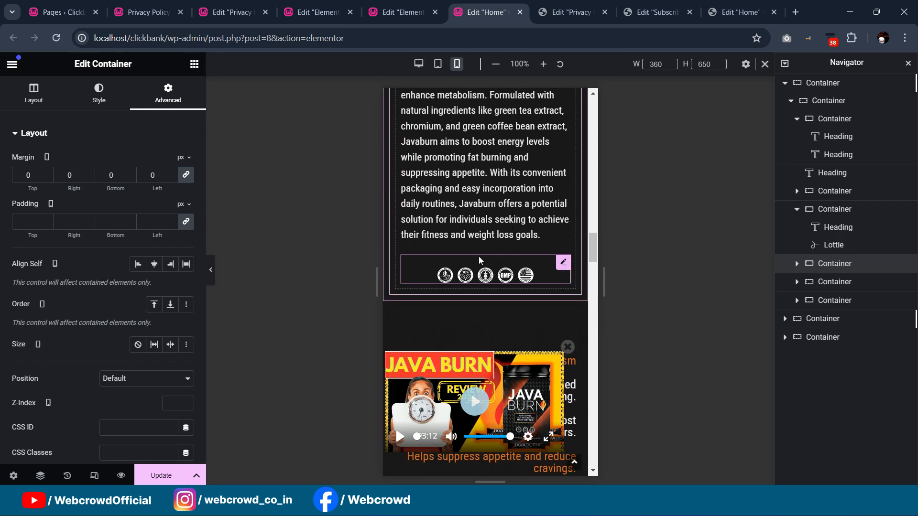
pyautogui.click(528, 264)
pyautogui.click(100, 93)
pyautogui.moveTo(91, 205); pyautogui.dragTo(149, 210)
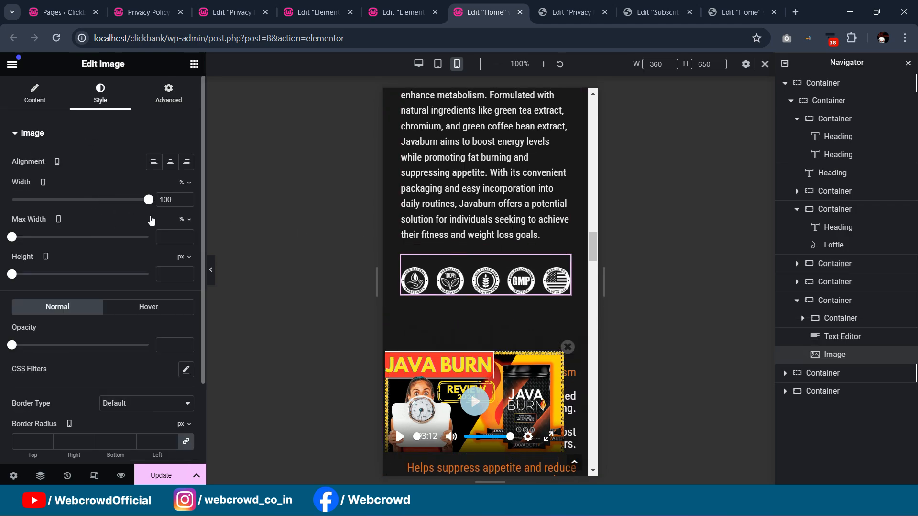
# - Set the mobile width of the black sachet image's container to 500 px and the width of the sachet image to 24%
pyautogui.scroll(-7, 509, 165)
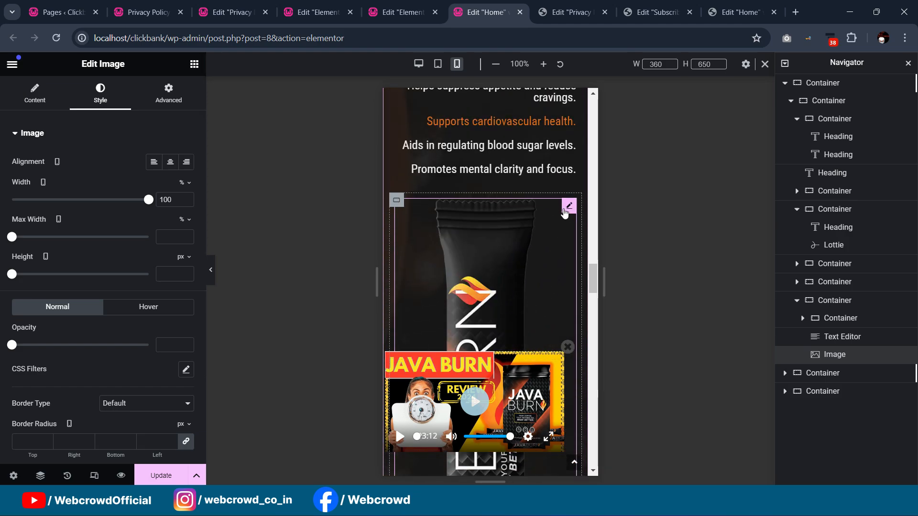
pyautogui.click(395, 202)
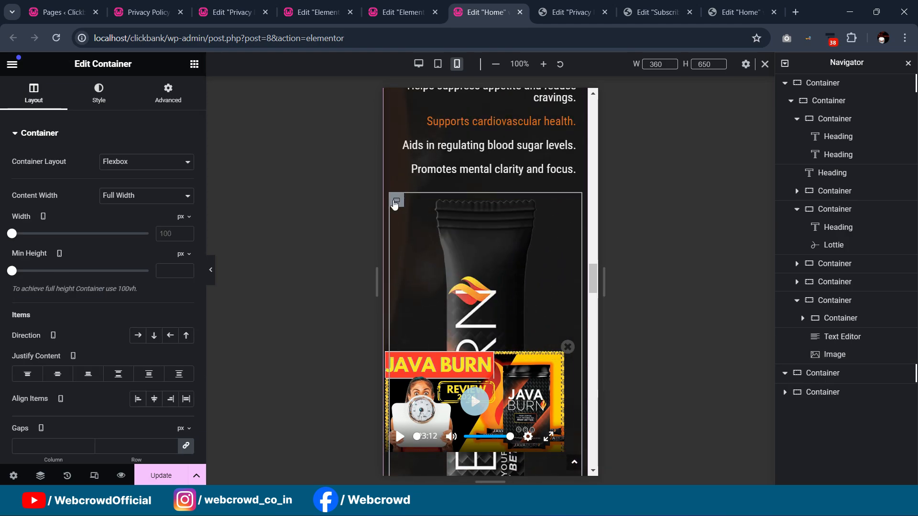
pyautogui.click(168, 94)
pyautogui.click(32, 105)
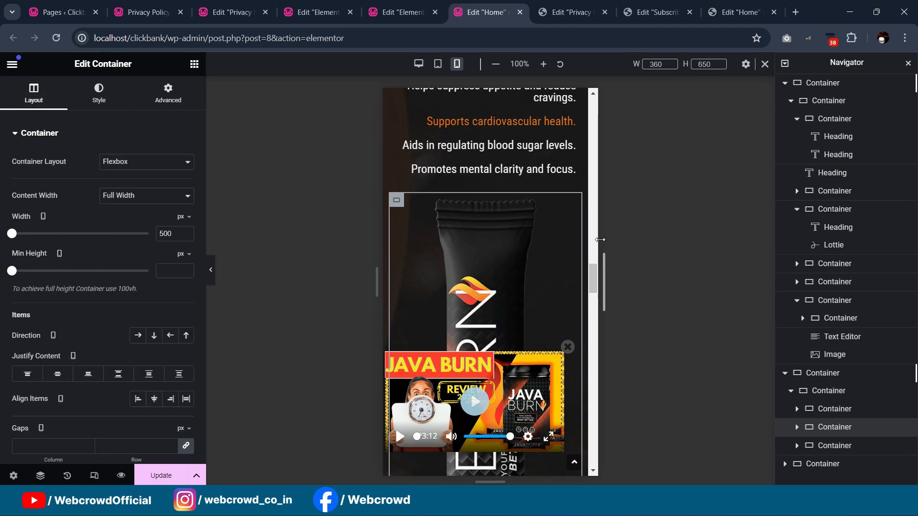
pyautogui.click(113, 102)
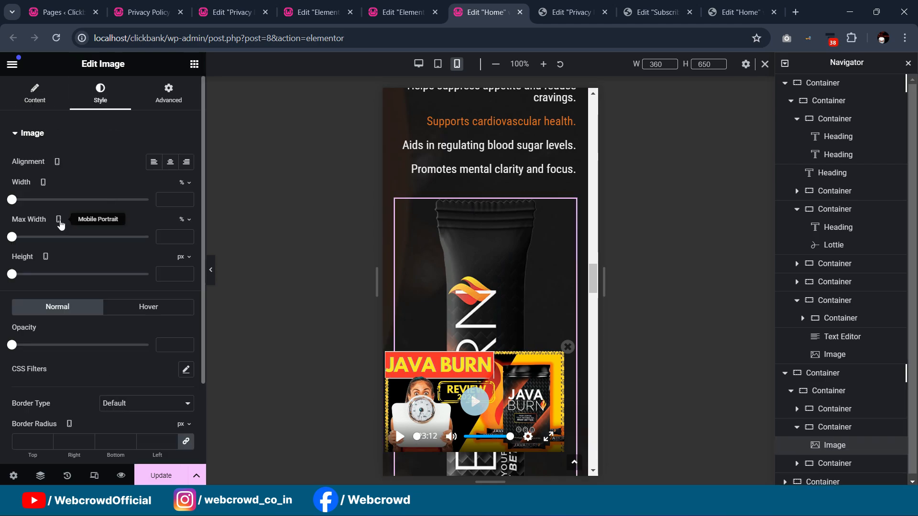
pyautogui.moveTo(14, 204); pyautogui.dragTo(46, 202)
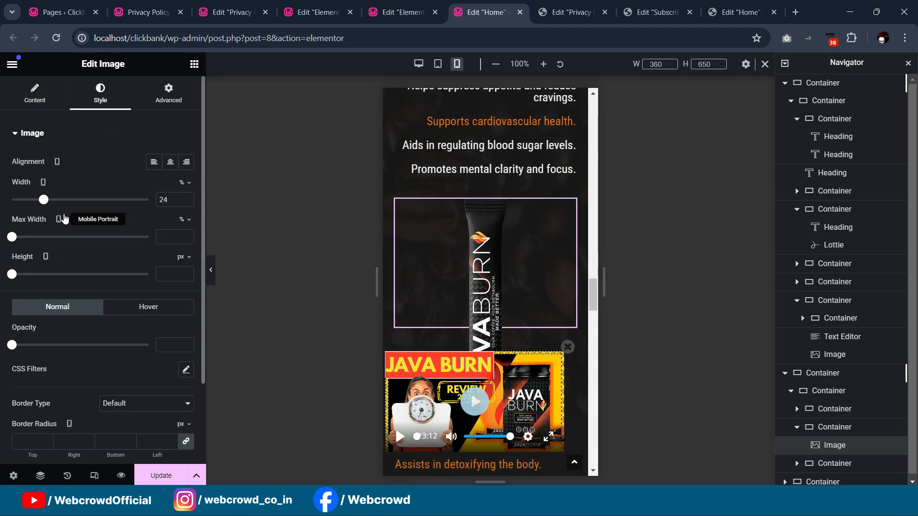
# - Set the mobile width of the black sachet image's container to 60%
pyautogui.scroll(-3, 430, 180)
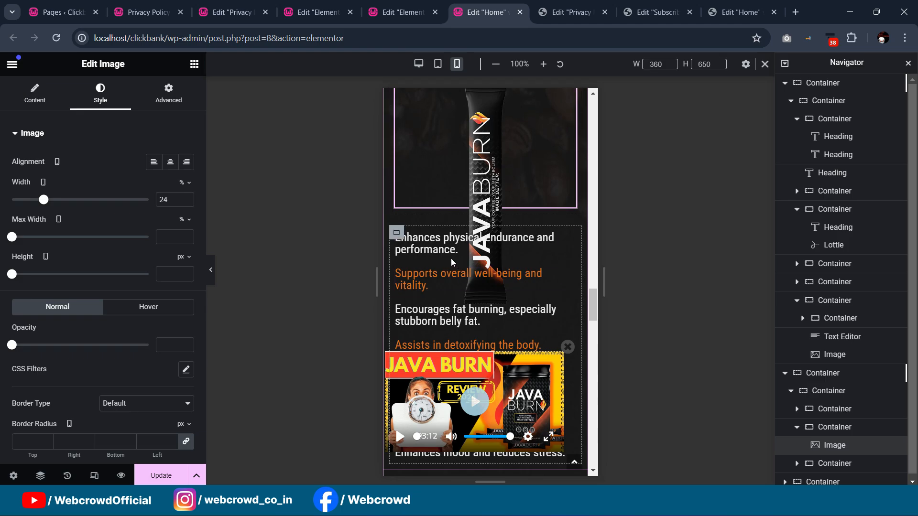
pyautogui.scroll(3, 511, 222)
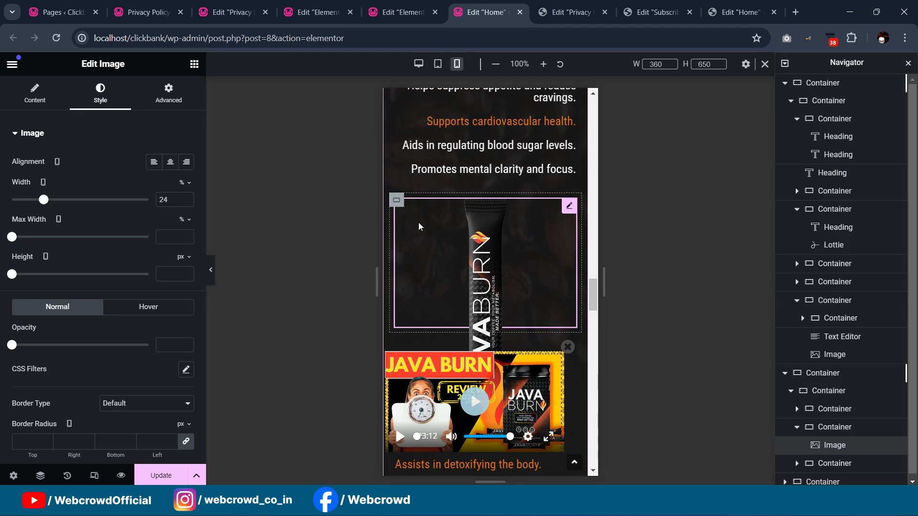
pyautogui.click(396, 201)
pyautogui.moveTo(581, 254); pyautogui.dragTo(494, 255)
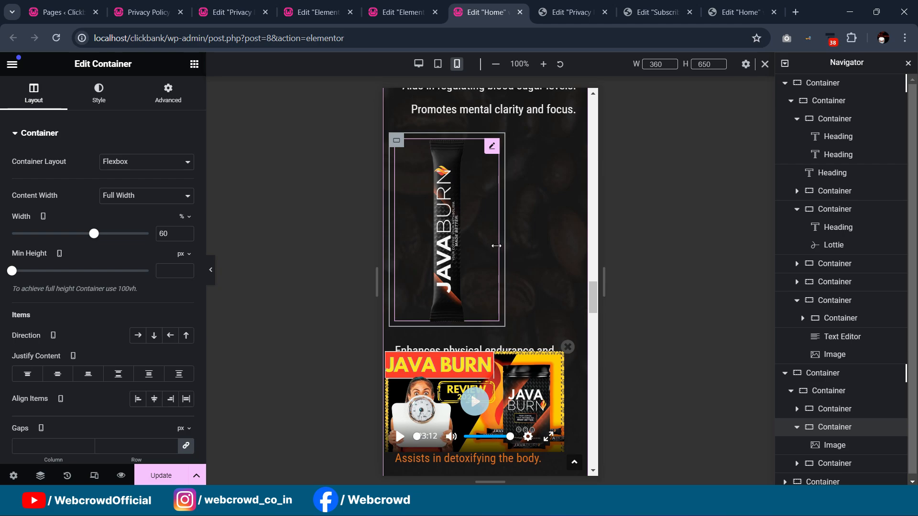
# - Center the justify content of the boxed container holding the benefit lists and the sachet image for mobile
pyautogui.scroll(3, 500, 243)
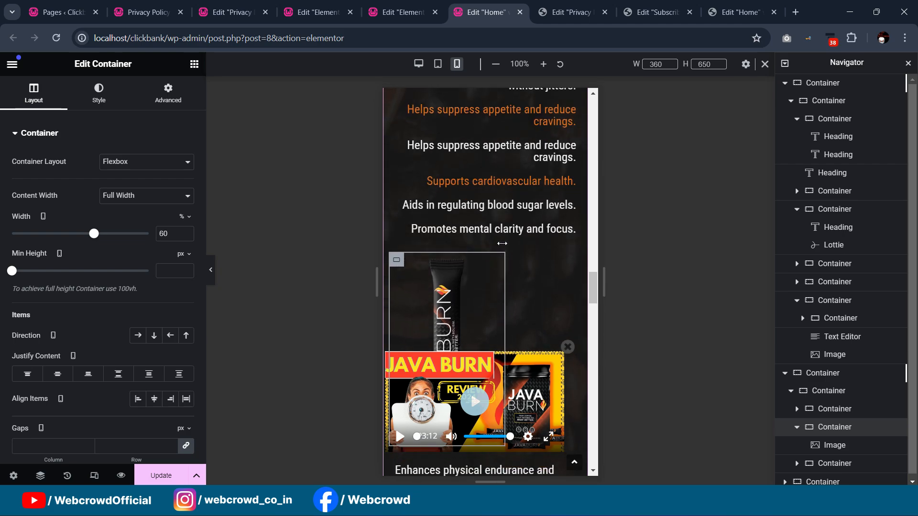
pyautogui.scroll(4, 502, 243)
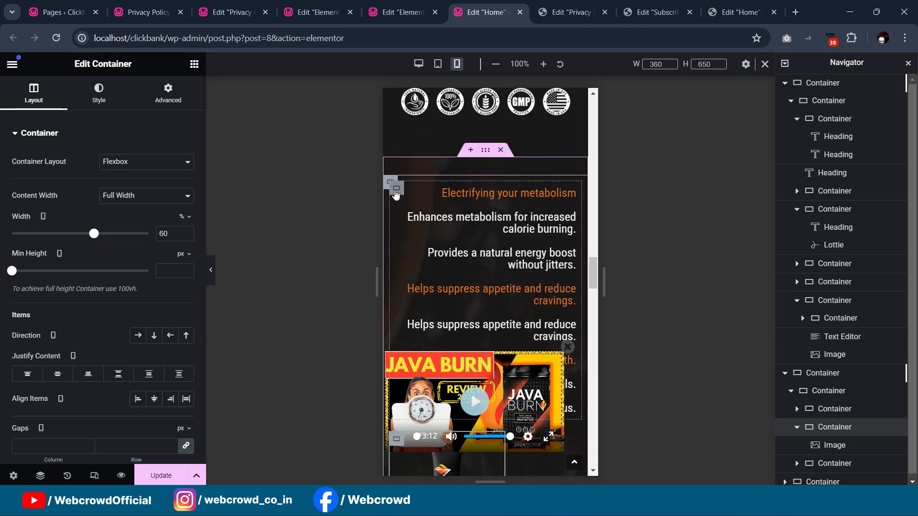
pyautogui.click(485, 152)
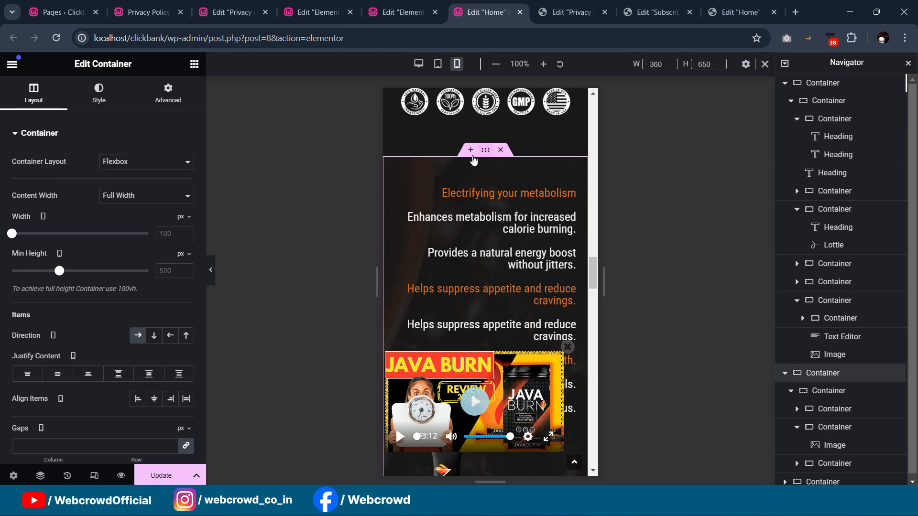
pyautogui.scroll(-1, 132, 302)
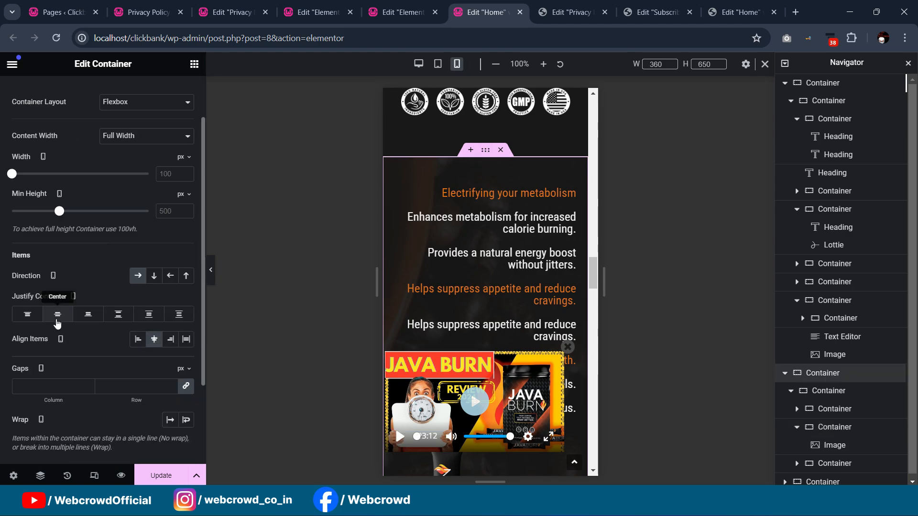
pyautogui.click(390, 184)
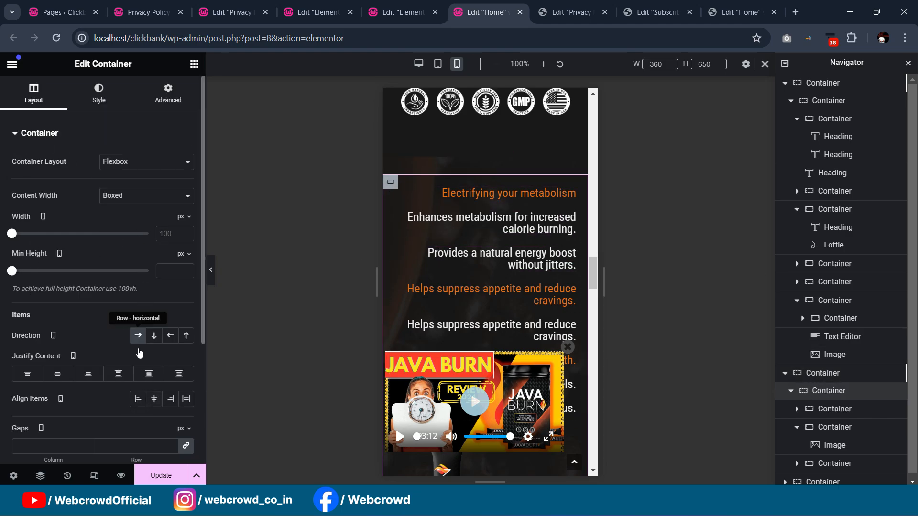
pyautogui.click(57, 375)
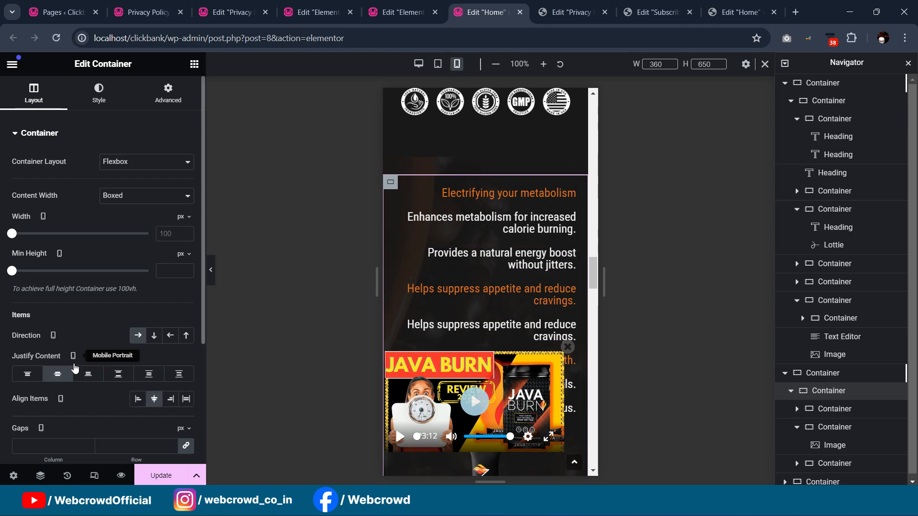
pyautogui.scroll(-10, 386, 288)
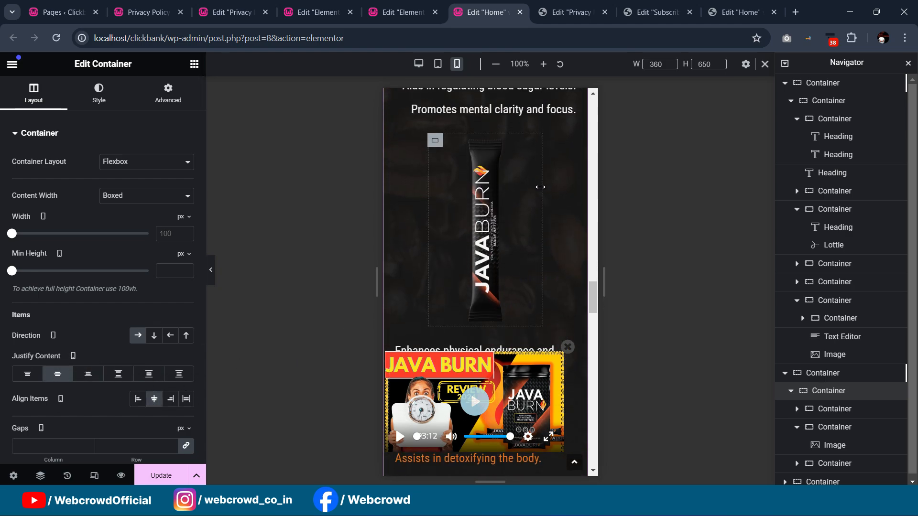
pyautogui.scroll(10, 541, 188)
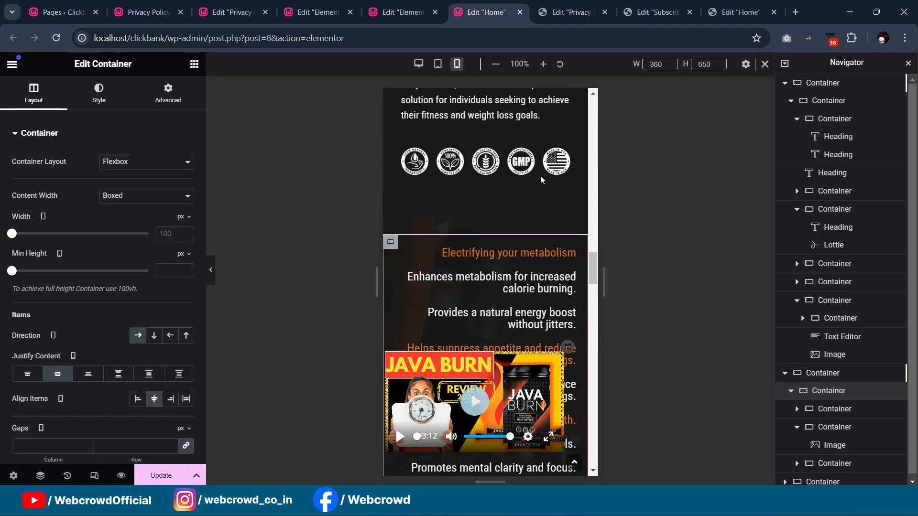
# - Set all mobile margins of the "Javaburn SUCCESS STORIES" section's container to 0 px
pyautogui.scroll(-10, 540, 168)
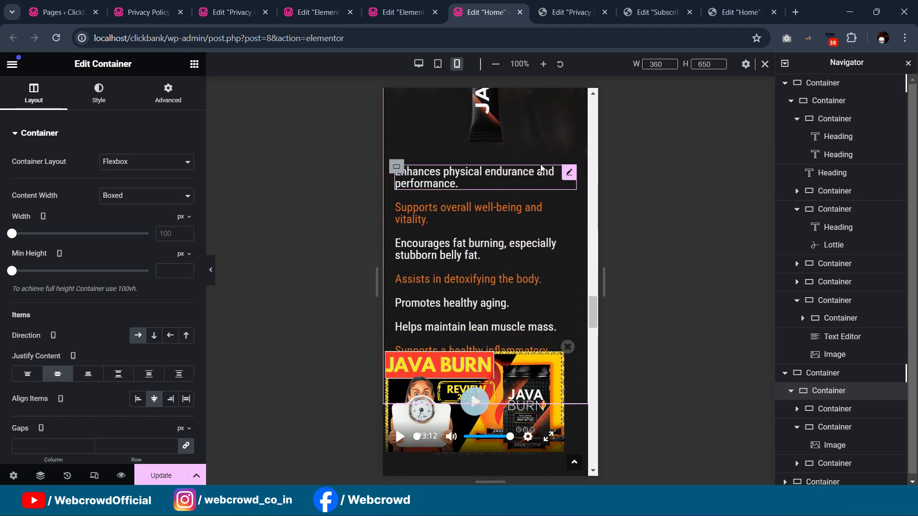
pyautogui.scroll(-2, 541, 167)
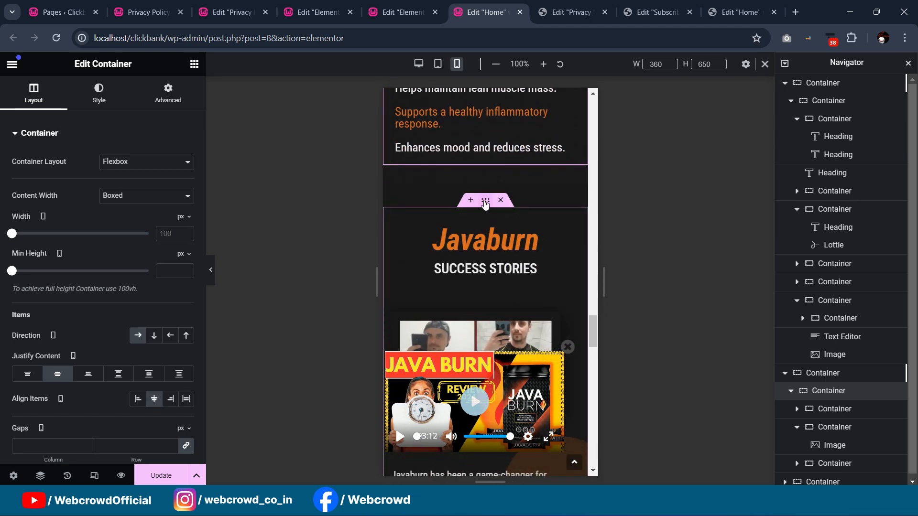
pyautogui.click(485, 201)
pyautogui.click(167, 93)
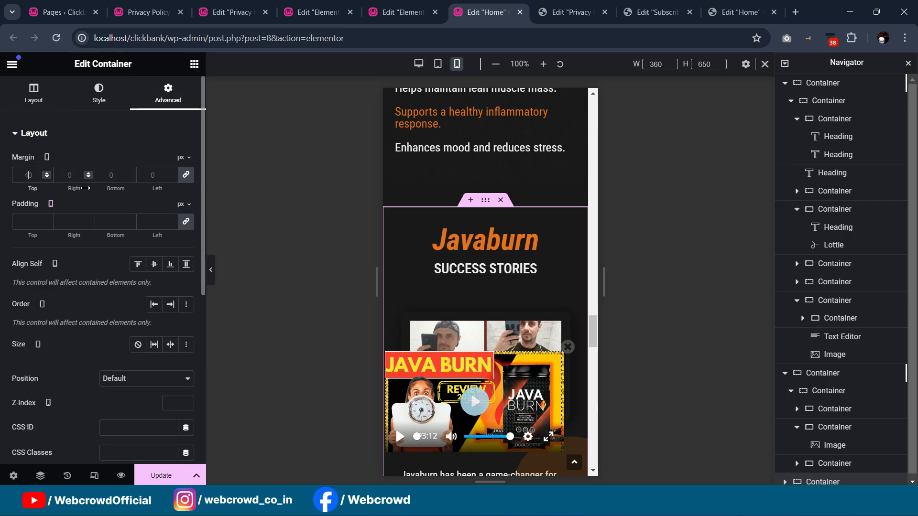
pyautogui.write('0')
# - Examine the mobile layout from the success stories through the money-back guarantee box to the Subscribe form
pyautogui.scroll(-5, 501, 205)
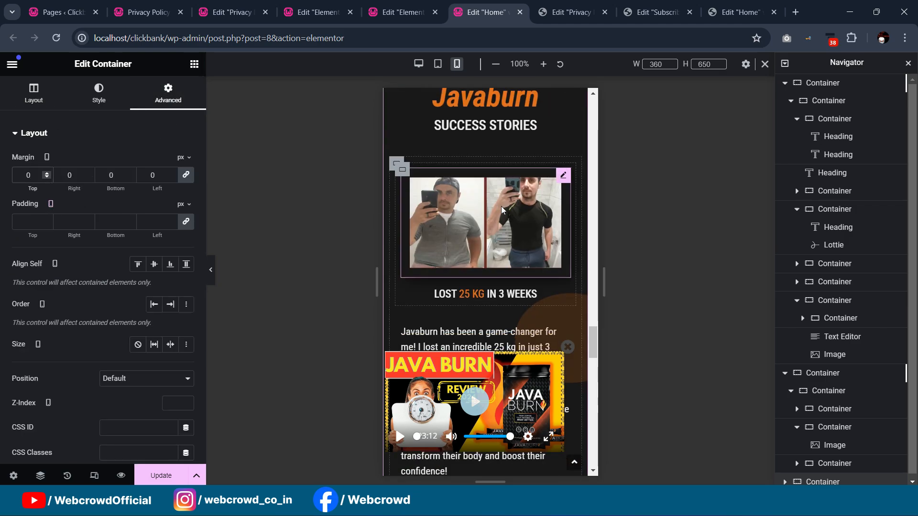
pyautogui.scroll(-12, 502, 210)
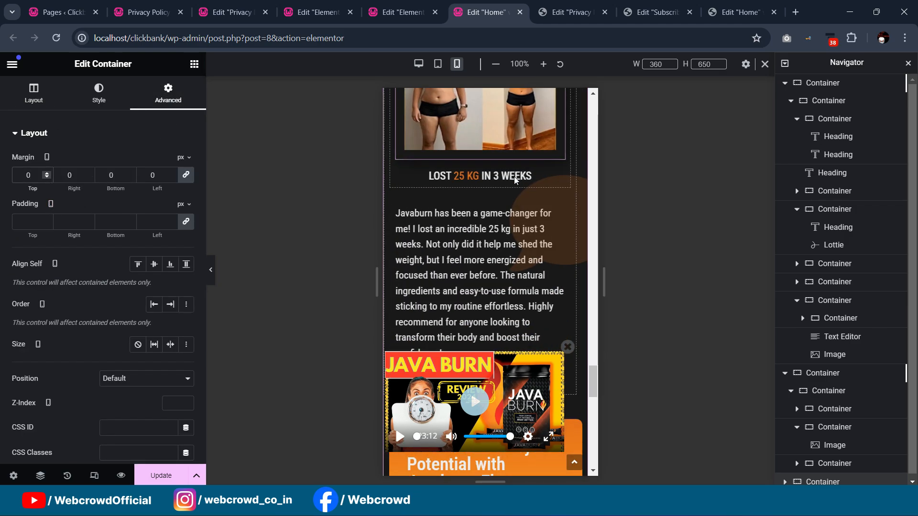
pyautogui.scroll(-10, 515, 180)
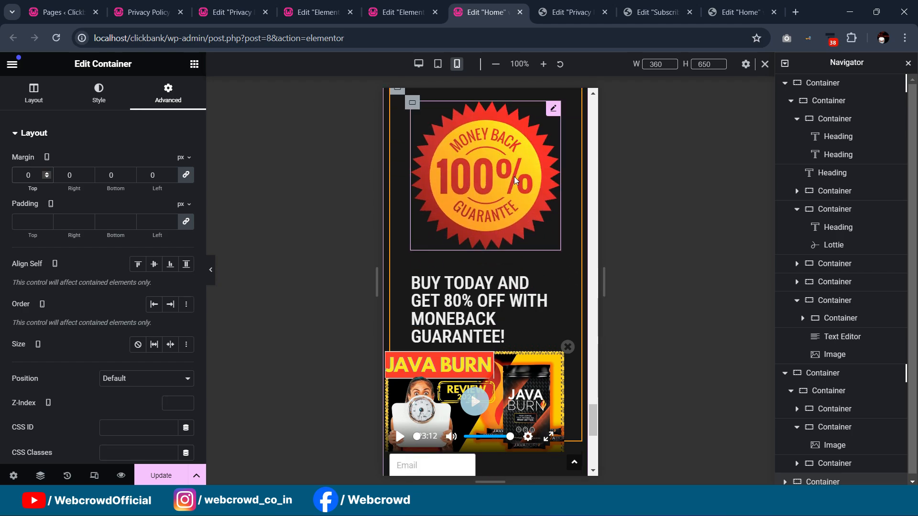
pyautogui.scroll(2, 506, 239)
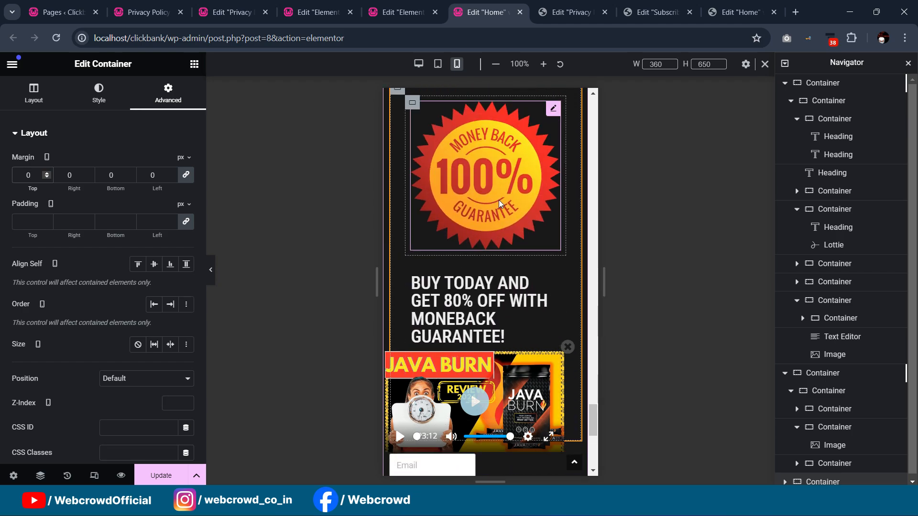
pyautogui.scroll(-4, 499, 210)
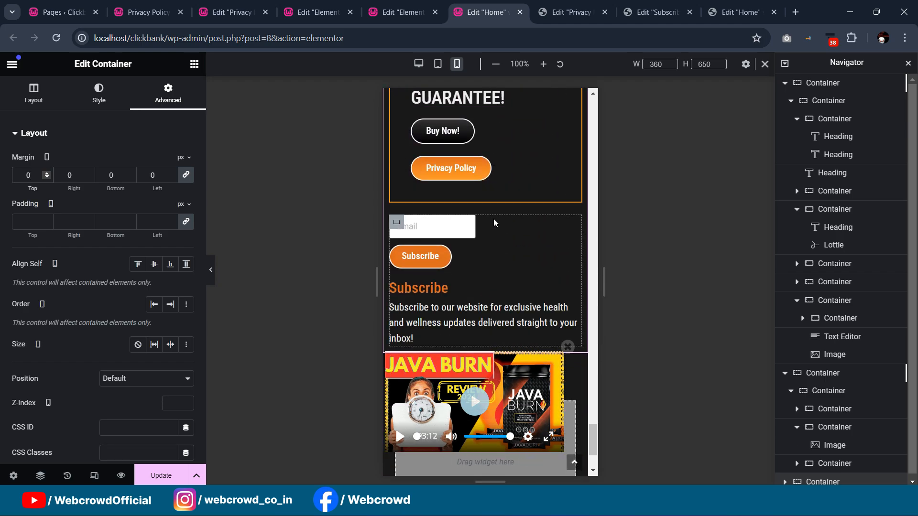
pyautogui.scroll(4, 415, 227)
pyautogui.scroll(-2, 425, 296)
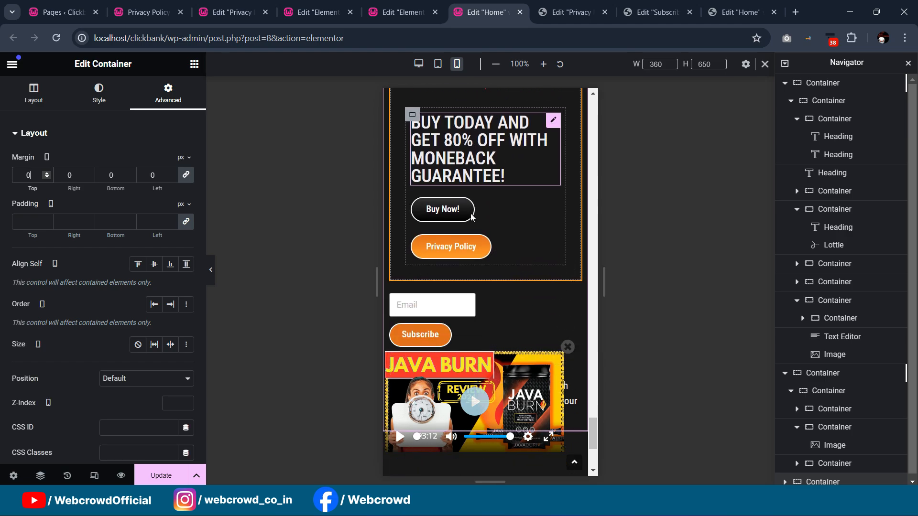
pyautogui.scroll(6, 454, 272)
pyautogui.scroll(-5, 482, 239)
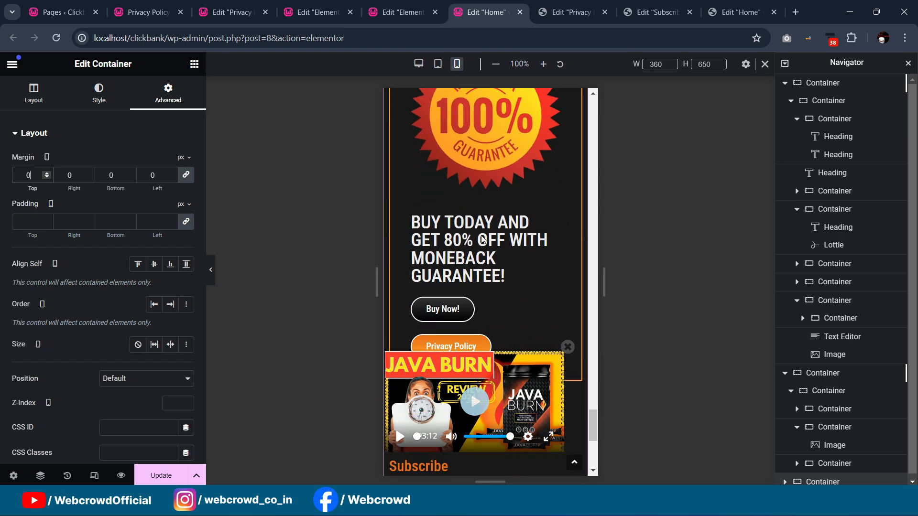
pyautogui.scroll(-3, 482, 239)
pyautogui.scroll(11, 481, 235)
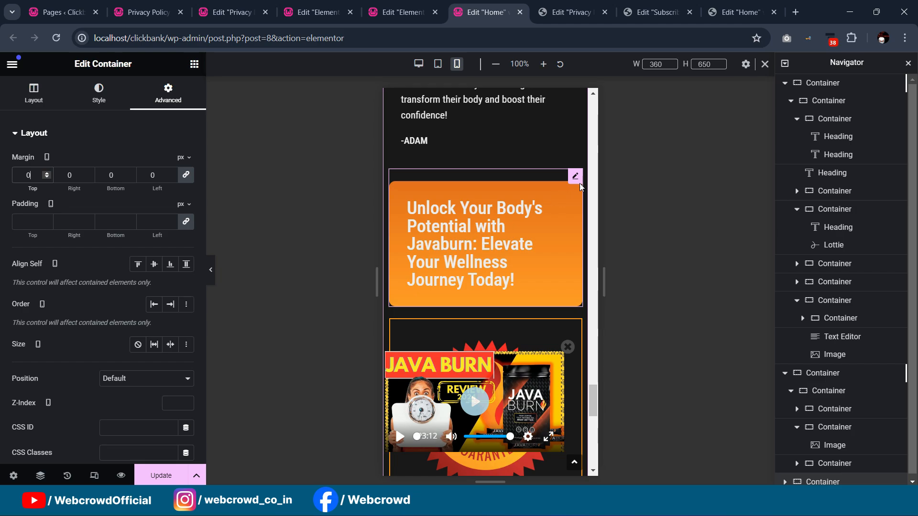
# - Set all mobile margins of the orange "Unlock Your Body's Potential with Javaburn" heading to 0 px
pyautogui.click(481, 233)
pyautogui.click(166, 91)
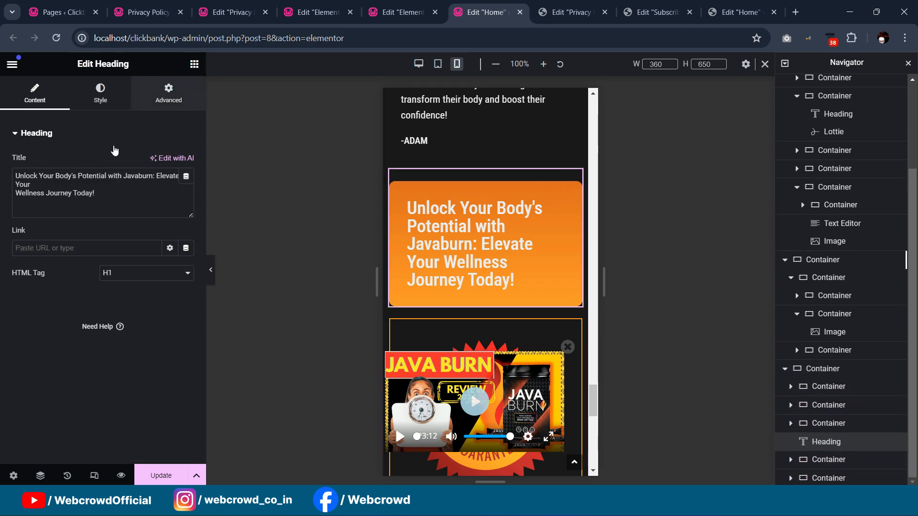
pyautogui.write('0')
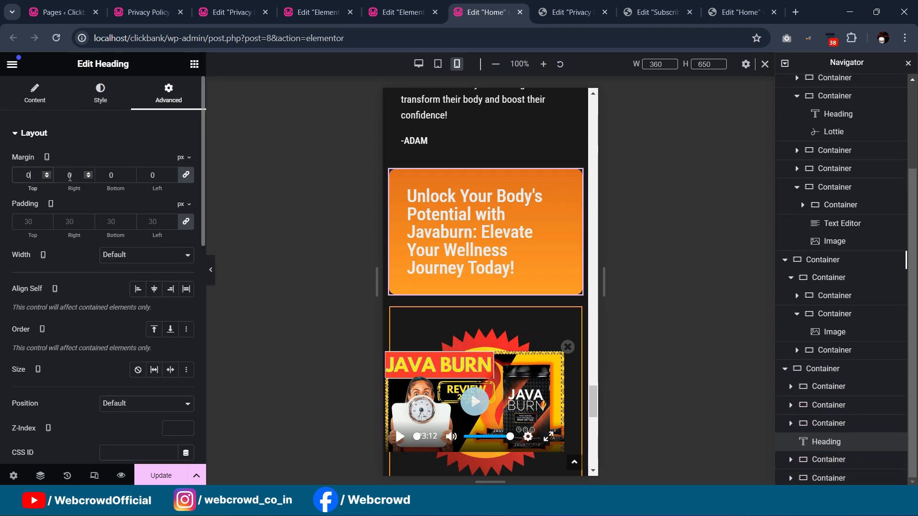
# - Set the orange "Unlock Your Body's Potential" heading's mobile font size to 20 px and its padding to 10 px on all sides
pyautogui.click(101, 93)
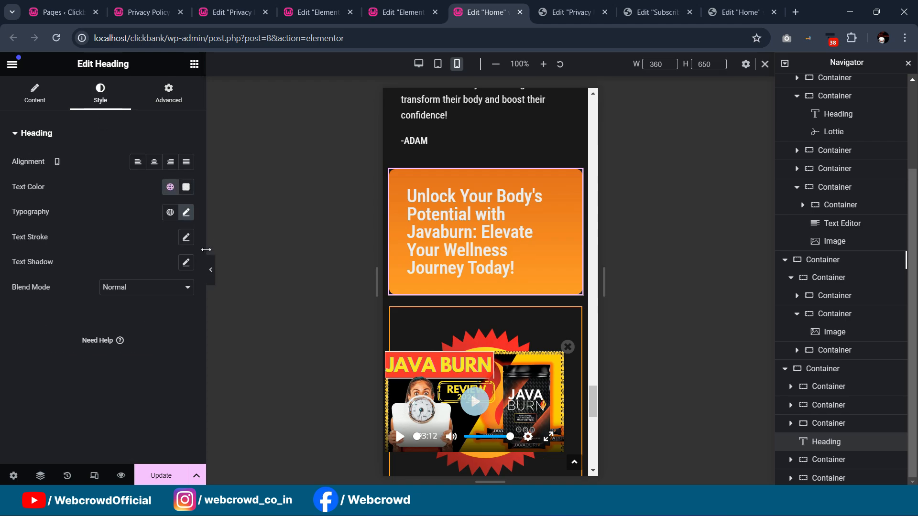
pyautogui.click(187, 213)
pyautogui.write('2')
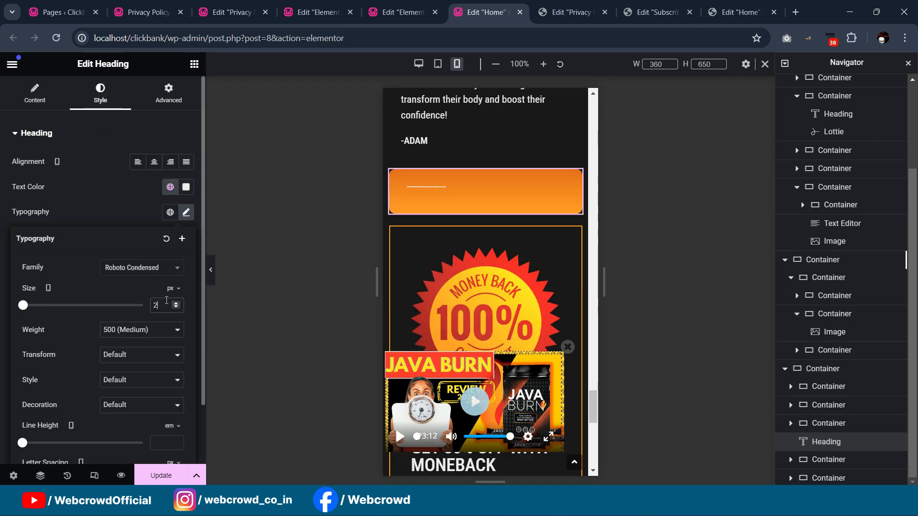
pyautogui.write('0')
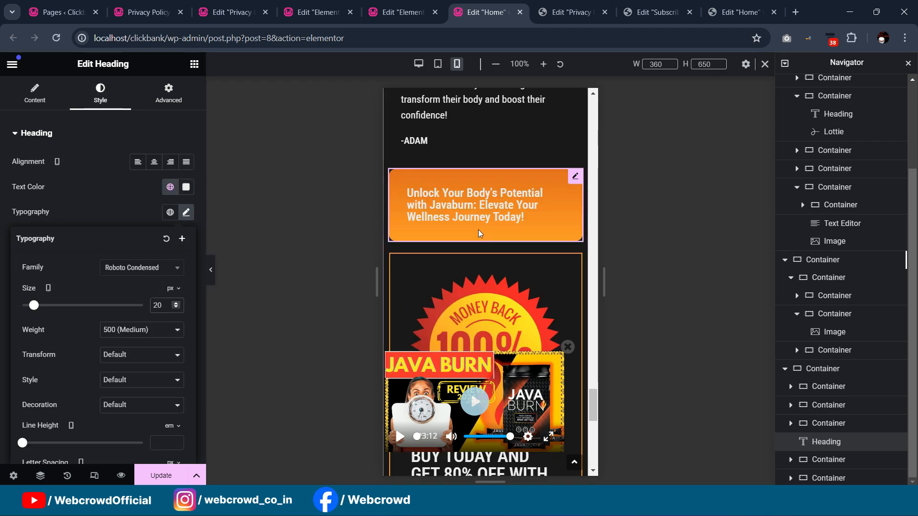
pyautogui.click(576, 177)
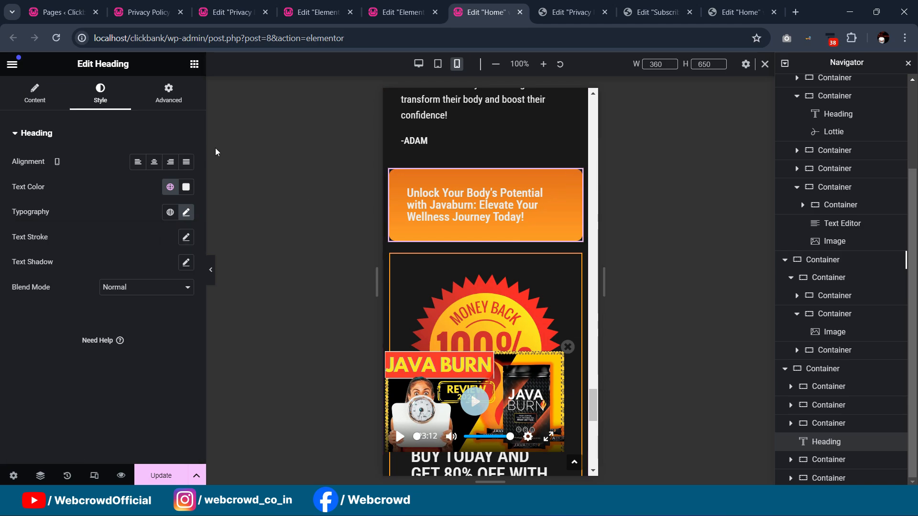
pyautogui.click(169, 93)
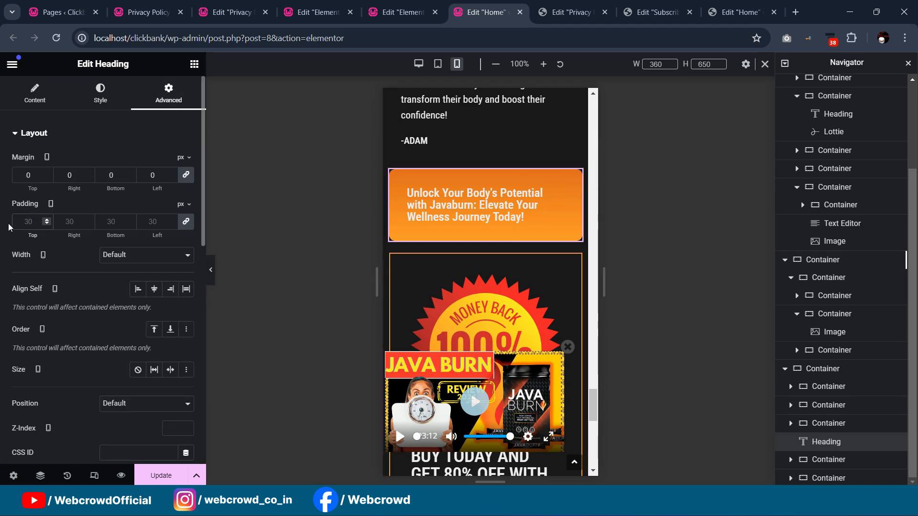
pyautogui.write('10')
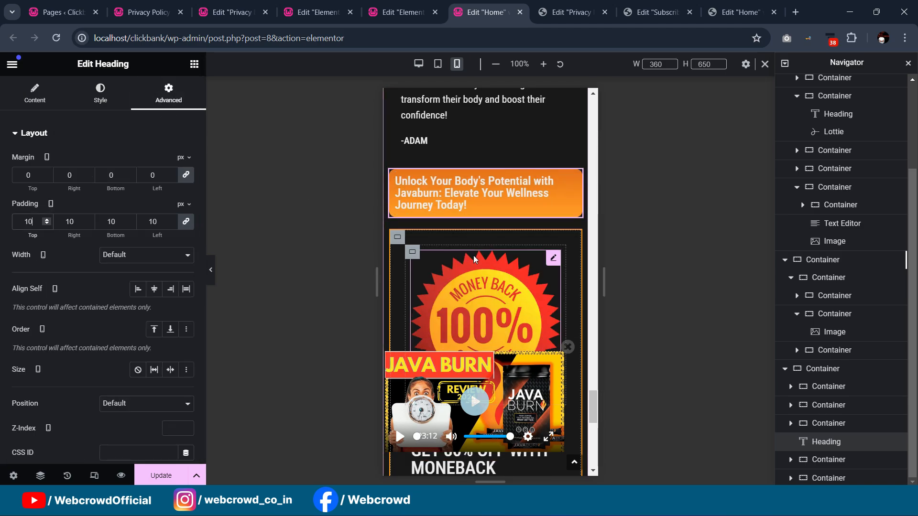
# - Try a mobile width of 96% for the money-back guarantee badge's container
pyautogui.scroll(-1, 473, 255)
pyautogui.click(412, 192)
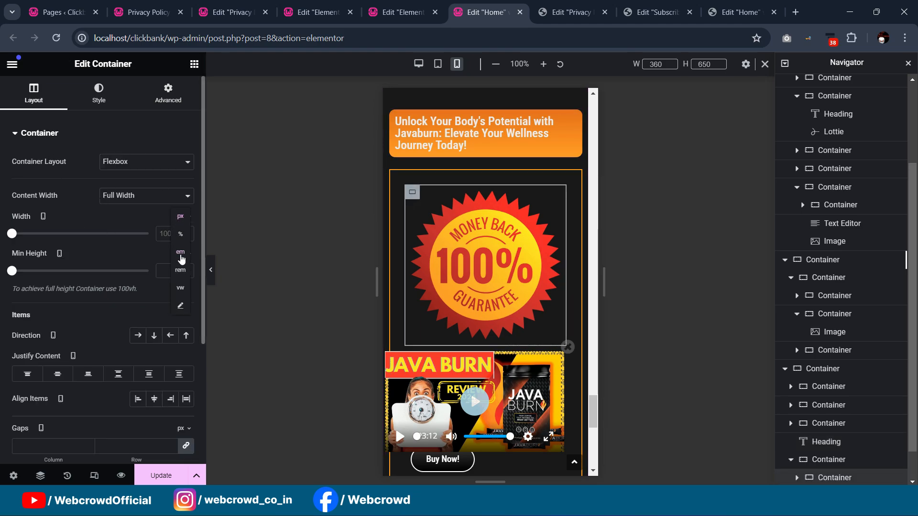
pyautogui.click(181, 235)
pyautogui.moveTo(148, 234)
pyautogui.mouseDown()
pyautogui.moveTo(114, 239)
pyautogui.moveTo(146, 235)
pyautogui.mouseUp()
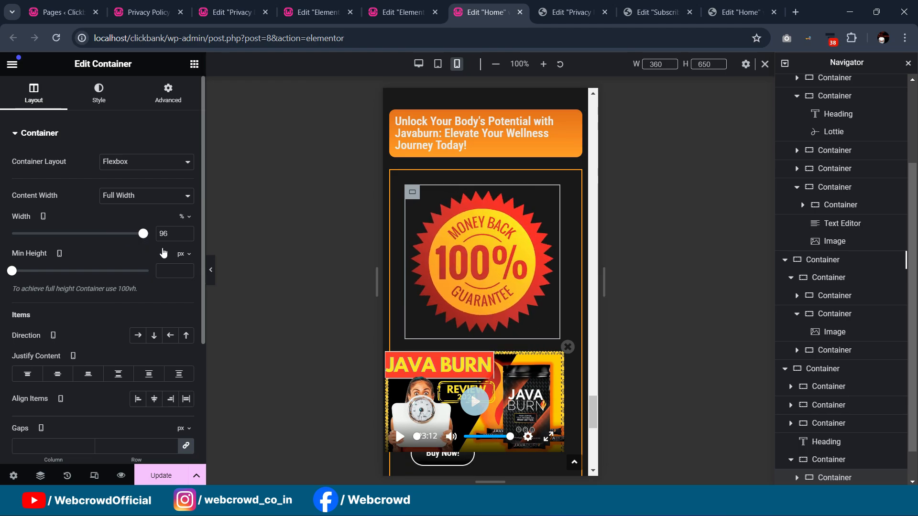
# - Set the money-back guarantee badge image's resolution to Full and its mobile width to 62%
pyautogui.click(546, 208)
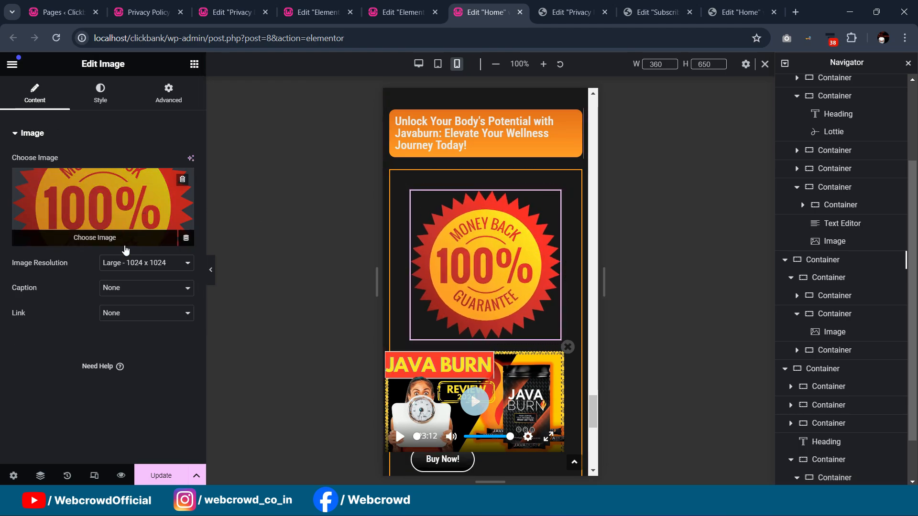
pyautogui.click(144, 348)
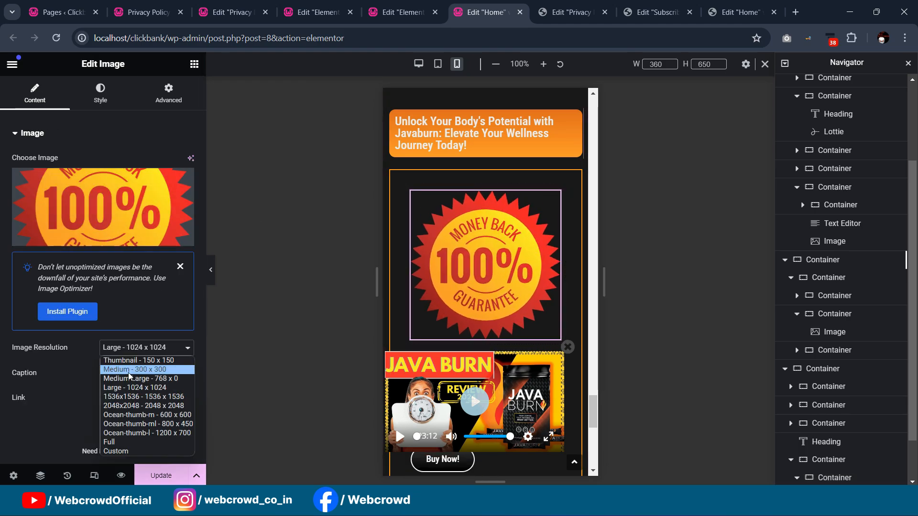
pyautogui.click(124, 446)
pyautogui.click(99, 95)
pyautogui.moveTo(12, 199); pyautogui.dragTo(96, 226)
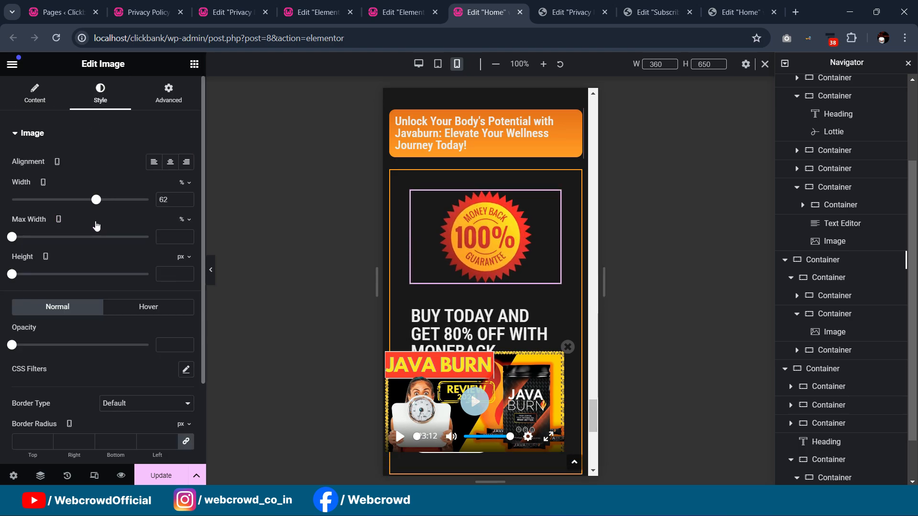
# - Set the email subscribe form's custom mobile width to 100% in the section below the money-back guarantee
pyautogui.scroll(-1, 494, 212)
pyautogui.scroll(-1, 494, 212)
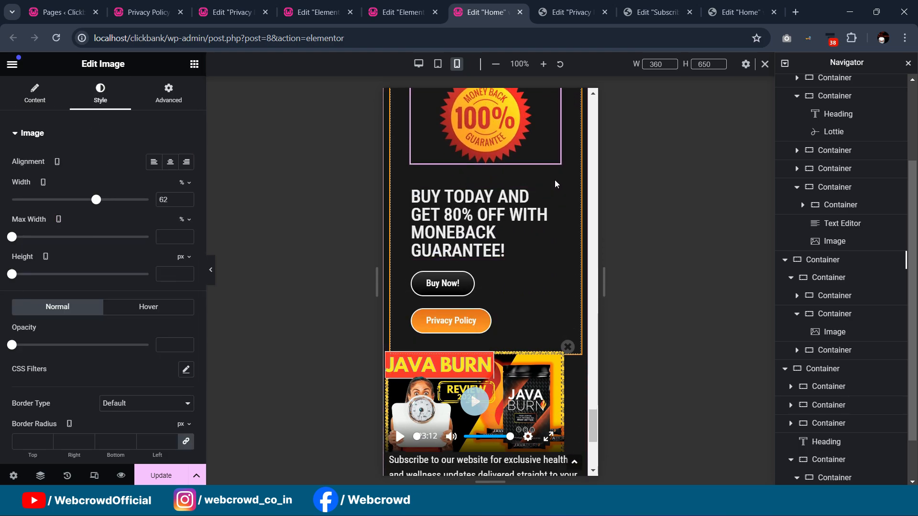
pyautogui.scroll(-1, 556, 184)
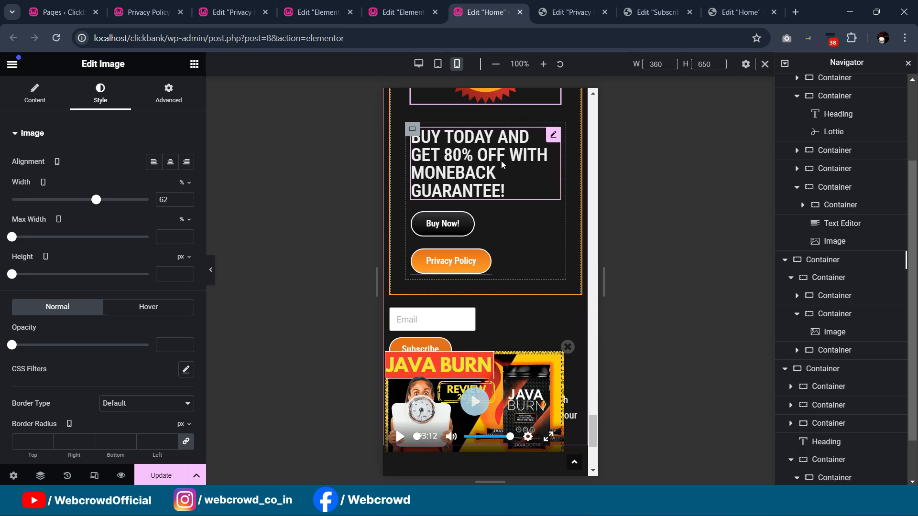
pyautogui.scroll(-2, 434, 216)
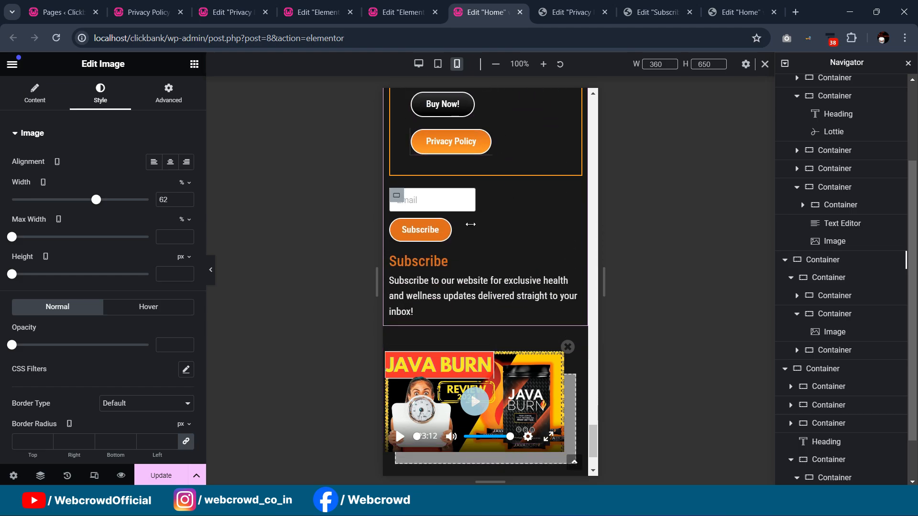
pyautogui.click(396, 196)
pyautogui.click(437, 204)
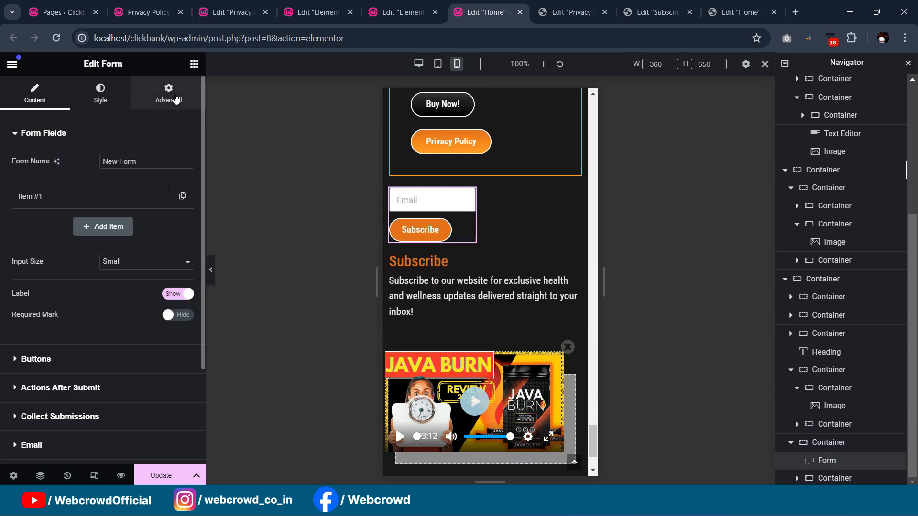
pyautogui.click(168, 93)
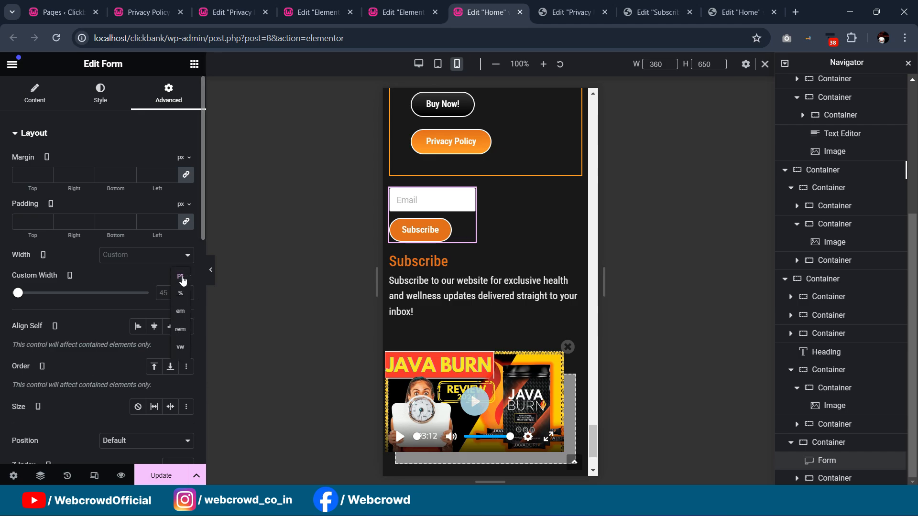
pyautogui.moveTo(82, 296); pyautogui.dragTo(140, 297)
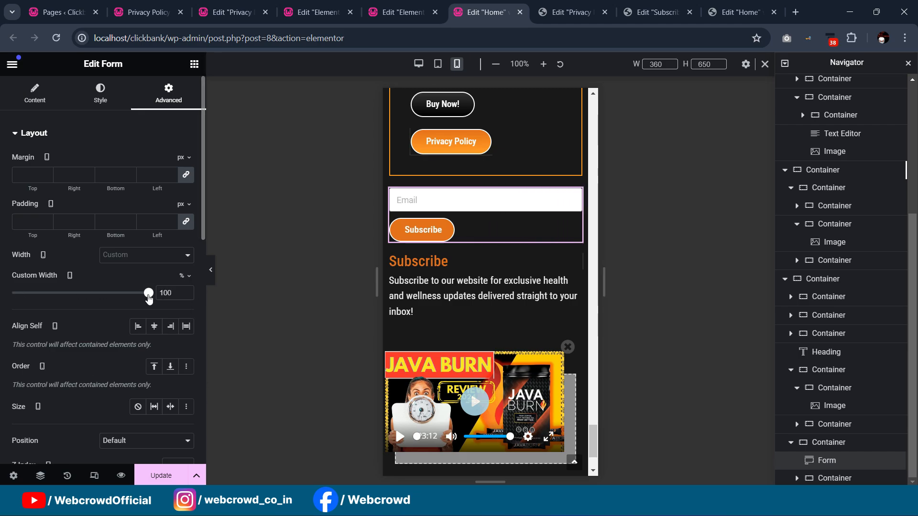
# - Review the Home page's full mobile layout without the editing panels, from the subscribe section up to the hero
pyautogui.scroll(4, 497, 258)
pyautogui.scroll(-2, 497, 259)
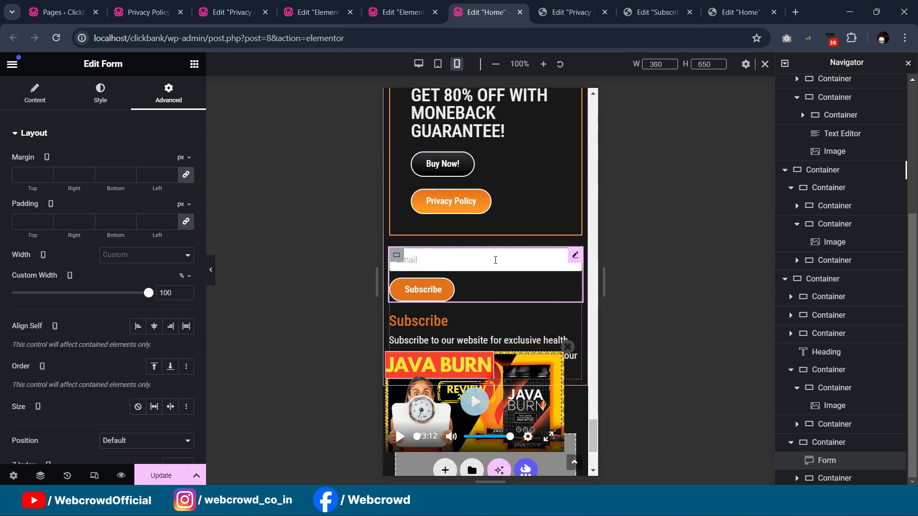
pyautogui.scroll(-2, 478, 263)
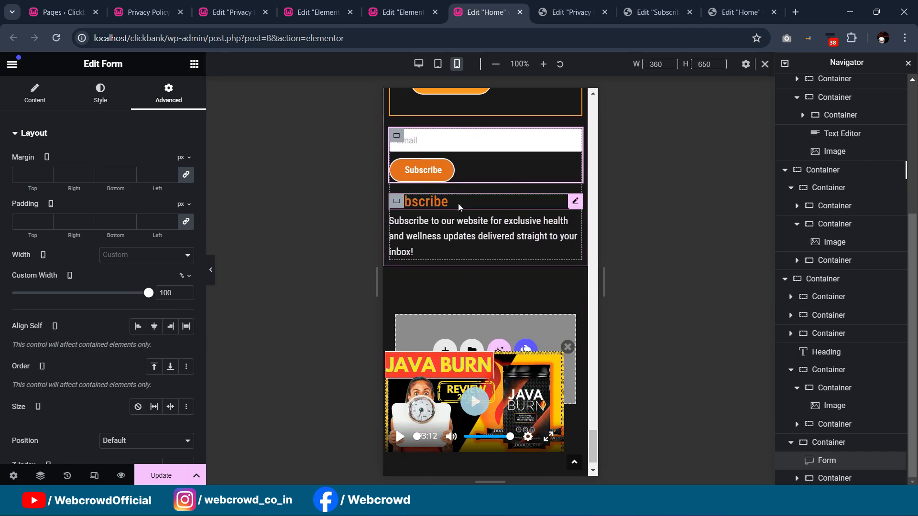
pyautogui.click(211, 270)
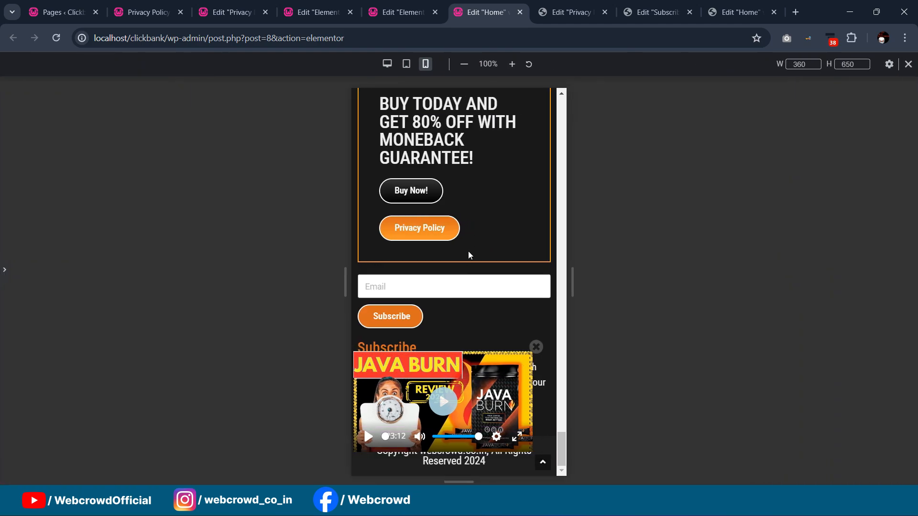
pyautogui.click(12, 276)
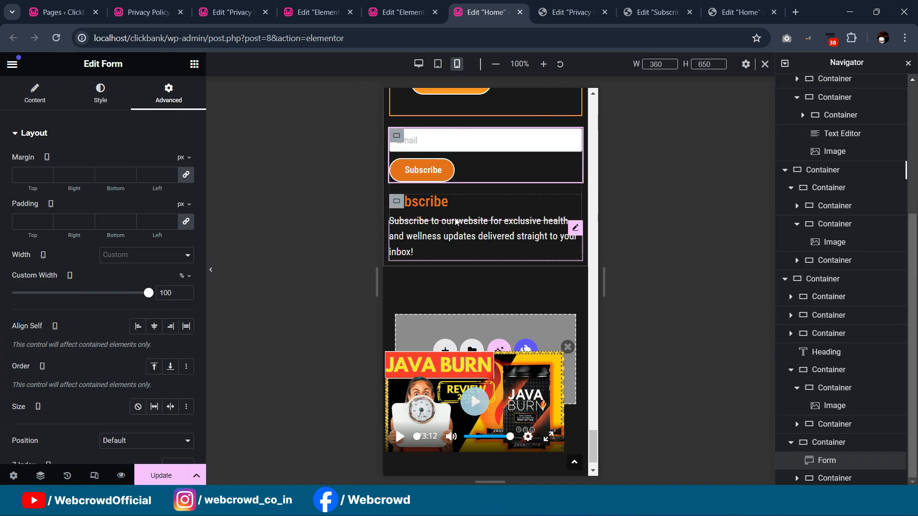
pyautogui.scroll(2, 497, 222)
pyautogui.scroll(-3, 500, 179)
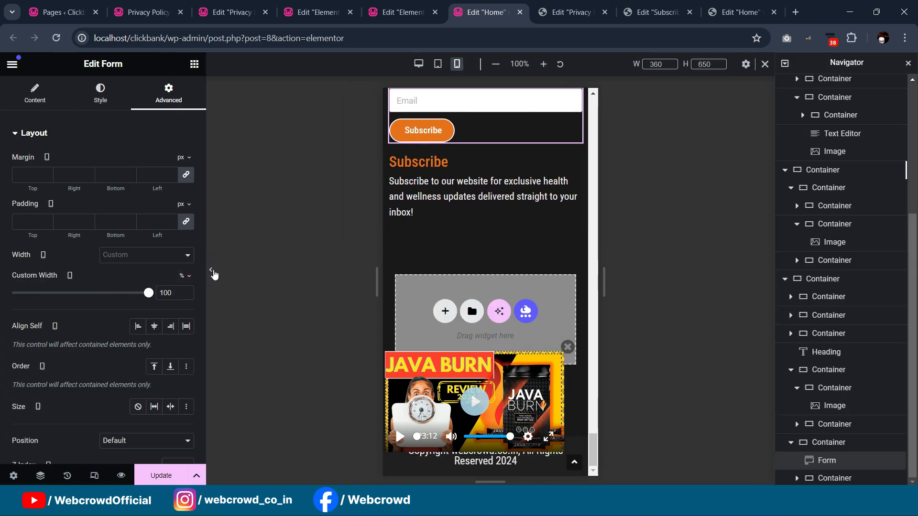
pyautogui.click(211, 270)
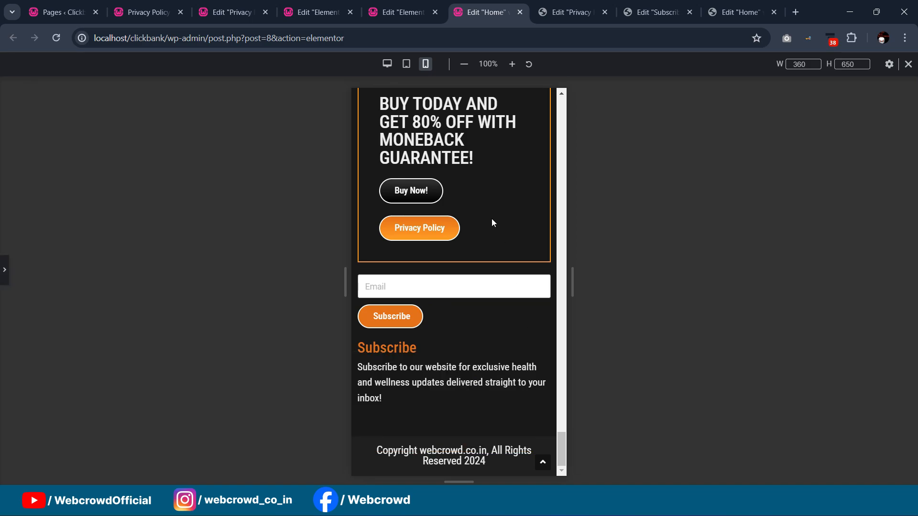
pyautogui.scroll(15, 488, 266)
pyautogui.scroll(3, 443, 271)
pyautogui.scroll(-10, 442, 267)
pyautogui.scroll(-20, 441, 263)
pyautogui.scroll(-15, 443, 265)
pyautogui.scroll(3, 443, 265)
pyautogui.scroll(6, 445, 267)
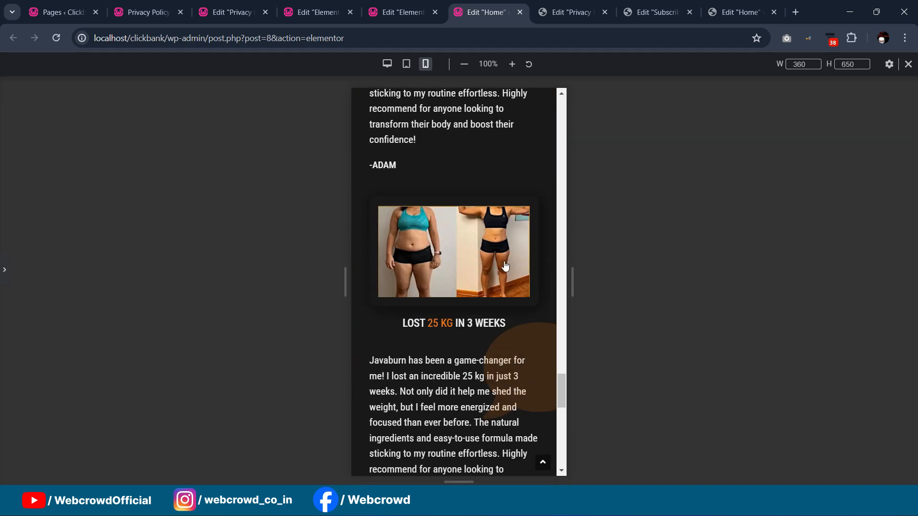
pyautogui.hotkey('ctrl', 'p')
pyautogui.click(215, 273)
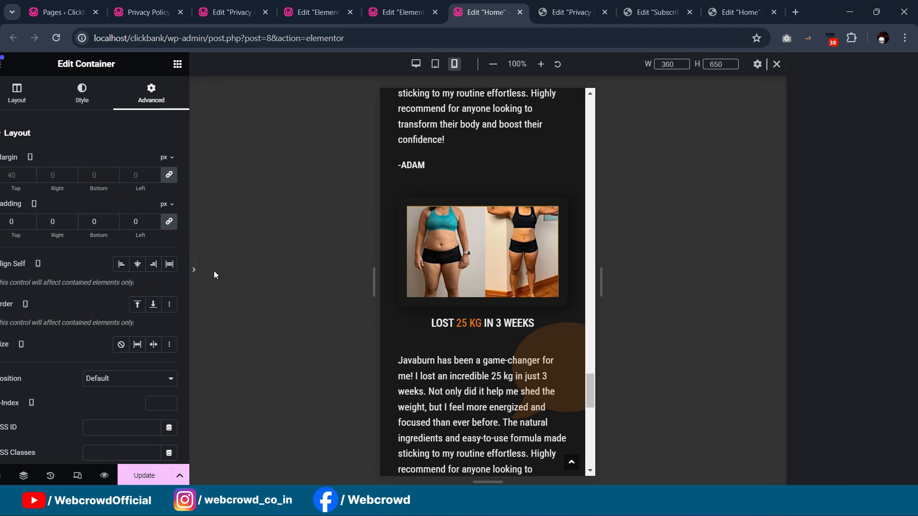
pyautogui.scroll(3, 480, 294)
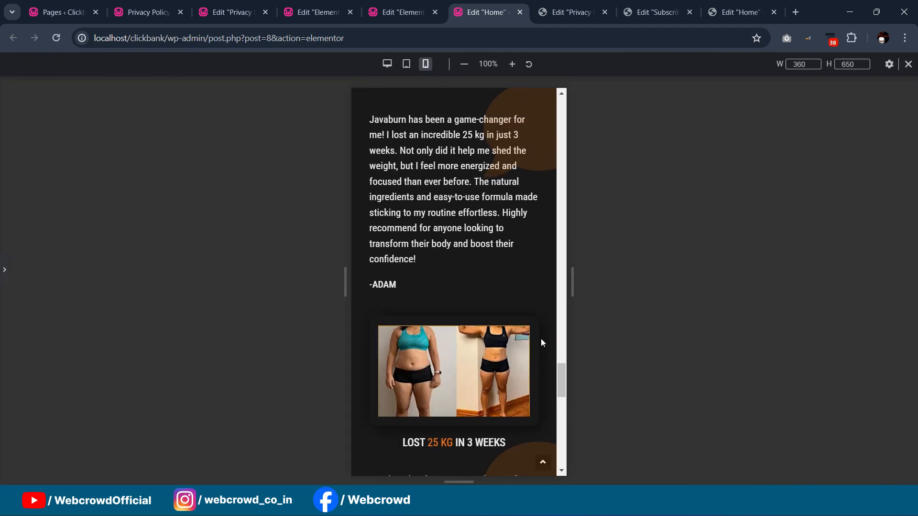
pyautogui.moveTo(558, 386); pyautogui.dragTo(558, 93)
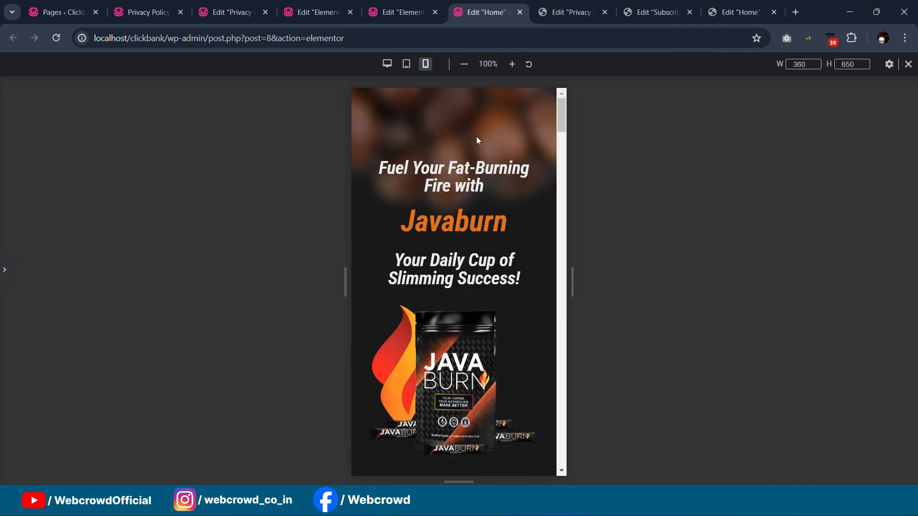
# - Check the Home page's tablet portrait and desktop layouts, and save the page
pyautogui.click(406, 64)
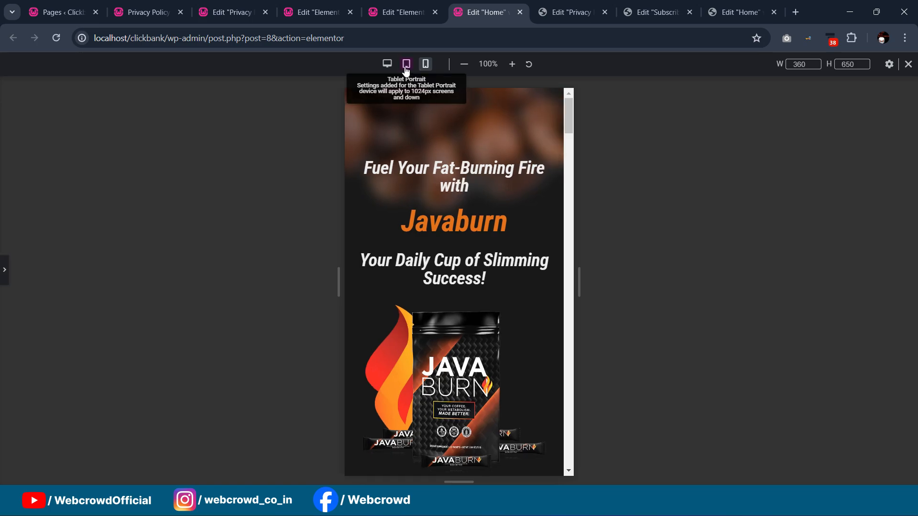
pyautogui.scroll(-5, 487, 133)
pyautogui.scroll(-3, 488, 133)
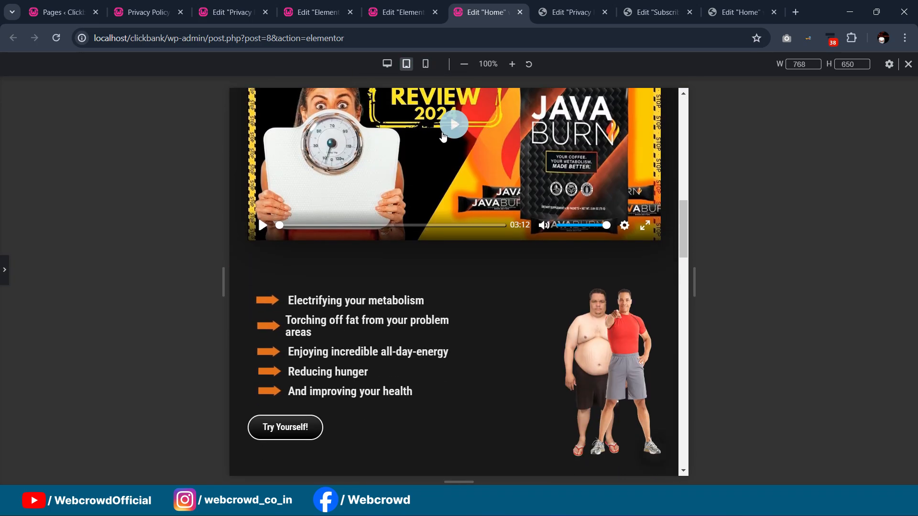
pyautogui.click(387, 65)
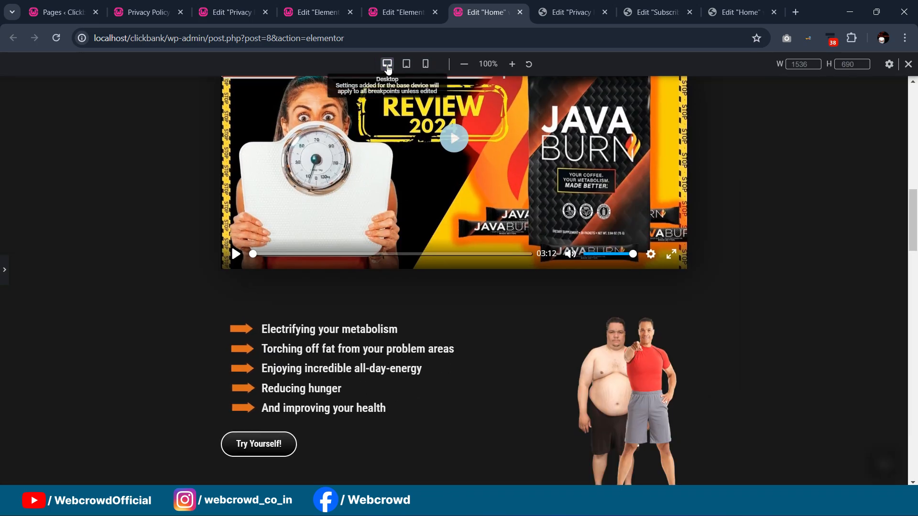
pyautogui.scroll(10, 559, 227)
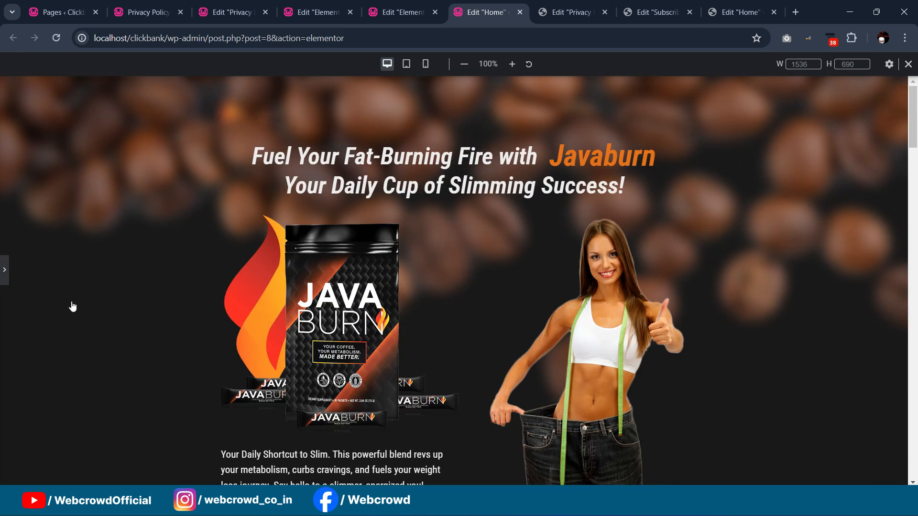
pyautogui.click(4, 270)
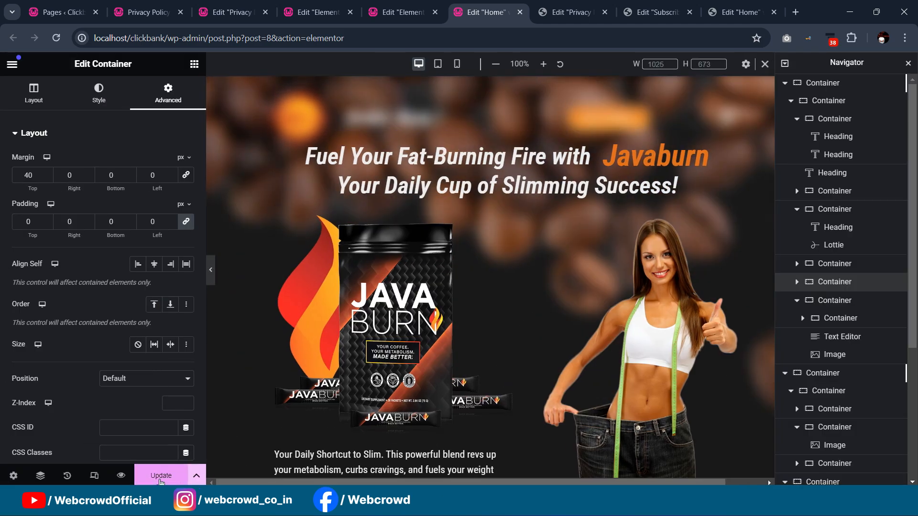
pyautogui.click(160, 477)
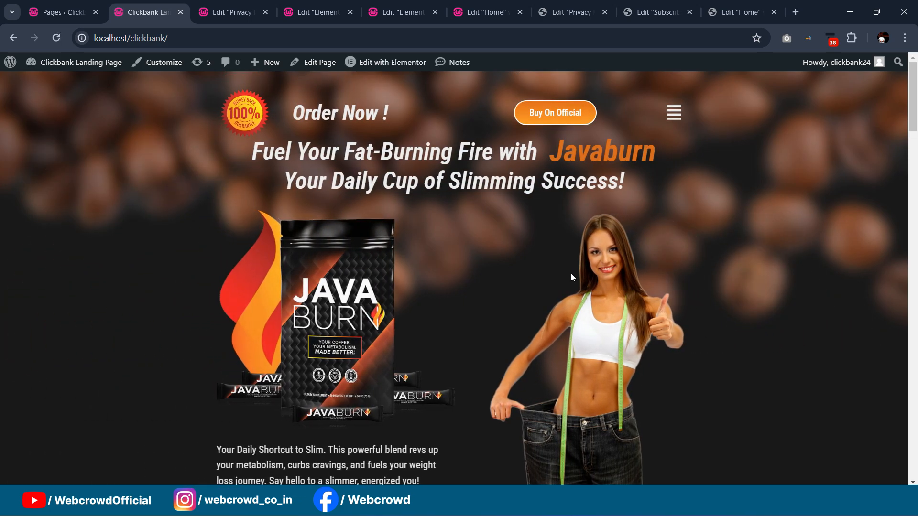
# - Inspect the live landing page with the browser's developer tools at mobile size, and test opening and closing its menu popup
pyautogui.rightClick(706, 163)
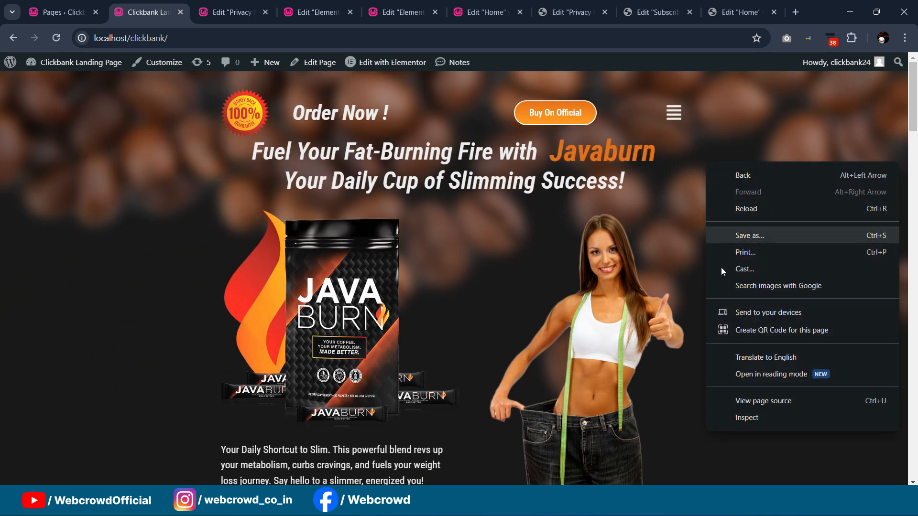
pyautogui.click(754, 417)
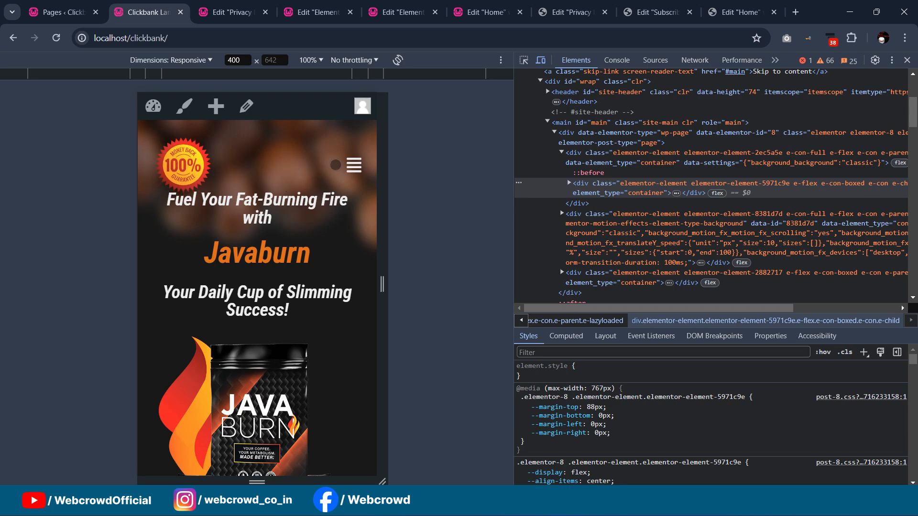
pyautogui.click(354, 165)
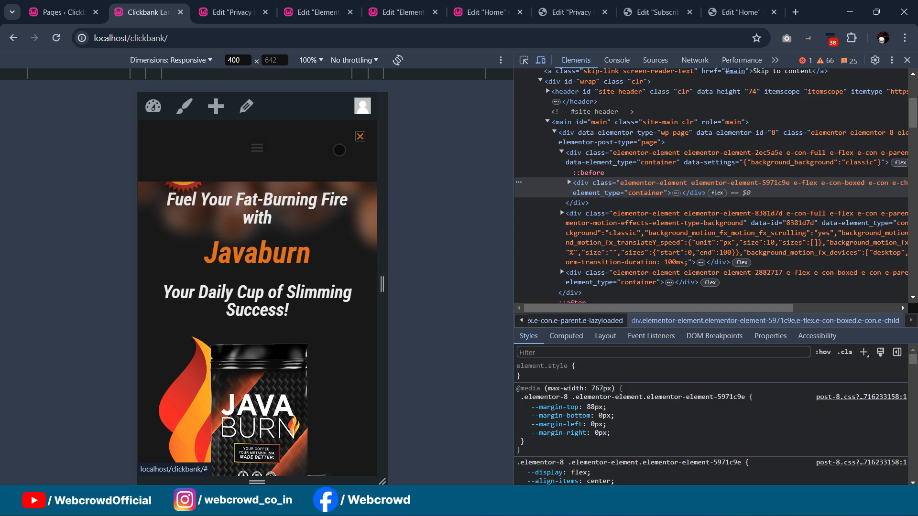
pyautogui.click(360, 137)
# - Test the live page's menu popup at a responsive viewport width of 800 and close the developer tools
pyautogui.doubleClick(236, 60)
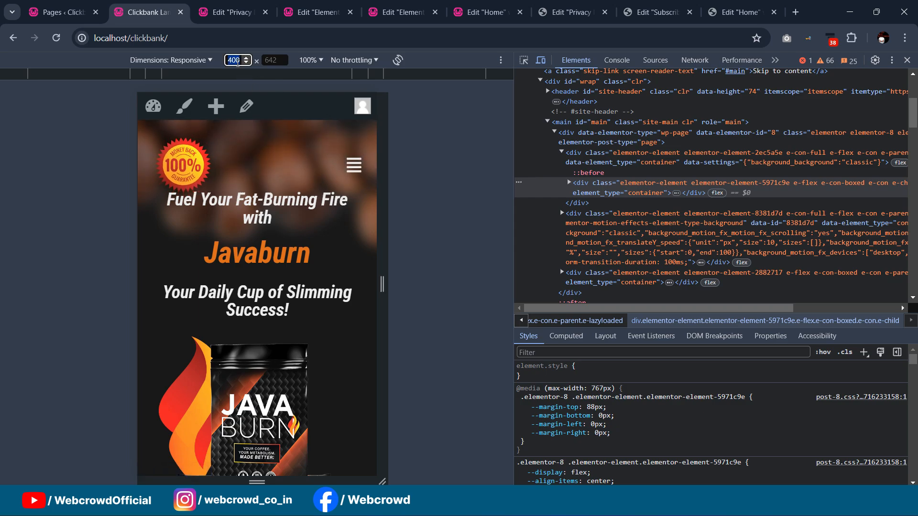
pyautogui.write('800')
pyautogui.press('Return')
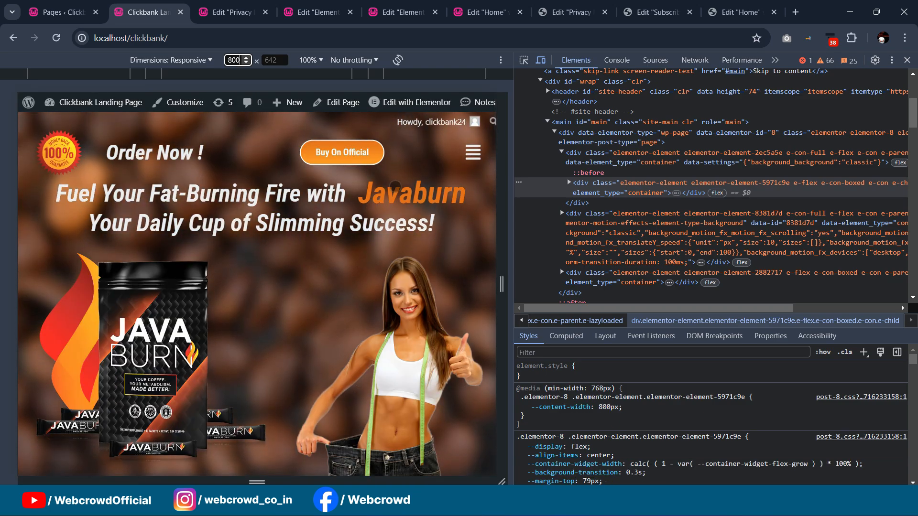
pyautogui.click(474, 152)
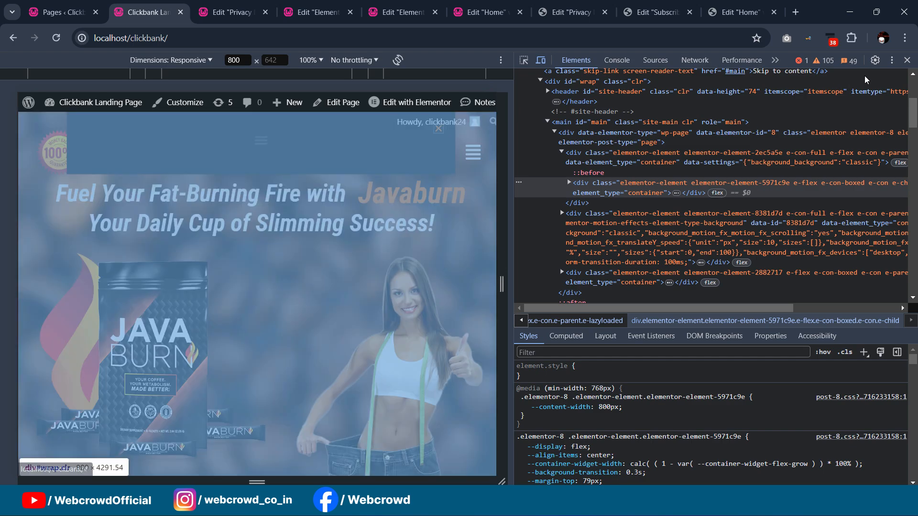
pyautogui.press('F12')
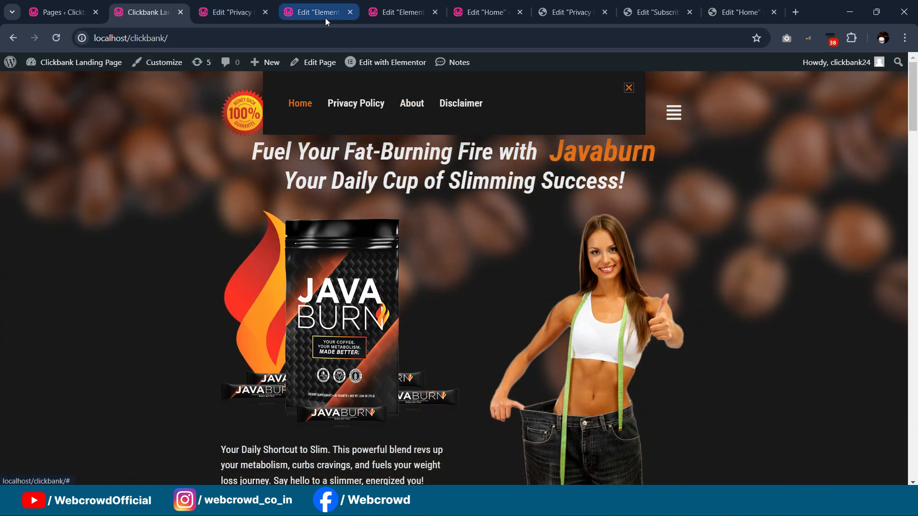
# - Open the Menu Popup template for editing in Elementor from the WordPress popup templates and hide the Navigator
pyautogui.click(311, 13)
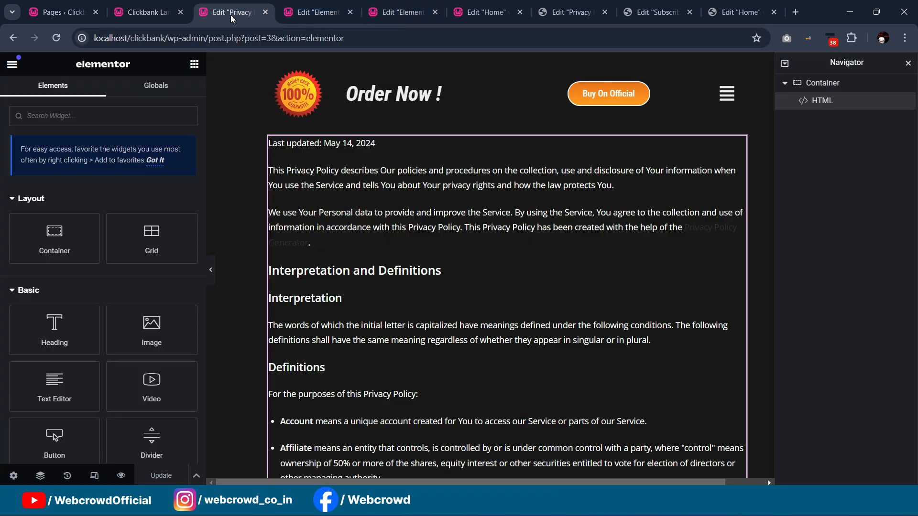
pyautogui.click(62, 12)
pyautogui.moveTo(36, 271)
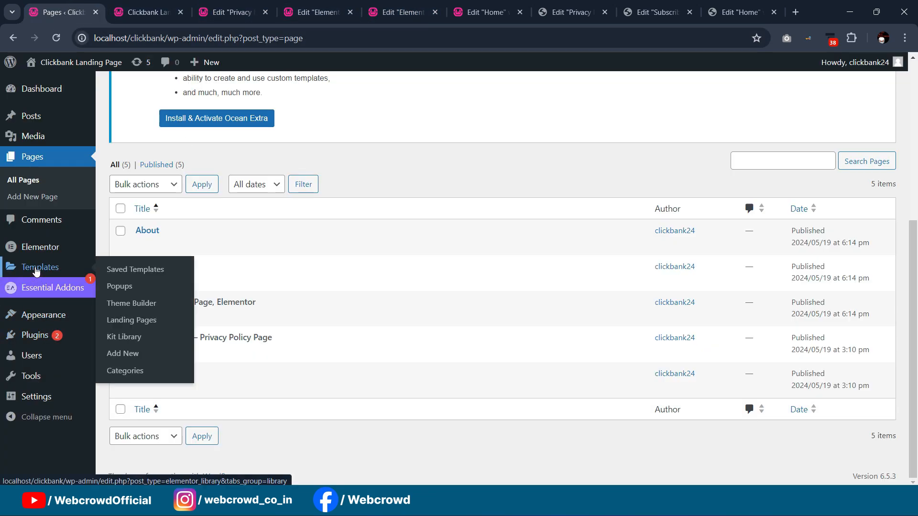
pyautogui.keyDown('ctrl'); pyautogui.keyDown('shift'); pyautogui.click(127, 293); pyautogui.keyUp('shift'); pyautogui.keyUp('ctrl')
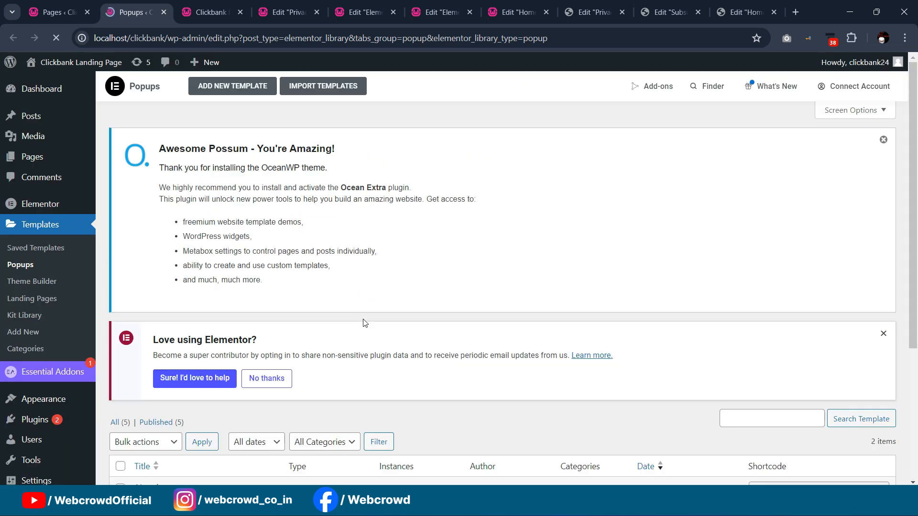
pyautogui.scroll(-4, 390, 253)
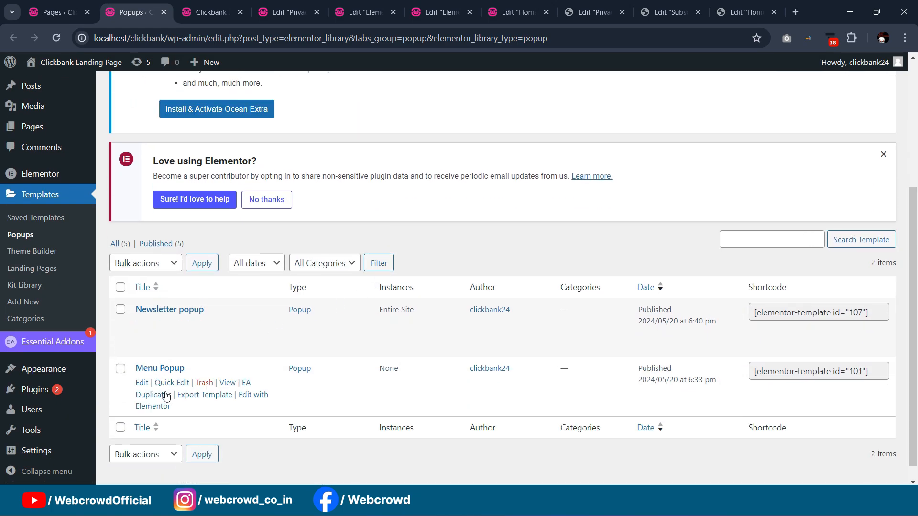
pyautogui.click(252, 395)
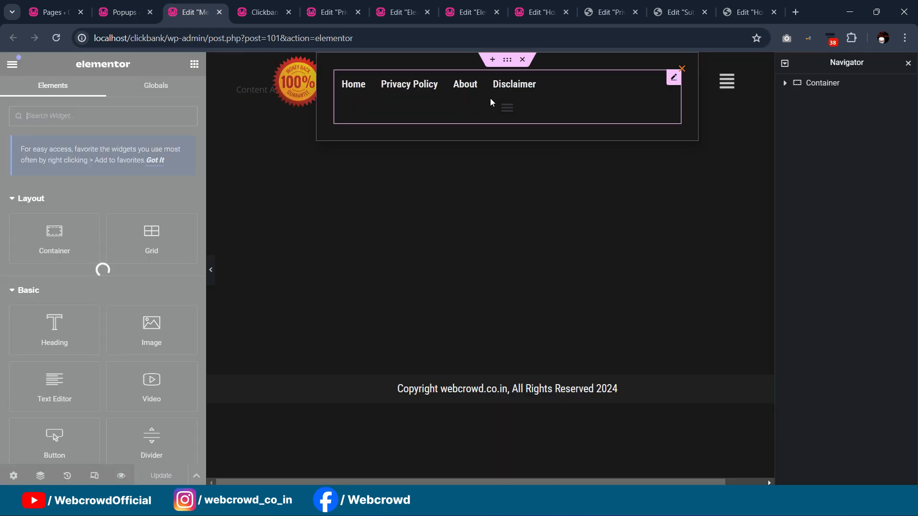
pyautogui.click(908, 63)
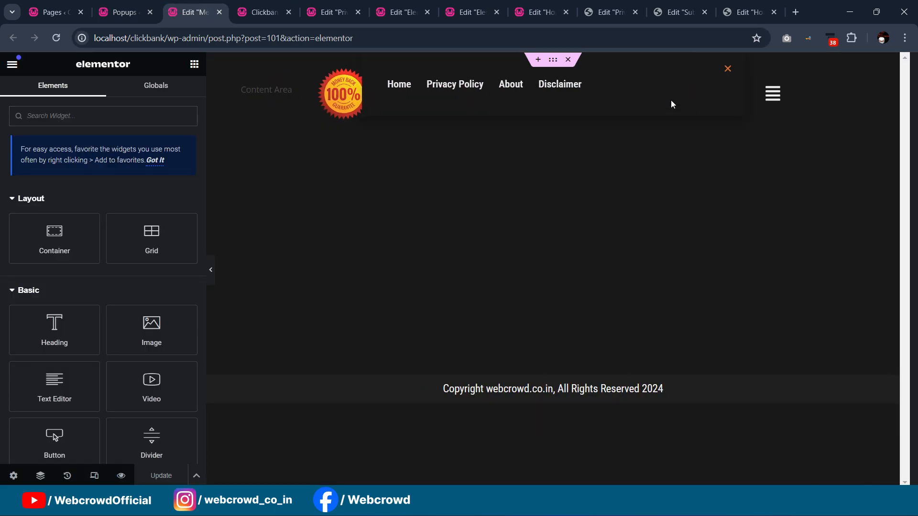
# - Set the popup menu widget's mobile dropdown breakpoint to None and check it in tablet and mobile portrait views
pyautogui.click(569, 100)
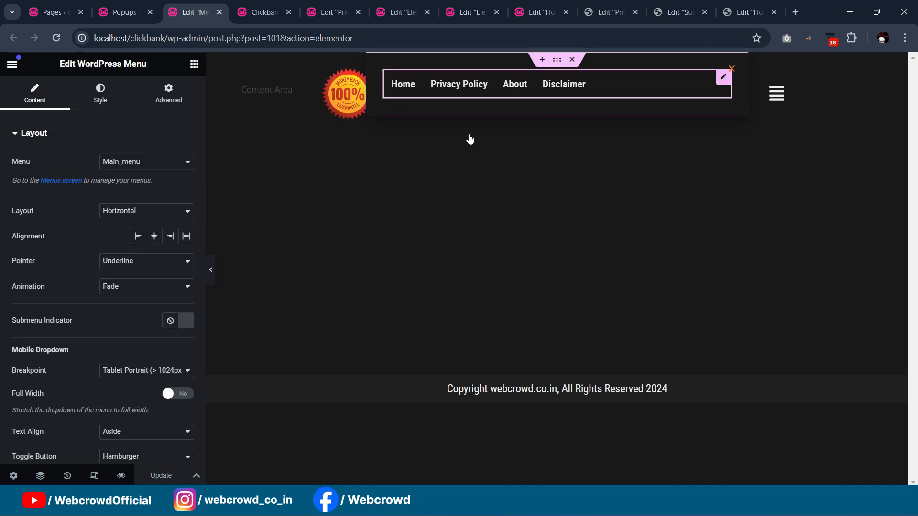
pyautogui.scroll(-3, 106, 260)
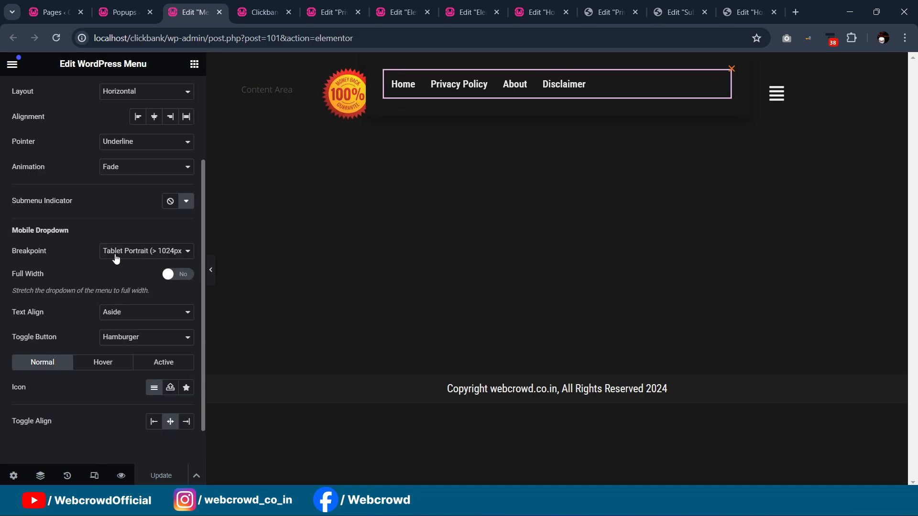
pyautogui.click(188, 251)
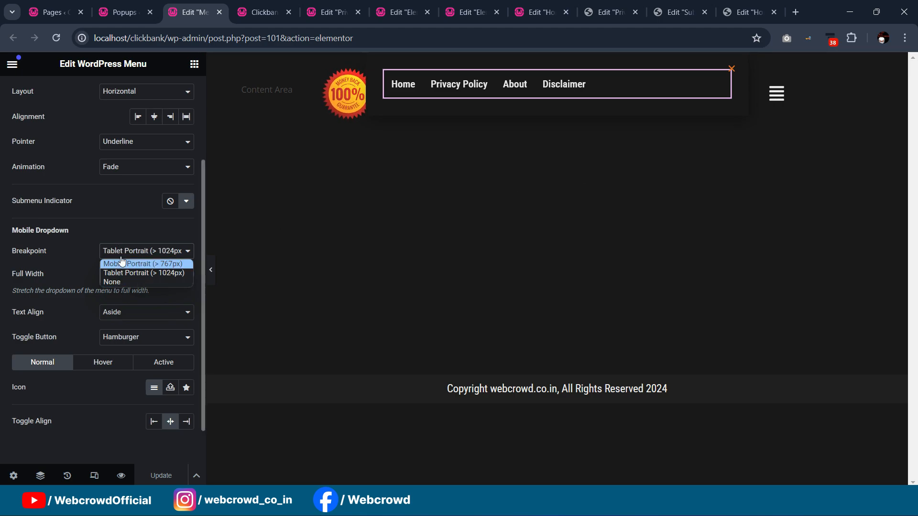
pyautogui.click(120, 282)
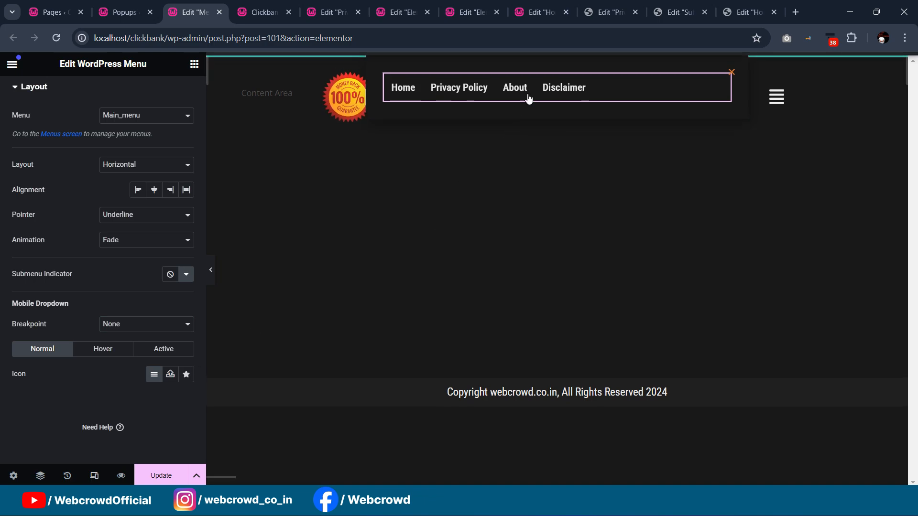
pyautogui.click(512, 67)
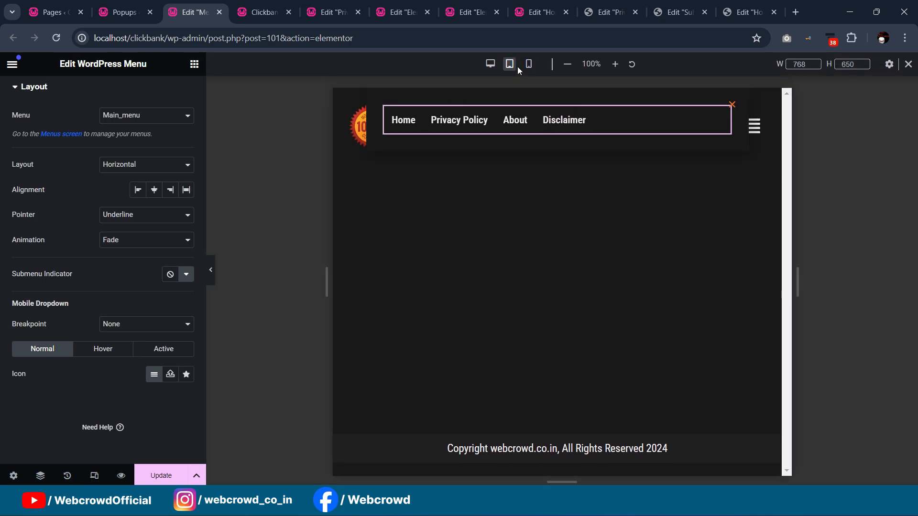
pyautogui.click(528, 67)
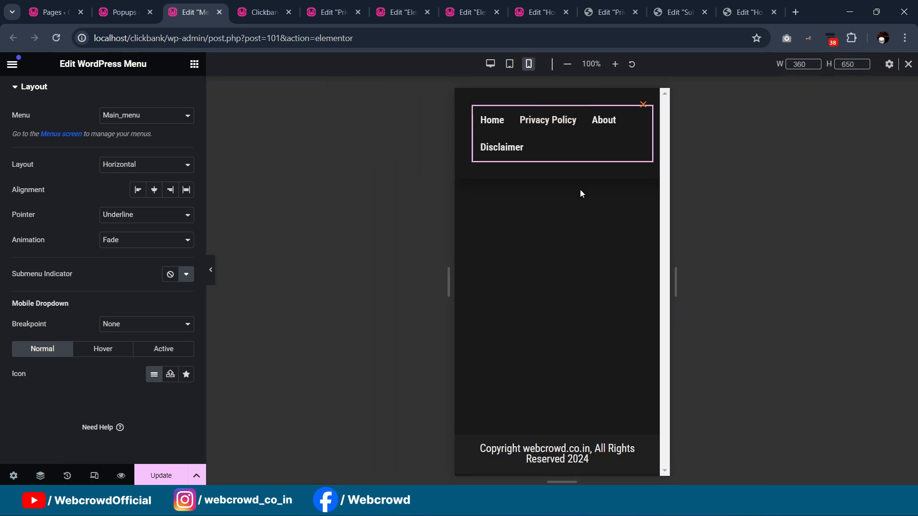
# - Duplicate the WordPress Menu widget in the popup and set the copy's layout to Vertical
pyautogui.click(535, 159)
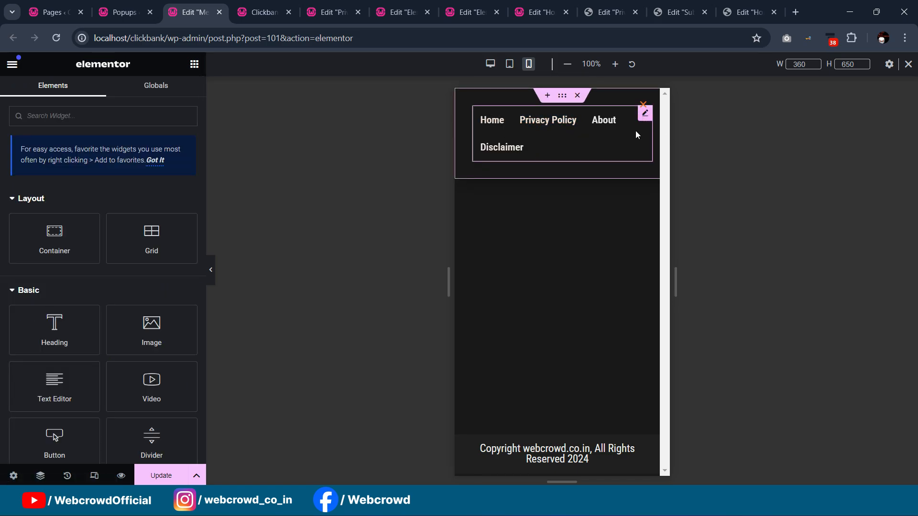
pyautogui.rightClick(645, 115)
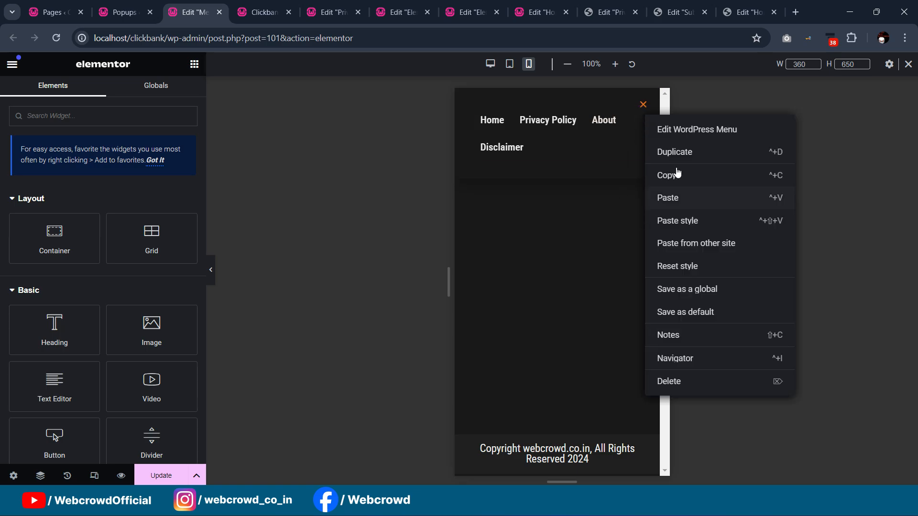
pyautogui.click(677, 153)
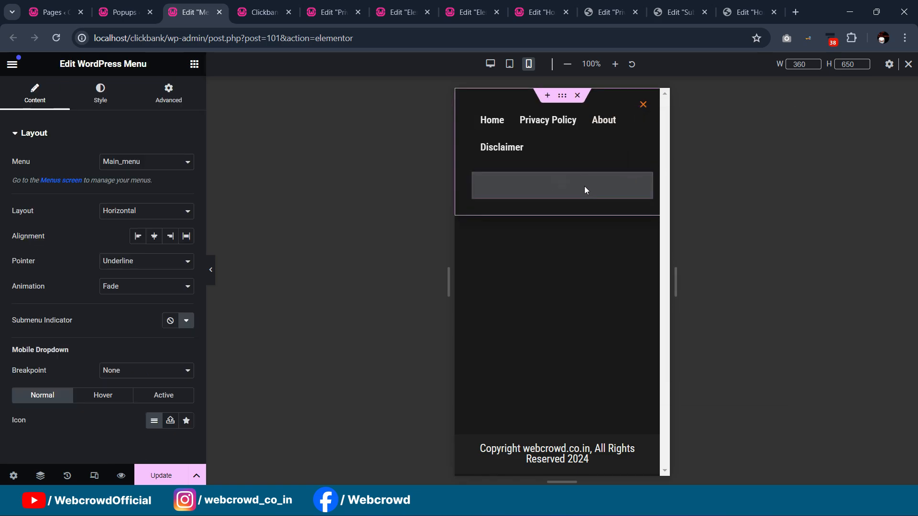
pyautogui.click(145, 209)
pyautogui.click(119, 233)
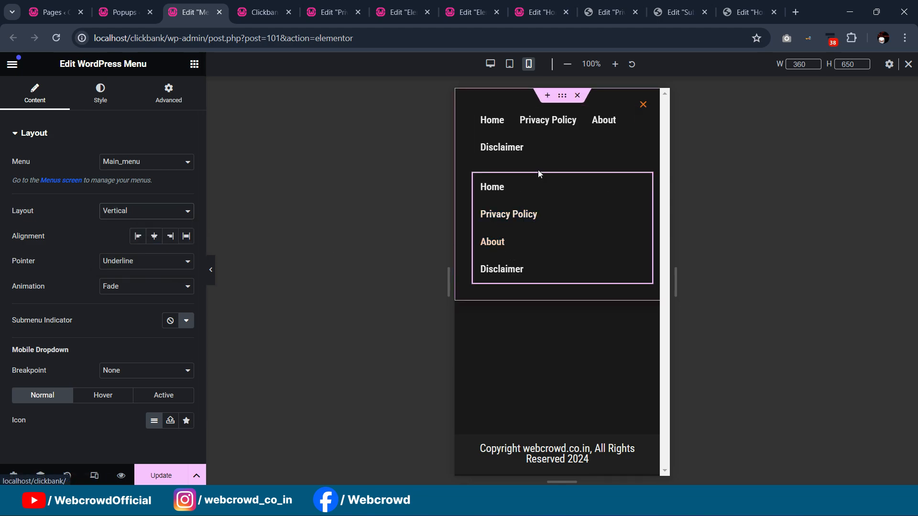
# - Hide the original horizontal menu widget on mobile portrait through its responsive visibility settings
pyautogui.click(647, 116)
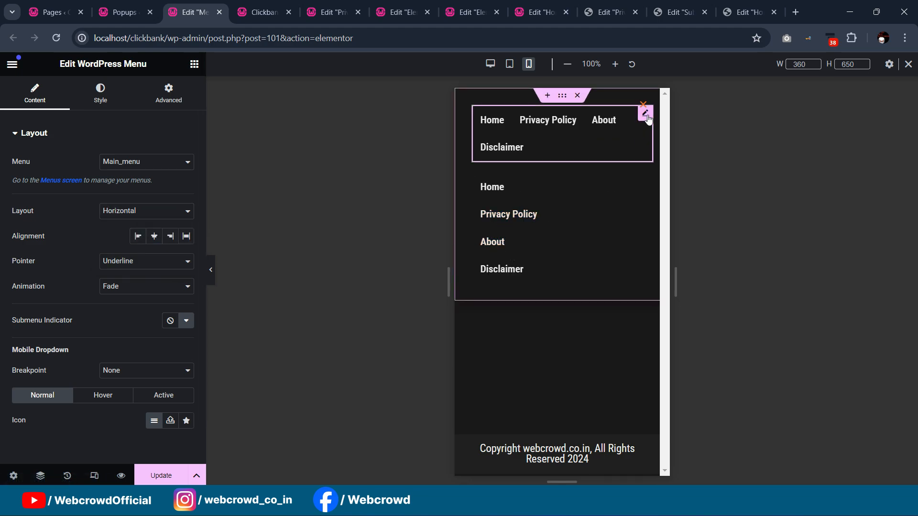
pyautogui.click(169, 93)
pyautogui.scroll(-6, 102, 229)
pyautogui.scroll(-3, 64, 367)
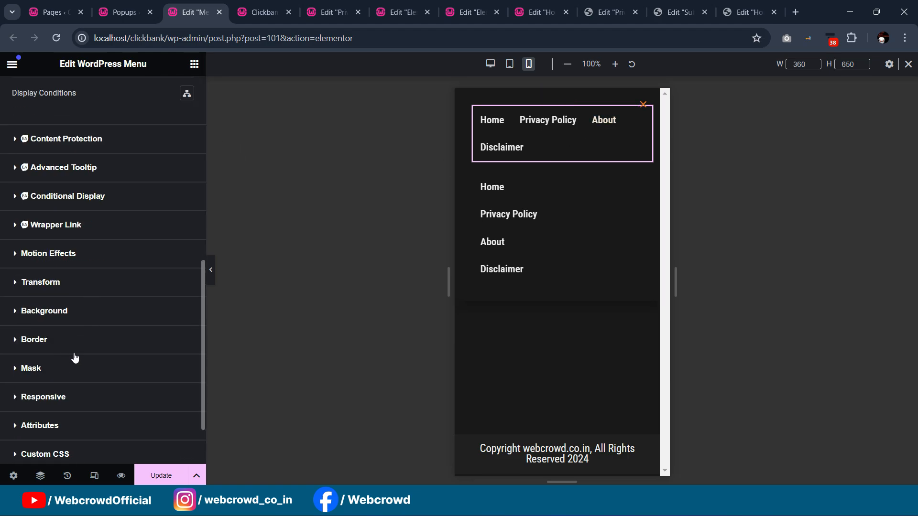
pyautogui.scroll(-3, 76, 361)
pyautogui.click(71, 326)
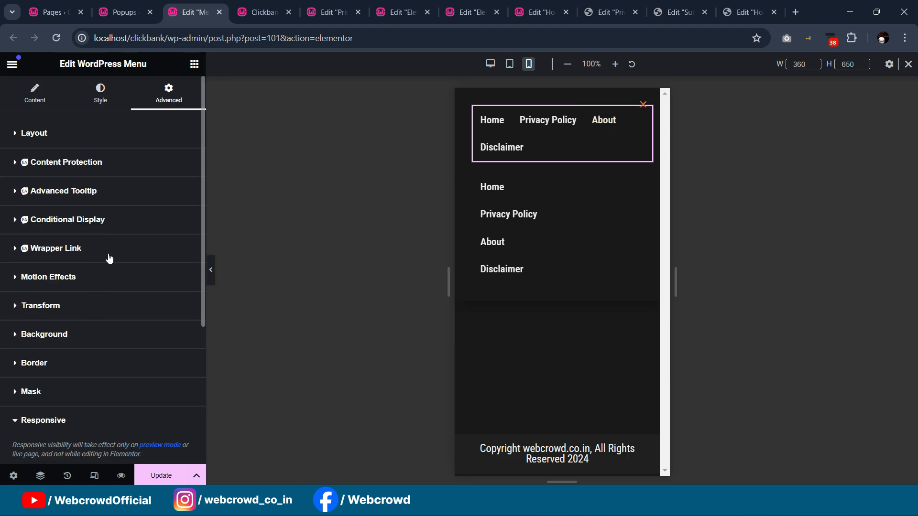
pyautogui.scroll(-5, 151, 315)
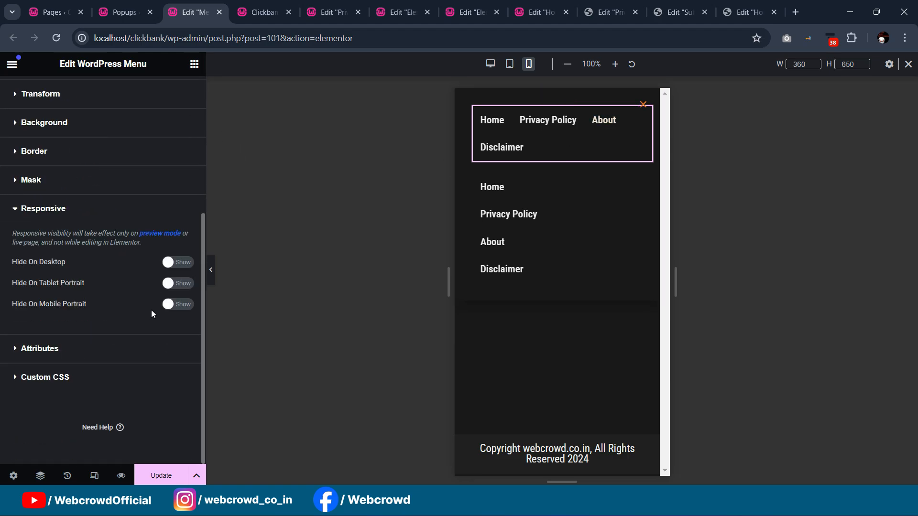
pyautogui.click(181, 305)
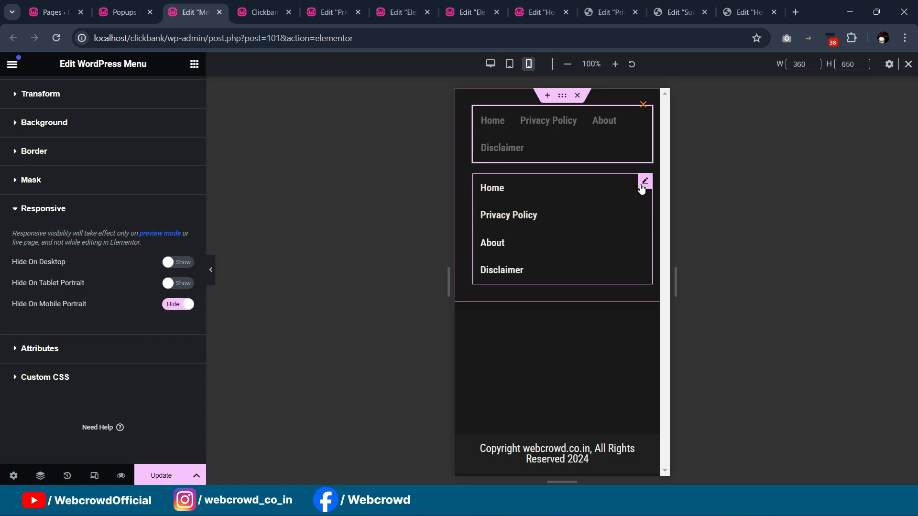
# - Hide the duplicated vertical menu widget on desktop and tablet portrait, keeping it shown on mobile portrait
pyautogui.click(549, 190)
pyautogui.click(170, 94)
pyautogui.scroll(-10, 105, 237)
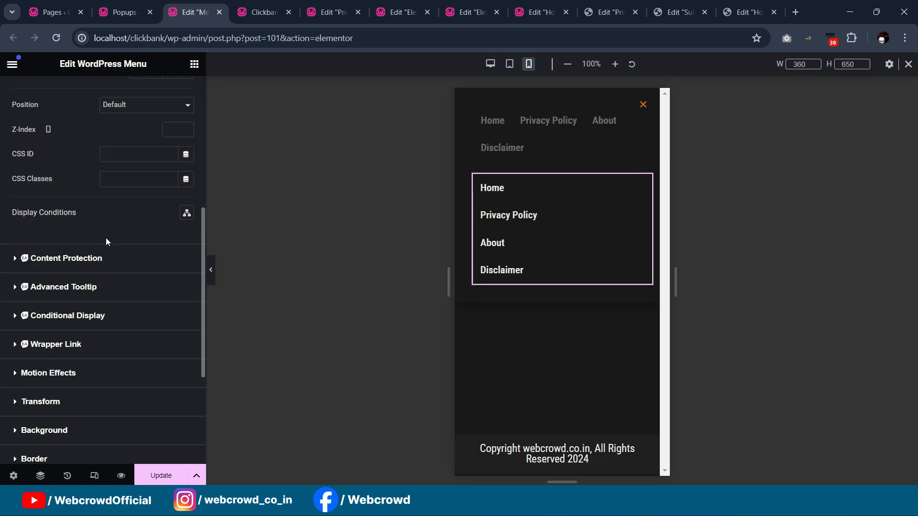
pyautogui.click(65, 337)
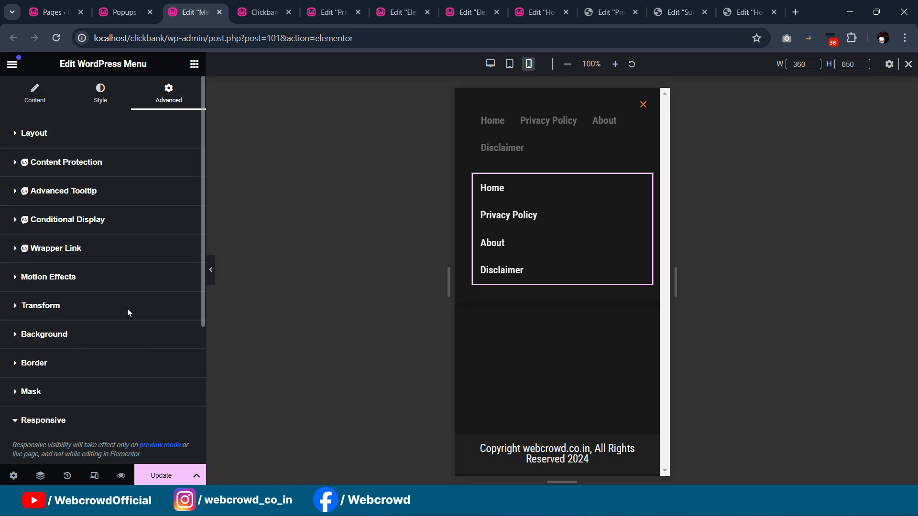
pyautogui.scroll(-4, 127, 310)
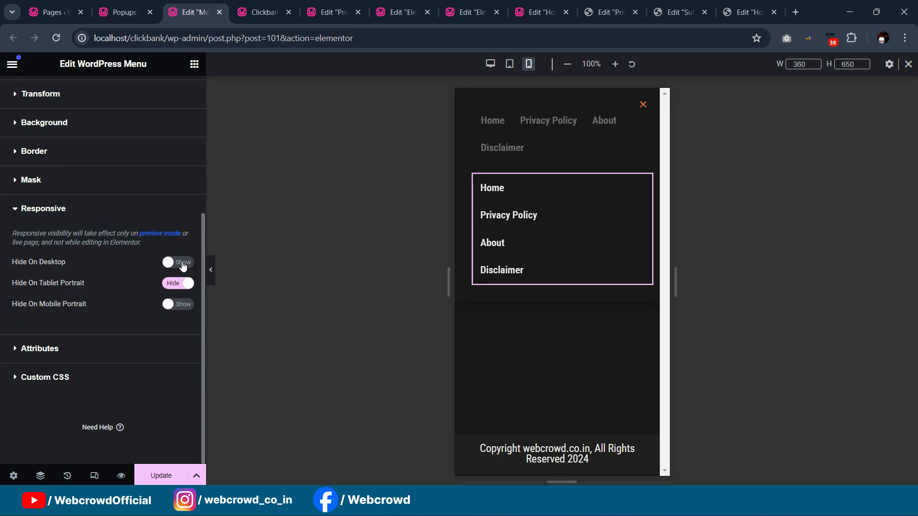
# - Preview the popup at mobile size without the editing panel, and save the template without adding any display condition
pyautogui.click(214, 265)
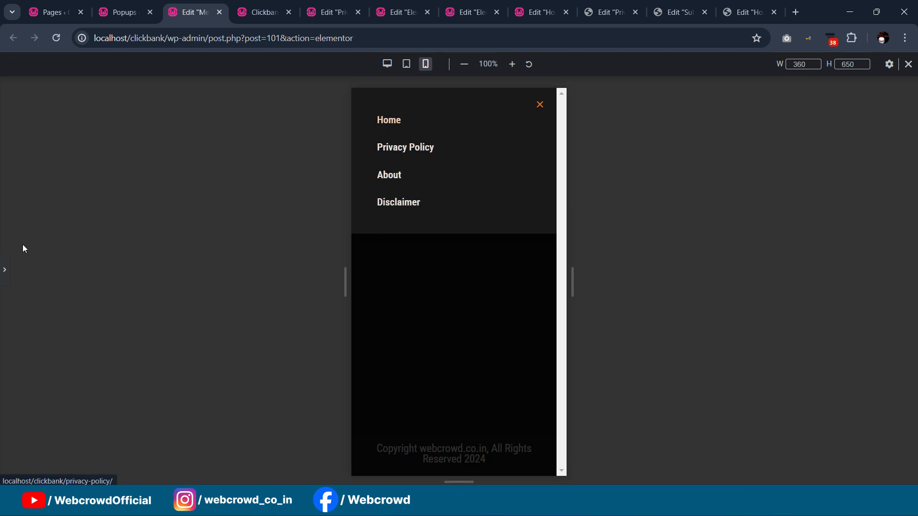
pyautogui.click(4, 270)
pyautogui.click(159, 475)
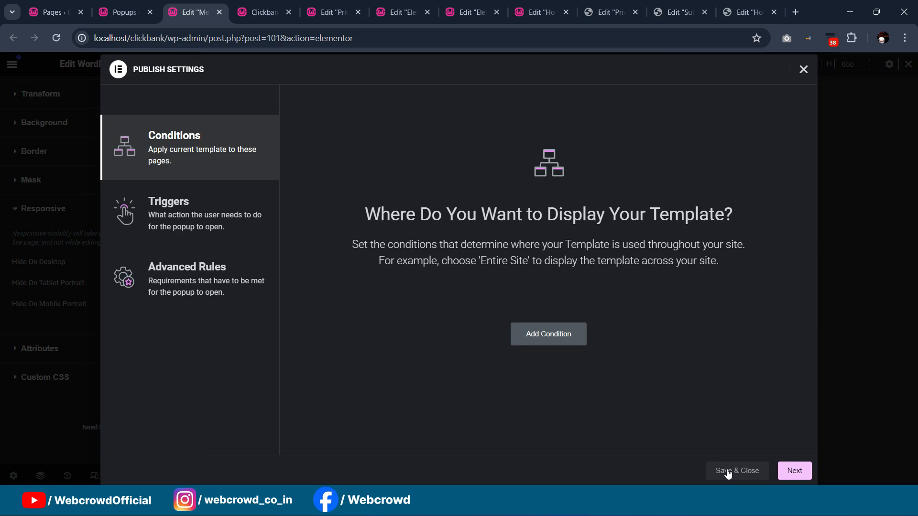
pyautogui.click(727, 472)
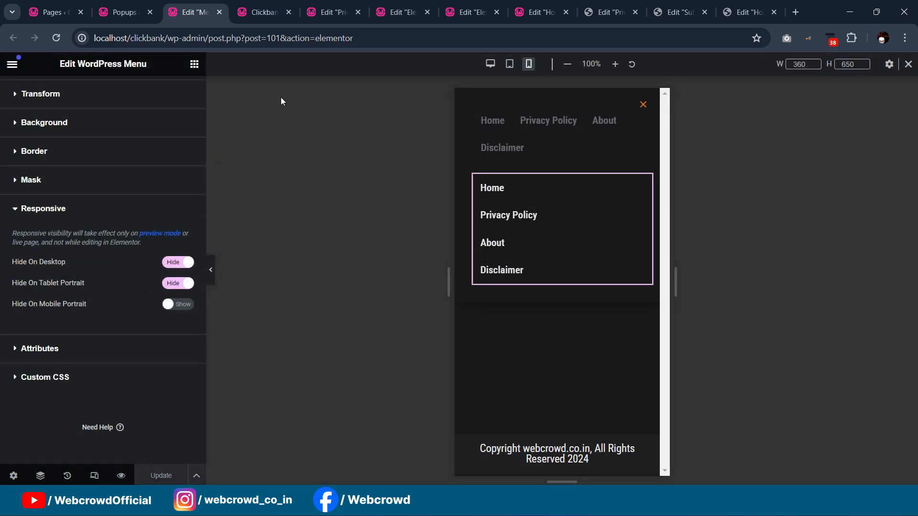
# - Switch to the live landing page, dismiss its open menu popup and reload the page
pyautogui.click(265, 12)
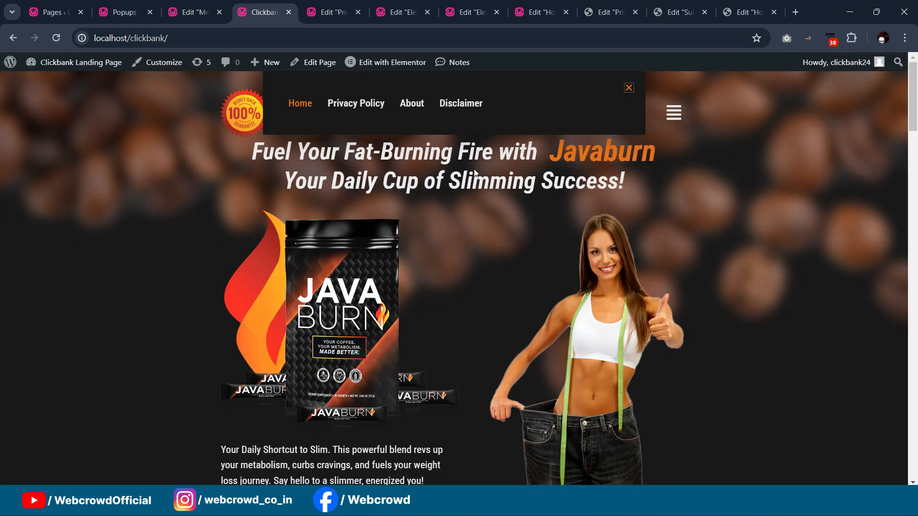
pyautogui.click(509, 205)
pyautogui.click(53, 39)
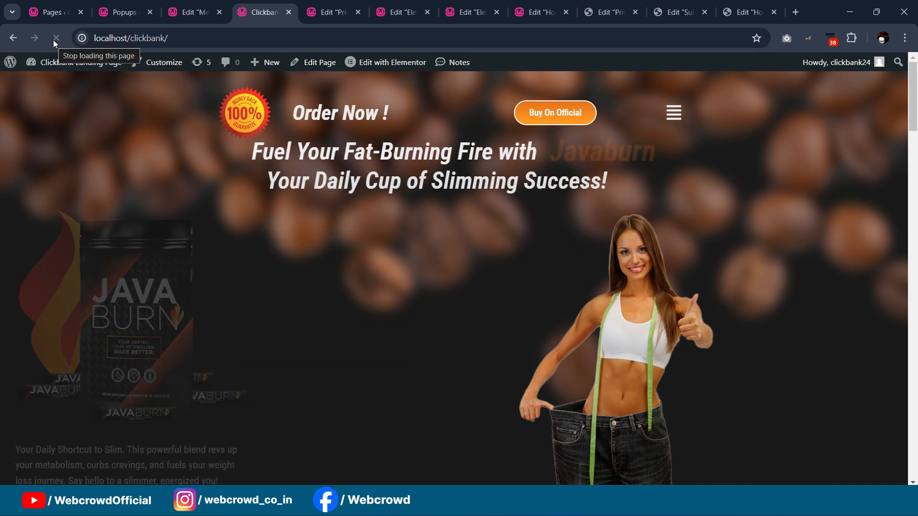
# - Inspect the landing page with the developer tools and test opening and closing the menu popup at viewport width 800
pyautogui.rightClick(706, 162)
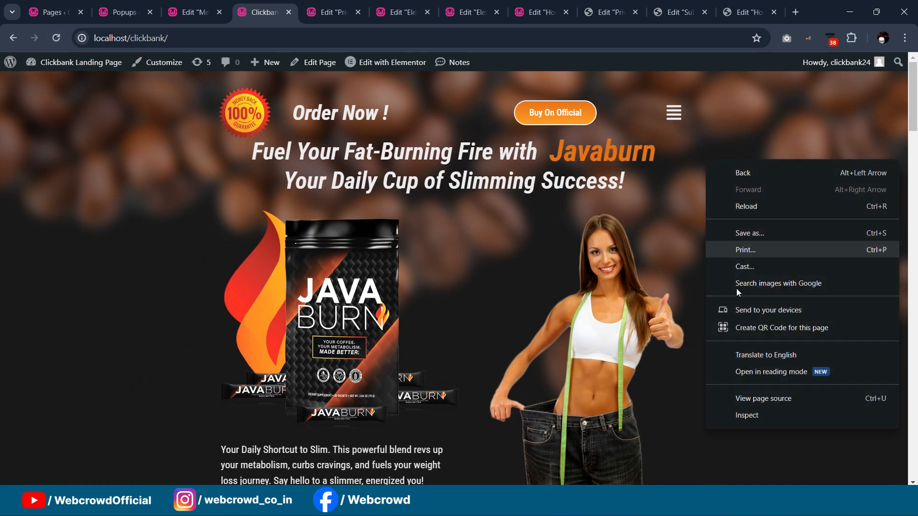
pyautogui.click(698, 425)
pyautogui.rightClick(720, 209)
pyautogui.click(621, 447)
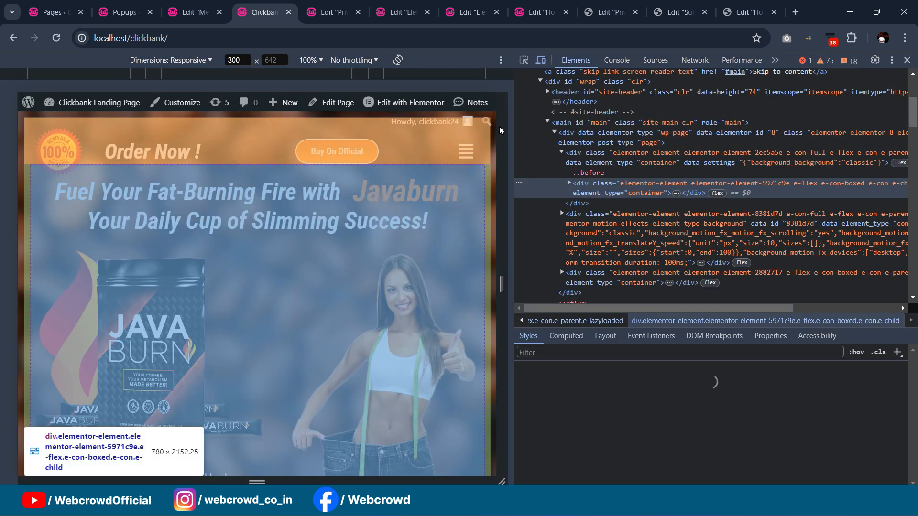
pyautogui.click(465, 151)
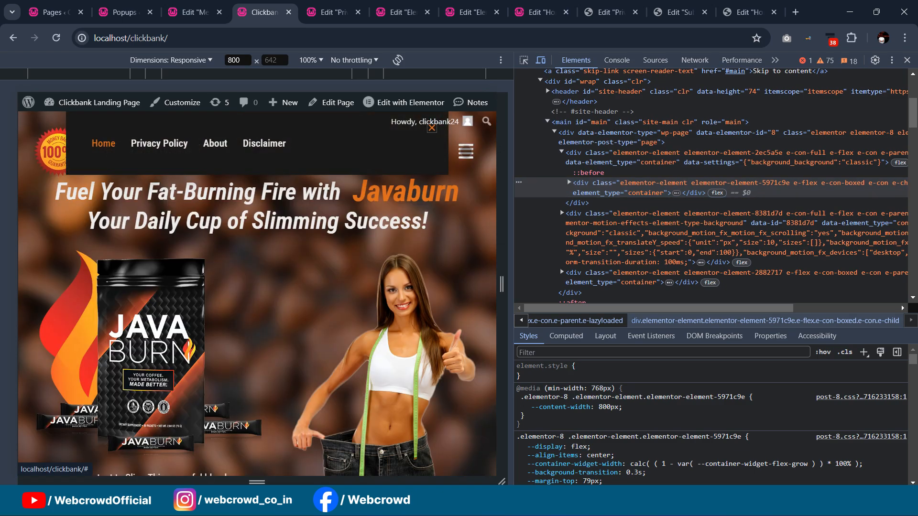
pyautogui.click(432, 128)
# - Set the responsive viewport width to 400 and look through the landing page's mobile layout
pyautogui.click(243, 61)
pyautogui.click(243, 61)
pyautogui.doubleClick(237, 57)
pyautogui.write('400')
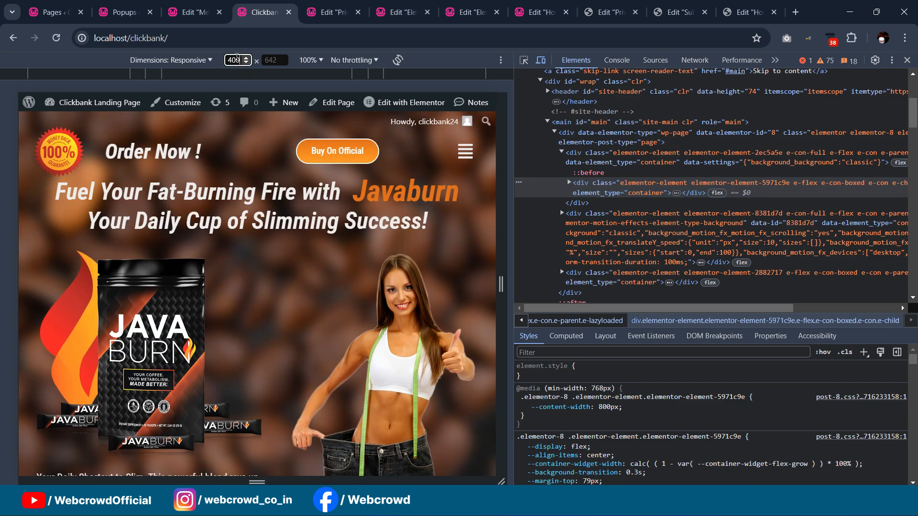
pyautogui.press('Return')
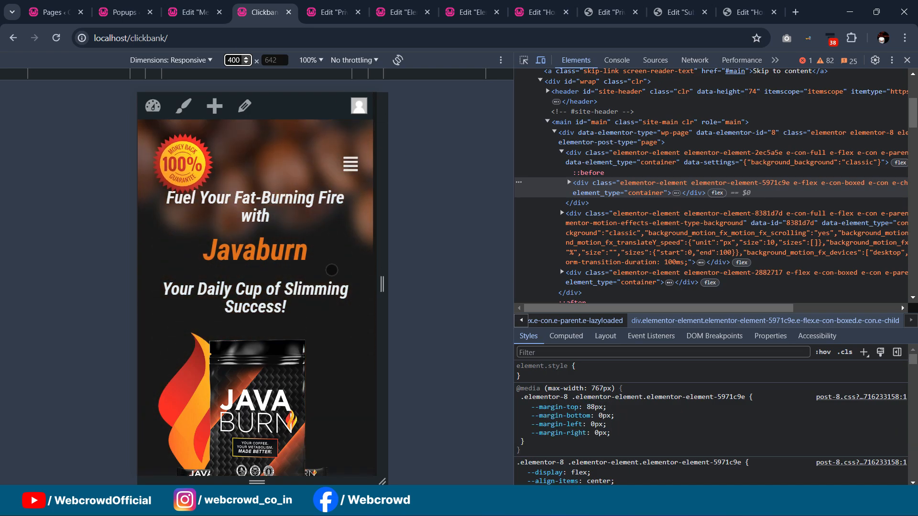
pyautogui.scroll(-20, 327, 240)
pyautogui.scroll(-2, 327, 240)
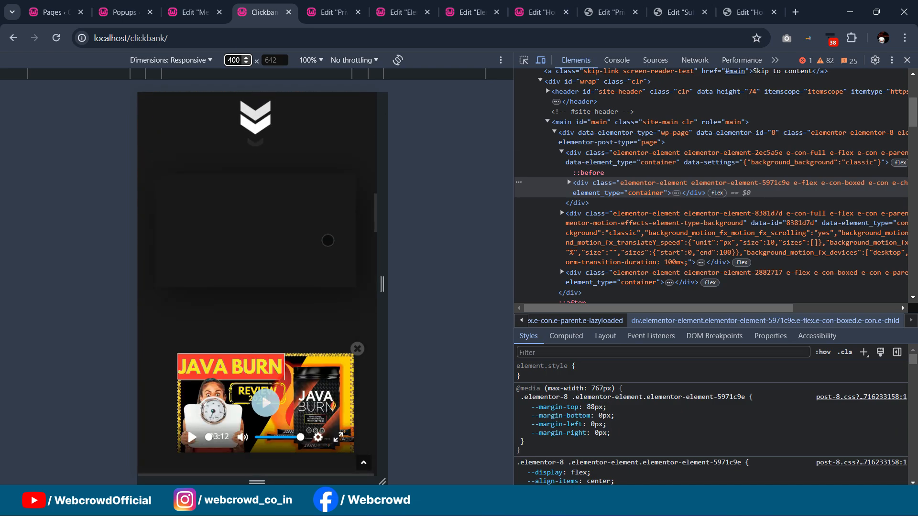
pyautogui.scroll(-2, 311, 219)
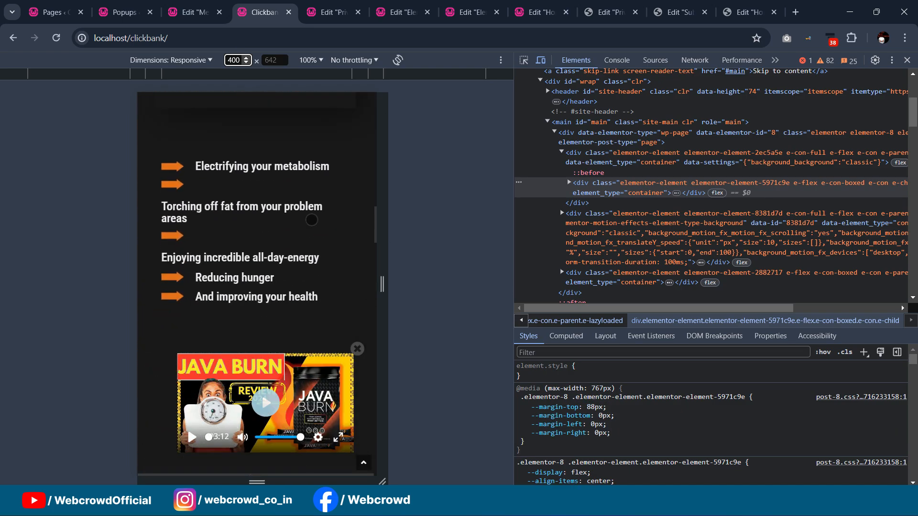
pyautogui.scroll(-3, 311, 219)
pyautogui.scroll(-1, 311, 220)
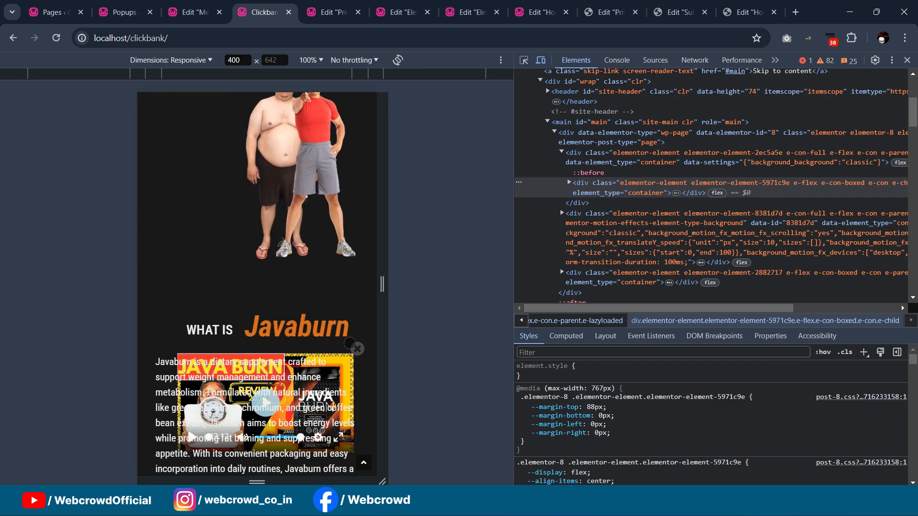
pyautogui.scroll(10, 351, 347)
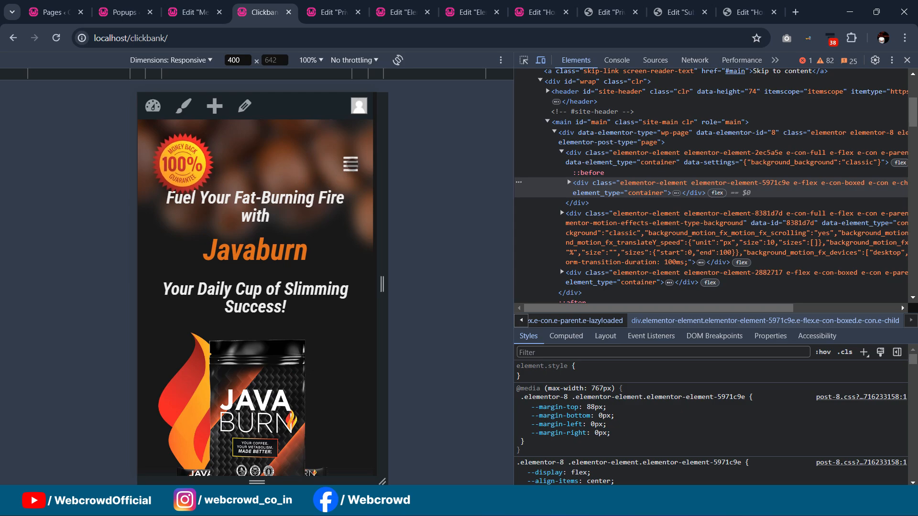
# - Go to the Privacy Policy page through the mobile menu popup, check its layout and close the developer tools
pyautogui.click(352, 170)
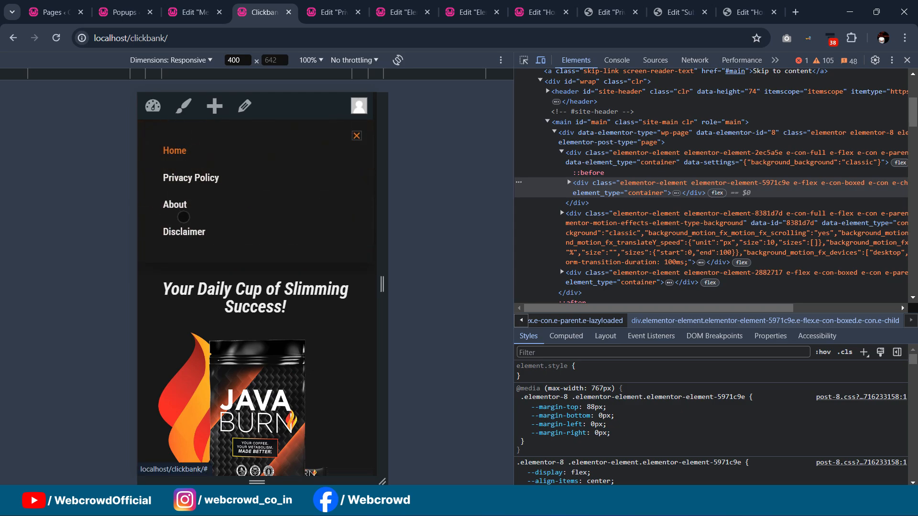
pyautogui.click(187, 177)
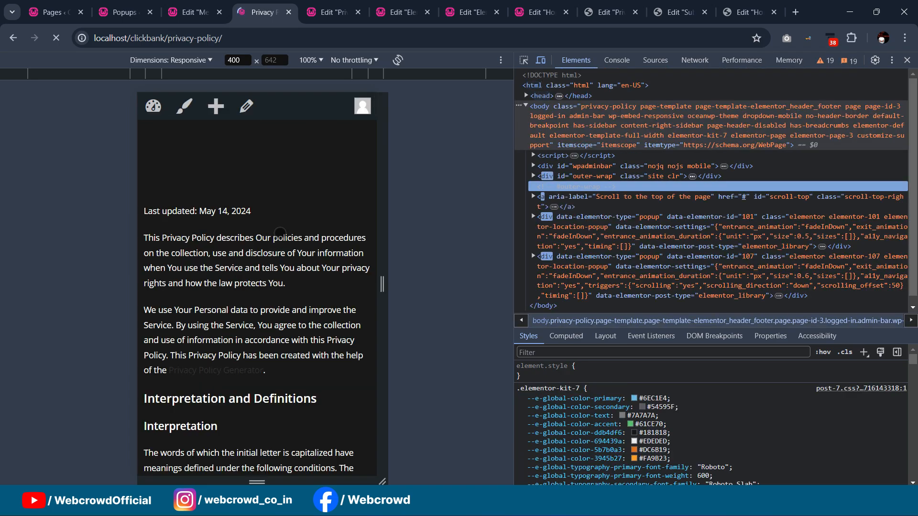
pyautogui.scroll(-2, 274, 230)
pyautogui.scroll(2, 274, 225)
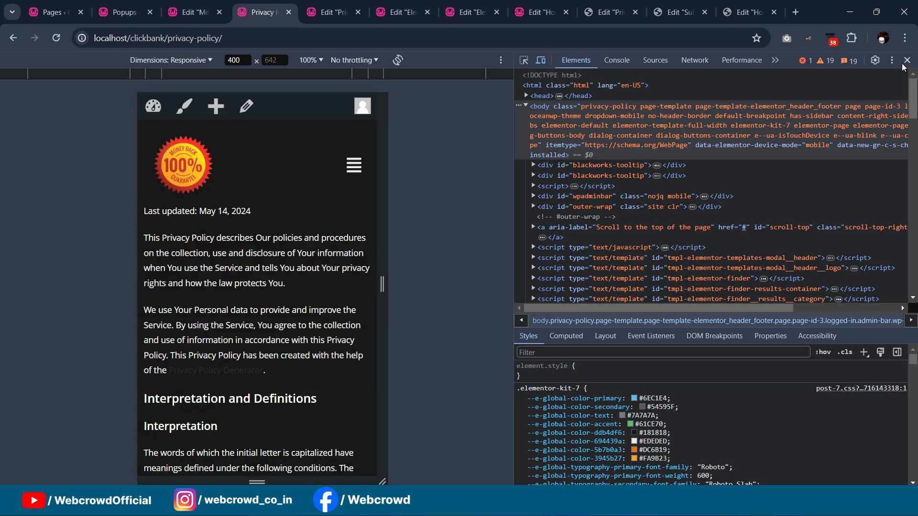
pyautogui.click(907, 60)
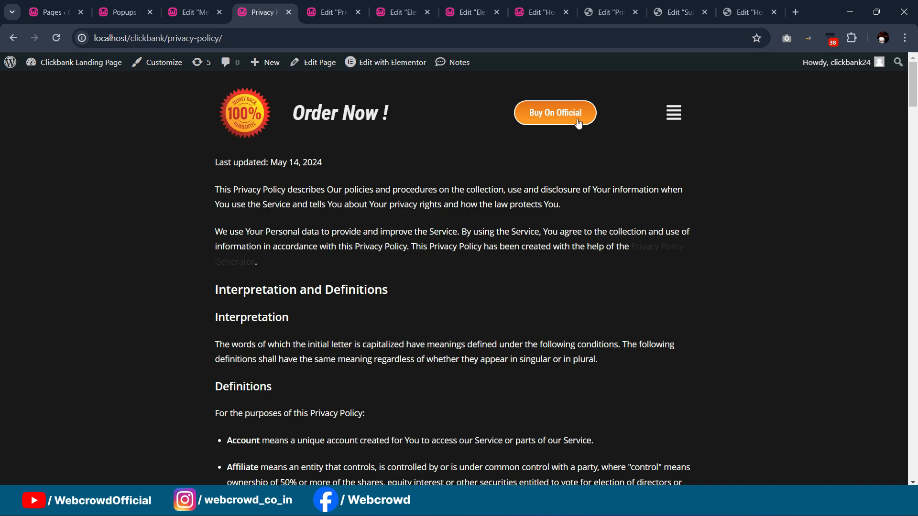
# - Return to the Home page through the desktop menu popup and look over its opening sections
pyautogui.click(676, 114)
pyautogui.click(300, 104)
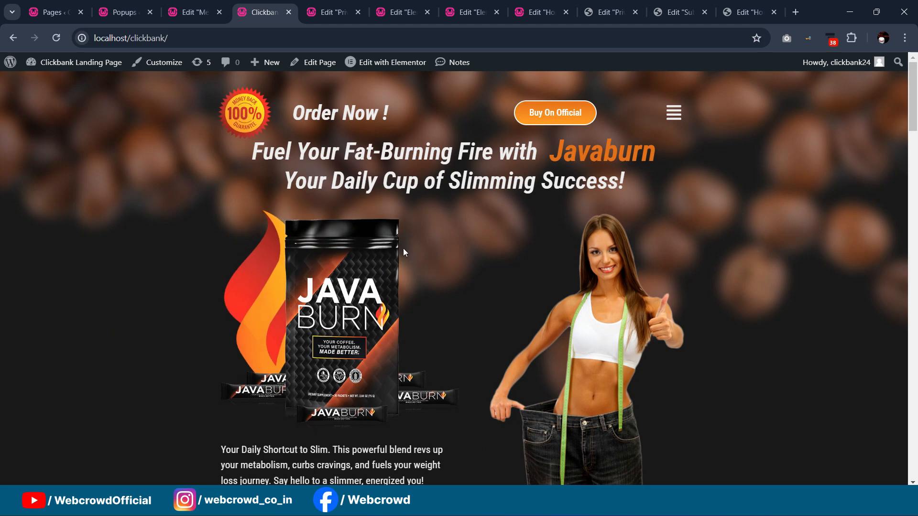
pyautogui.scroll(-4, 452, 220)
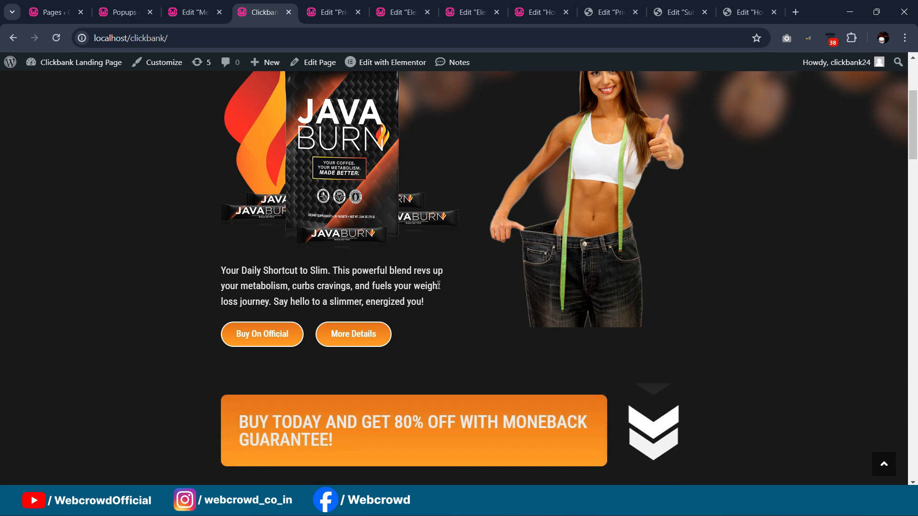
pyautogui.scroll(4, 364, 252)
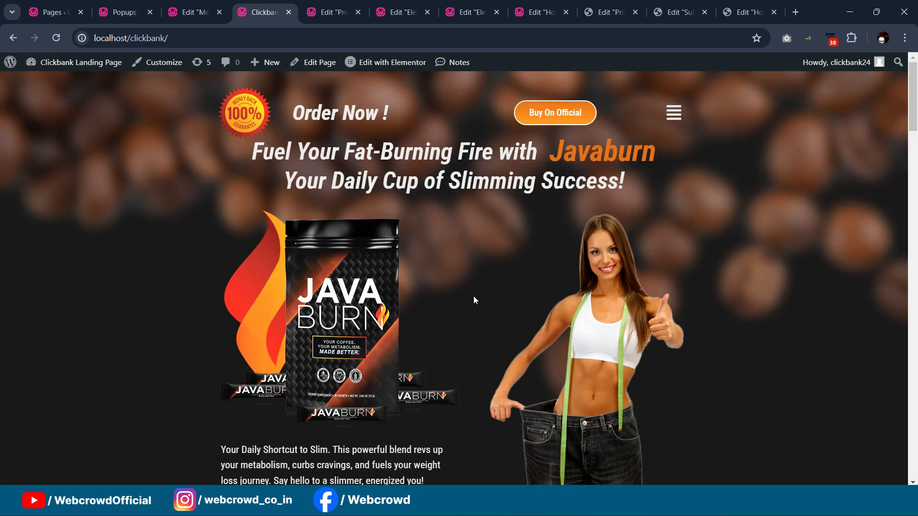